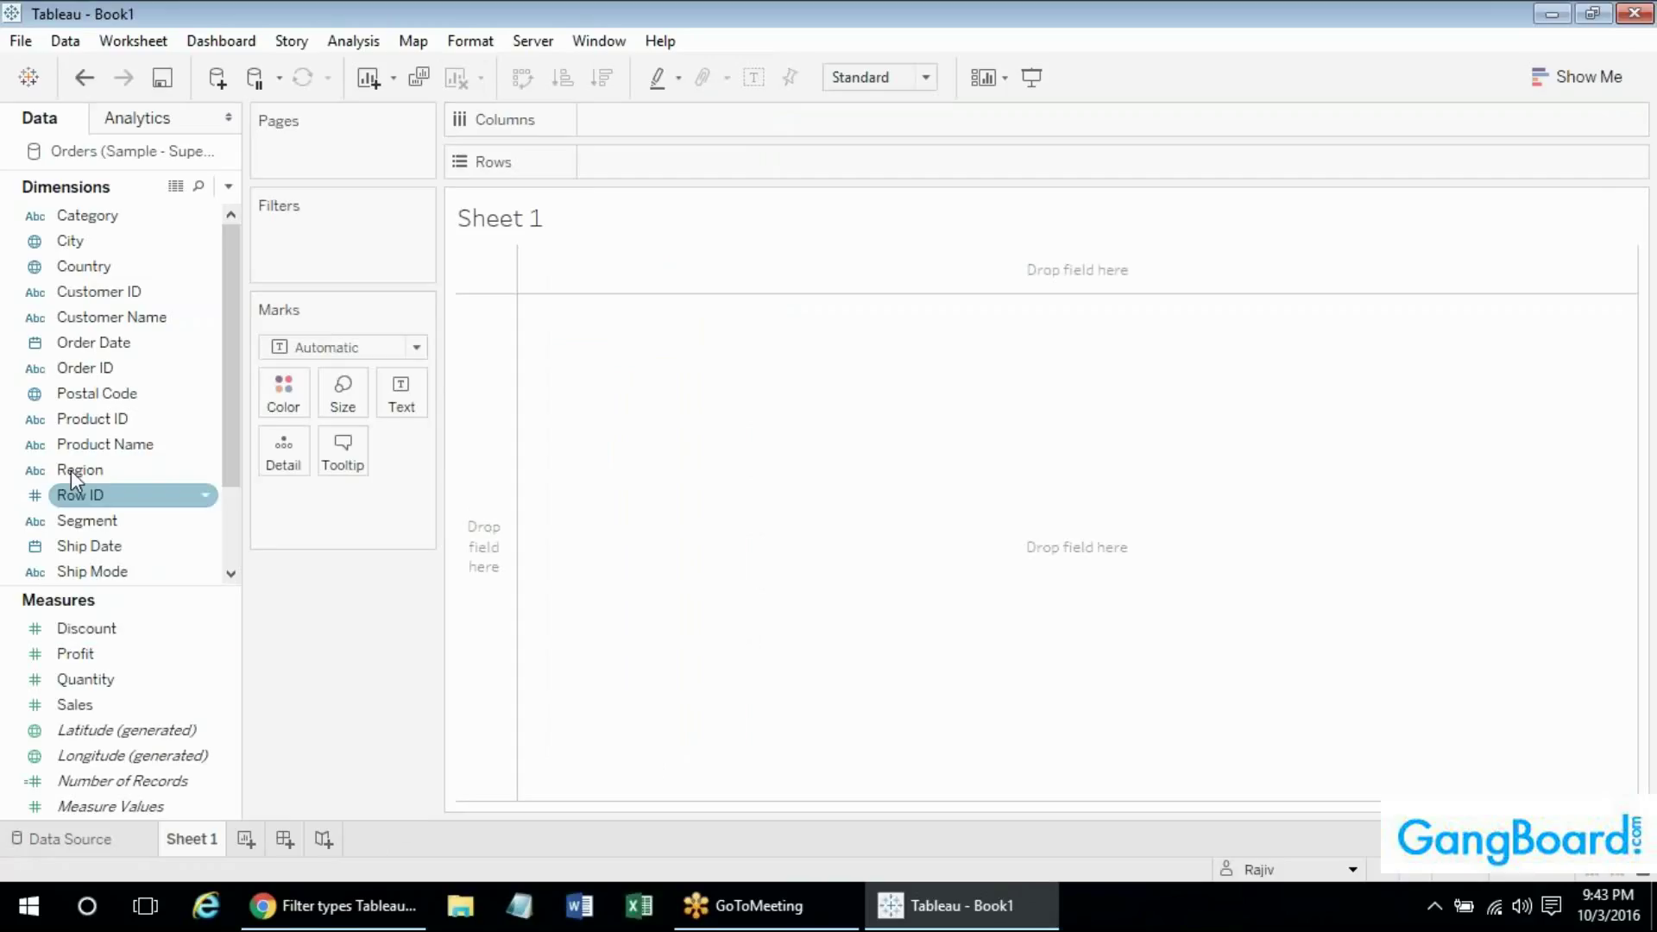
Add Order ID to the sheet's filters with all of its values used.
drag(67, 362, 271, 242)
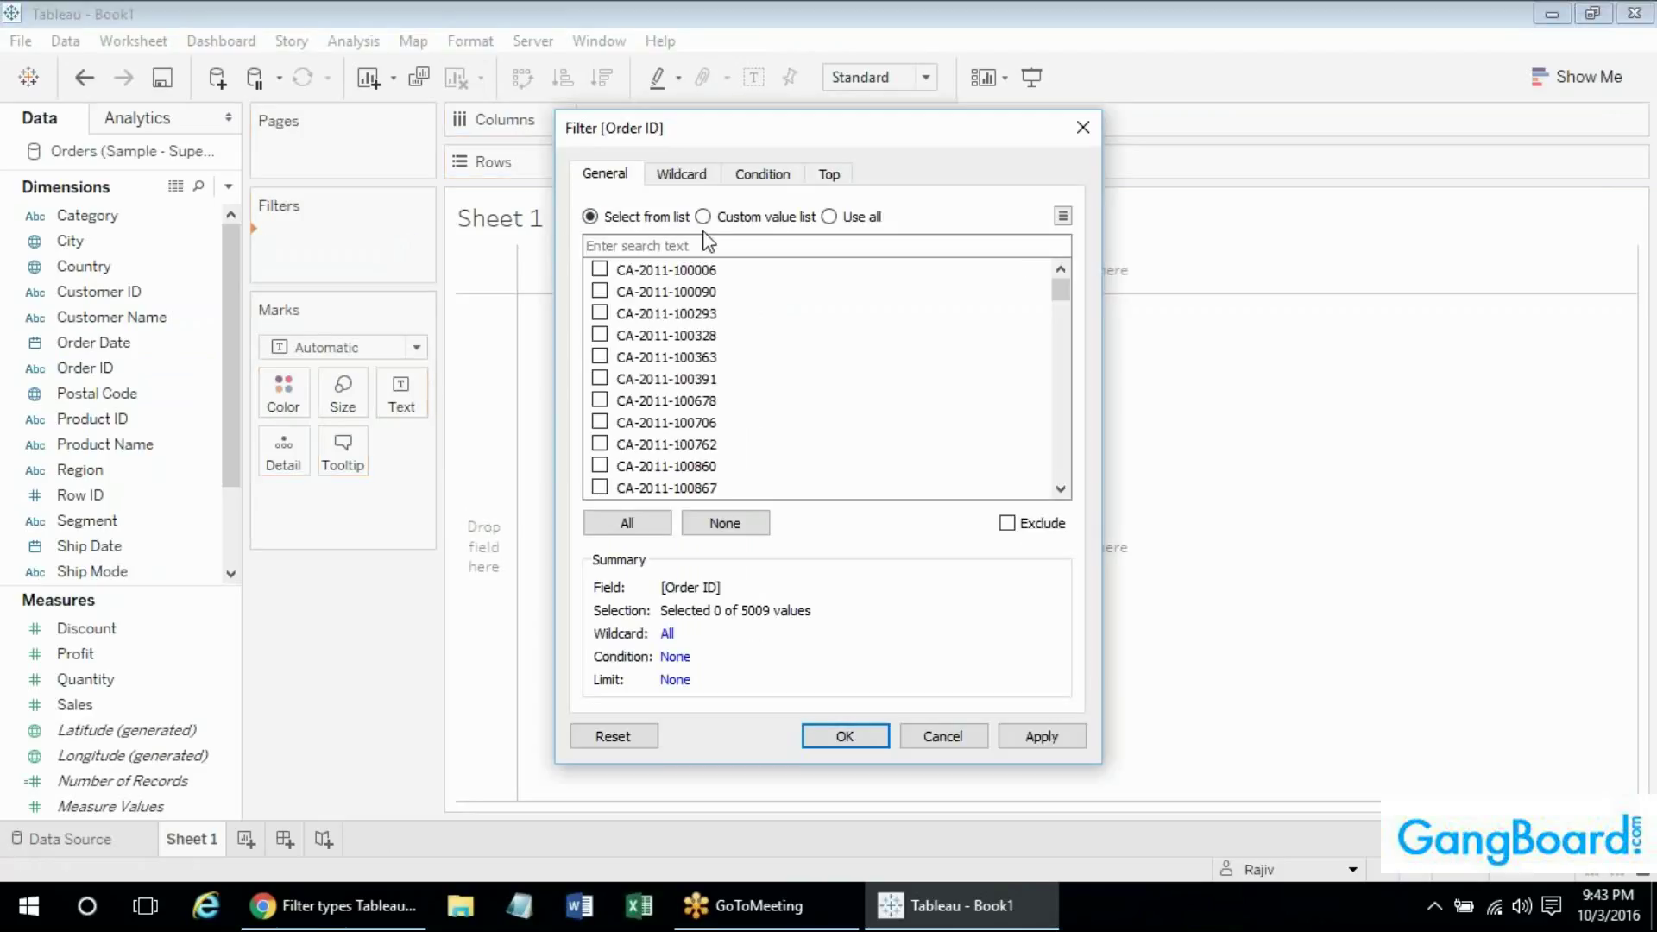
click(829, 216)
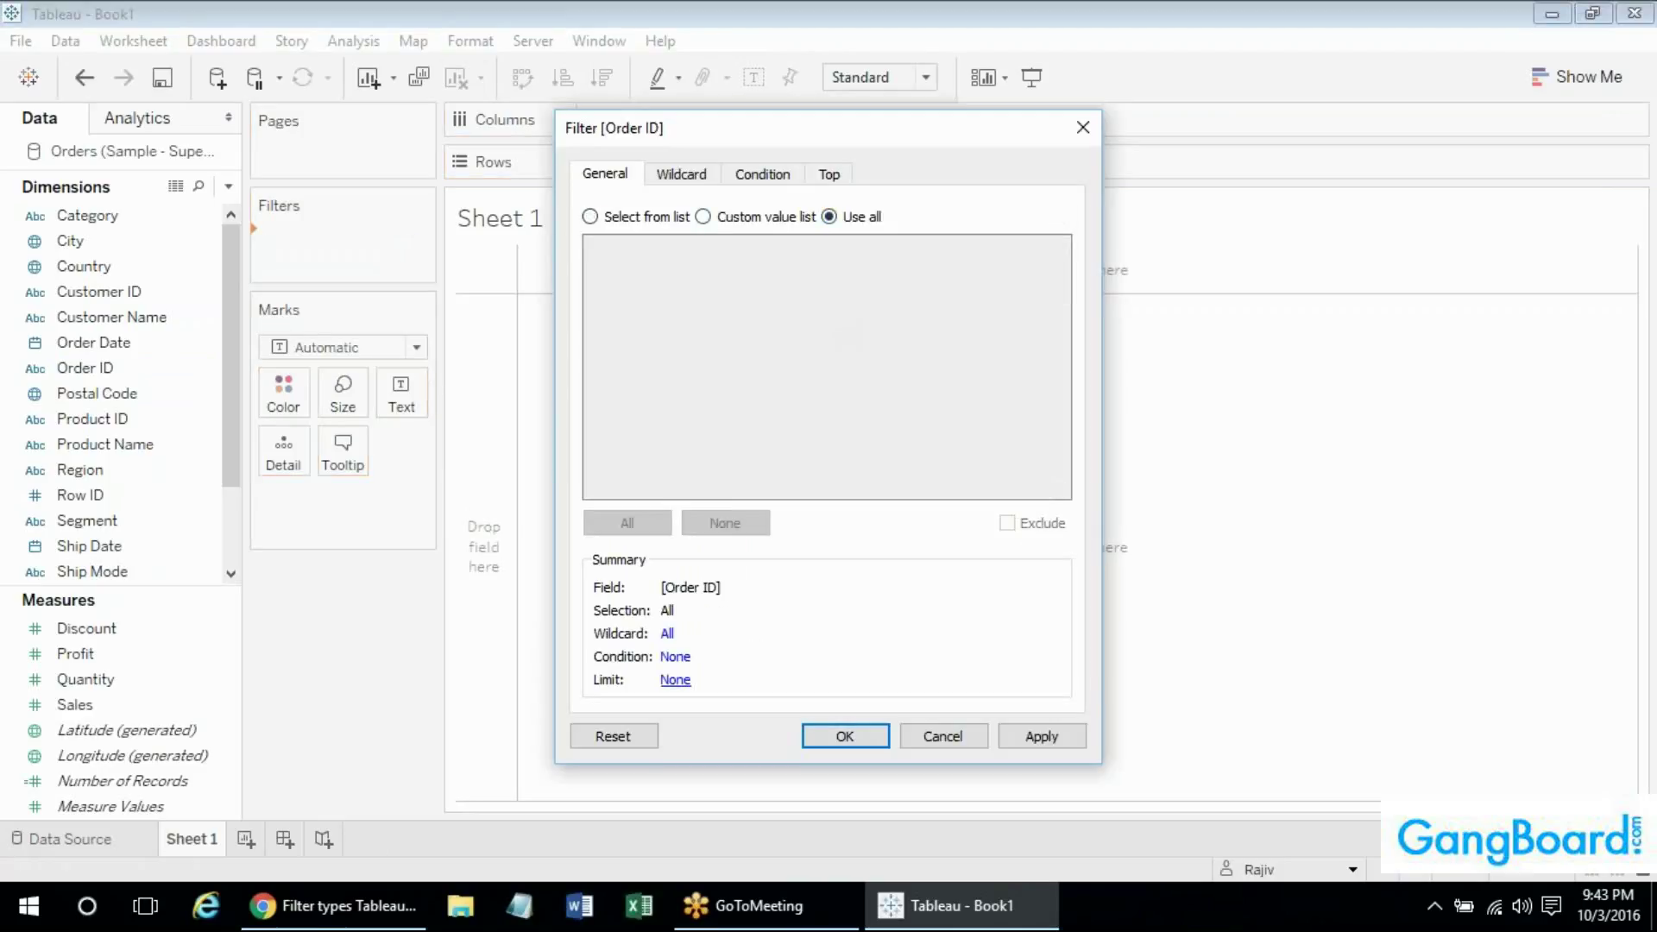
click(844, 735)
Show the Order ID filter control on the sheet and change its display to a dropdown.
right_click(338, 240)
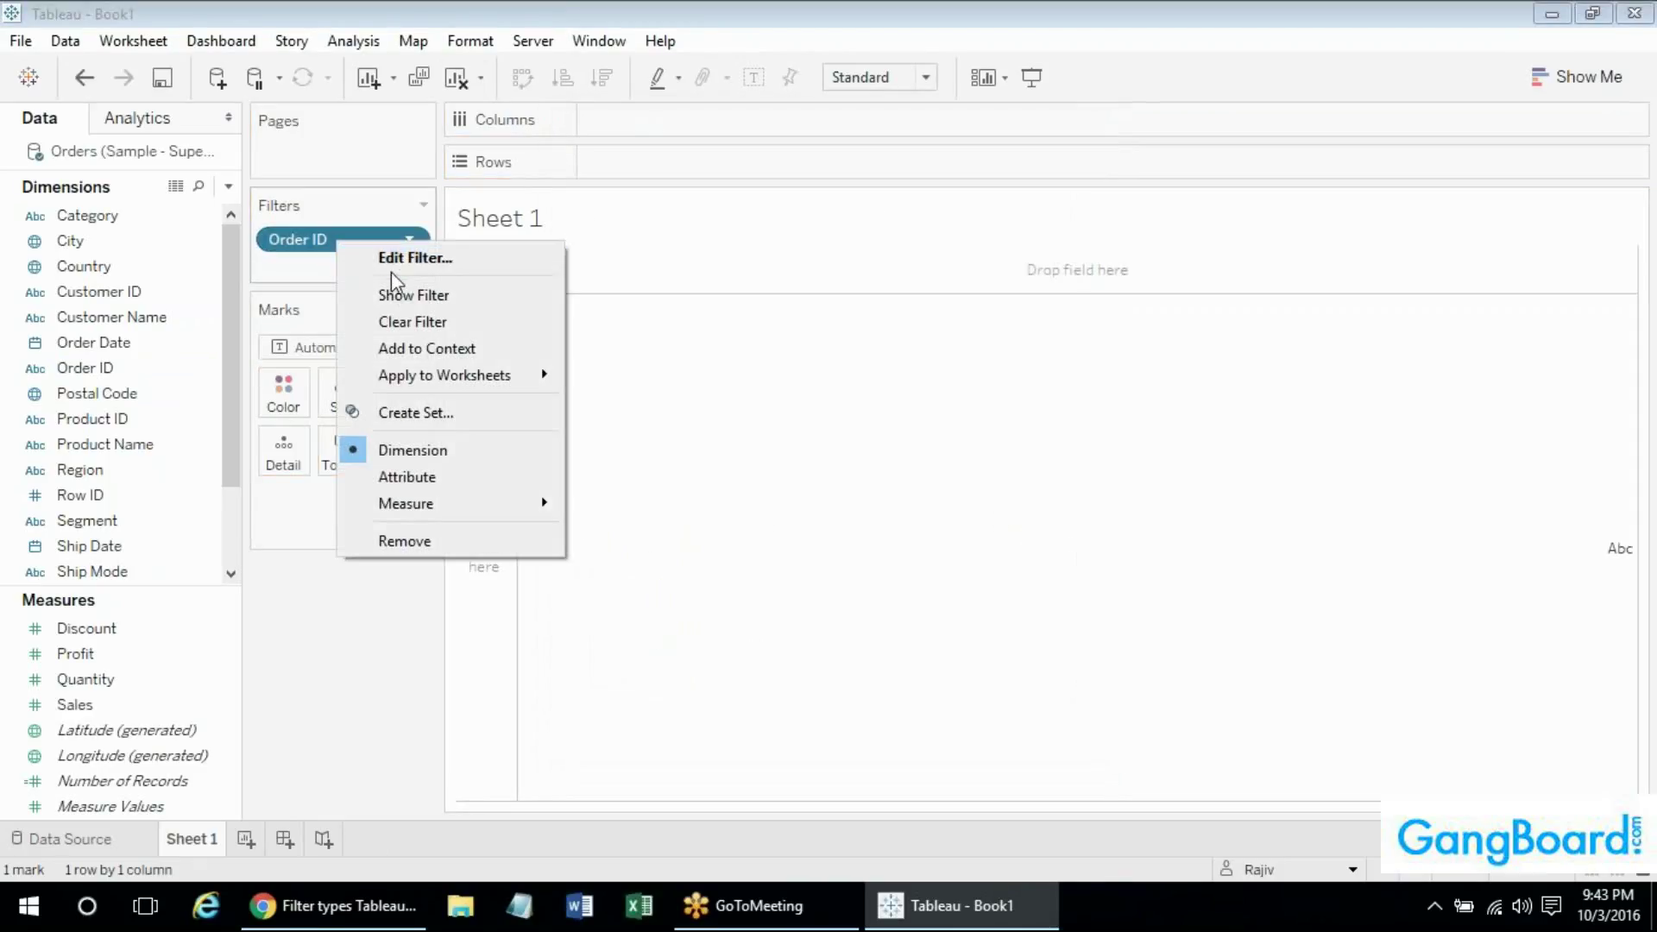
click(391, 294)
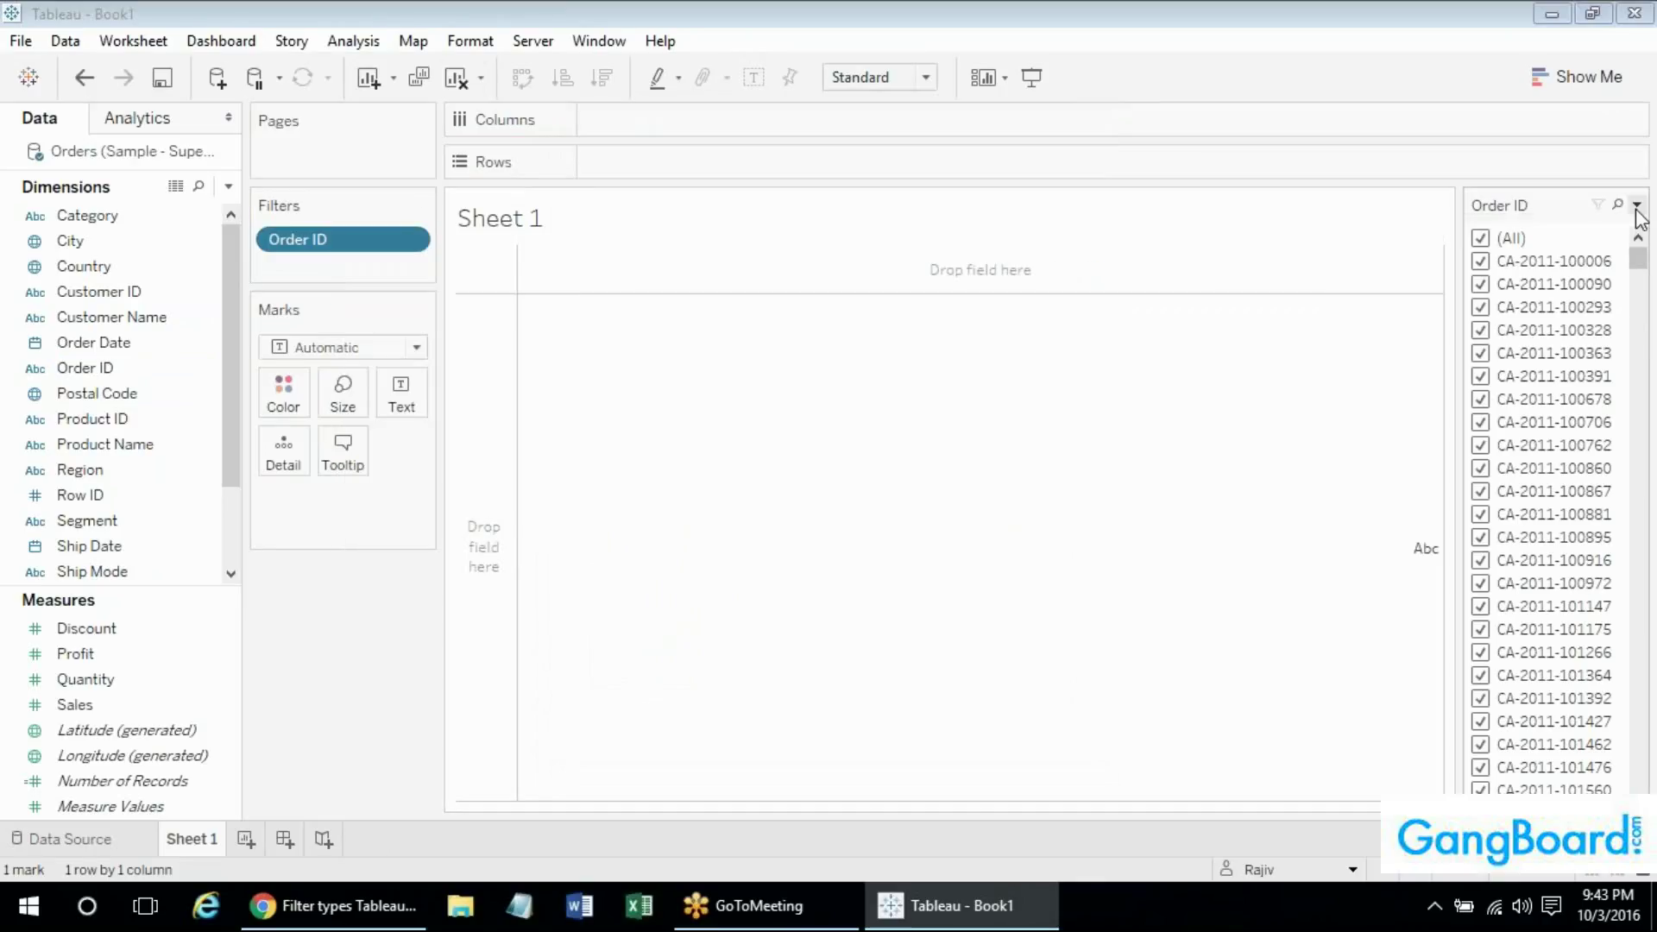
click(1636, 205)
click(1544, 550)
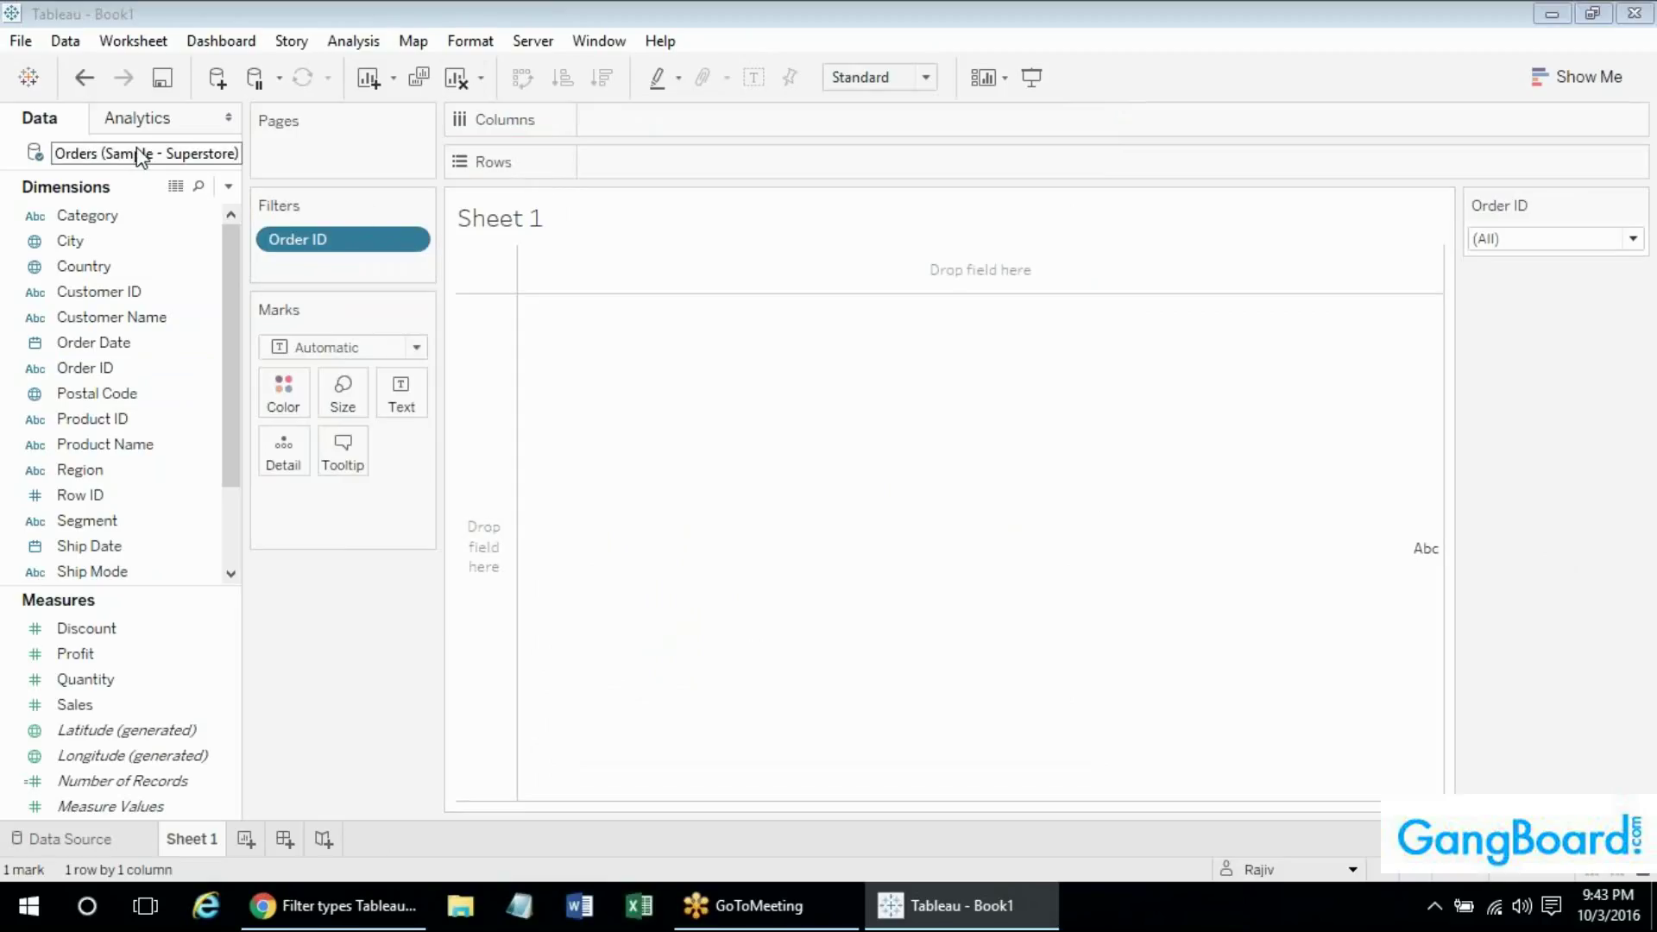
Add a data source filter on Region to the Orders data source that keeps only South.
right_click(113, 151)
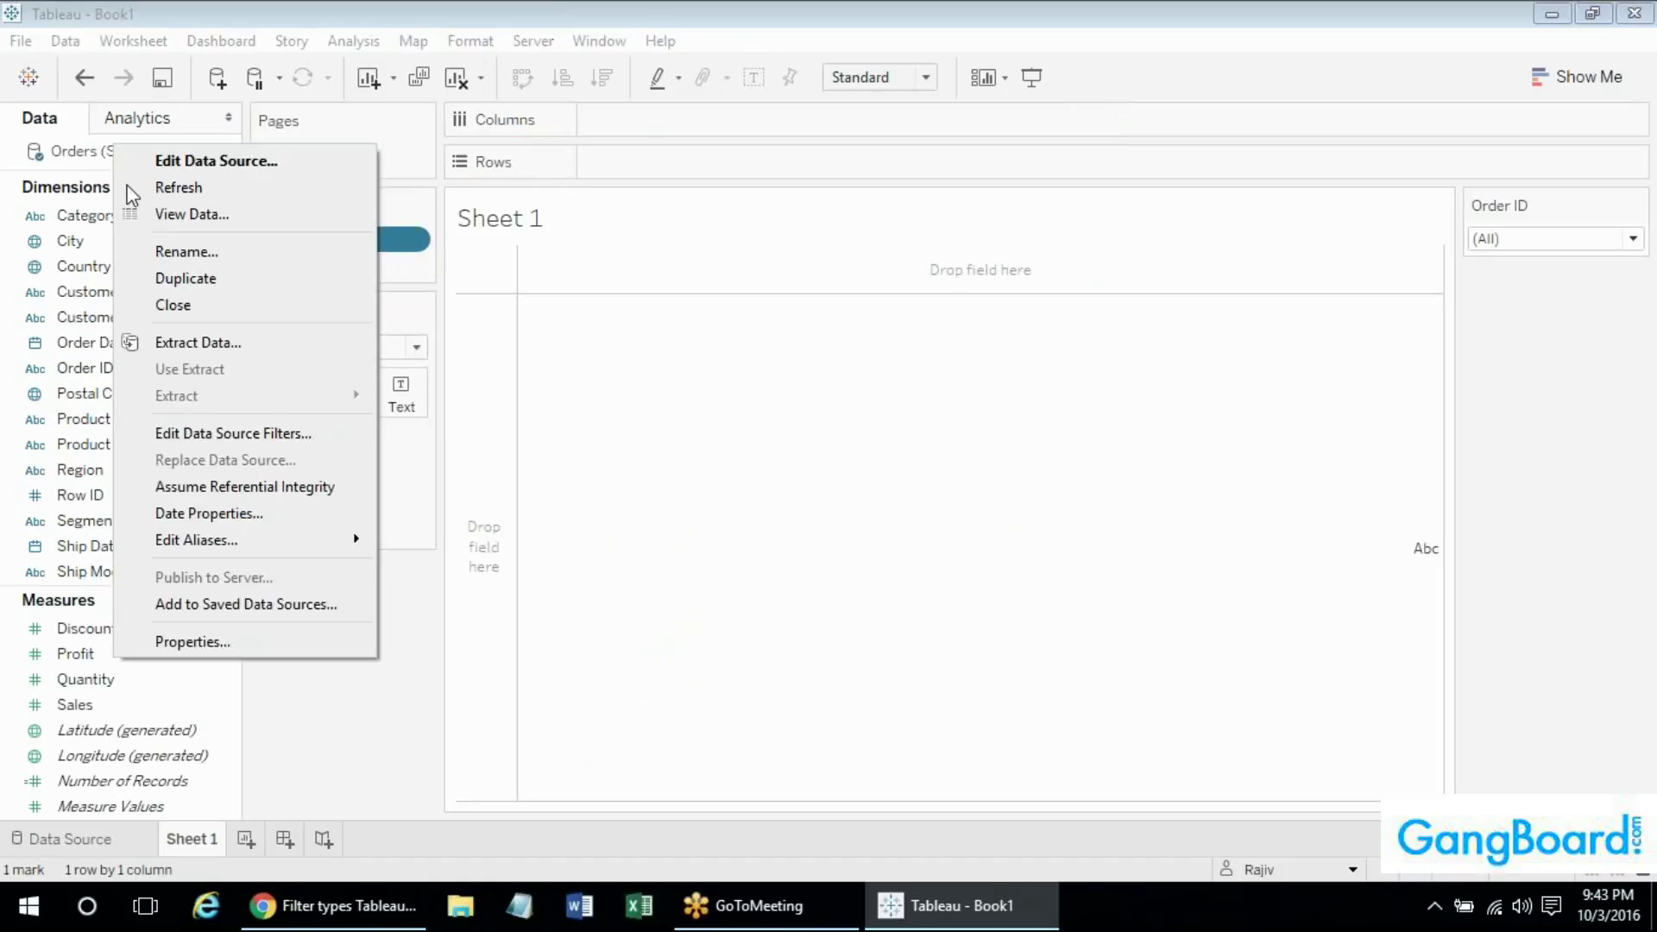
click(182, 435)
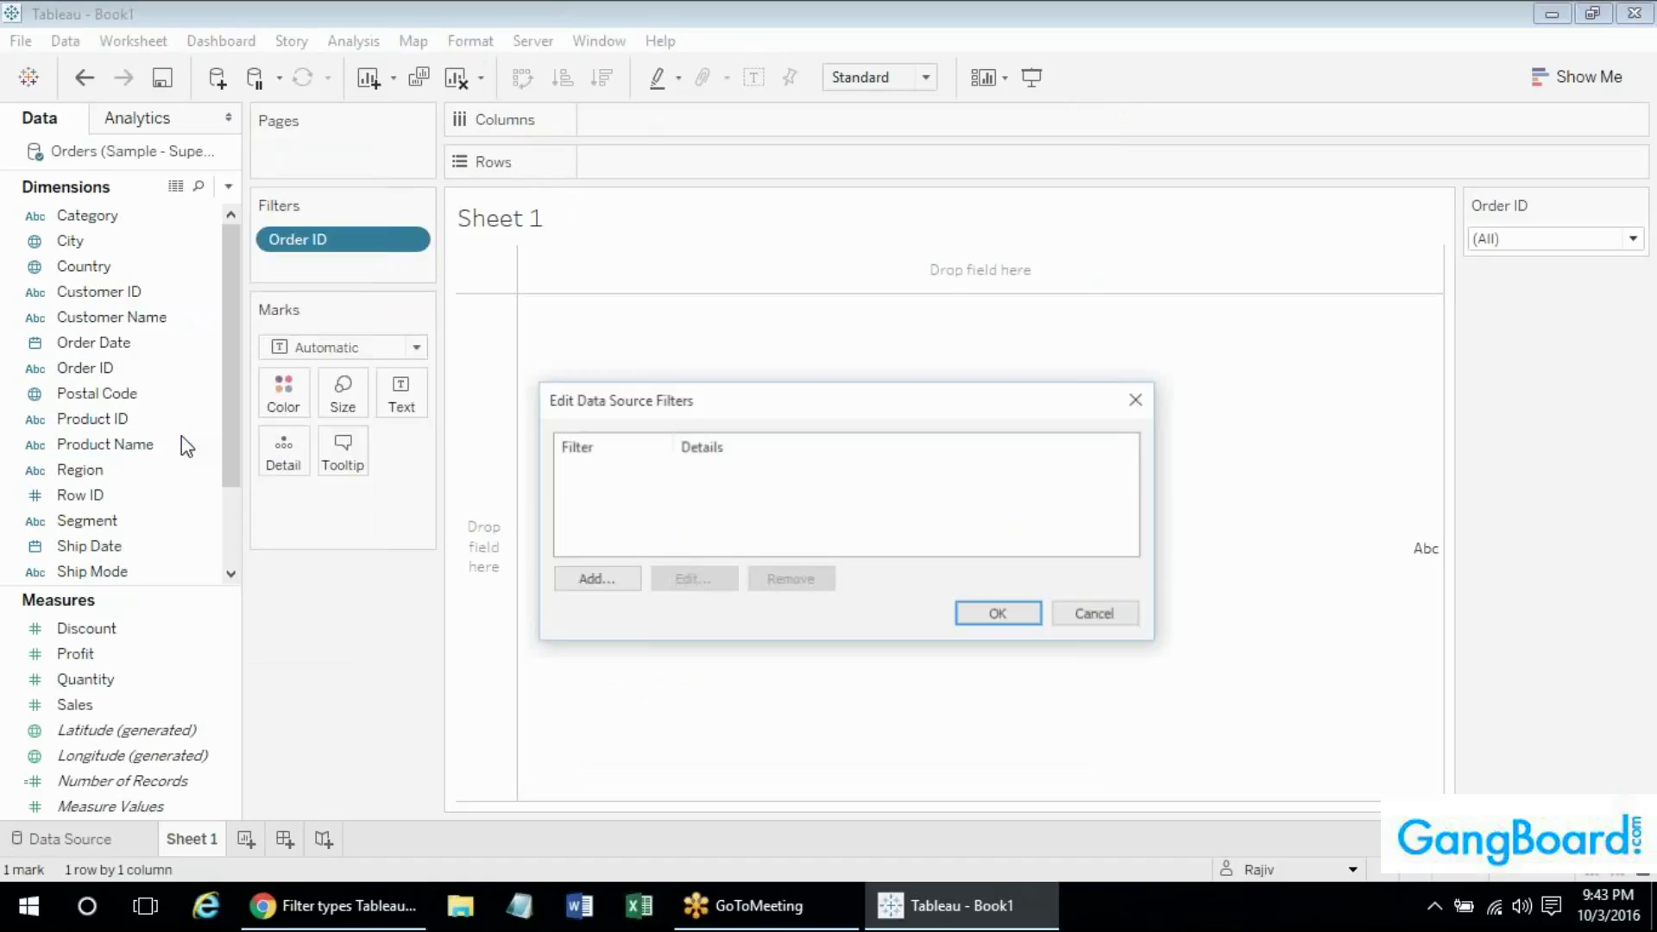
click(592, 580)
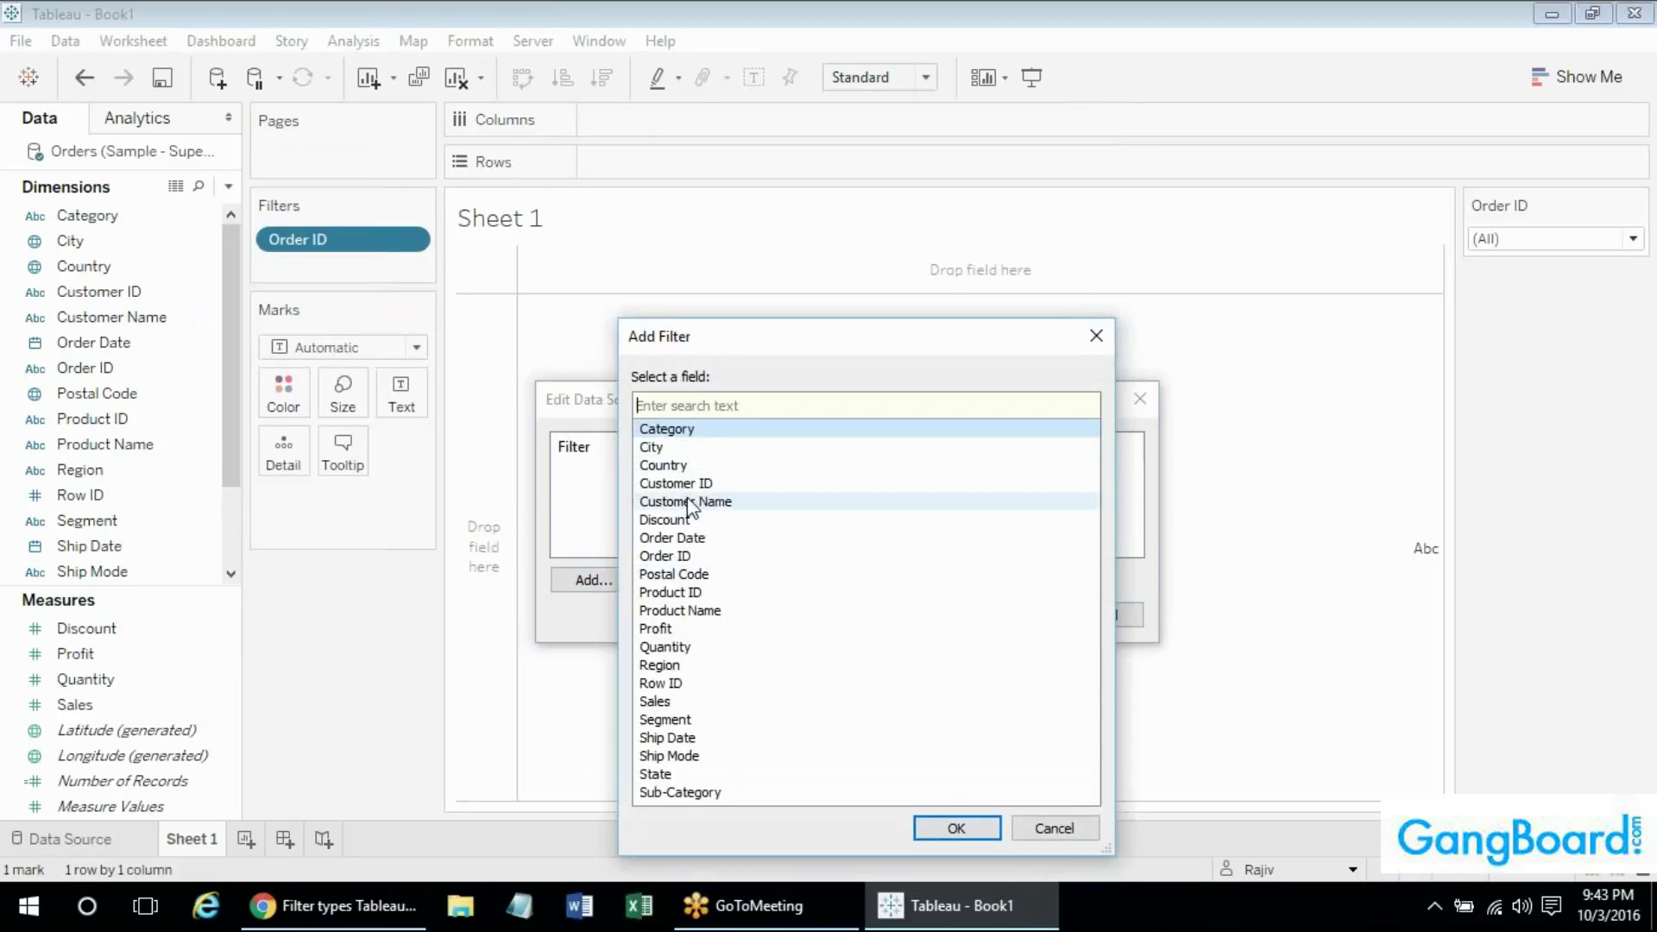
double_click(660, 665)
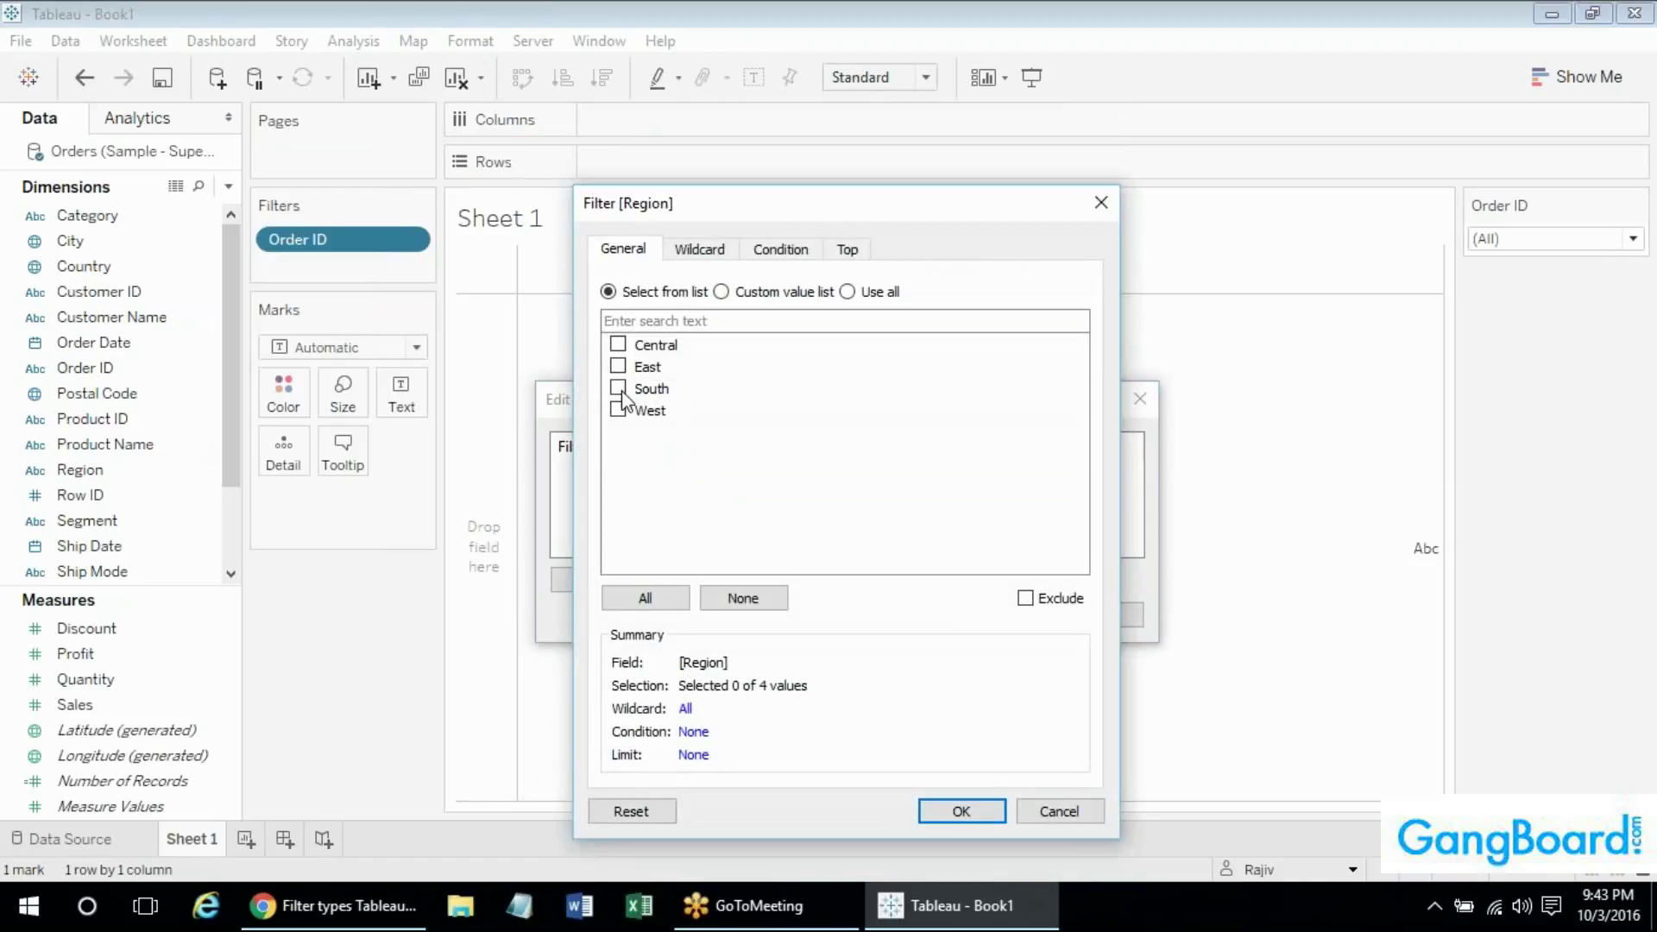
click(618, 388)
click(949, 813)
click(1027, 616)
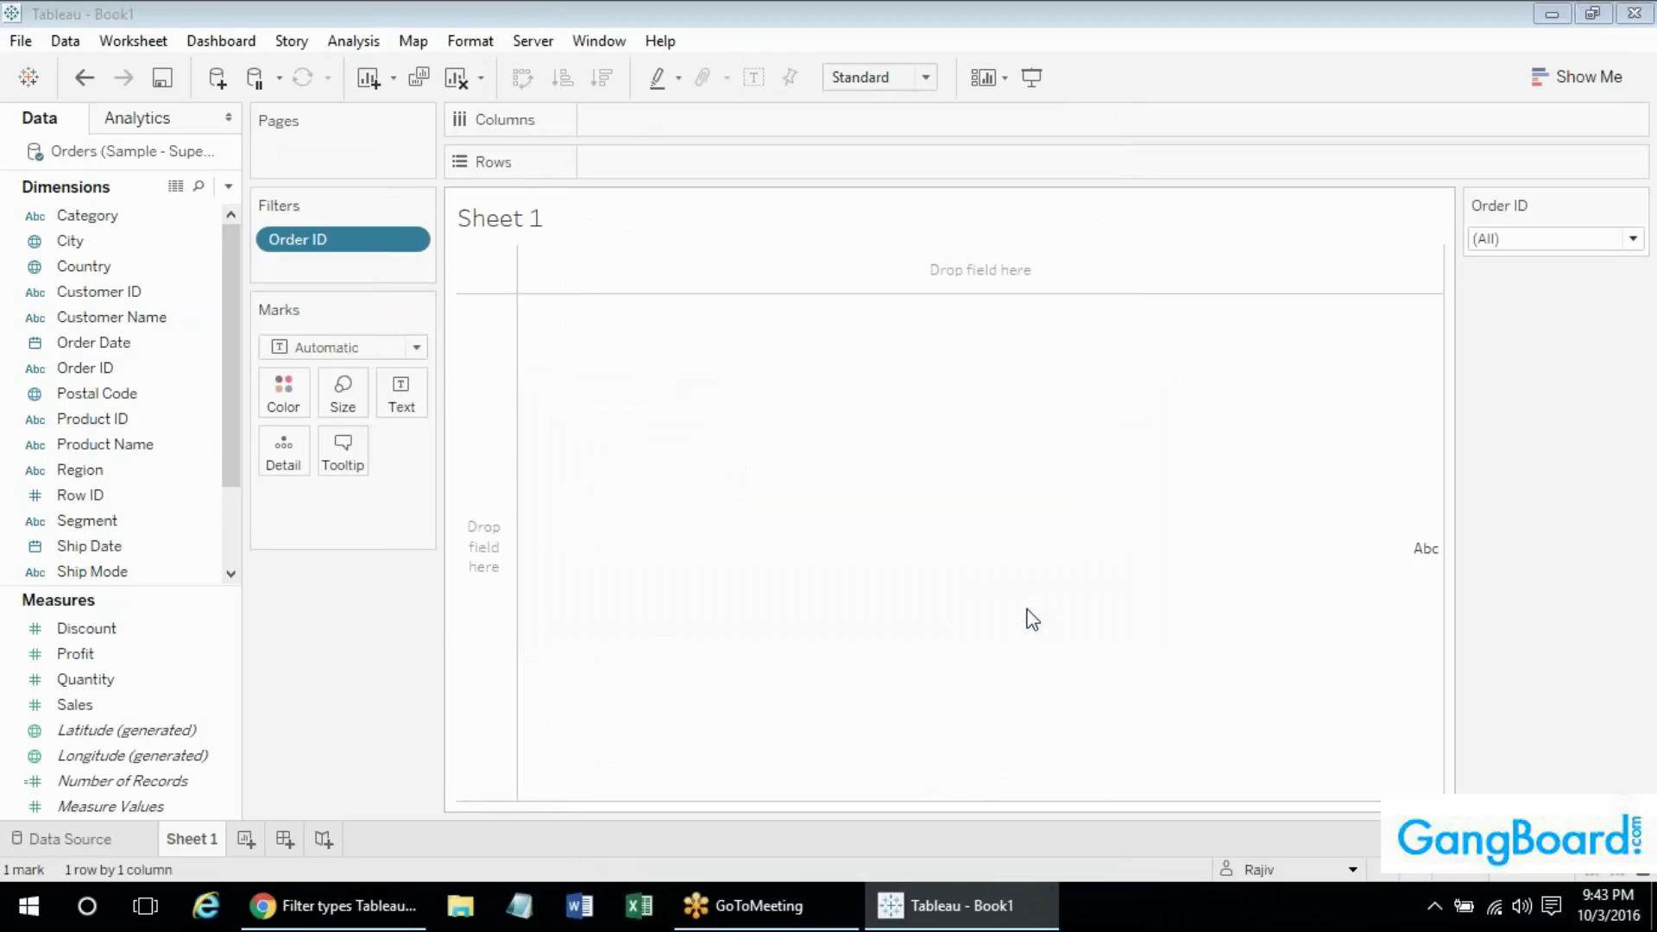
Remove the Order ID filter from the sheet and place Region on Rows.
drag(342, 239, 324, 785)
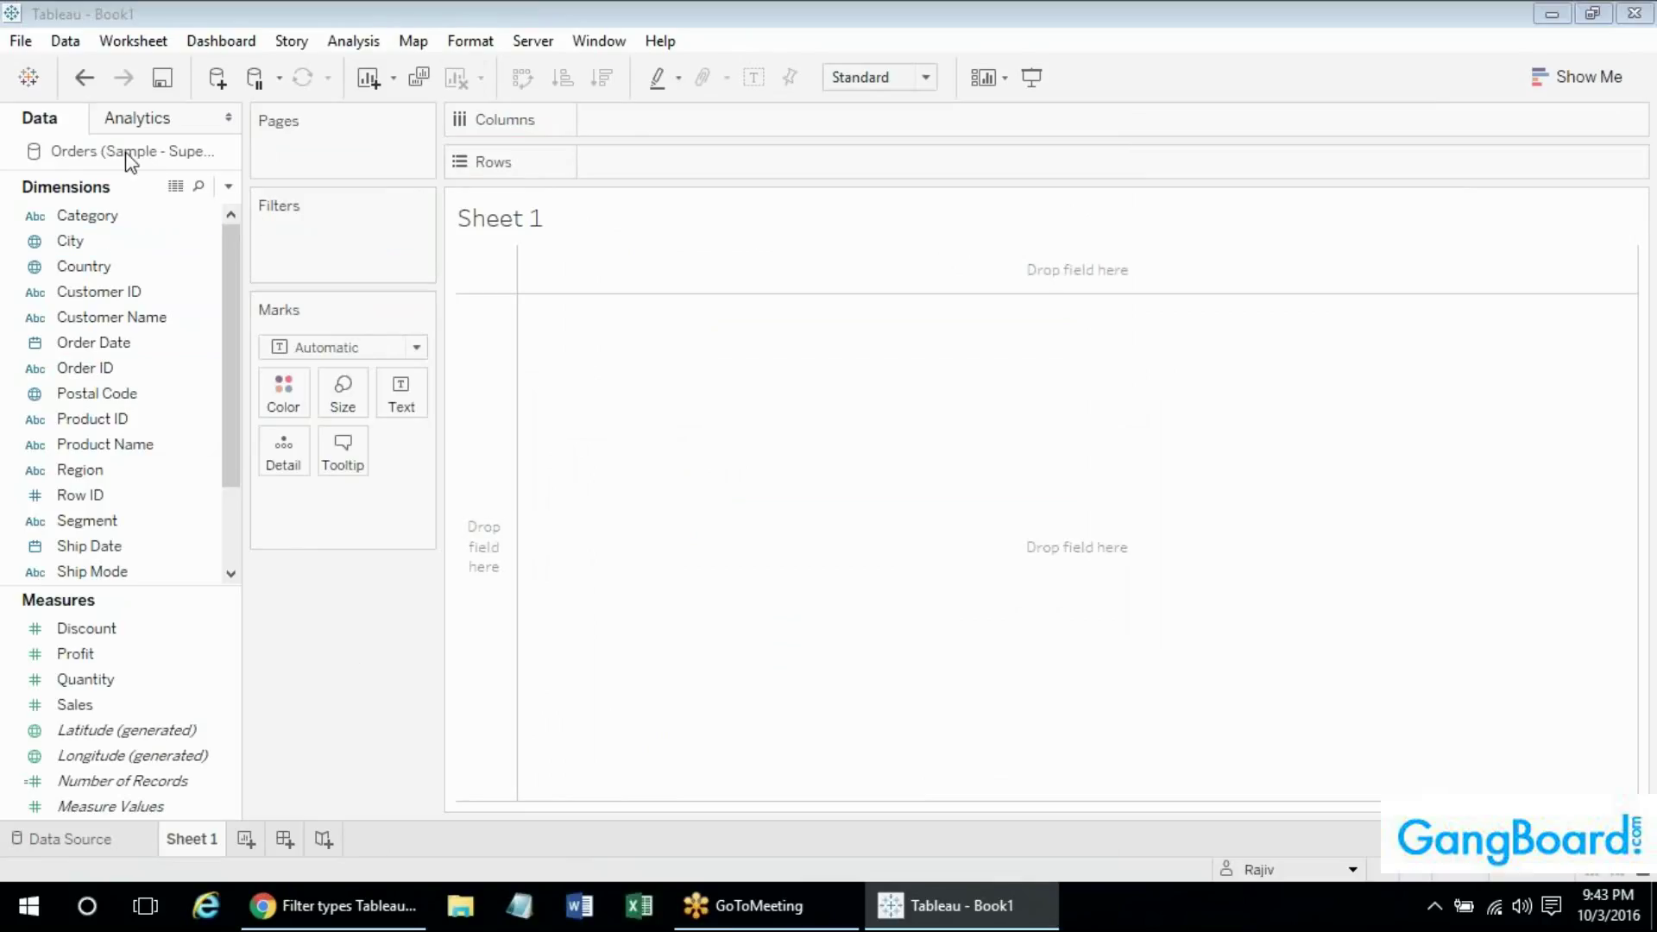
click(103, 419)
drag(103, 470, 656, 163)
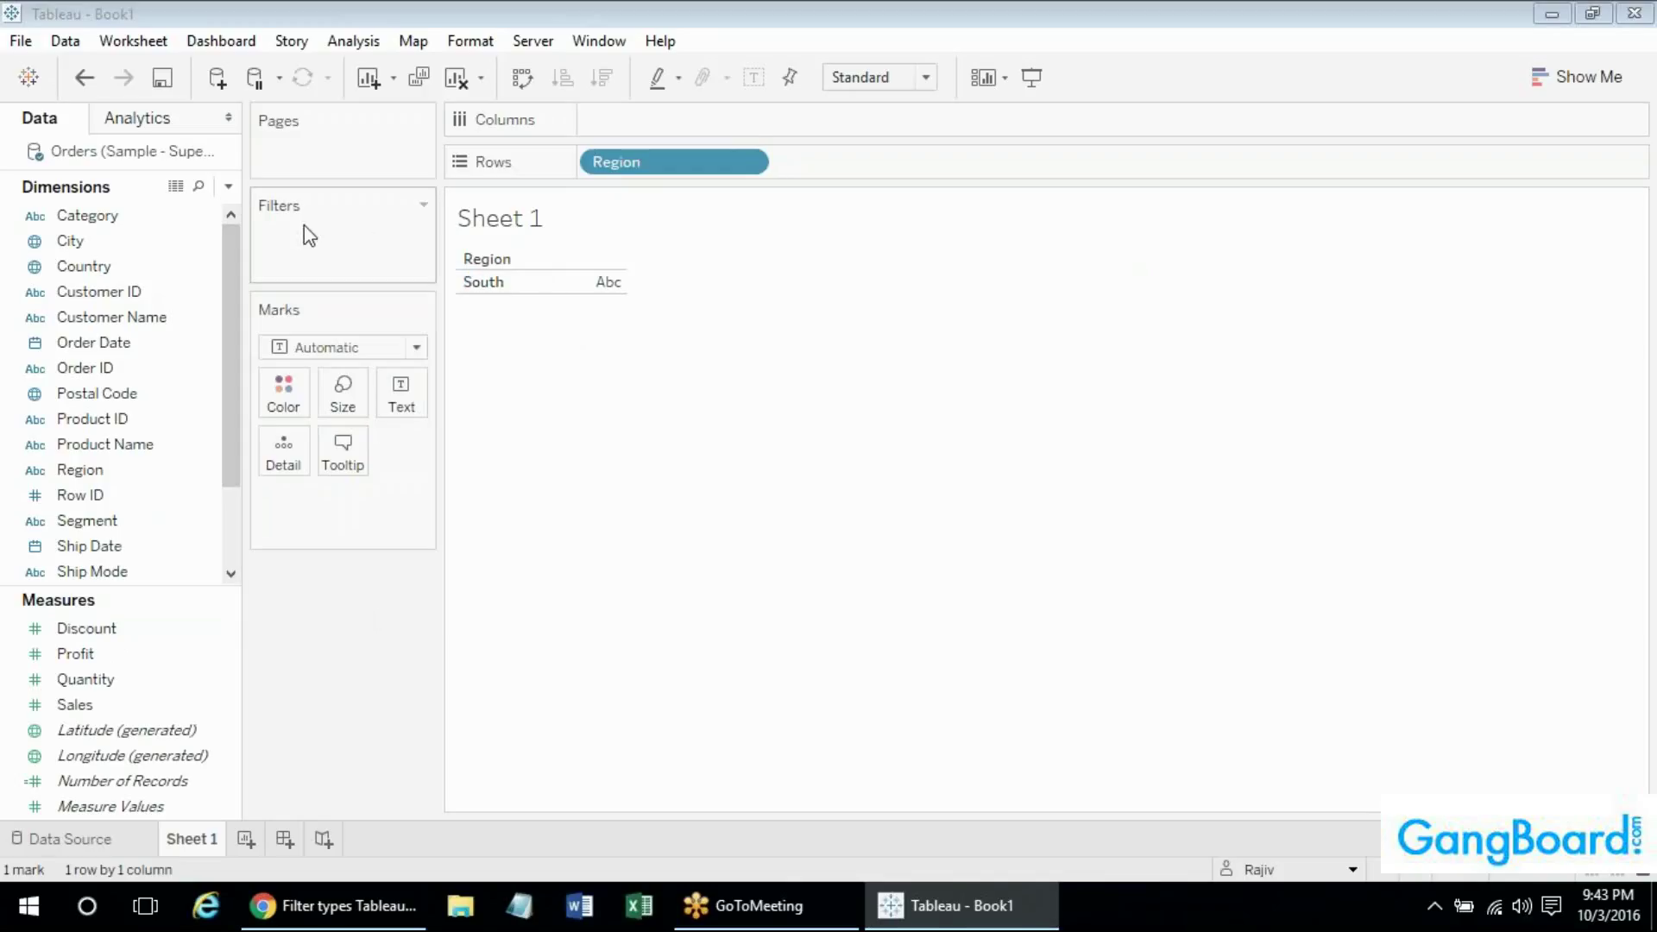
Remove Region from Rows to clear the sheet.
right_click(138, 164)
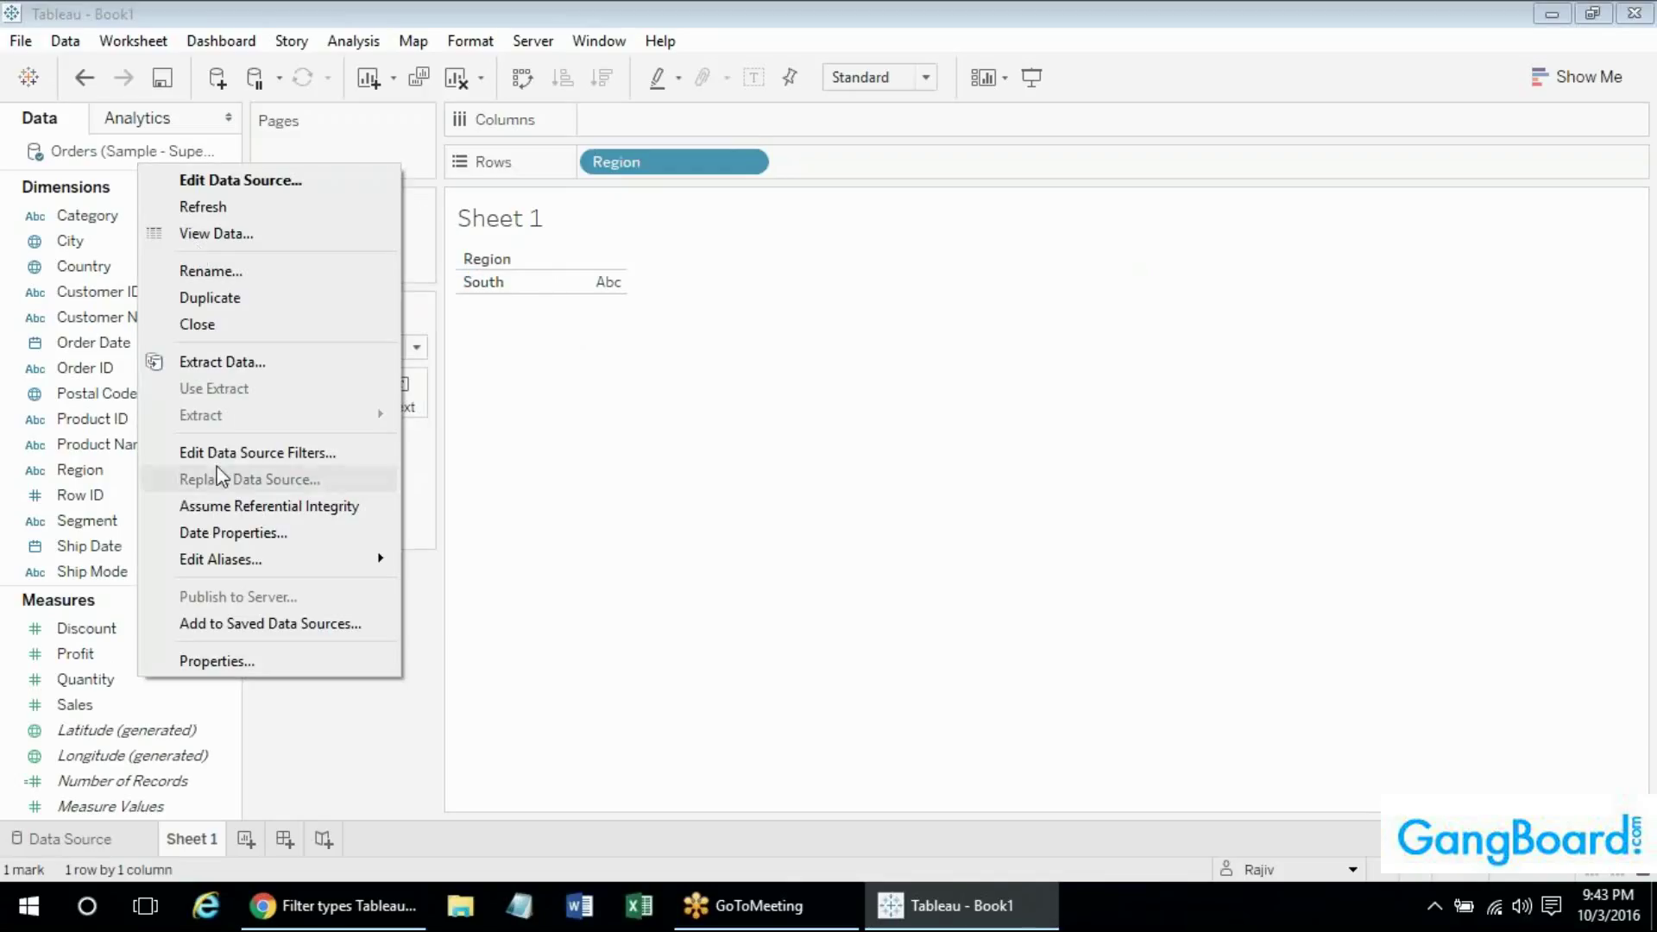
click(353, 797)
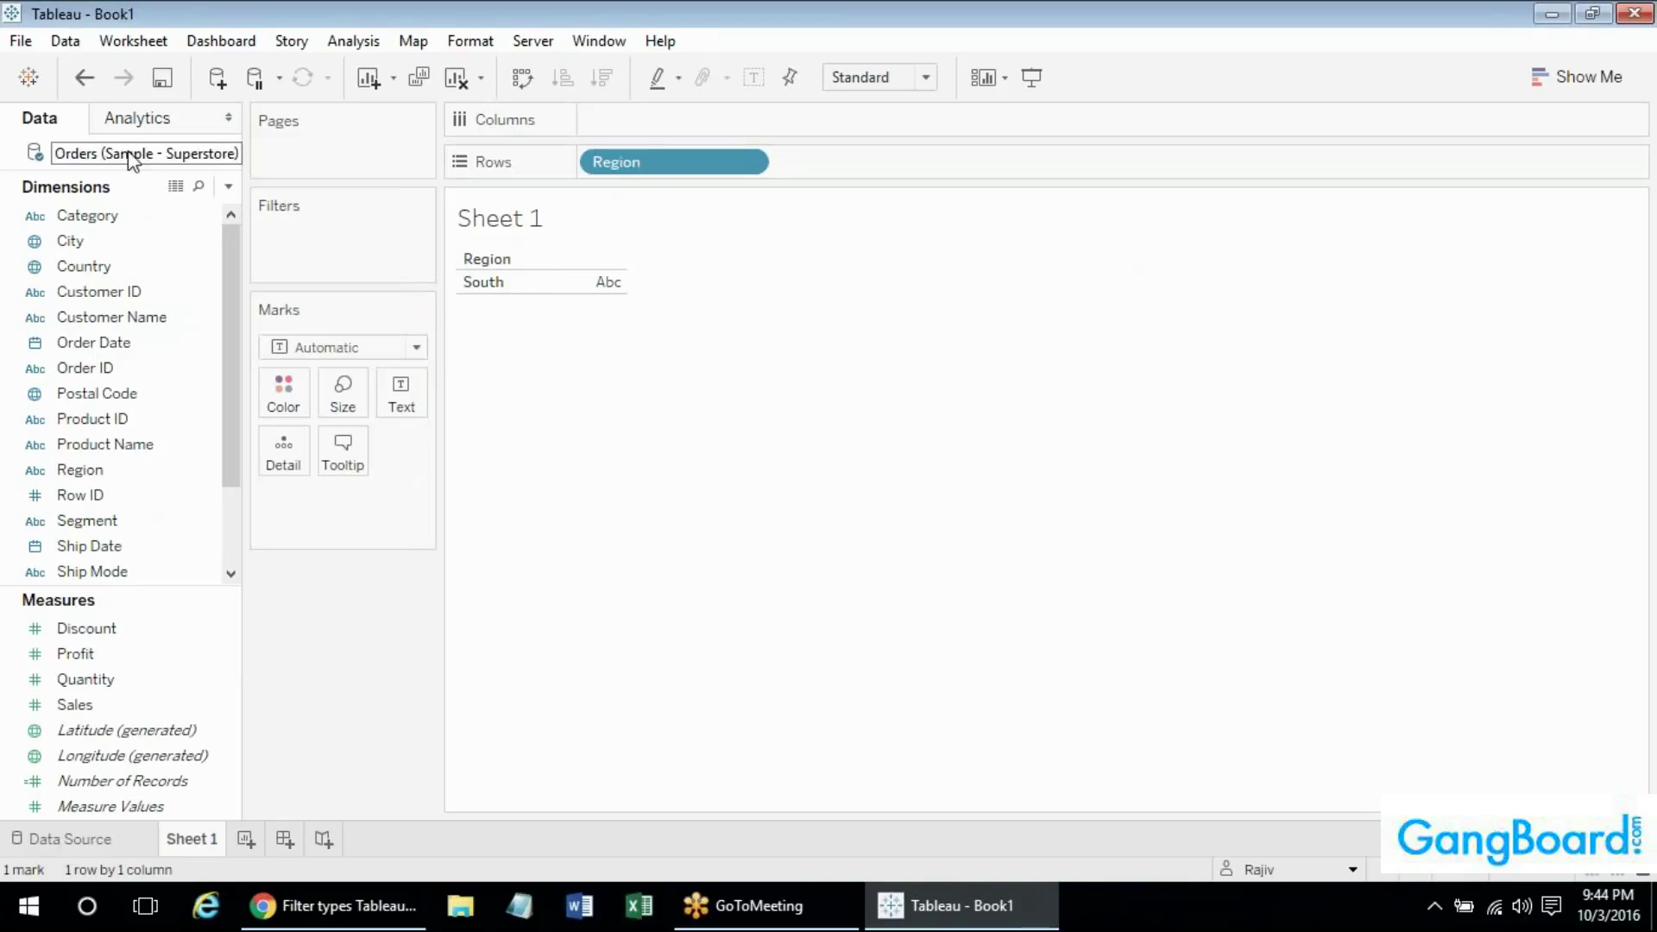
drag(639, 159, 355, 553)
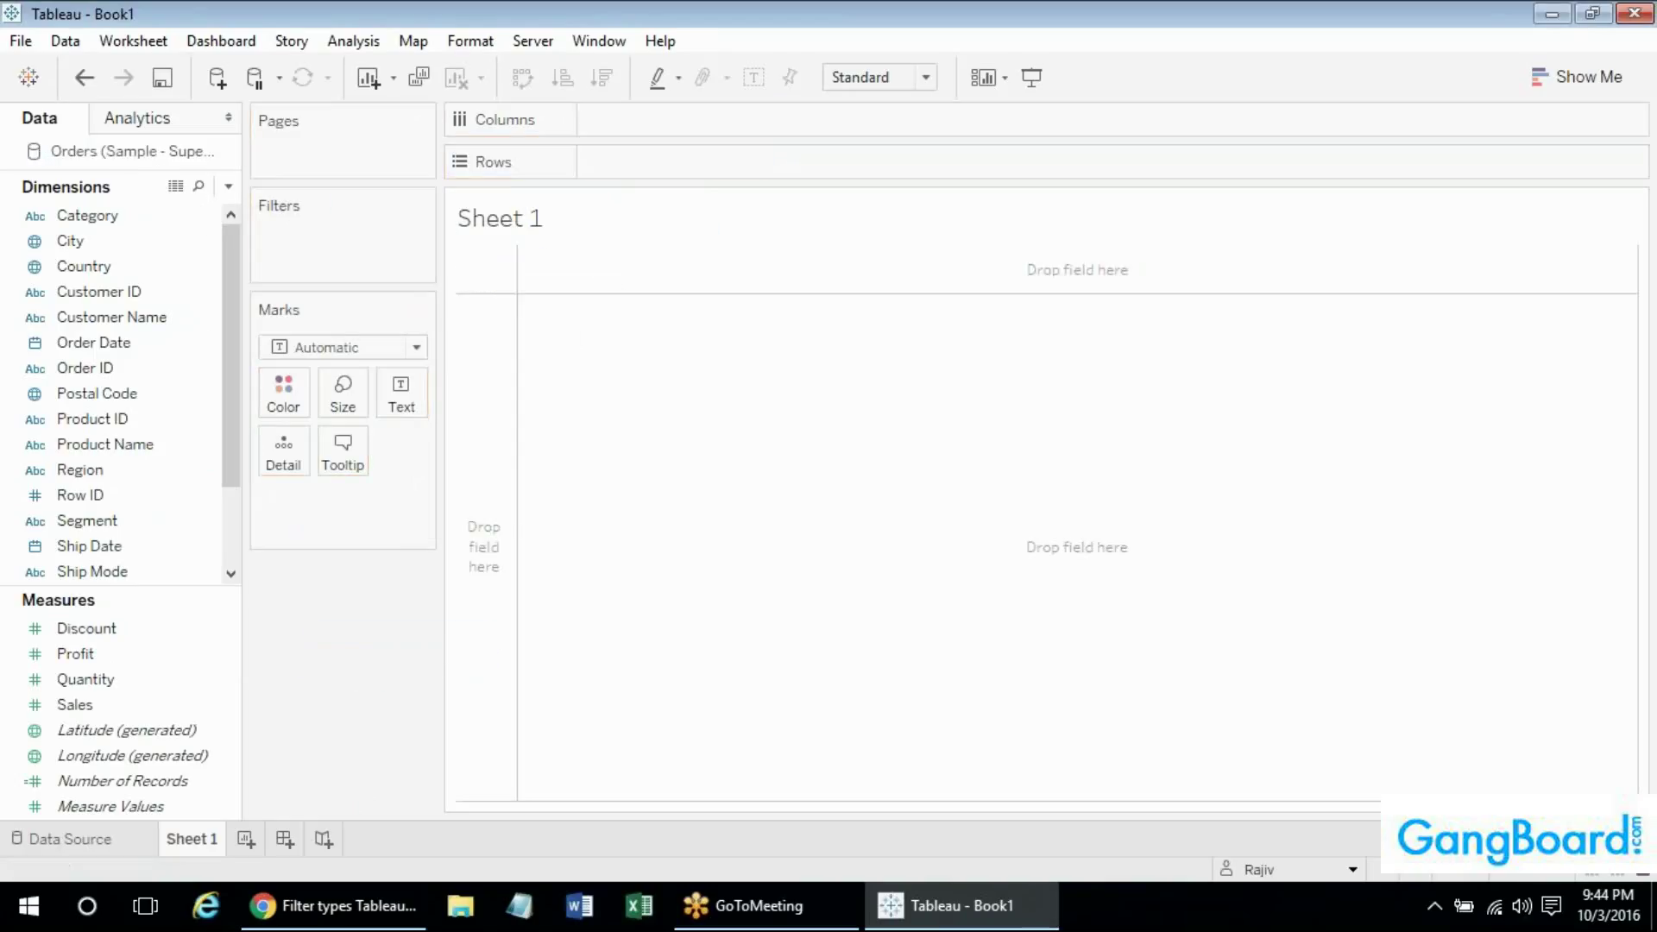
Switch to Chrome, examine the diagram of Tableau filter types from Extract Filters to Table Calc Filters, and return to Tableau.
click(330, 906)
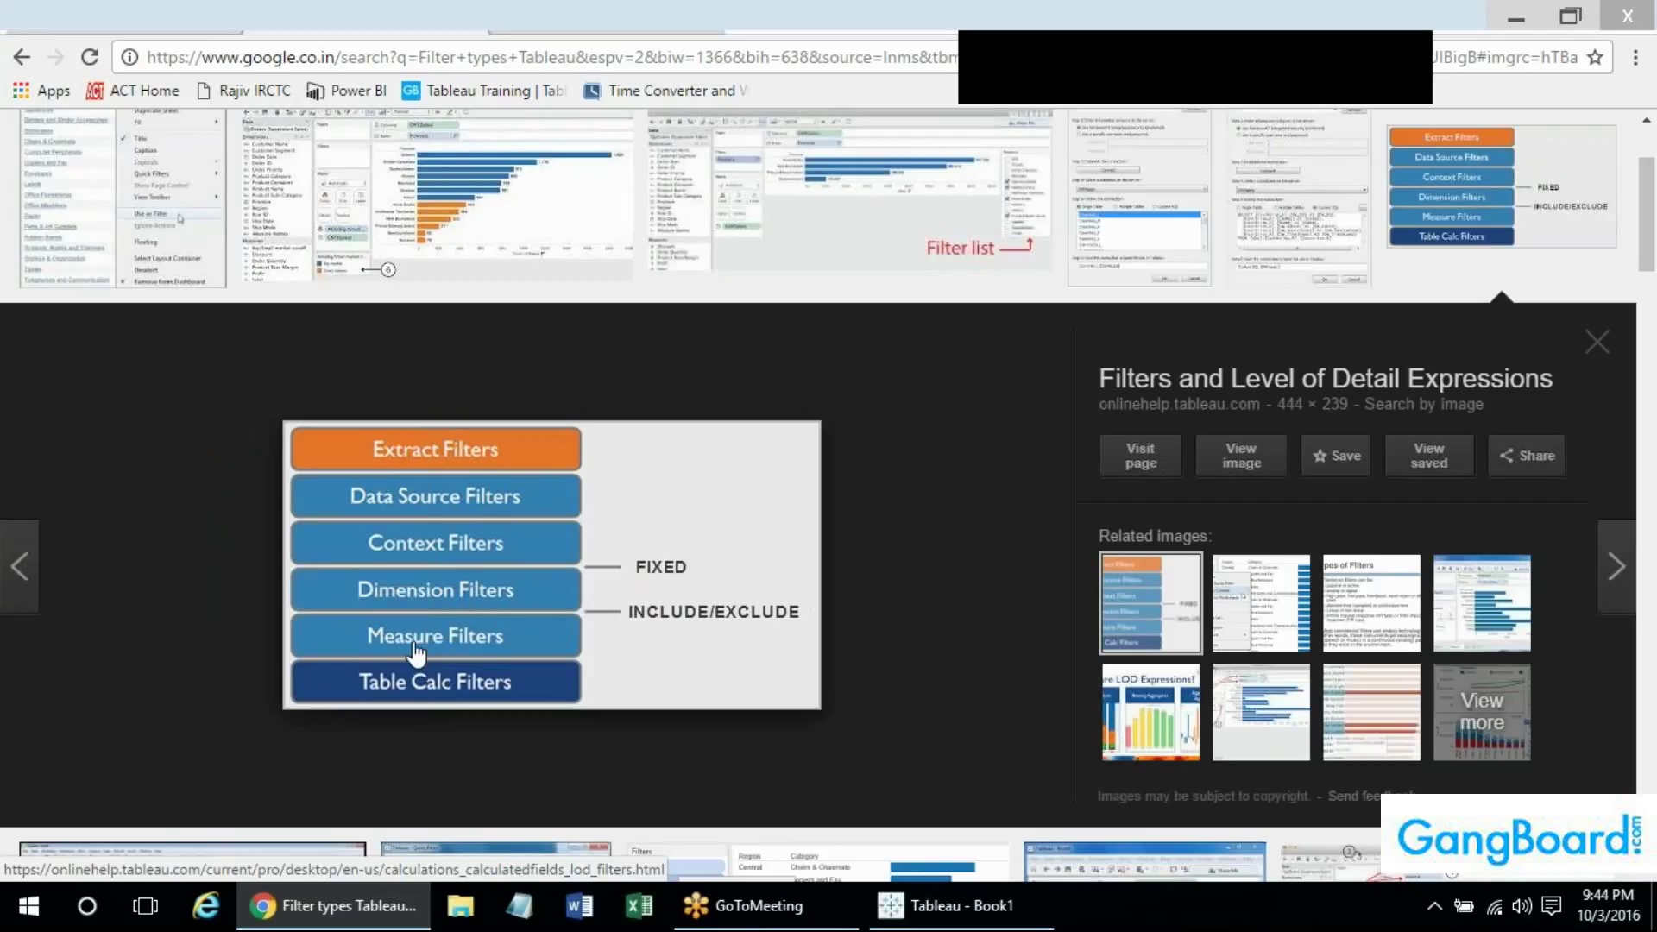
key(alt+Tab)
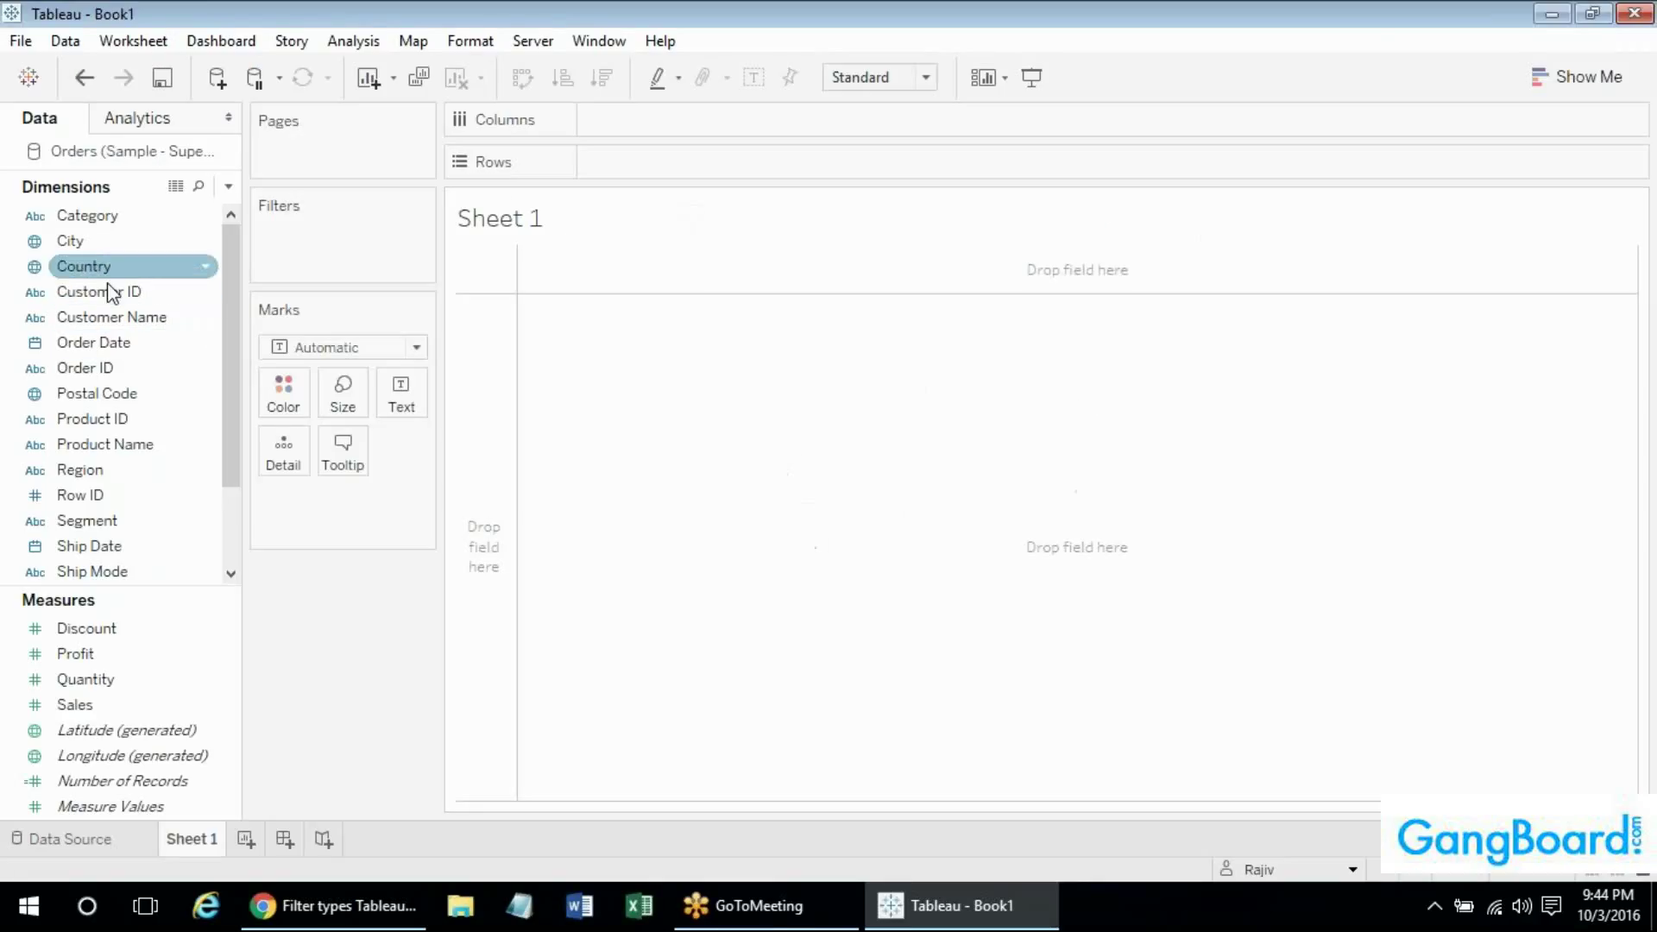
Add a Country filter to the sheet that keeps only United States.
drag(194, 267, 267, 246)
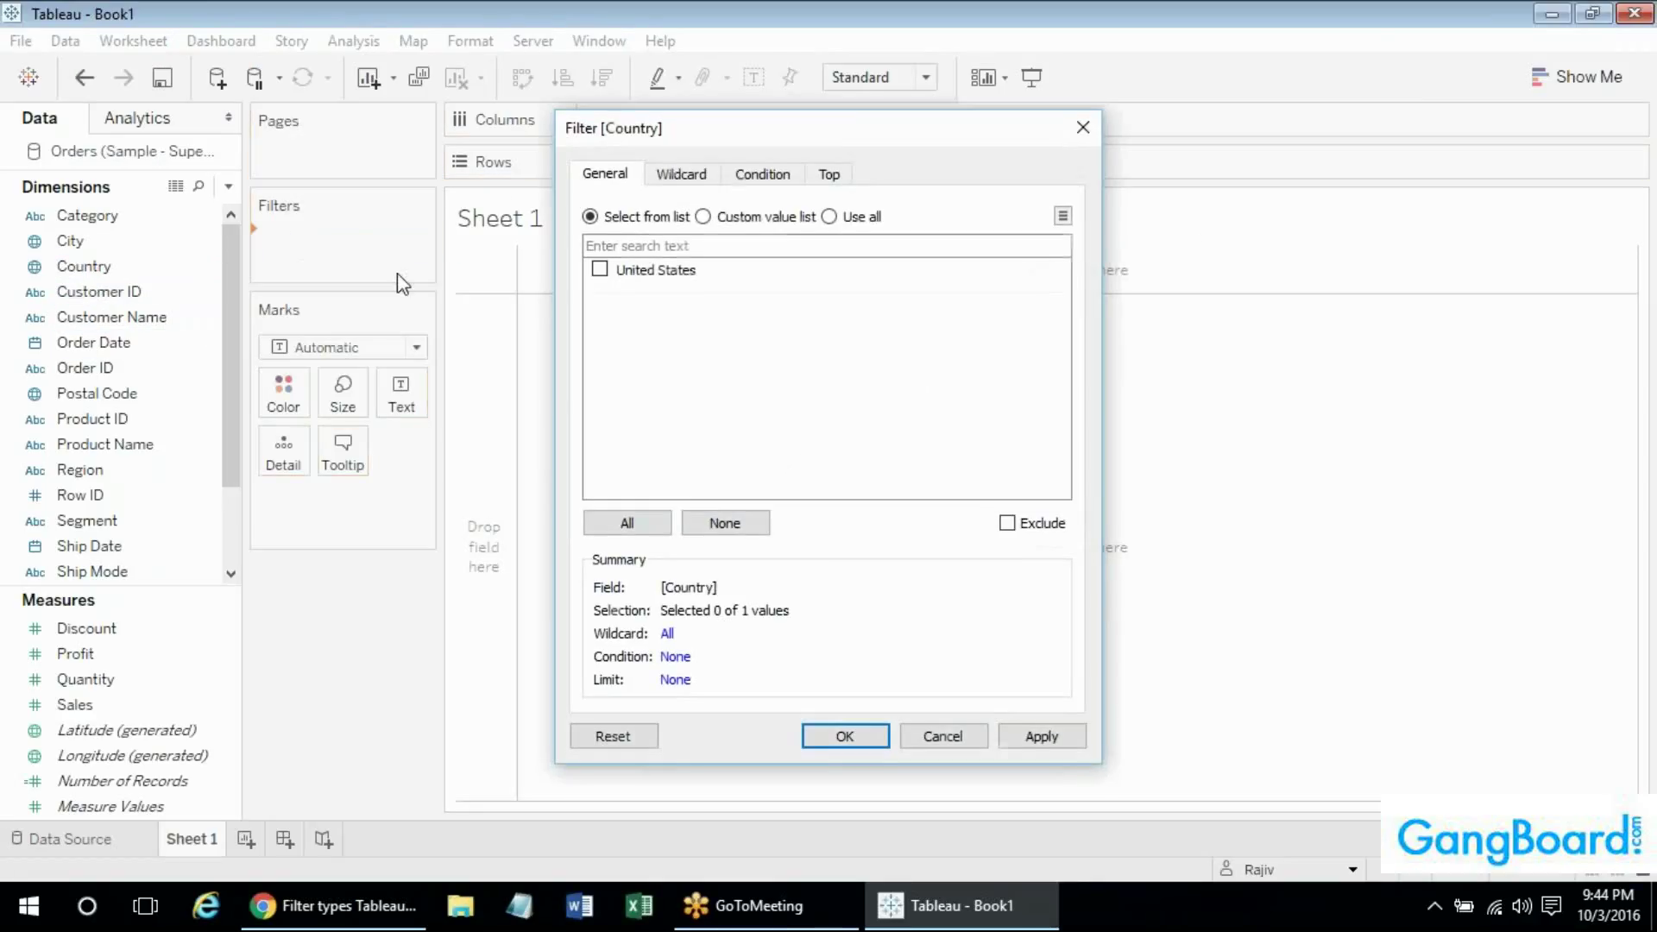
click(600, 270)
click(850, 741)
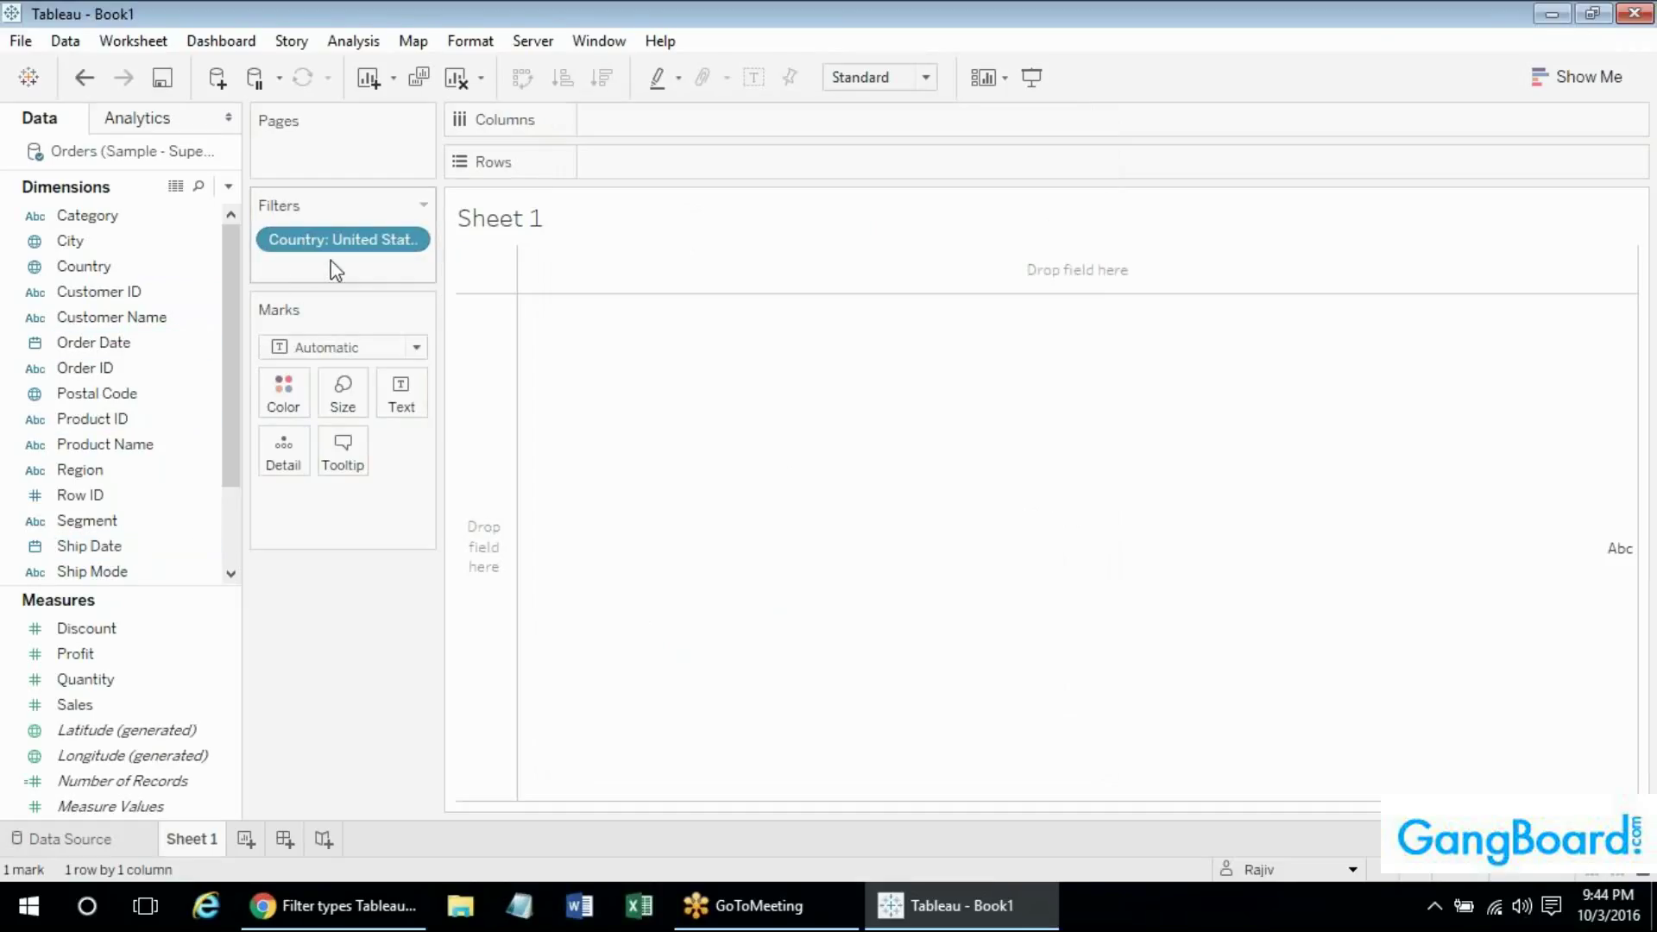
Switch to Chrome to check where Extract Filters stand relative to Data Source Filters in the diagram, and return to Tableau.
click(152, 682)
right_click(131, 148)
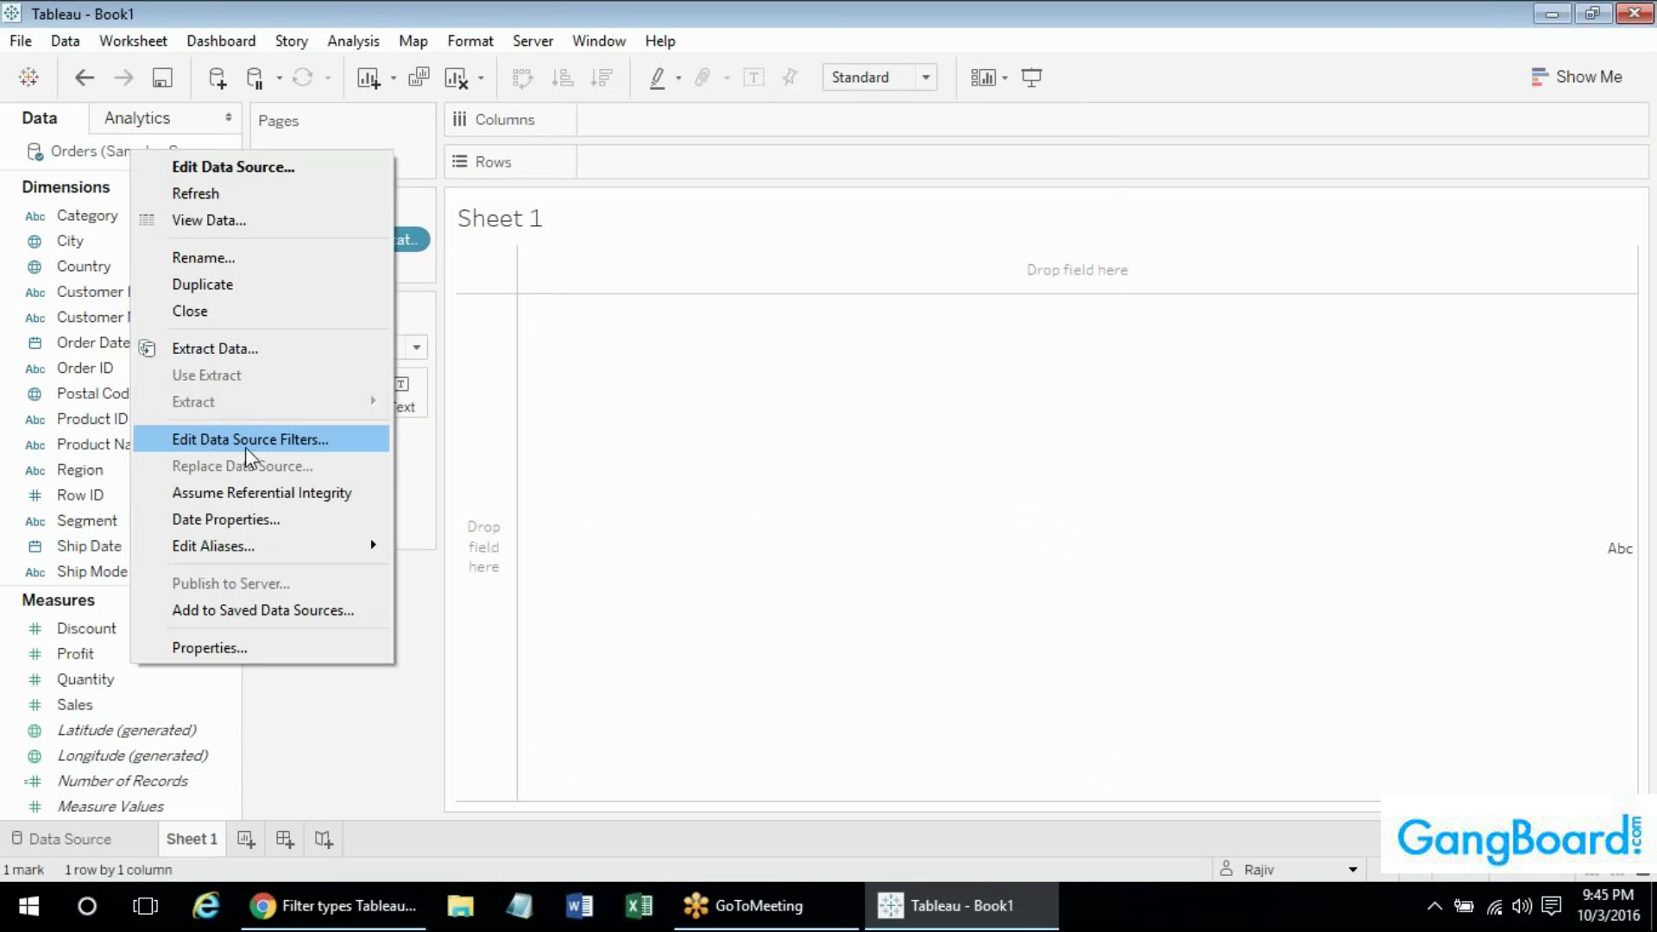
click(345, 708)
key(alt+Tab)
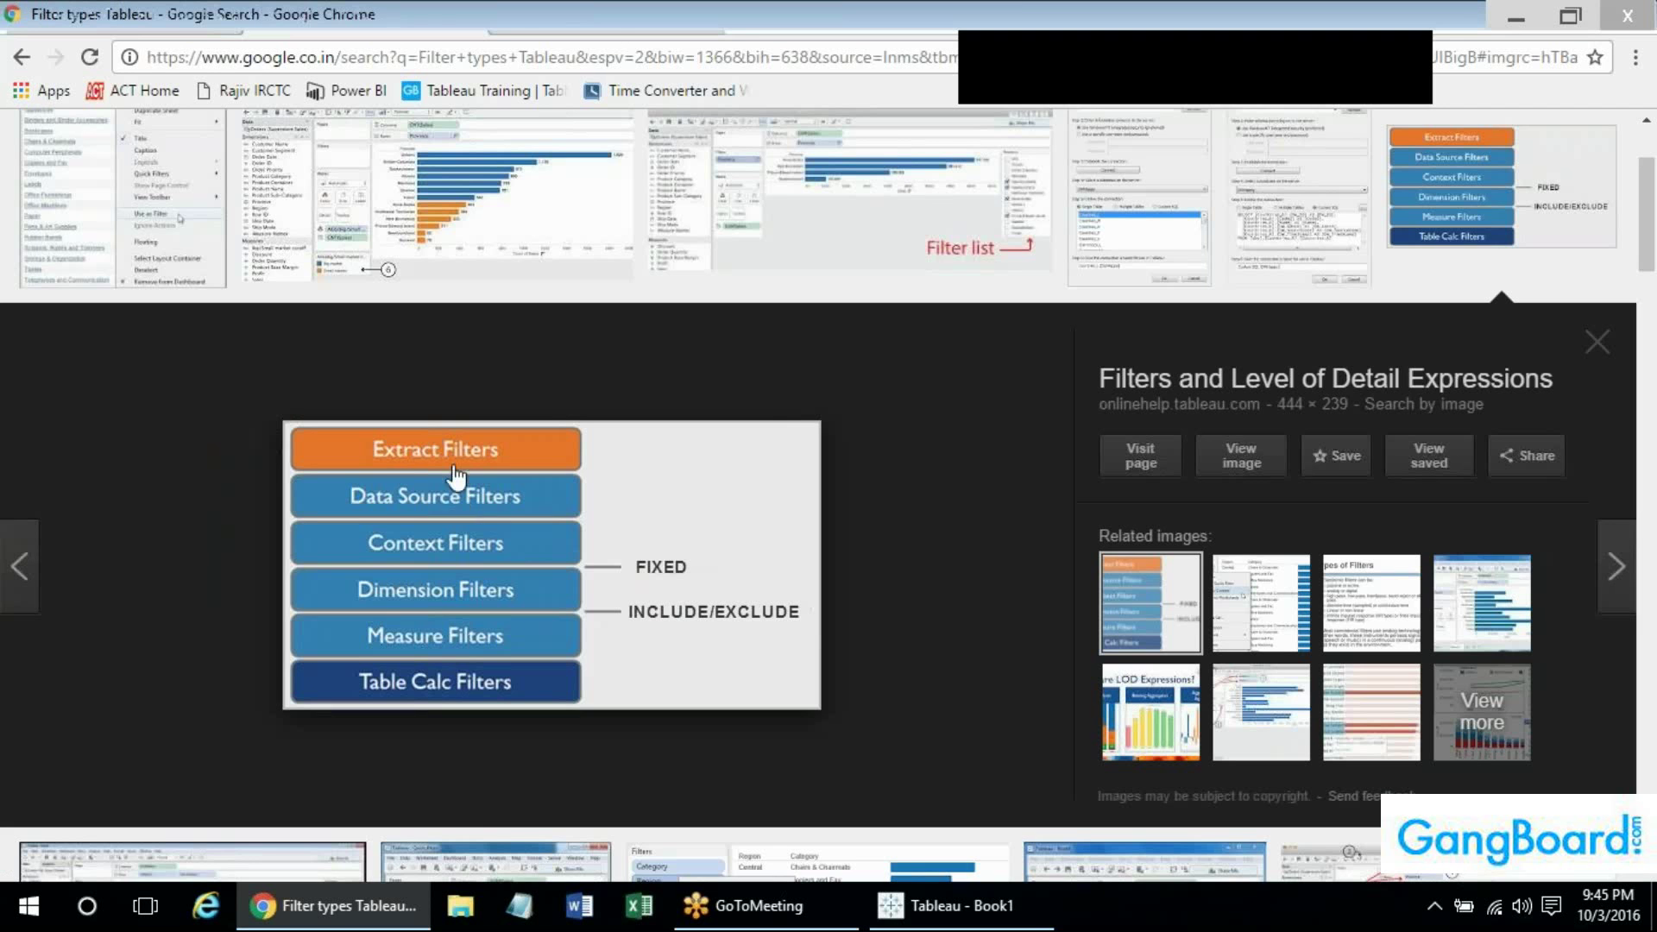
key(alt+Tab)
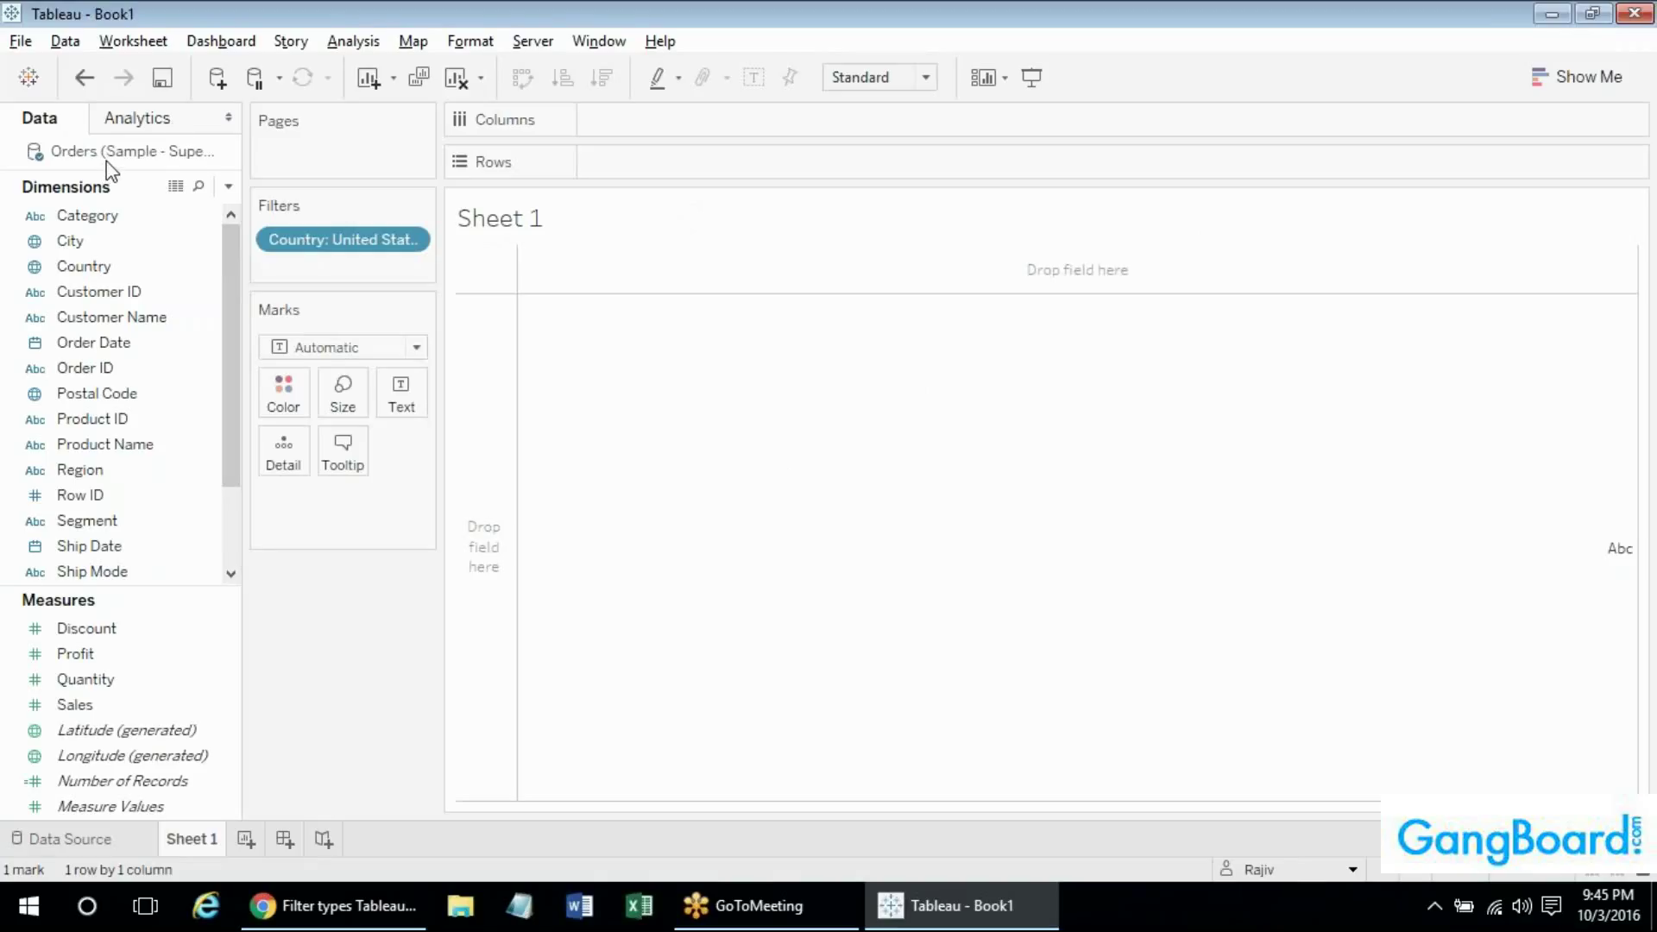
Open the data extract settings of the Orders data source and remove the Region filter there.
right_click(58, 155)
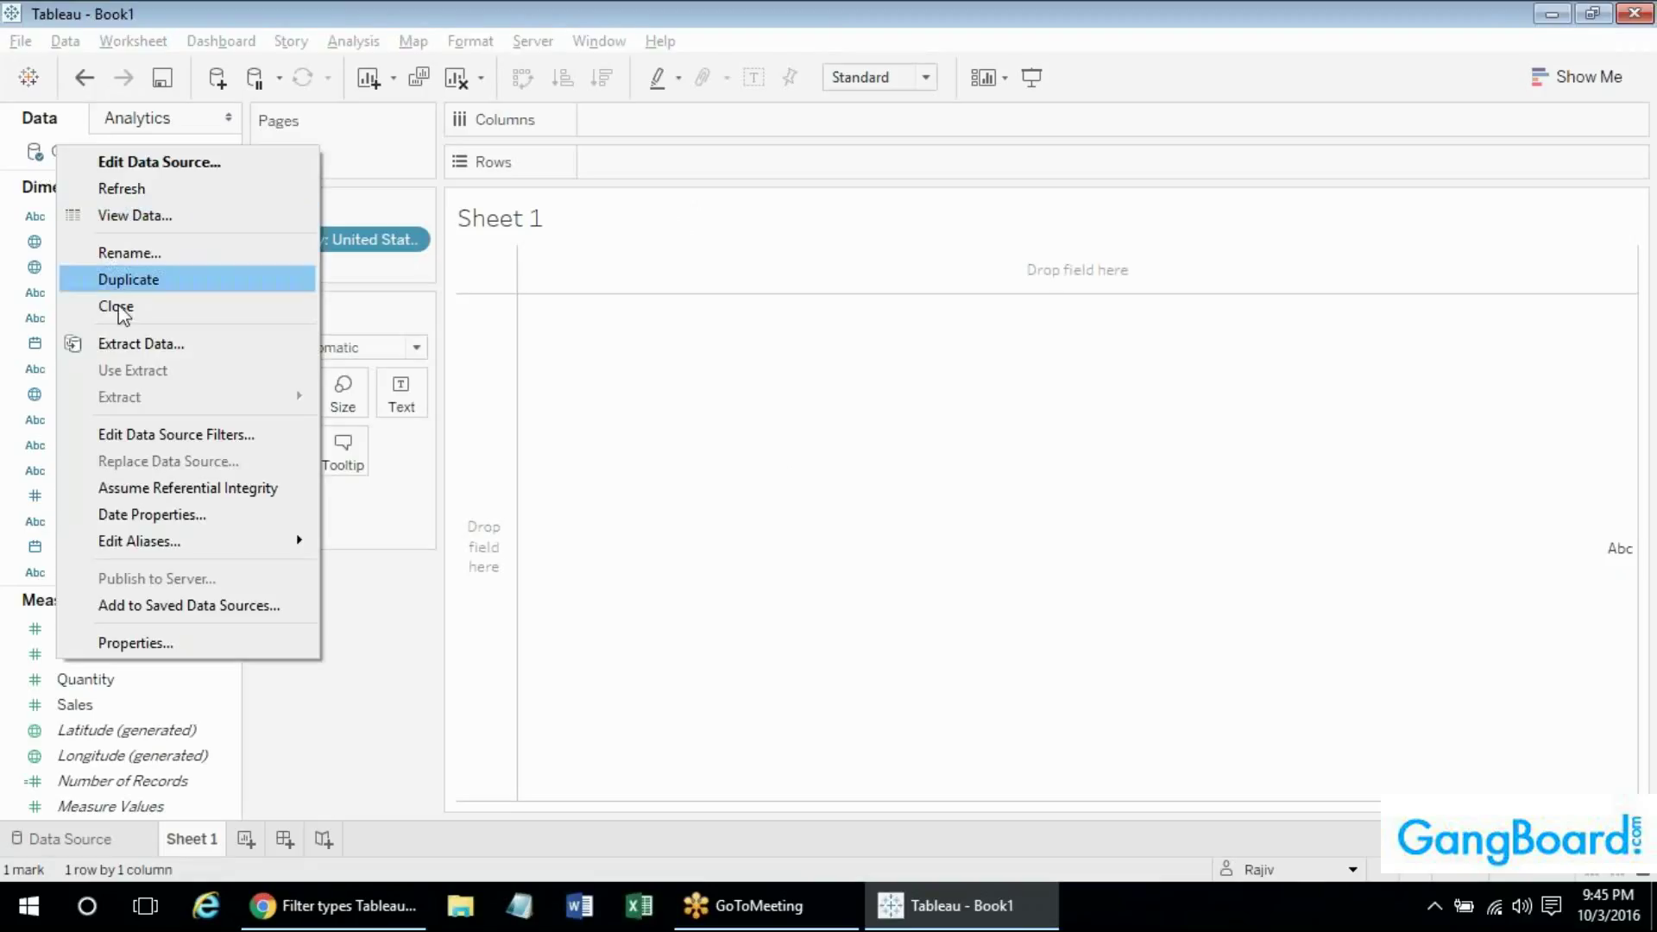
click(127, 345)
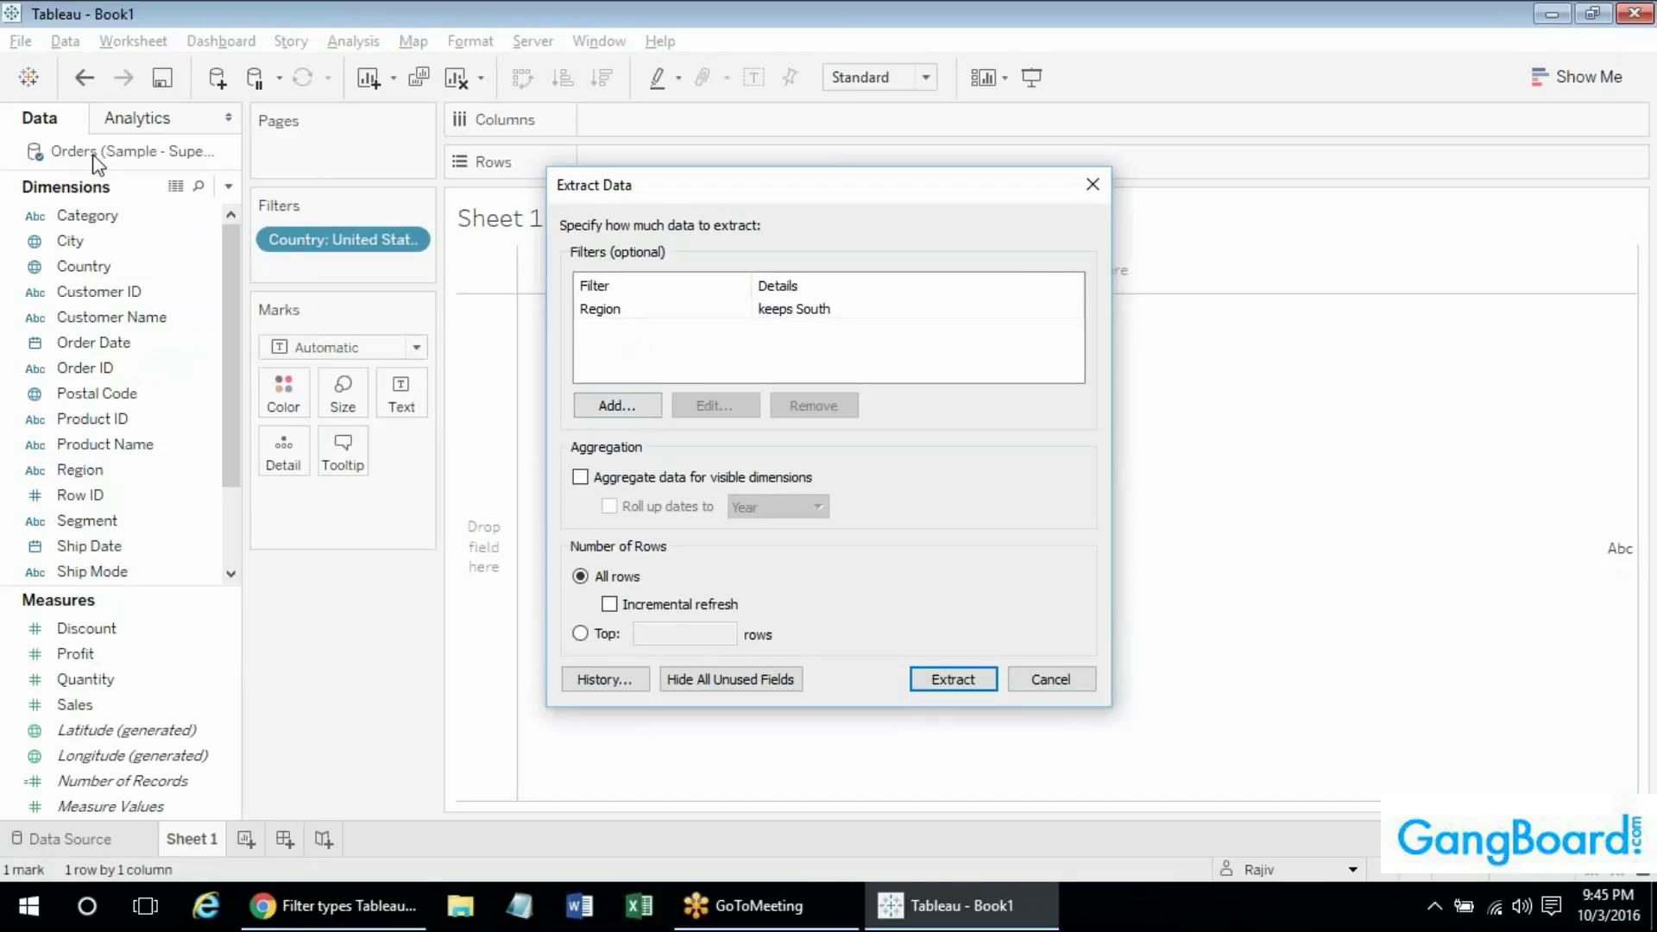
click(712, 310)
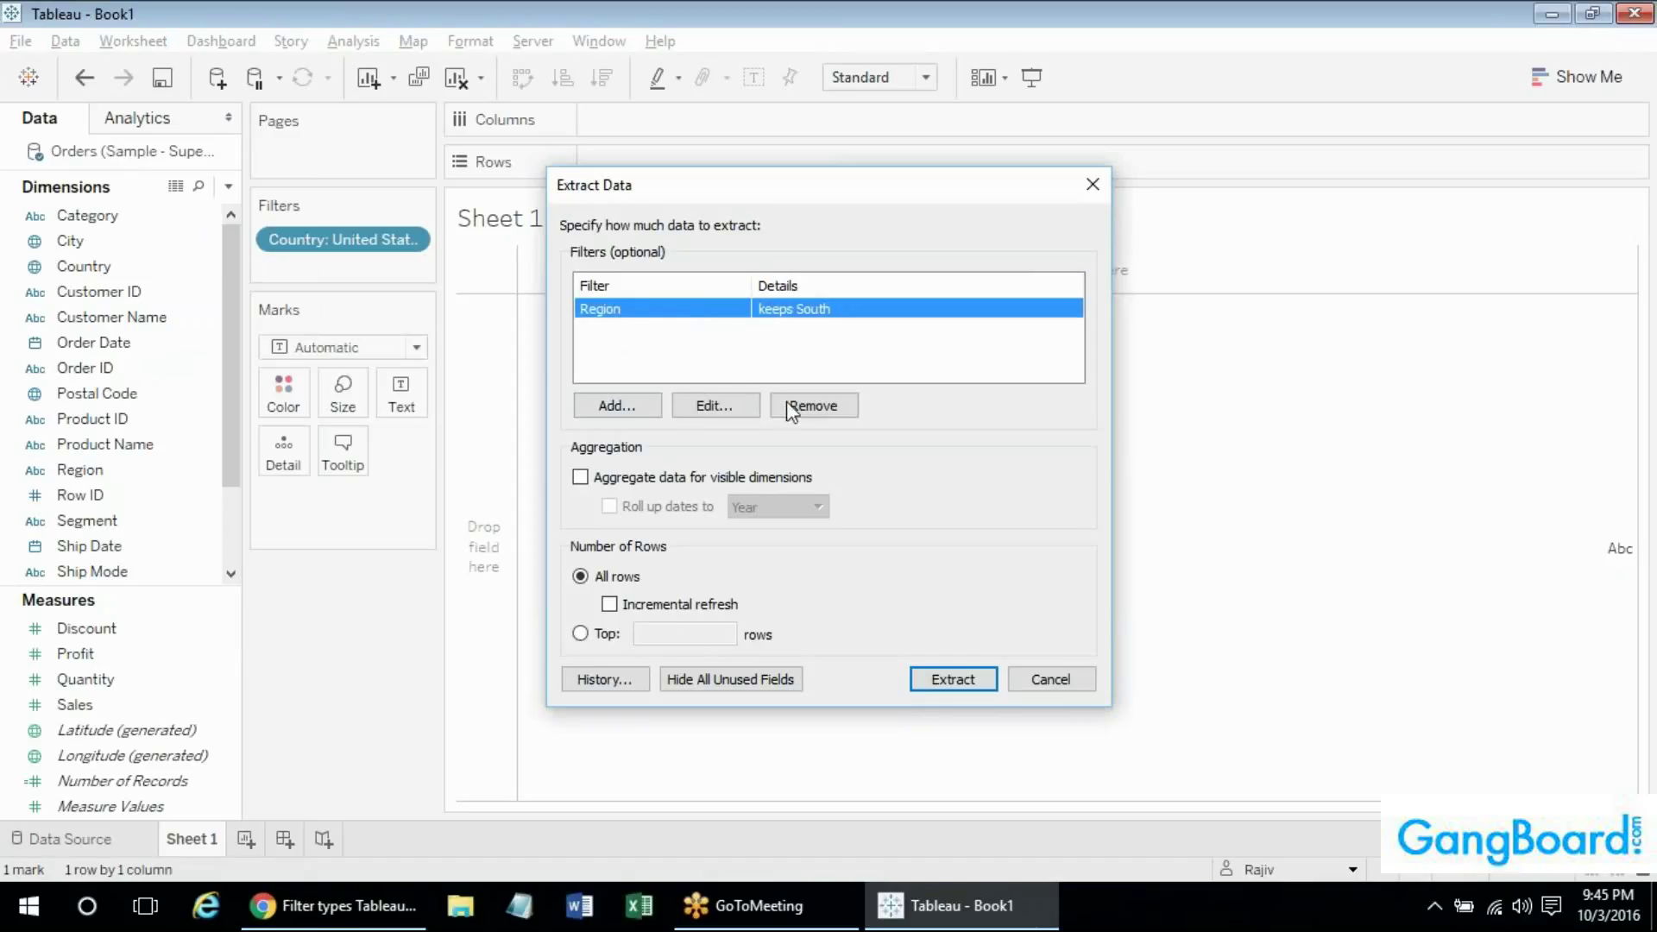
click(811, 413)
Add an extract filter on Ship Mode that keeps only First Class.
click(618, 408)
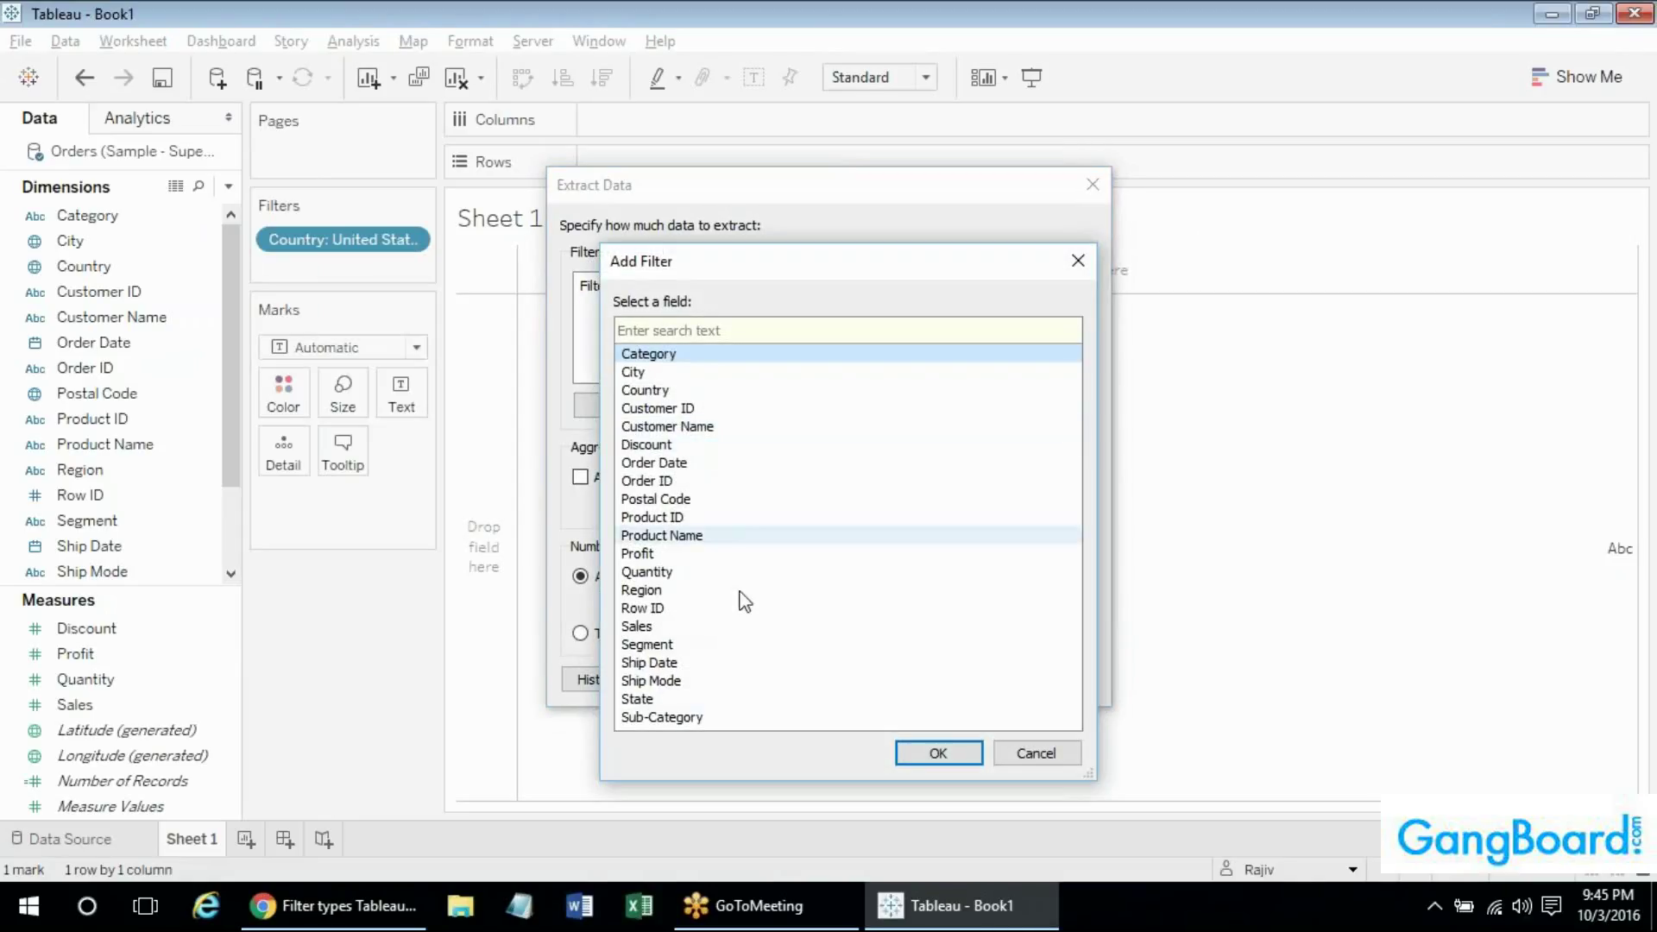
double_click(721, 681)
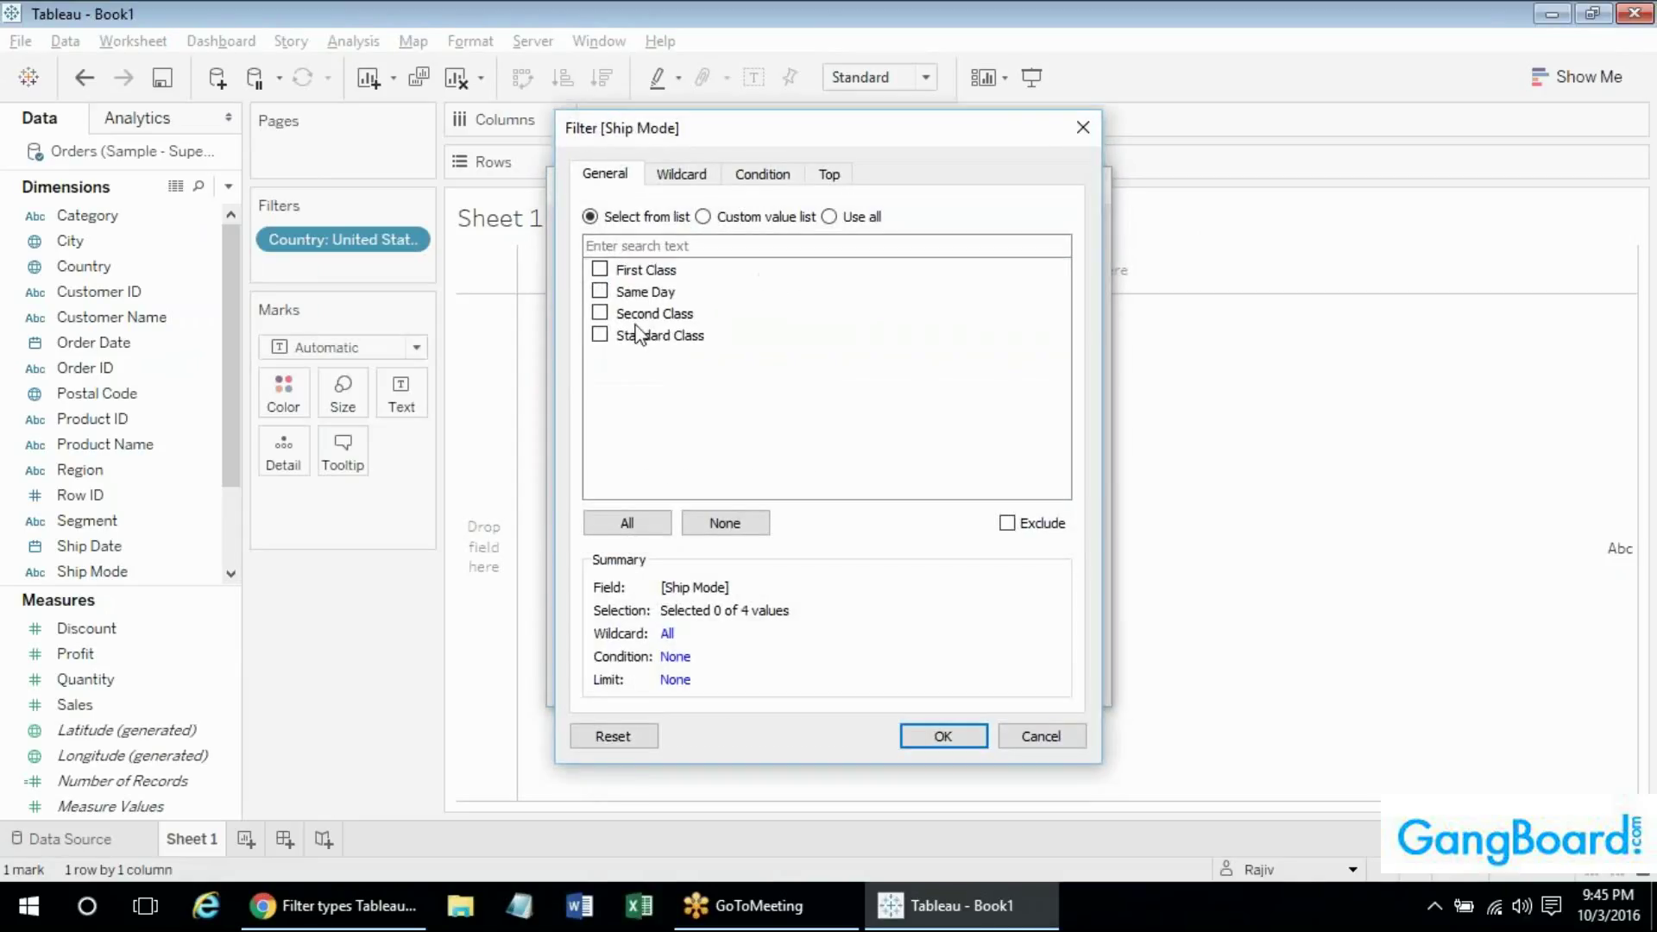
click(602, 270)
click(940, 737)
Extract the data and save it as a Tableau Data Extract named Sample1.
click(932, 681)
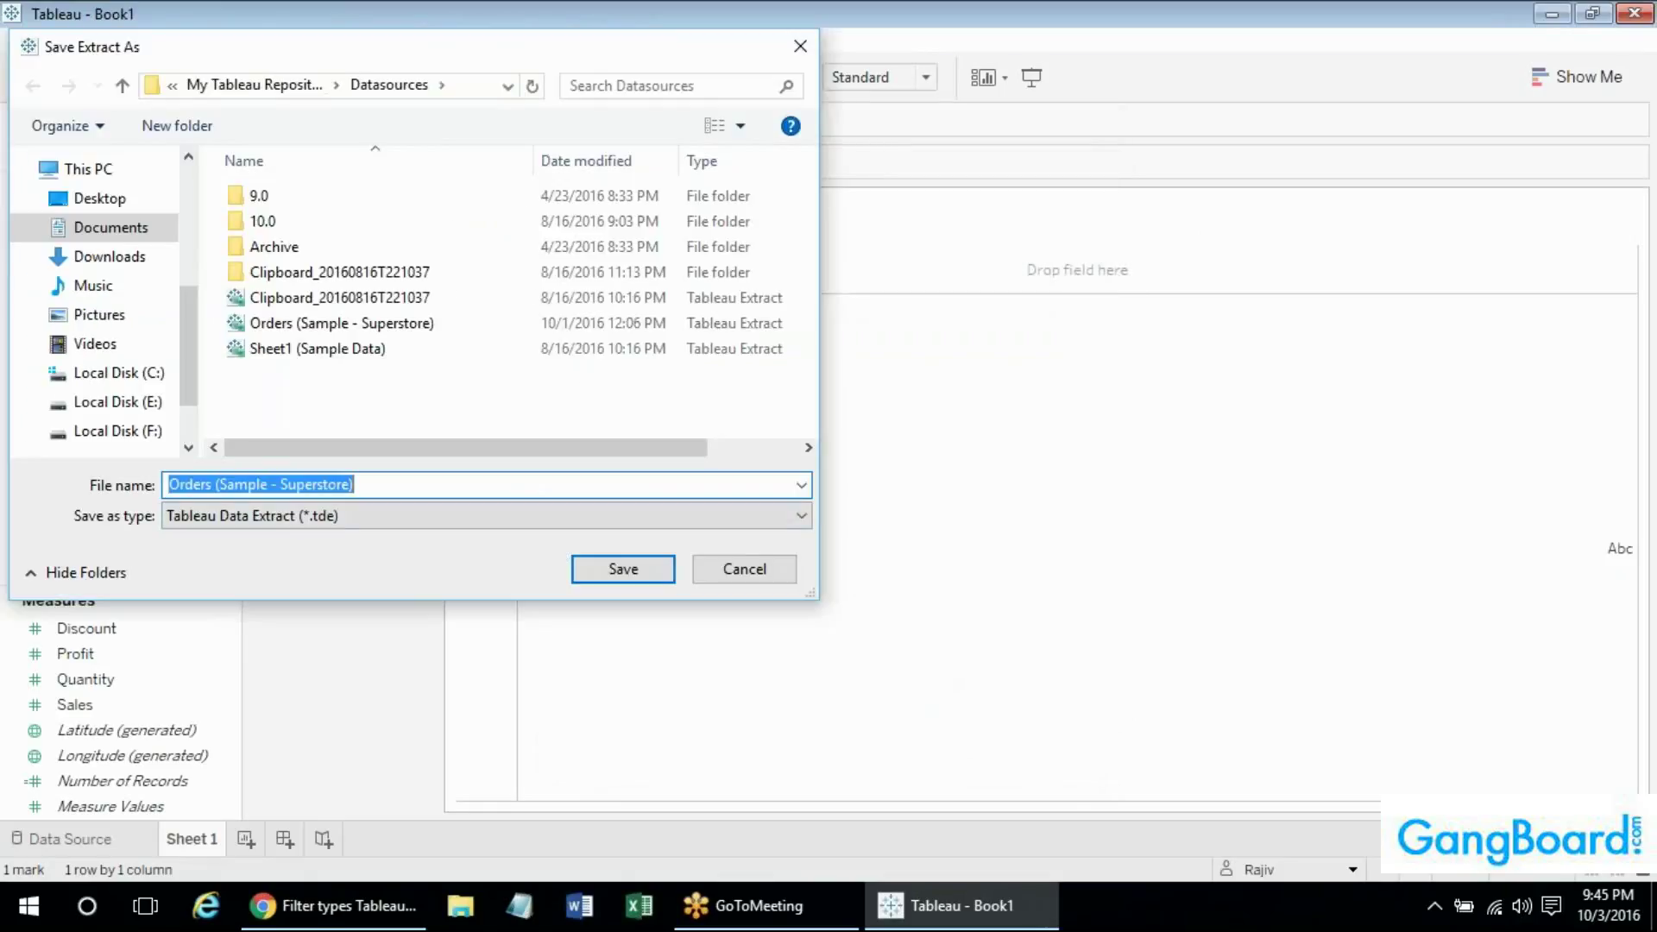
text(Sample1)
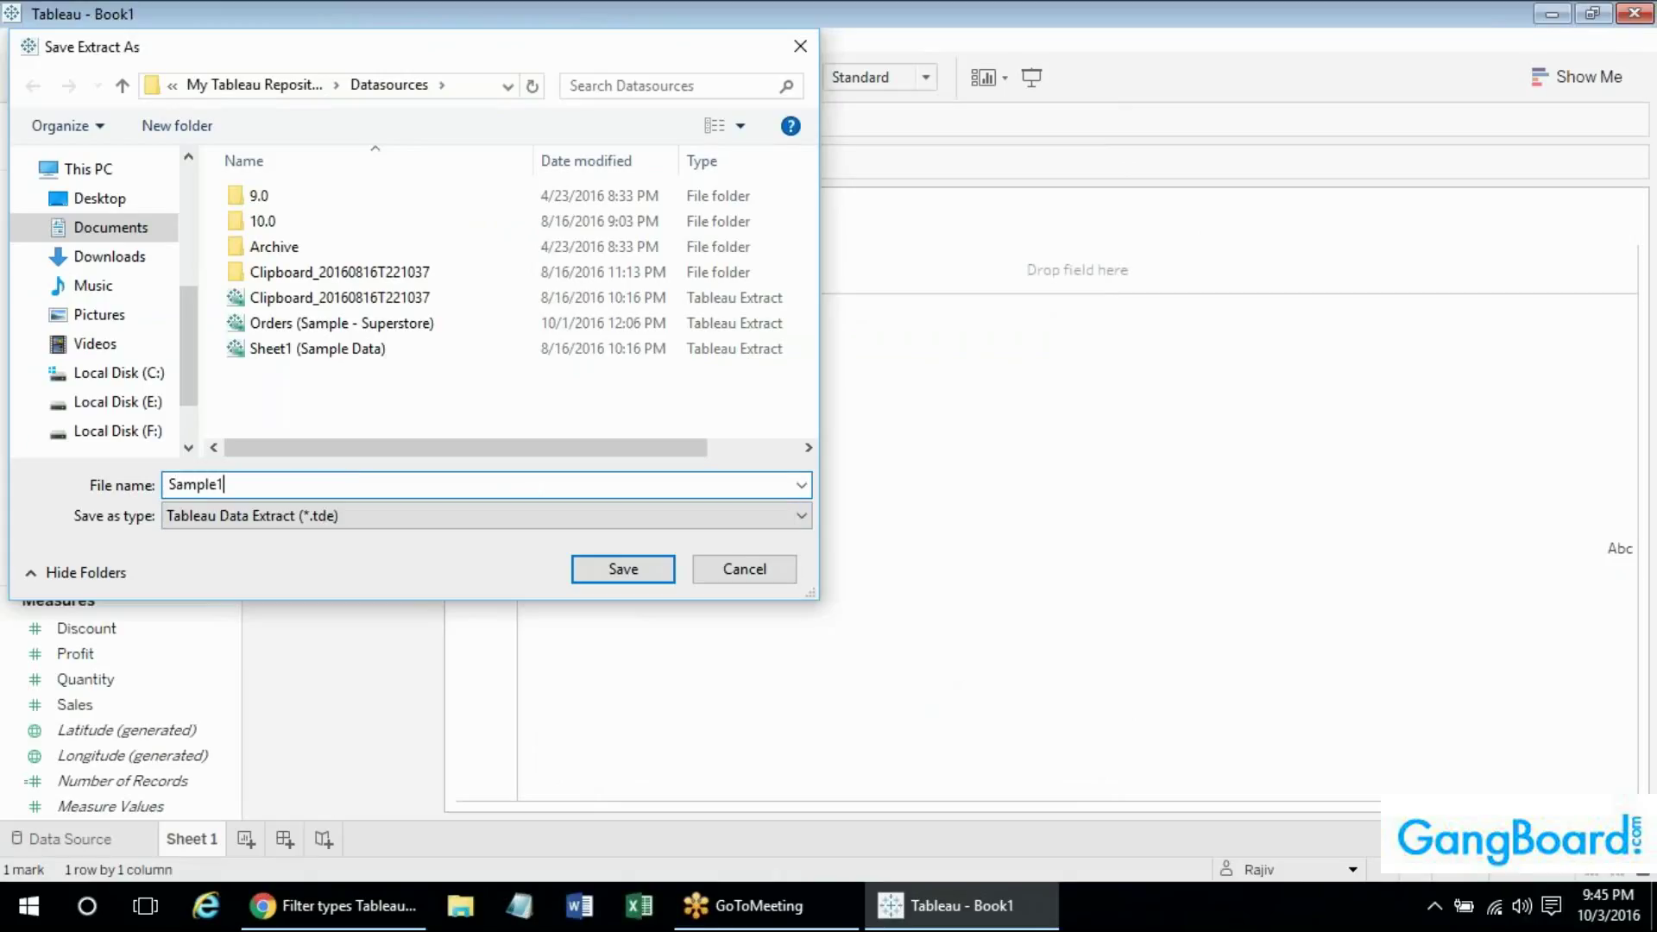
click(642, 576)
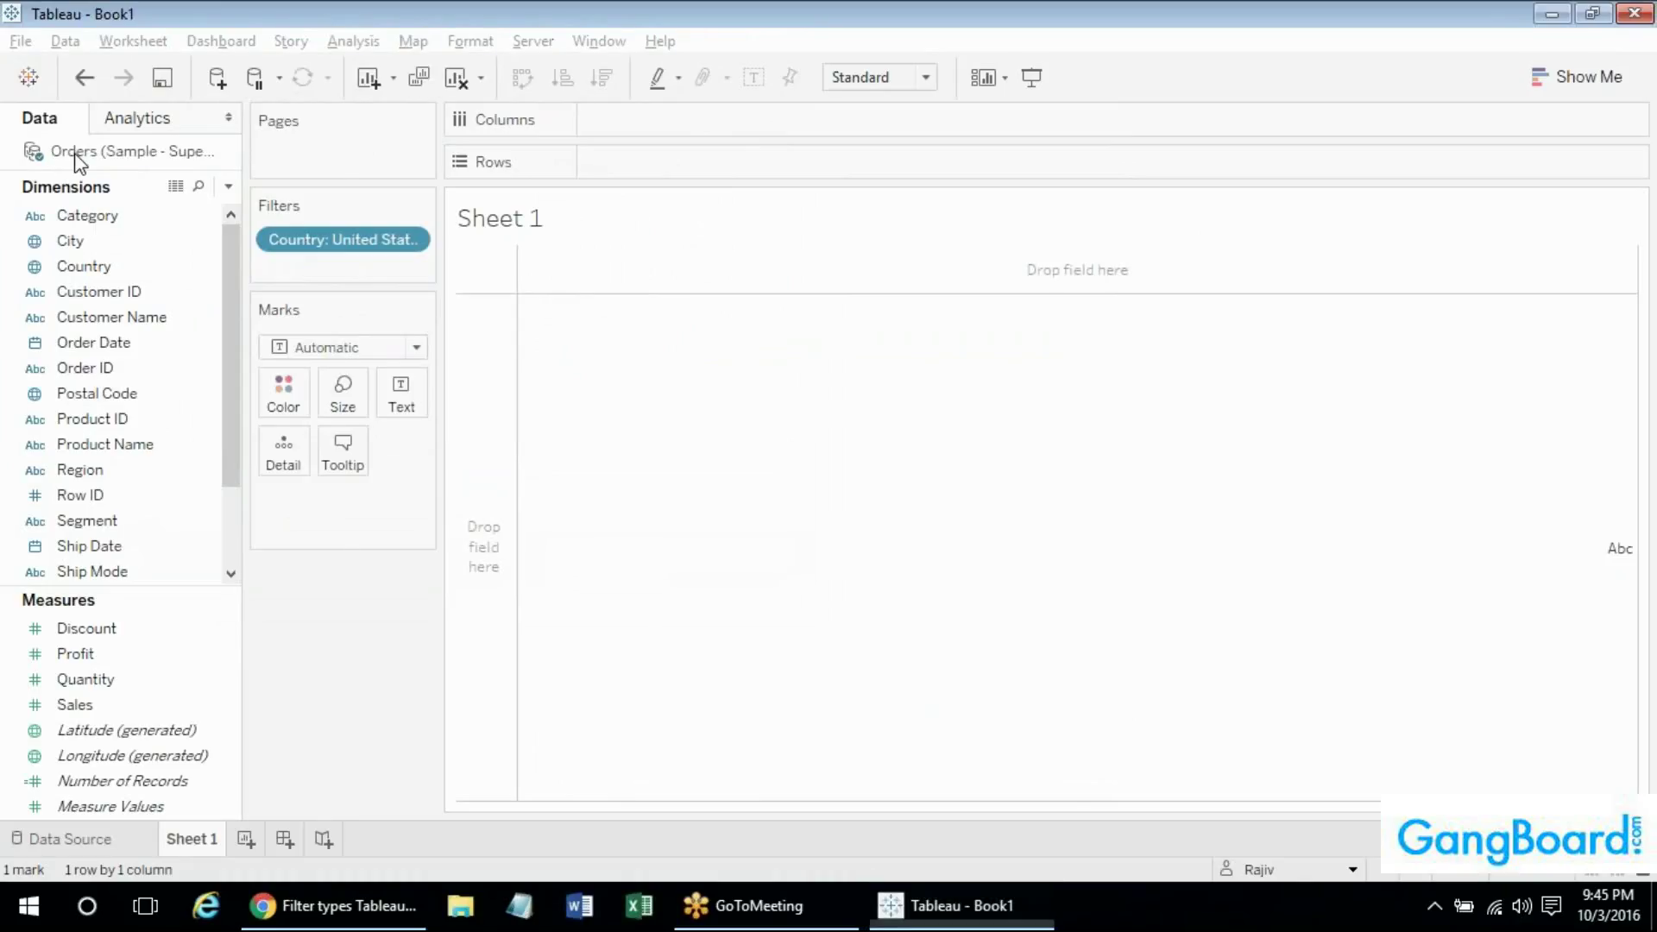
Review the filters in the Orders data source's extract settings and close them without extracting again.
right_click(78, 162)
click(200, 369)
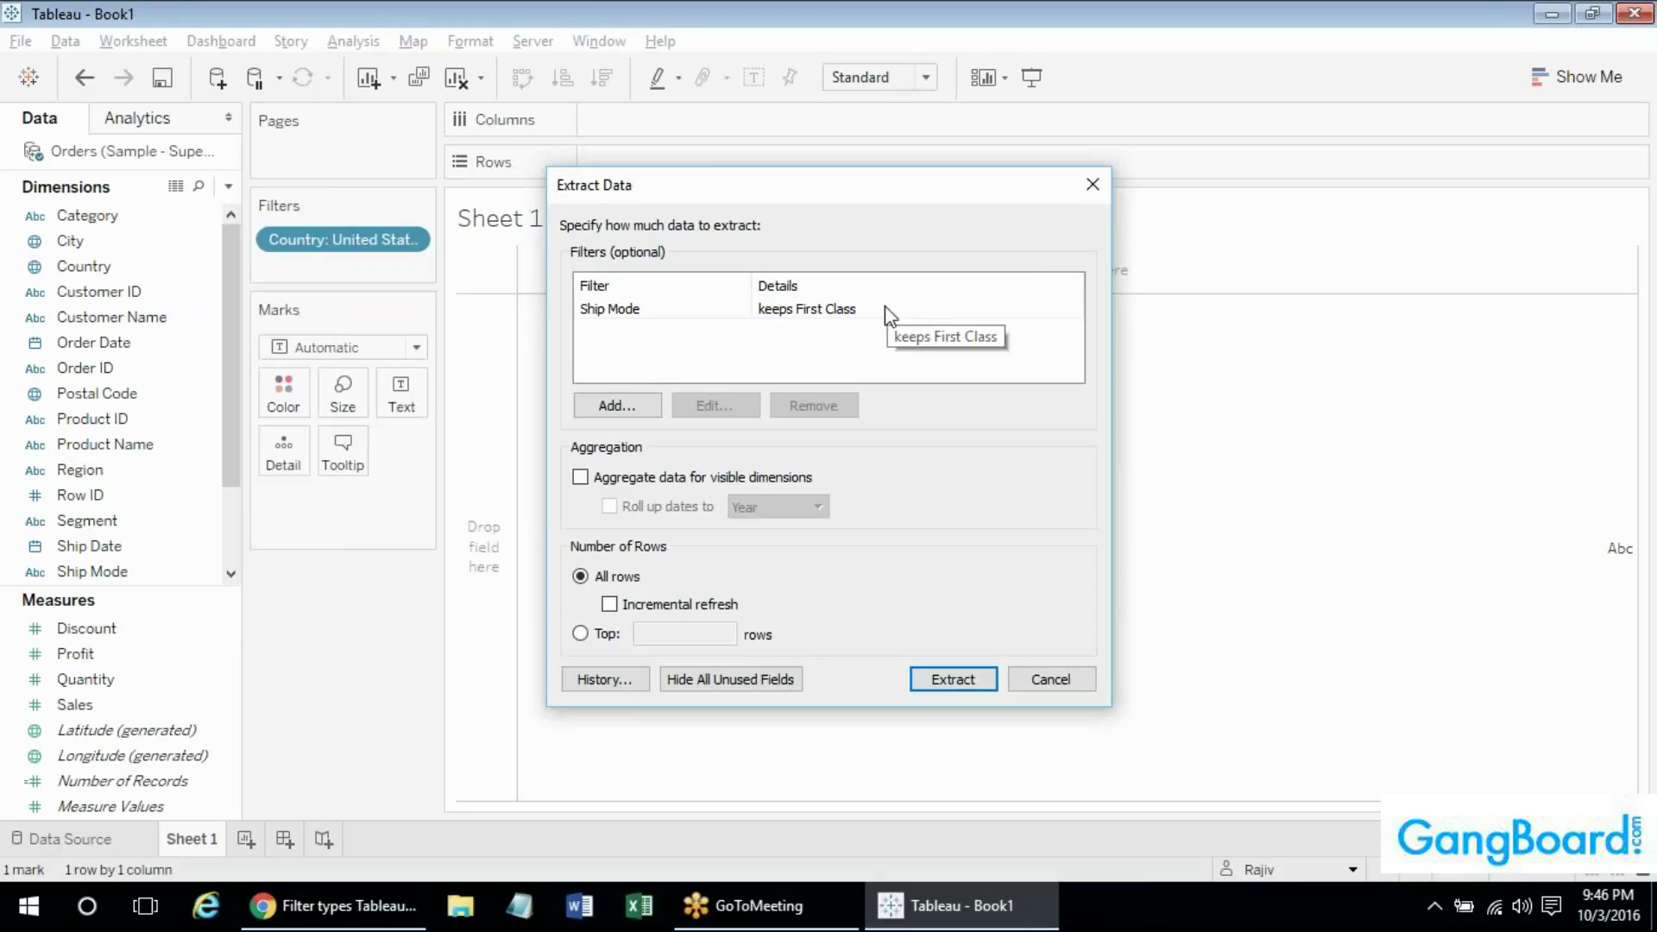
click(1092, 184)
Start a data source filter on Ship Mode to check which values are available, and cancel it.
right_click(131, 156)
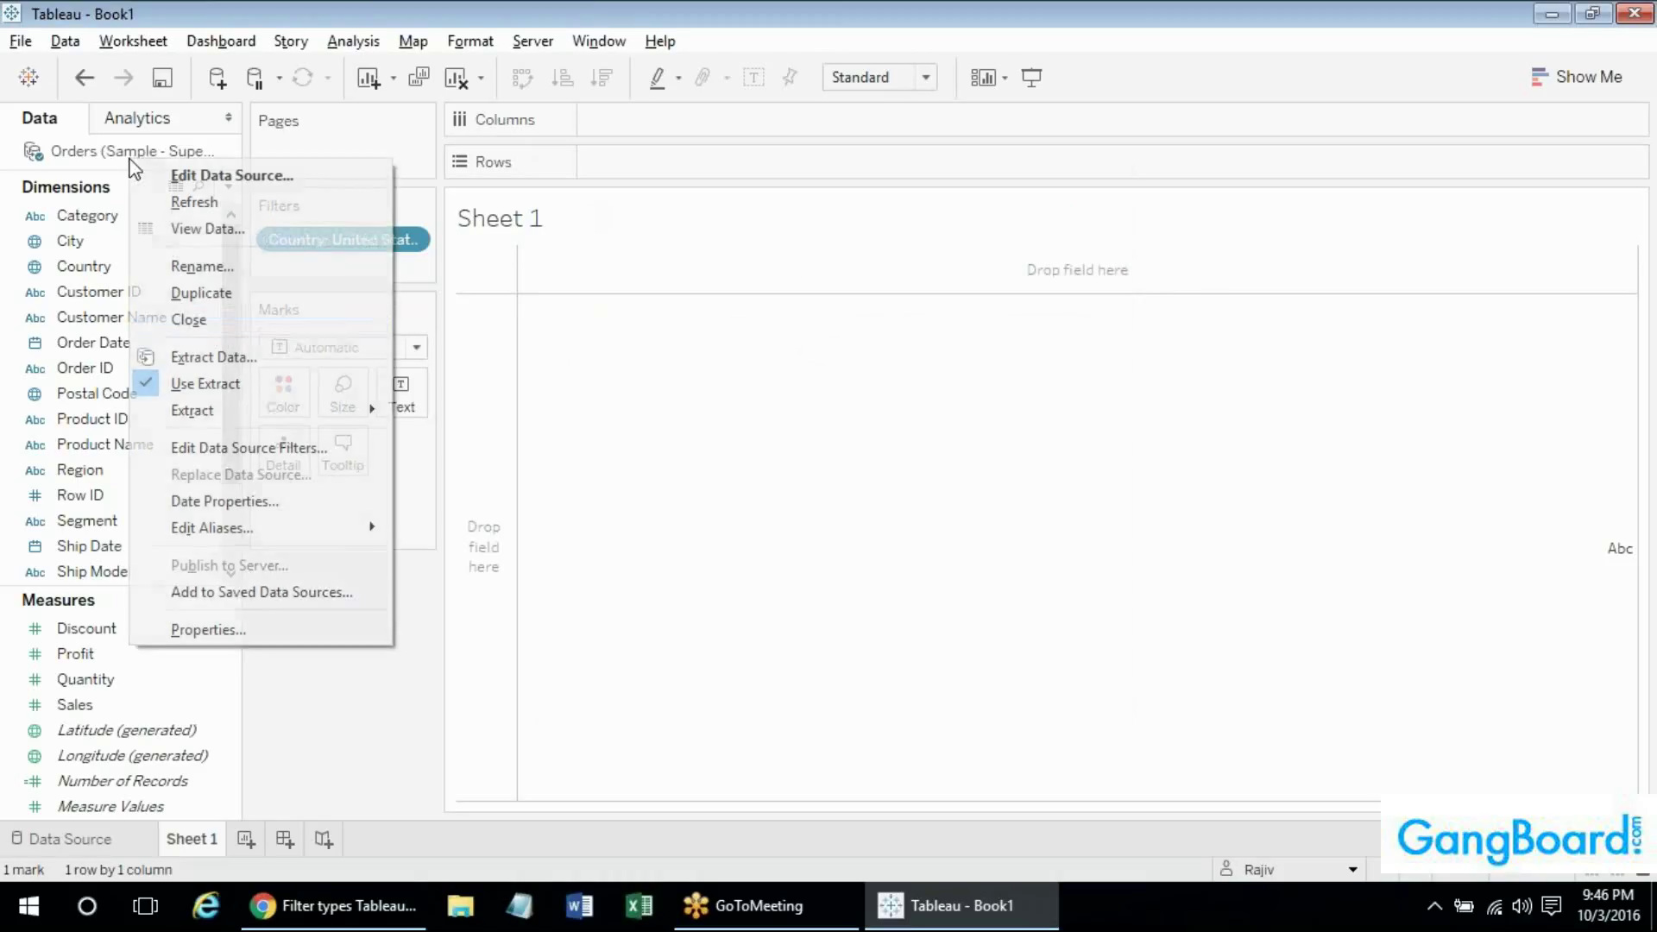
click(231, 448)
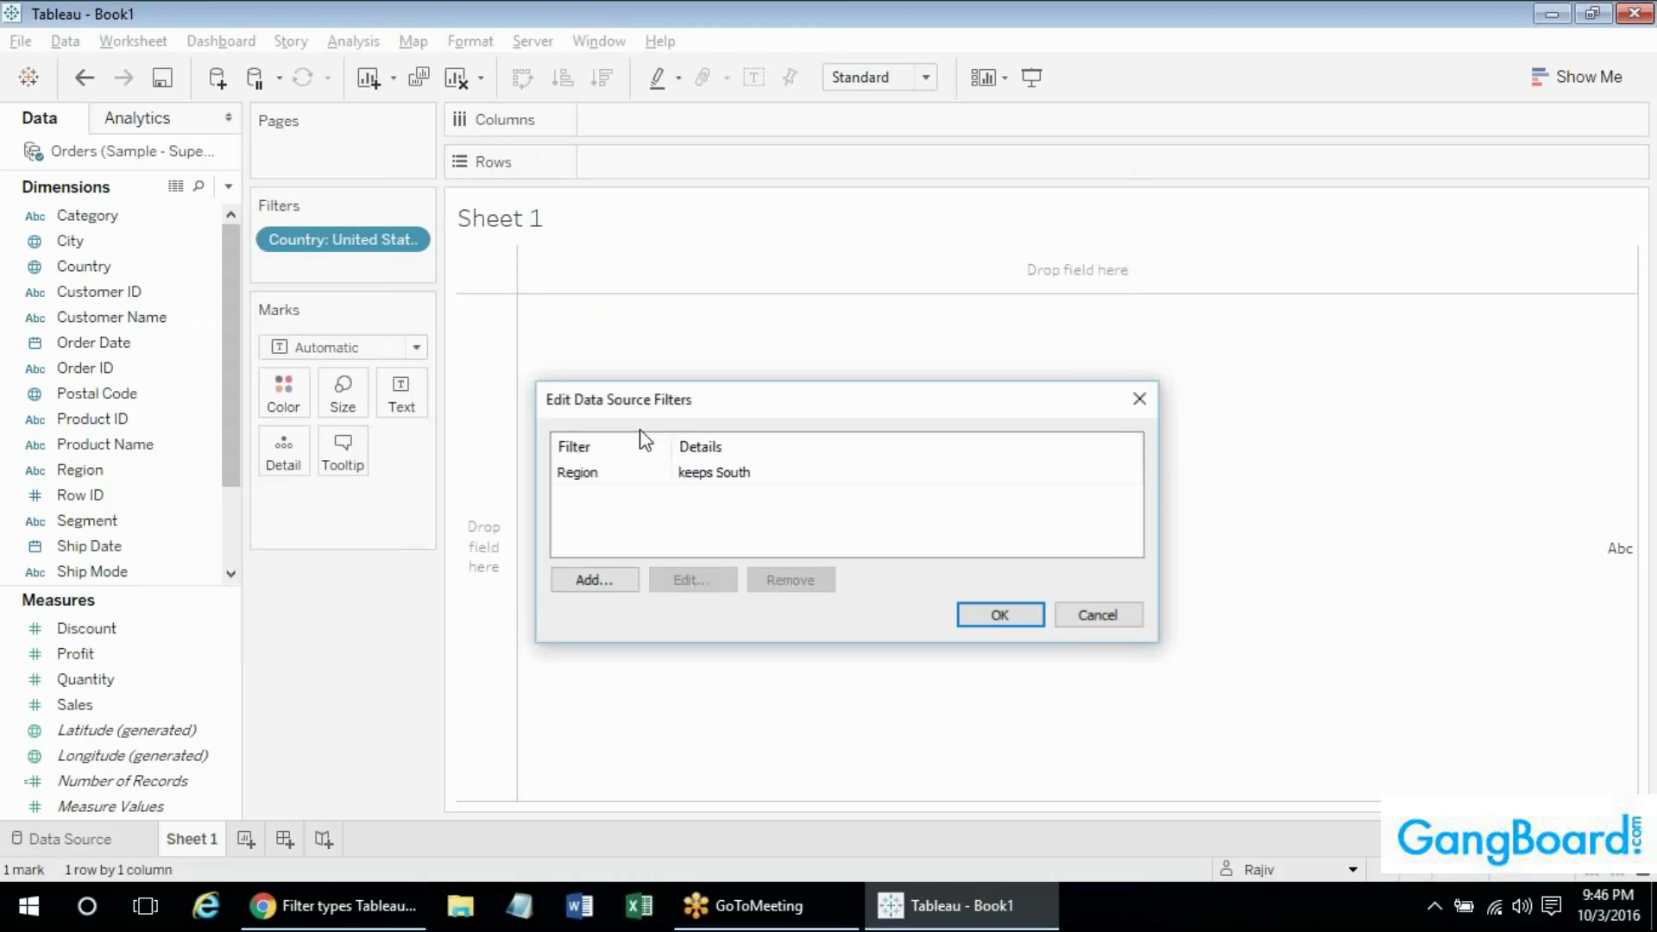
click(624, 578)
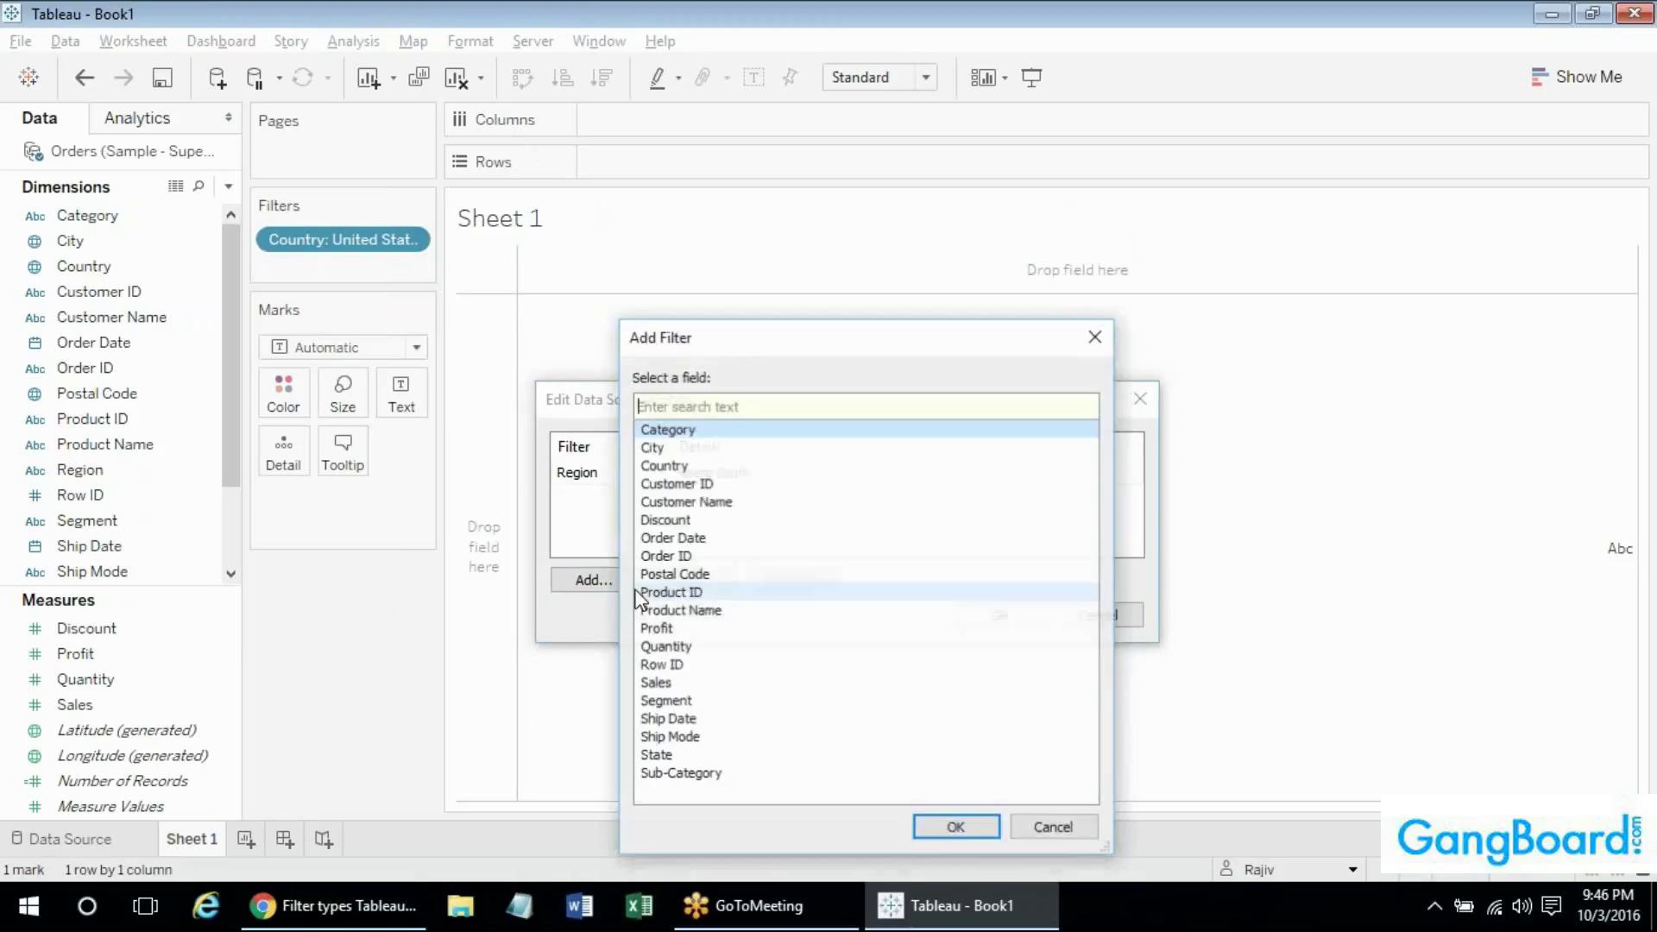
double_click(721, 736)
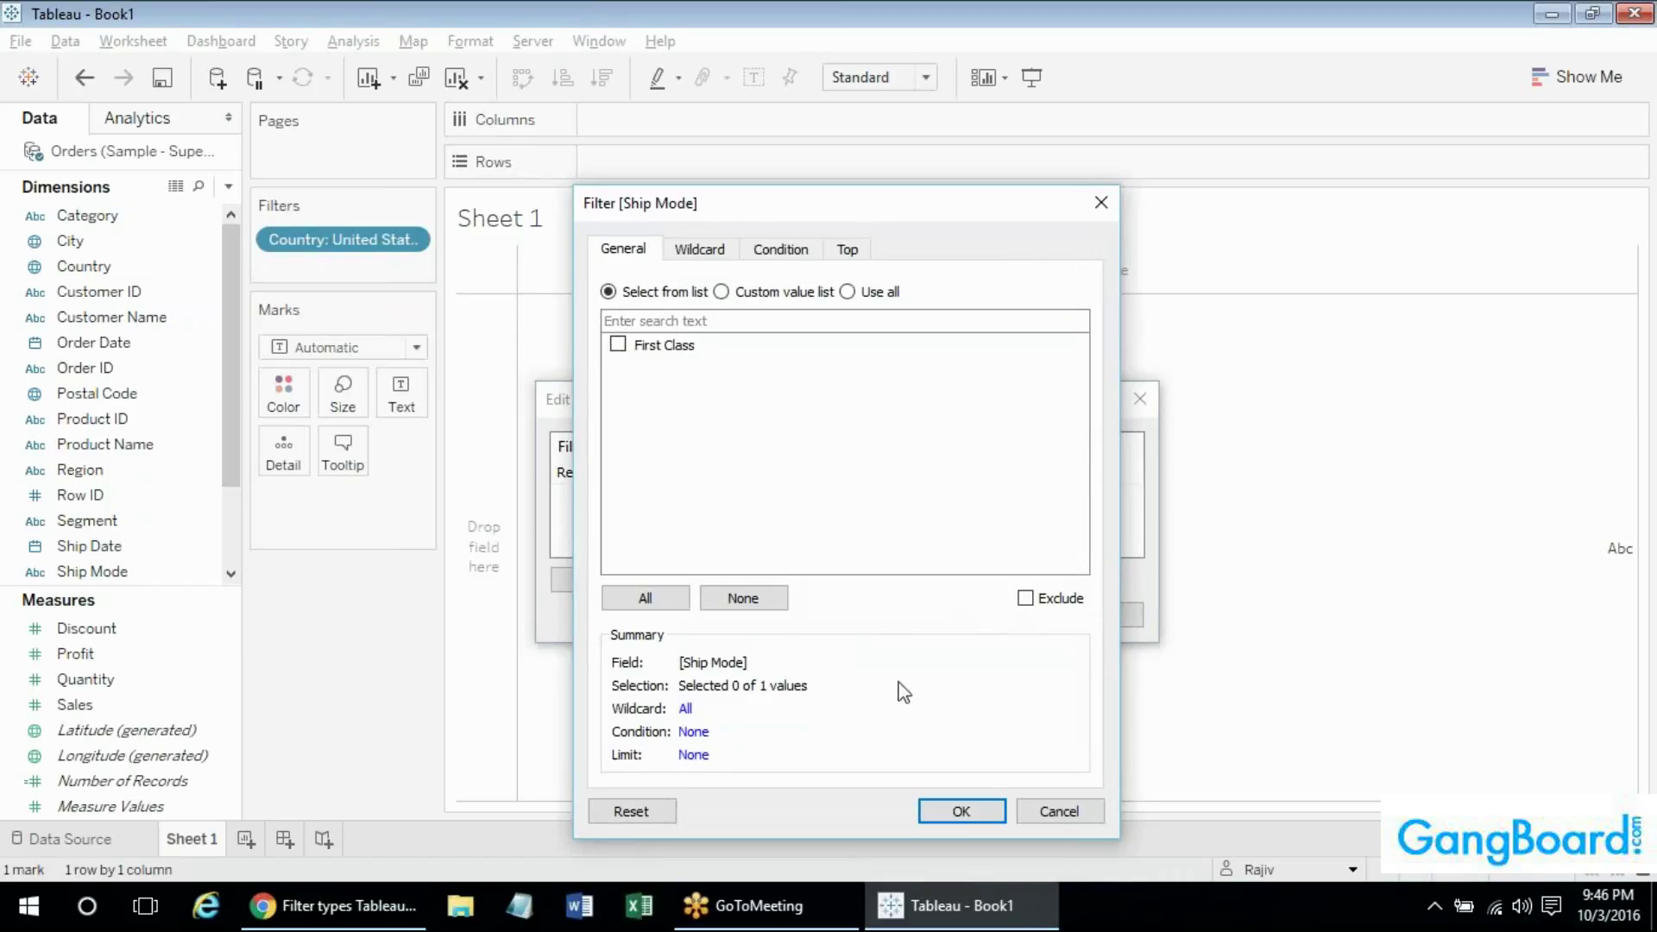
key(Escape)
key(Escape)
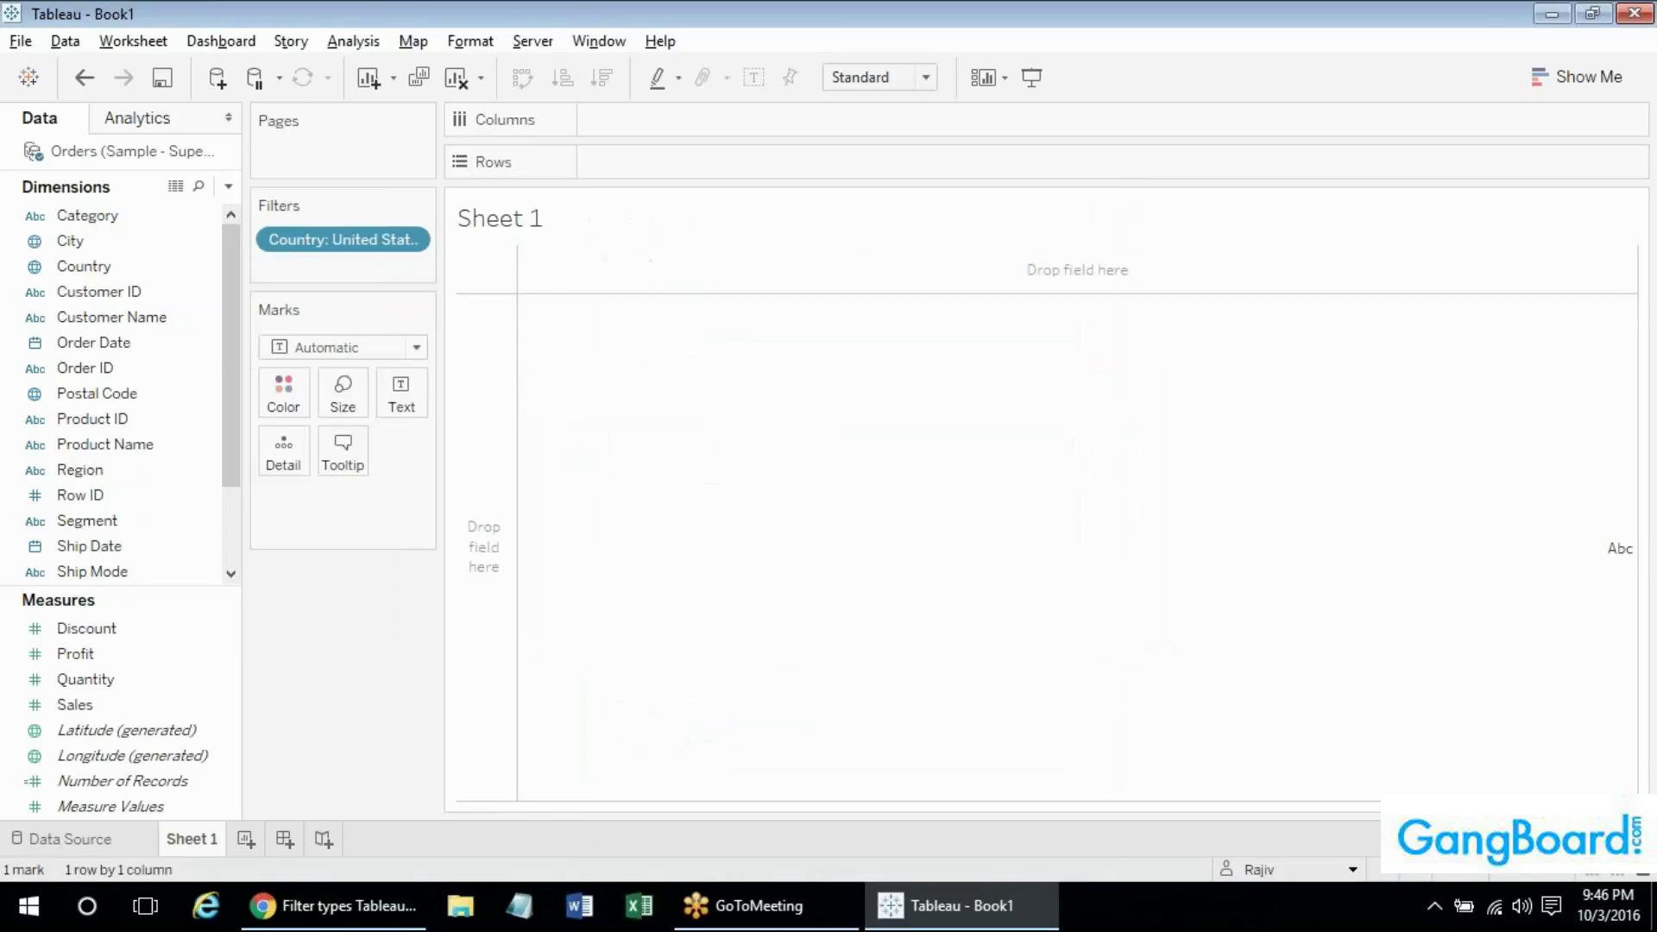
Place Ship Mode on Rows to list the values it contains.
drag(232, 391, 484, 547)
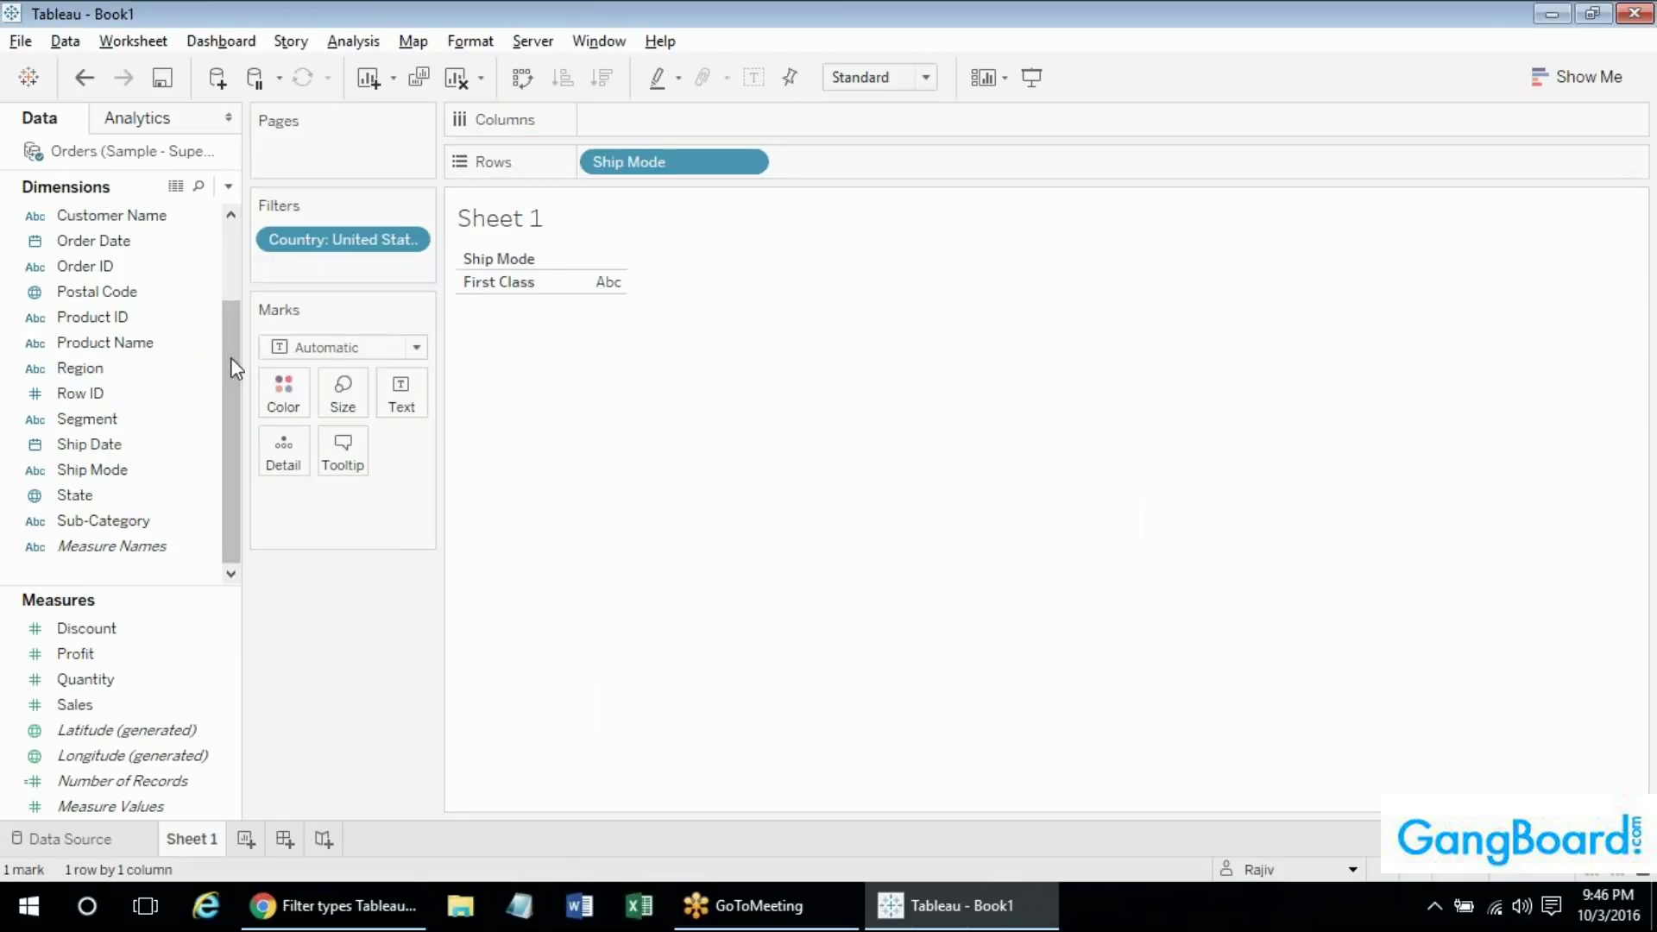
drag(230, 358, 222, 264)
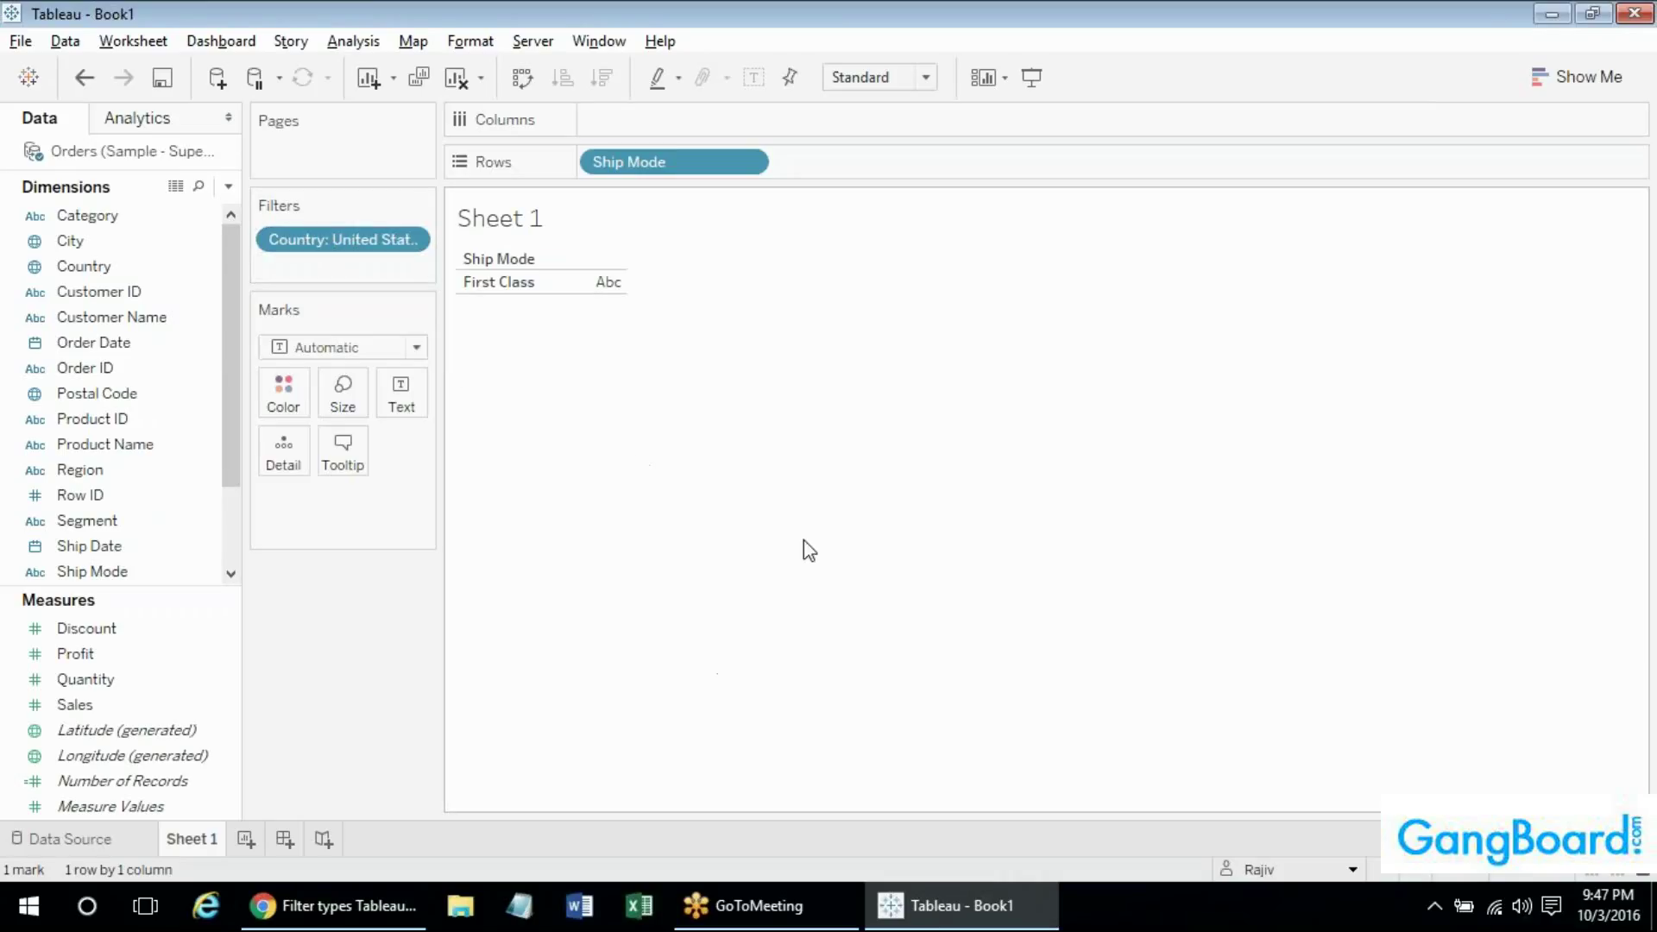
Clear the Country filter and Ship Mode from the sheet and save the workbook as Book1.
drag(297, 249, 340, 669)
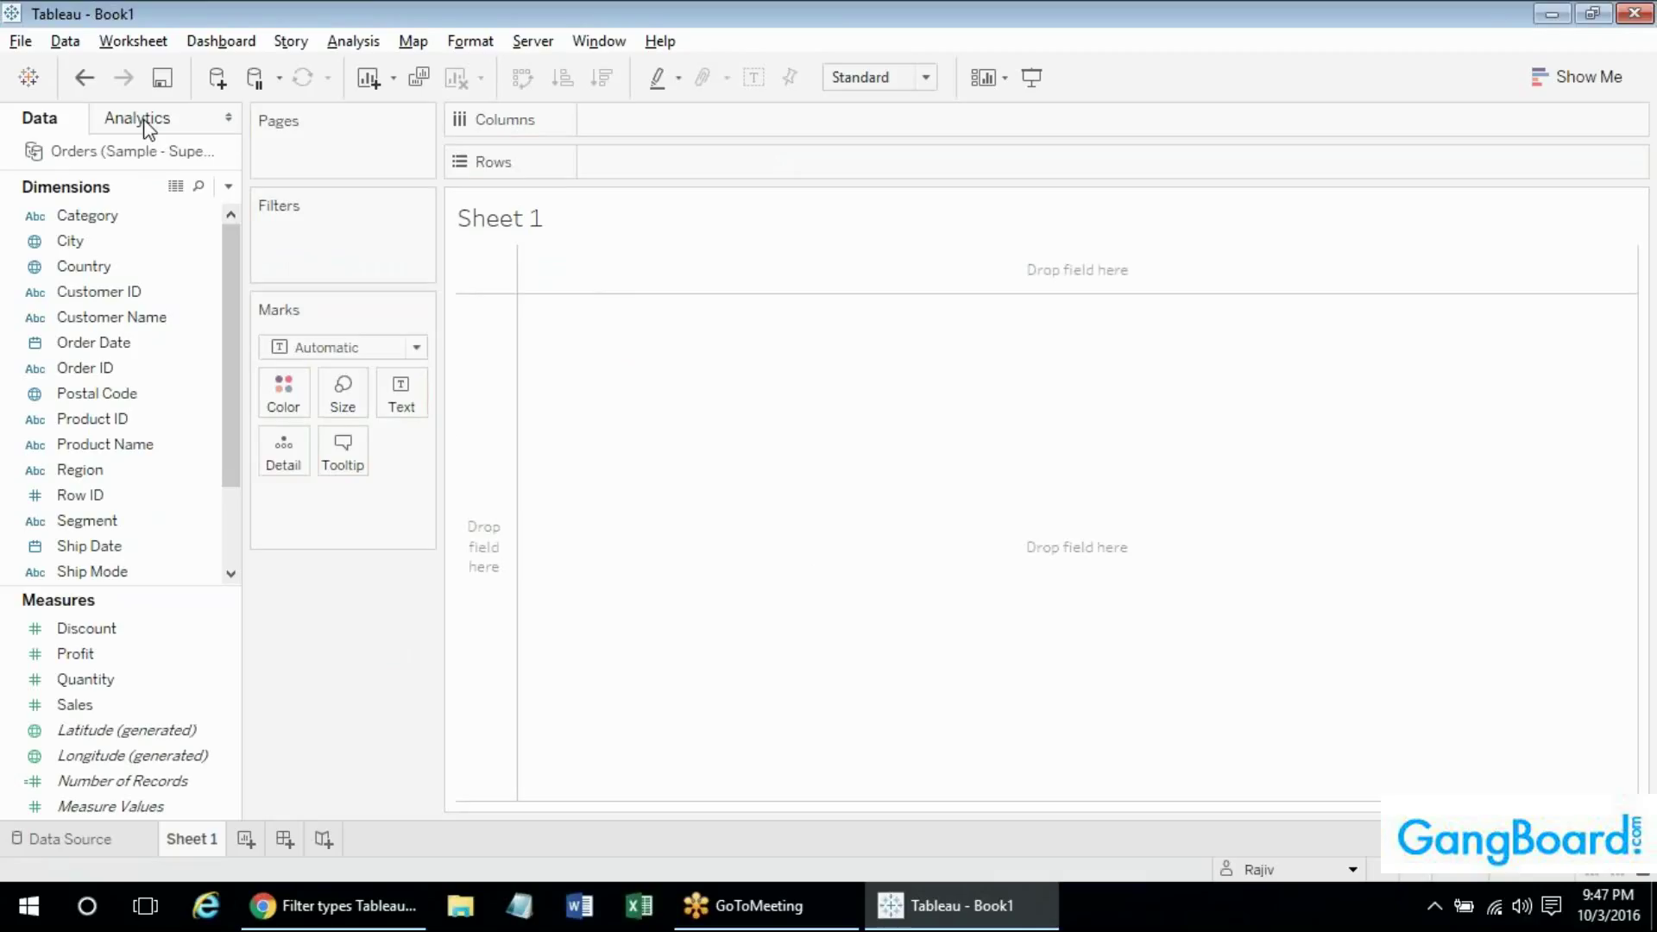
click(162, 78)
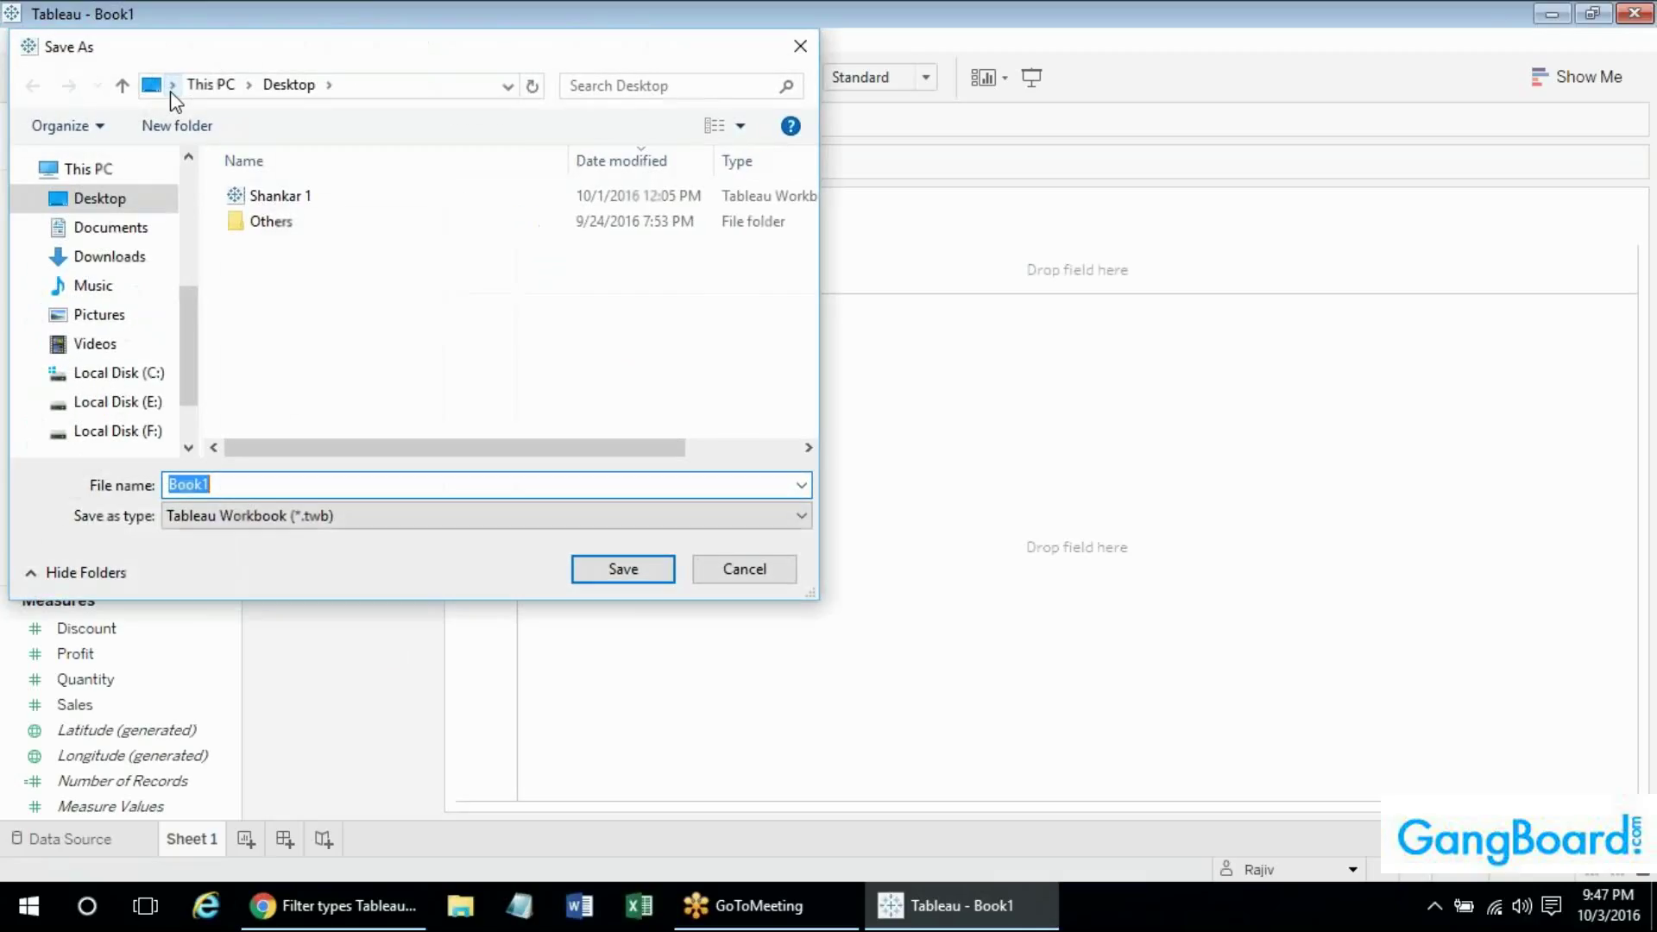
key(Return)
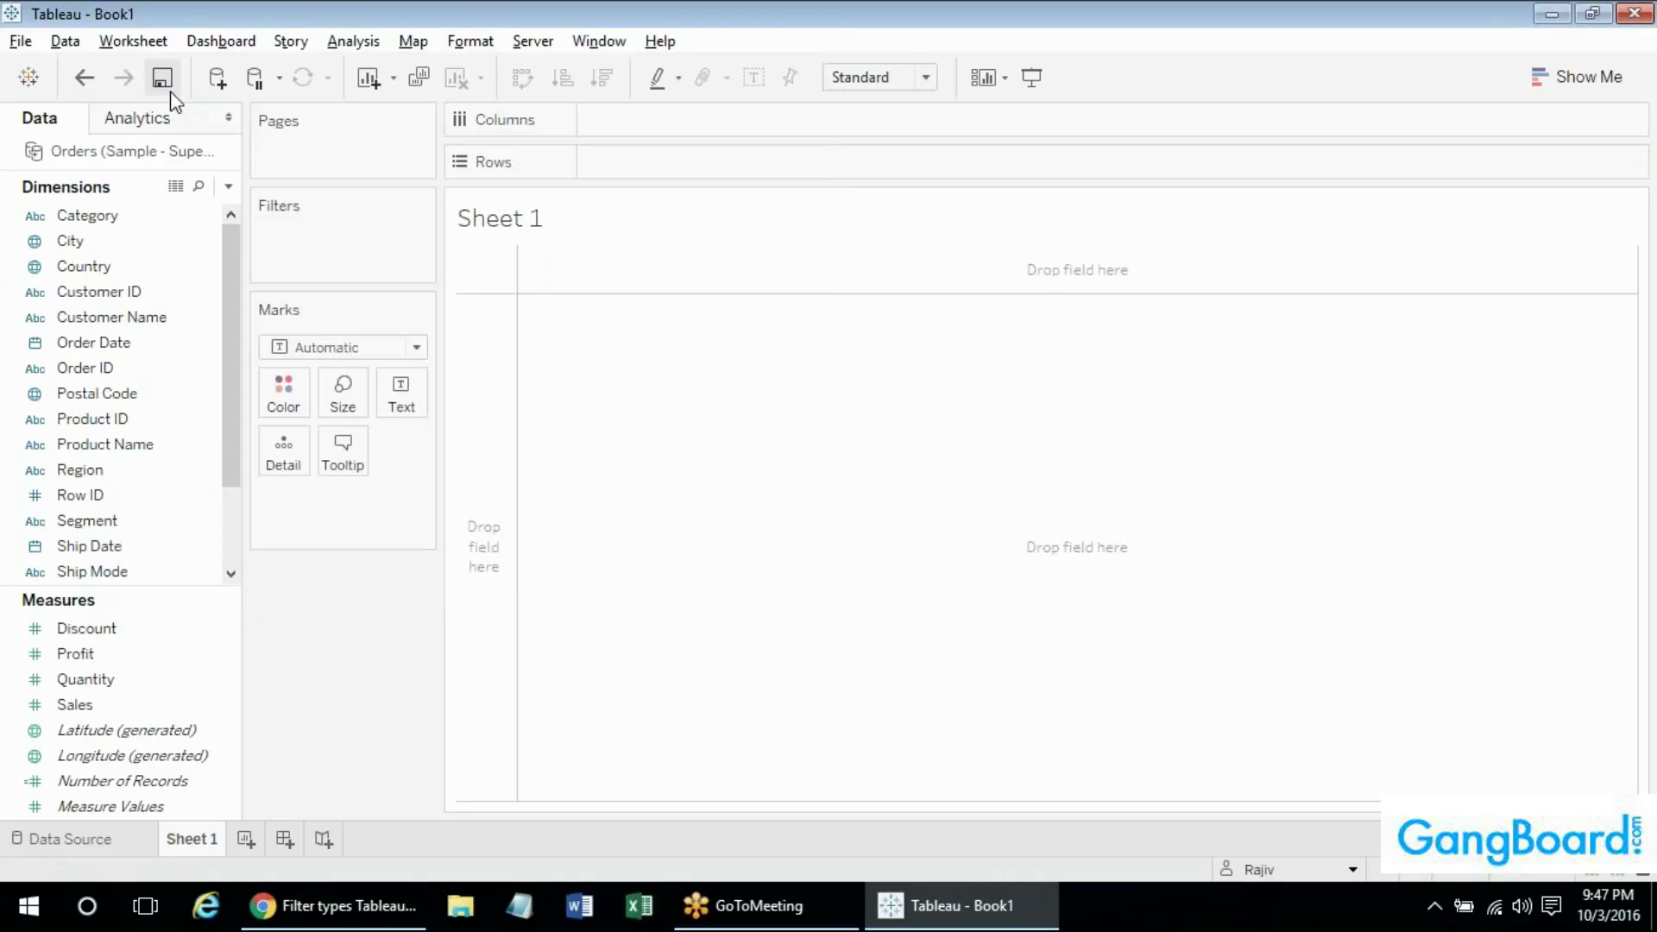
click(173, 266)
mouse_move(224, 250)
mouse_down()
mouse_move(221, 312)
mouse_move(220, 237)
mouse_up()
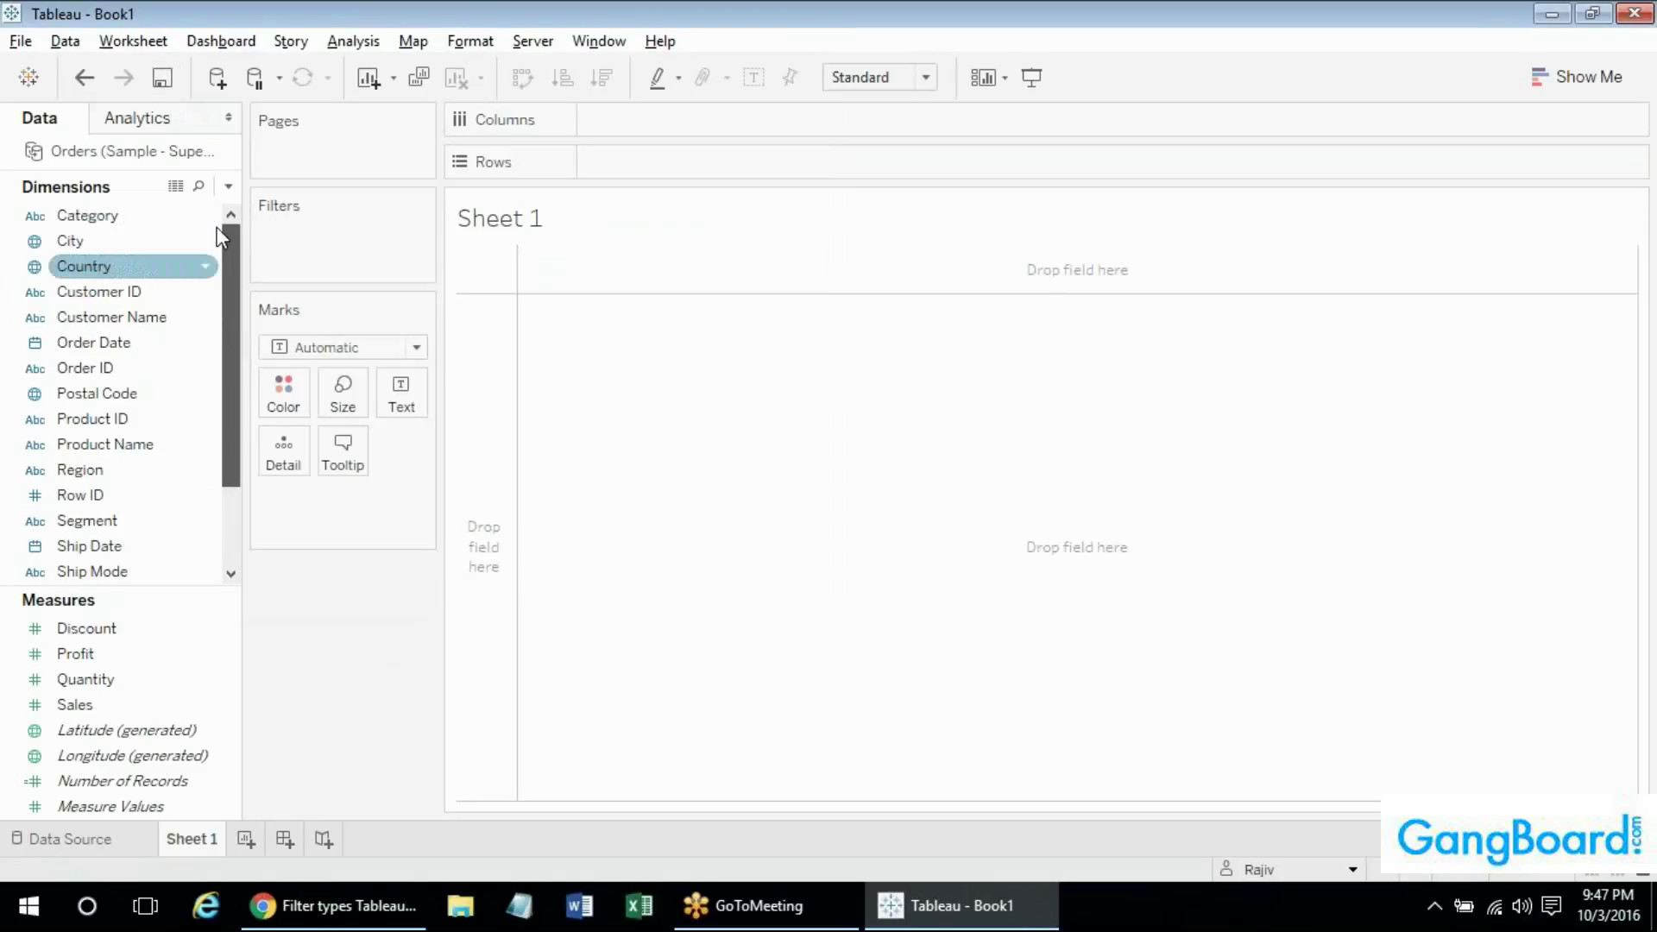
click(239, 243)
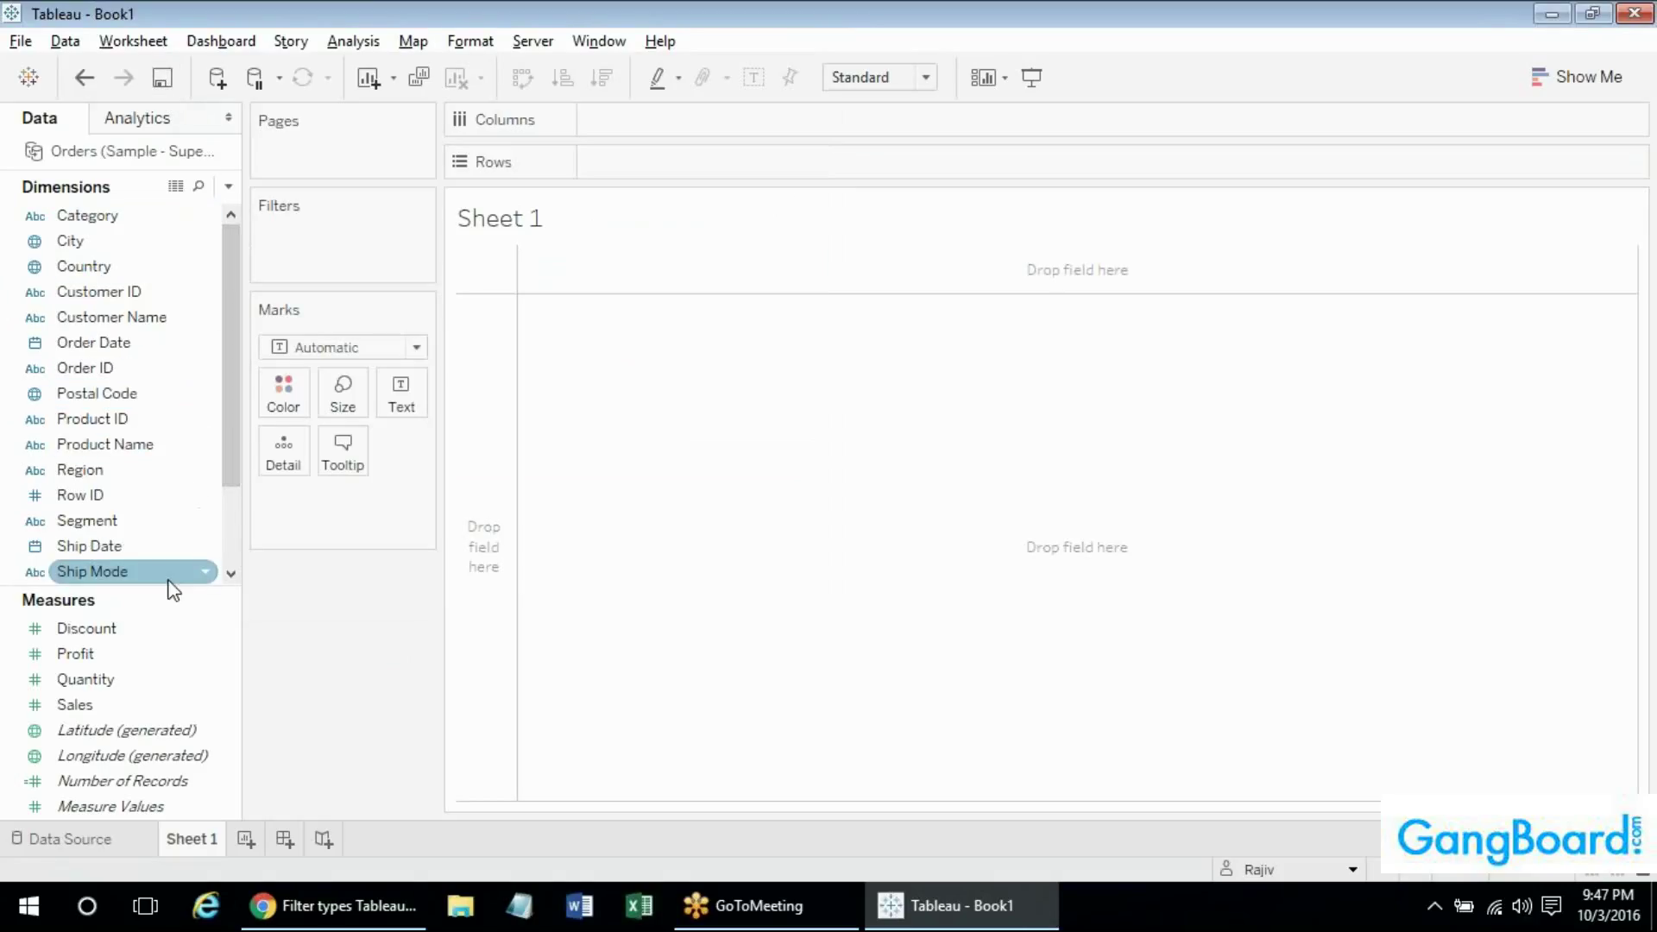
drag(163, 585, 163, 501)
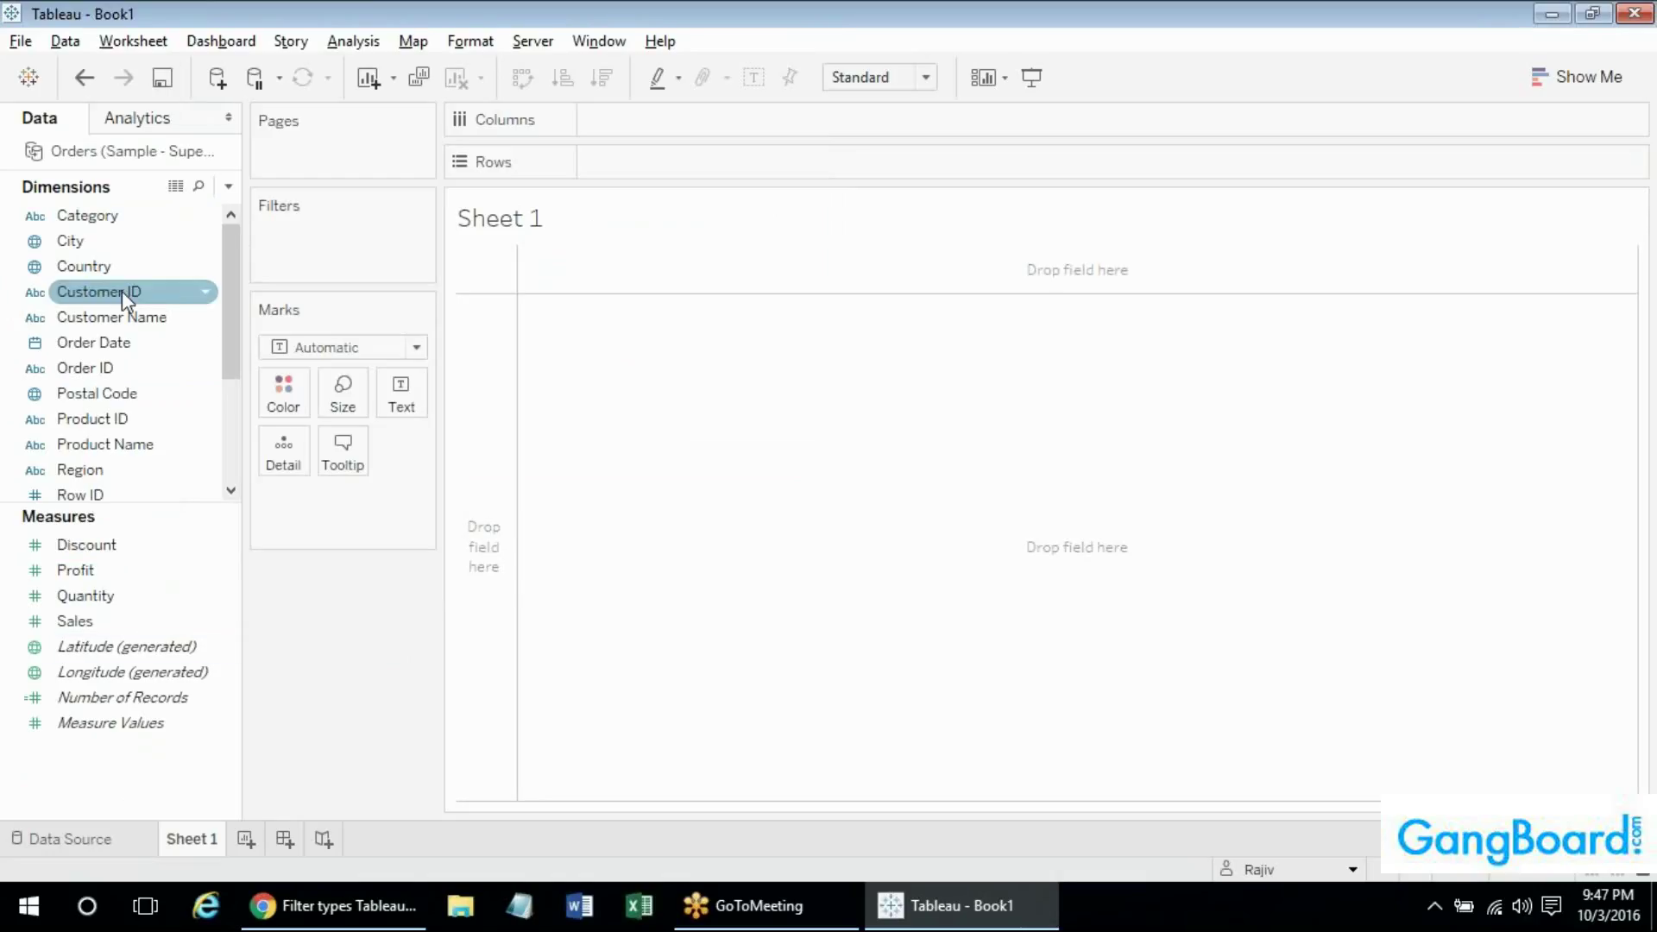
Define a new set on Customer Name that uses all members, limited to the top 10 by Sum of Sales.
right_click(90, 324)
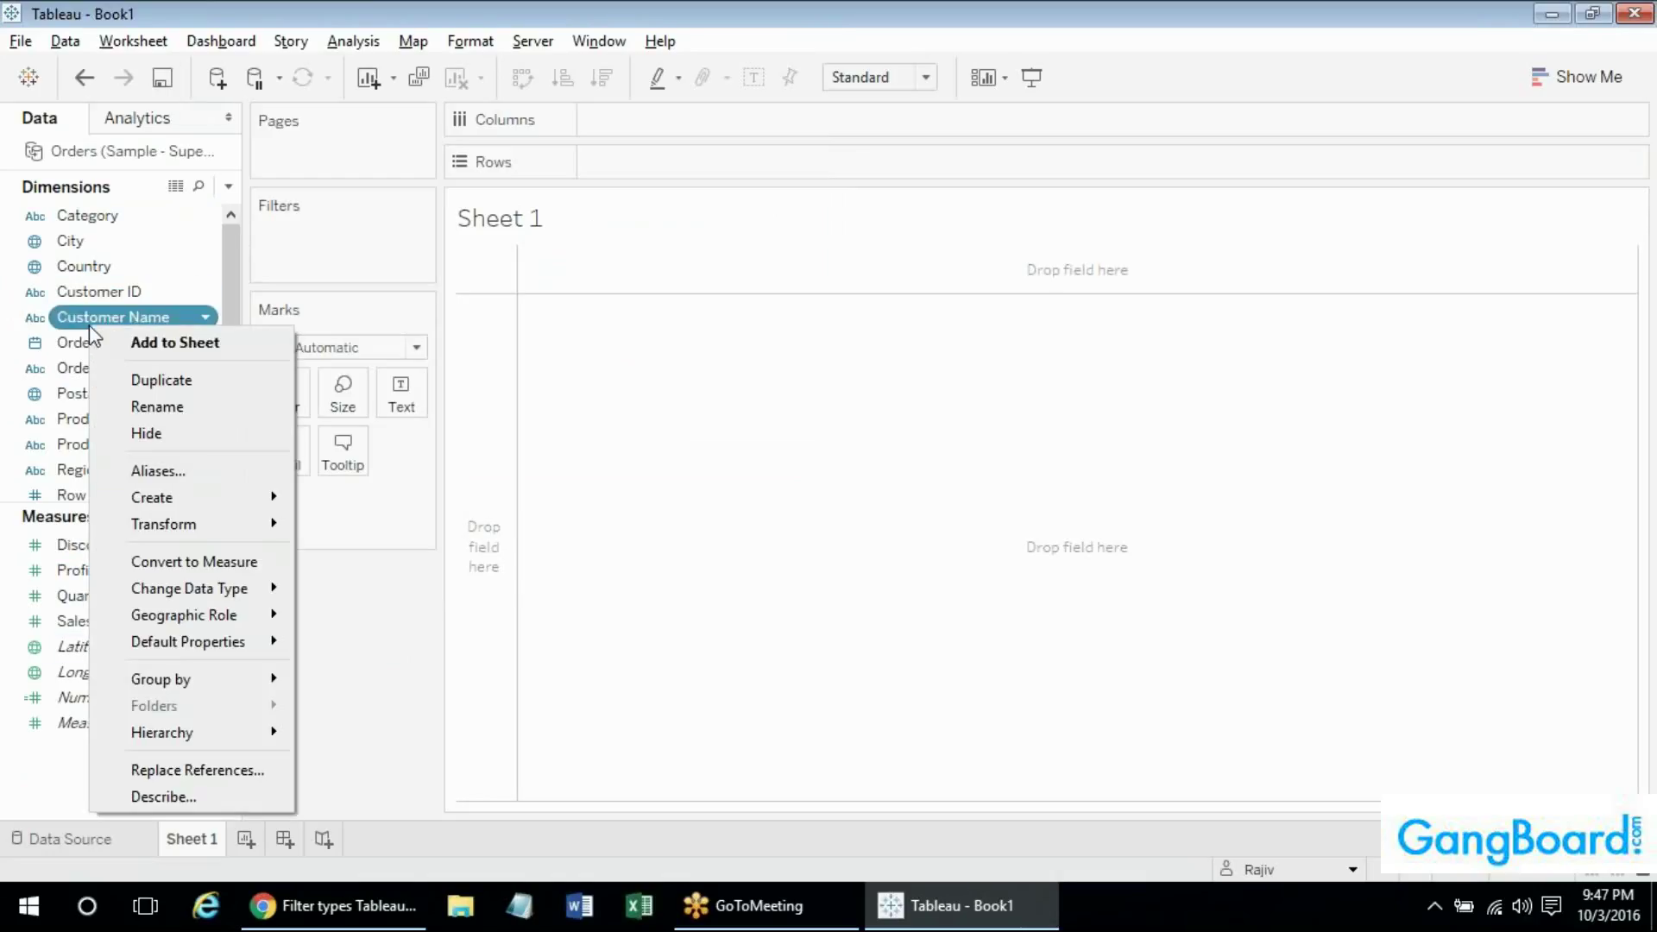
mouse_move(204, 493)
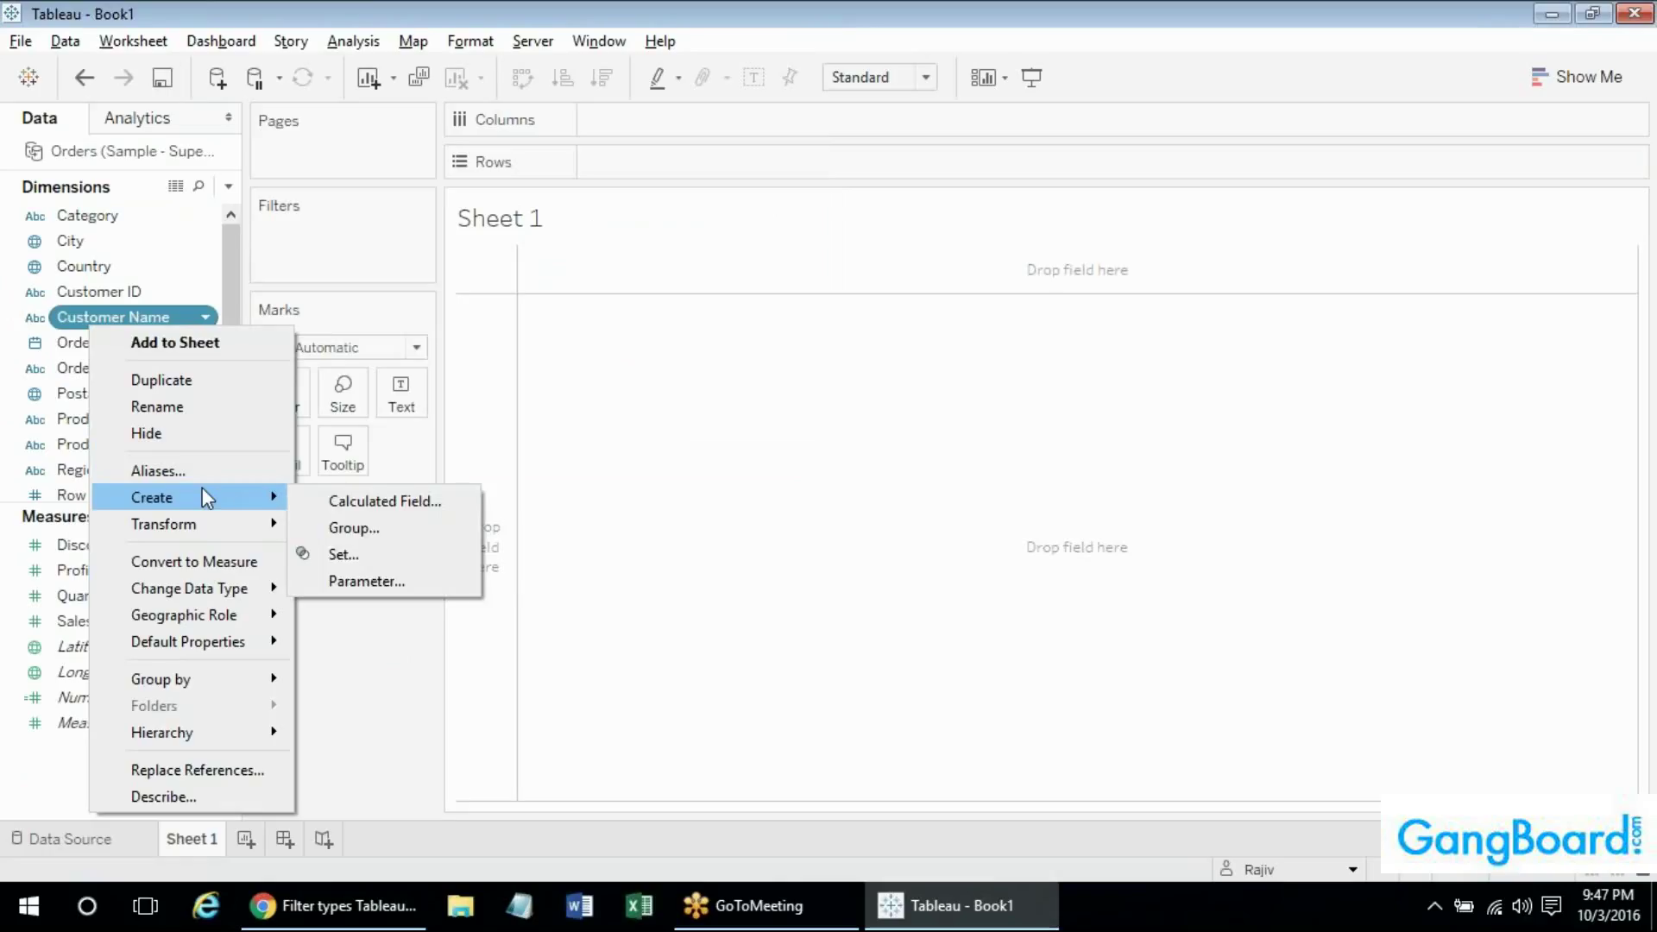
click(346, 553)
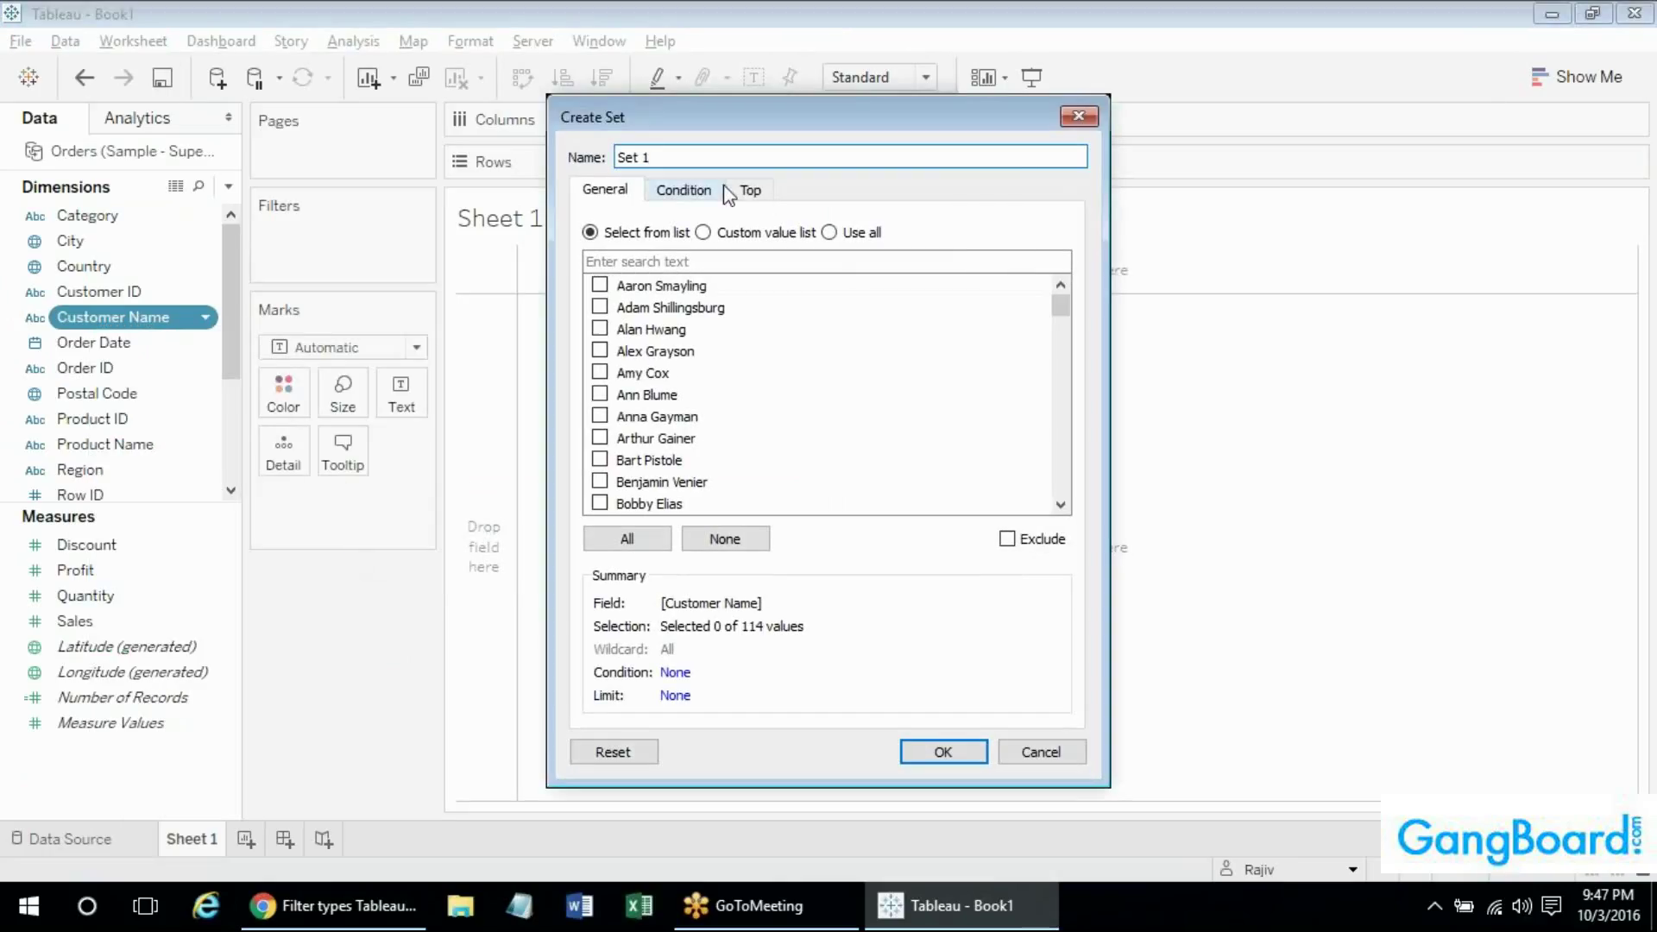
click(829, 232)
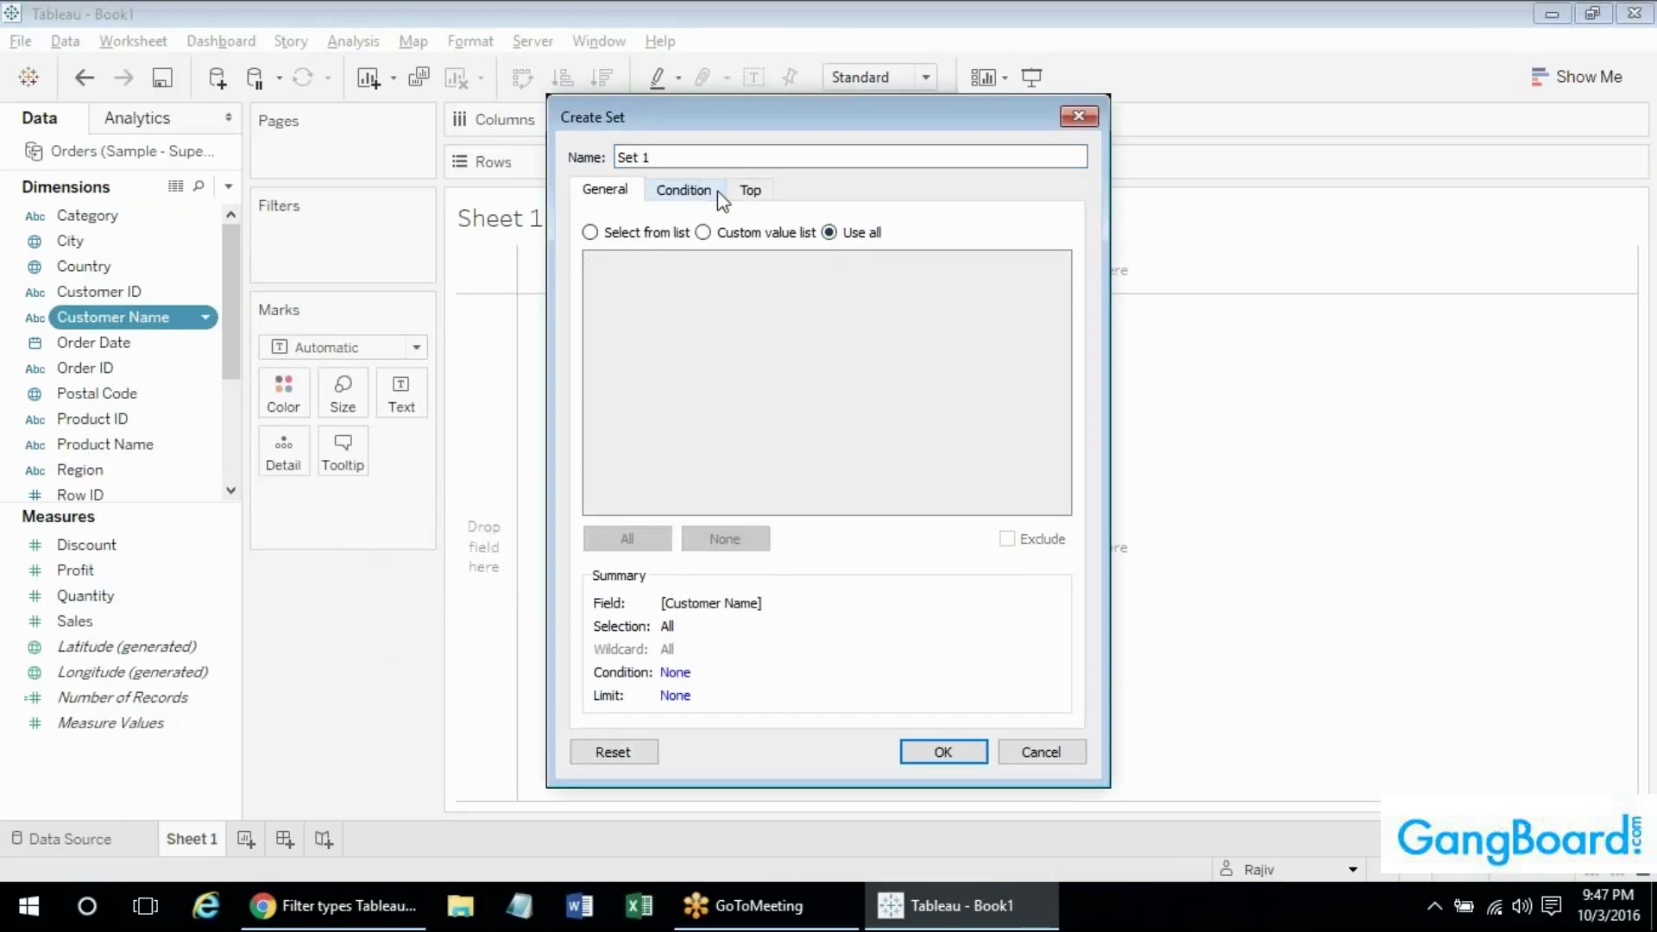
click(750, 189)
click(635, 255)
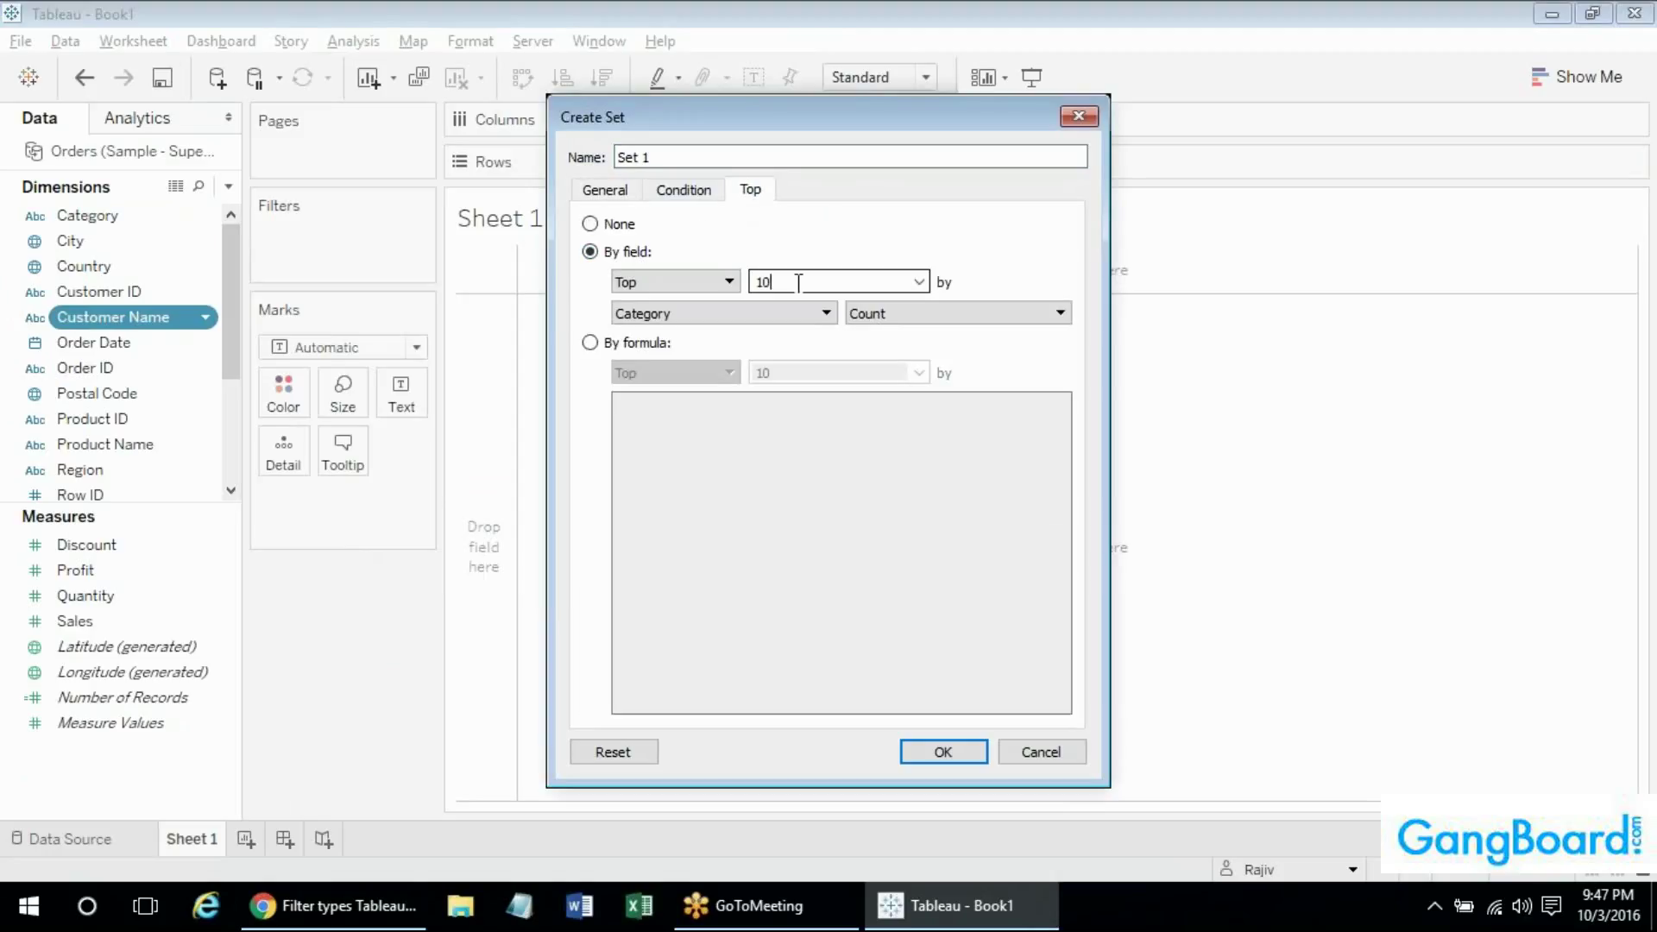
click(771, 323)
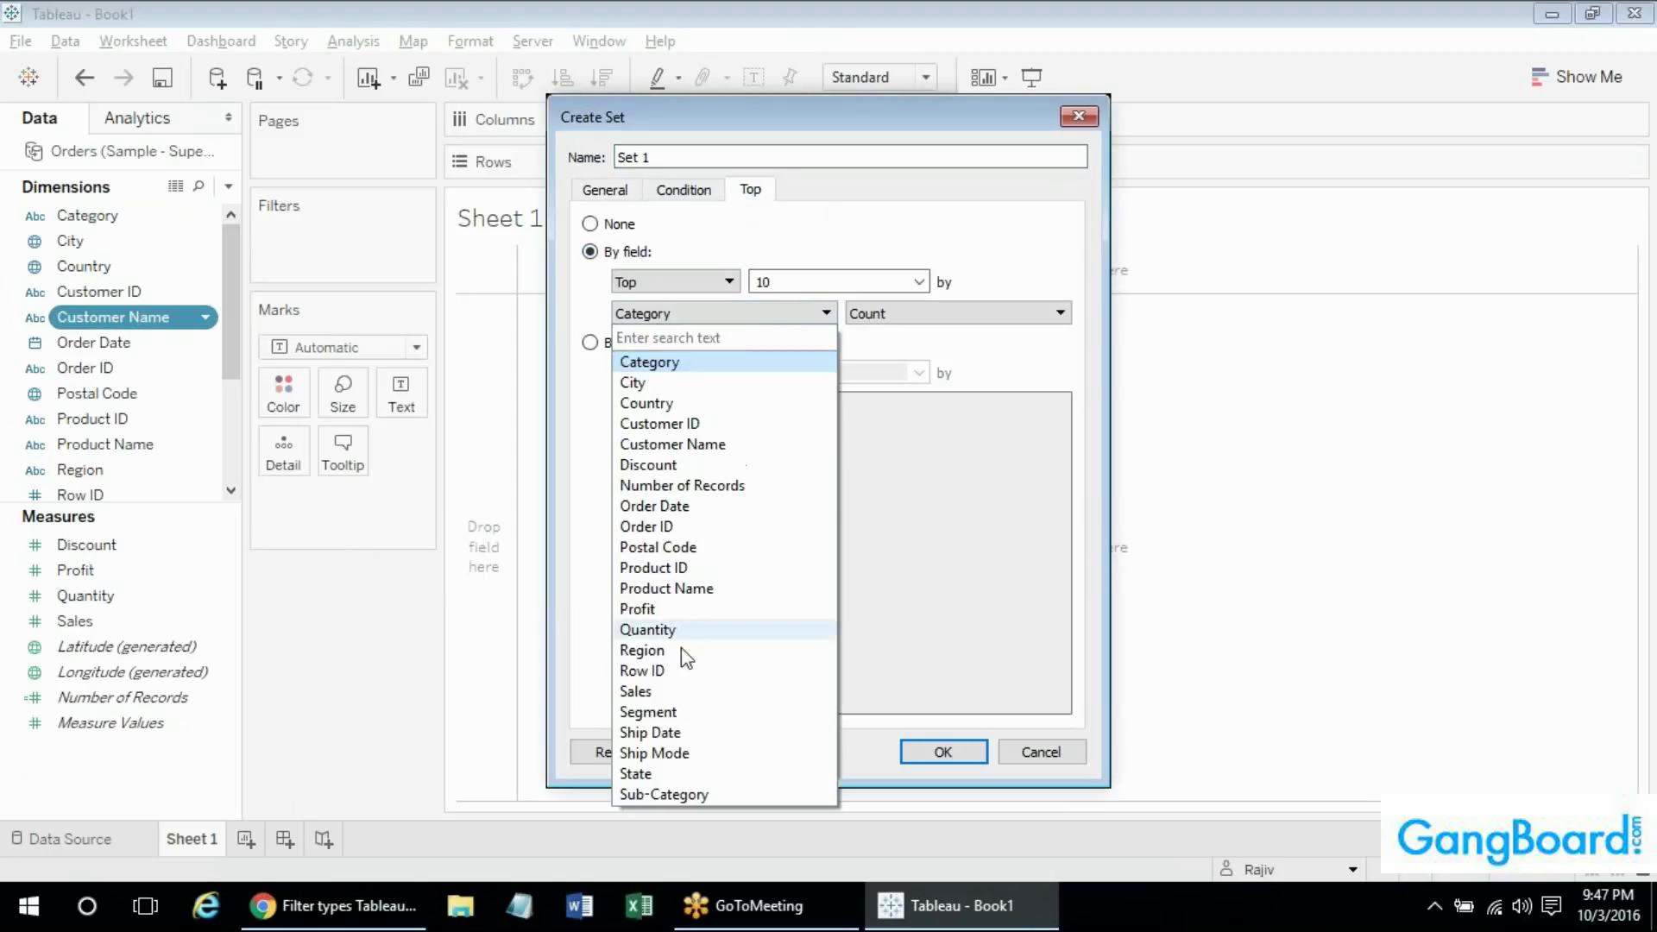
click(682, 690)
click(941, 321)
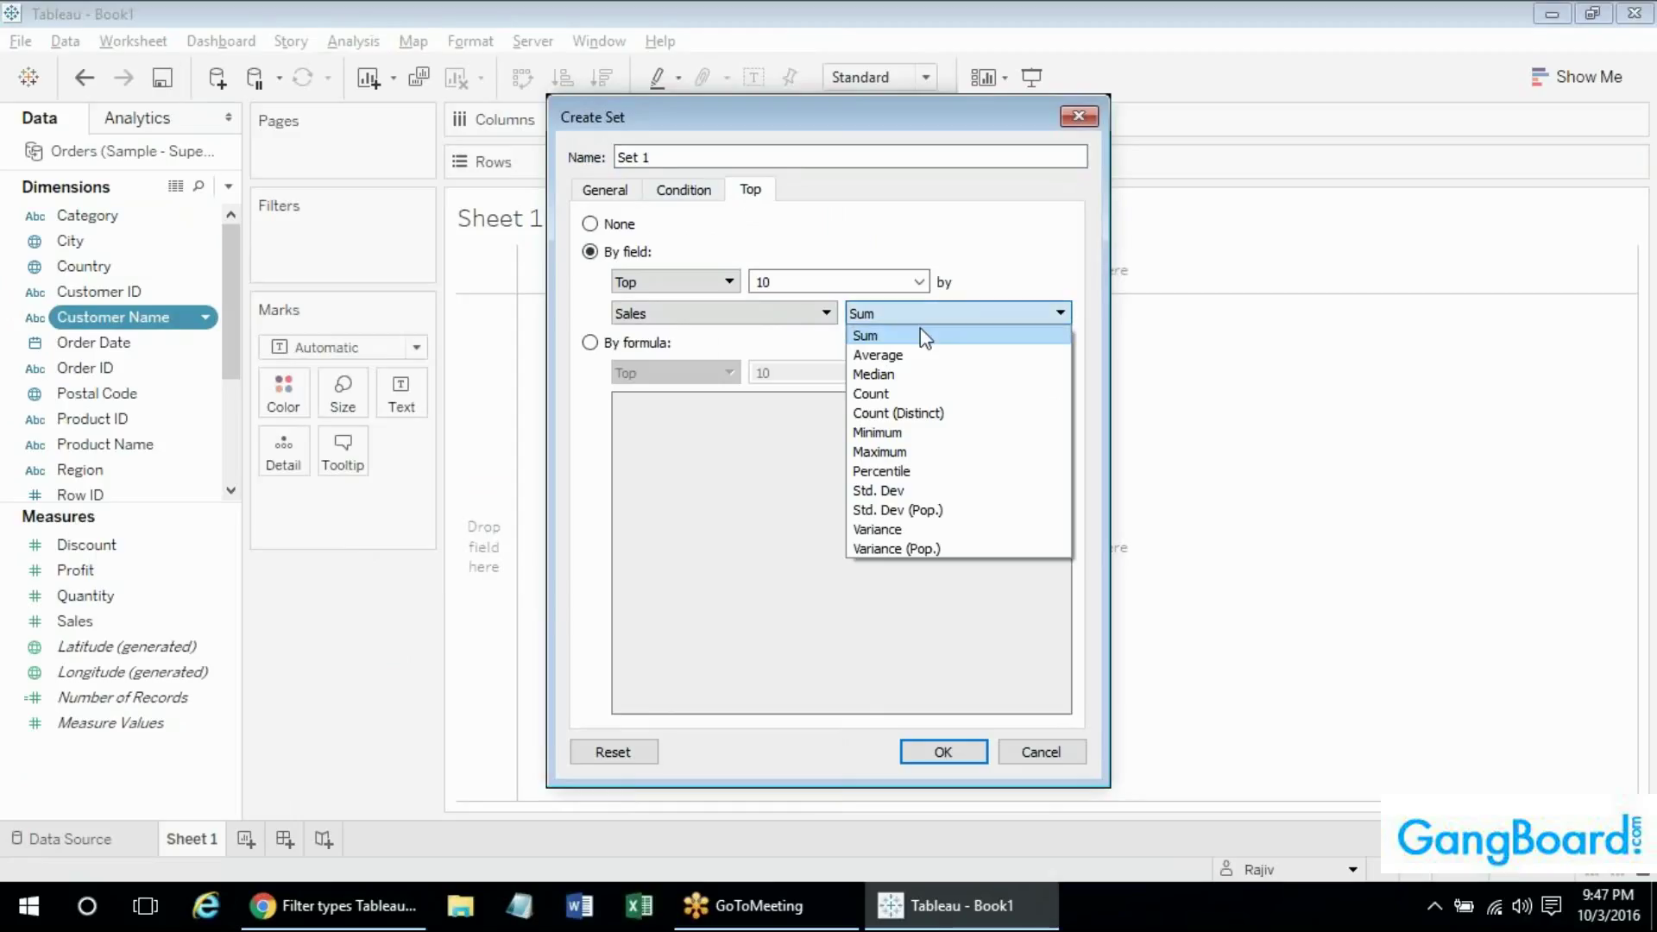
click(981, 253)
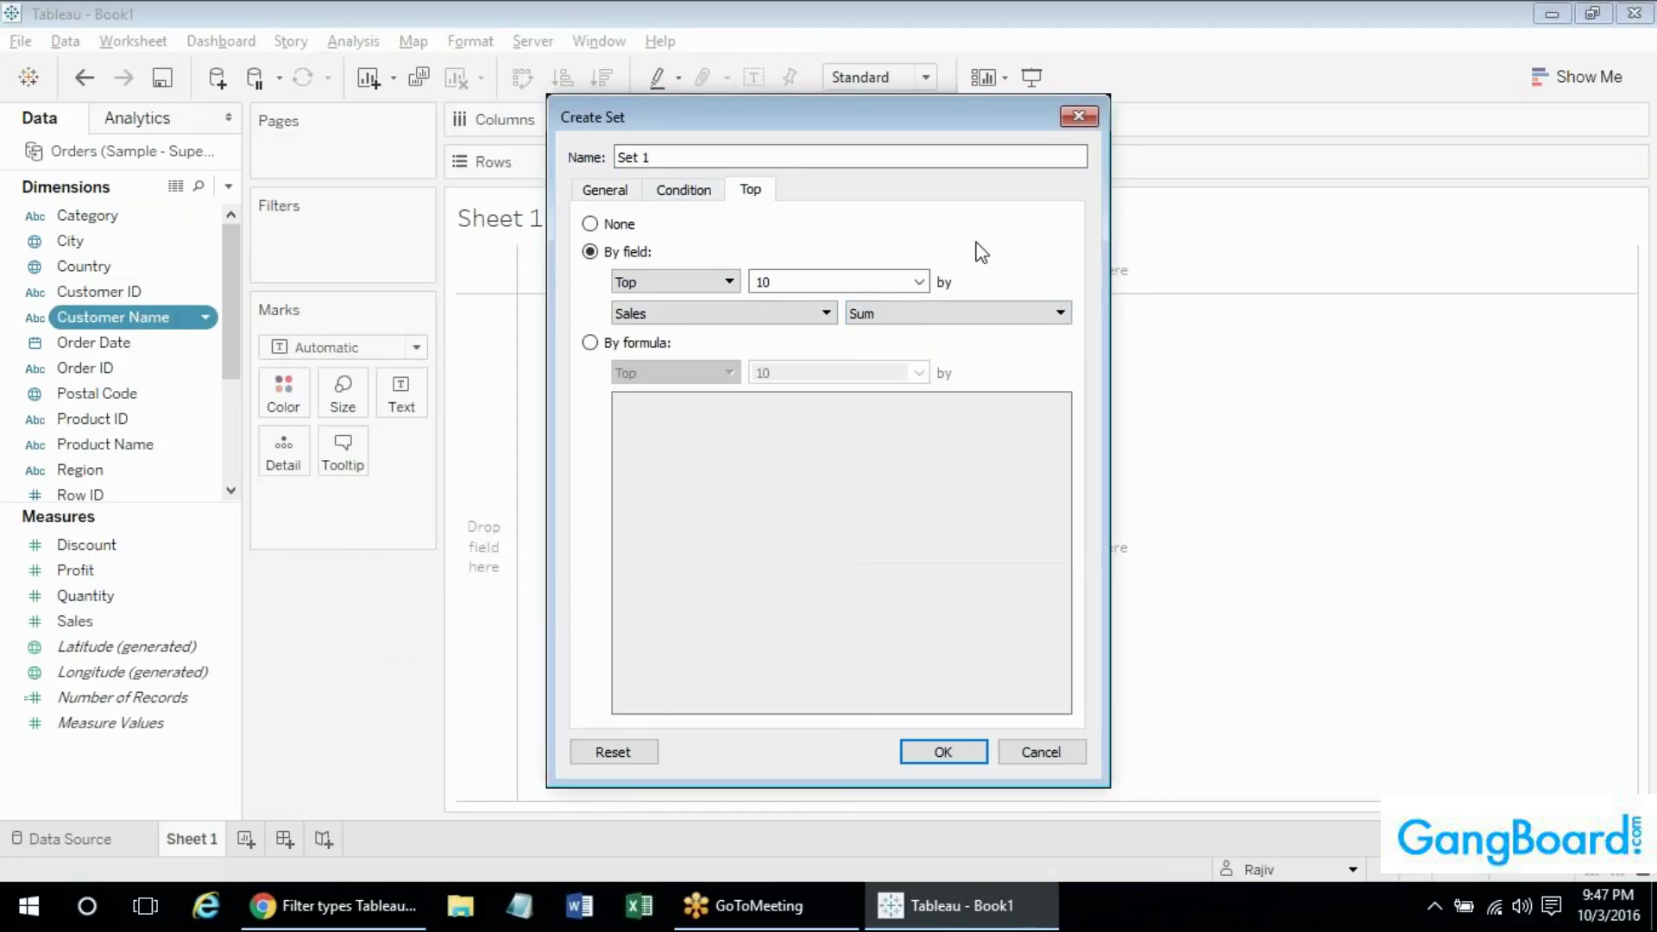
Name the set "Top 10 Cust by Sales" and create it.
triple_click(676, 156)
text(Top)
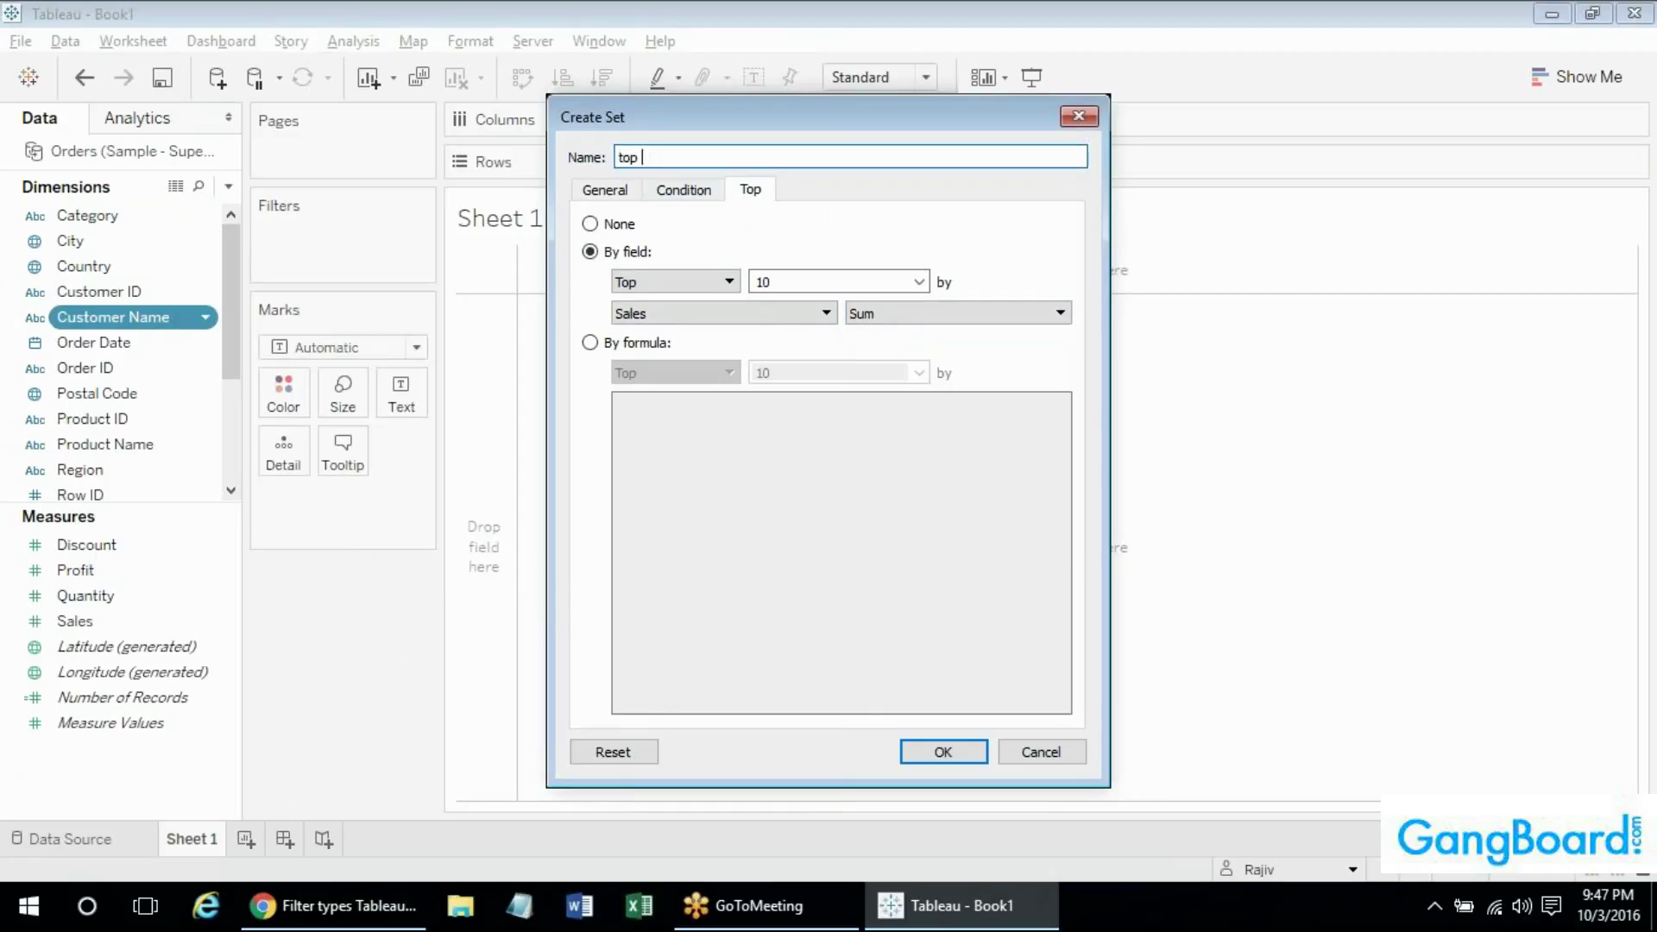
key(BackSpace)
key(BackSpace)
text(op 10 Cust)
key(BackSpace)
text(t by Sales)
click(943, 751)
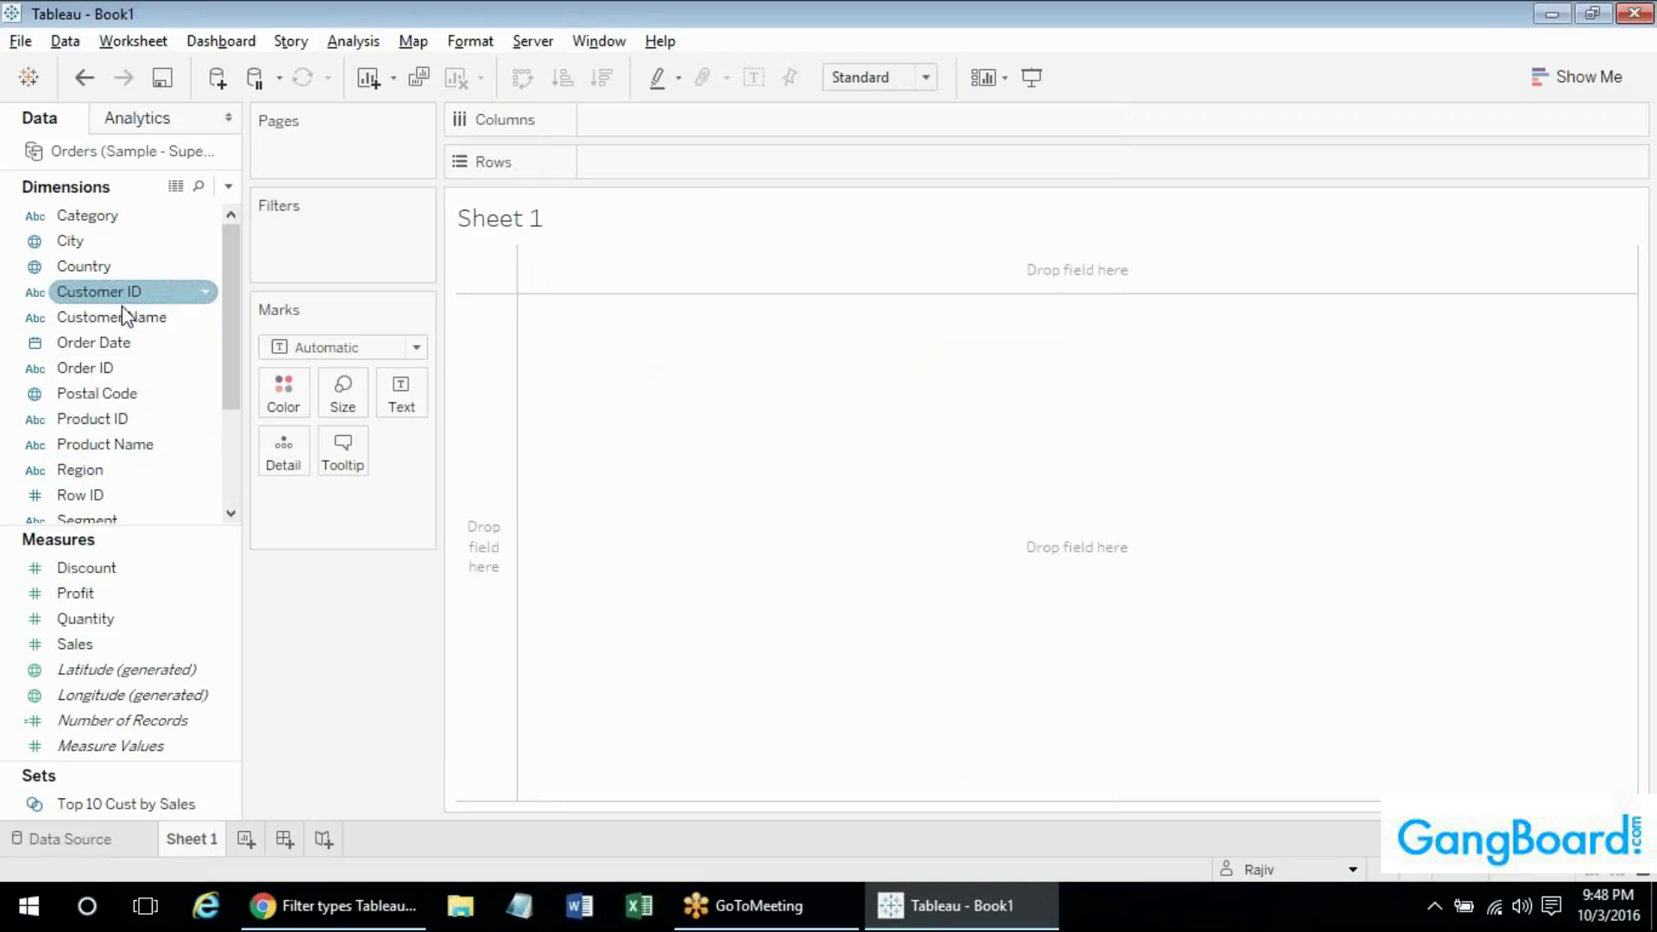
Build a bar chart with Customer Name on Rows and Sales on Columns, sorted in descending order.
drag(123, 313, 604, 164)
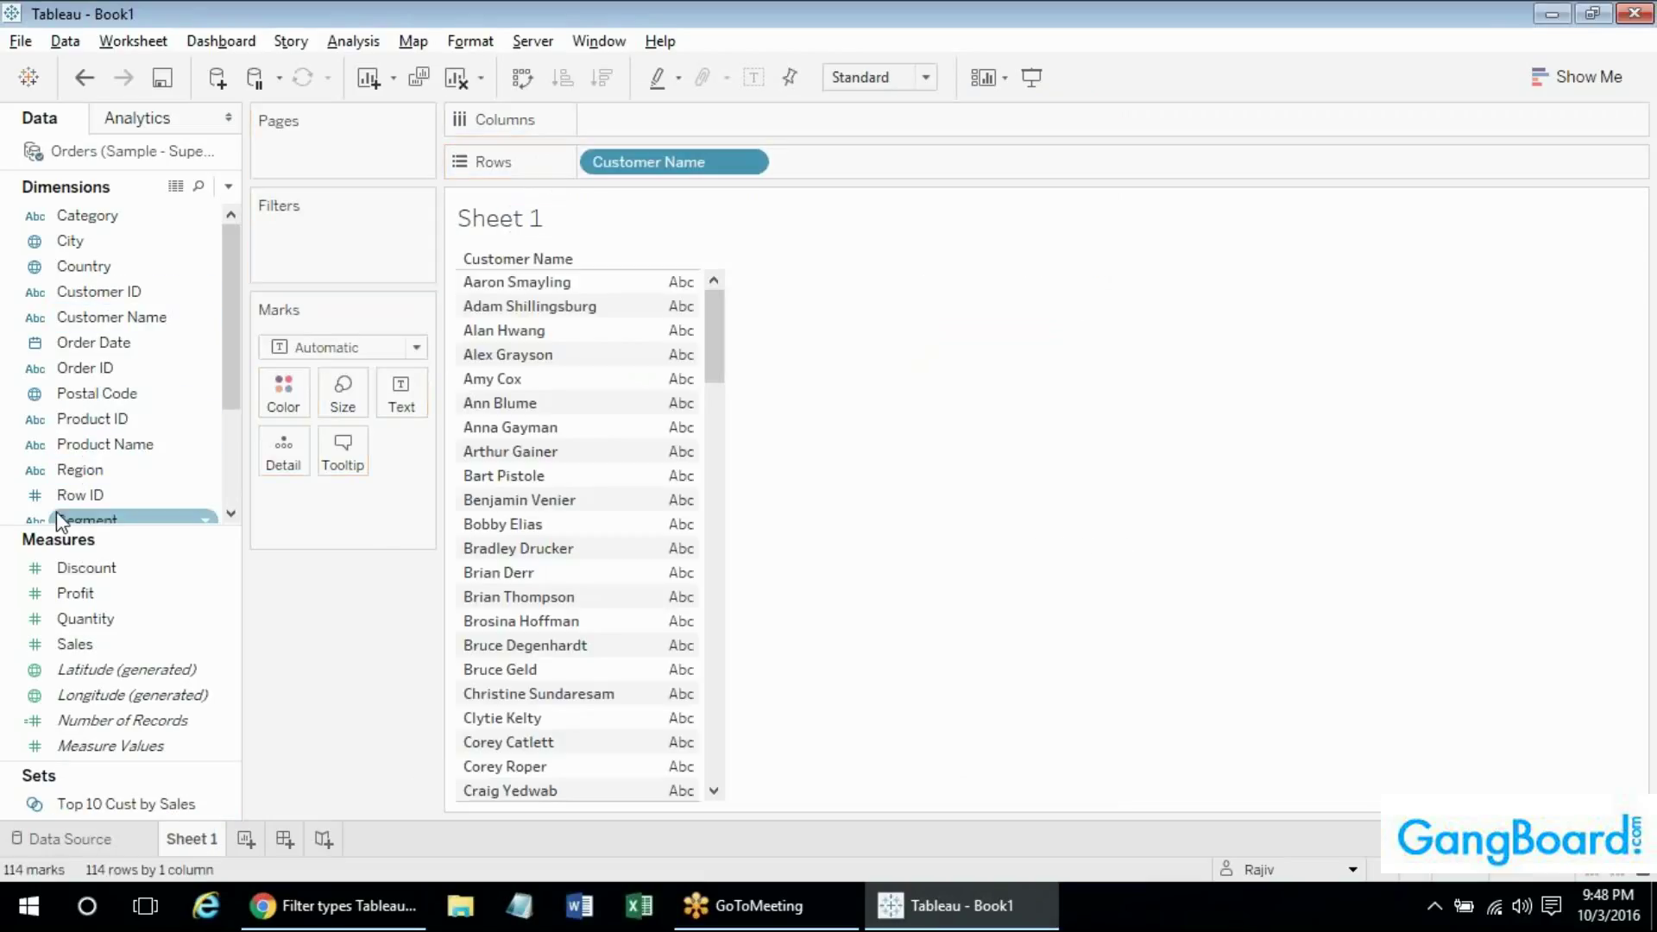
drag(74, 644, 646, 130)
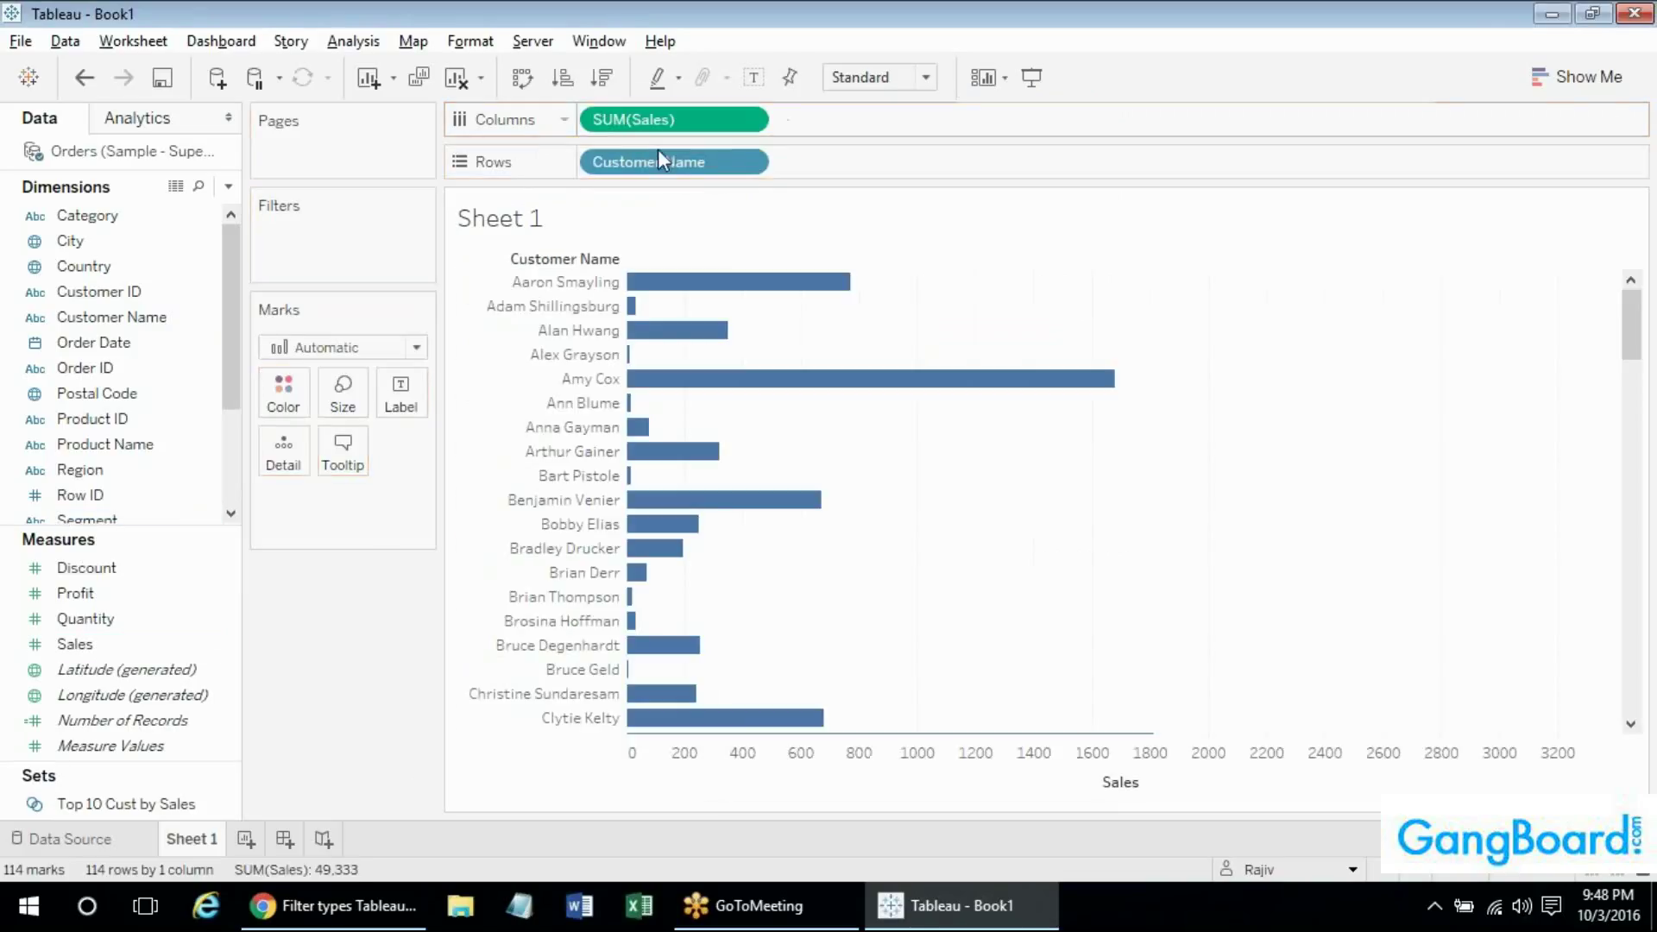
click(602, 78)
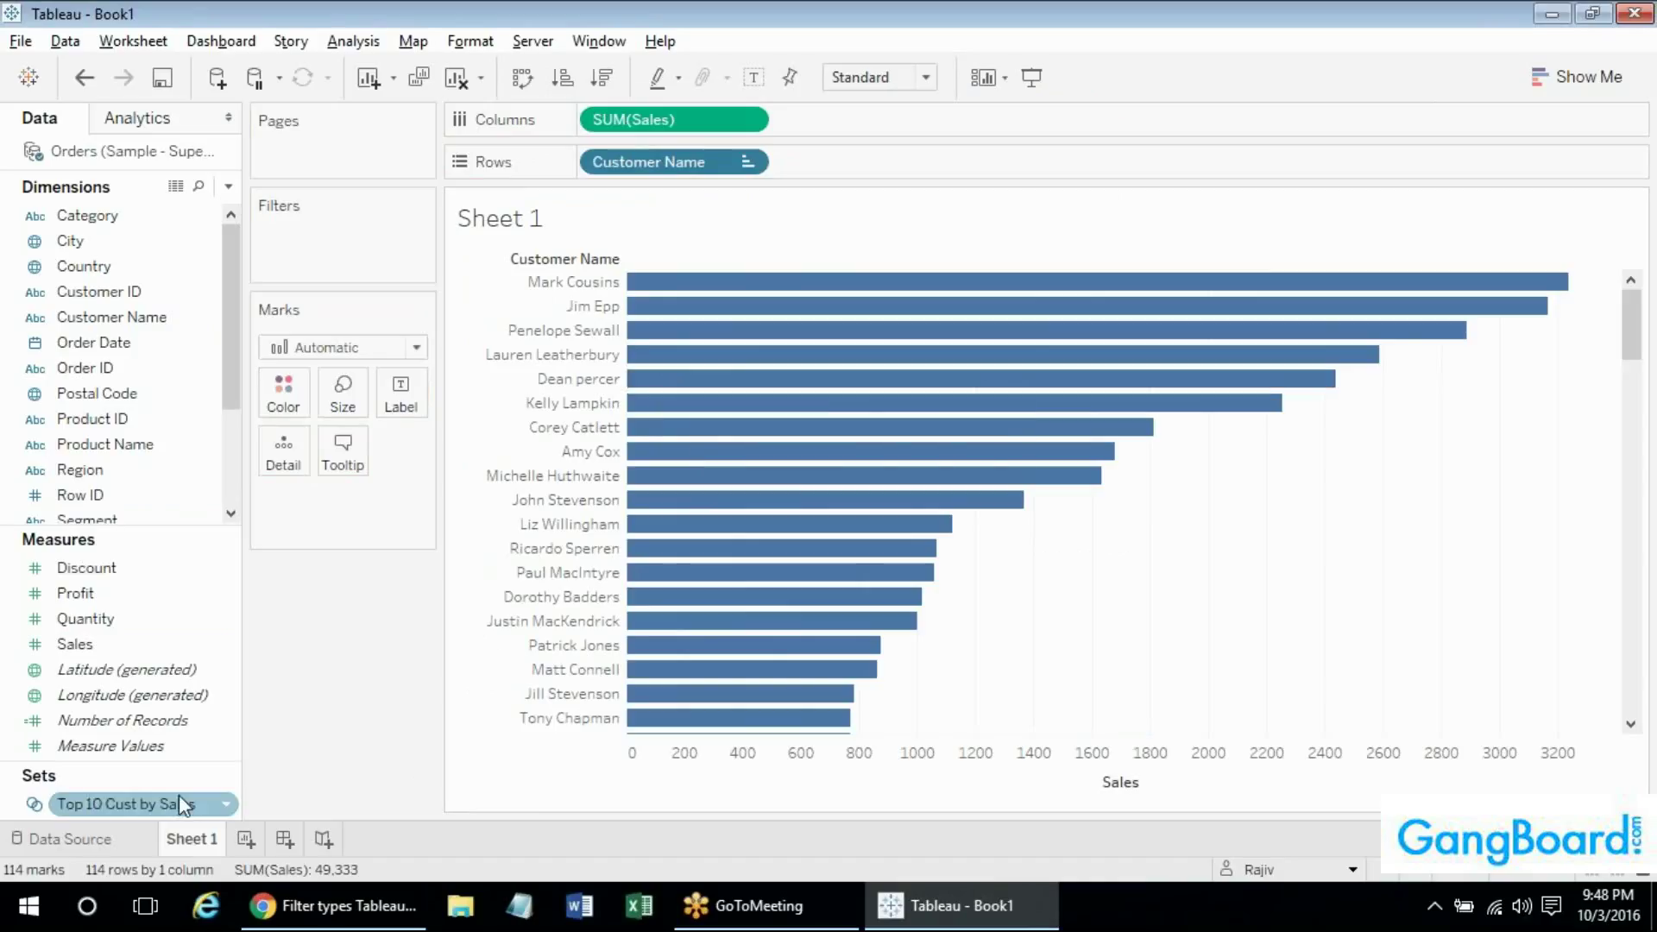
Put the Top 10 Cust by Sales set on Rows, and move it to Filters keeping only the In members.
drag(89, 813, 602, 165)
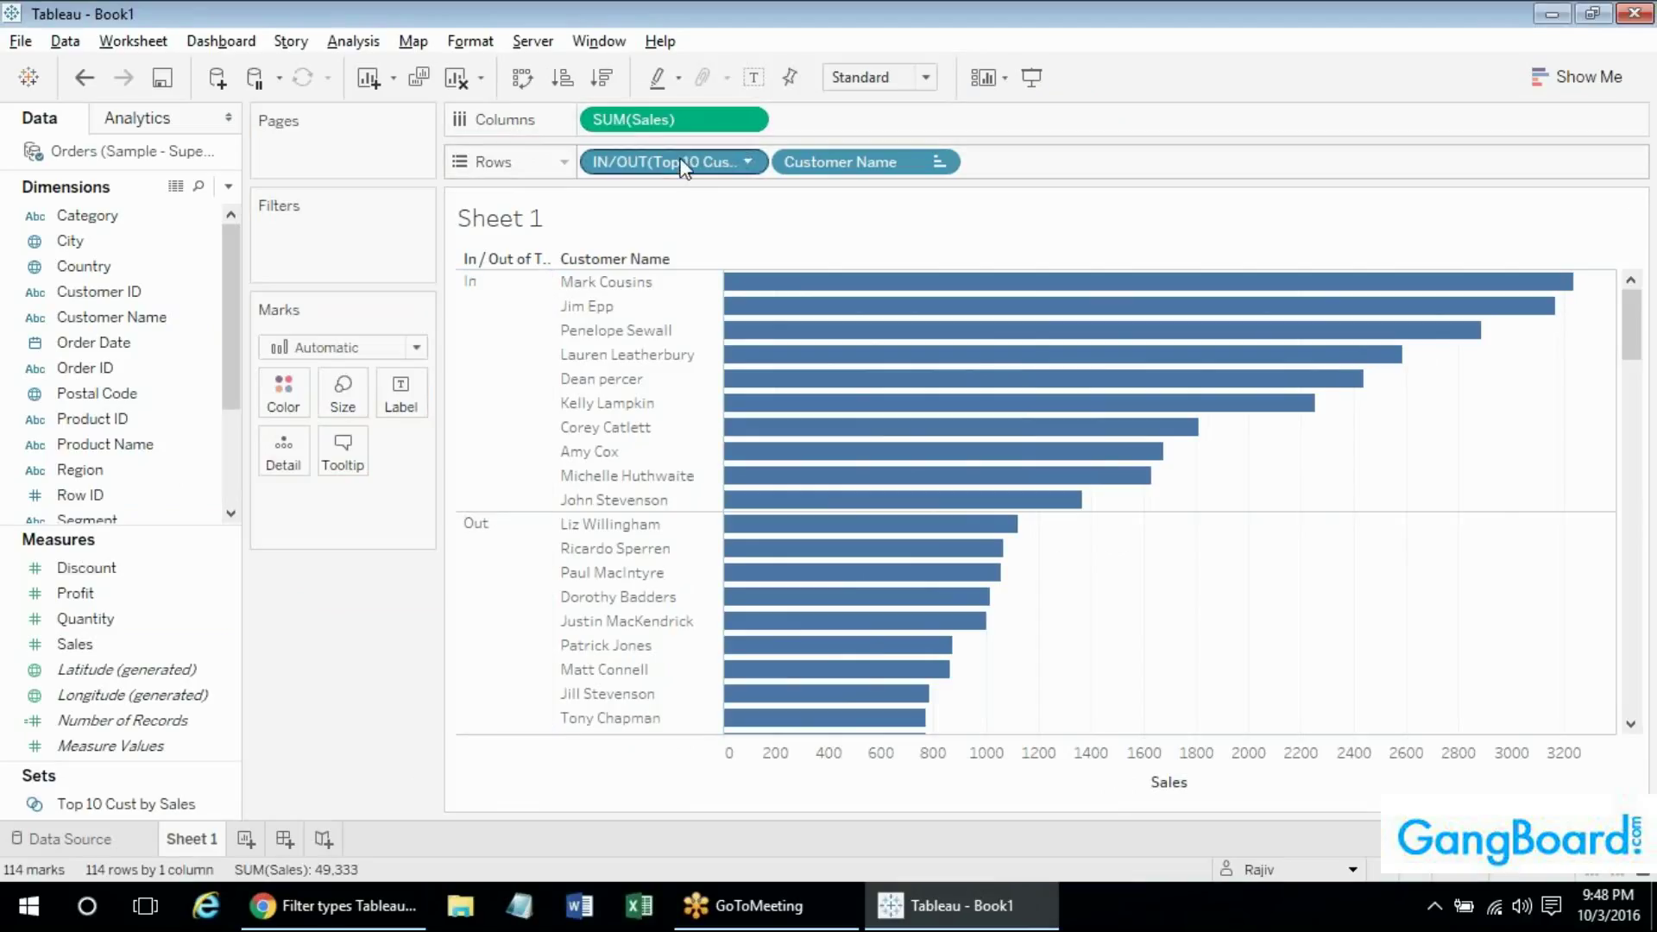
drag(684, 167, 345, 235)
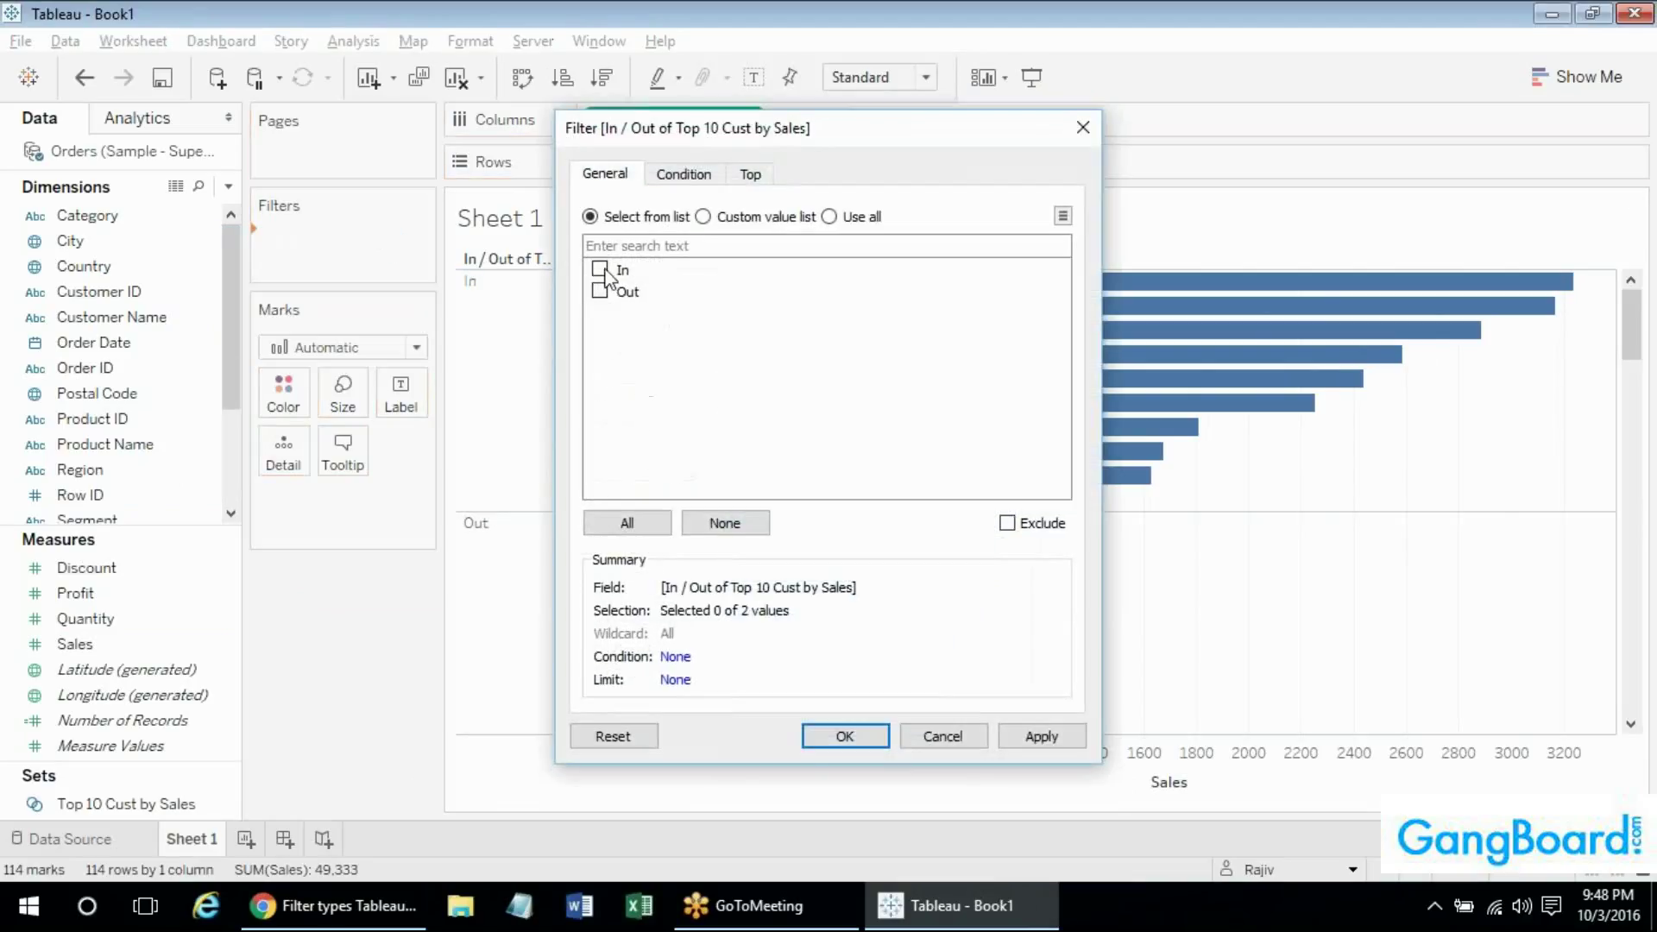
click(600, 270)
click(844, 735)
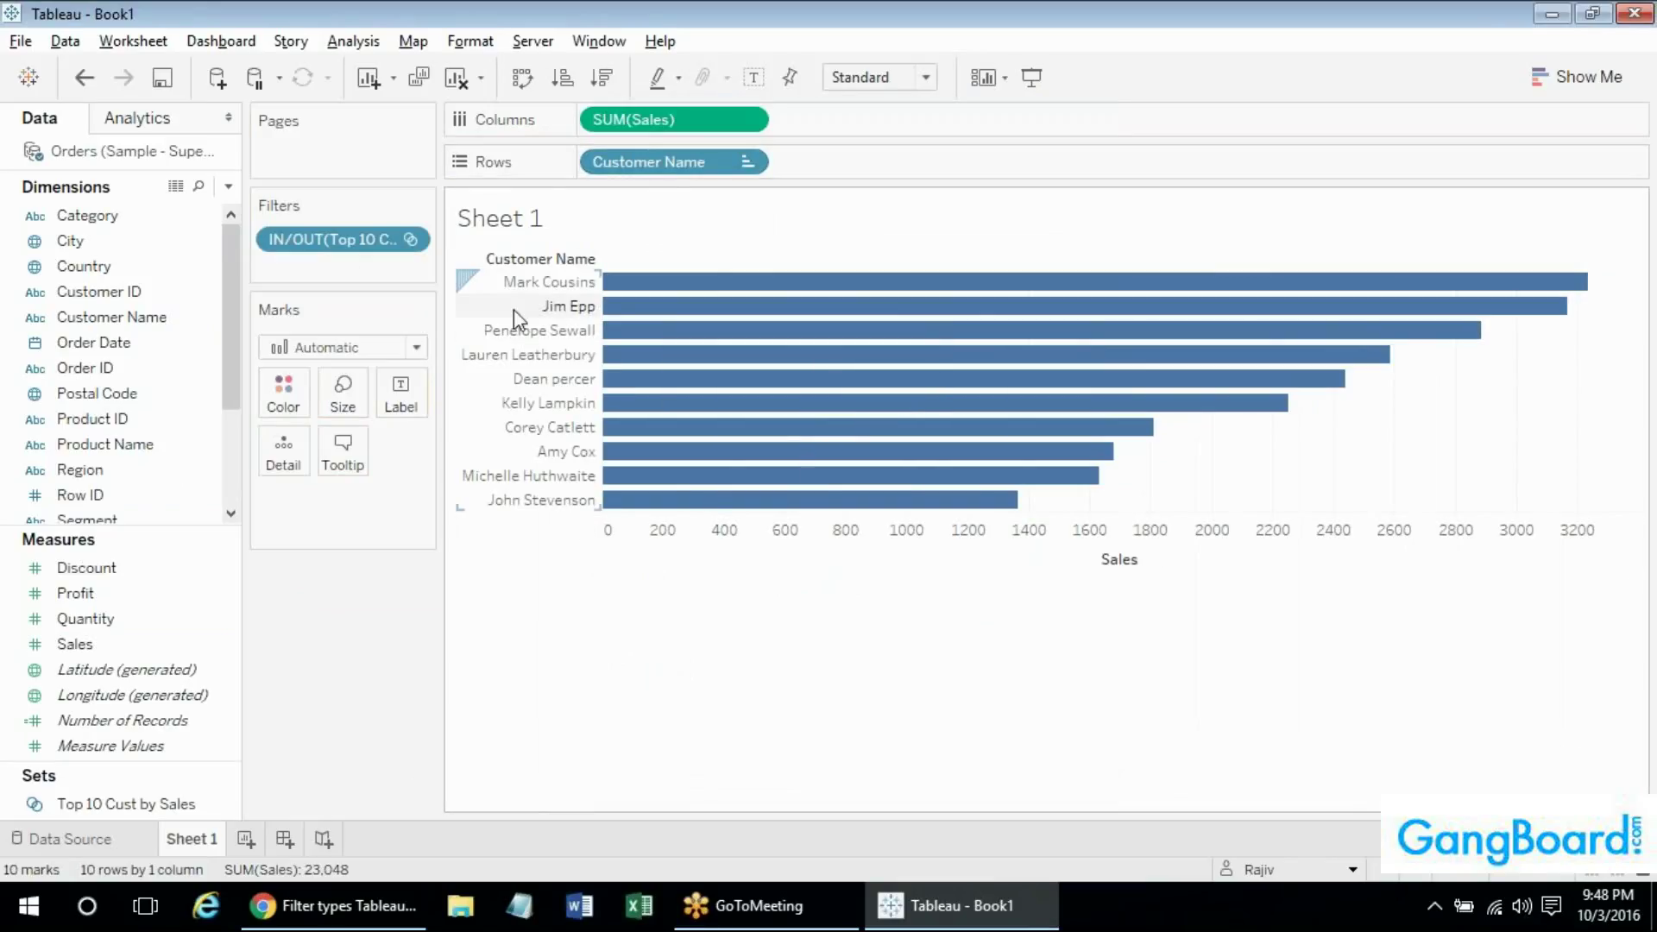
Create a parameter named "Enter N" with the Integer data type and a current value of 1.
right_click(145, 805)
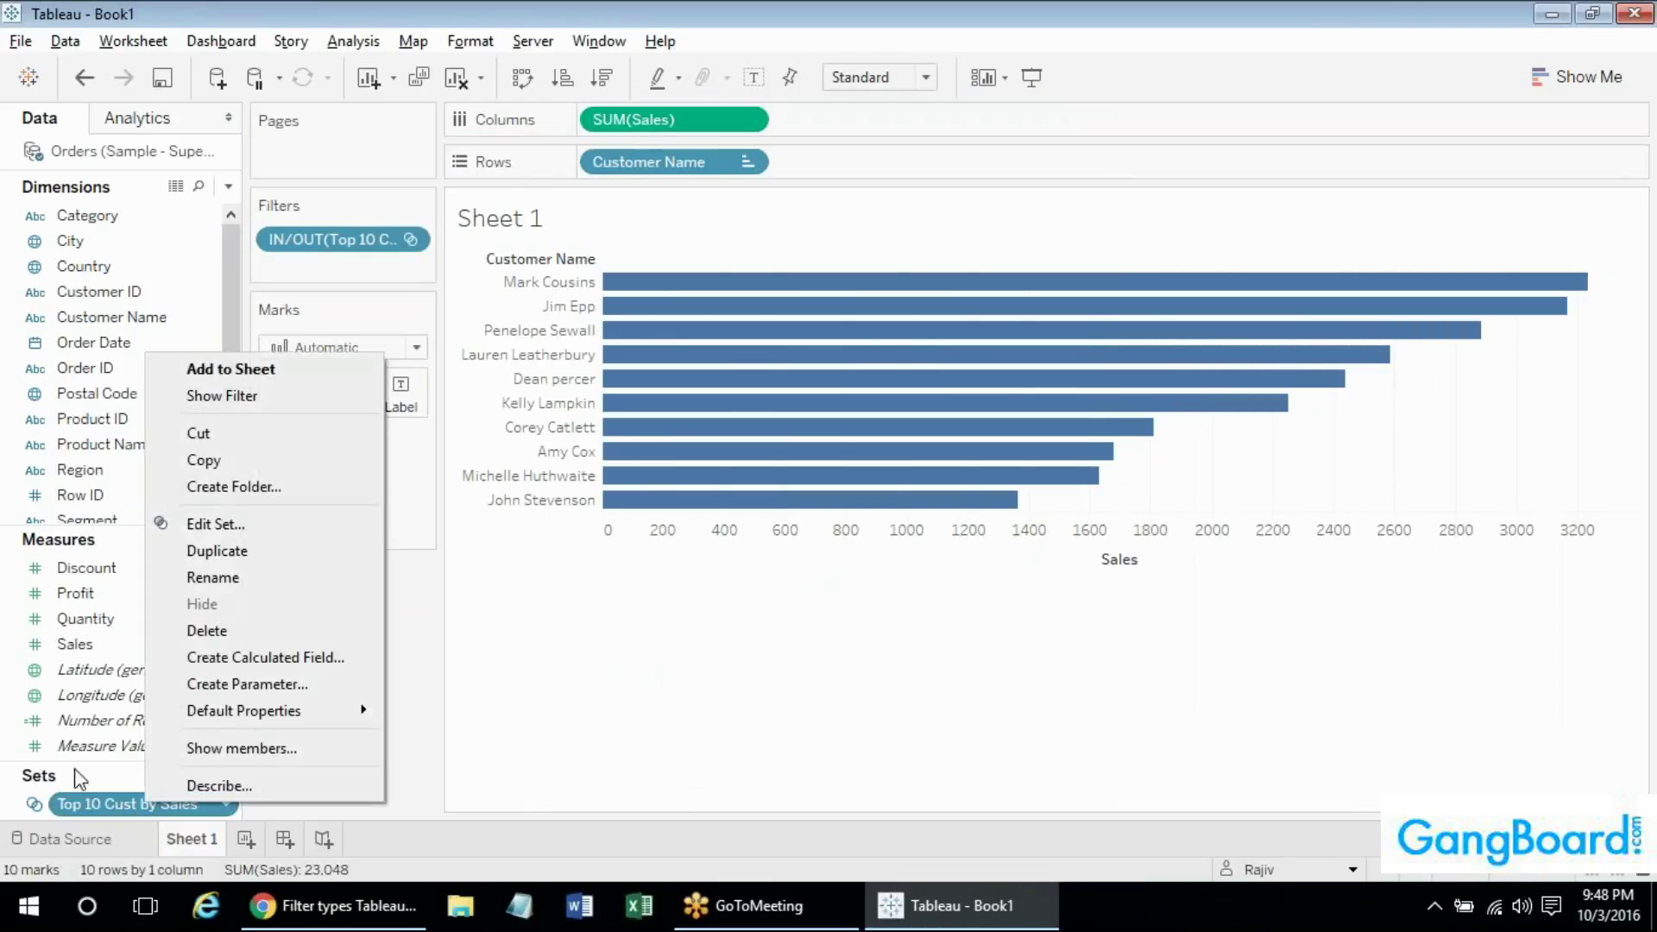
click(228, 186)
click(229, 186)
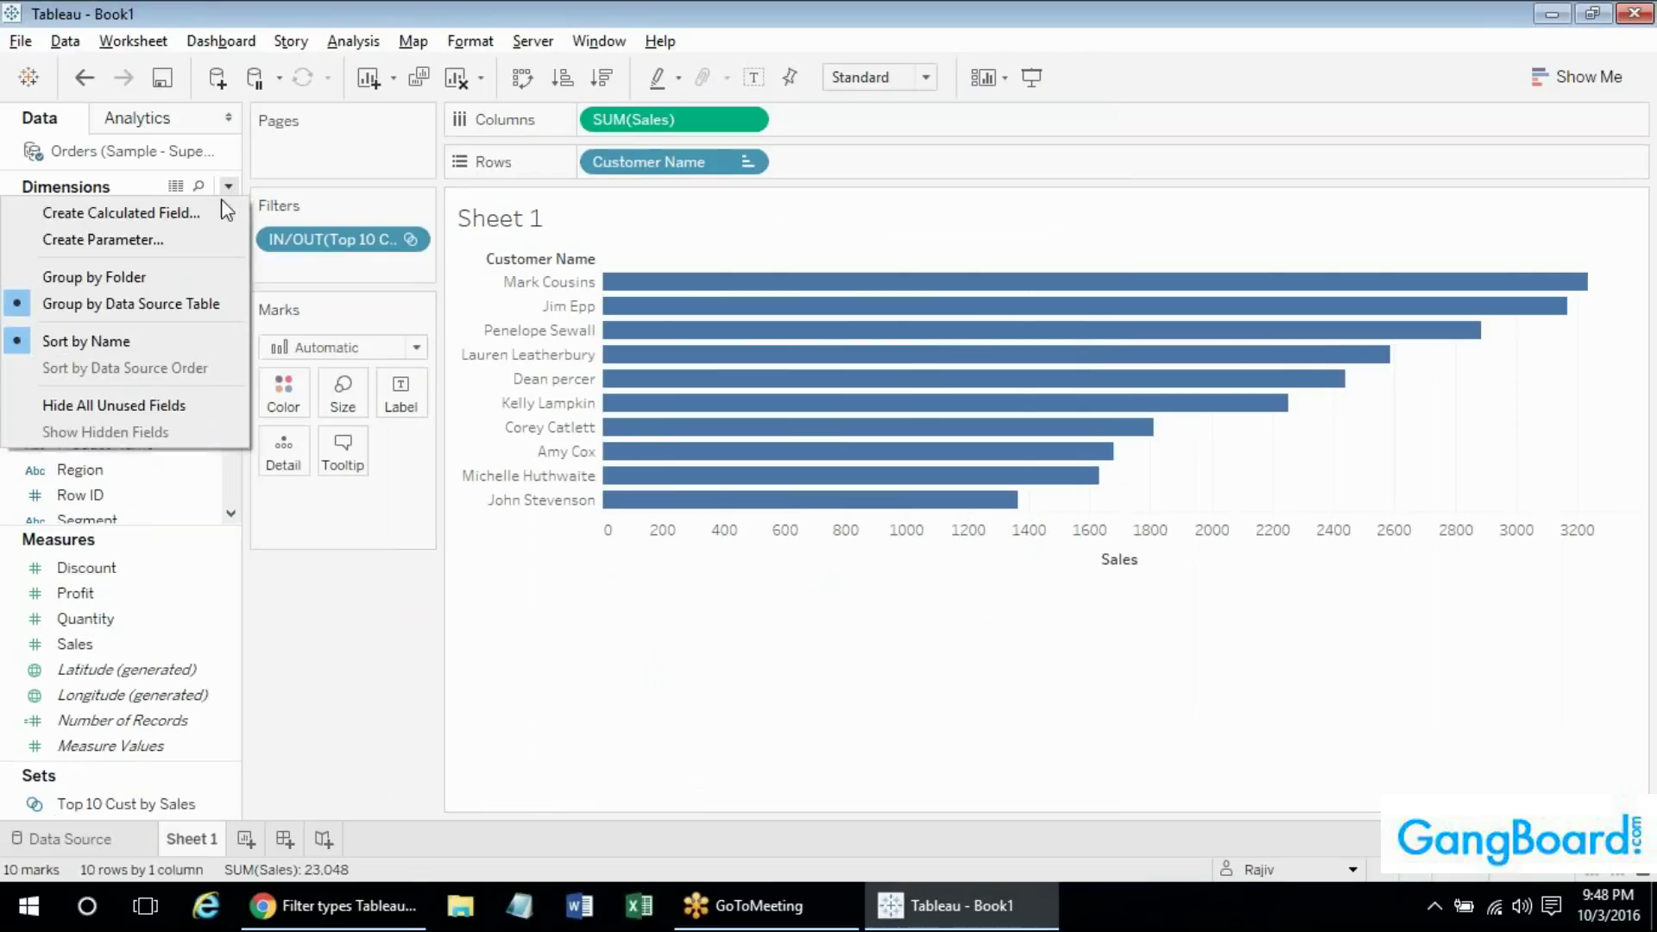
click(184, 242)
text(Enter N)
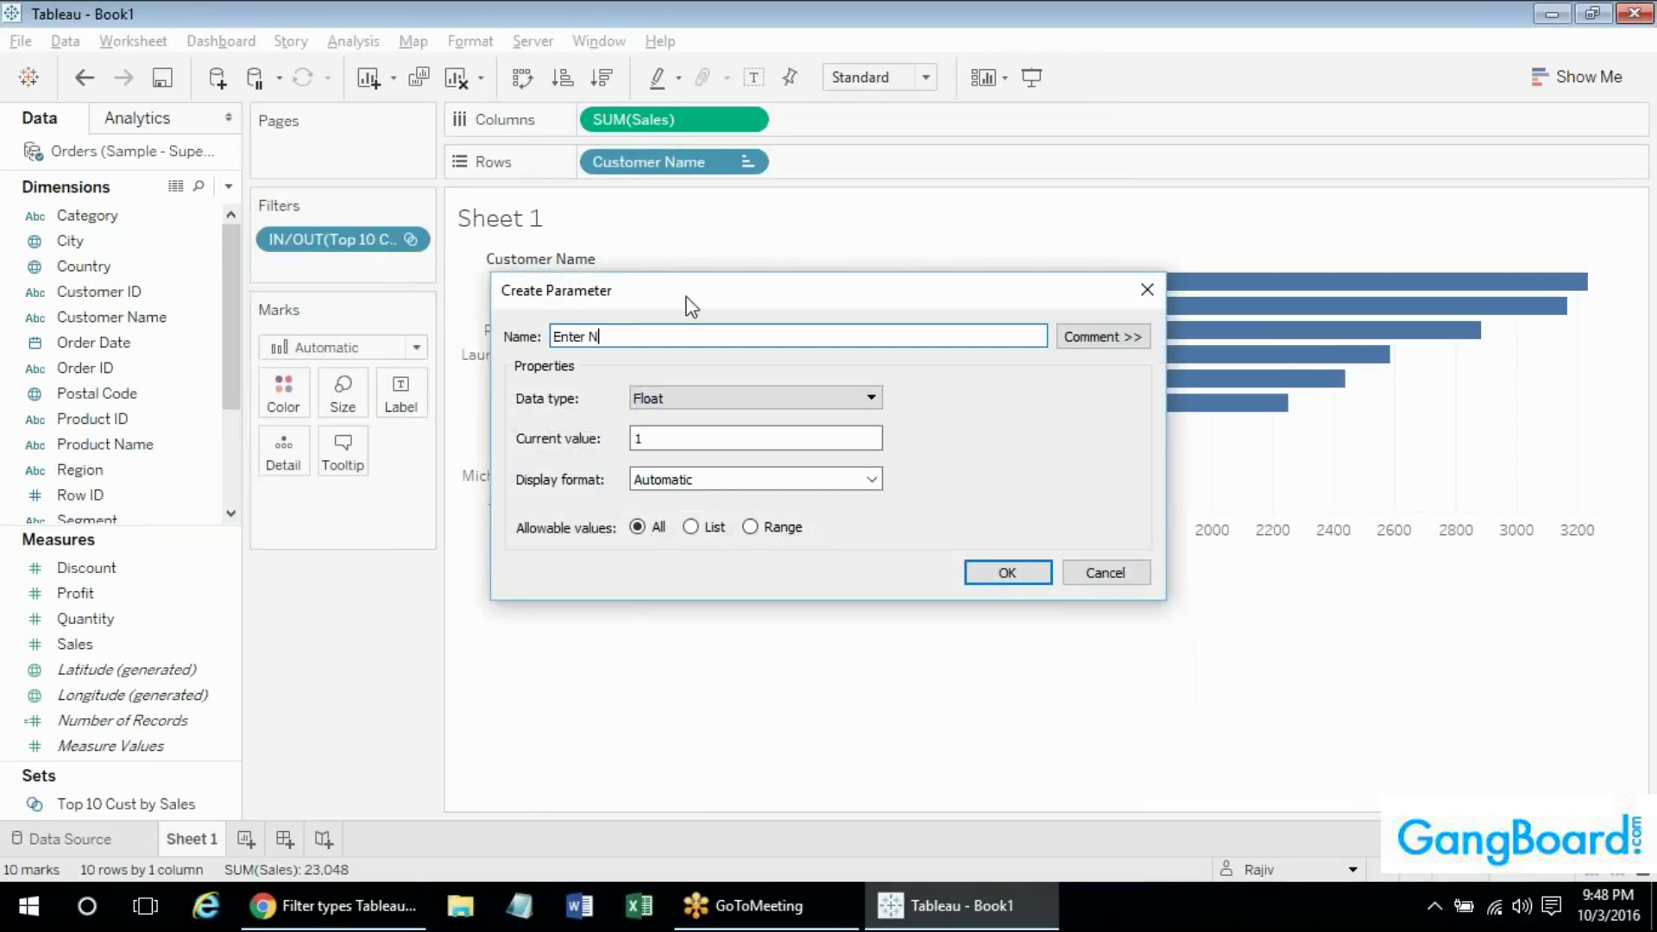
click(670, 399)
click(670, 439)
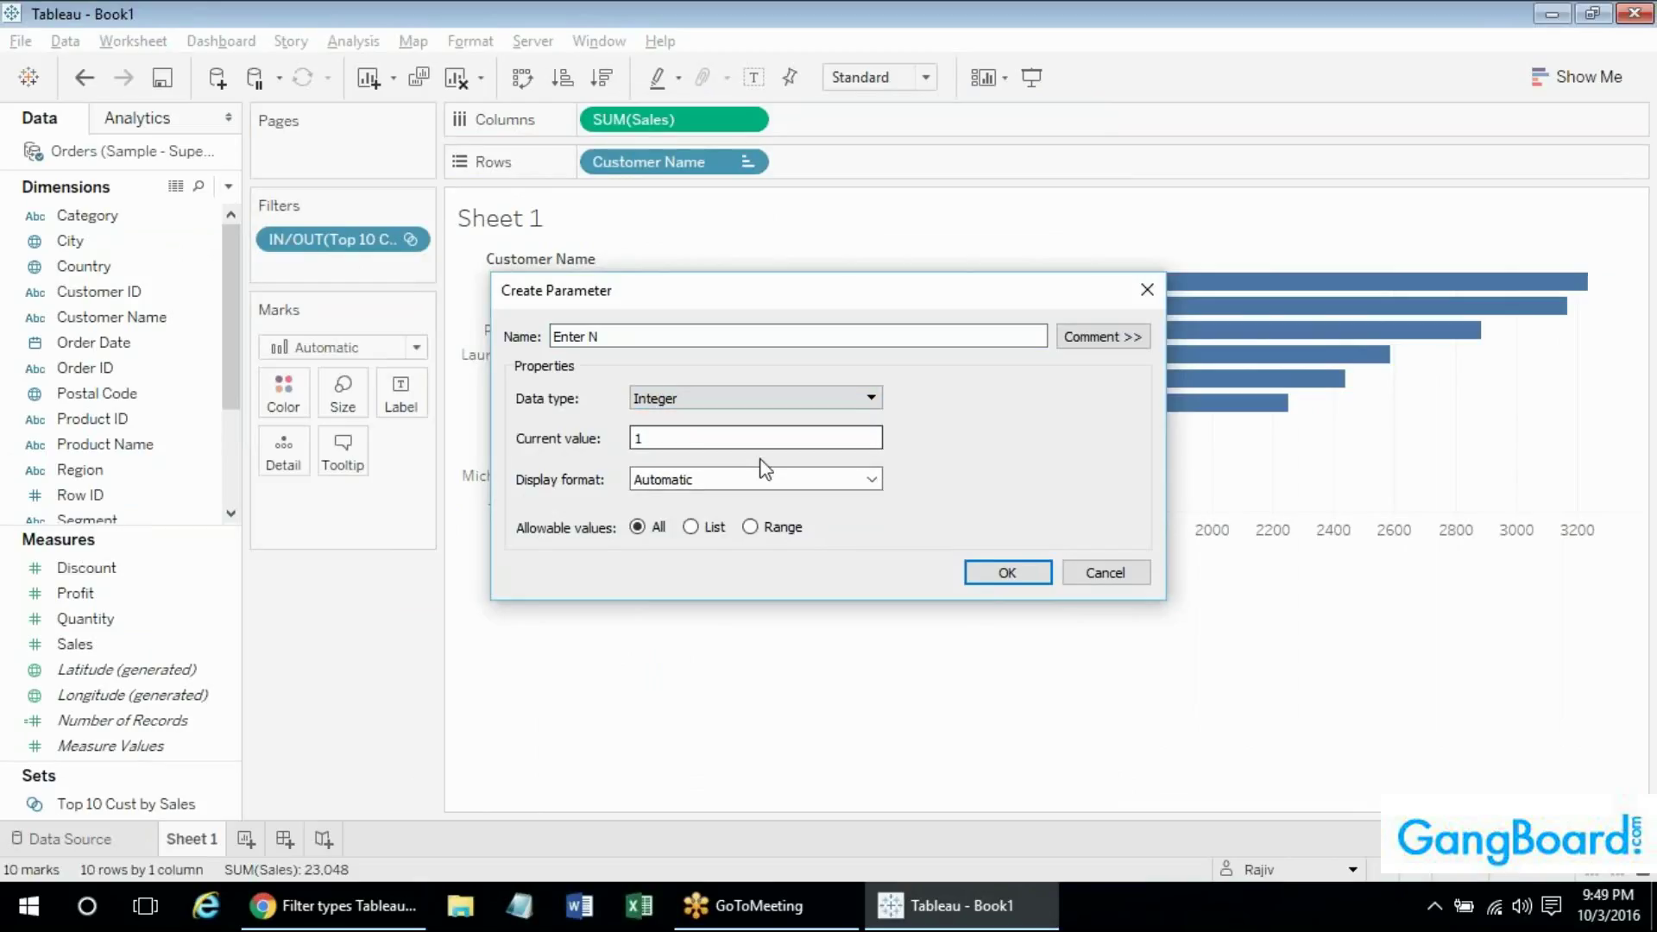
click(994, 576)
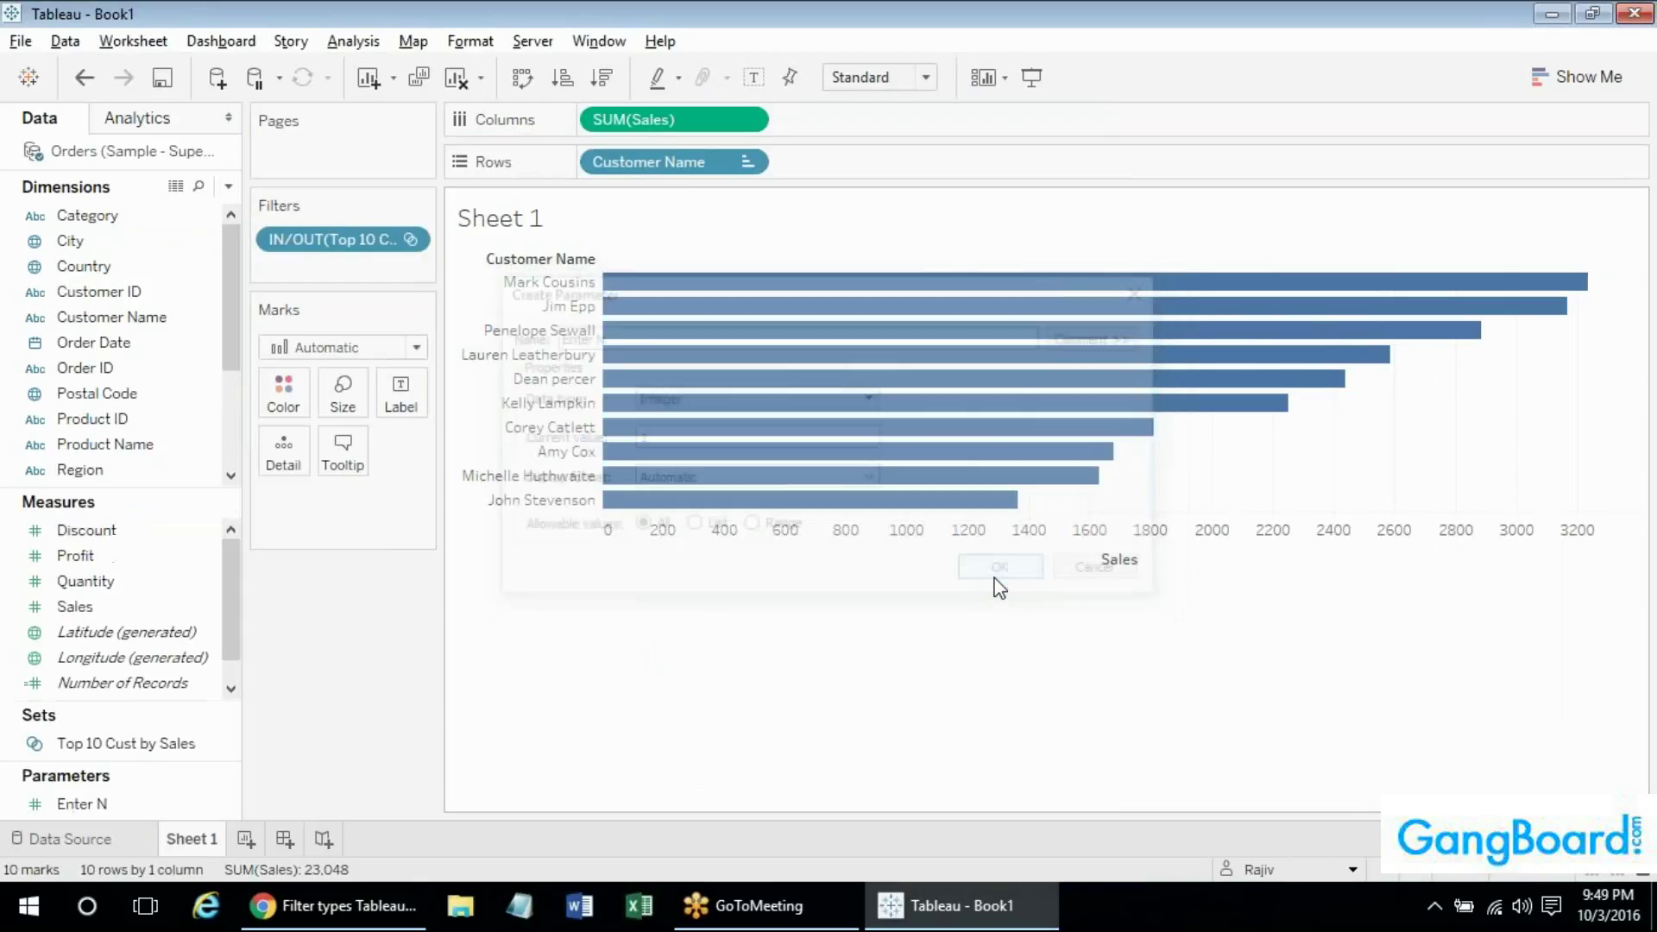
Show the control for the Enter N parameter on the sheet and set its value to 10.
click(82, 805)
right_click(82, 807)
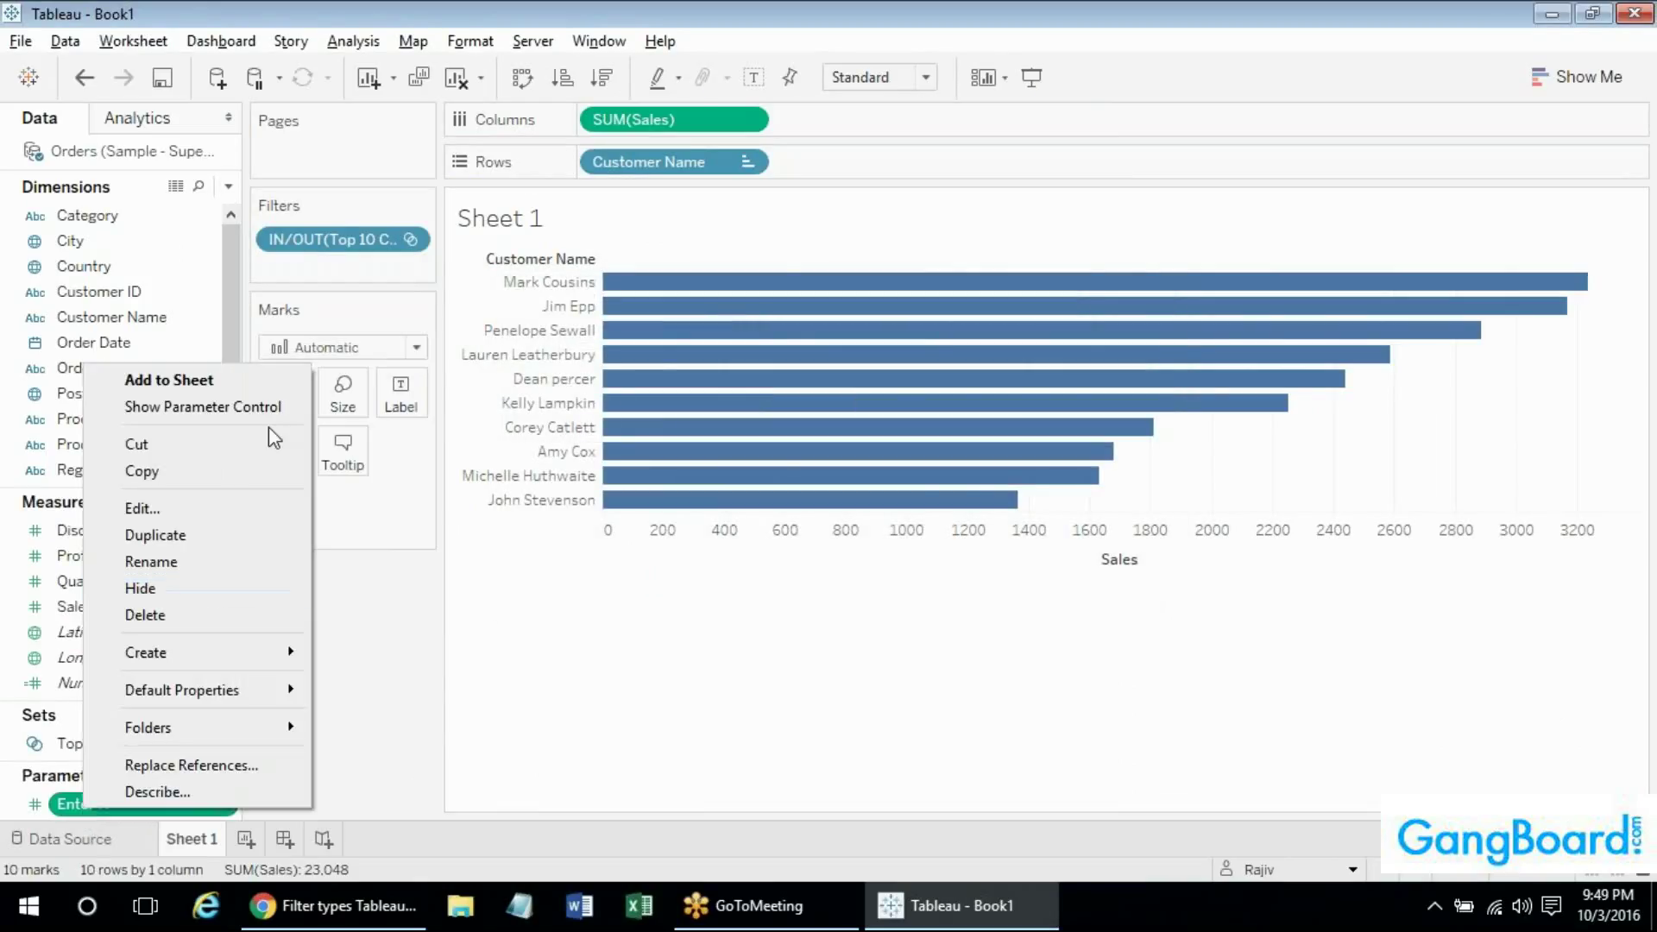
click(216, 299)
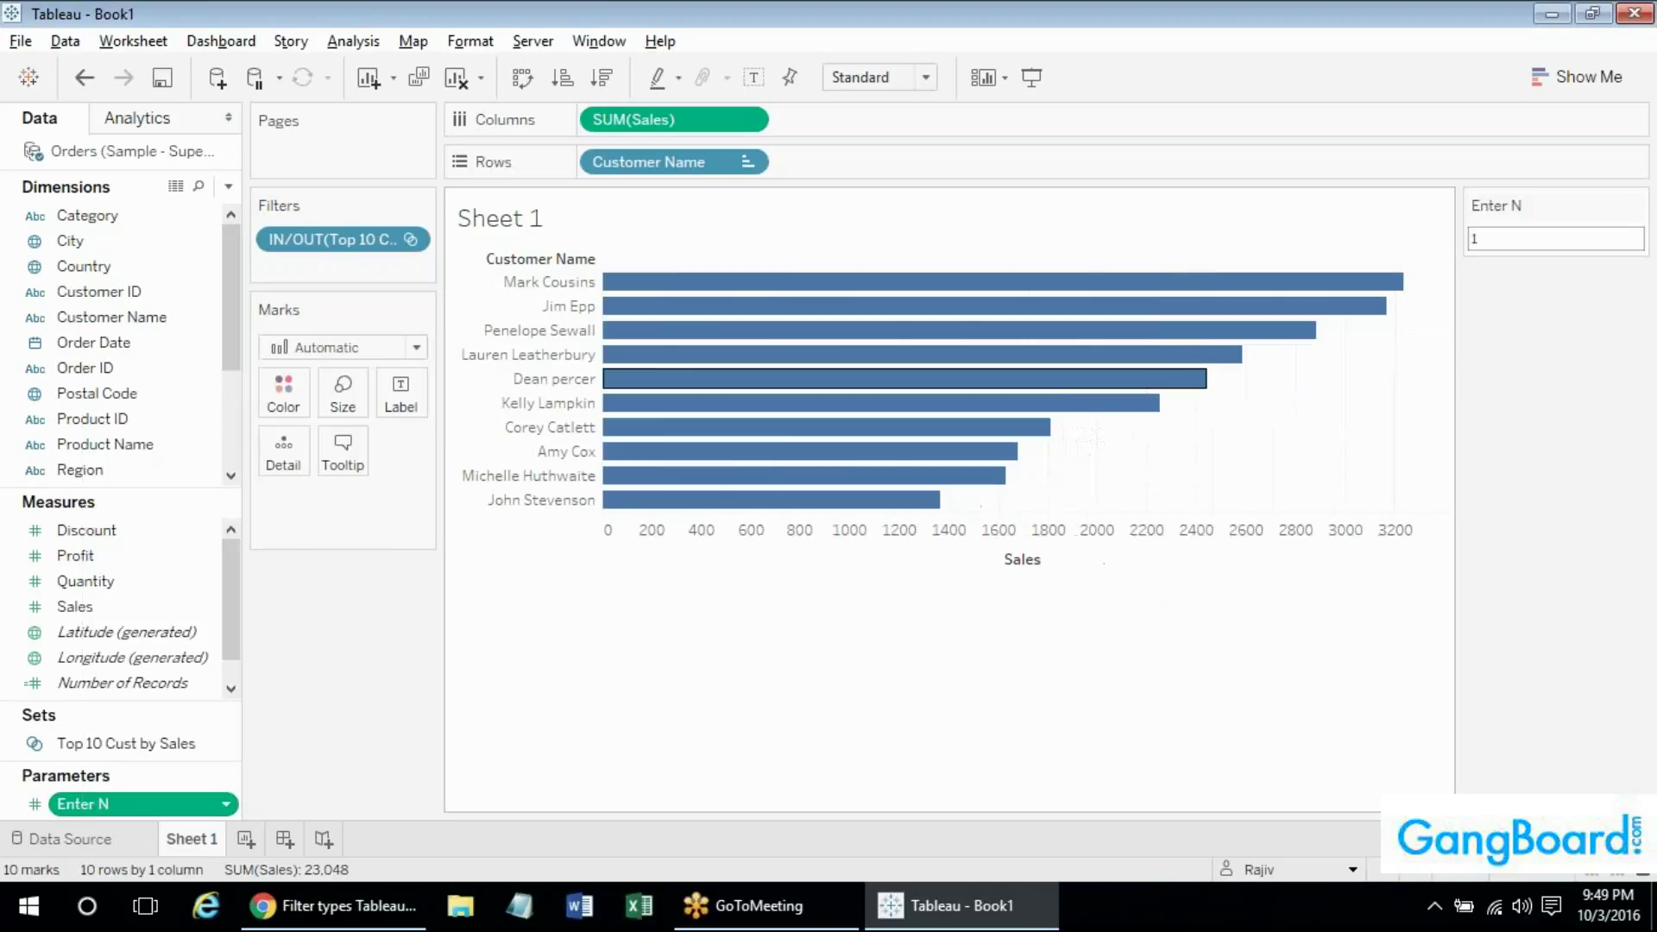
click(1541, 236)
text(0)
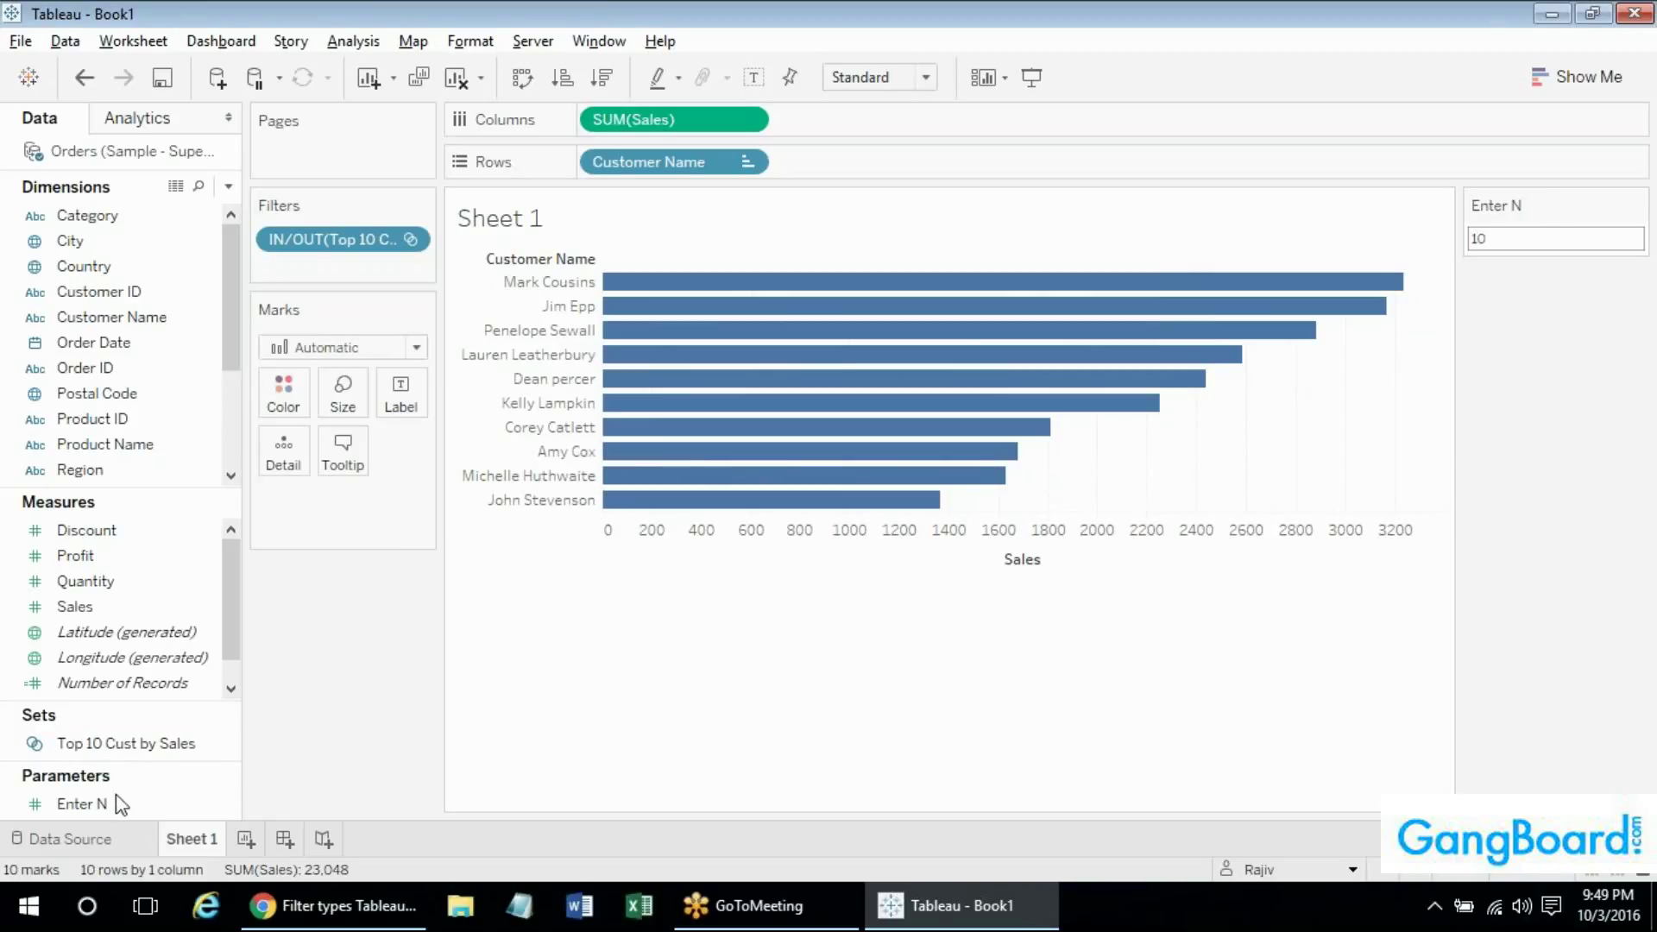
Edit the Top 10 Cust by Sales set so its Top limit by Sales uses the Enter N parameter.
right_click(115, 749)
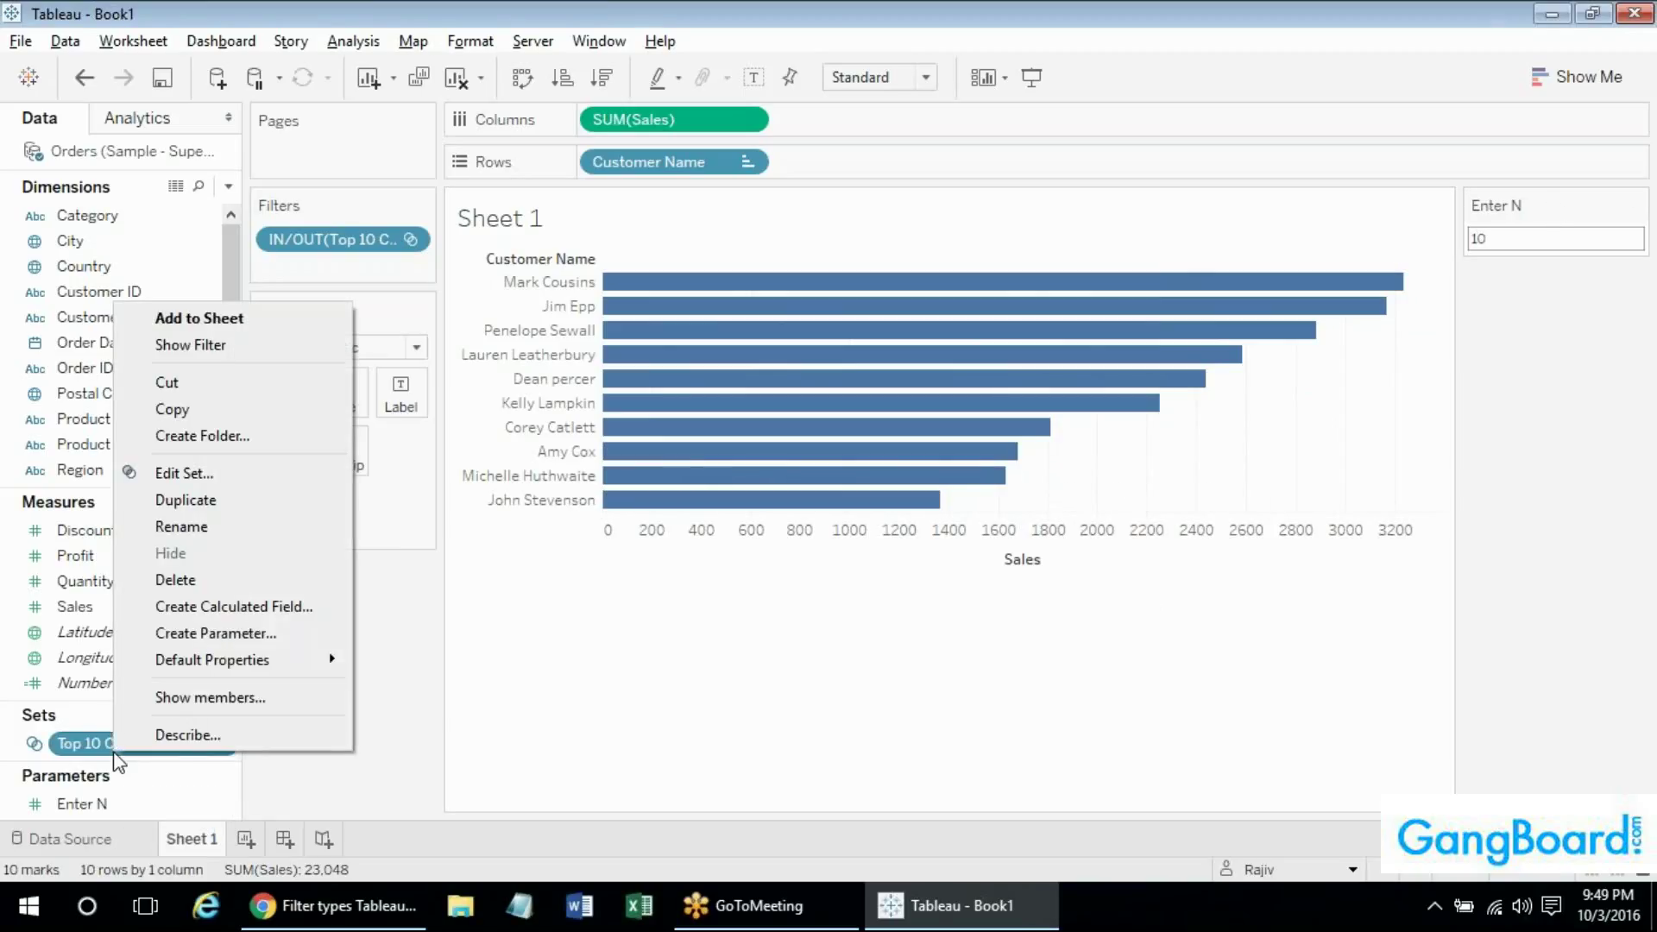
click(200, 472)
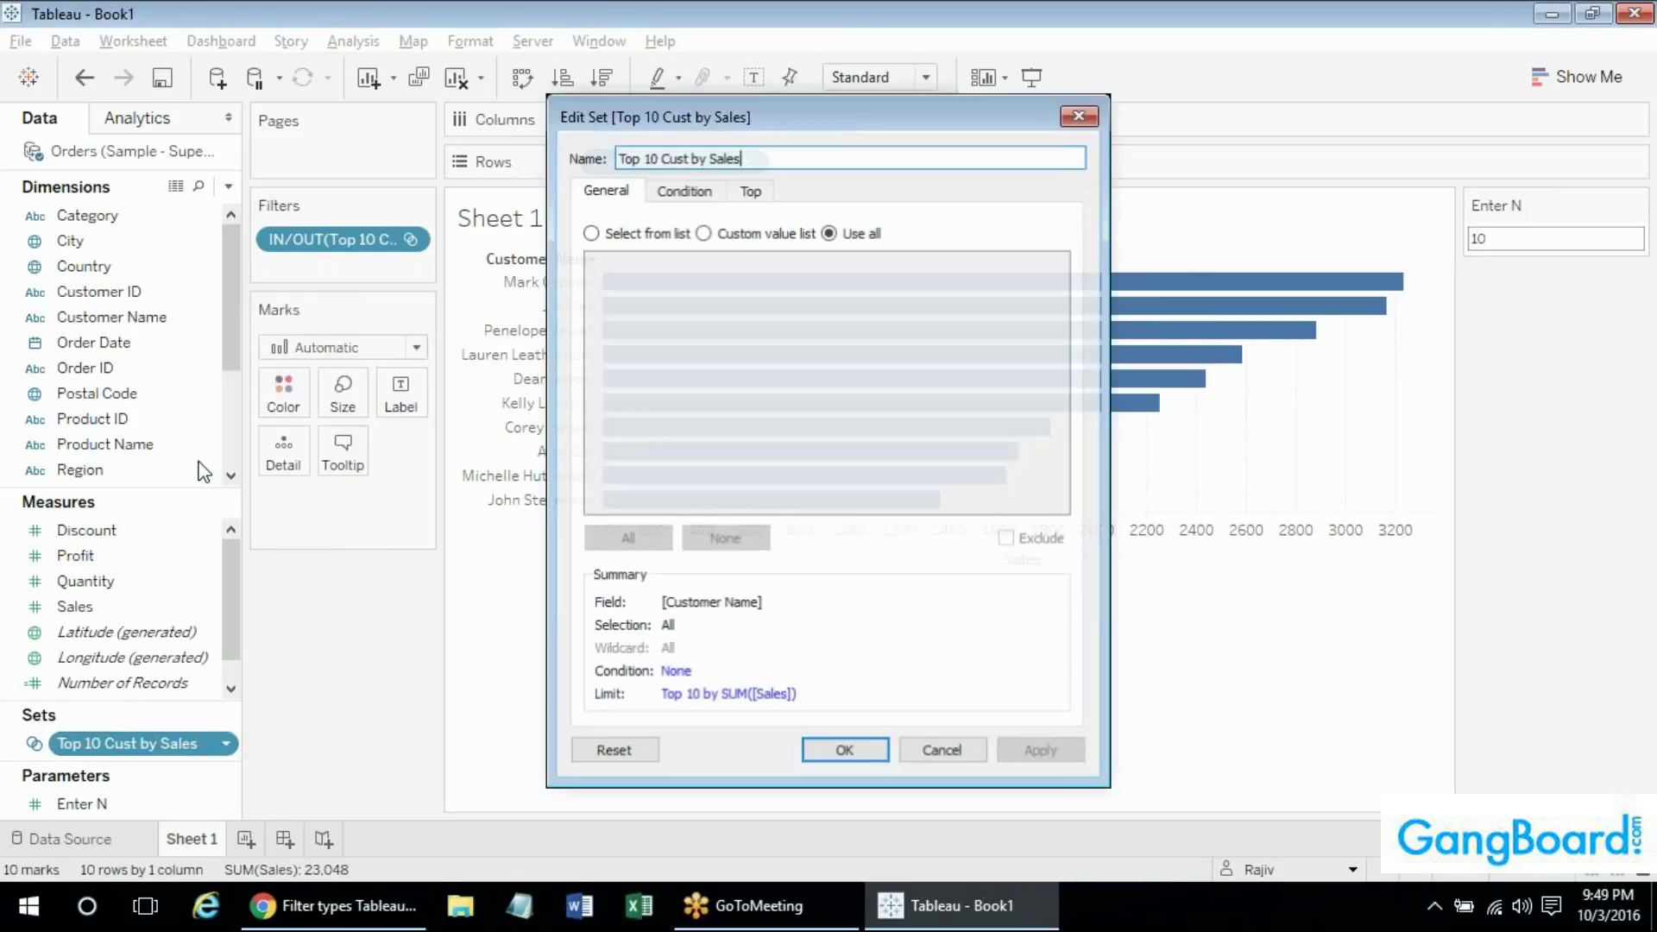
click(756, 192)
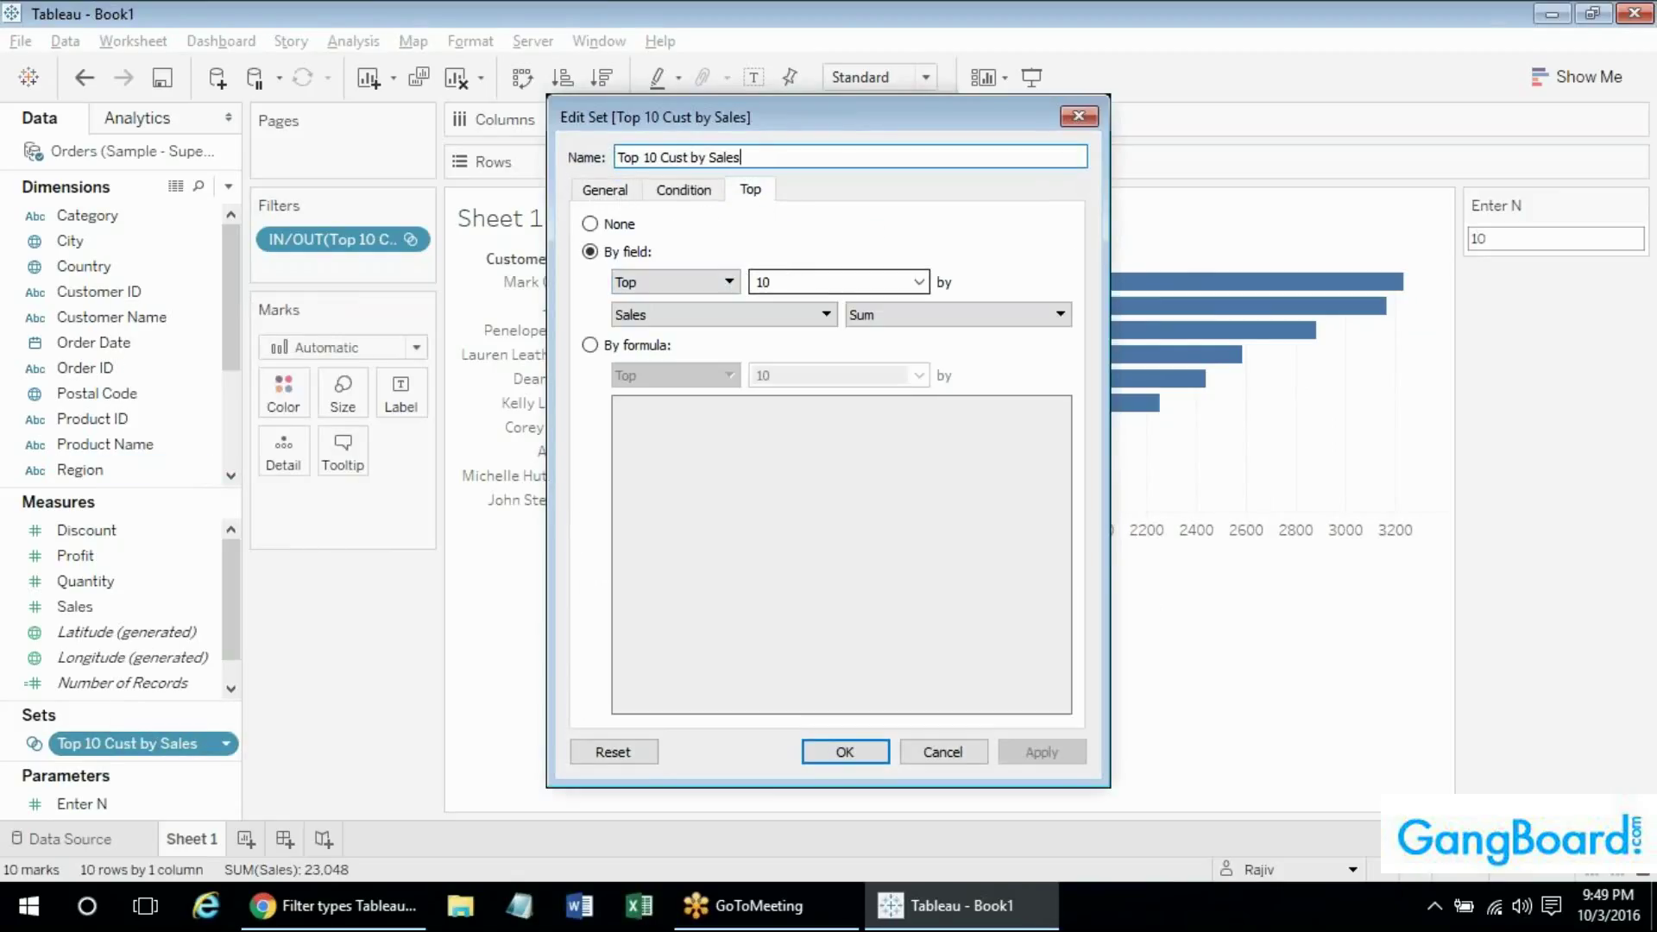
click(919, 283)
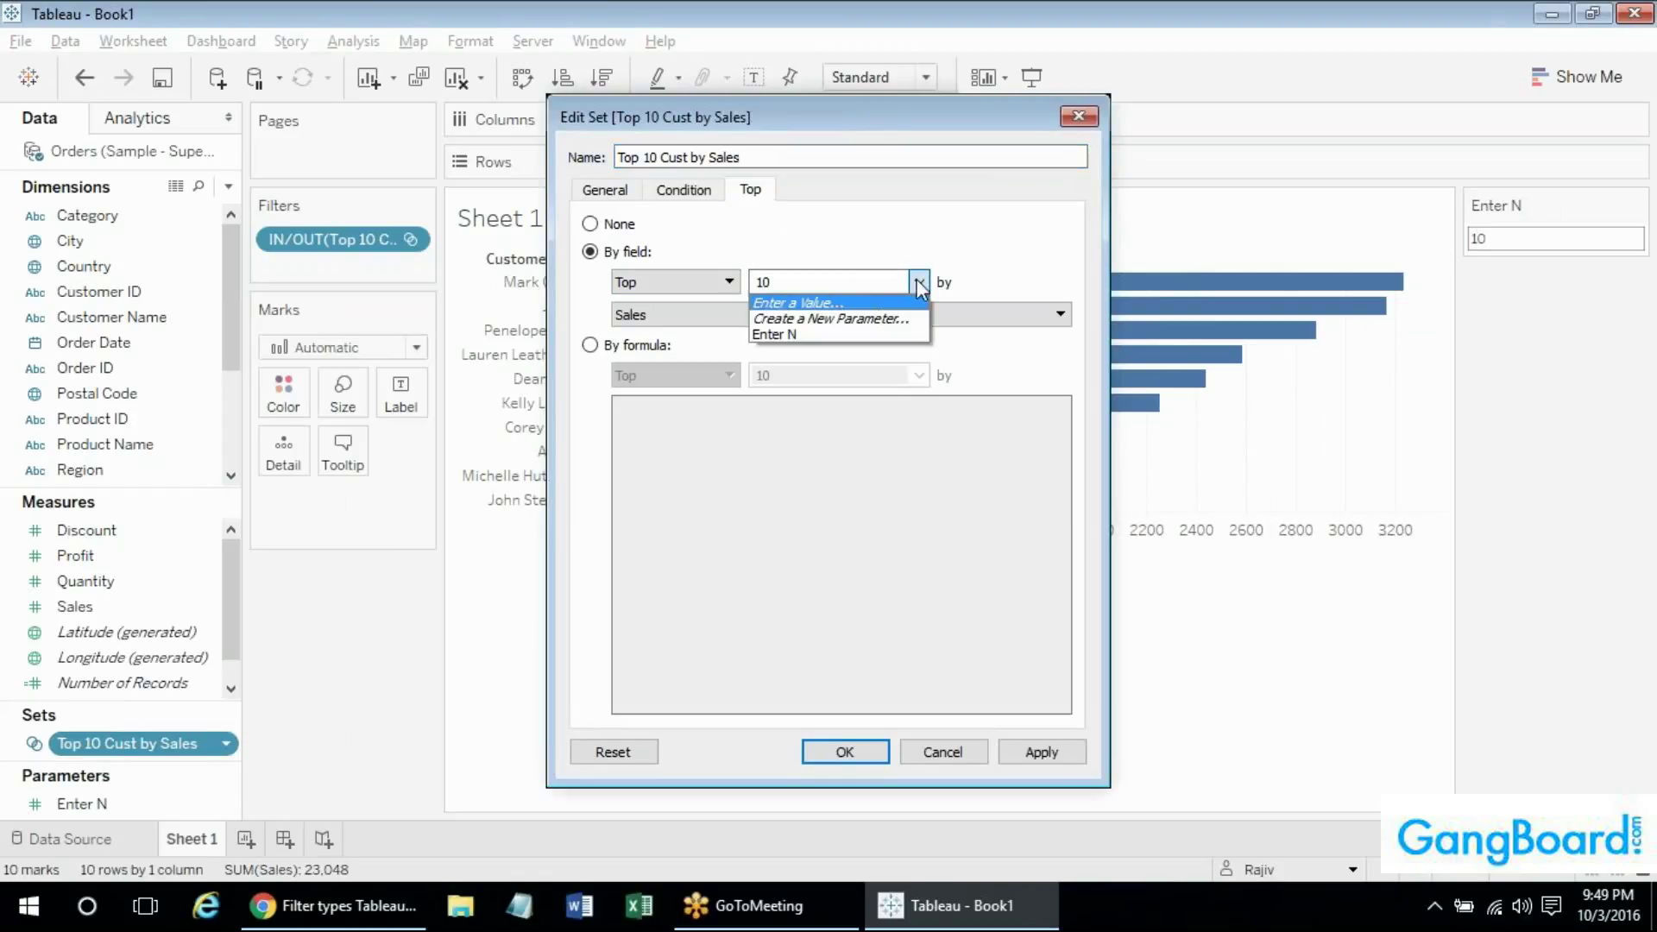
click(772, 336)
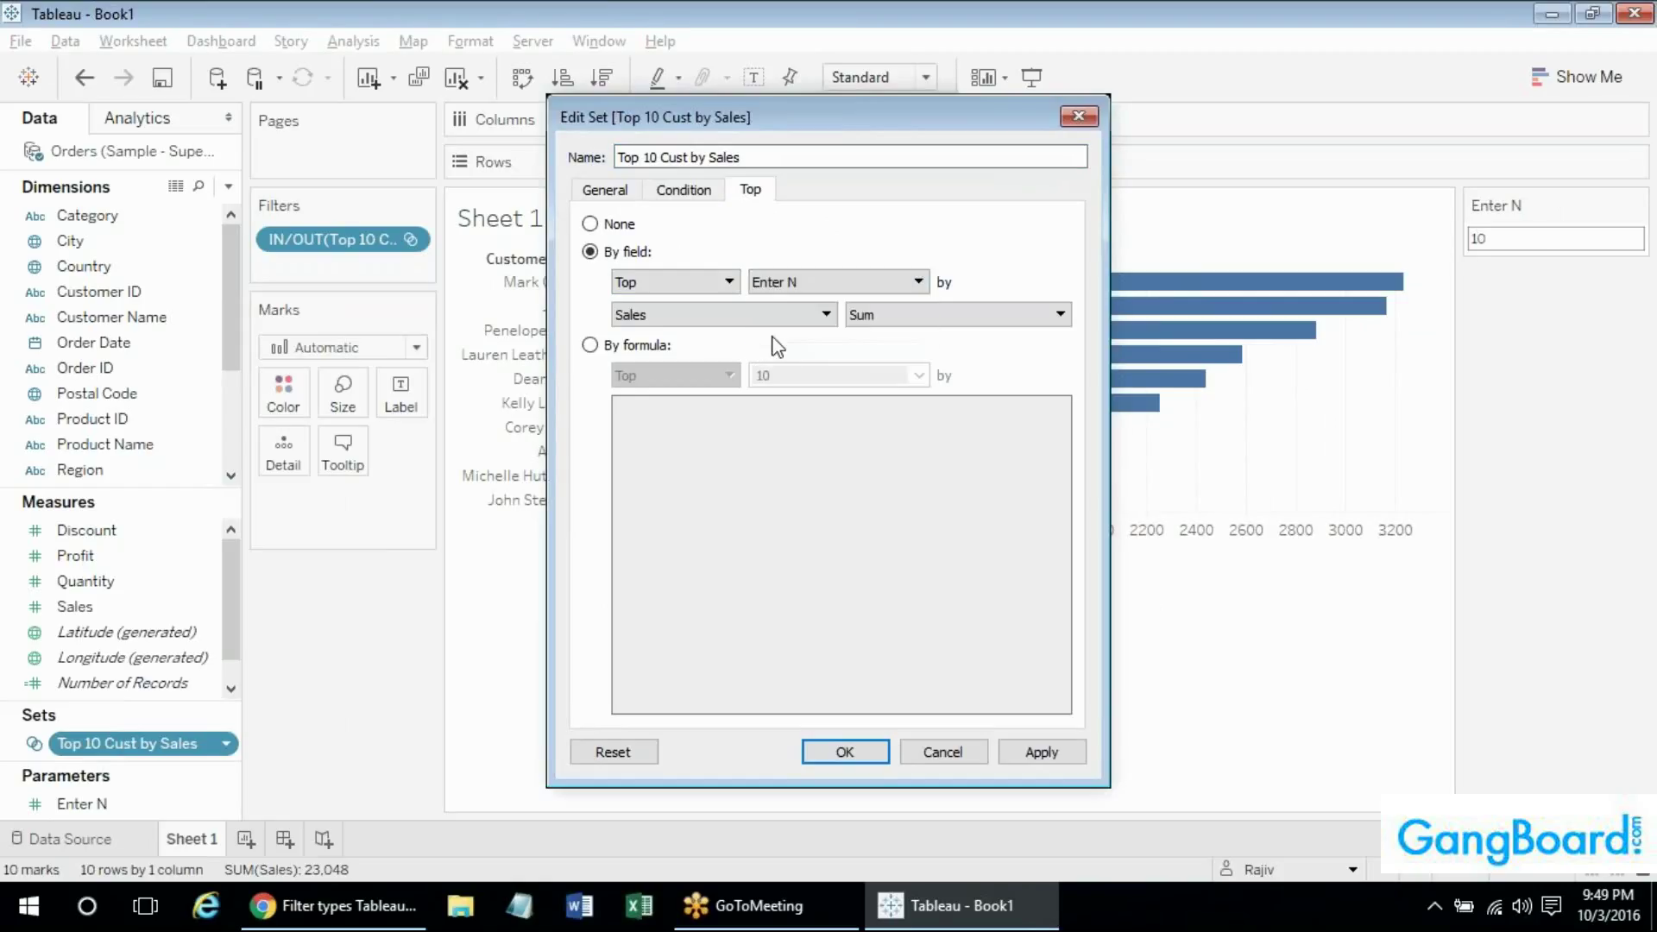
click(844, 752)
Test the parameter-driven set by changing Enter N to 5 and back to 10.
click(1533, 238)
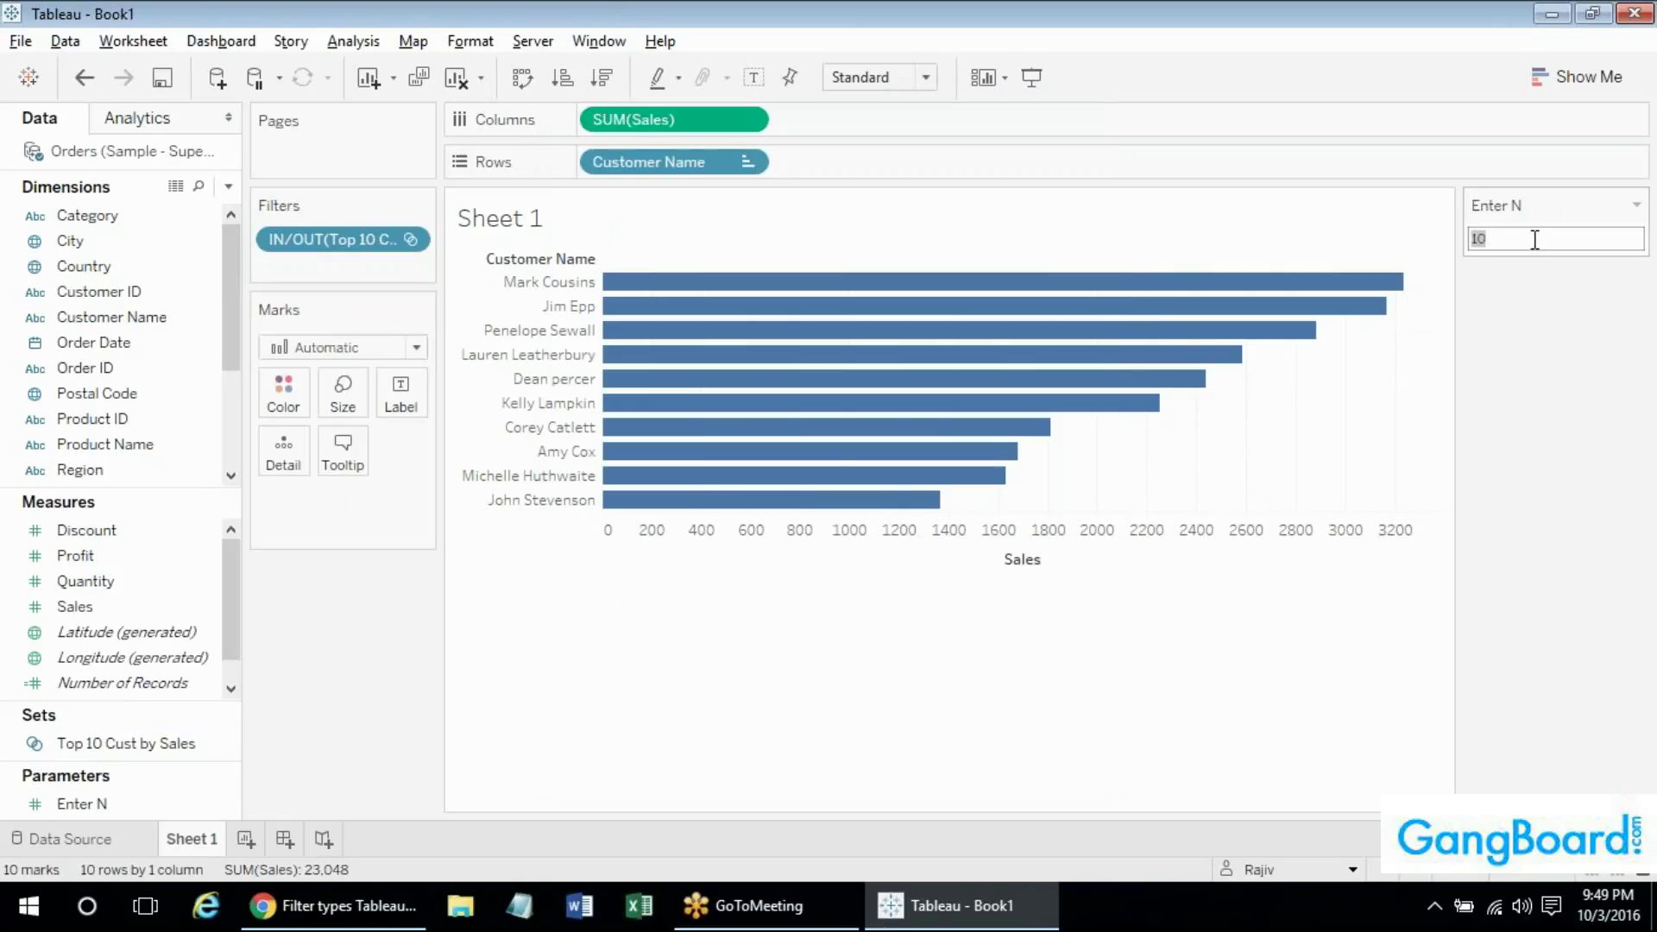
text(5)
key(Return)
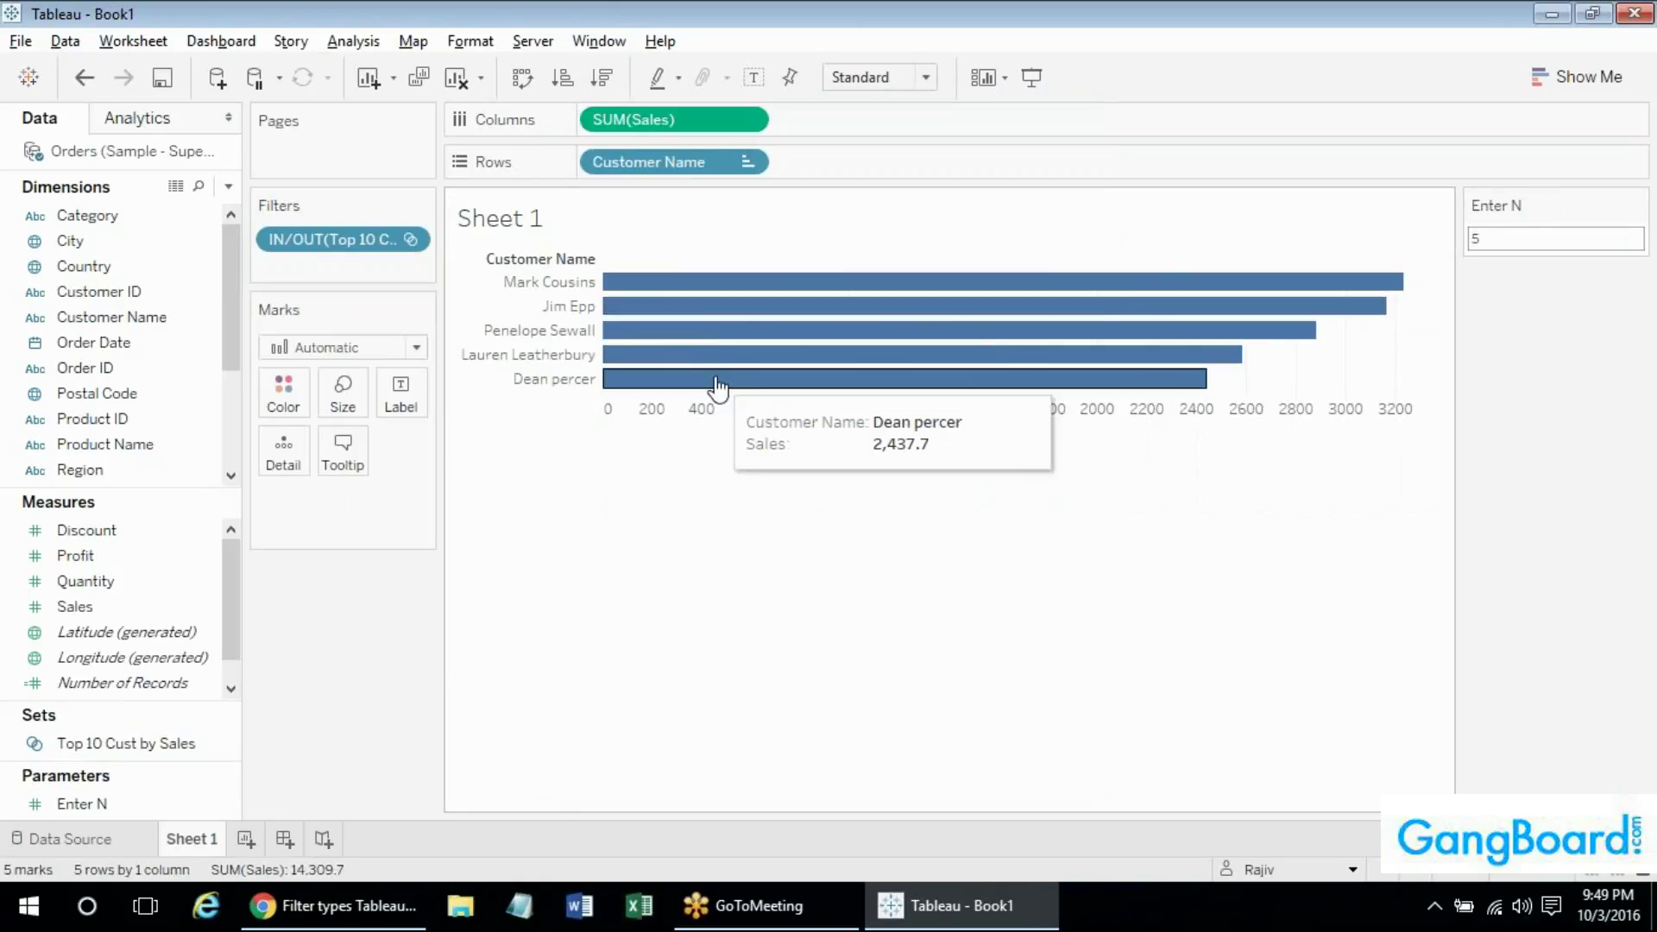
click(1545, 242)
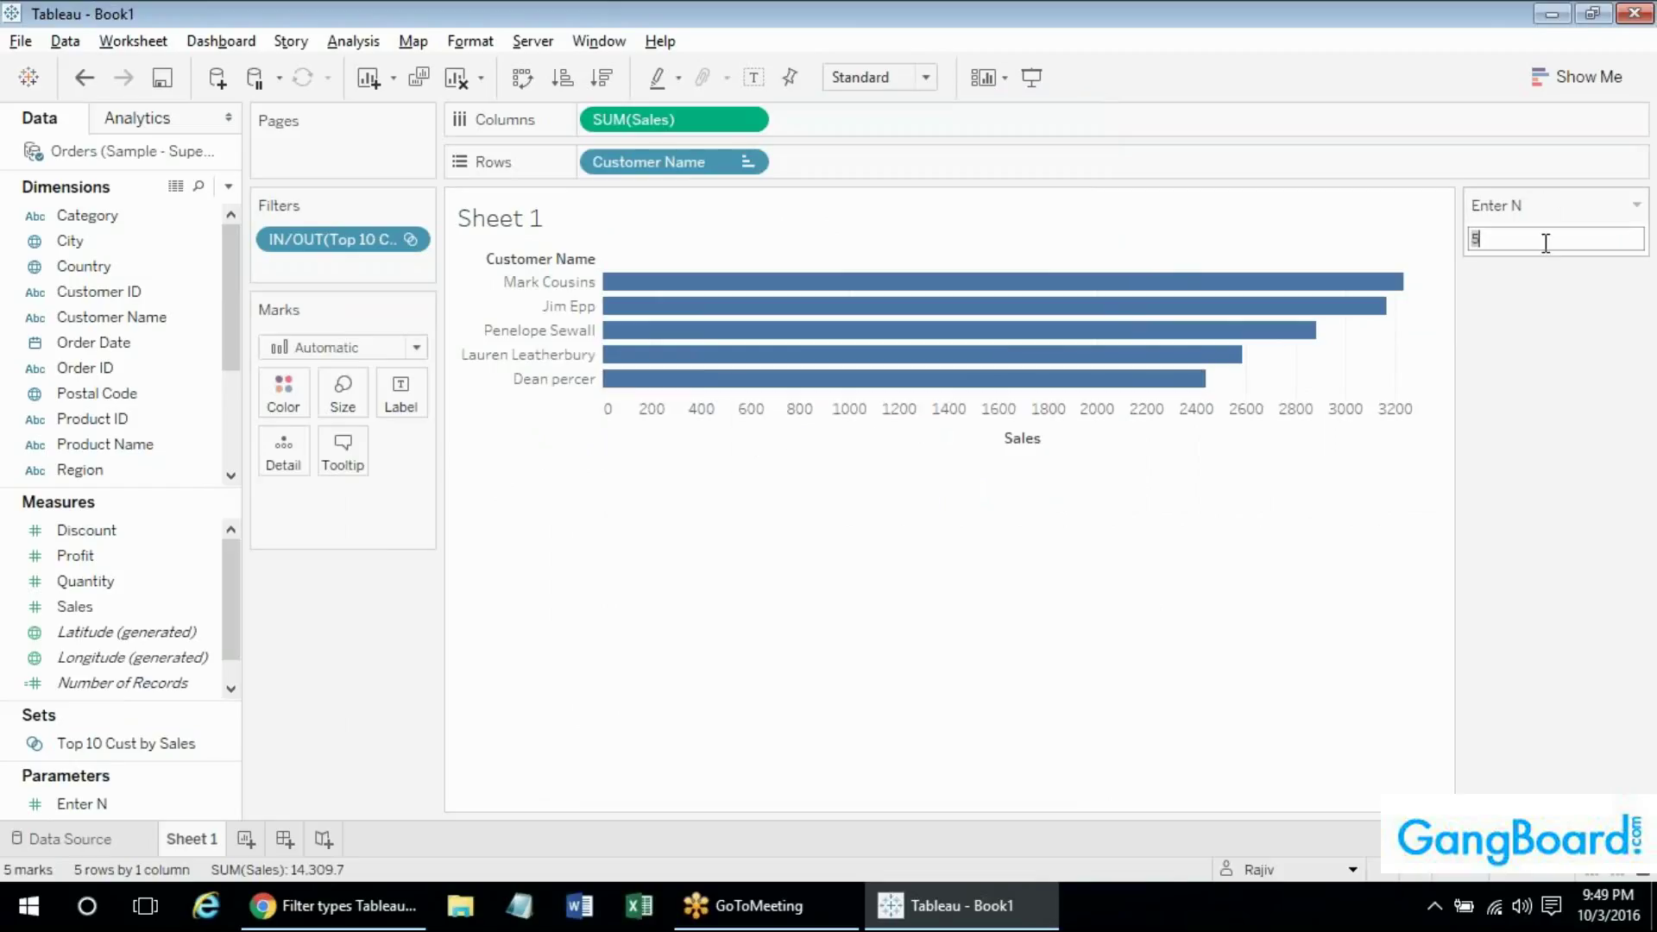
text(10)
key(Return)
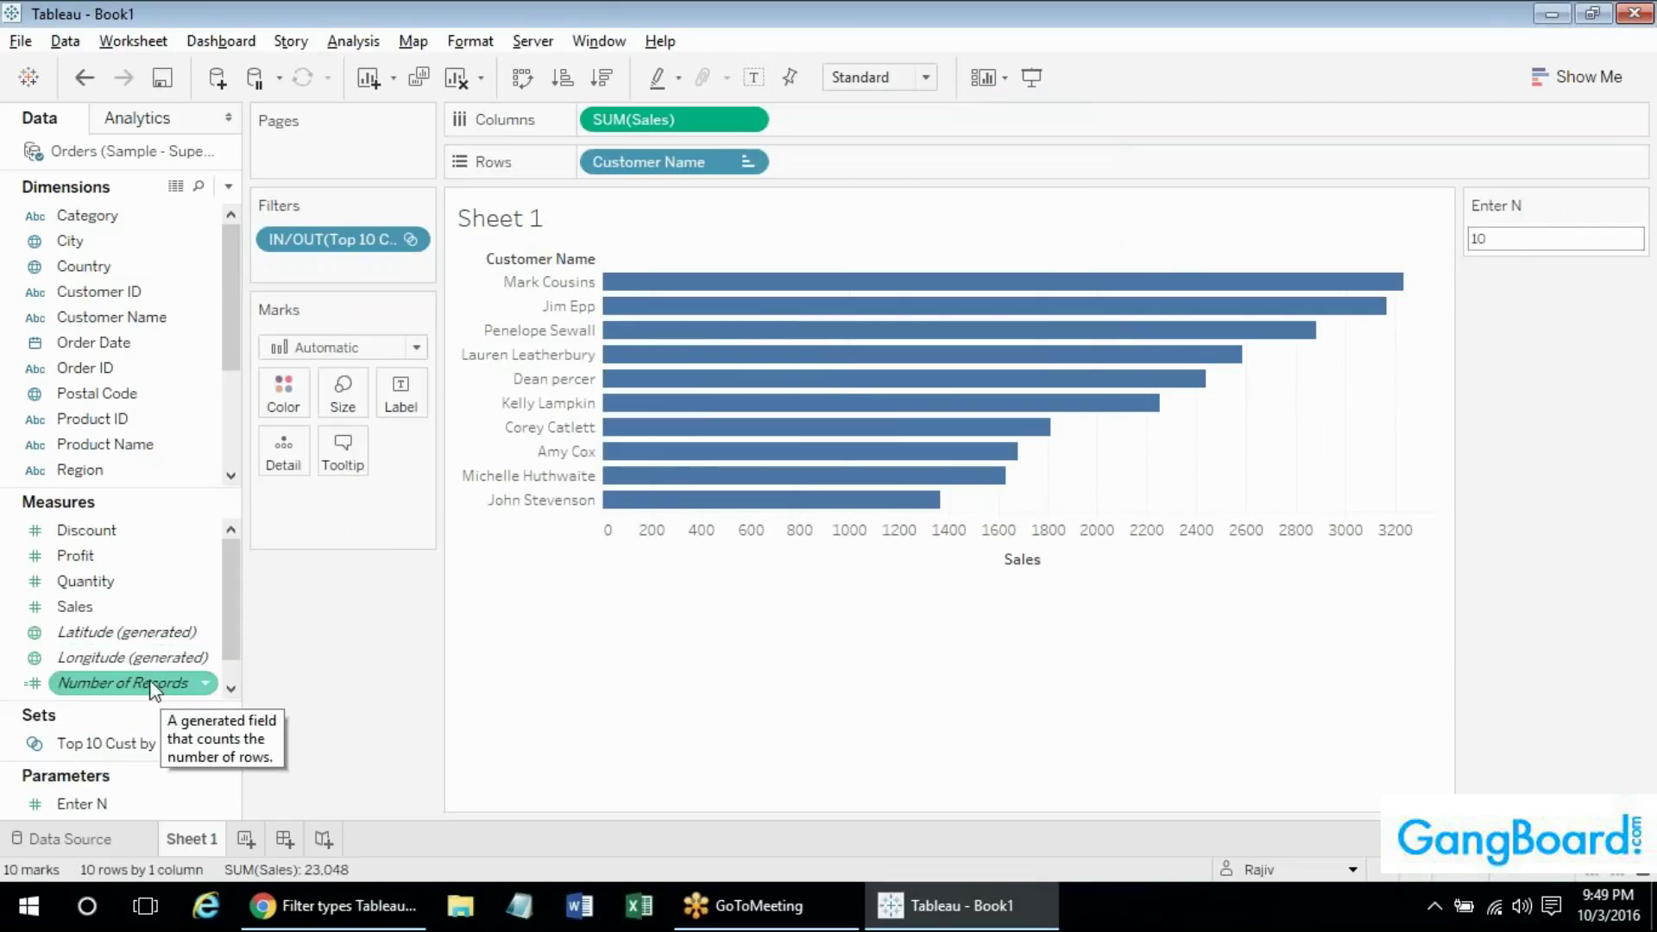
Edit the Top 10 Cust by Sales set to take the Bottom Enter N customers by Sales.
right_click(157, 746)
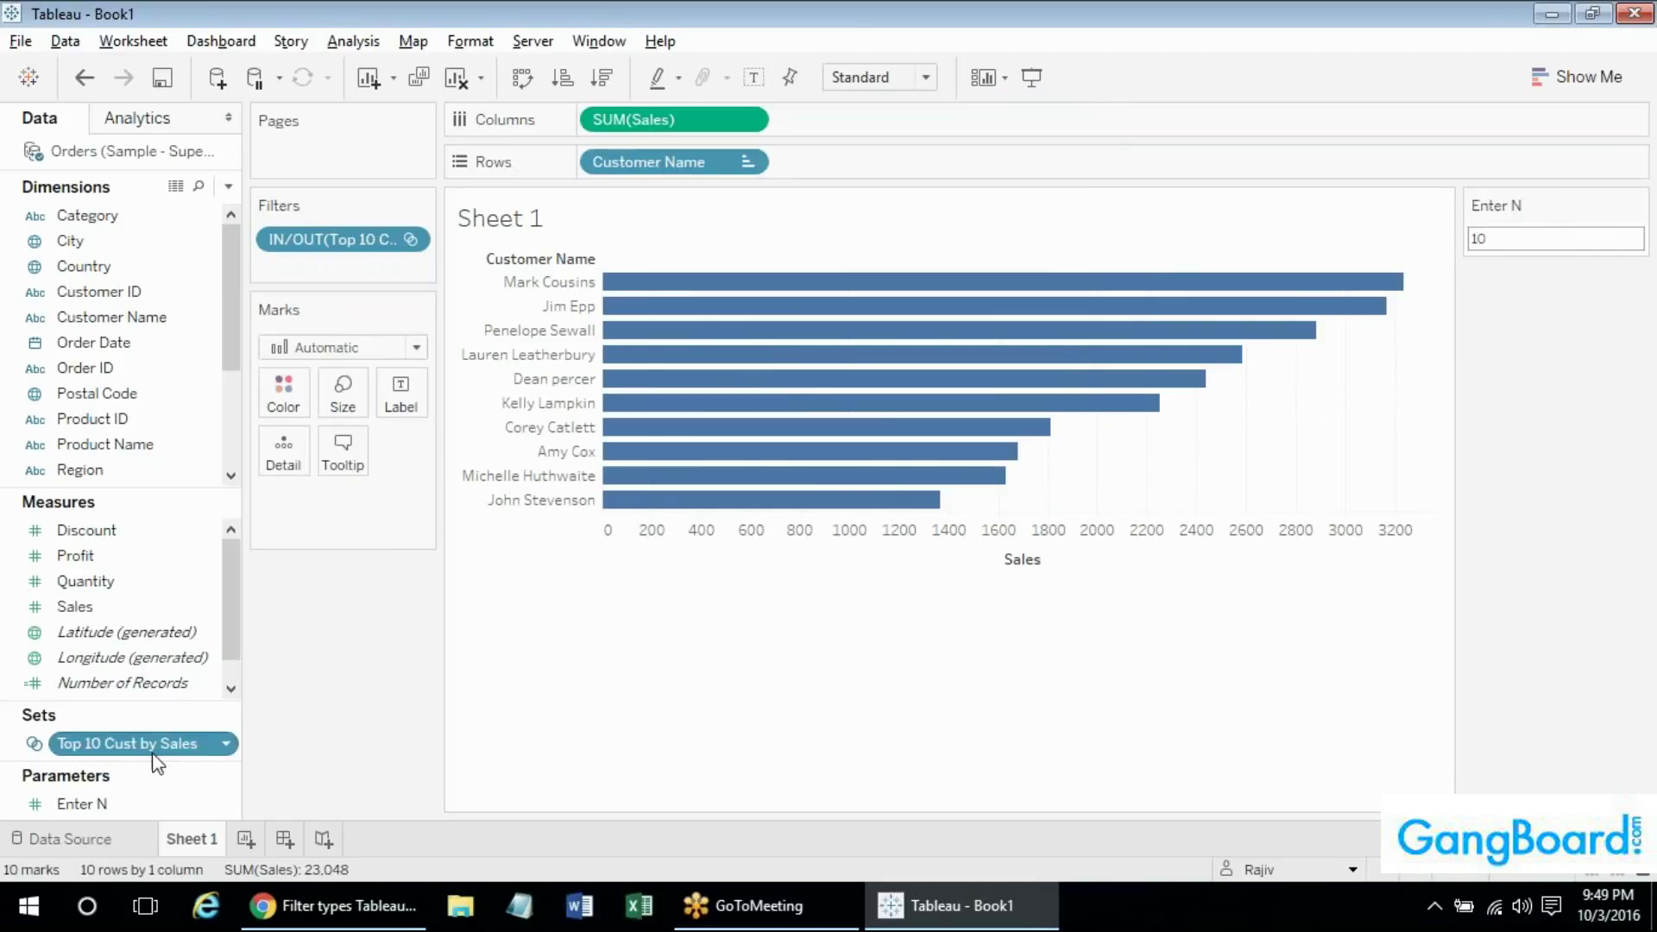
click(223, 475)
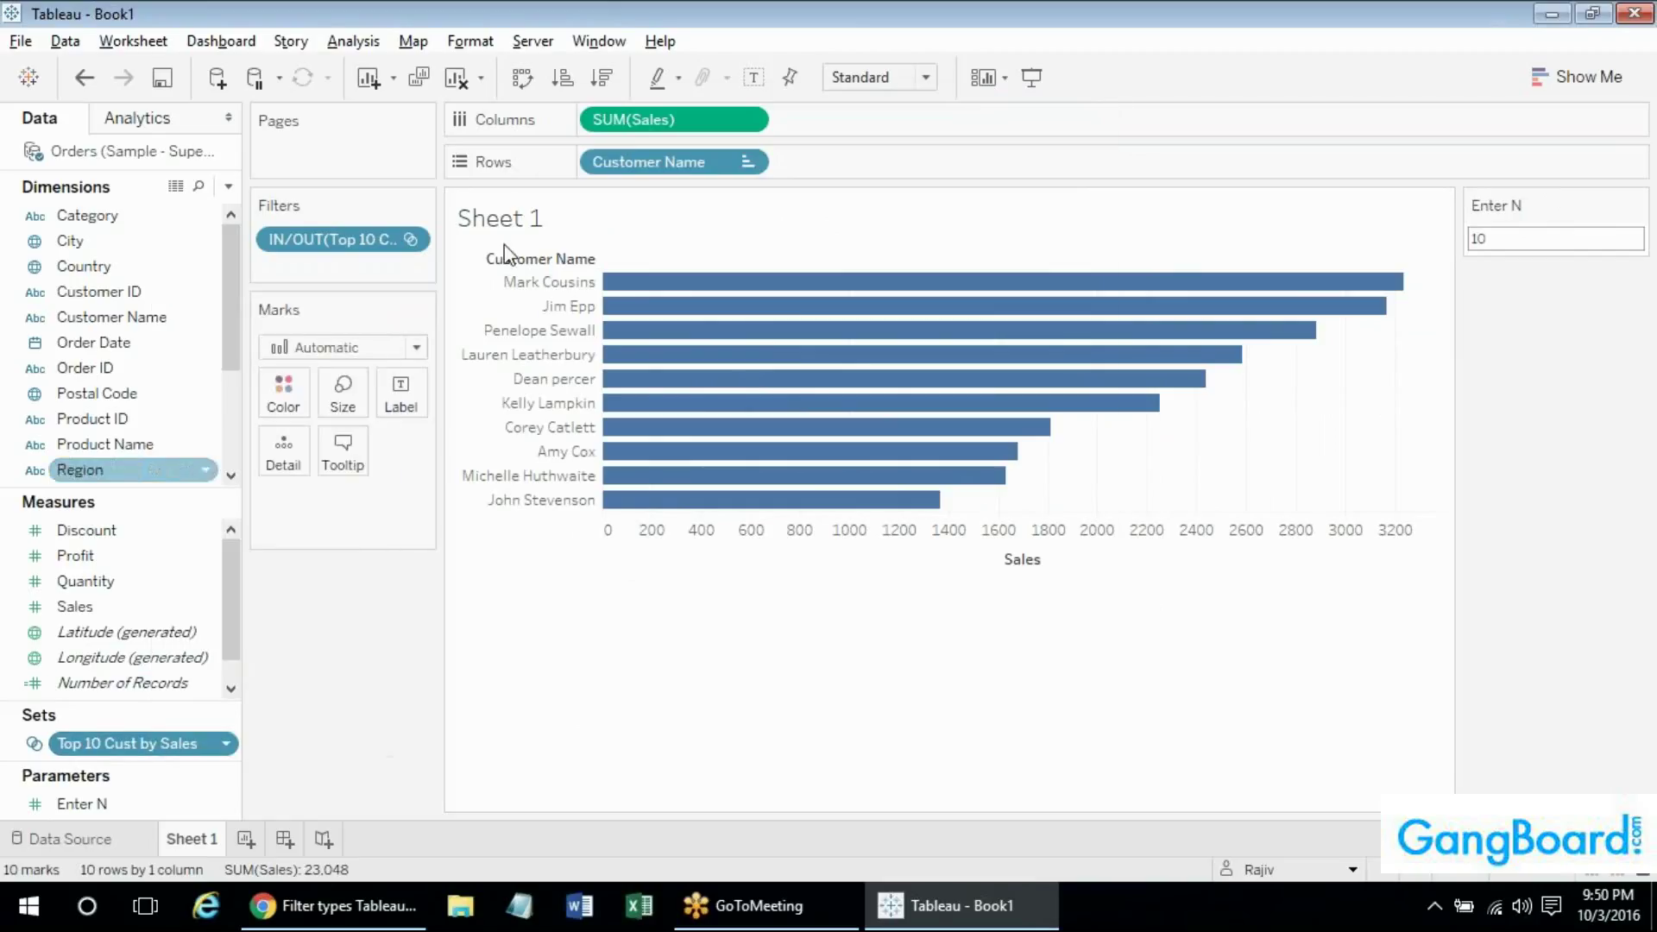
click(749, 190)
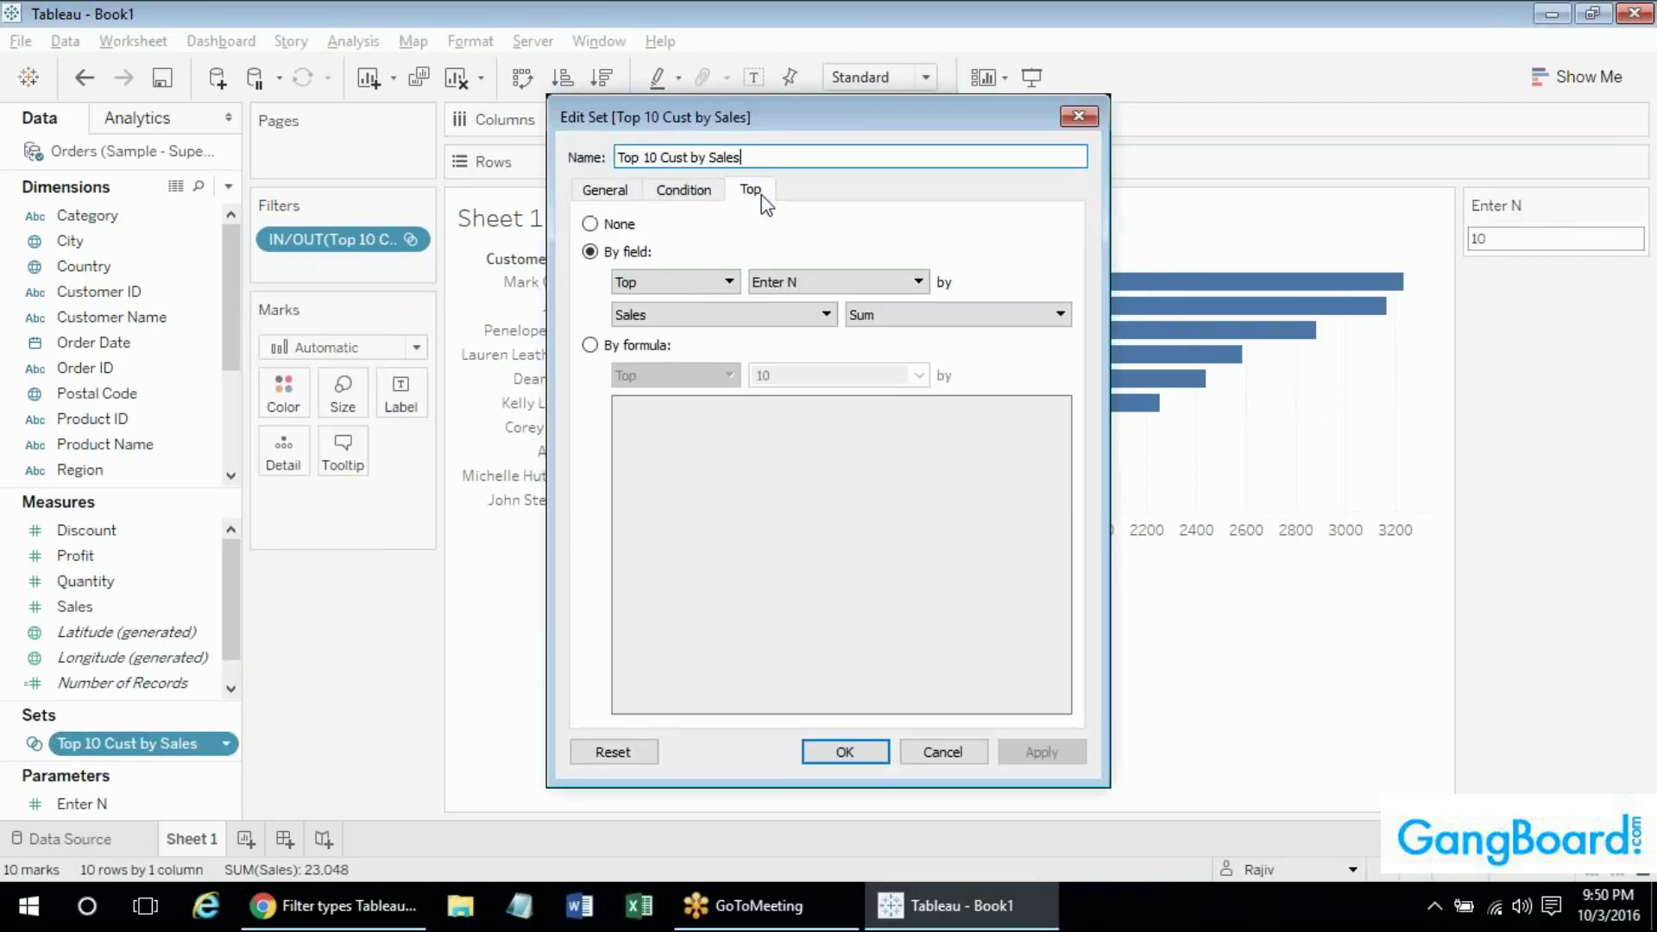
click(696, 296)
click(673, 321)
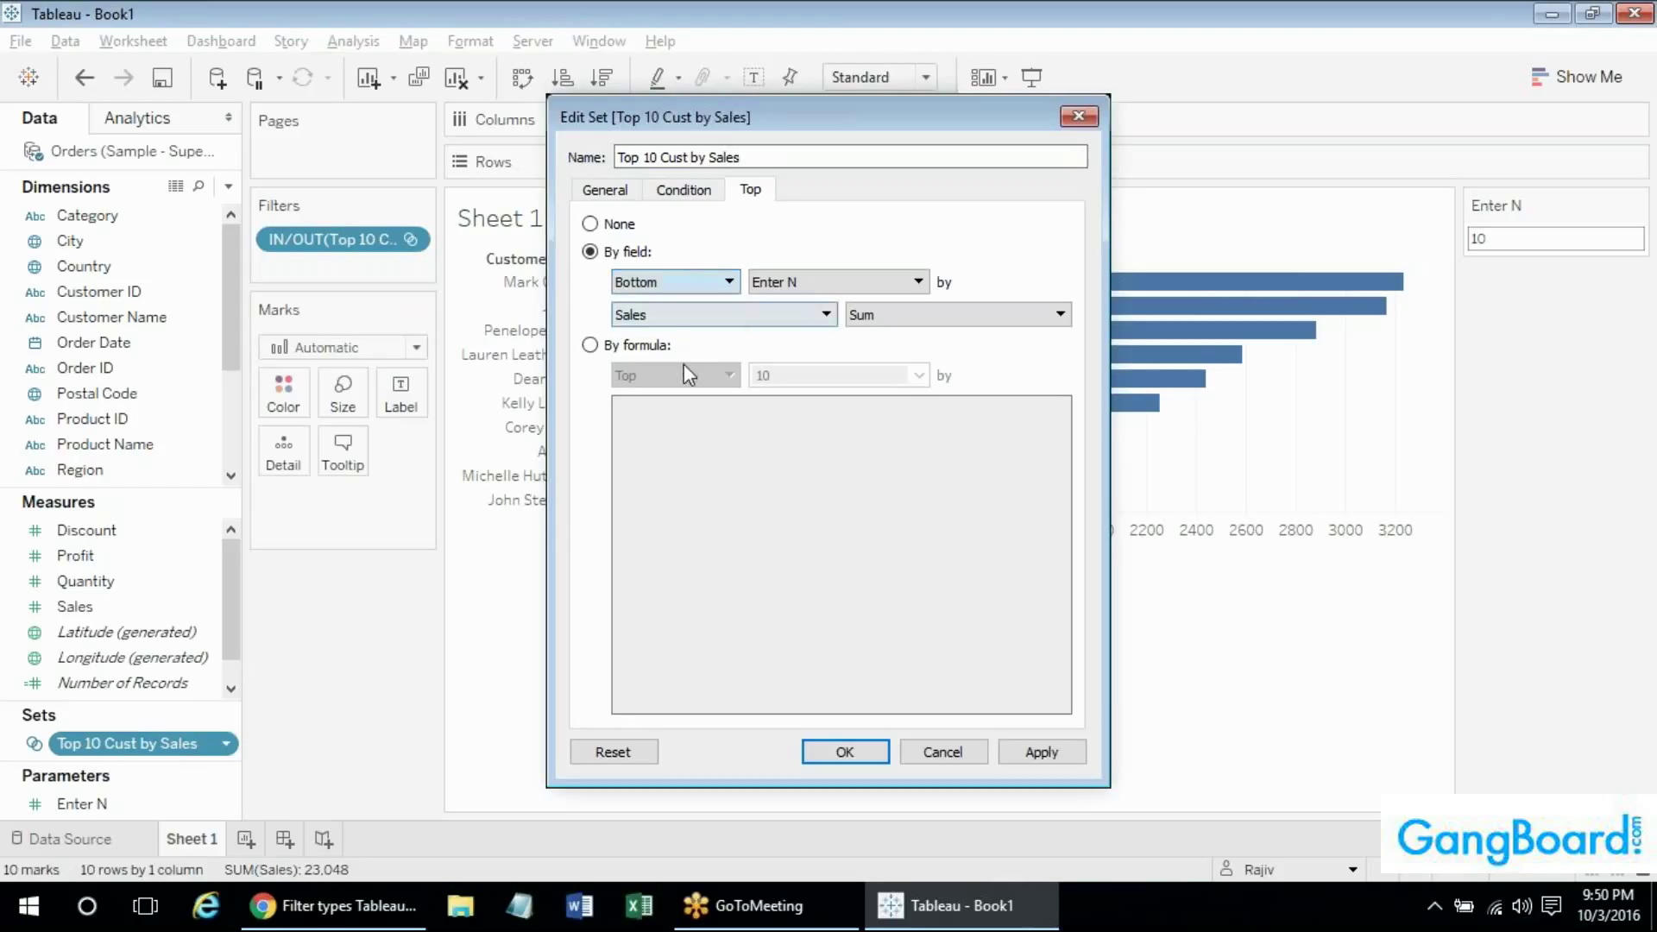
click(836, 755)
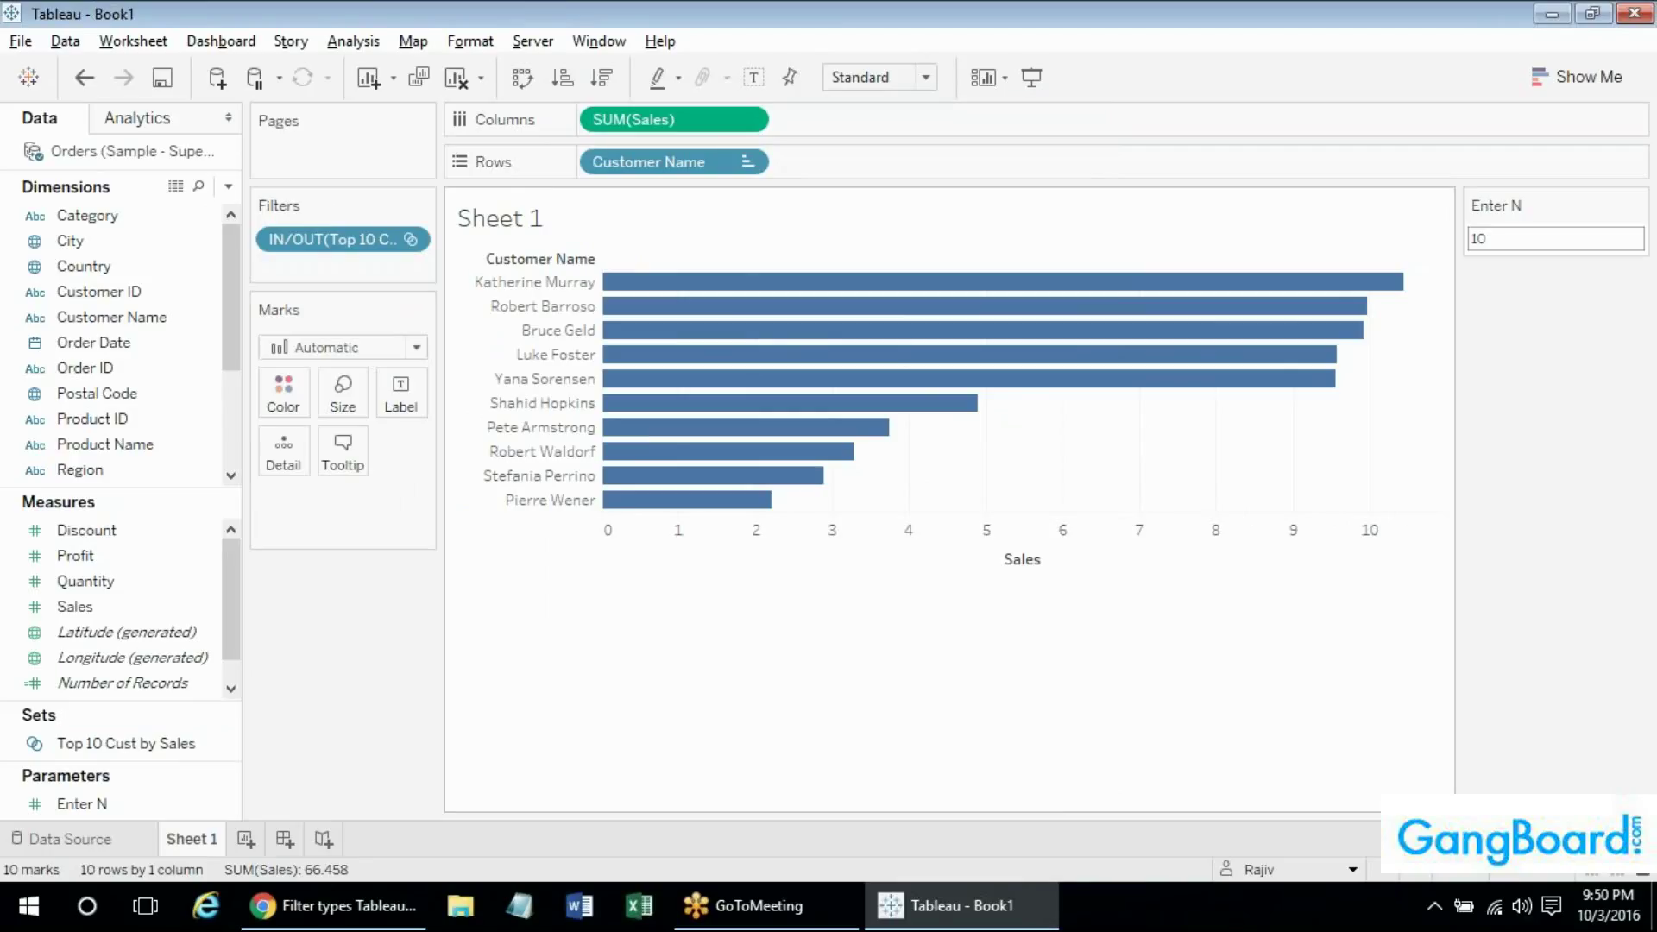
Move the Top 10 Cust by Sales set from Filters to Color so the bars are colored by In/Out membership.
drag(129, 683, 280, 386)
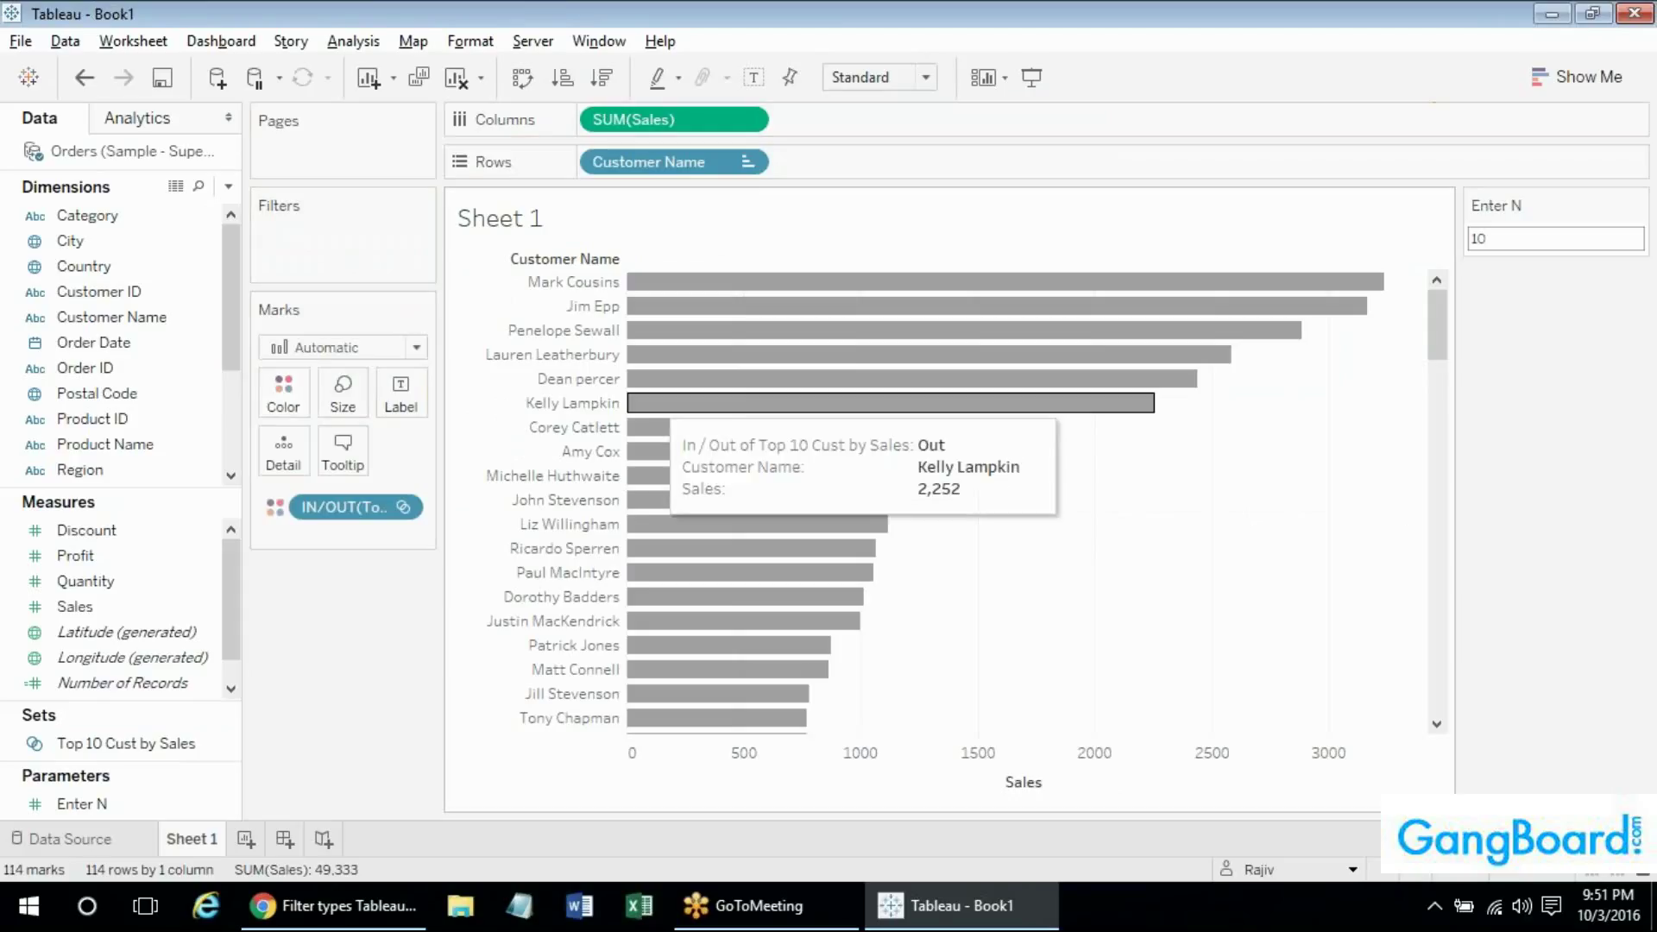
scroll(1423, 610, down, 15)
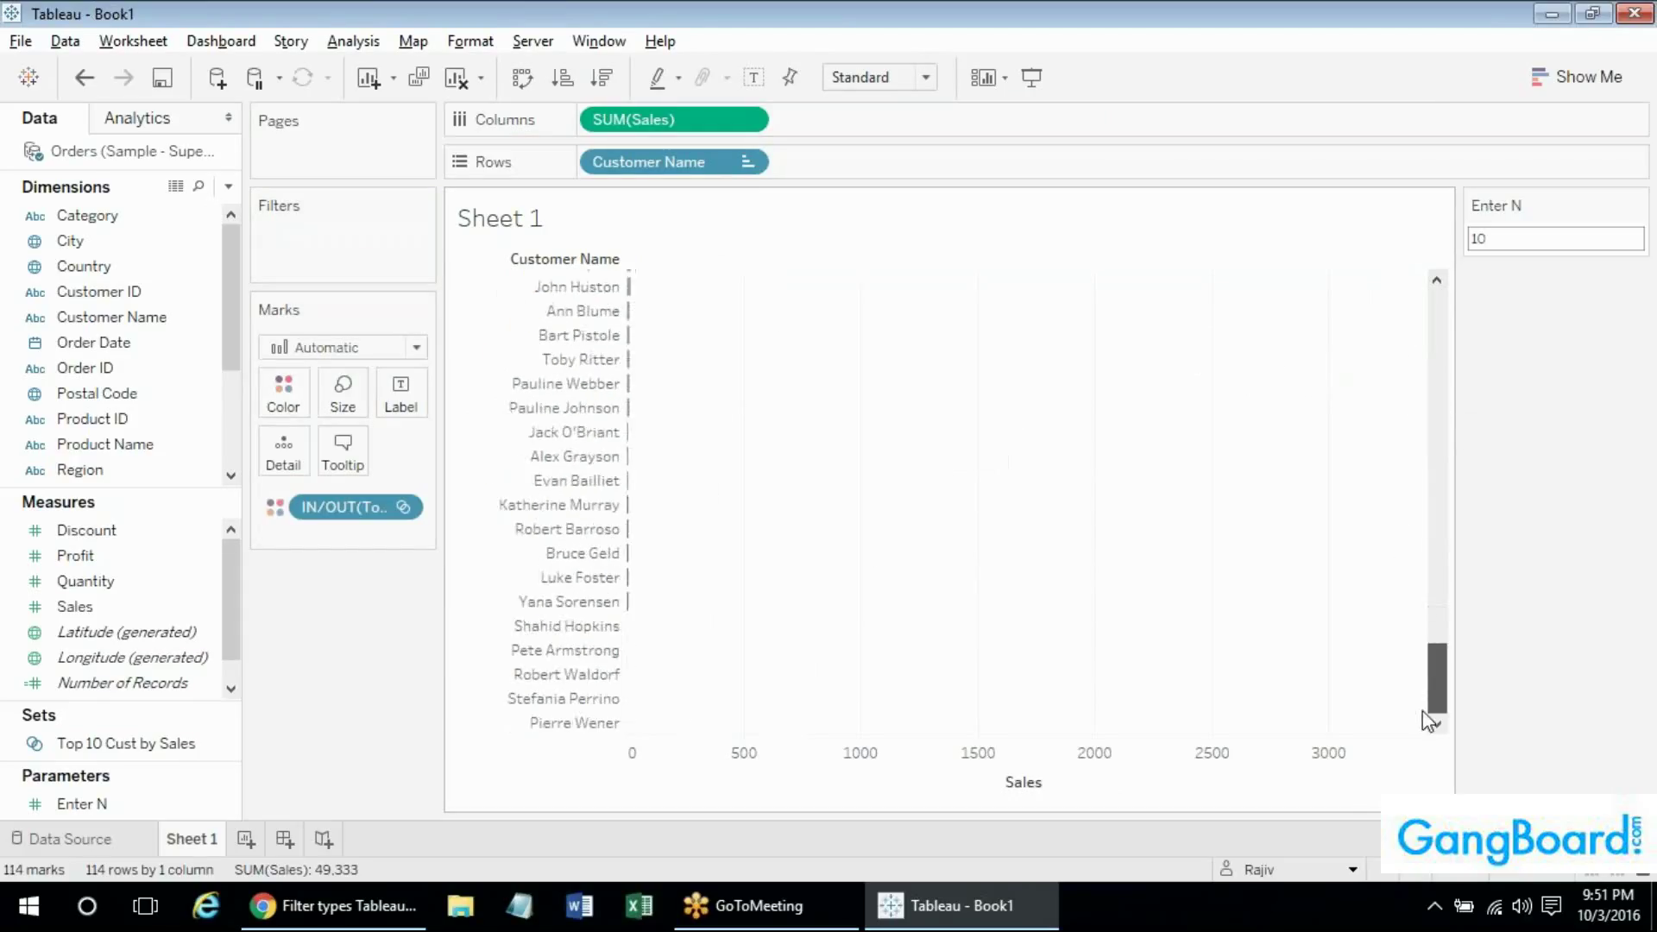
scroll(1376, 362, up, 10)
scroll(1376, 363, up, 5)
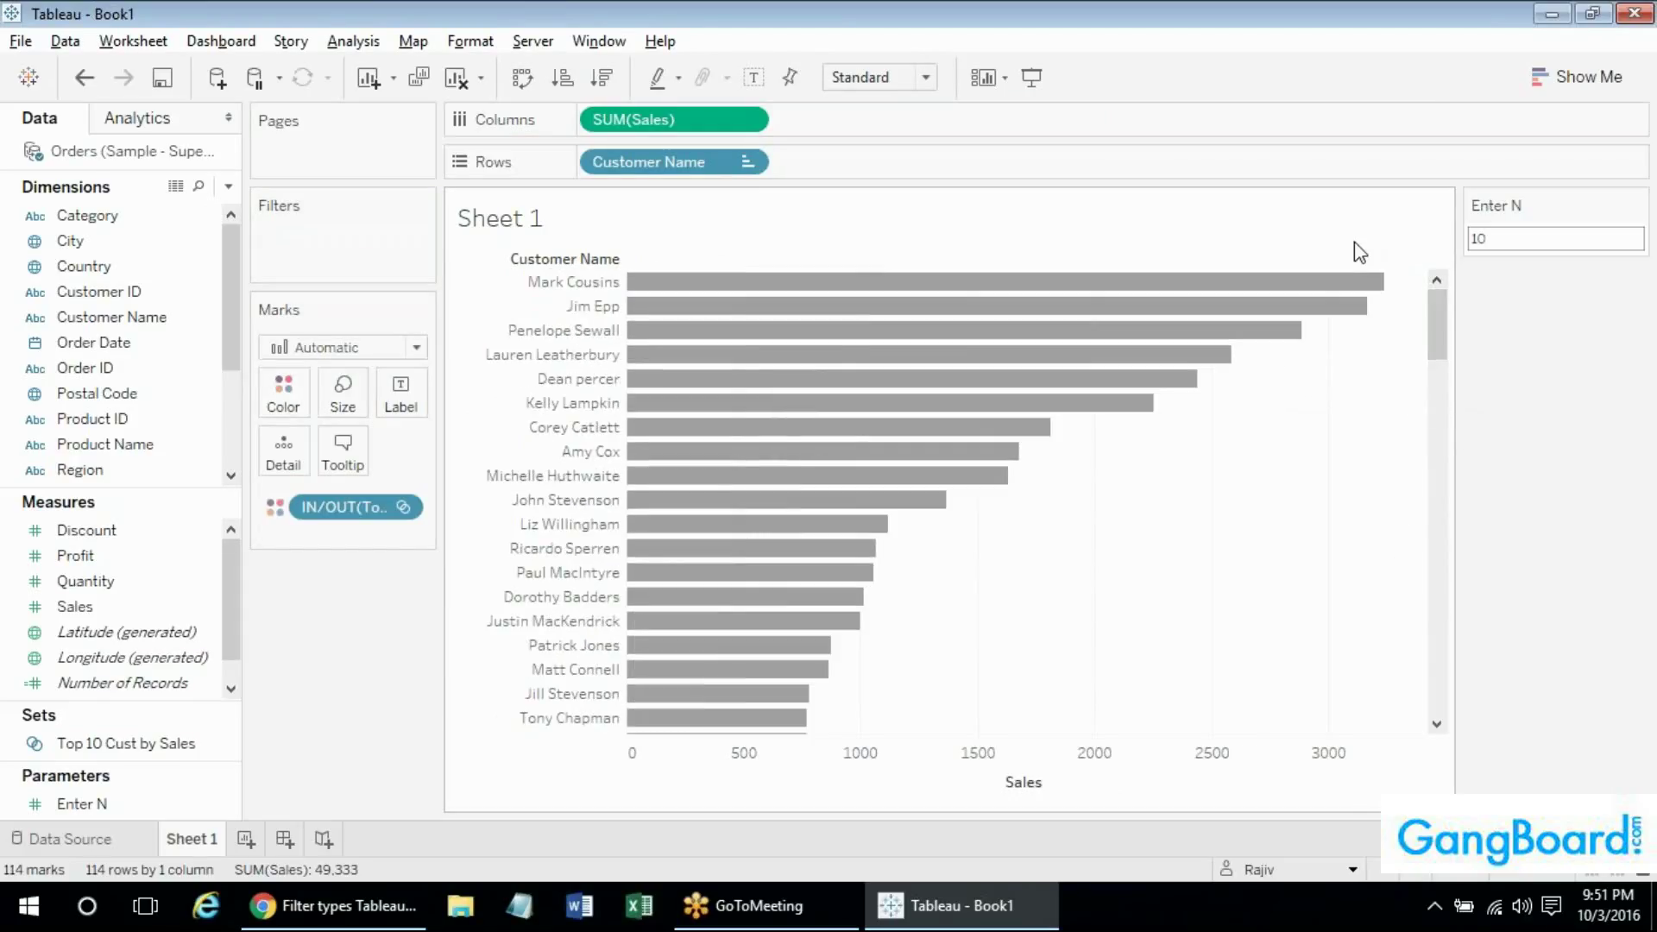
drag(304, 507, 283, 397)
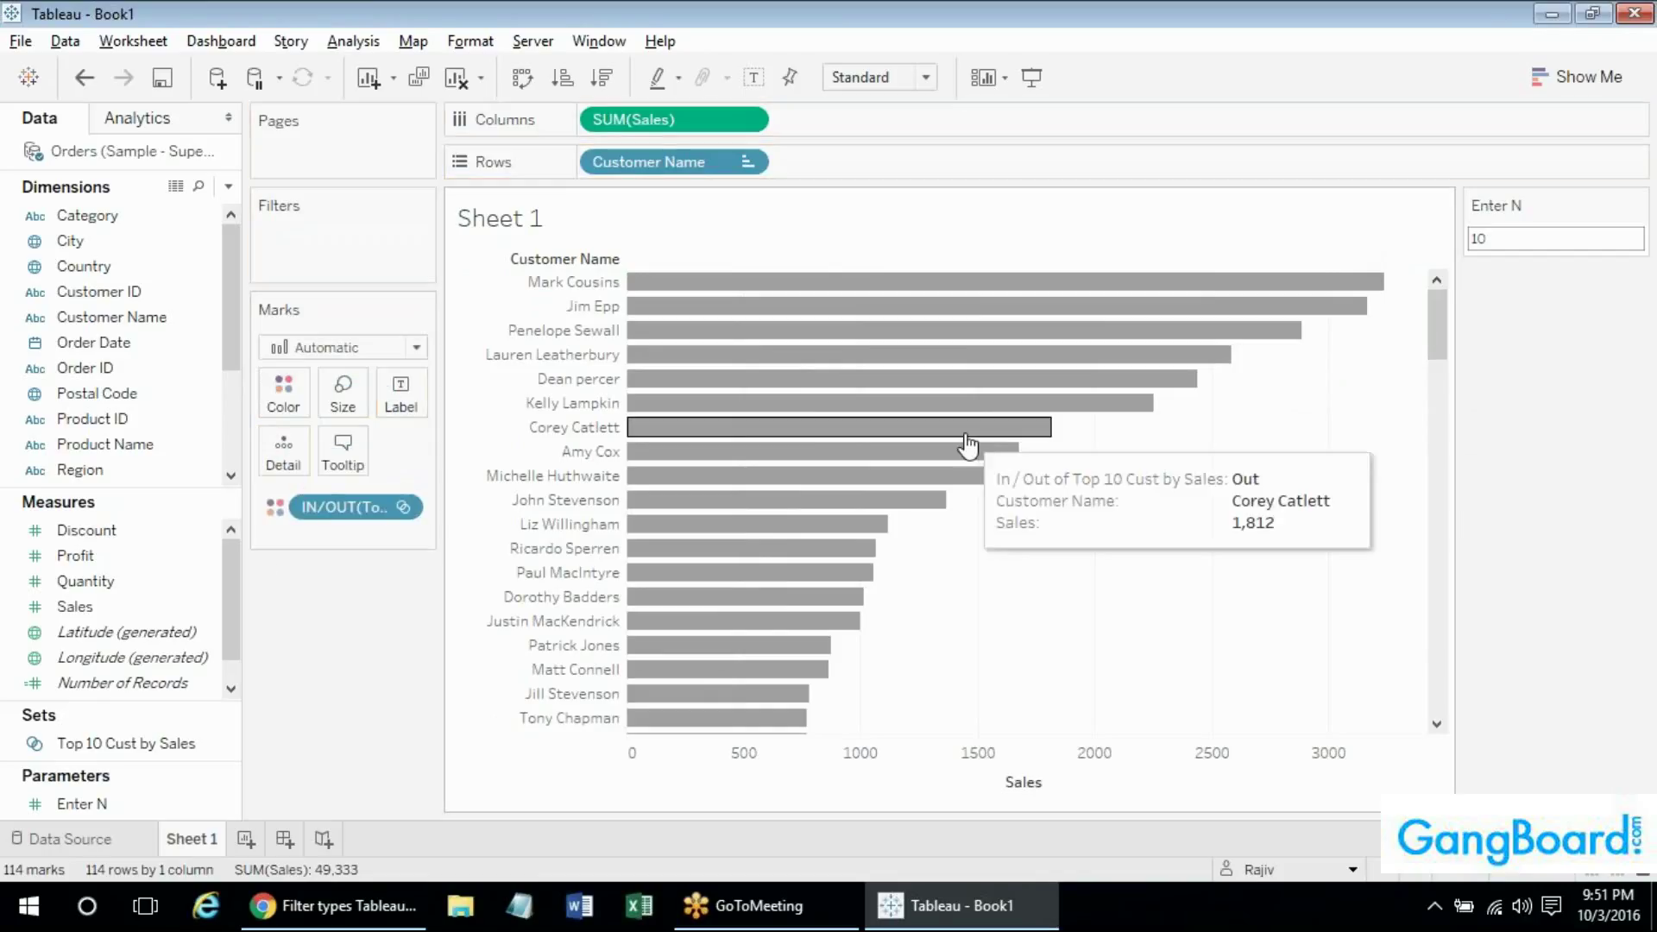
drag(345, 506, 295, 415)
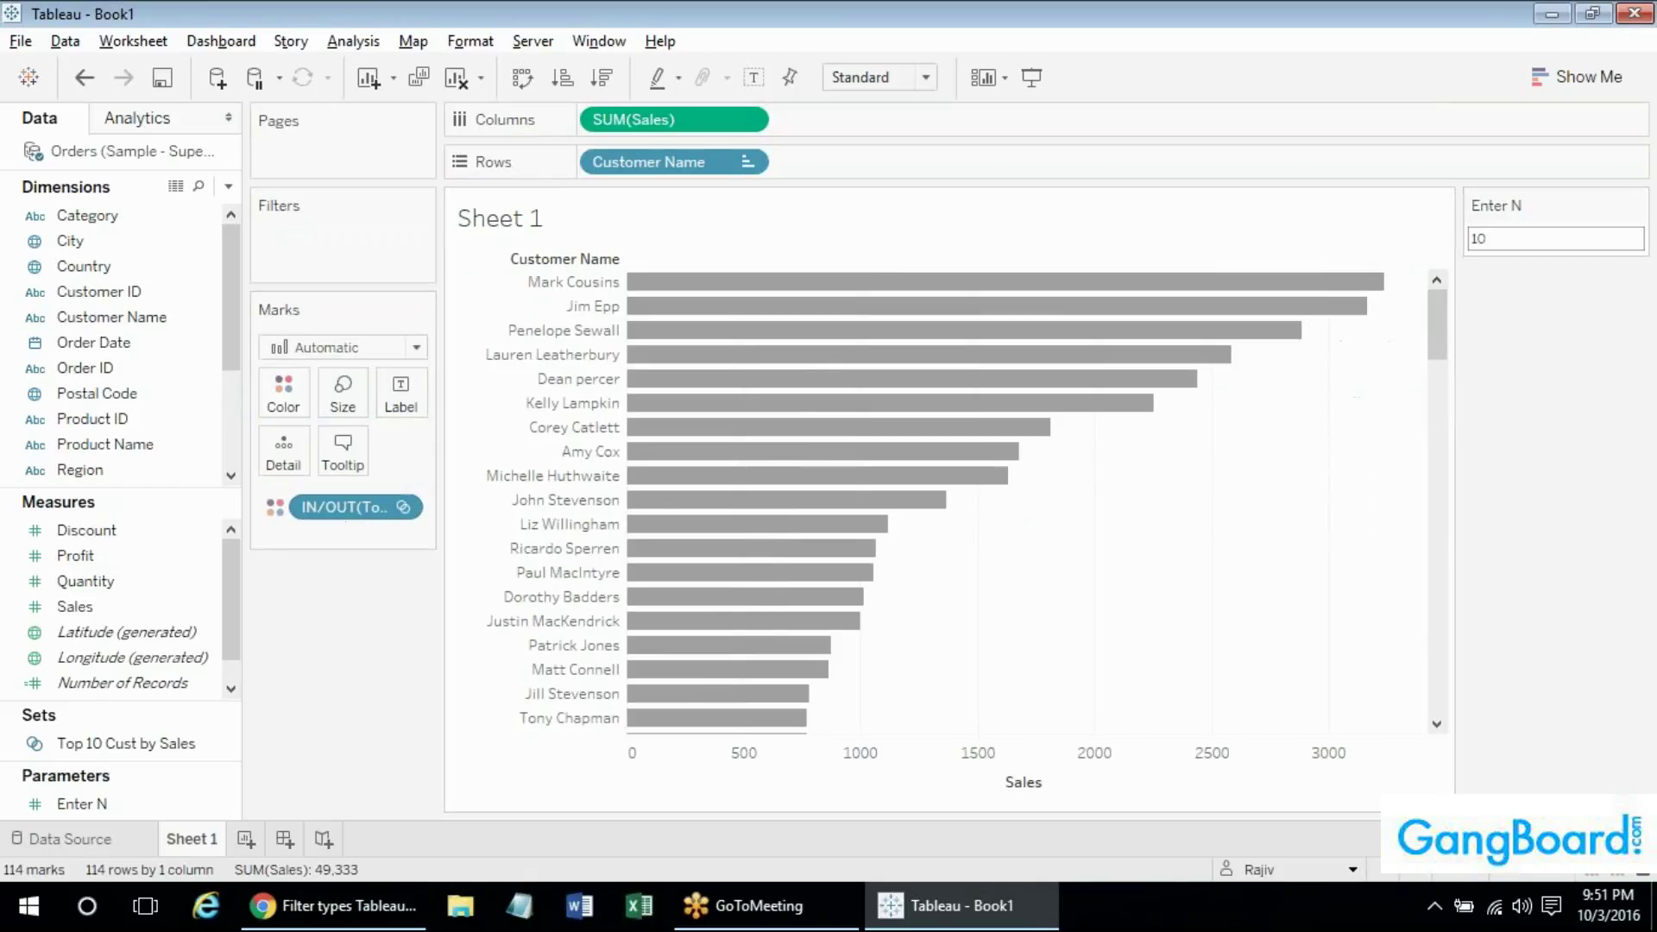
Set the Enter N parameter to 5 and check the lowest-selling customers in the chart.
double_click(1511, 237)
text(5)
drag(1440, 311, 1453, 645)
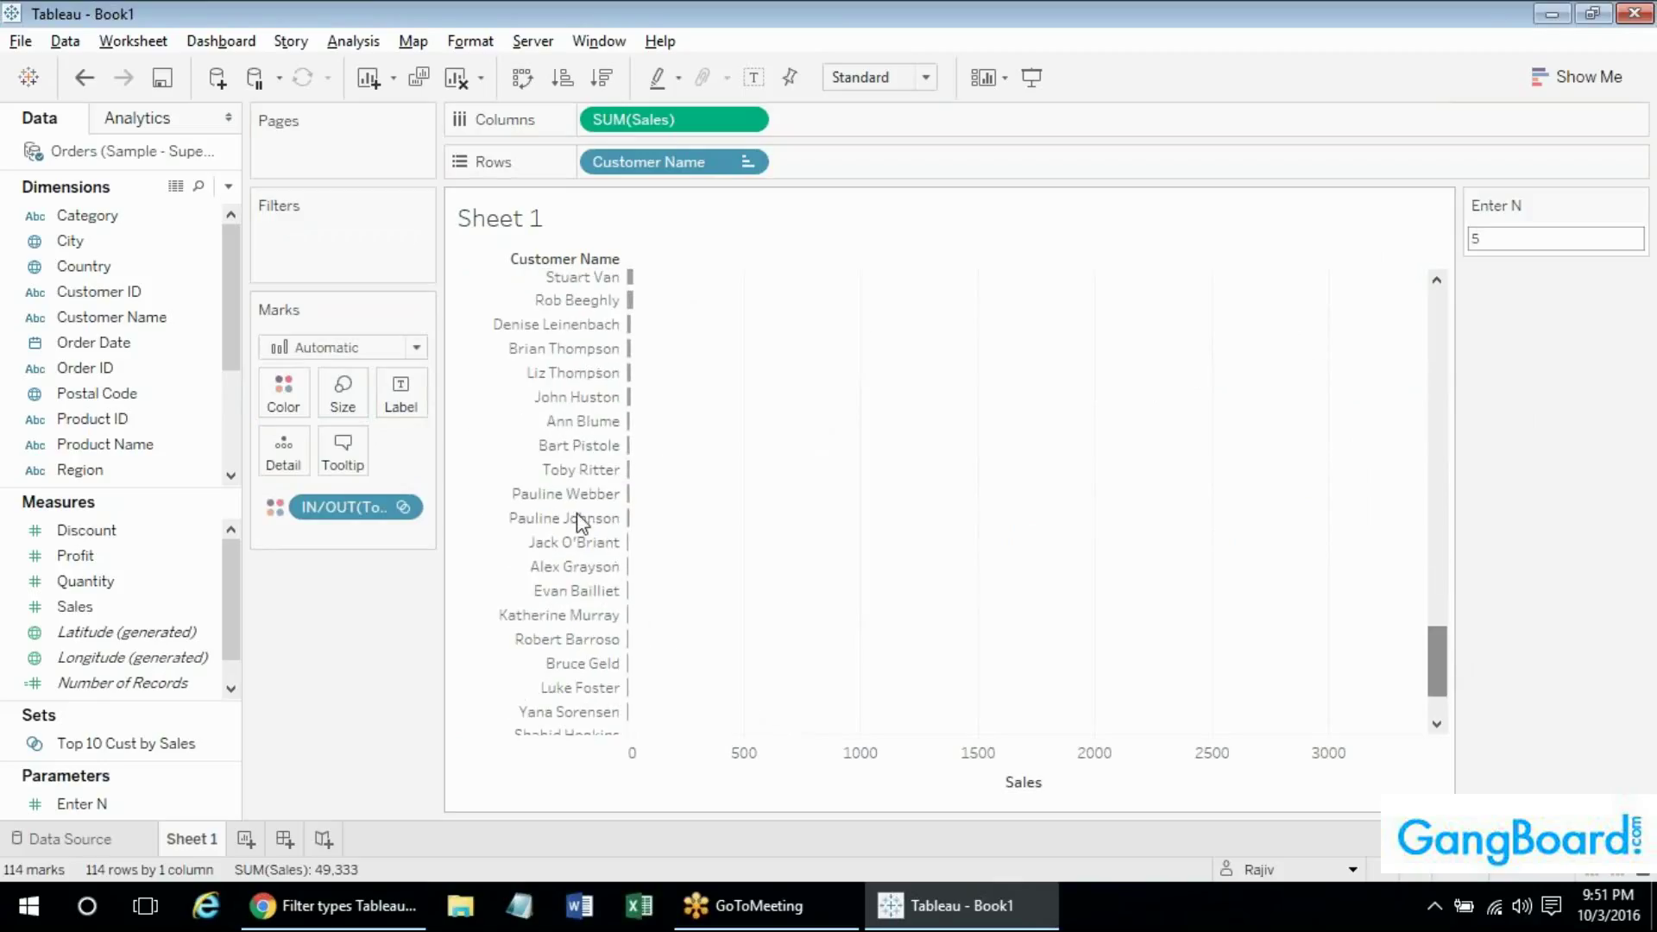
Review the color settings for the set's In/Out members and inspect the end of the customer list.
click(285, 411)
click(372, 471)
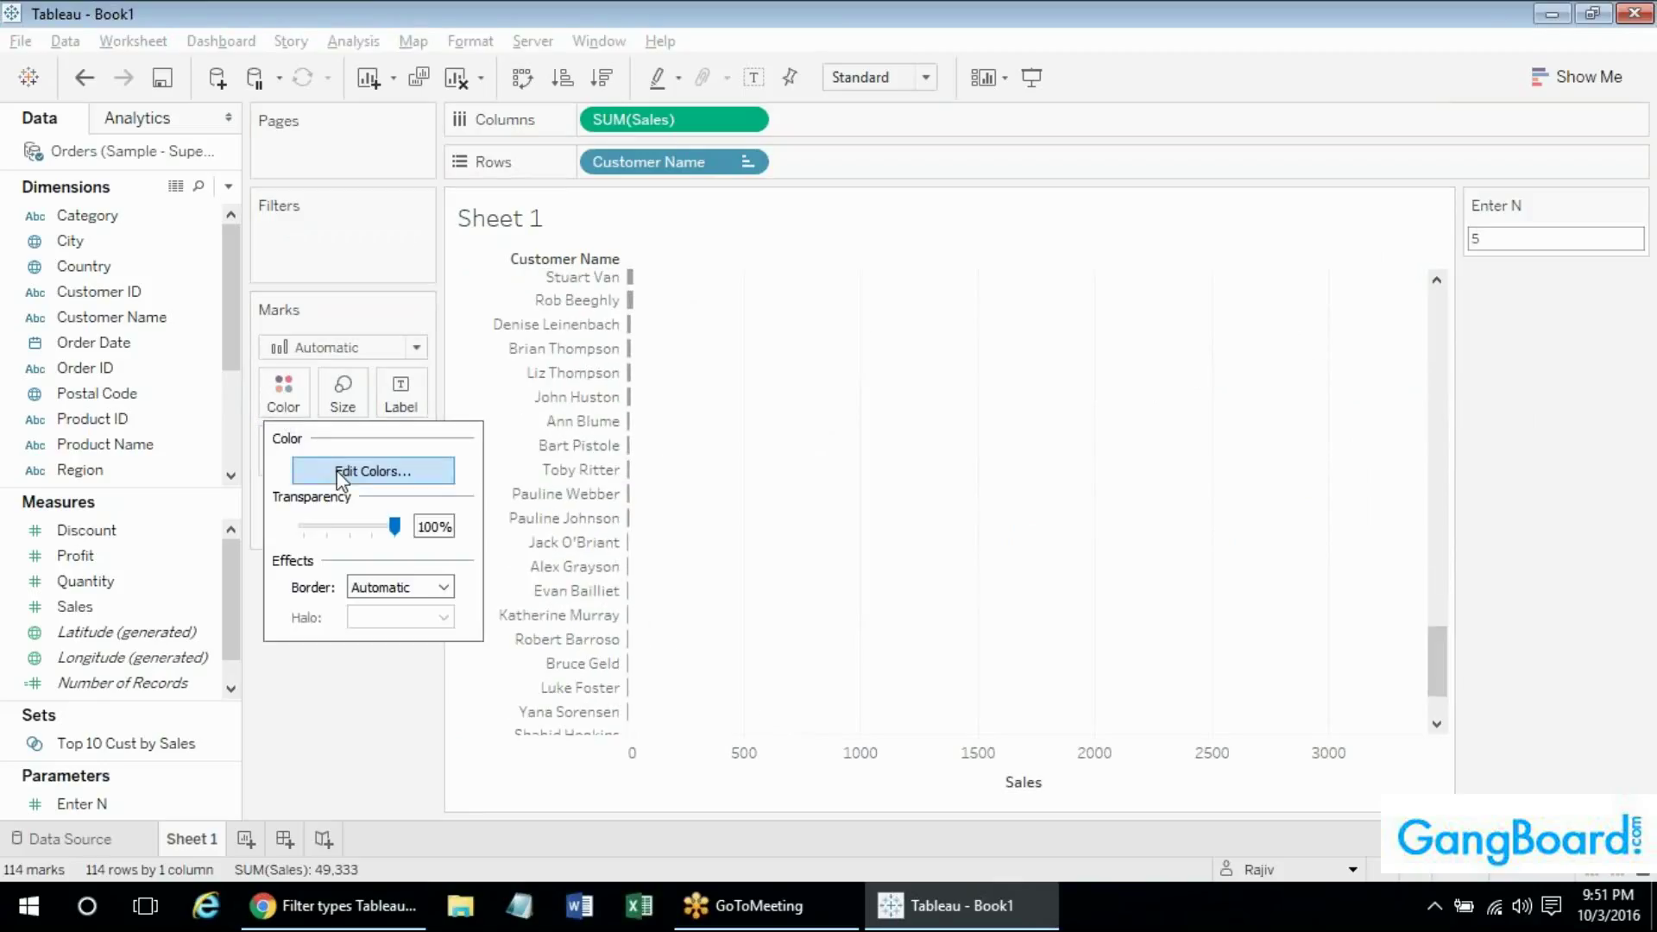
key(Return)
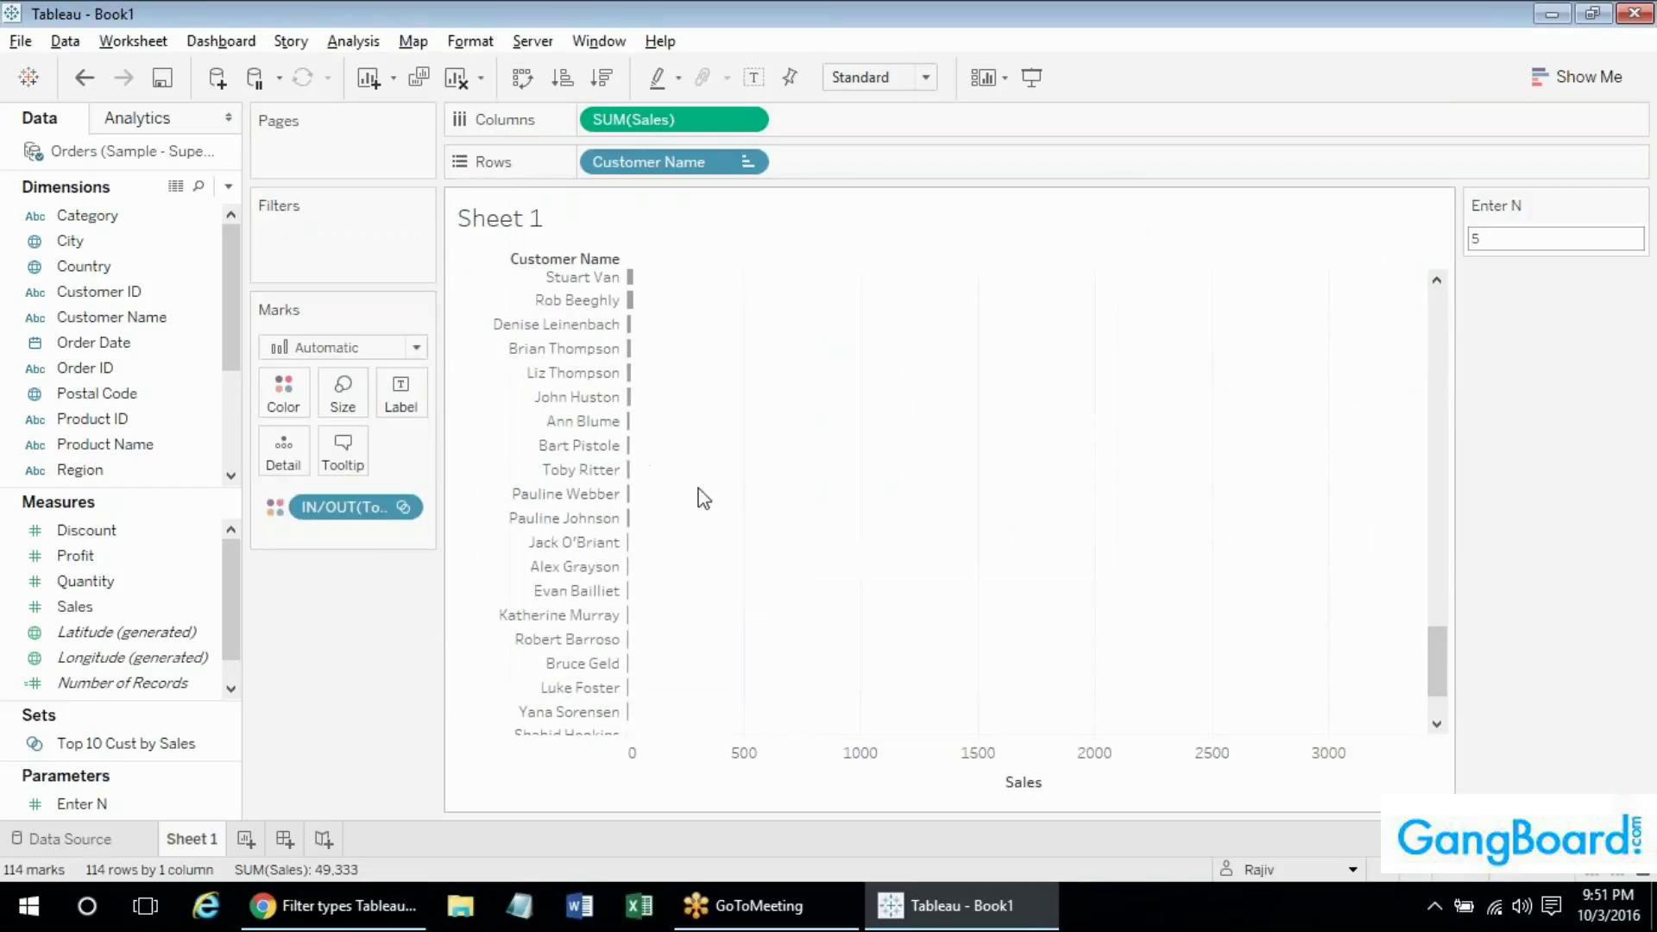
drag(1432, 643, 1435, 684)
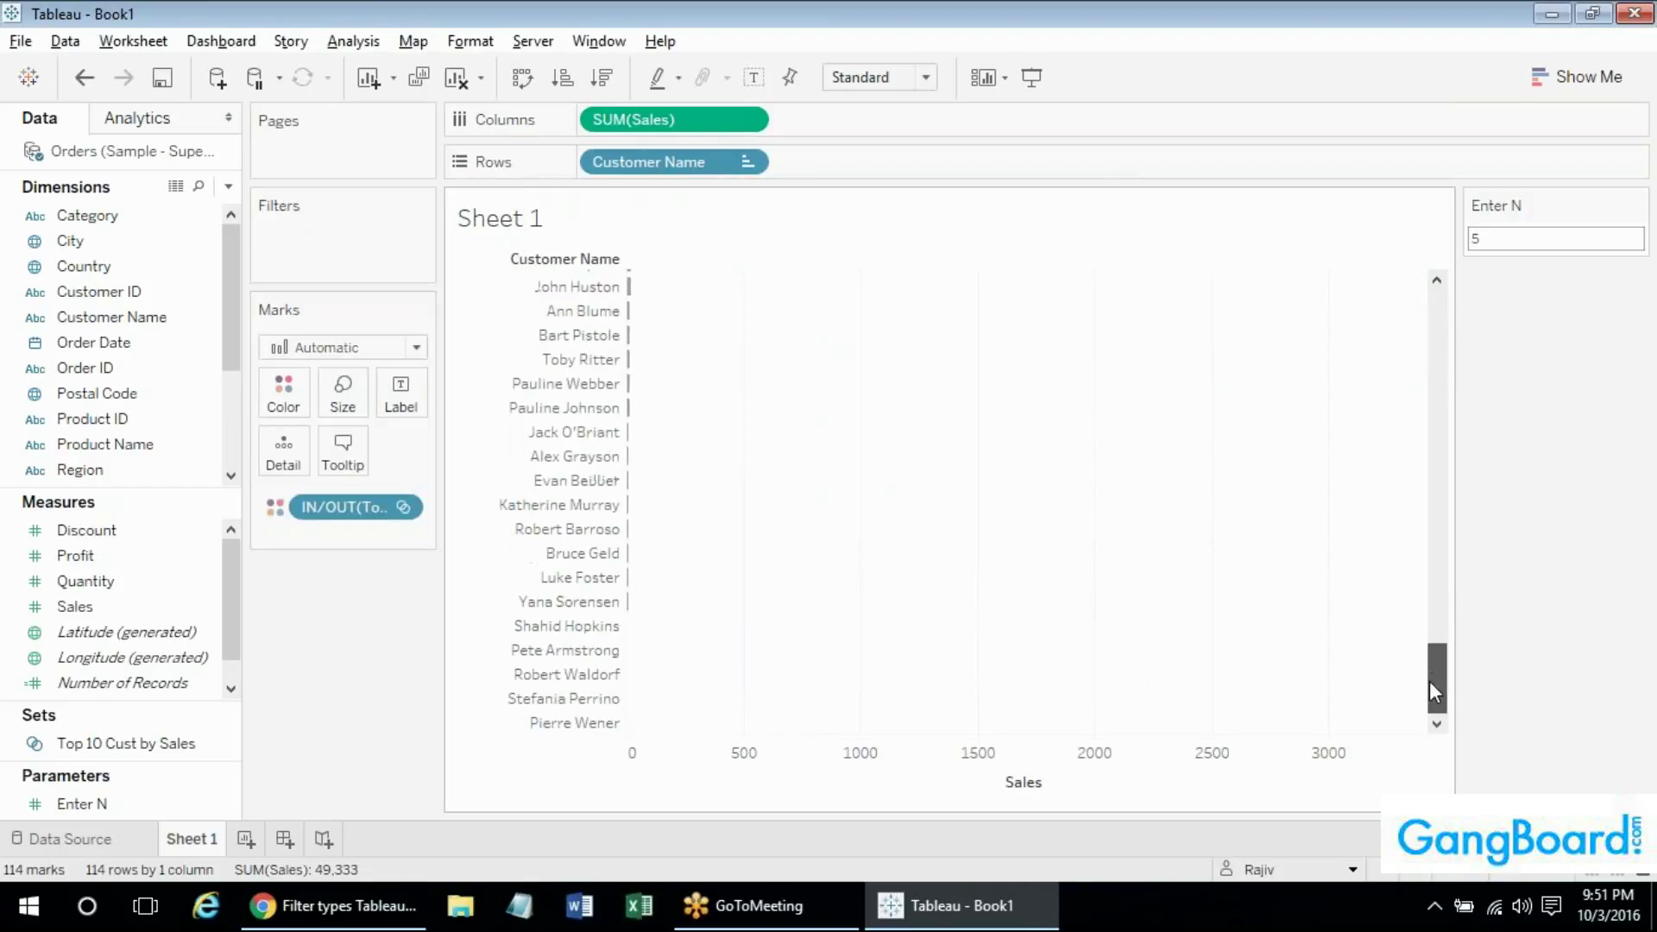
Edit the Top 10 Cust by Sales set to take the Top Enter N customers by Sales.
right_click(110, 745)
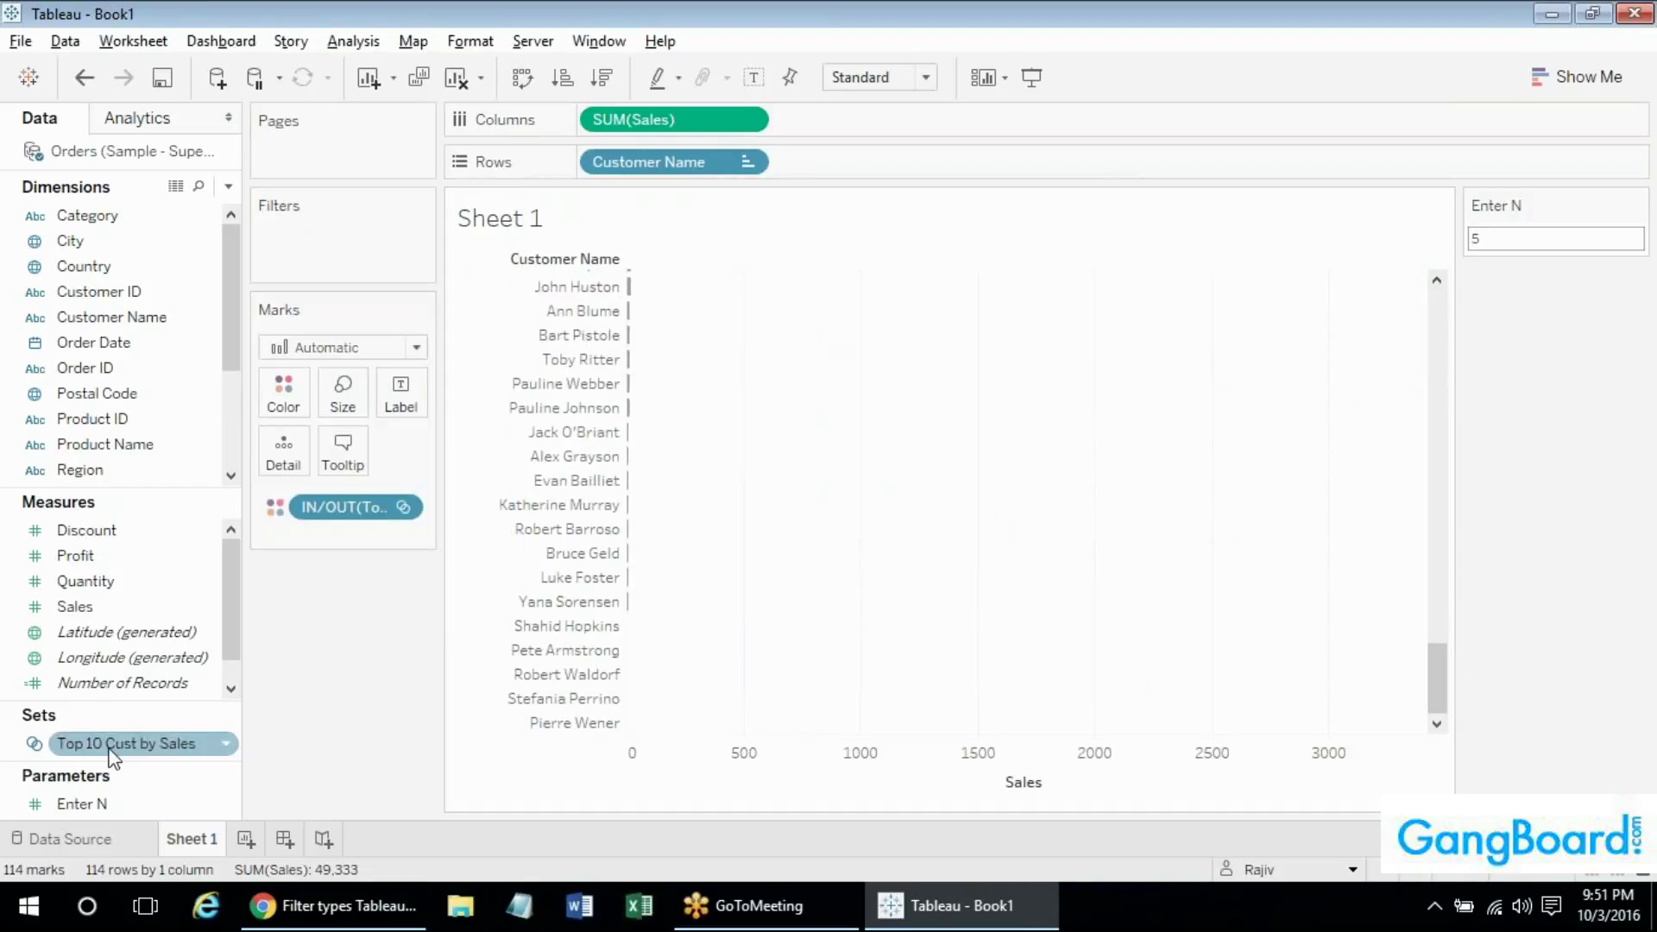
click(178, 468)
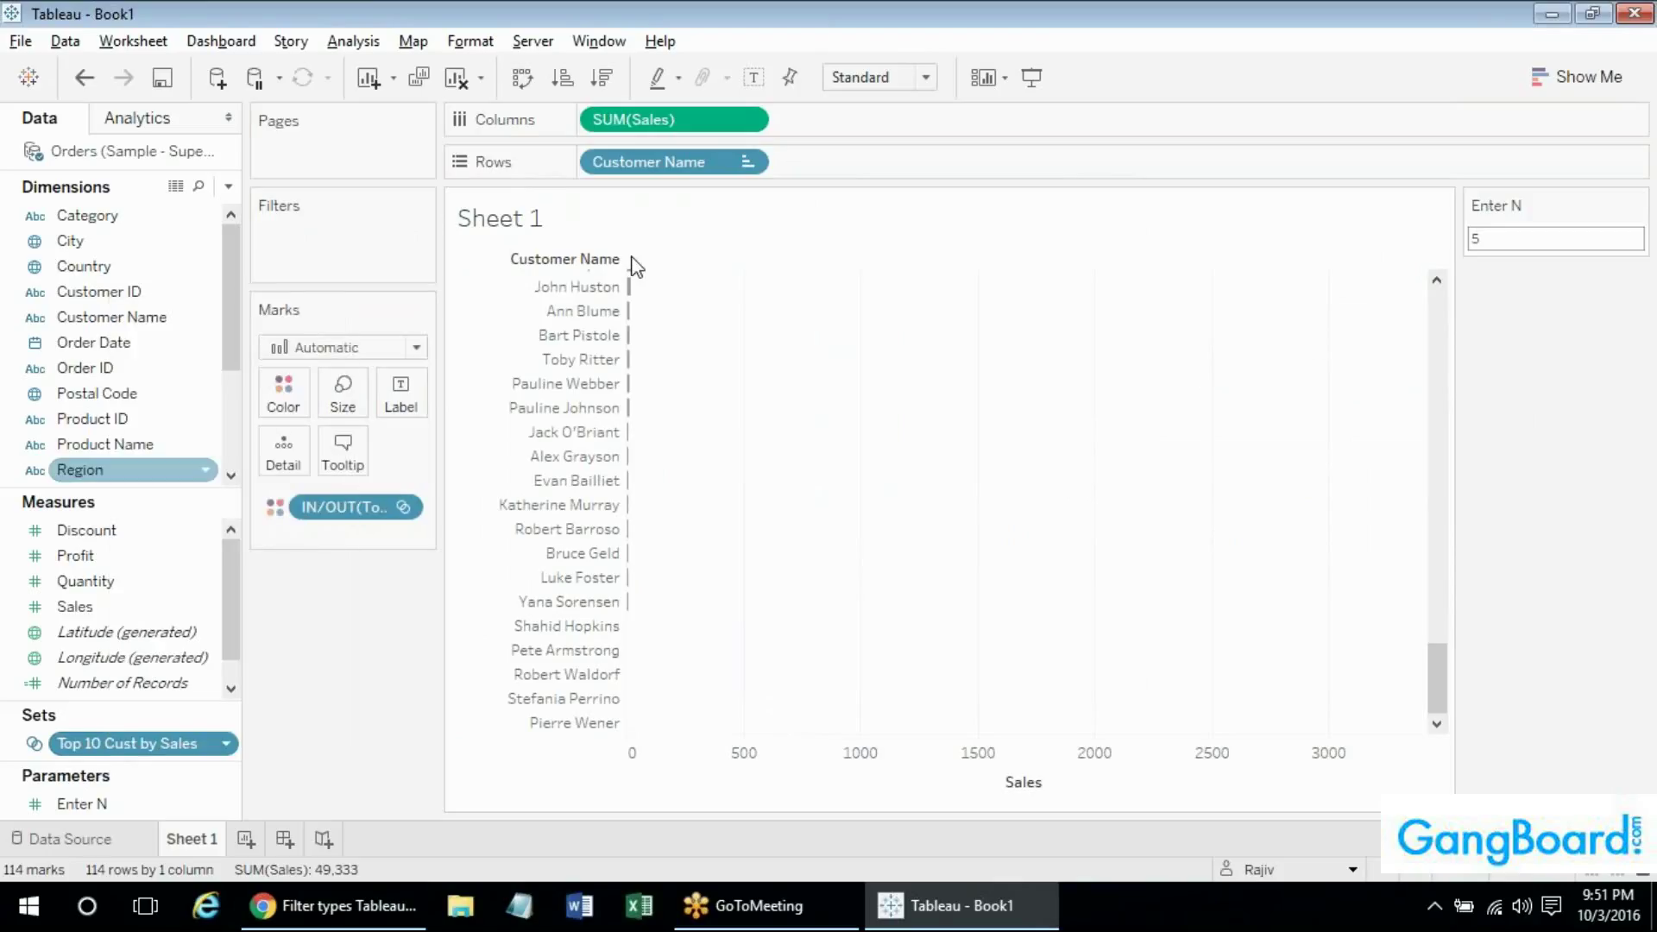
click(750, 191)
click(719, 283)
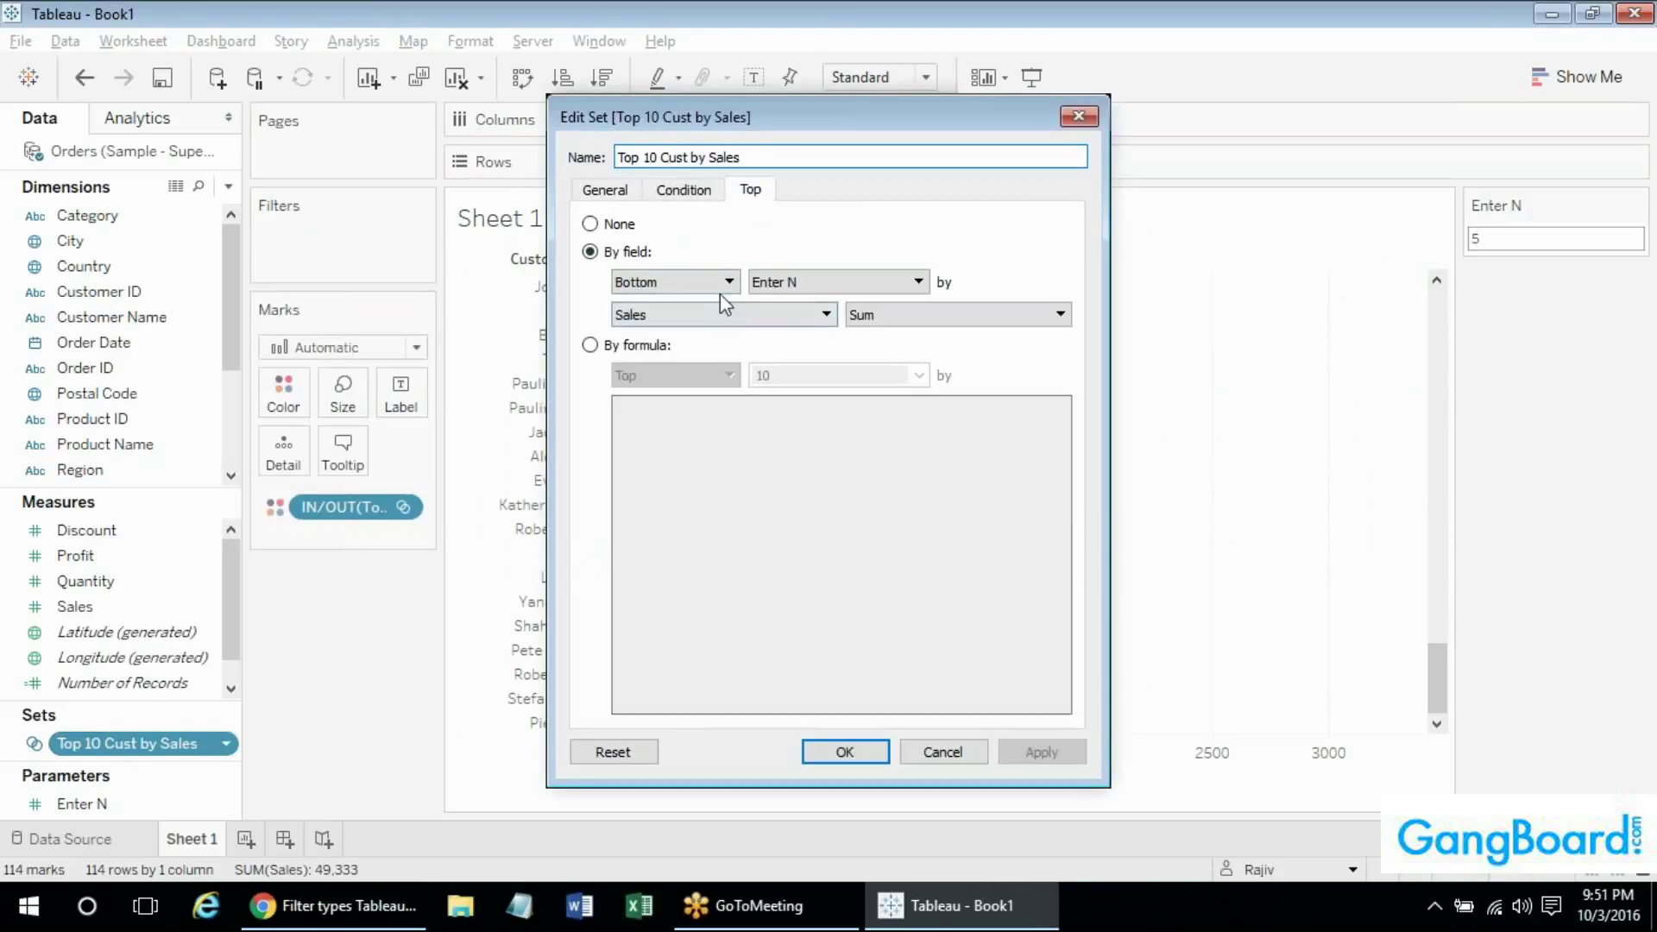
click(635, 307)
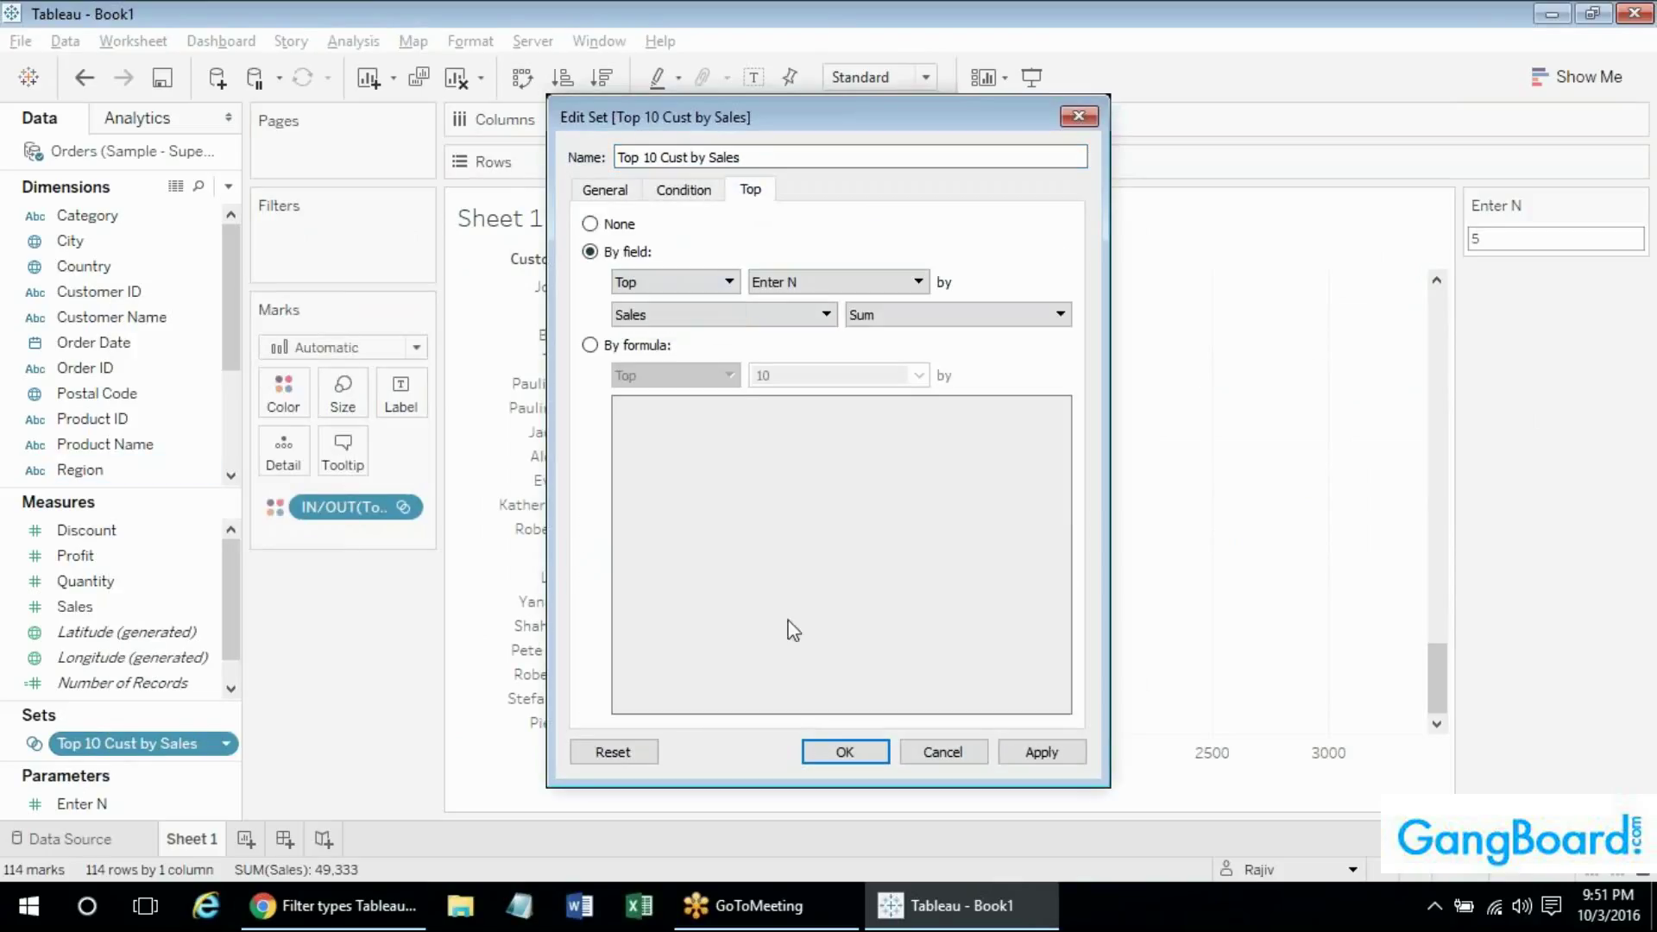
click(834, 753)
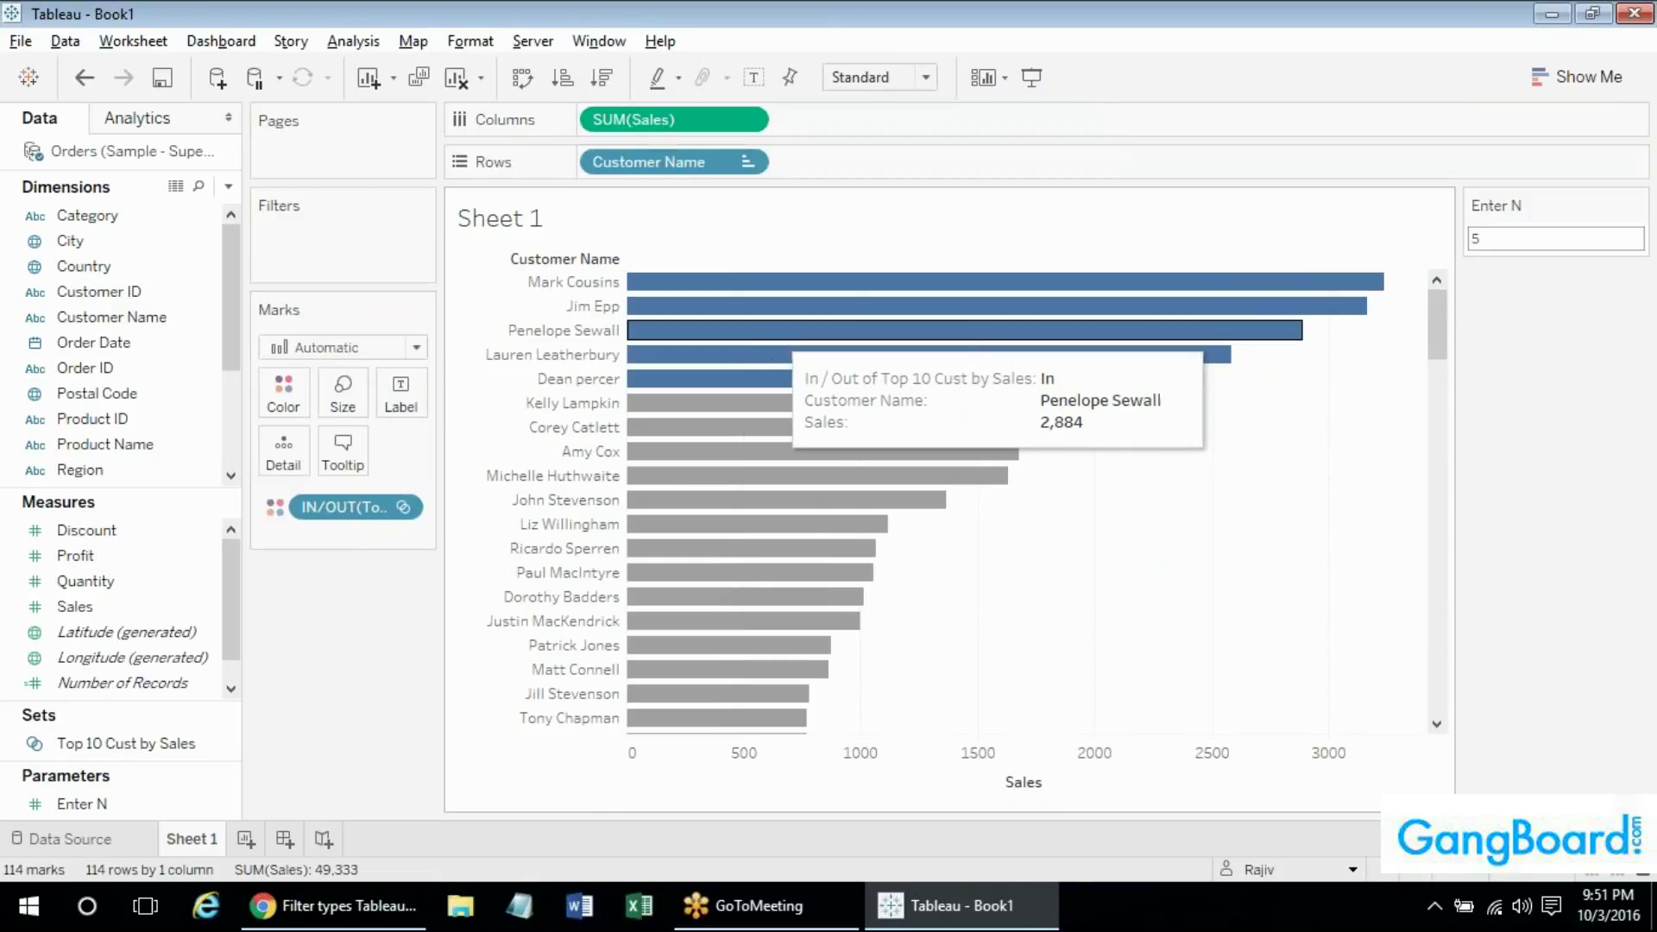
Set the Enter N parameter to 1 so only the highest-selling customer is highlighted.
double_click(1535, 238)
text(1)
key(Return)
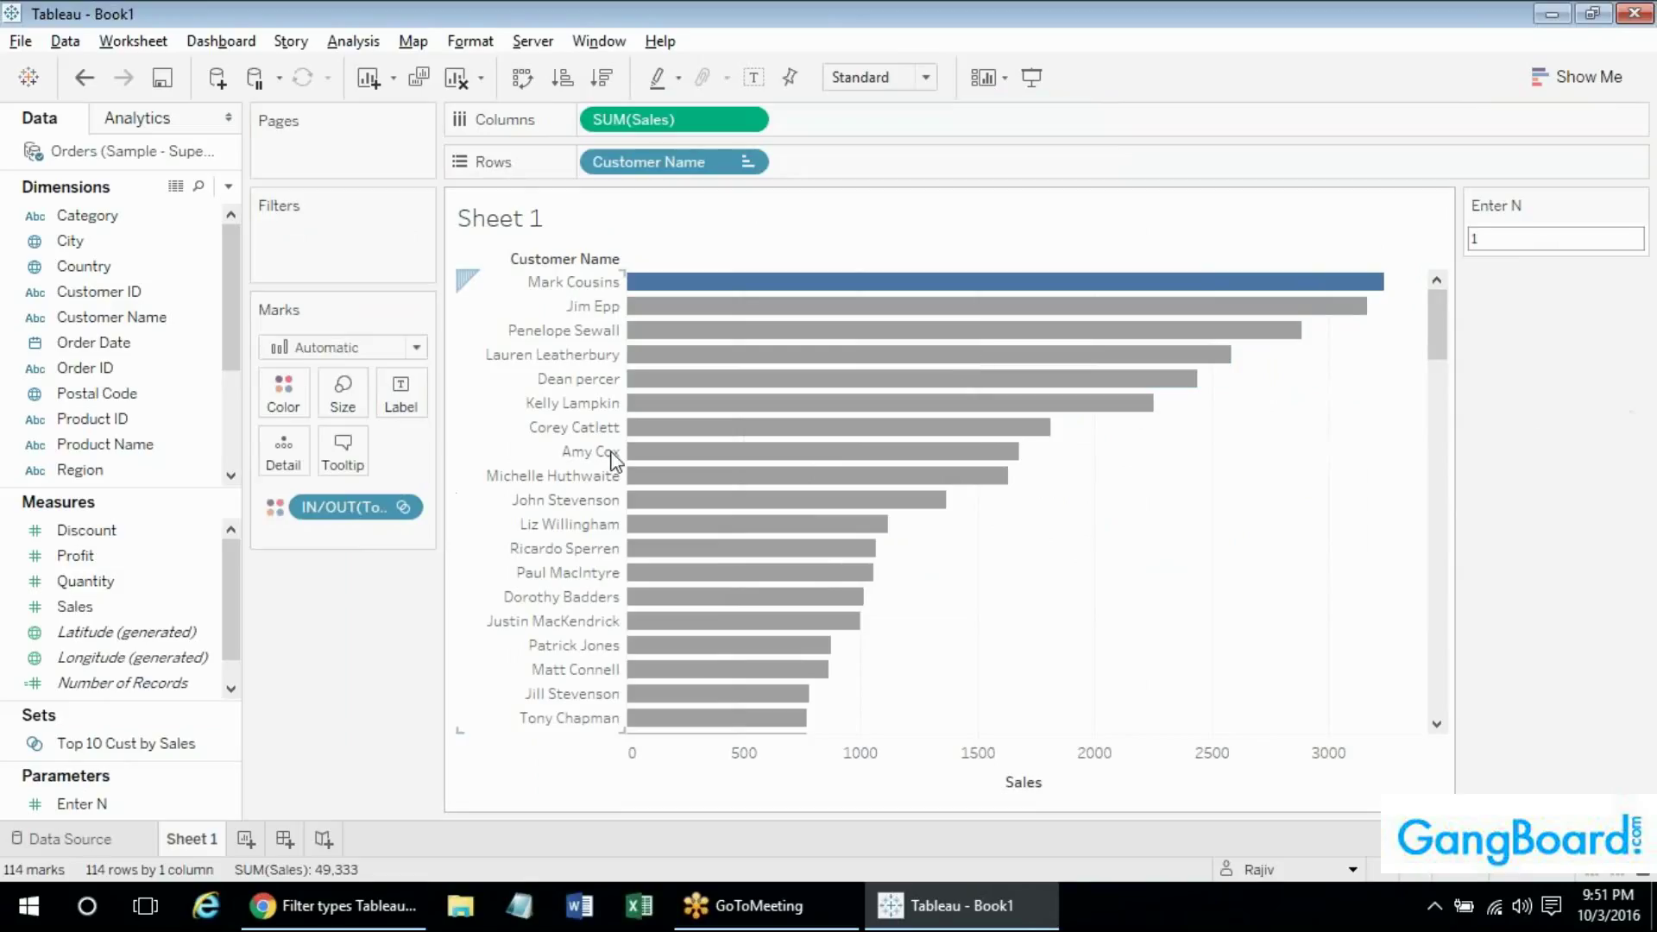
click(88, 743)
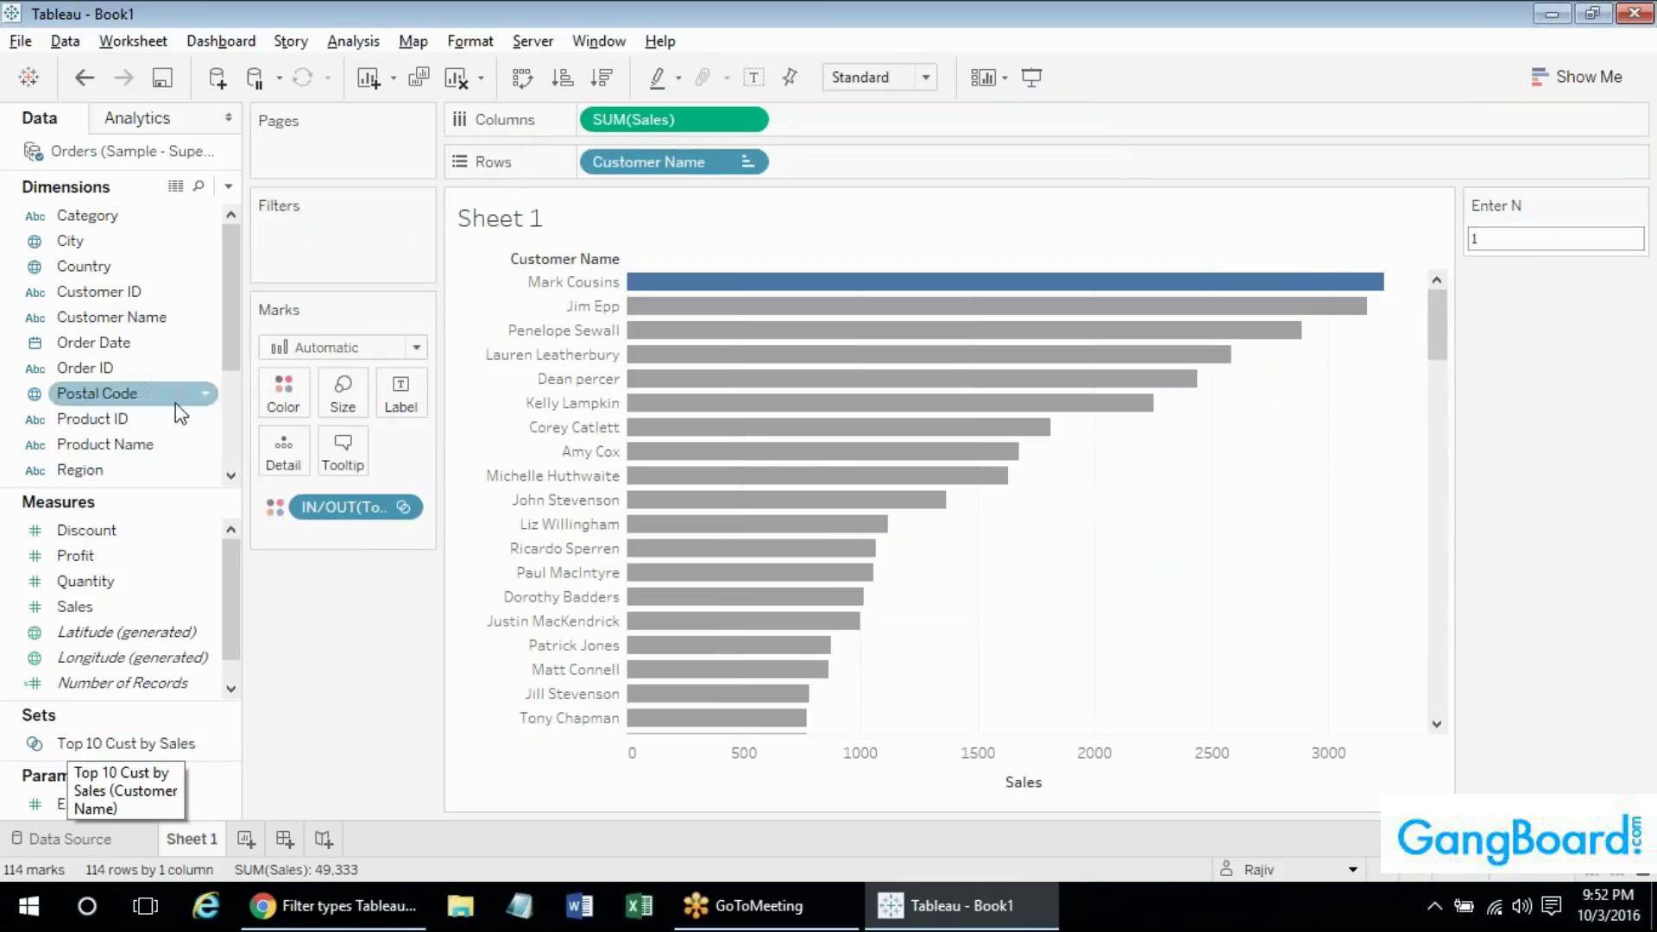
Add a Customer Name filter that uses all values and show its filter control on the sheet.
drag(124, 321, 346, 238)
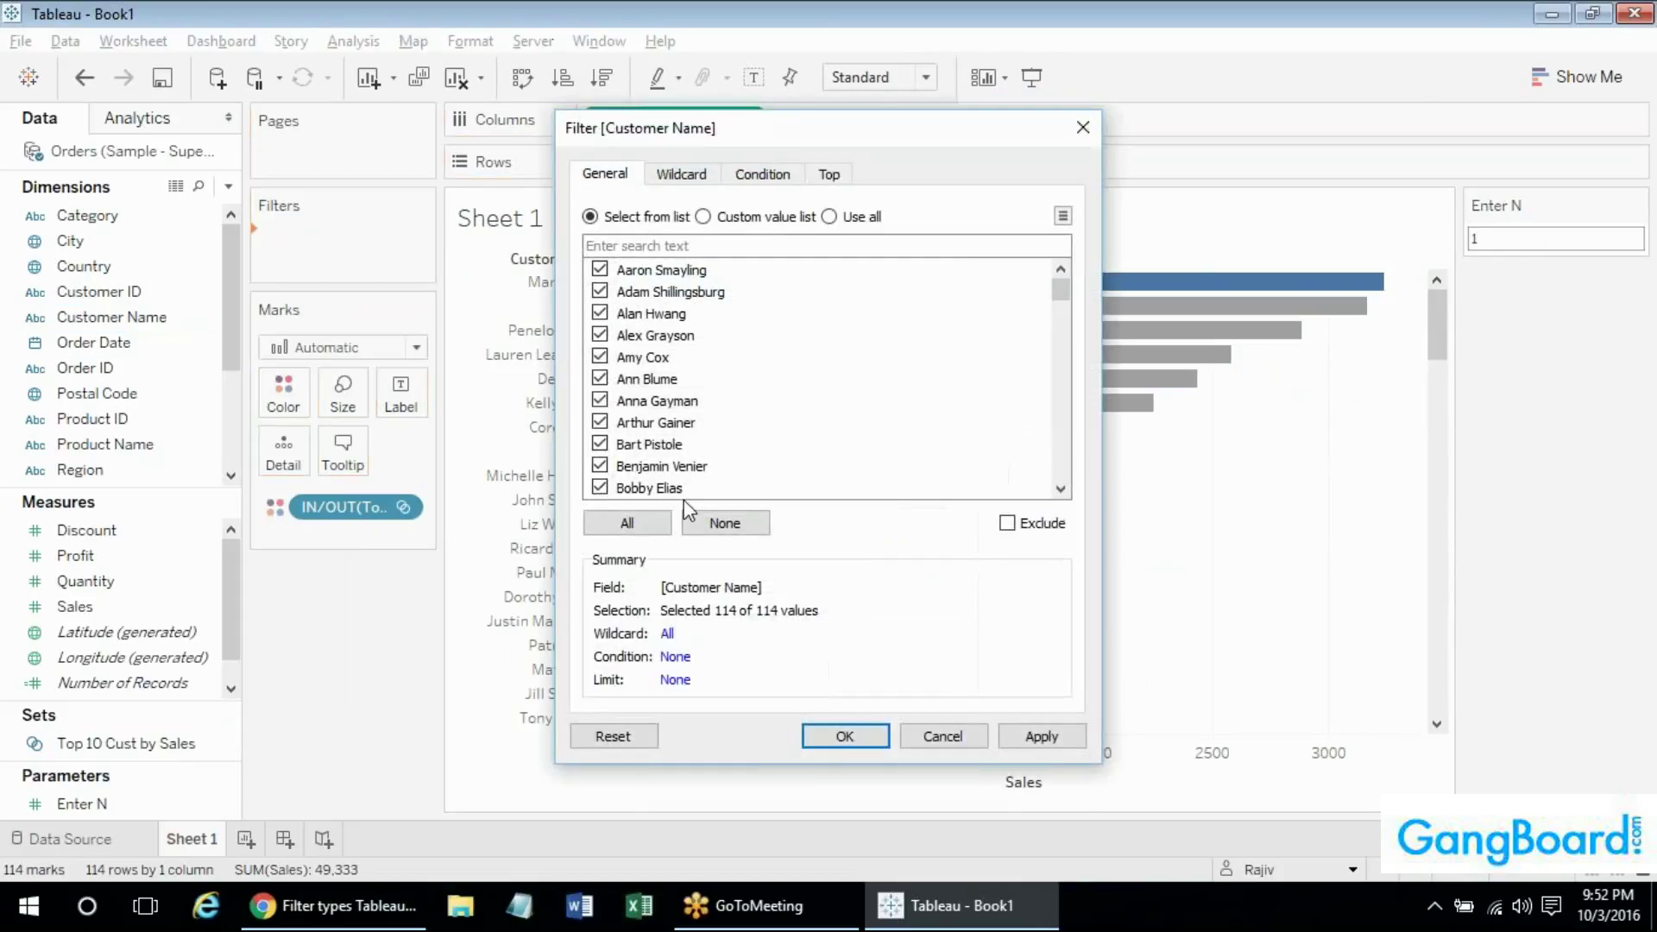
click(828, 216)
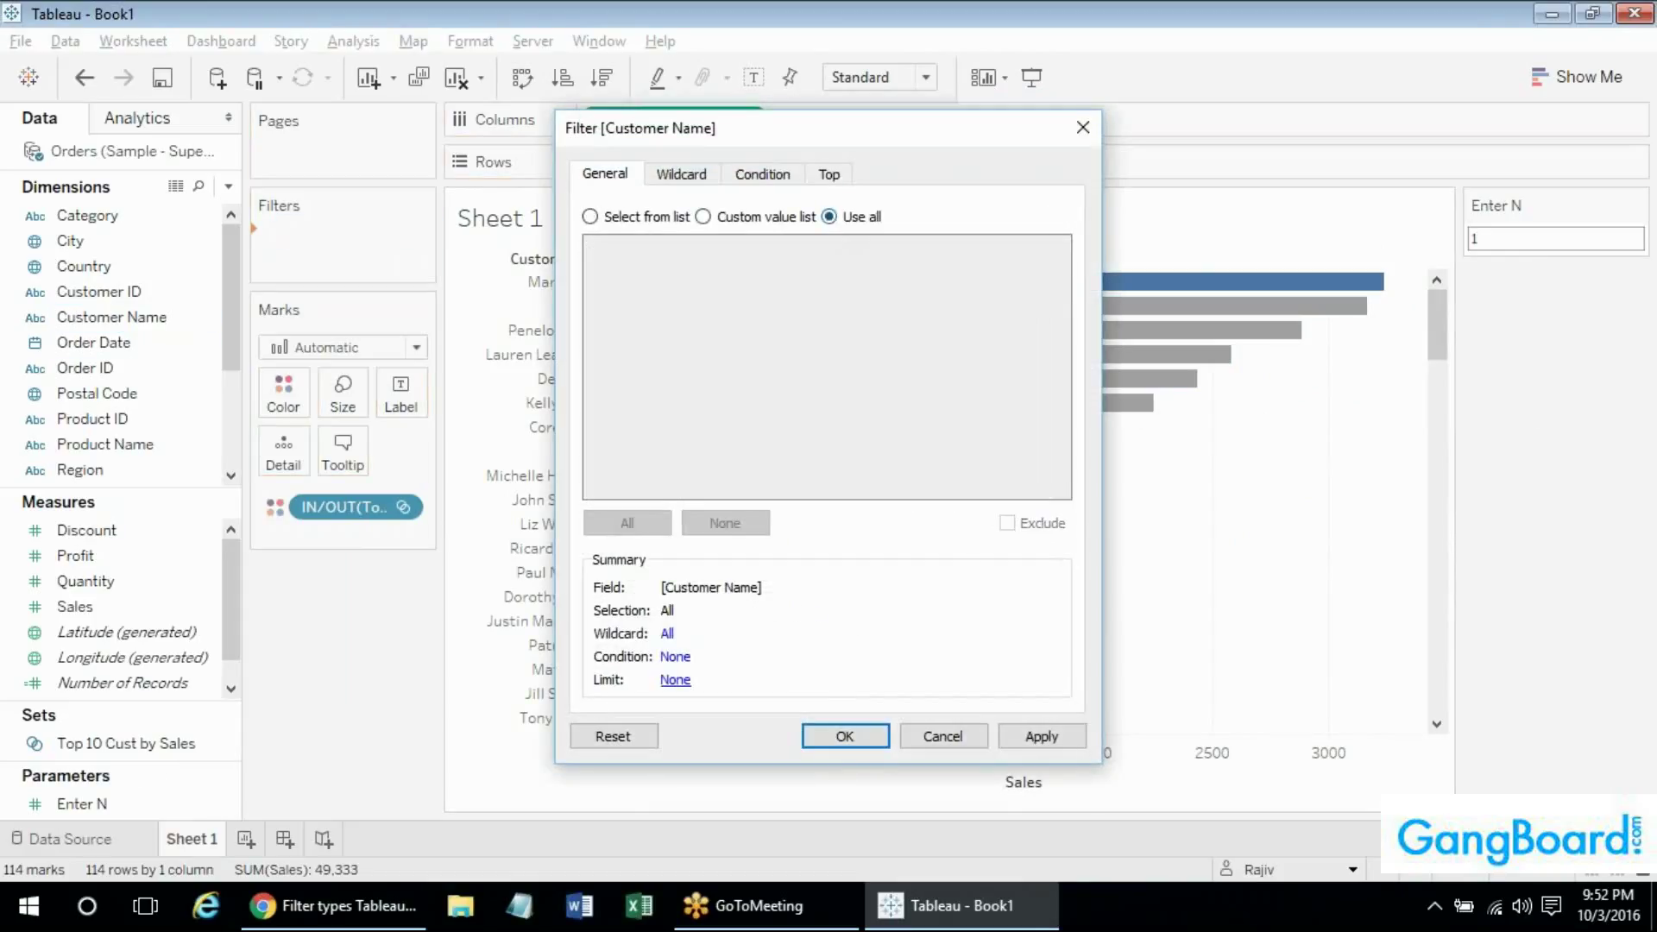
click(843, 731)
right_click(324, 240)
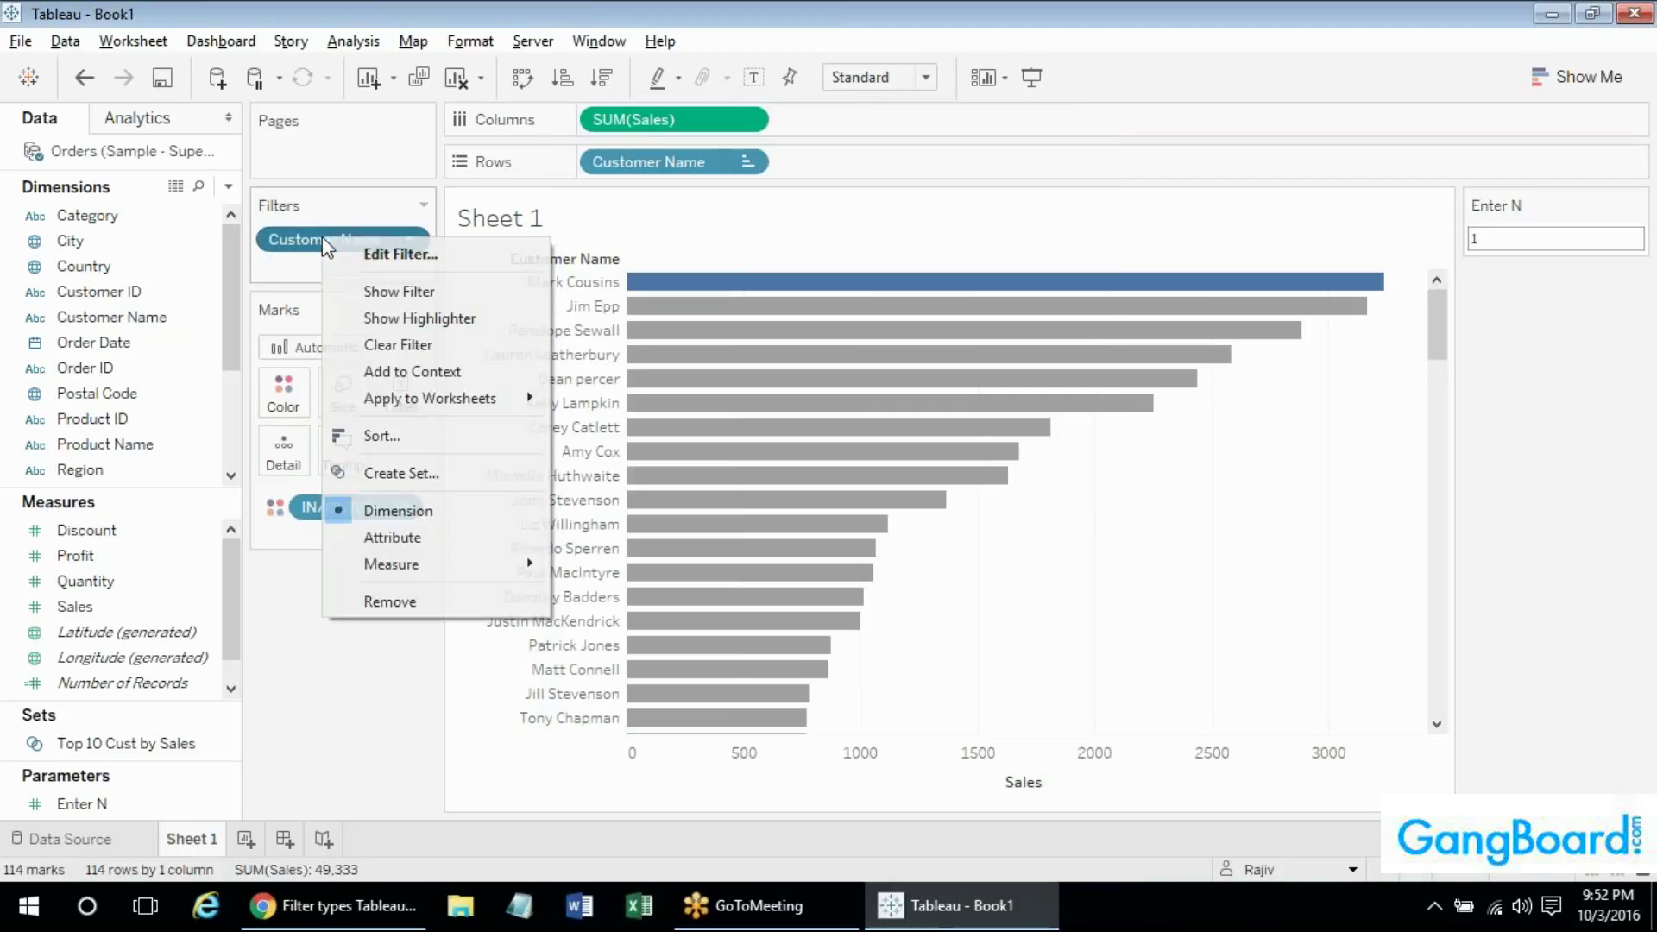
click(348, 291)
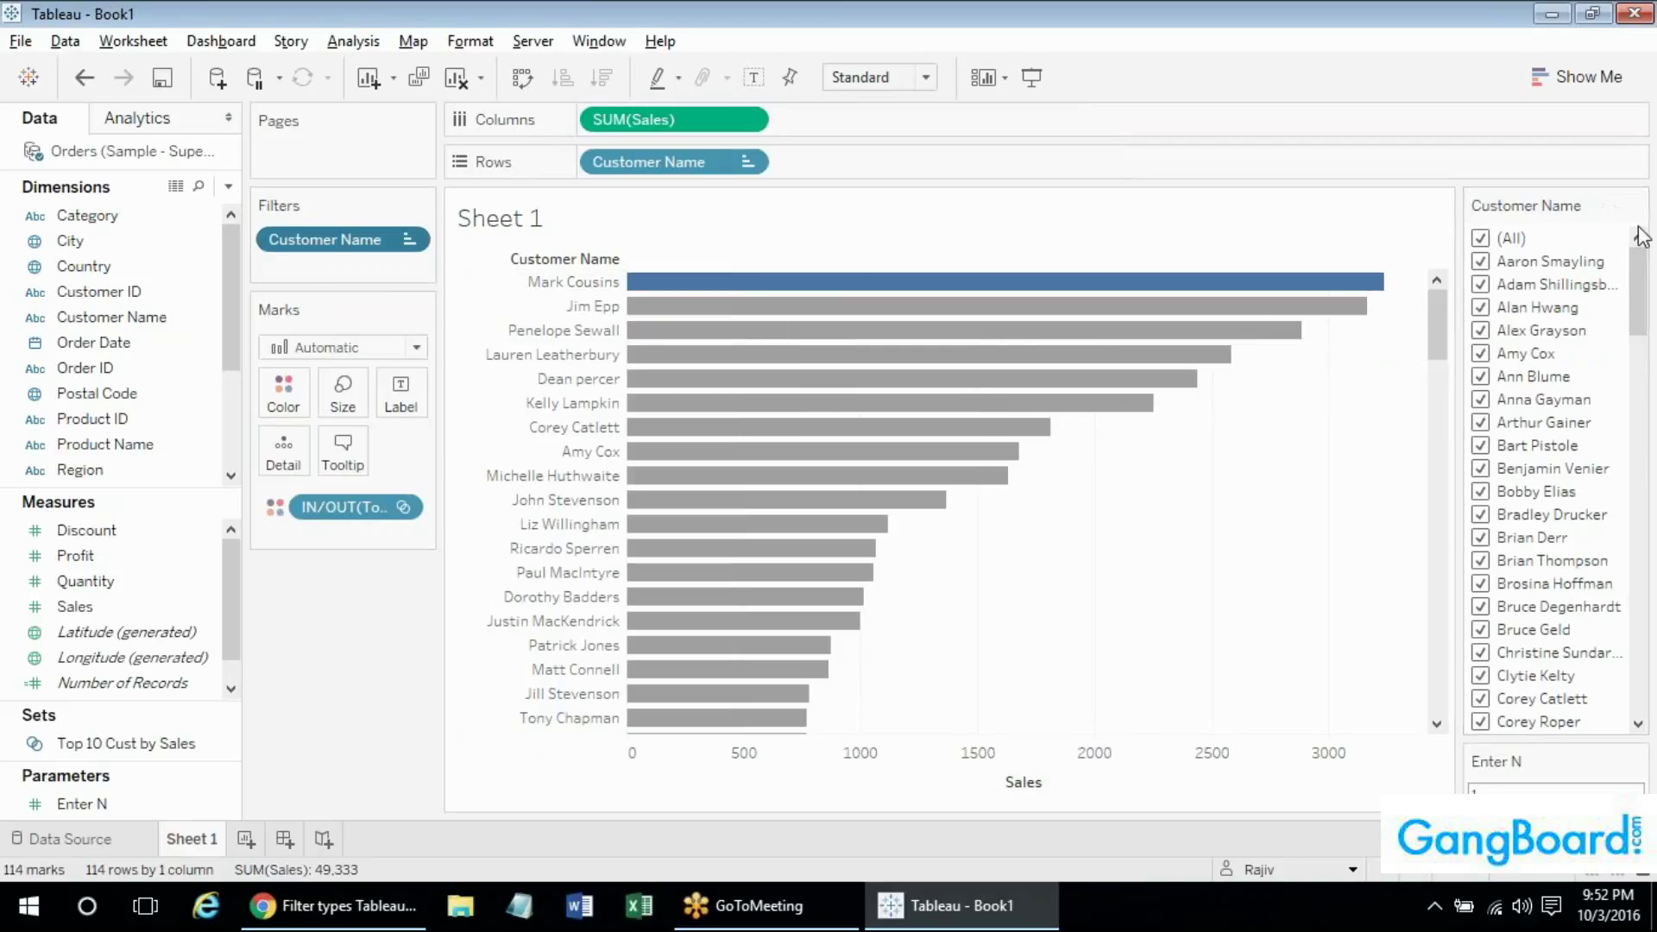
Exclude the highest-selling customer through the Customer Name filter control and check the remaining bars.
drag(1639, 259, 1640, 558)
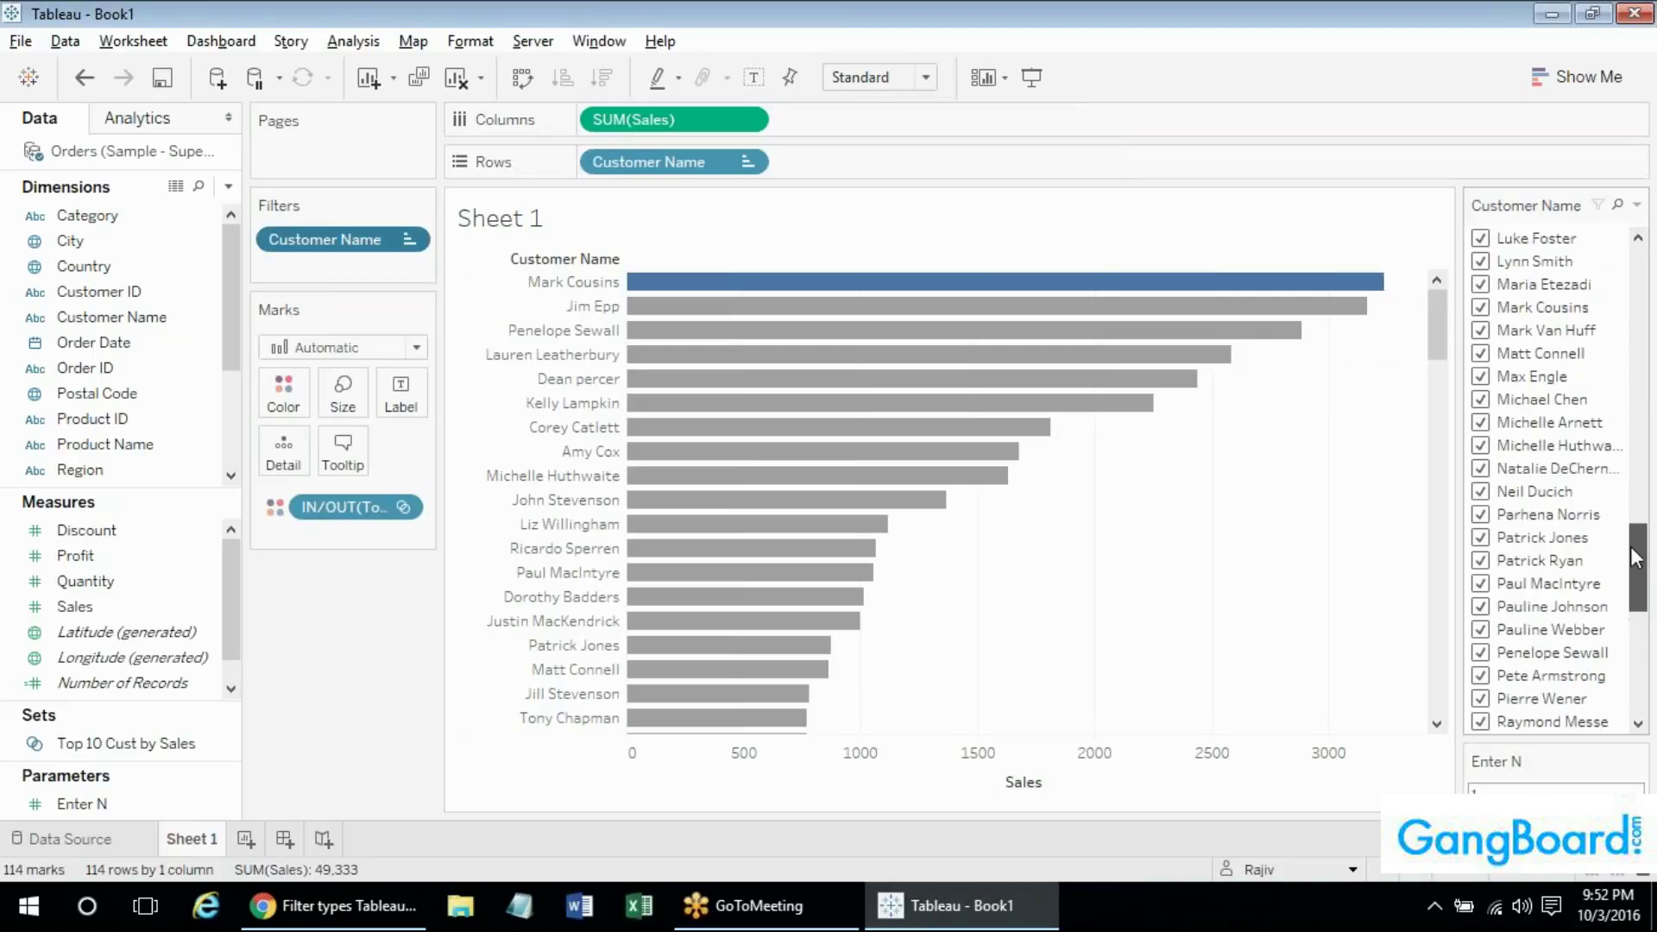
click(1480, 308)
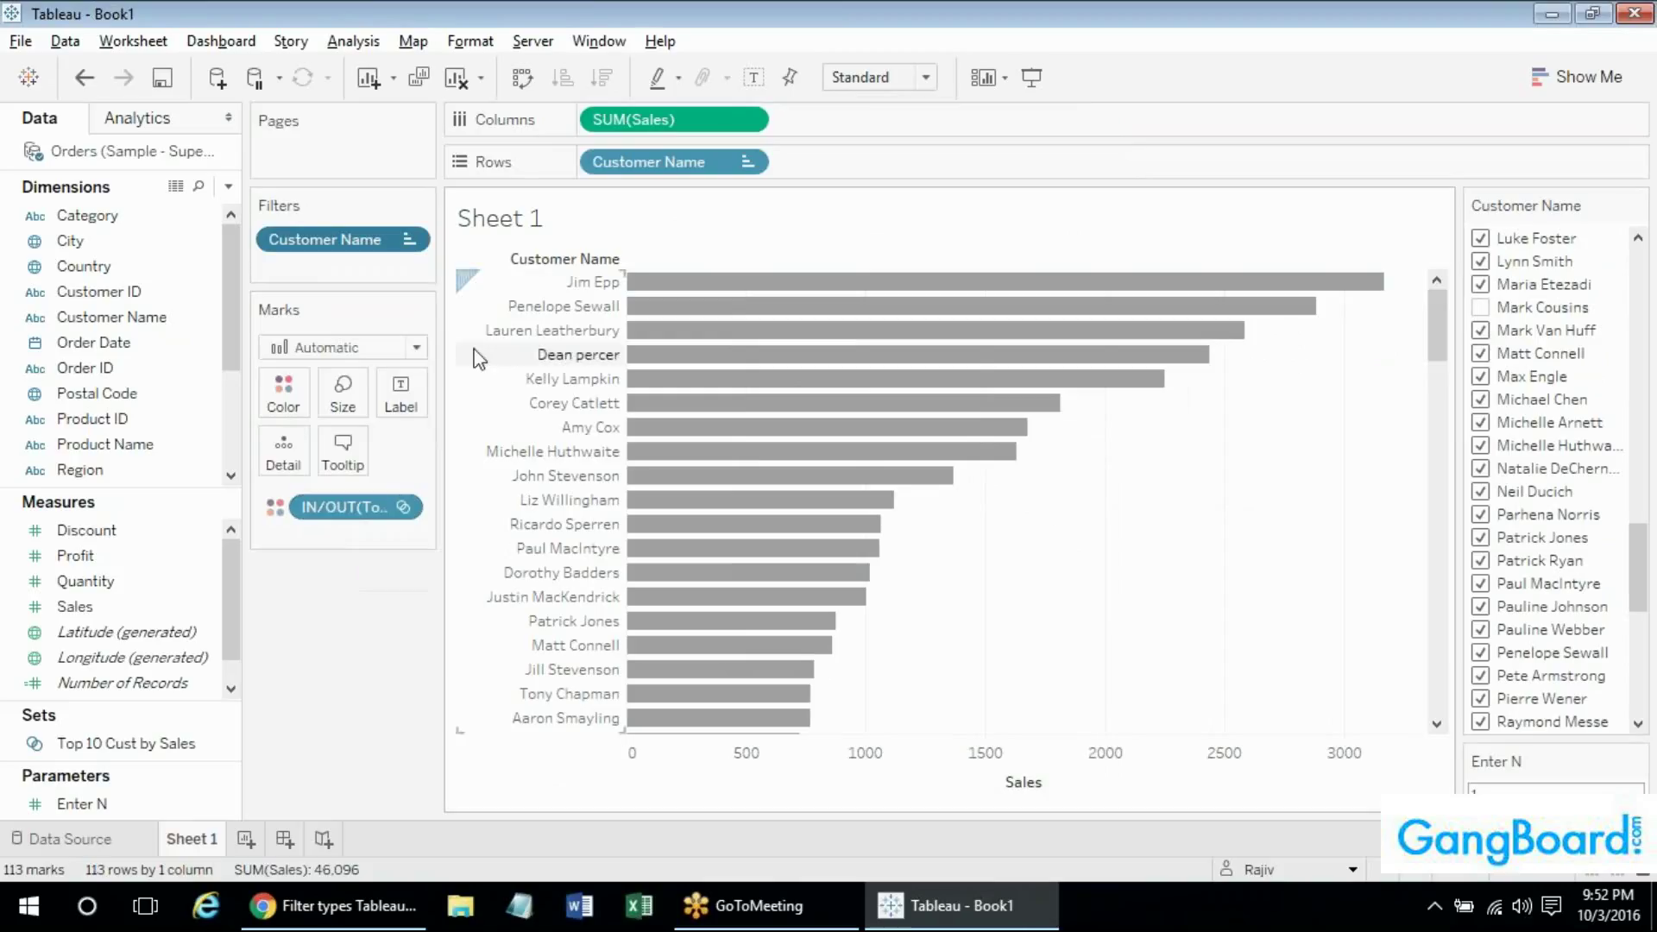
mouse_move(665, 293)
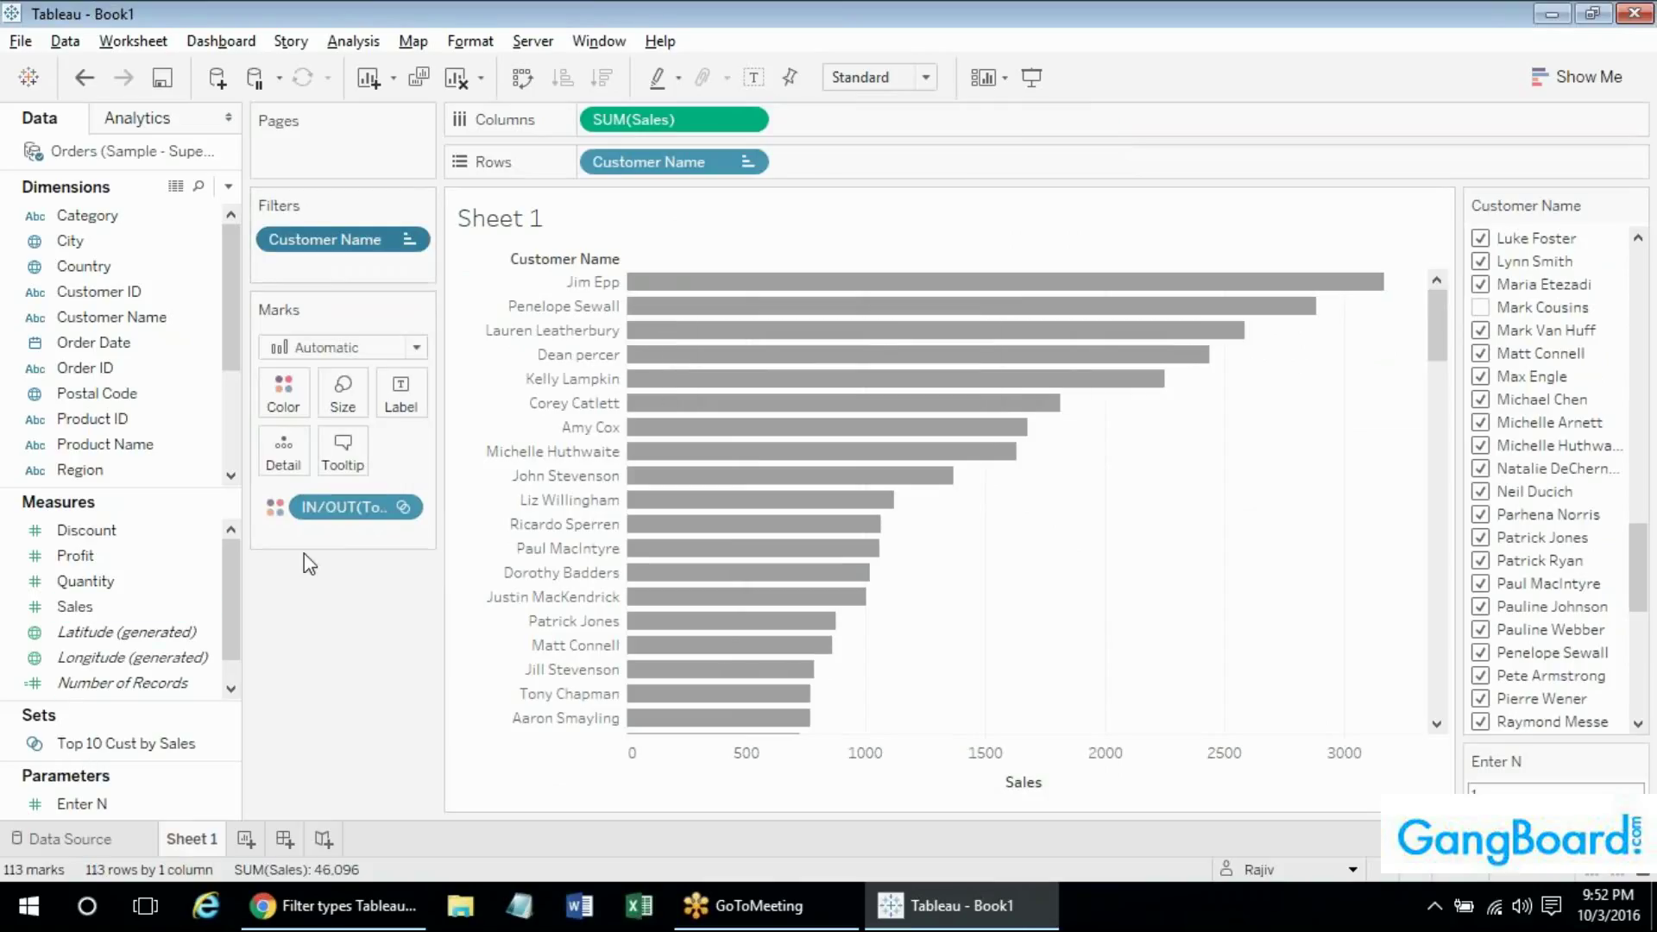
Add the Customer Name filter to context and review its filter options.
right_click(312, 250)
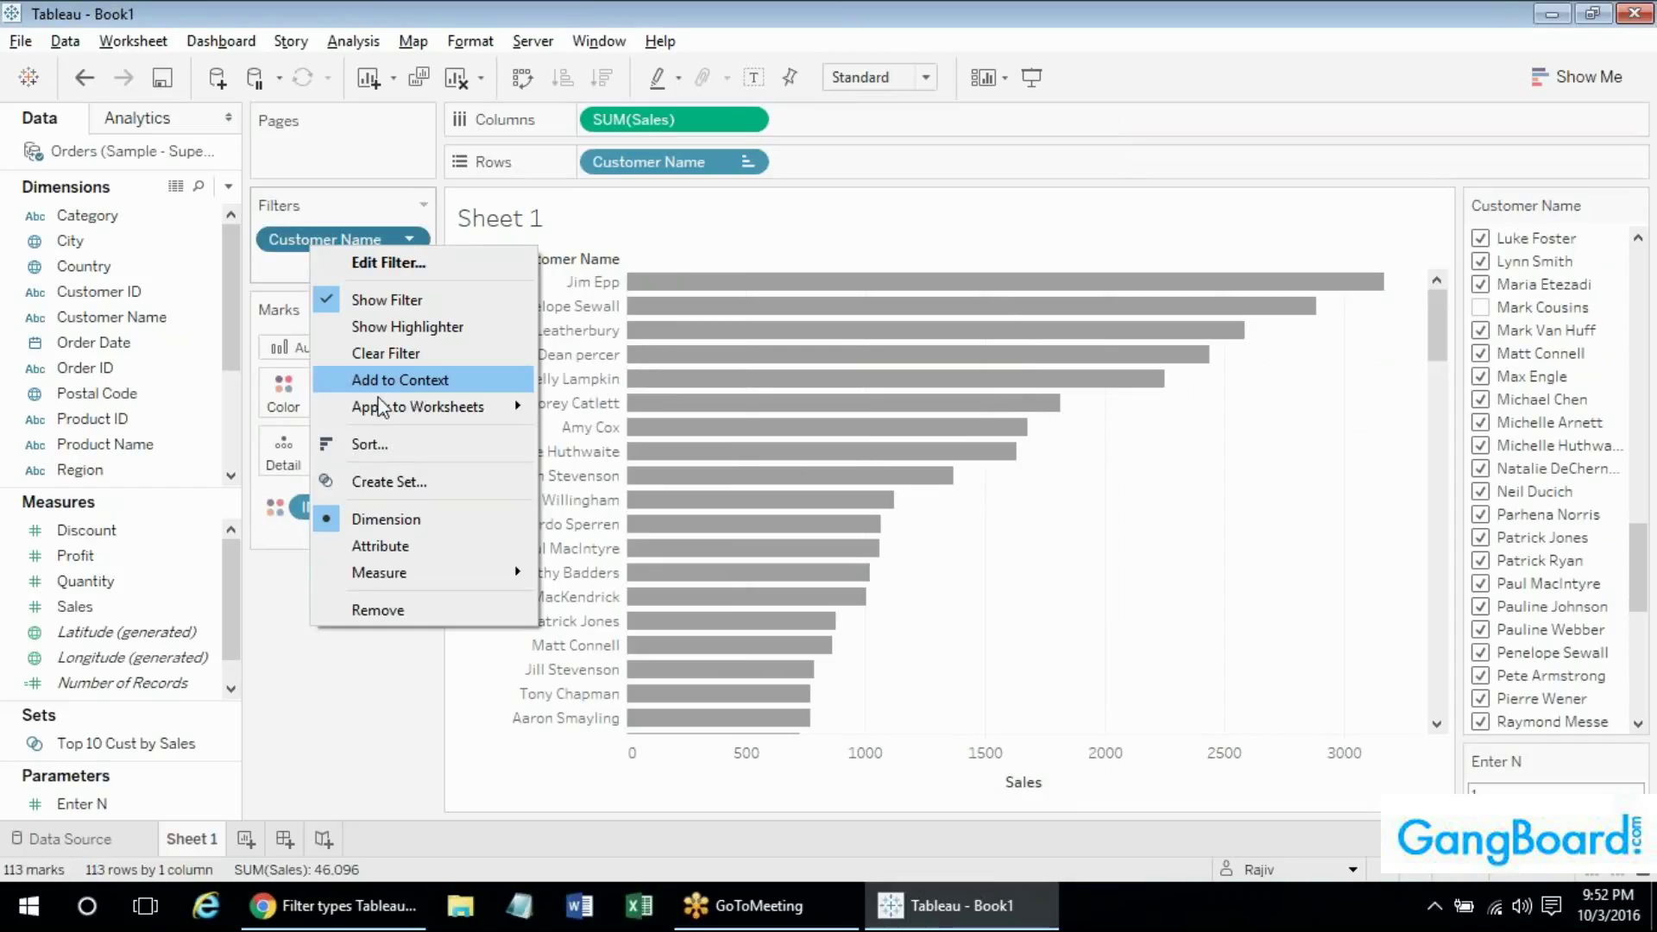
click(464, 378)
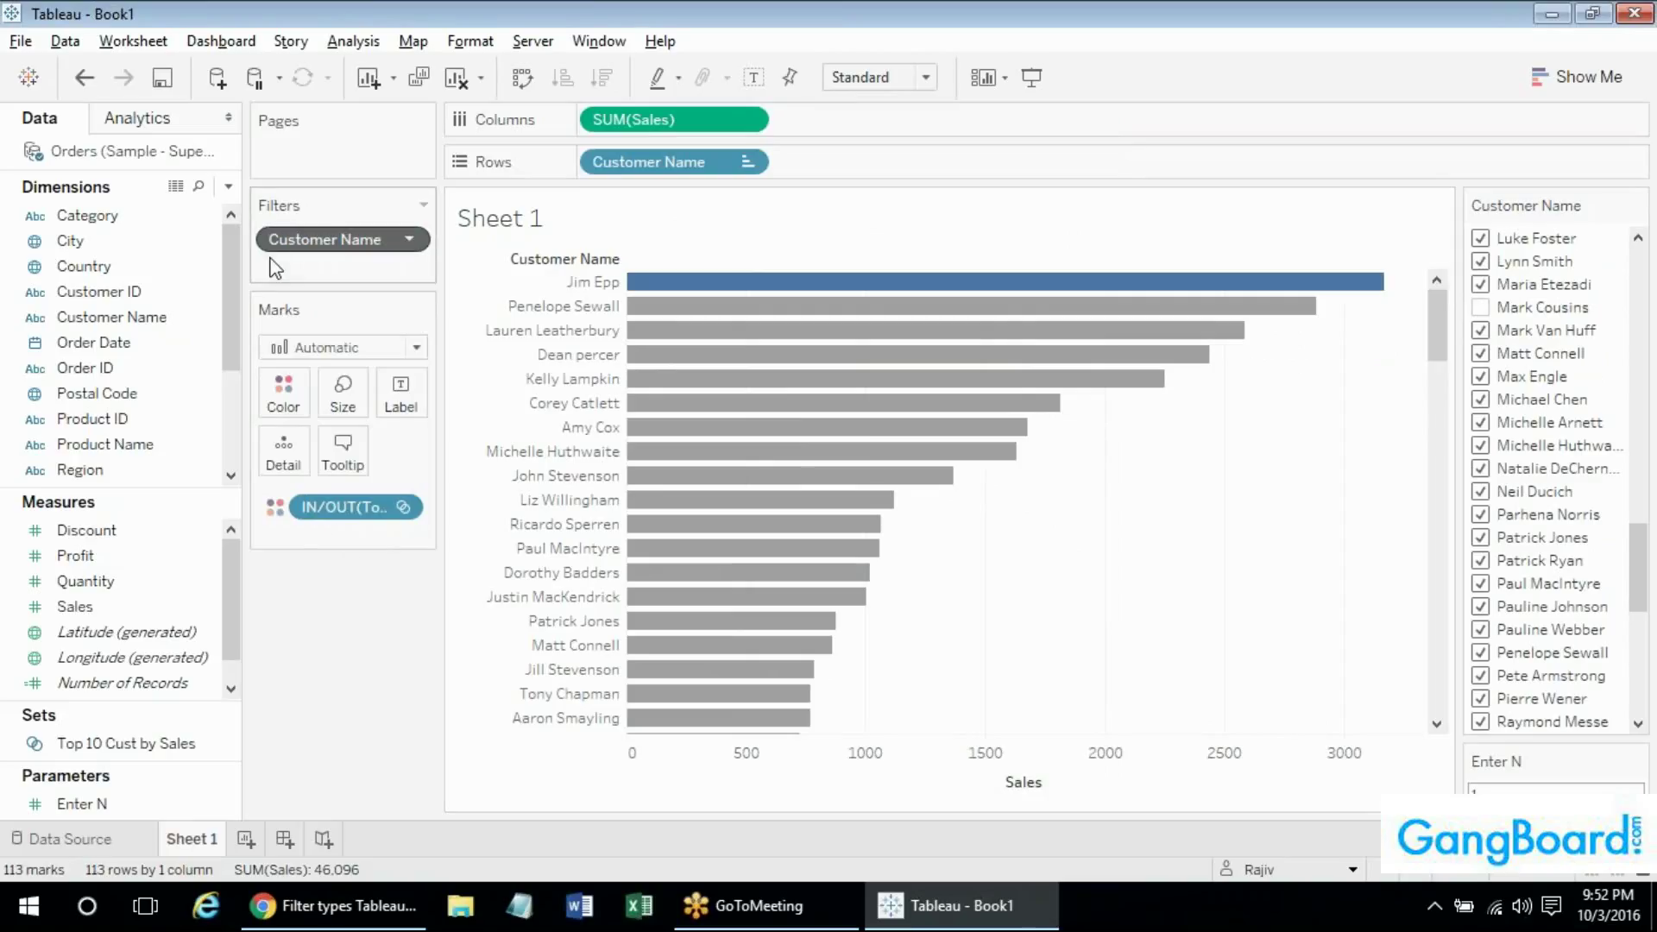
right_click(300, 243)
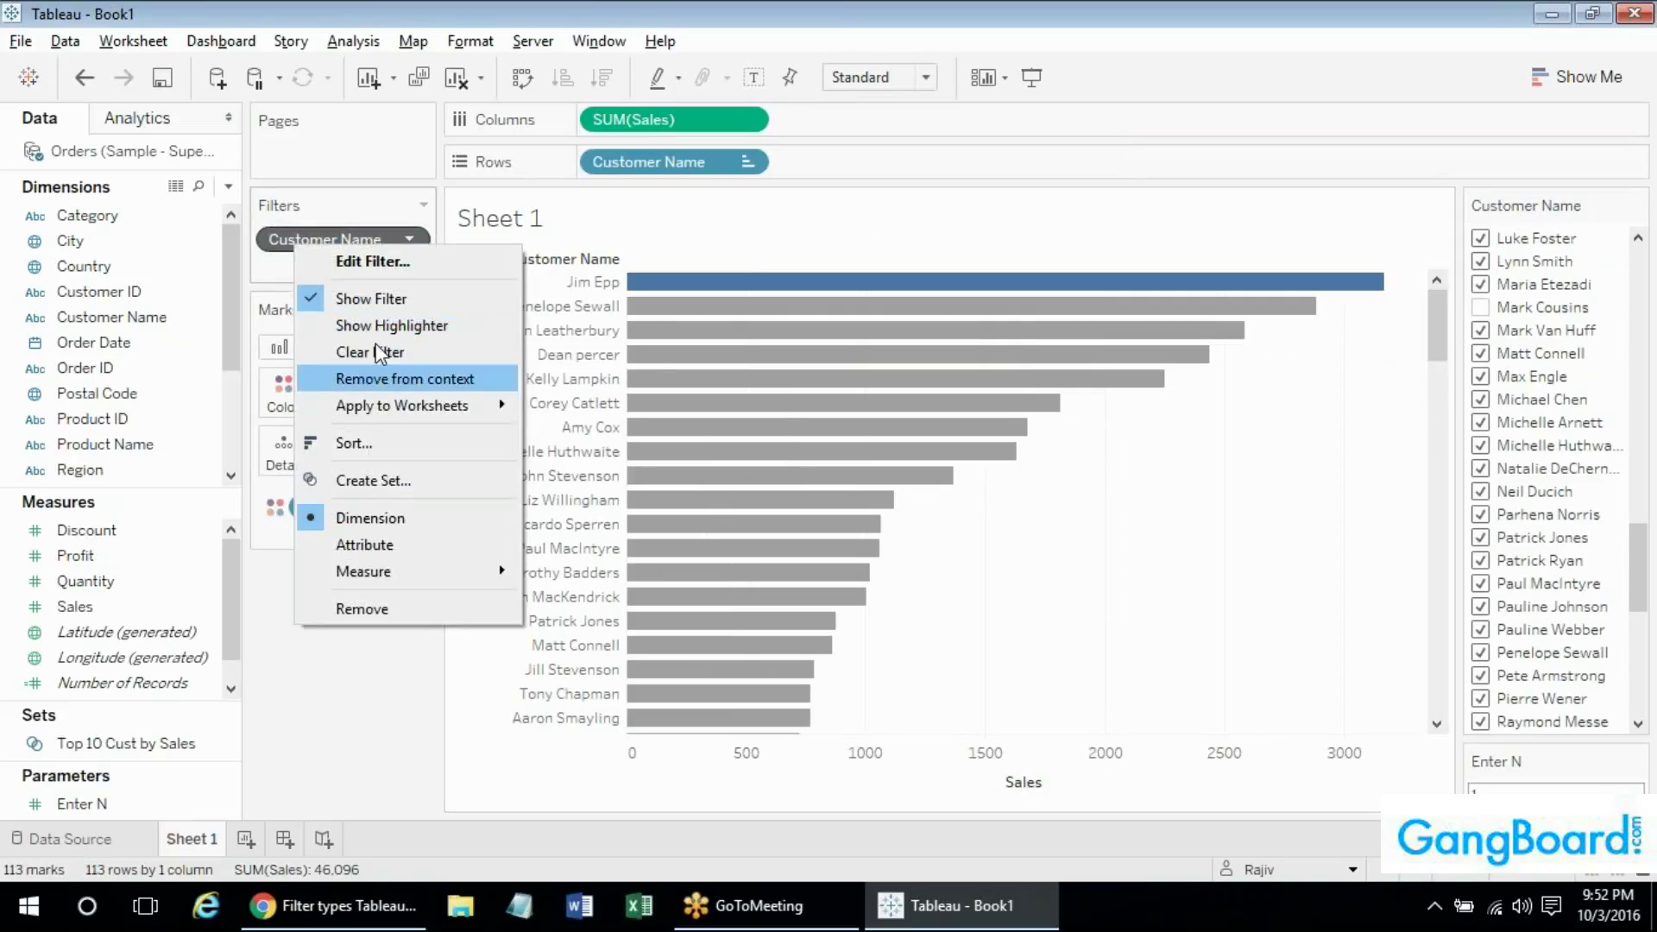
click(276, 258)
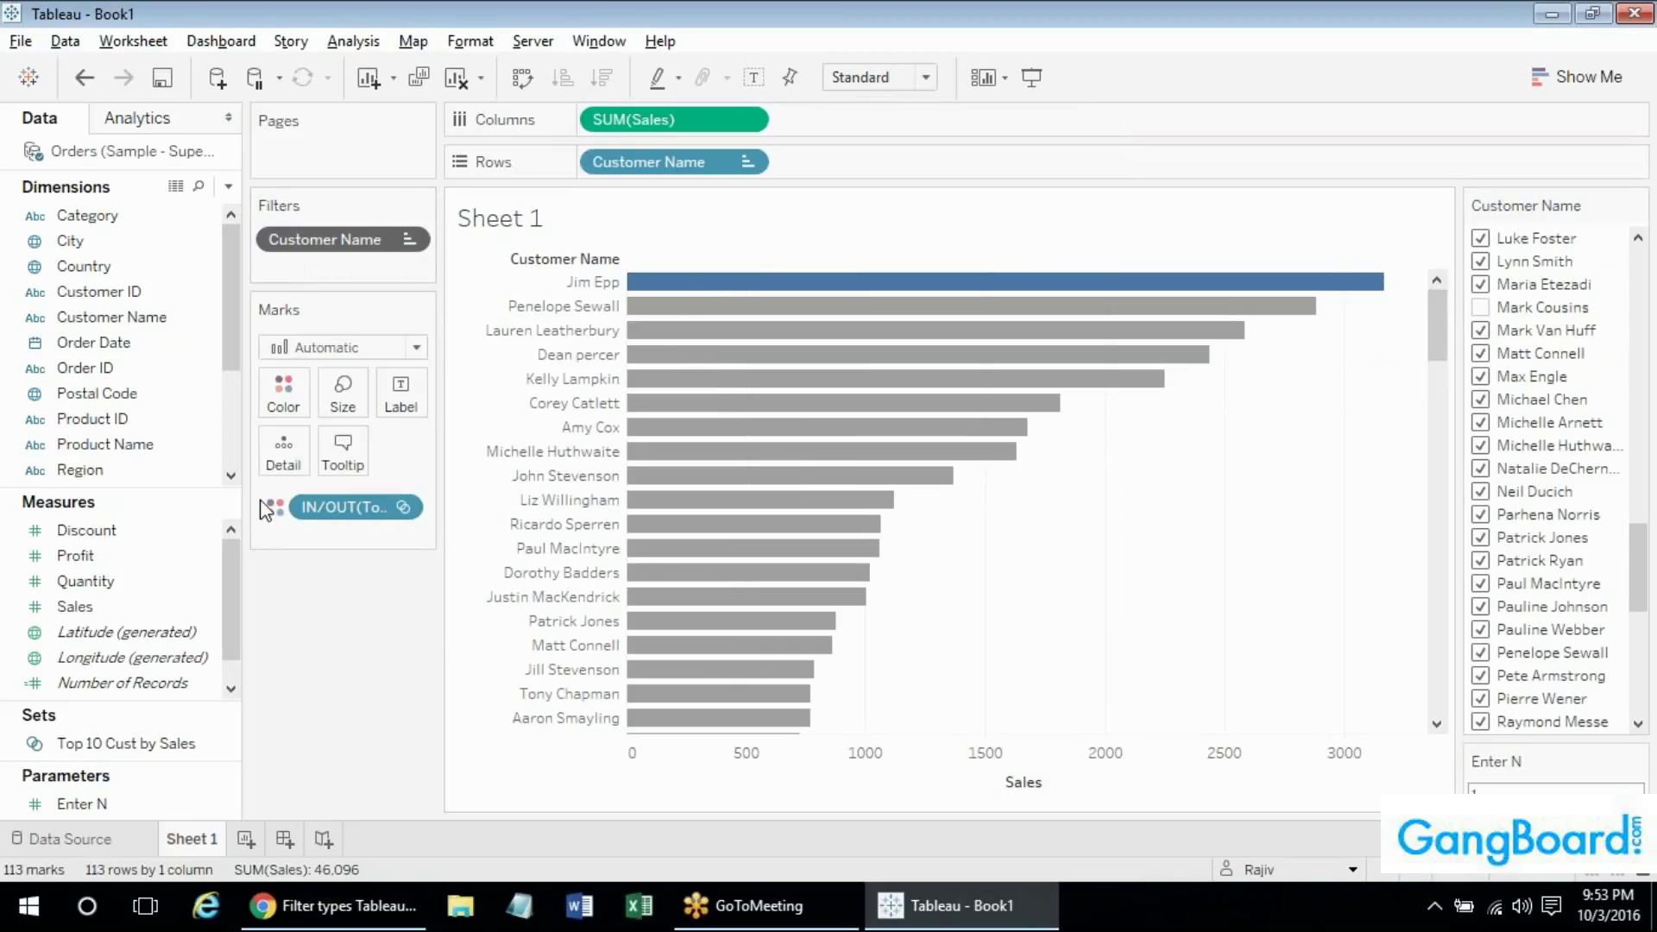
Remove the Customer Name filter from context and inspect the set highlighting of the top bars.
right_click(321, 250)
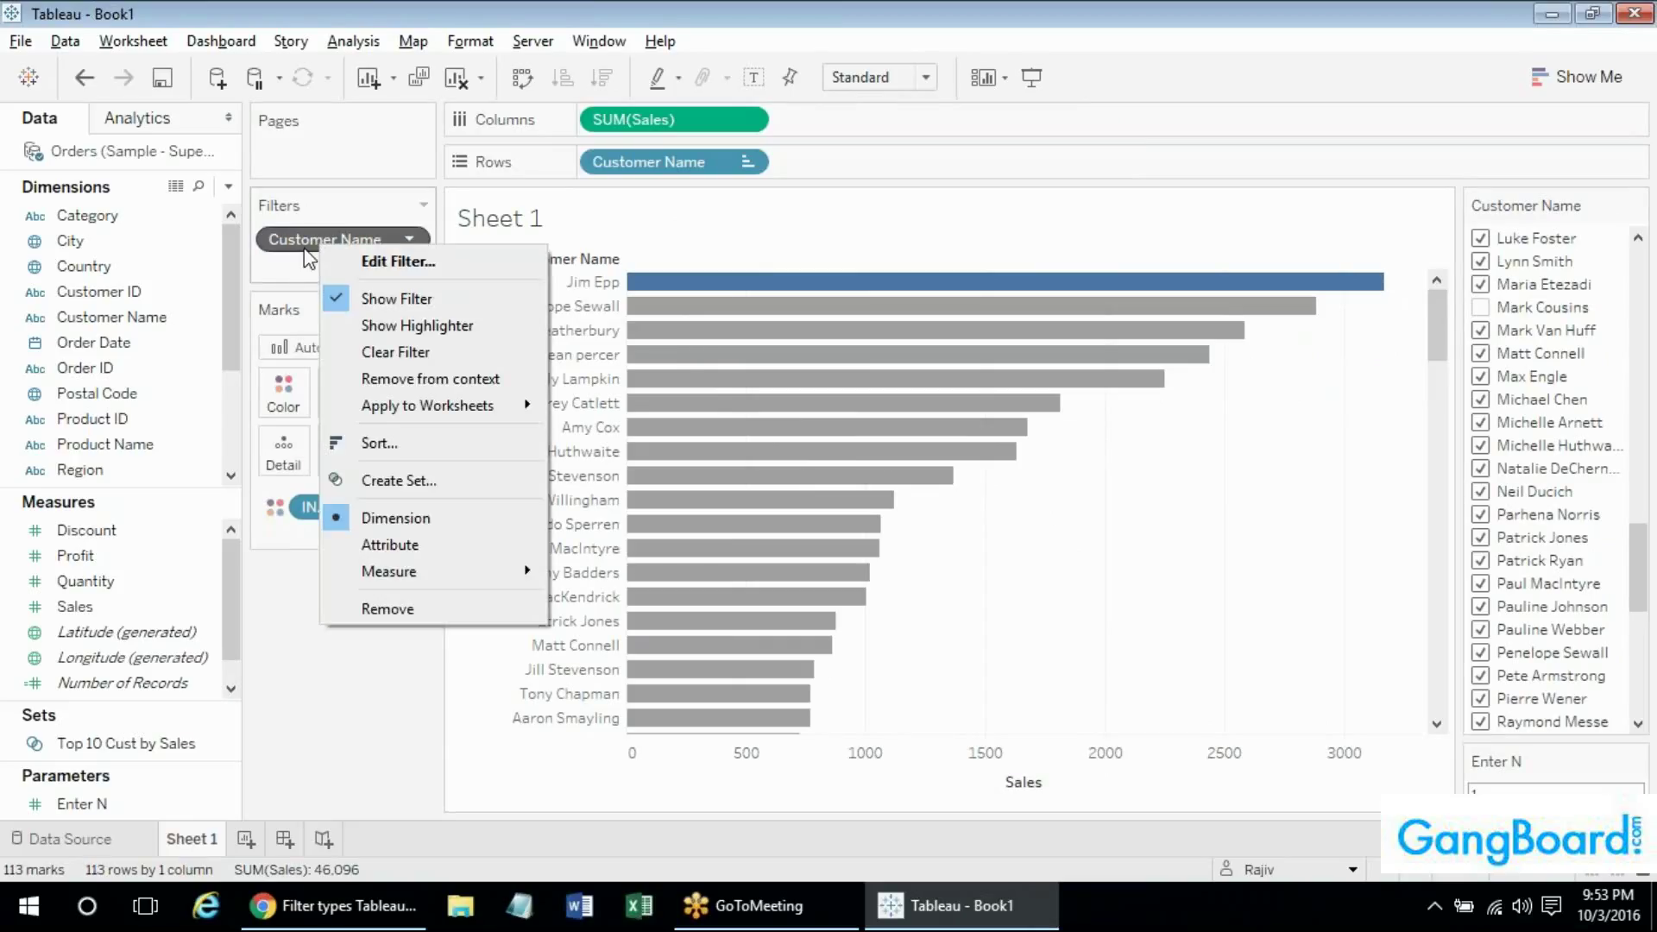
click(392, 380)
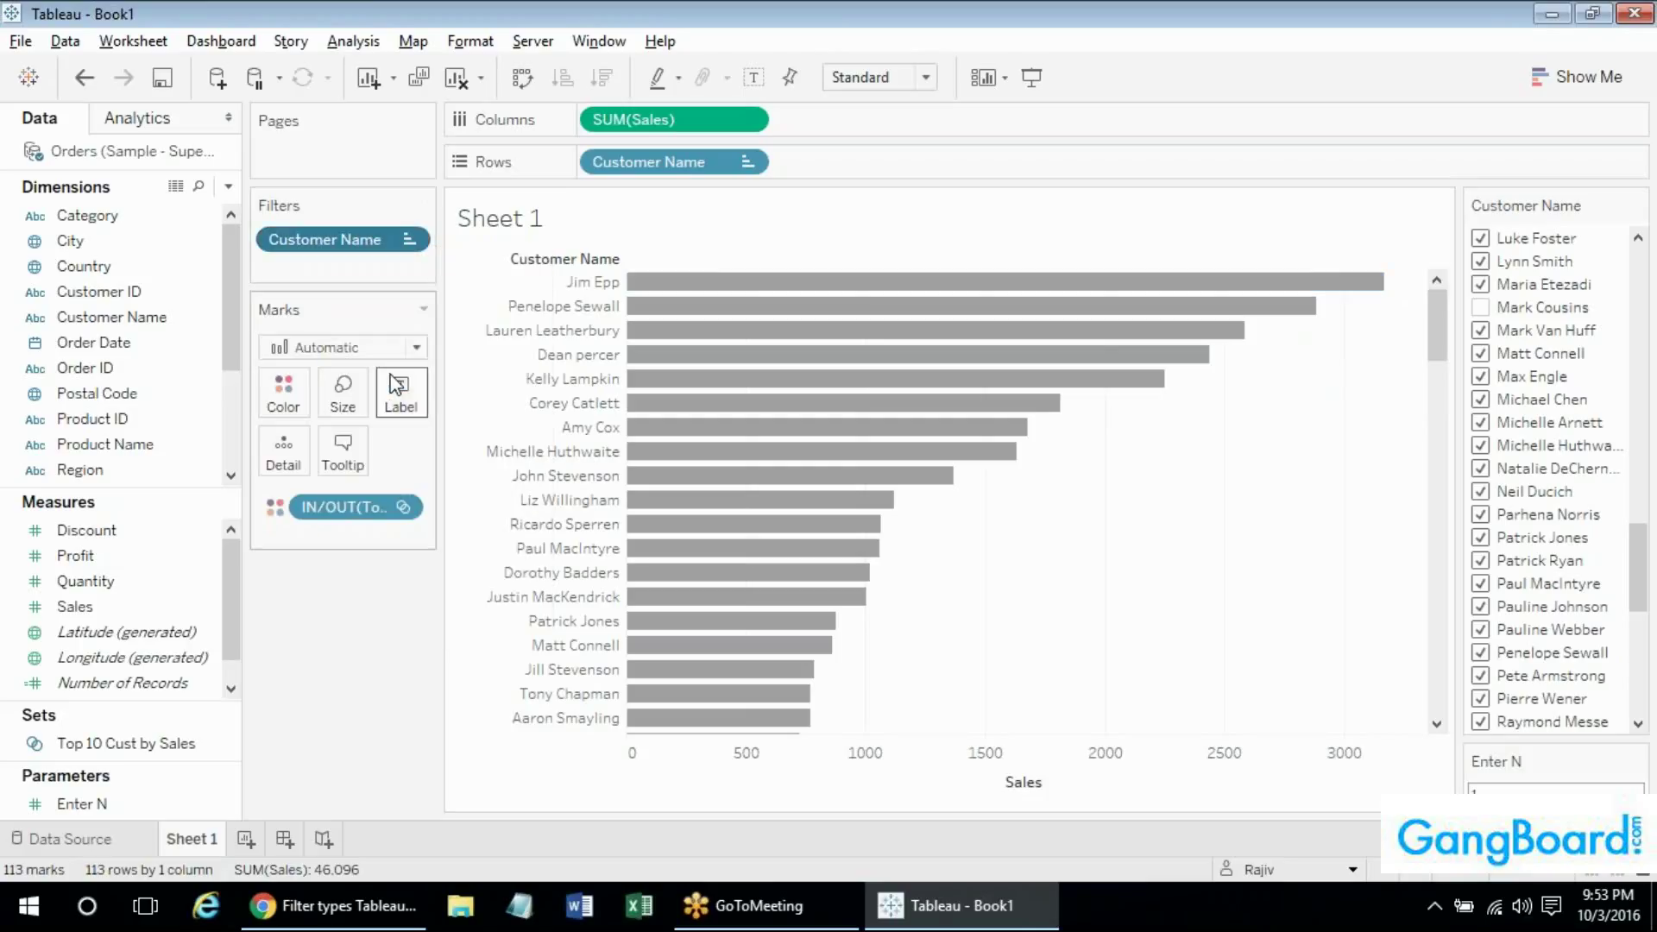
mouse_move(961, 469)
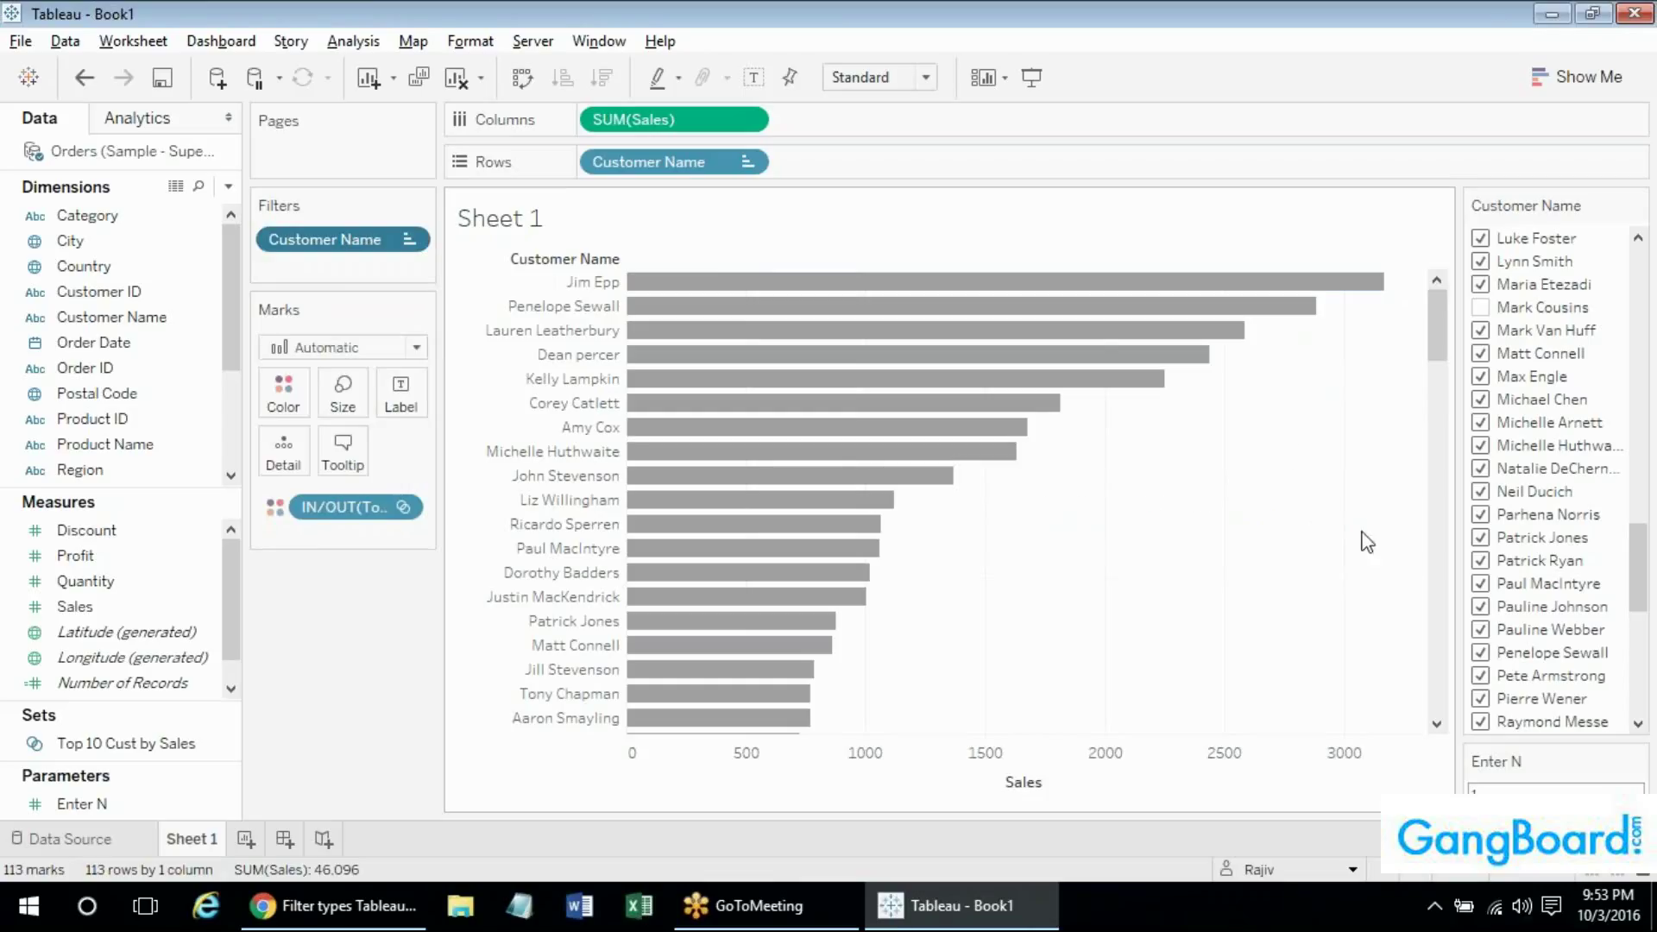
mouse_move(1116, 326)
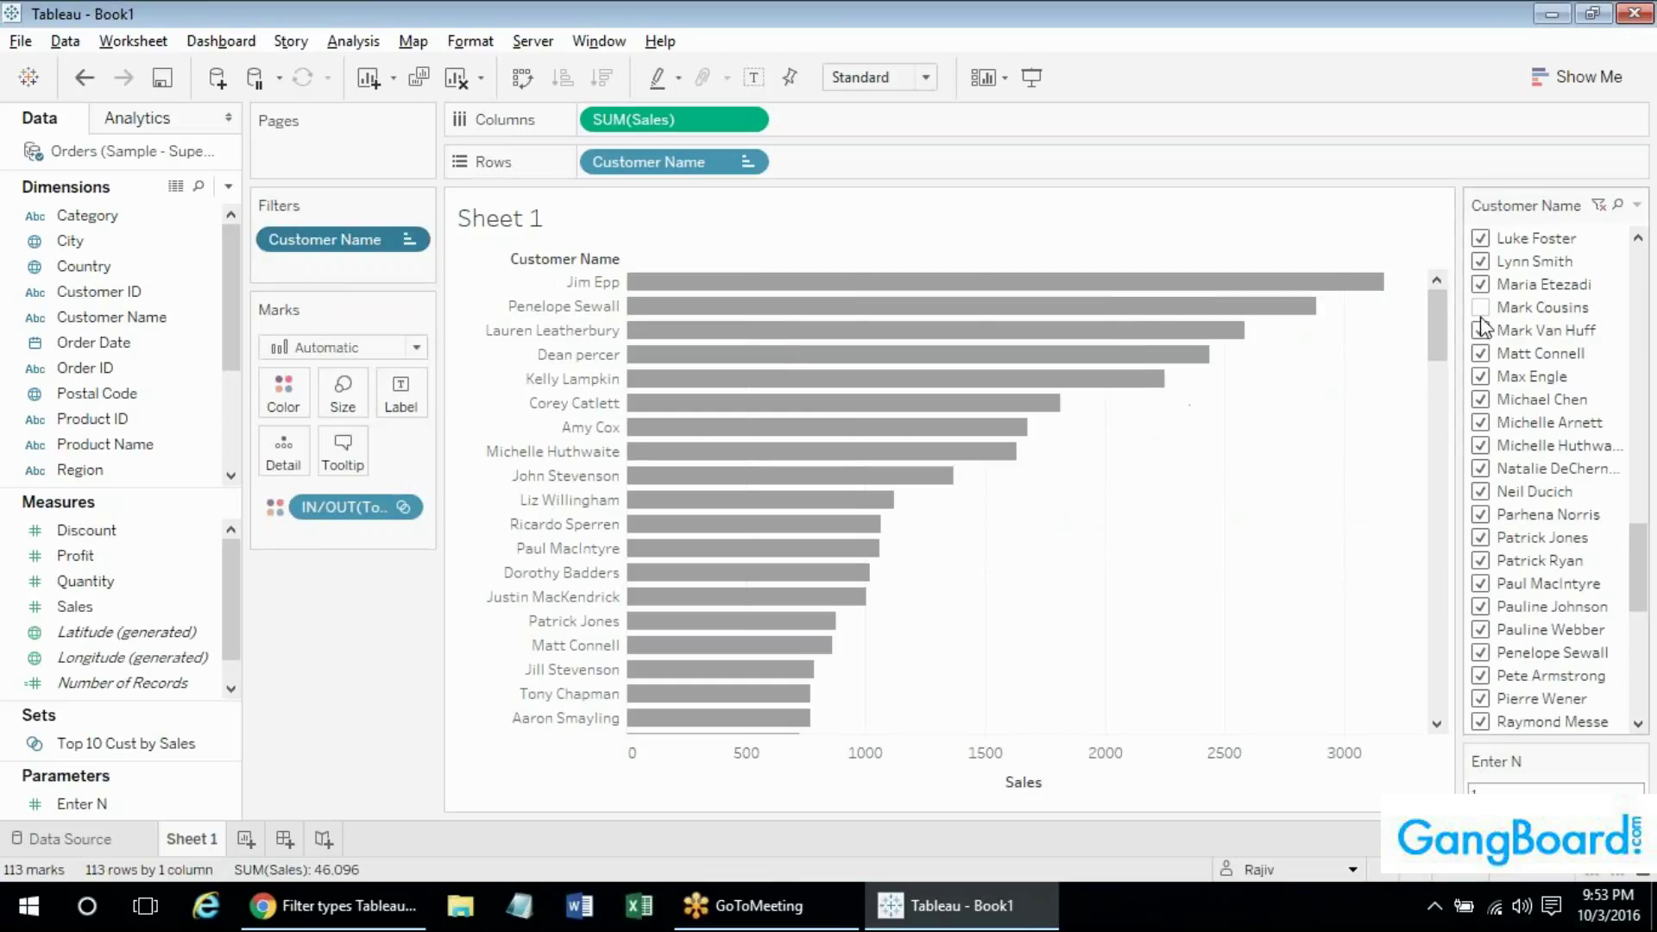
mouse_move(1226, 330)
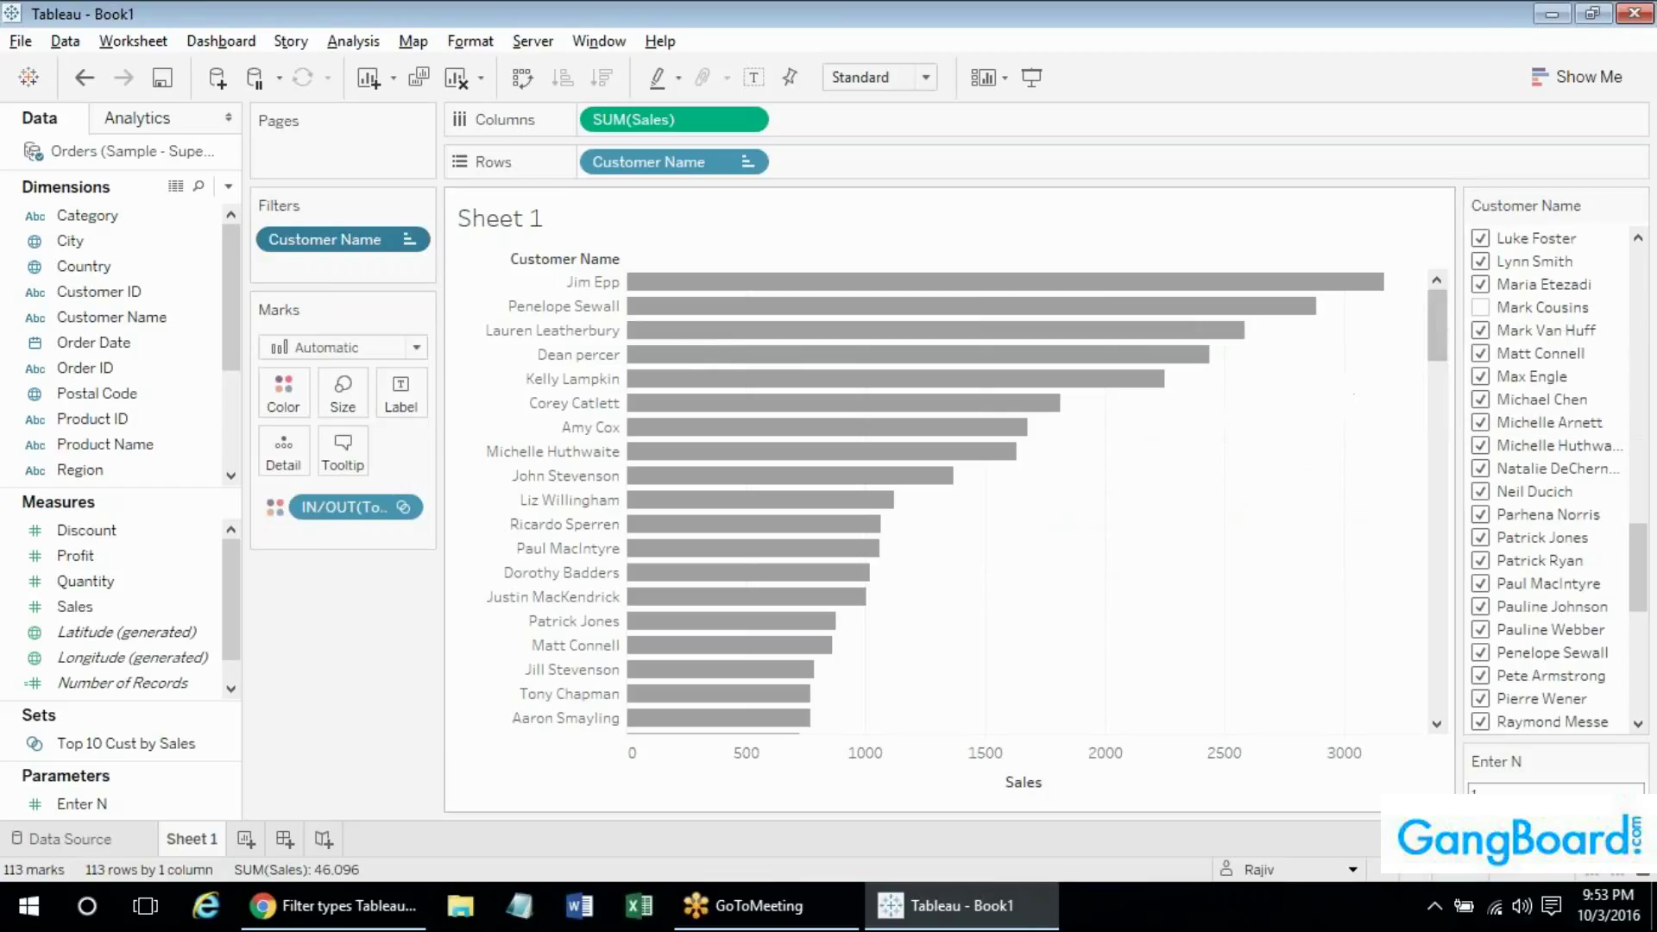
mouse_move(1046, 354)
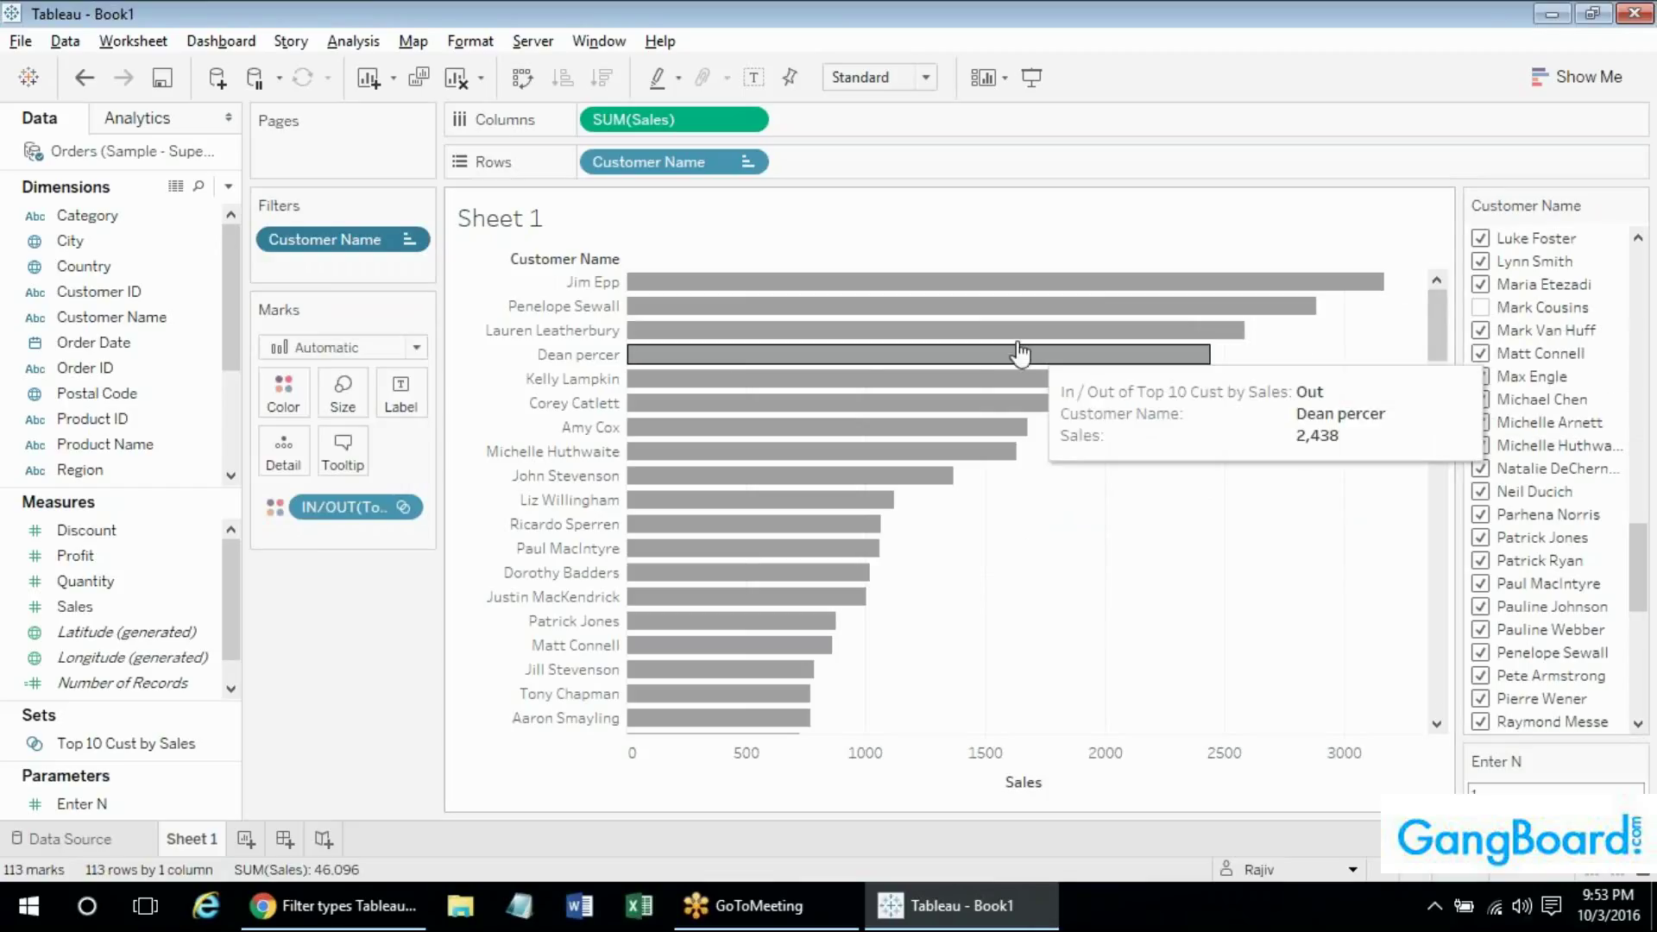
Re-include the excluded customer in the Customer Name filter and remove that filter from the sheet.
right_click(277, 238)
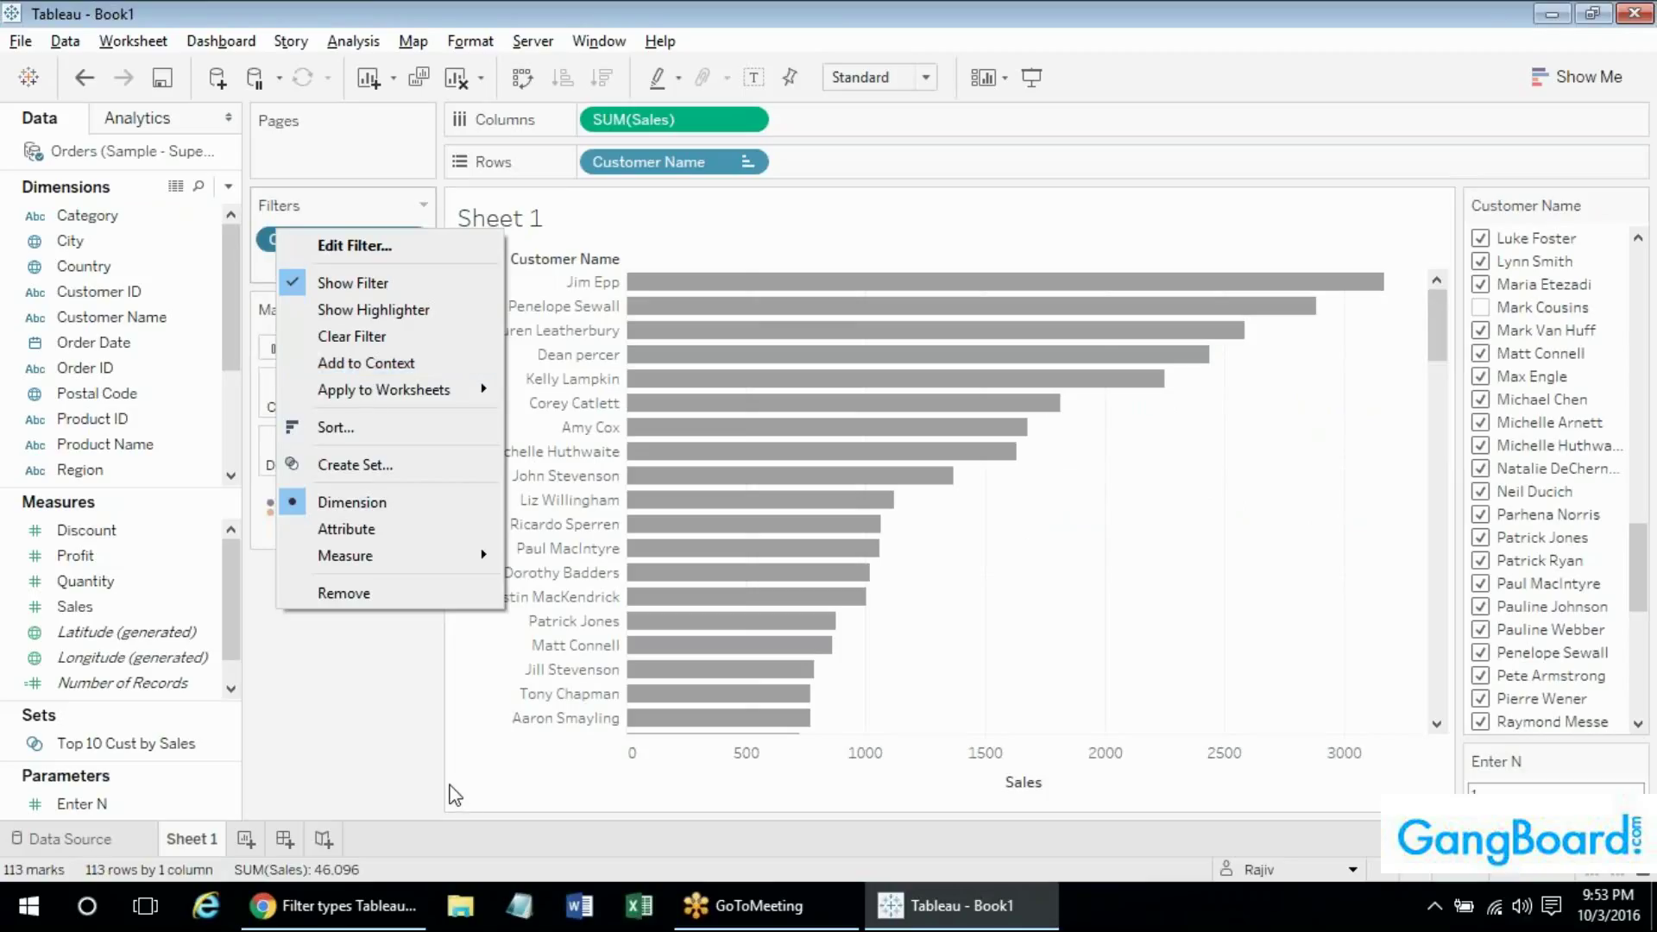
click(355, 730)
click(1480, 308)
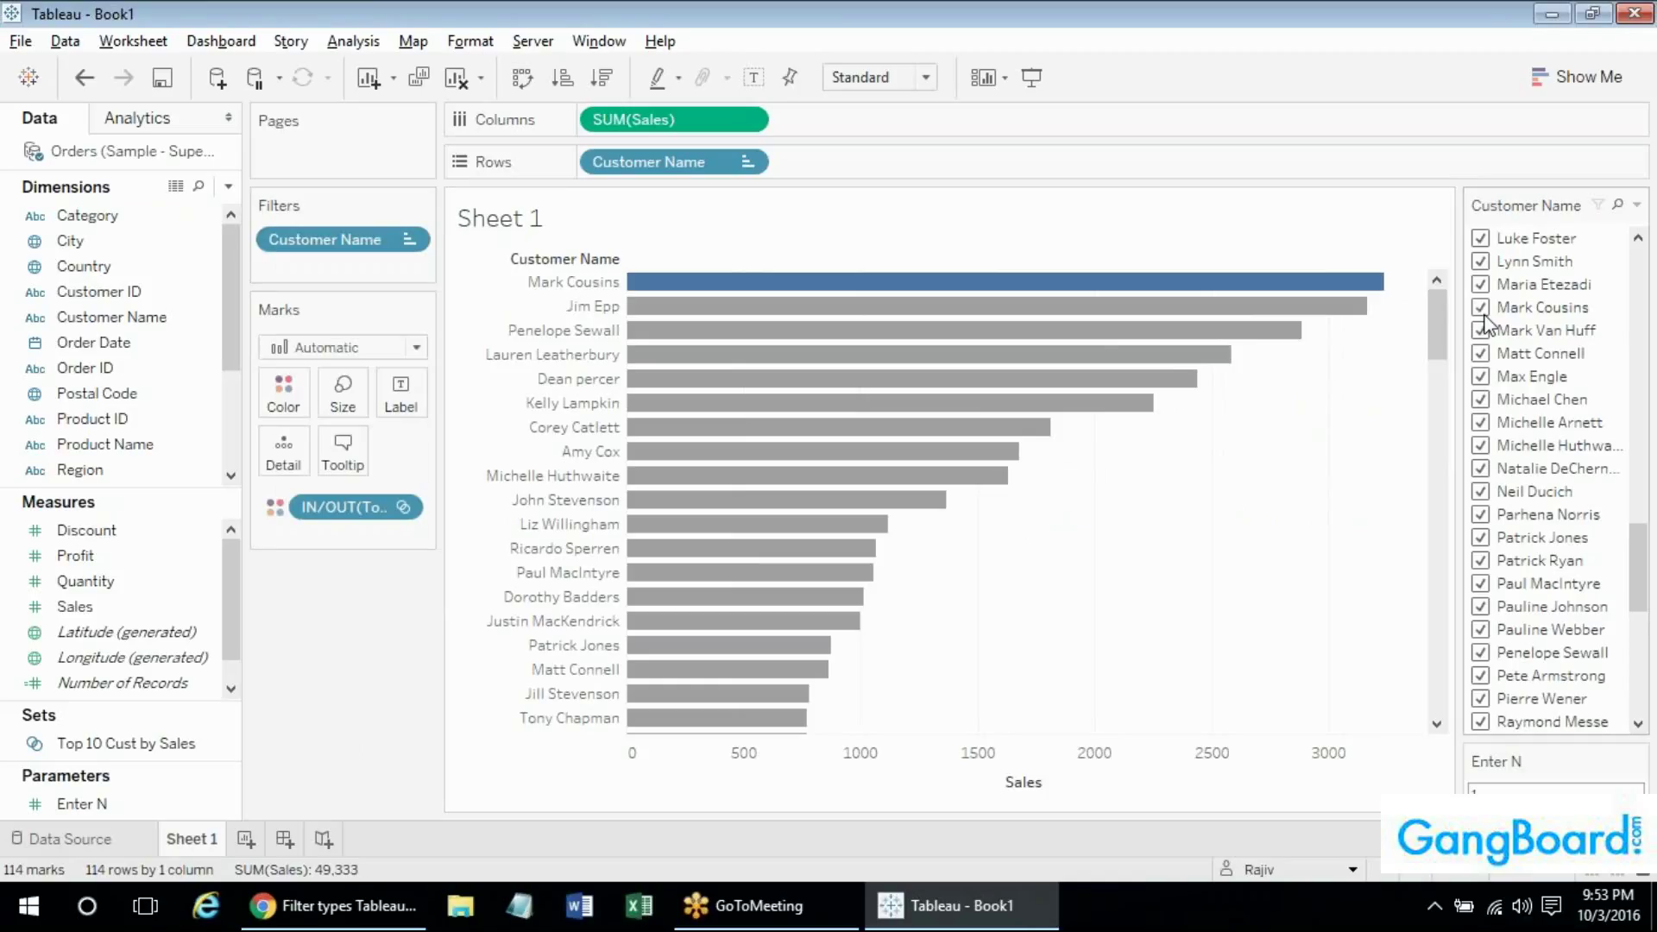
click(1481, 308)
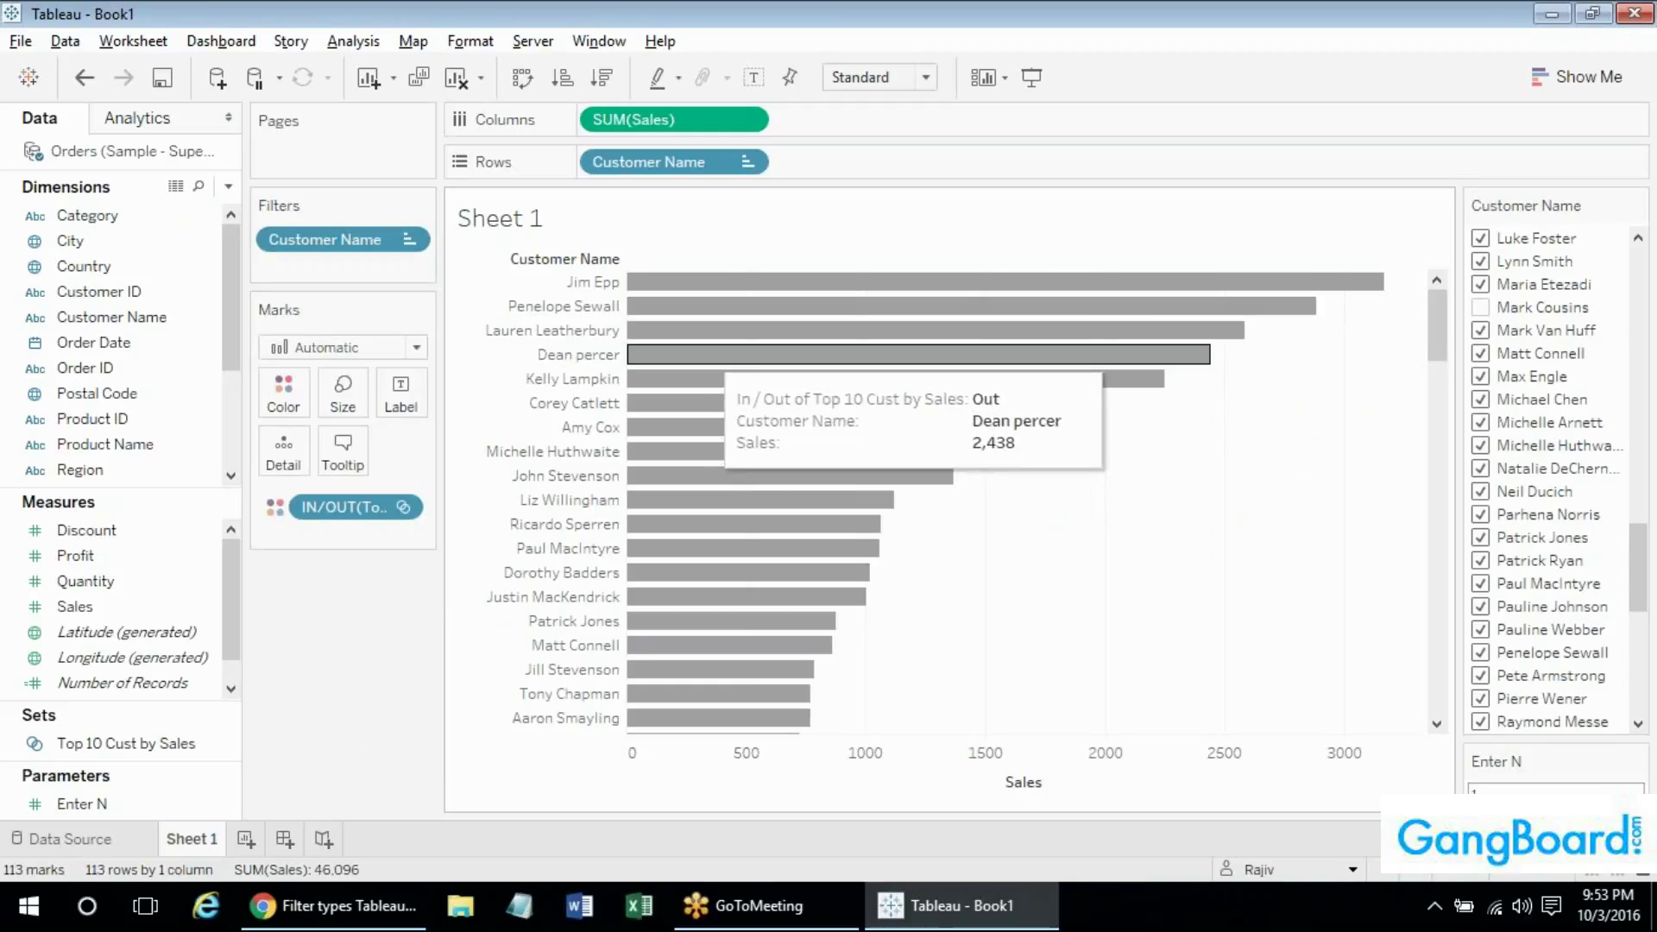
click(1481, 308)
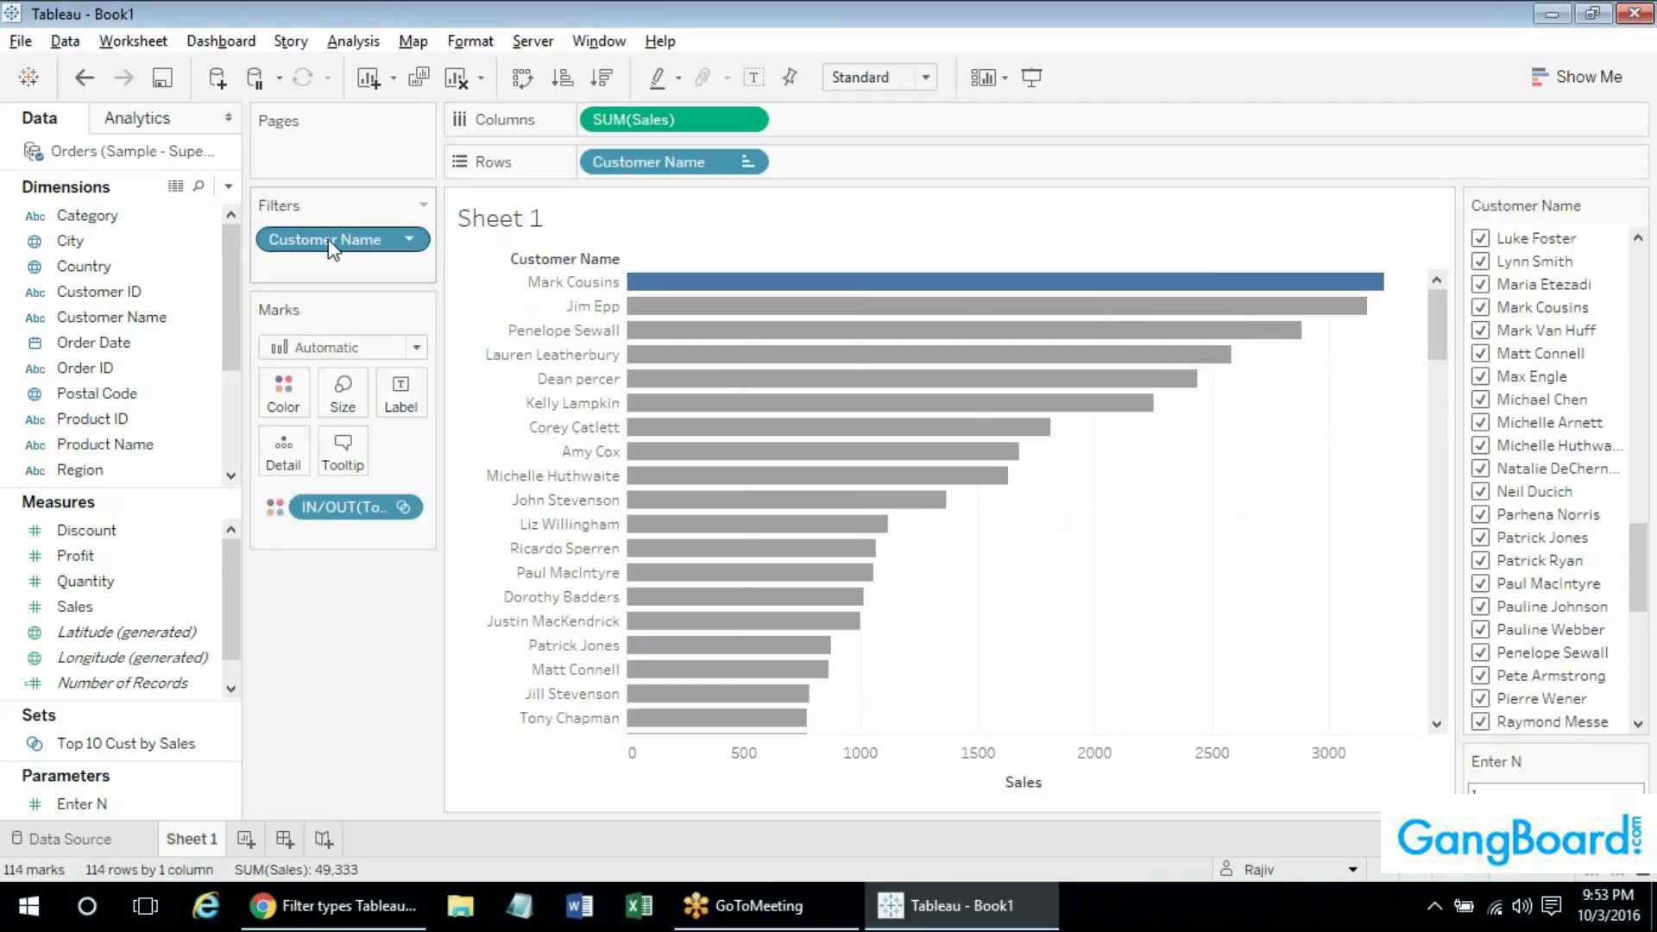
drag(375, 242, 220, 413)
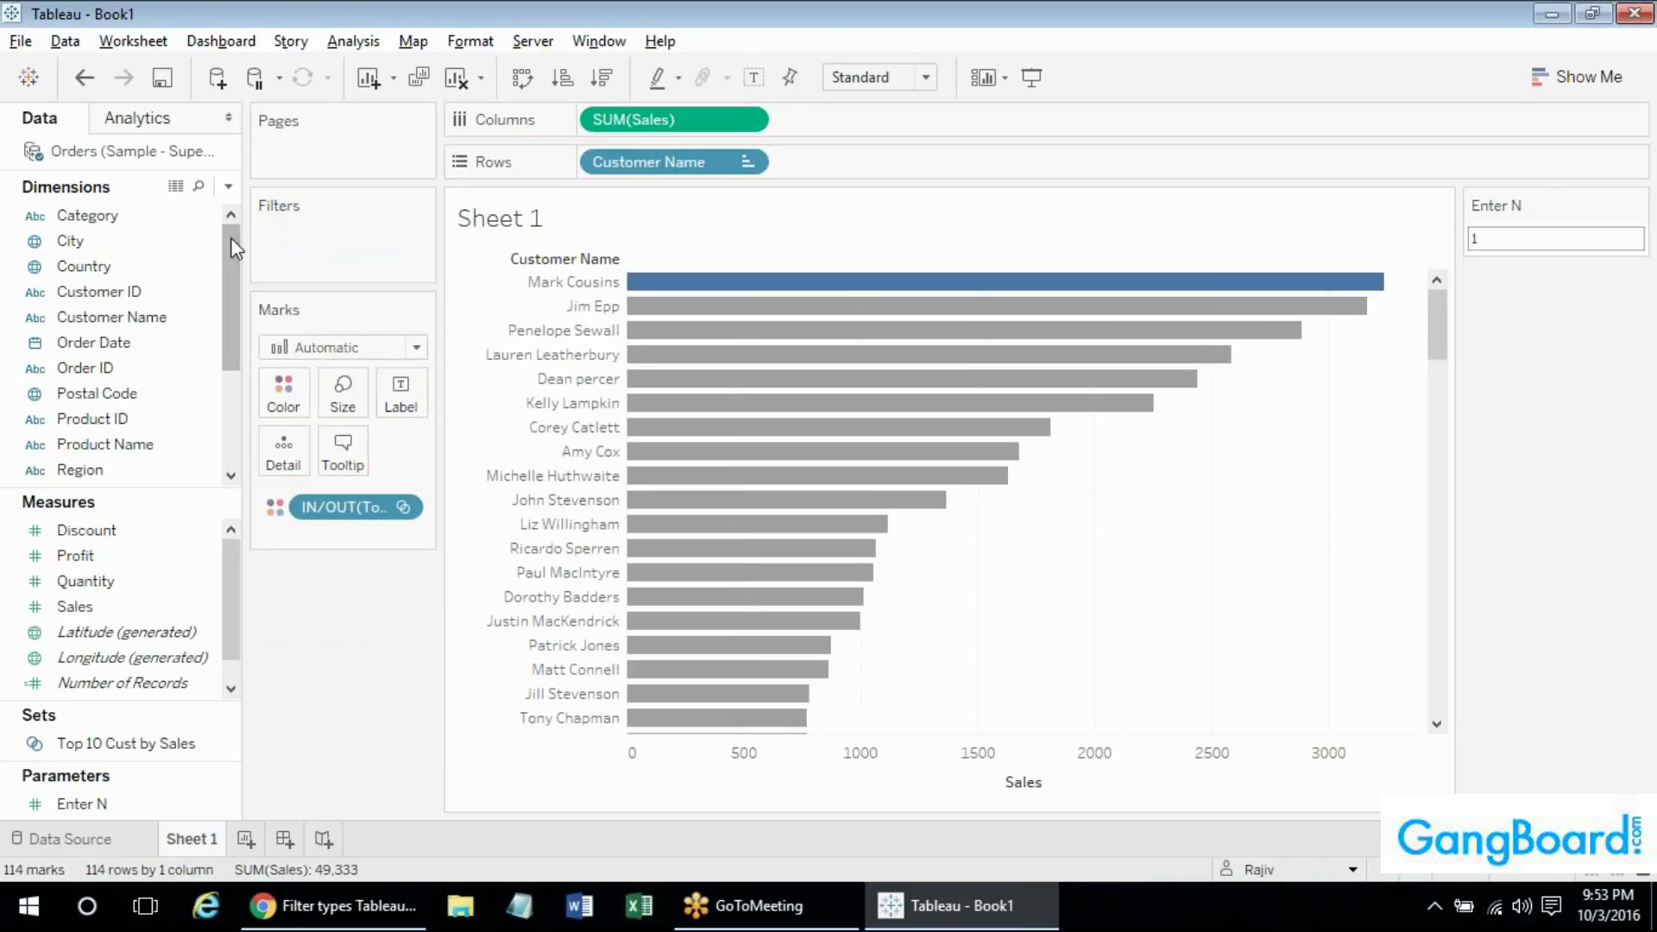
Add an Order Date filter by Years with all years selected and show its filter control.
mouse_move(231, 274)
mouse_down()
mouse_move(238, 367)
mouse_move(226, 261)
mouse_up()
click(145, 325)
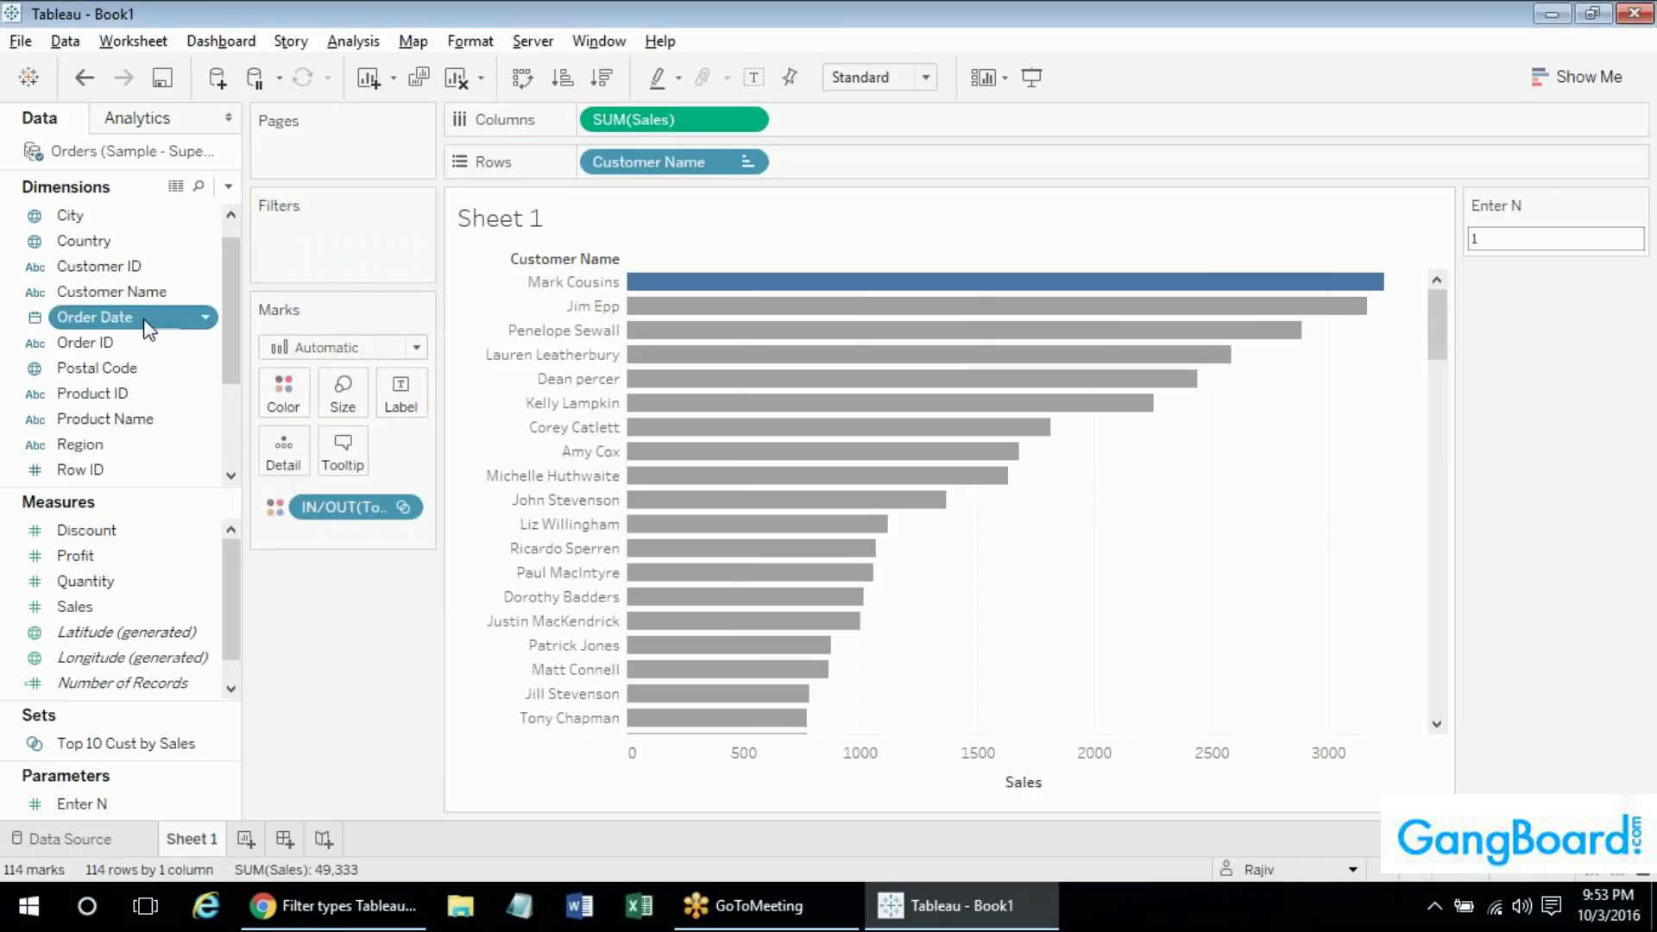
drag(148, 328, 337, 233)
double_click(756, 411)
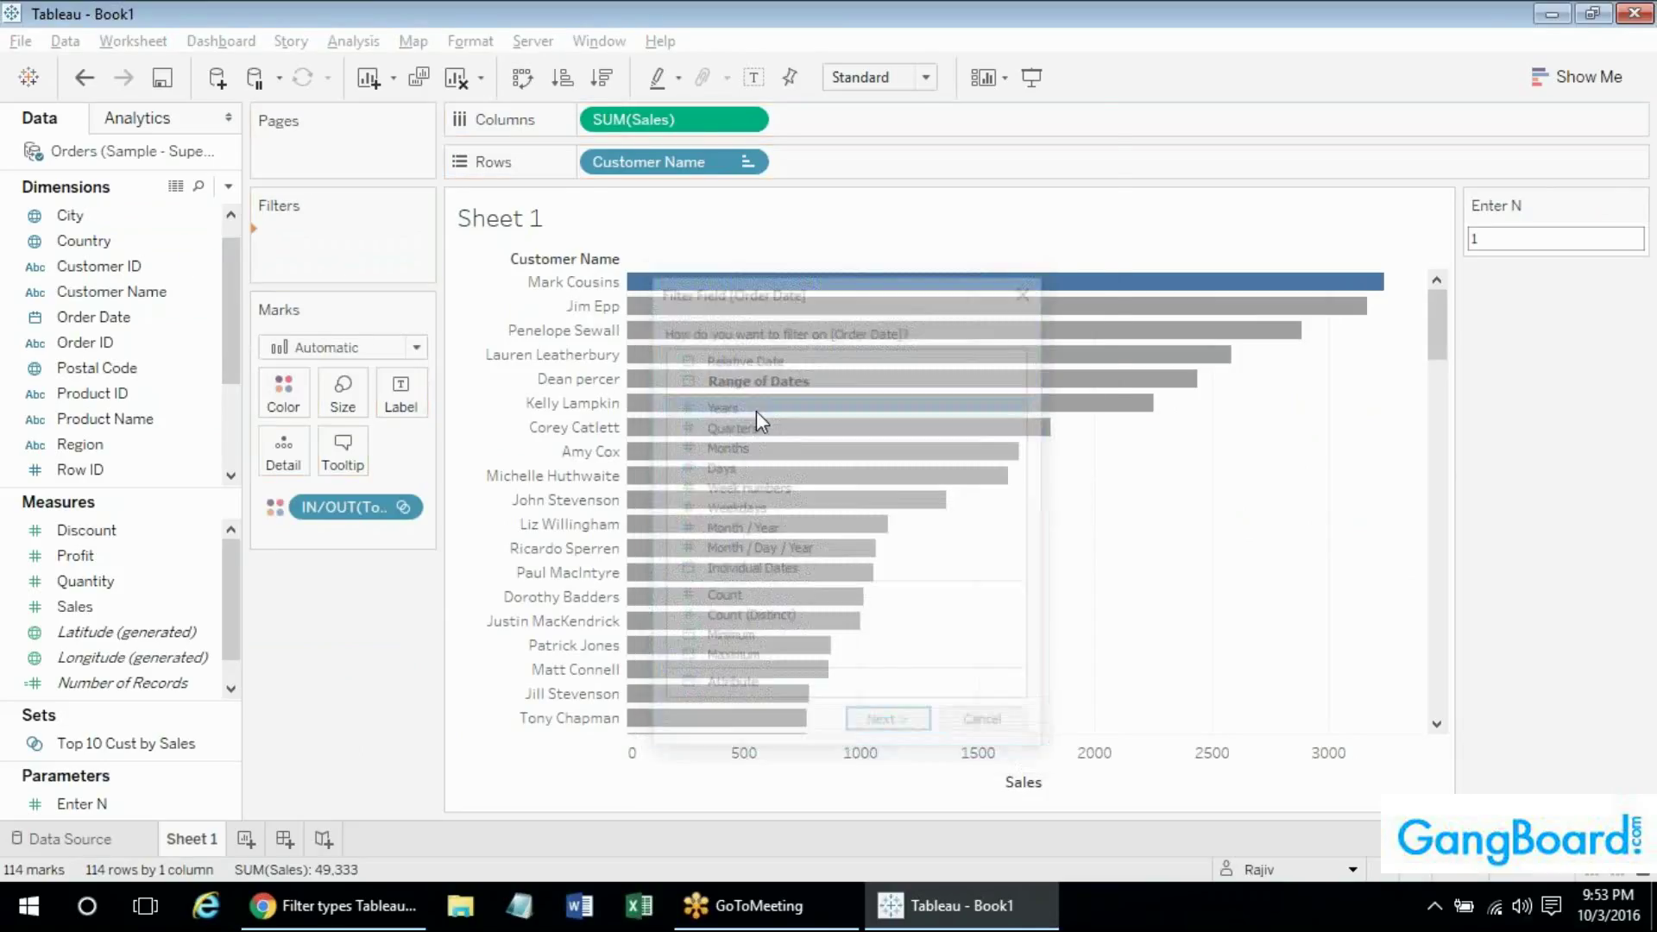
click(644, 520)
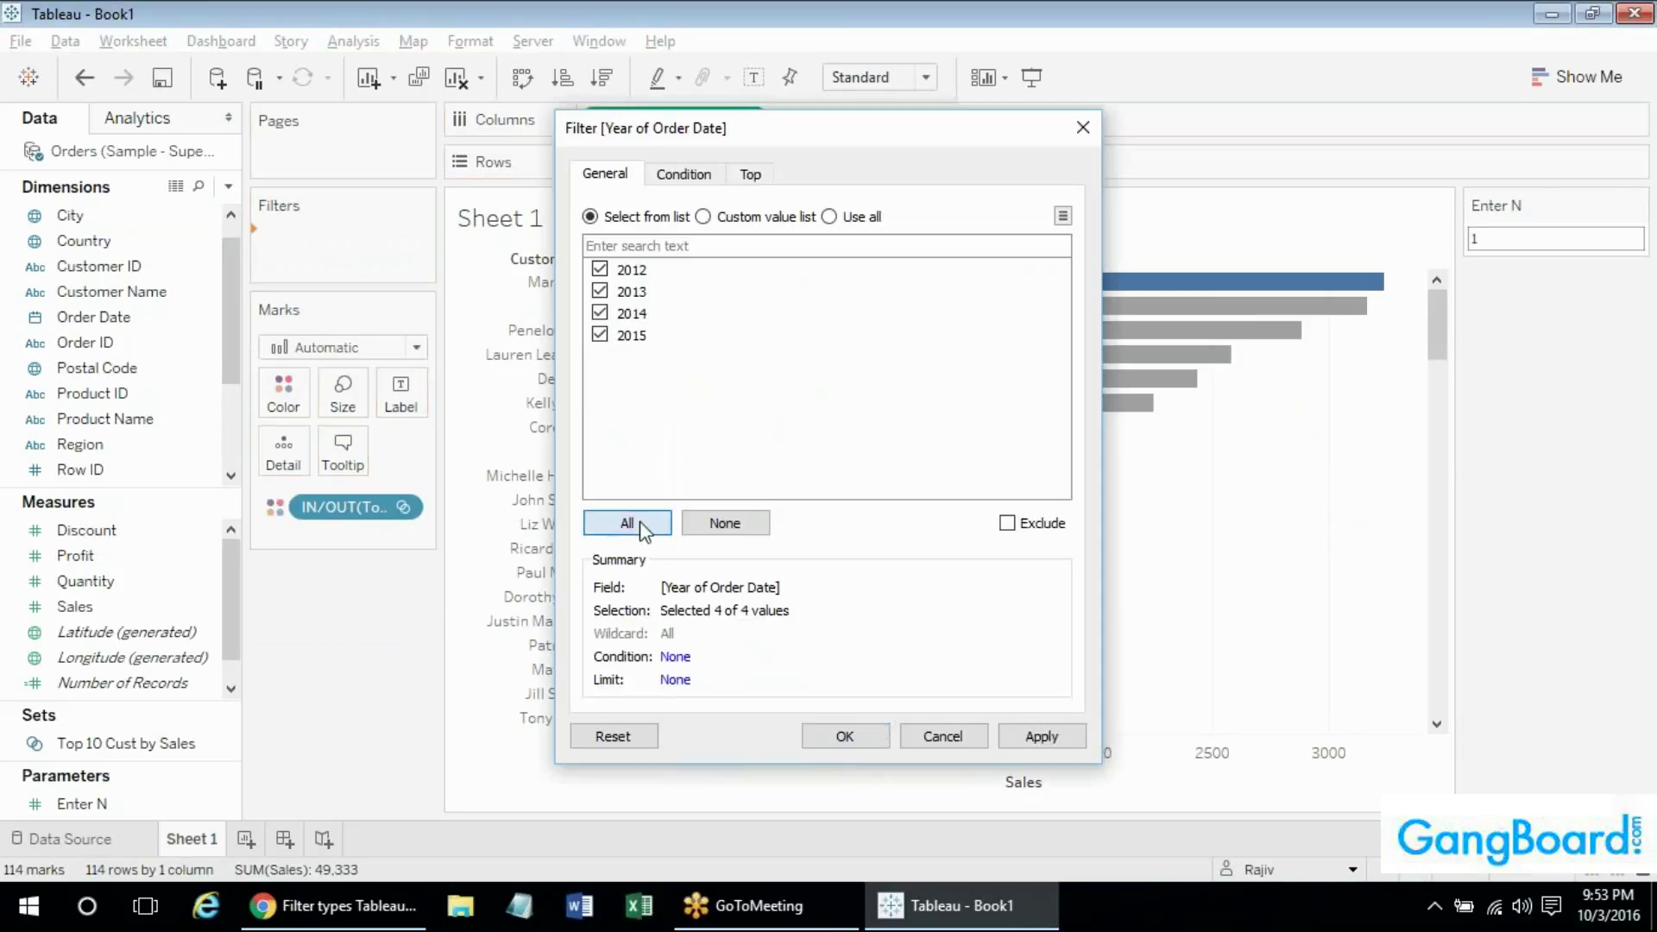
click(889, 734)
right_click(360, 252)
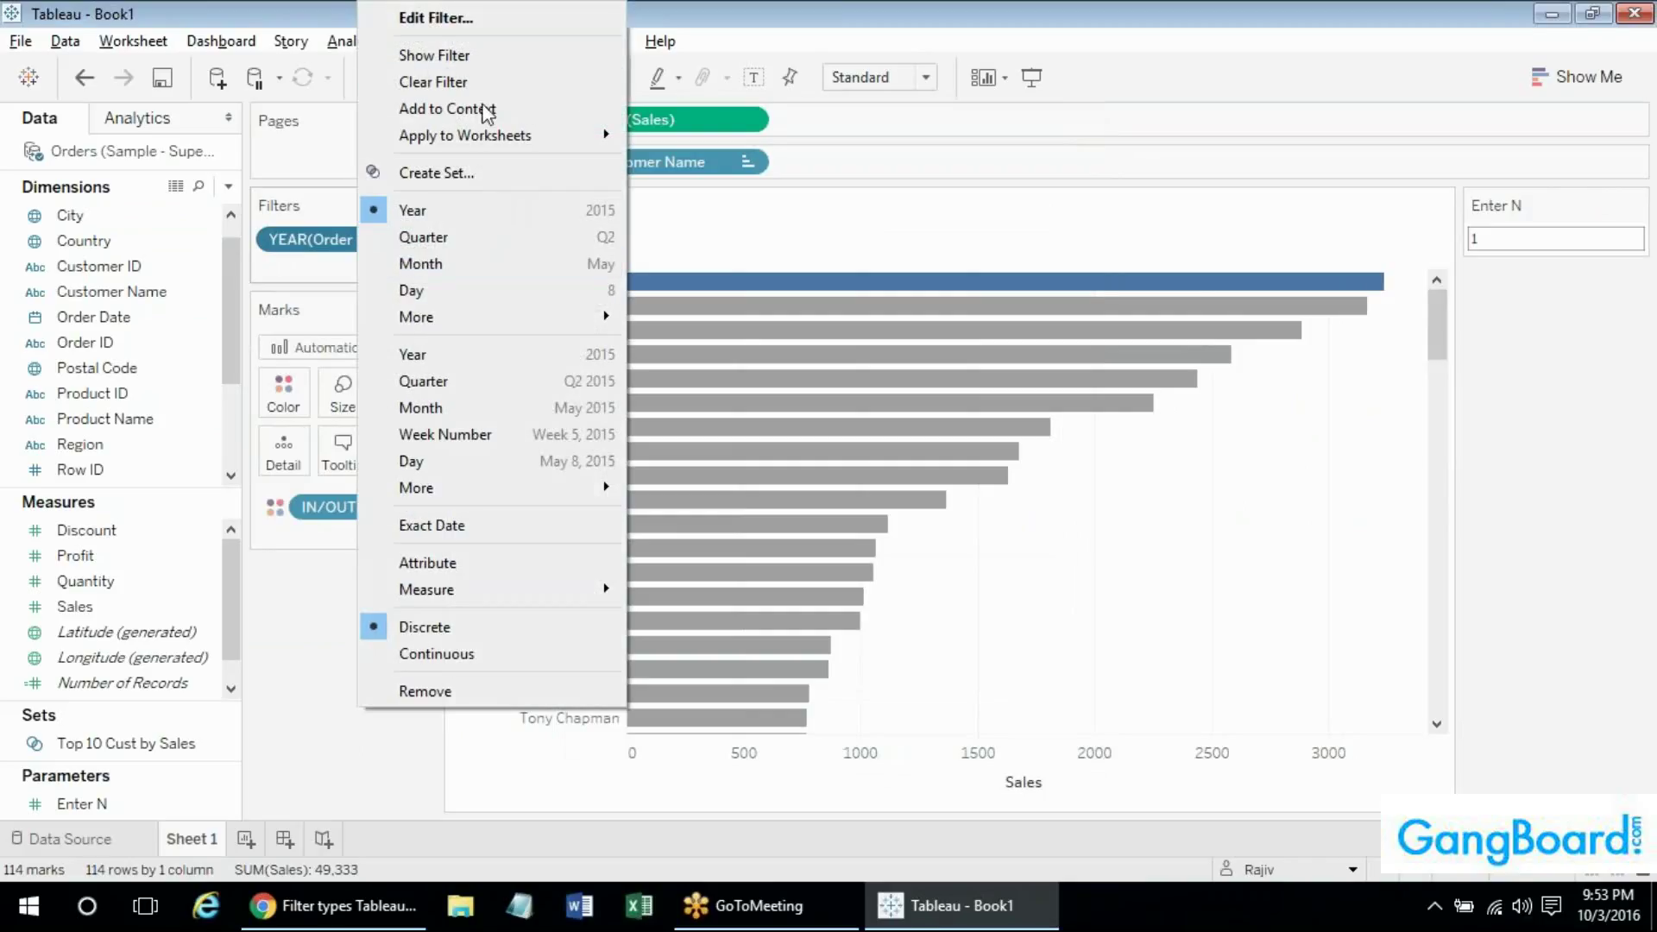
click(487, 55)
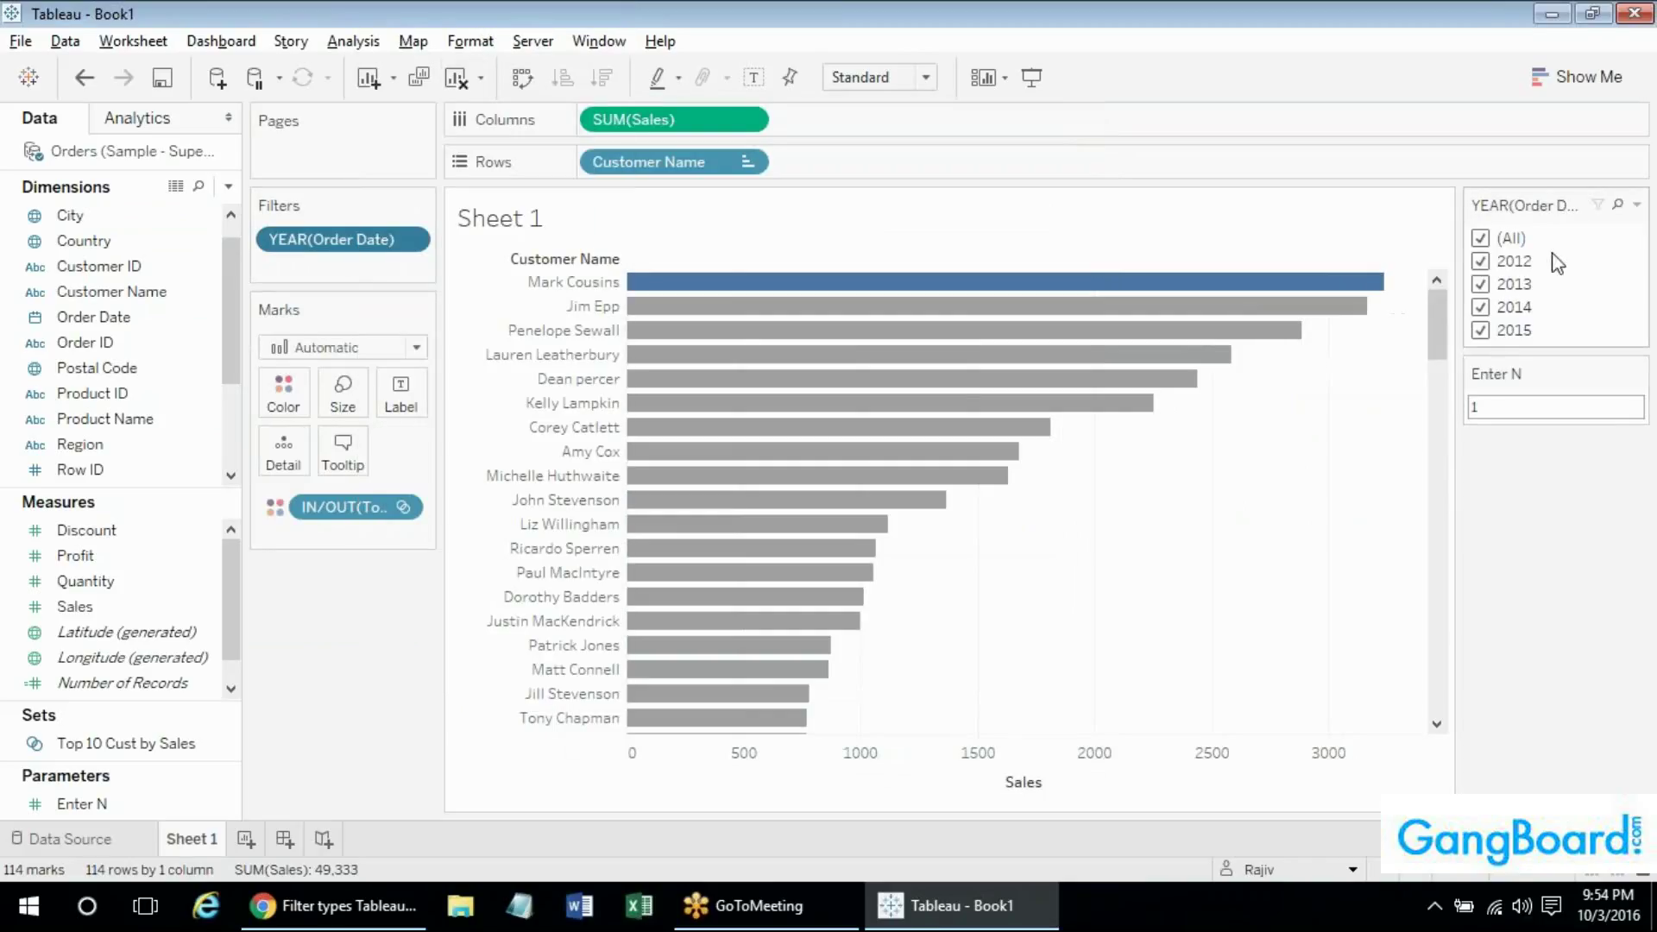
Exclude 2012, 2013 and 2014 in the Order Date year filter to compare the highlighting, and restore all years.
mouse_move(915, 332)
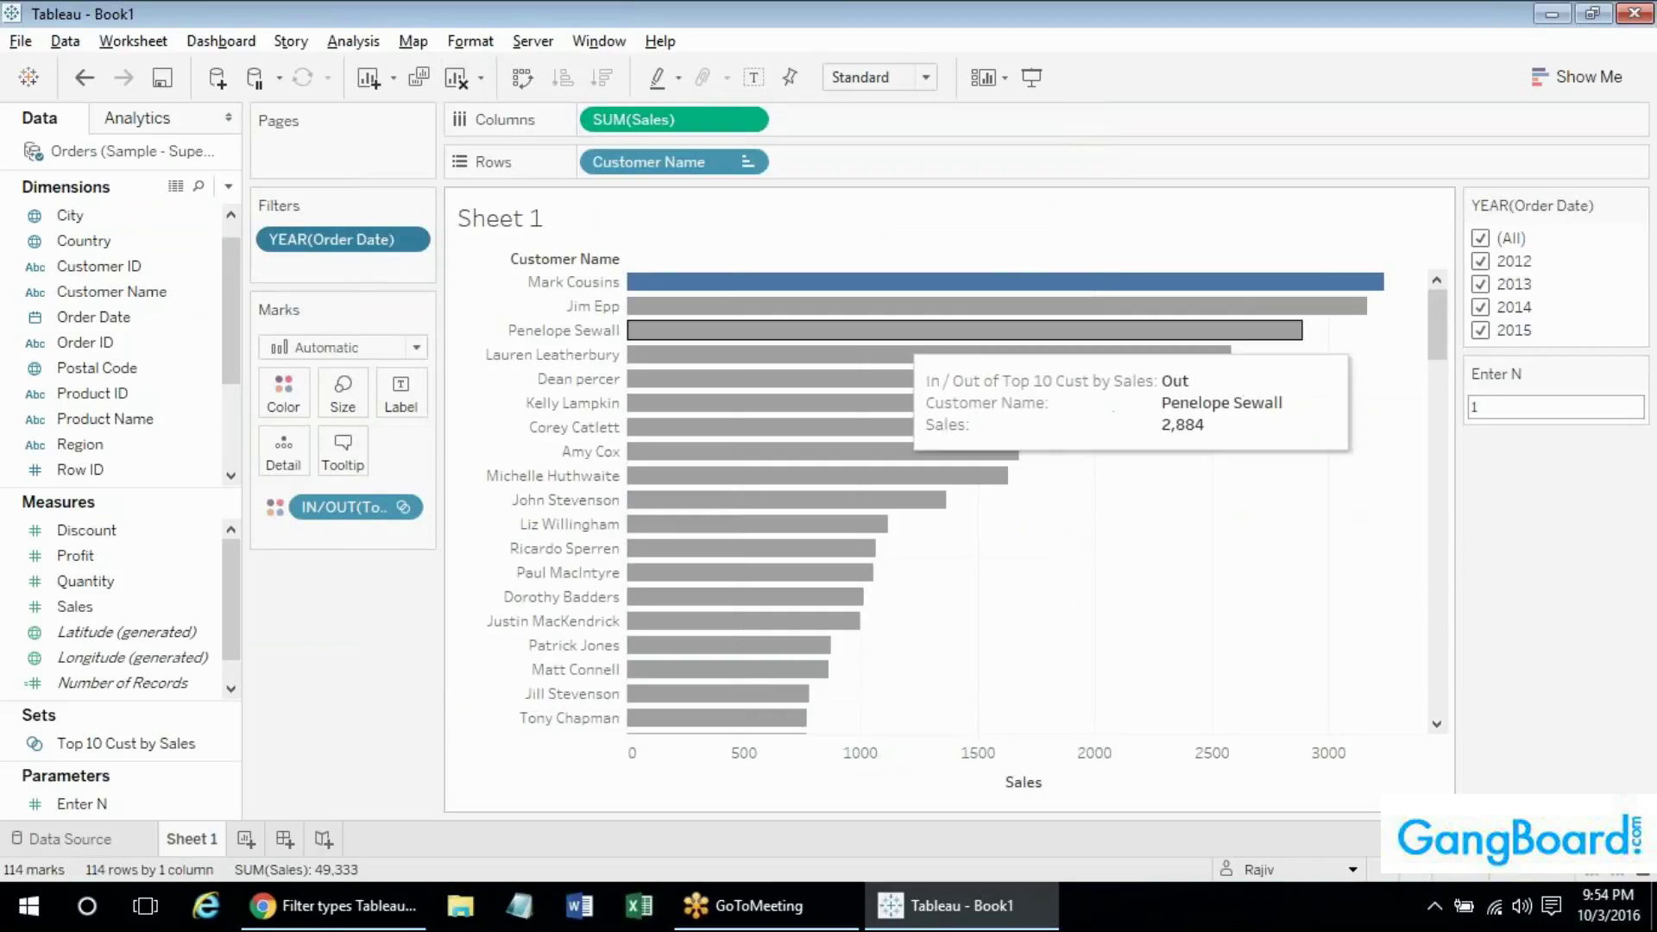
mouse_move(639, 281)
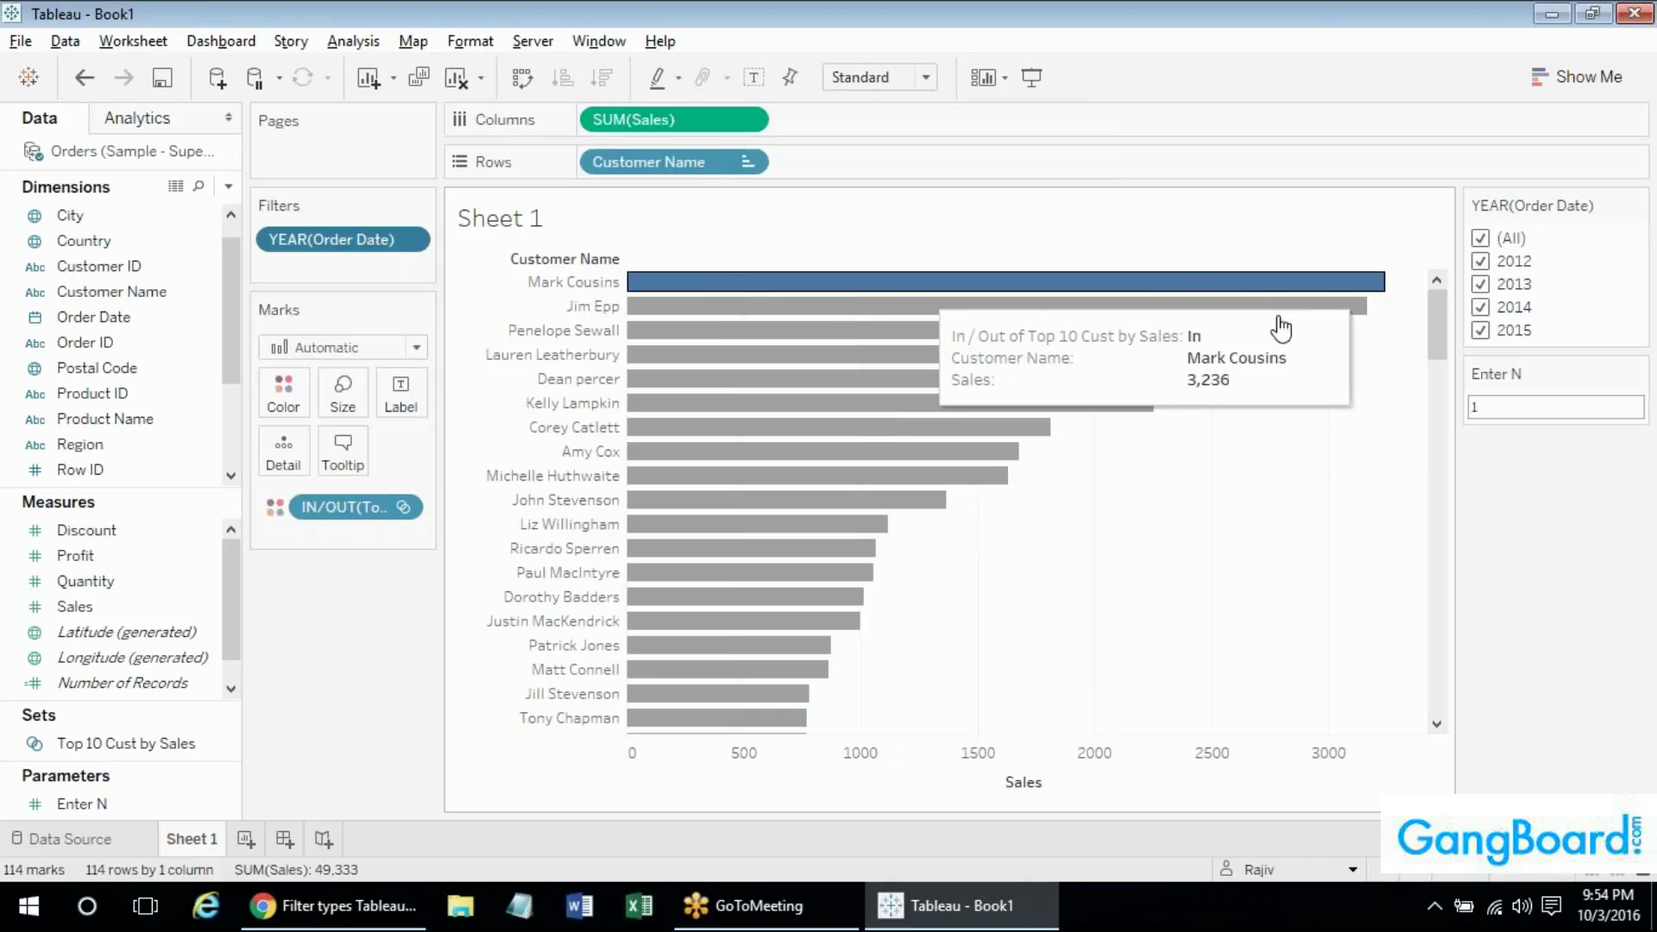
click(1480, 262)
click(1481, 283)
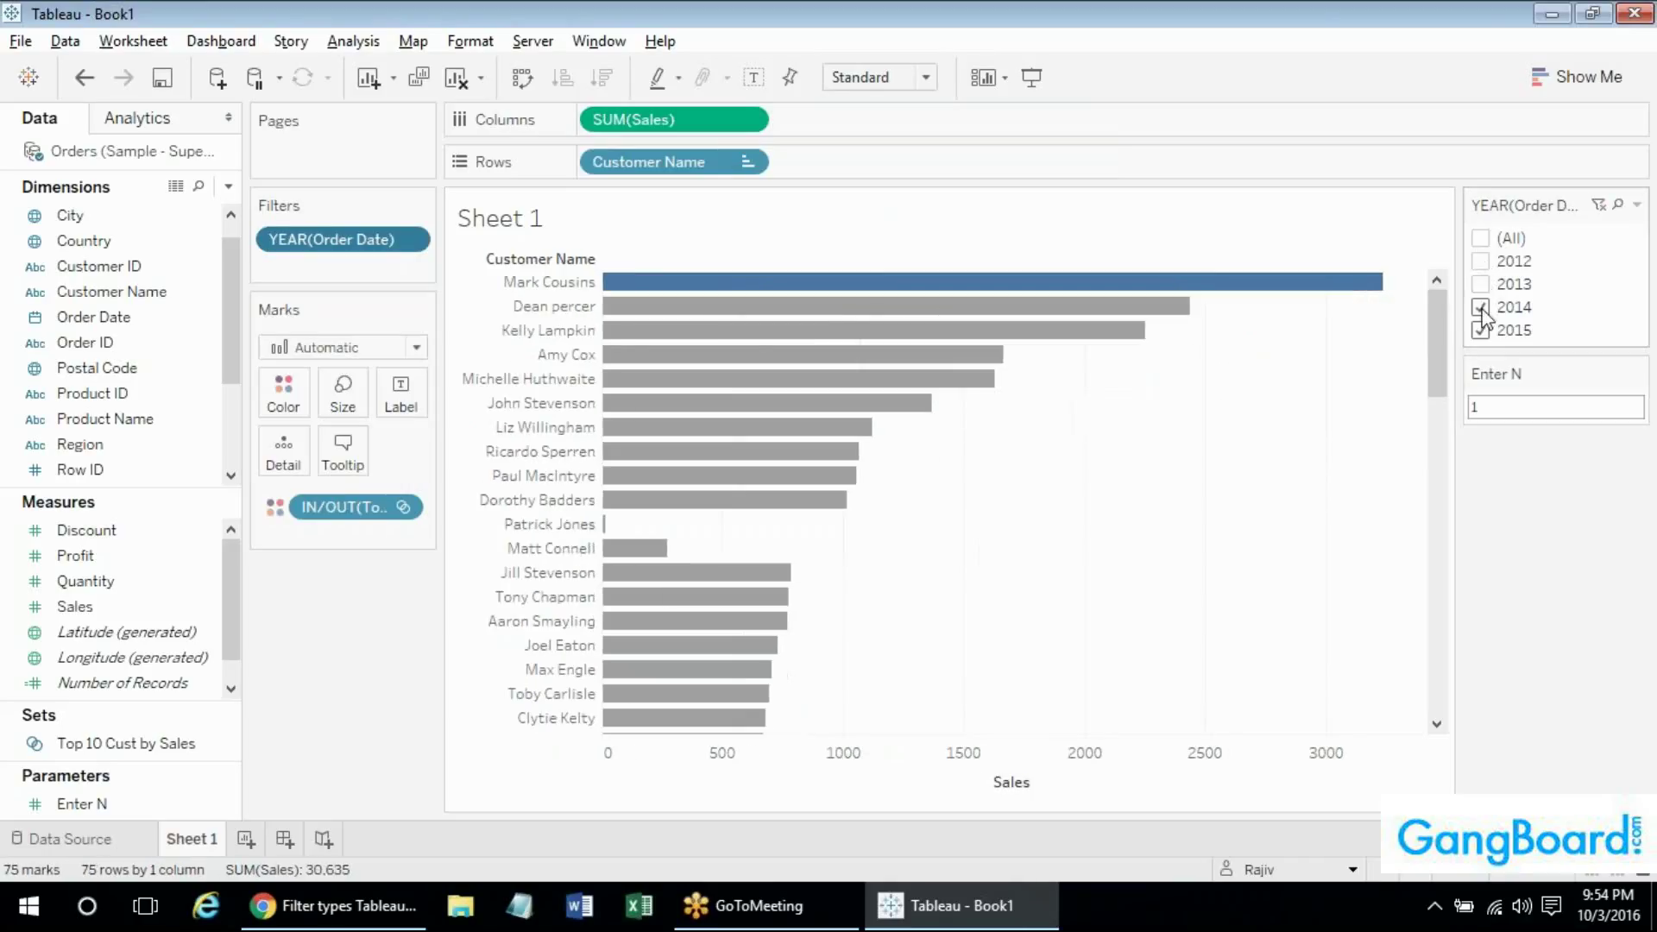
click(1481, 308)
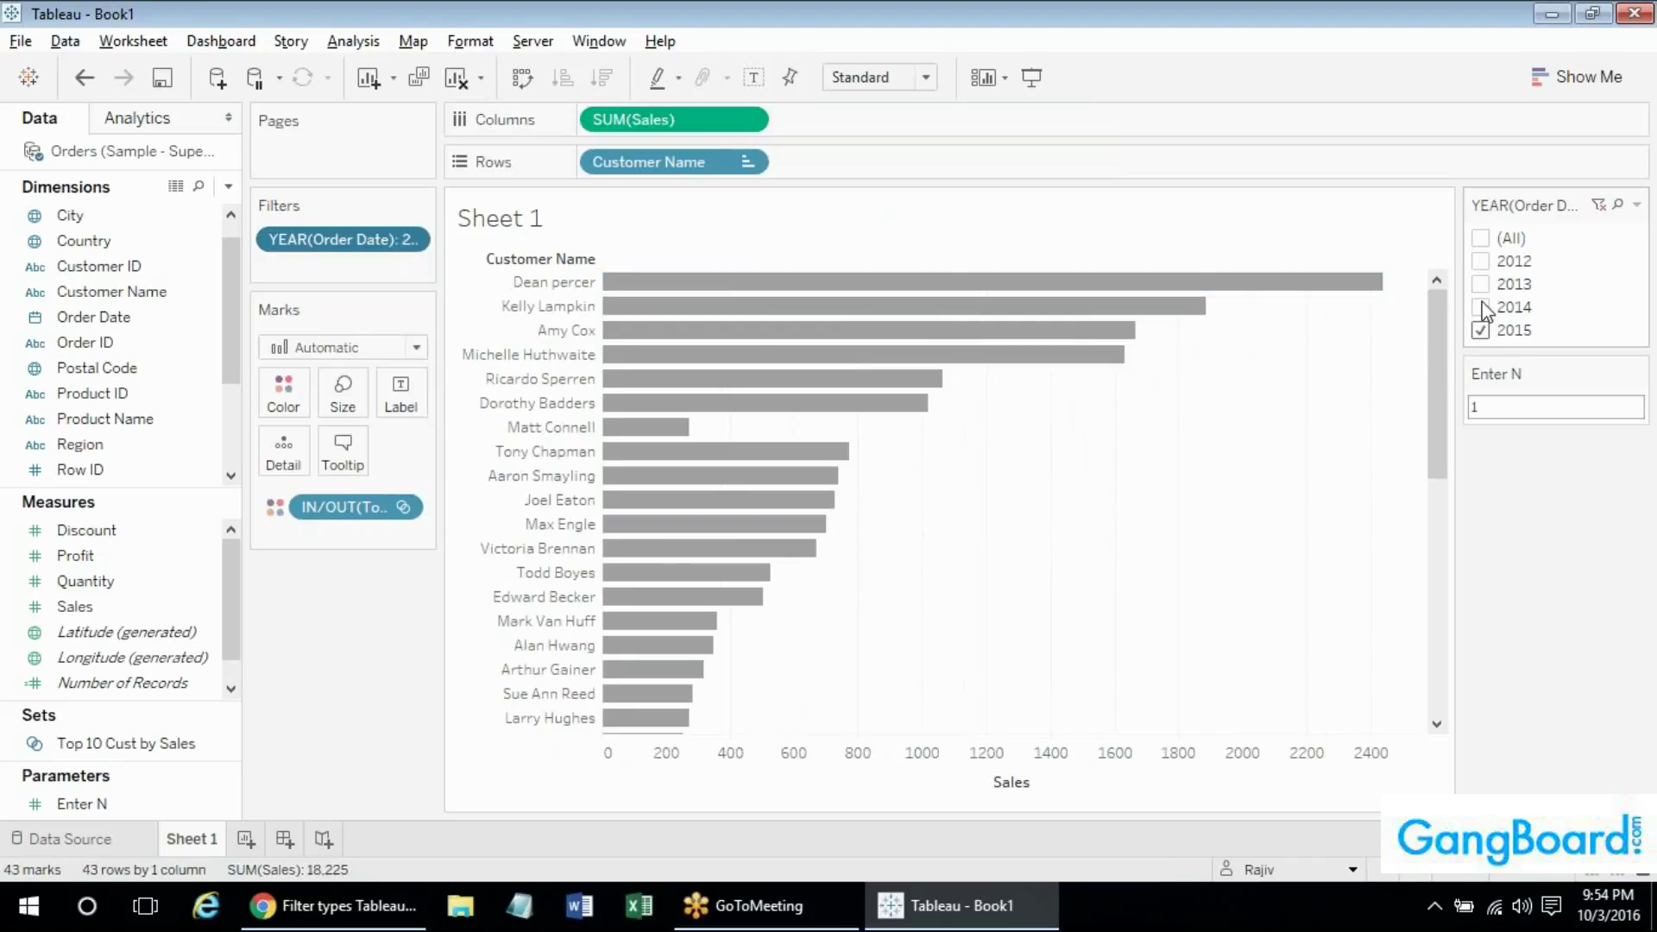
click(1481, 308)
click(1480, 238)
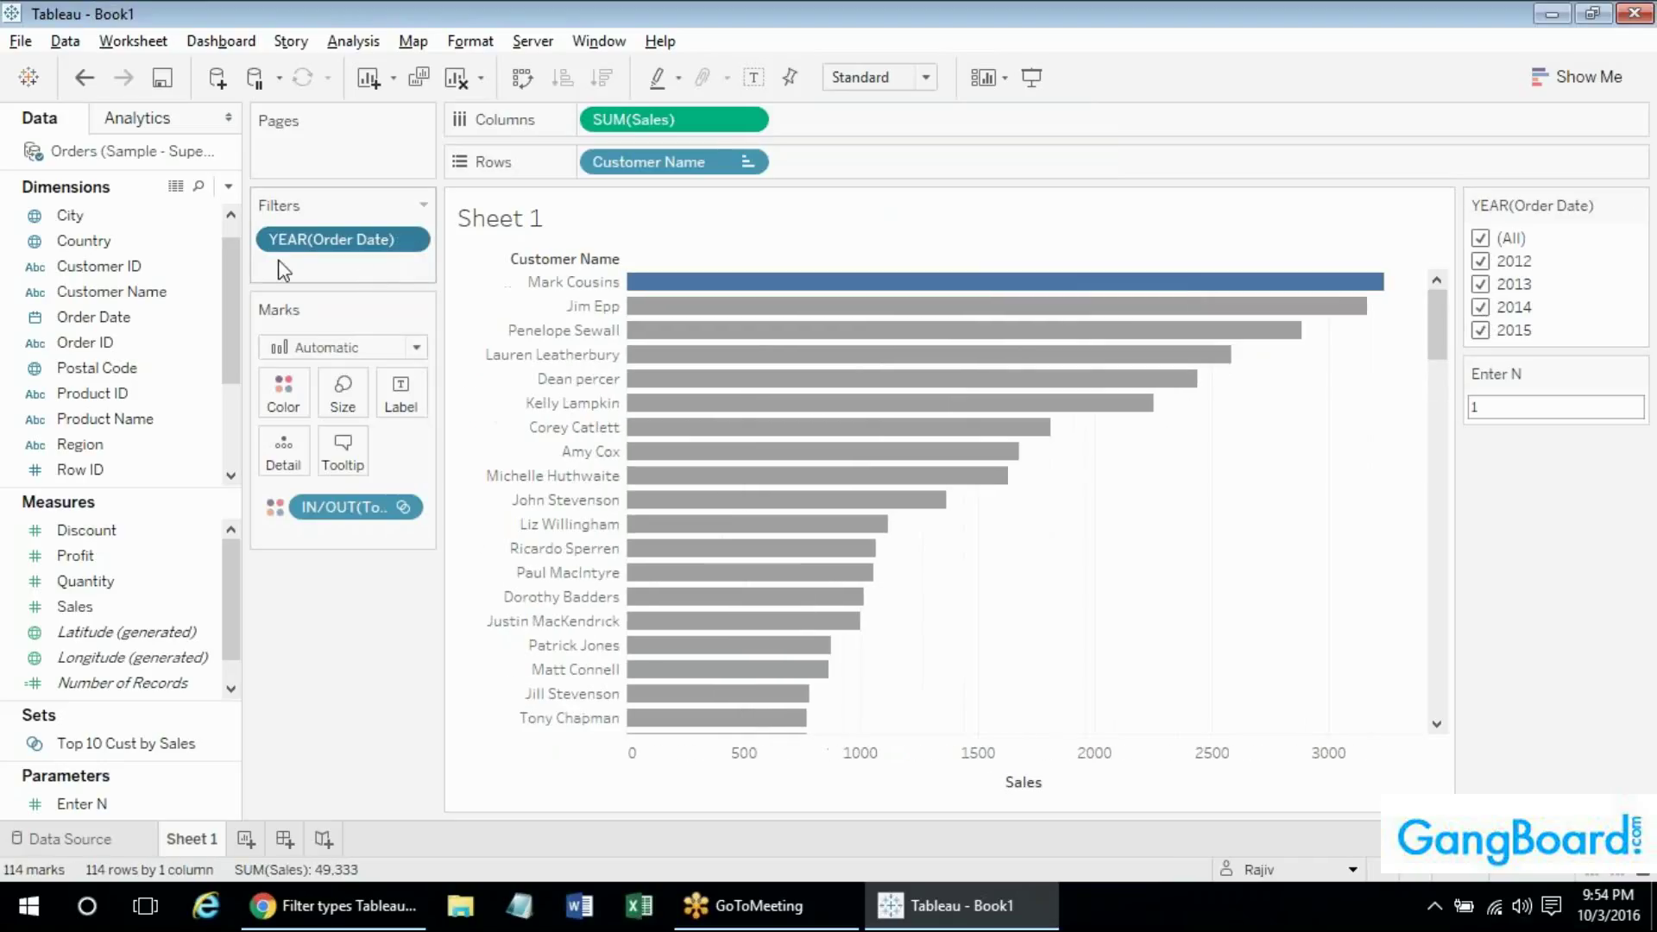
Add the YEAR(Order Date) filter to context, keeping all years selected.
right_click(313, 240)
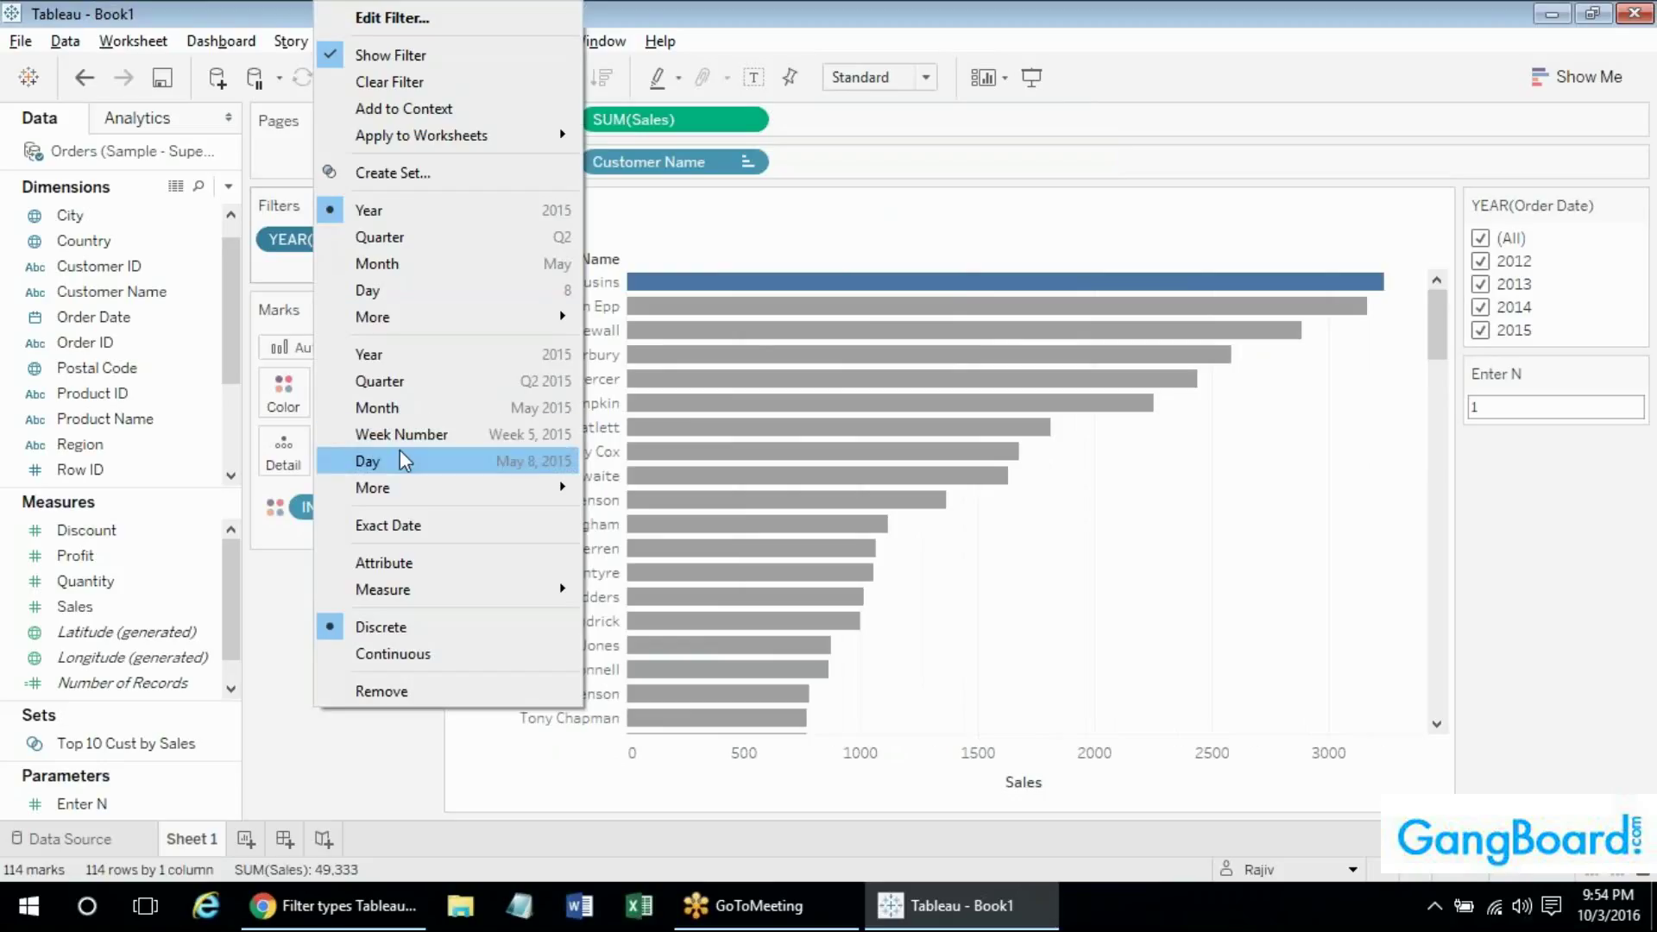
click(406, 108)
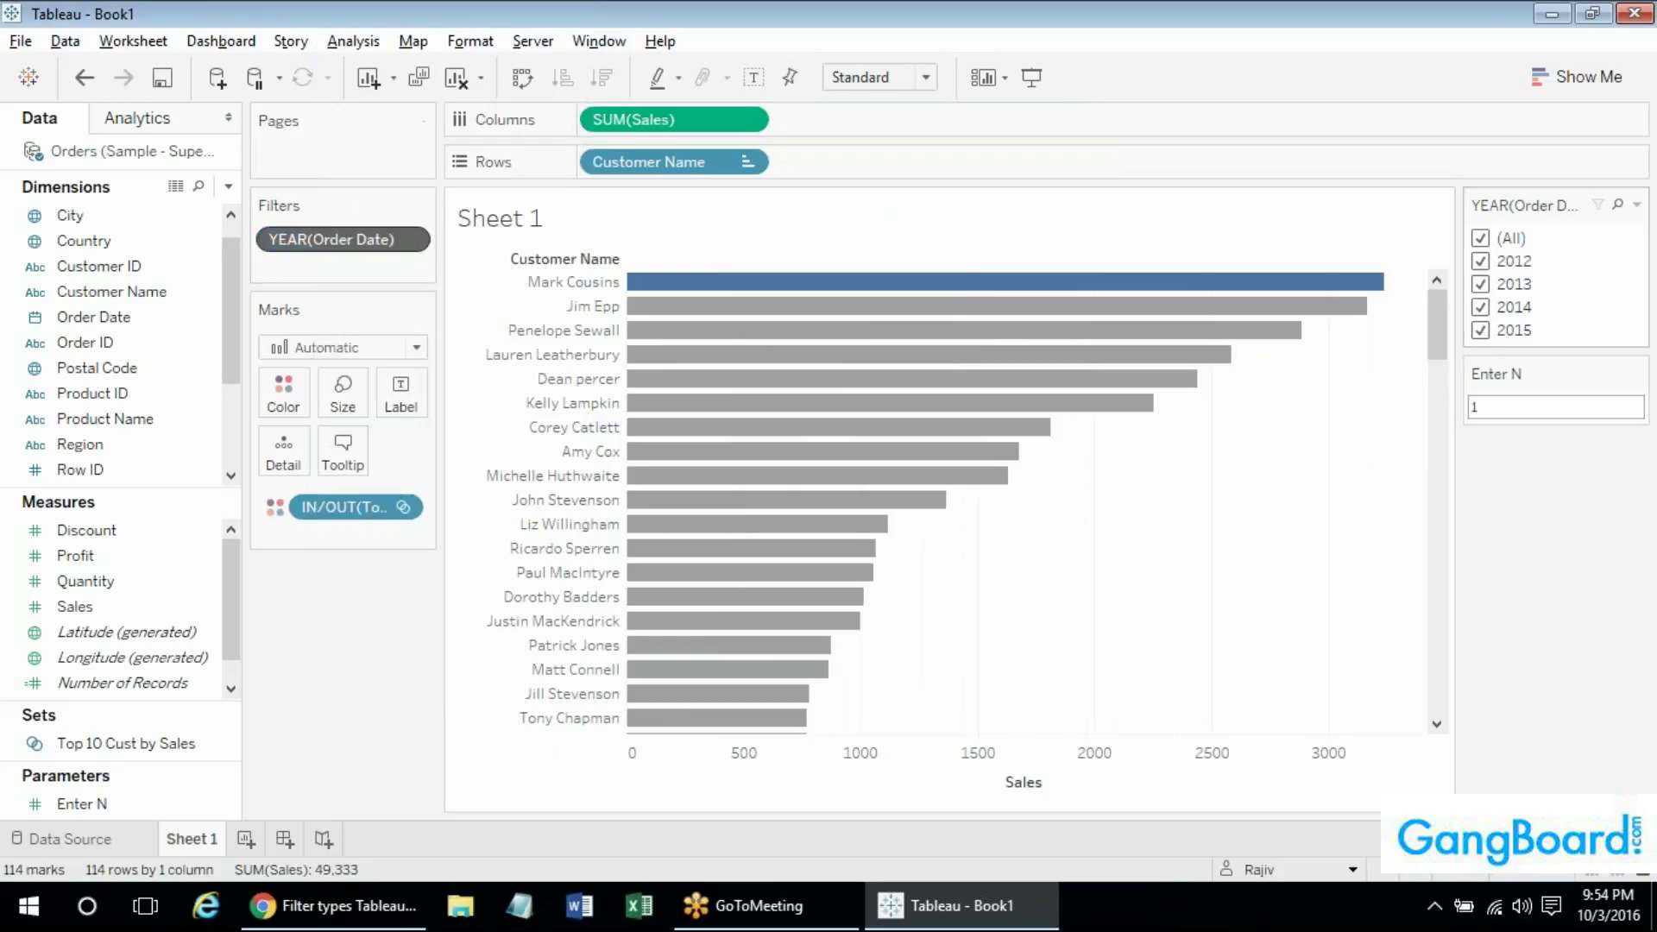
click(1481, 239)
click(1480, 240)
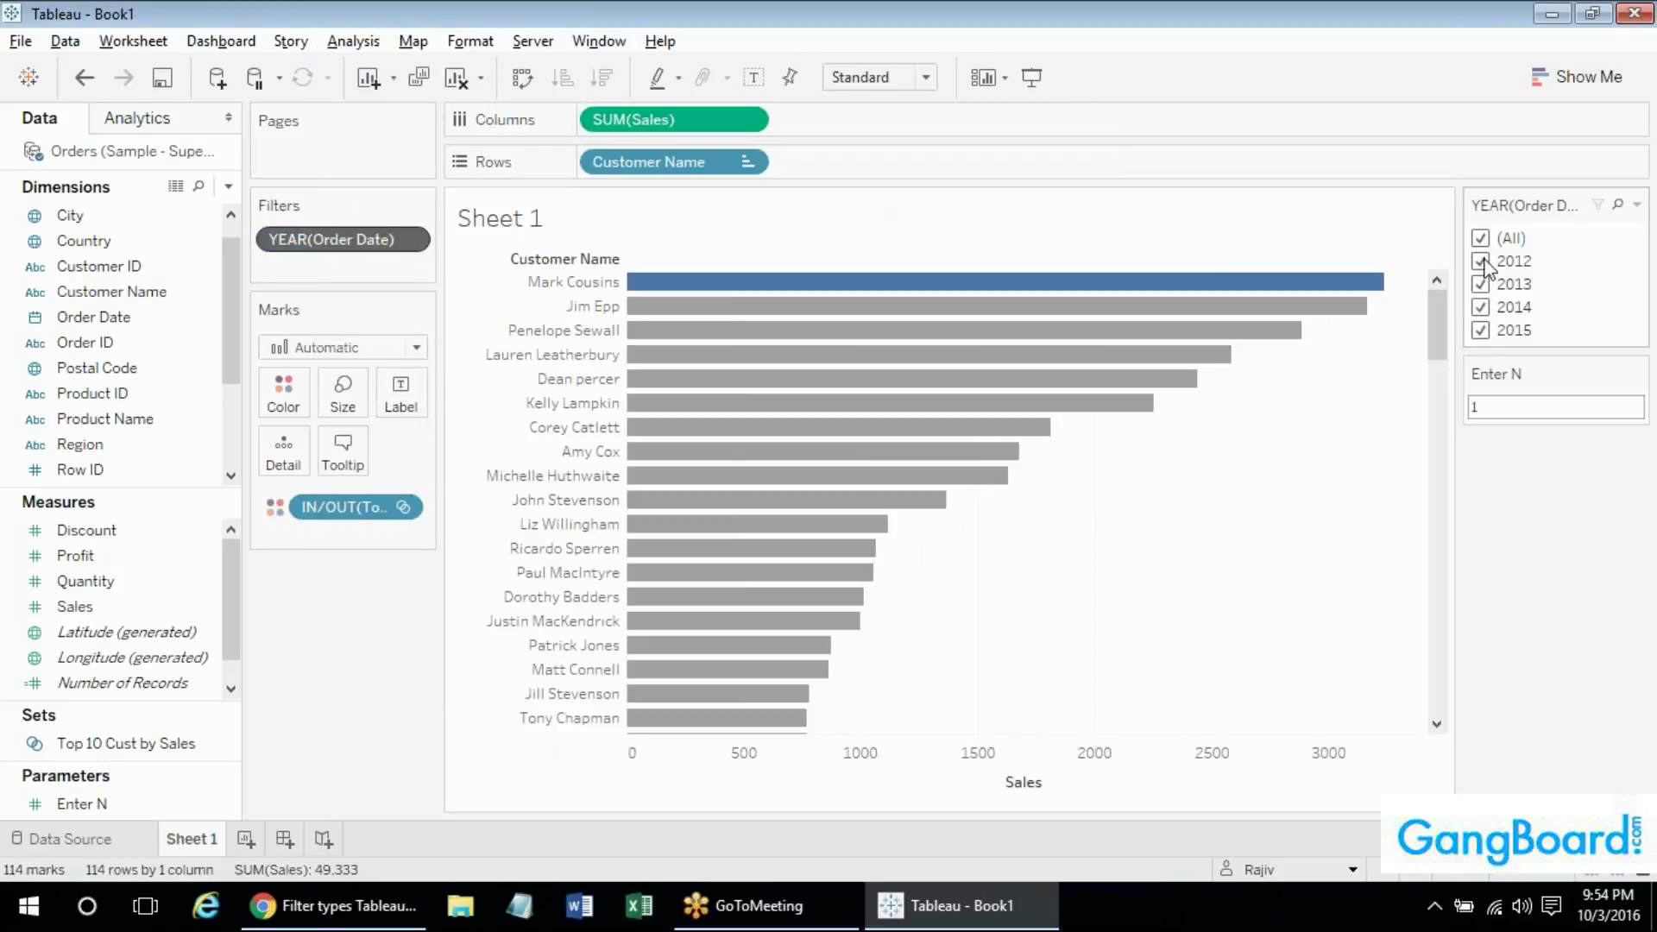
Exclude 2014 in the Order Date year context filter to check the highlighted top customer, and restore all years.
click(1481, 307)
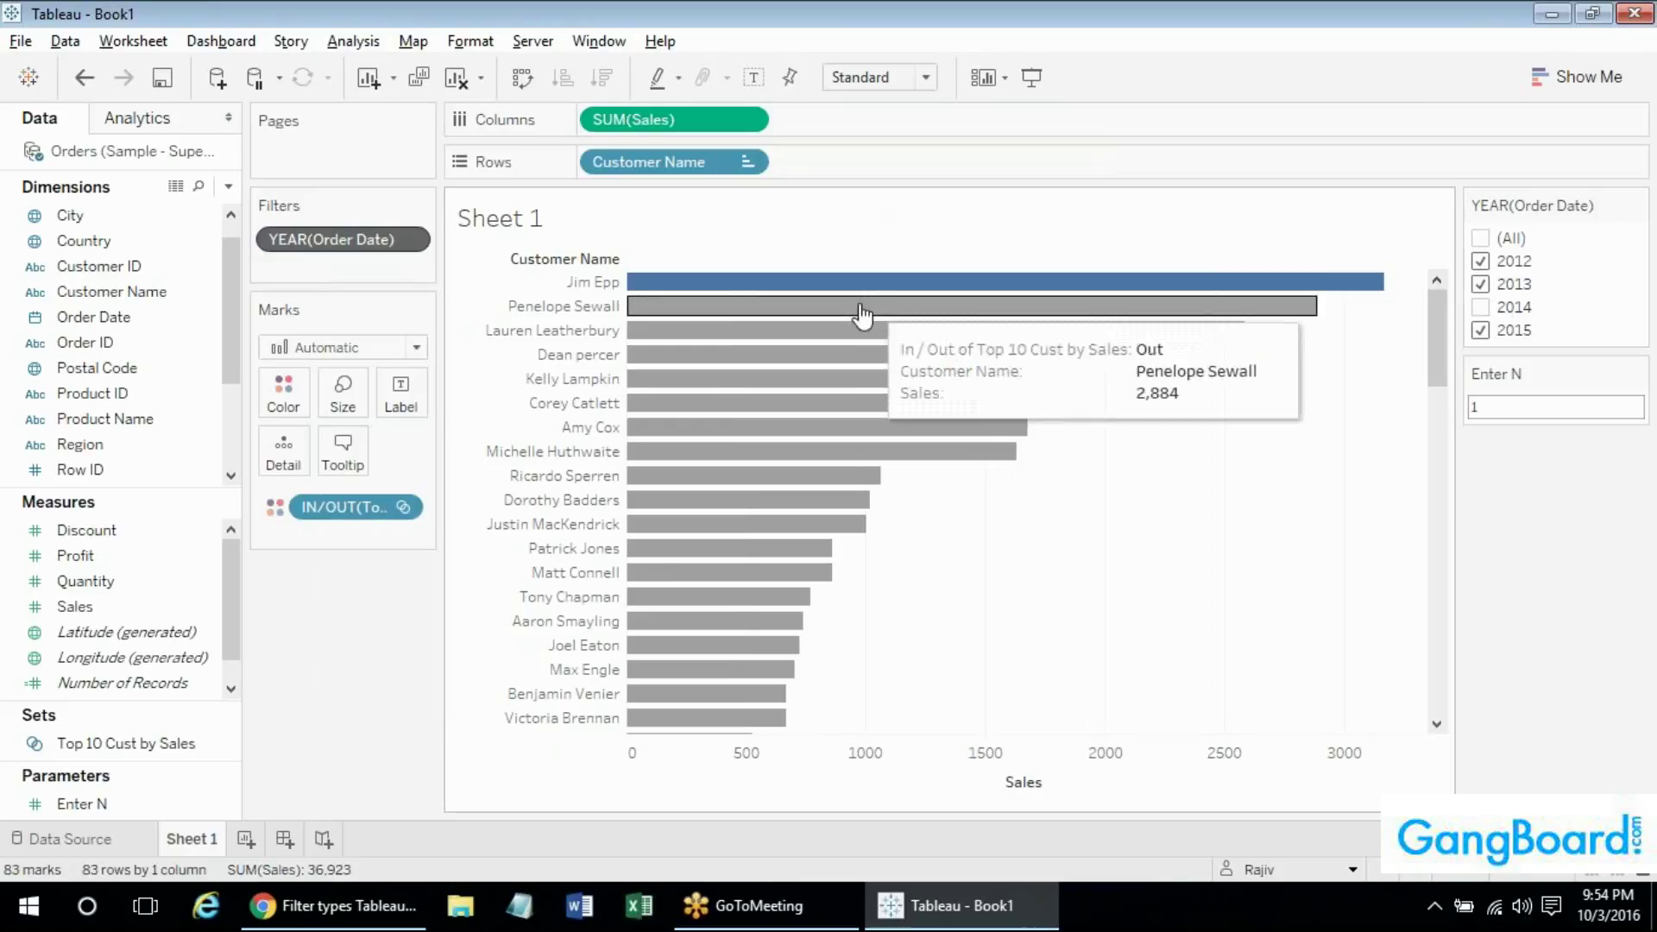
mouse_move(781, 306)
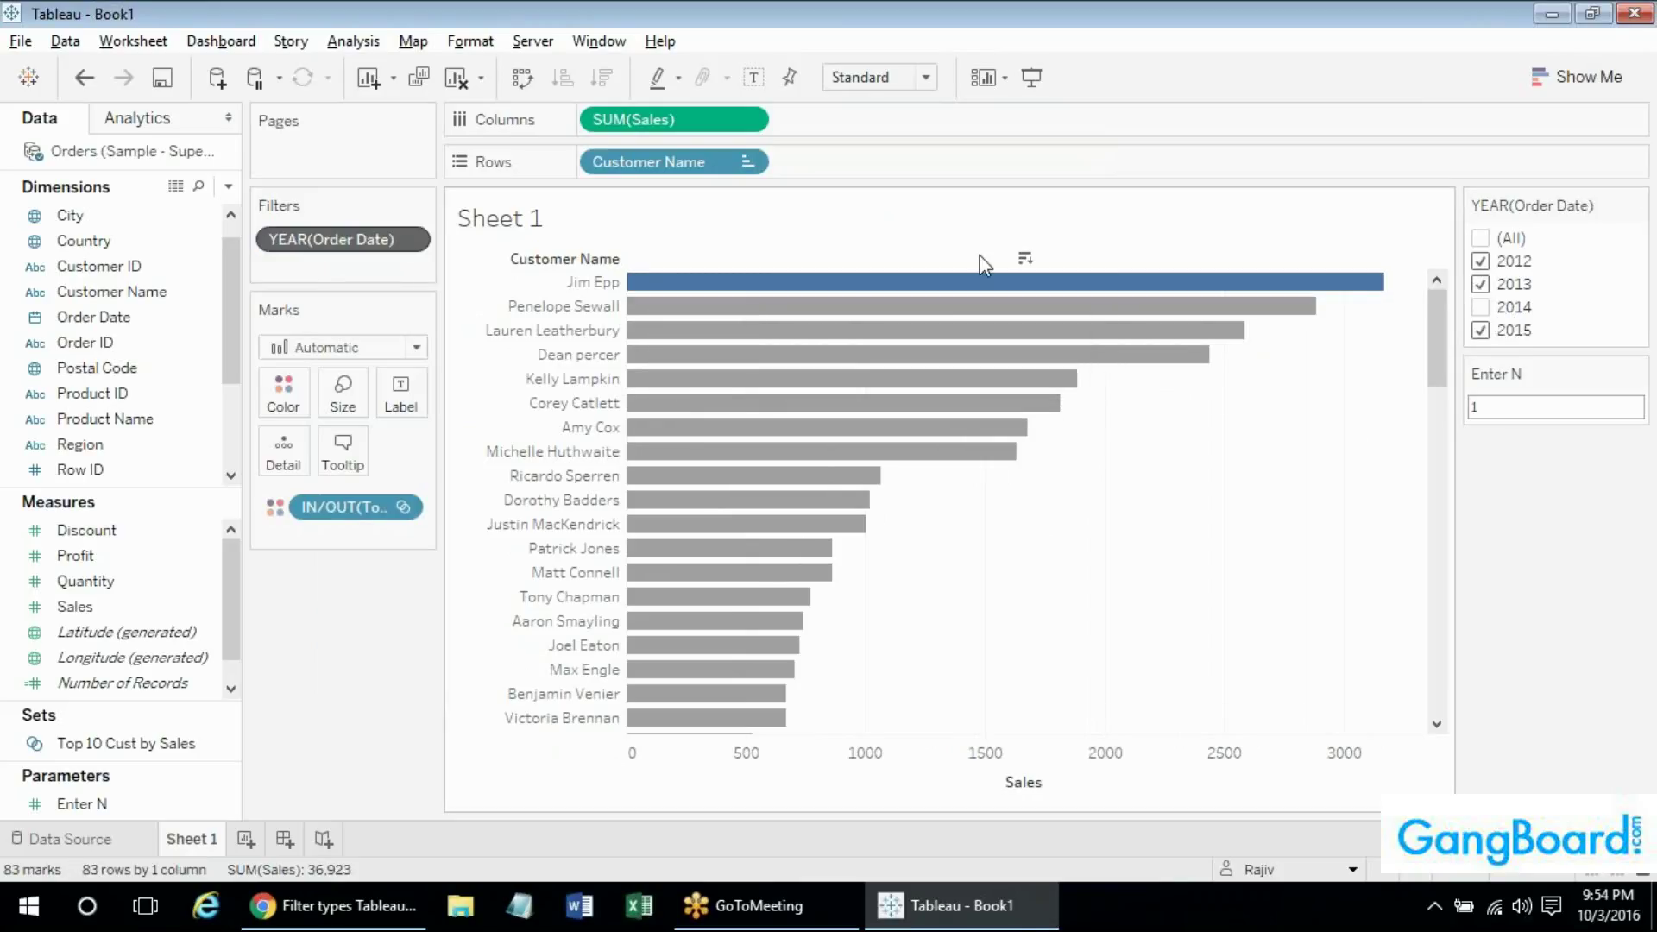
click(1479, 239)
click(1481, 242)
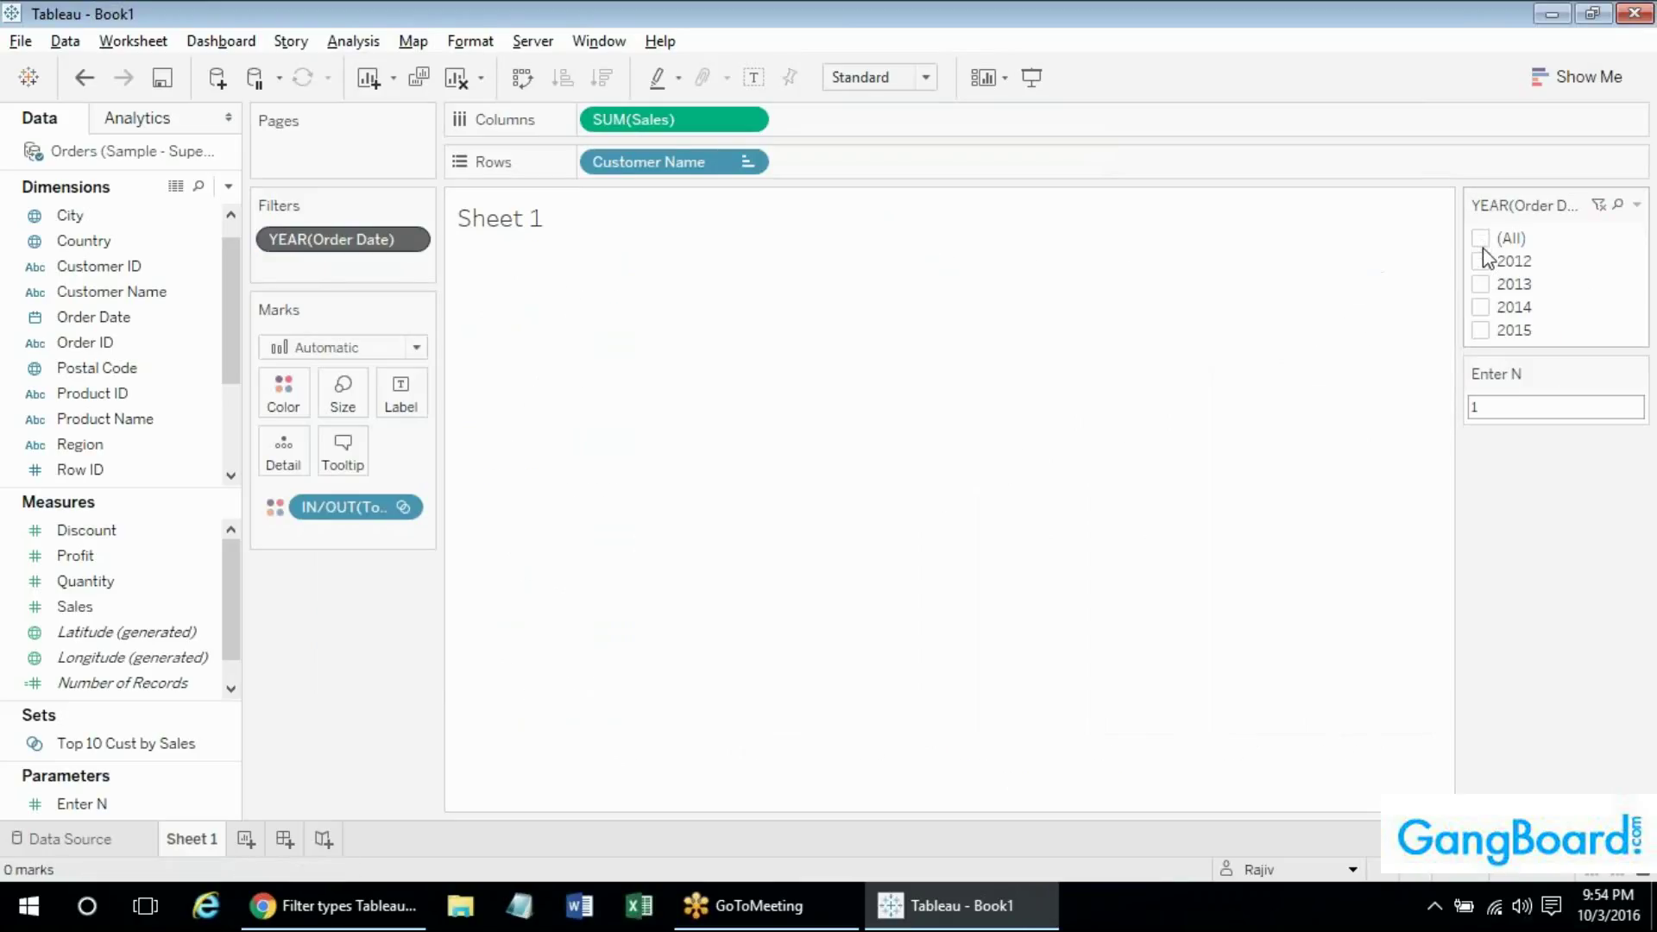
click(1481, 241)
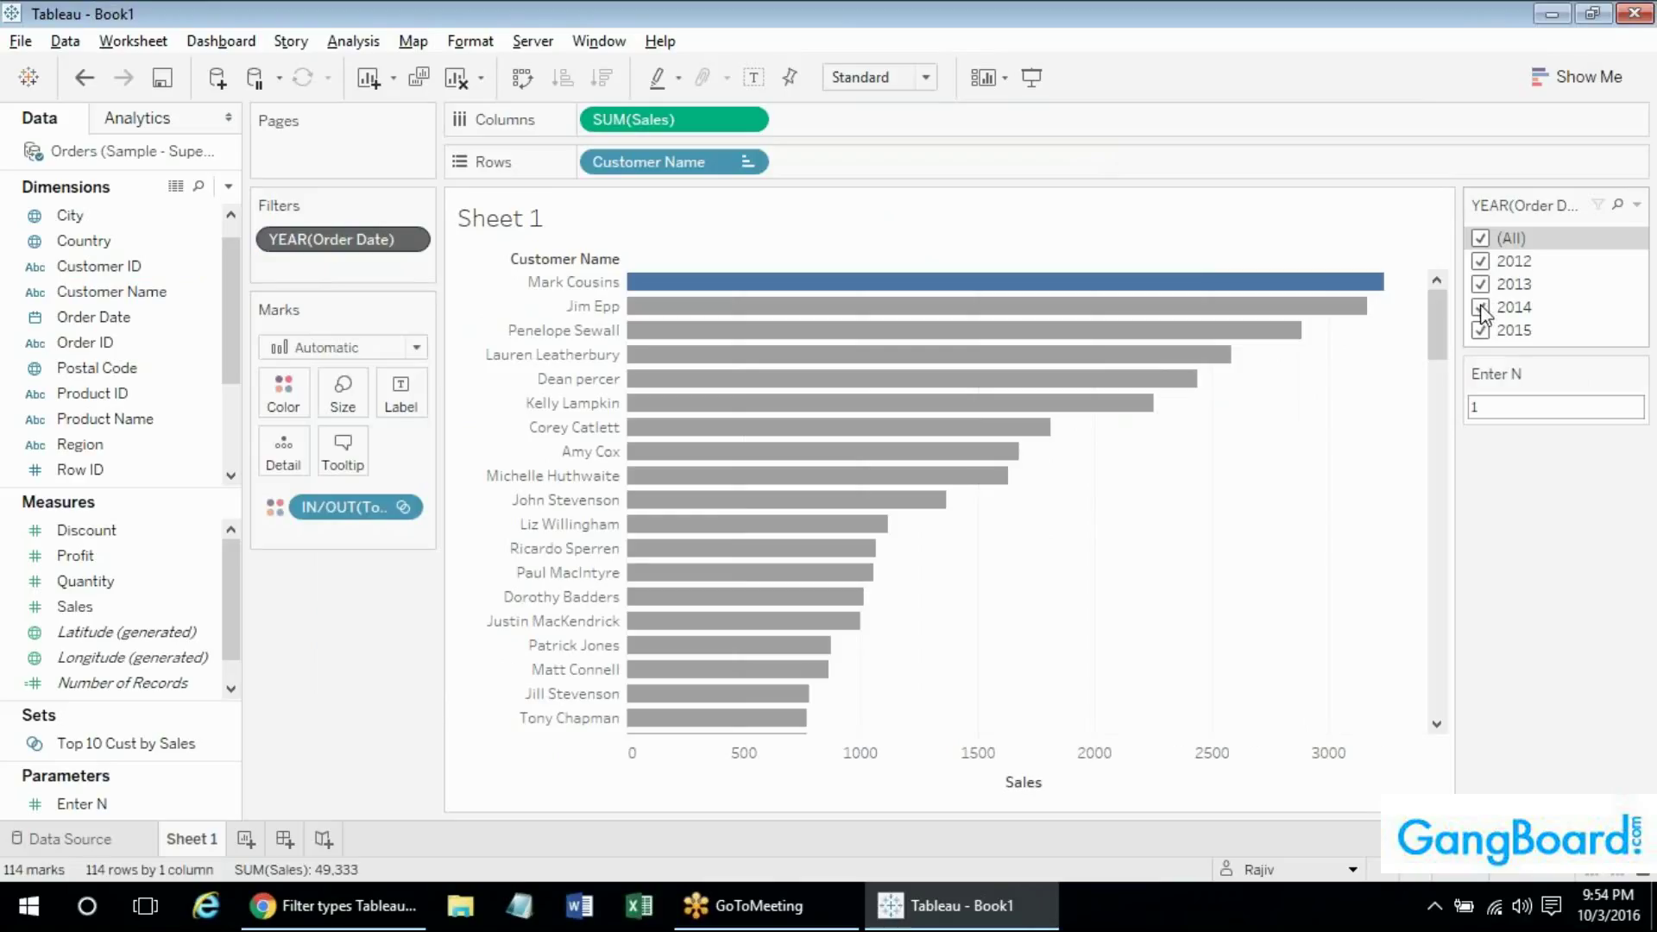
Remove the YEAR(Order Date) filter from context and exclude 2014 in it.
right_click(299, 240)
click(406, 78)
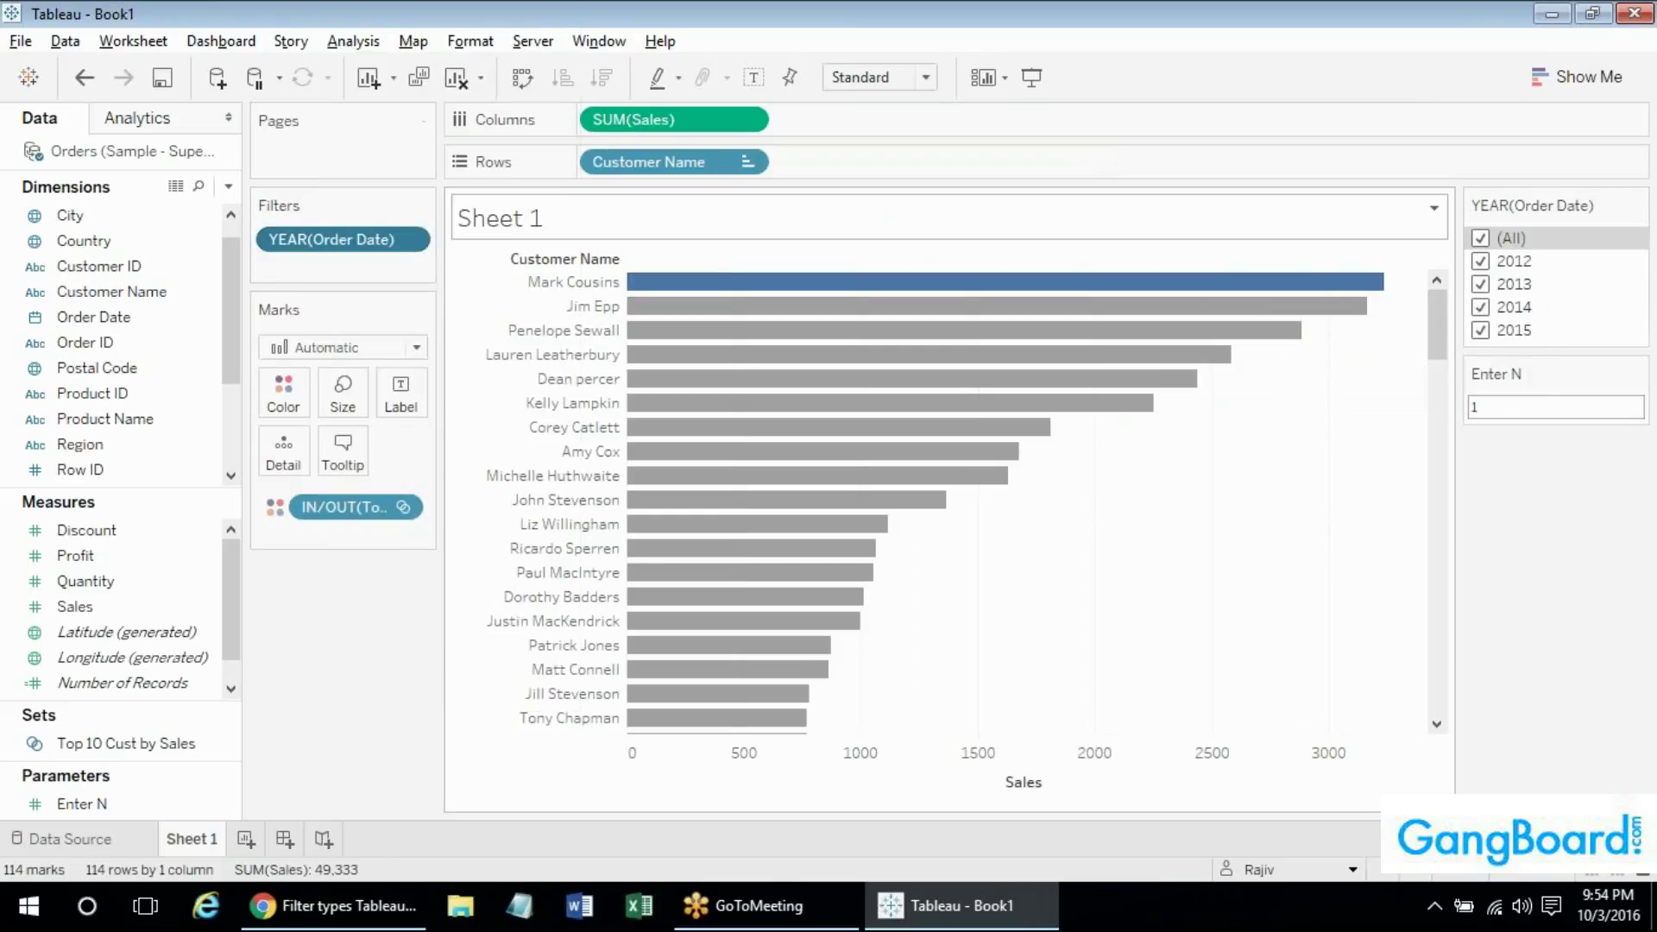
click(1480, 308)
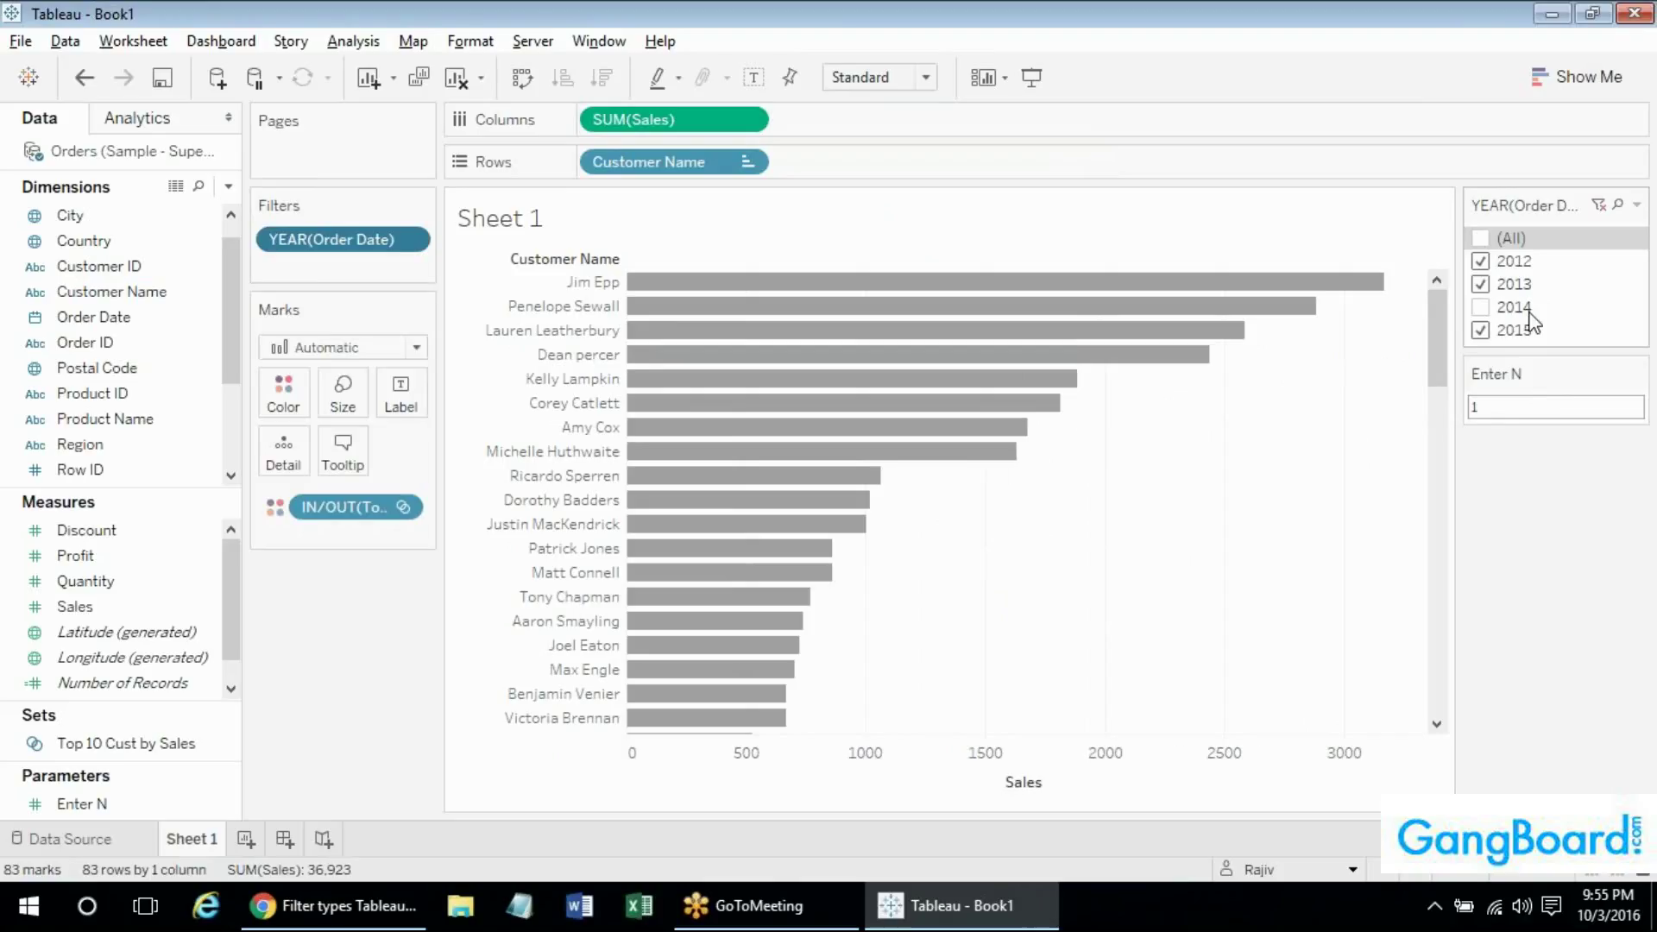
Add the YEAR(Order Date) filter back to context, with 2014 excluded.
click(390, 245)
click(492, 107)
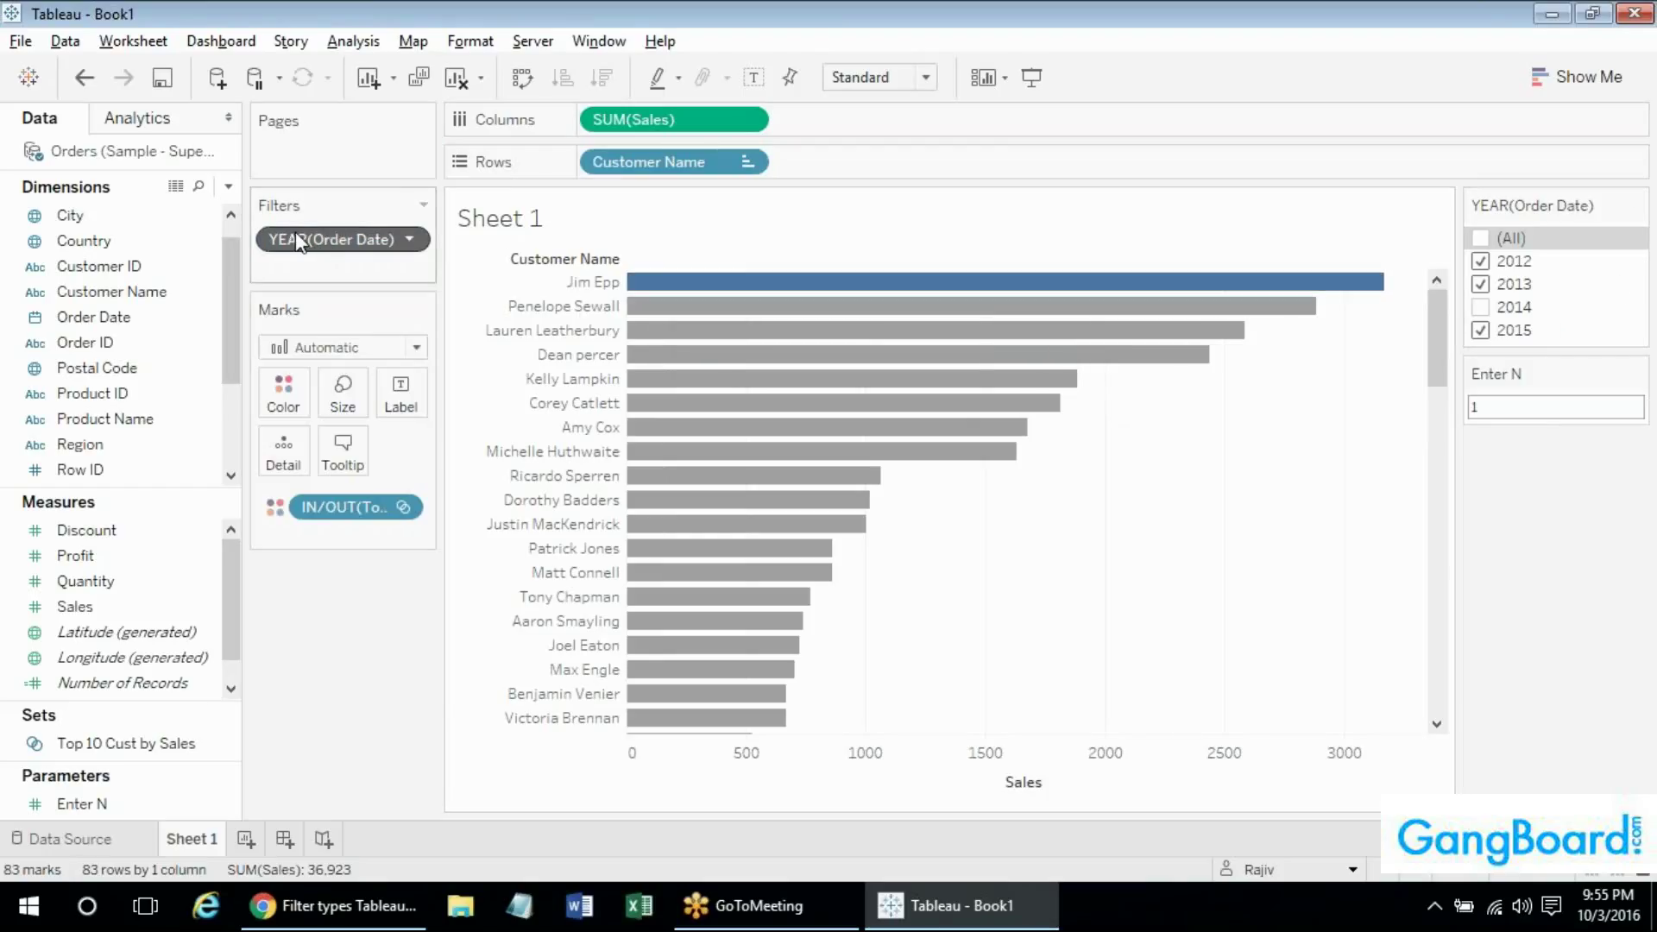
right_click(346, 242)
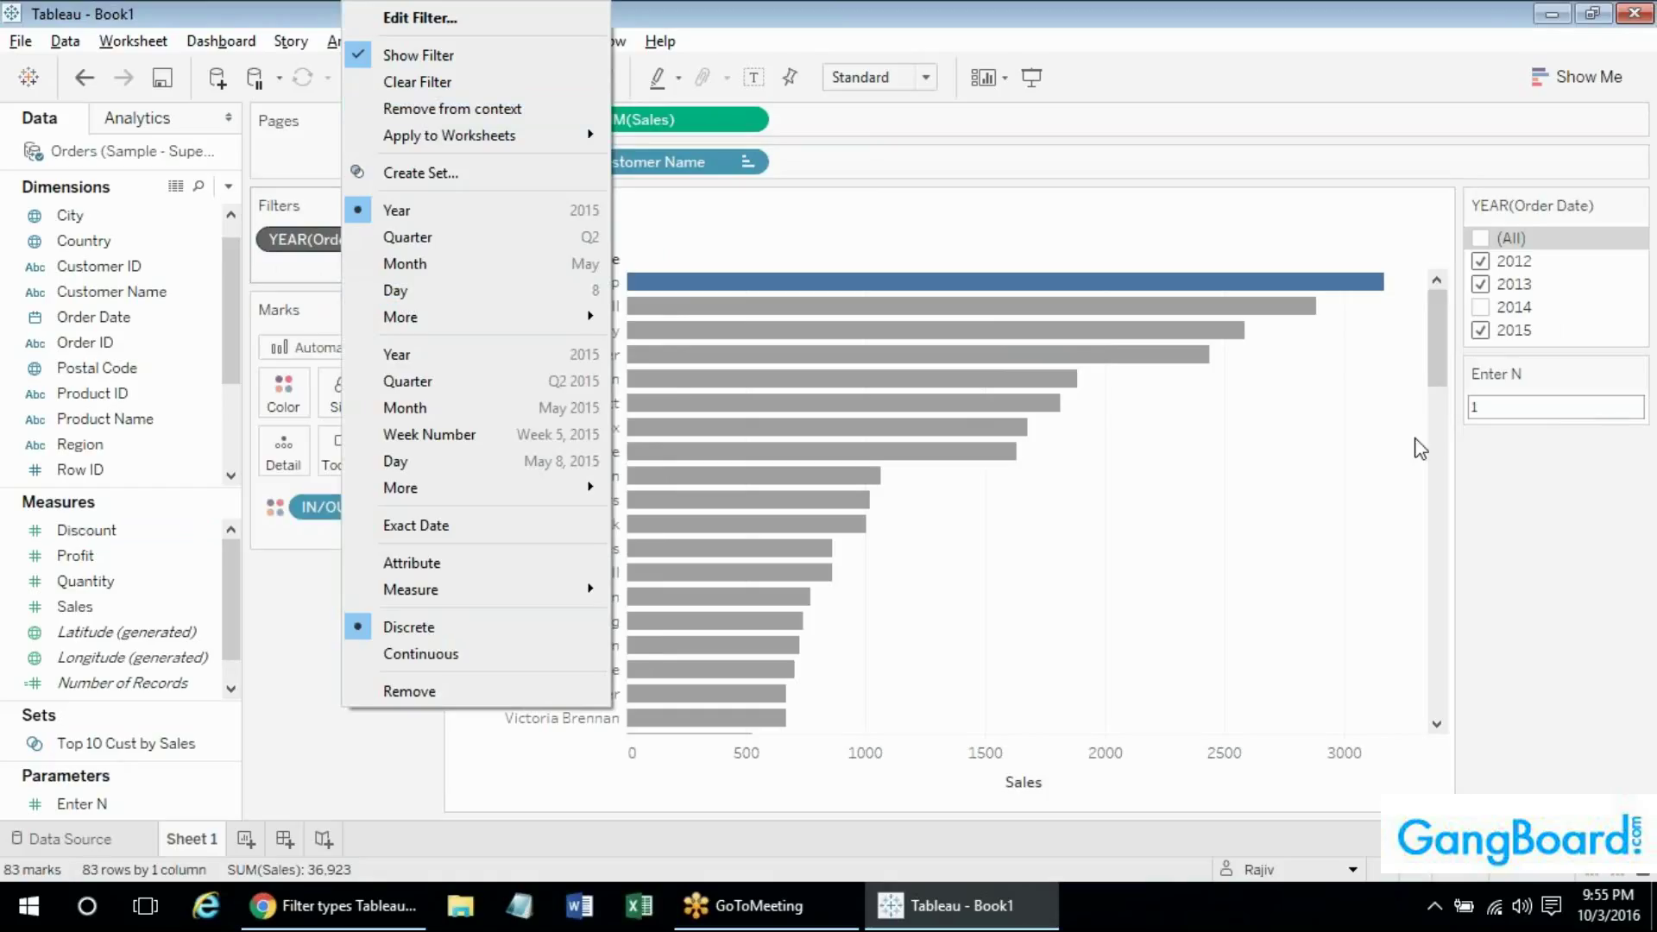
click(1487, 503)
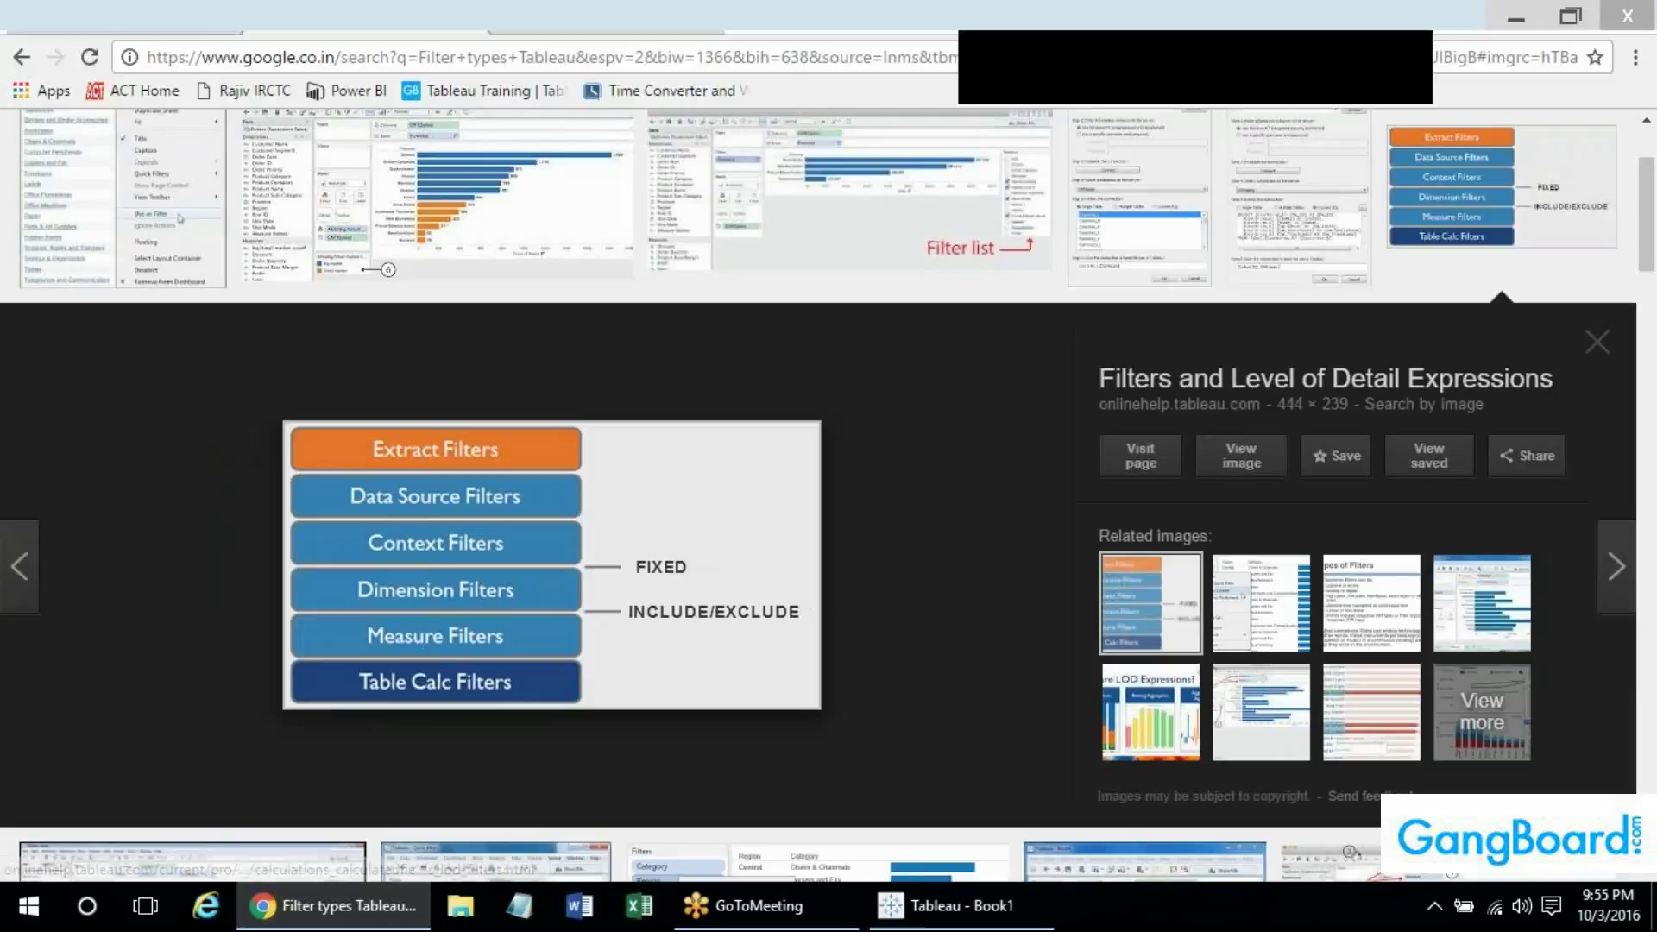
Switch to Chrome to review where context filters sit in the filter order diagram, and return to Tableau.
click(337, 906)
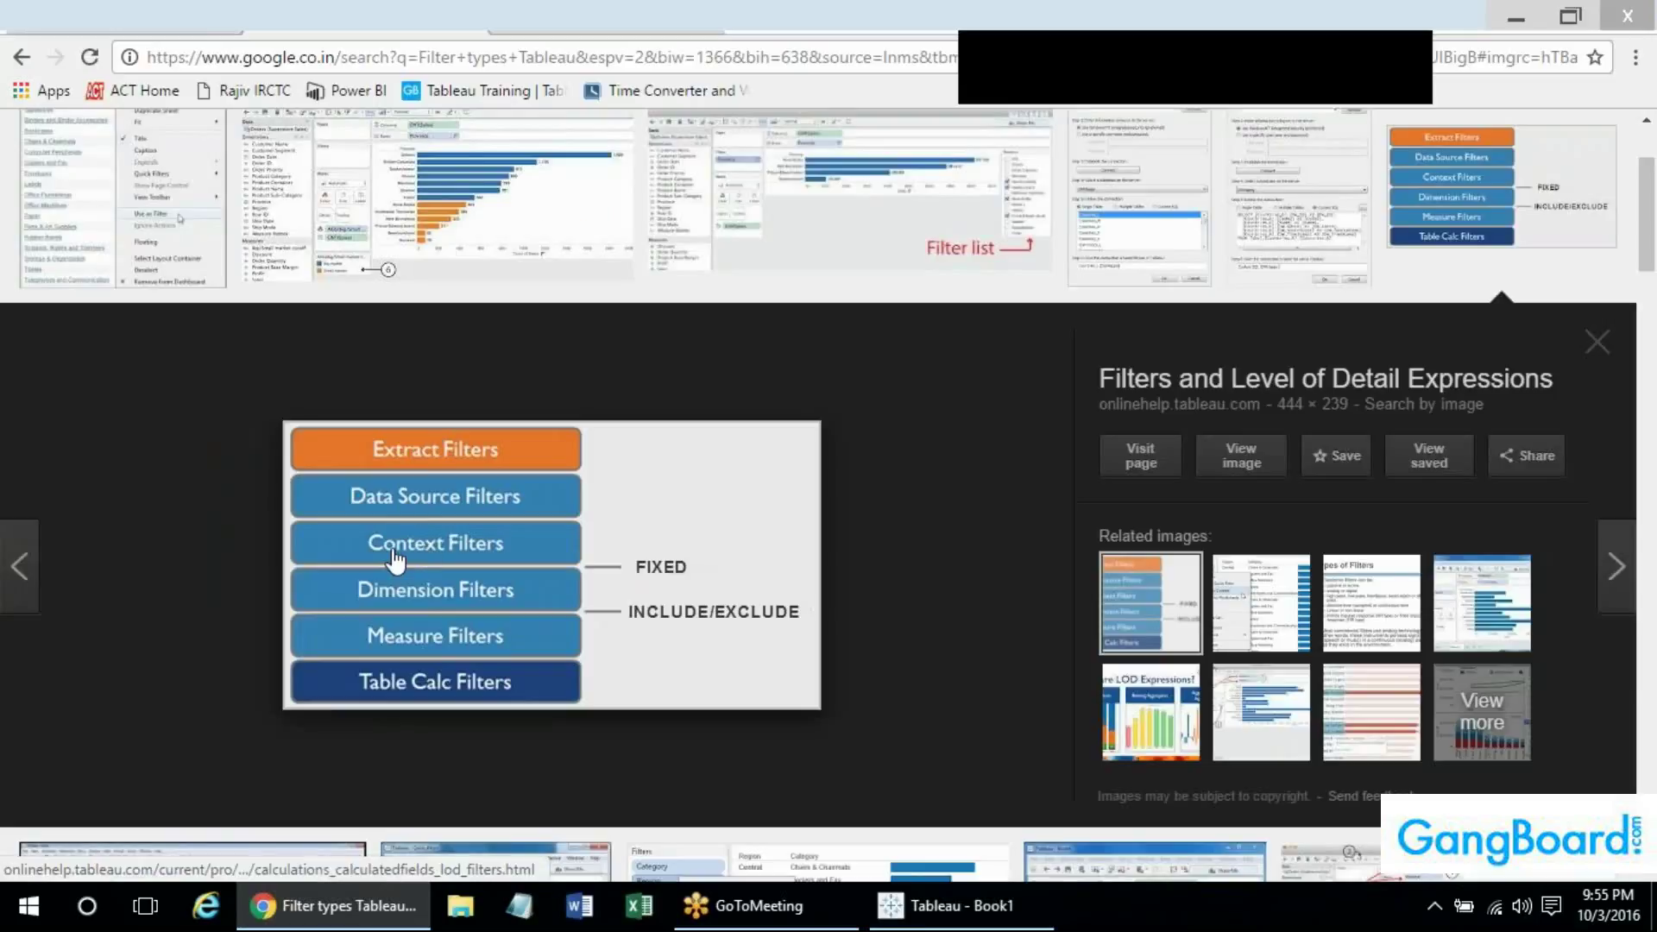
key(alt+Tab)
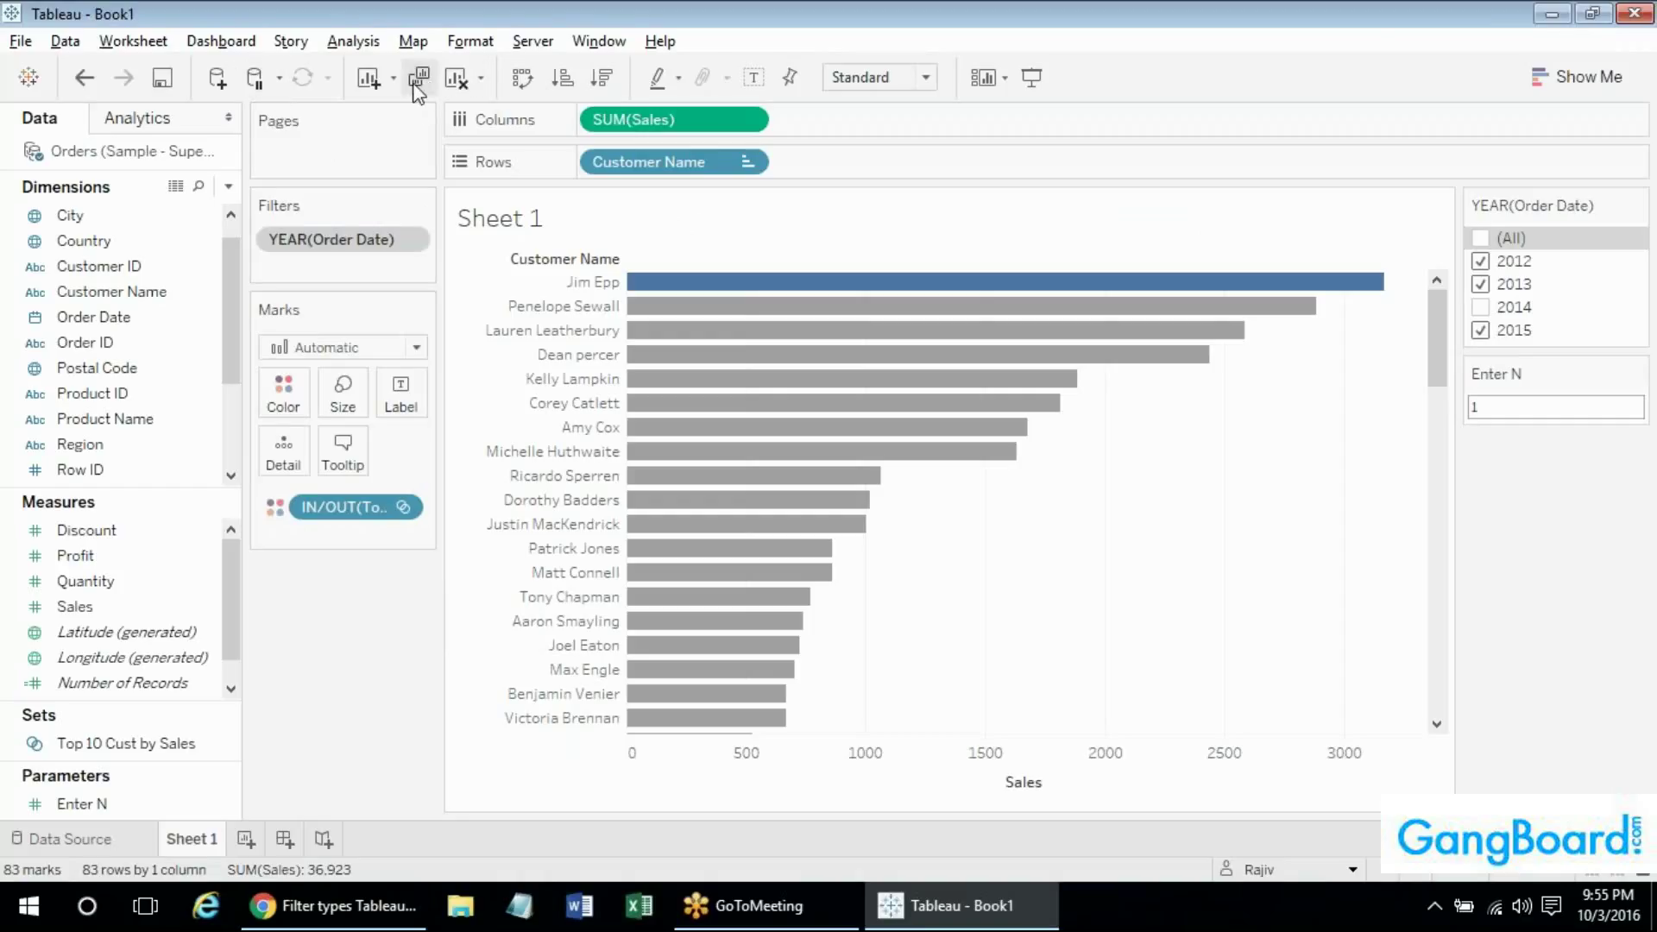
Clear all fields and filters from Sheet 1.
click(454, 79)
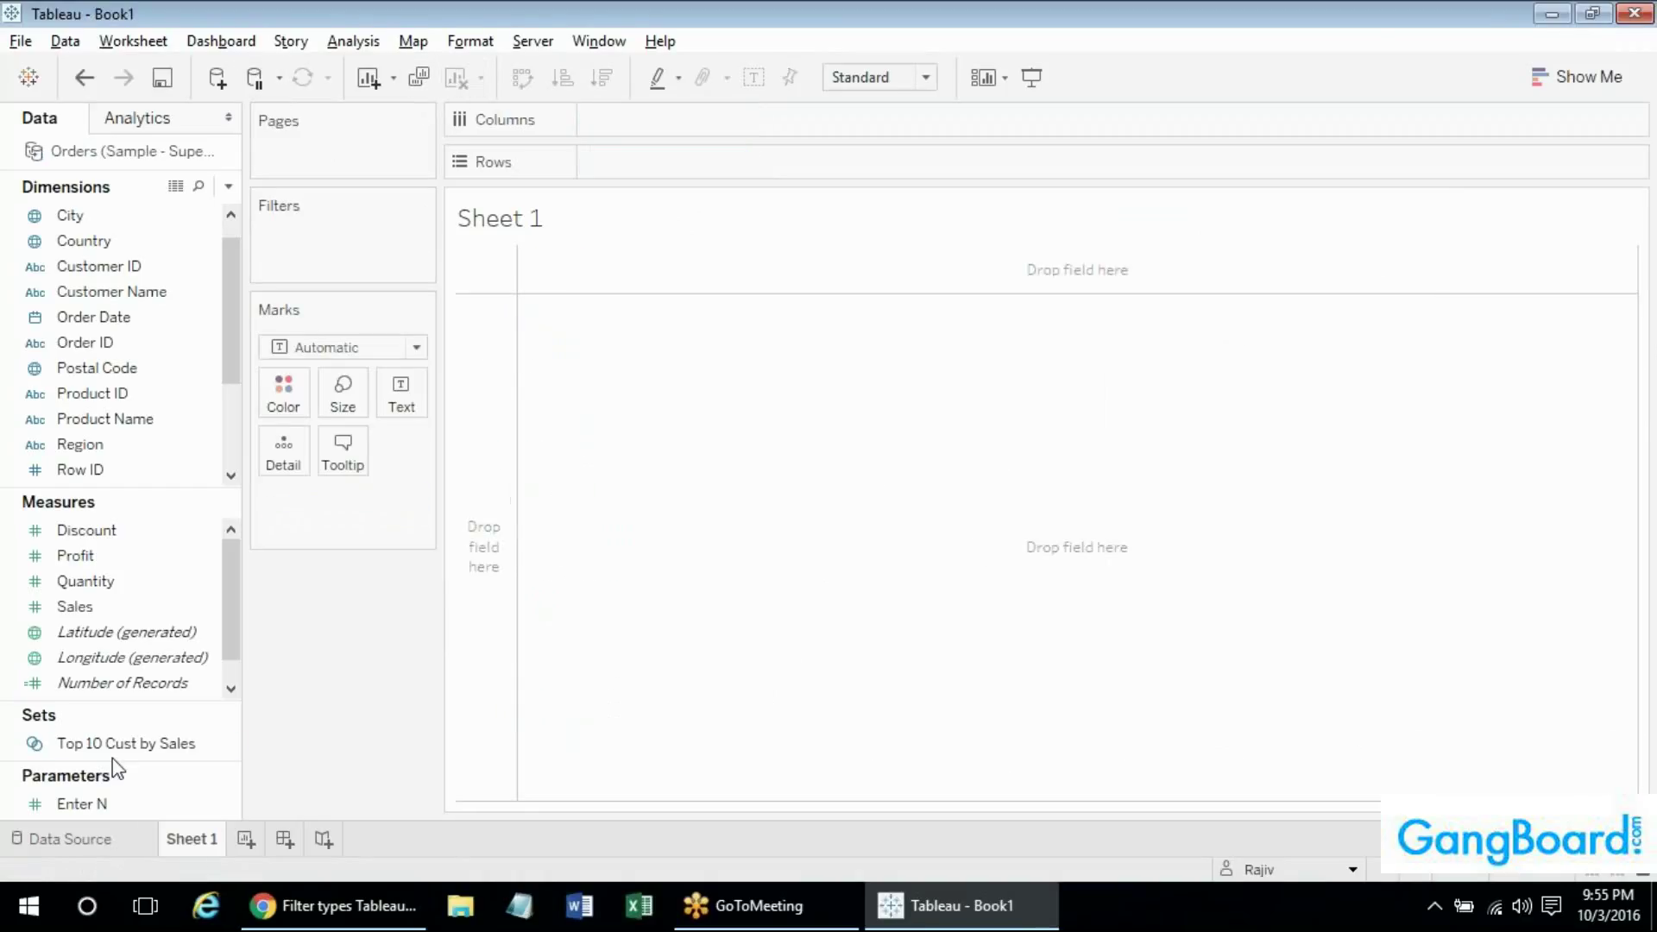
click(97, 752)
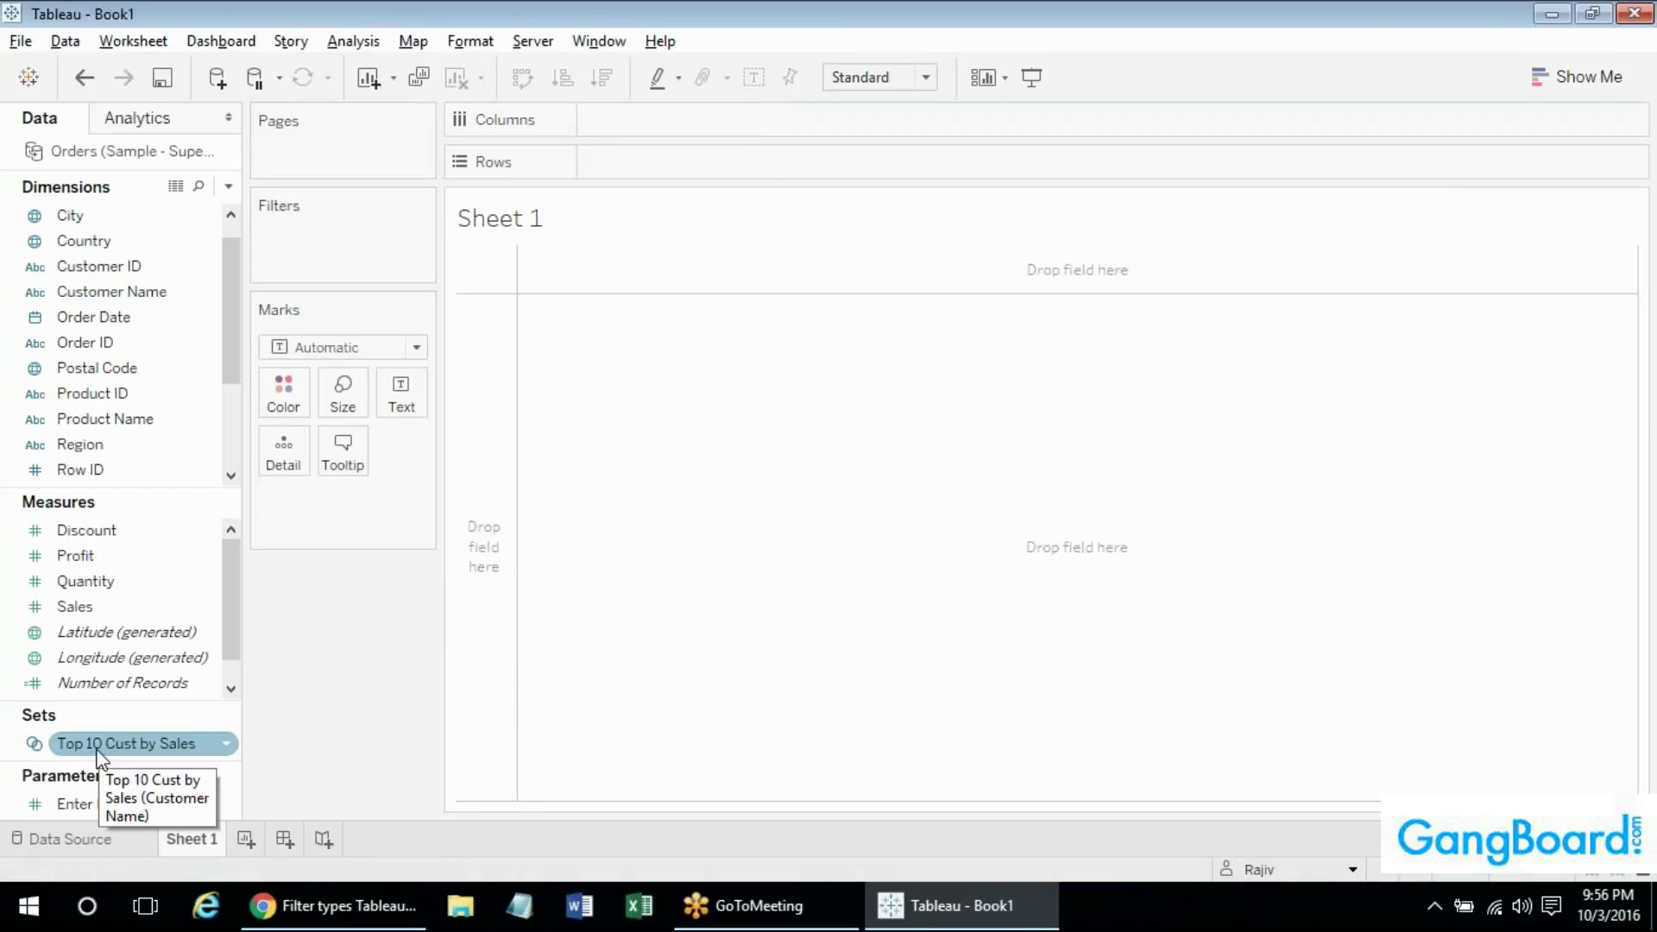
Lay out a table with Order Date years as columns and Region as rows.
drag(223, 294, 229, 253)
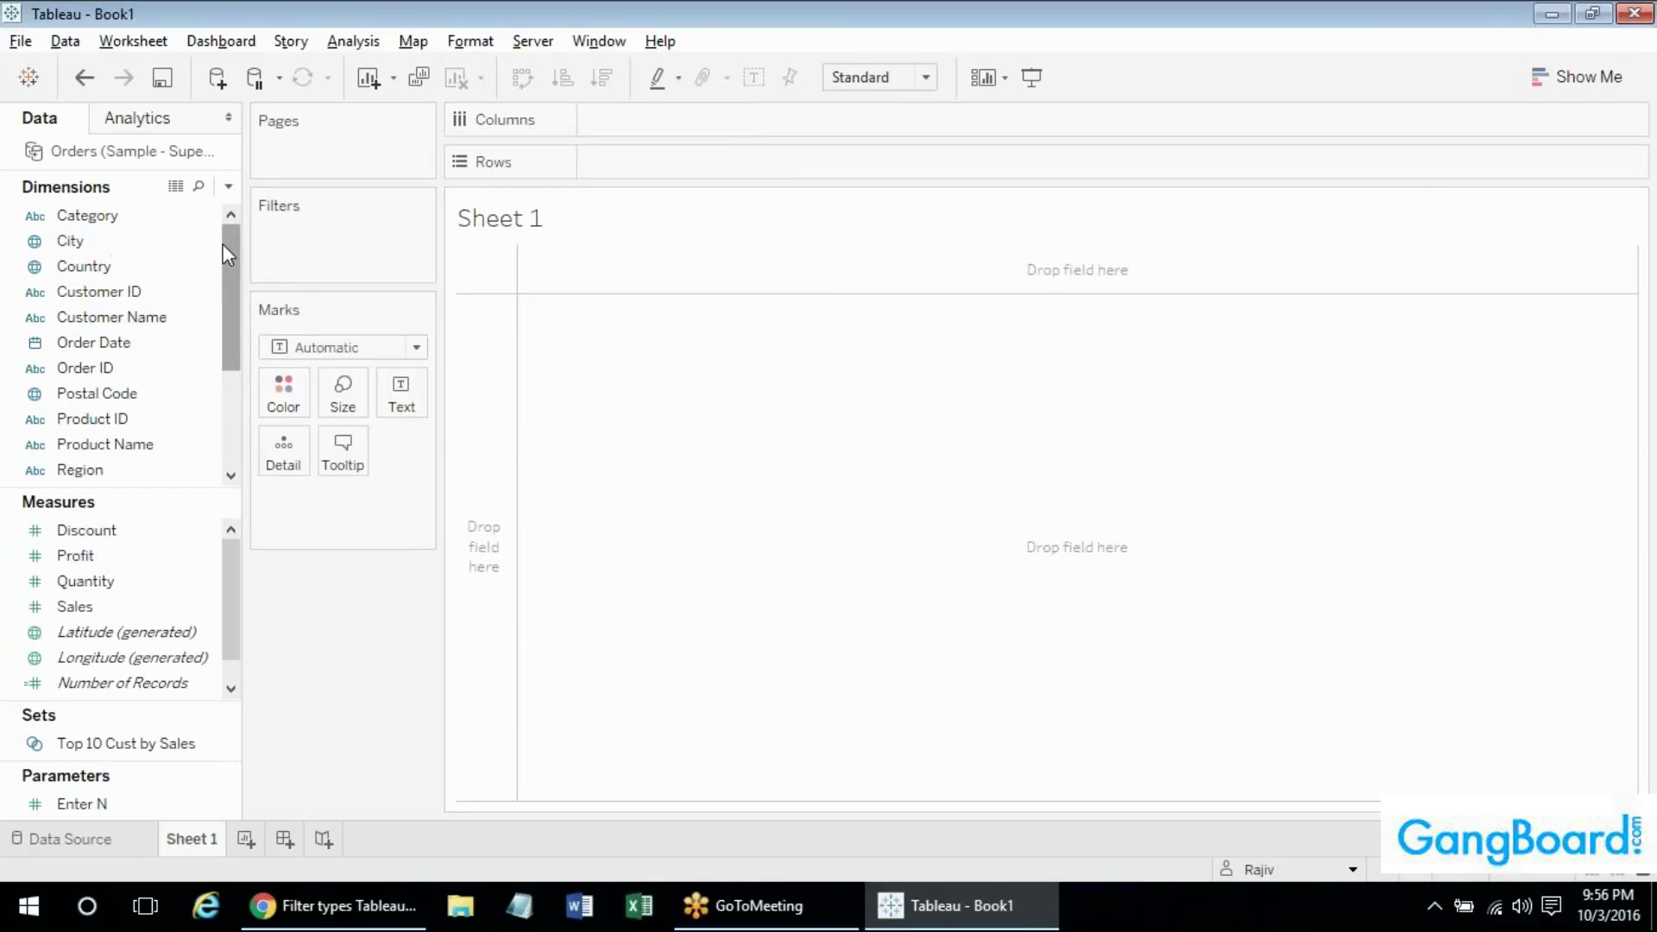
mouse_move(226, 253)
mouse_down()
mouse_move(225, 341)
mouse_move(230, 283)
mouse_up()
click(134, 291)
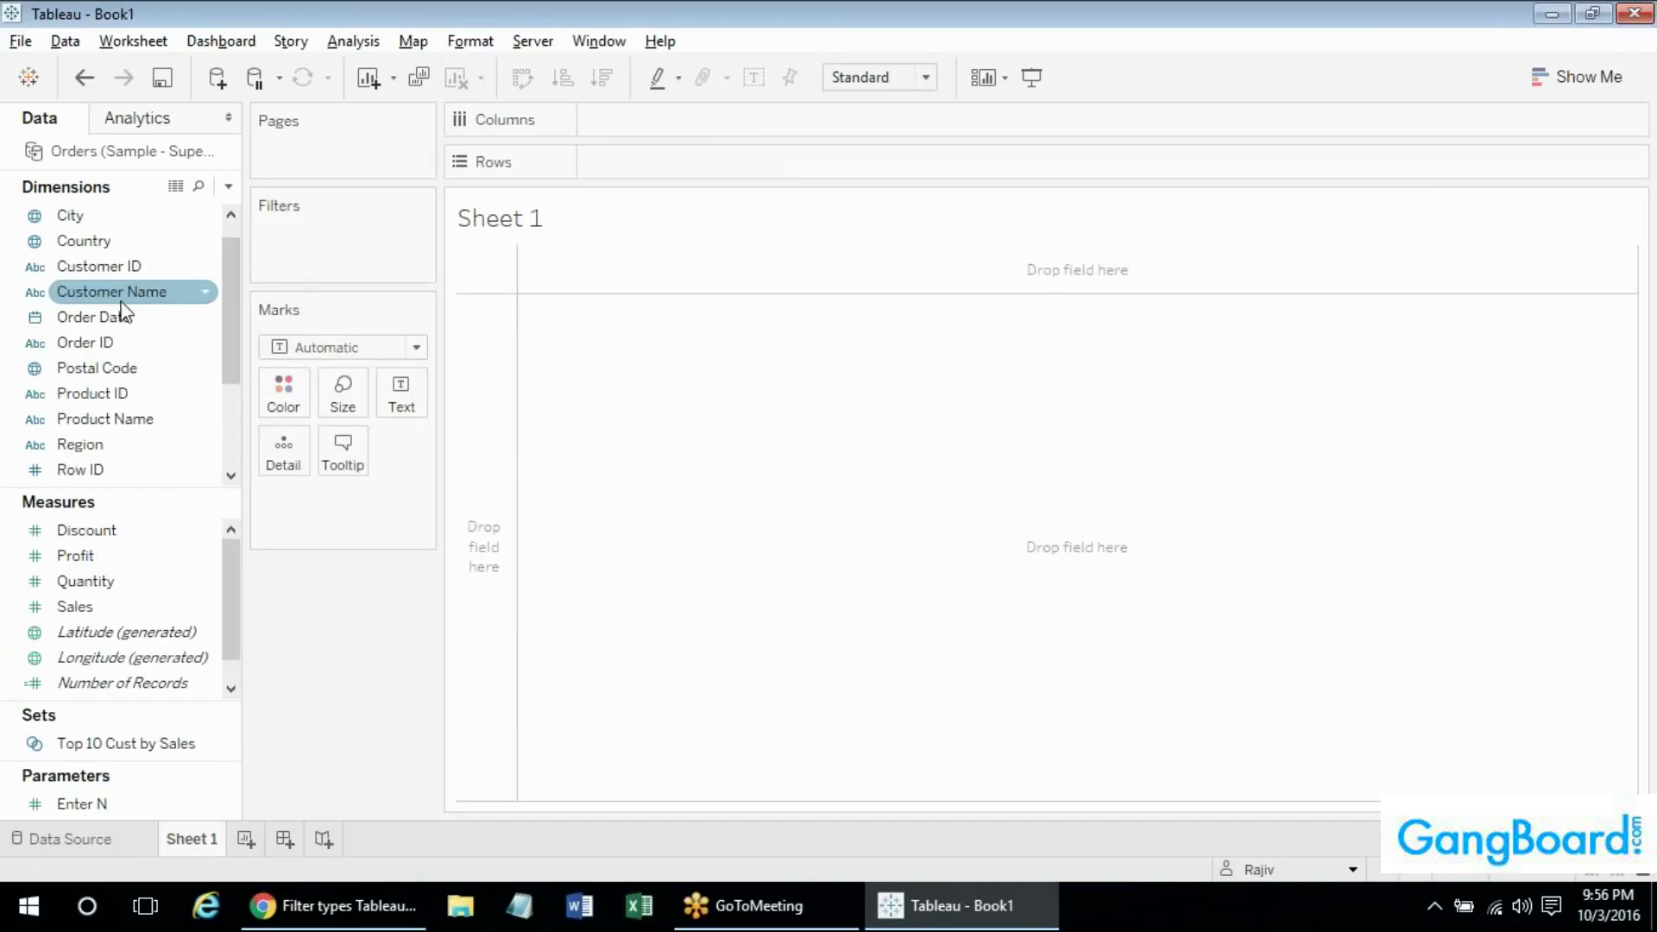
click(120, 319)
drag(115, 319, 690, 121)
click(134, 268)
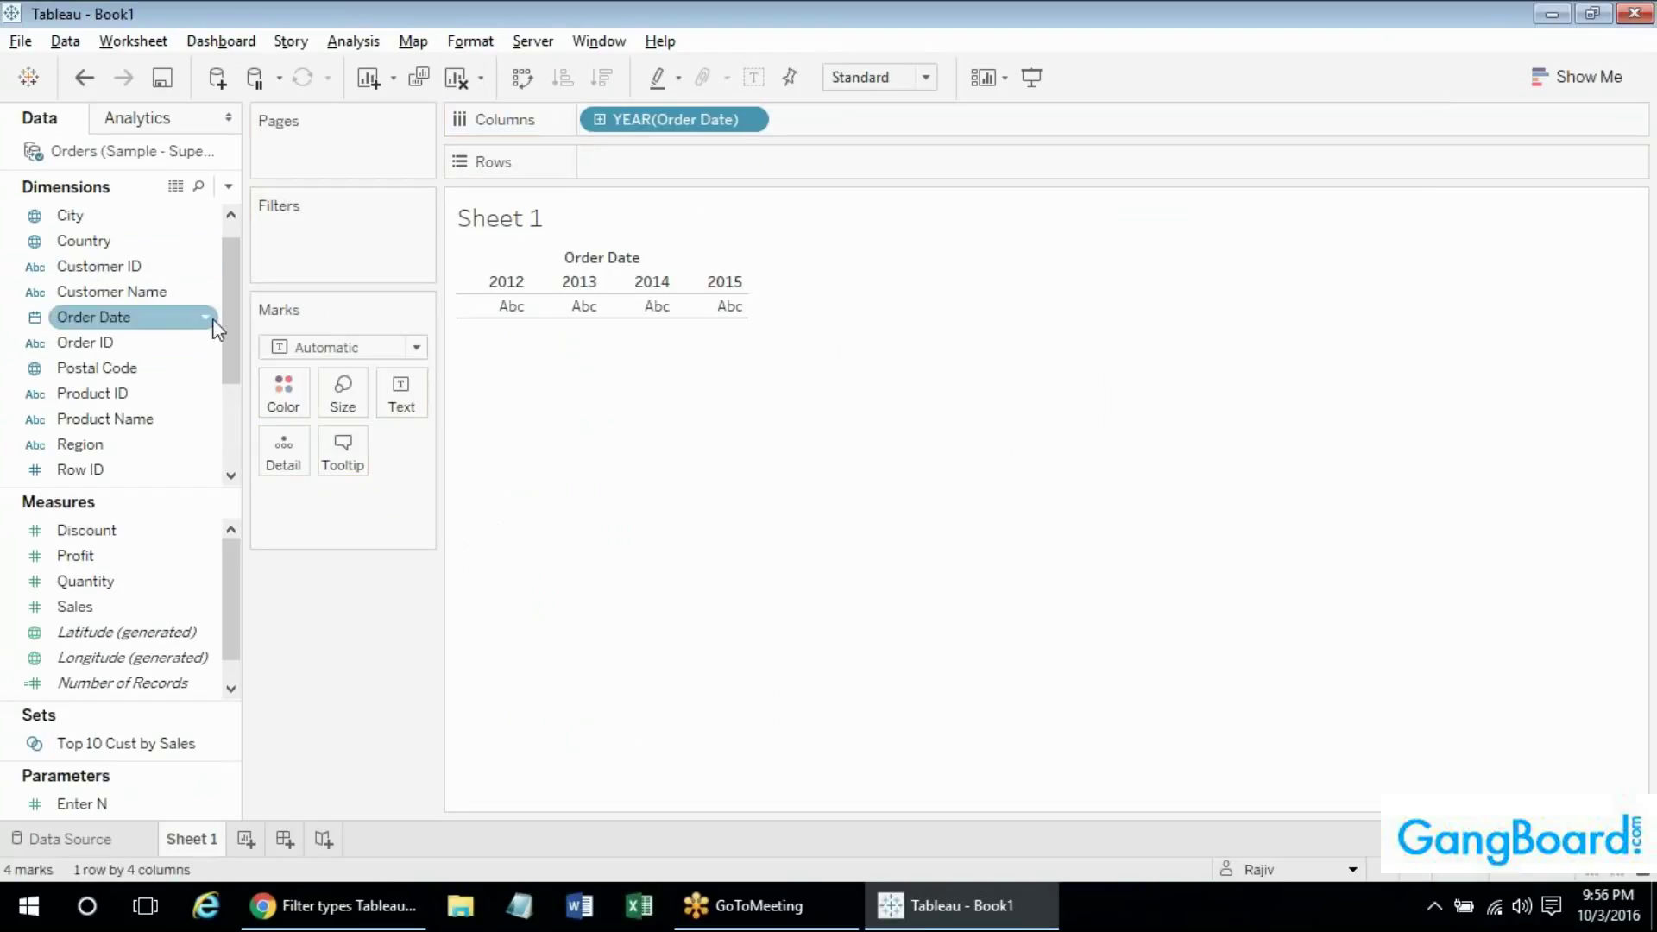
click(121, 442)
drag(121, 442, 652, 160)
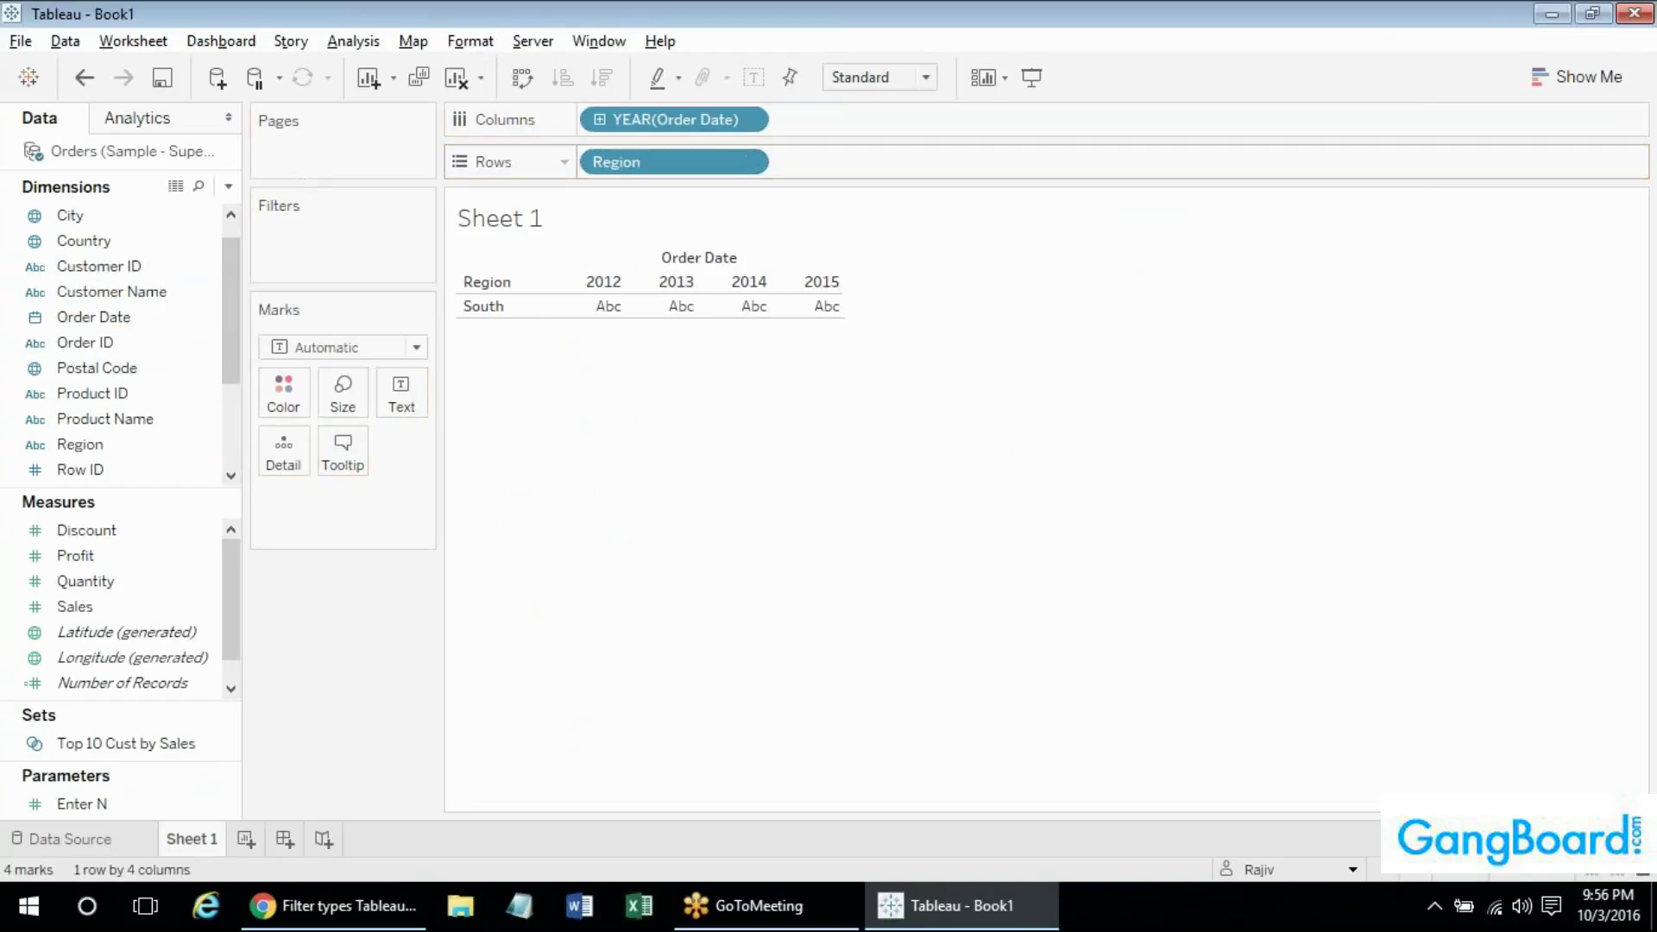
Remove the Ship Mode filter from the Orders data extract, and turn off the use of the extract.
right_click(135, 155)
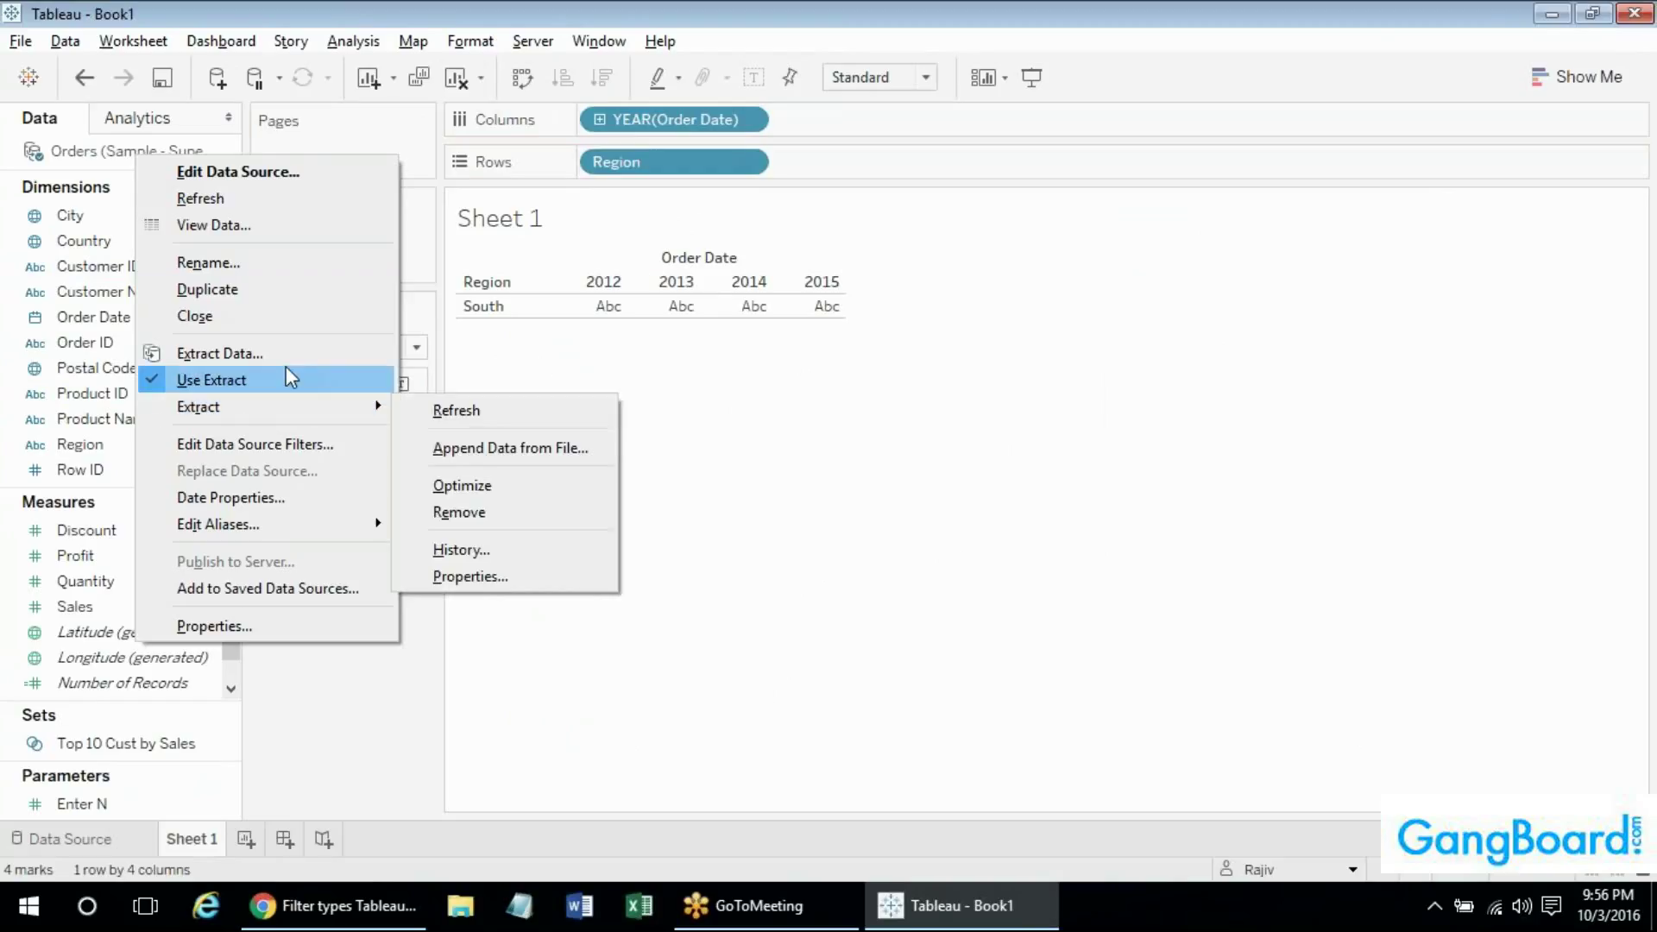
click(250, 353)
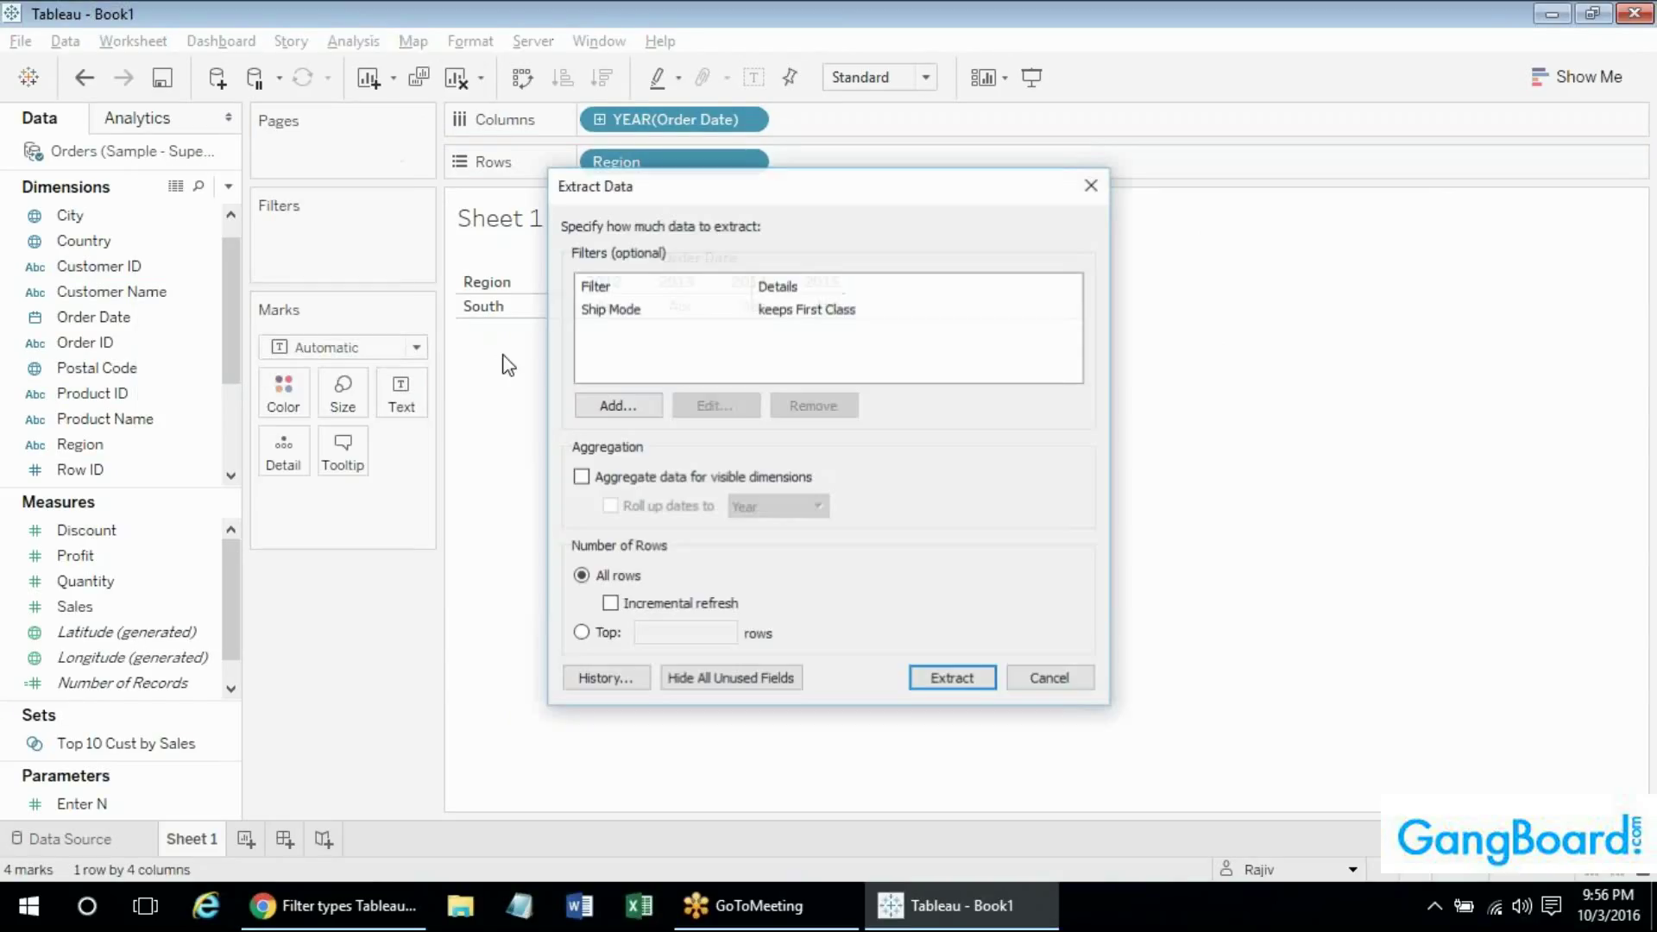
click(606, 318)
click(792, 413)
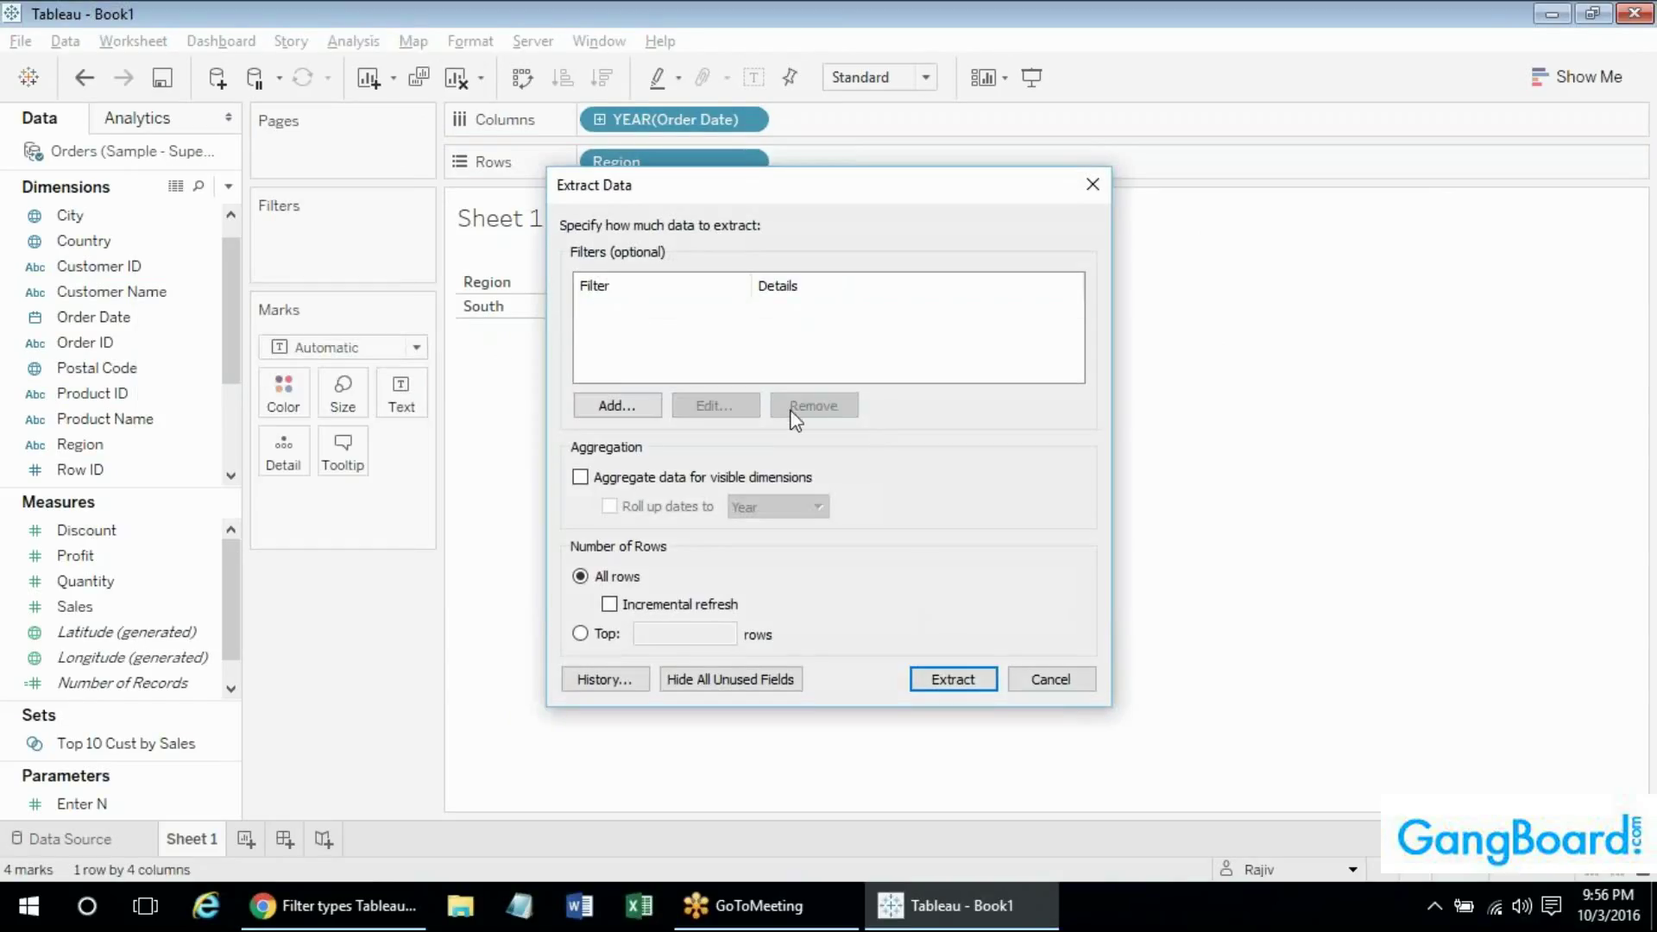
click(925, 670)
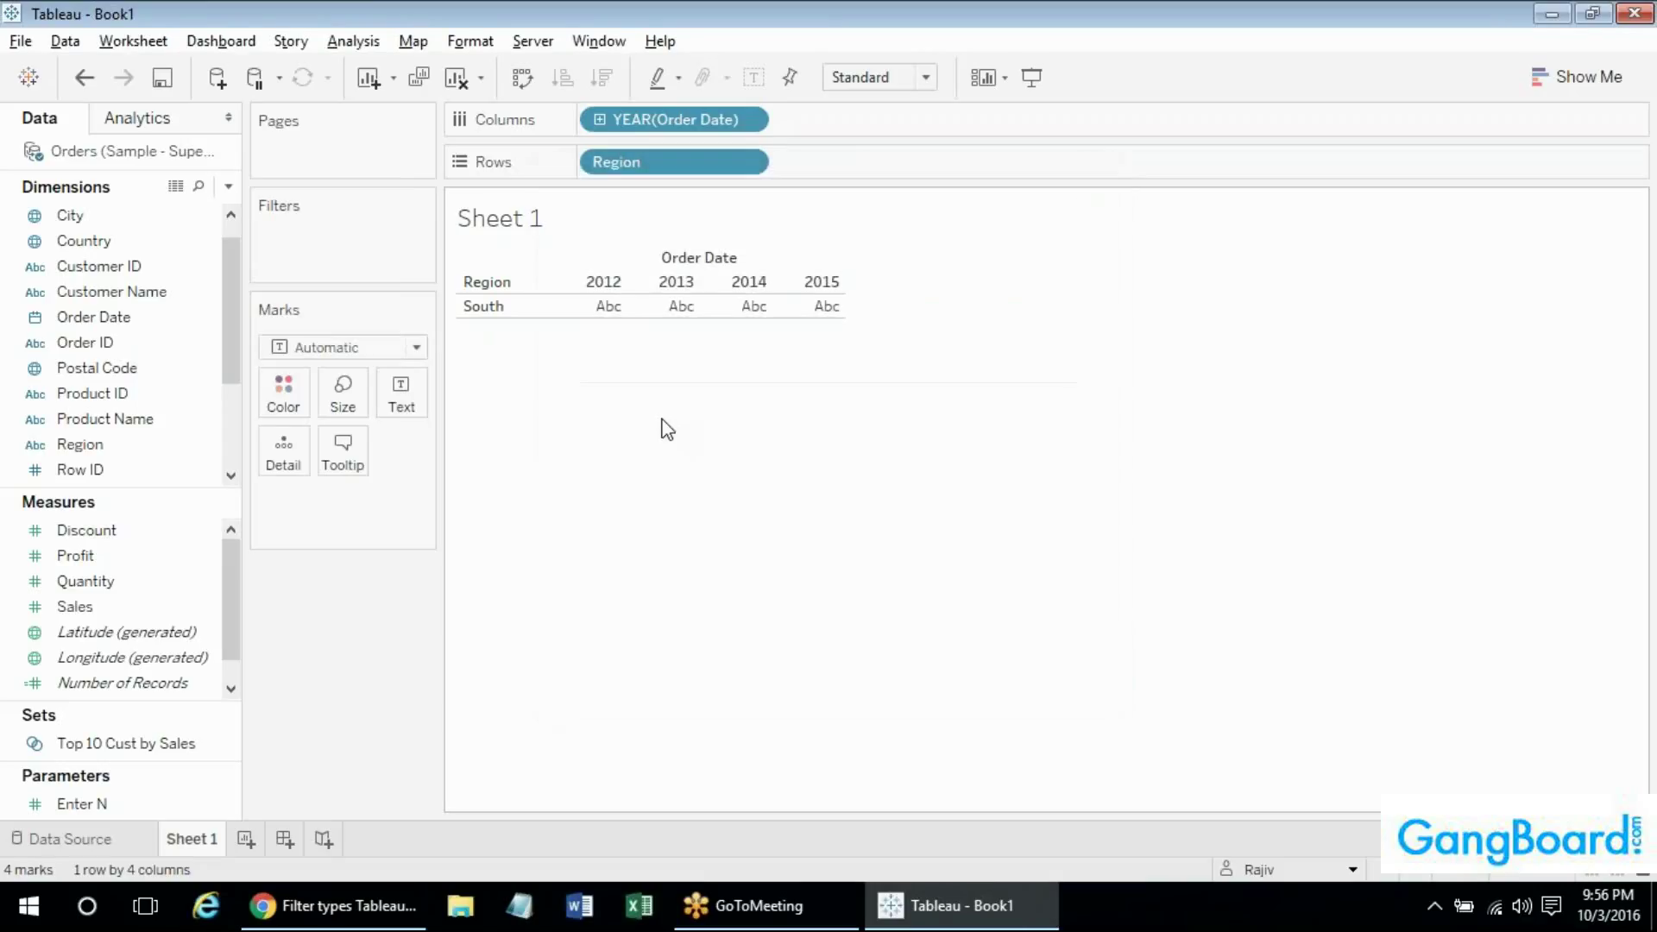
right_click(129, 156)
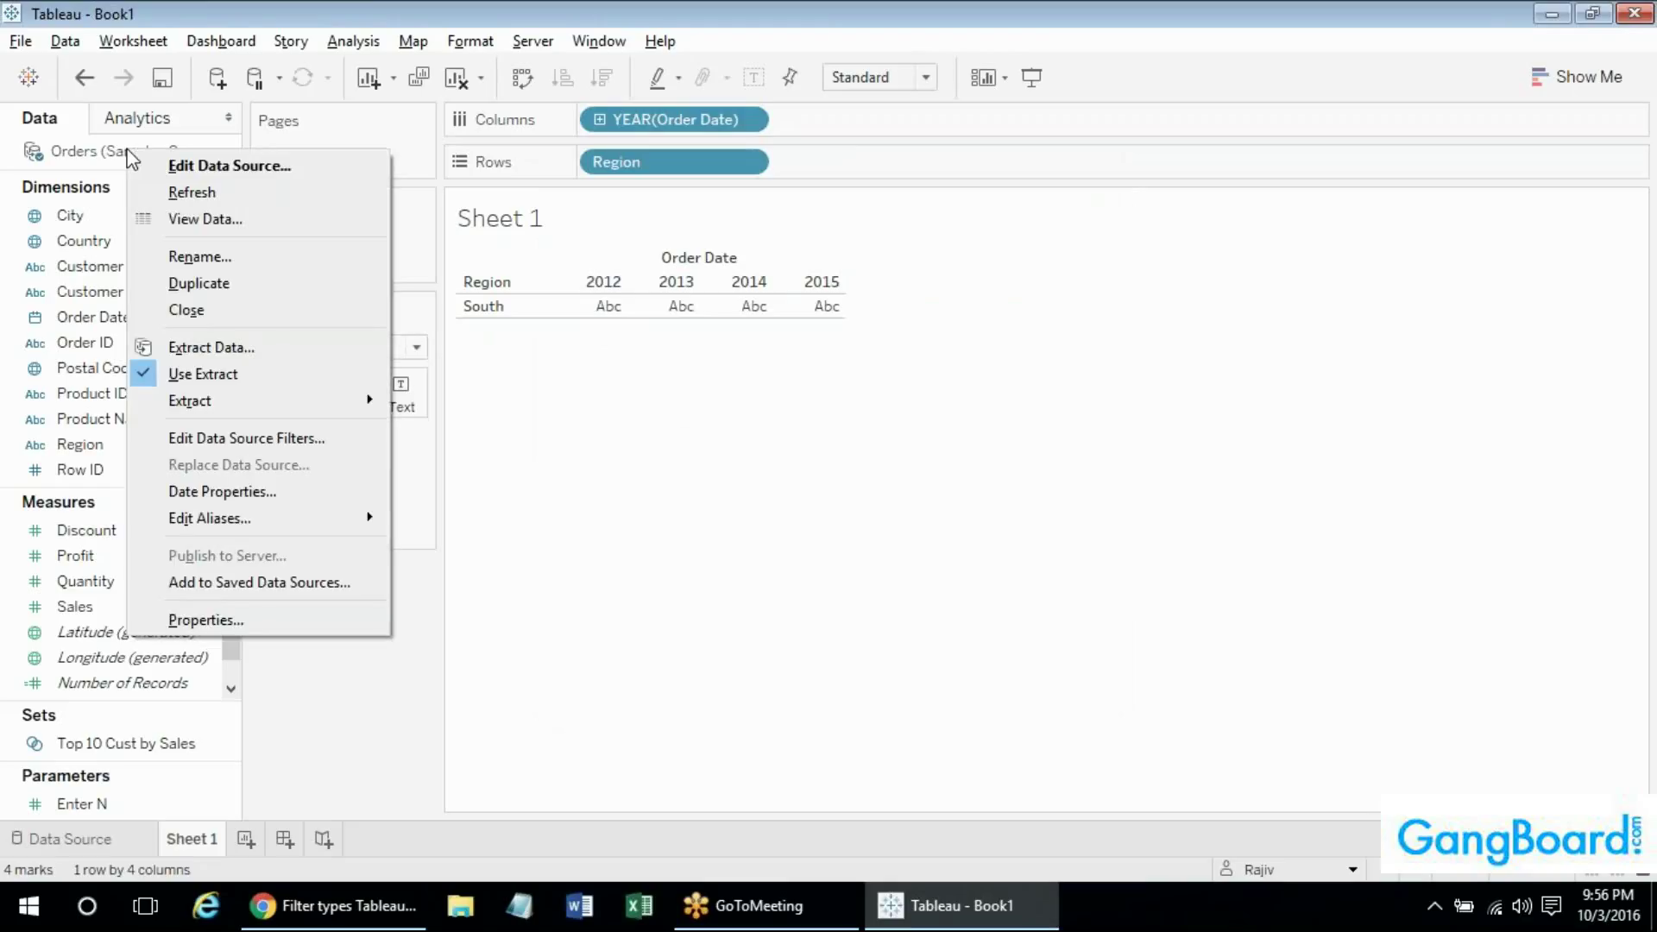
click(274, 371)
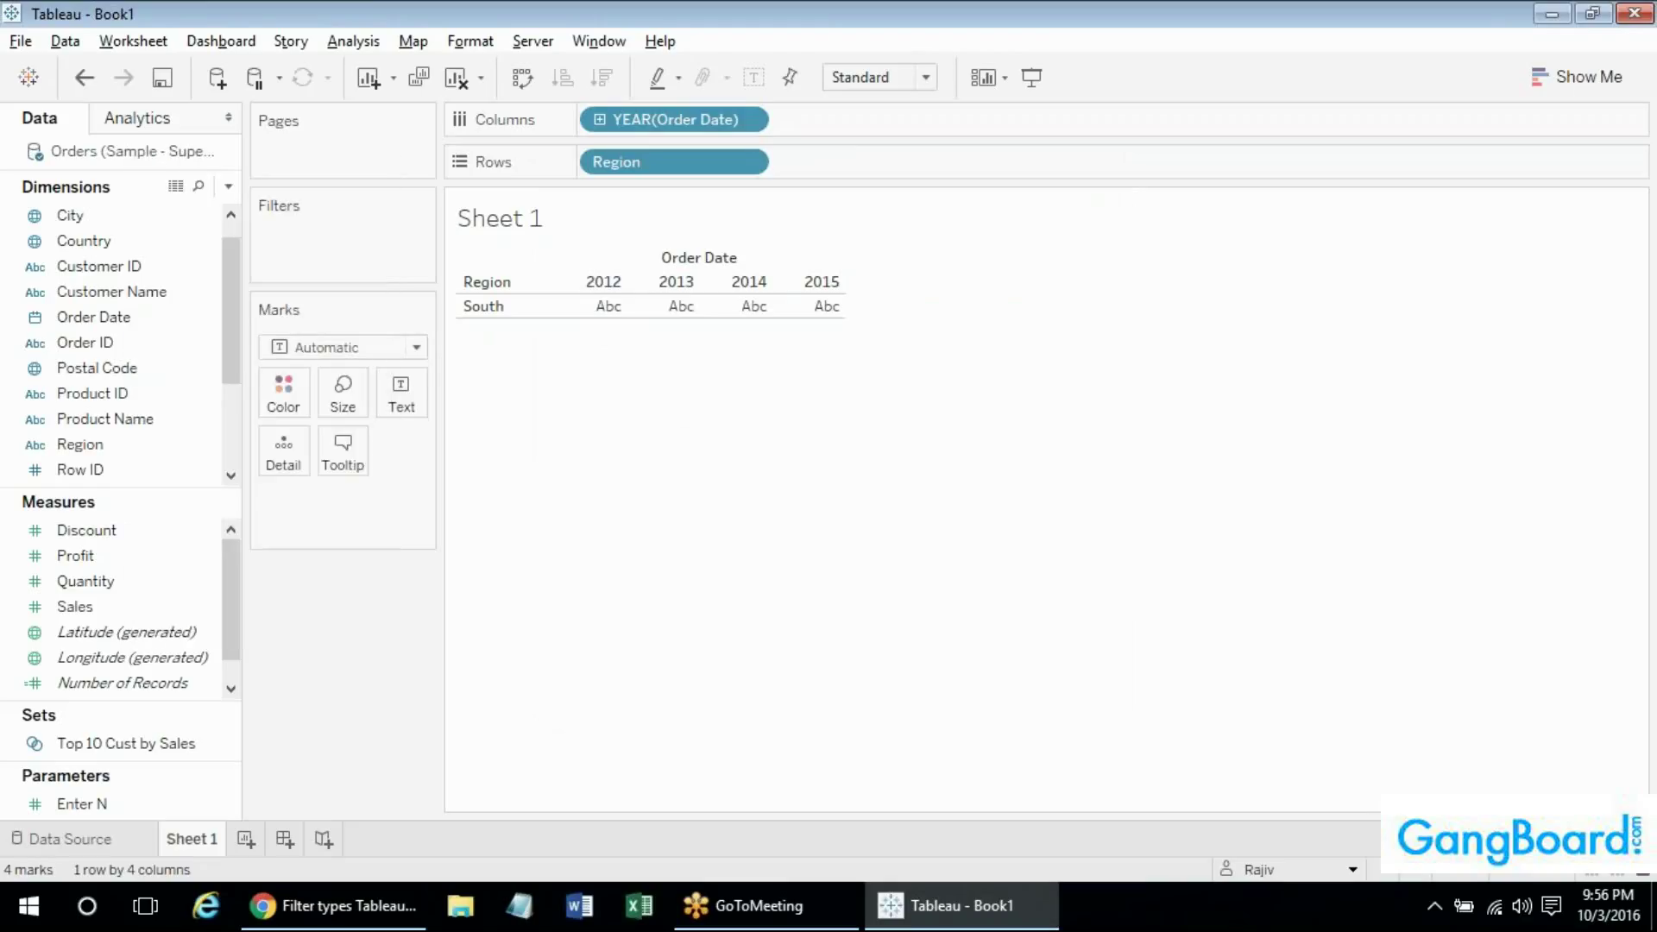
Remove the Region filter from the Orders data source filters.
right_click(122, 154)
click(266, 444)
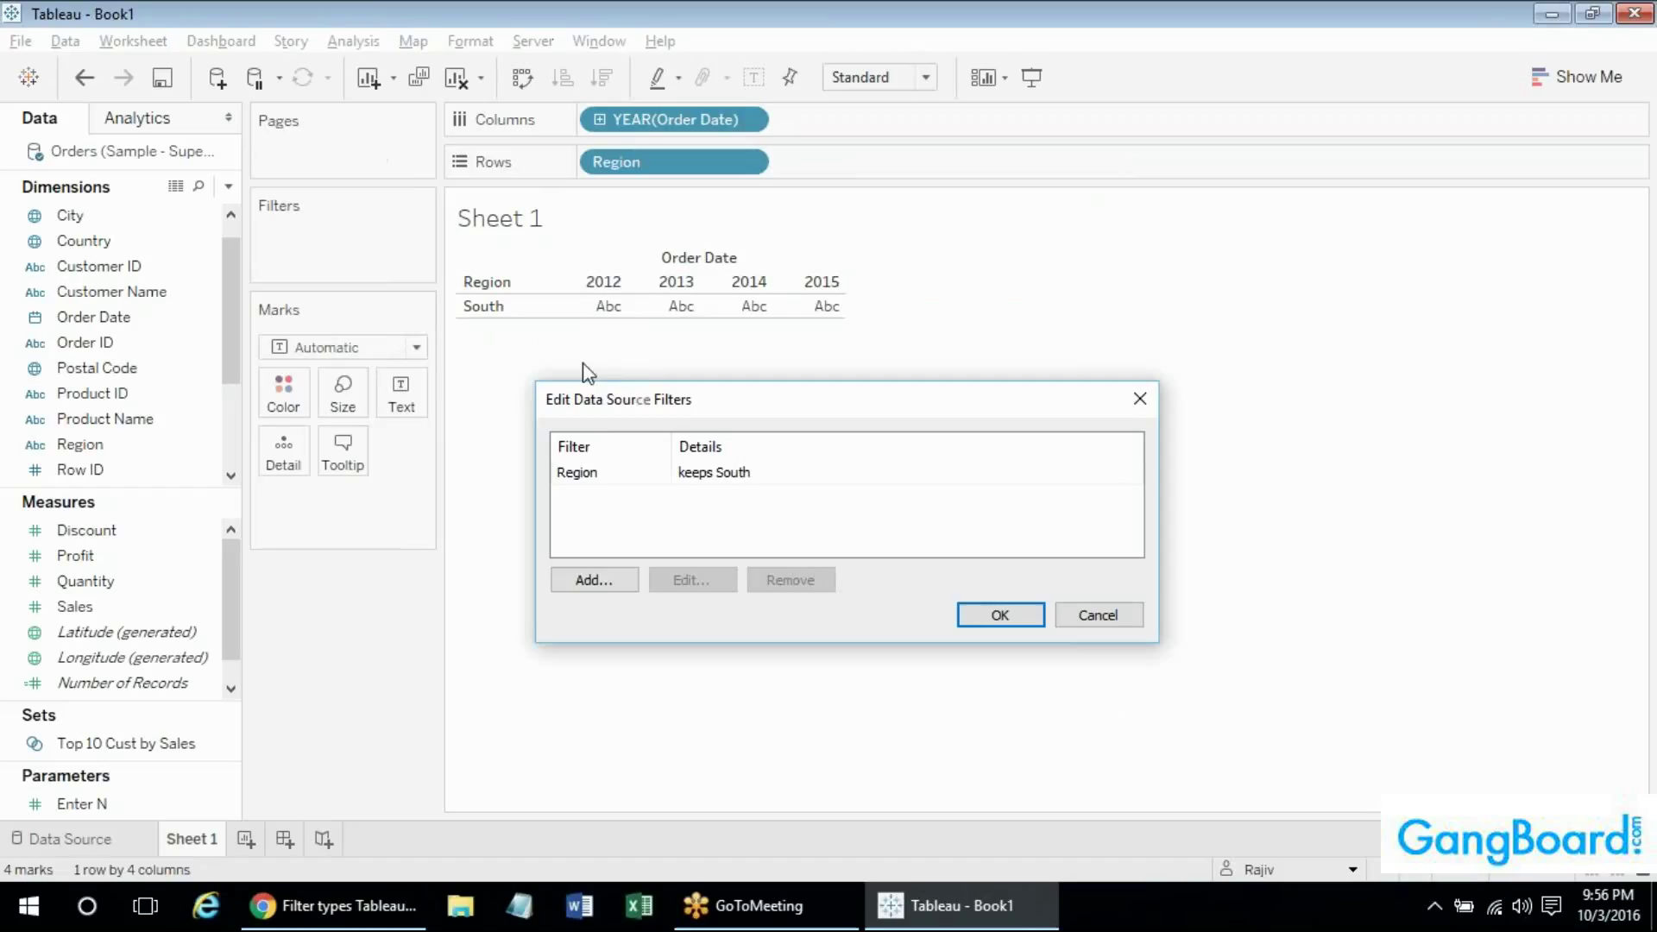
click(600, 474)
click(781, 580)
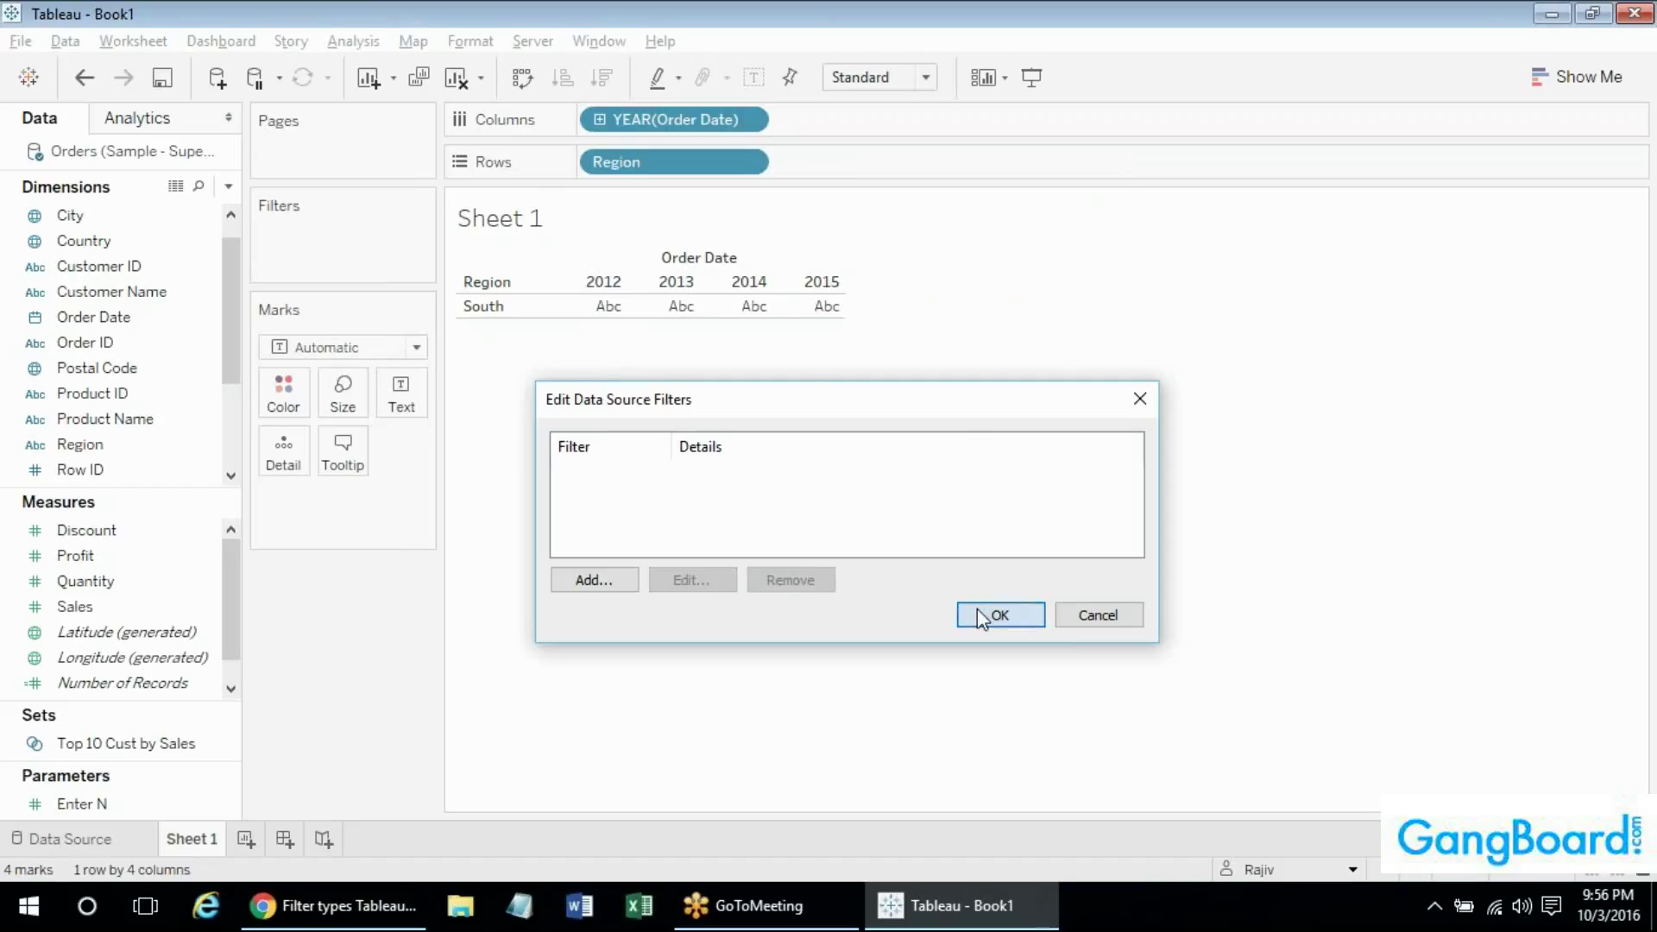
click(992, 614)
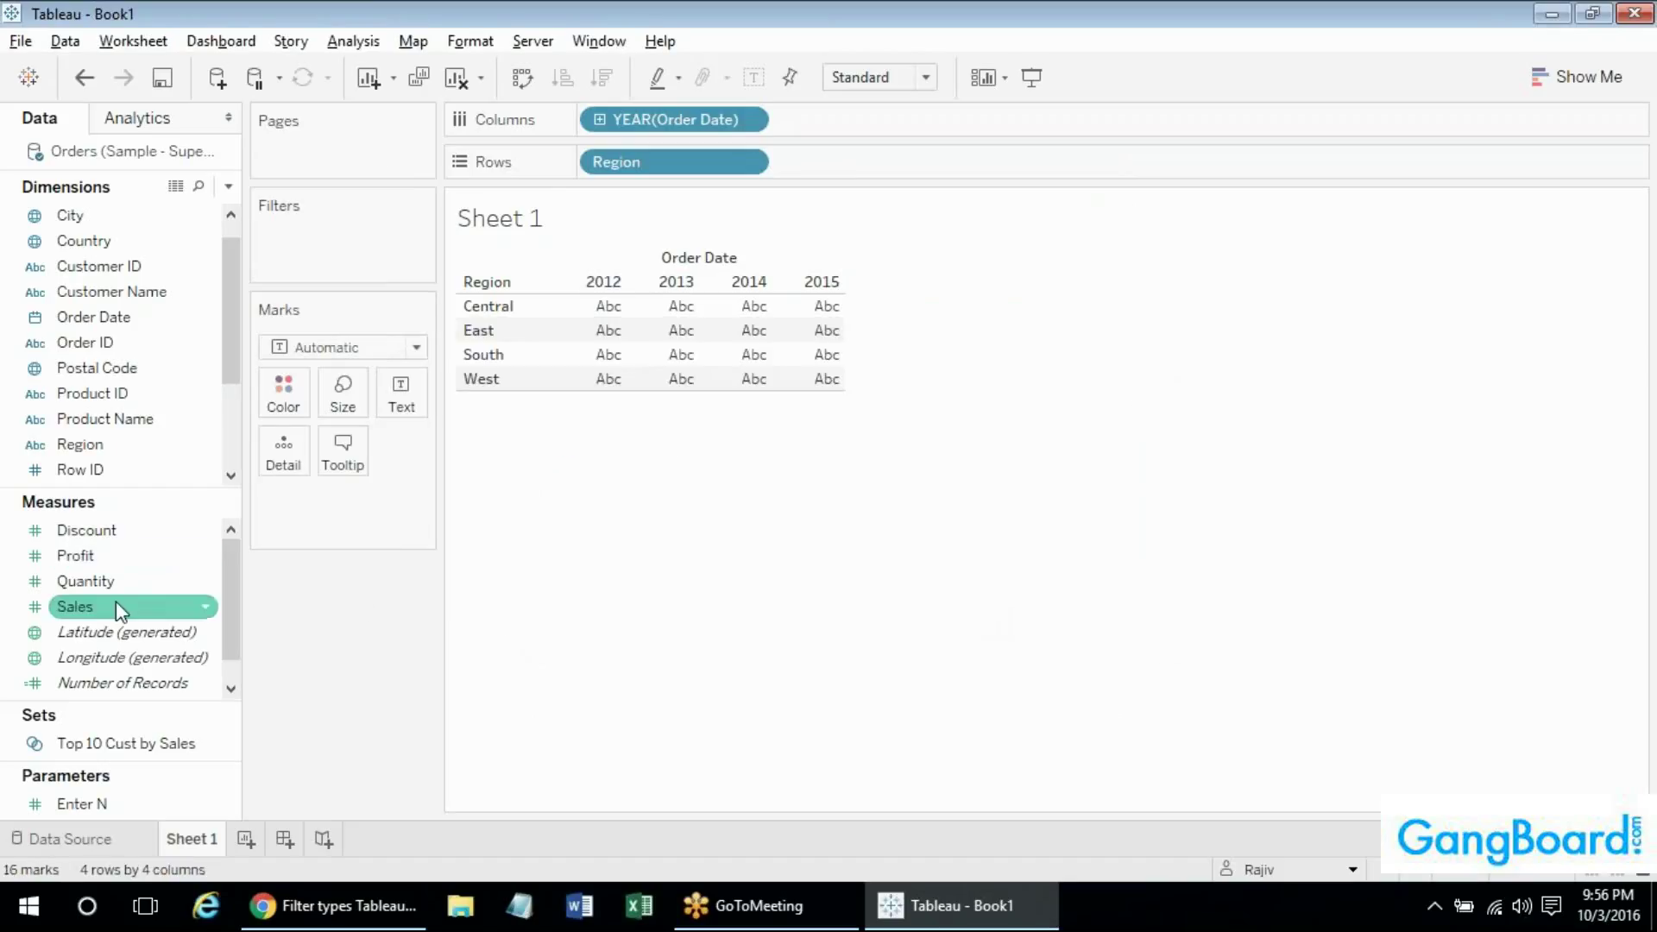
Fill the region-by-year table with Sales as text values.
drag(115, 607, 416, 380)
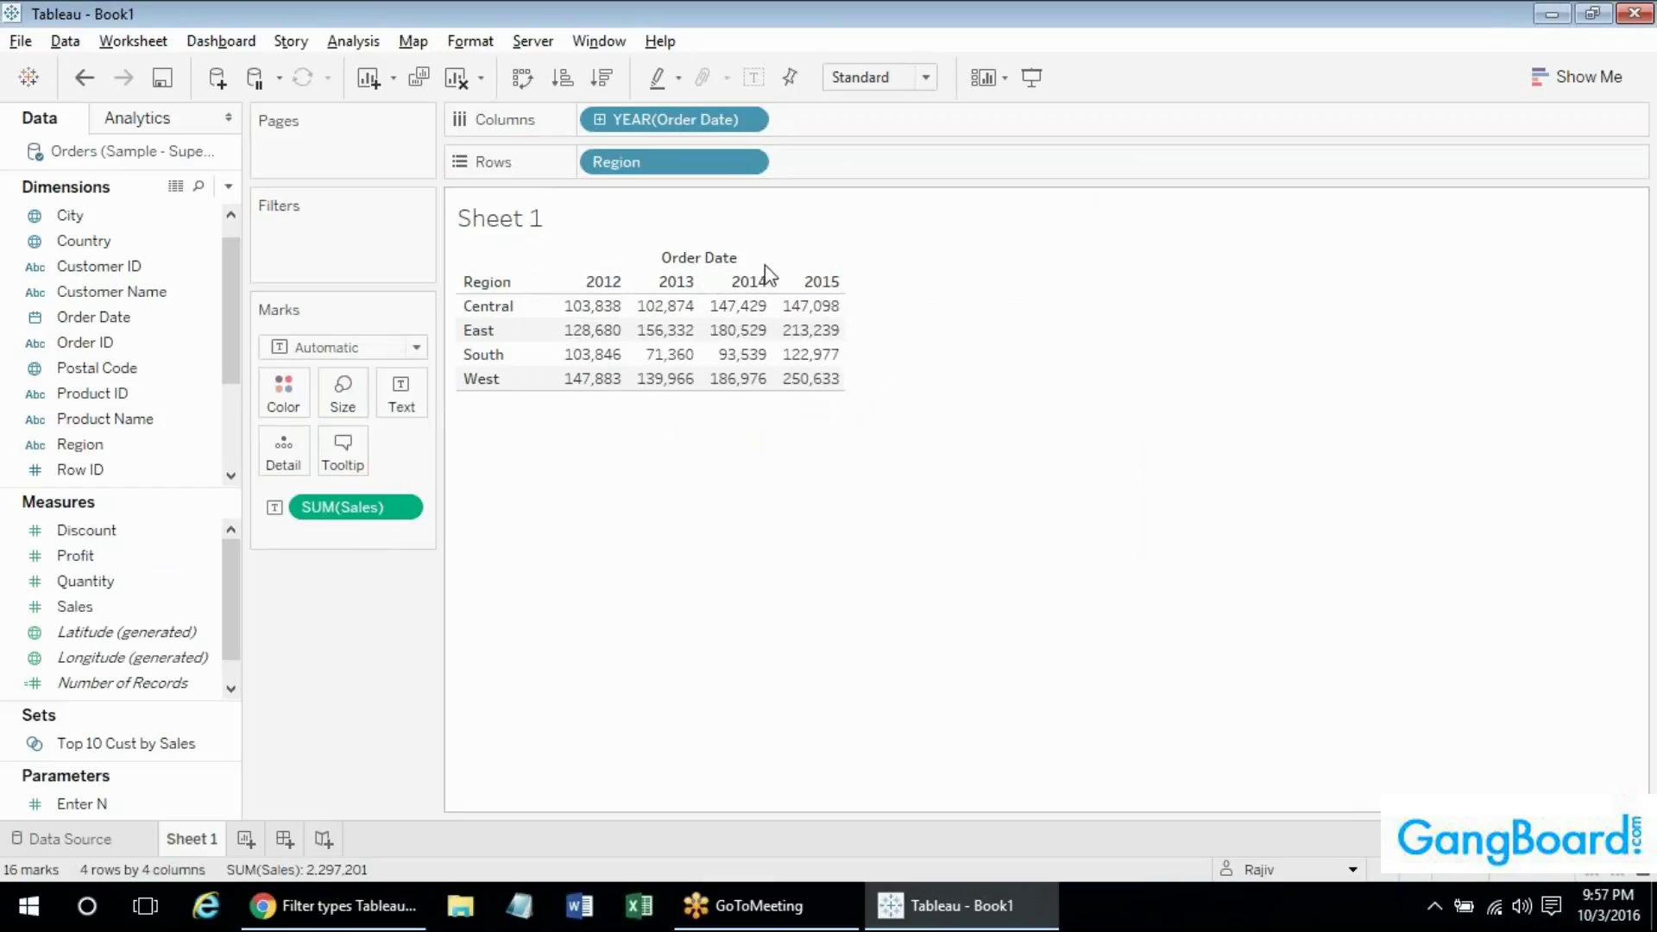
mouse_move(842, 307)
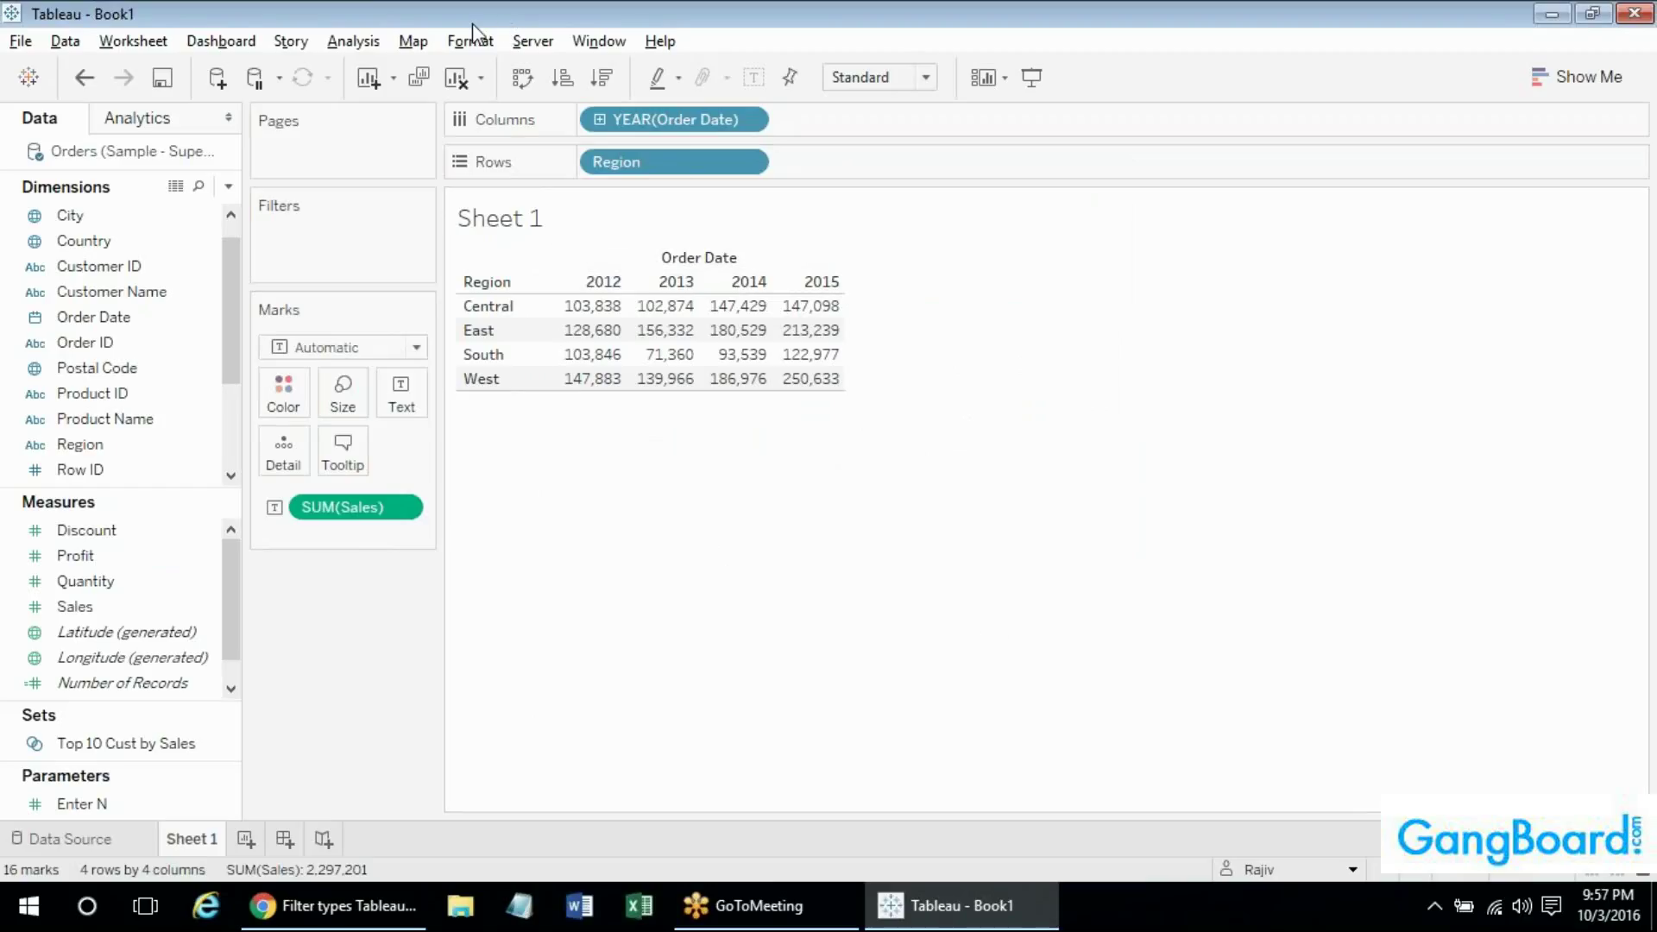
Show column grand totals and row grand totals for the Sales table.
click(414, 41)
mouse_move(353, 40)
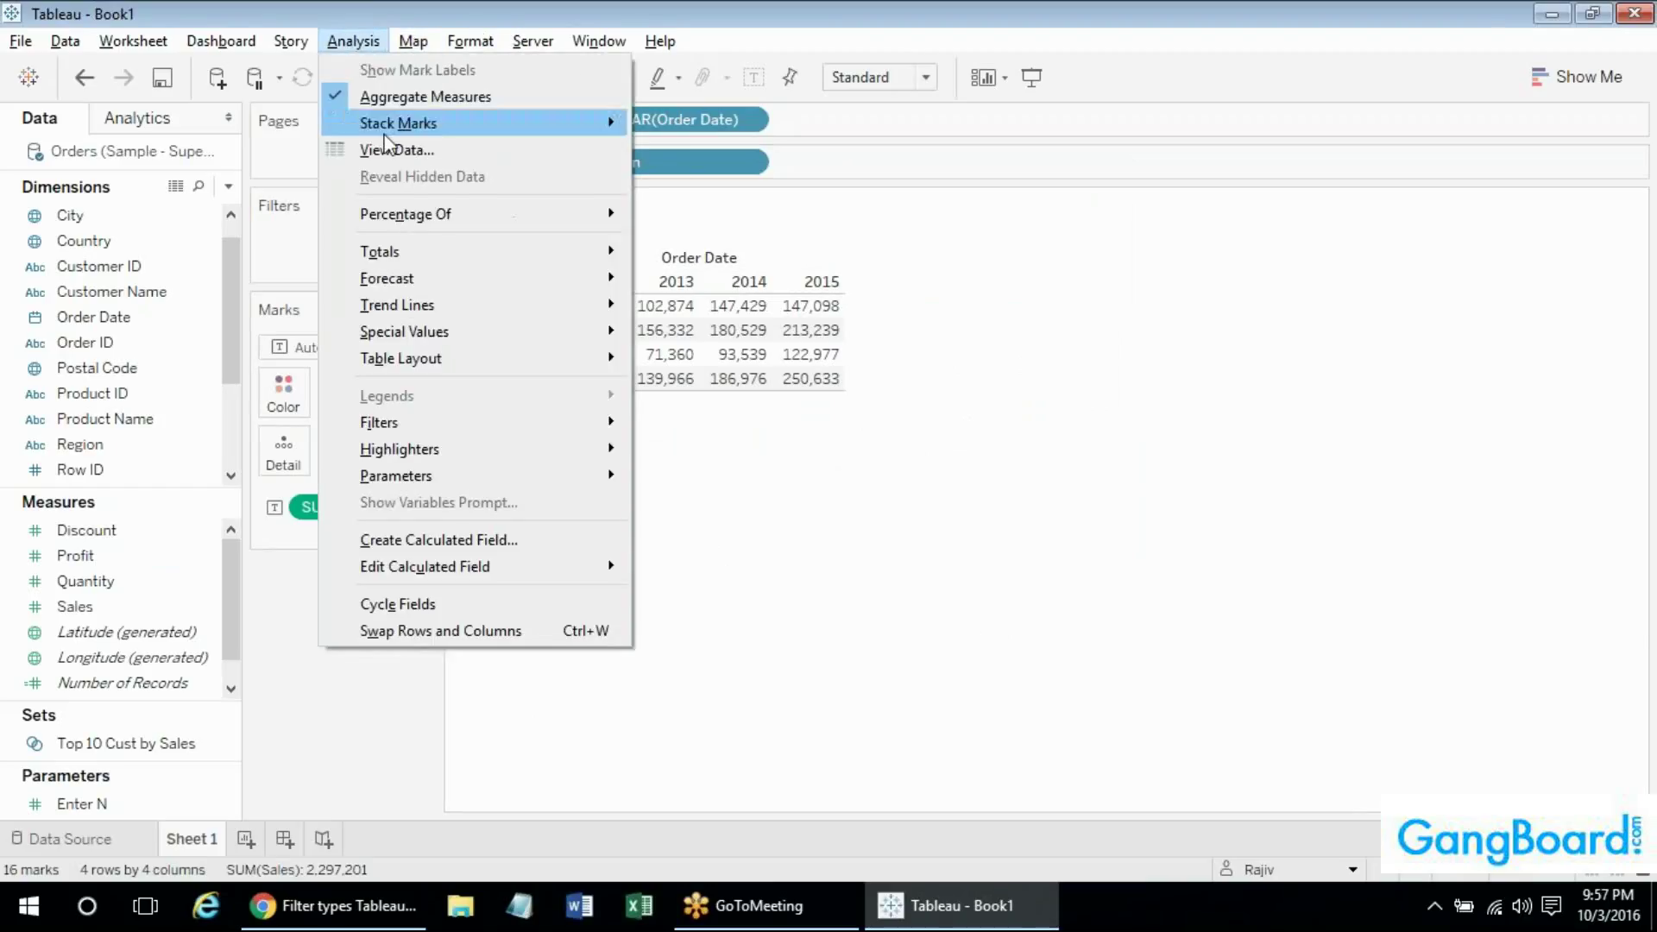
mouse_move(462, 251)
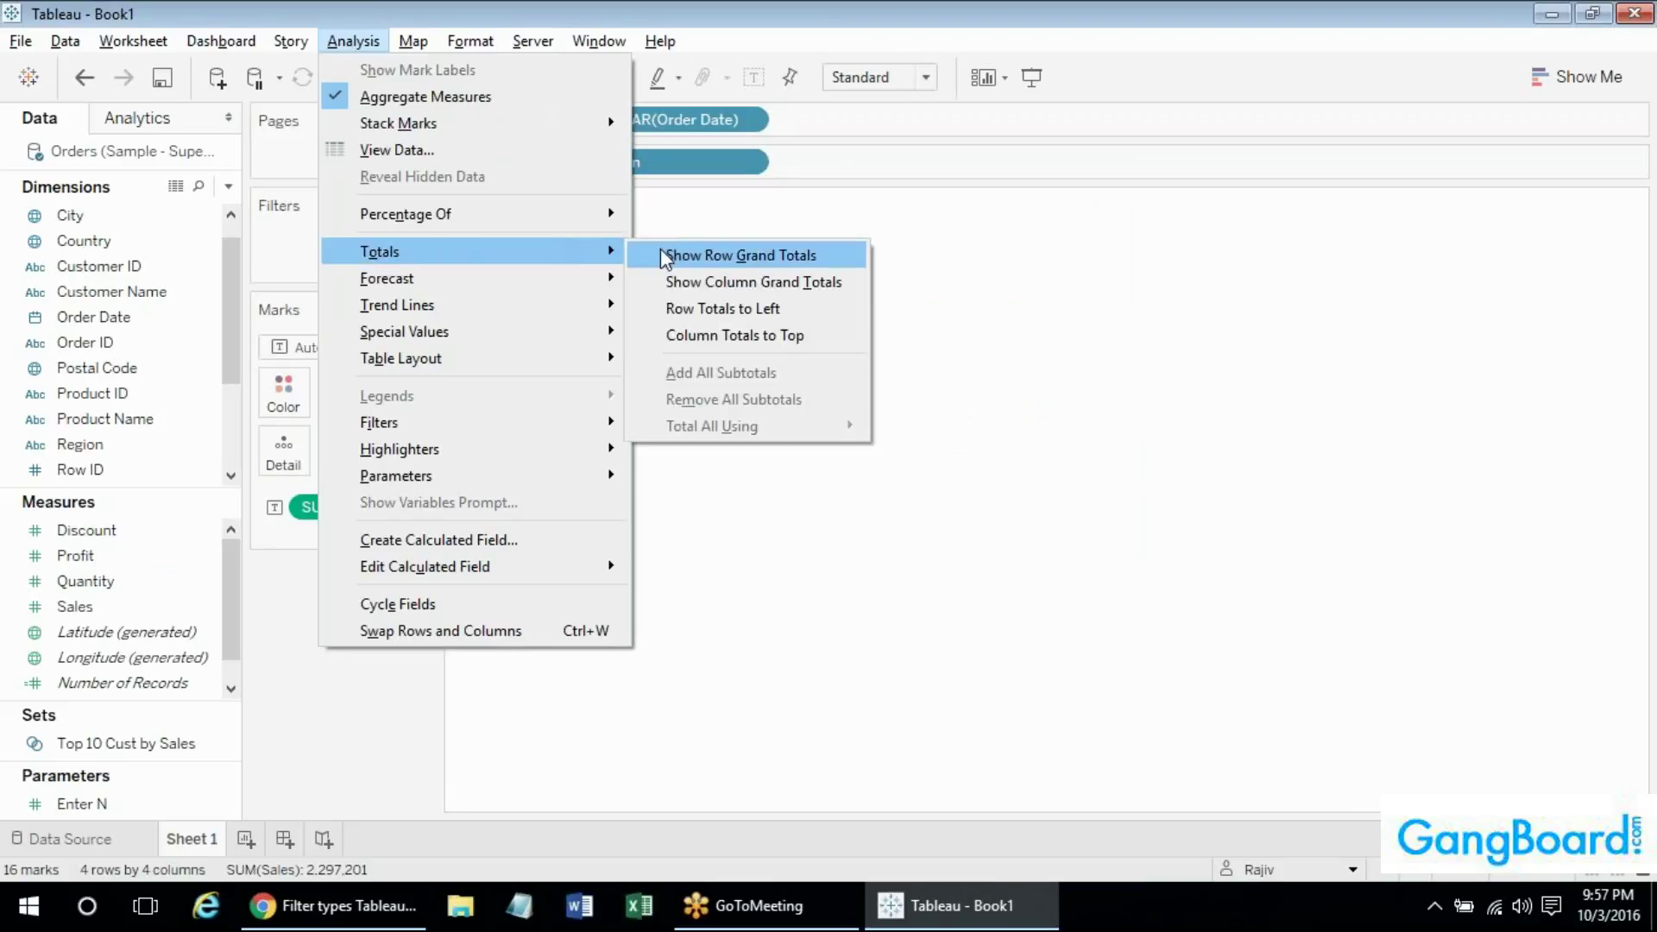
click(660, 281)
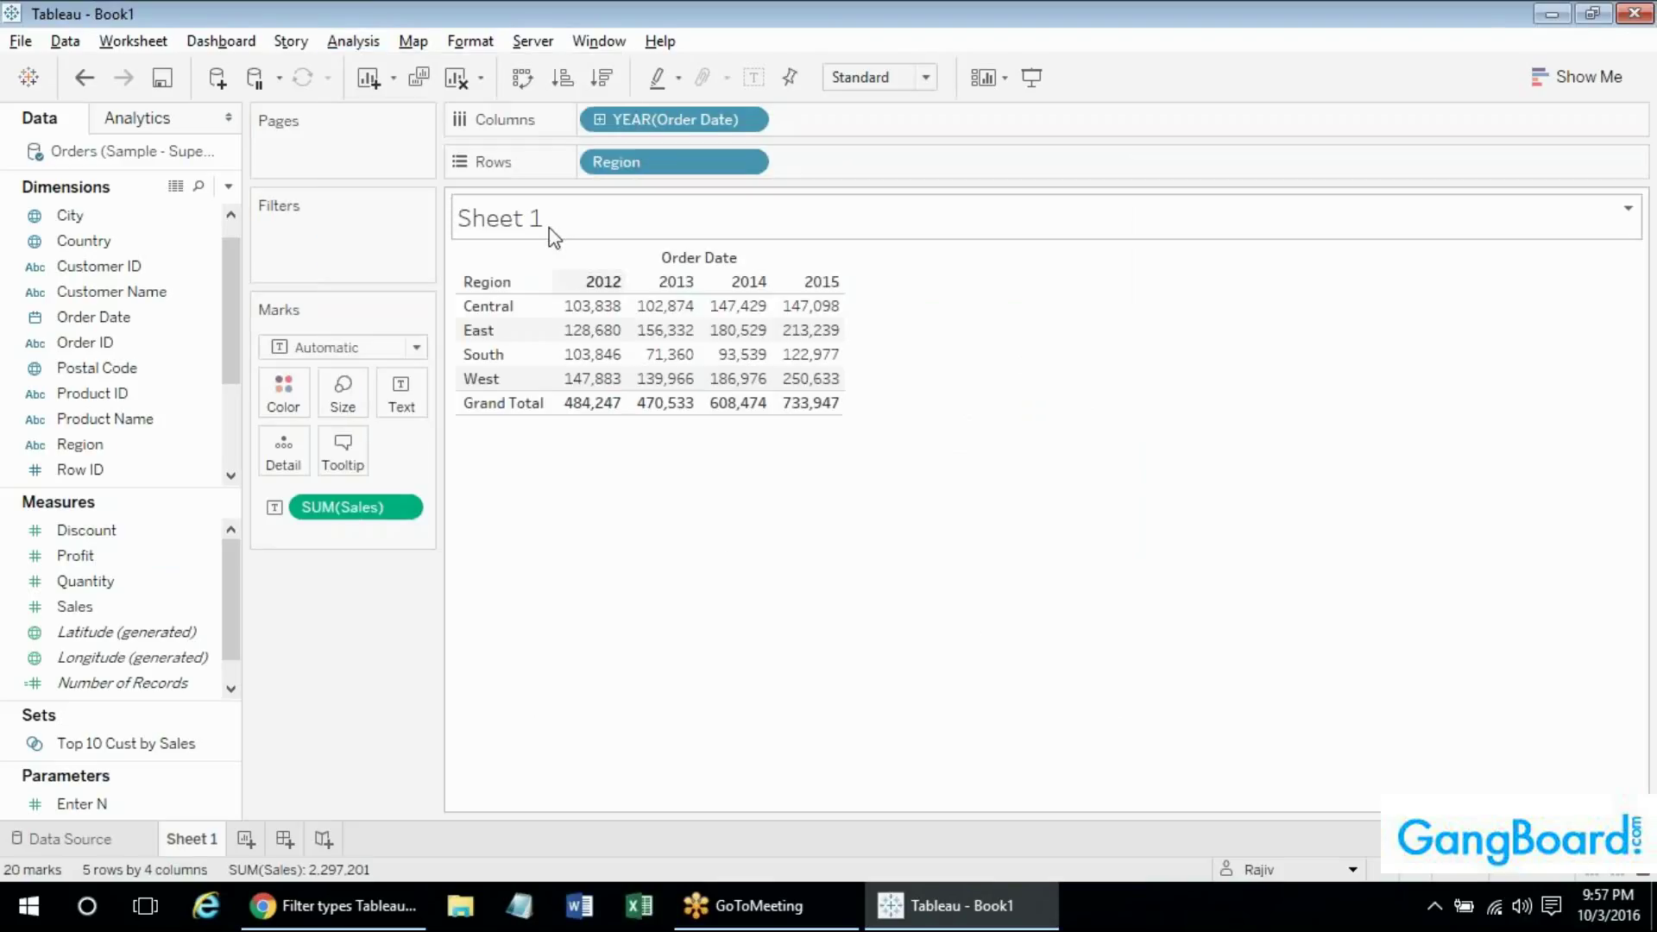
click(311, 42)
mouse_move(353, 41)
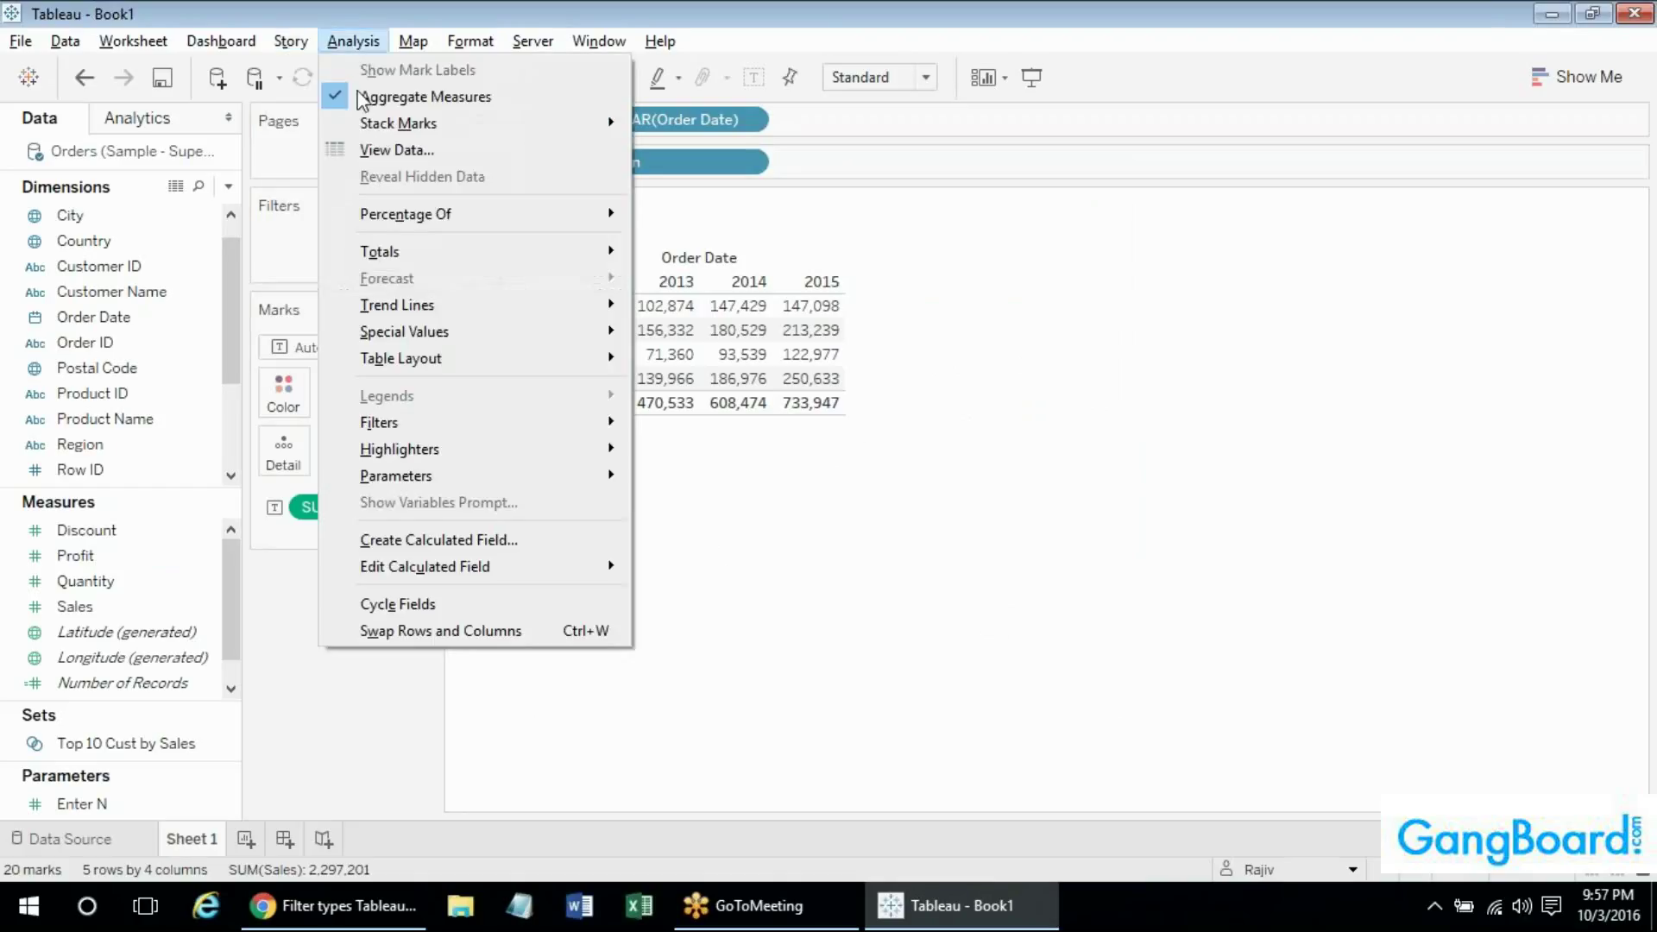
mouse_move(510, 253)
click(679, 259)
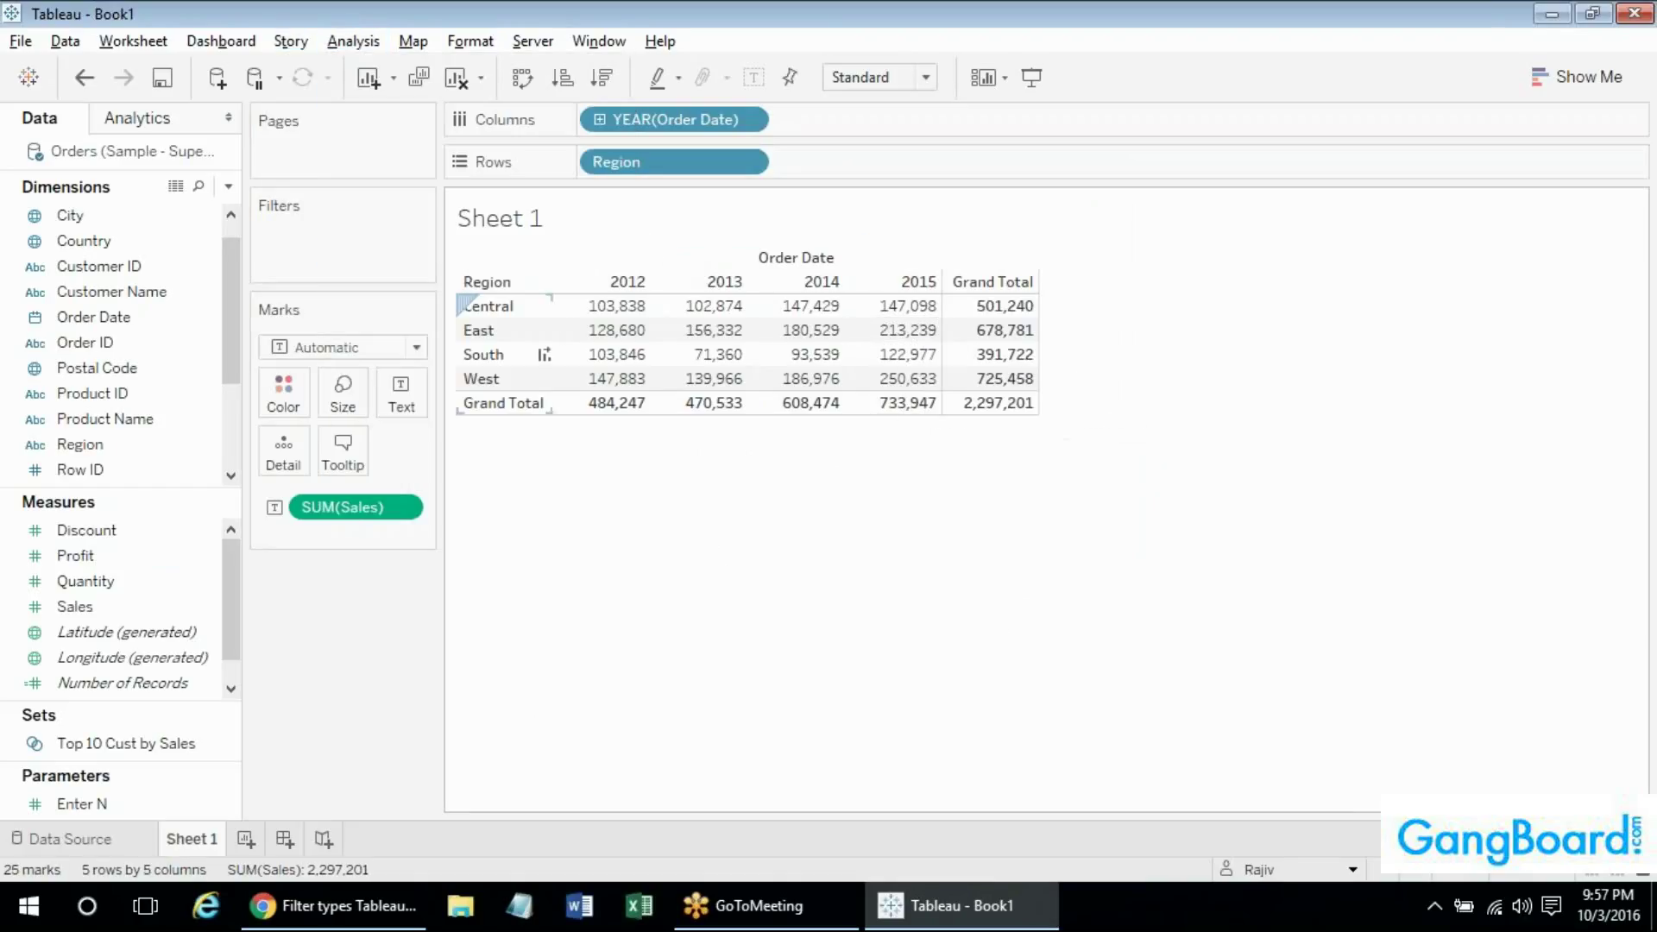
click(293, 41)
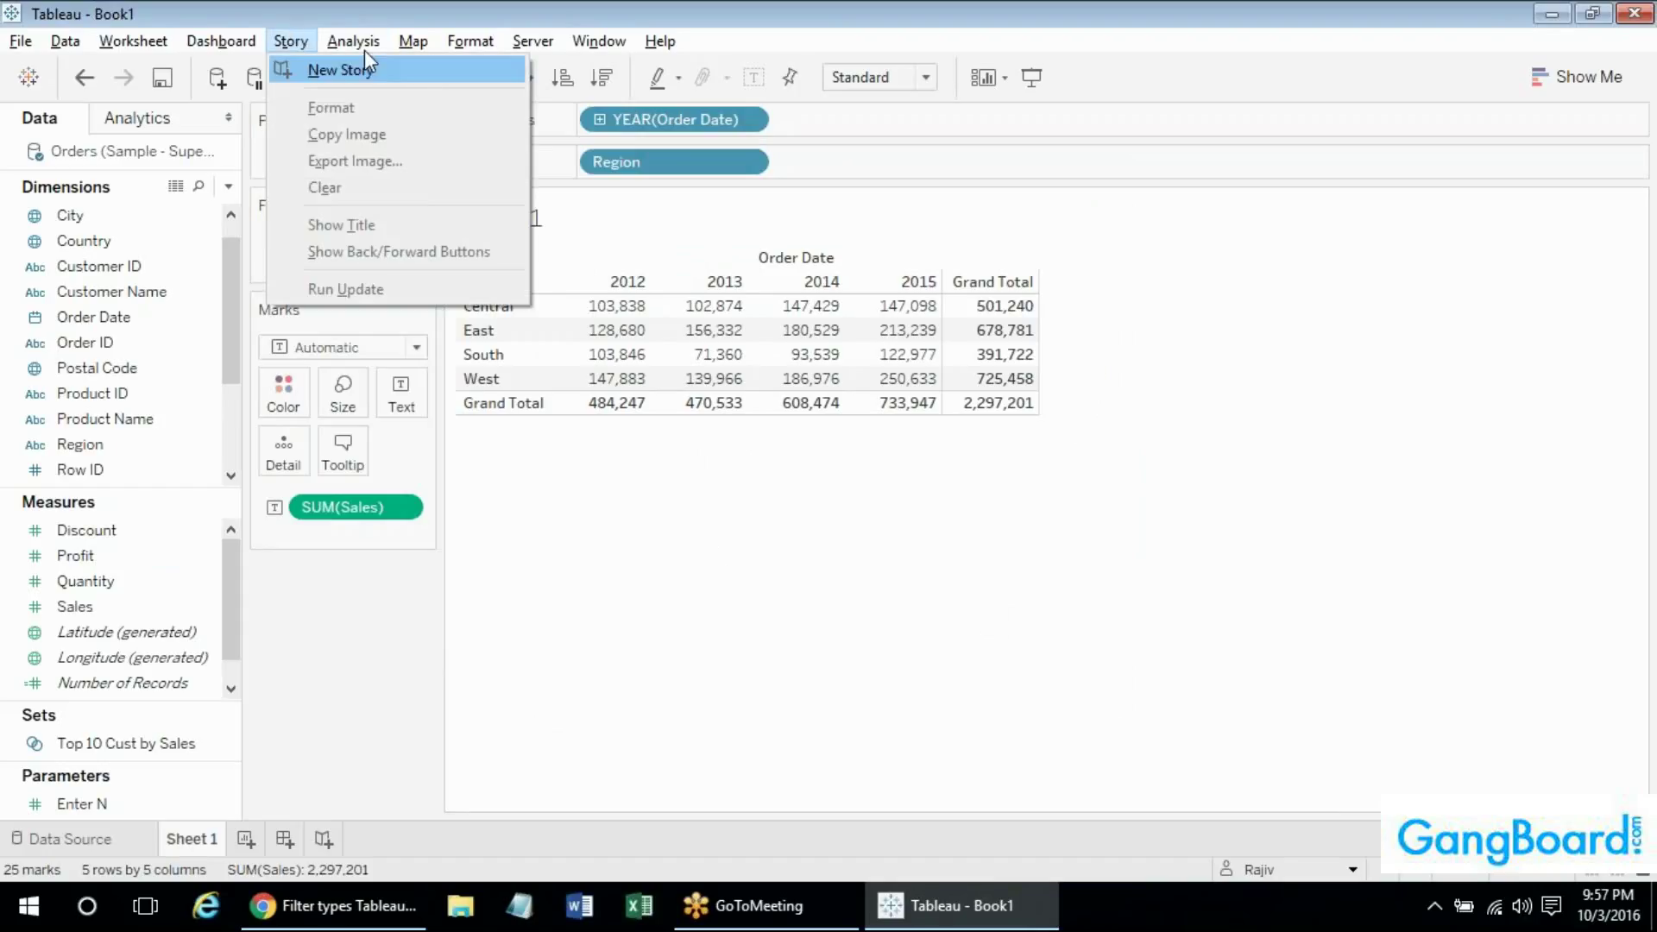
click(836, 470)
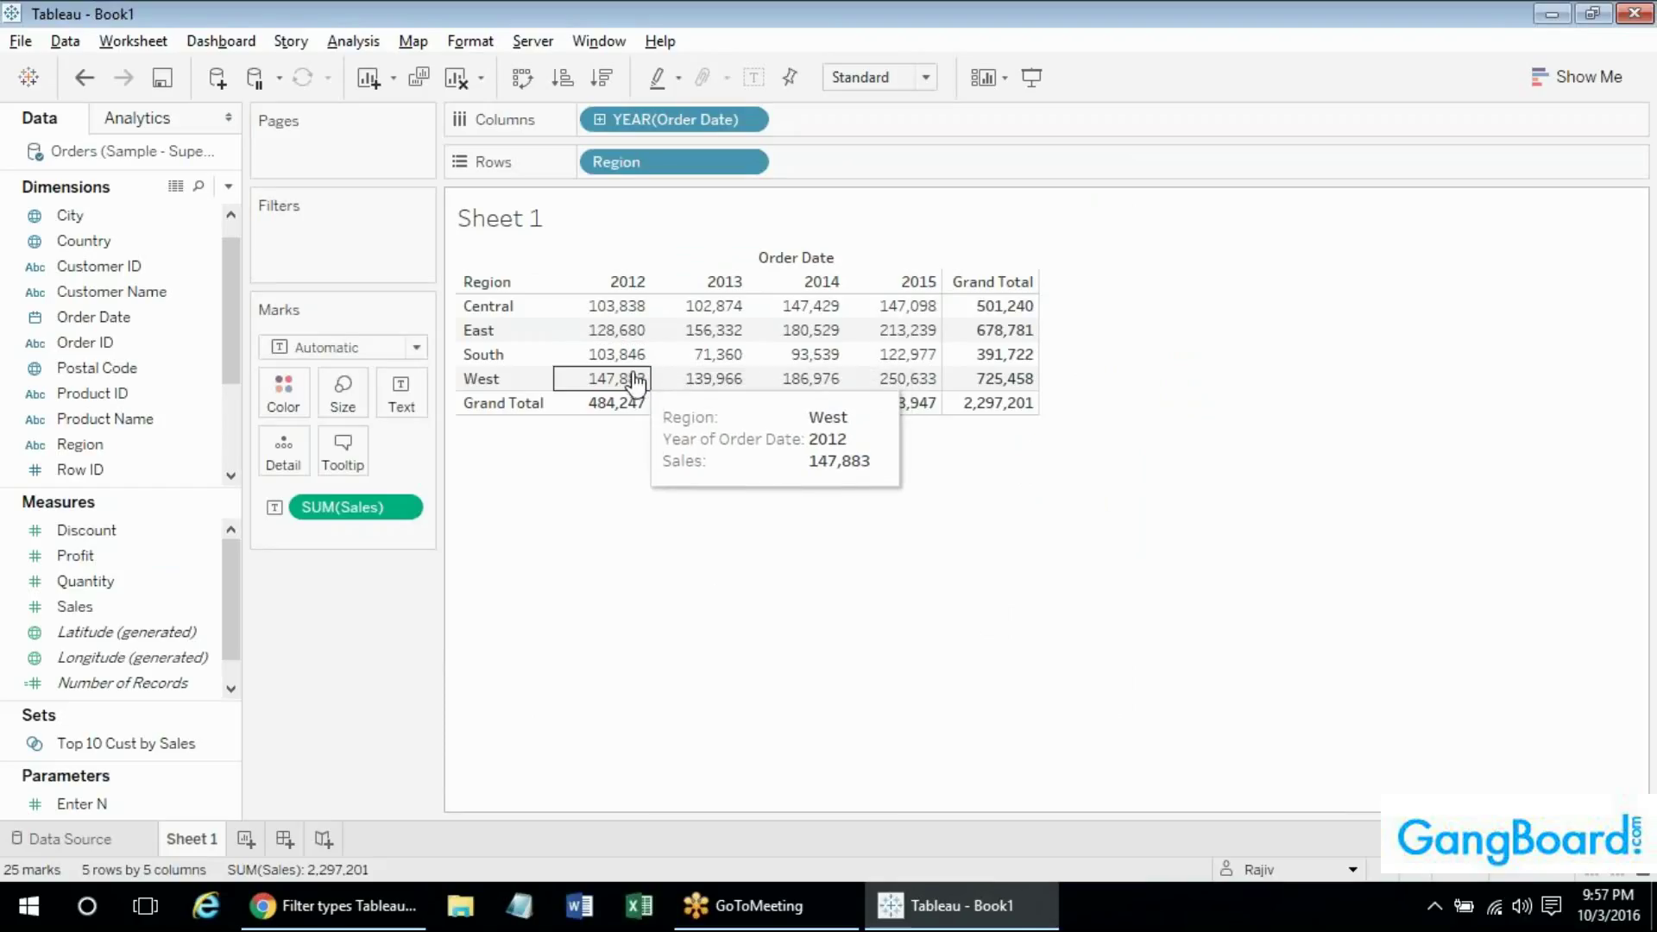
Turn off the row grand totals and column grand totals in the Sales table.
click(356, 48)
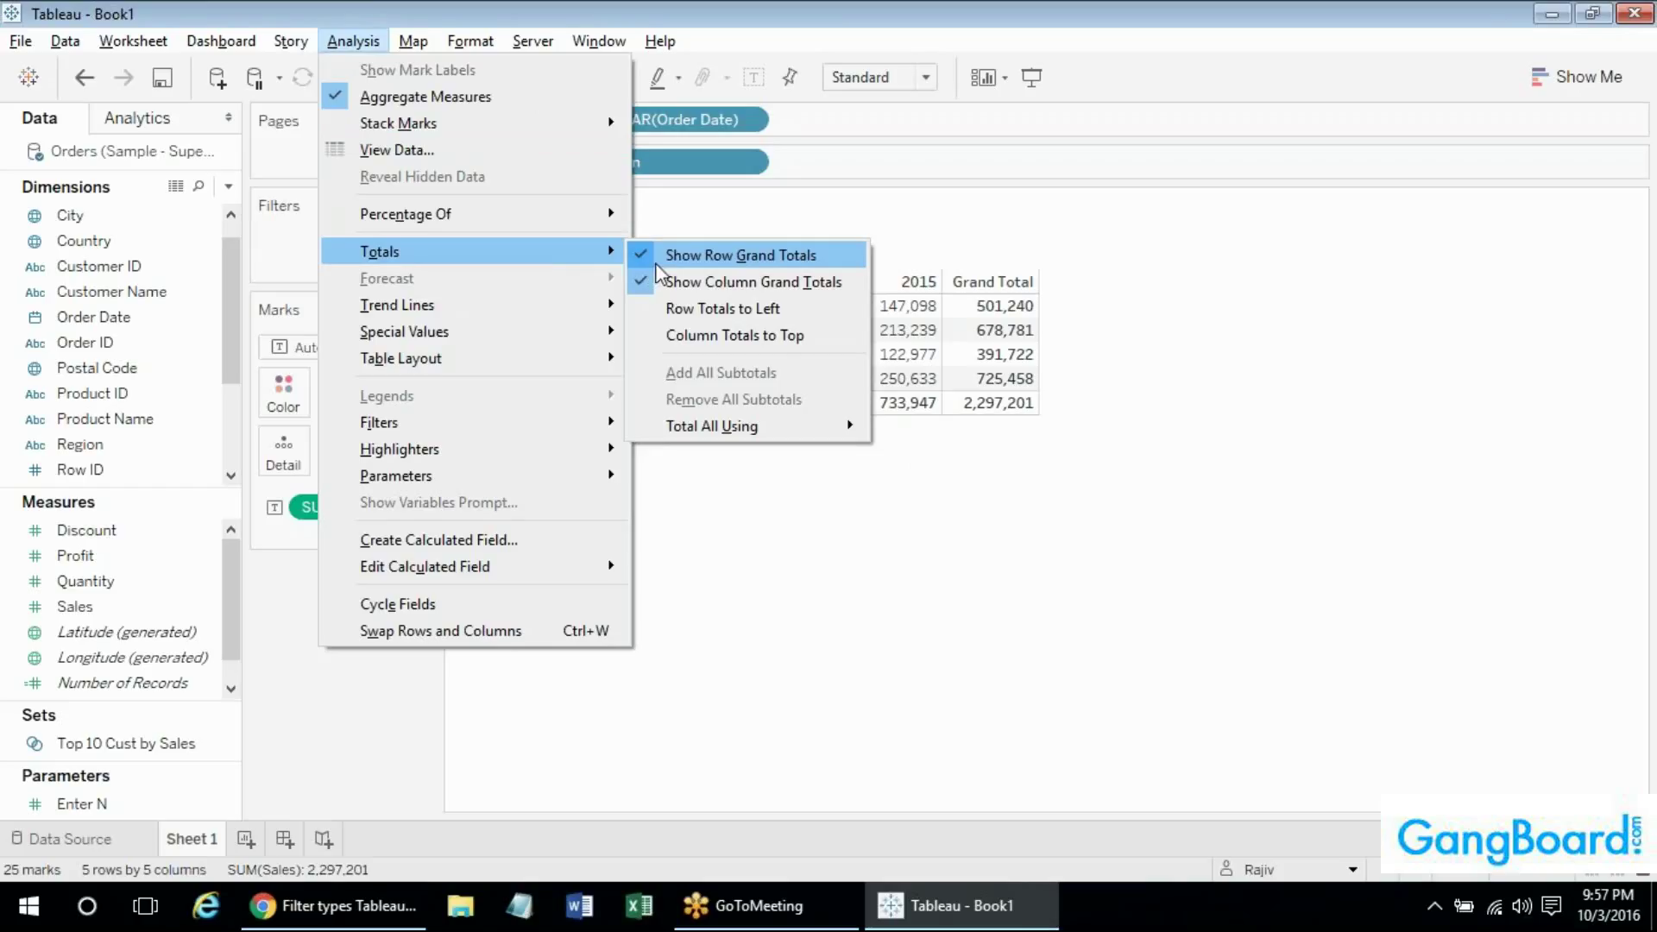
click(649, 262)
click(352, 45)
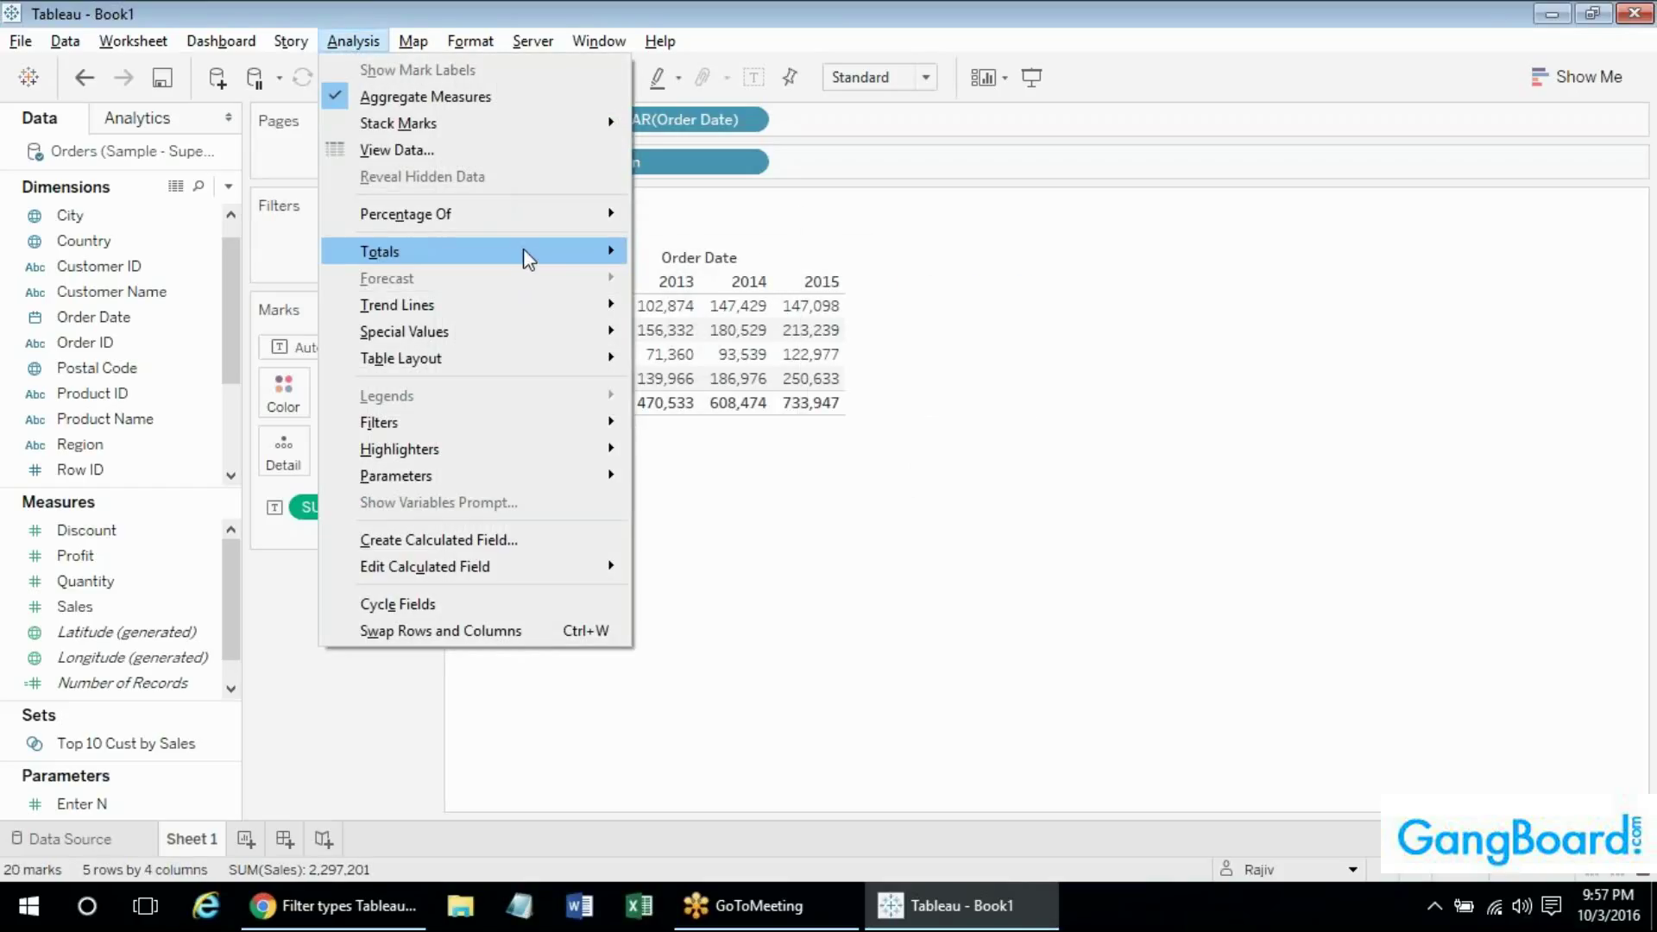
mouse_move(523, 250)
click(672, 282)
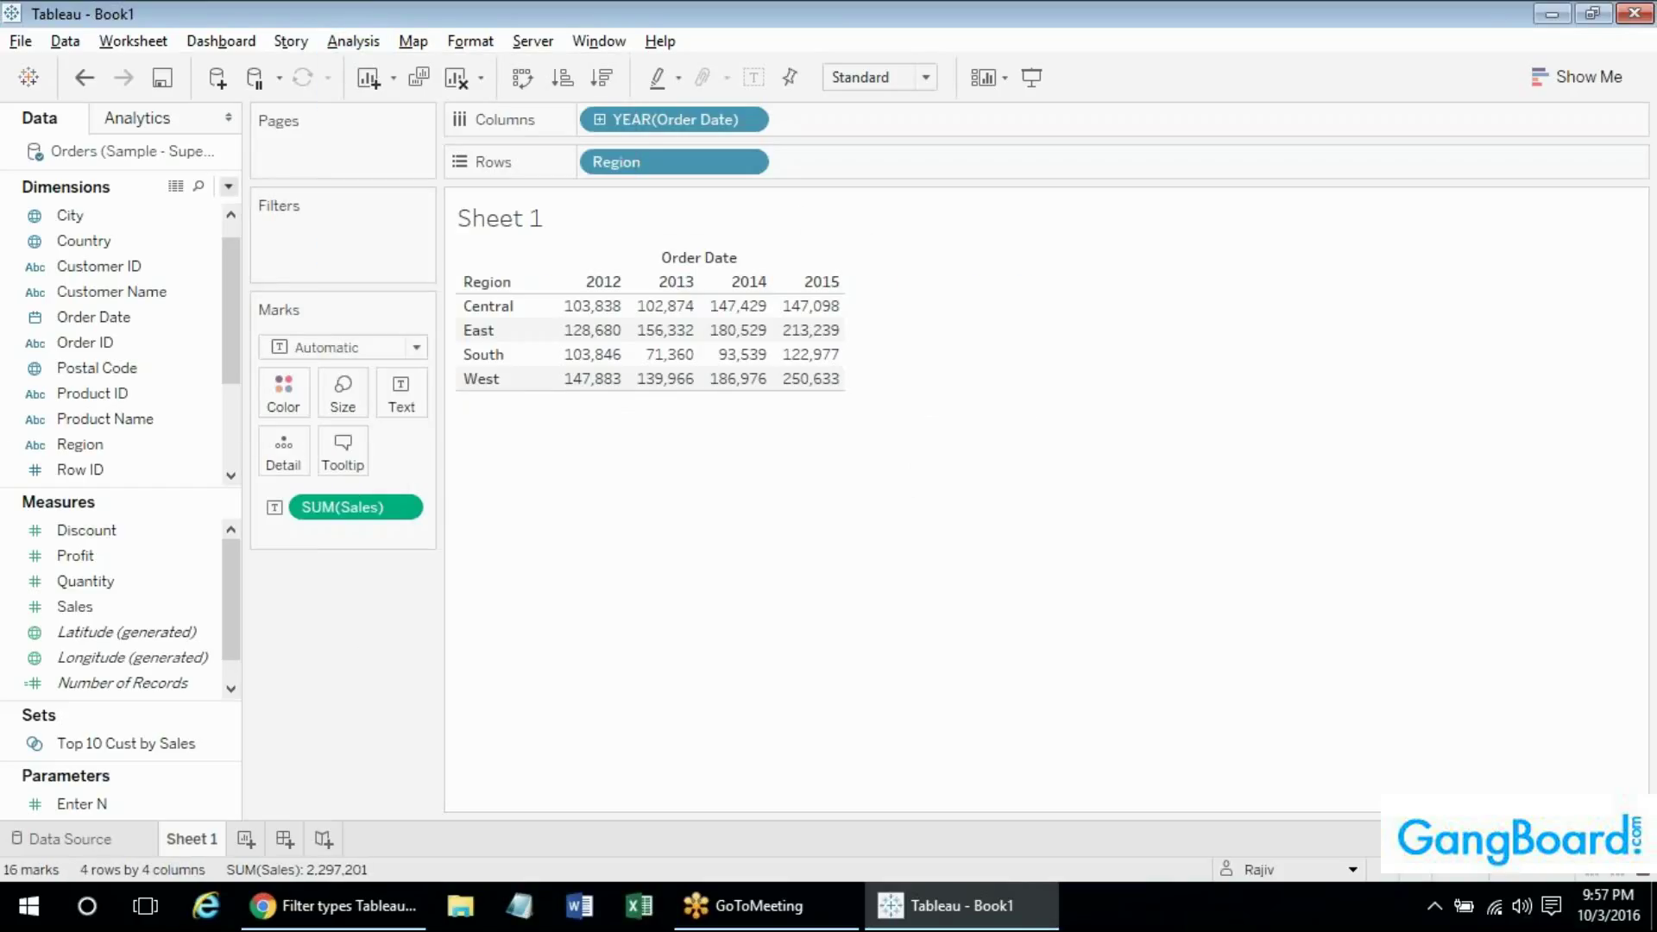
Start a new calculated field and list the Table Calculation functions down to the WINDOW functions.
click(228, 186)
click(161, 210)
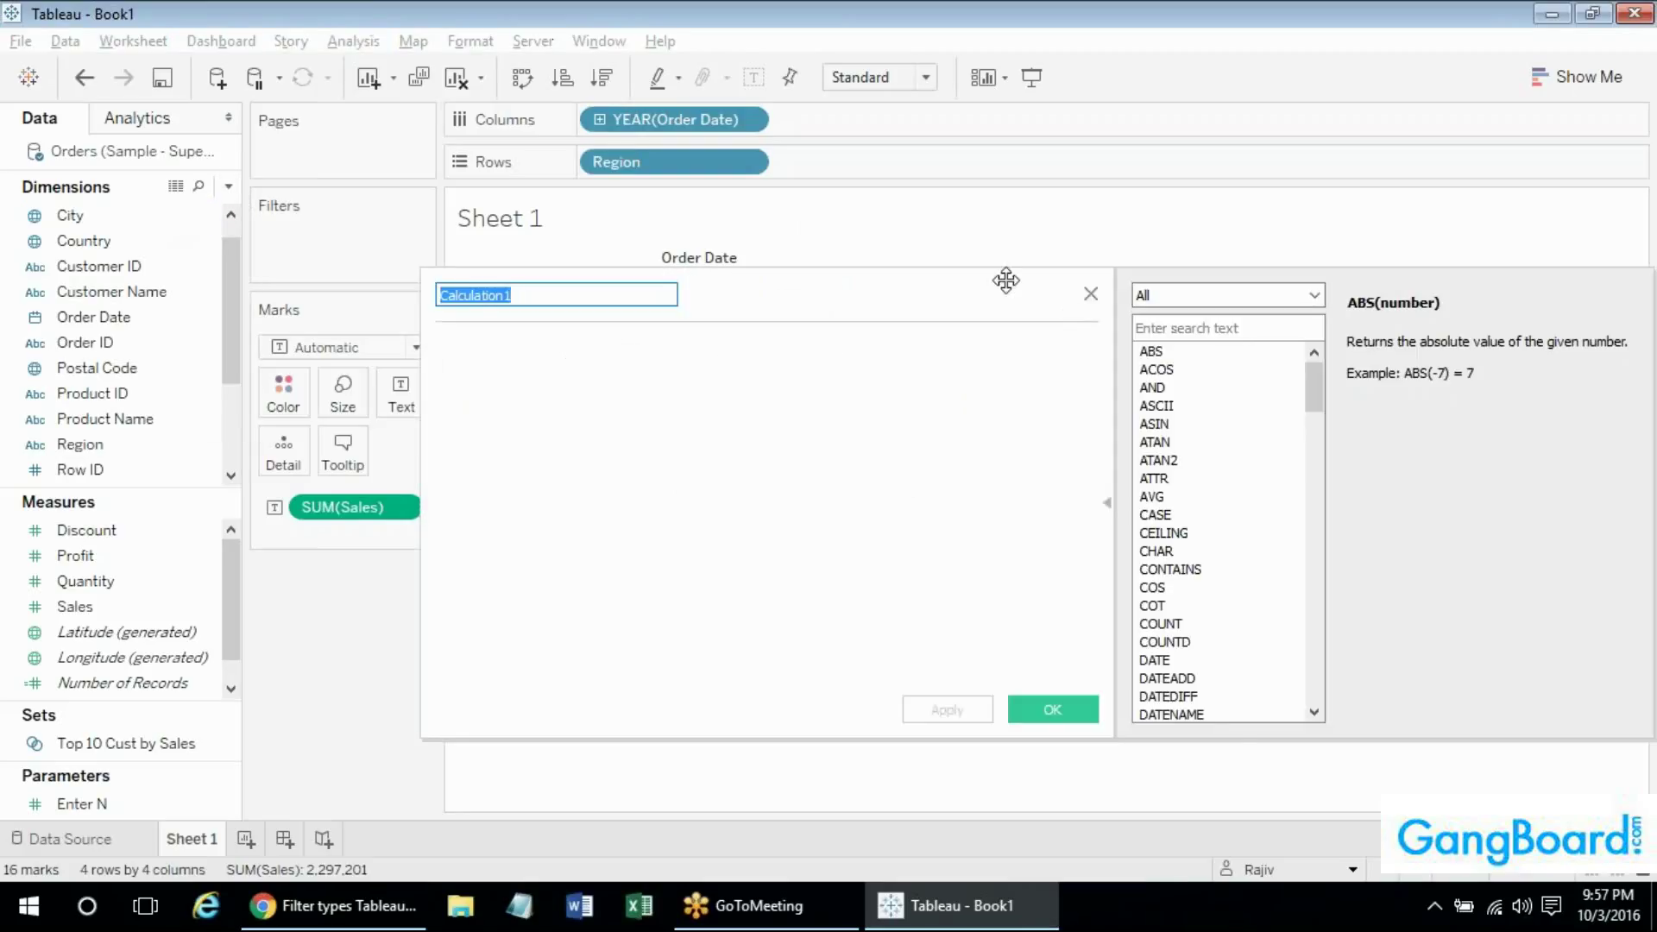
drag(1001, 277, 1090, 488)
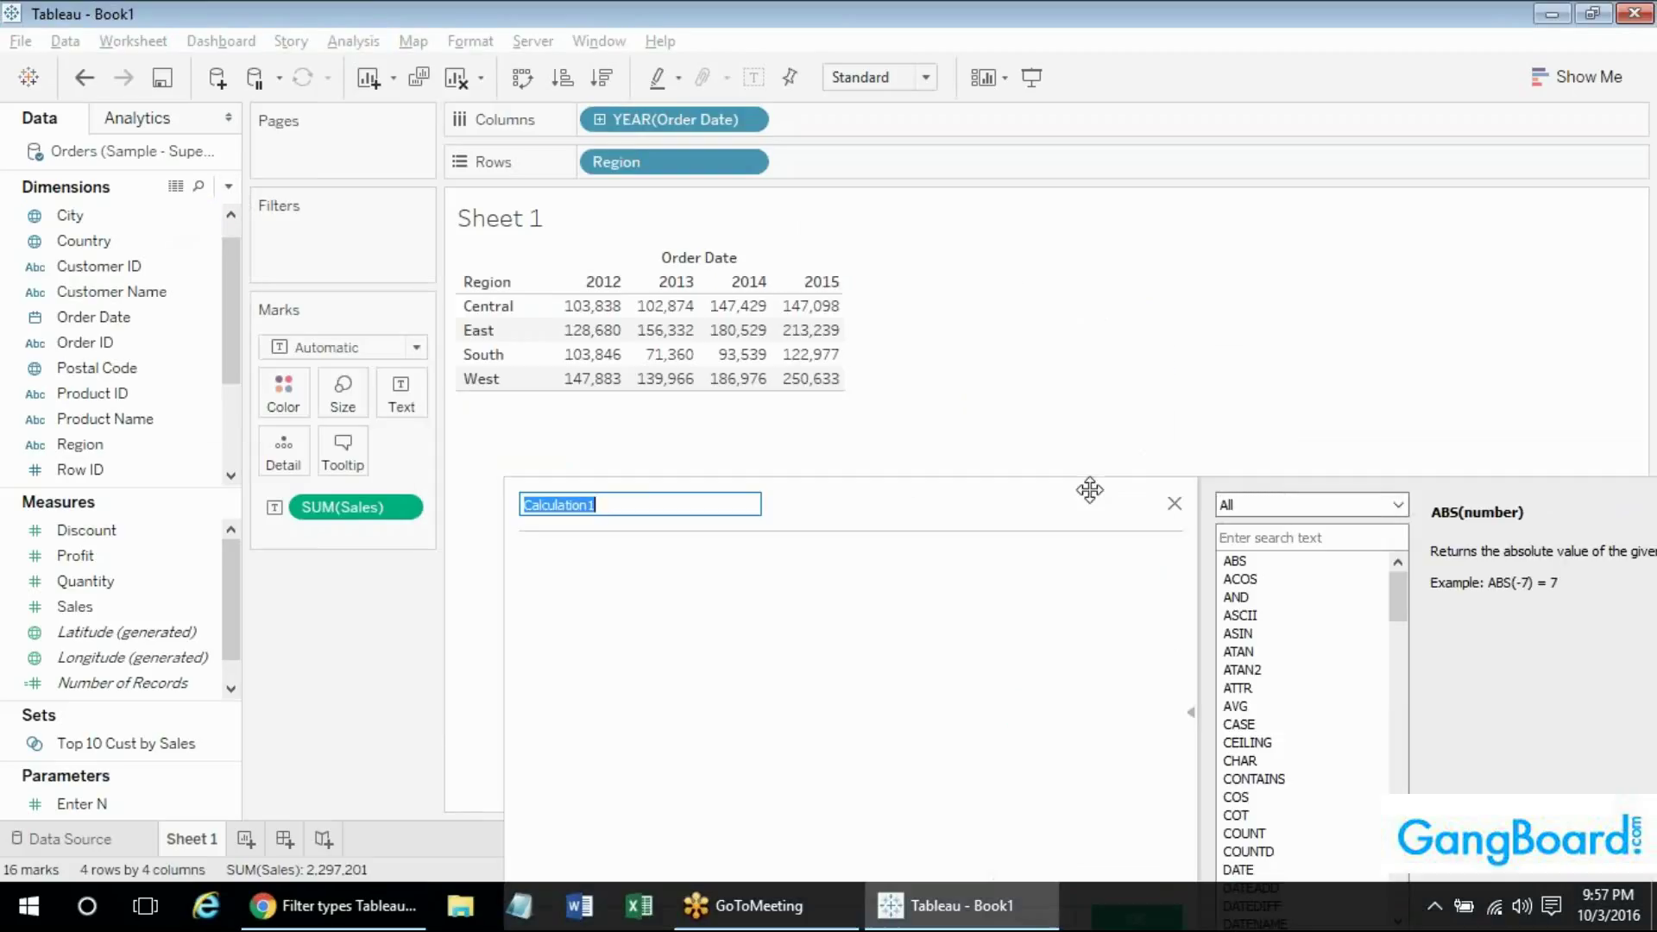
click(1276, 504)
click(1260, 682)
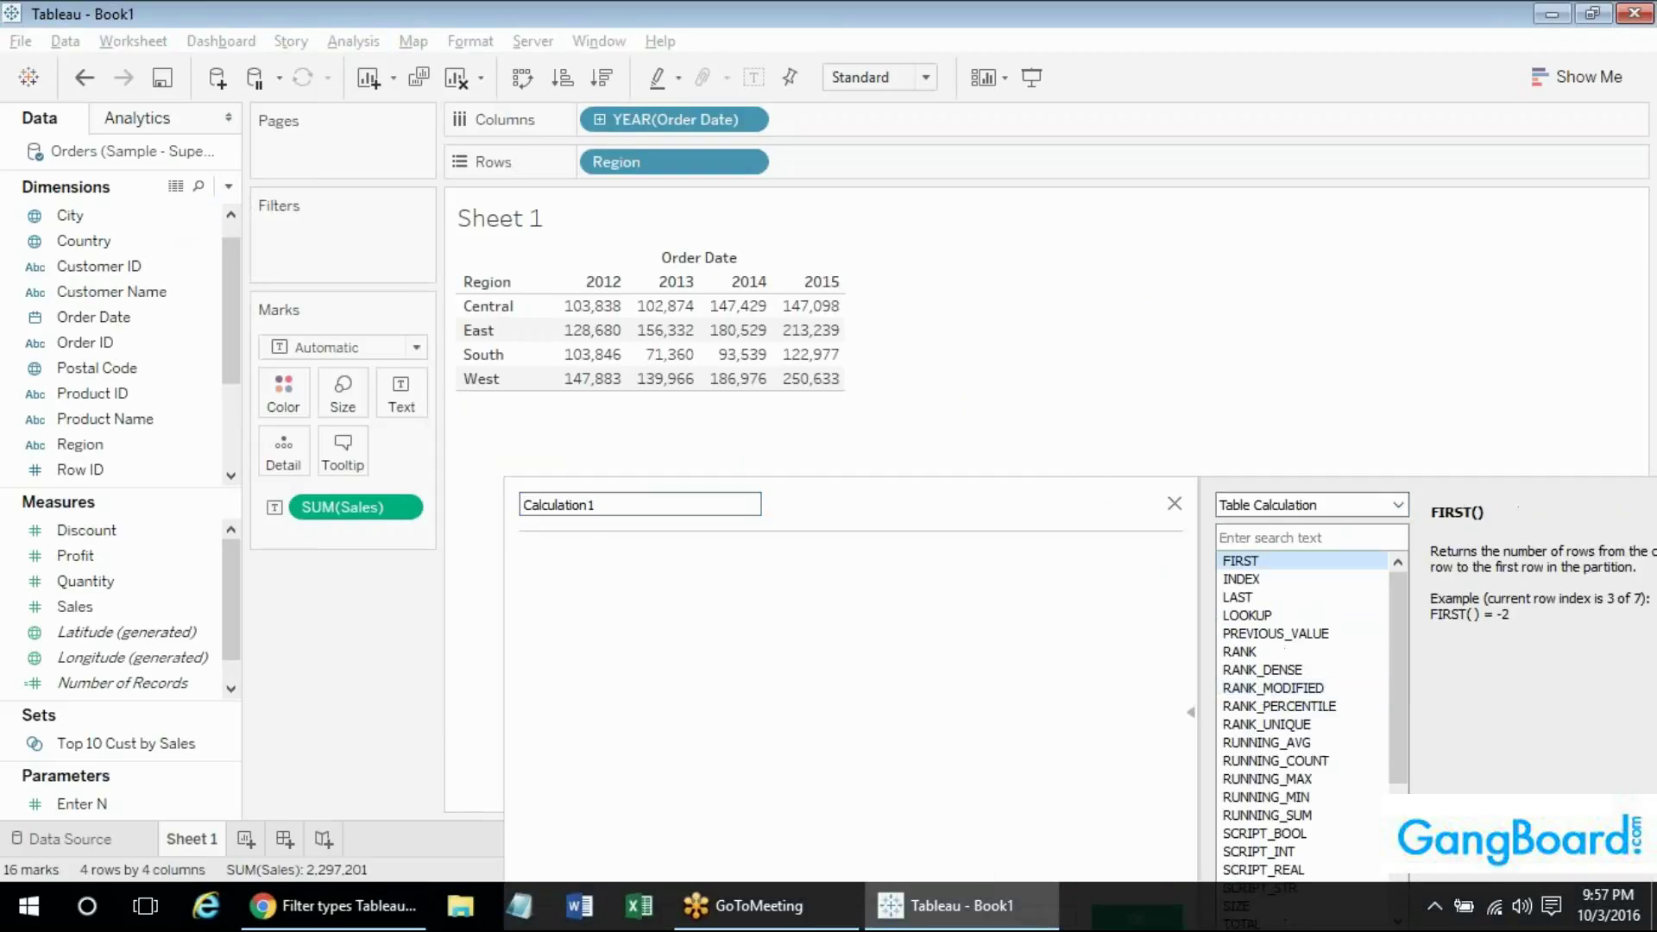
drag(1123, 512, 1102, 251)
drag(1365, 401, 1370, 572)
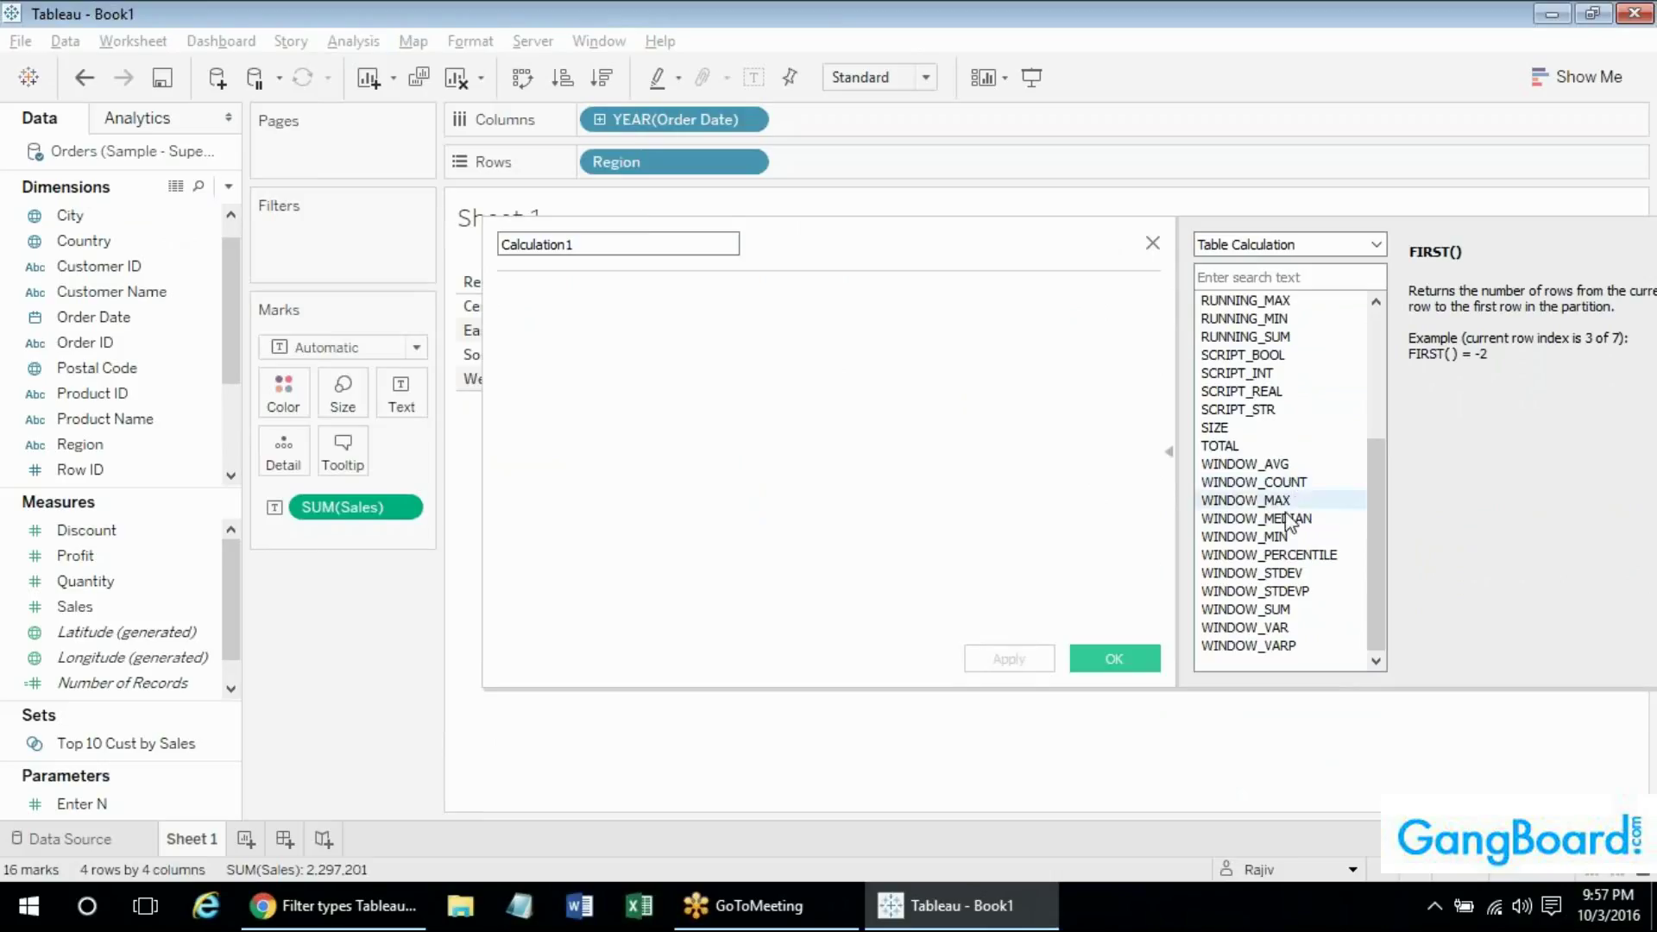
Enter the calculation formula Window_sum(Sum([Sales])).
click(792, 390)
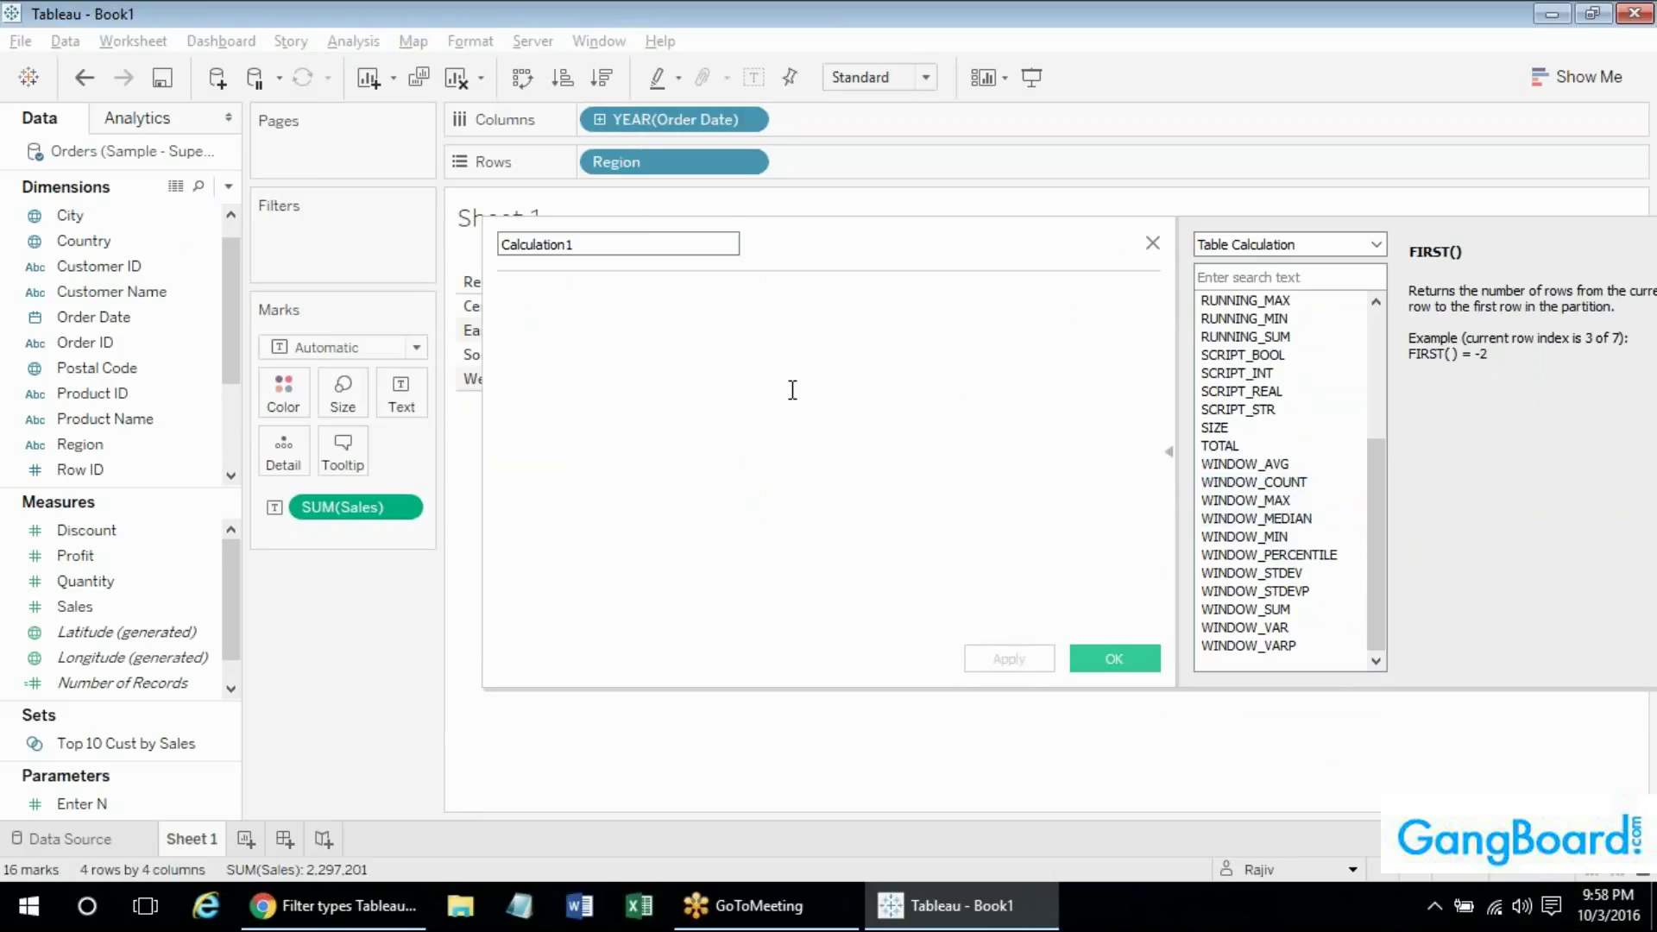
text(Wind)
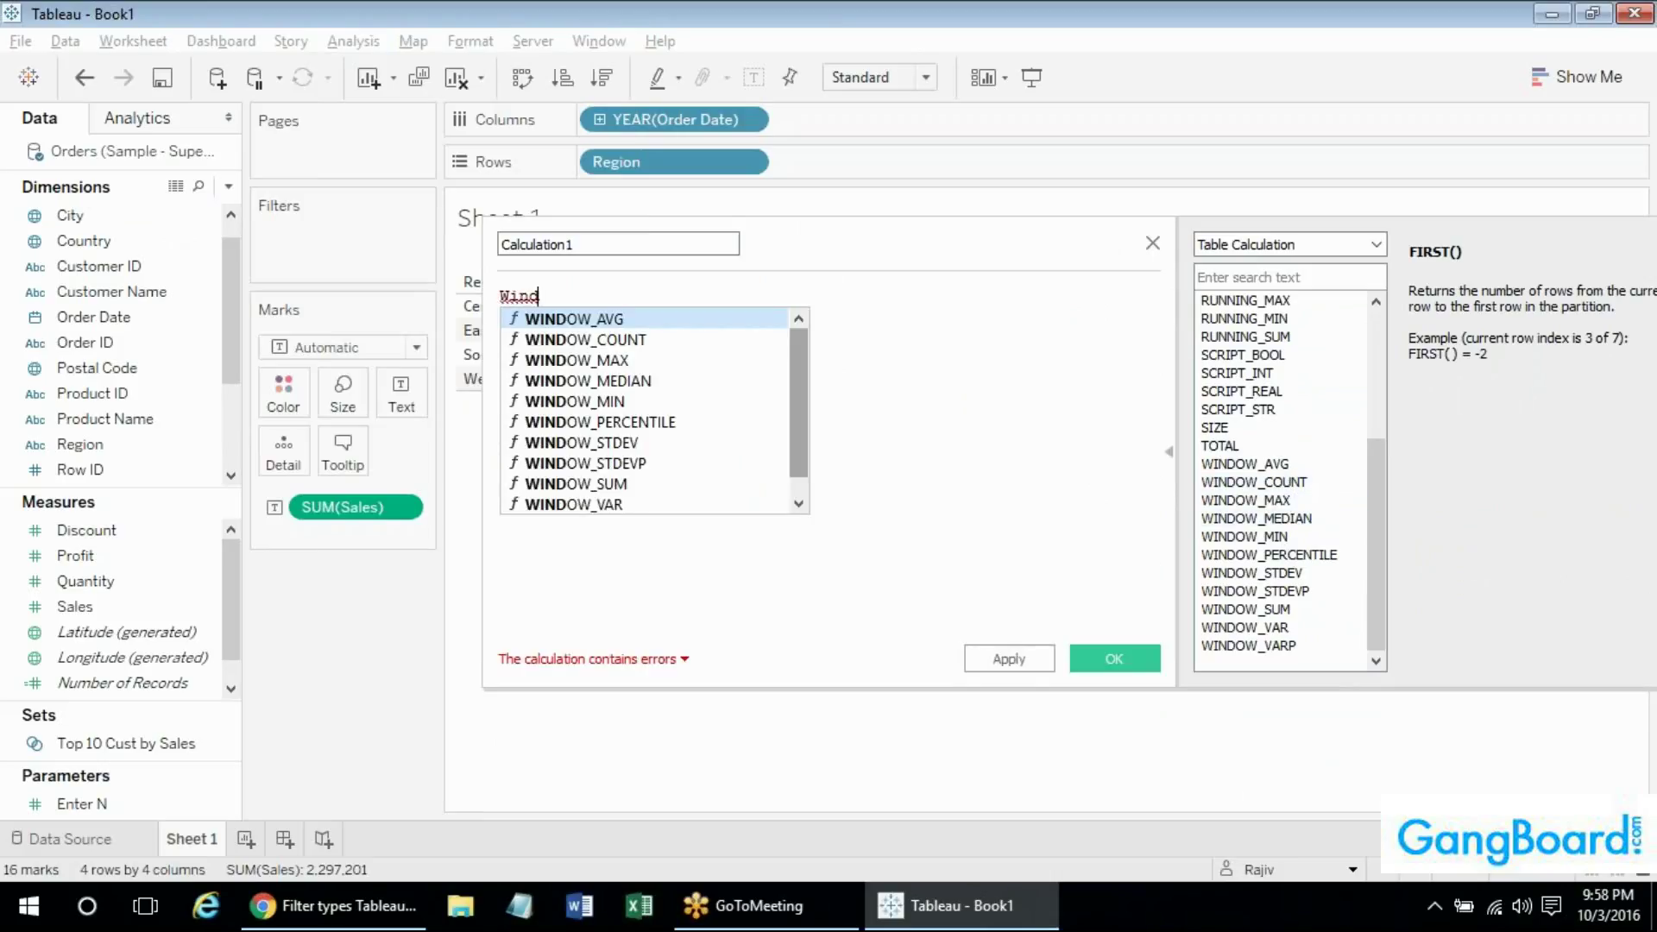
text(ow)
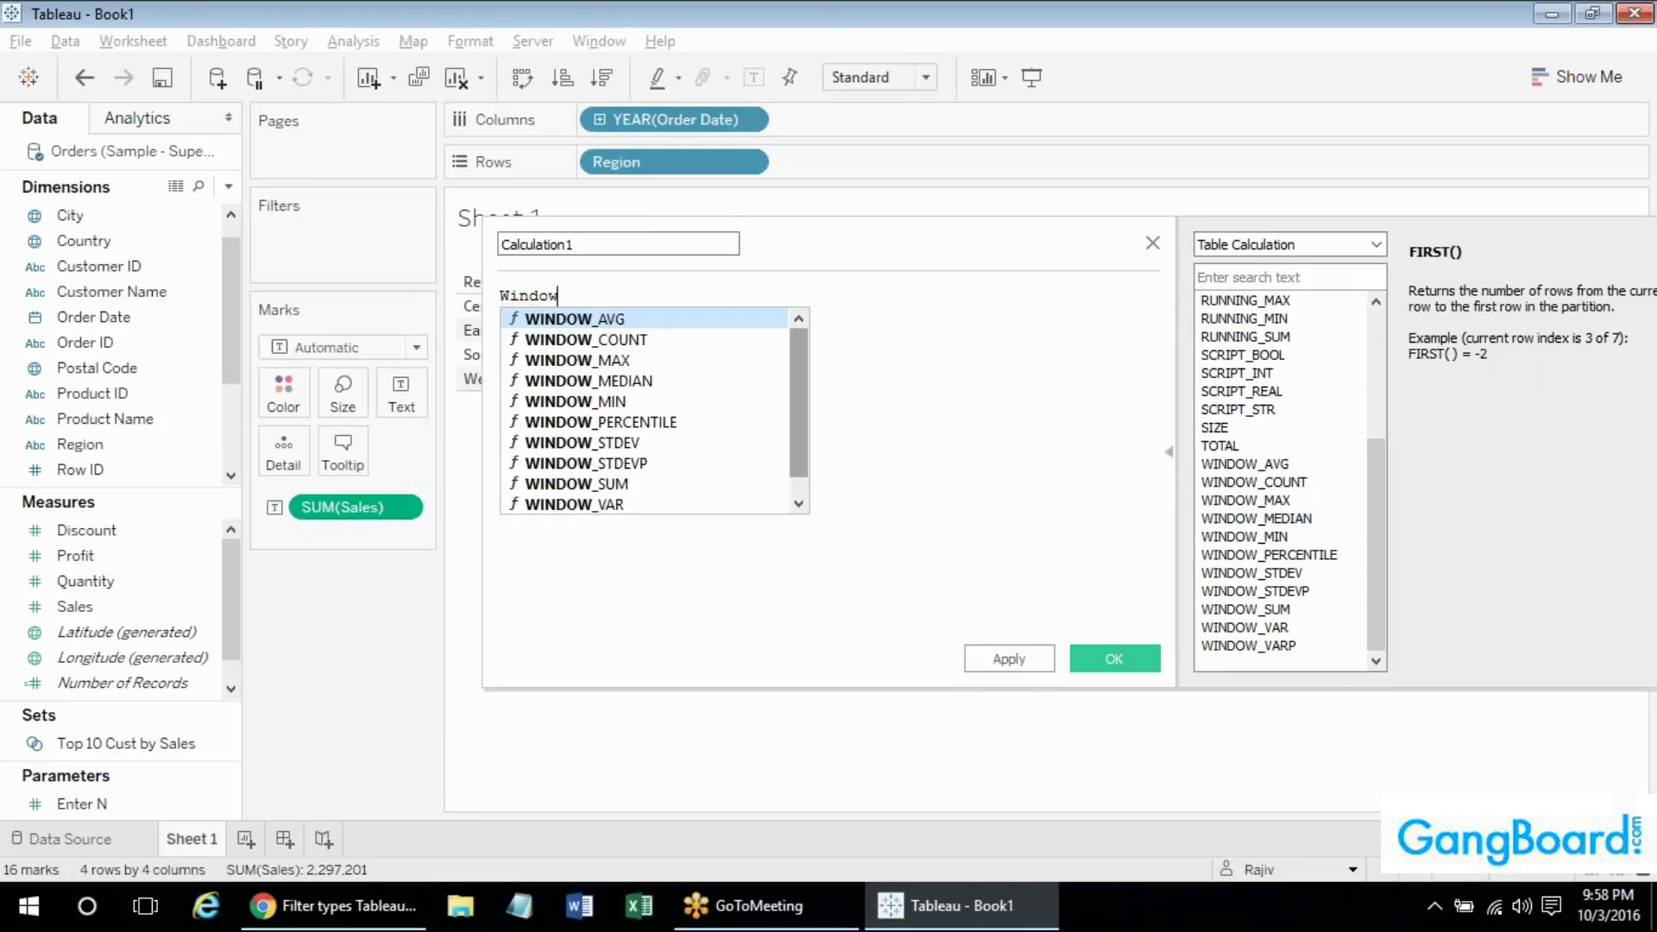
text(_sum()
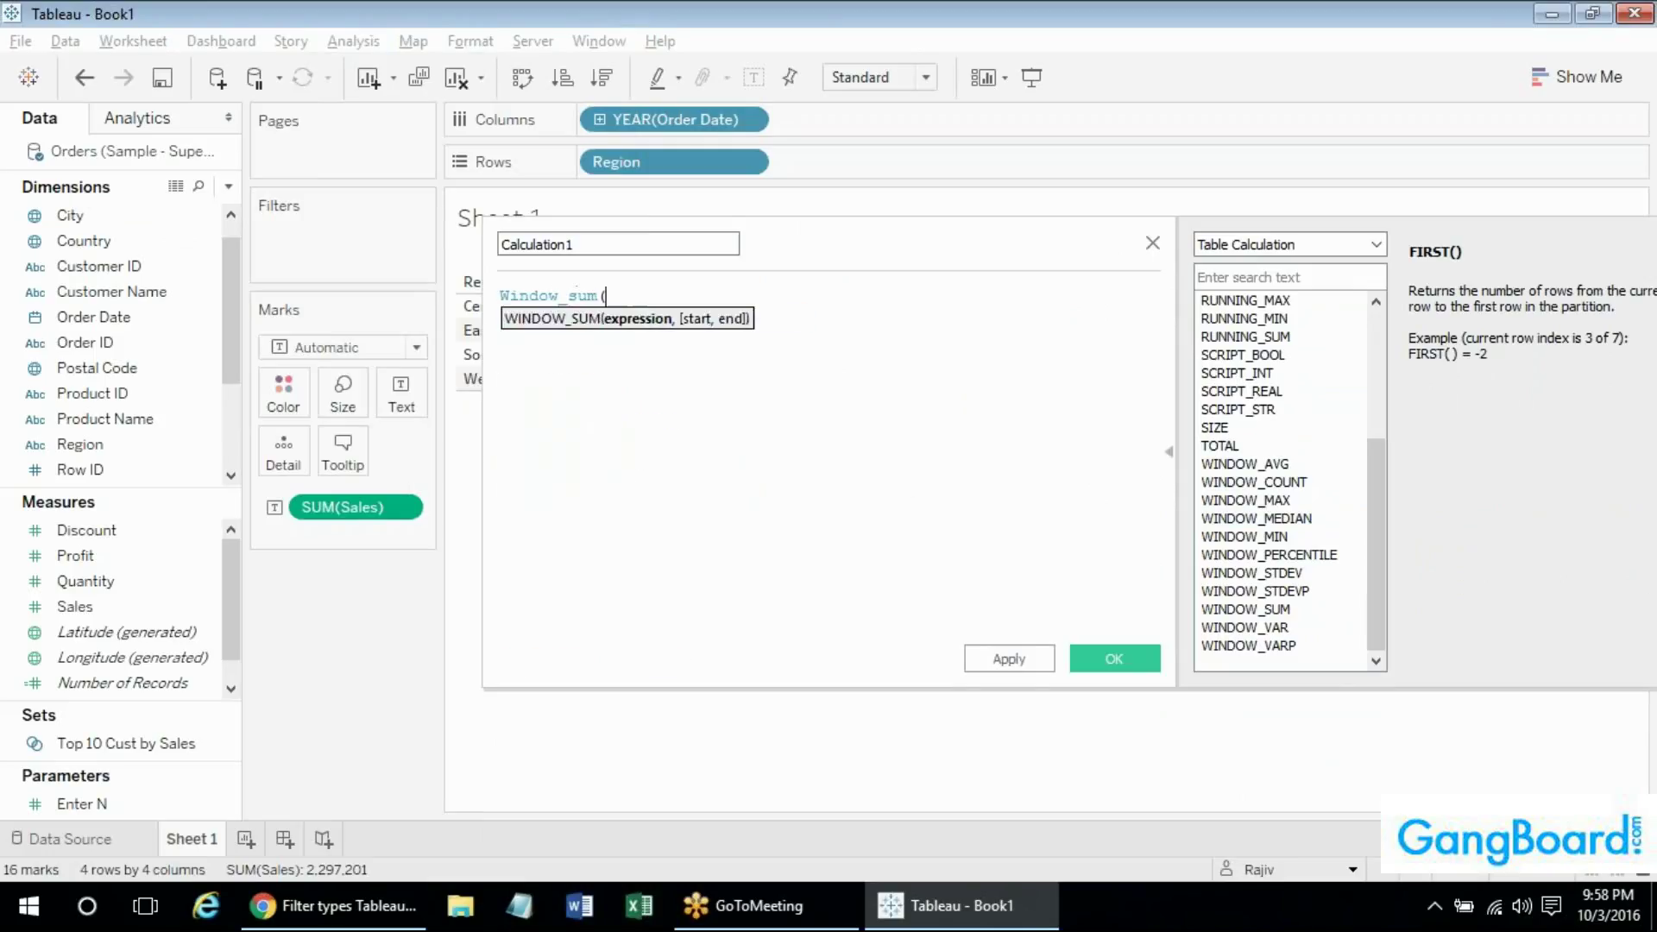
text(Sum([Sales])
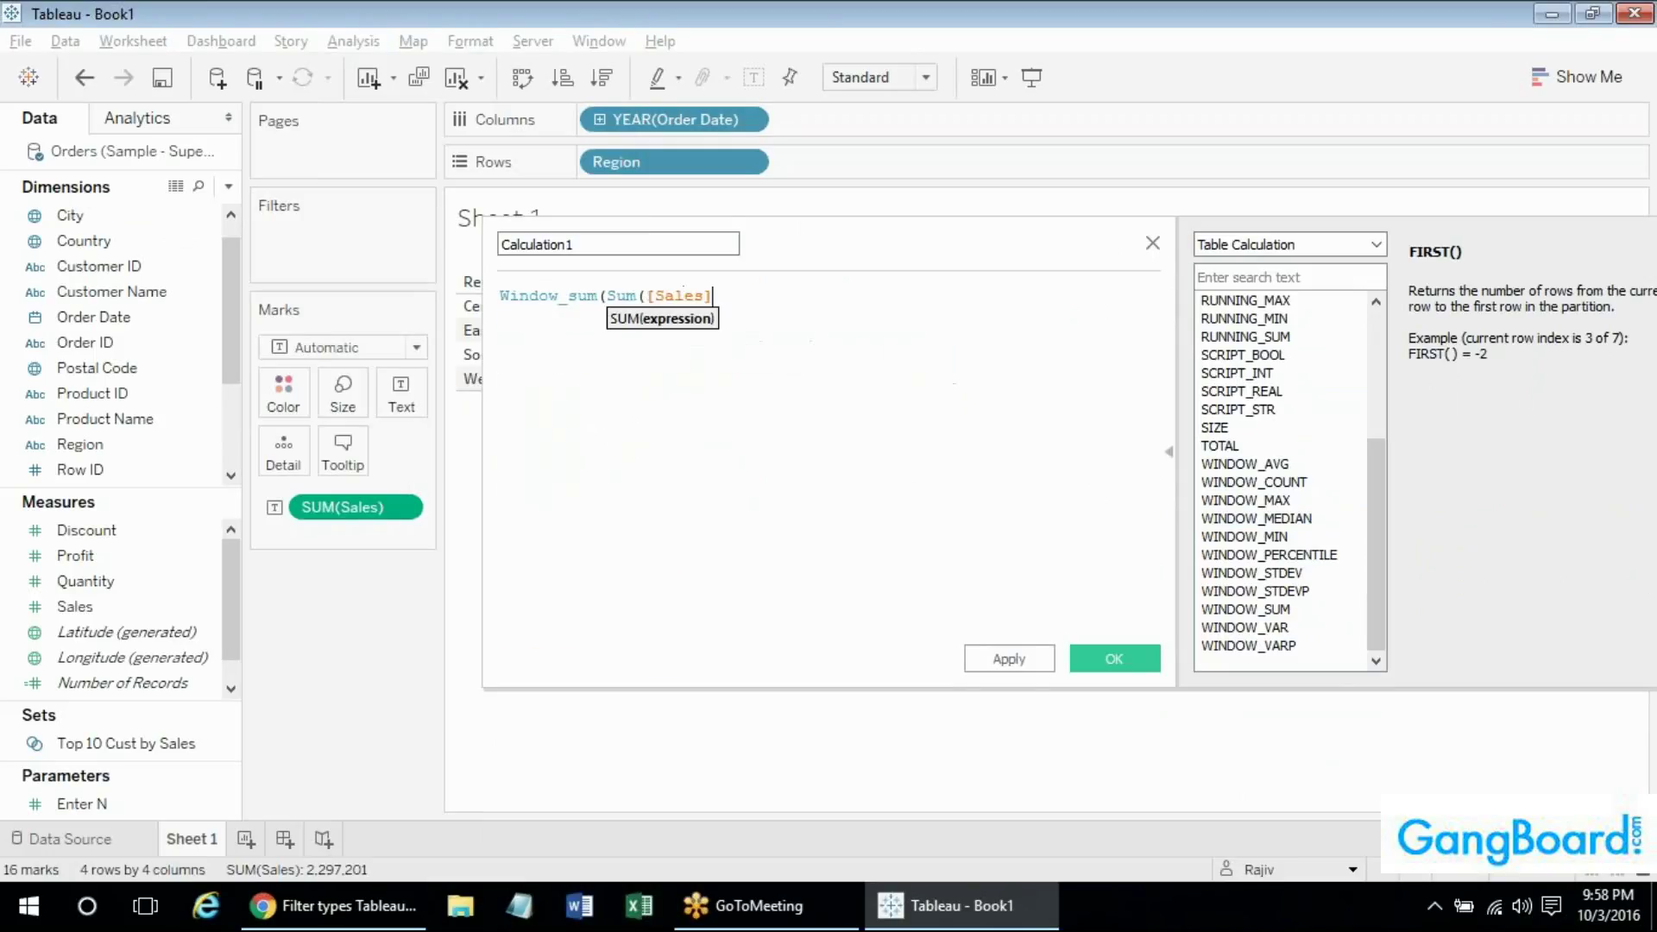
text()))
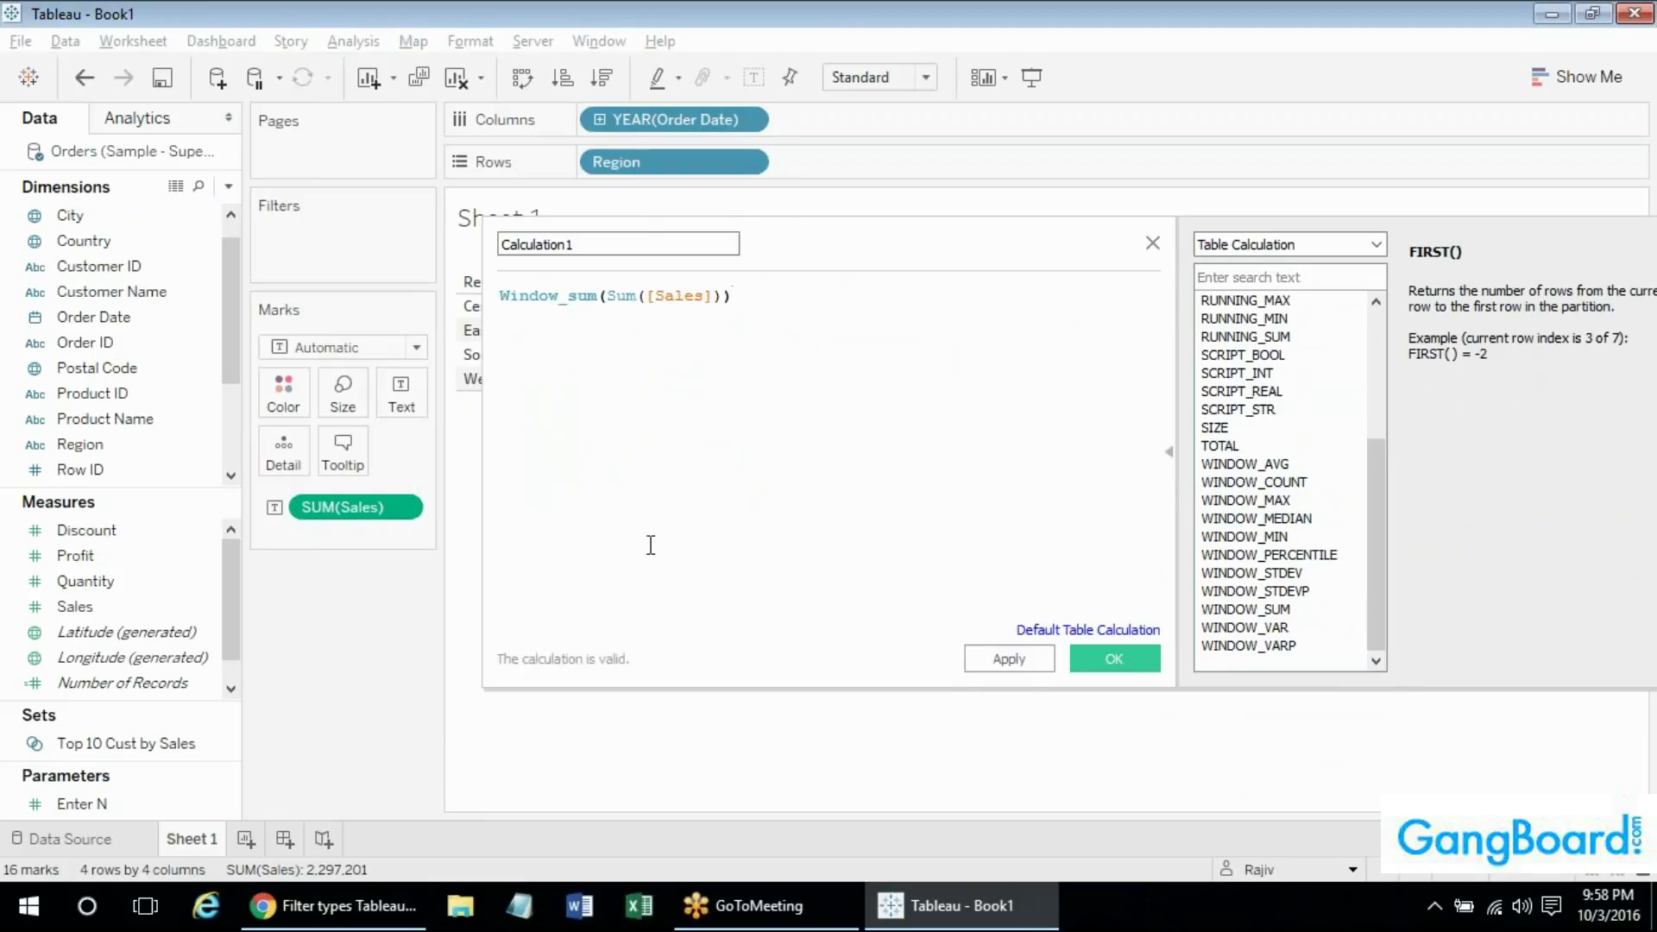
Name the calculated field Total Sales and save it.
click(584, 251)
double_click(584, 251)
text(Tota)
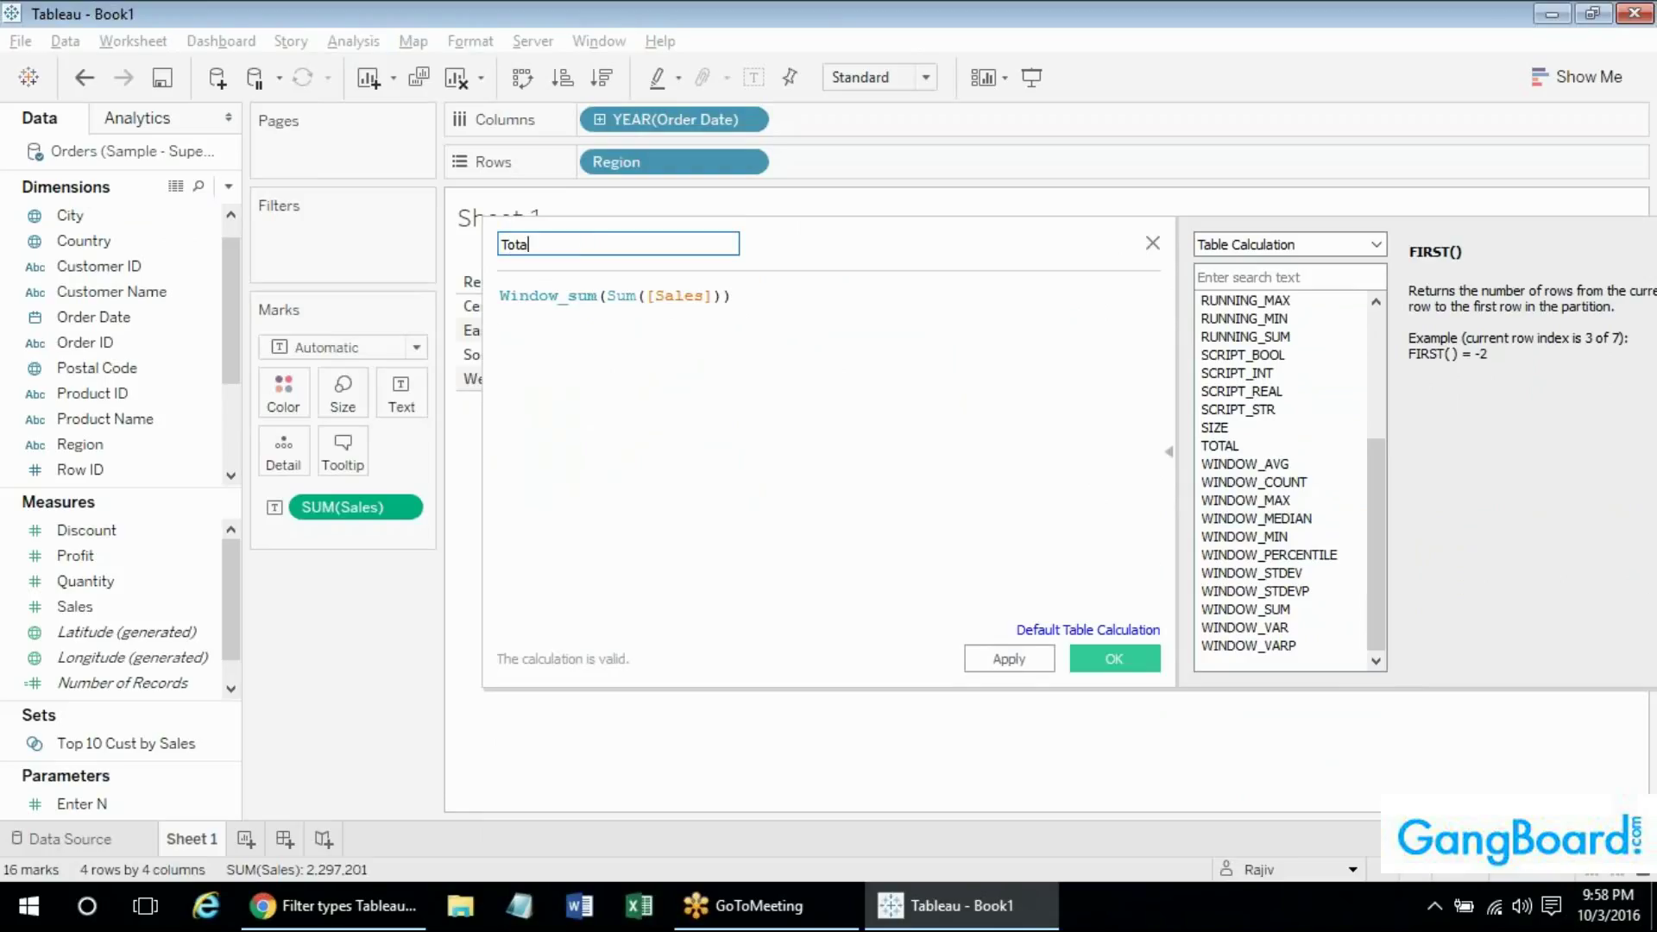
text(l Sales)
click(1090, 661)
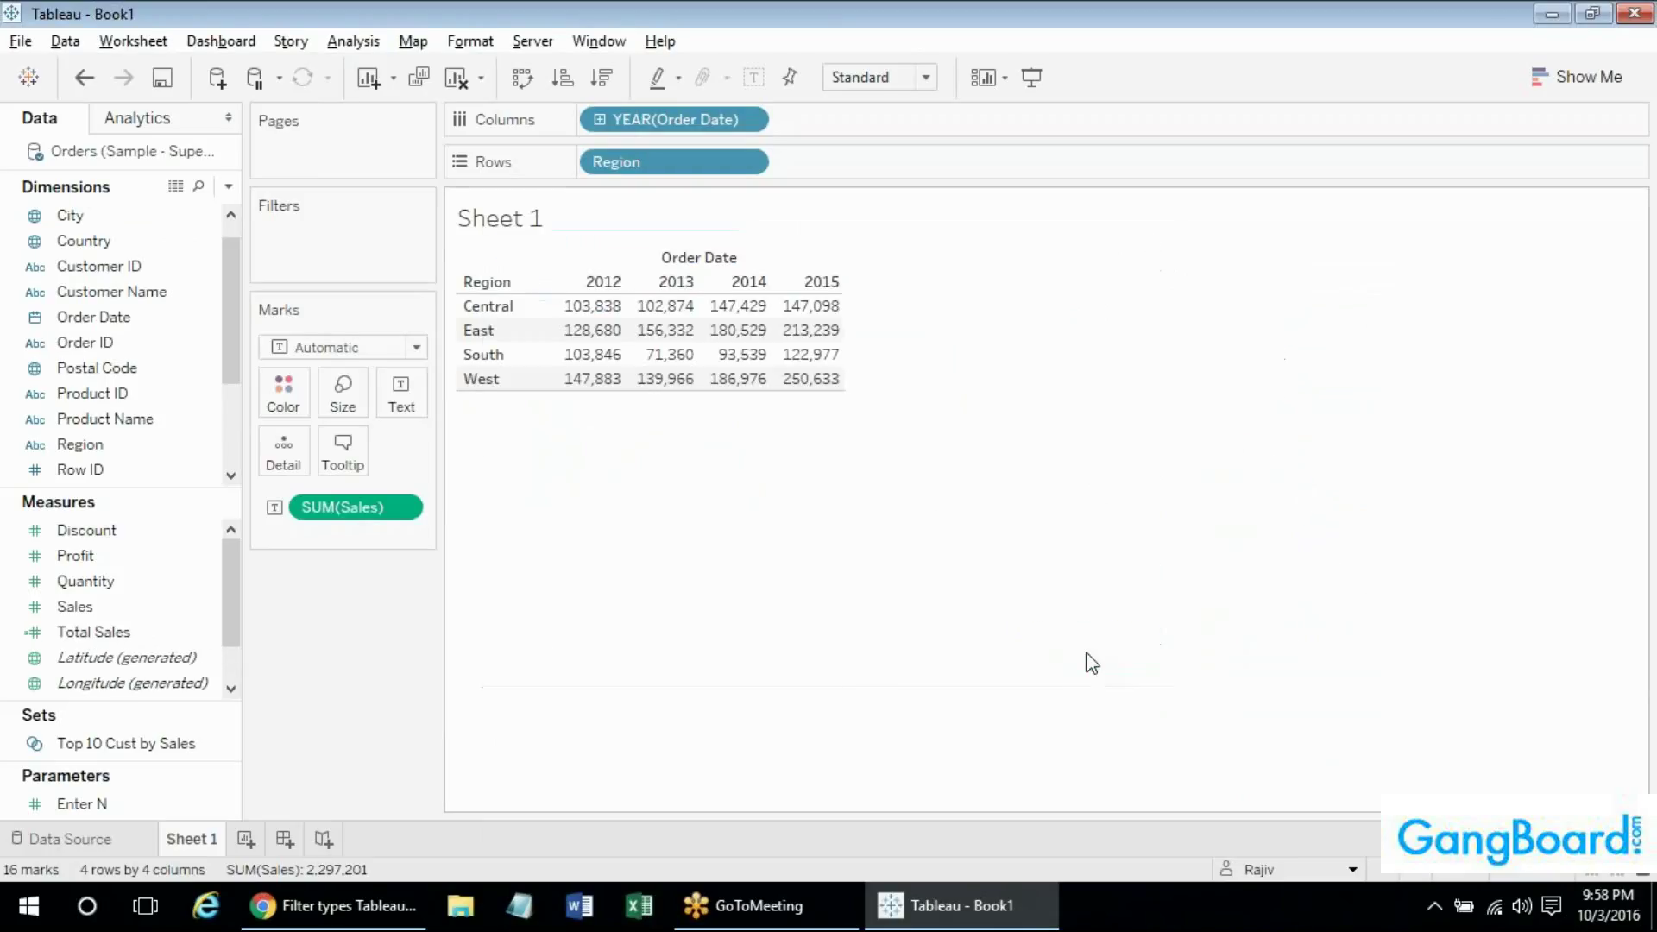
Add the Total Sales measure to the marks as a tooltip field and check it on the South 2012 cell.
drag(131, 631, 343, 451)
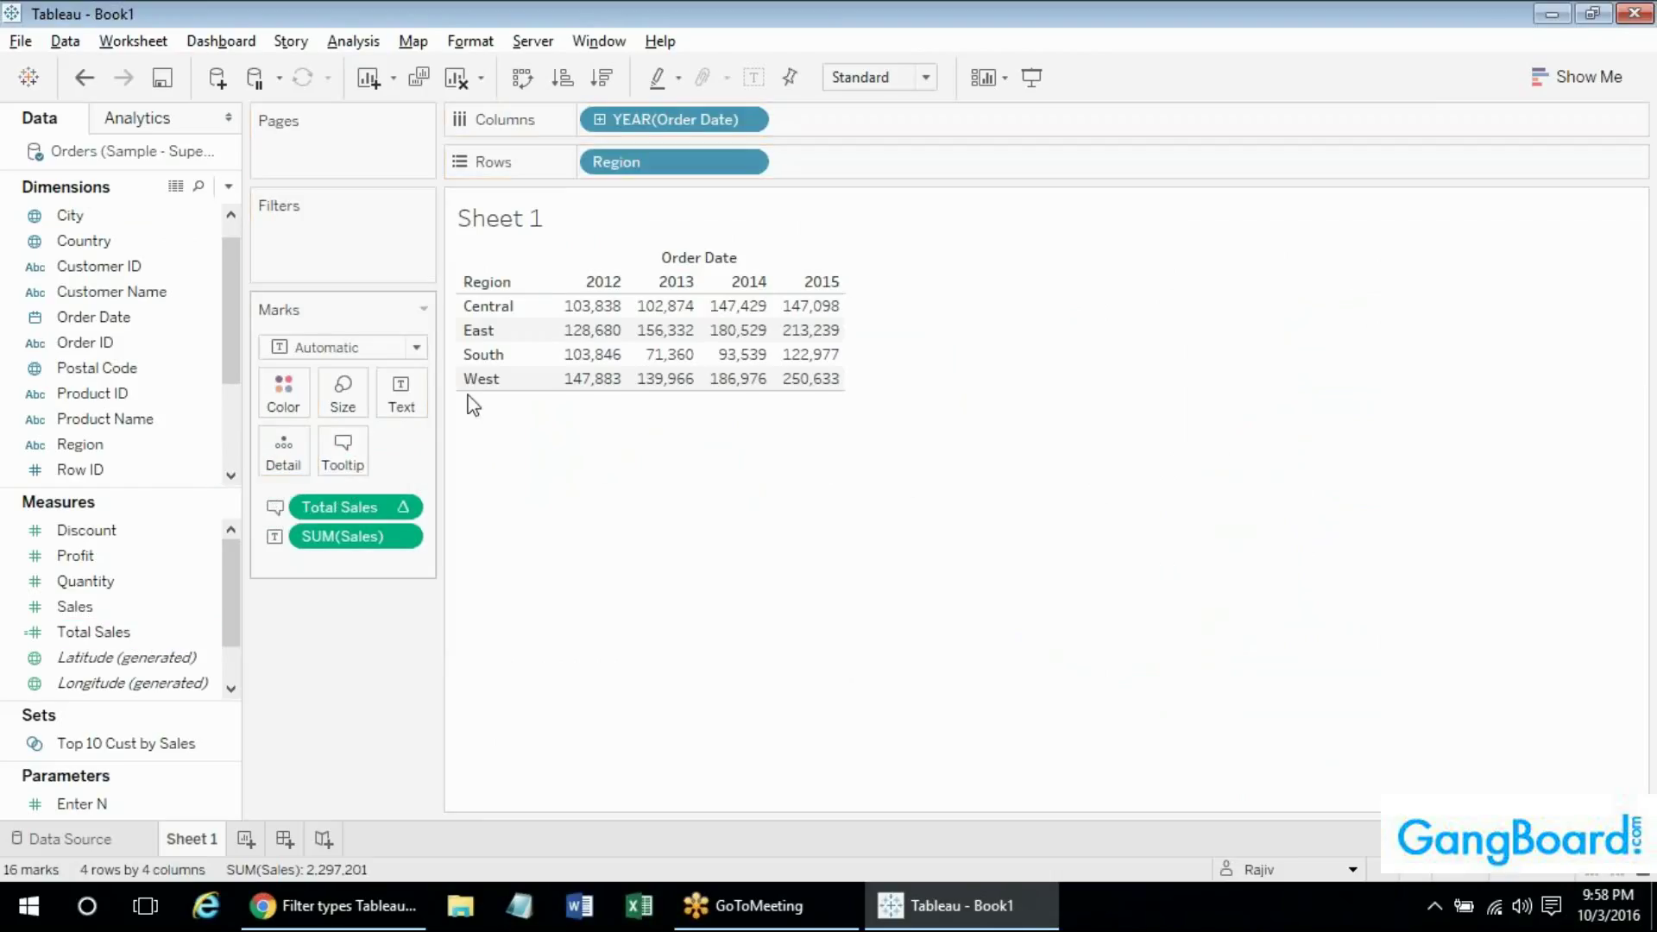
mouse_move(606, 360)
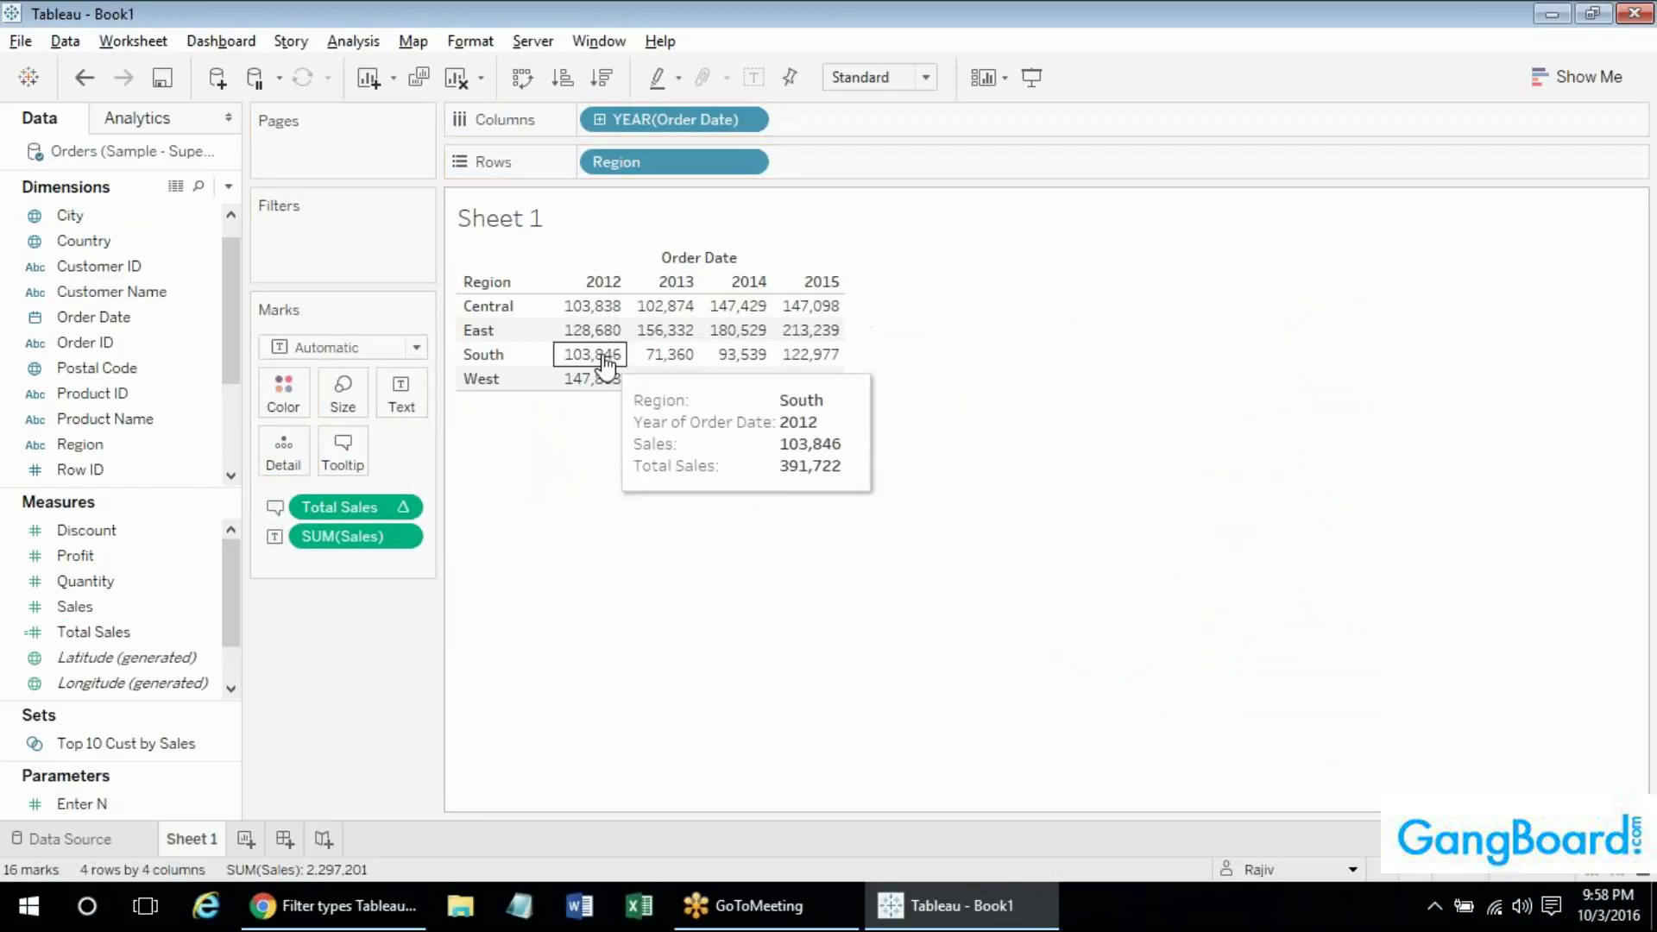
right_click(370, 503)
click(325, 626)
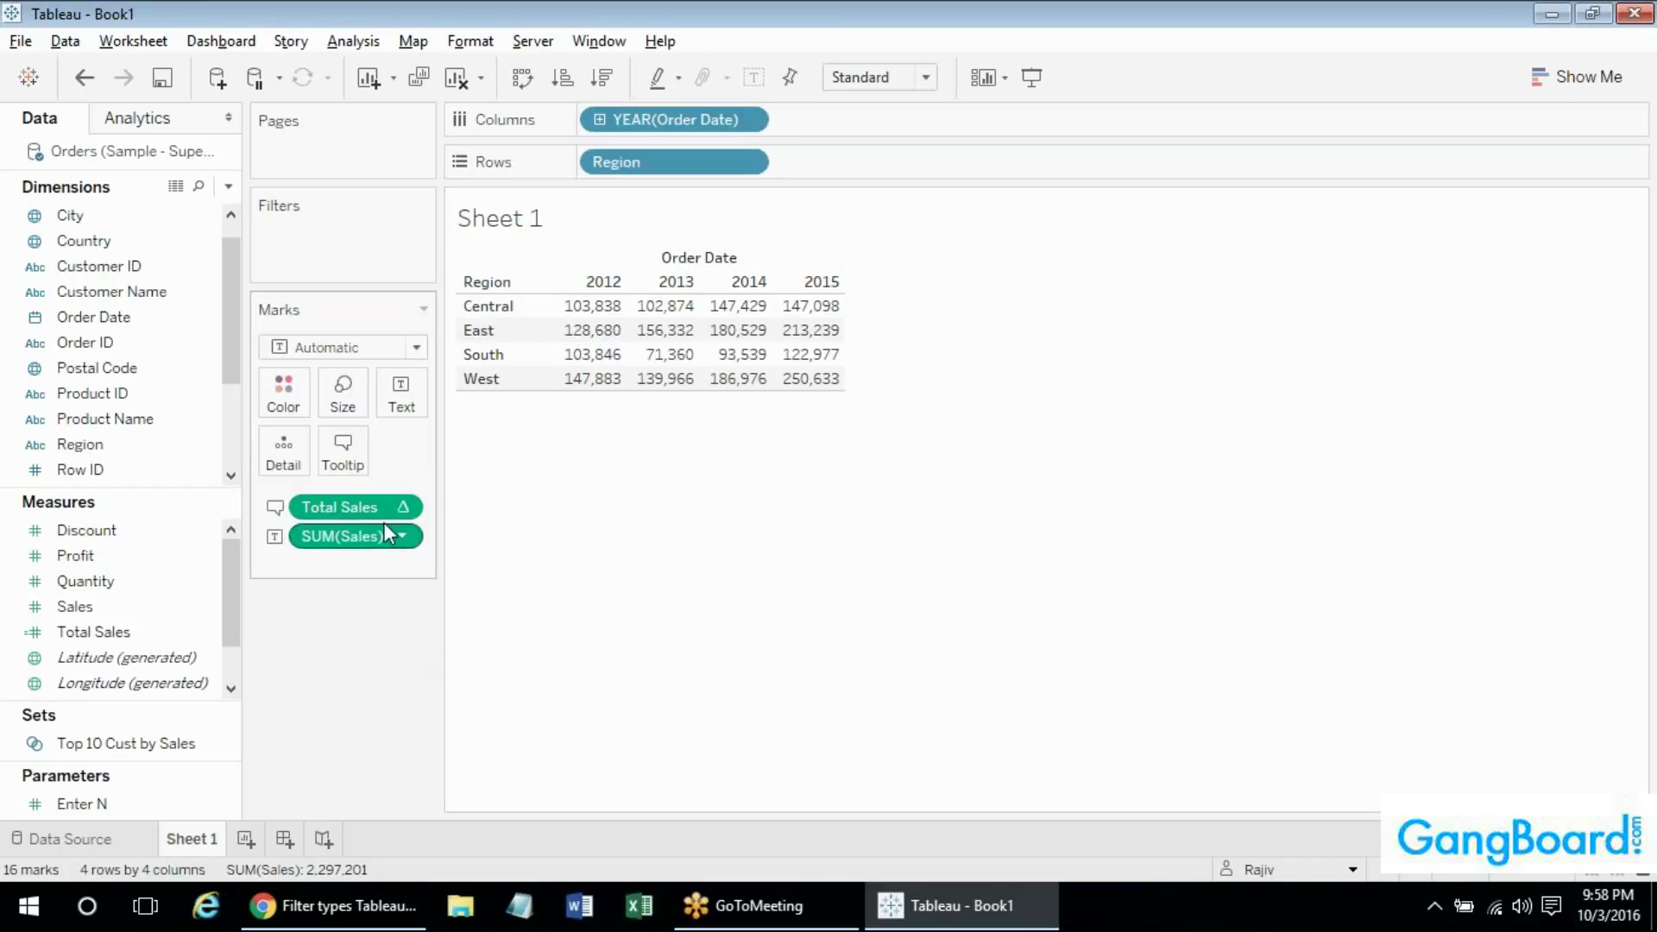
Compute Total Sales using Table (across then down) and check the tooltips of several cells.
right_click(366, 509)
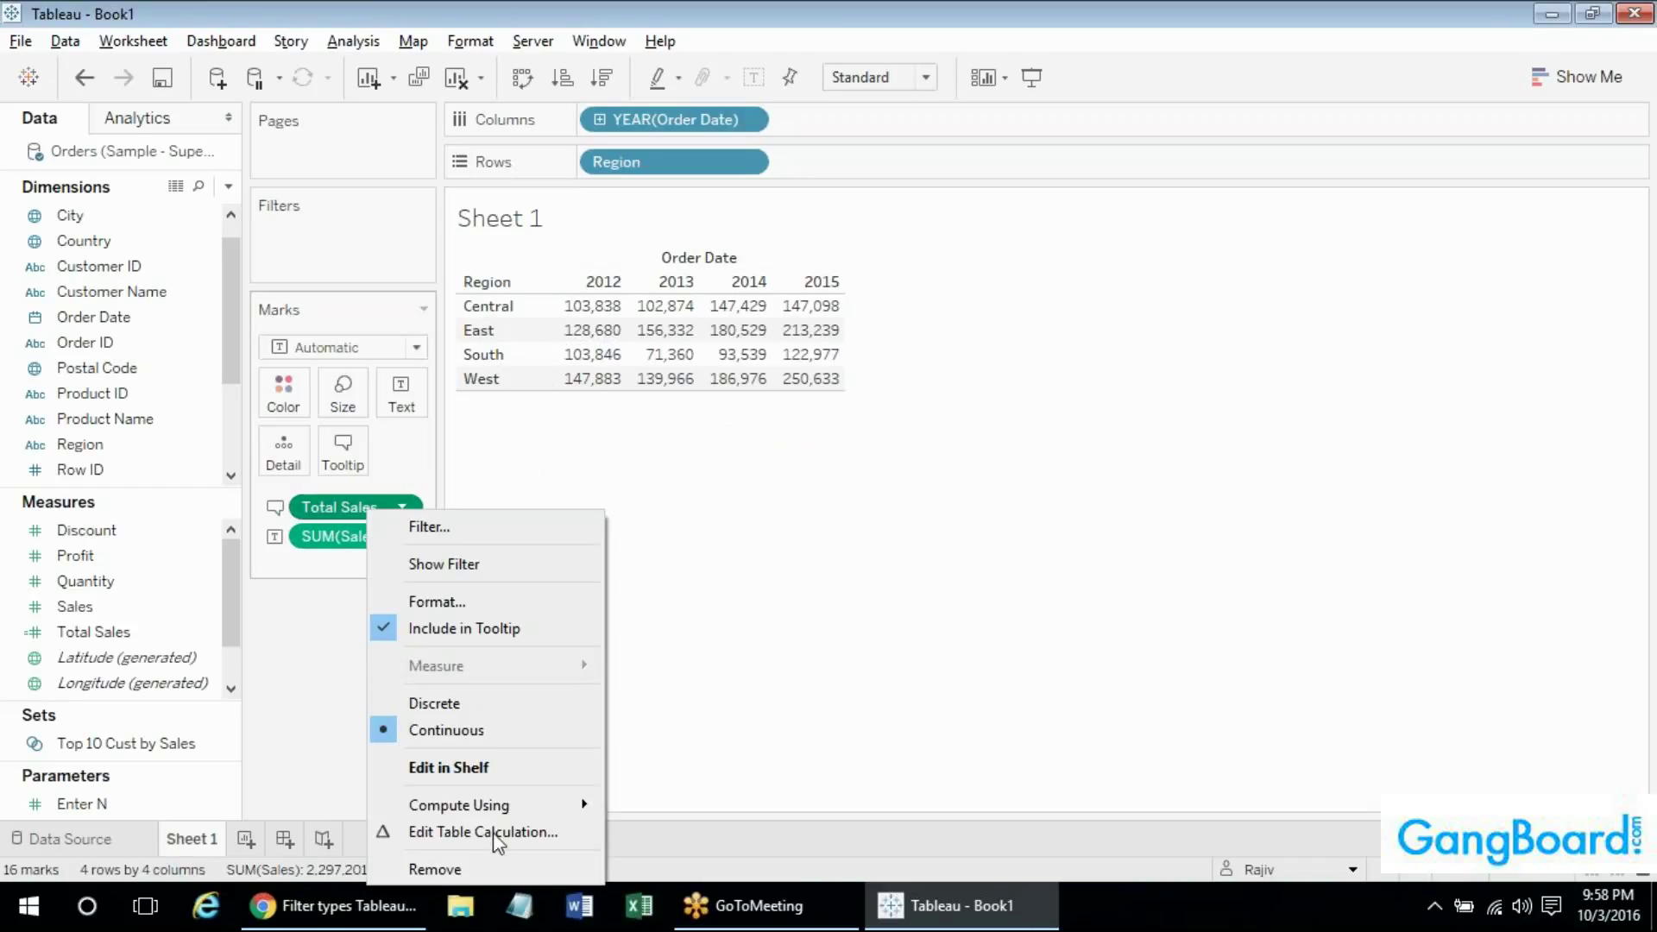
mouse_move(505, 807)
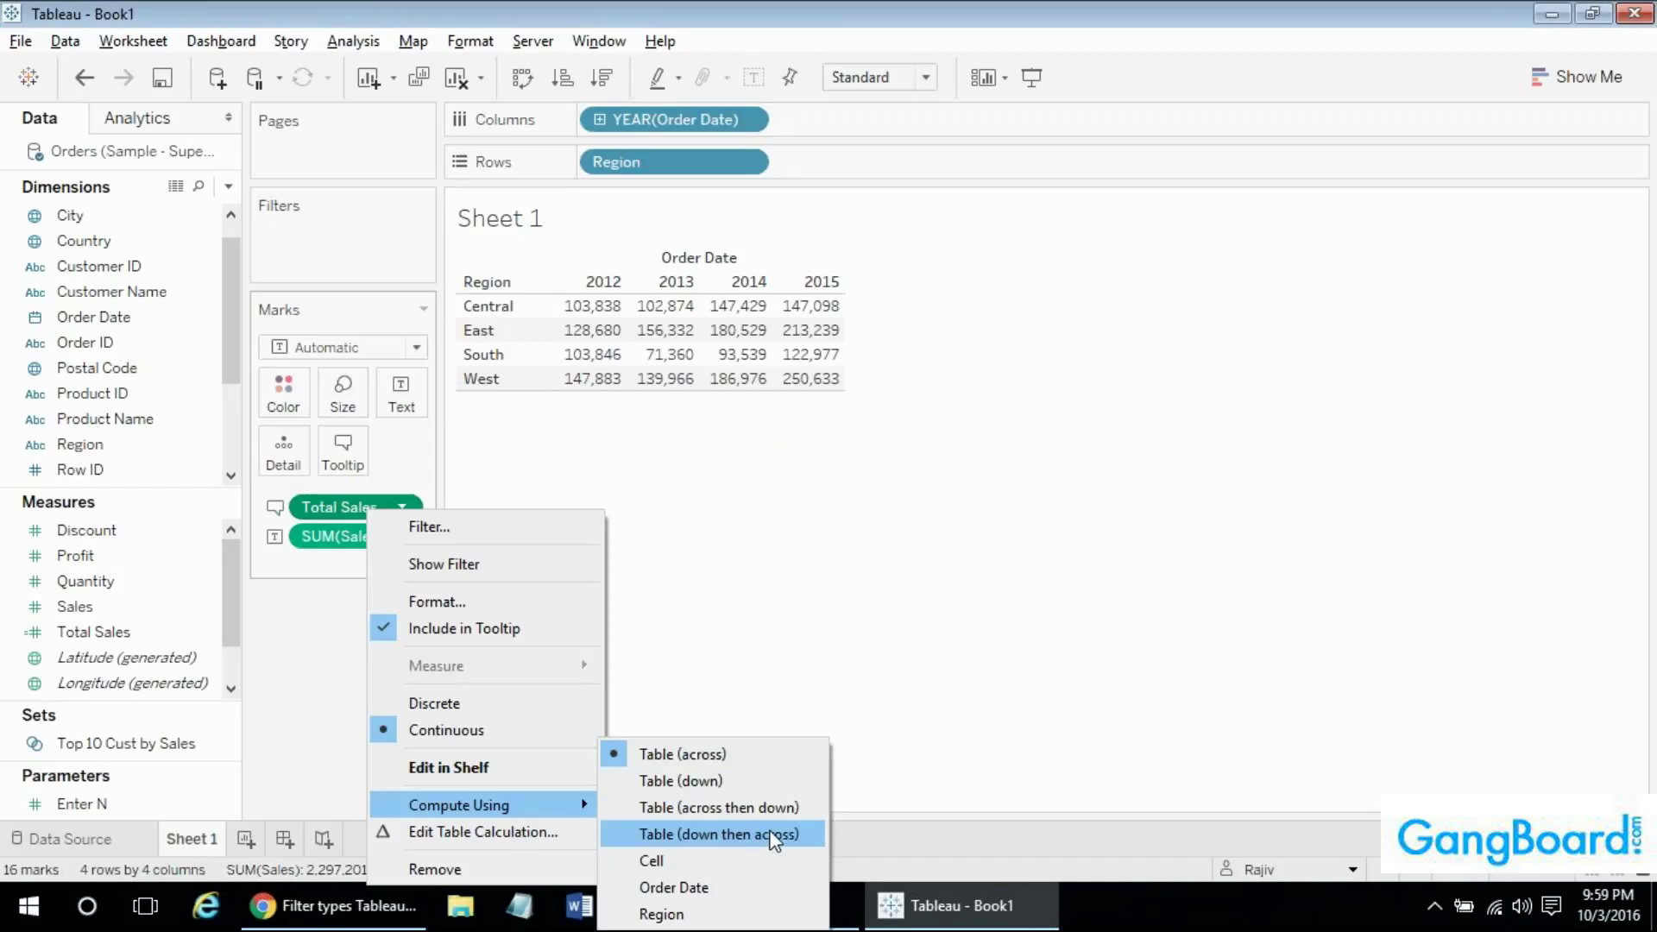
click(717, 808)
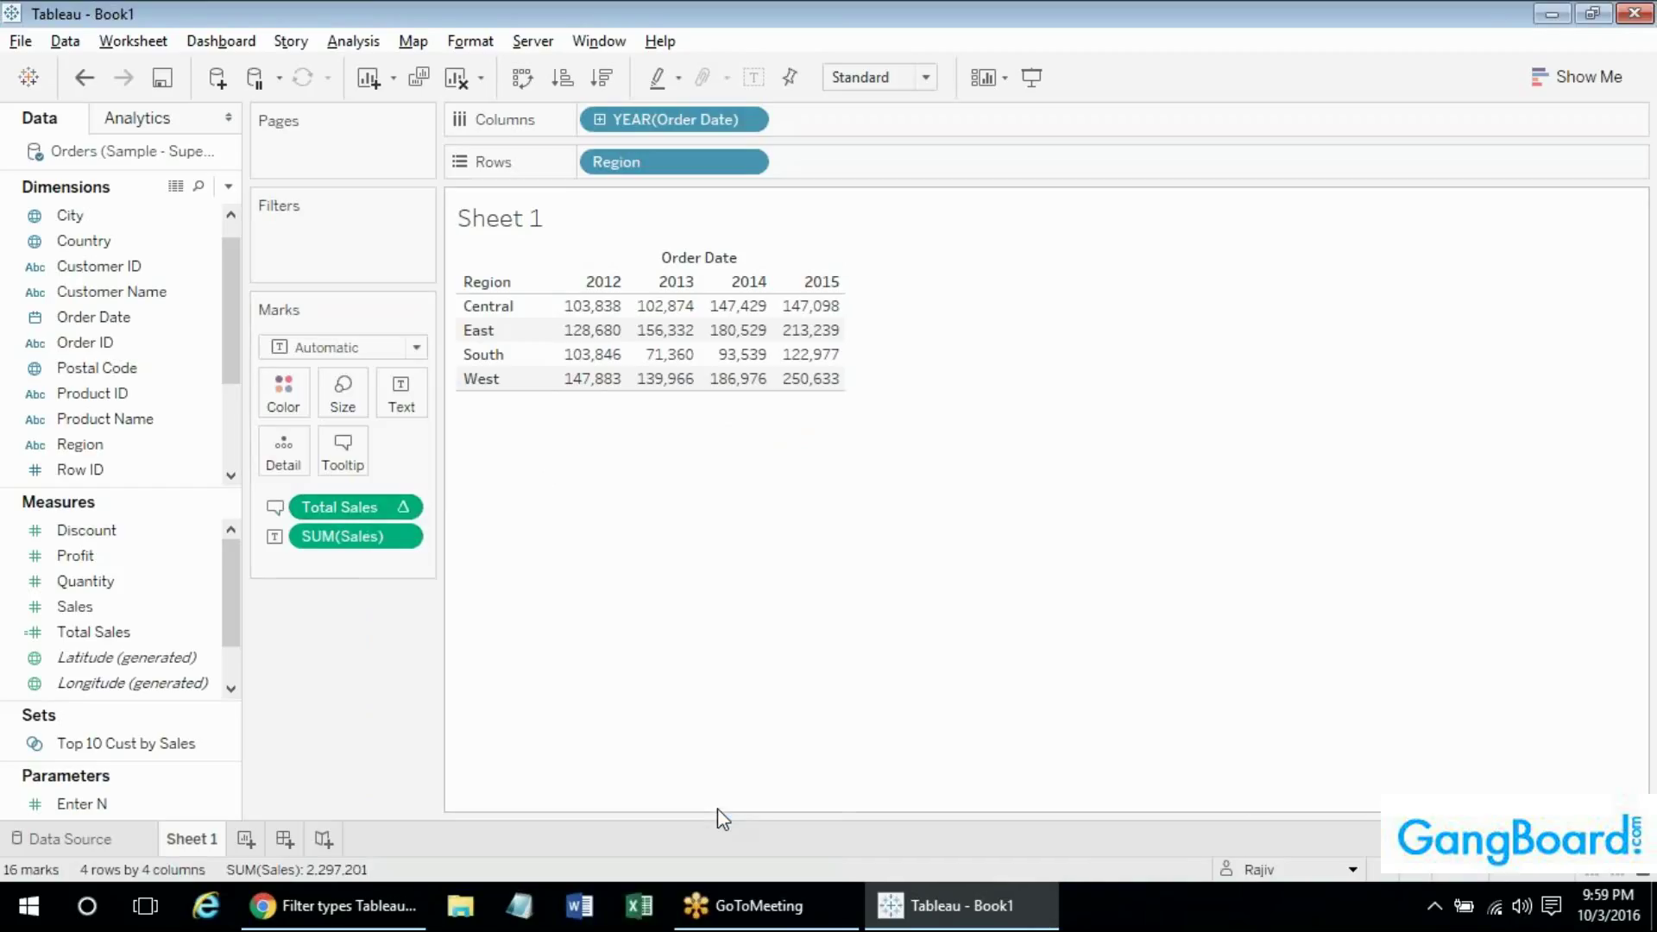
right_click(336, 508)
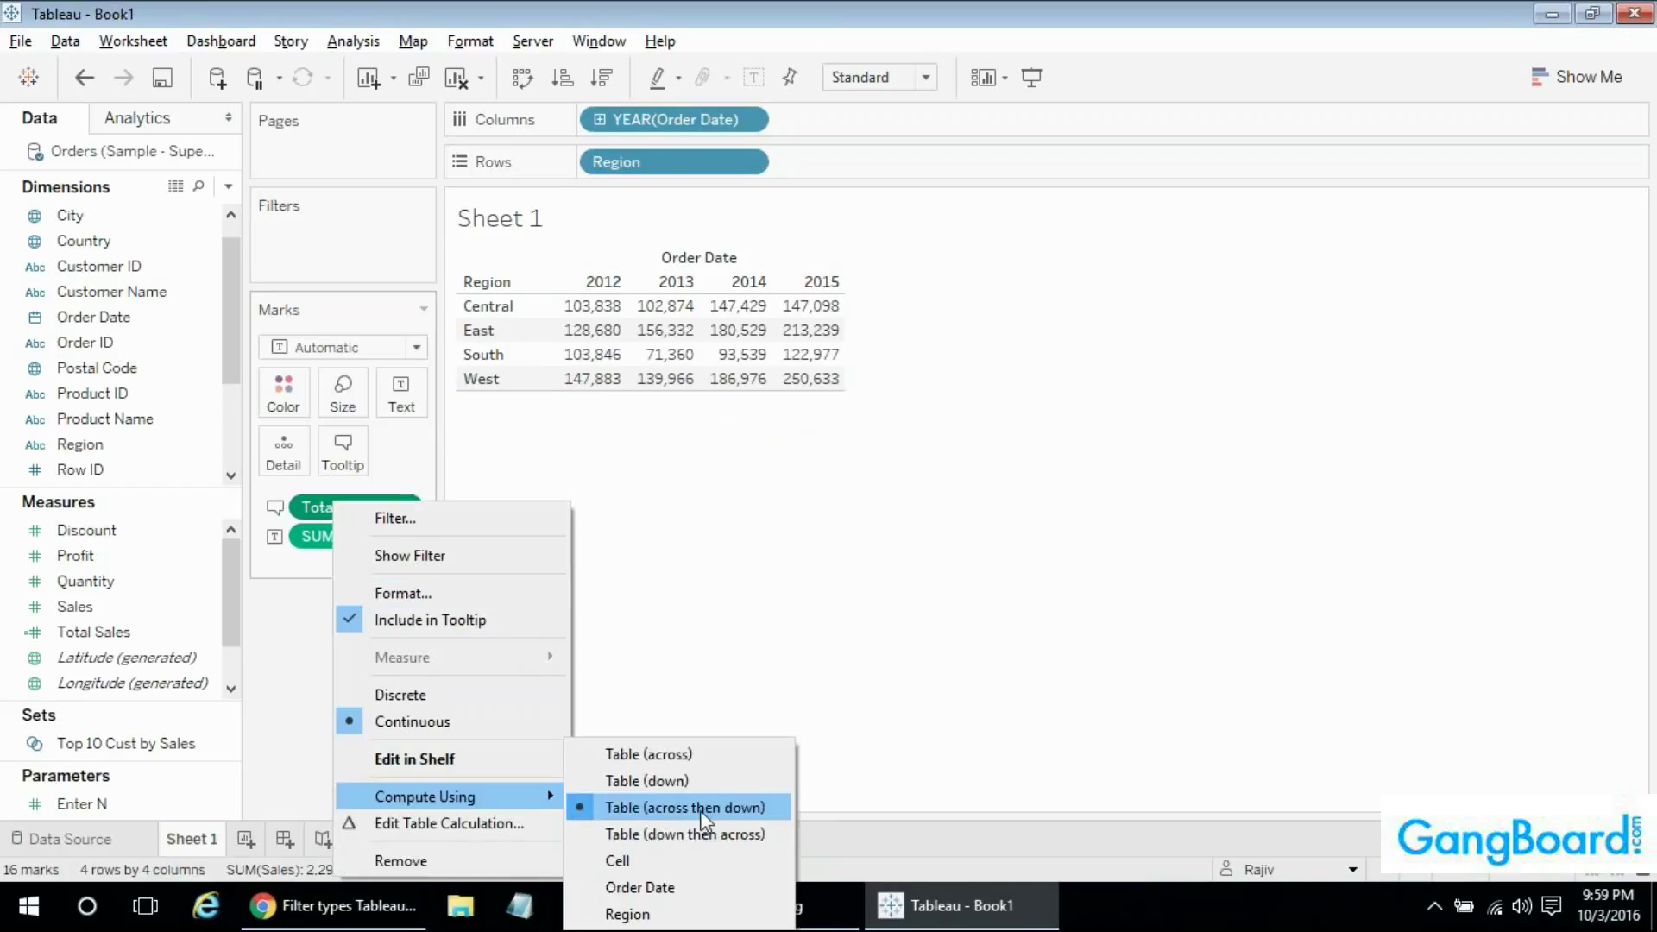
click(826, 713)
mouse_move(611, 334)
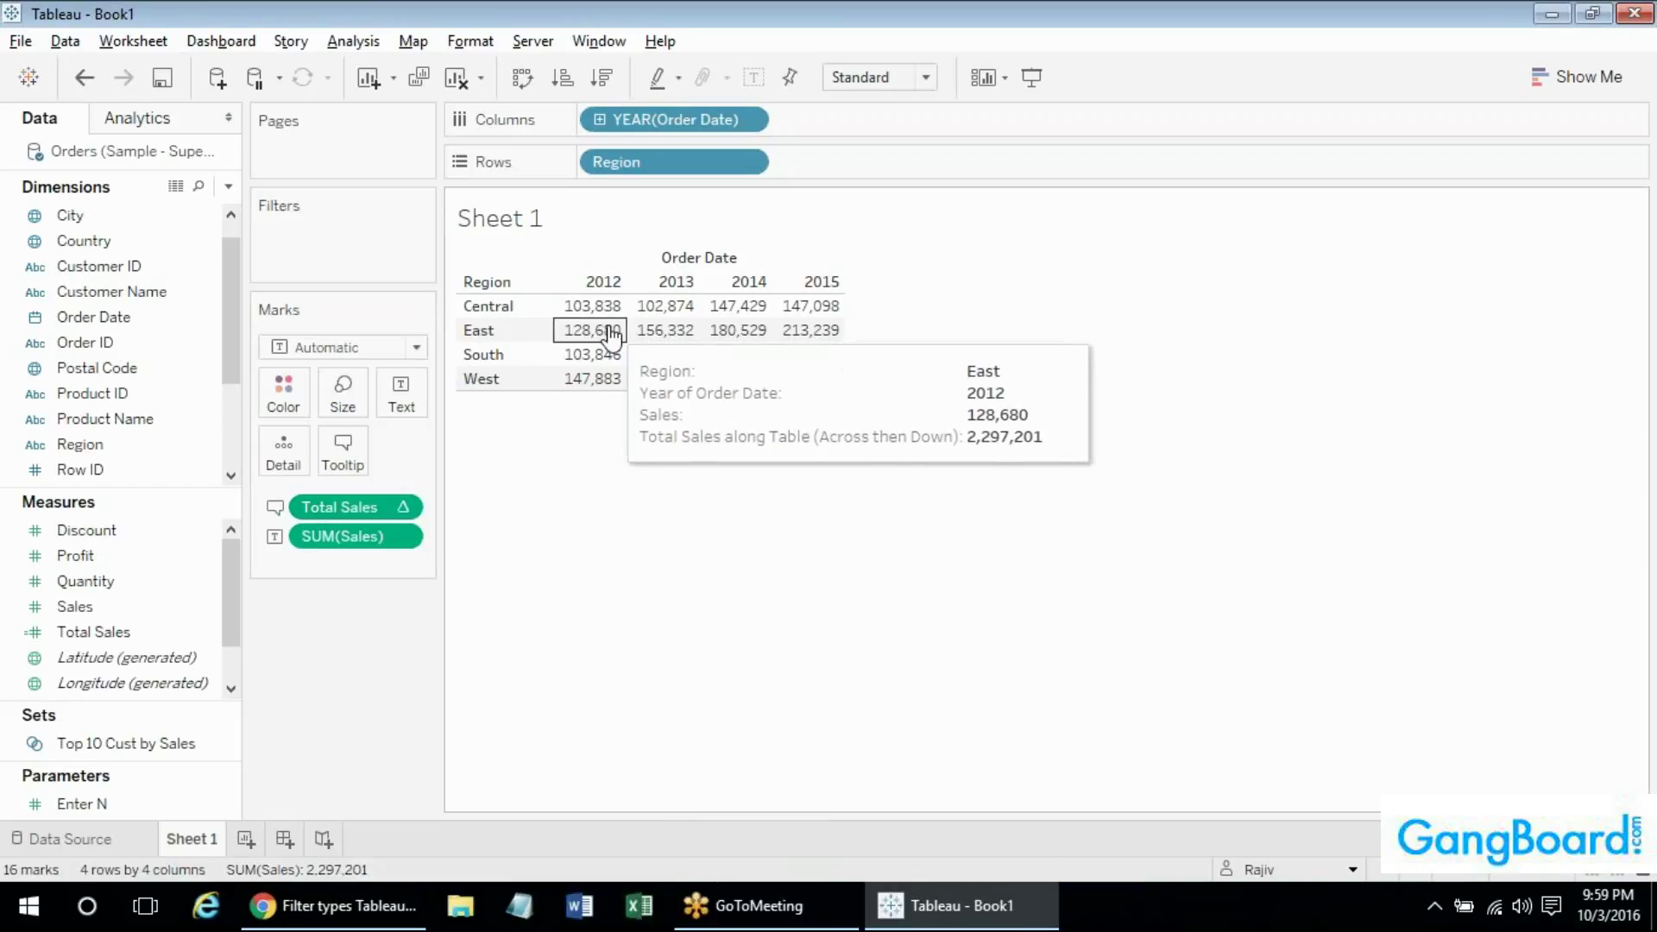
mouse_move(682, 312)
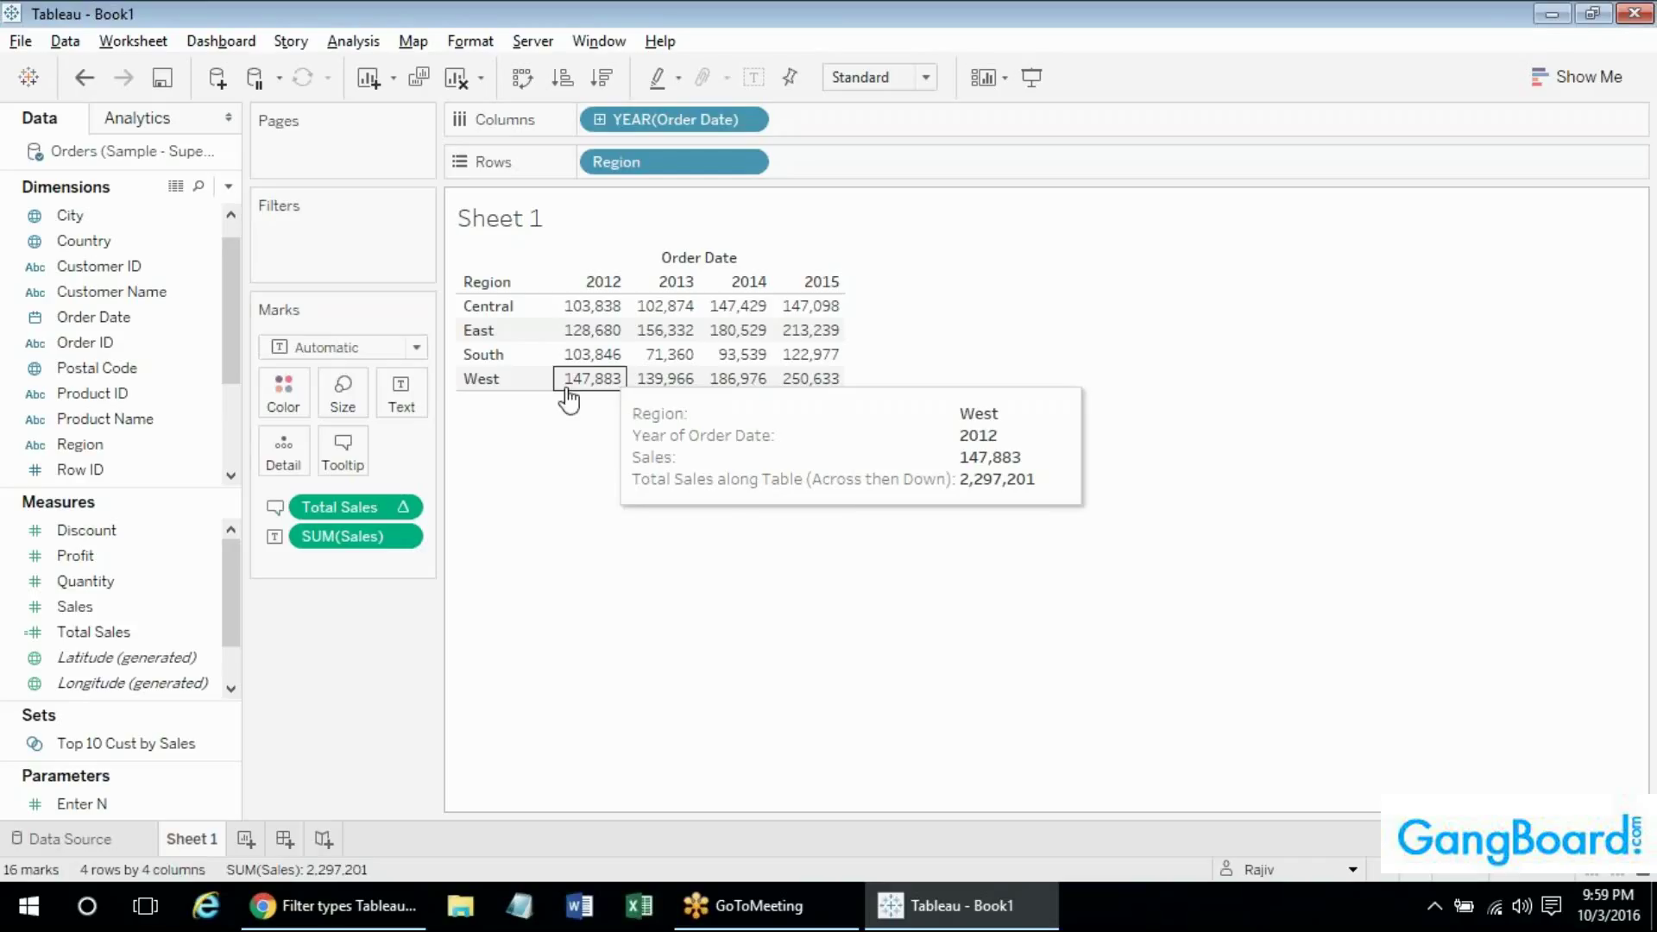
Switch the Total Sales table calculation to compute using Table (across).
right_click(365, 501)
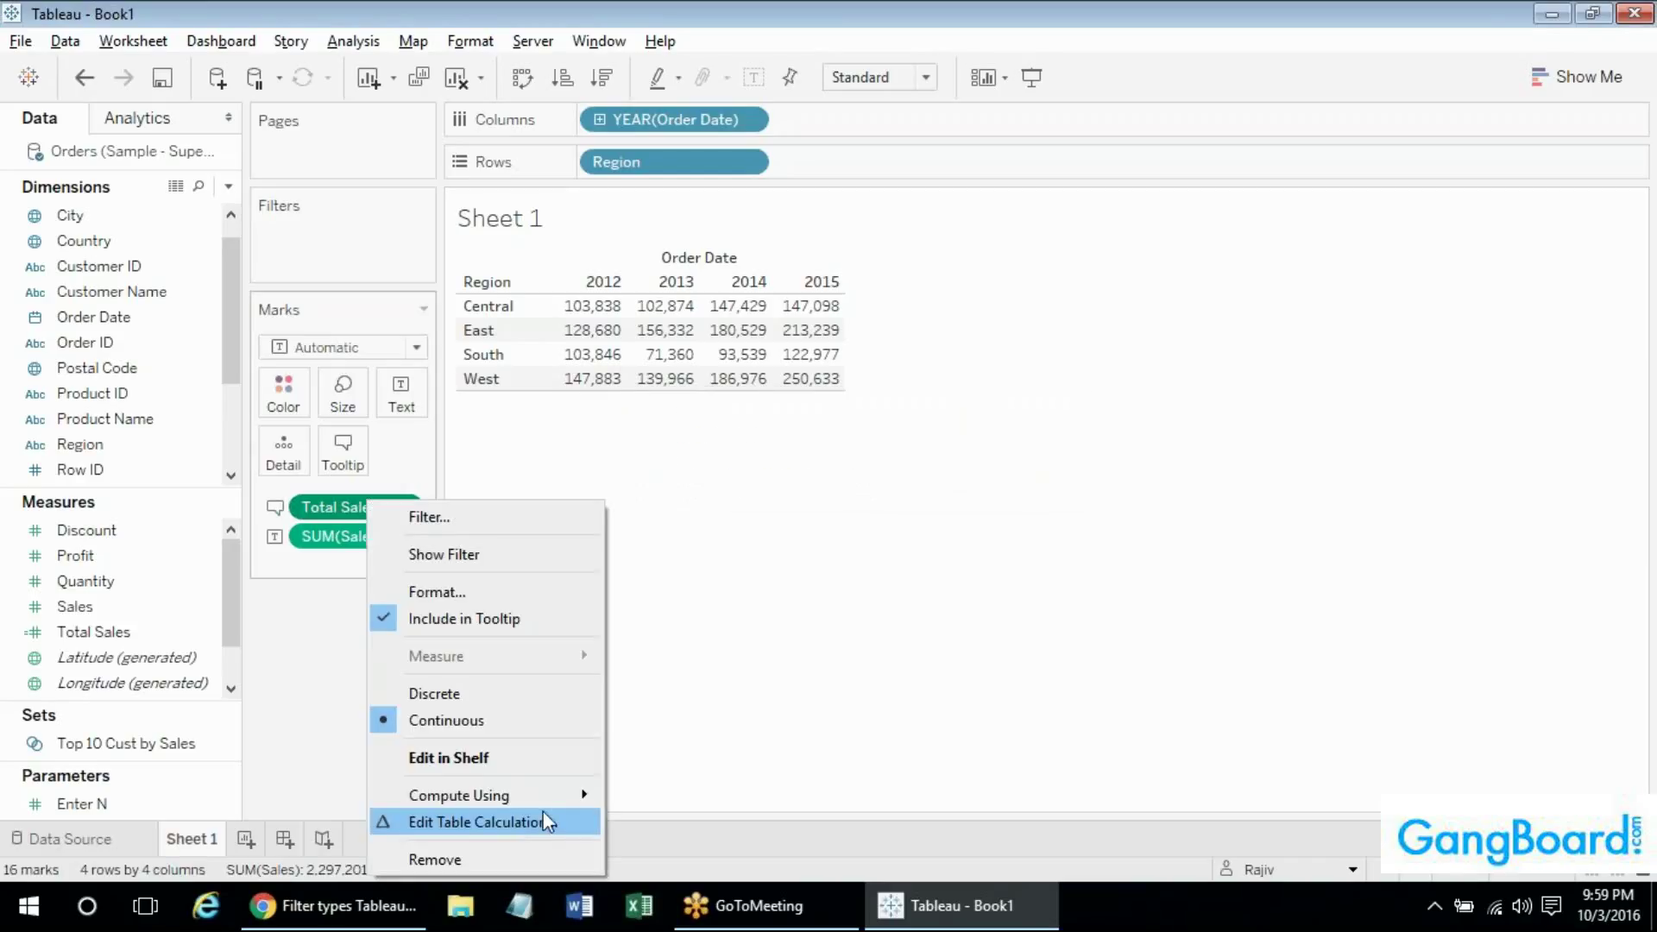
mouse_move(552, 795)
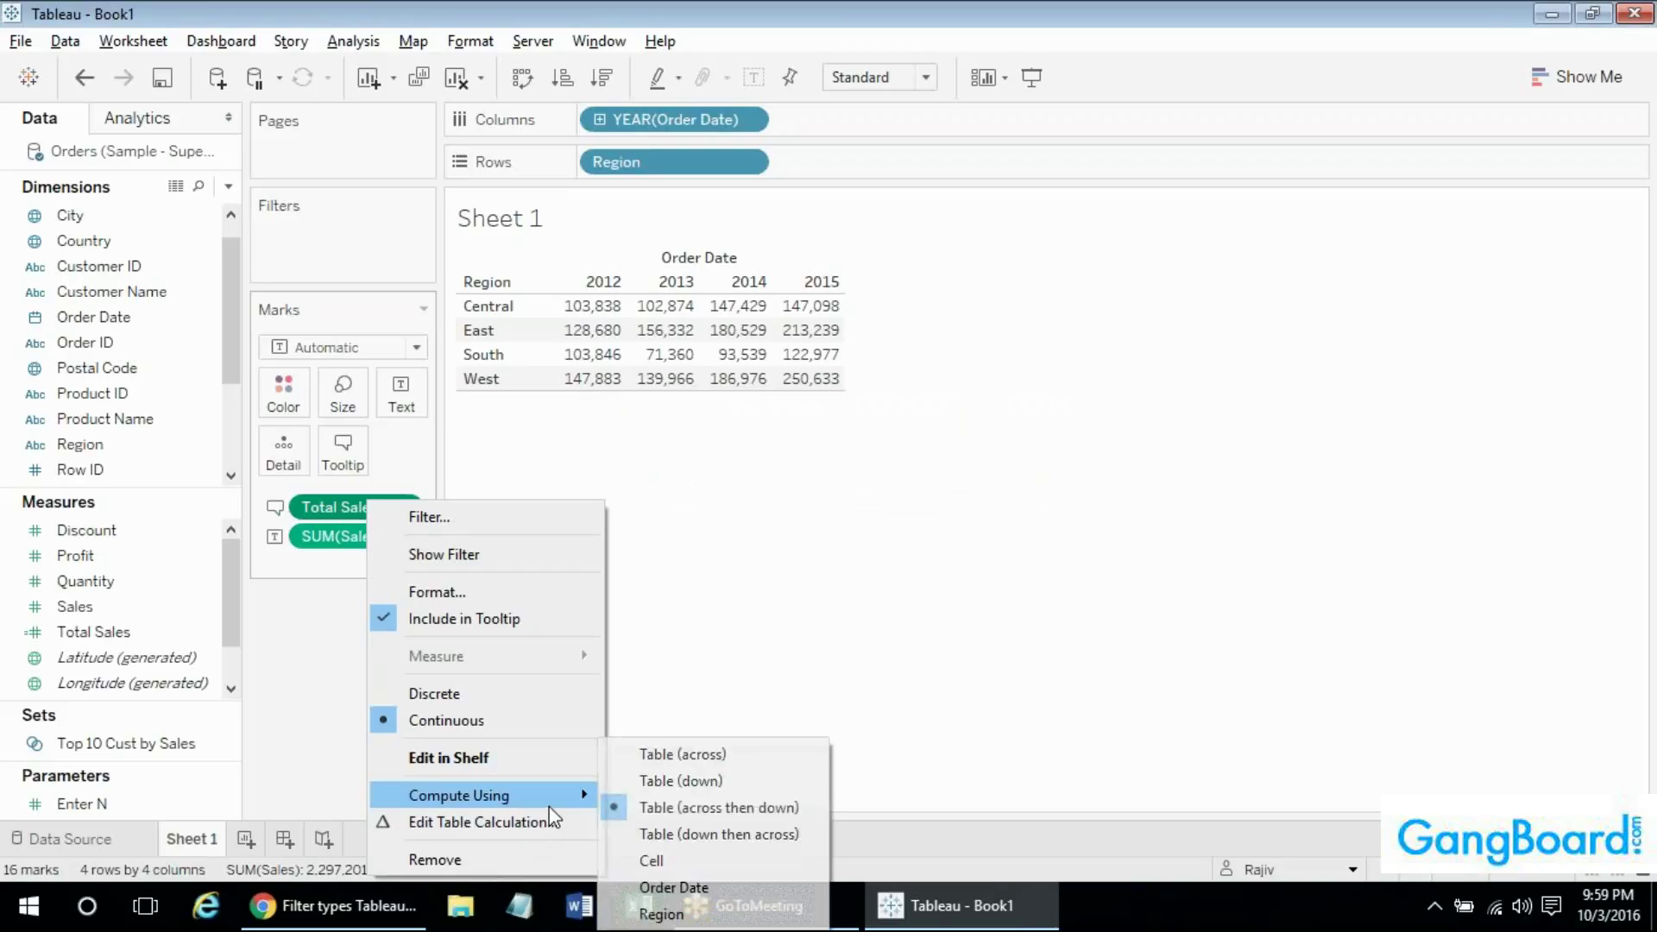
click(691, 756)
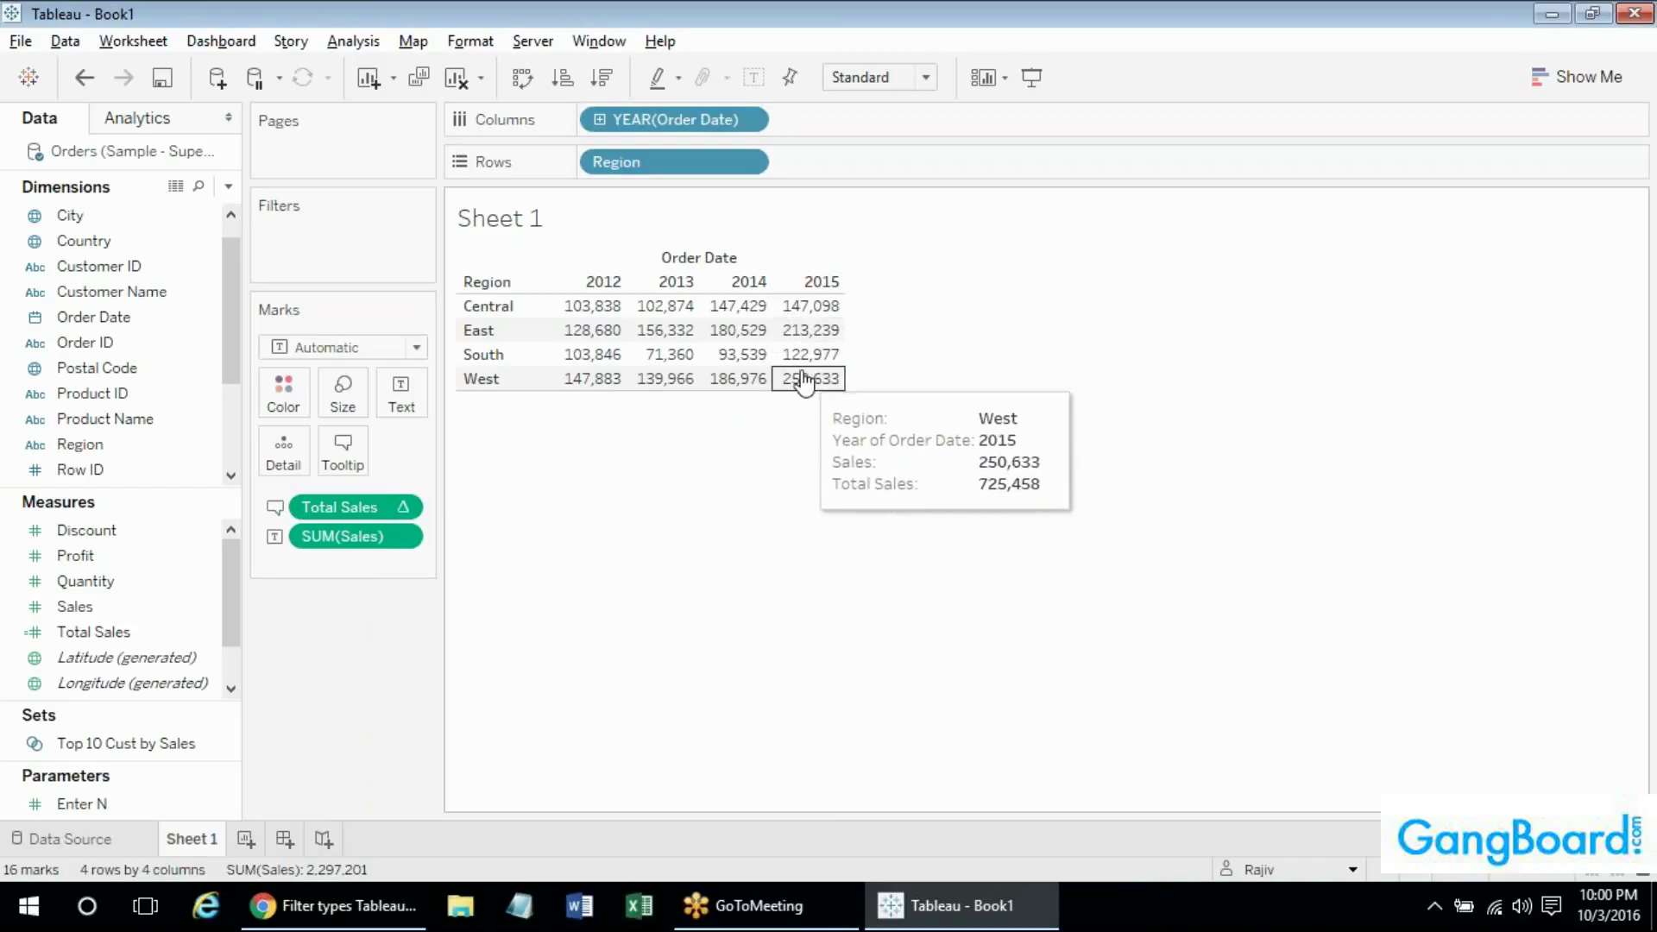
Change the Total Sales table calculation to compute using Table (down).
right_click(370, 500)
mouse_move(536, 798)
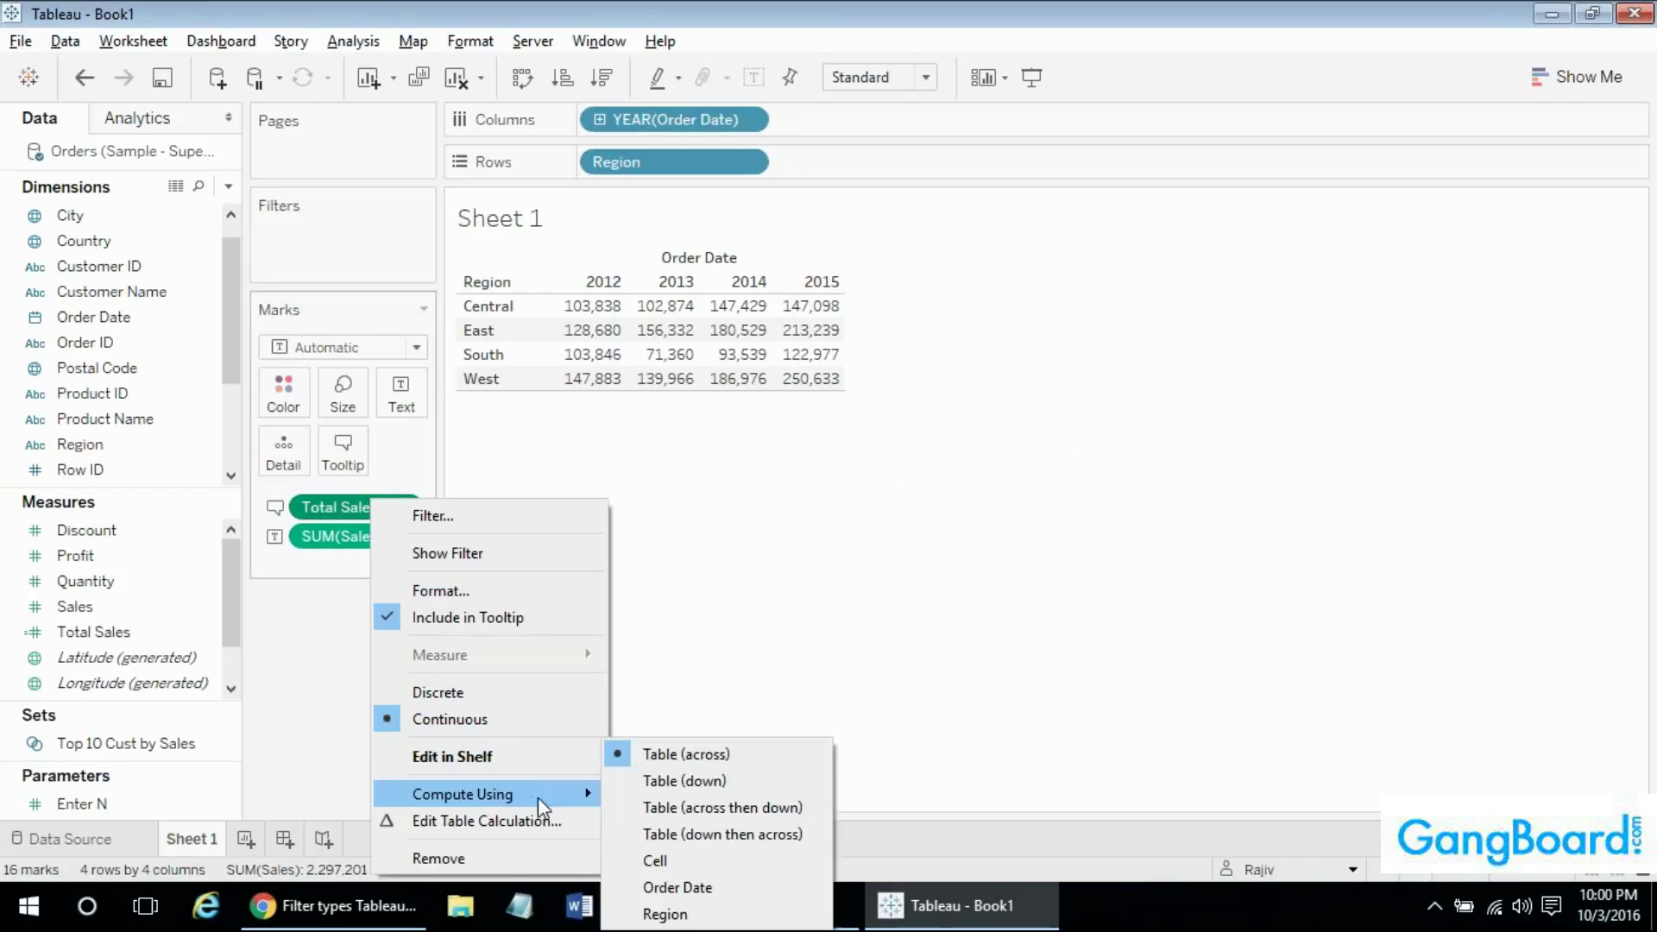
click(668, 782)
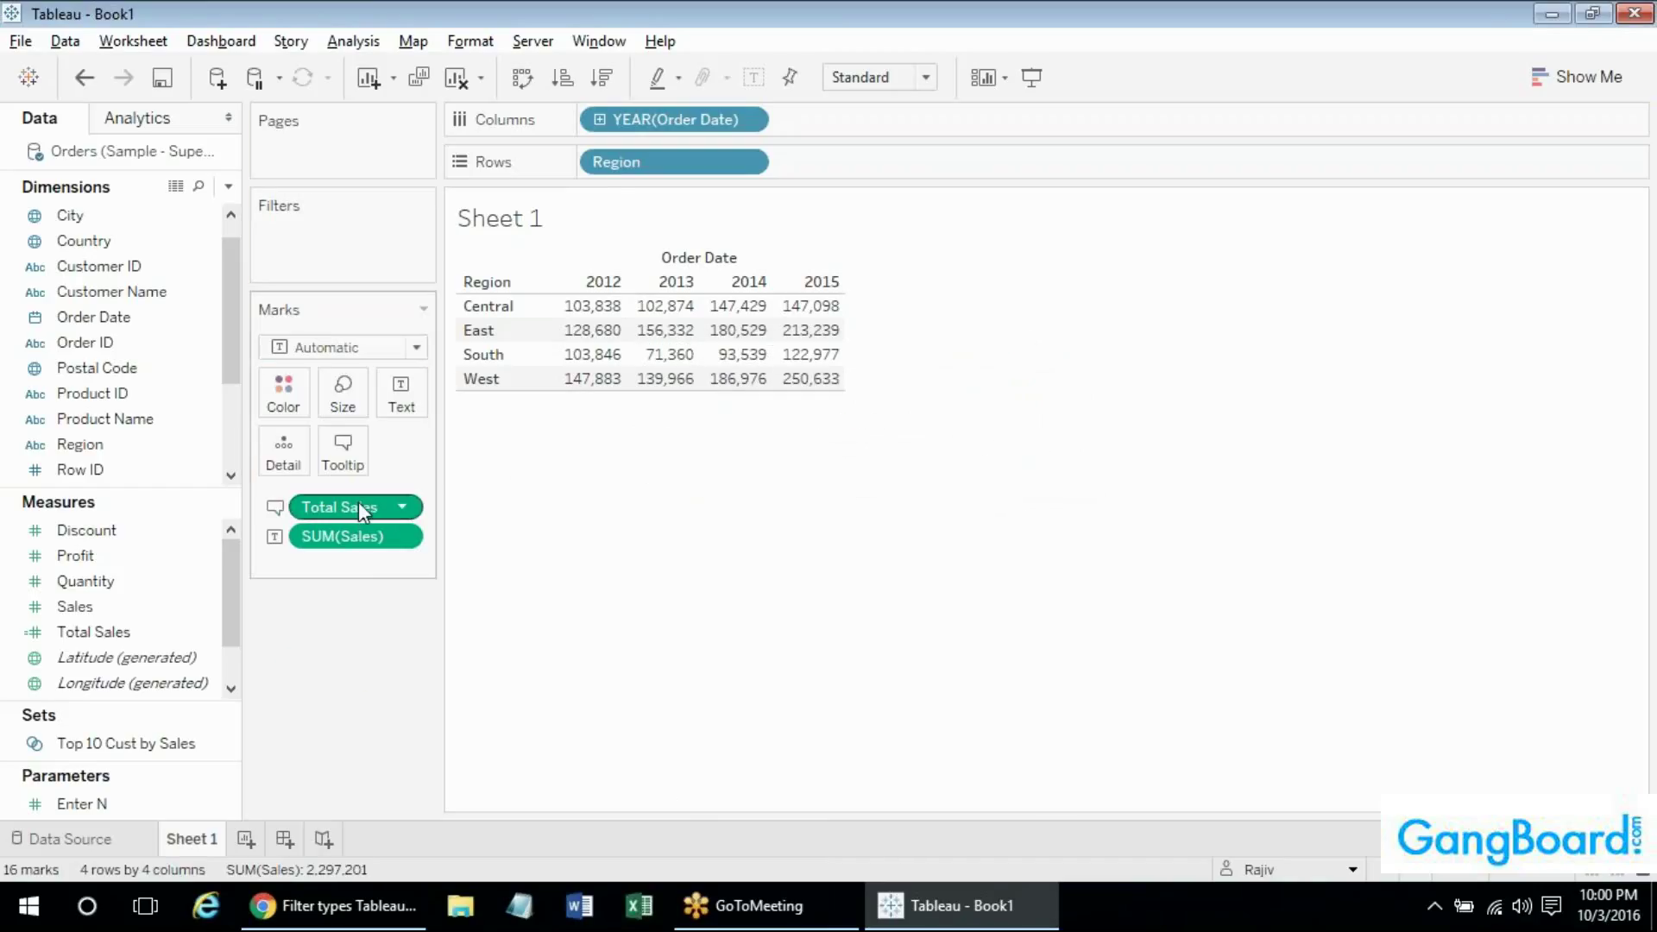
Take Total Sales off the marks and bring it back as a tooltip field.
drag(359, 505, 349, 664)
mouse_move(744, 355)
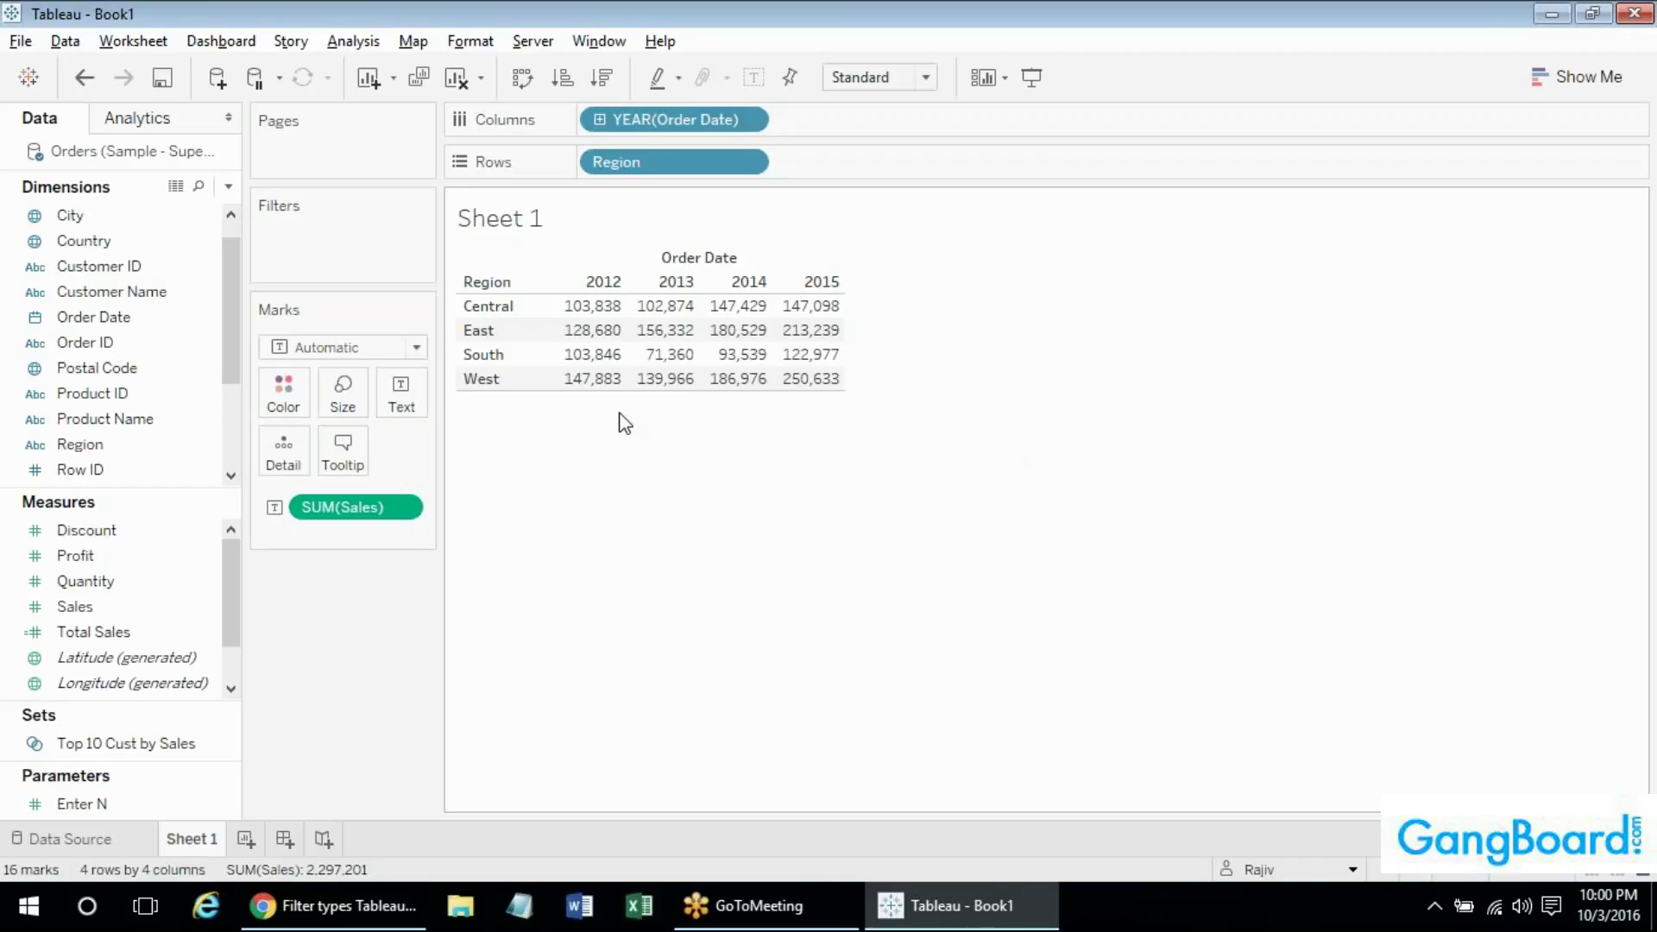
drag(93, 632, 340, 505)
Compute Total Sales using Cell and check the tooltips of the 2012 cells.
right_click(350, 509)
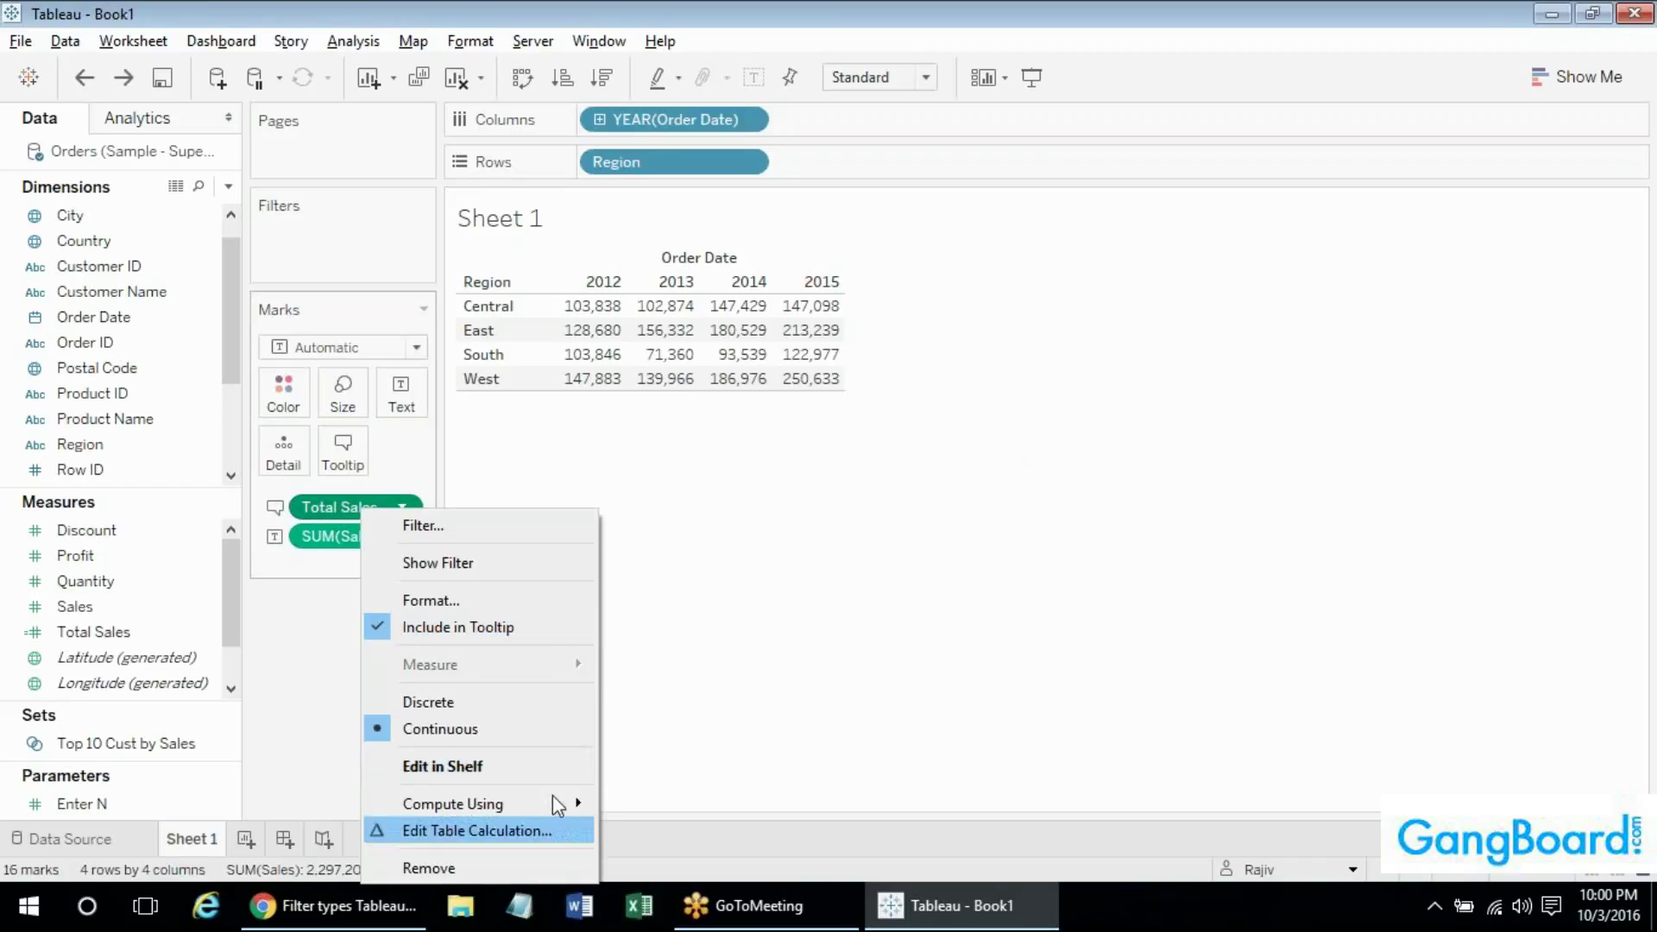
mouse_move(540, 807)
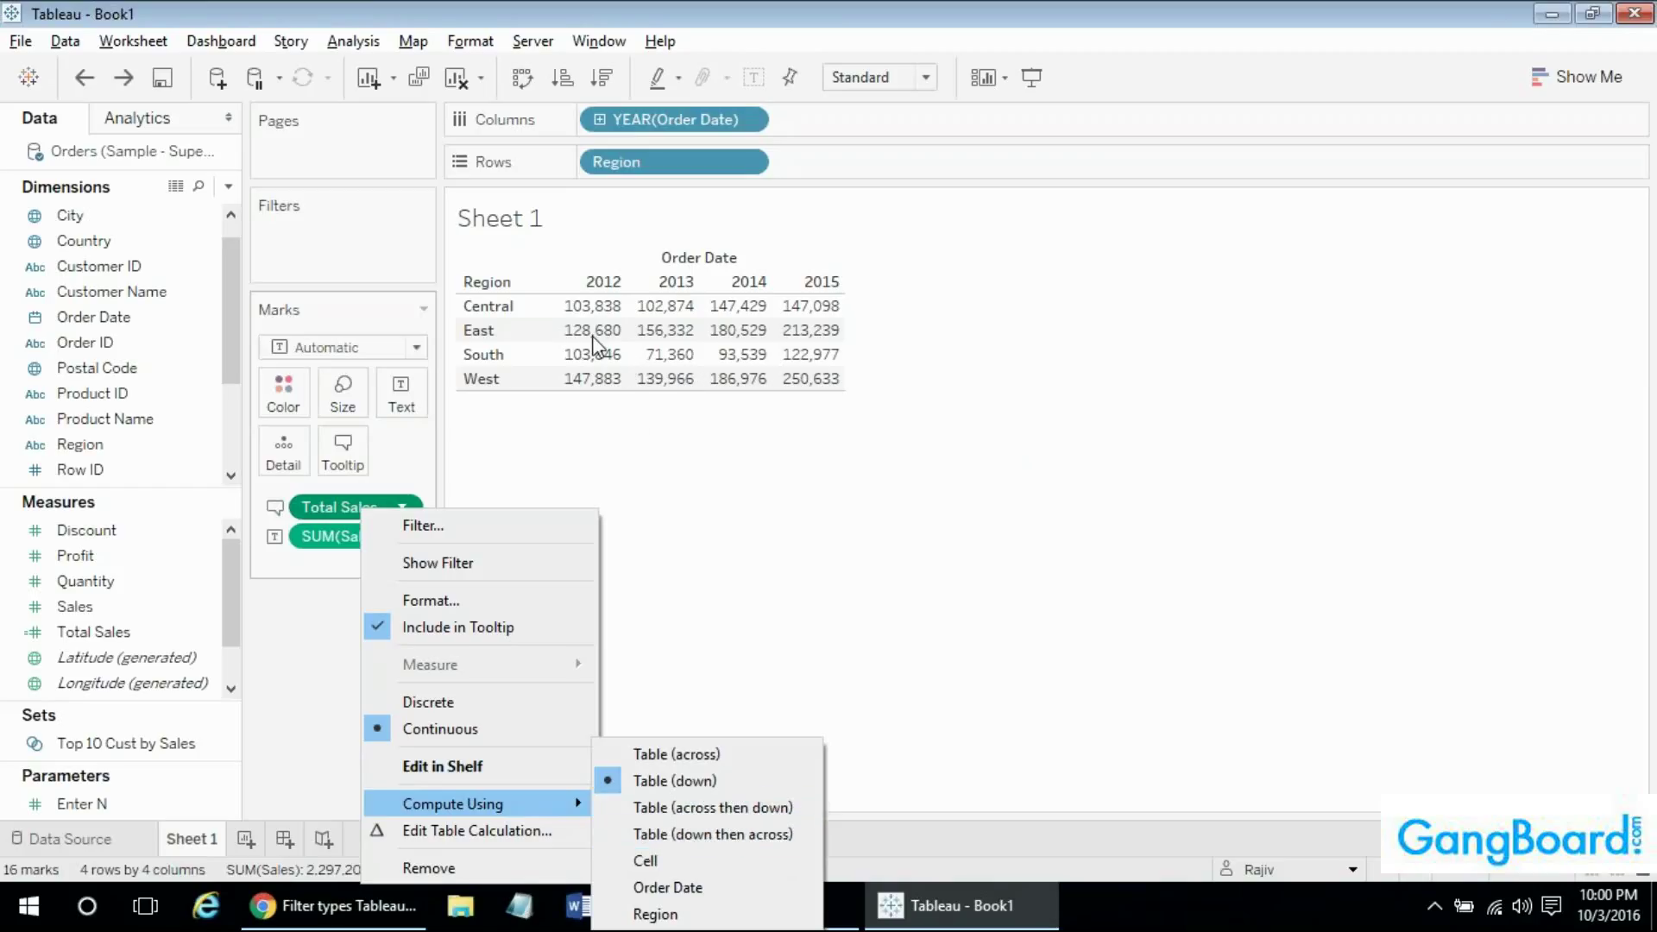
click(663, 862)
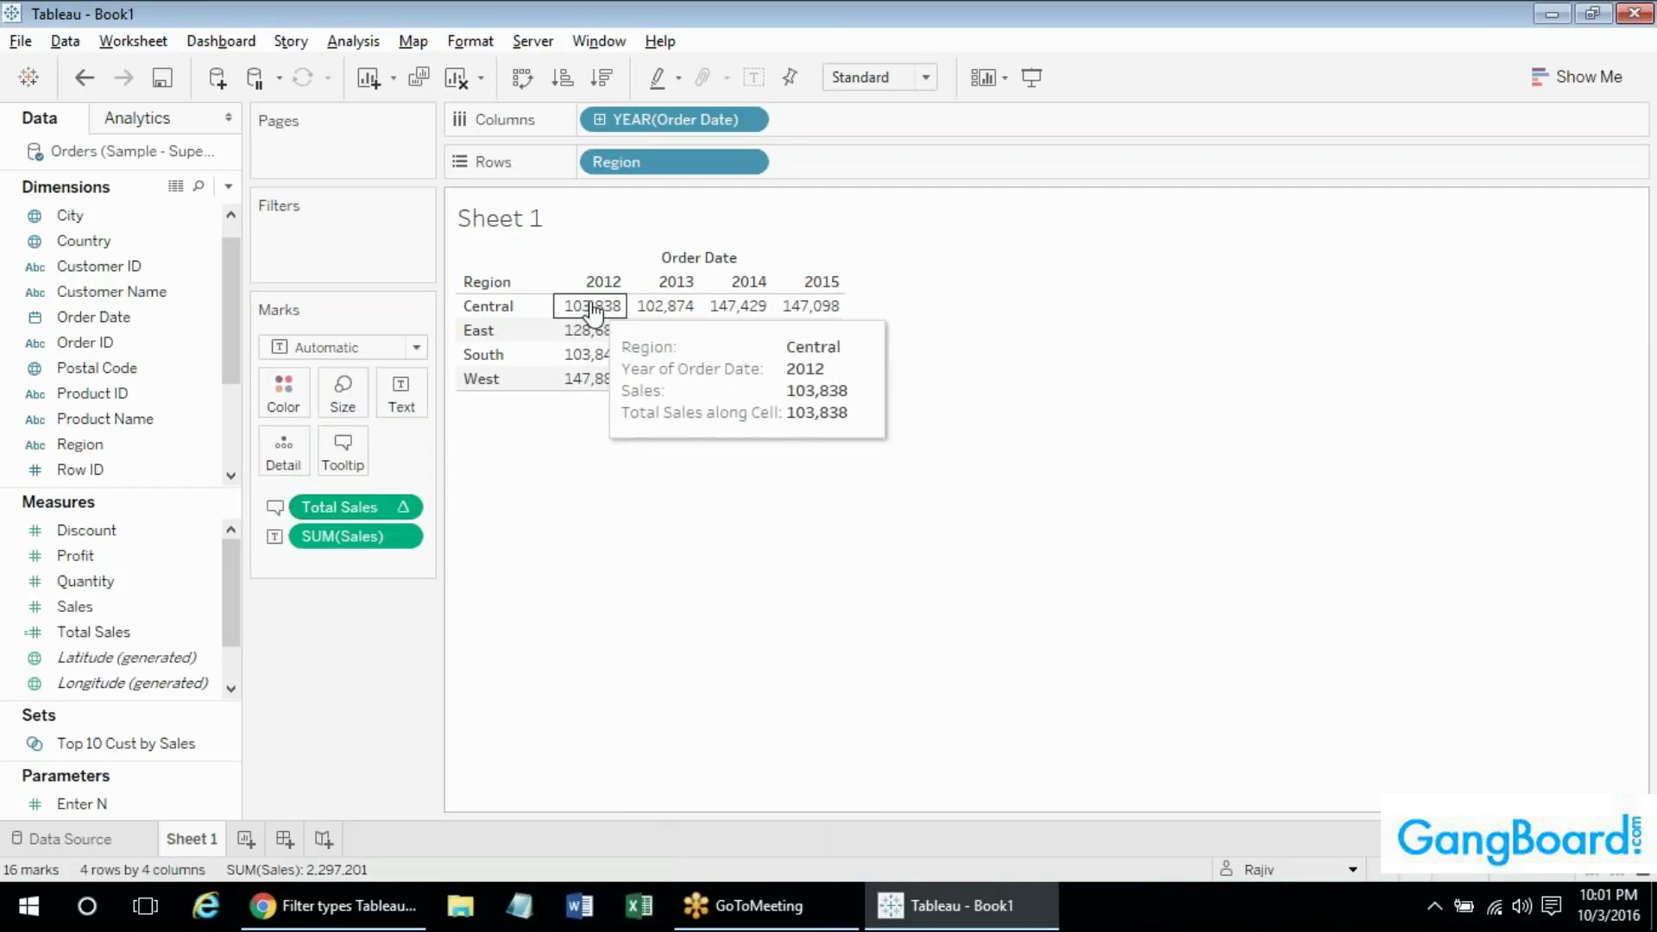
mouse_move(609, 359)
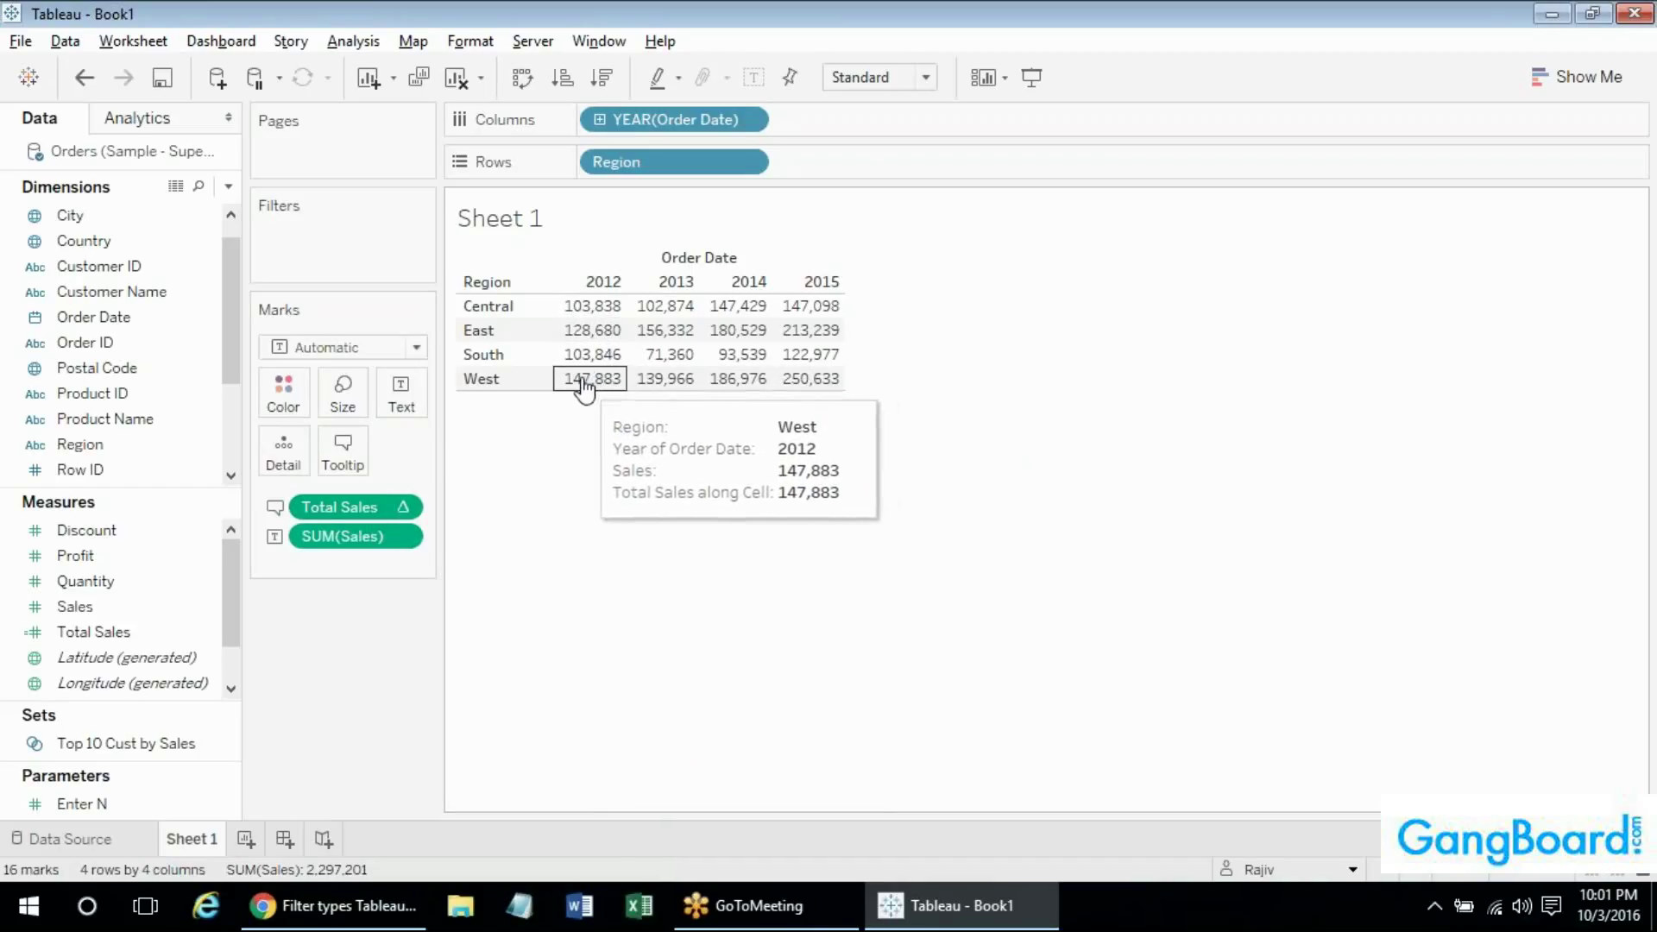
Compute the Total Sales table calculation using Region and check the tooltip of the South 2012 cell.
right_click(359, 509)
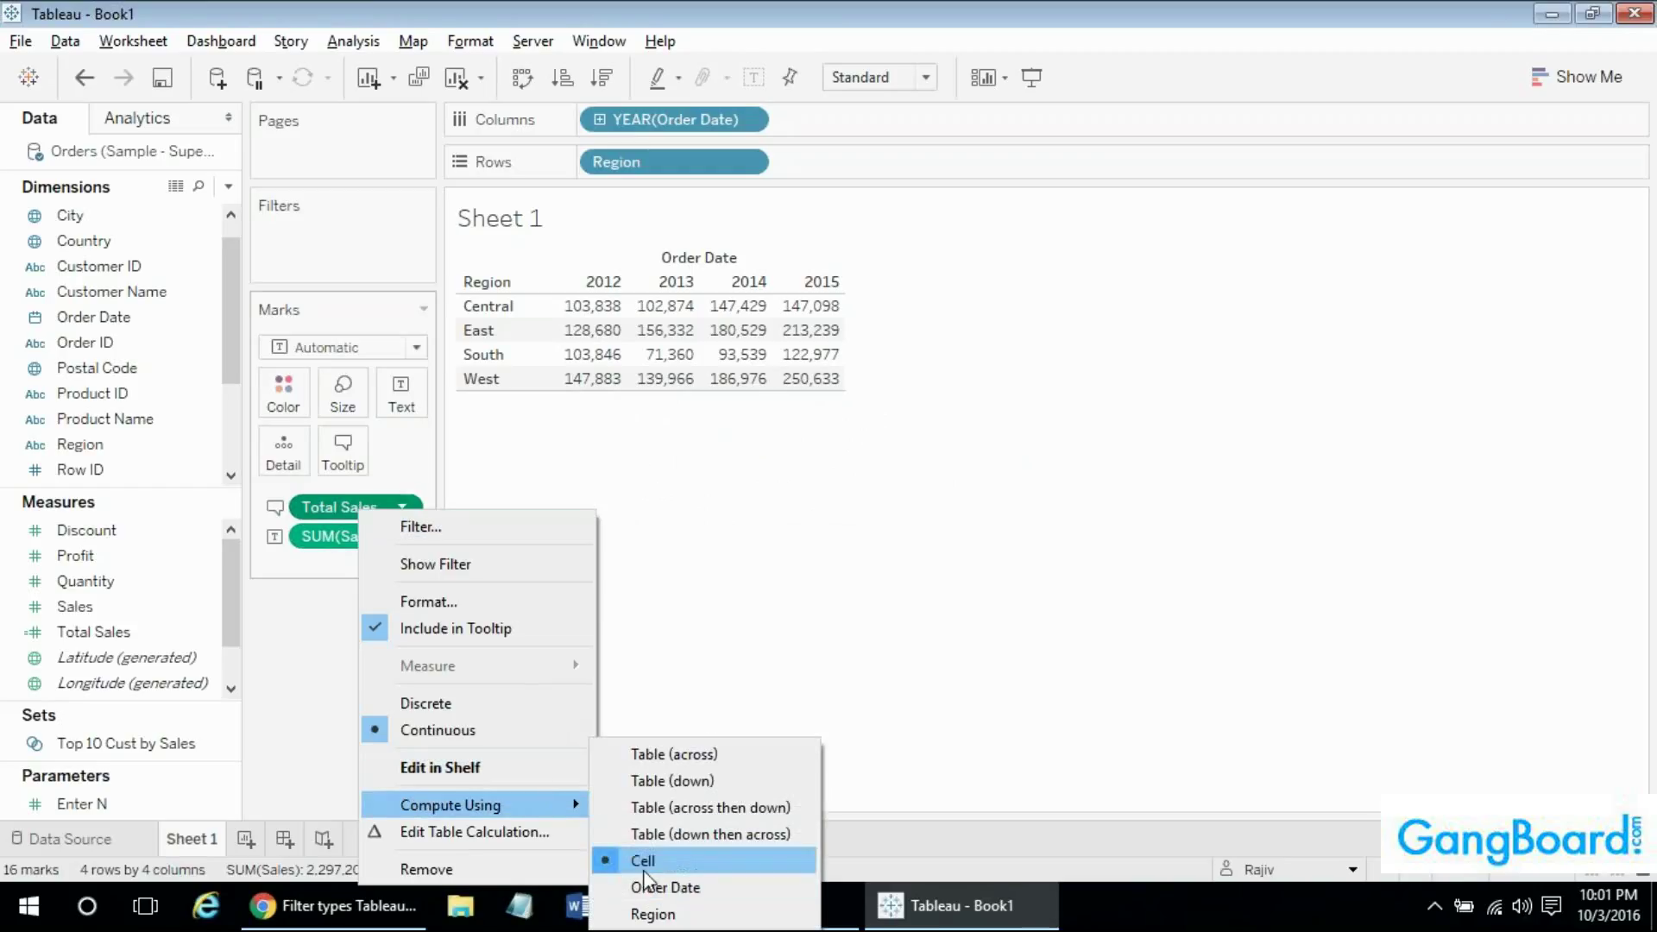
click(651, 514)
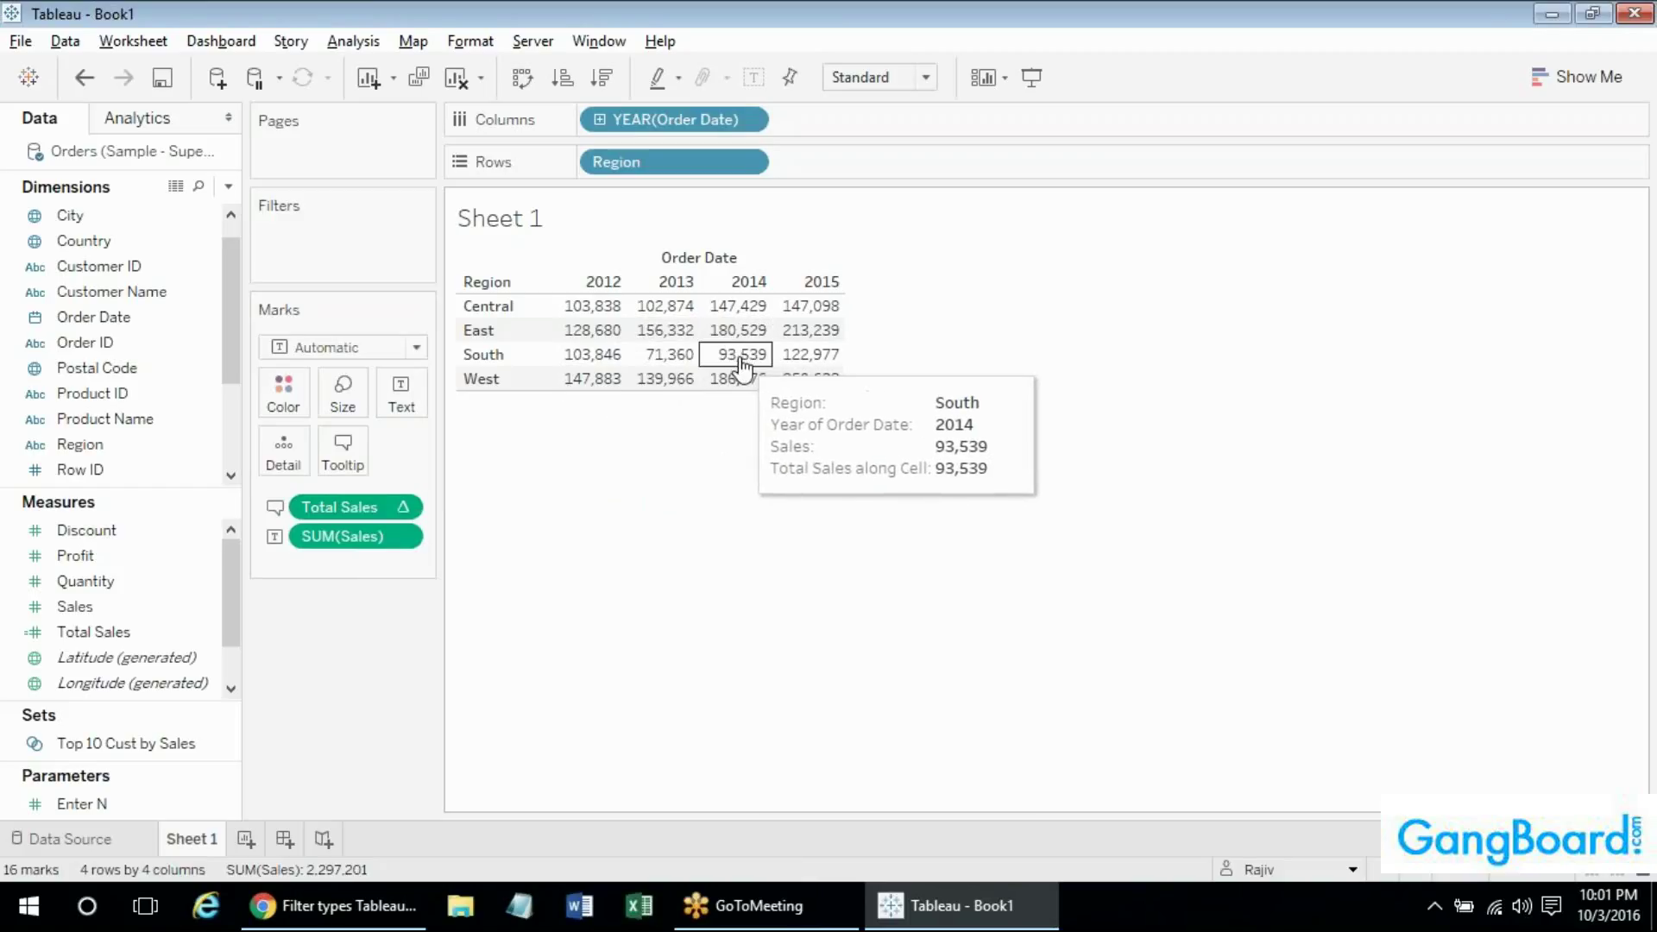
right_click(375, 509)
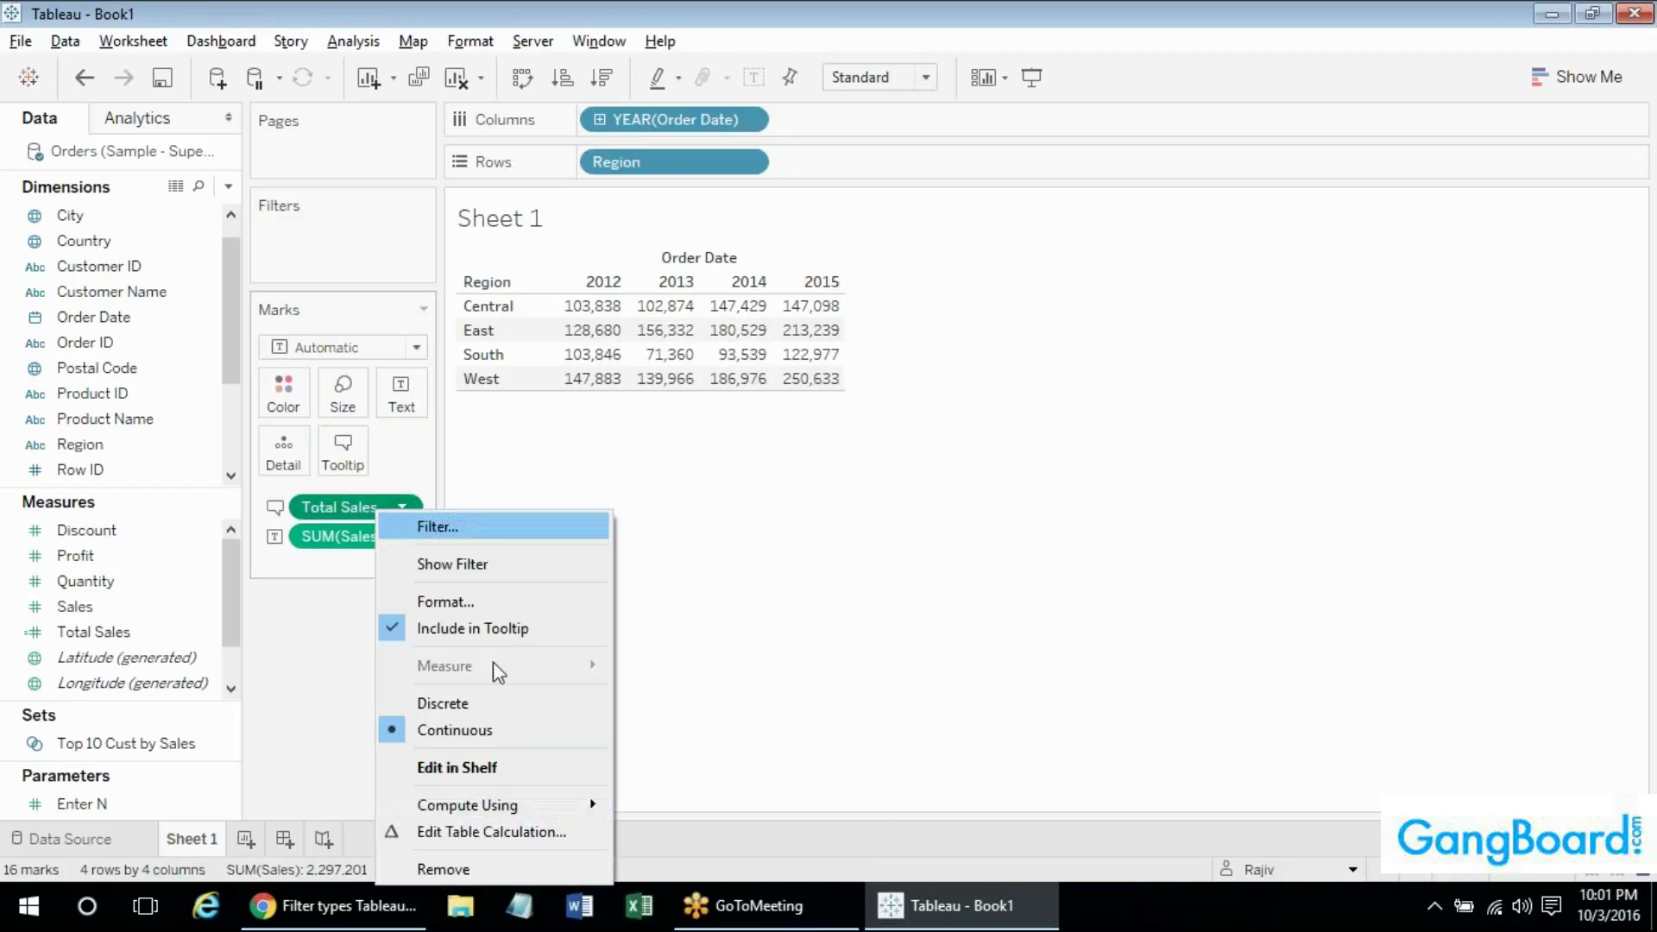
mouse_move(518, 804)
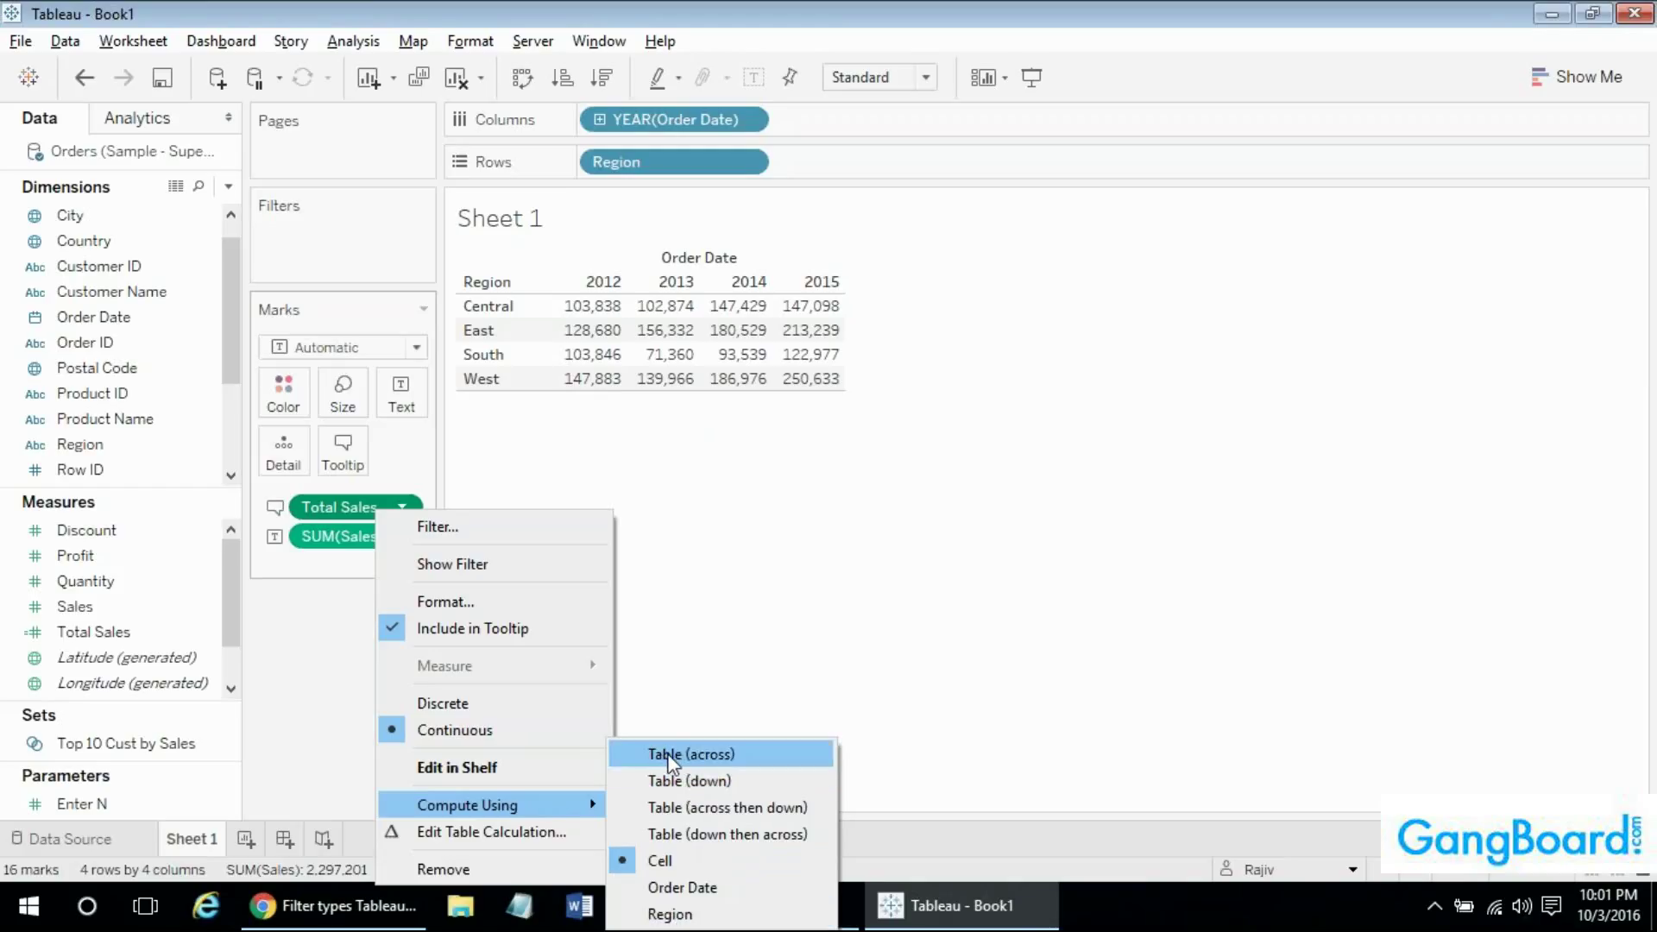
click(665, 914)
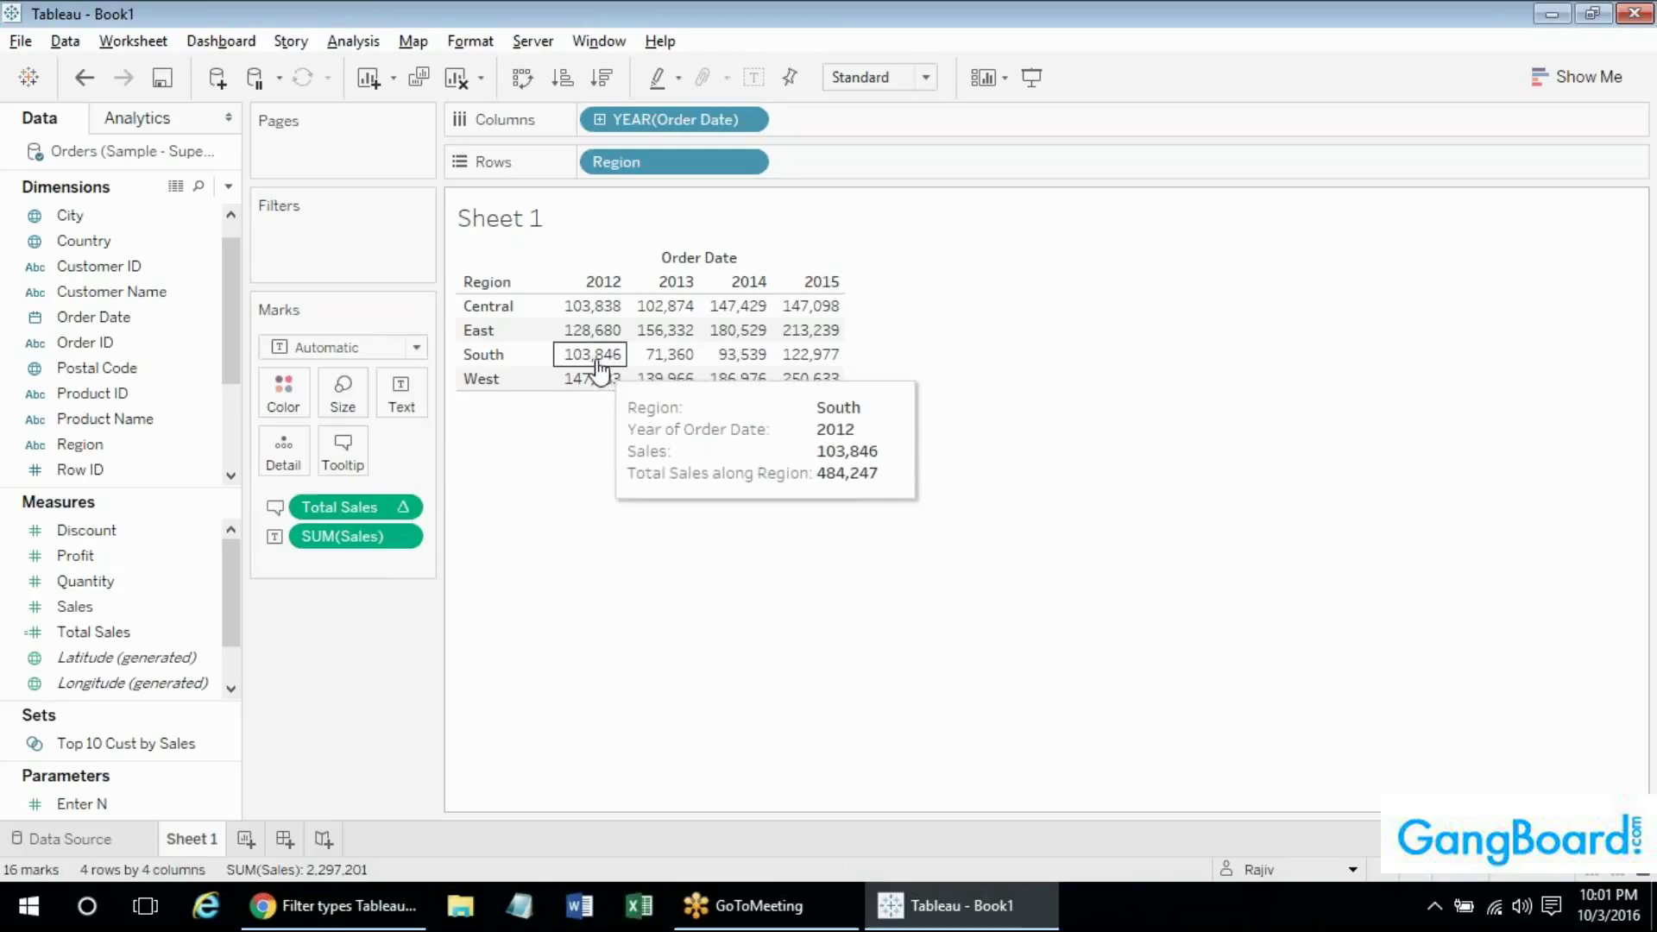
mouse_move(597, 389)
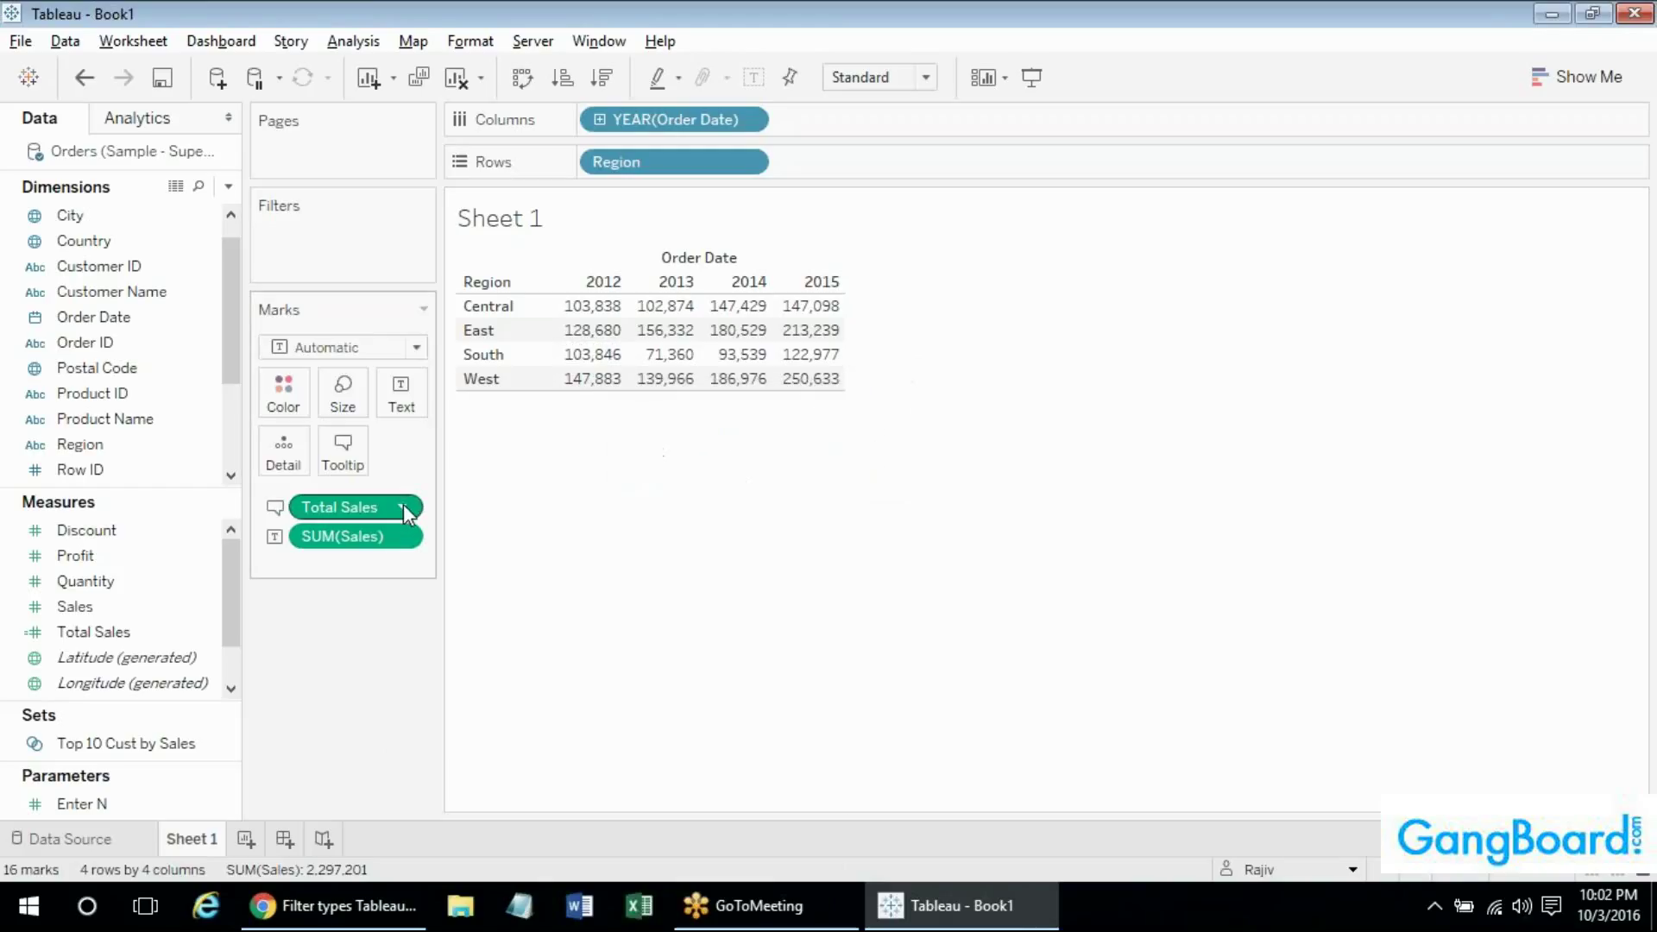
click(403, 507)
mouse_move(583, 793)
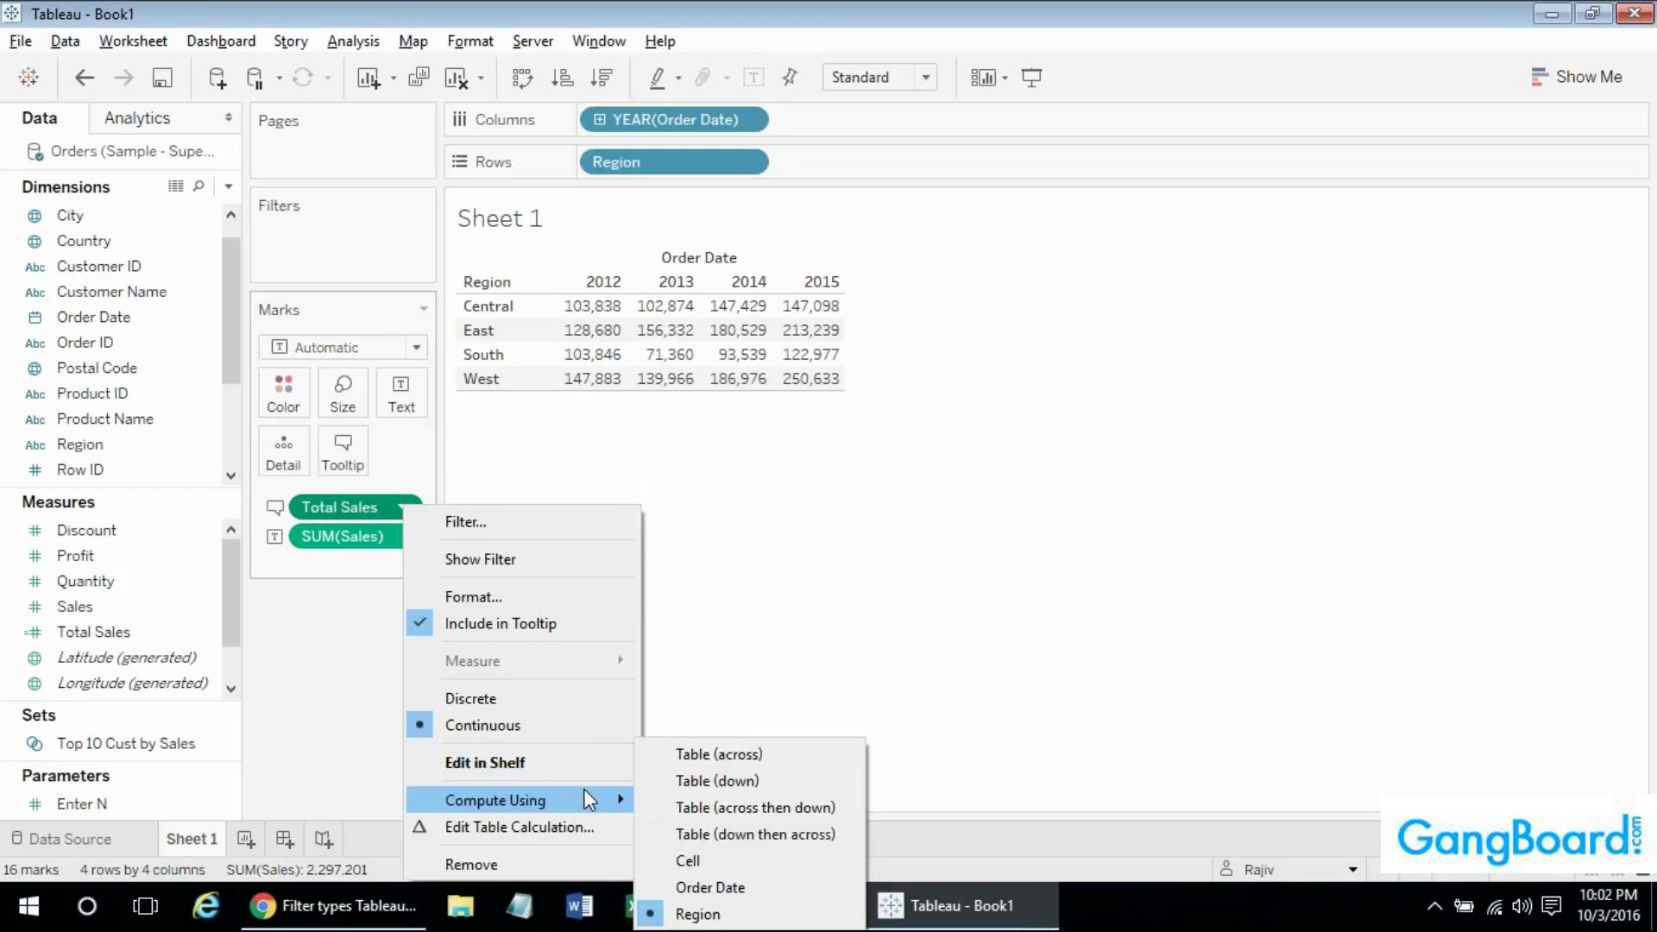
click(676, 639)
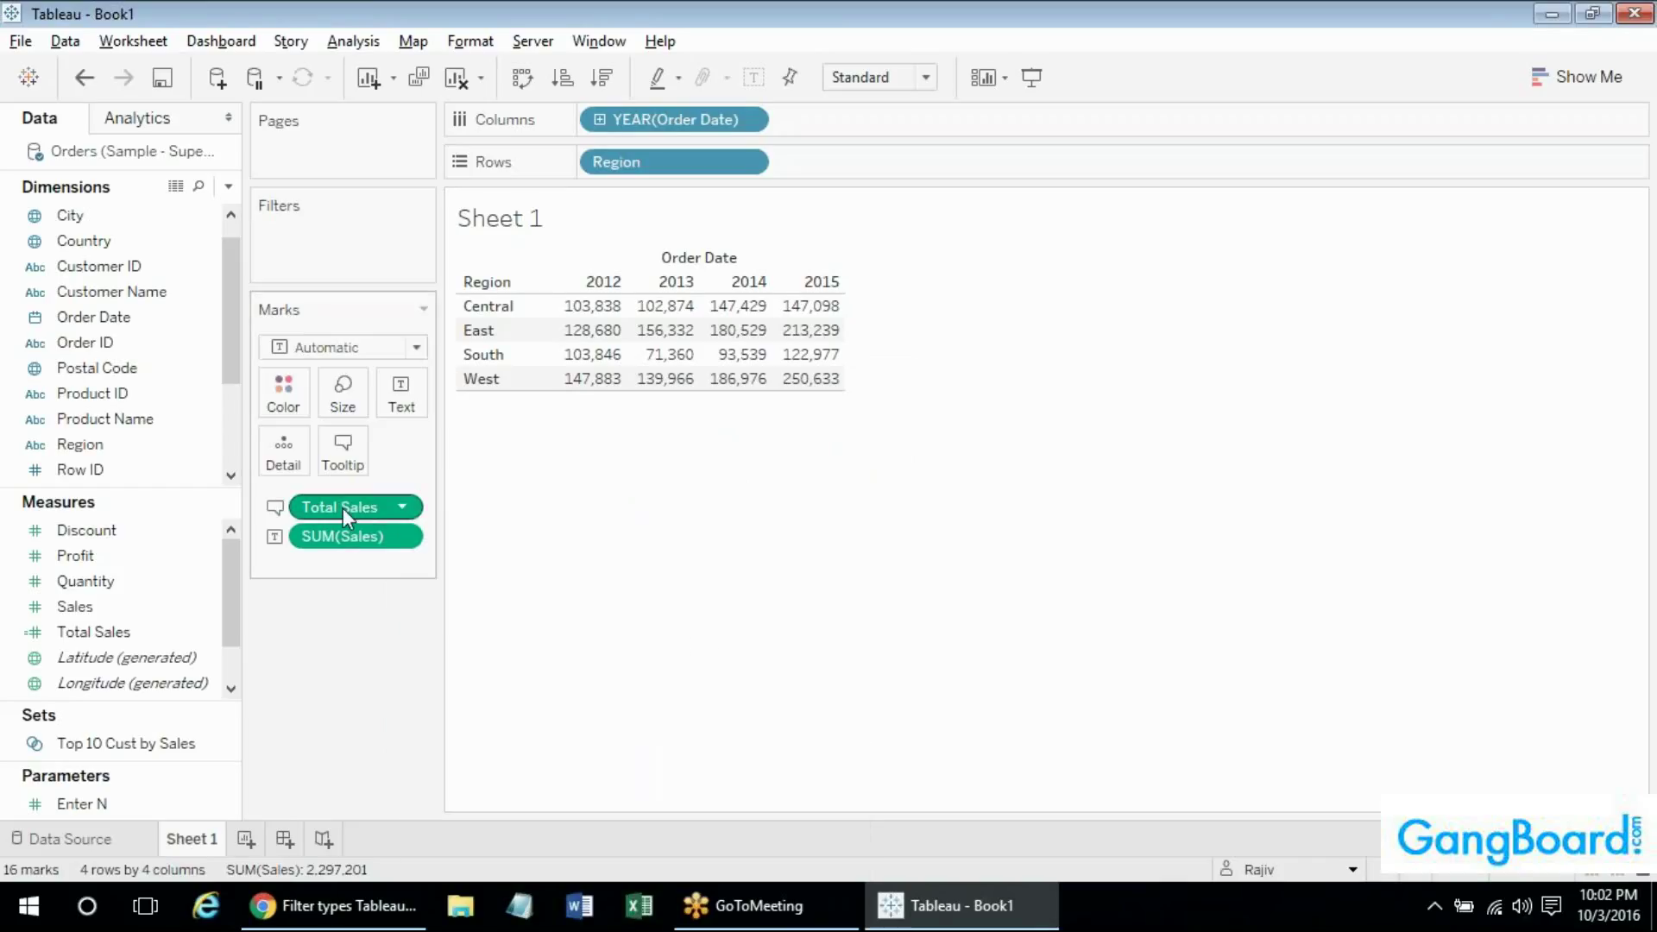
mouse_move(344, 507)
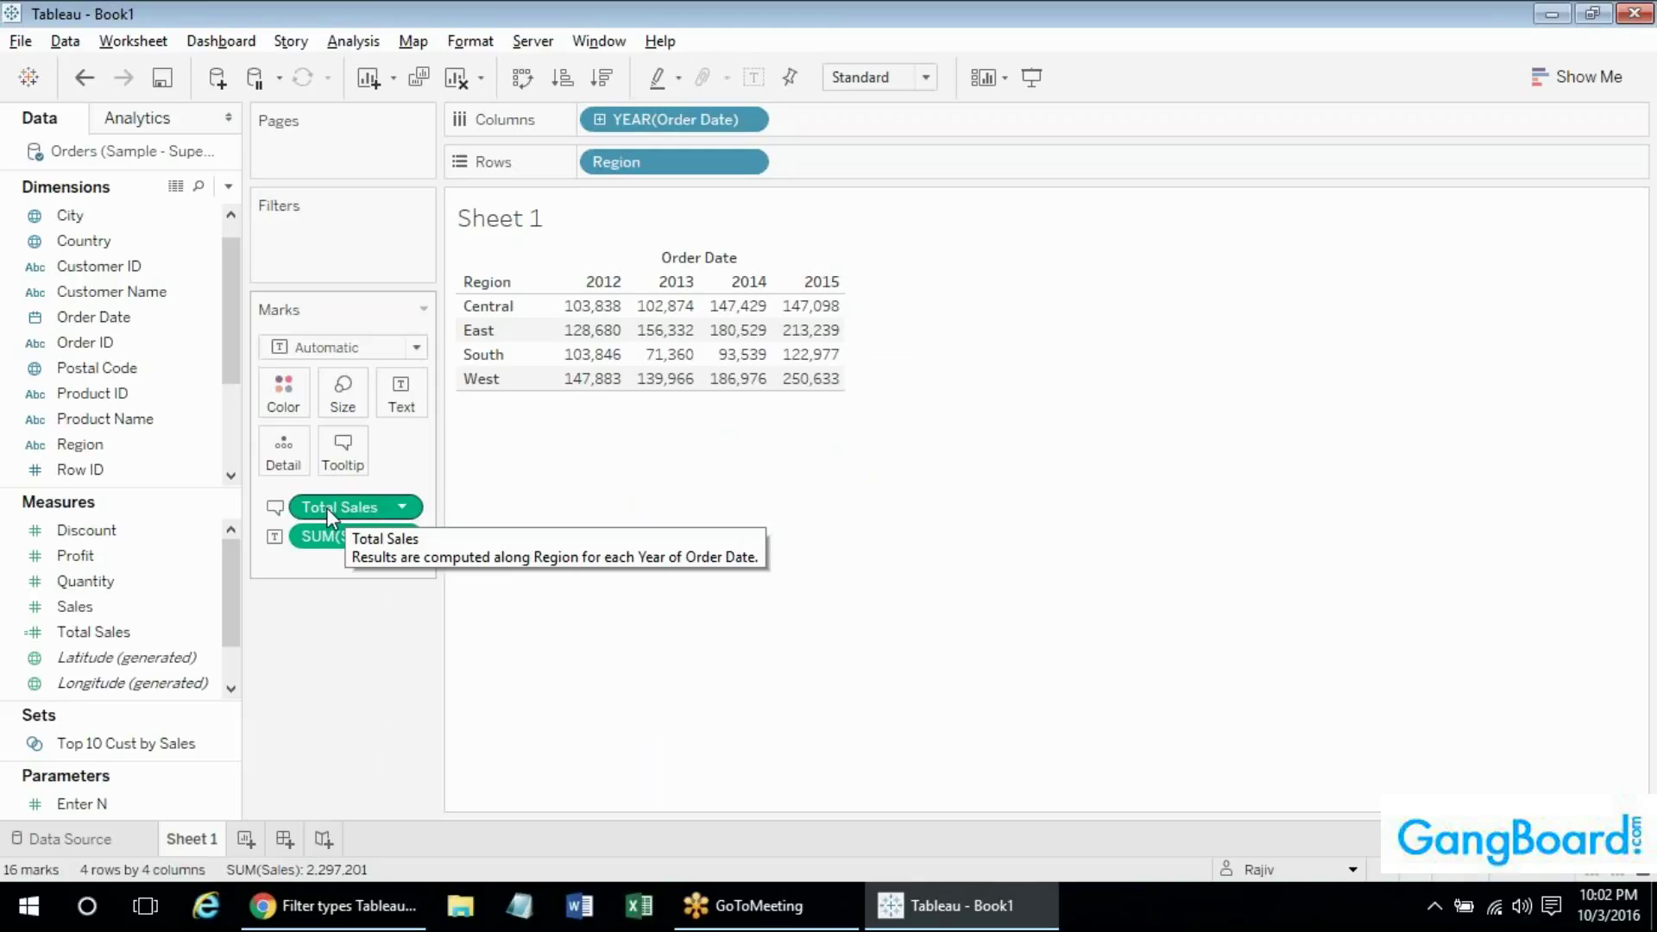
right_click(326, 507)
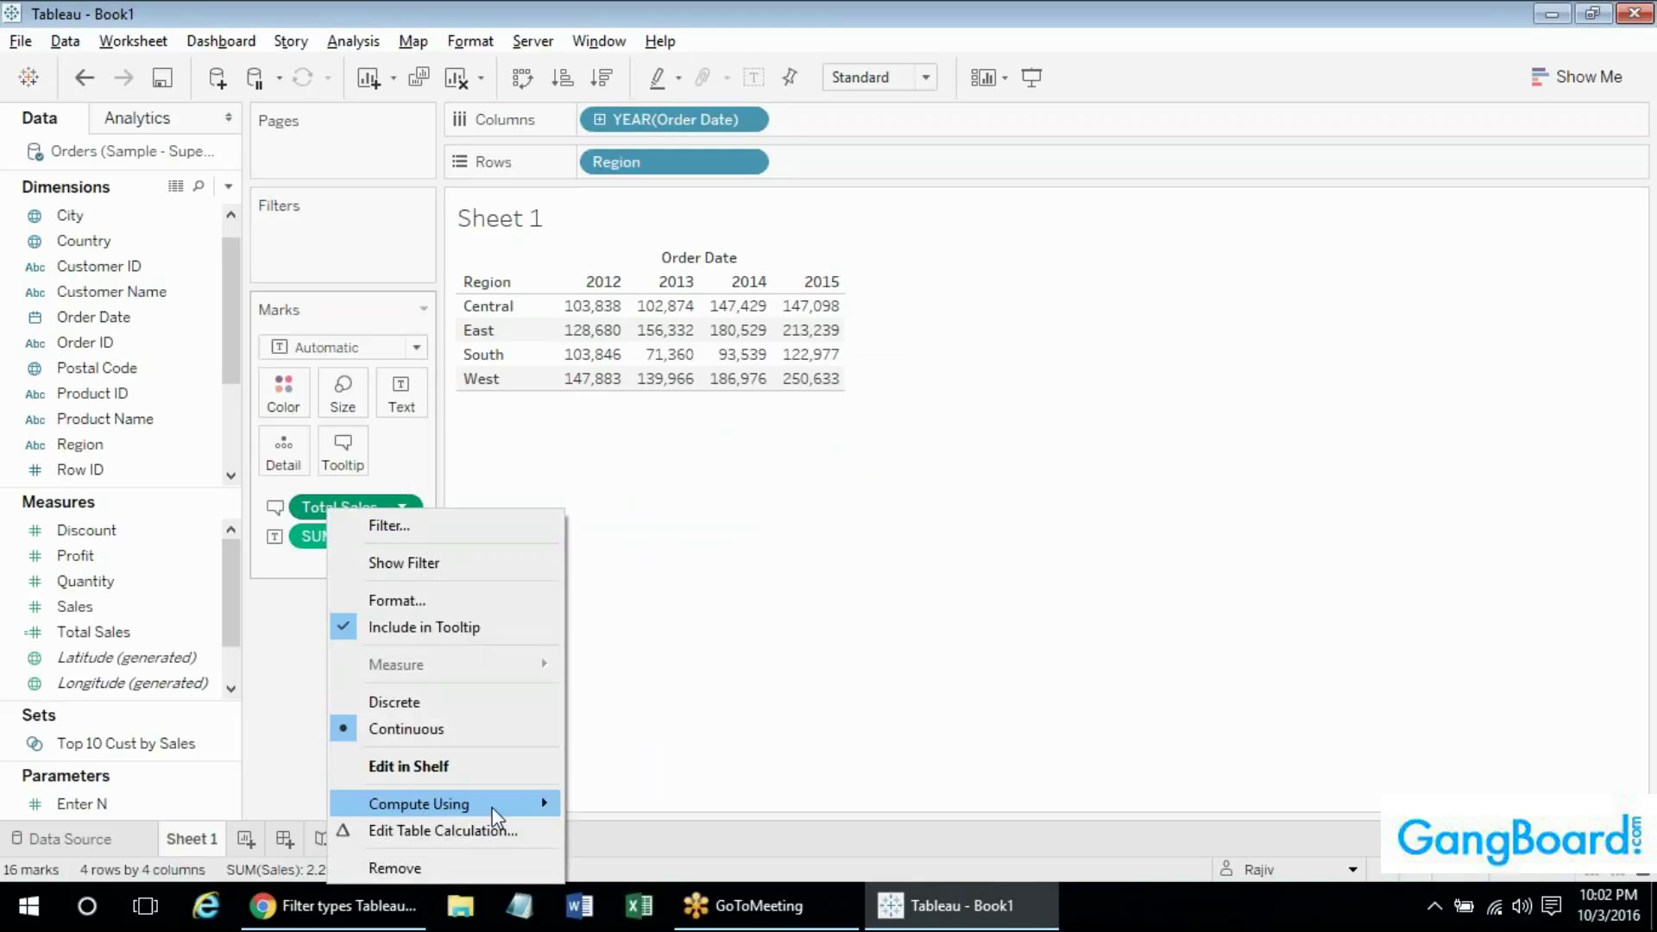
click(654, 556)
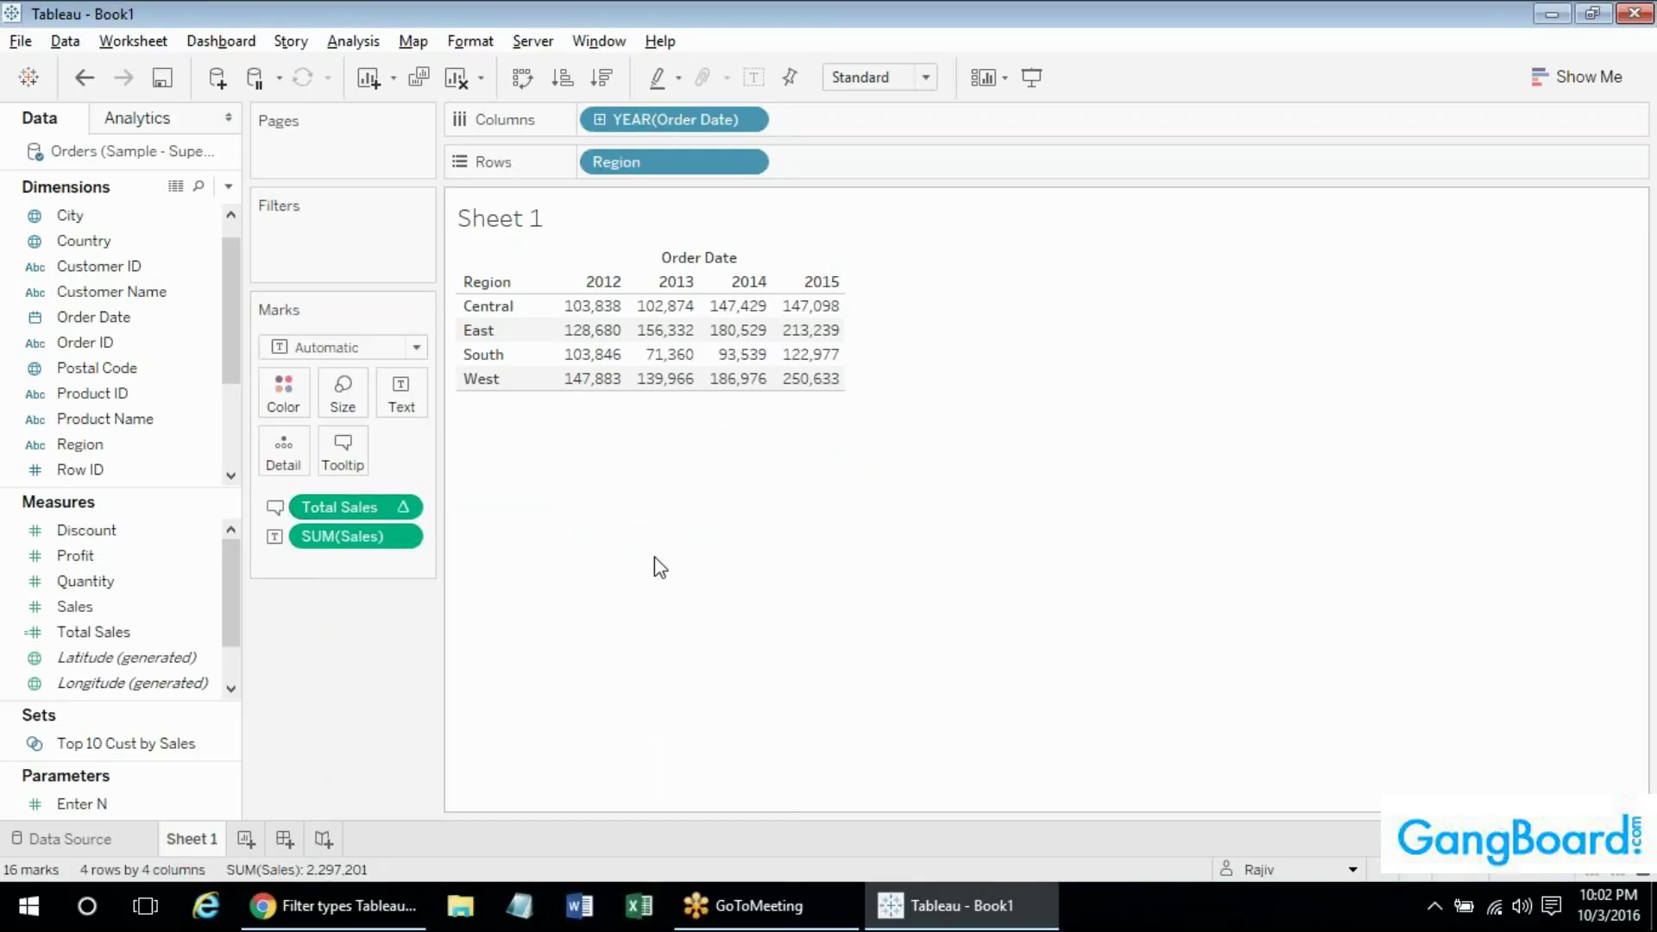
Compare the Total Sales along Region values in the tooltips of the 2012, 2013 and 2014 cells.
mouse_move(604, 313)
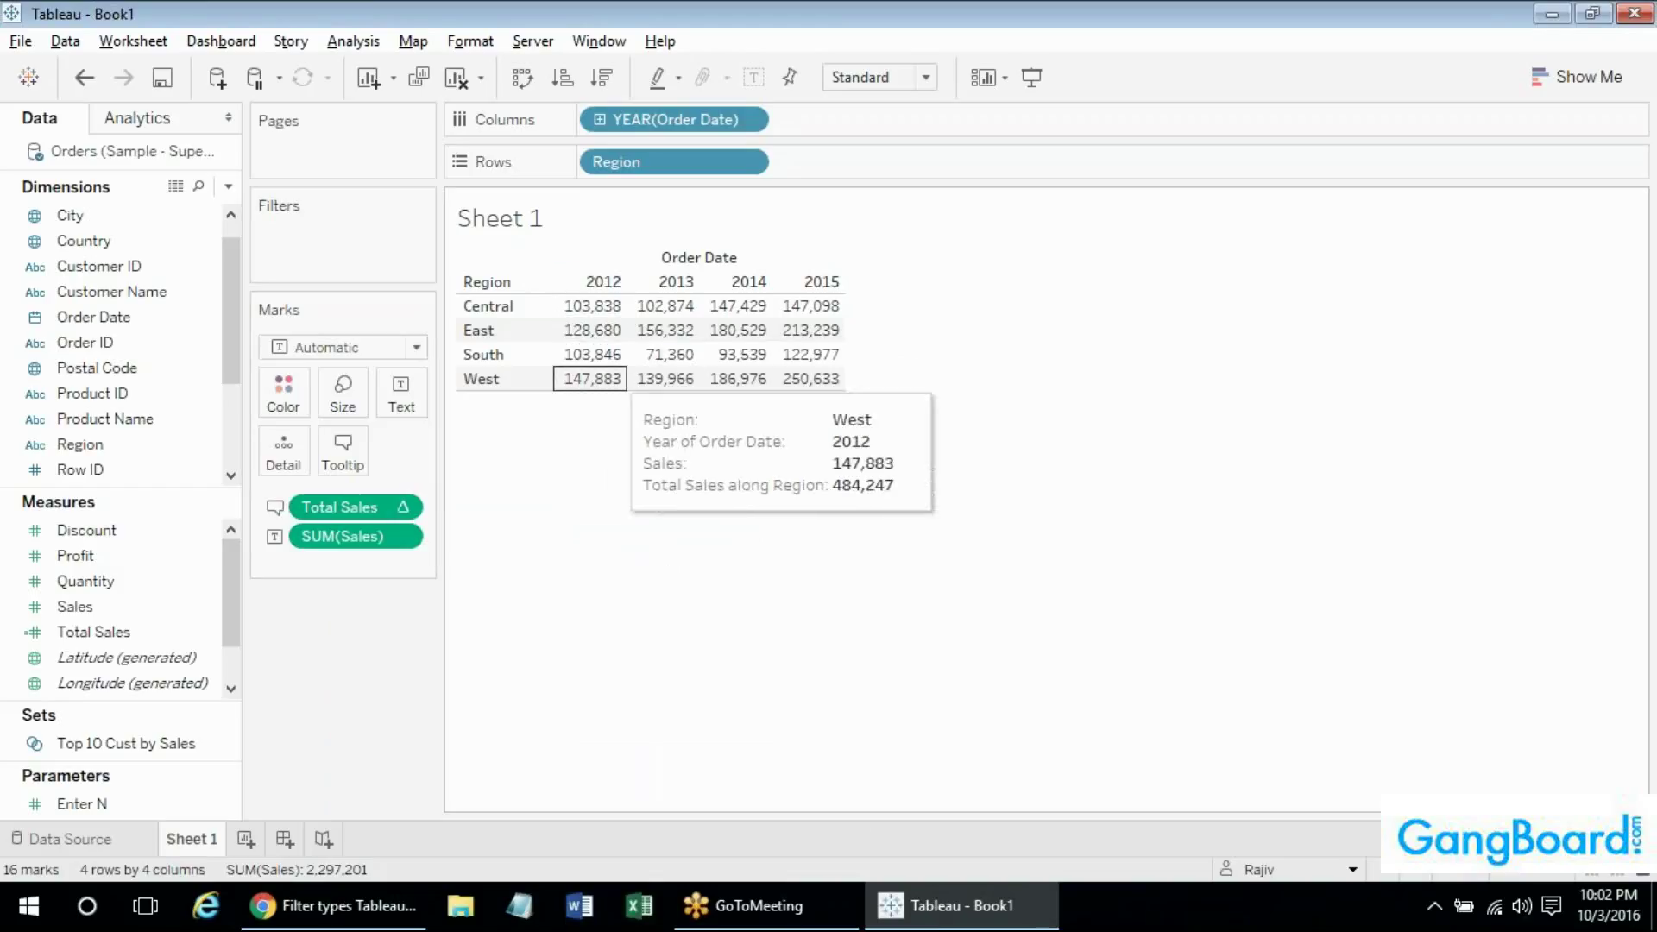
mouse_move(664, 333)
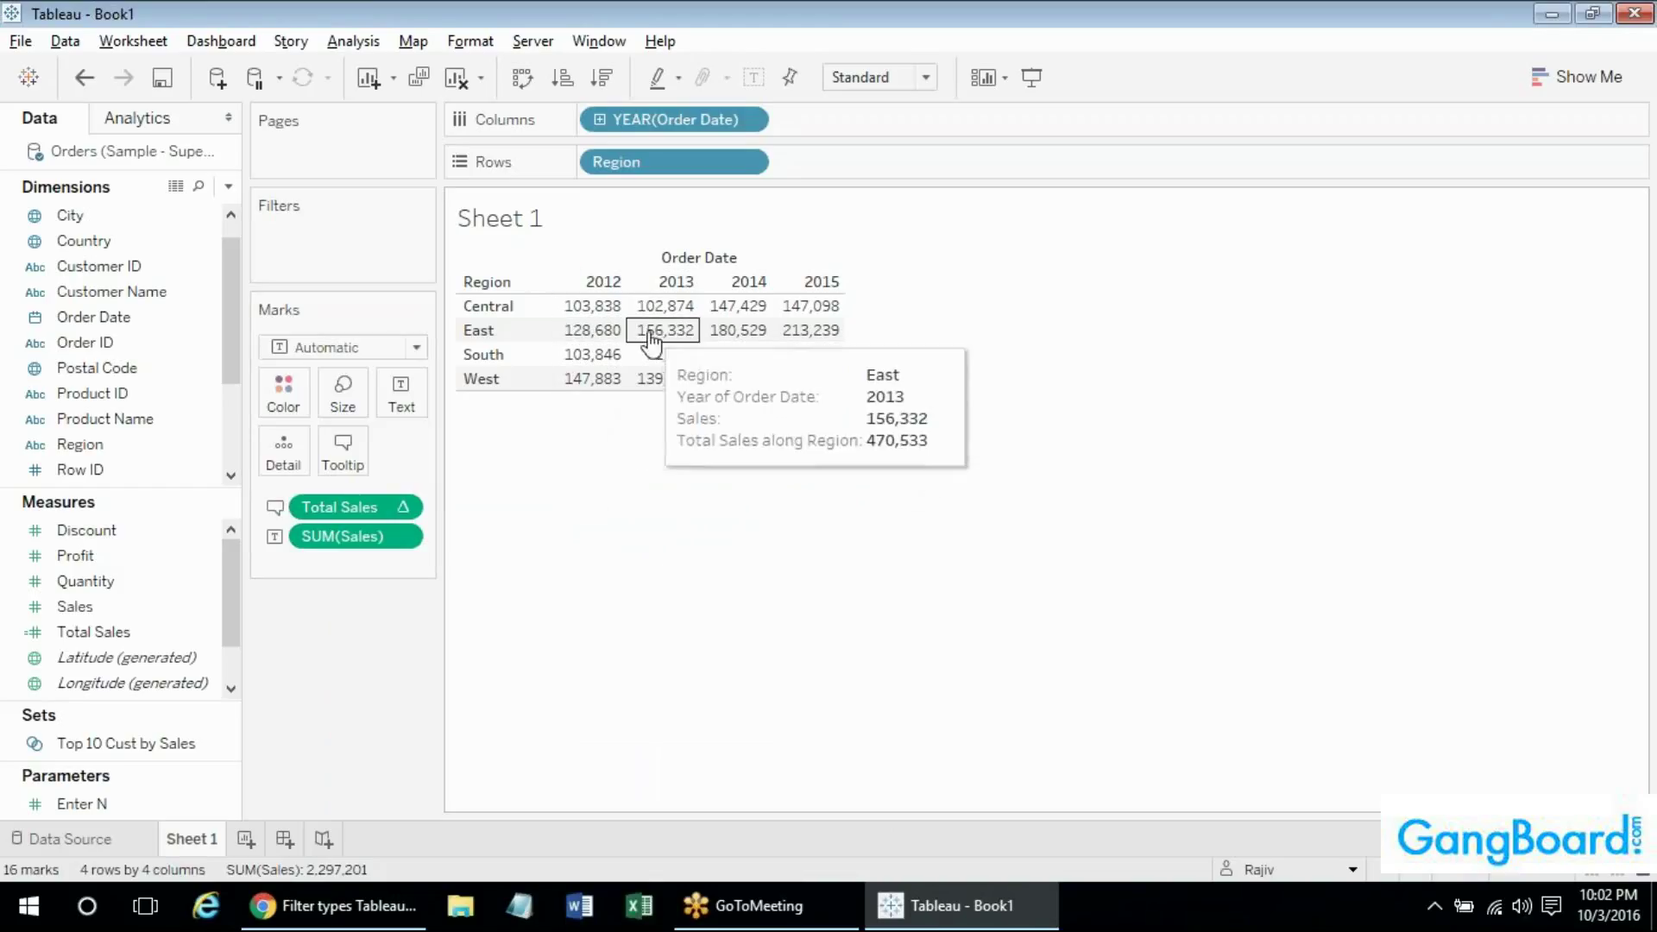
mouse_move(674, 369)
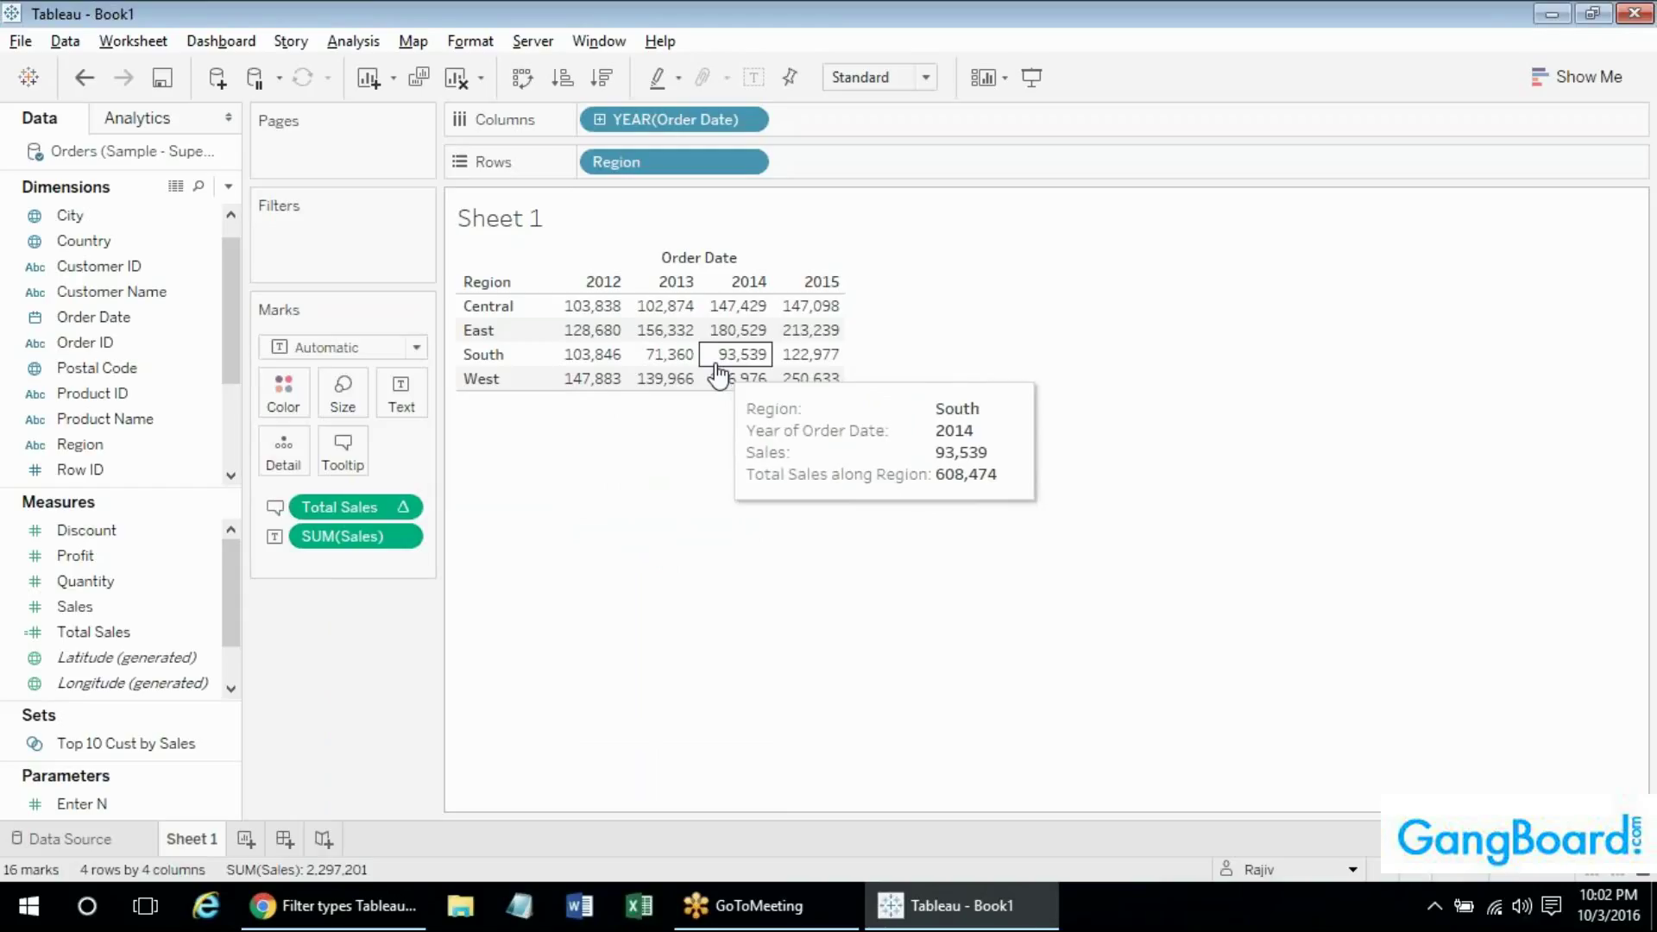
mouse_move(347, 509)
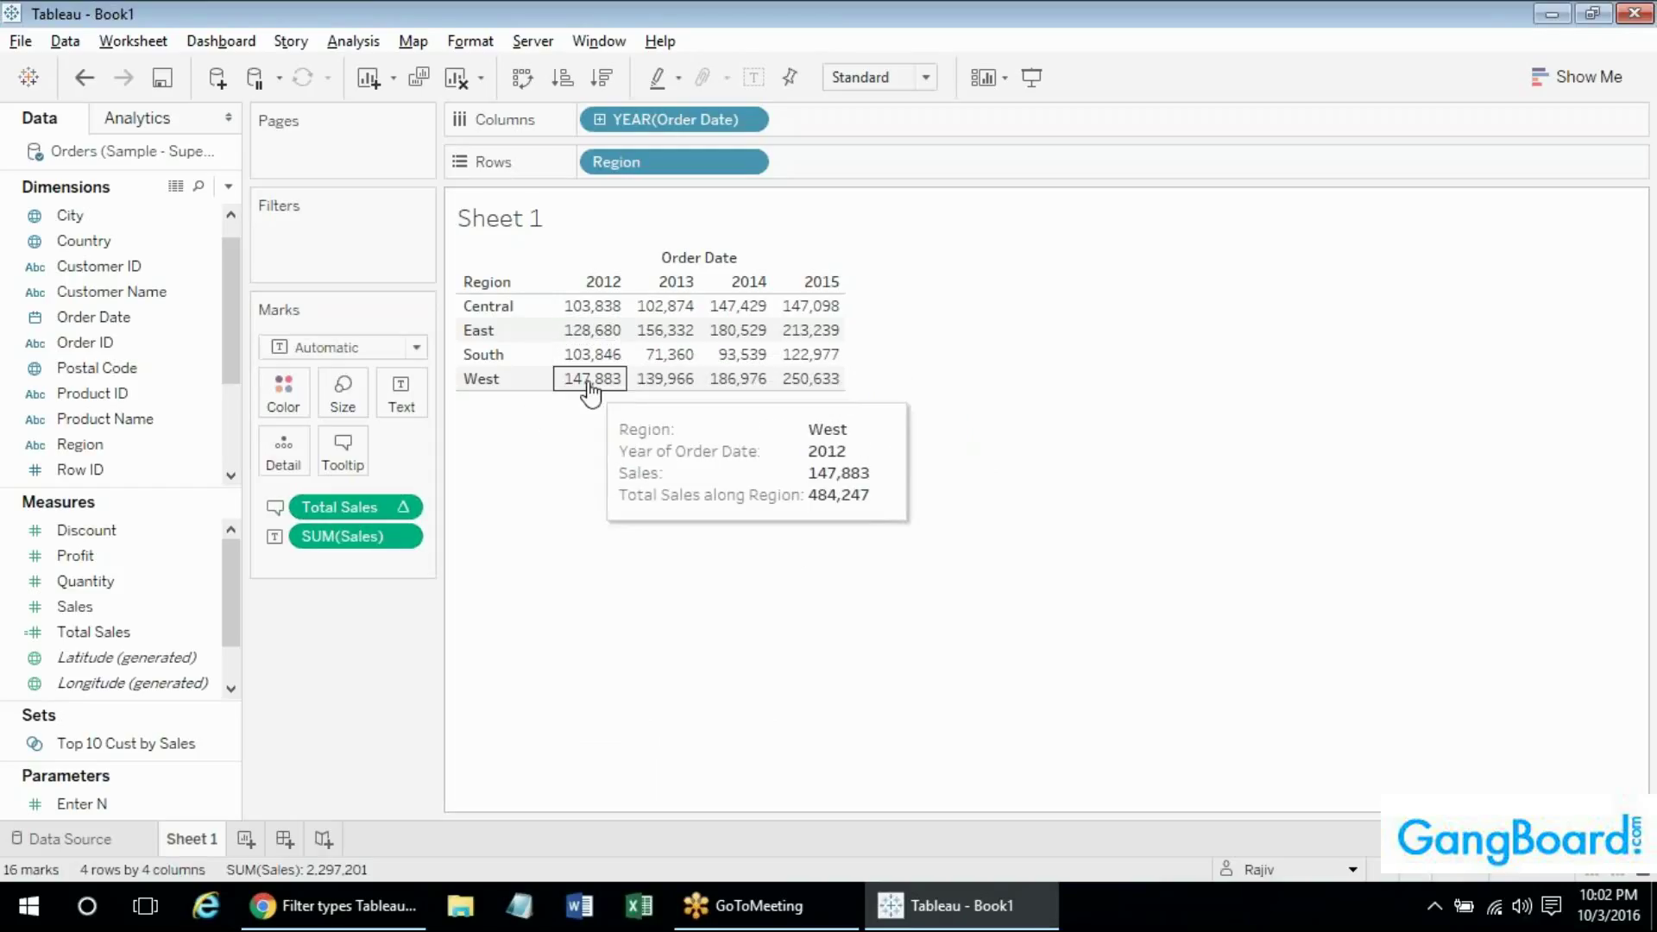
mouse_move(738, 330)
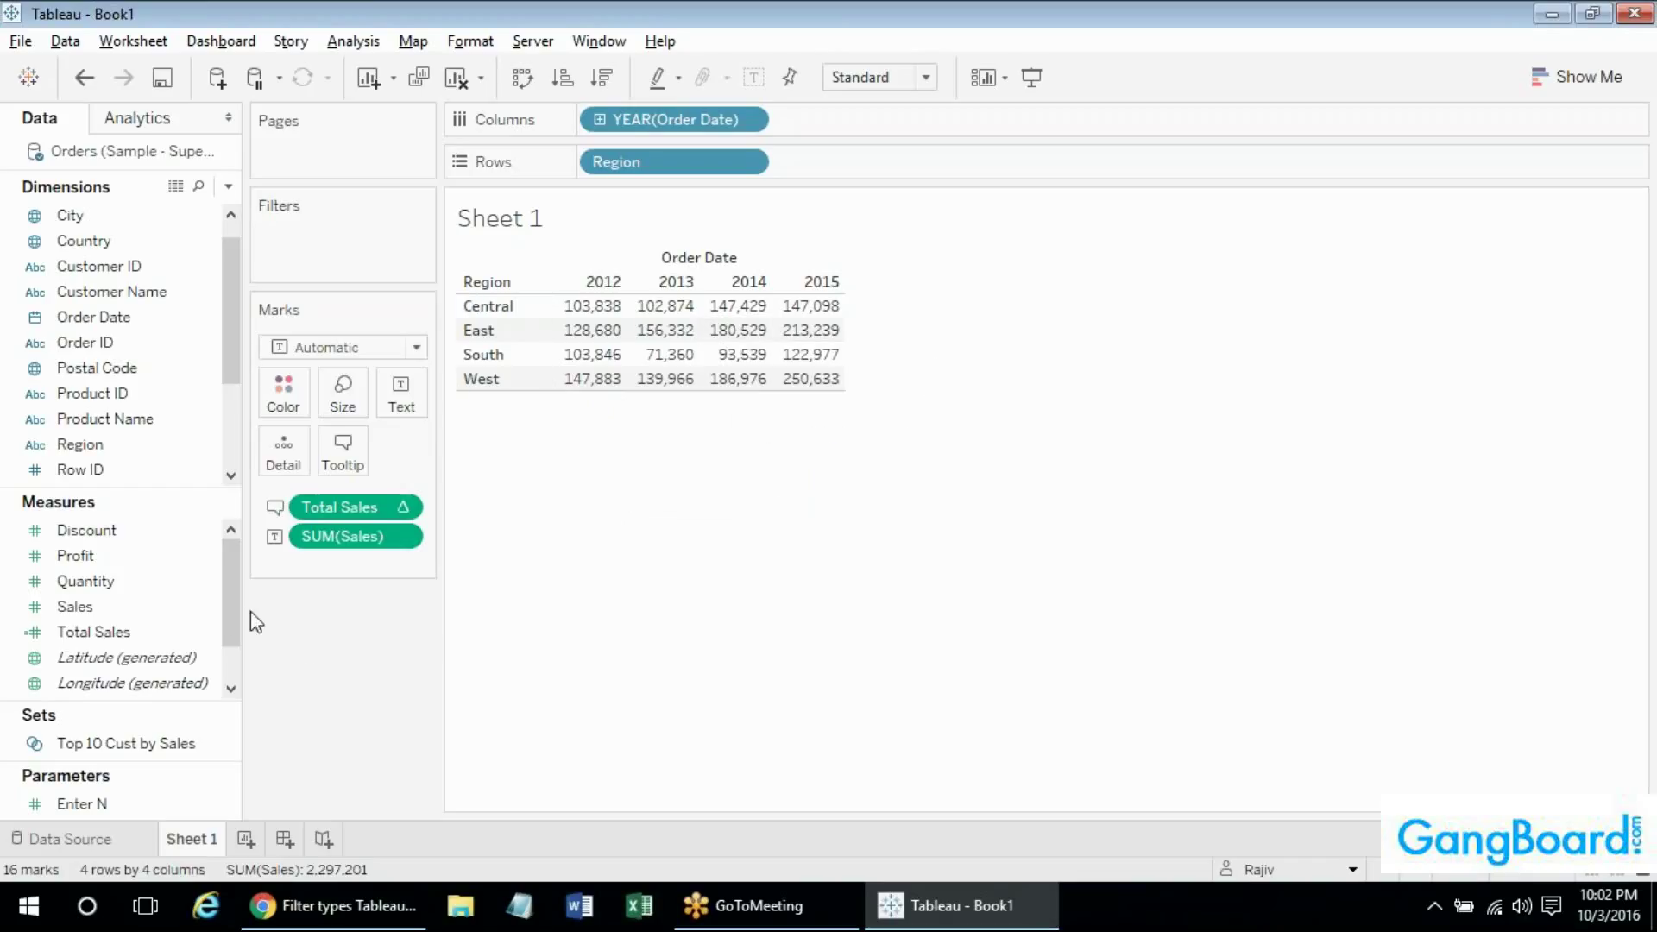
mouse_move(636, 390)
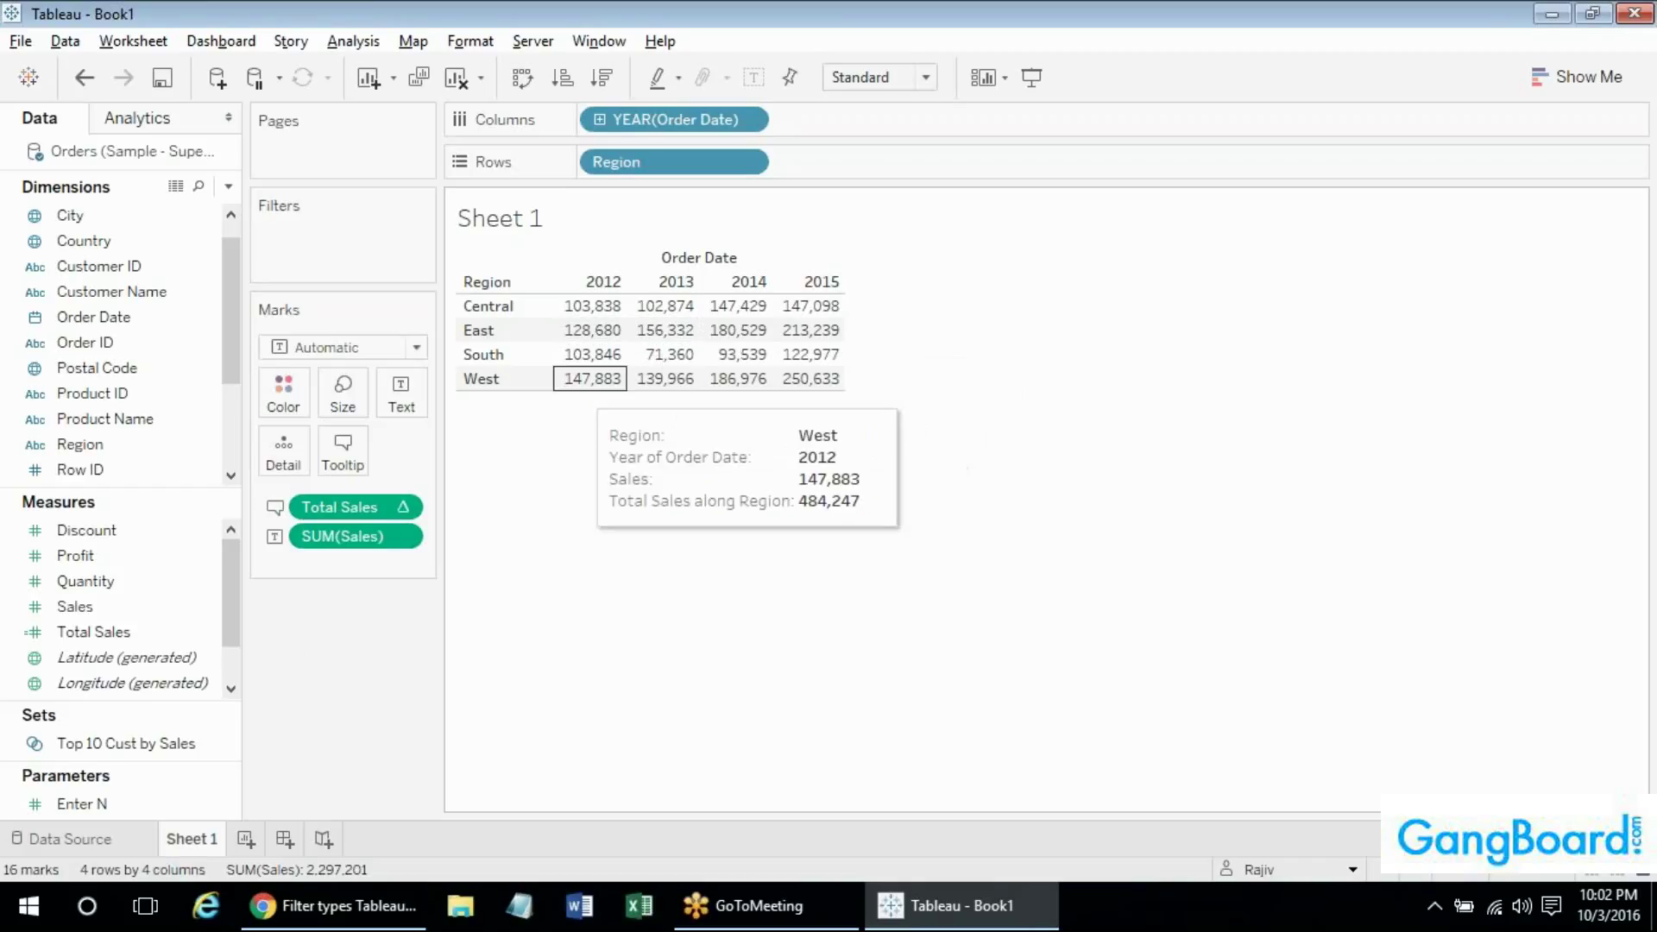
Edit the Total Sales table calculation to include Year of Order Date alongside Region in its specific dimensions.
right_click(378, 506)
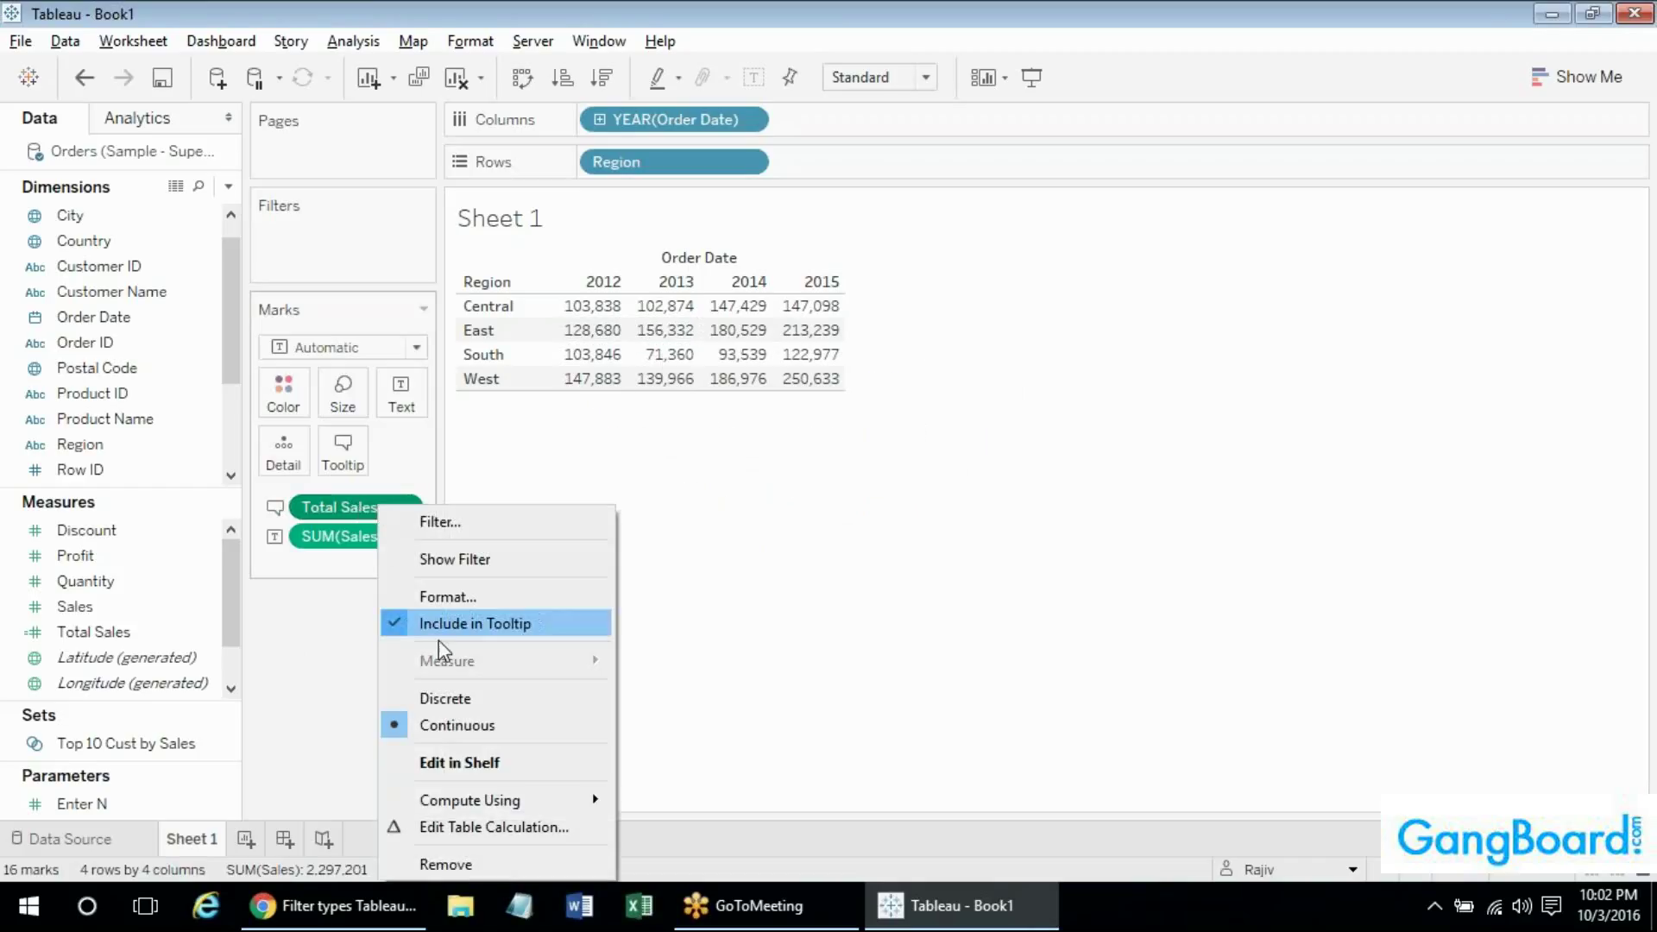
click(328, 745)
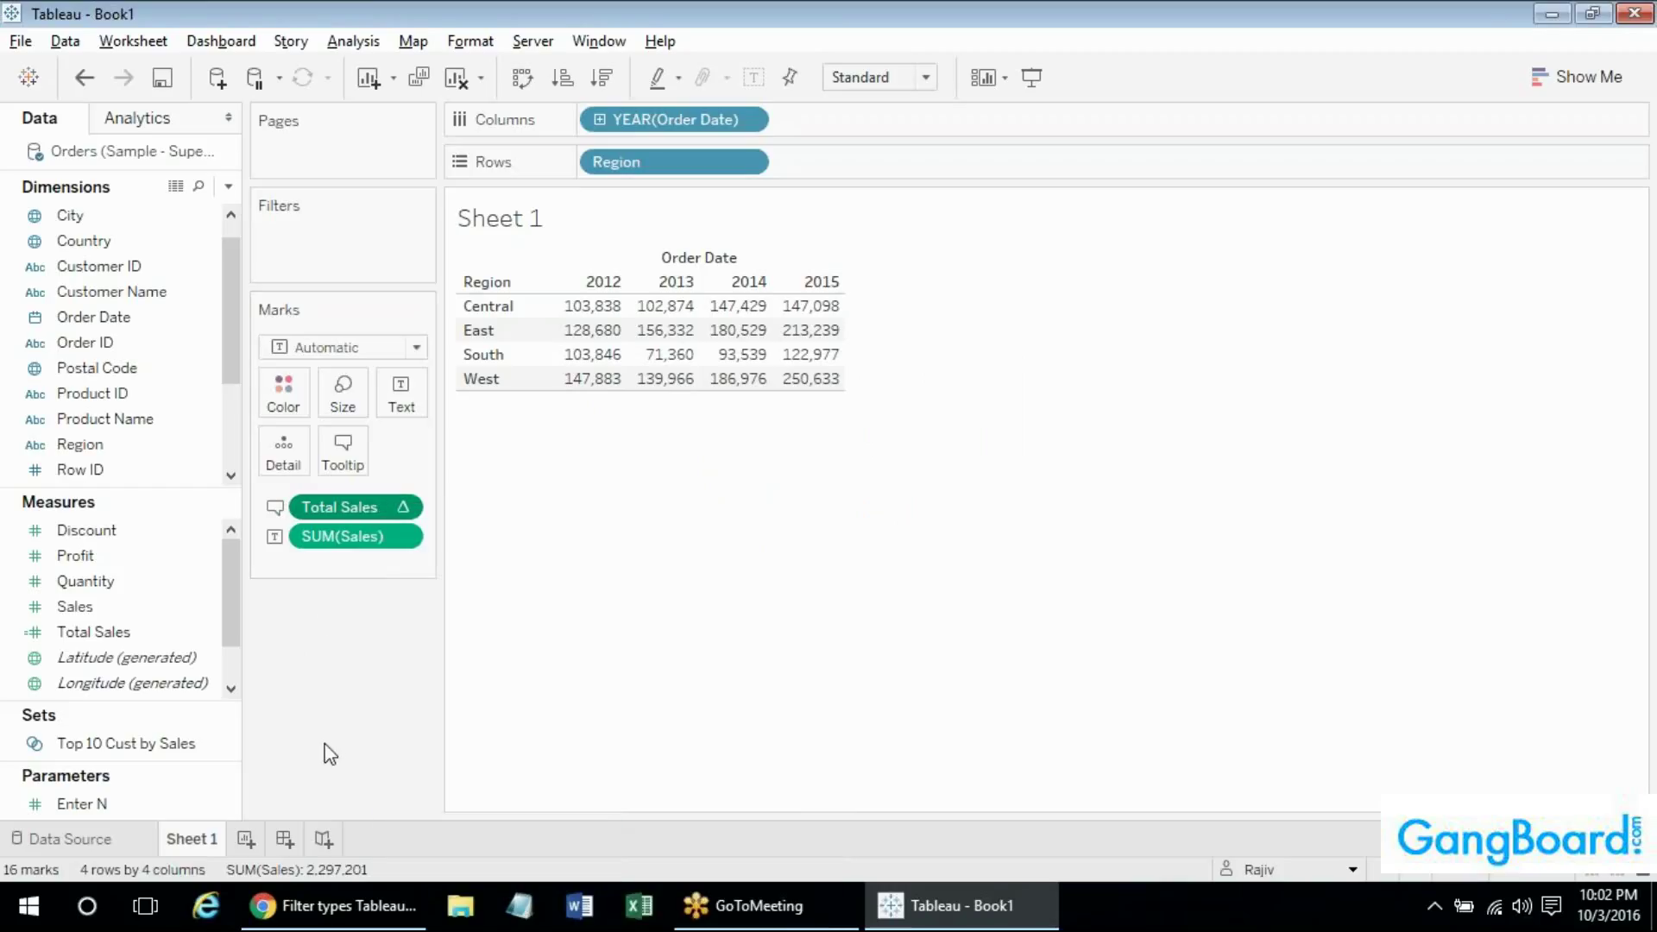
right_click(369, 506)
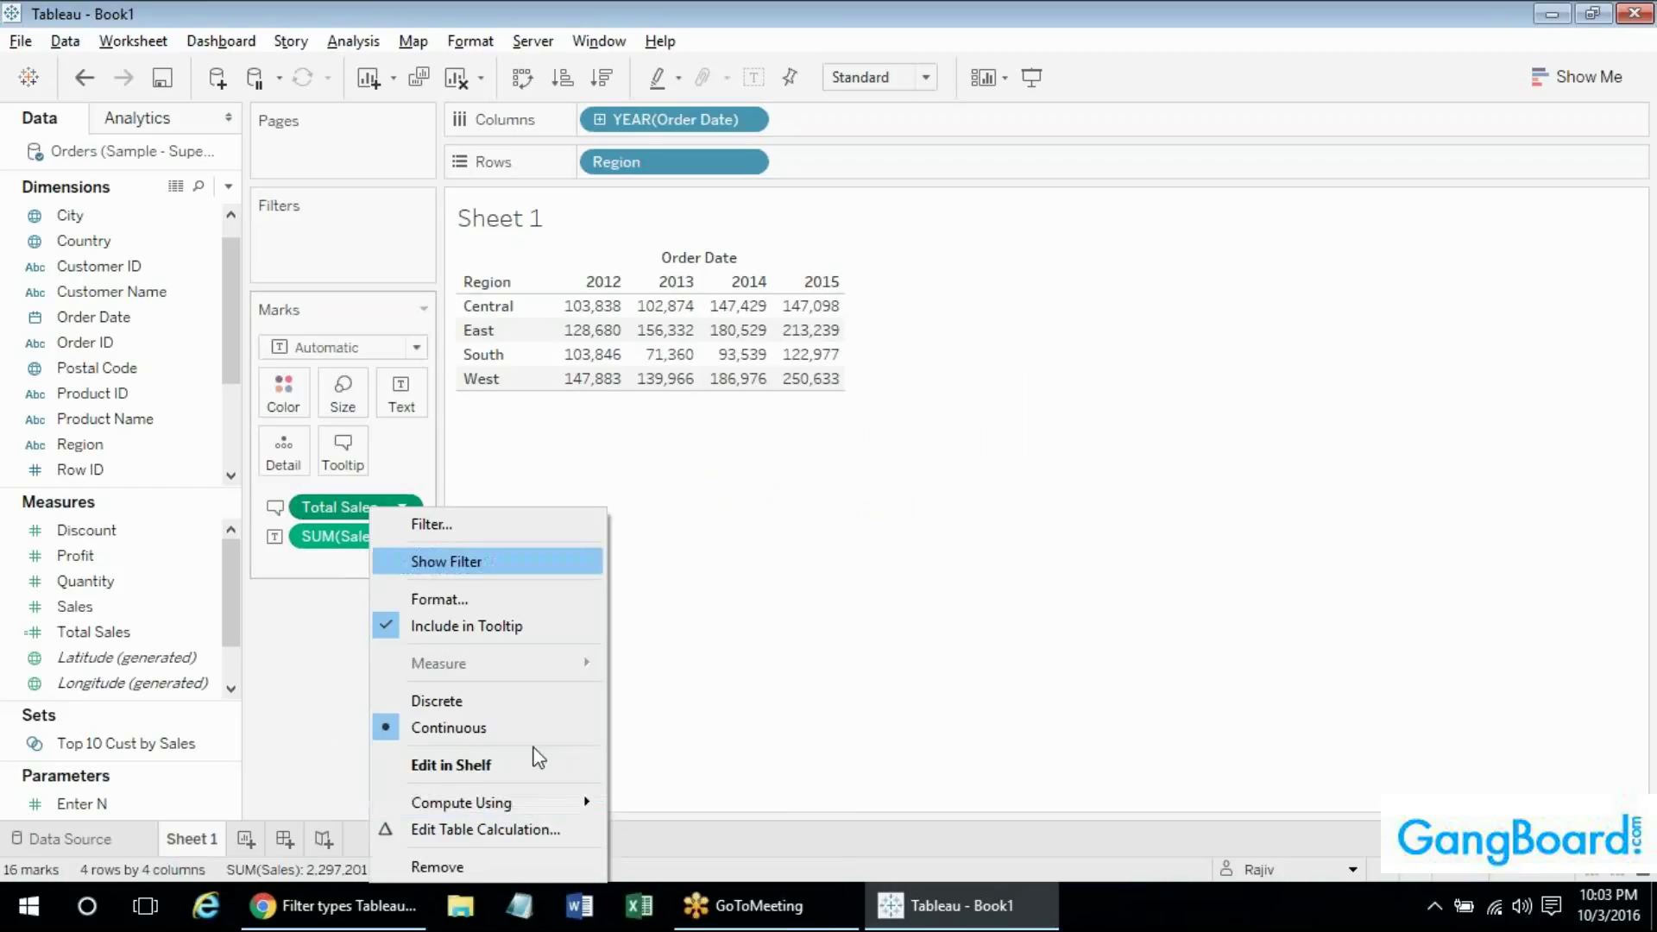
mouse_move(535, 802)
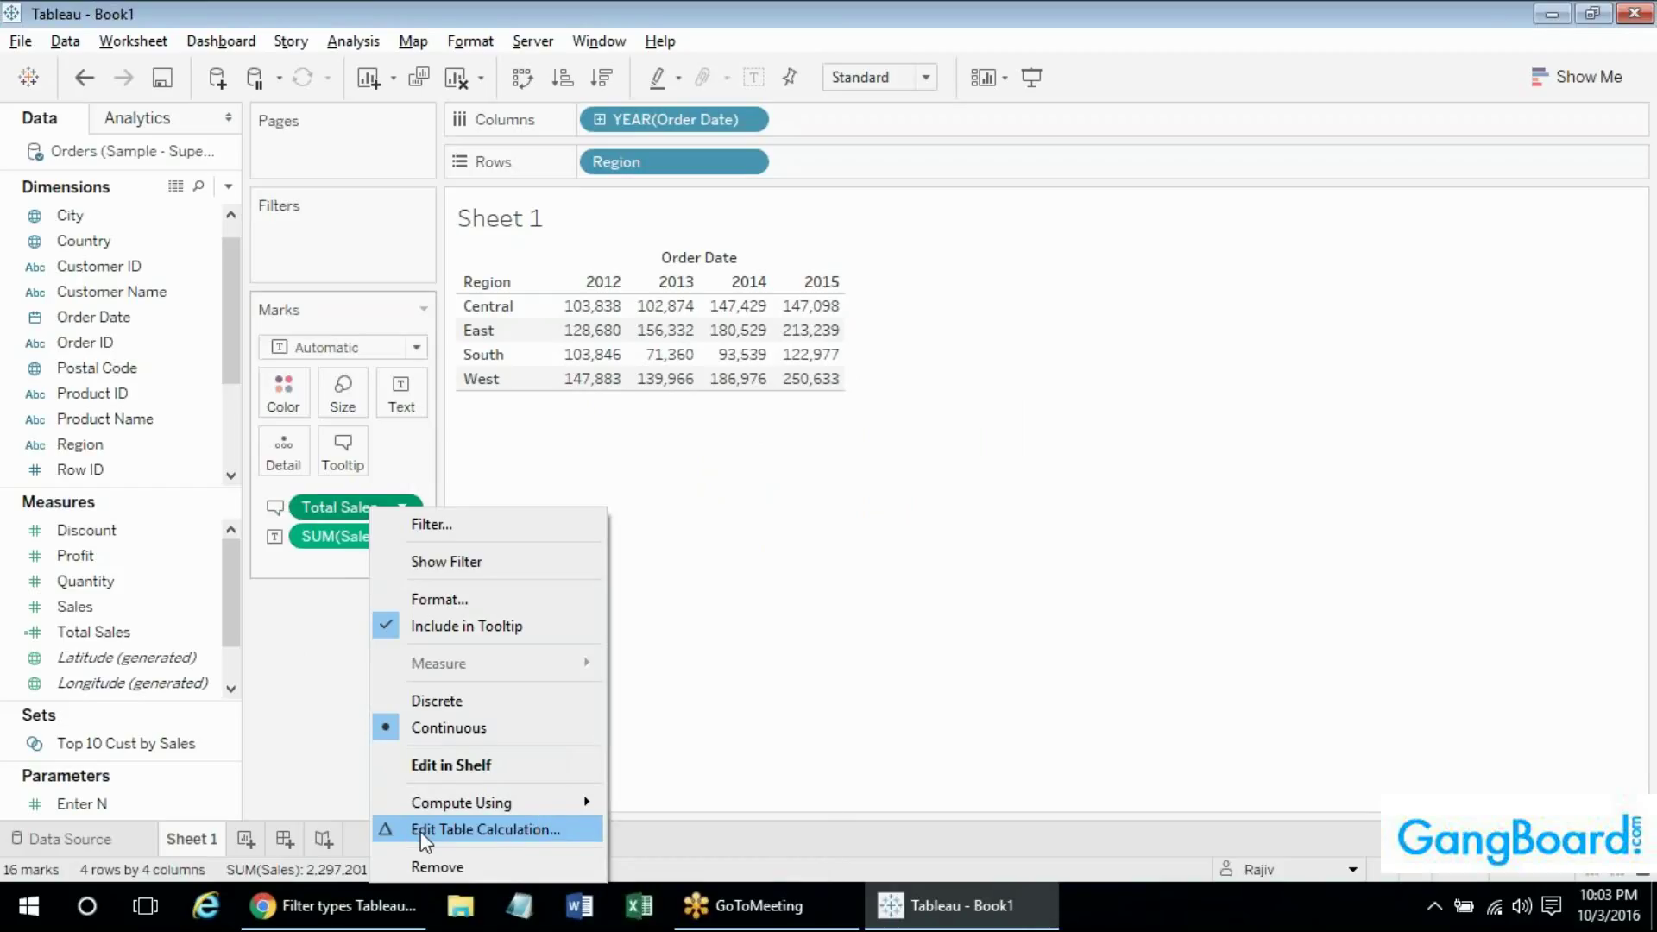
click(477, 830)
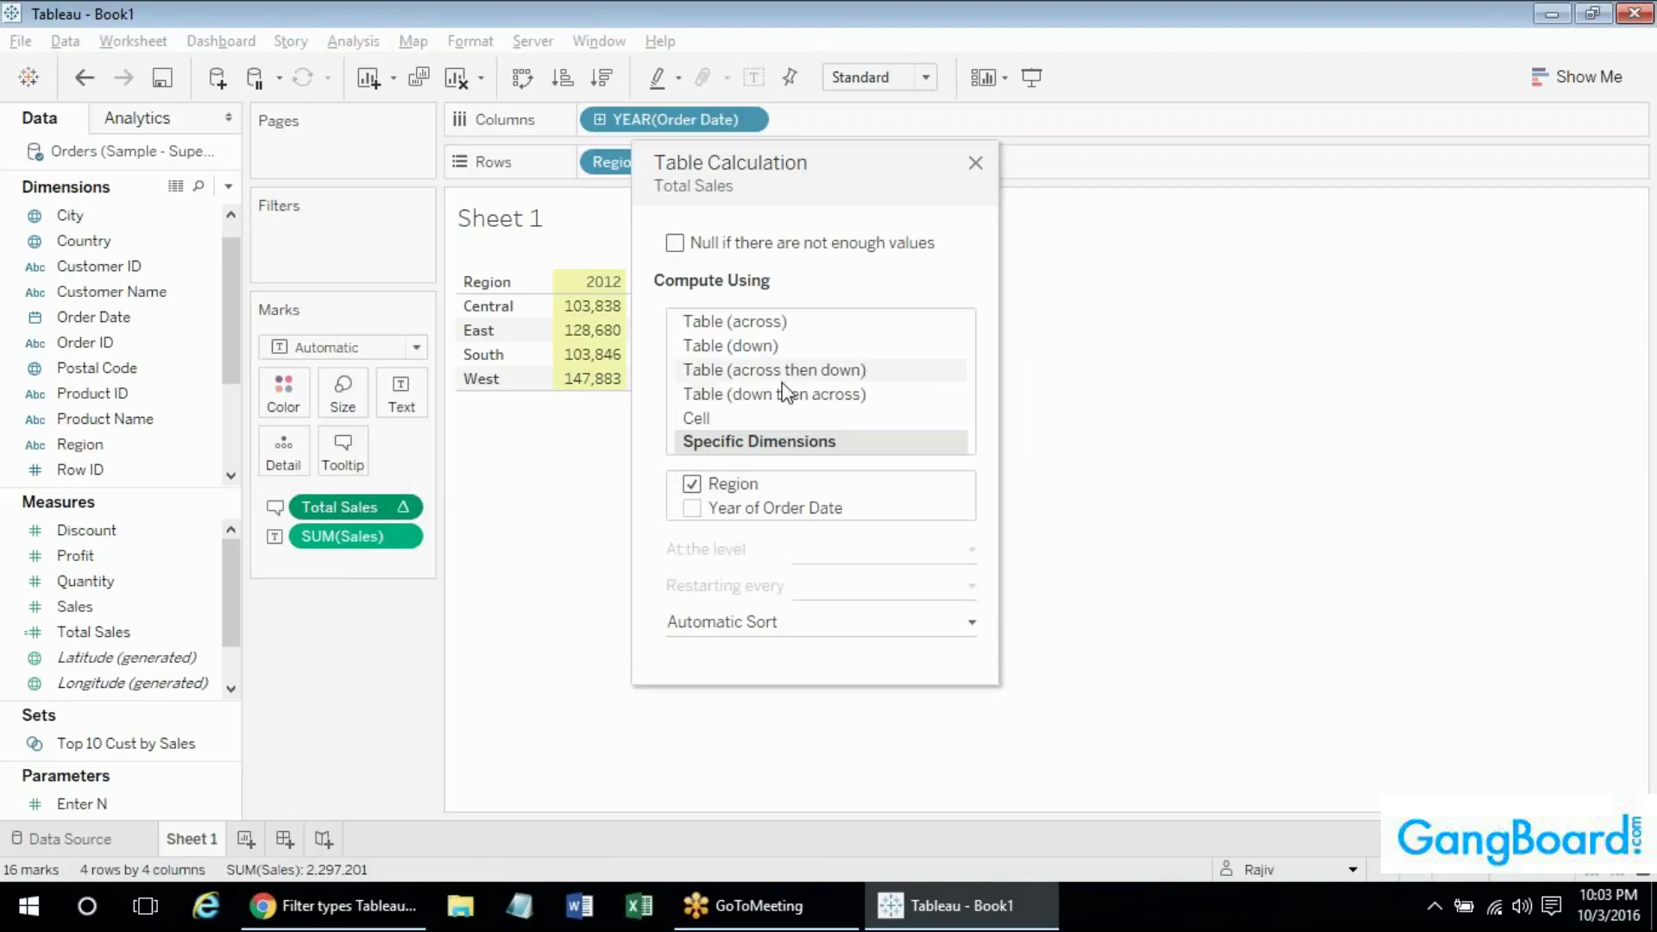
click(692, 508)
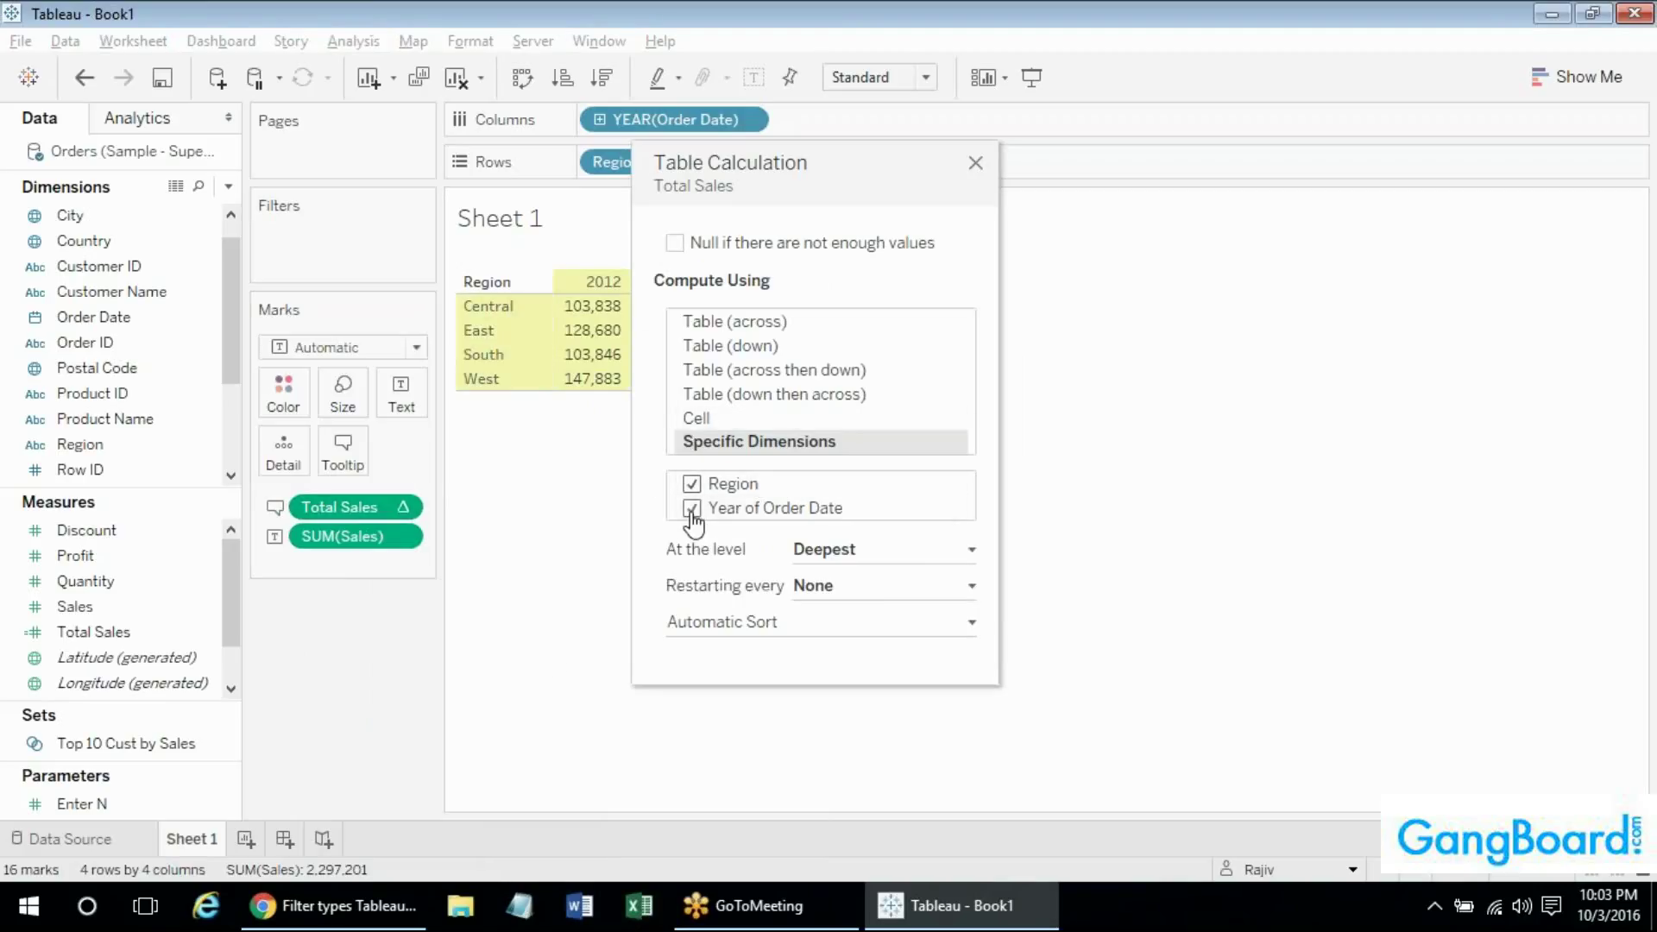
Clear both specific dimensions of the Total Sales calculation, try Cell, return to Specific Dimensions and close the settings.
click(691, 484)
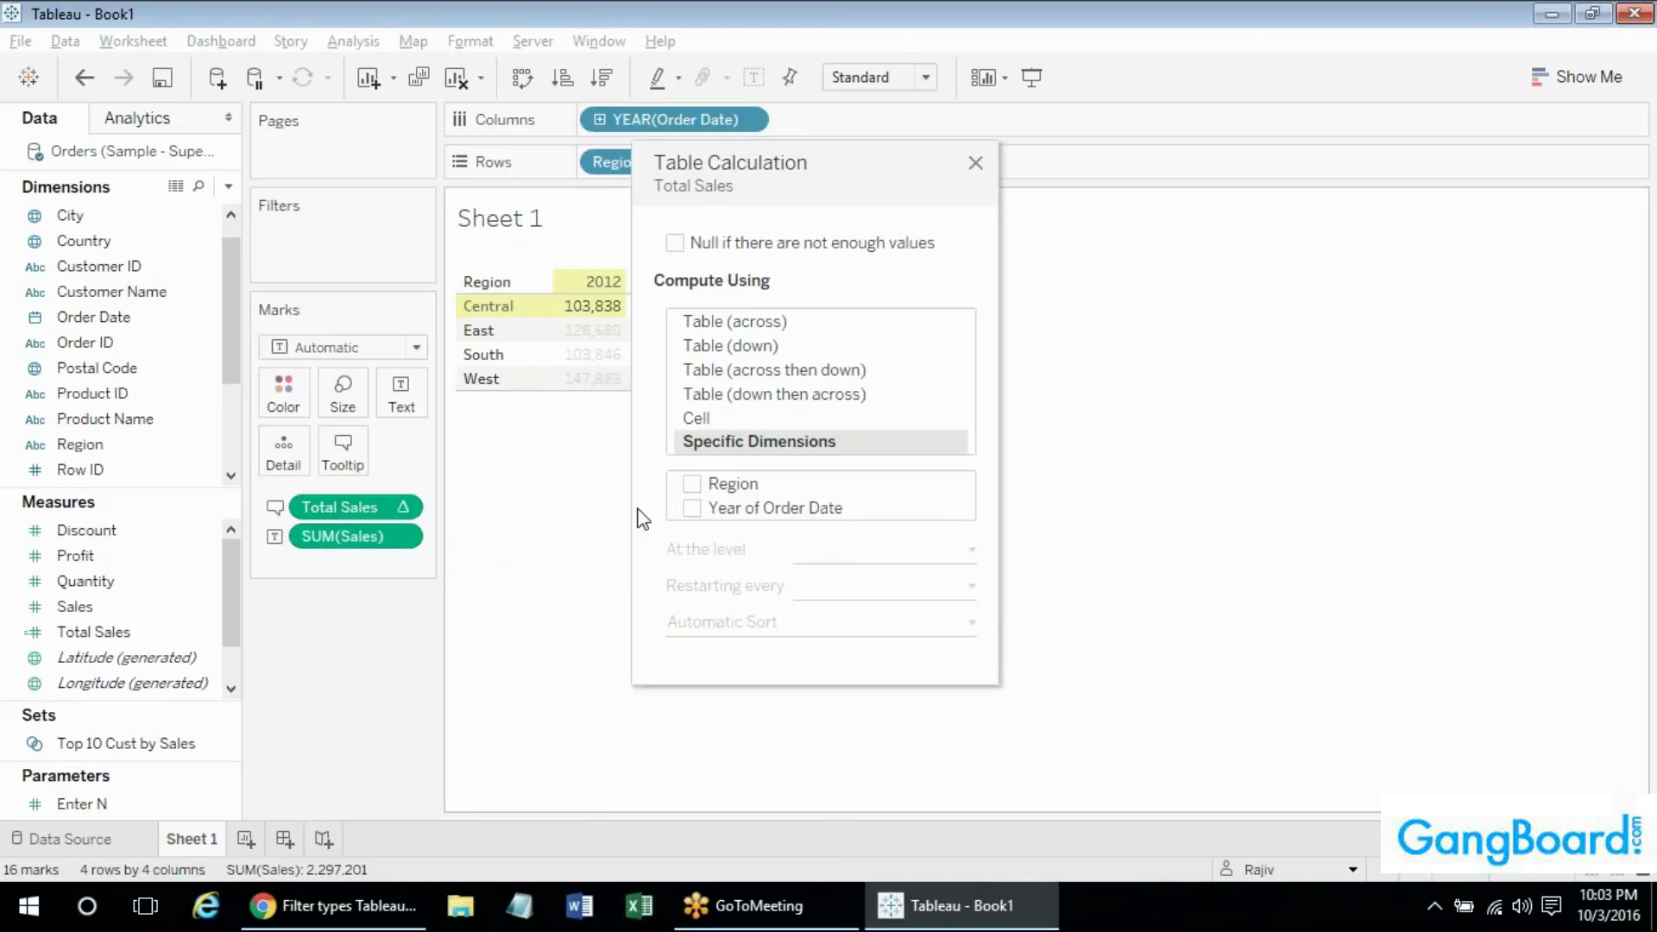
click(751, 421)
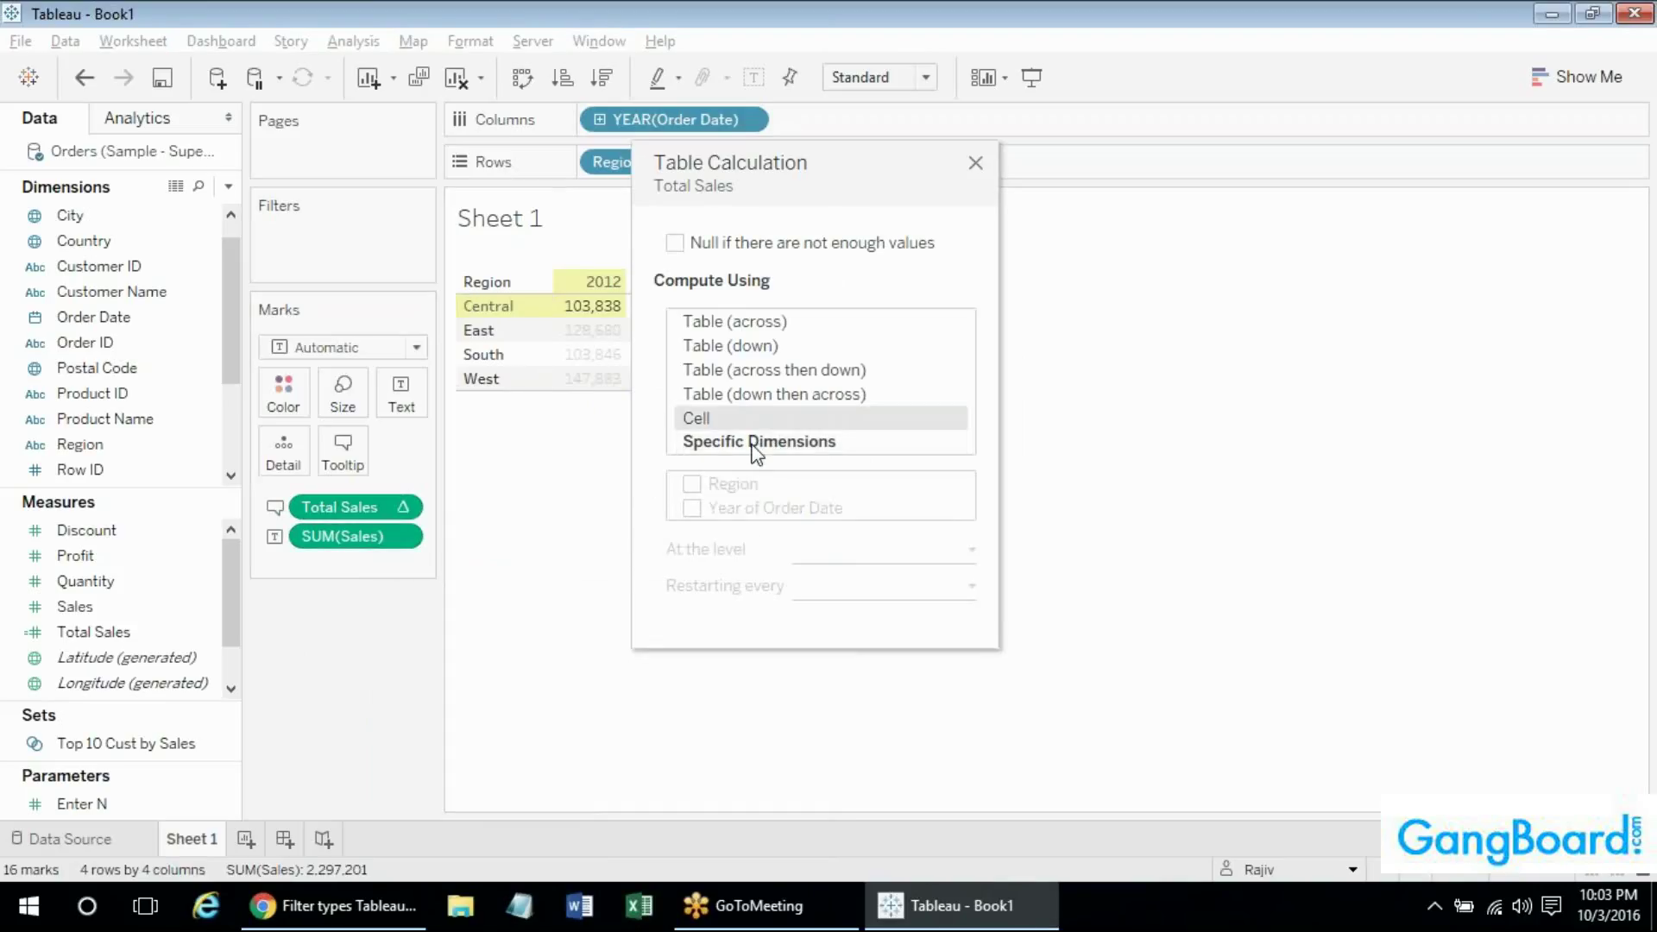
click(687, 442)
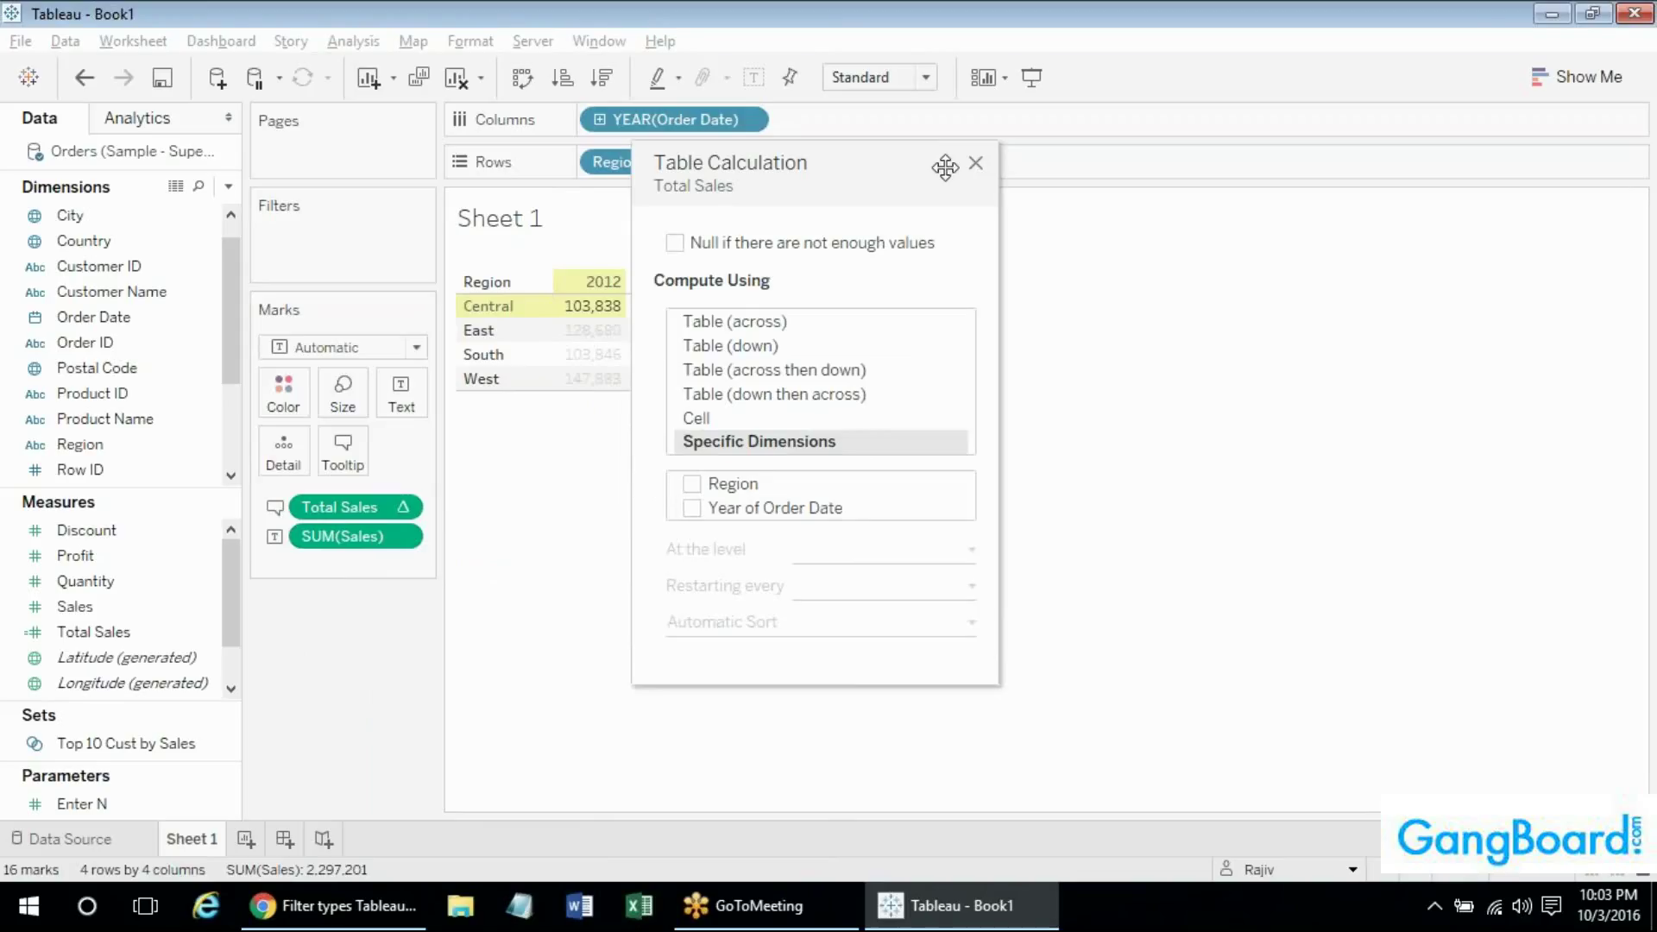
click(975, 163)
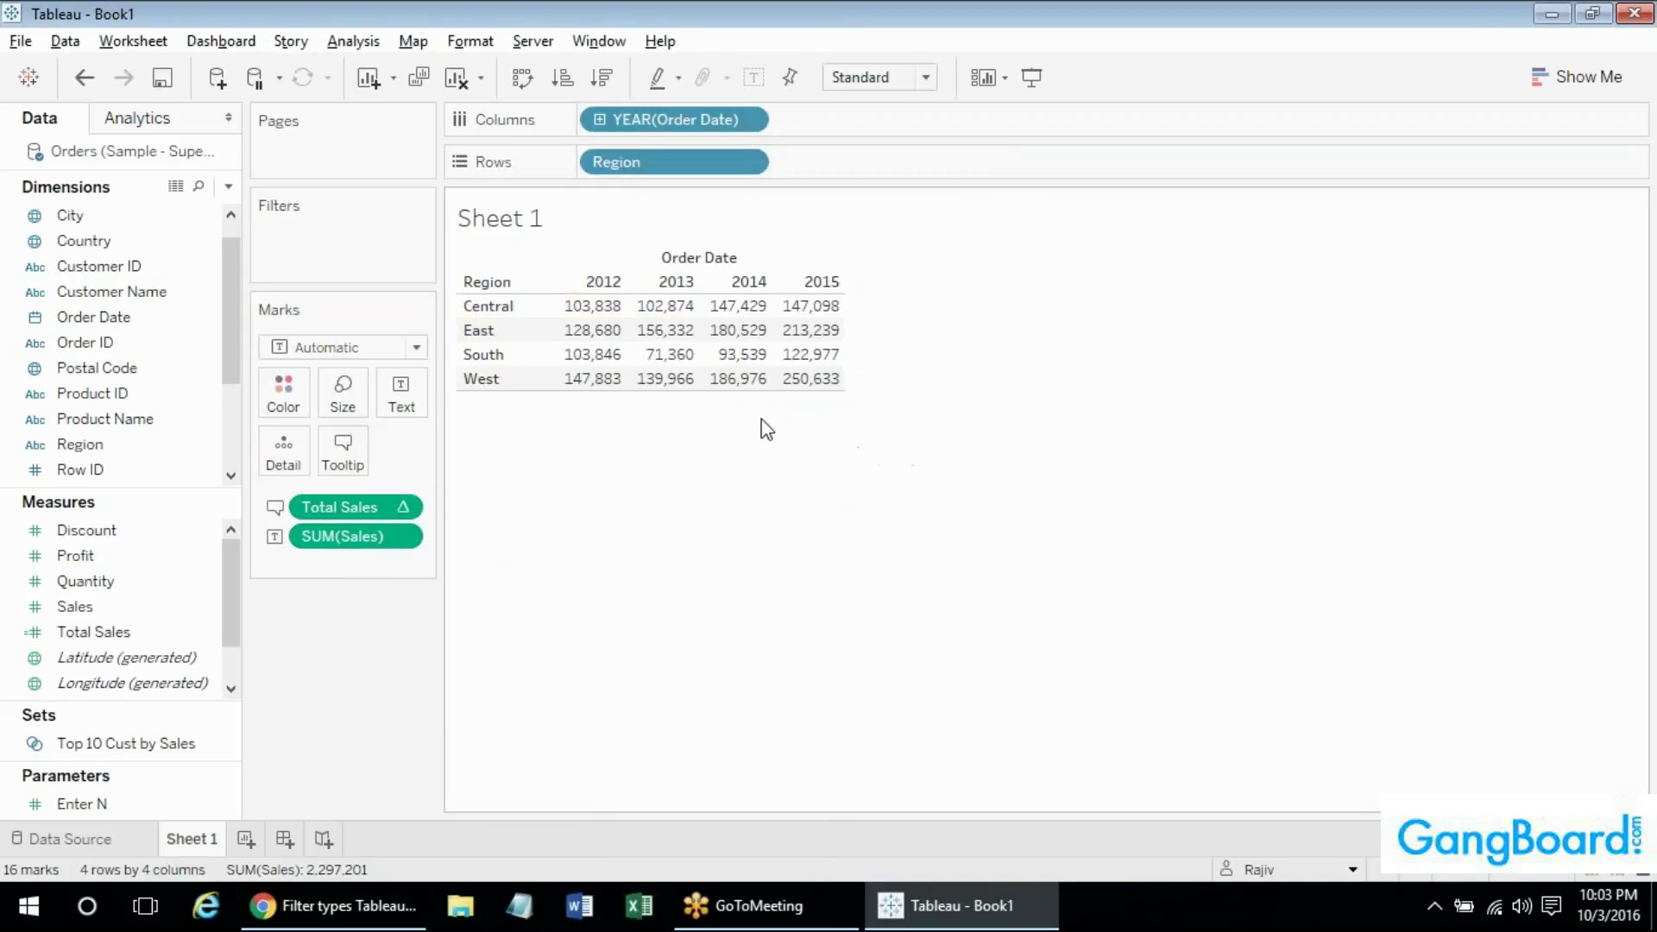
Show row grand totals in the Region-by-year sales table.
scroll(221, 582, down, 1)
scroll(223, 592, up, 1)
click(216, 580)
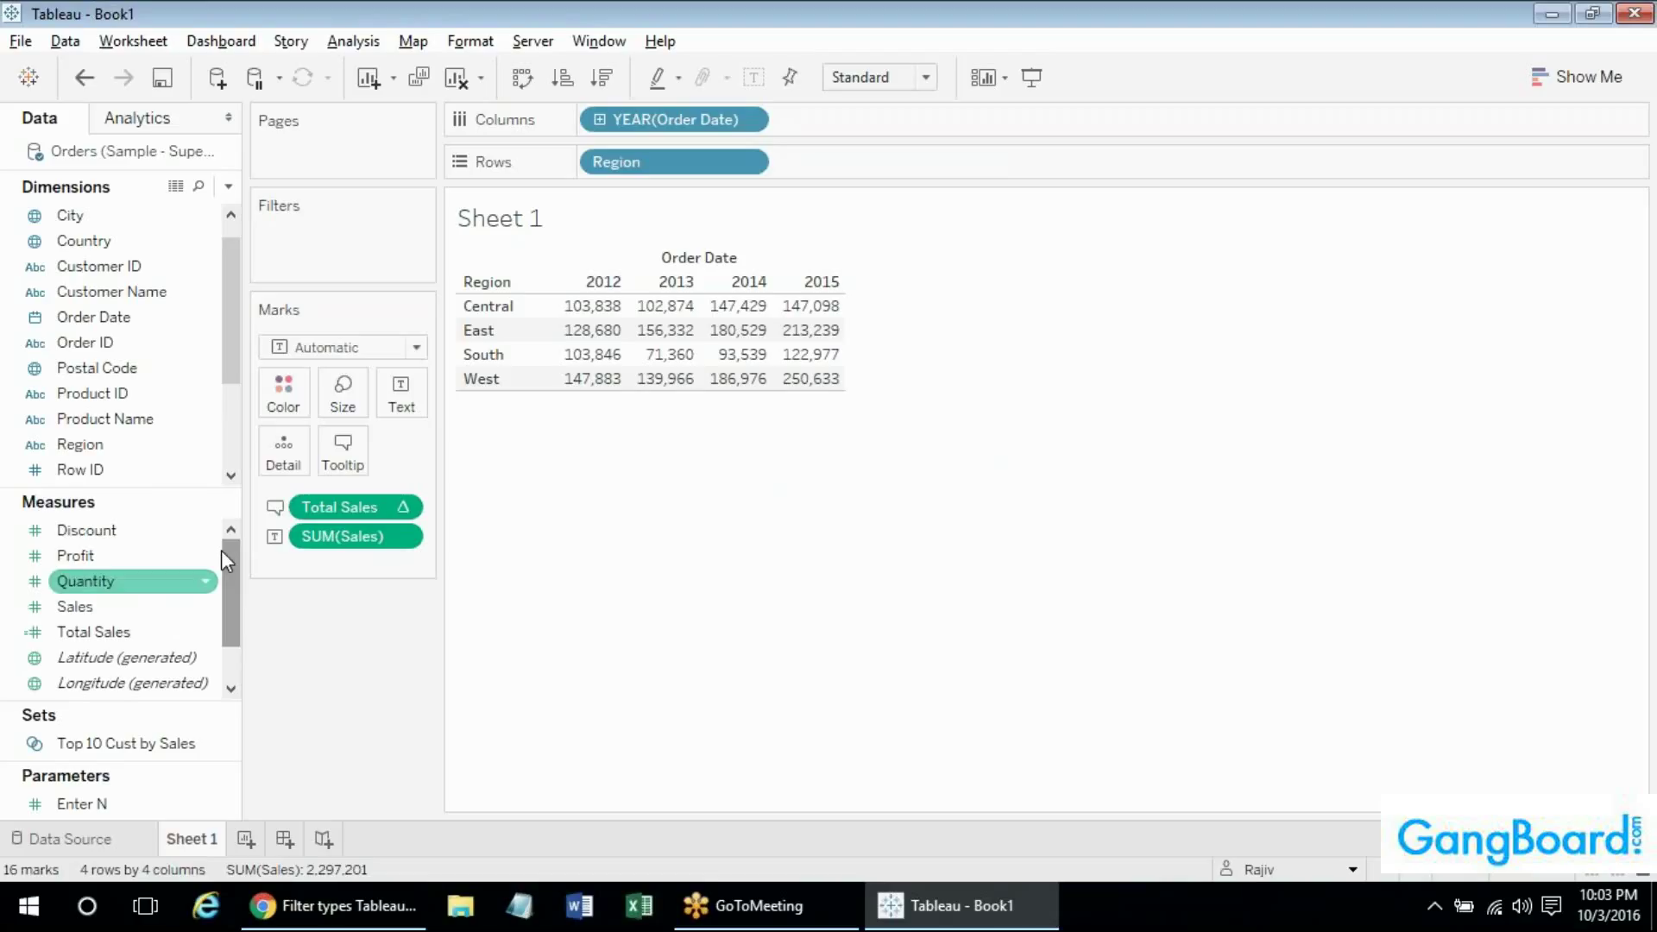
click(353, 40)
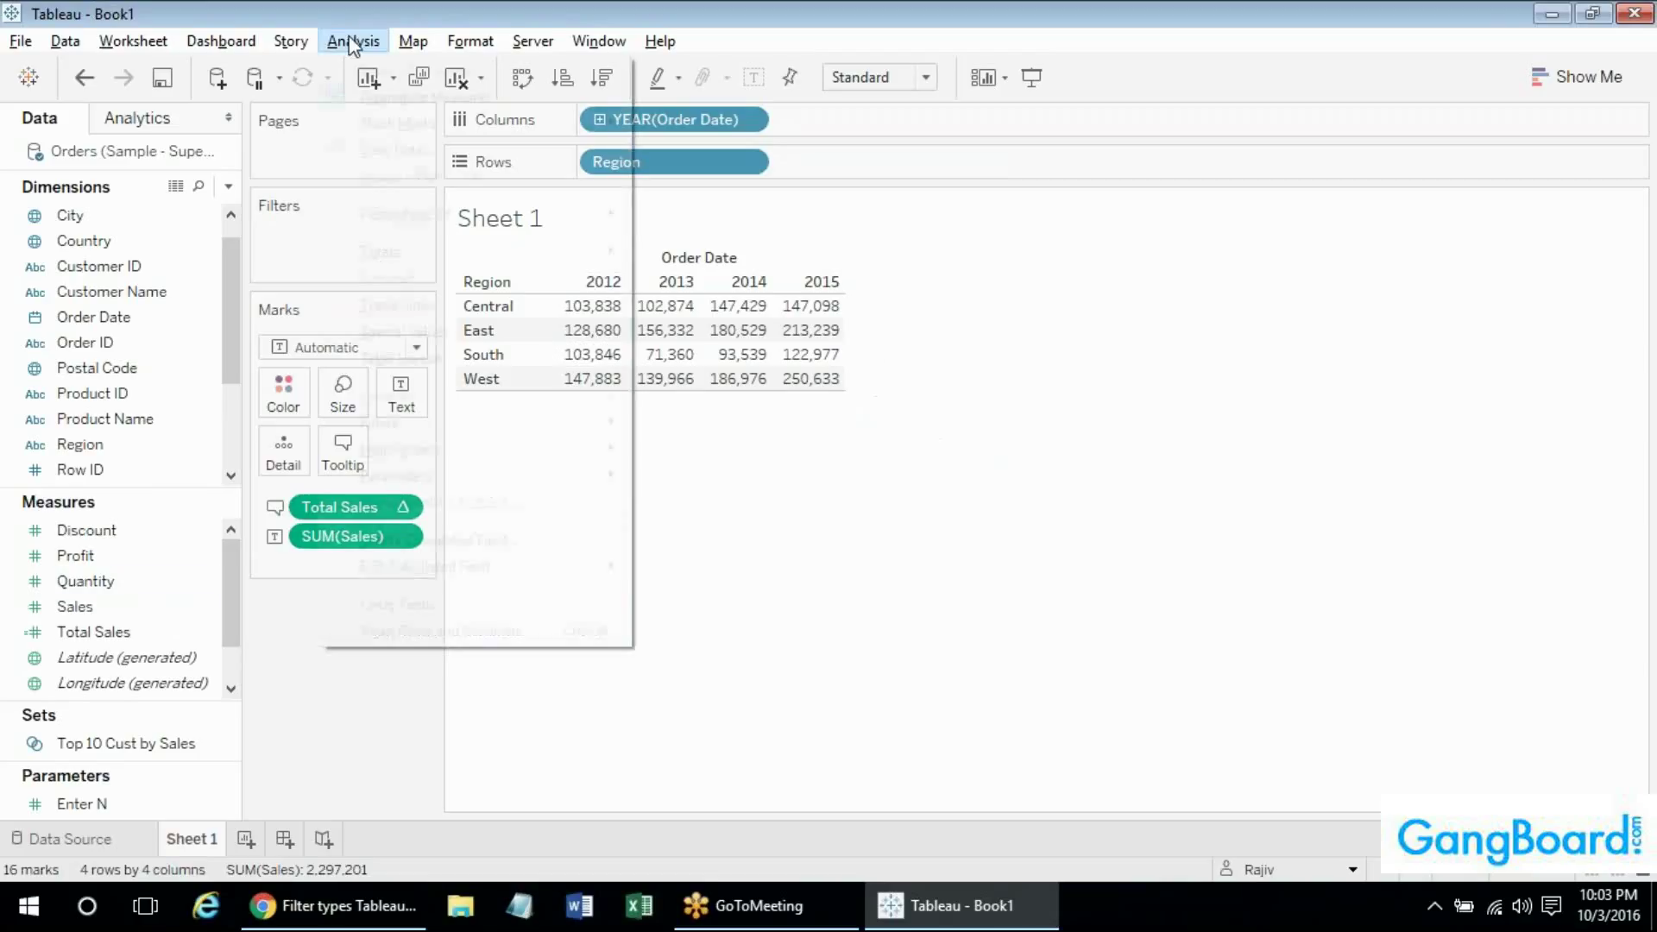
mouse_move(558, 254)
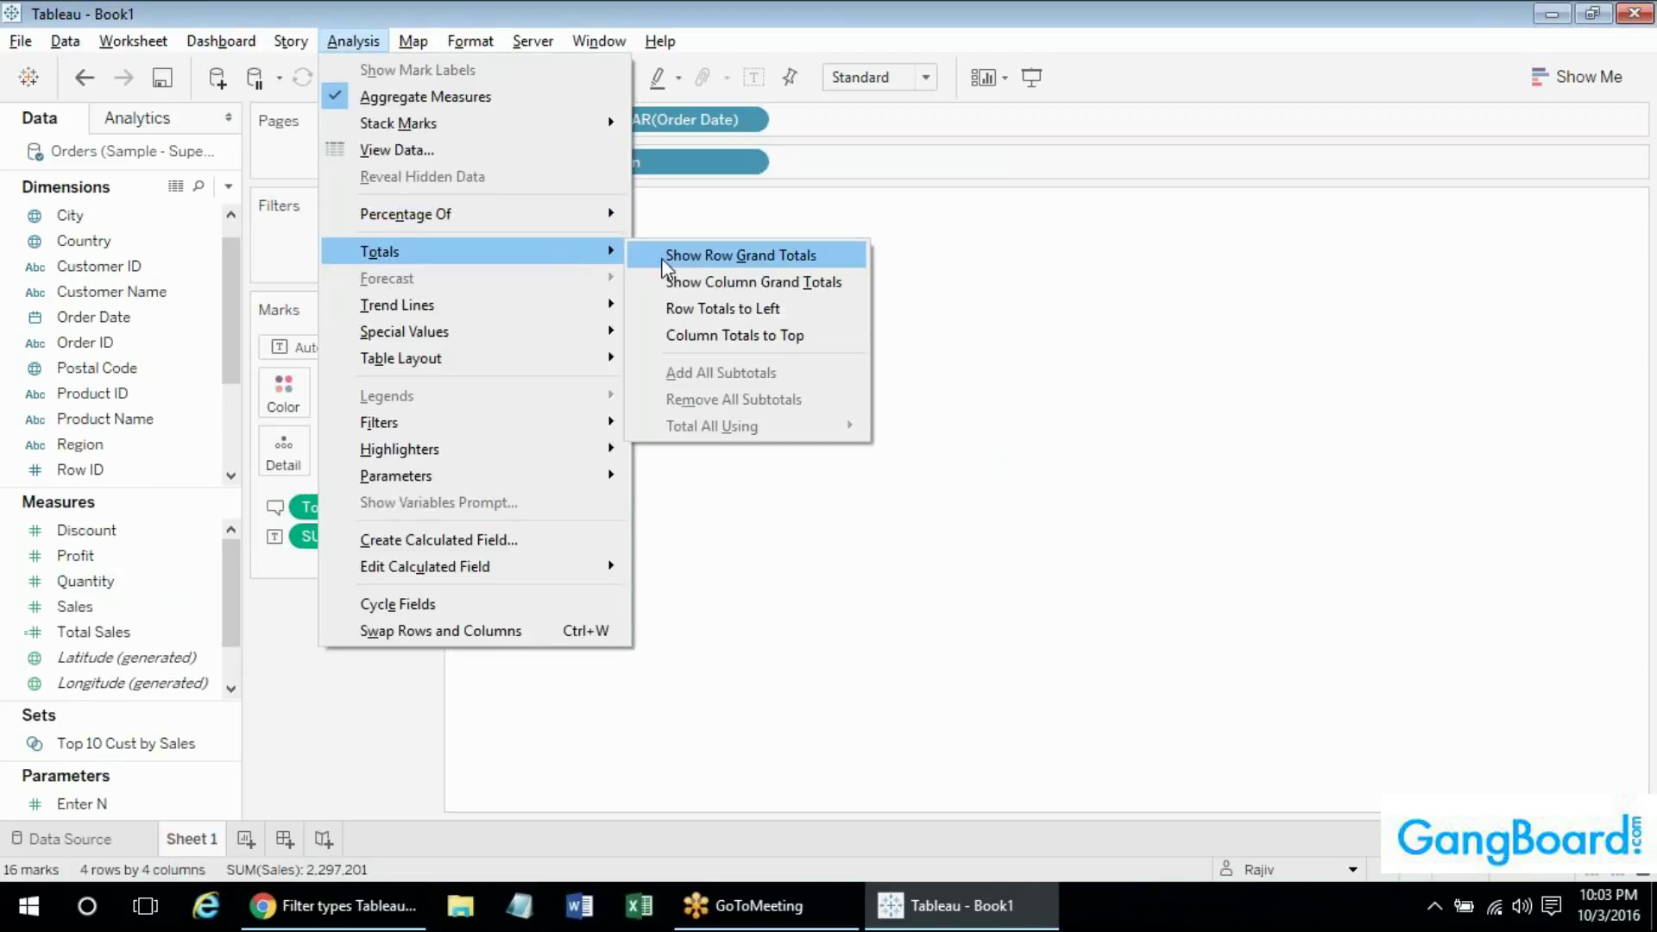
click(690, 252)
Add column grand totals to the Region-by-year sales table.
click(290, 41)
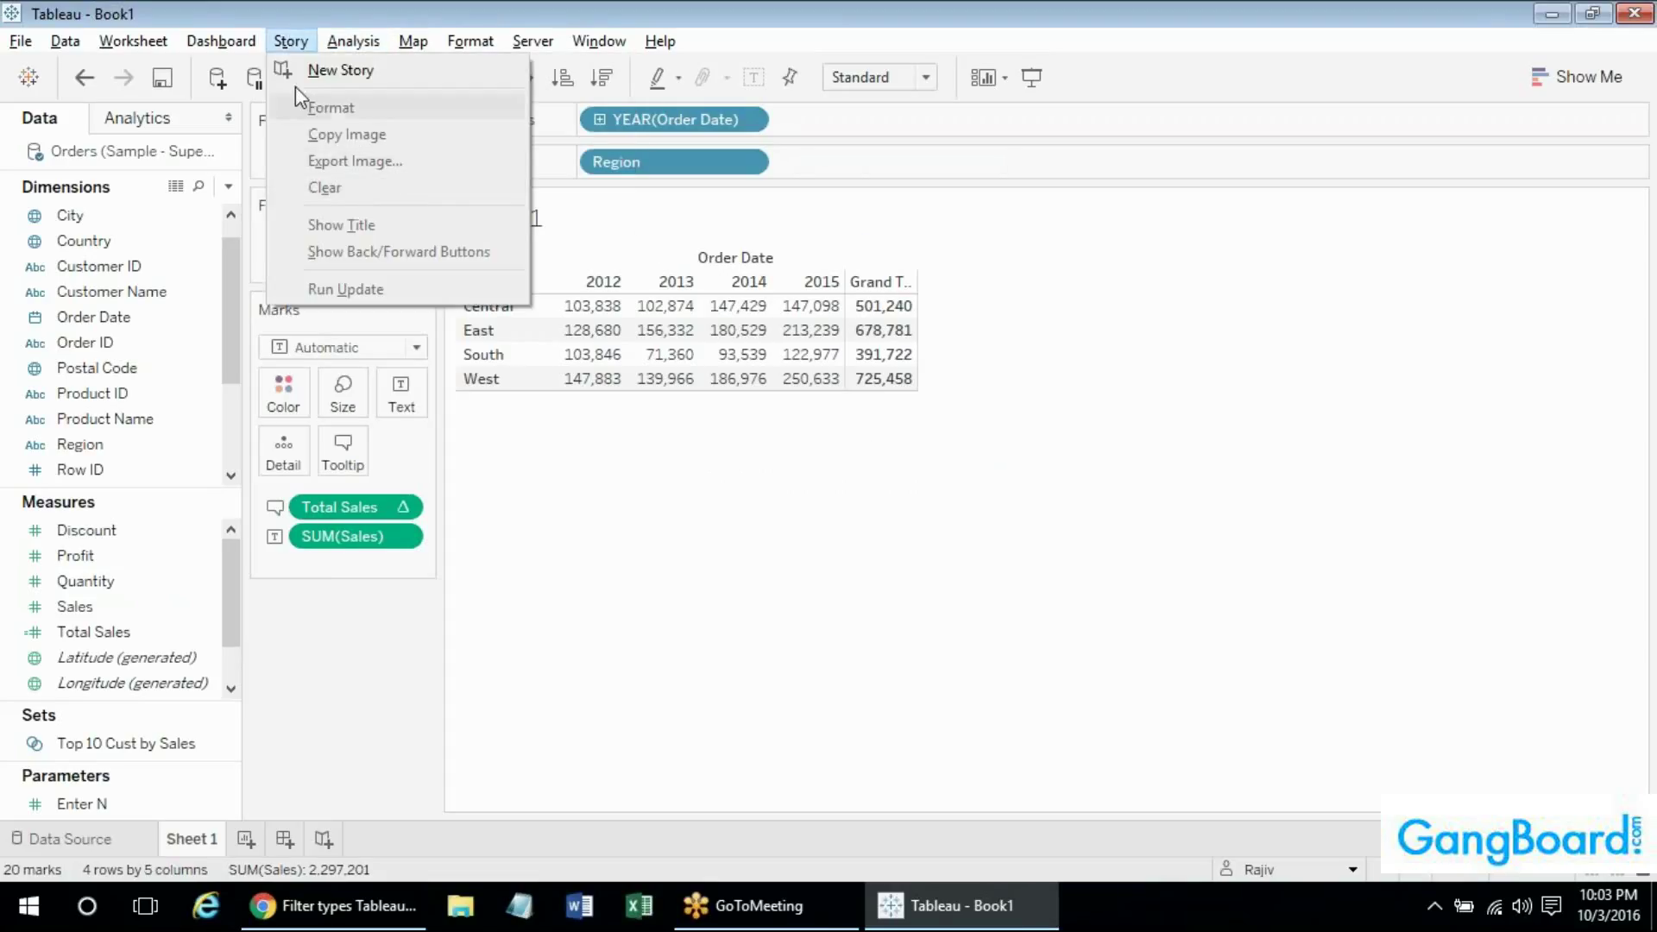
mouse_move(353, 41)
mouse_move(523, 250)
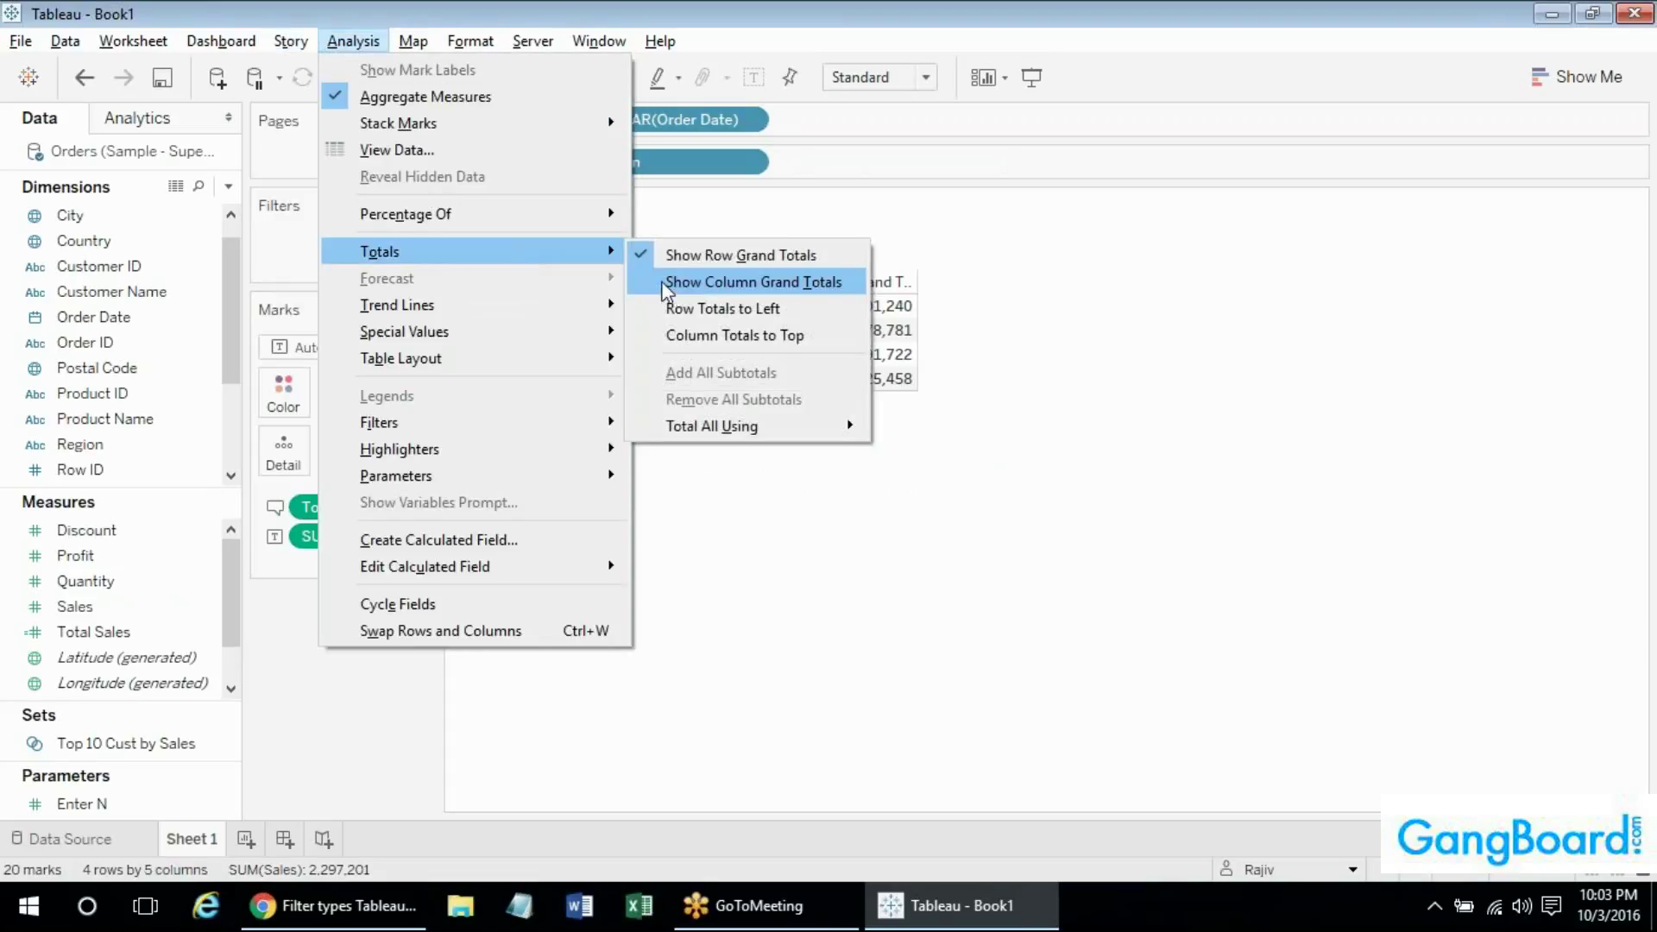
click(671, 279)
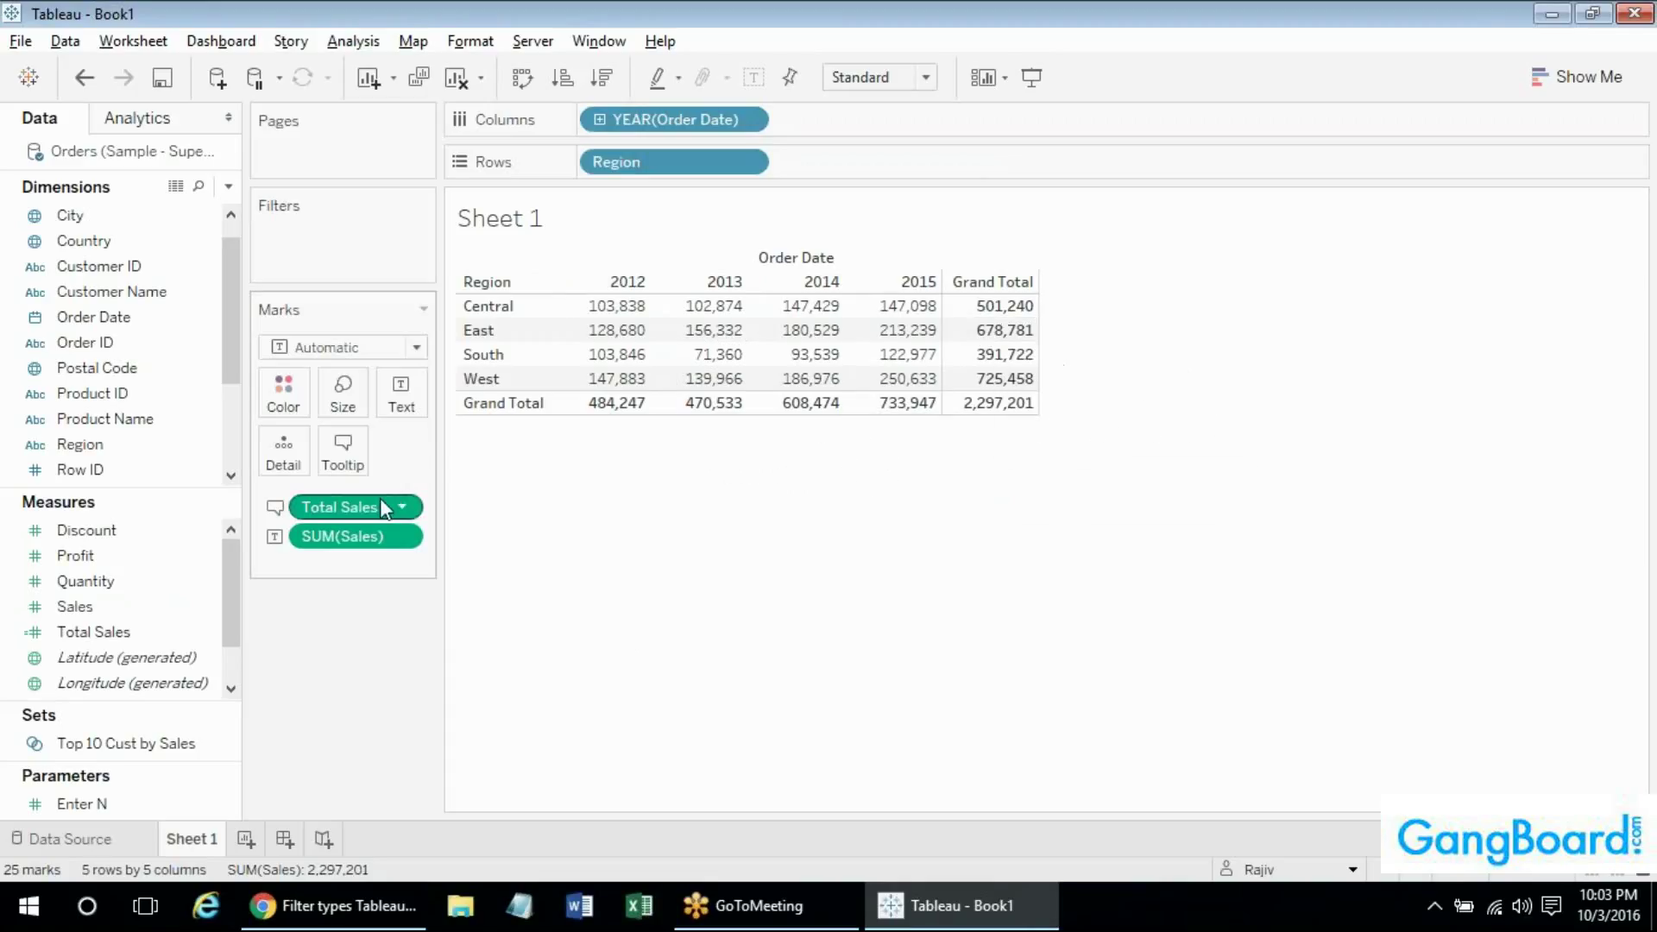
Remove Total Sales from the marks and select the Total Sales measure among the data fields.
click(339, 506)
key(Delete)
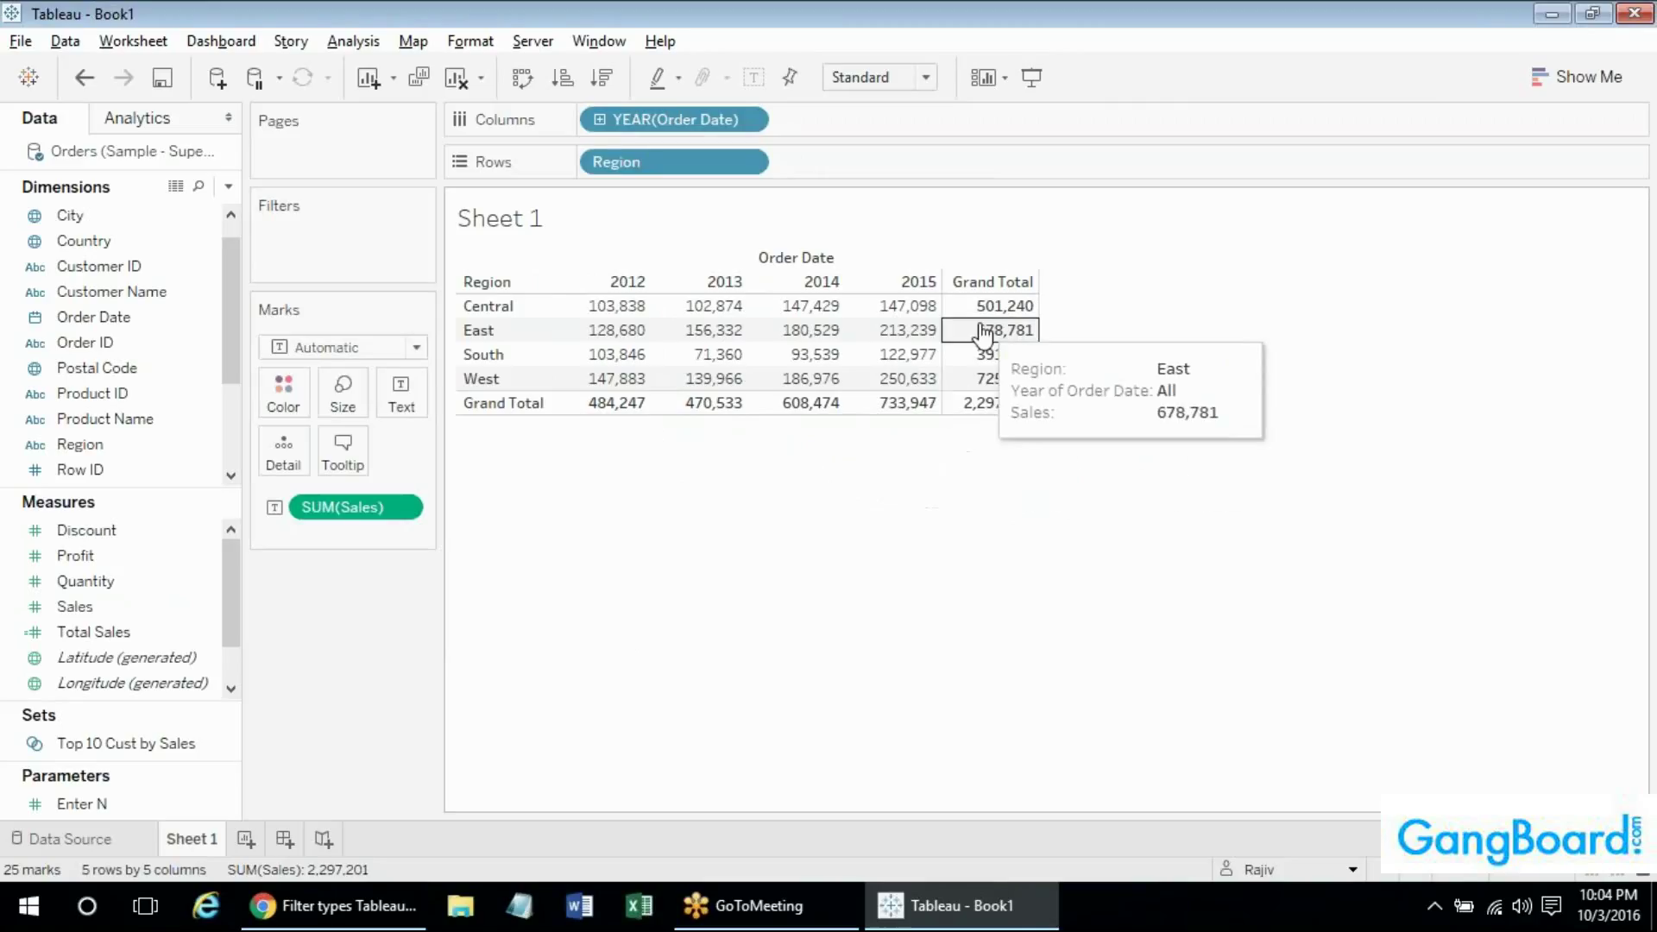
click(95, 633)
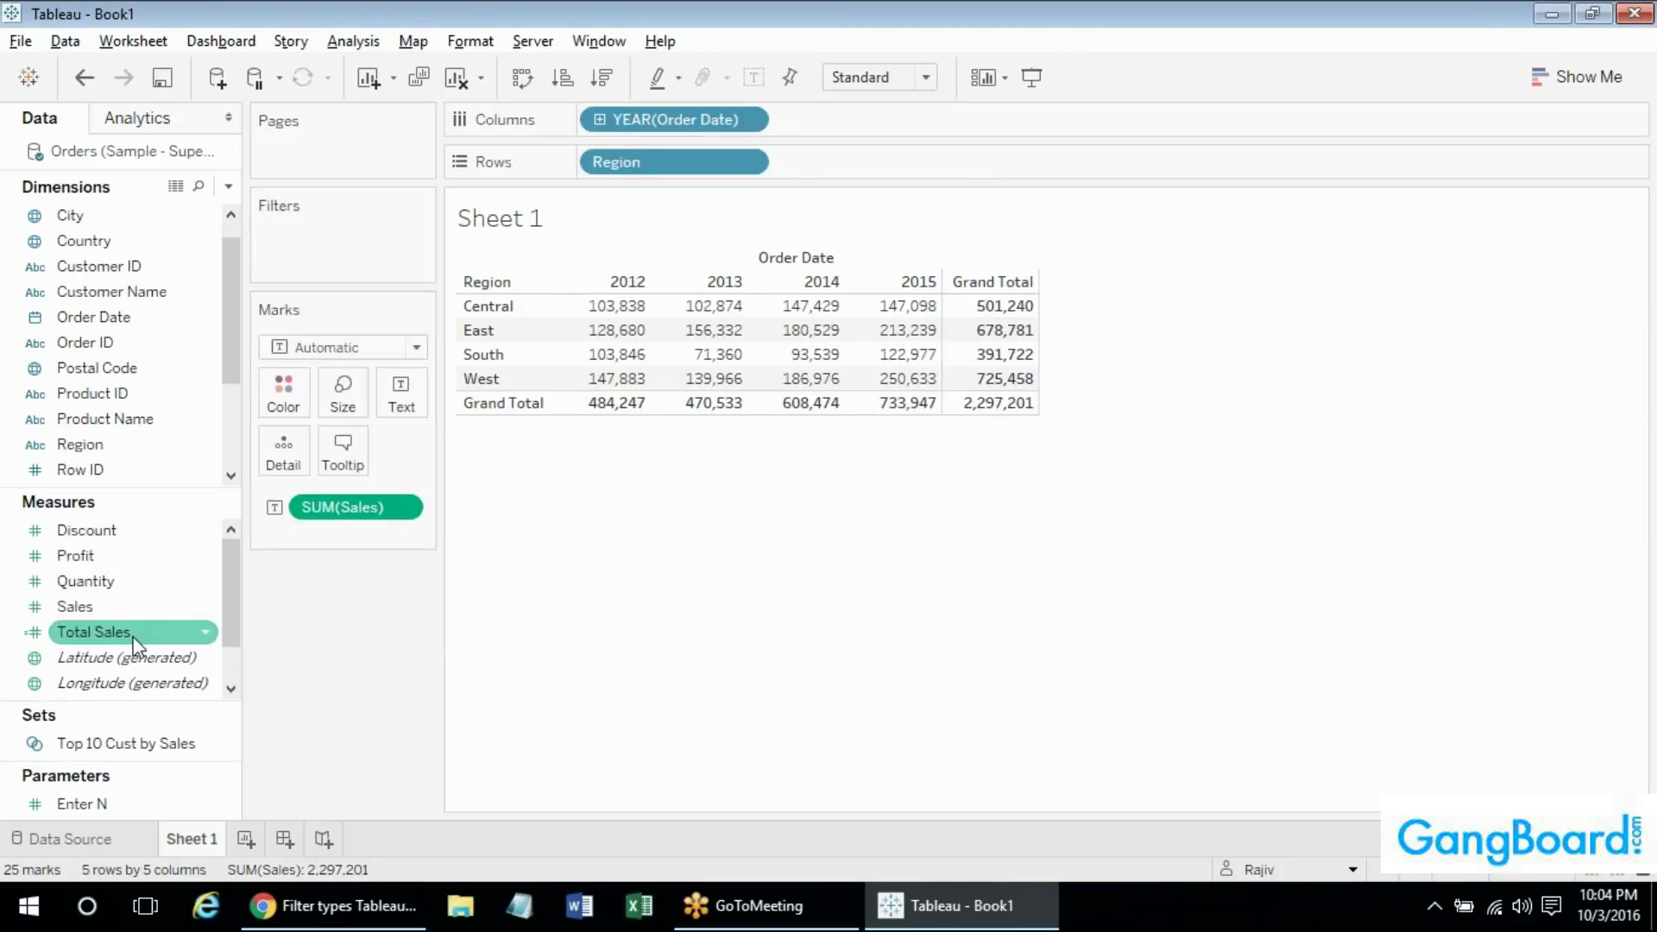
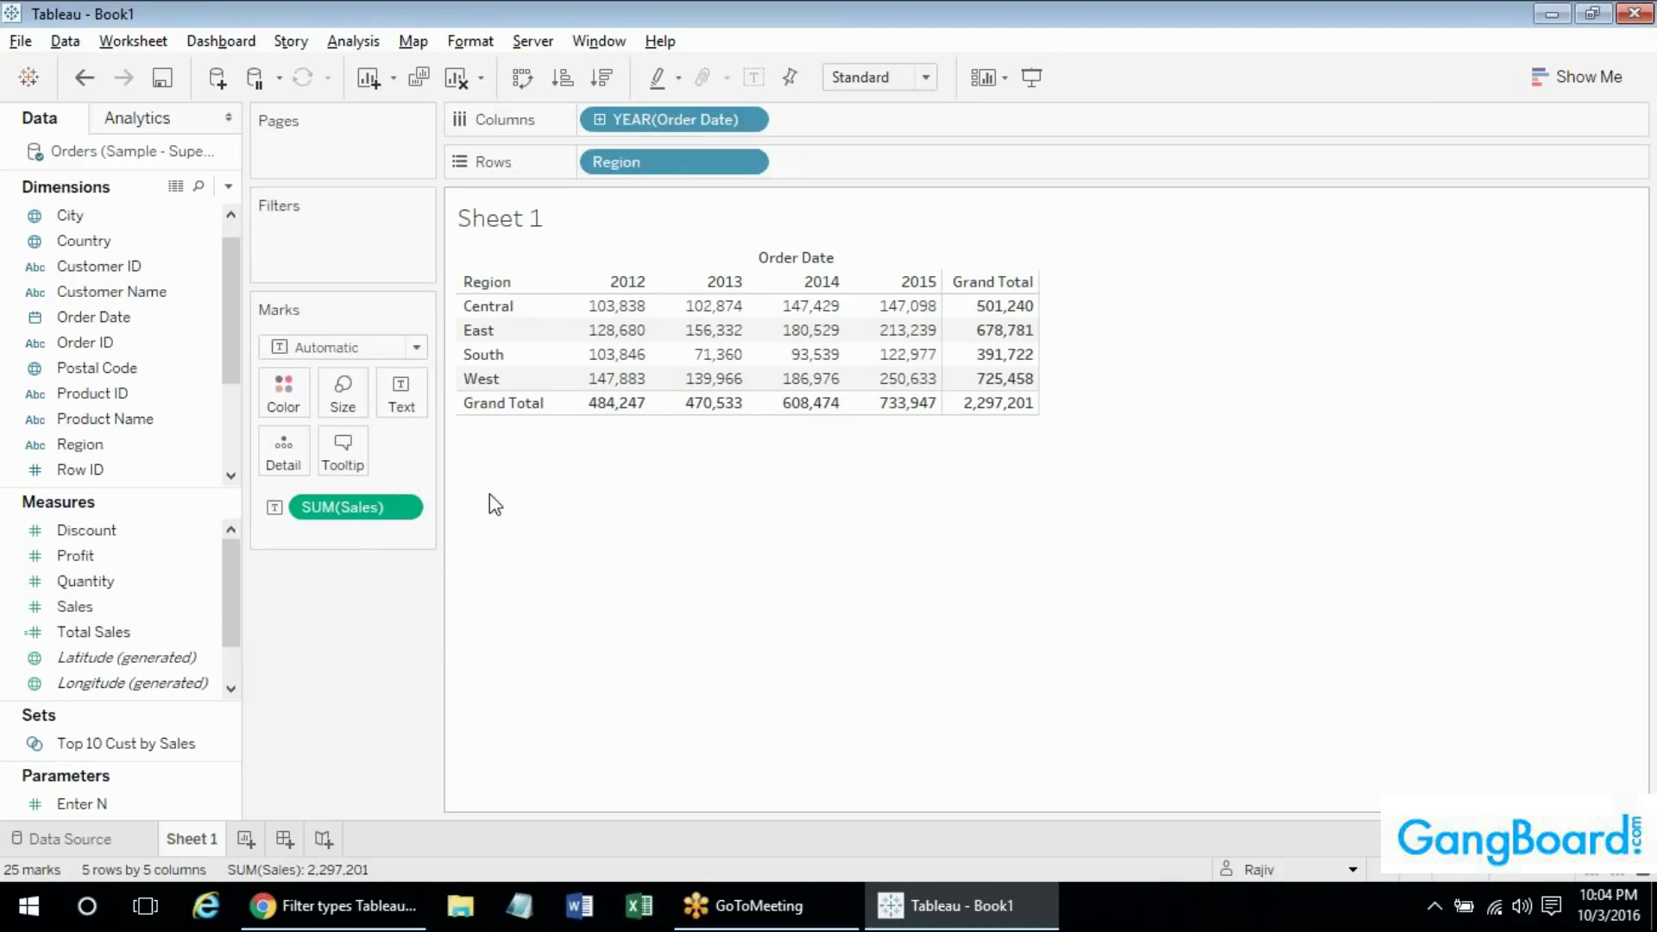
Add Total Sales to the tooltip of the Region-by-year table and inspect it on the West region's cells.
click(349, 463)
key(Escape)
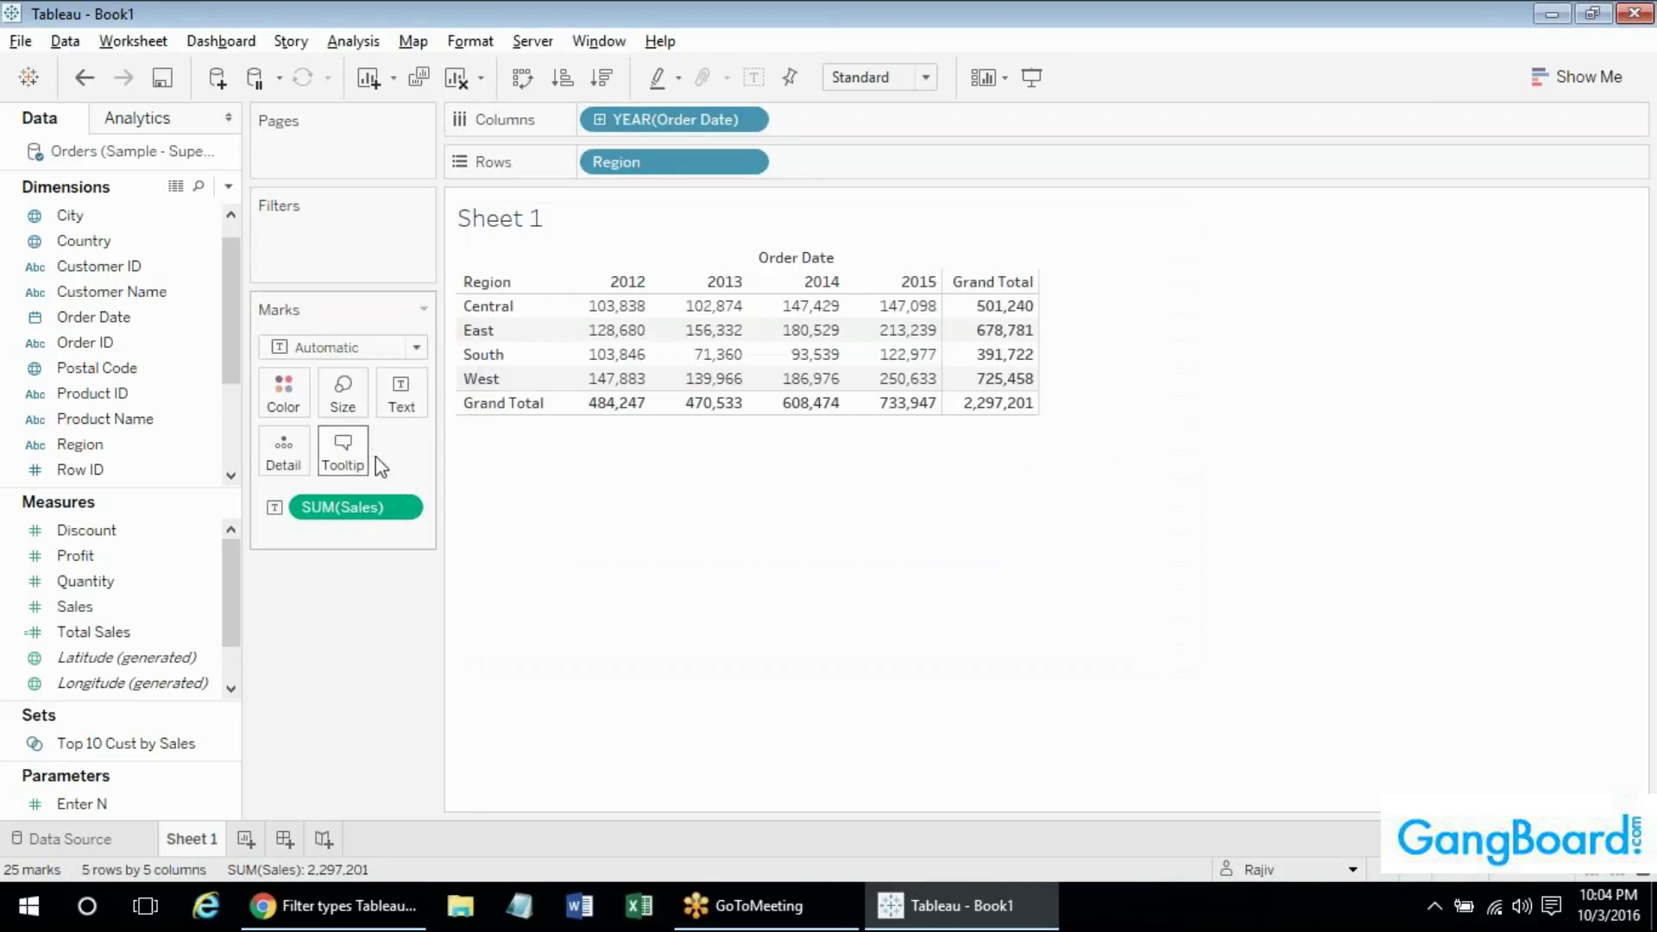
mouse_move(604, 313)
mouse_move(695, 384)
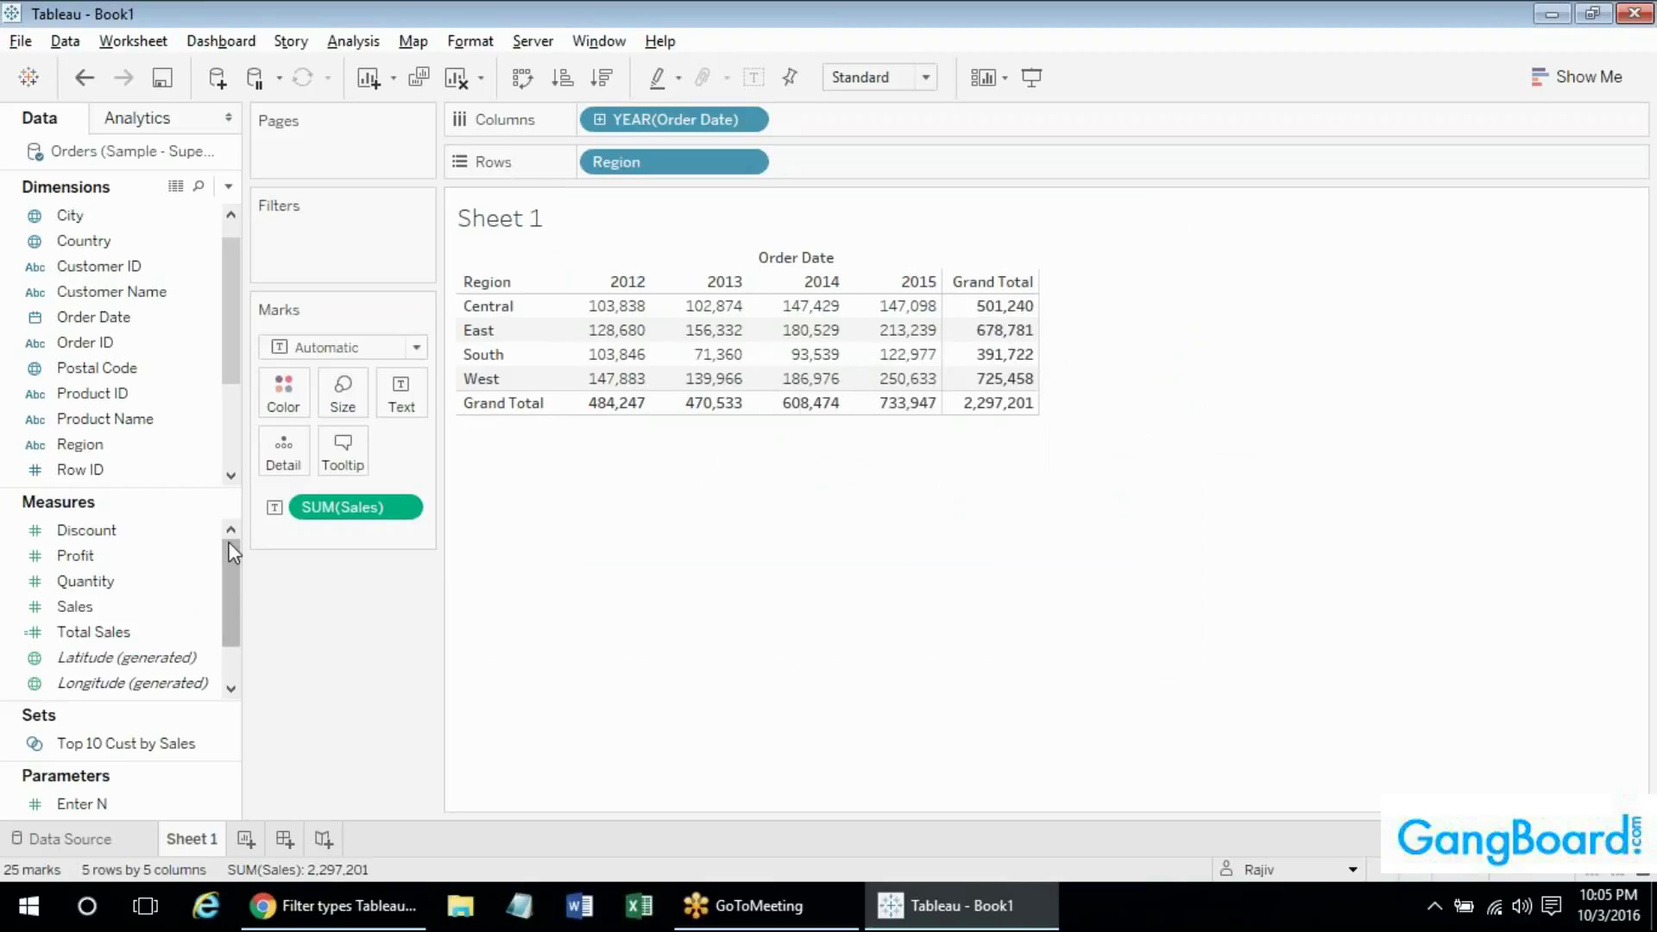
click(134, 637)
drag(132, 634, 342, 448)
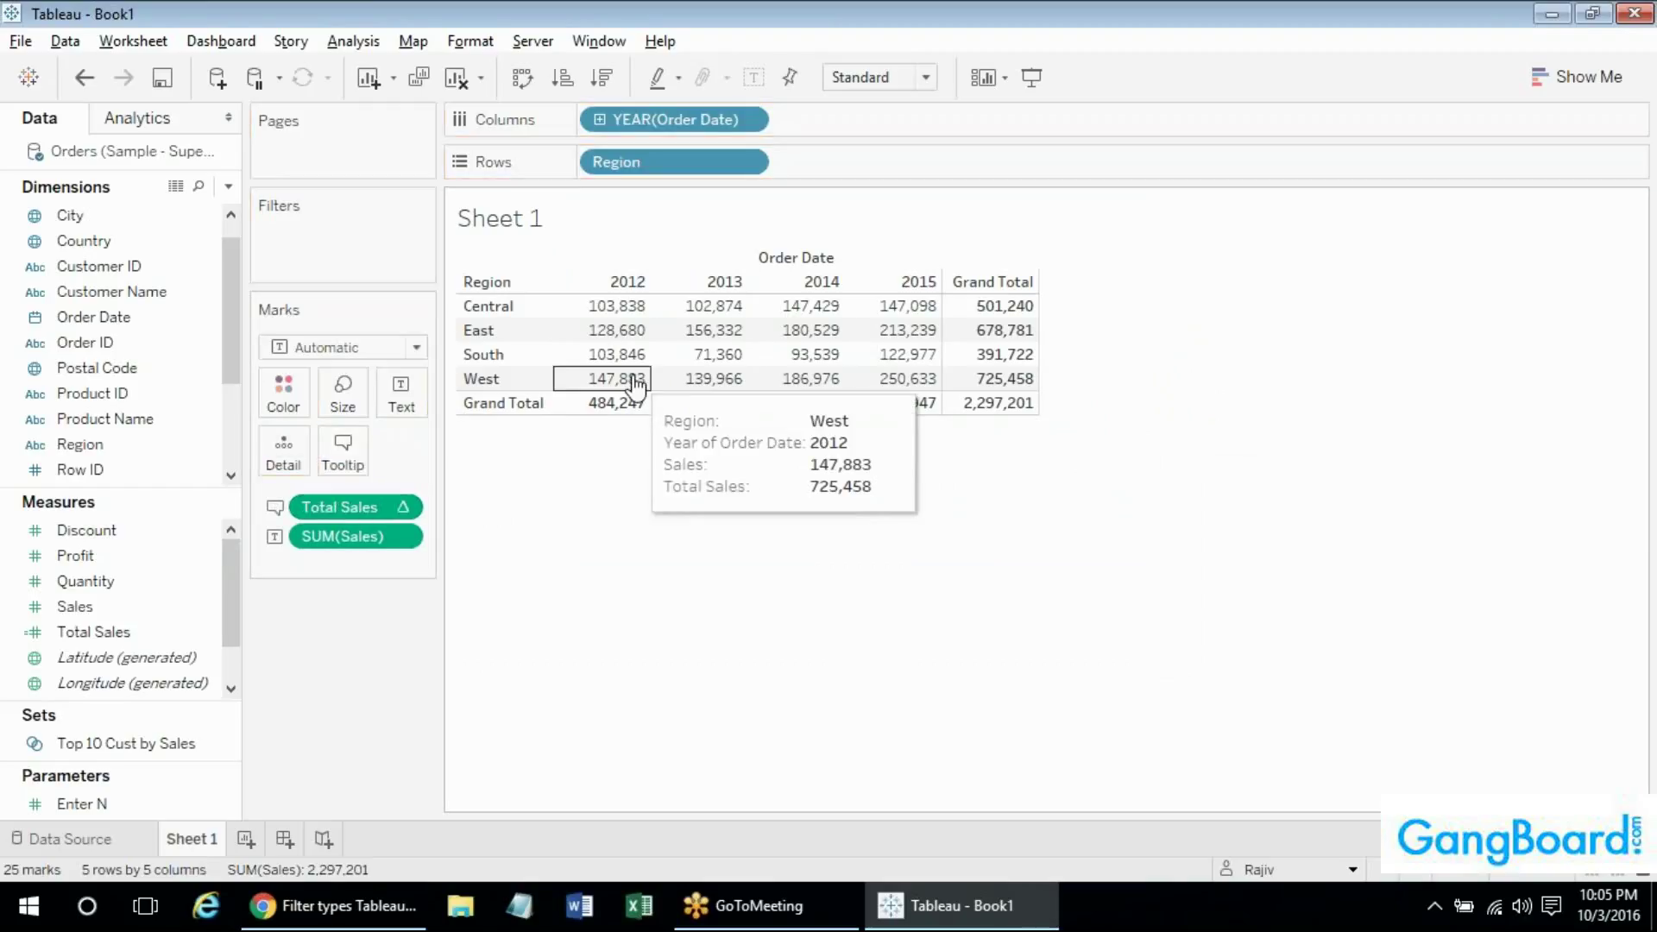
click(113, 317)
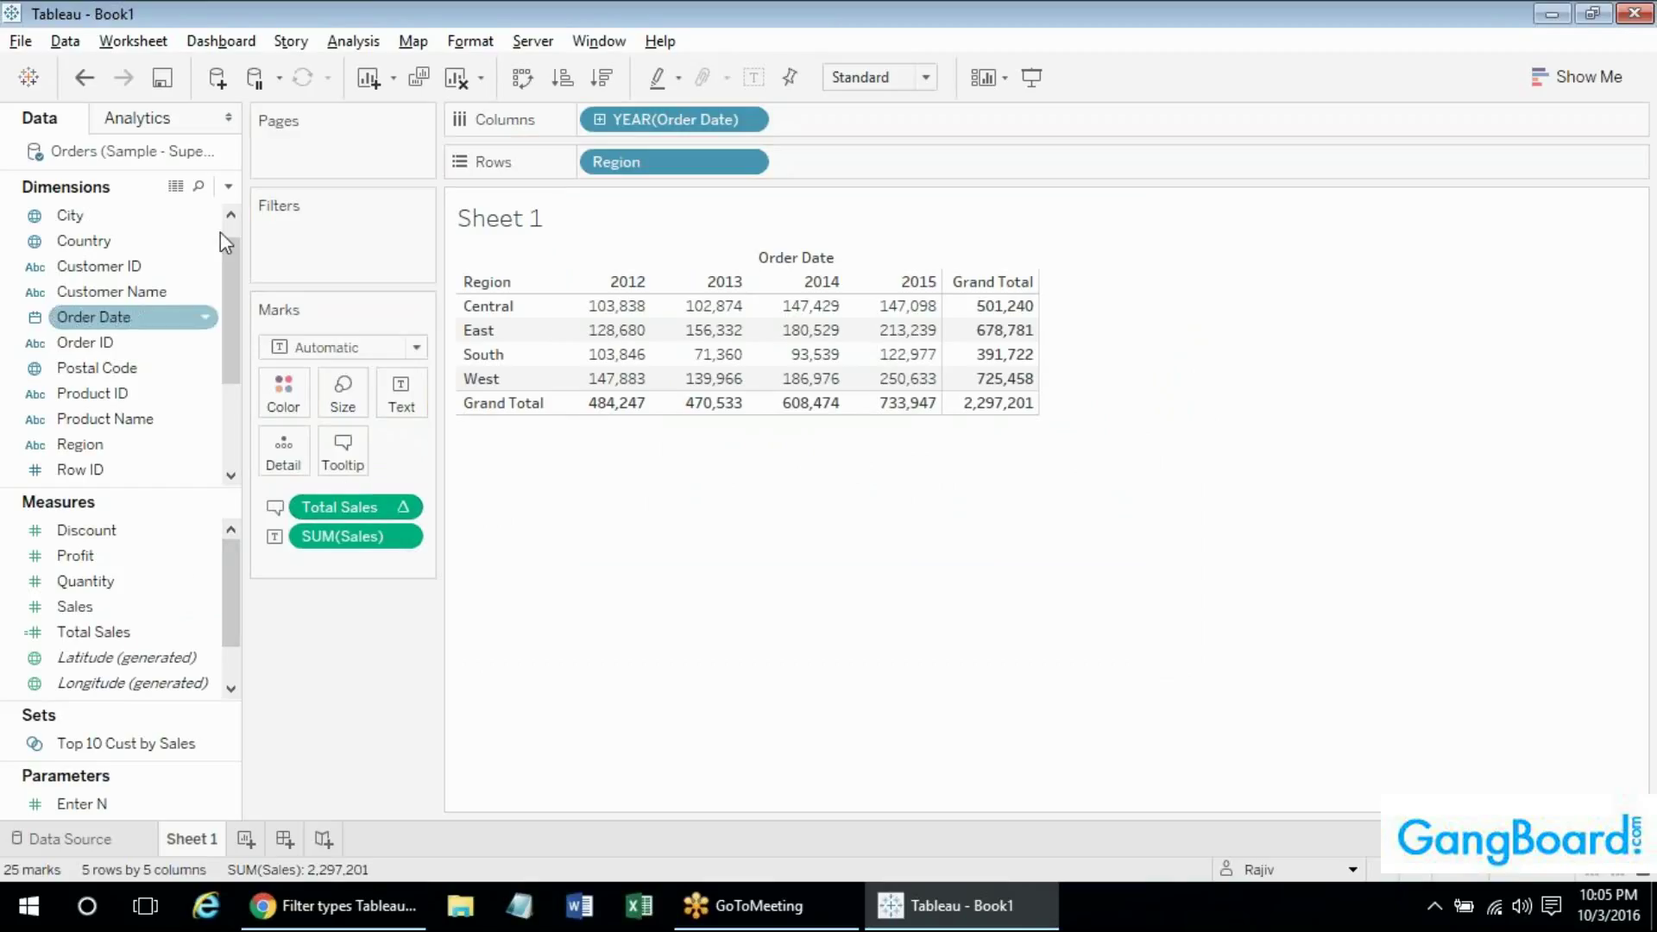
click(137, 363)
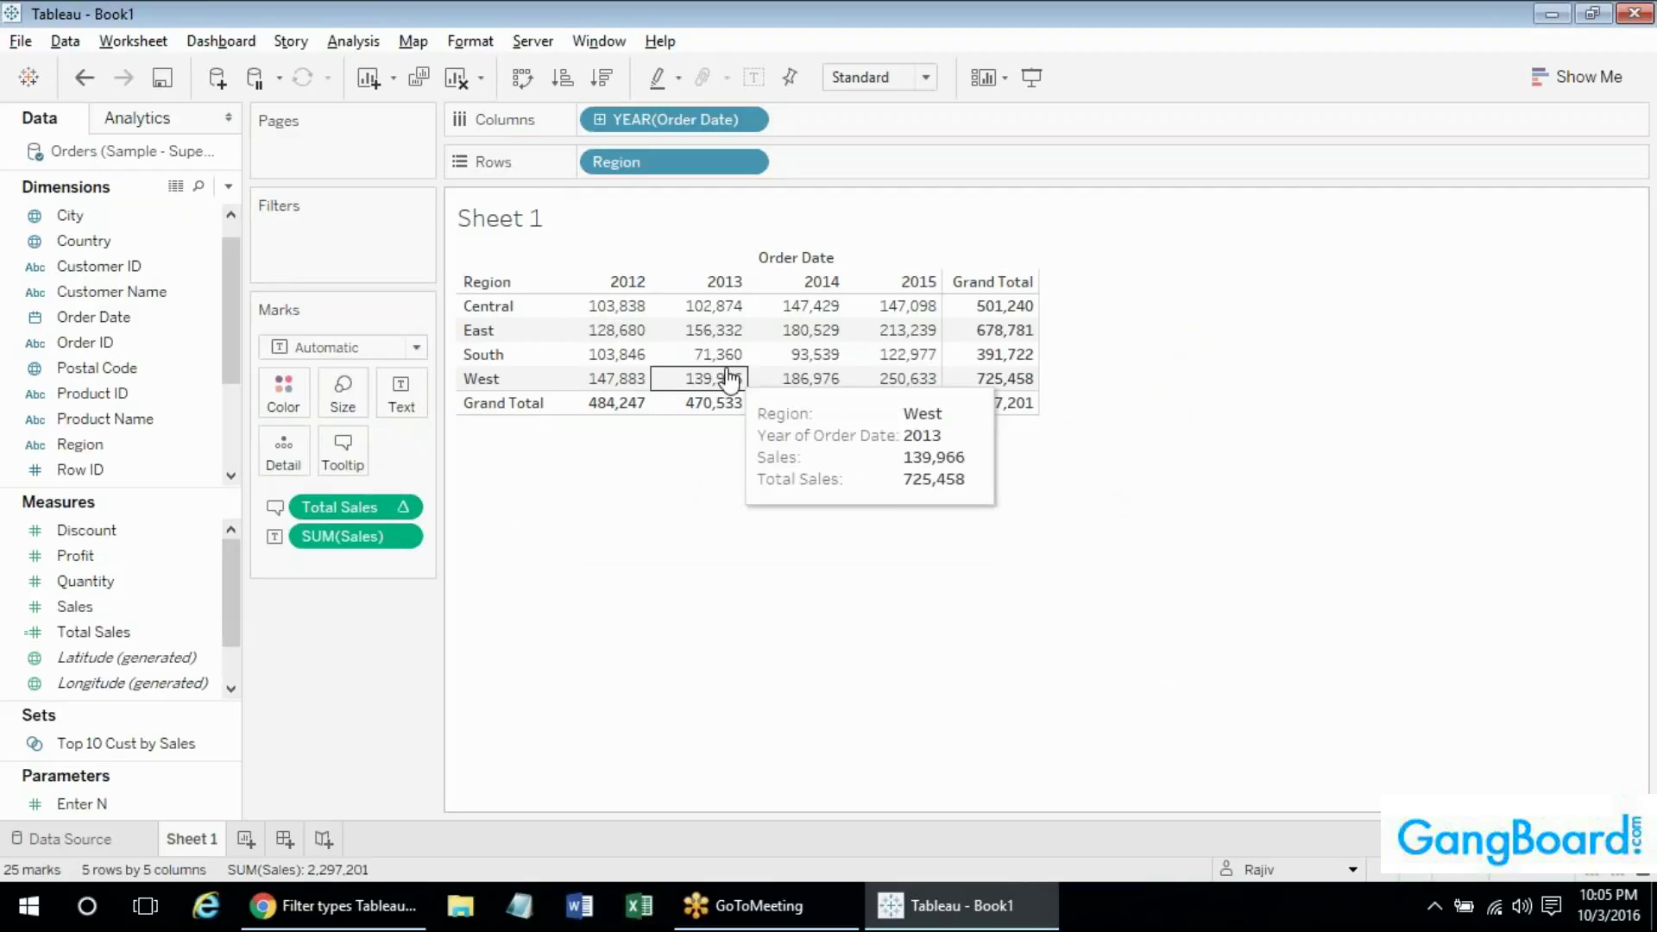
Remove Total Sales from the marks and clear the whole worksheet.
drag(389, 506, 351, 642)
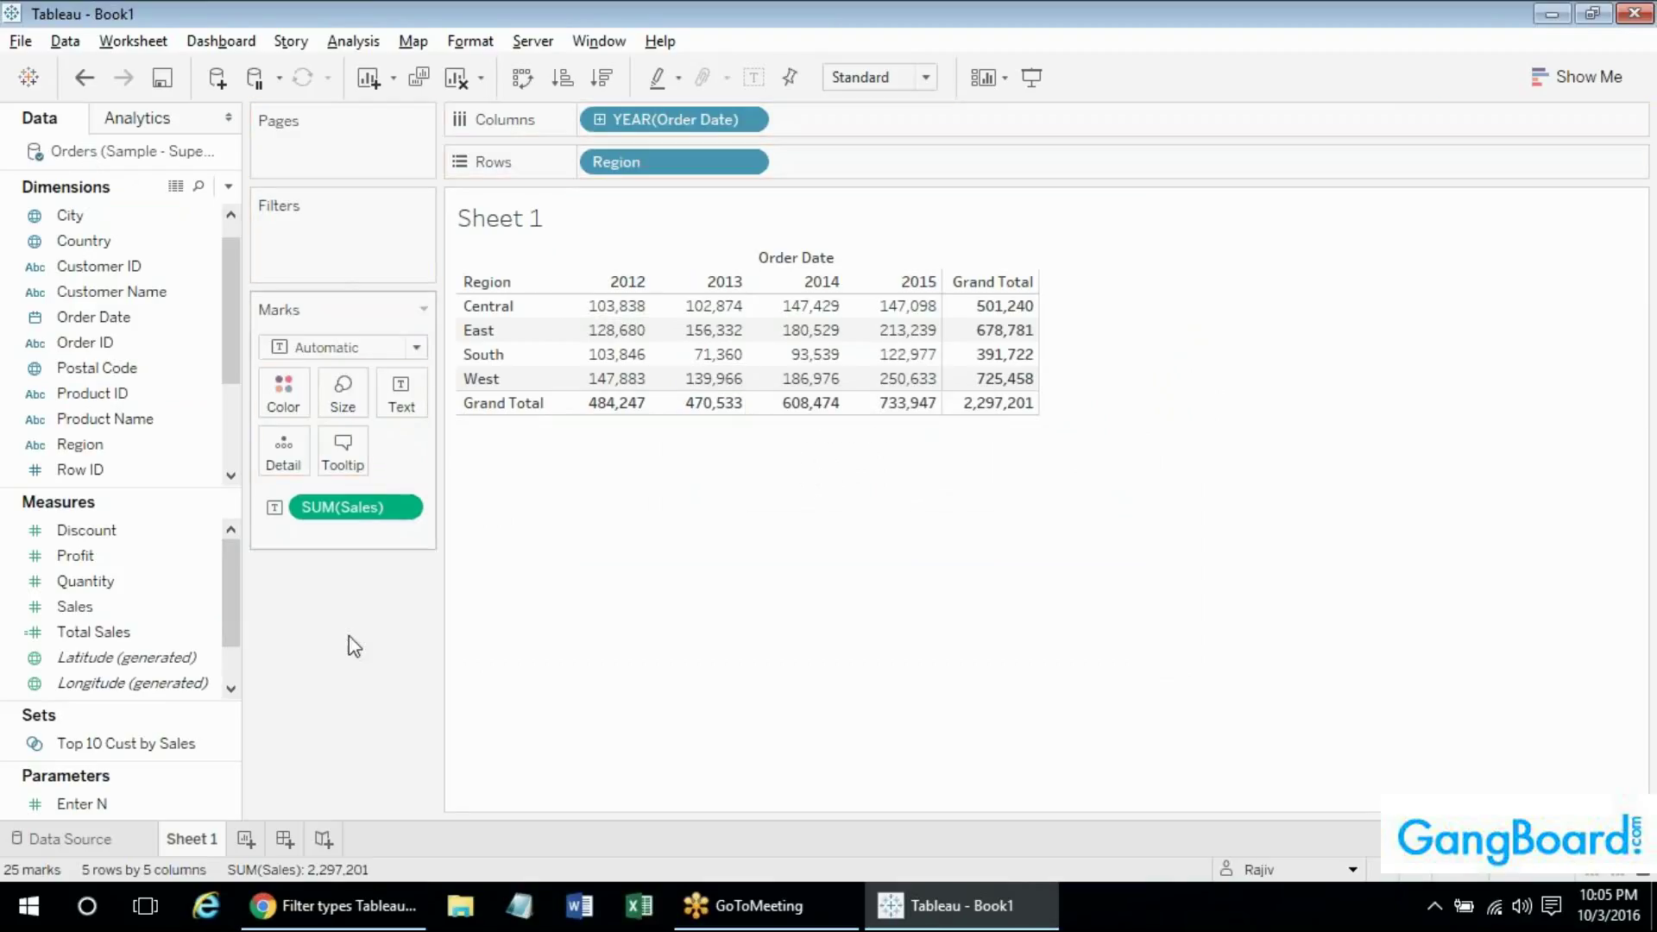
click(456, 76)
scroll(230, 326, down, 2)
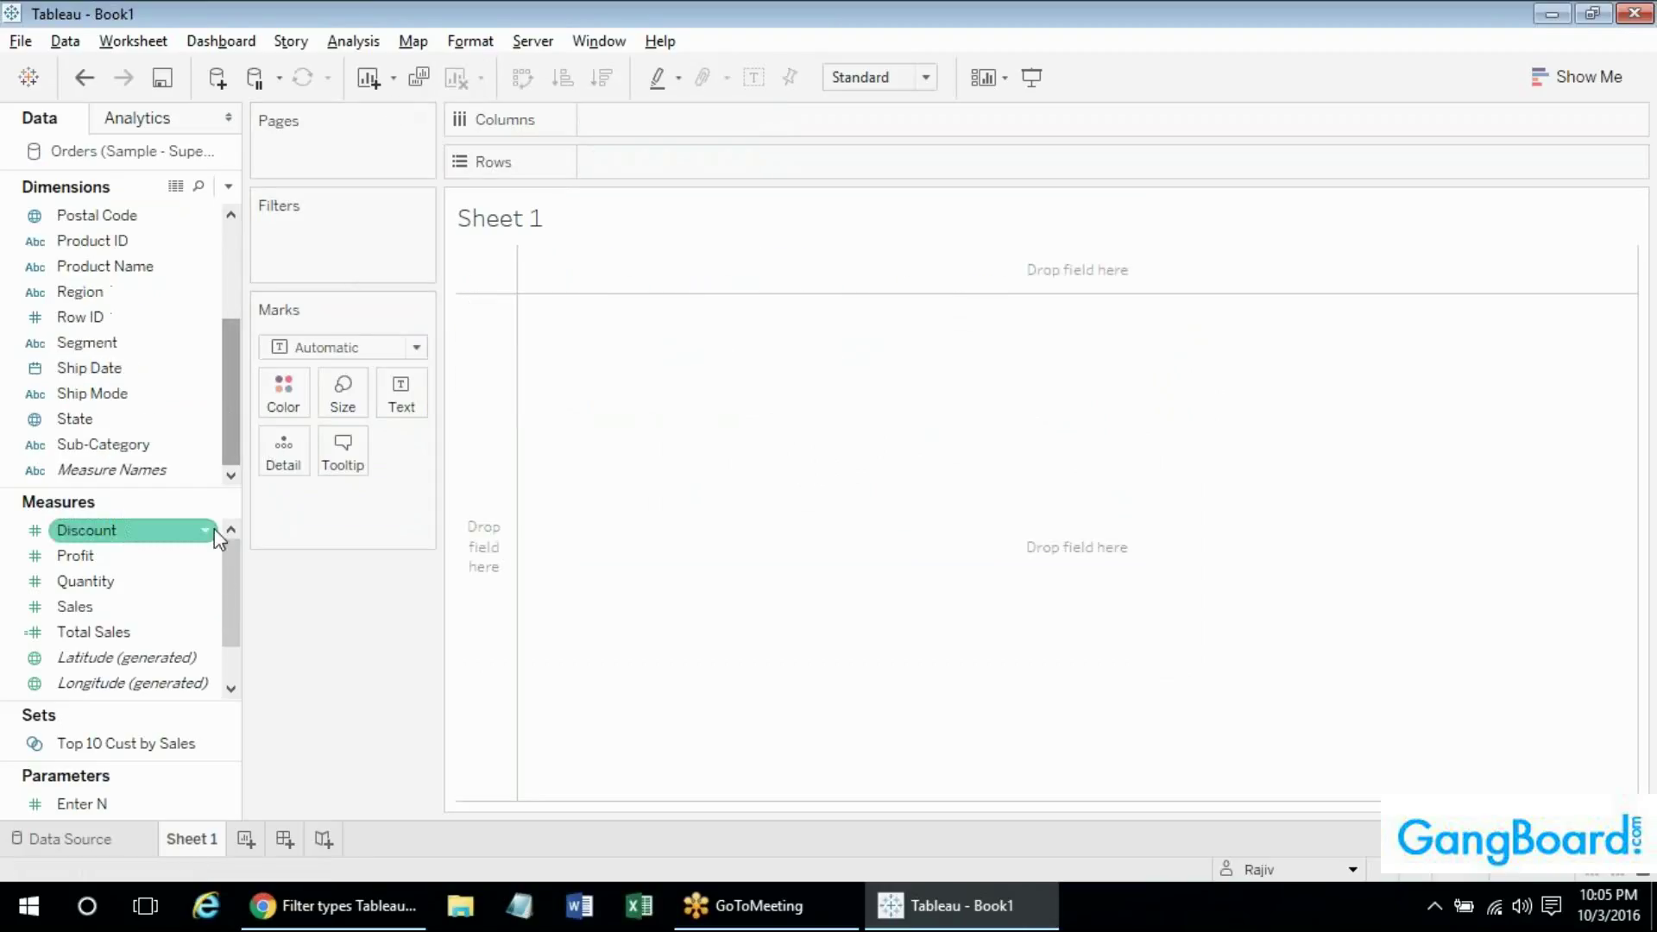
drag(230, 592, 225, 553)
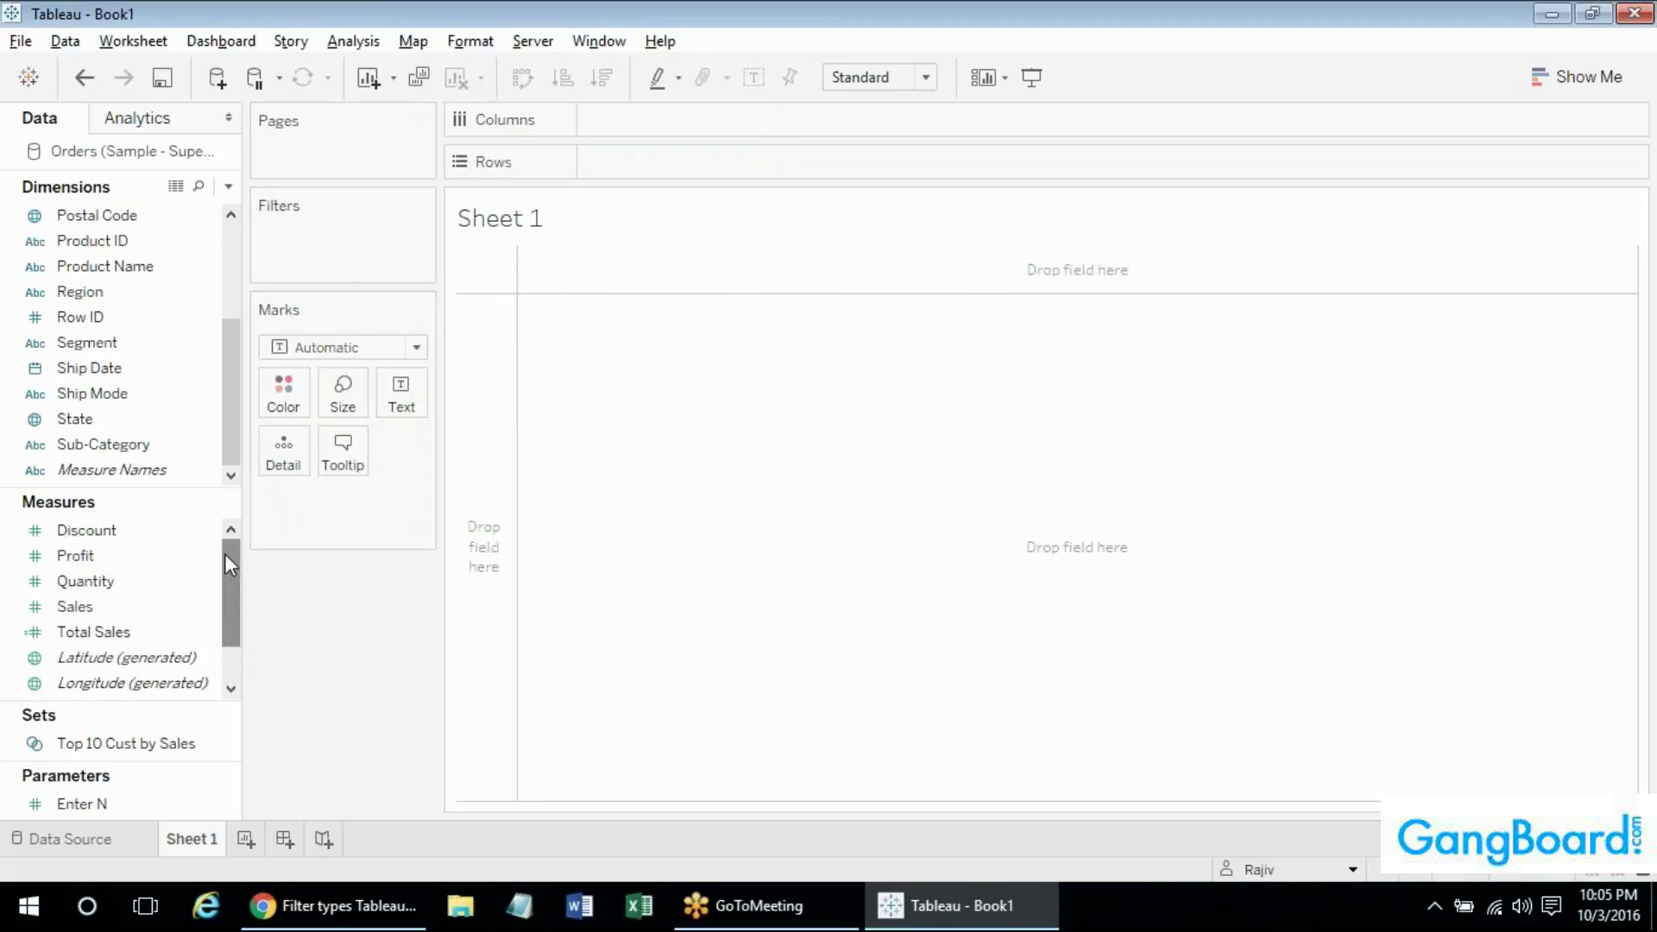
drag(222, 321, 221, 226)
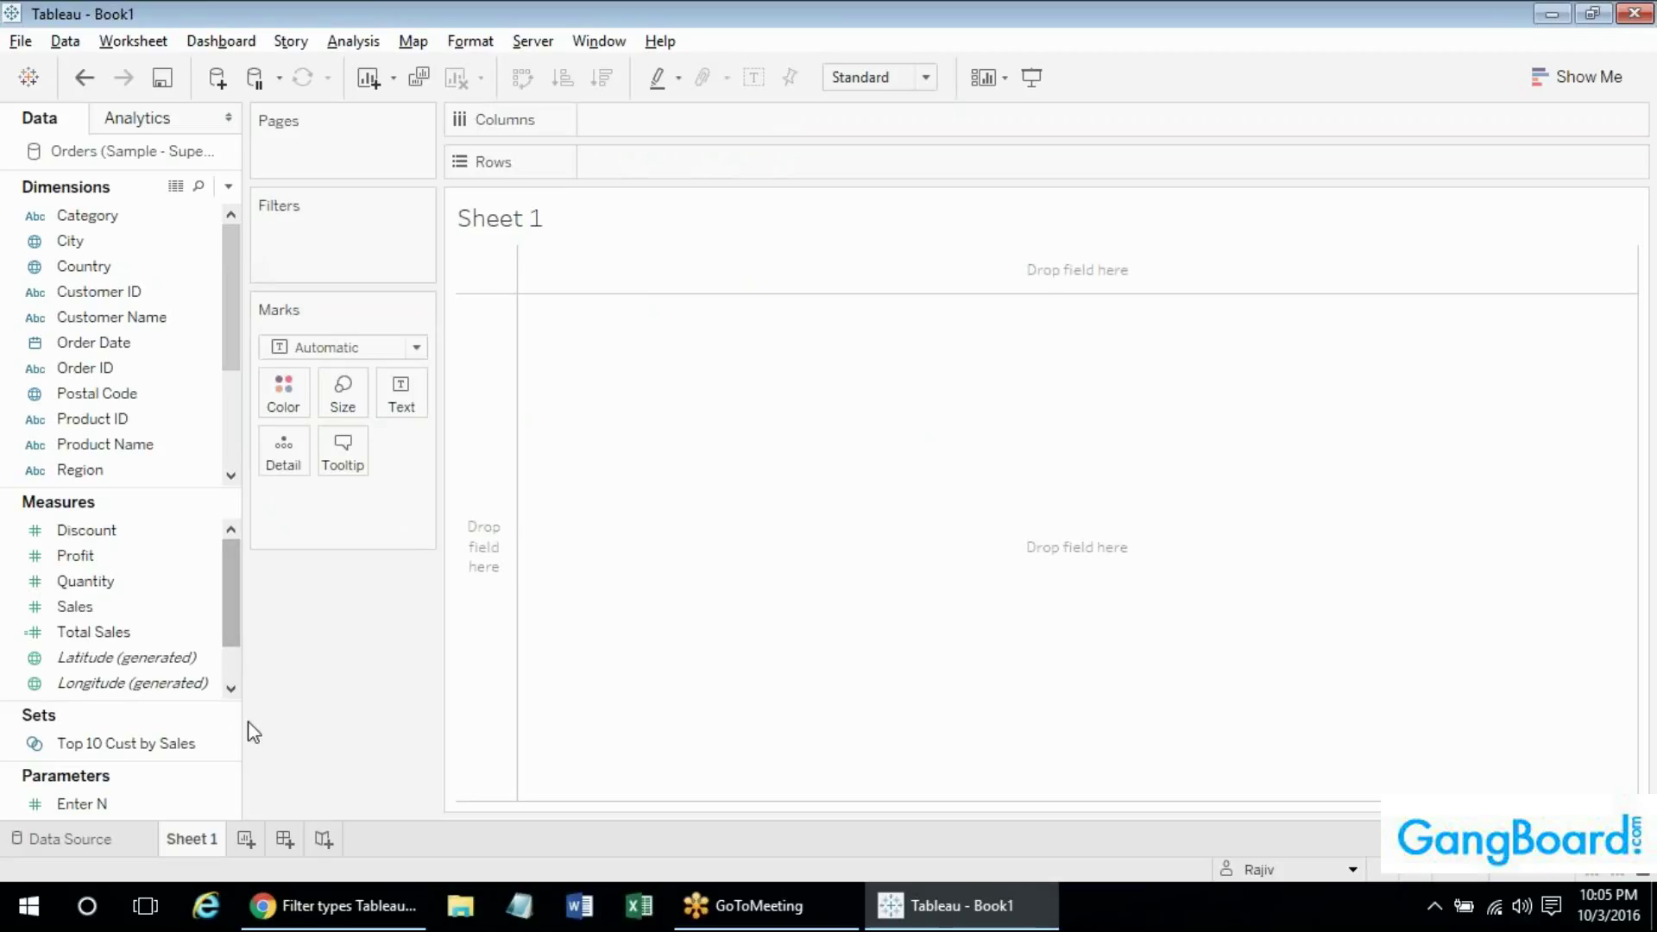
mouse_move(192, 701)
mouse_down()
mouse_move(192, 650)
mouse_move(168, 712)
mouse_up()
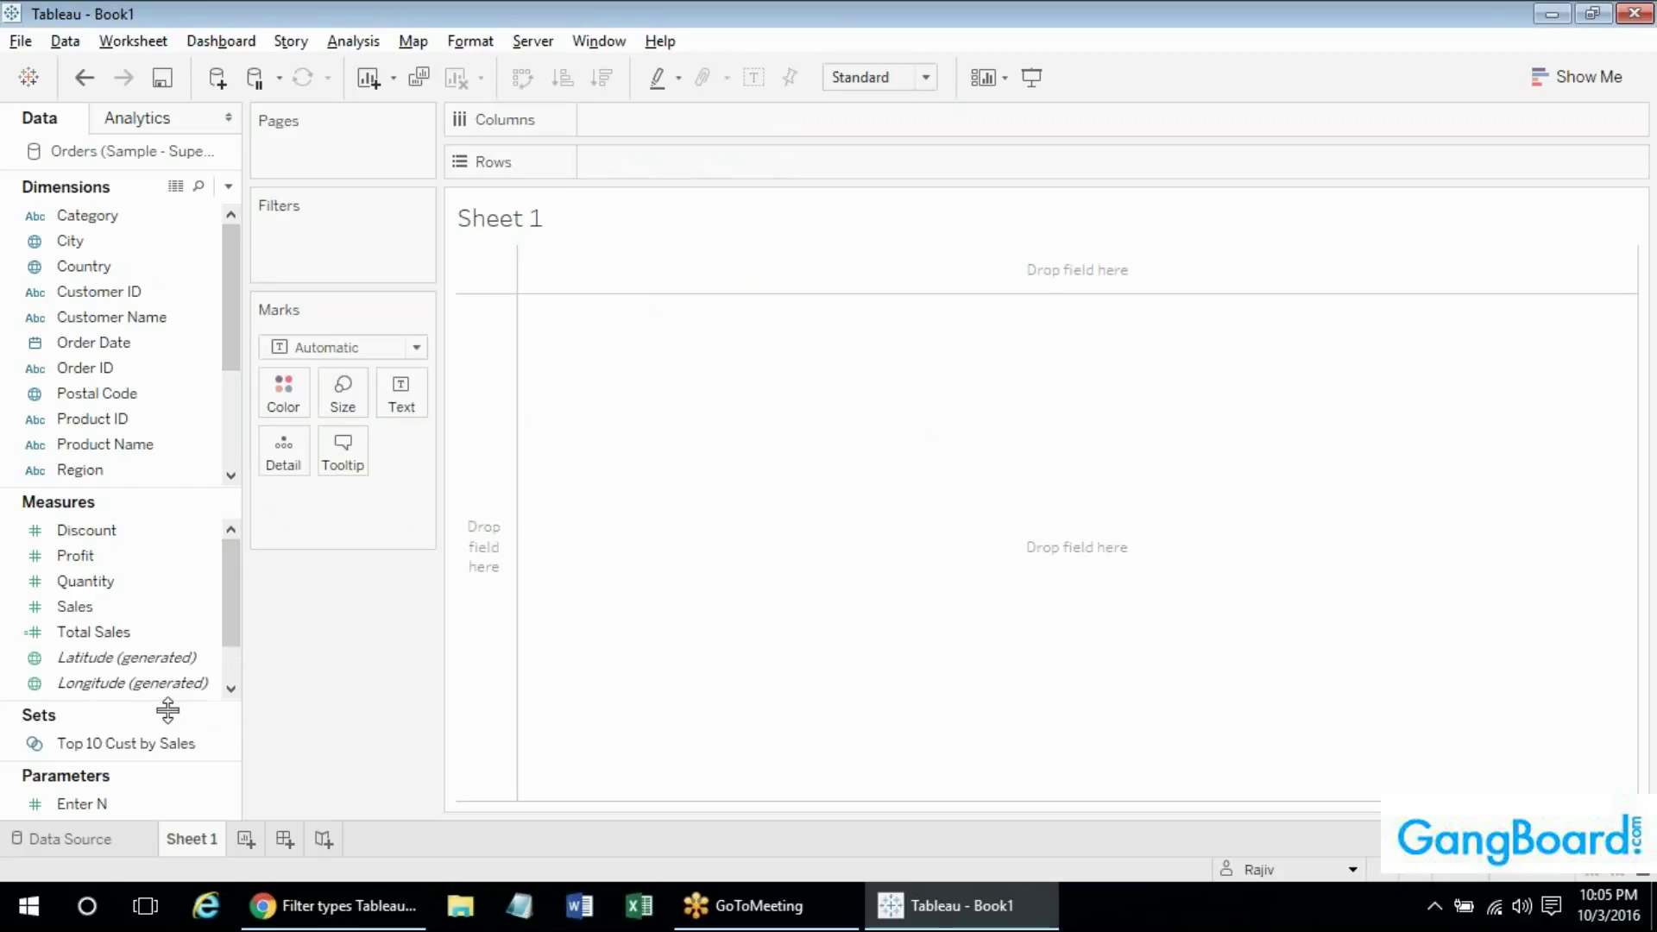
Build a scatter plot of Profit against Sales, with Sales on Columns, Profit on Rows and Customer Name as detail.
drag(235, 323, 241, 457)
drag(228, 381, 302, 456)
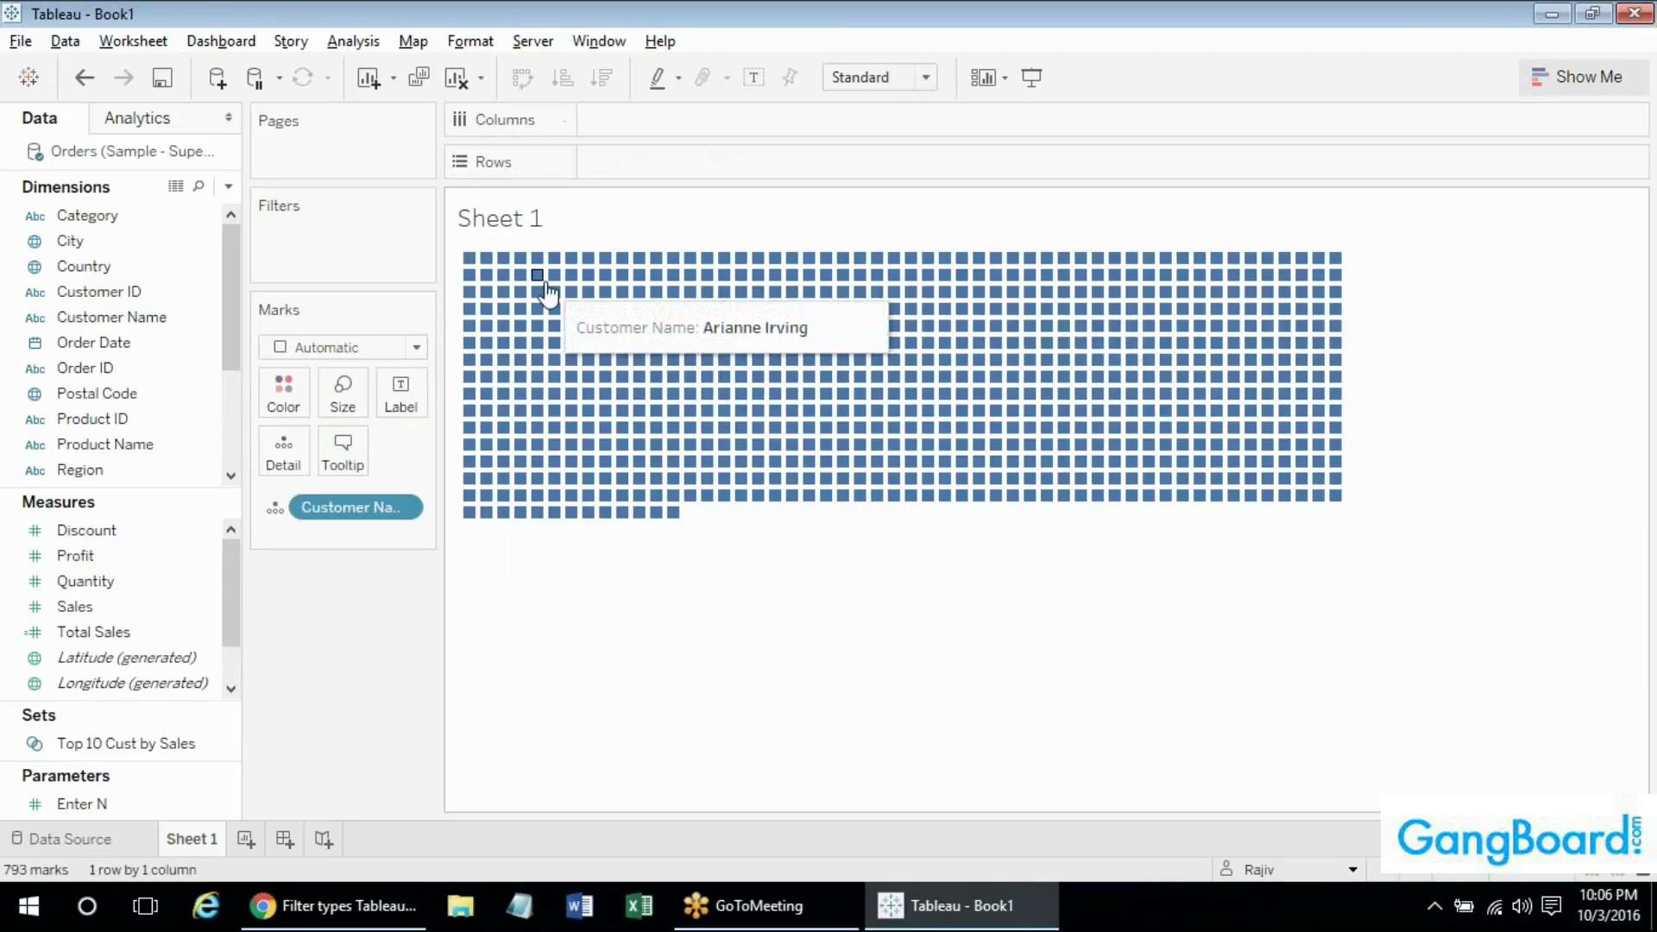
drag(85, 607, 601, 122)
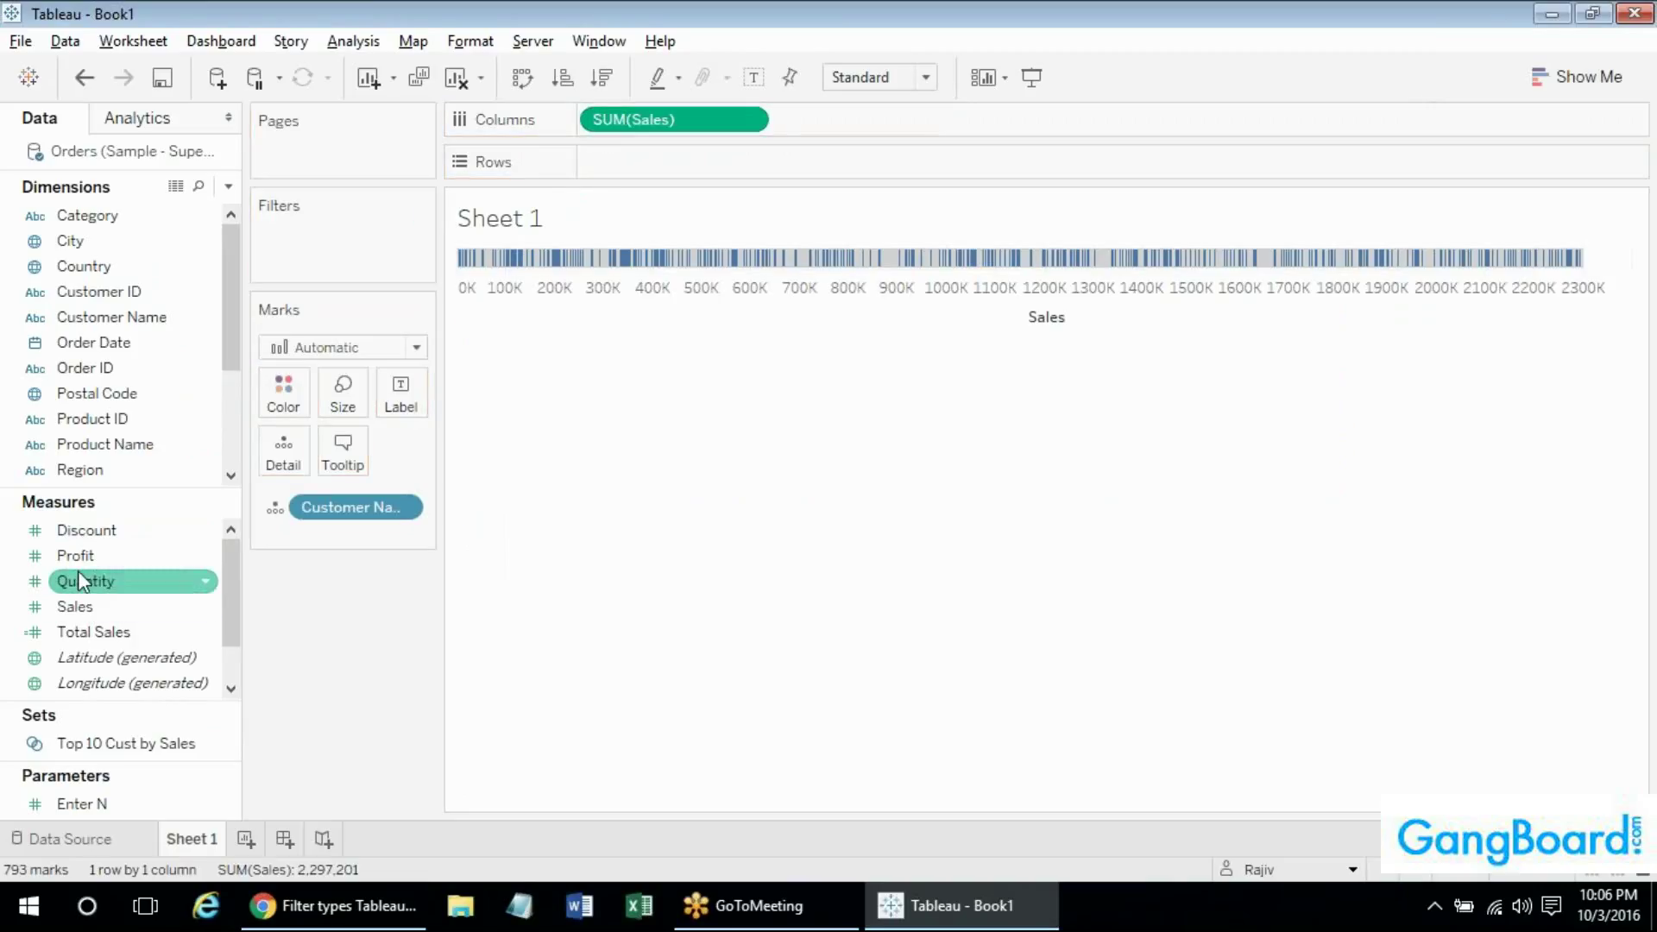
drag(75, 554, 659, 171)
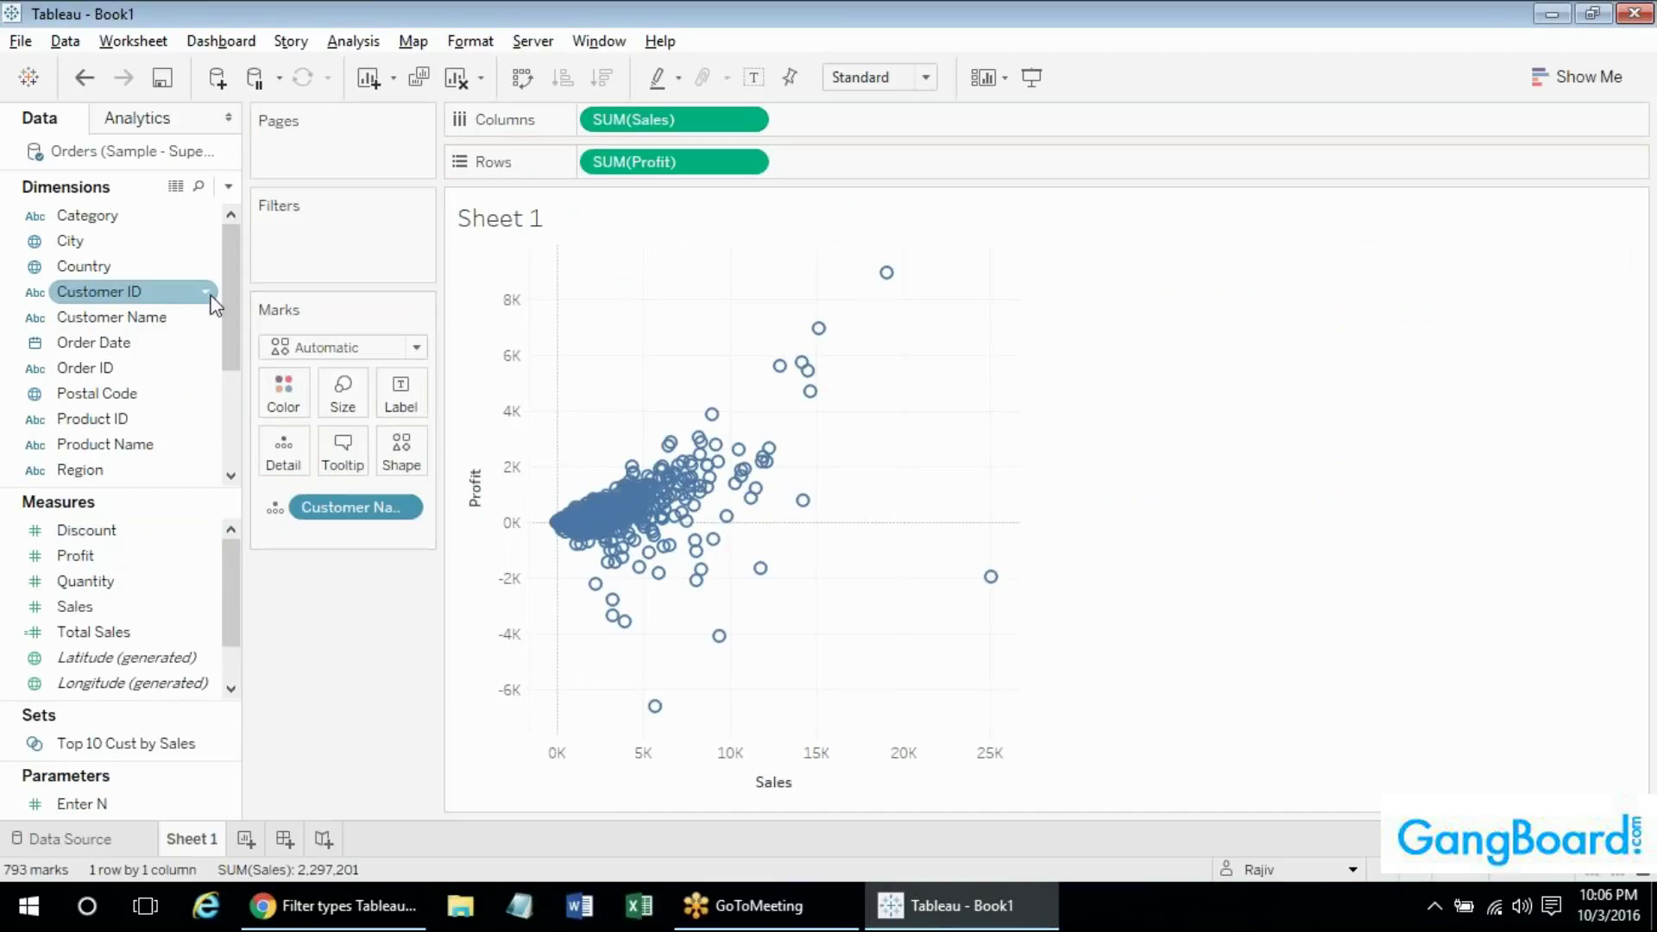
Replace Customer Name with City as the detail level of the scatter plot.
scroll(235, 377, down, 1)
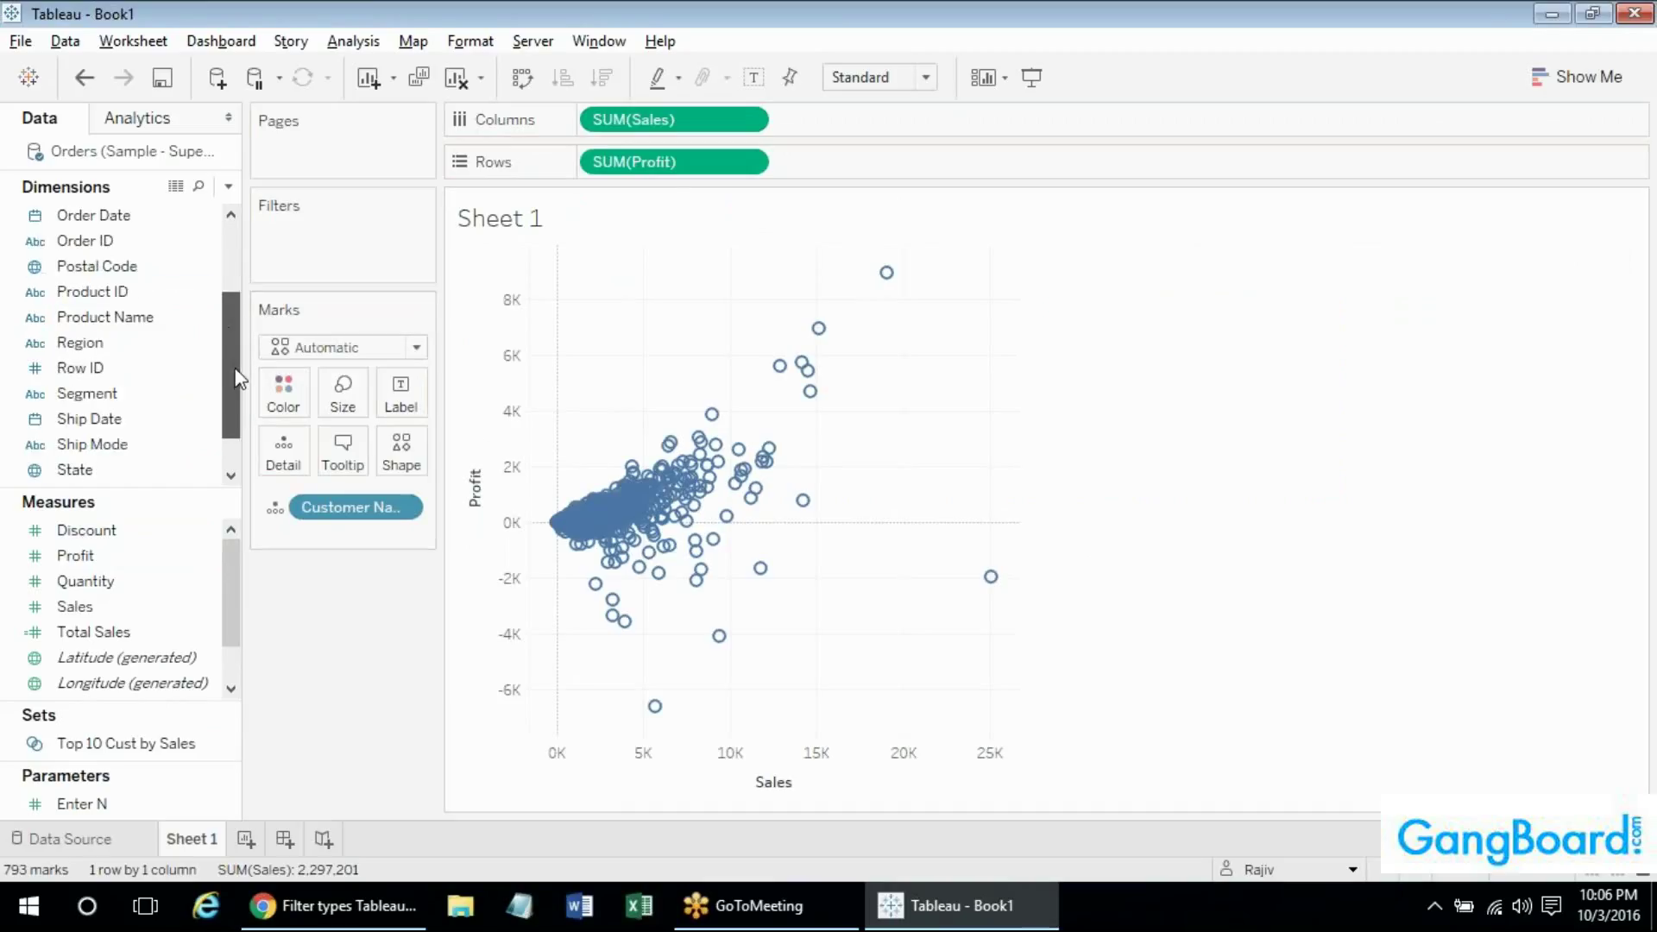
drag(236, 367, 235, 319)
scroll(236, 320, down, 1)
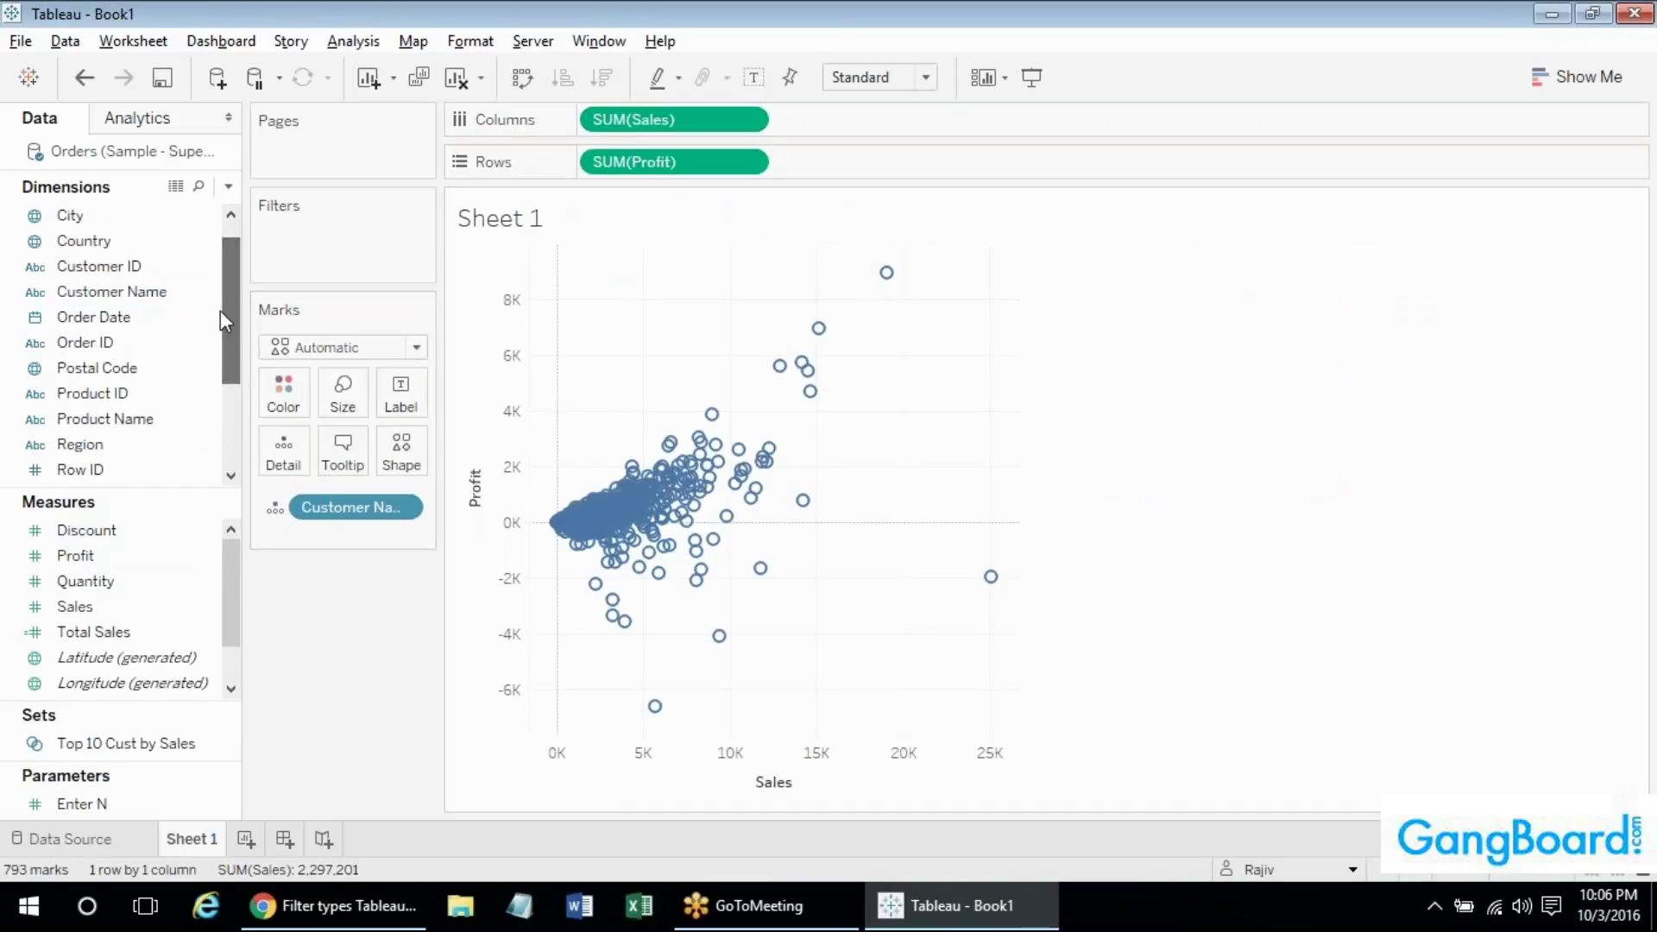
drag(77, 215, 333, 509)
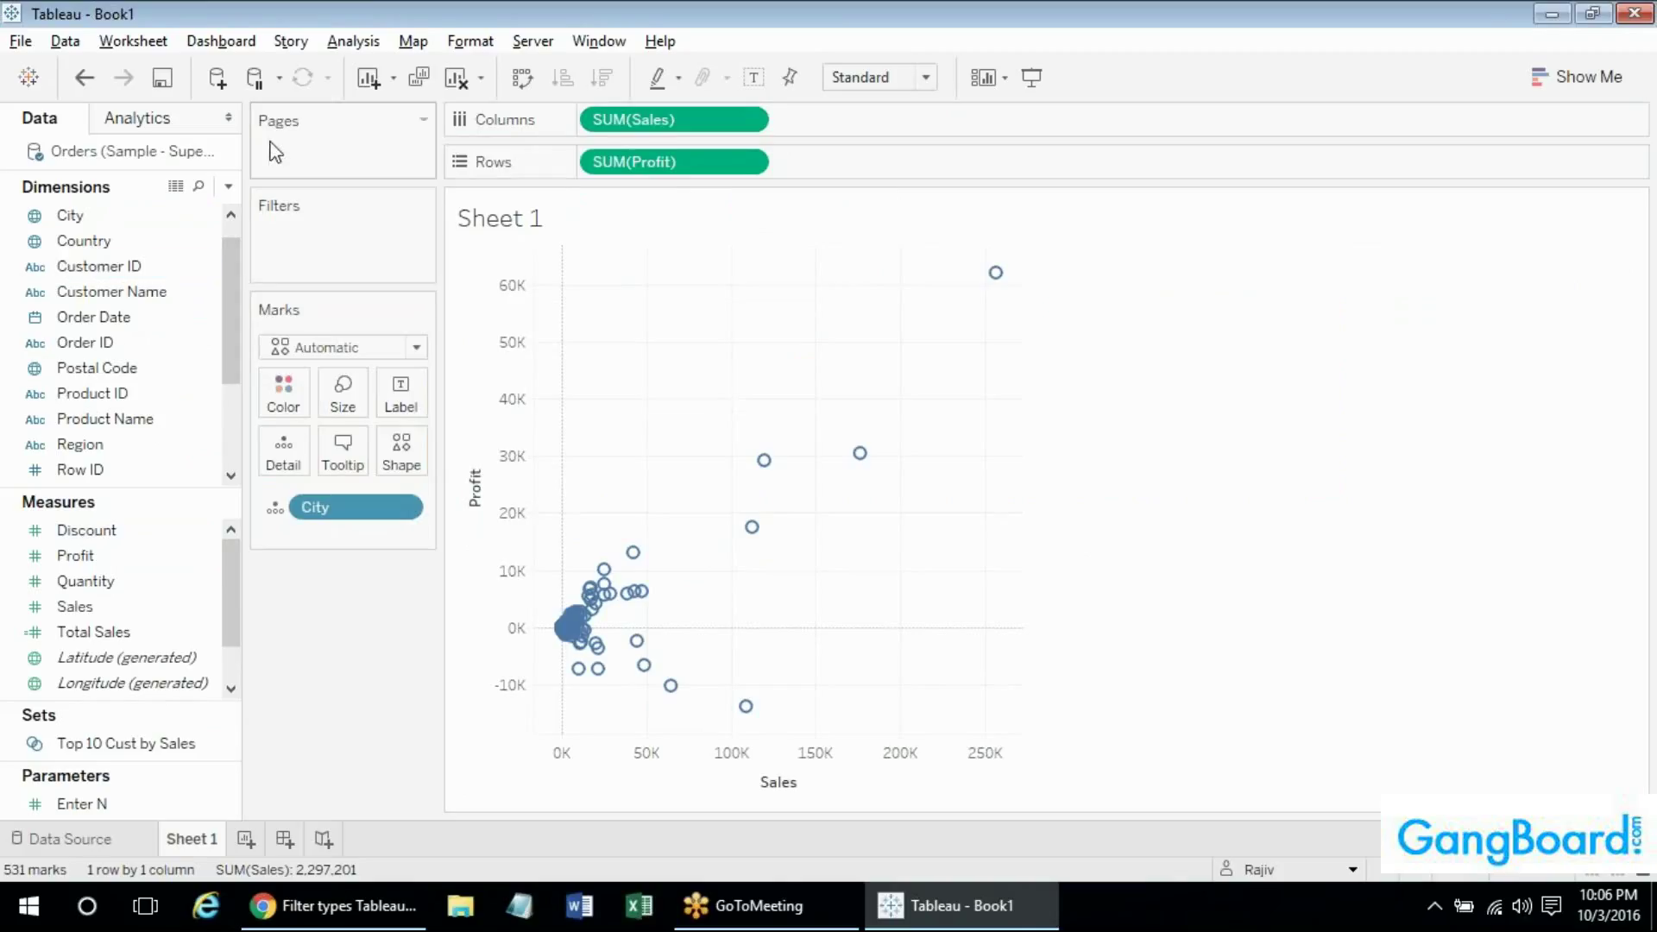
Page the scatter plot by year of Order Date, play it forward and turn on Show history.
drag(199, 317, 327, 140)
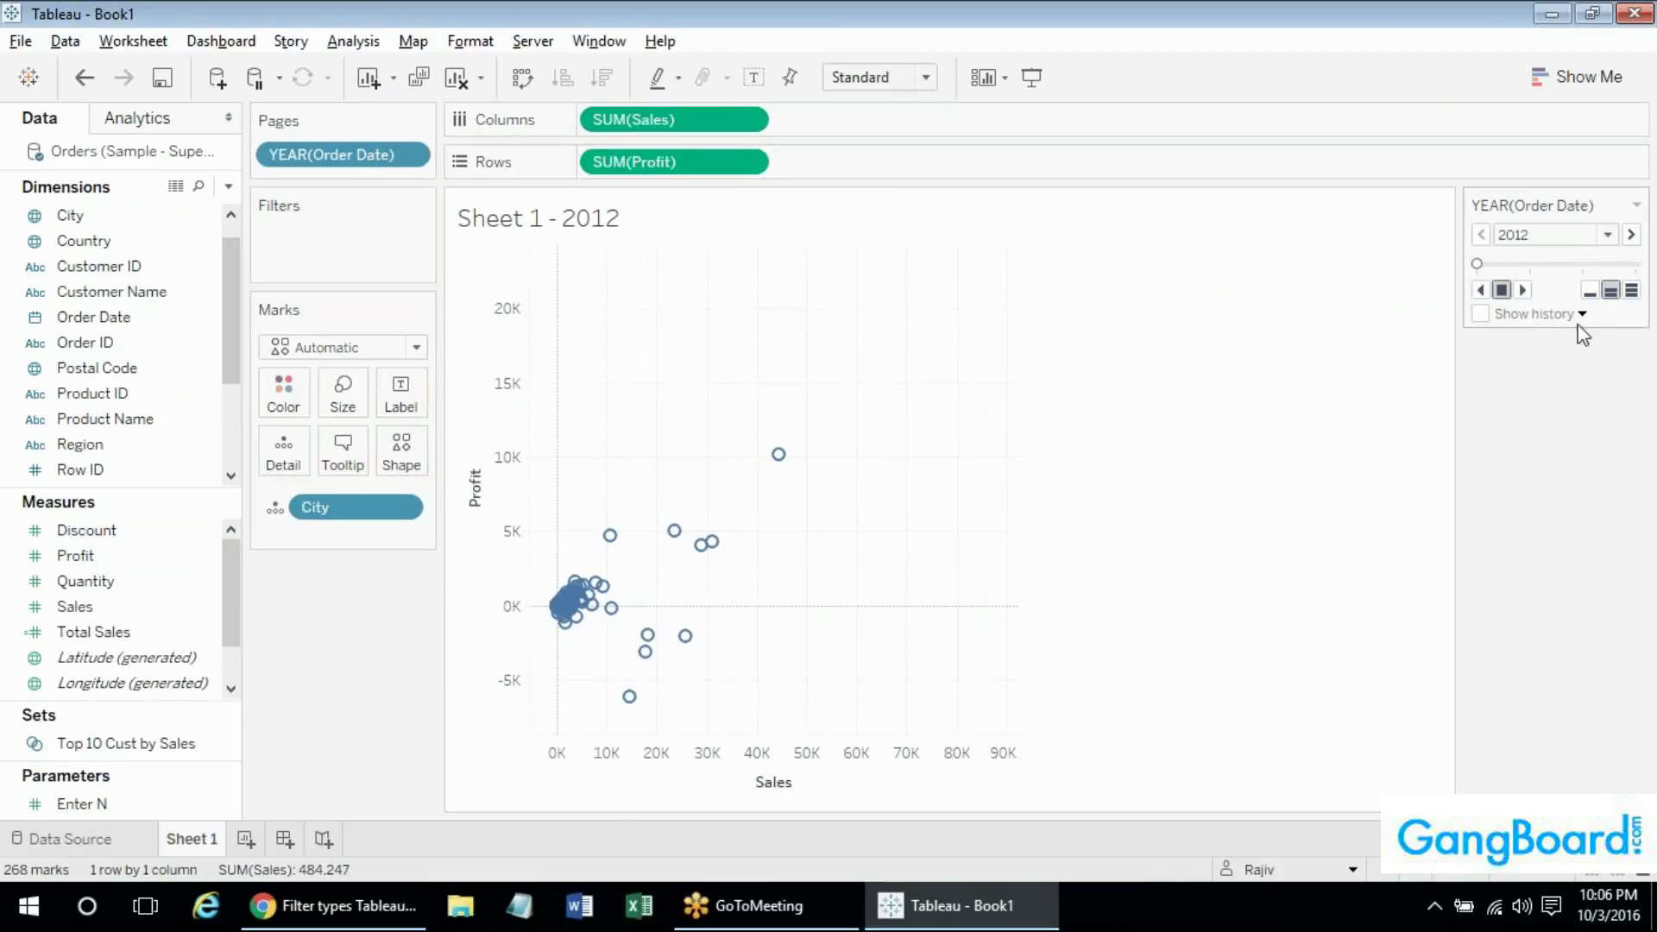
click(1523, 290)
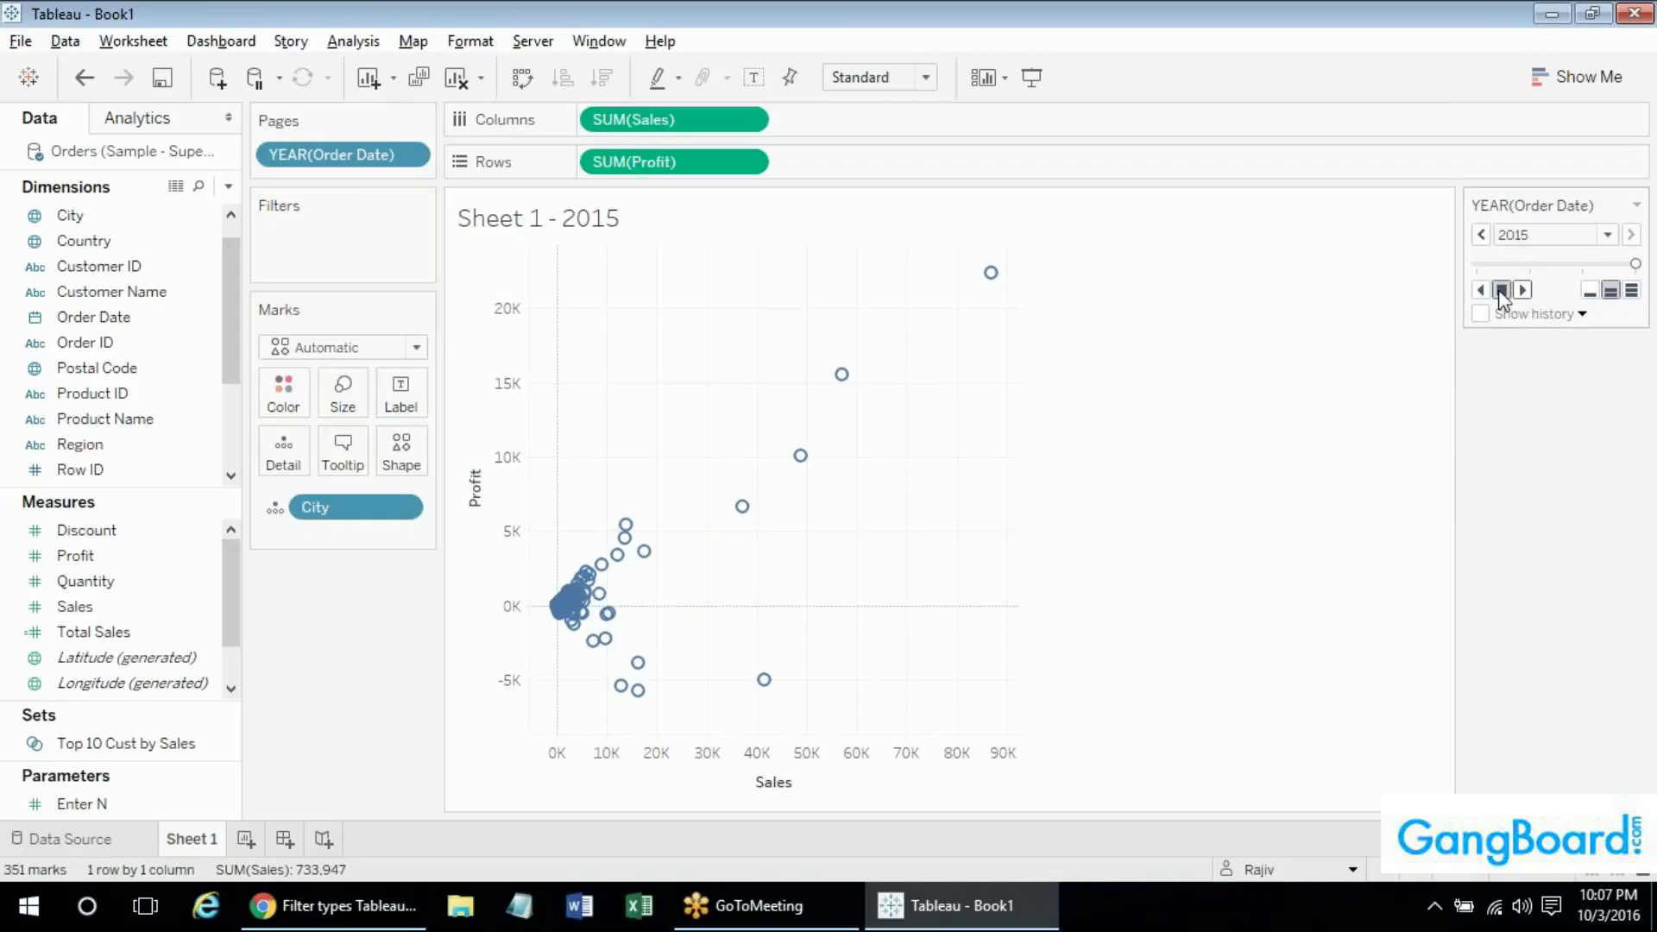
click(1636, 205)
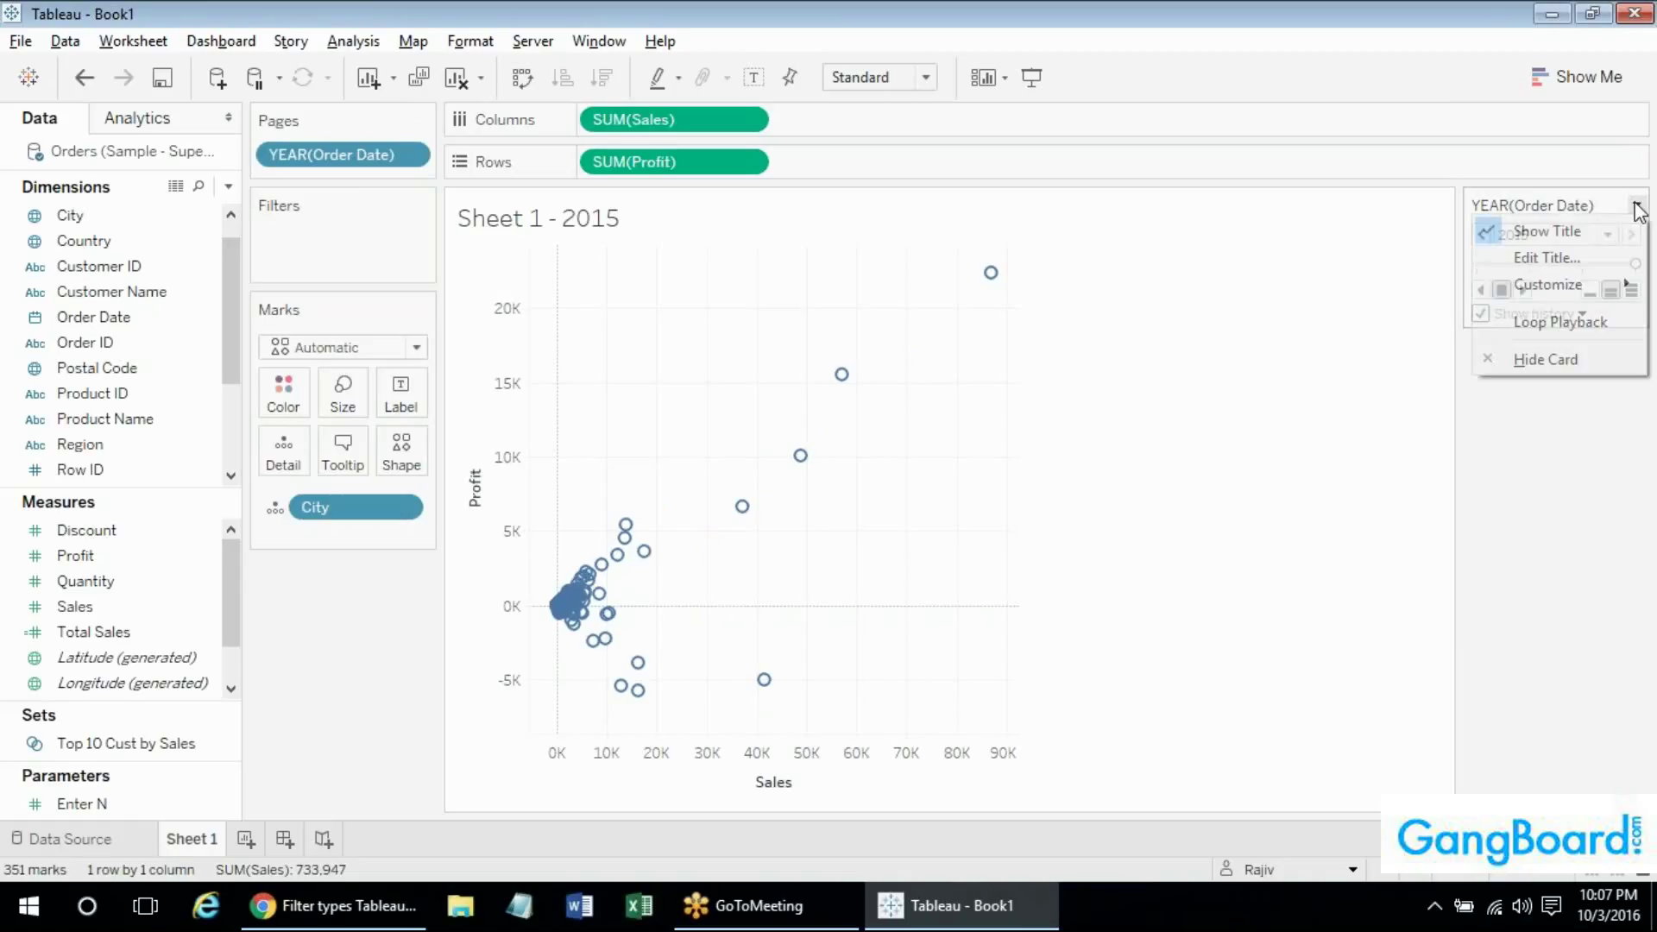
click(1557, 460)
Switch the paging to the discrete month of Order Date and play through the months.
right_click(361, 163)
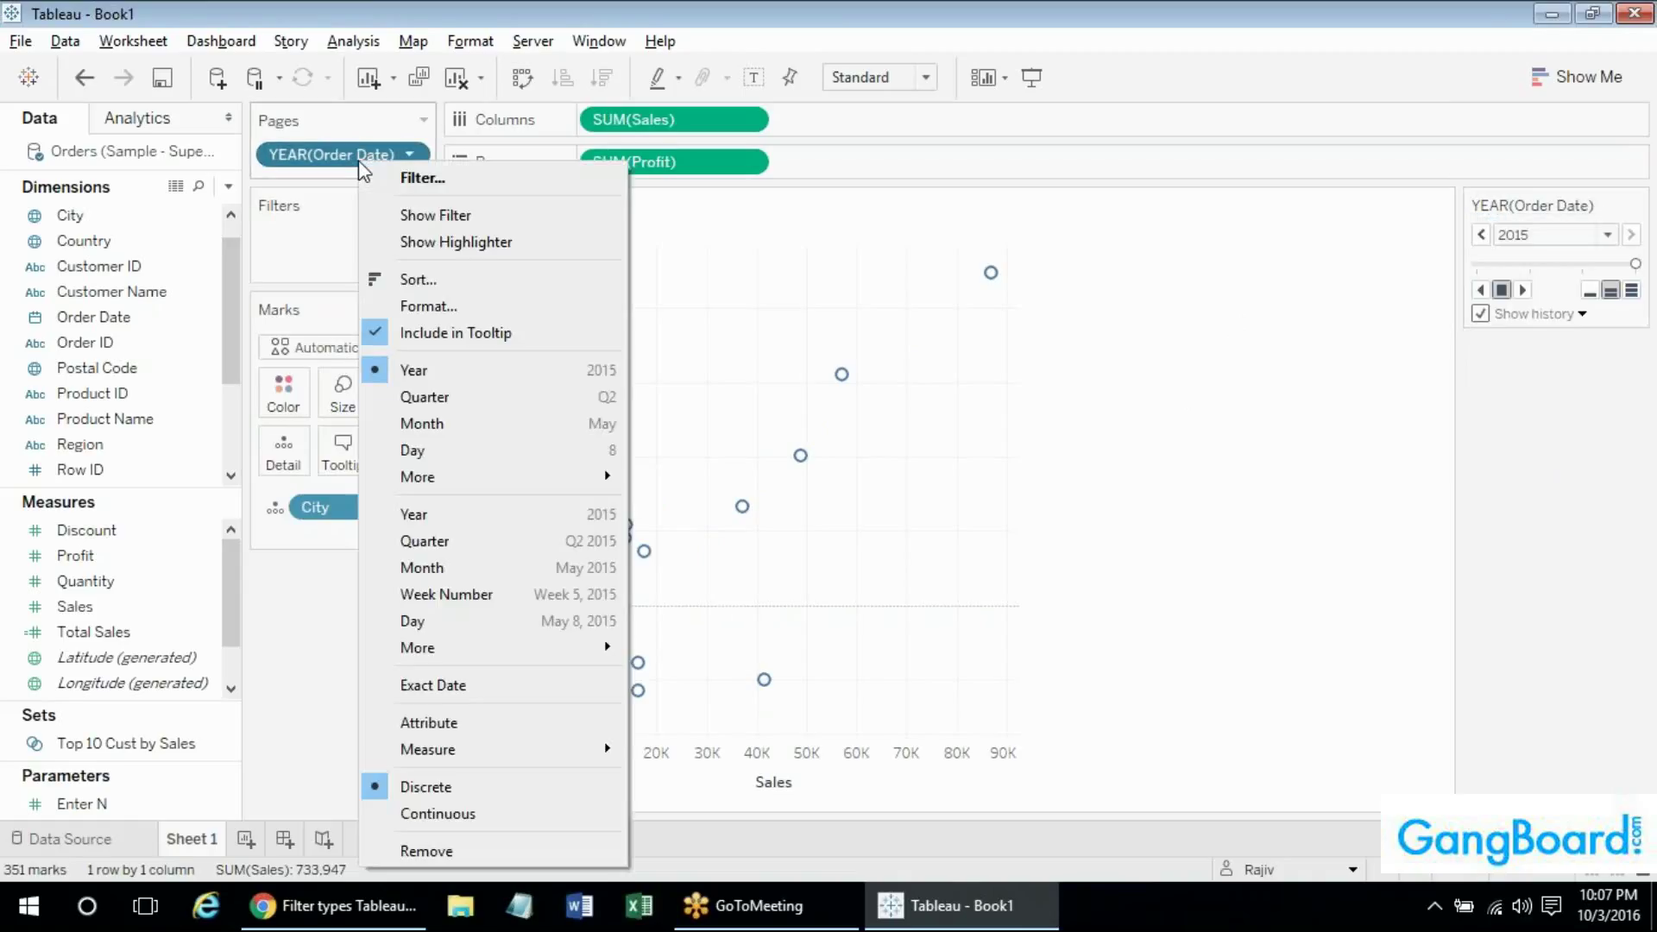
click(416, 423)
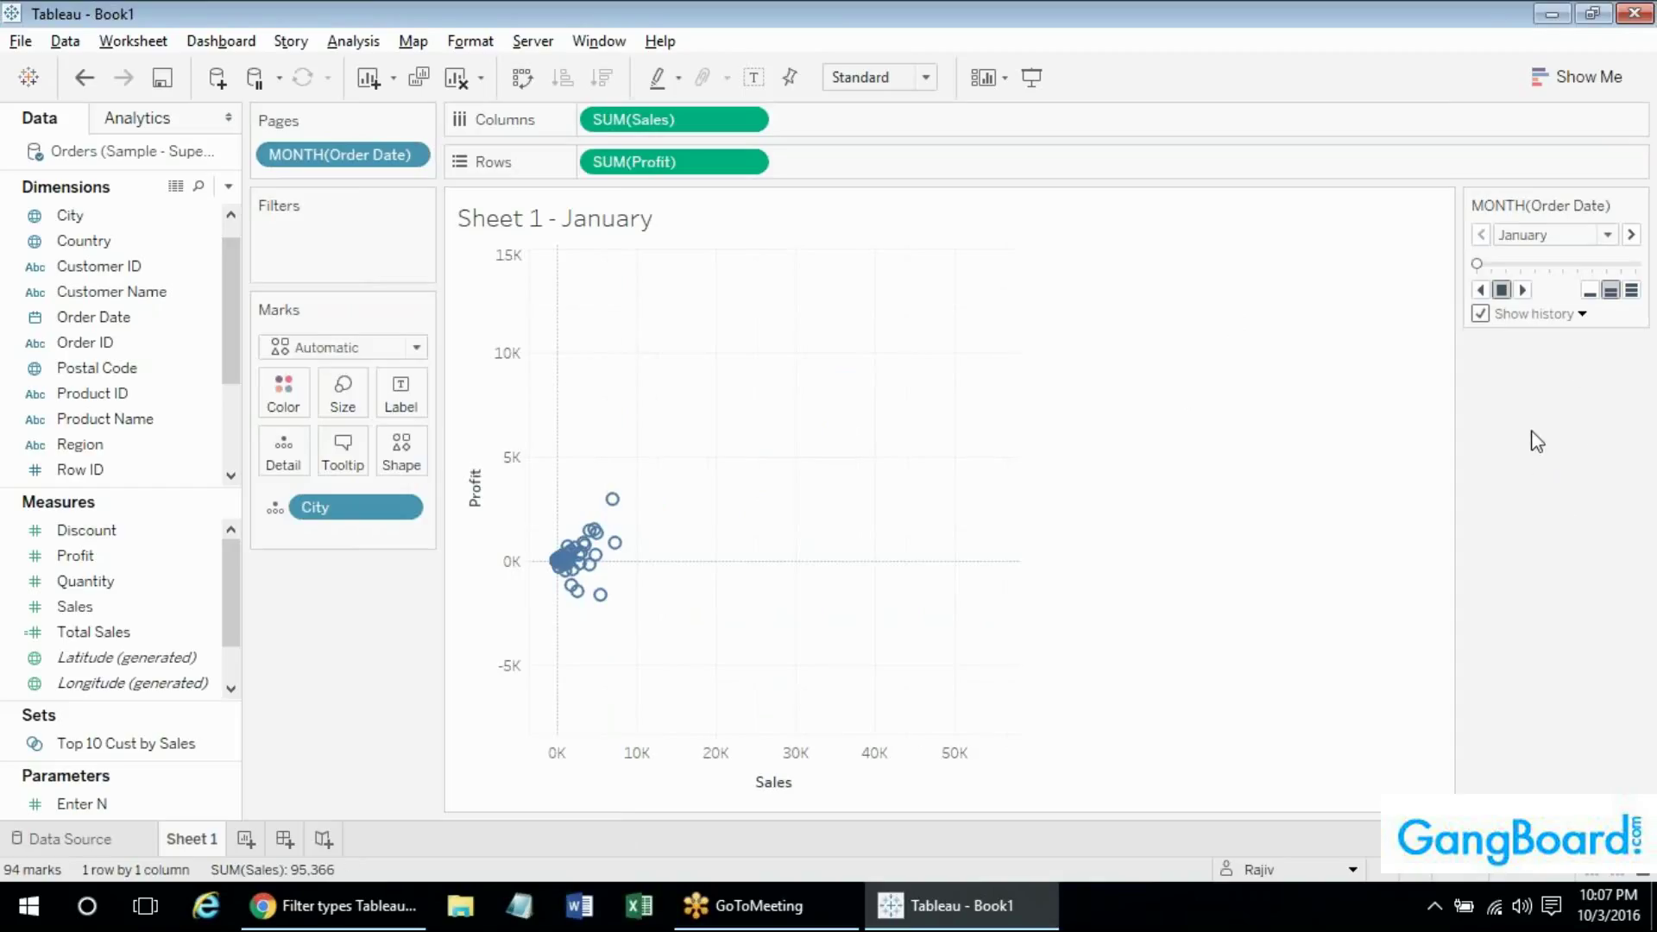
click(1523, 290)
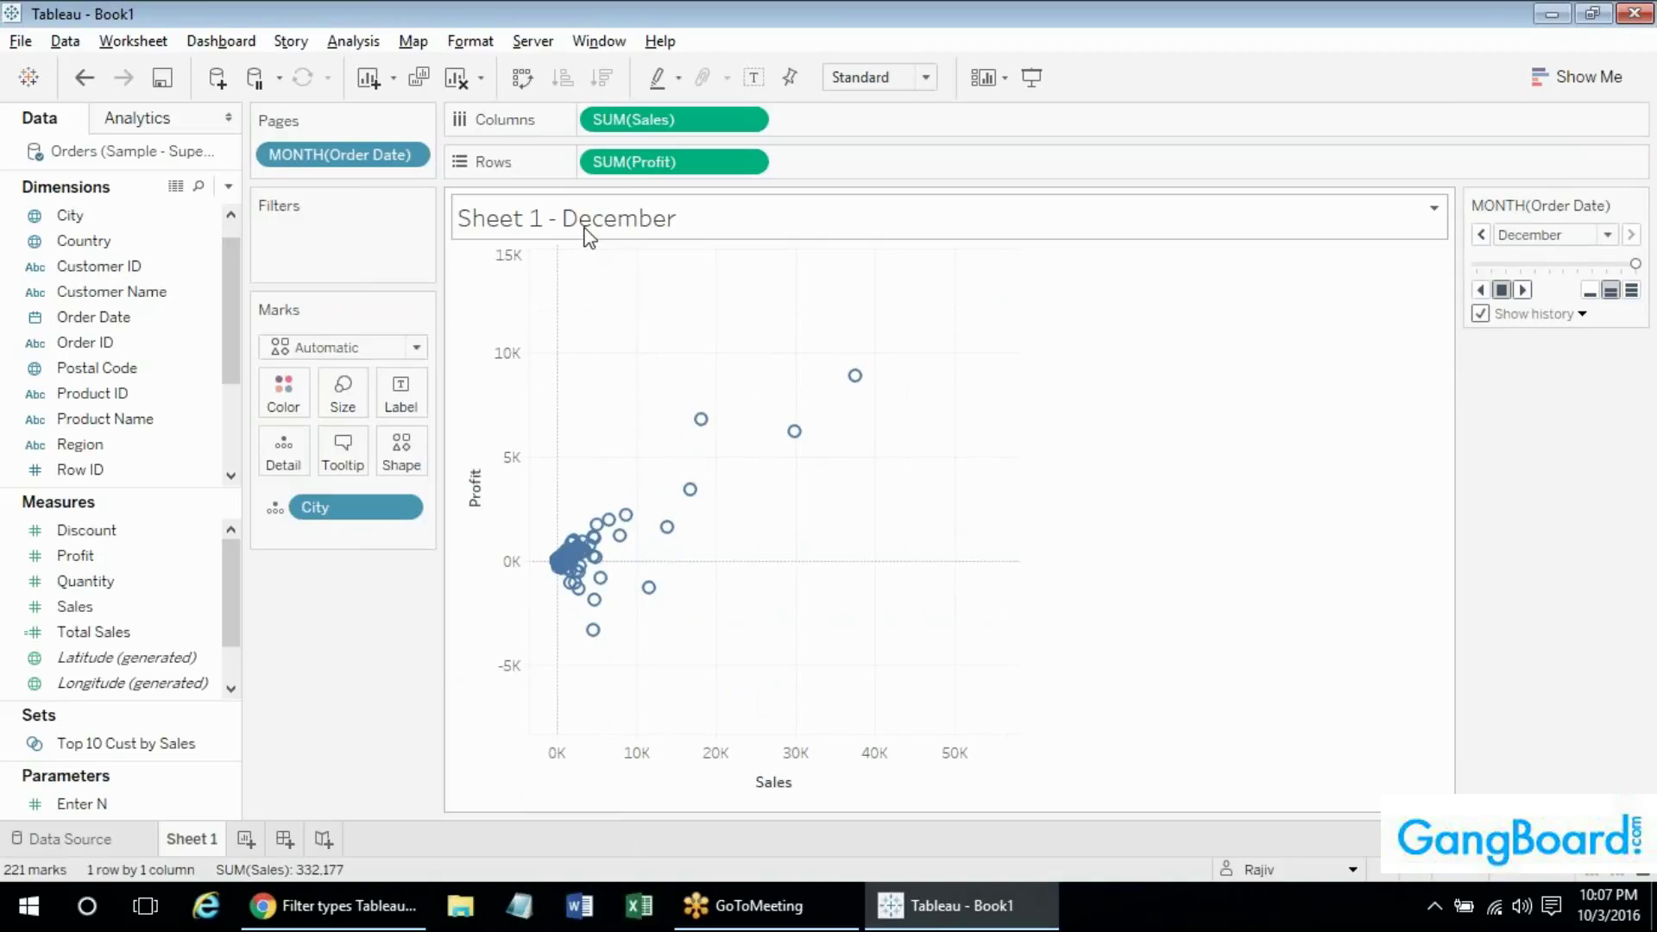
Set the page history to show for All marks and slightly adjust its fade range.
click(1548, 310)
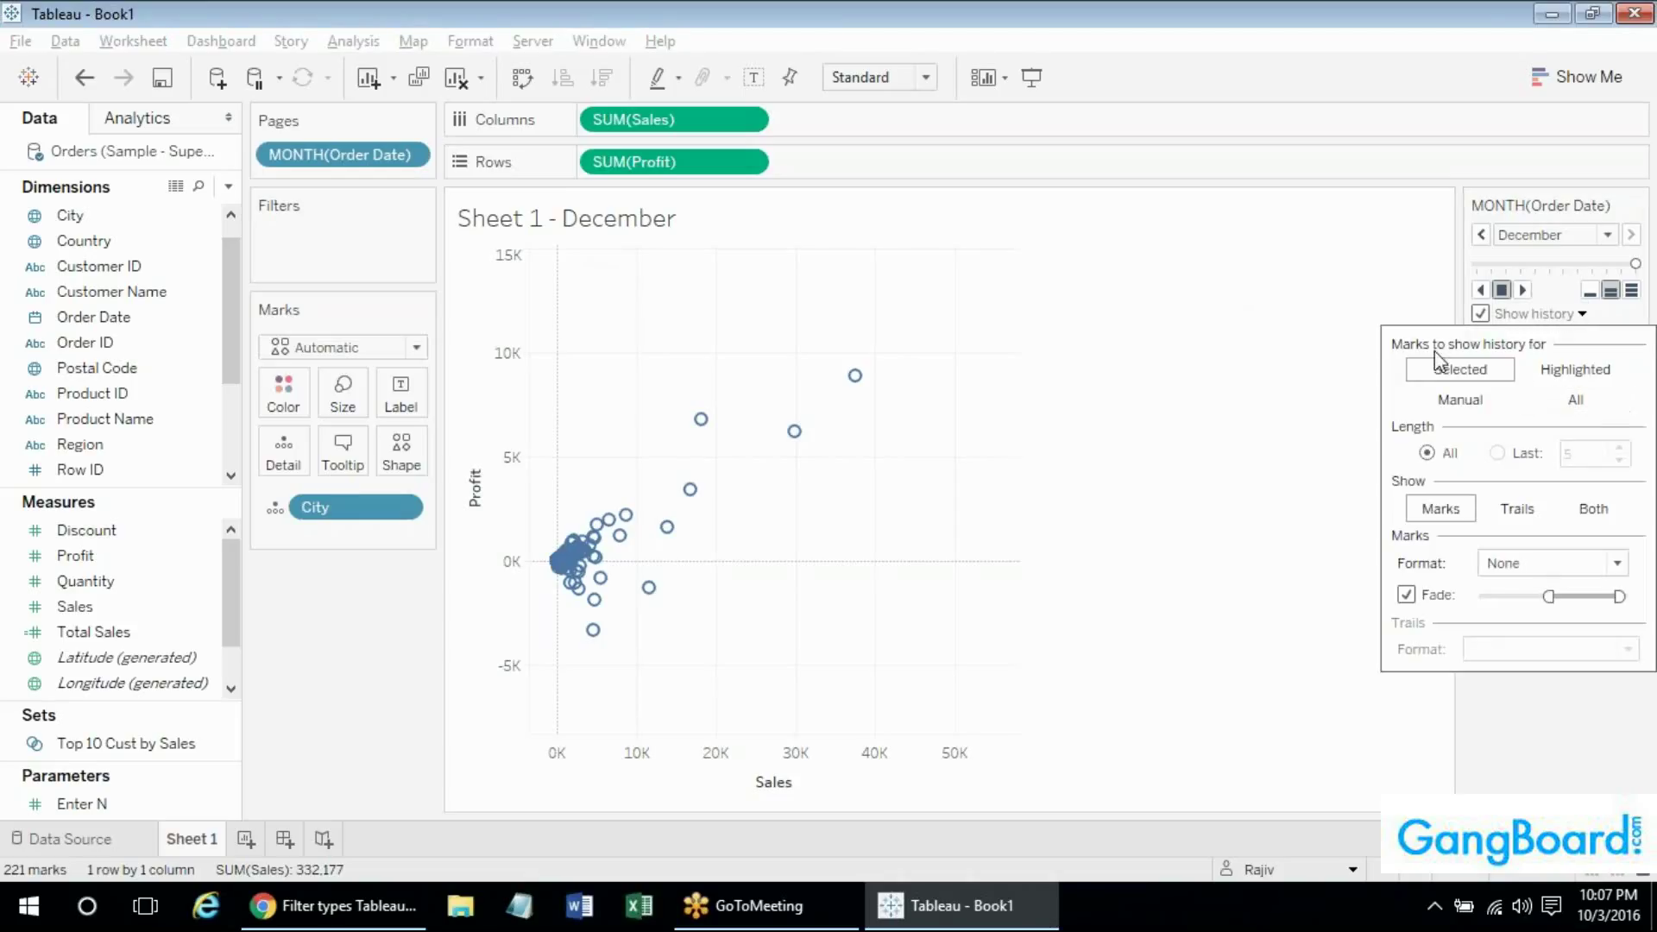
click(1576, 401)
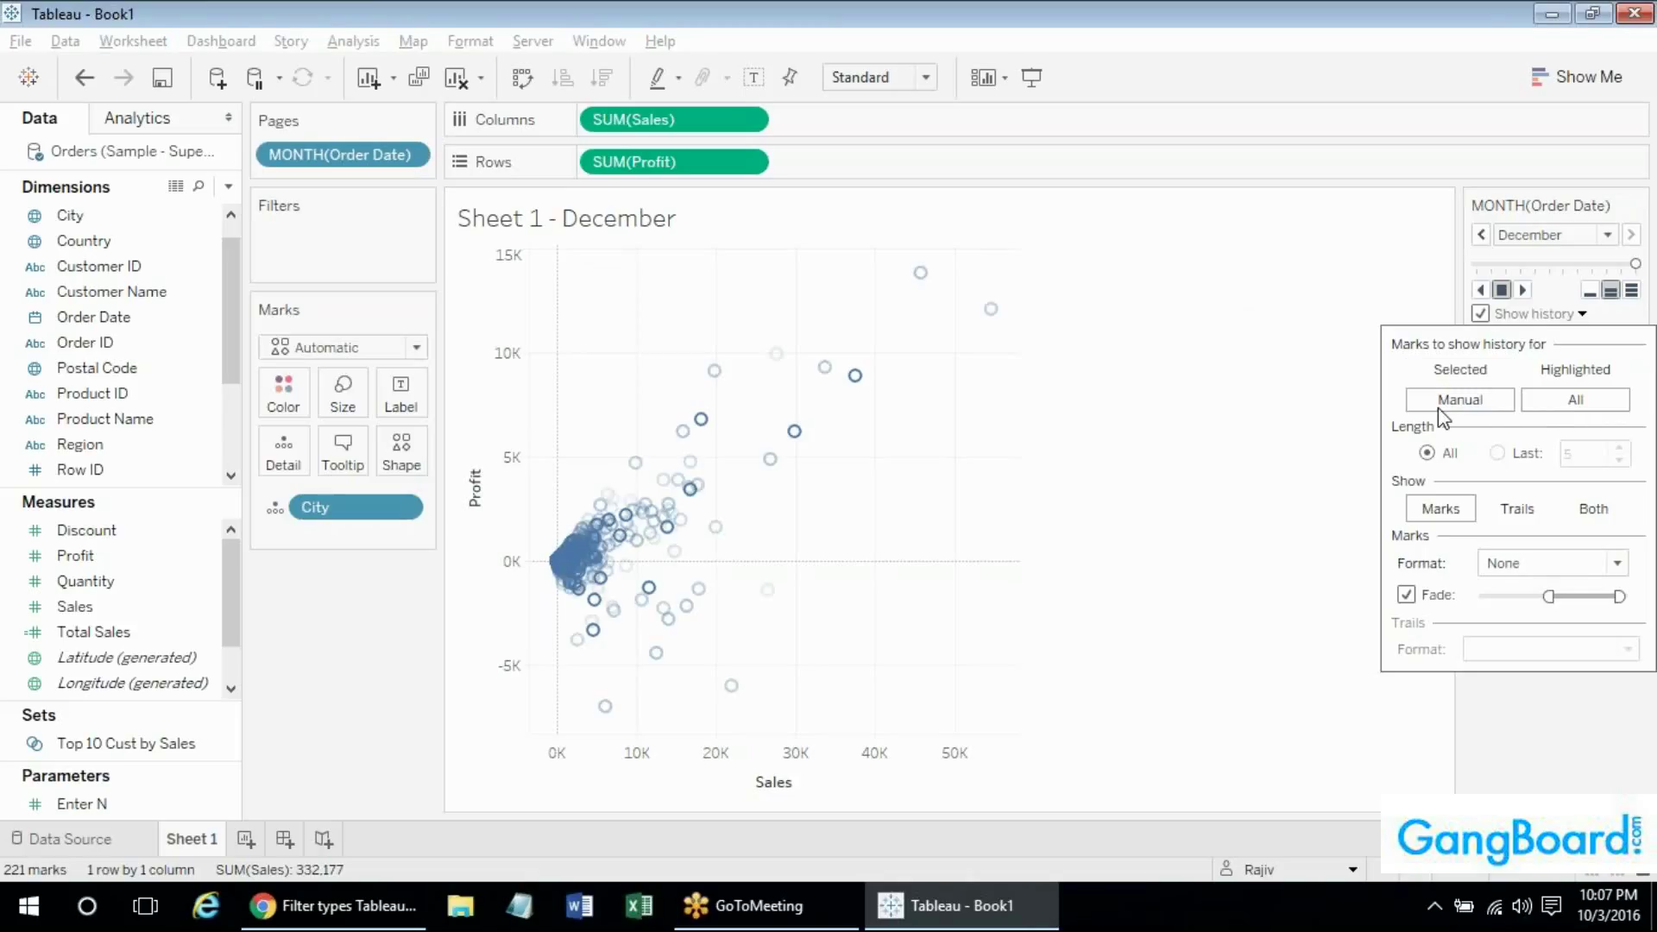
mouse_move(1566, 595)
mouse_down()
mouse_move(1504, 609)
mouse_move(1581, 595)
mouse_up()
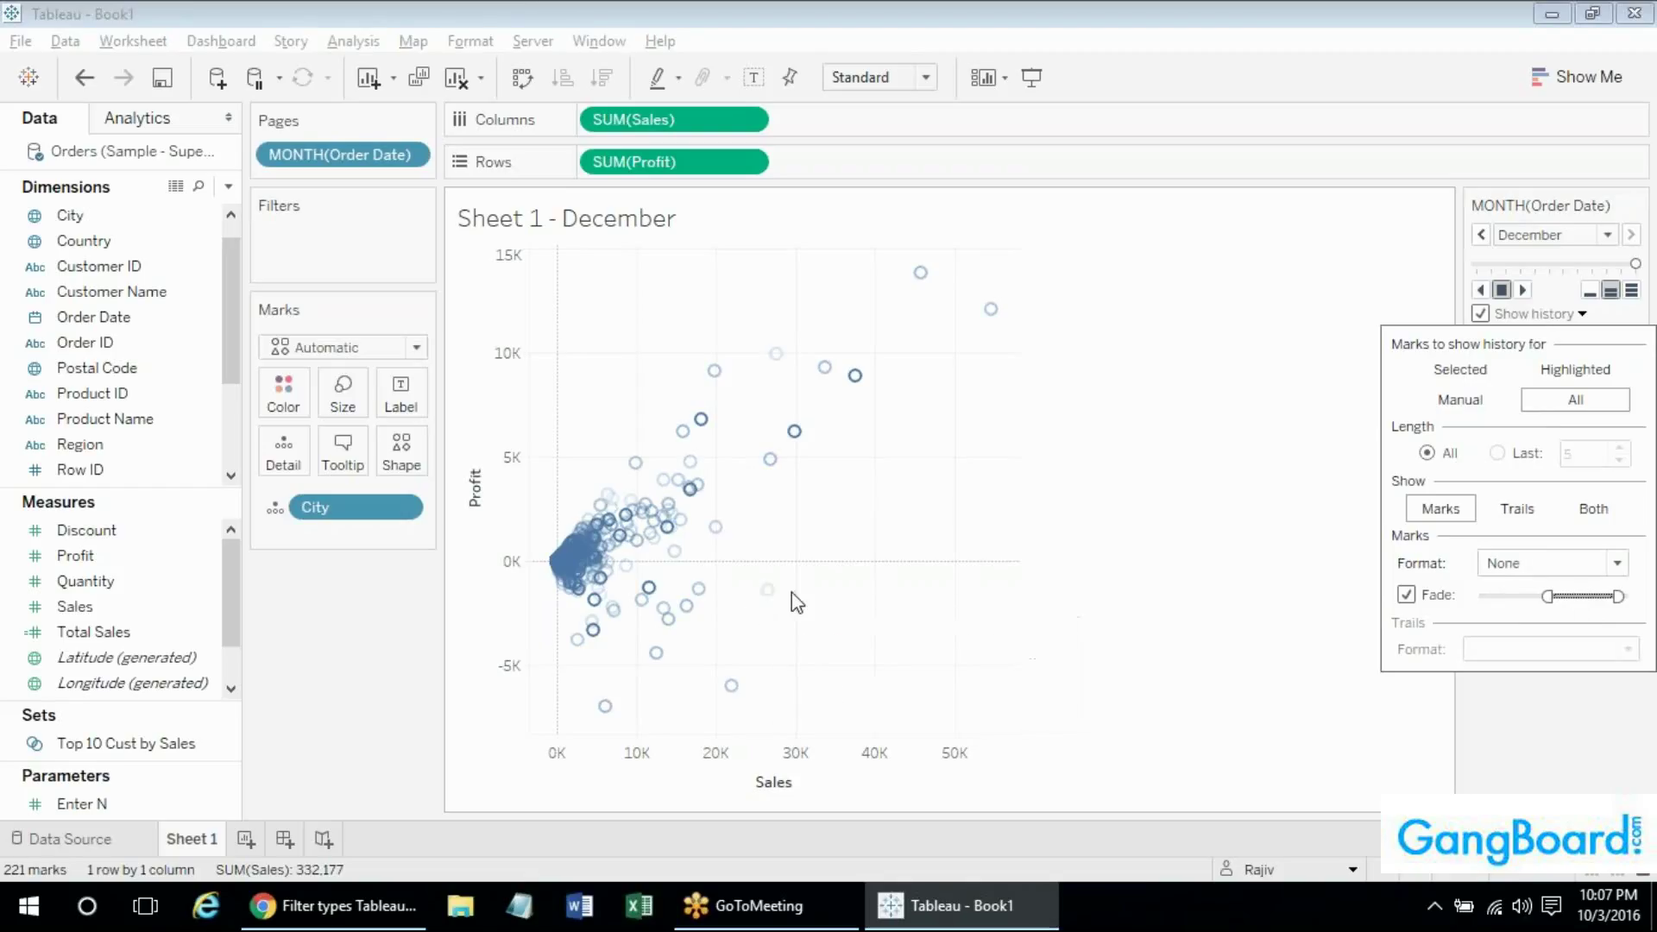
mouse_move(767, 589)
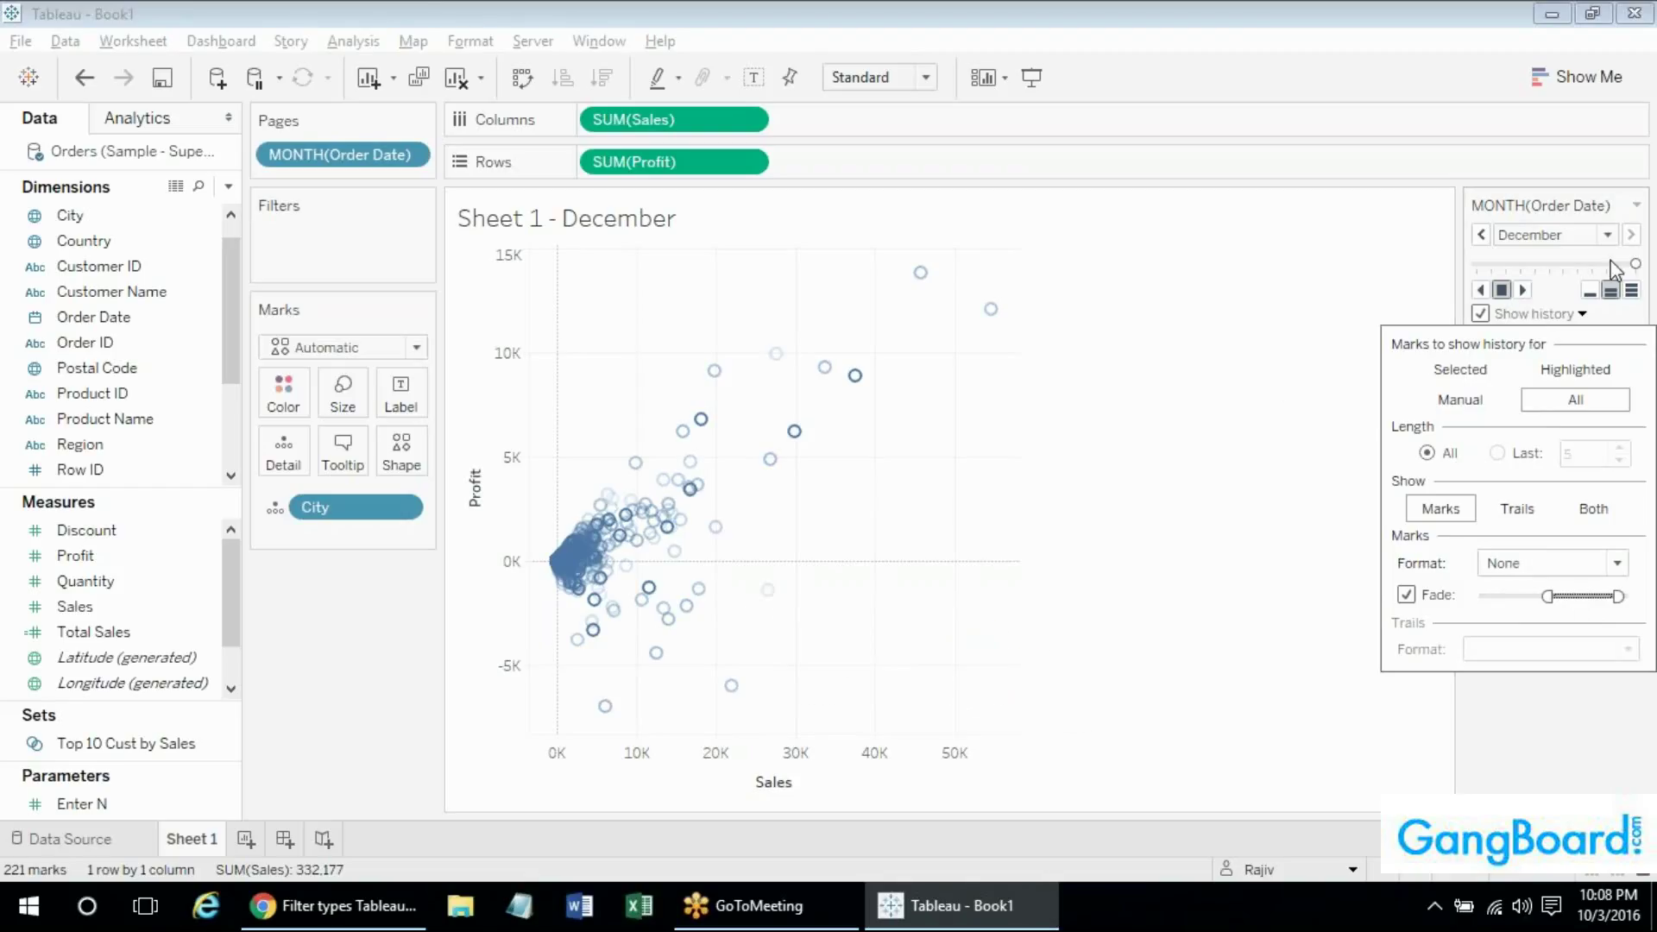
Return the pages to January, play them forward to December and examine the faded history marks.
drag(1635, 264, 1477, 264)
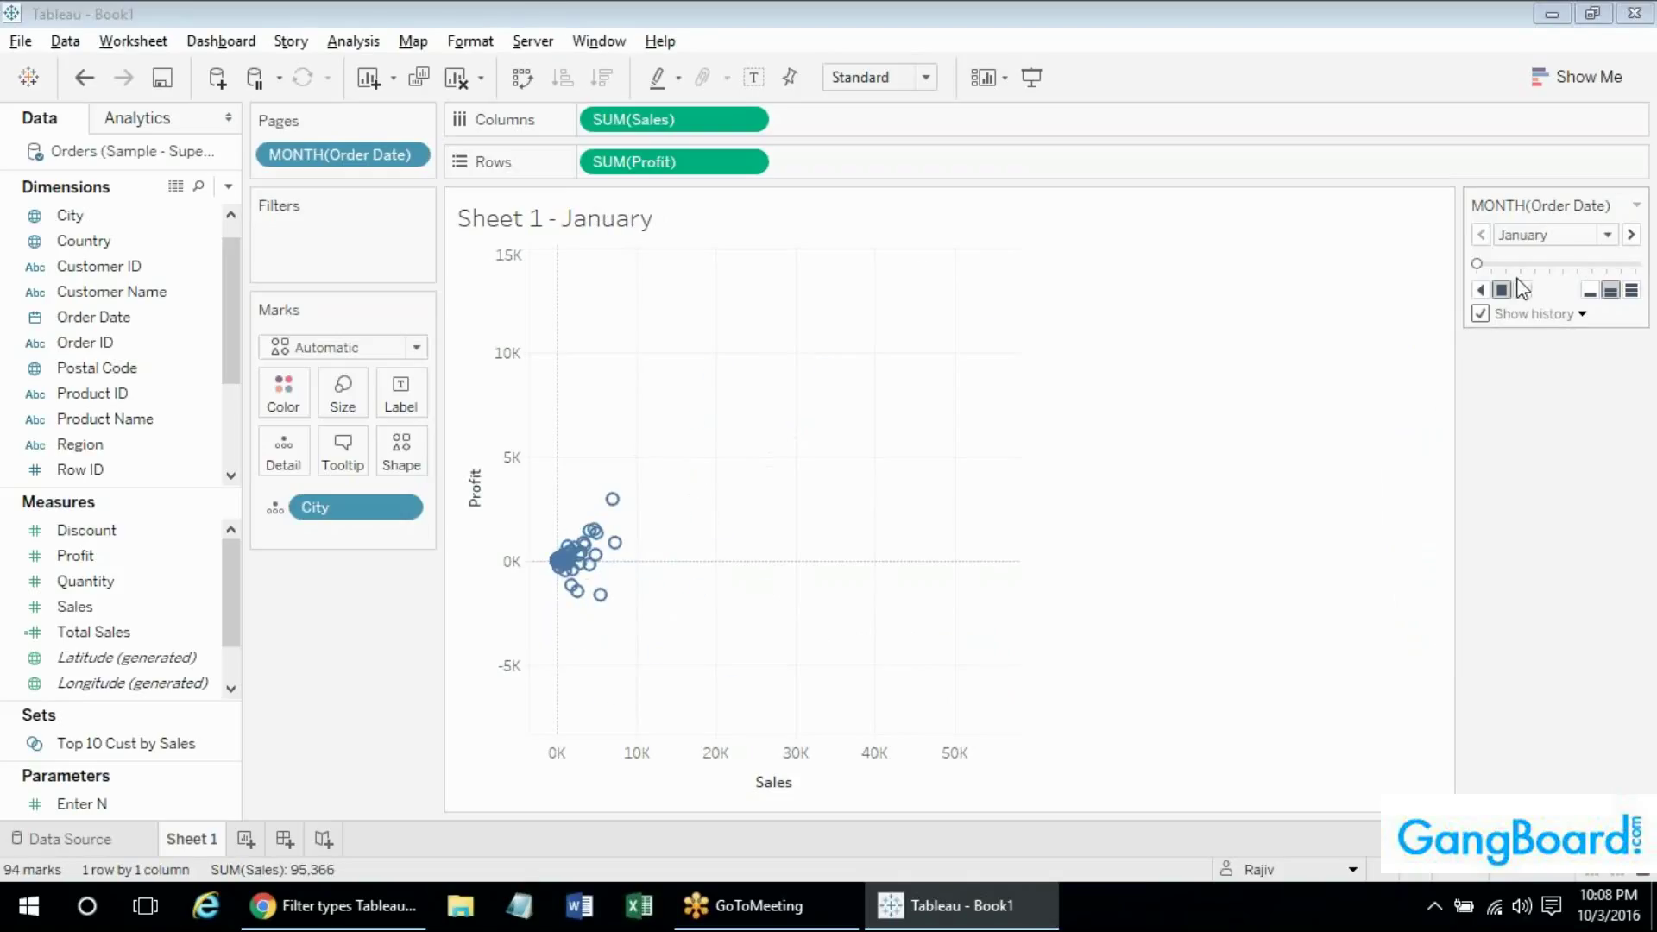
click(1521, 289)
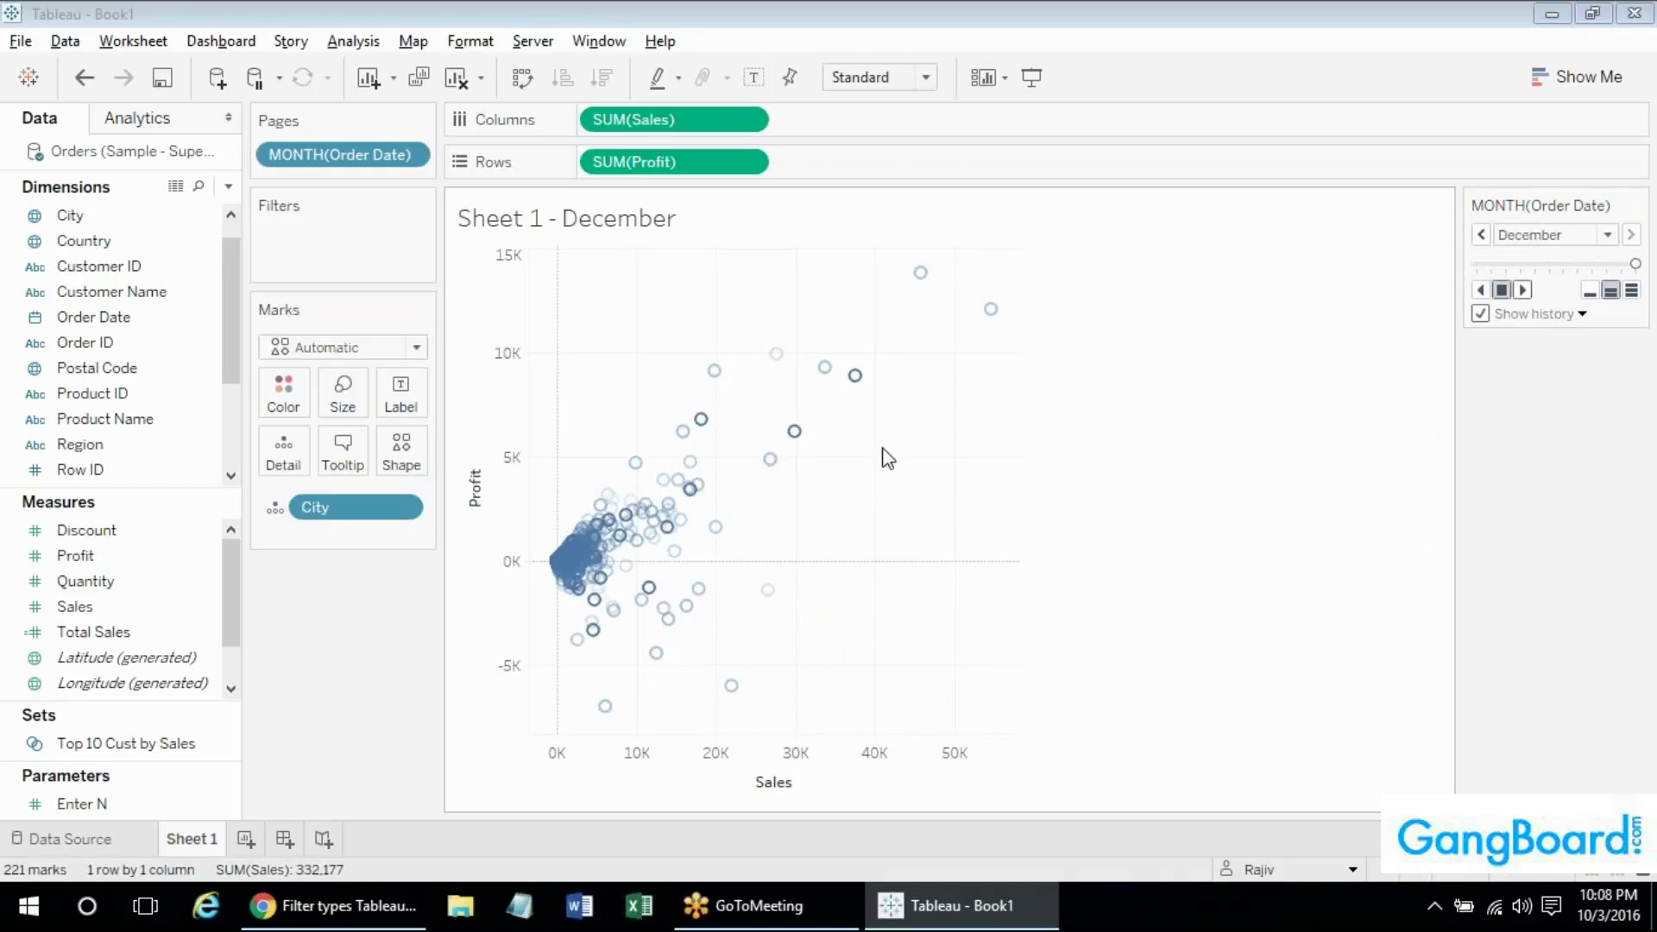
mouse_move(881, 447)
mouse_move(1001, 318)
mouse_move(854, 377)
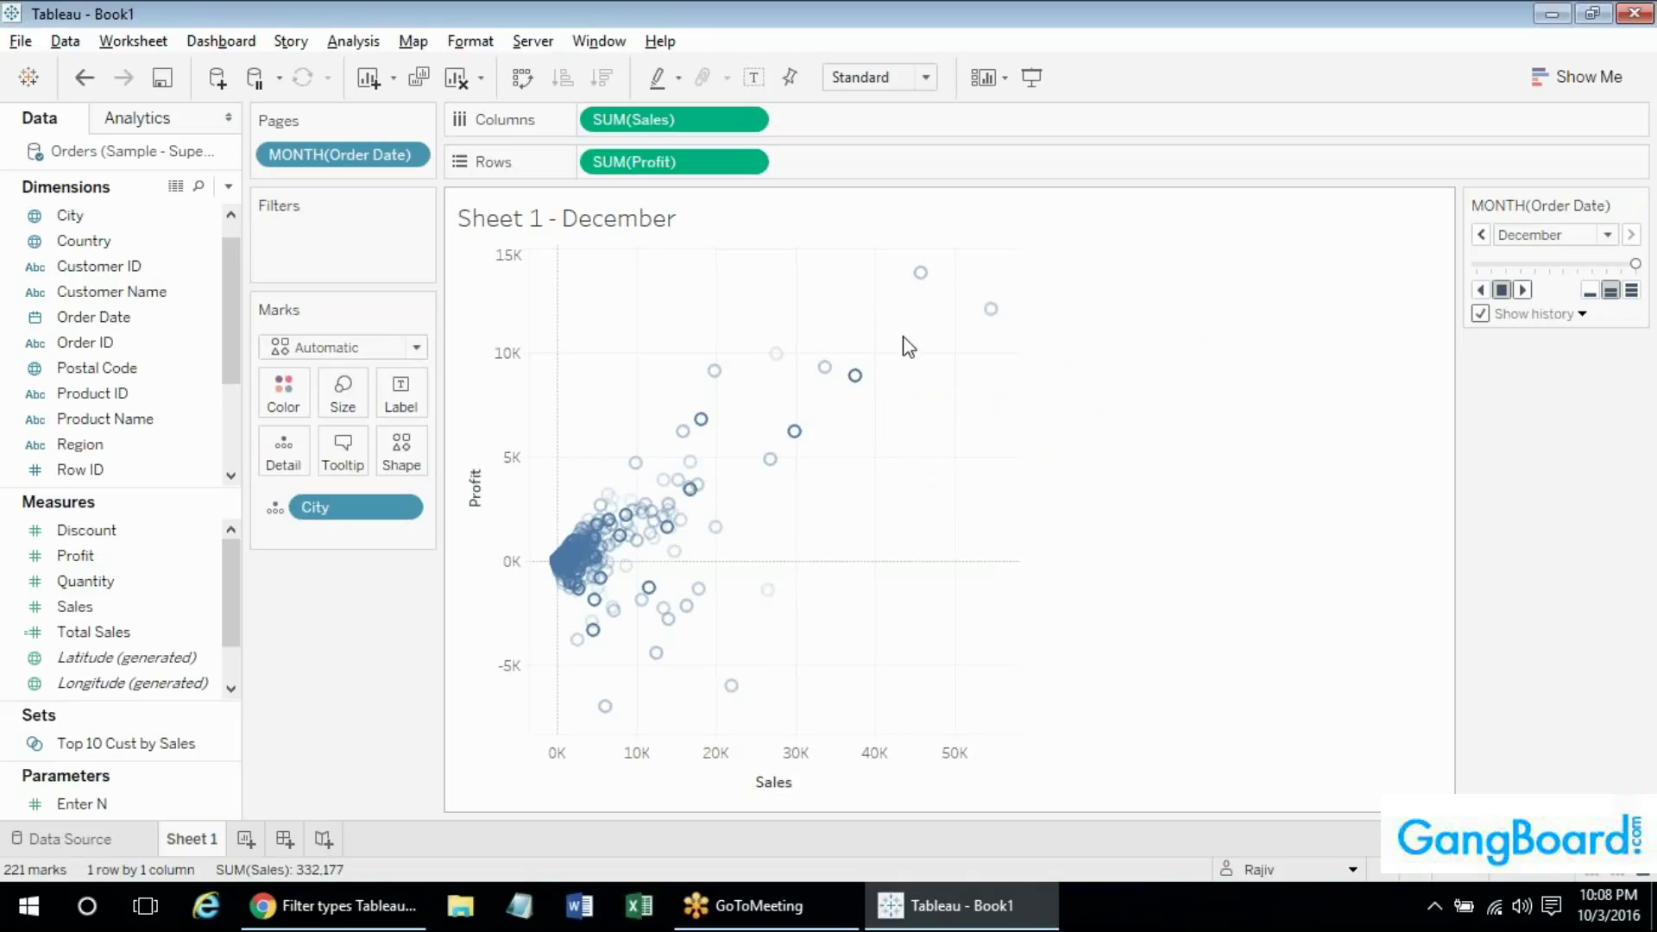
Play the month pages with Loop Playback enabled, trying the fast speed and returning to normal speed.
click(1636, 205)
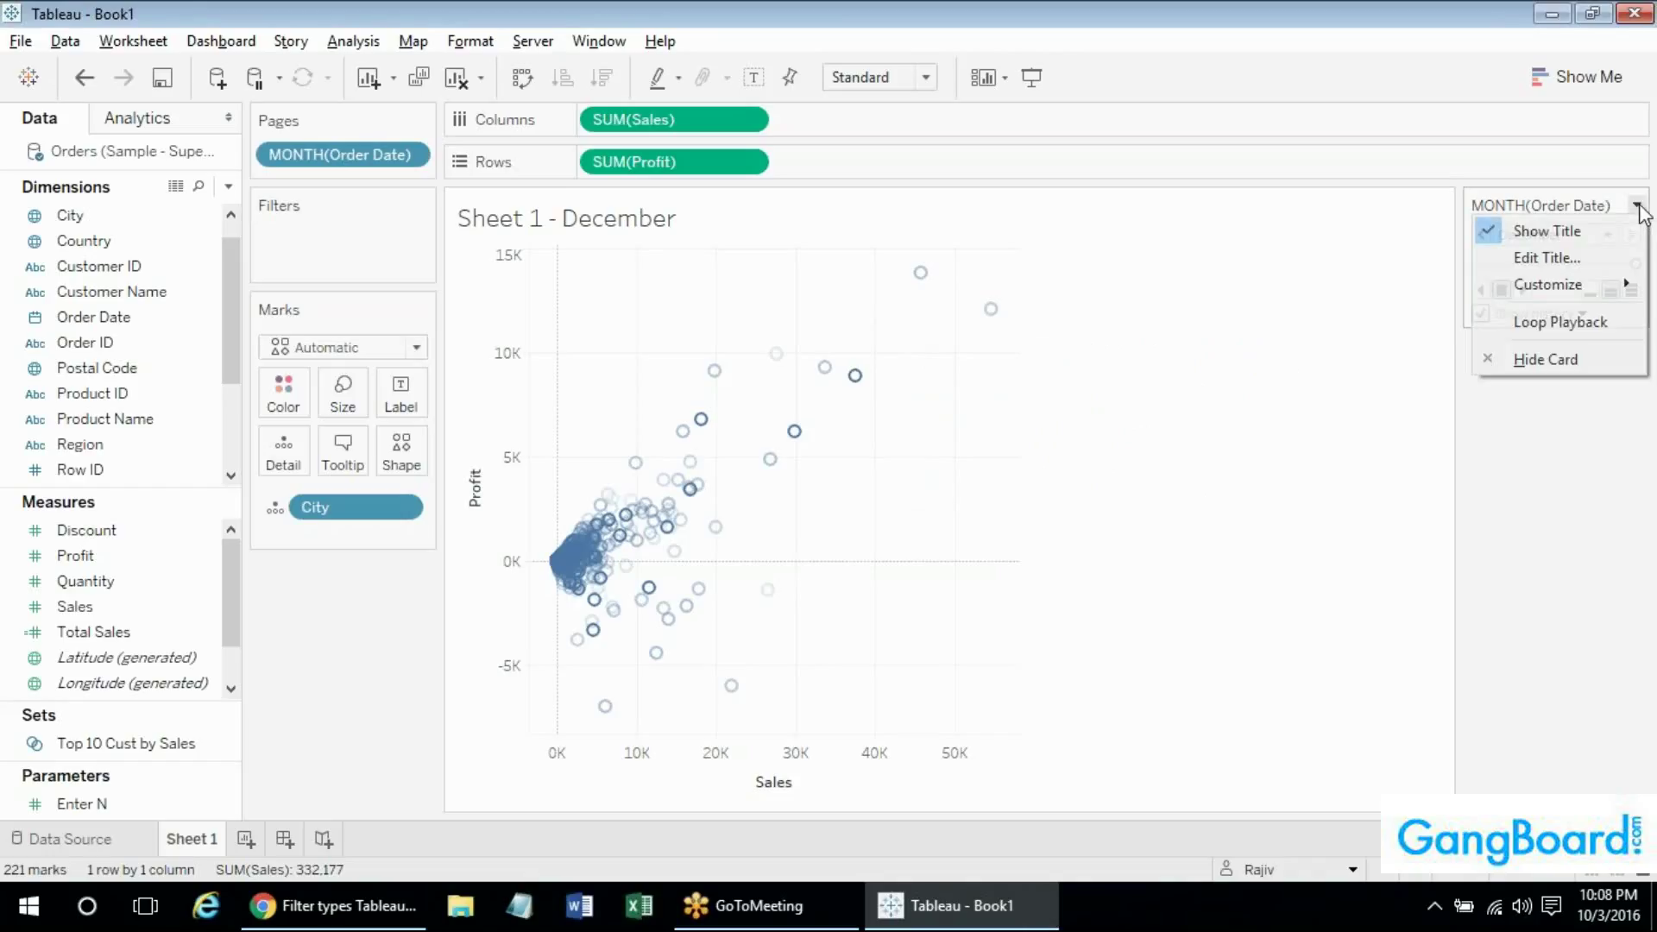
click(1558, 334)
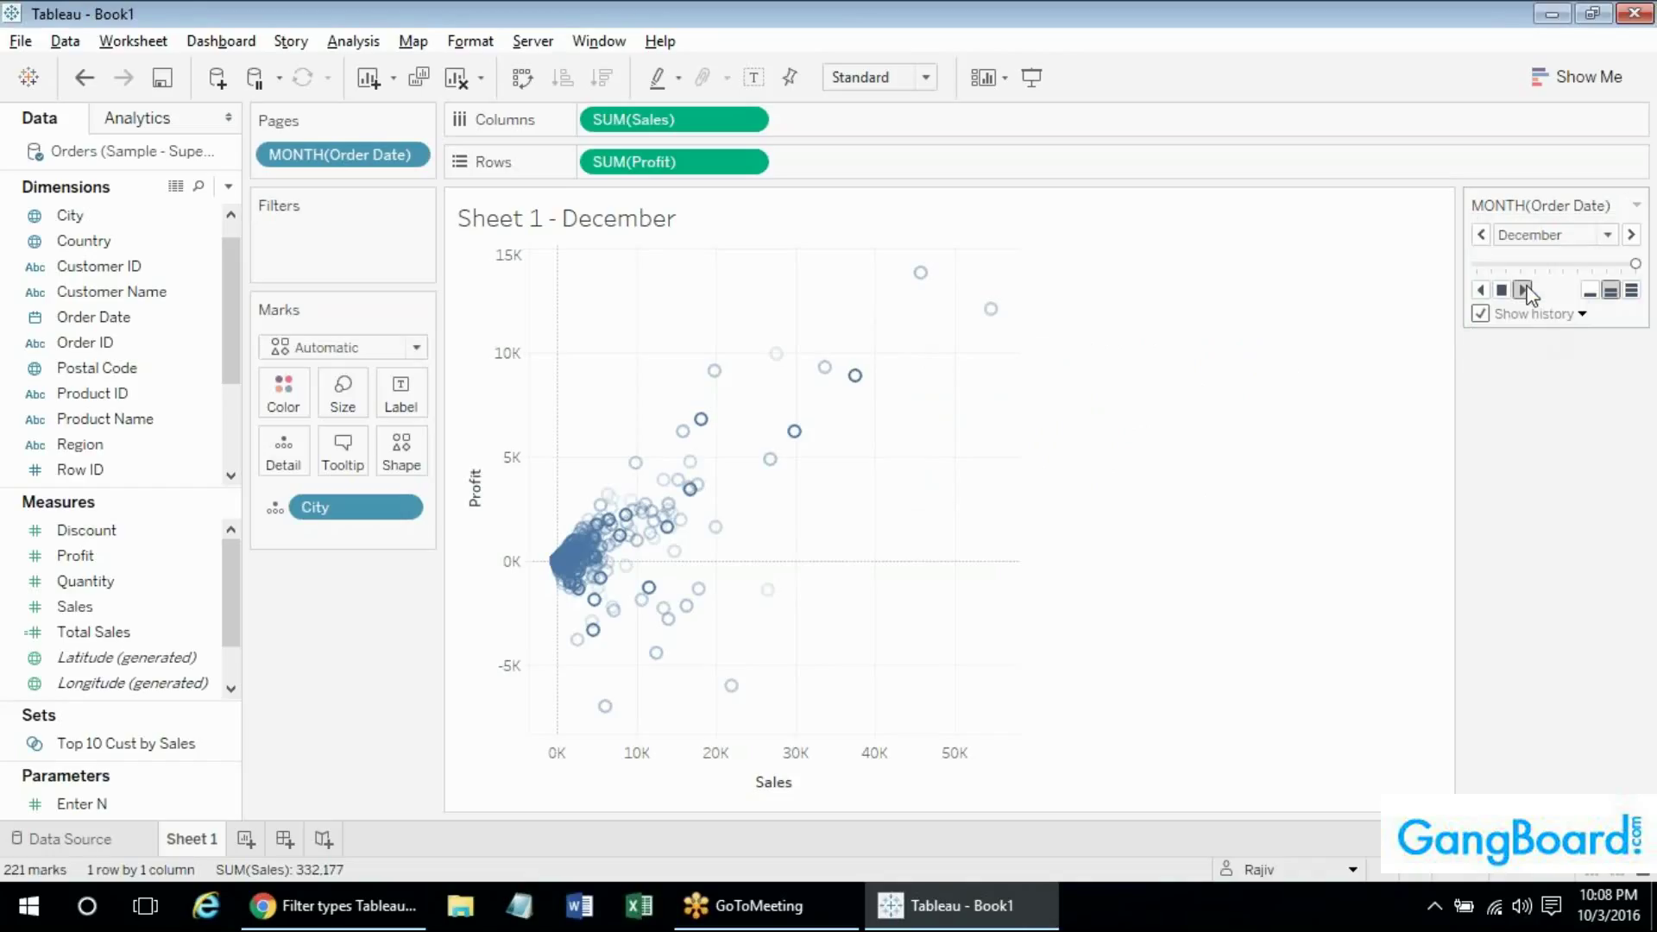
click(1524, 291)
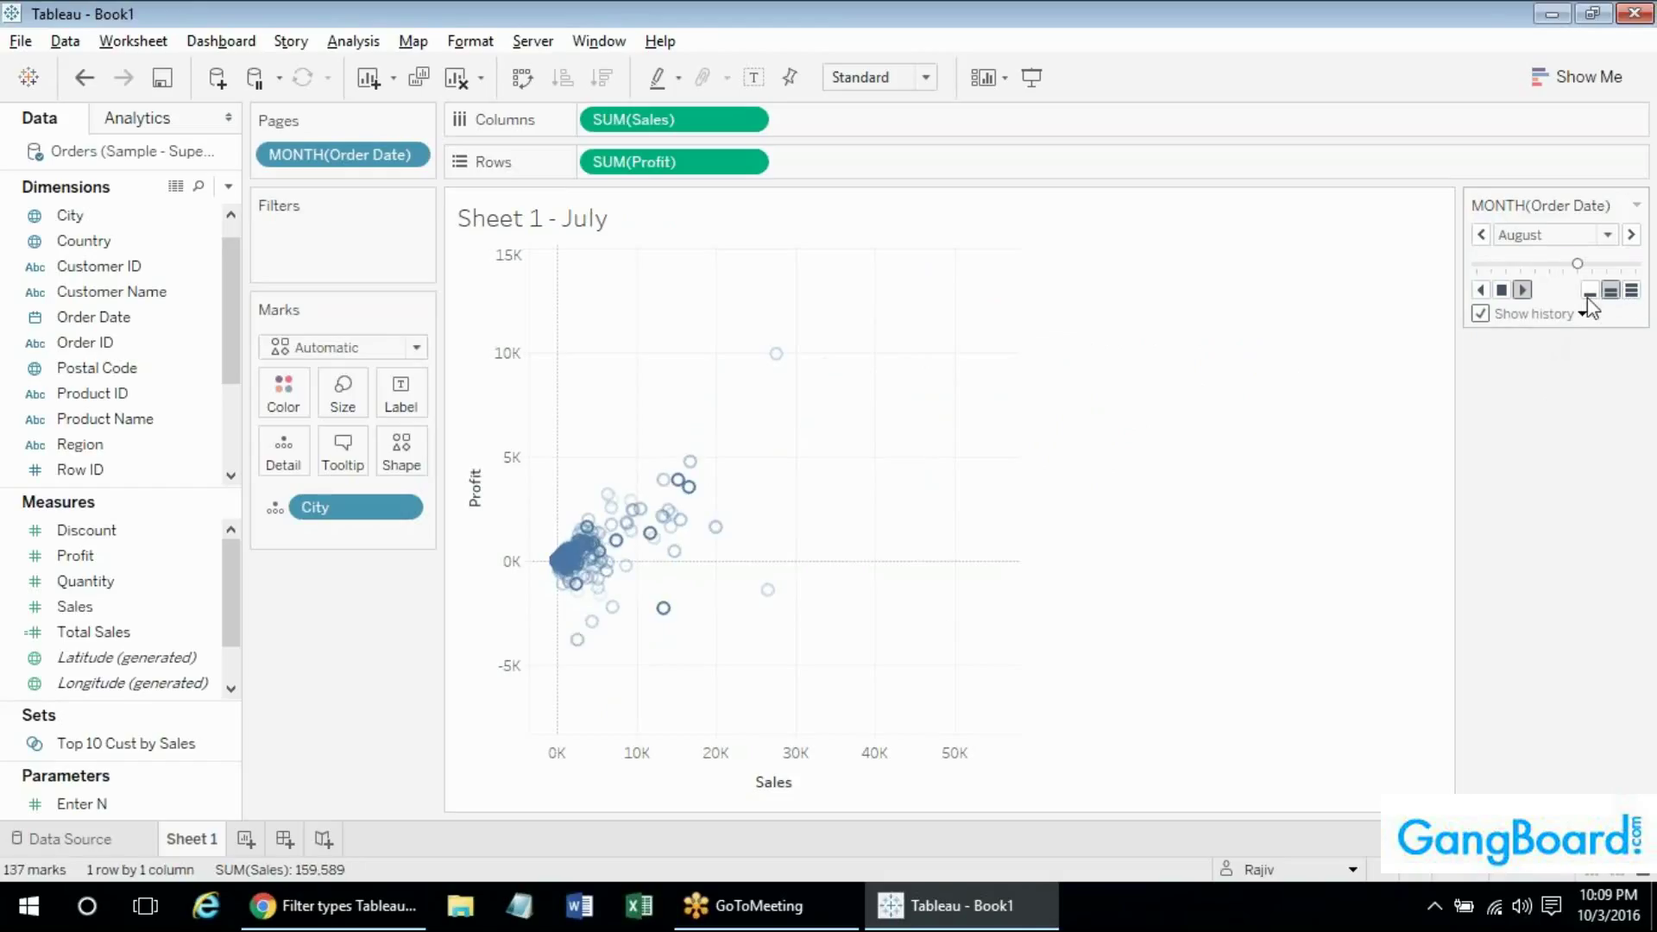
click(1630, 291)
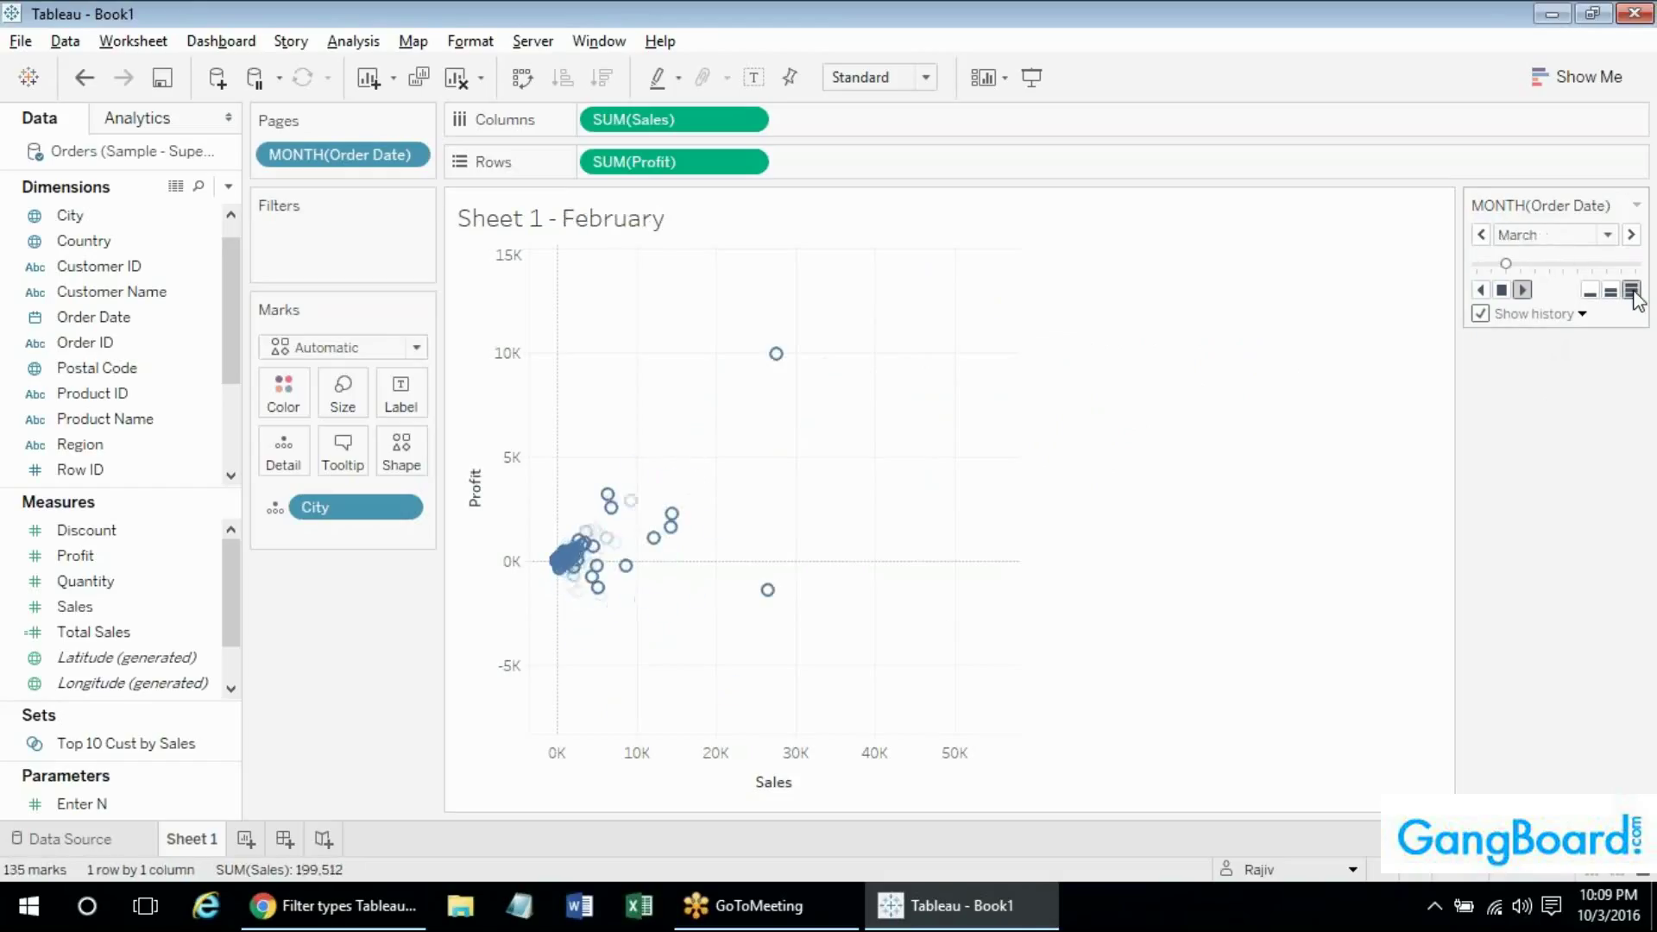
click(1612, 292)
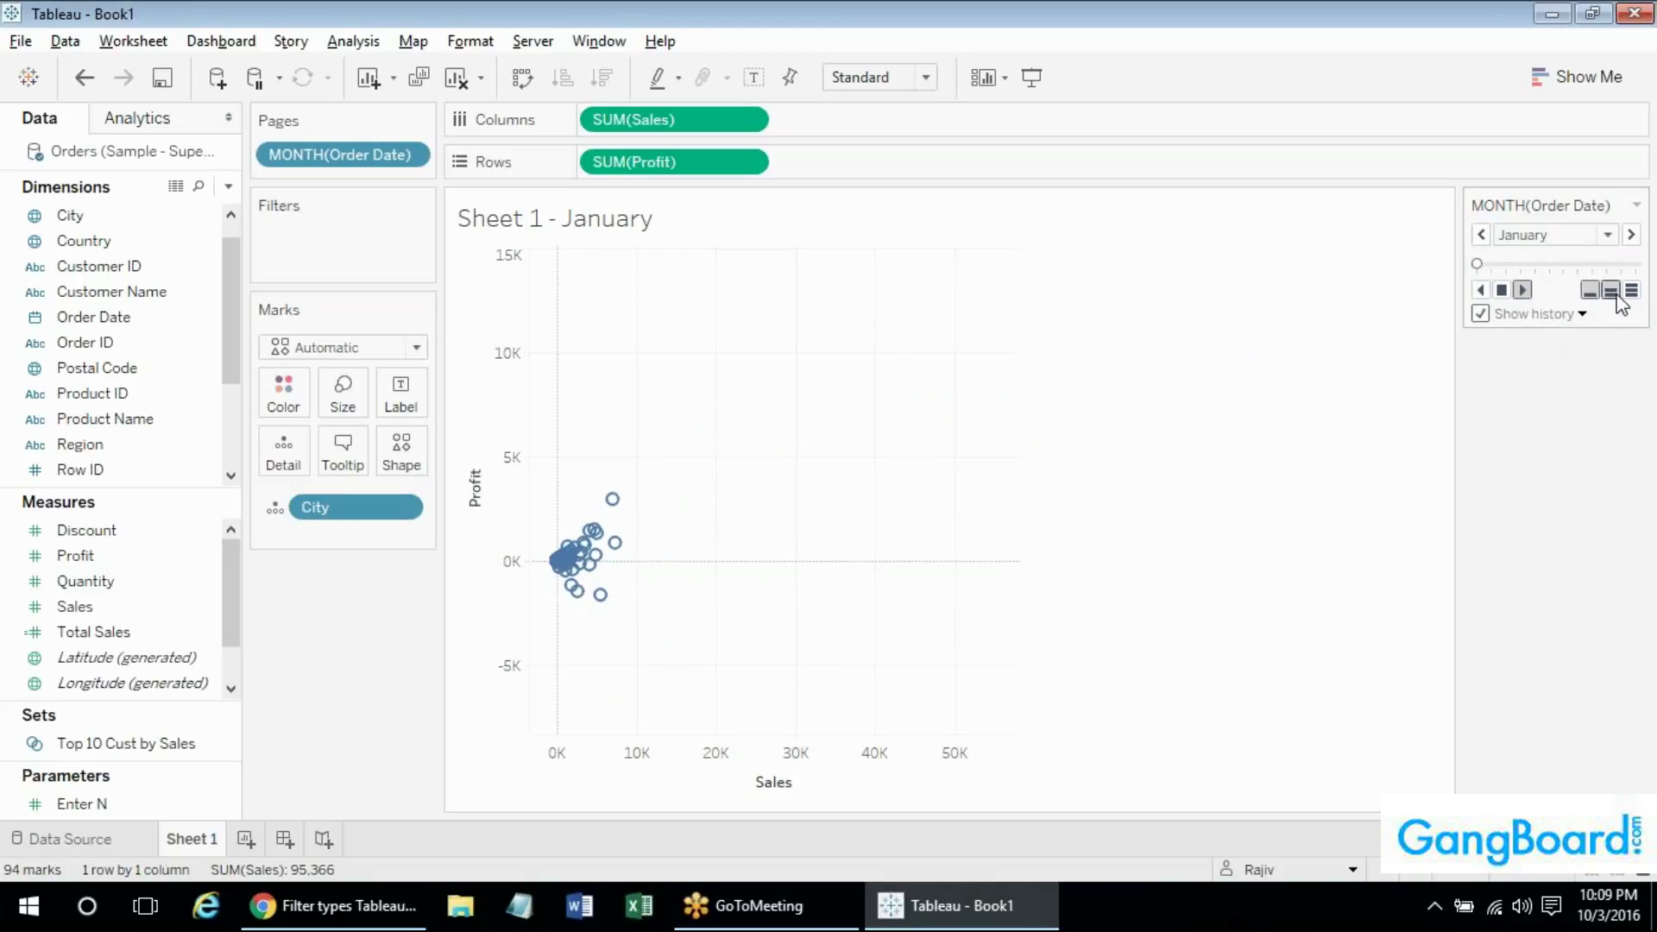
Play the month pages backward through the Sales-versus-Profit scatter plot.
click(1483, 293)
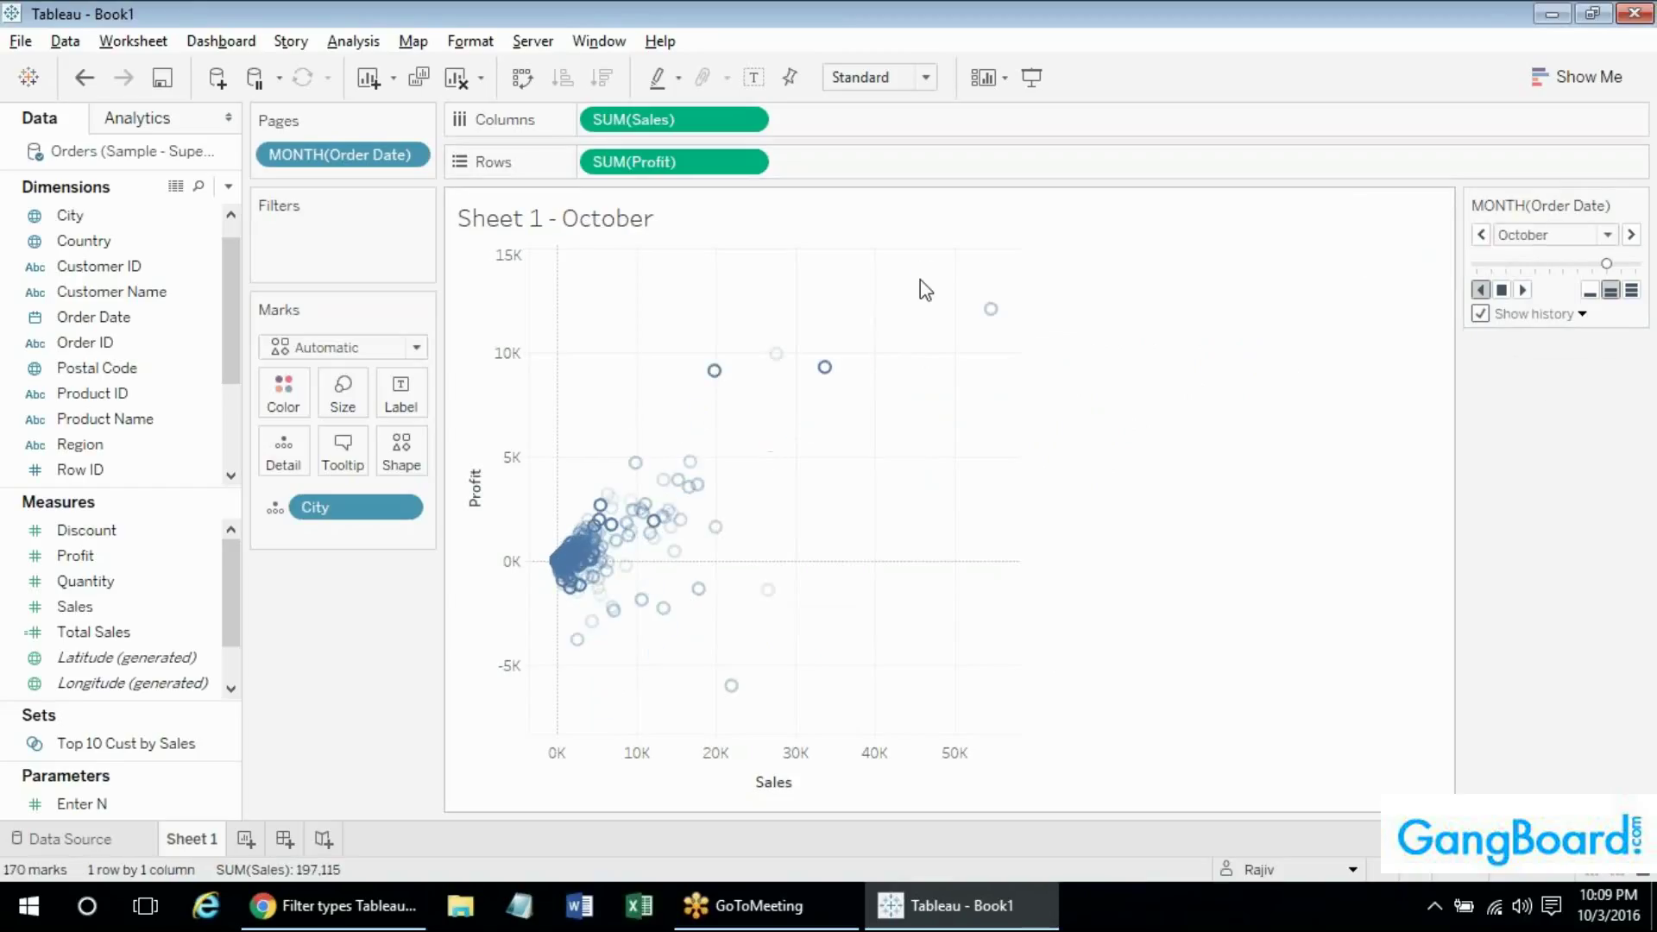
Rebuild the view with MONTH(Order Date) on Columns and SUM(Sales) on Rows, removing Profit and City.
drag(634, 161, 402, 640)
drag(93, 316, 597, 160)
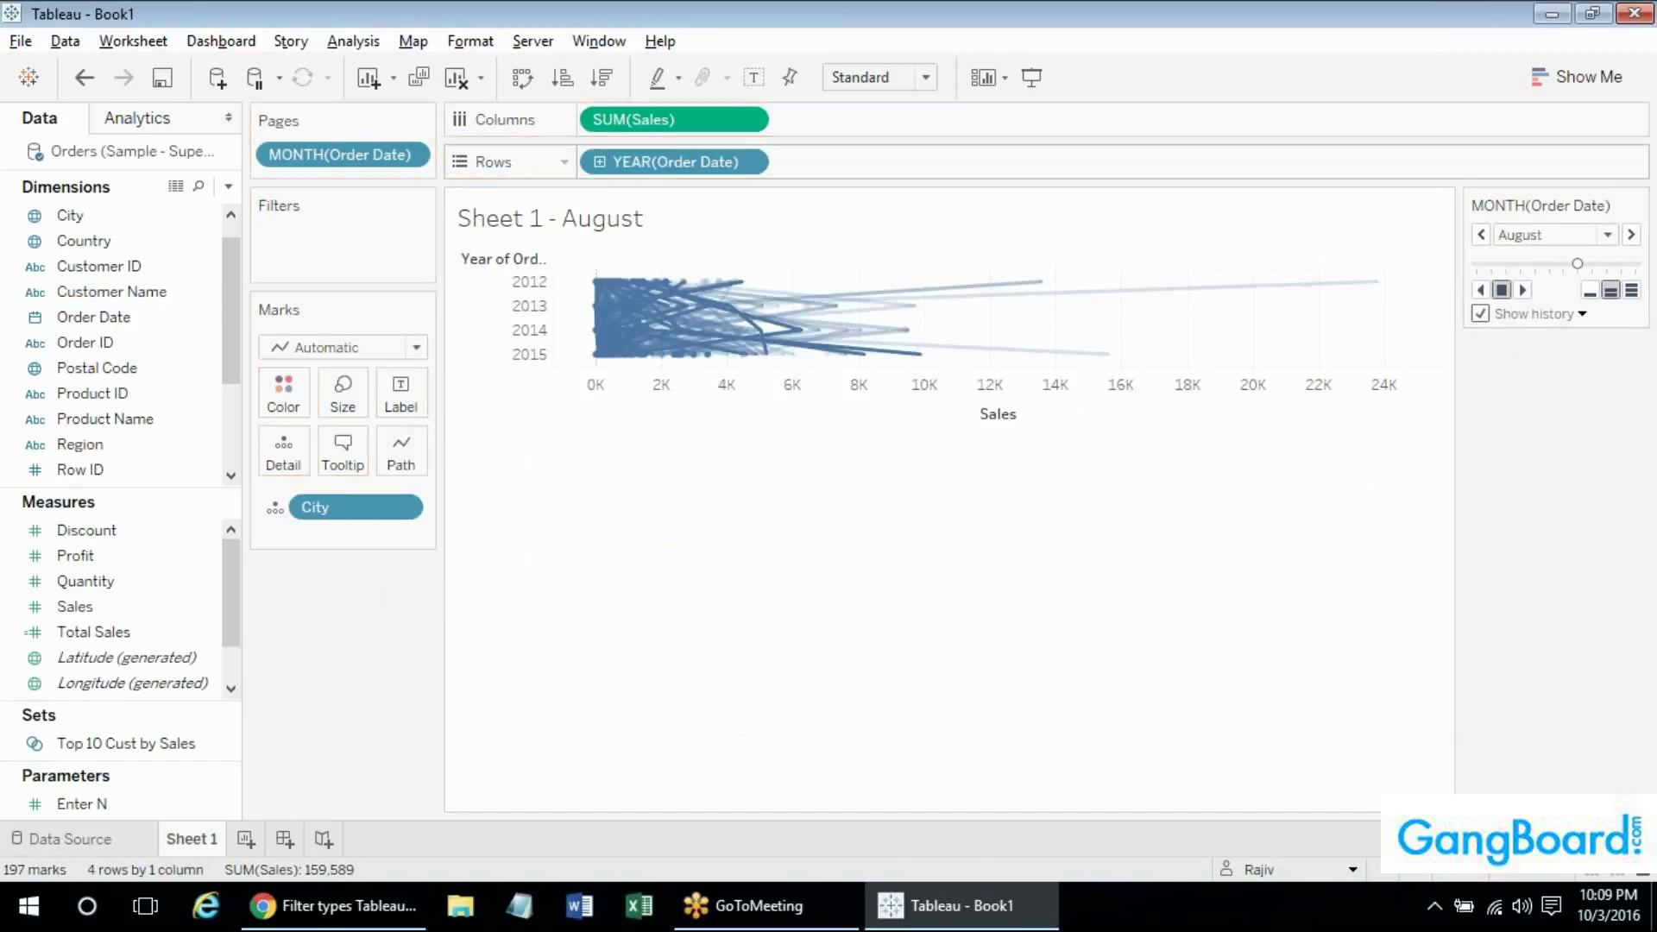
drag(314, 507, 173, 561)
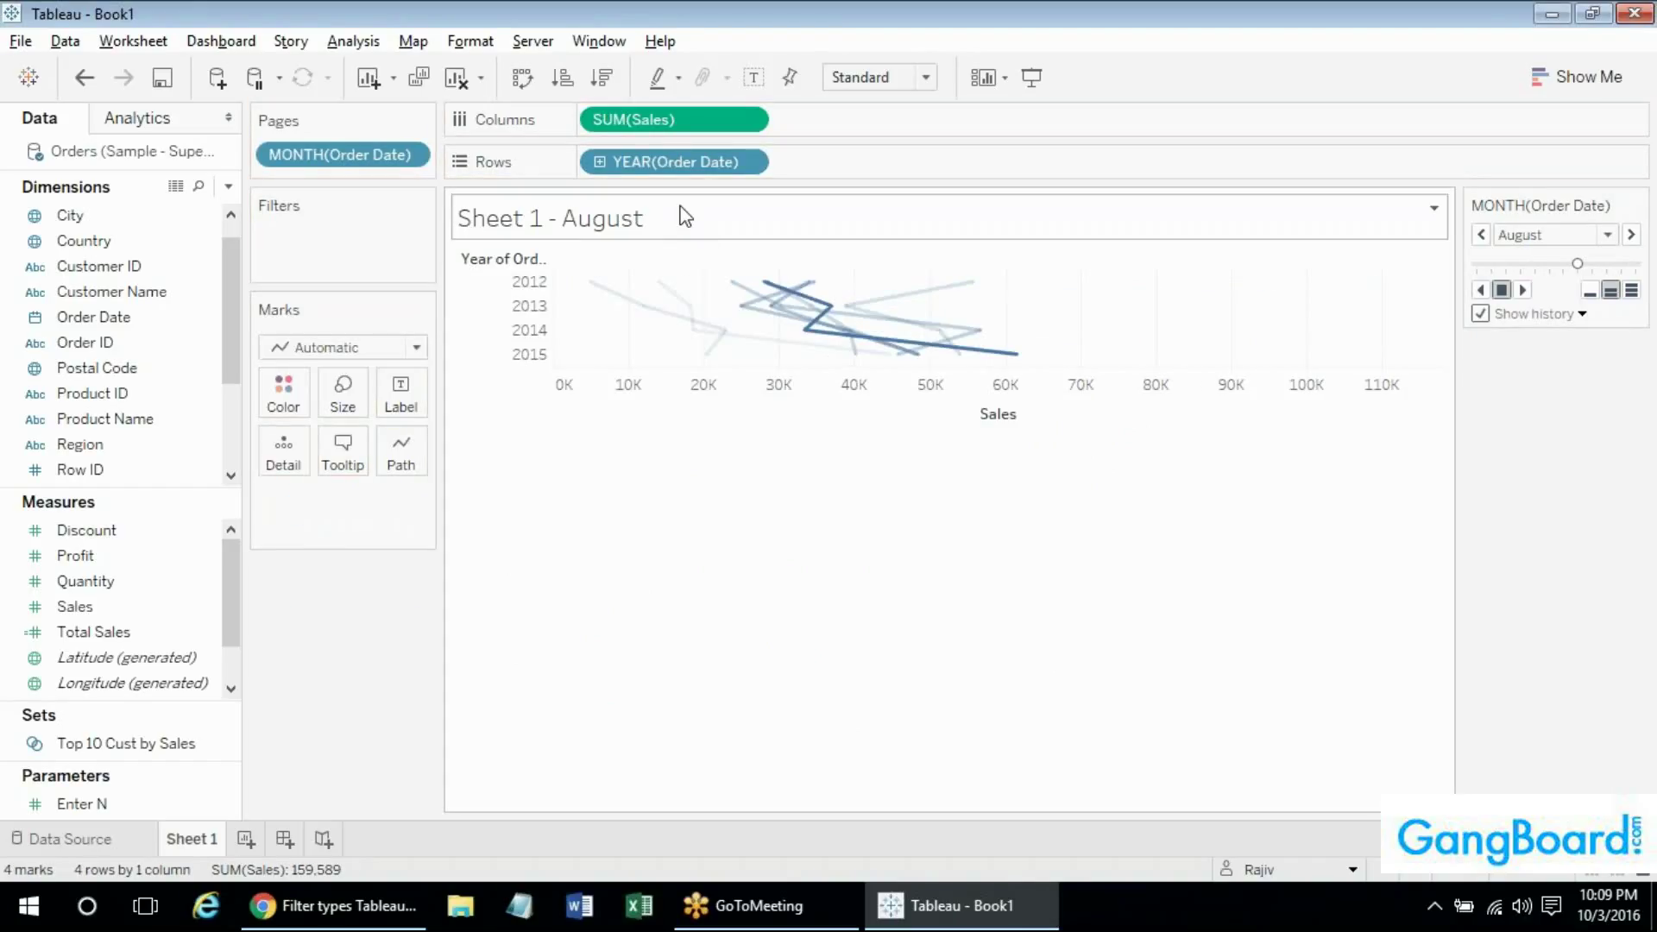
click(522, 78)
drag(382, 154, 673, 120)
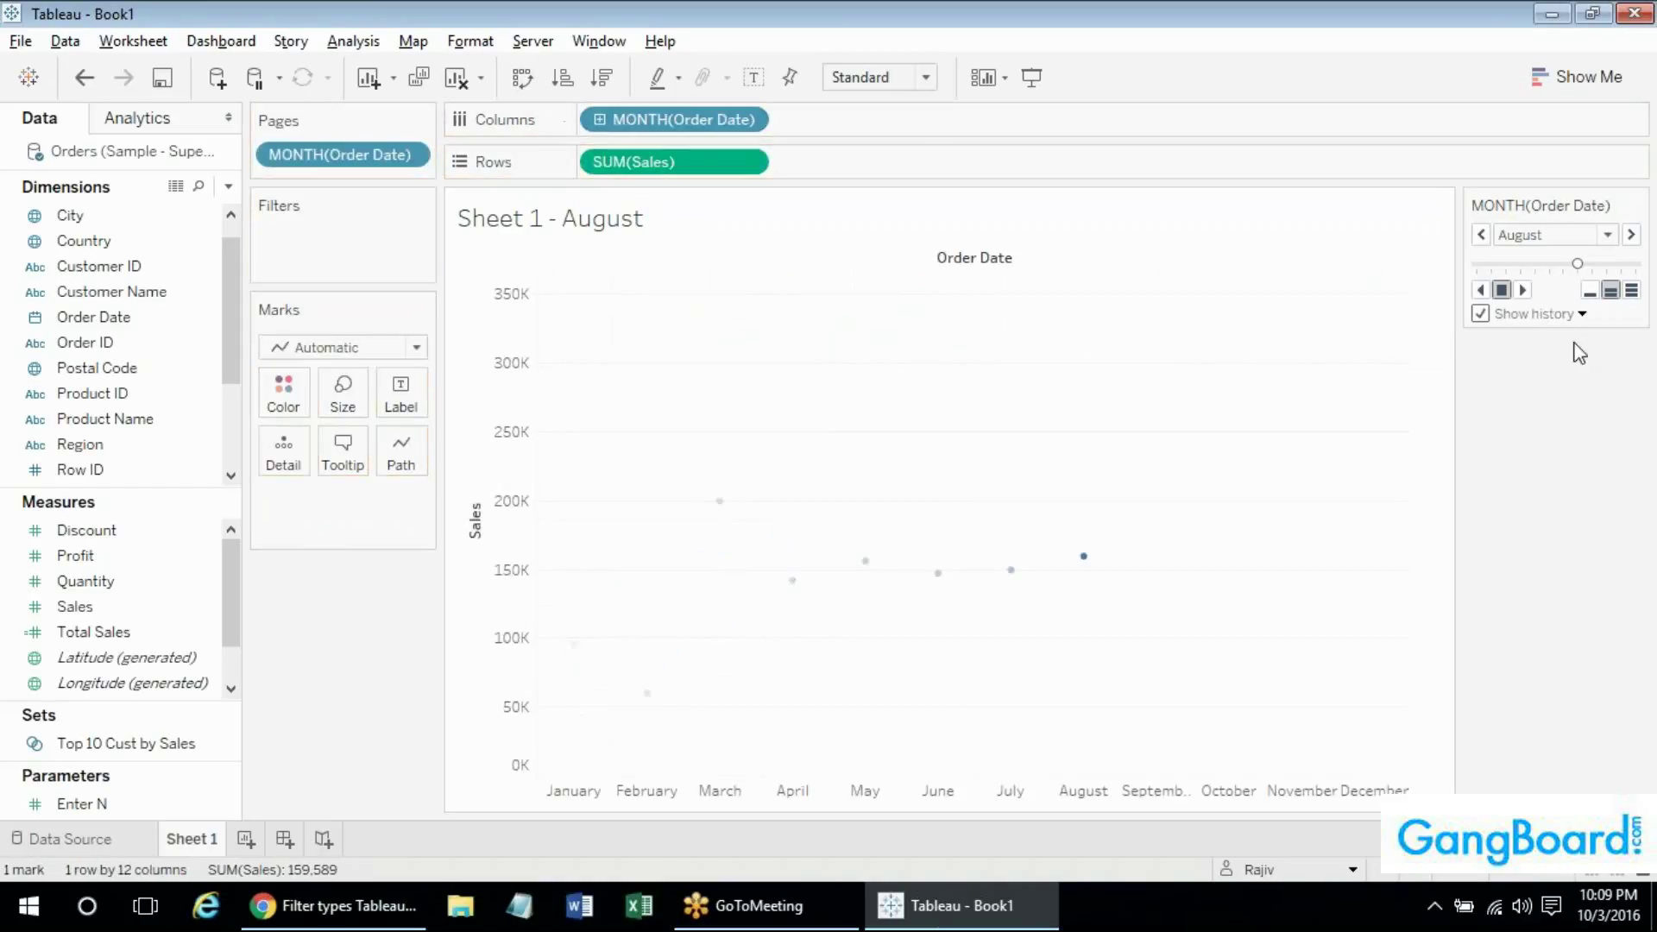
Play the pages forward to December and try the history marks with fading switched off and on again.
click(1581, 315)
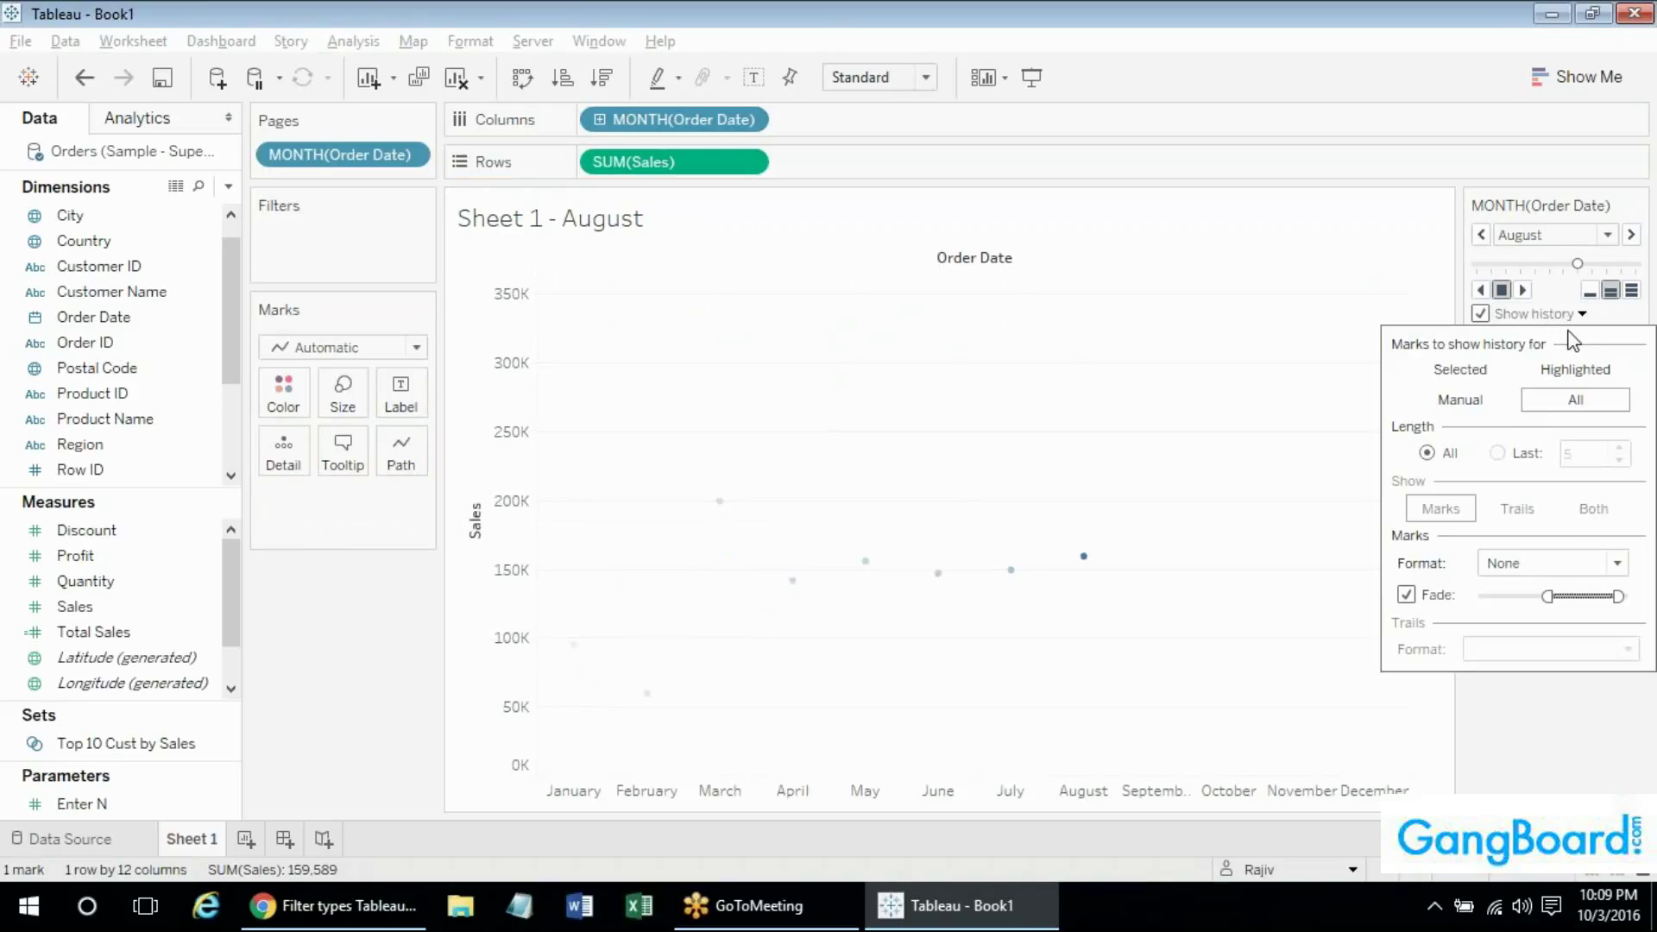
click(1577, 264)
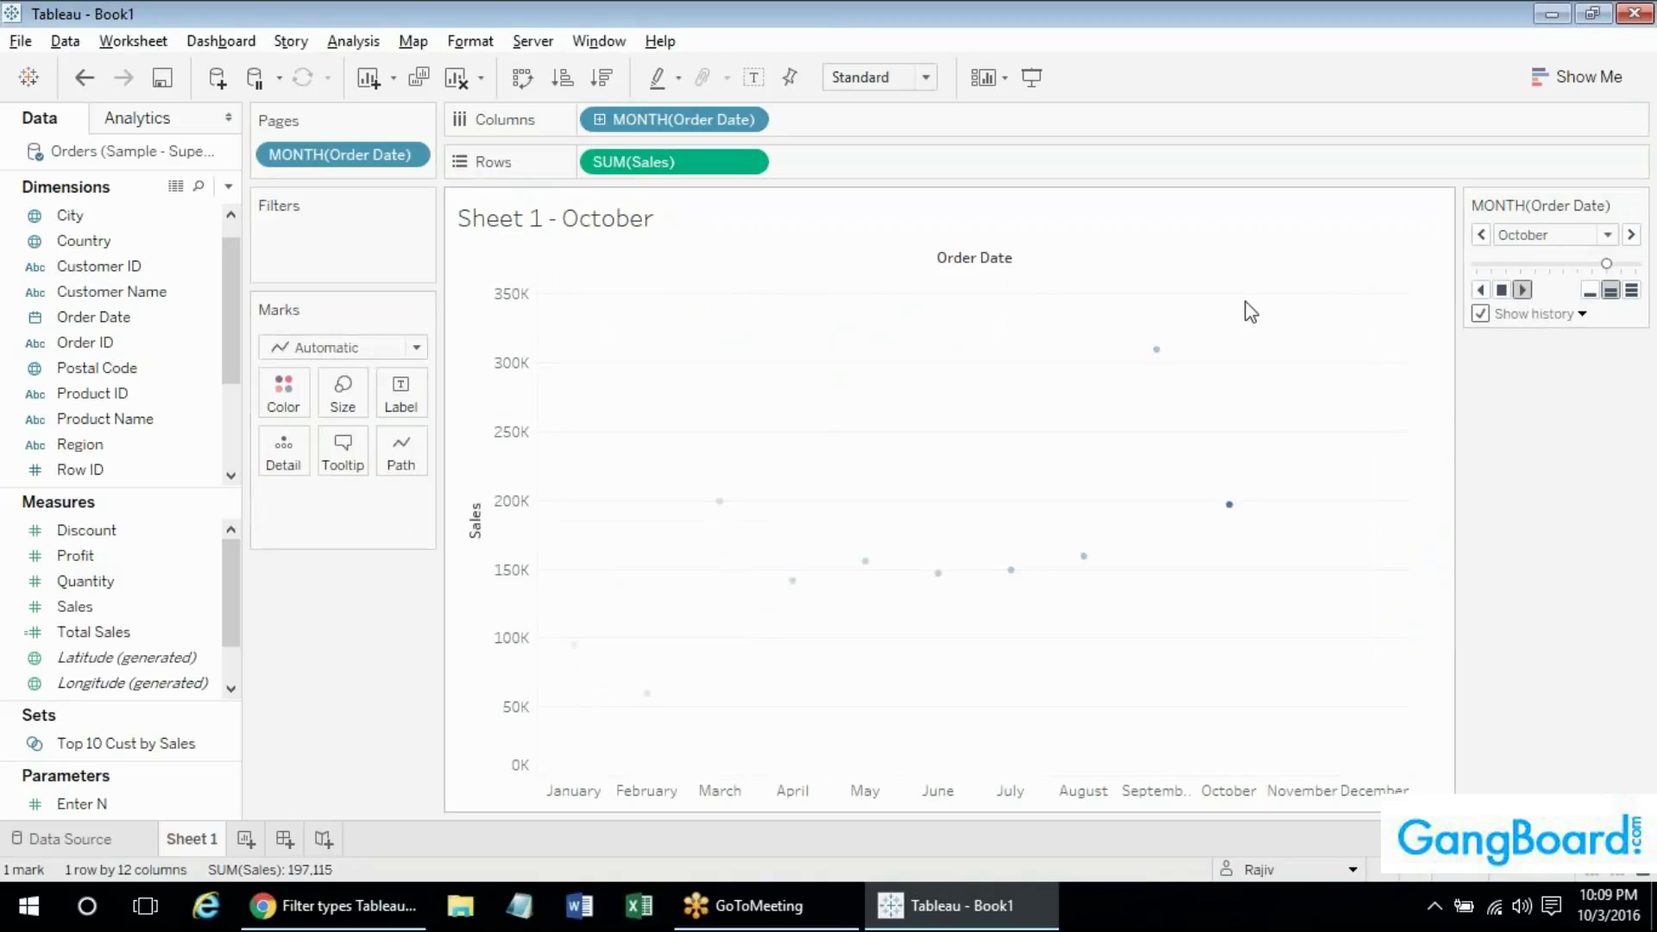
click(1582, 313)
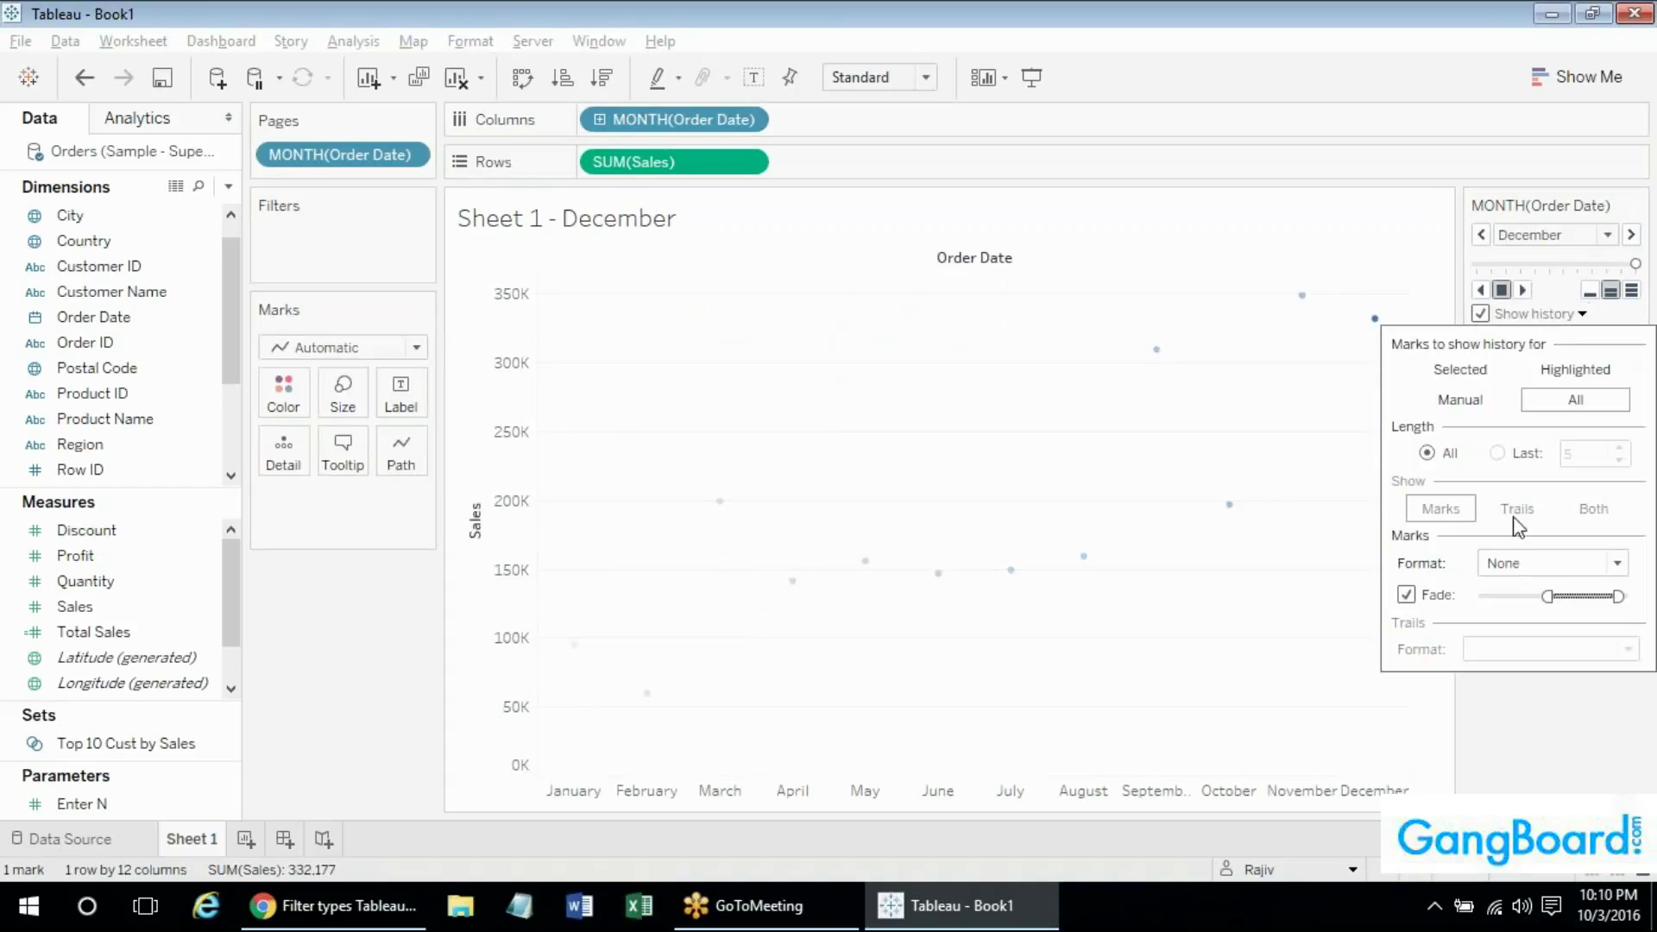
click(1406, 595)
click(1405, 594)
click(1530, 718)
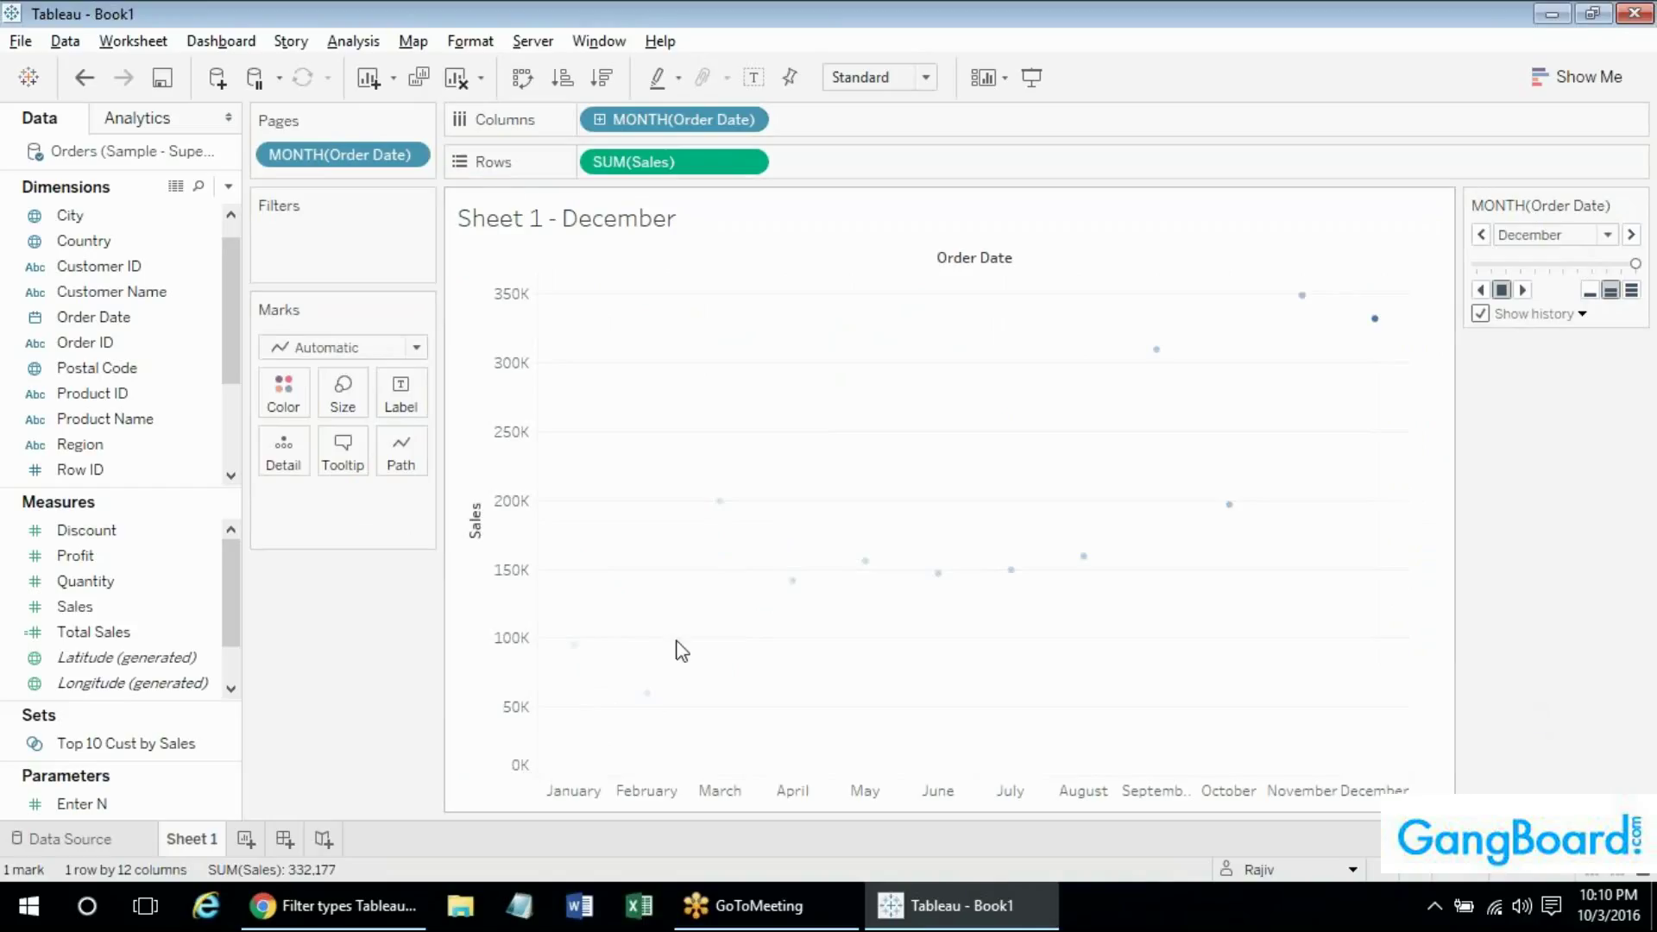
Open the Enter N parameter for editing, expand its comment area and close it without changes.
right_click(202, 835)
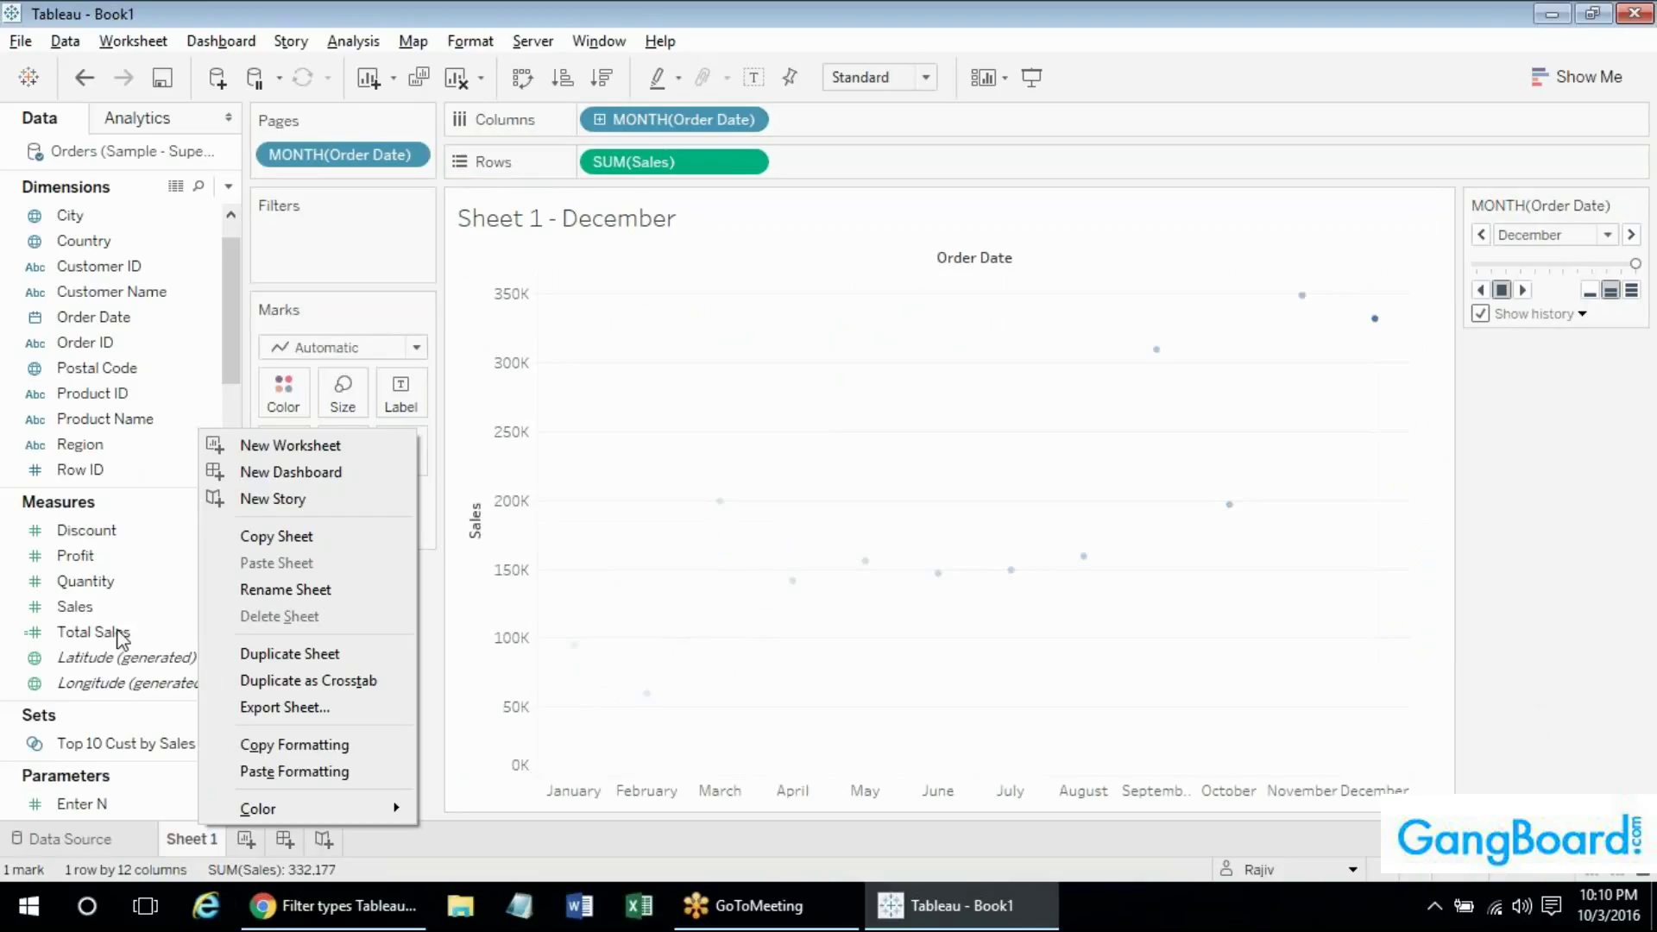
right_click(86, 805)
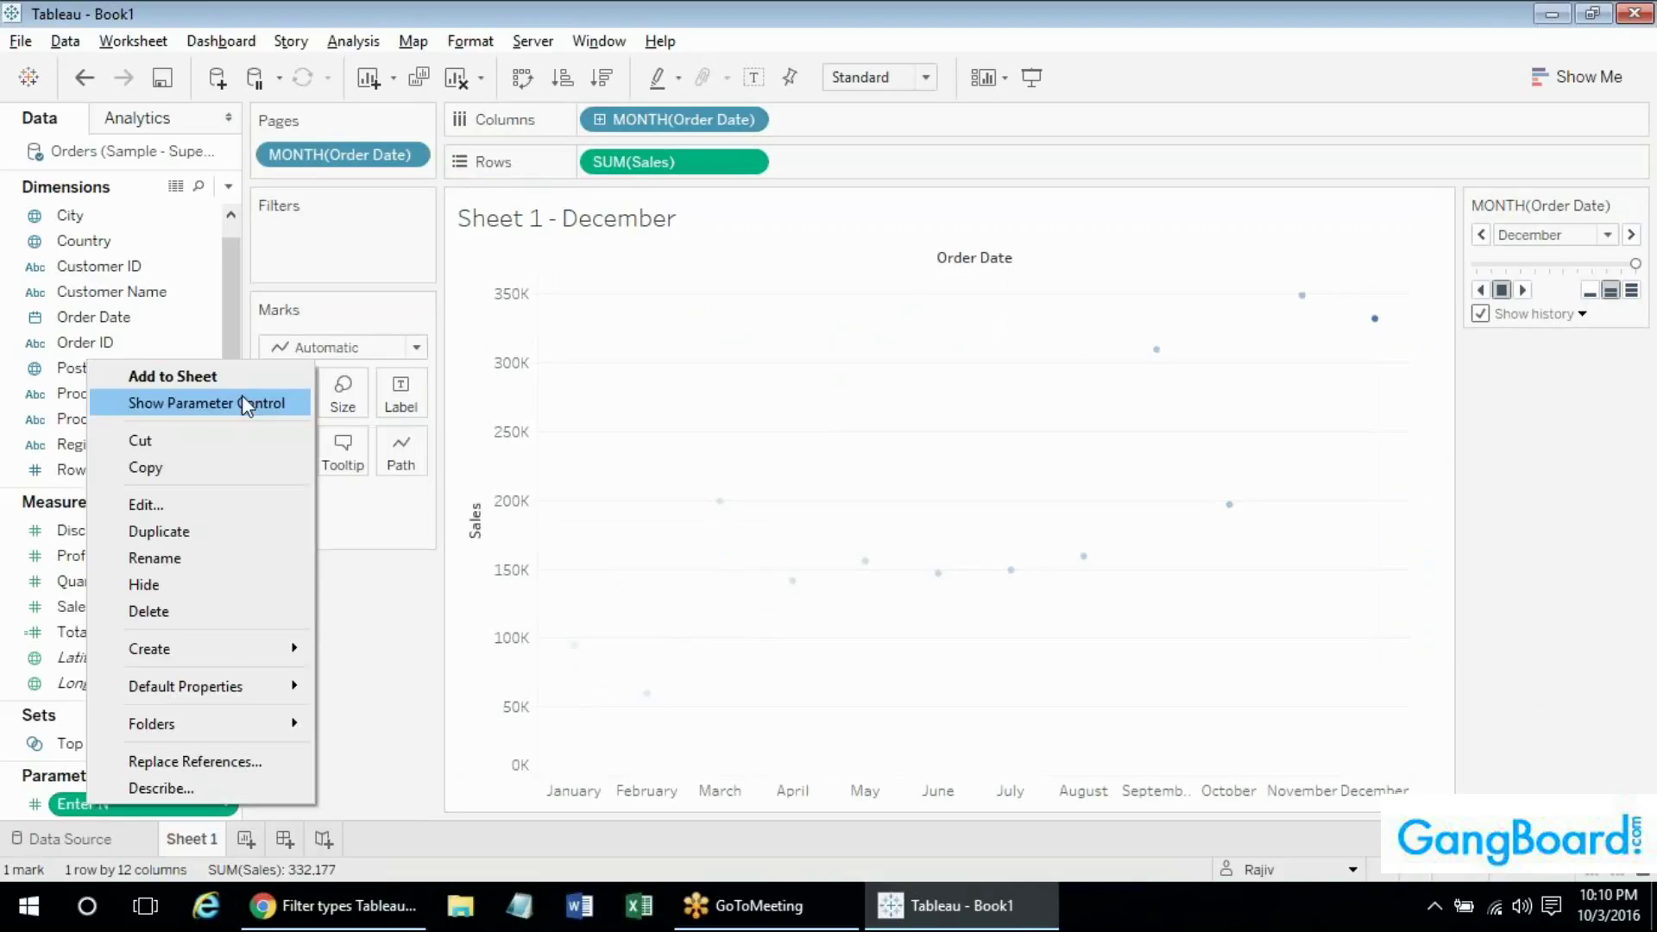
click(533, 461)
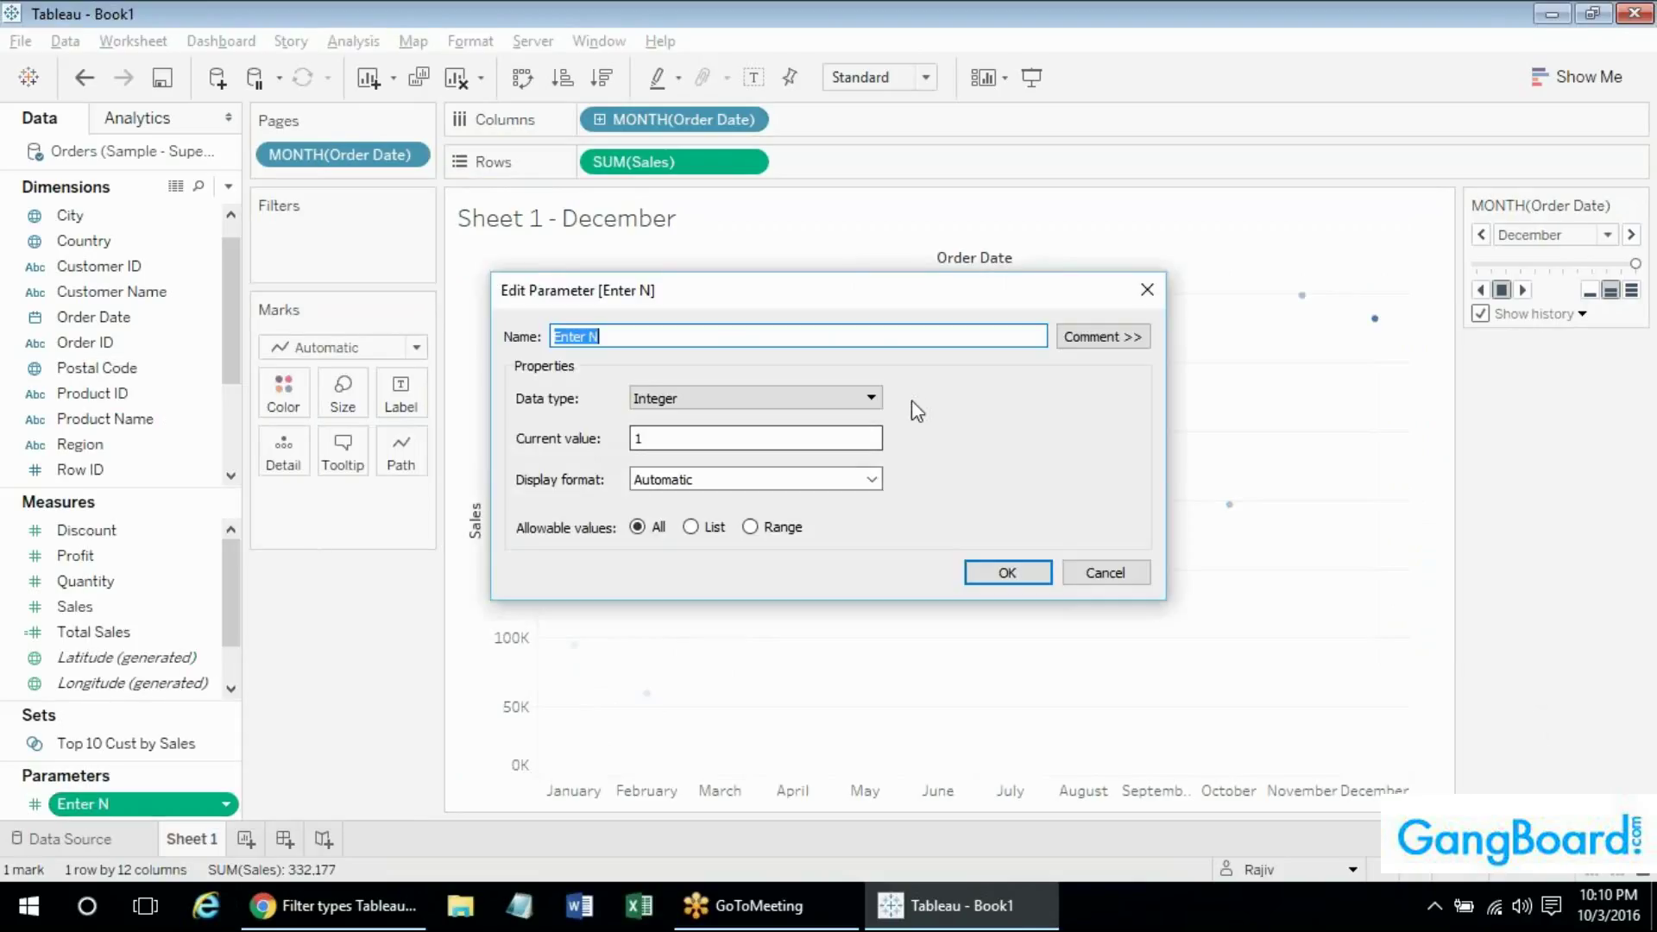
click(1113, 337)
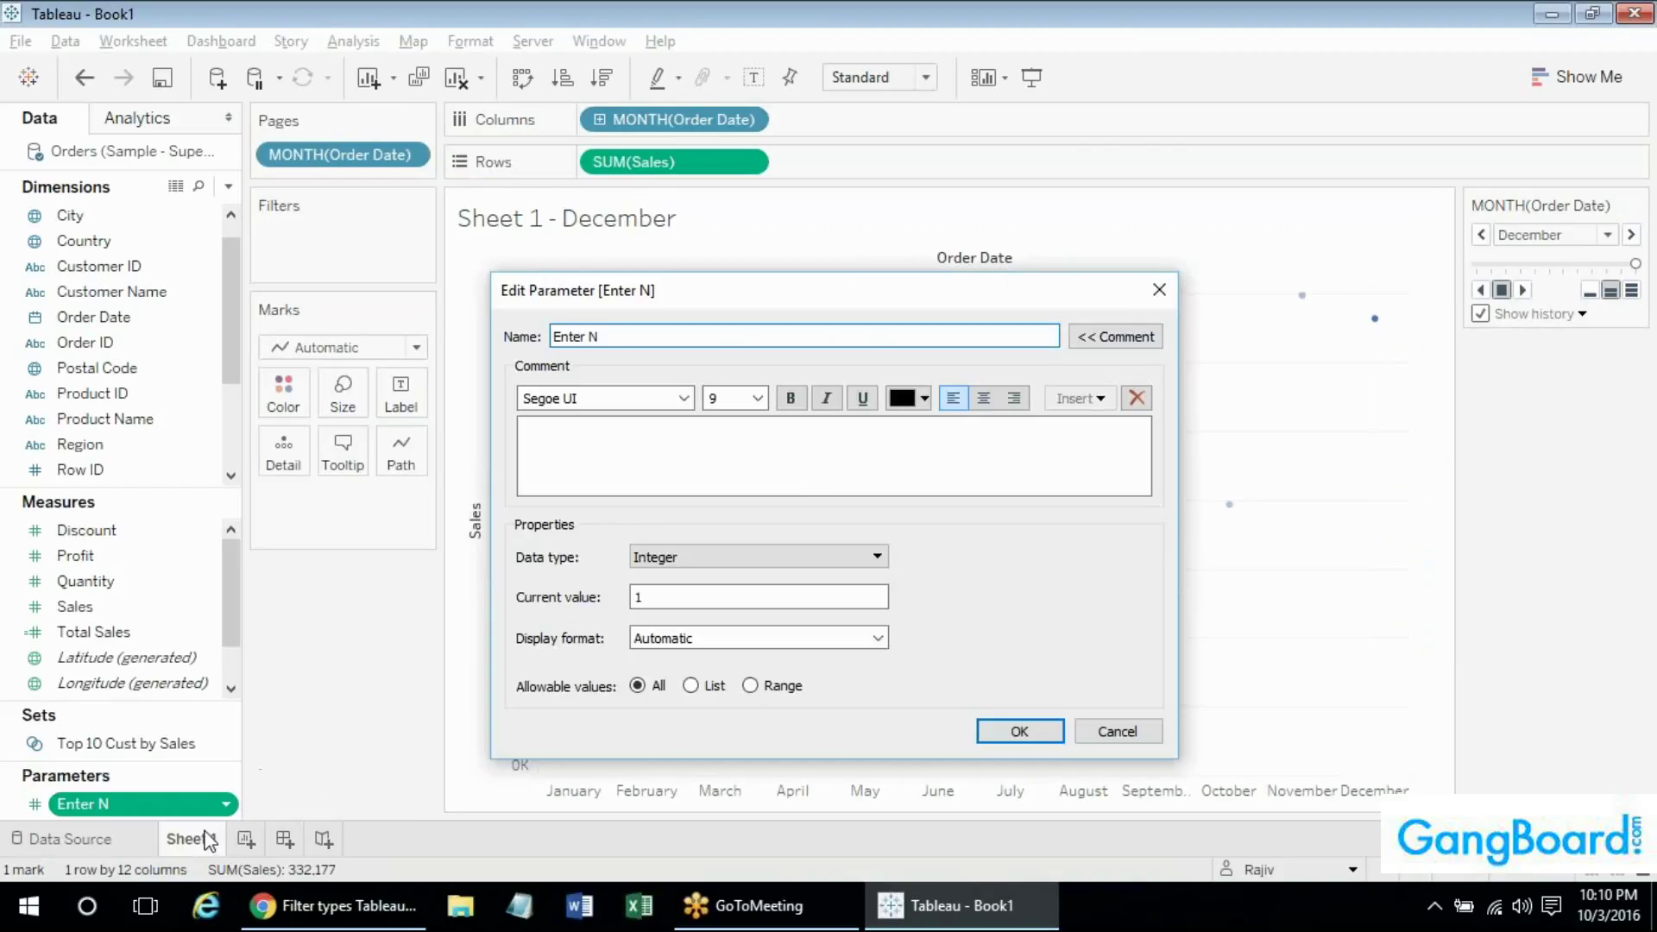
click(1165, 289)
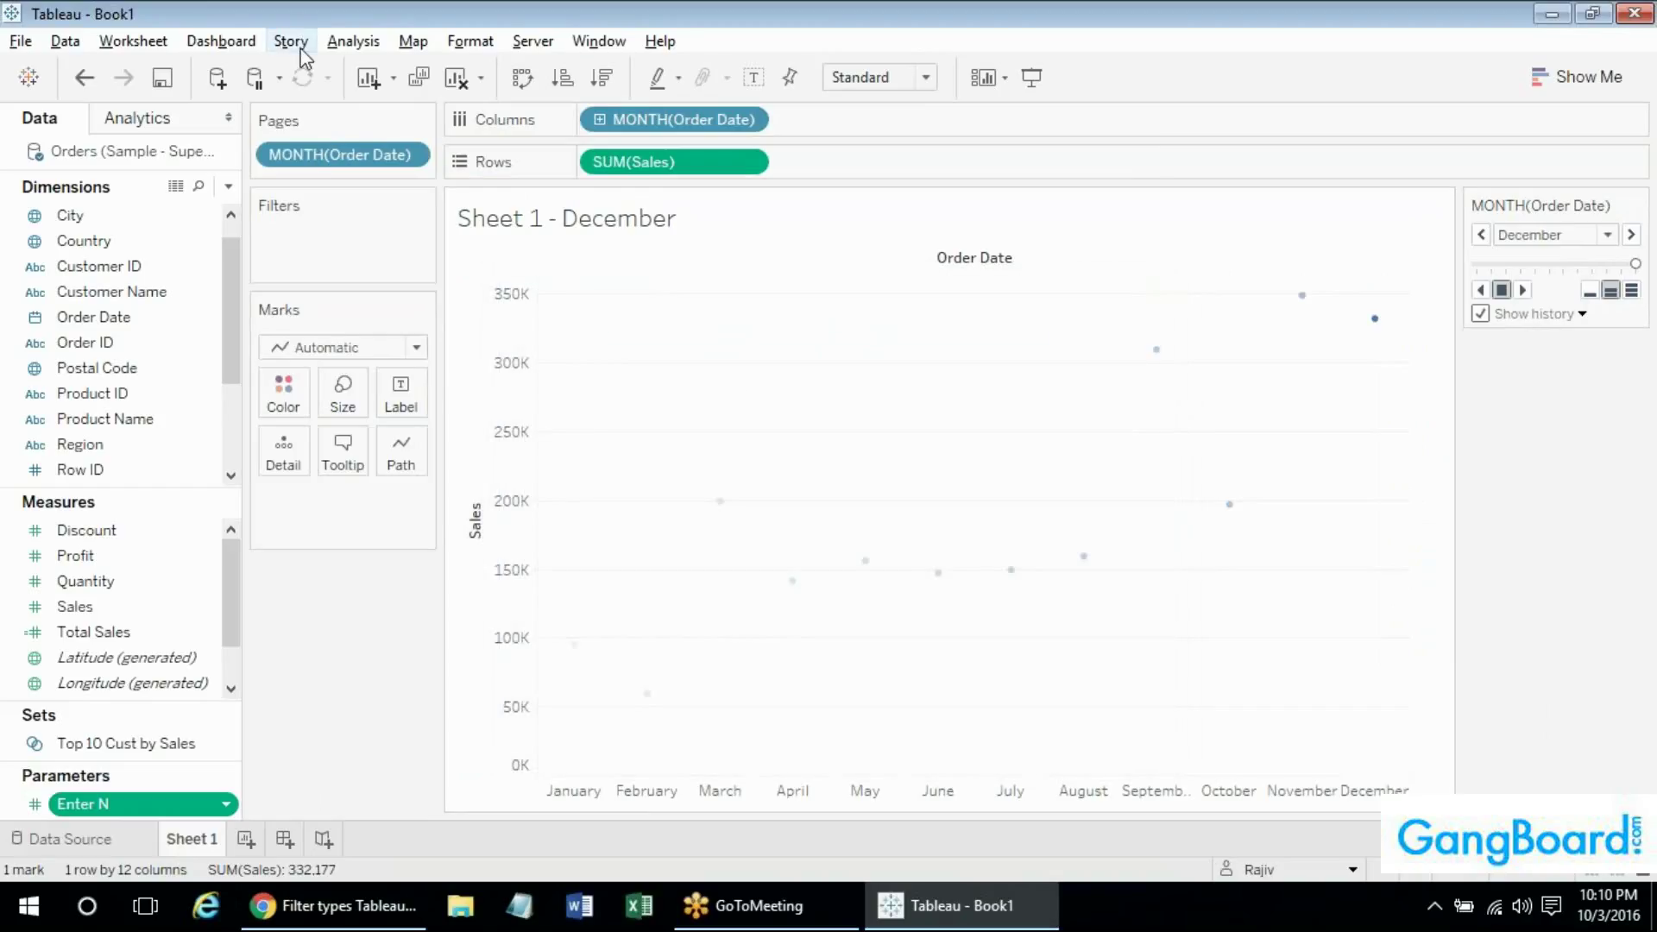
click(154, 42)
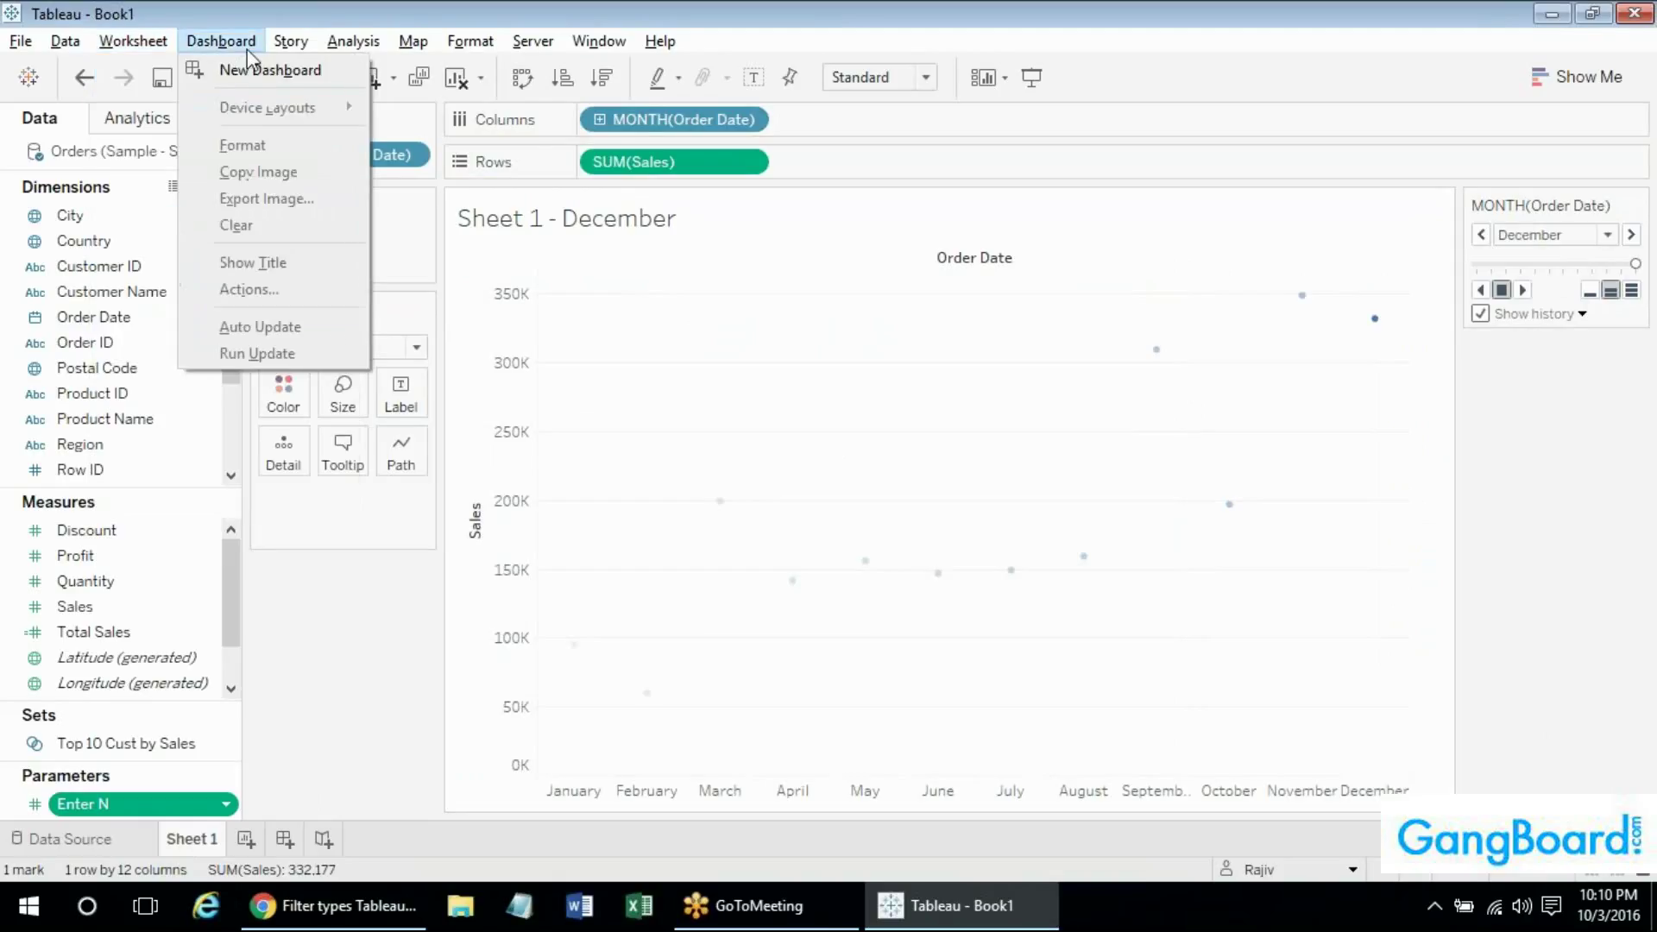
mouse_move(470, 45)
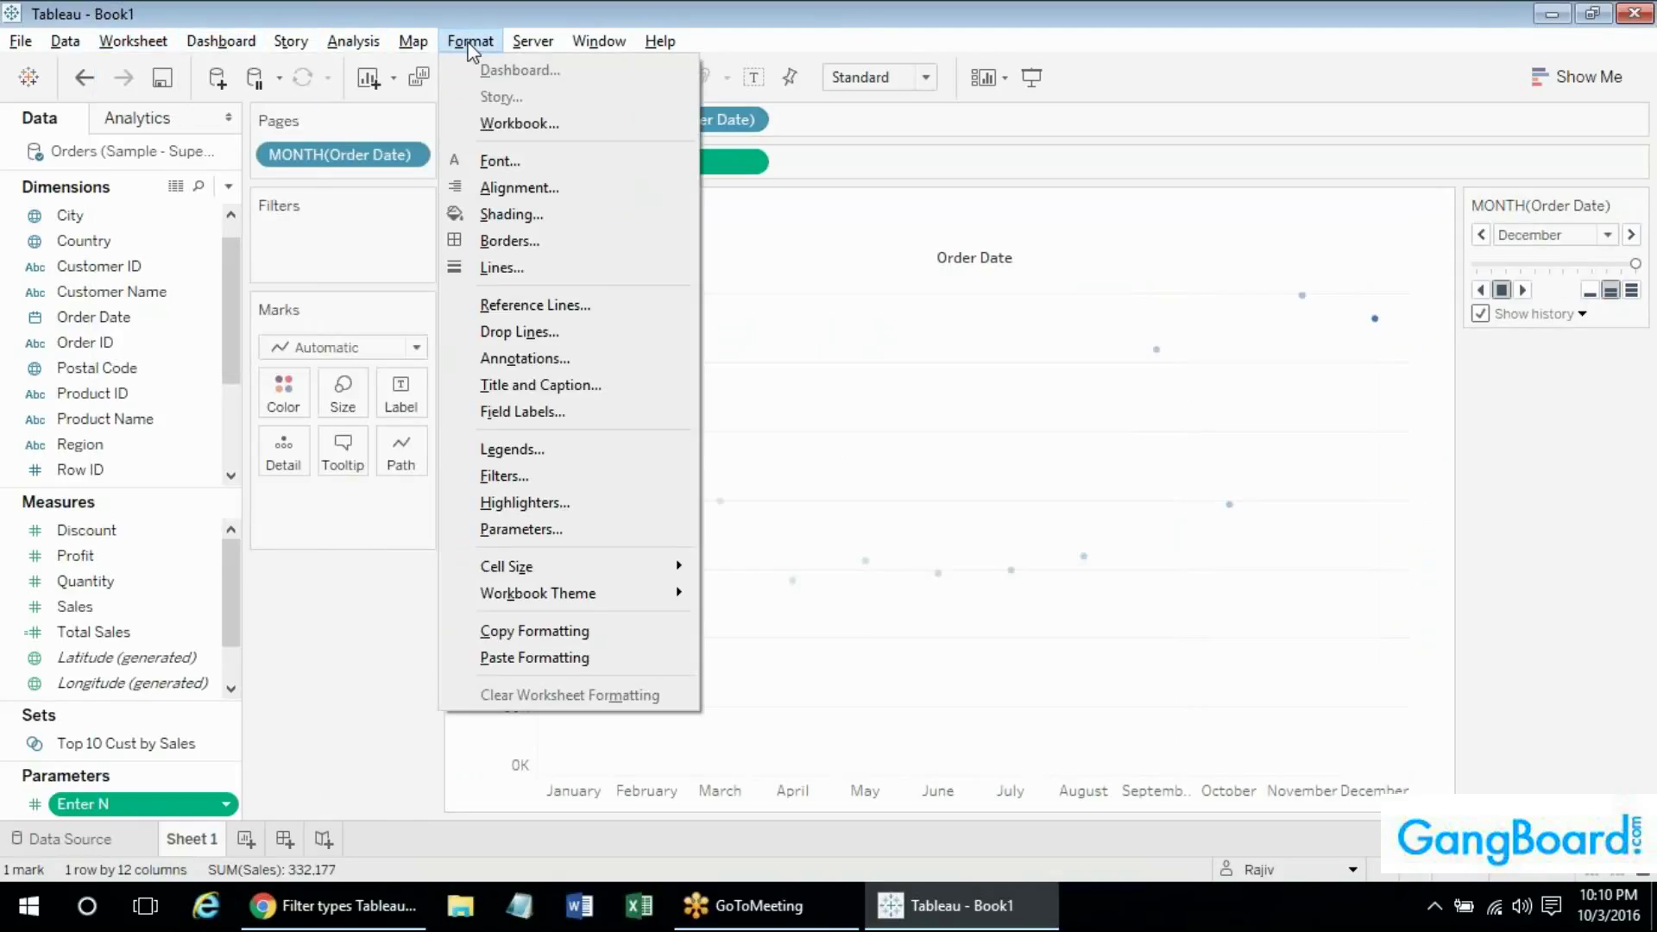
click(360, 609)
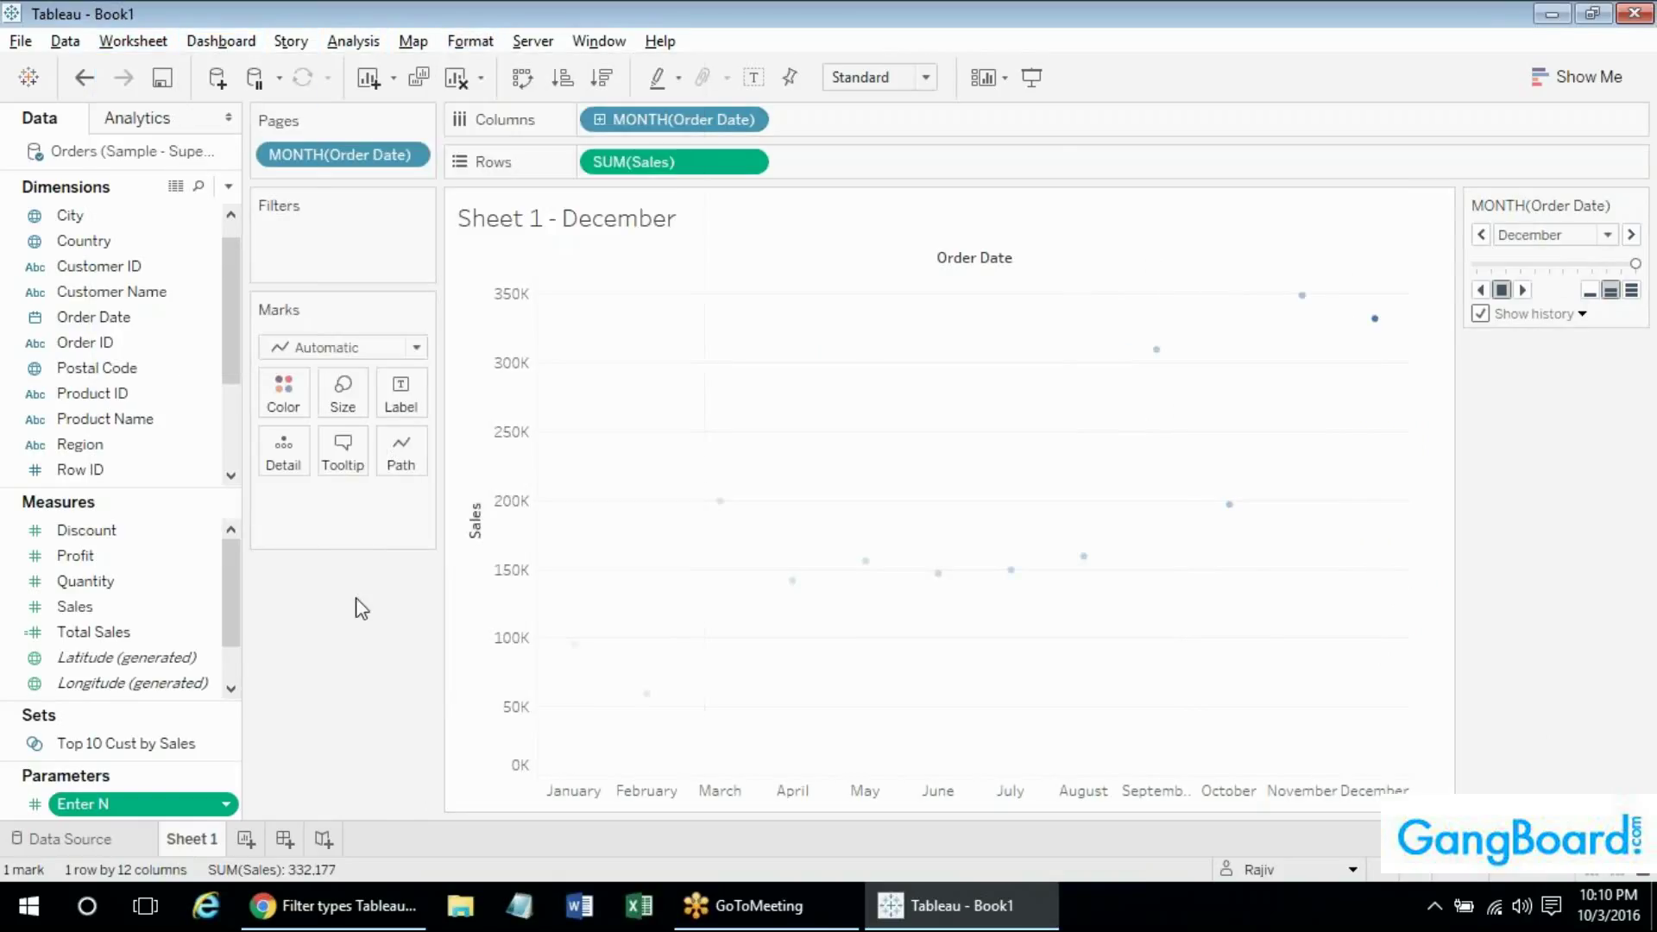
right_click(193, 848)
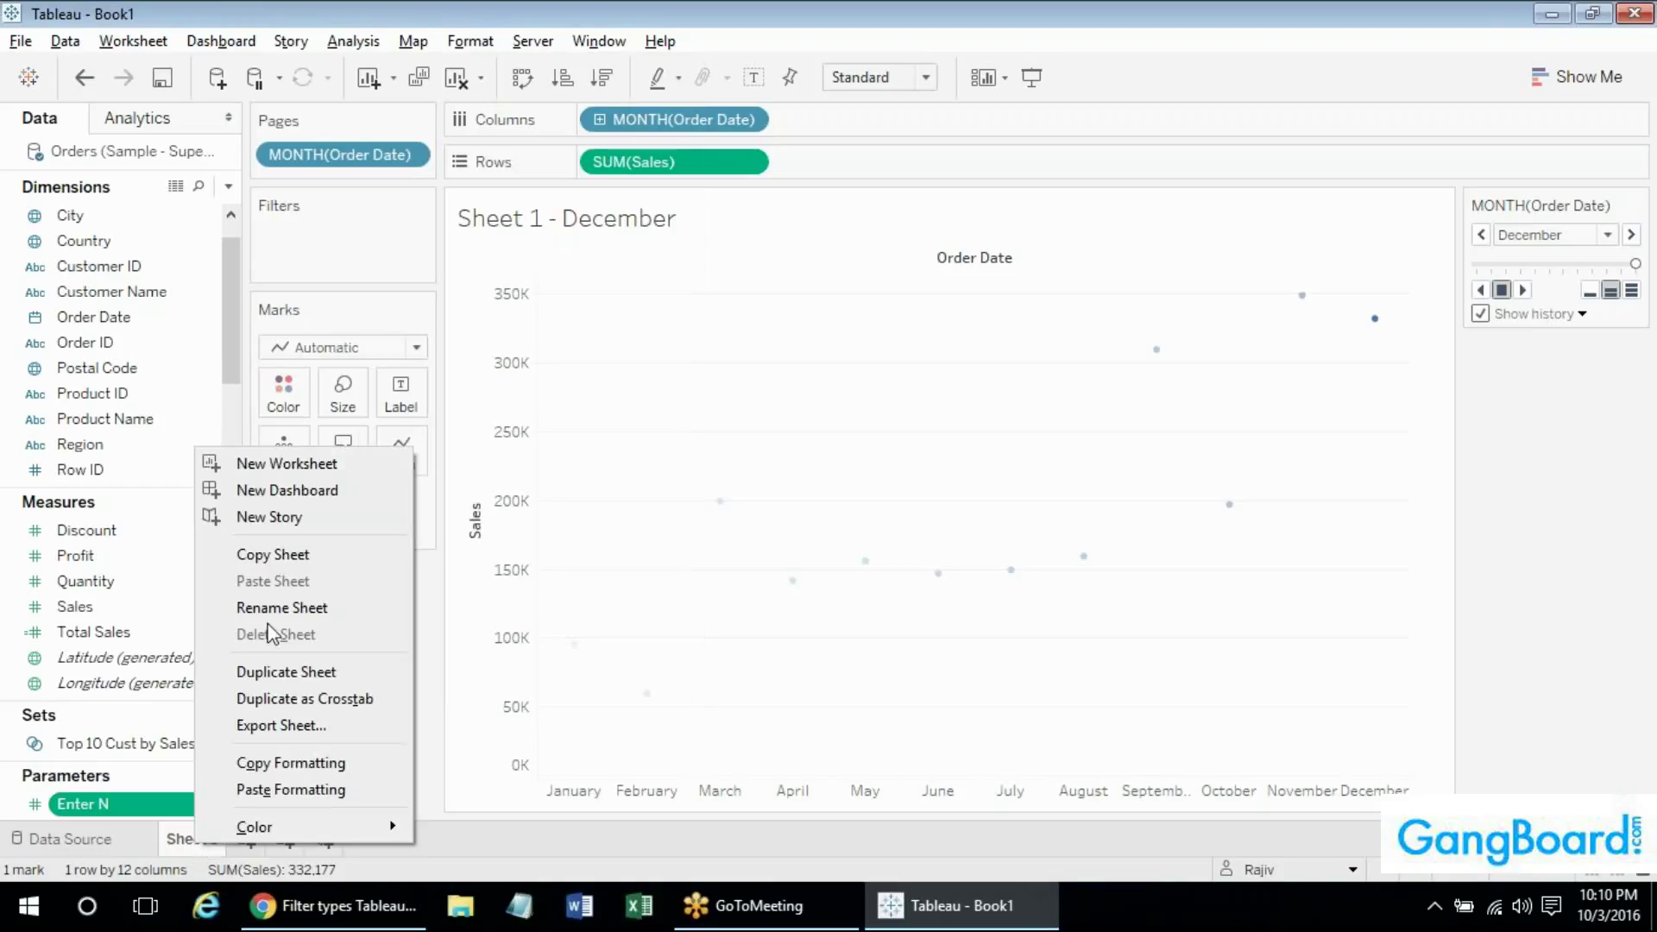
click(647, 235)
right_click(647, 235)
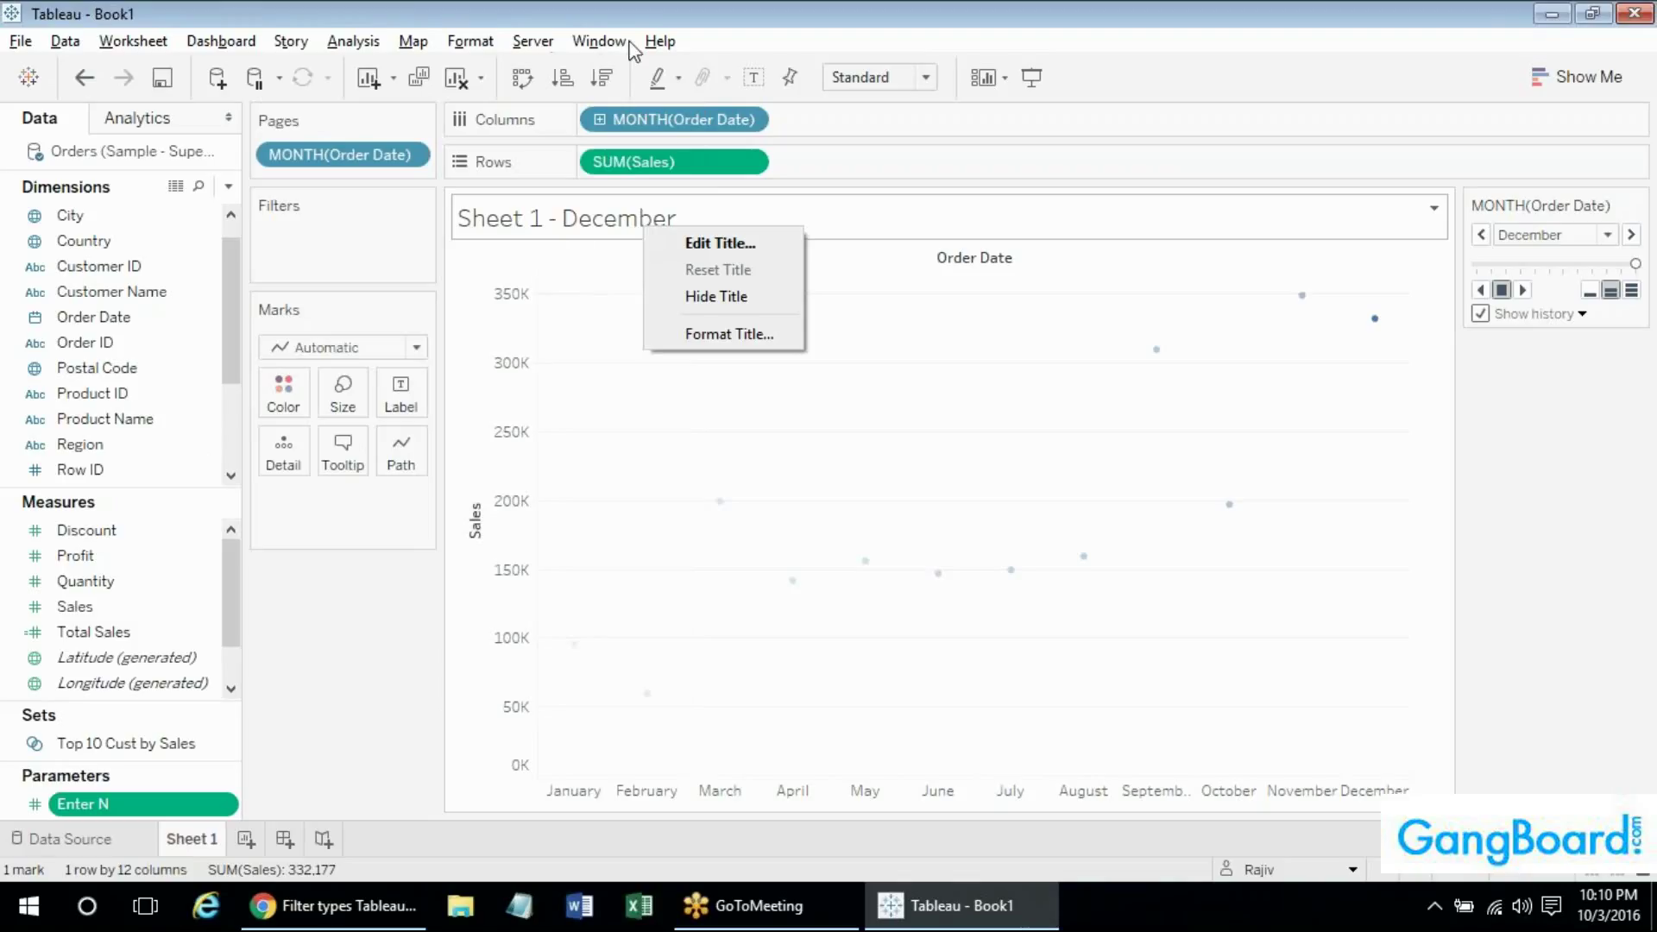
click(586, 43)
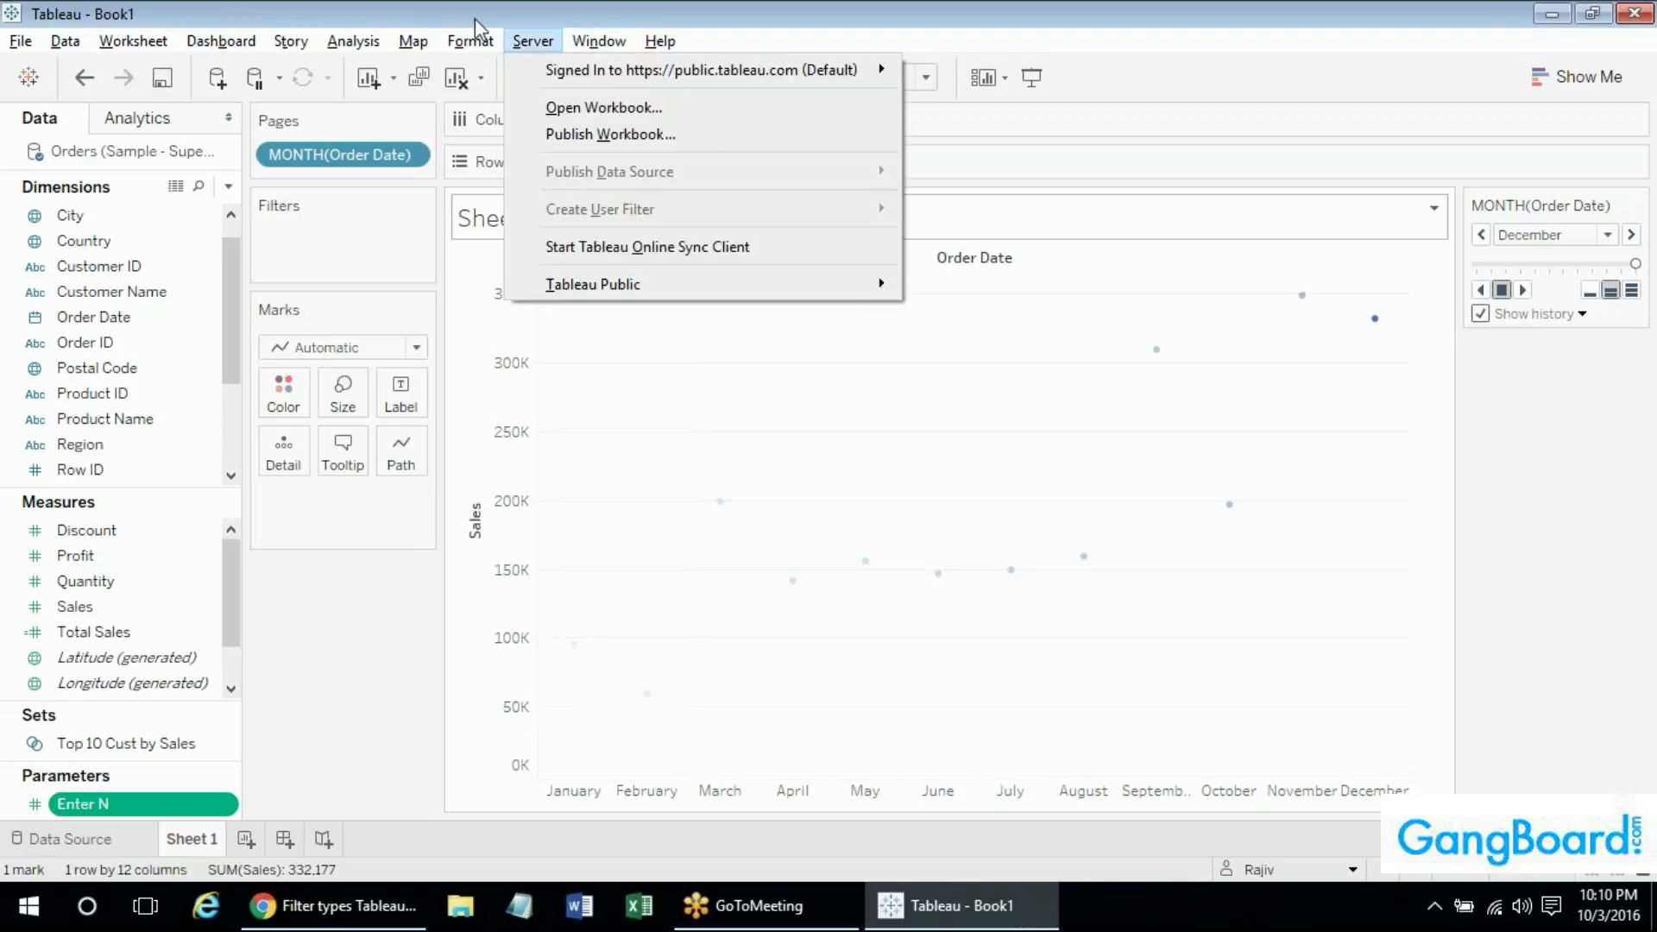
mouse_move(599, 41)
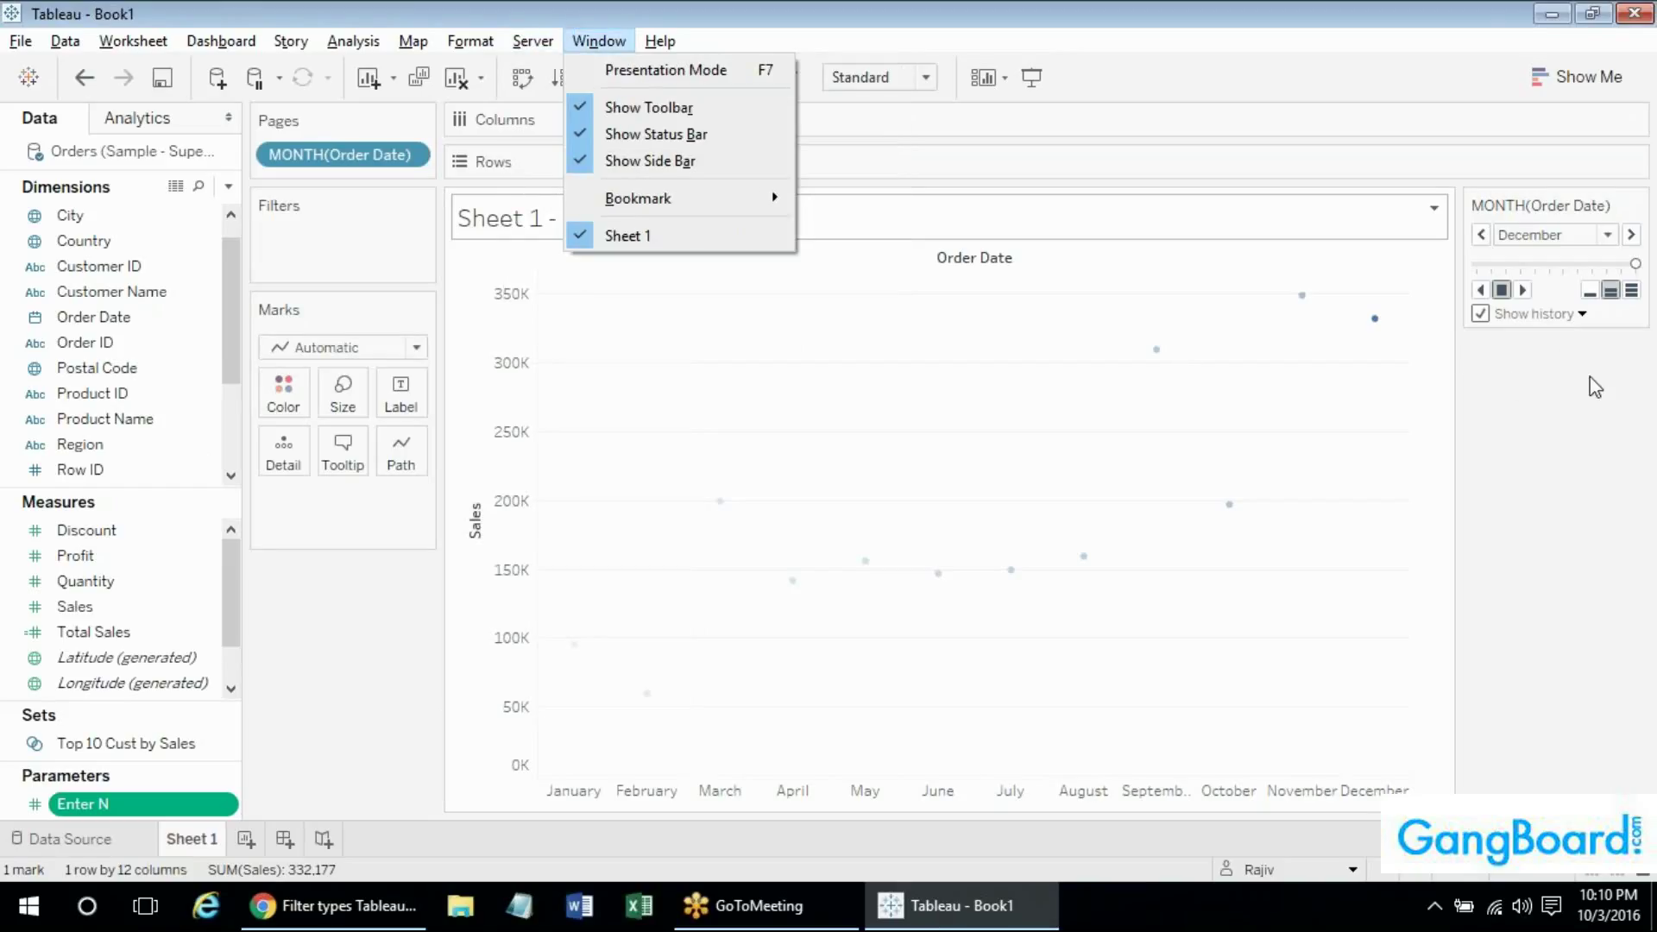
mouse_move(396, 44)
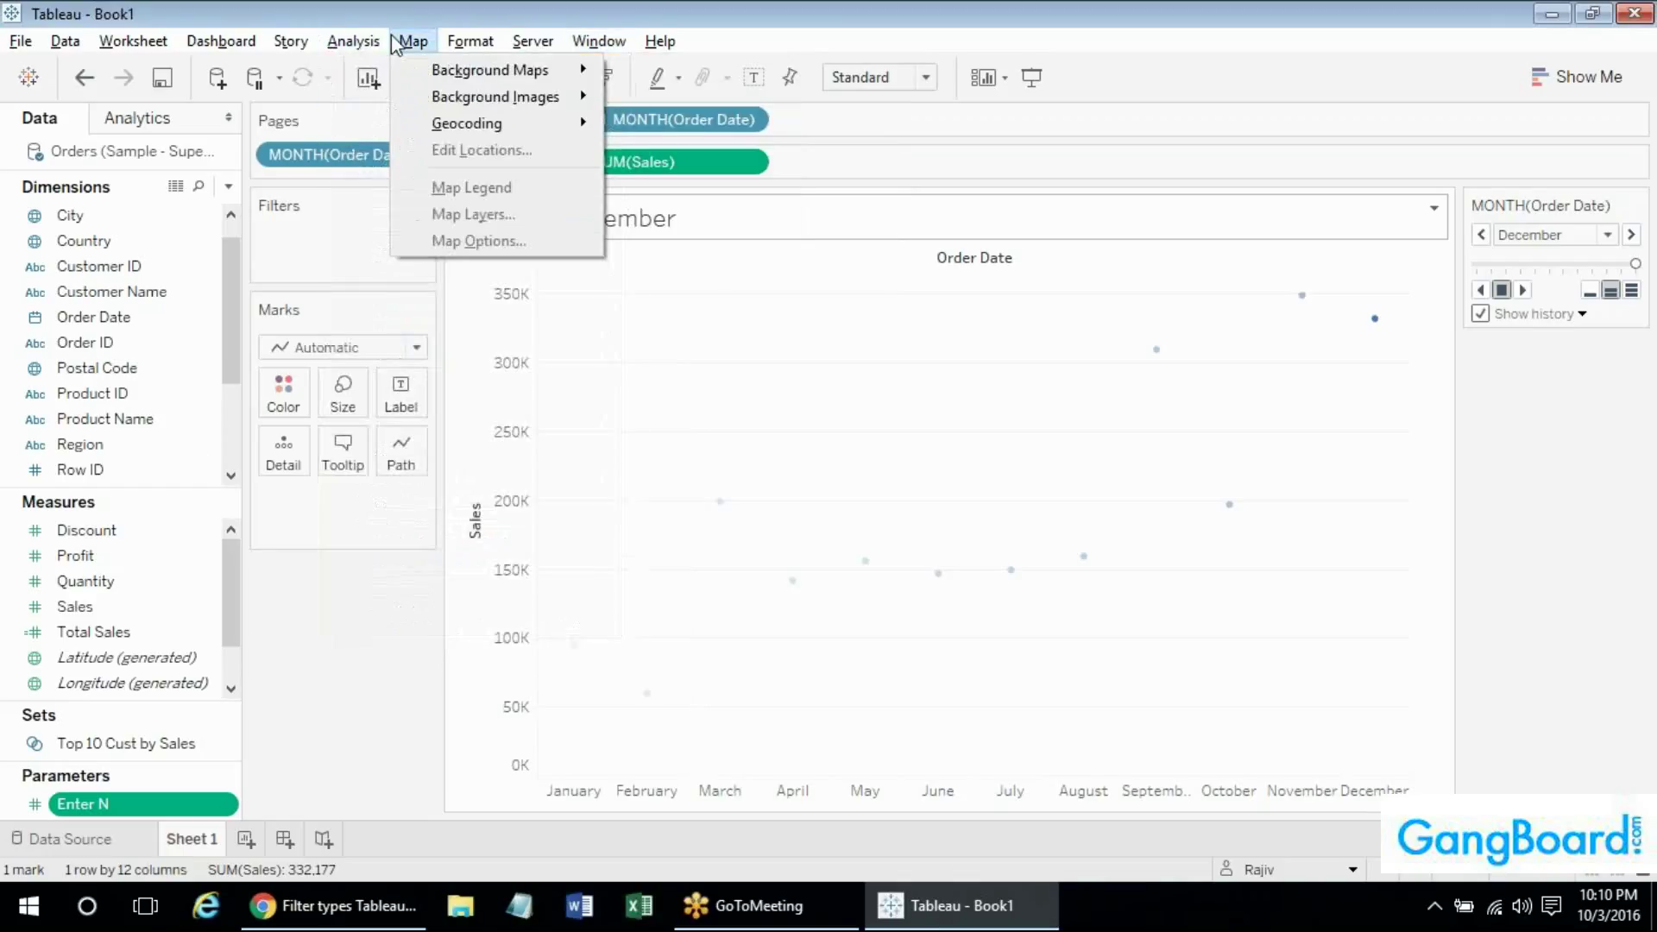
mouse_move(341, 48)
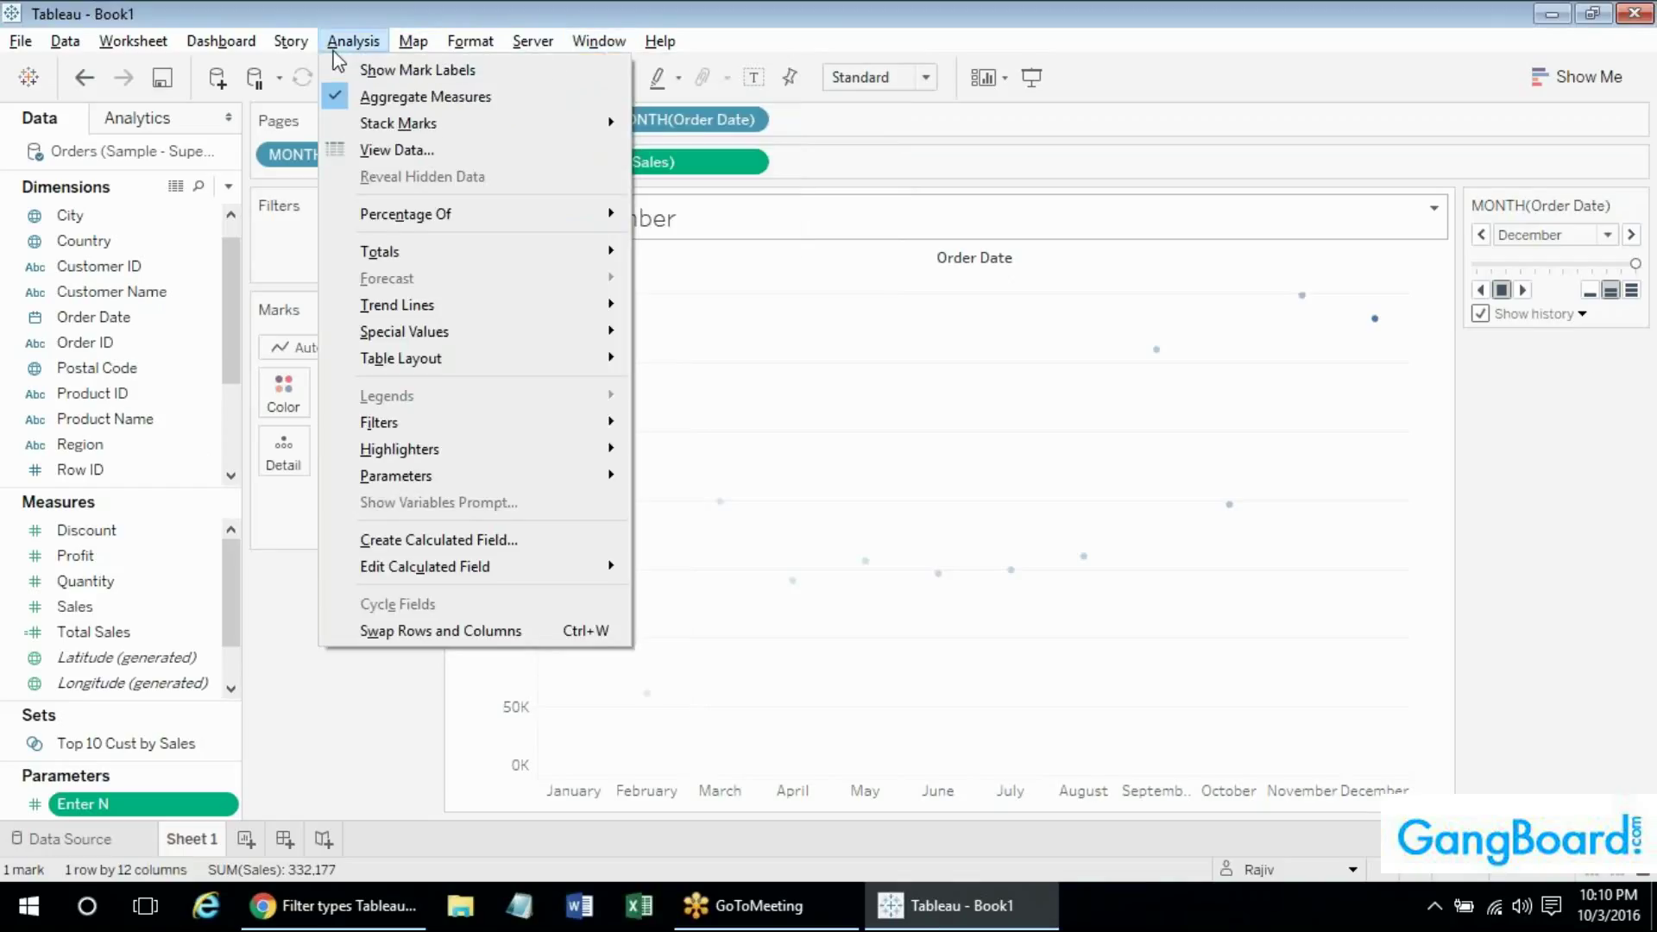
Create a new dashboard containing Sheet 1 and add a text object reading "dasdasd" below the month page control.
click(284, 839)
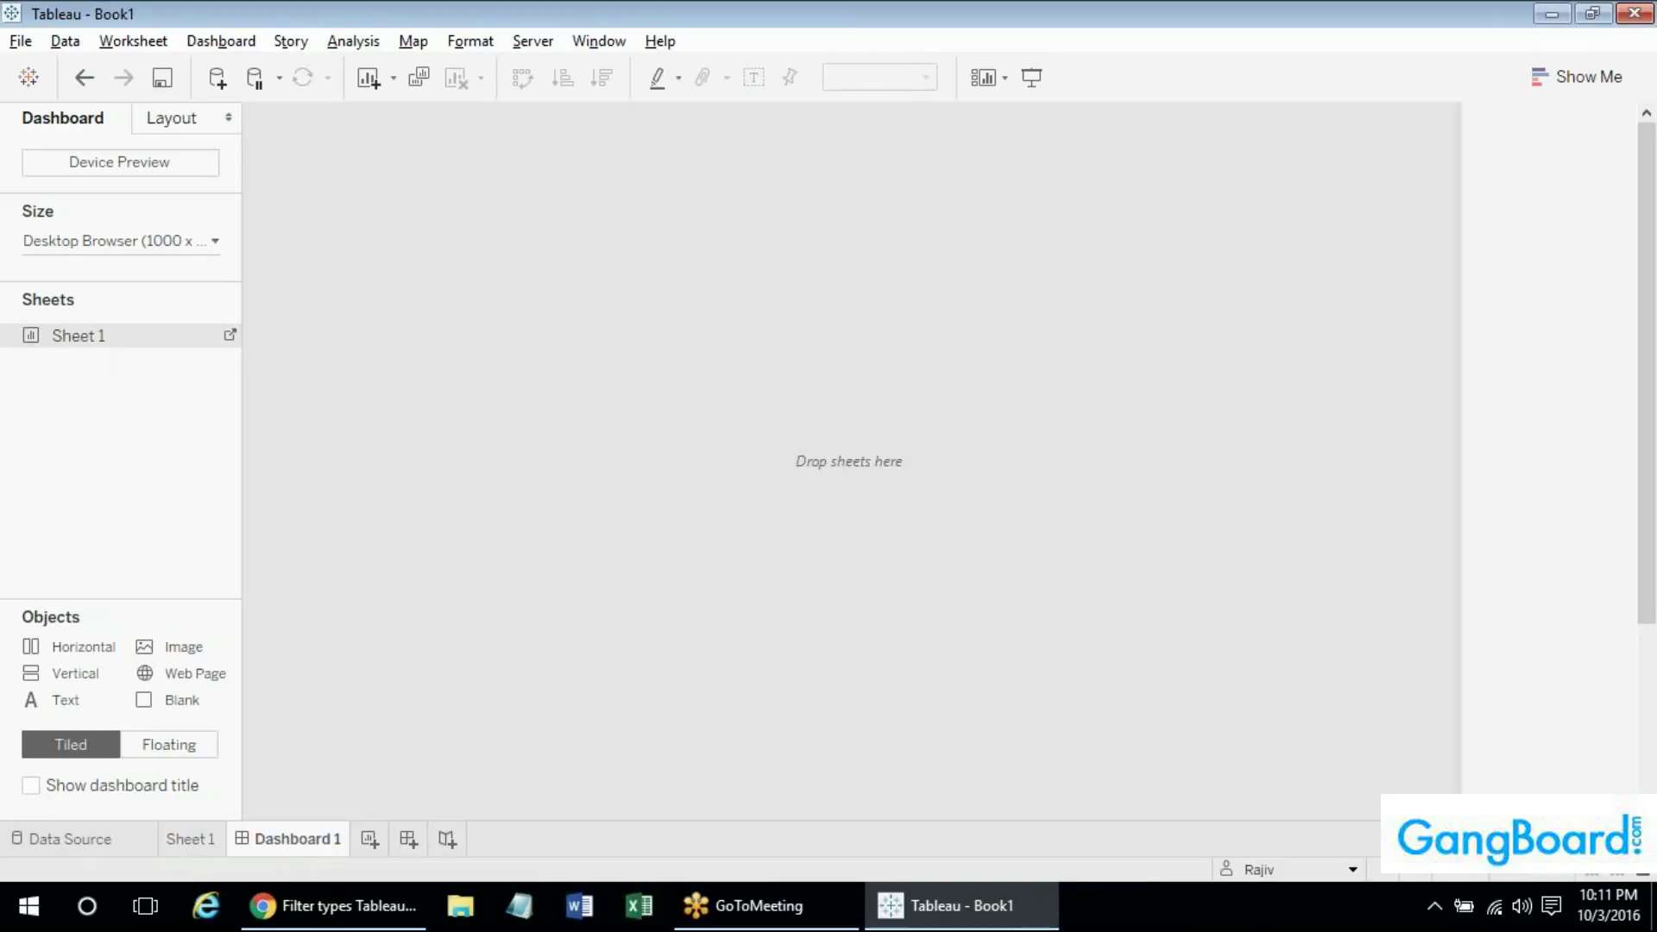
double_click(77, 335)
drag(60, 700, 1375, 345)
text(dasdasd)
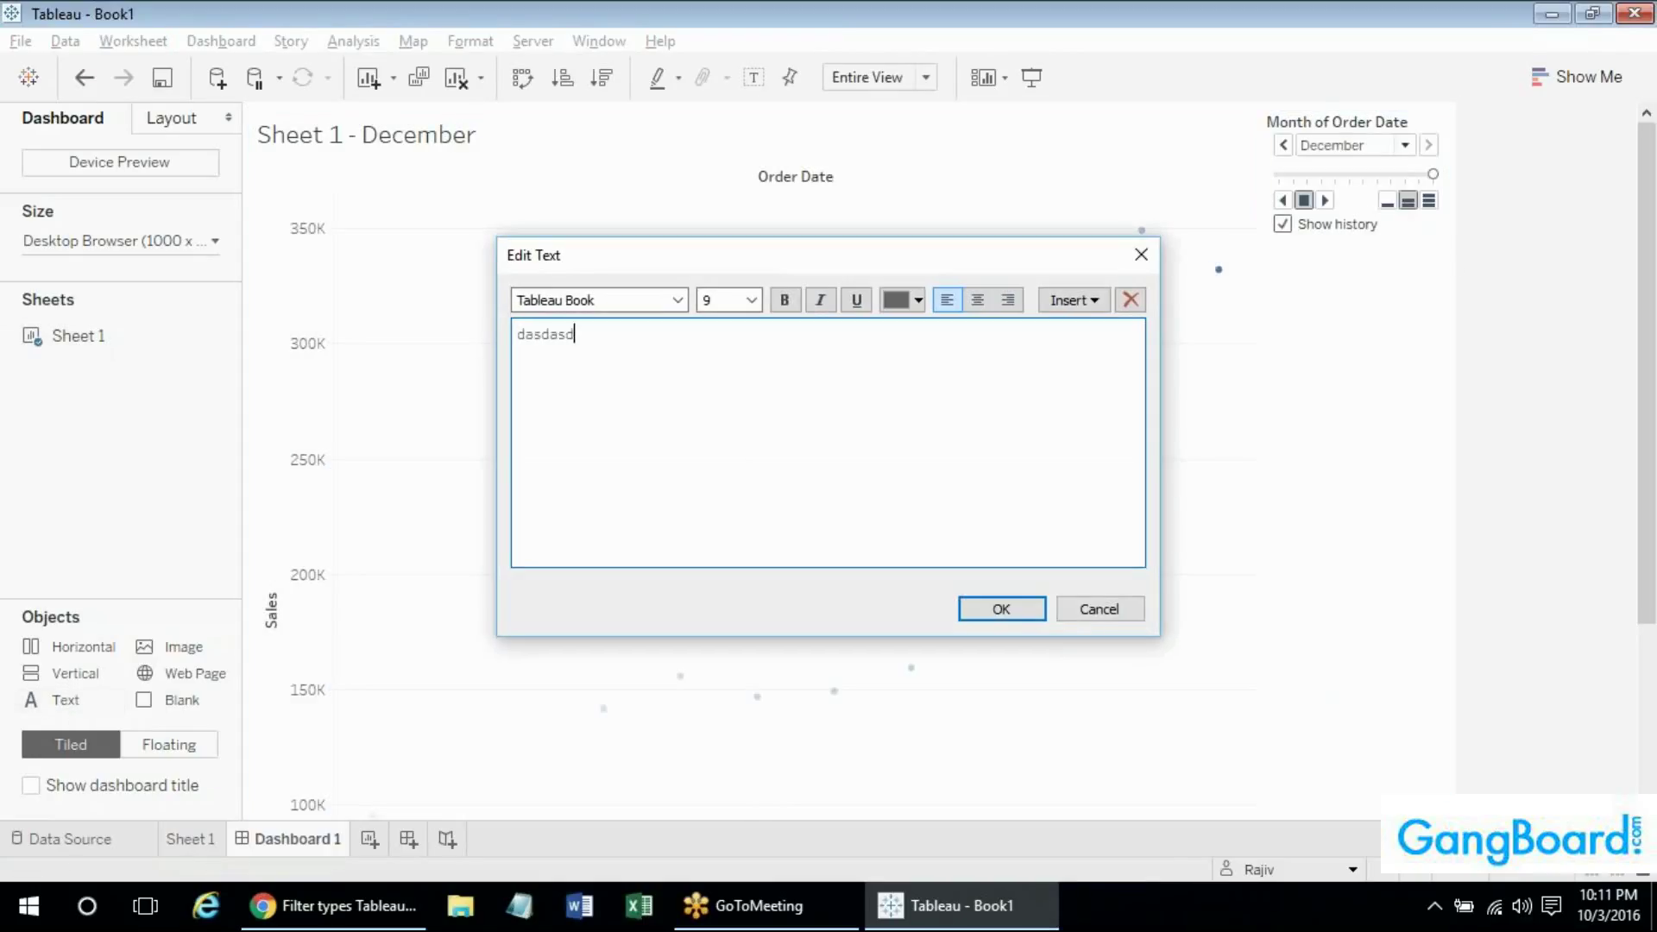
click(1014, 615)
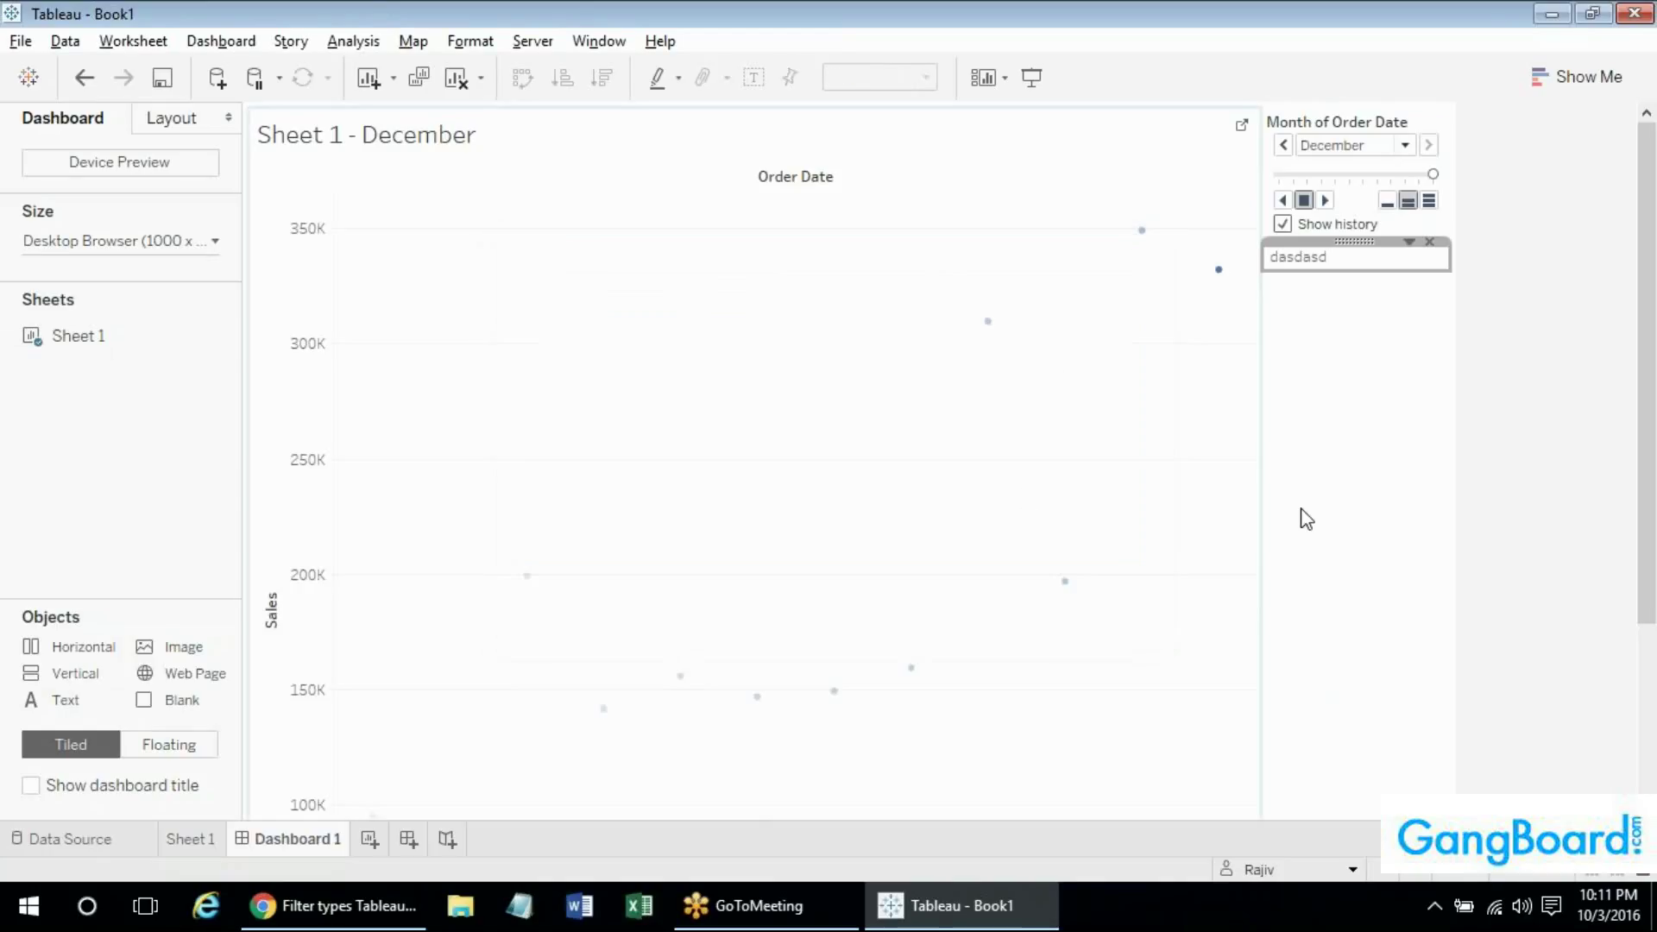
click(1239, 266)
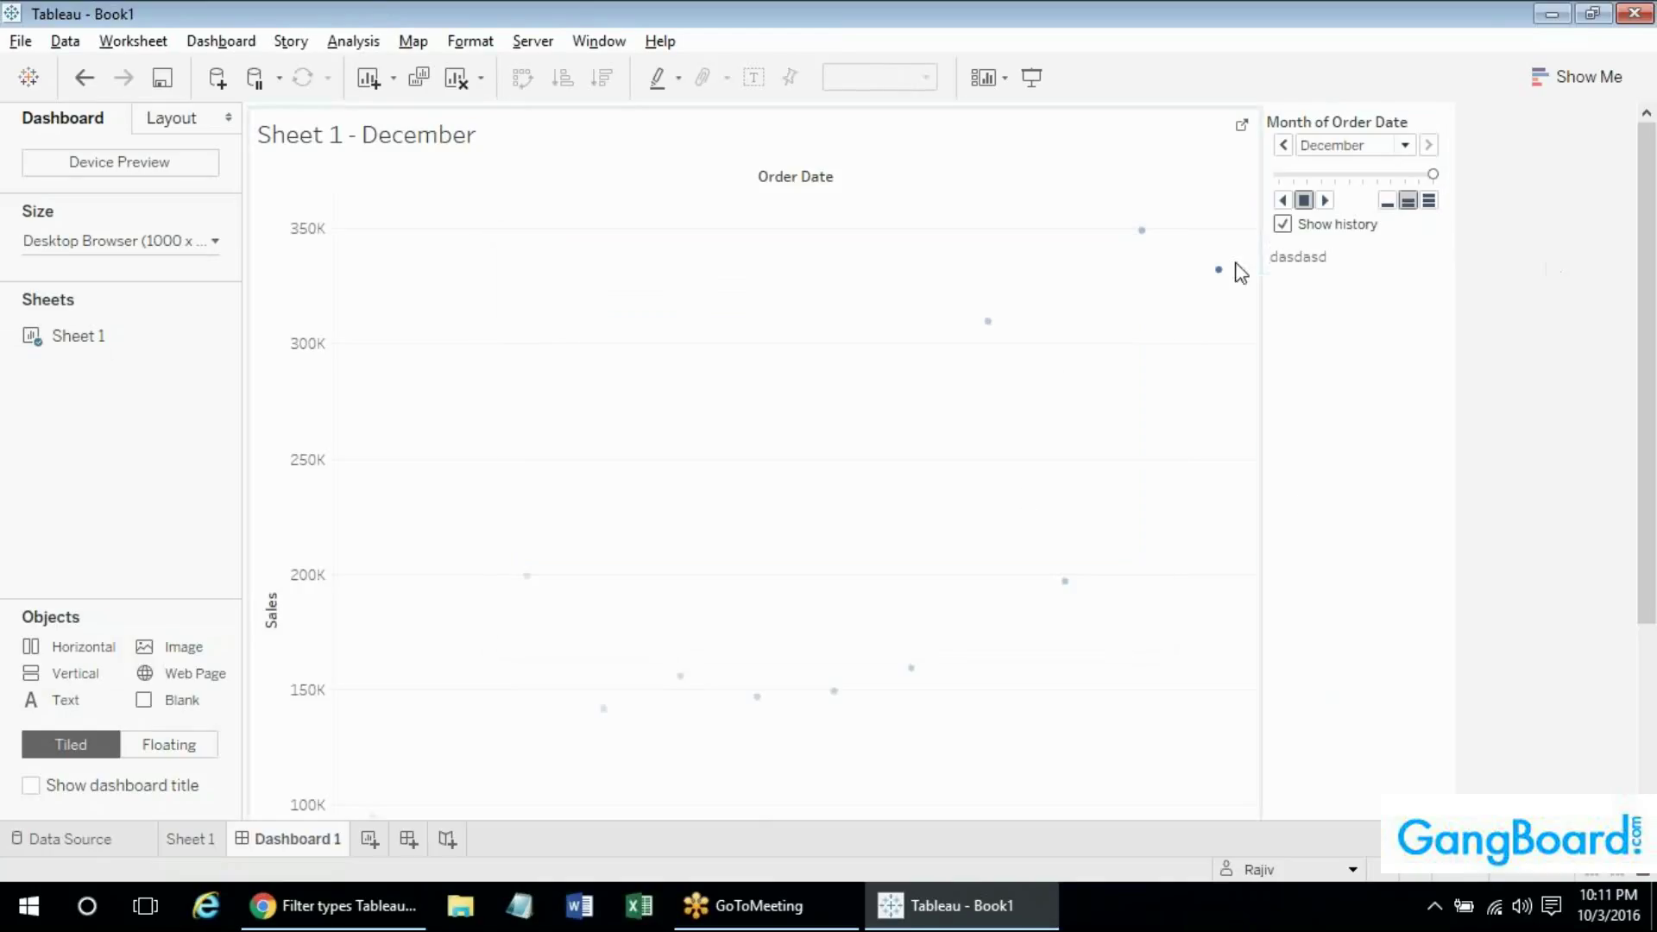
click(1334, 268)
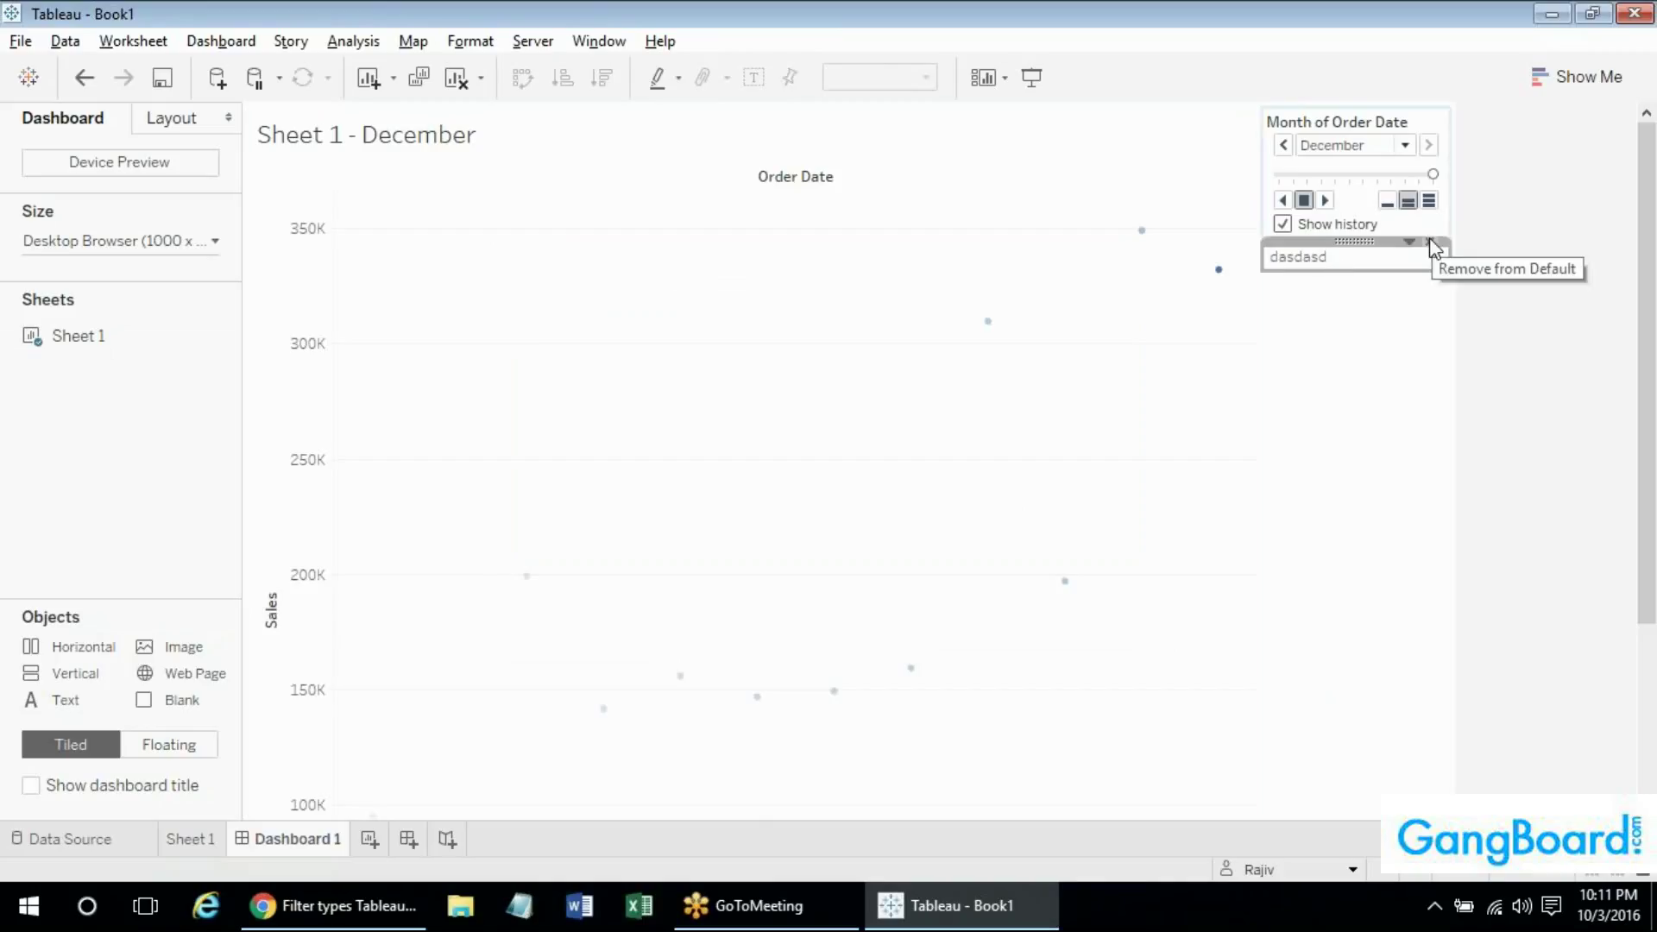
click(1539, 293)
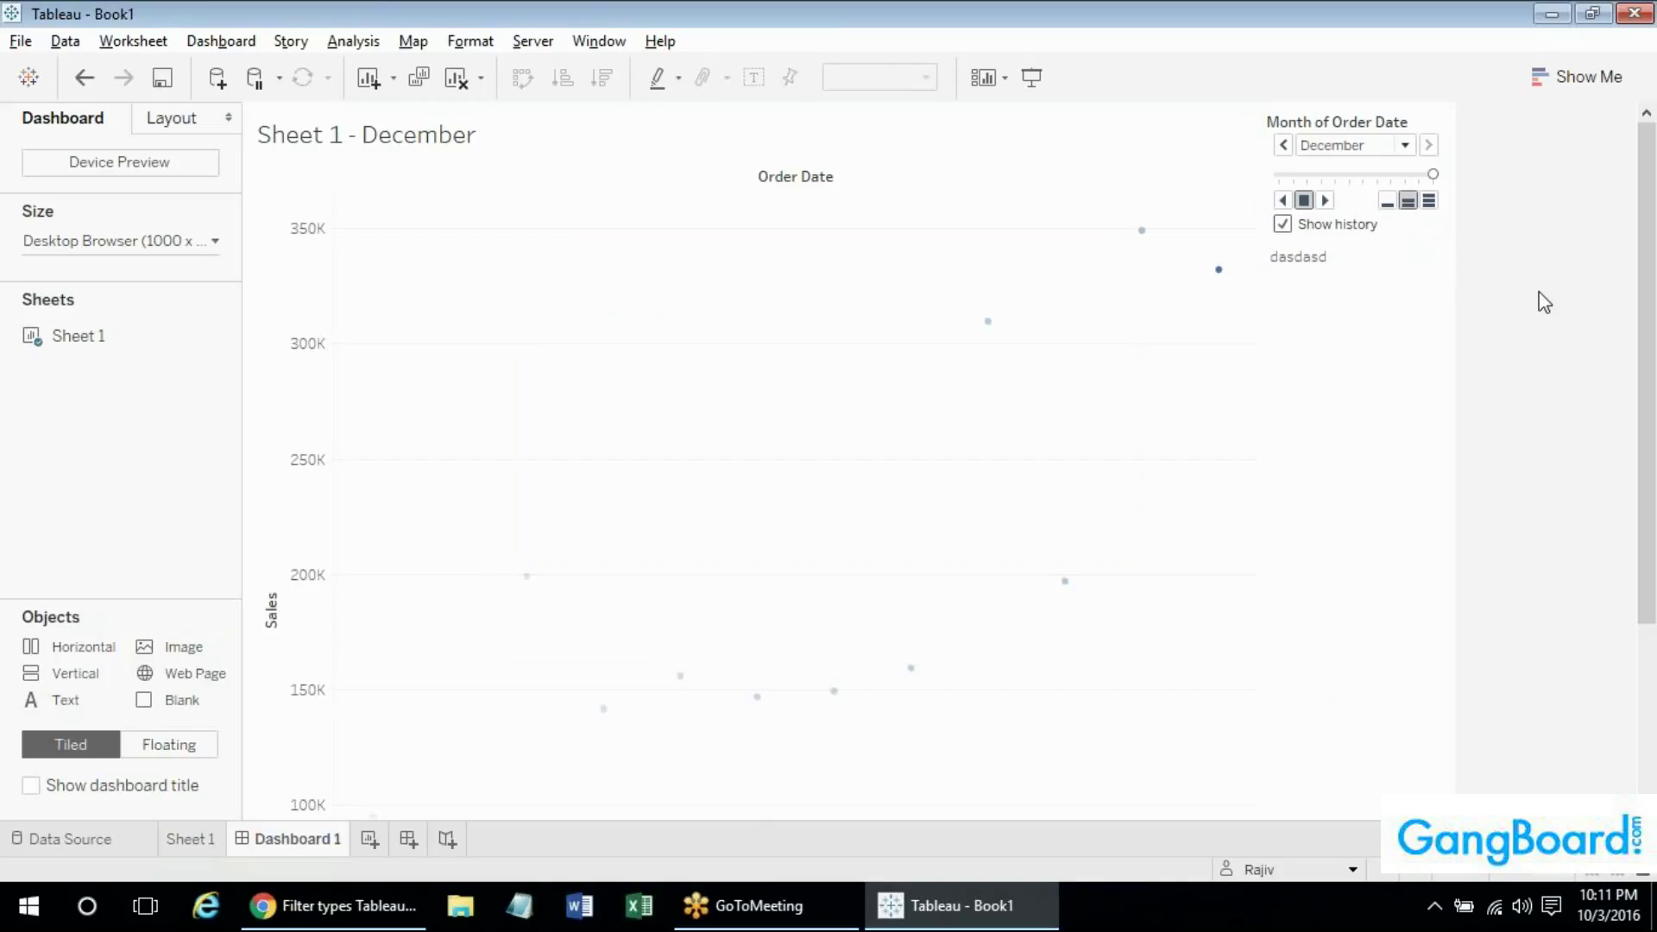
double_click(1370, 267)
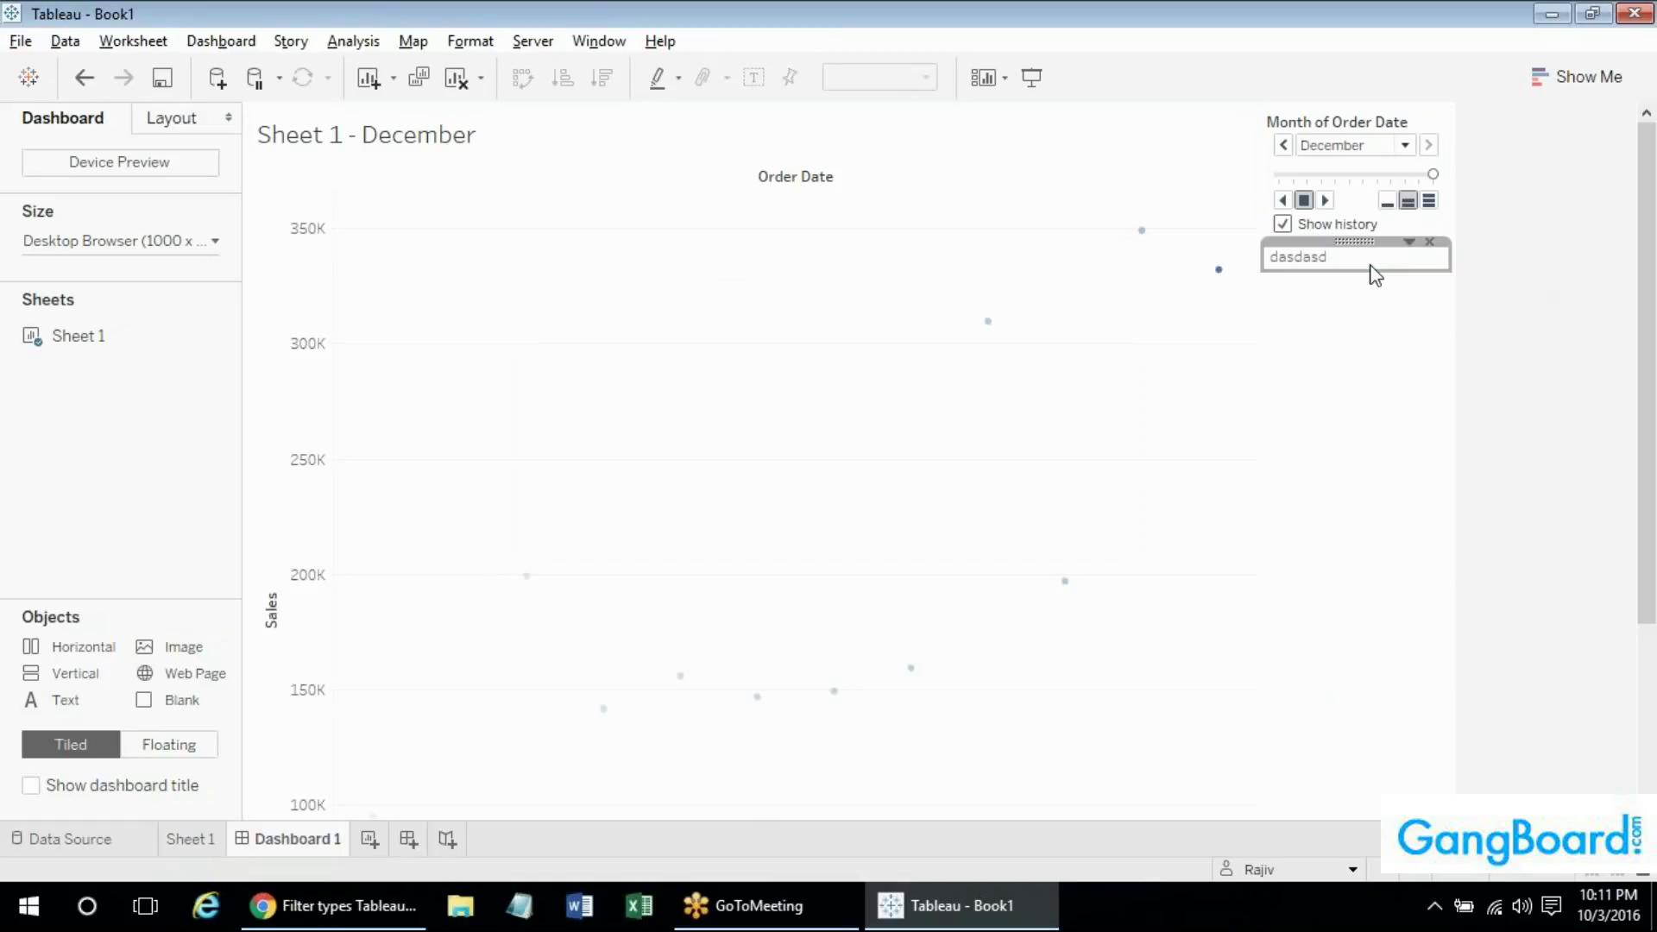
key(Escape)
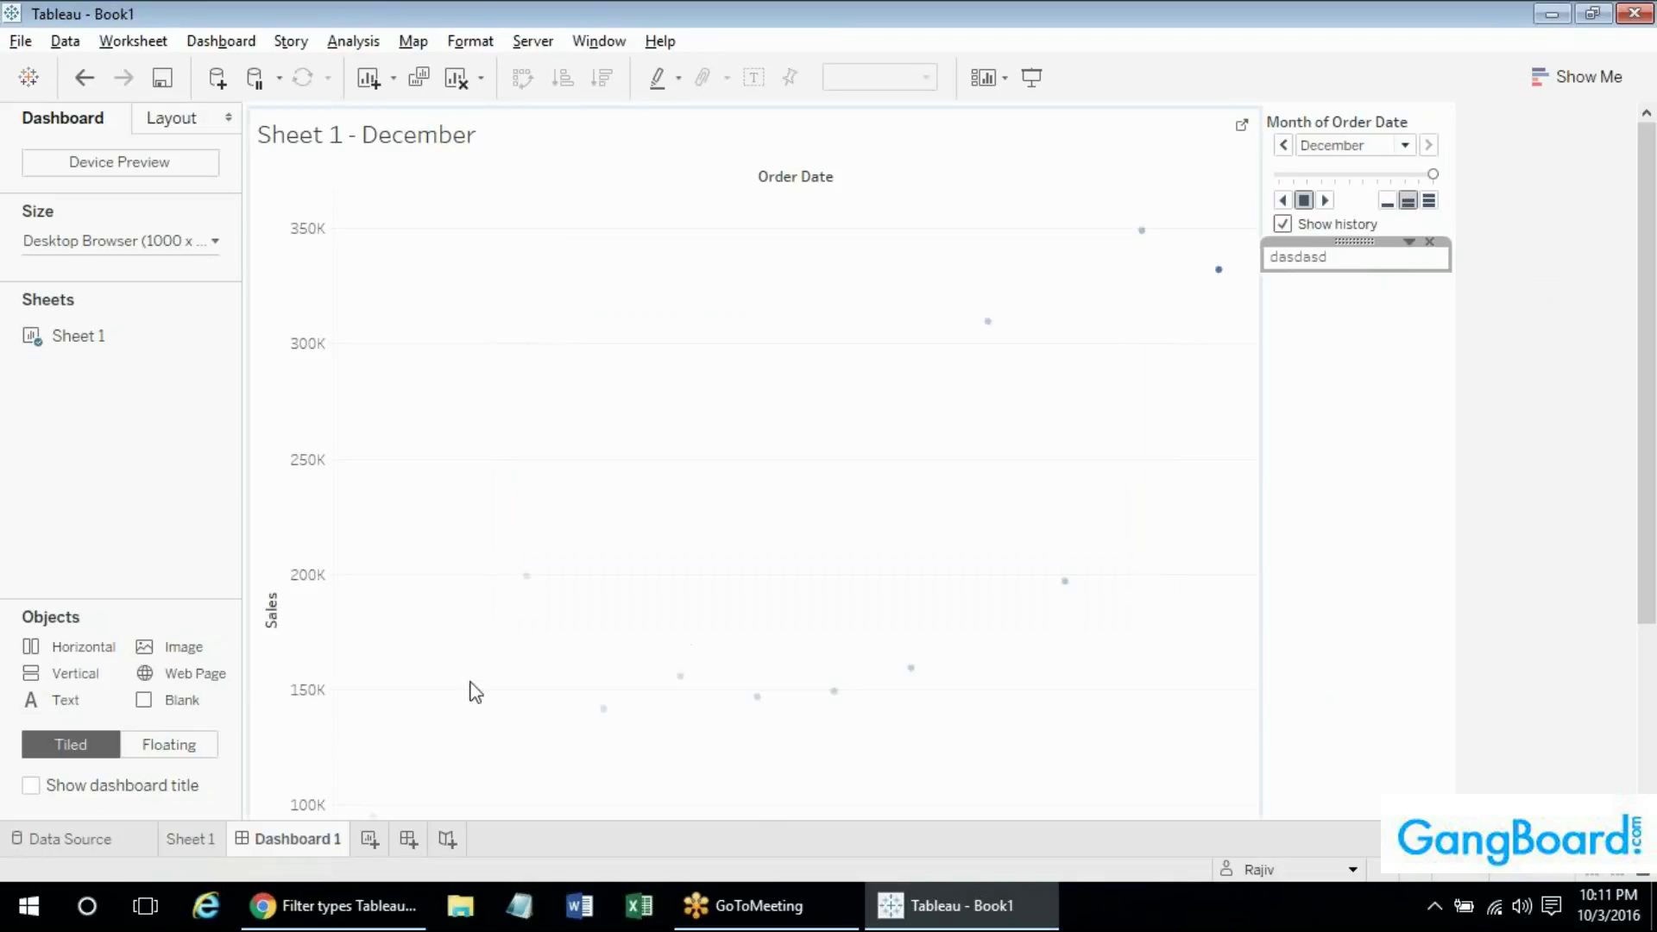
Return to Sheet 1 and toggle the page history's fade setting off and on again.
click(204, 837)
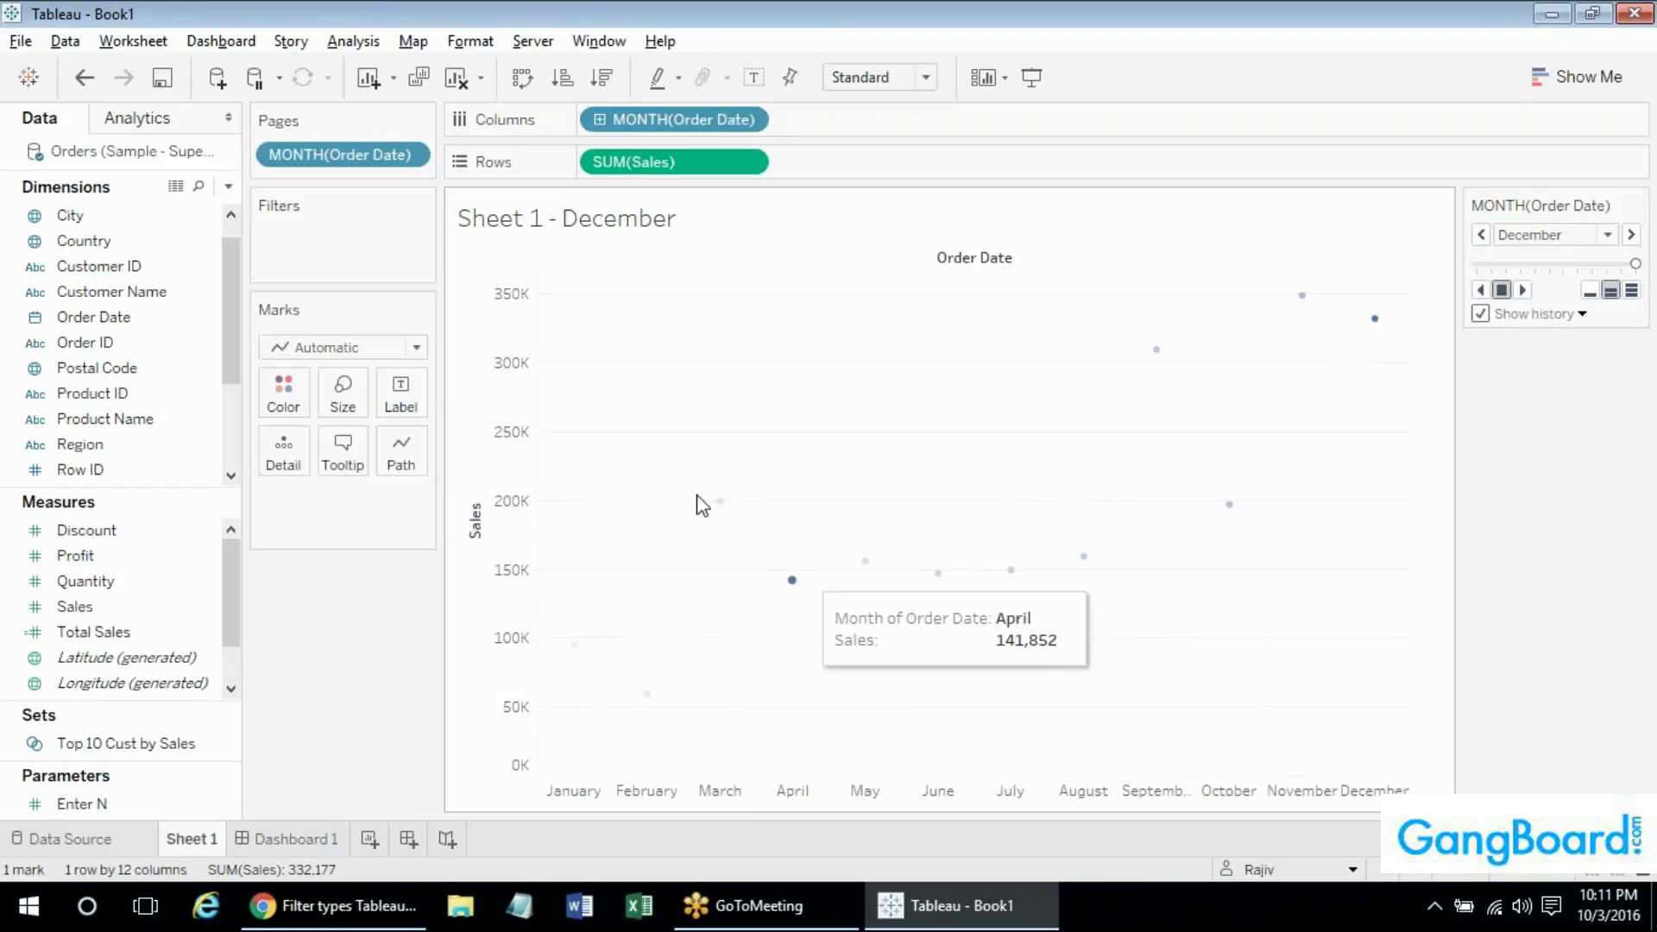
click(1582, 313)
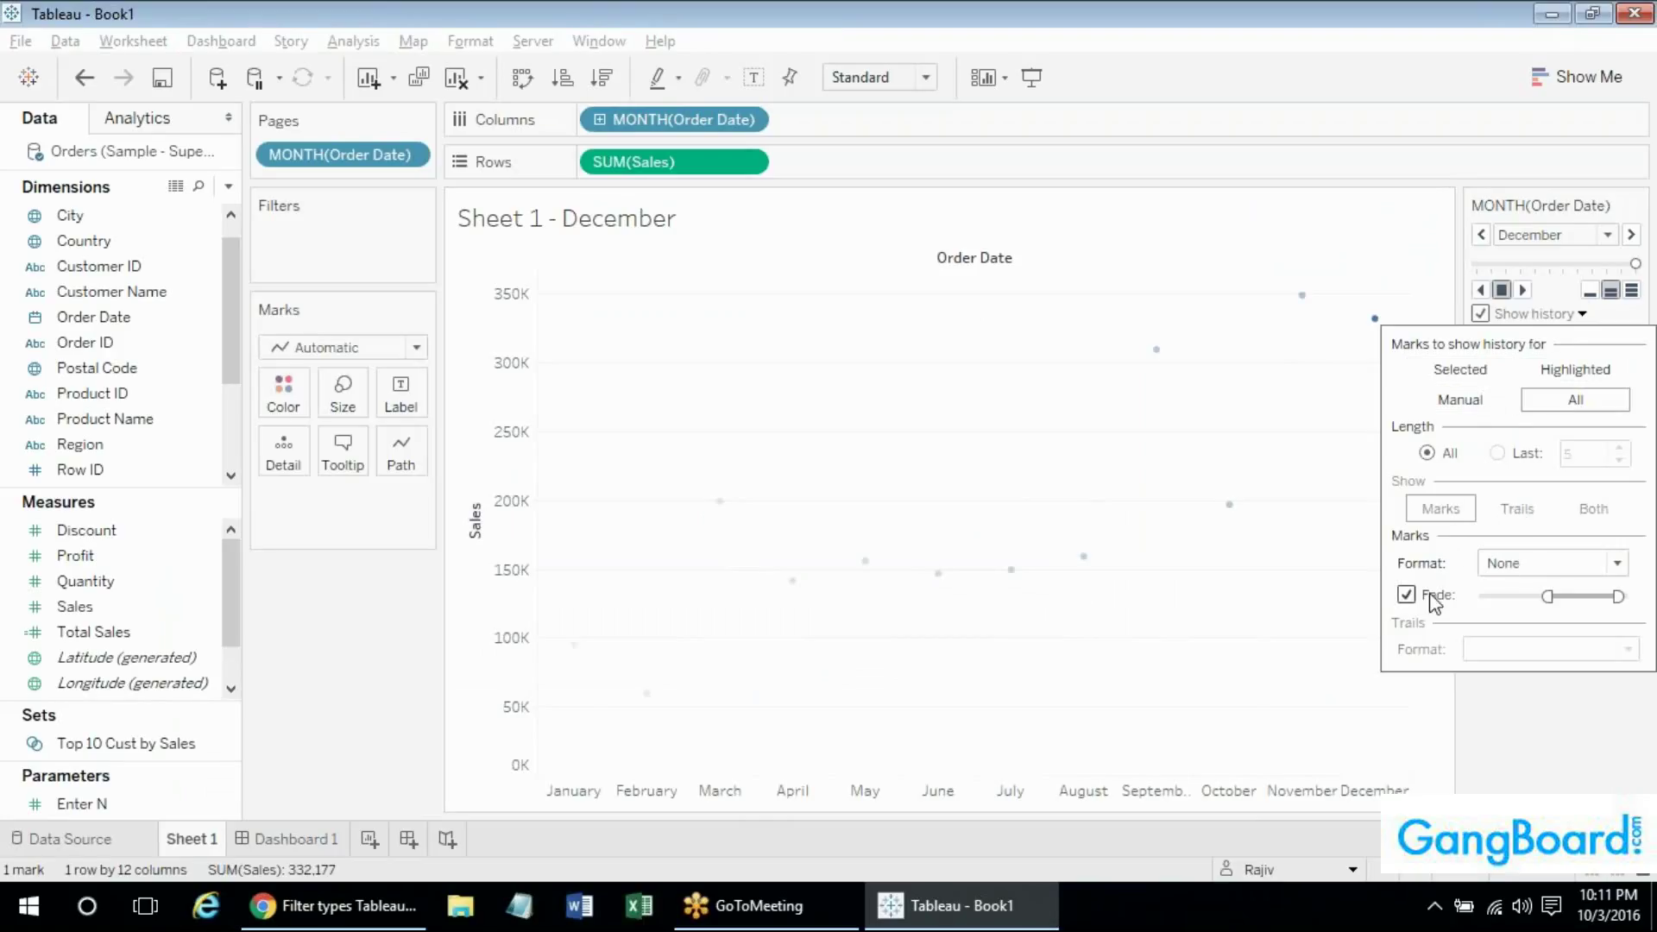
click(1406, 593)
click(1406, 595)
click(592, 397)
Make the month of Order Date on Columns continuous and check the page history options.
right_click(643, 119)
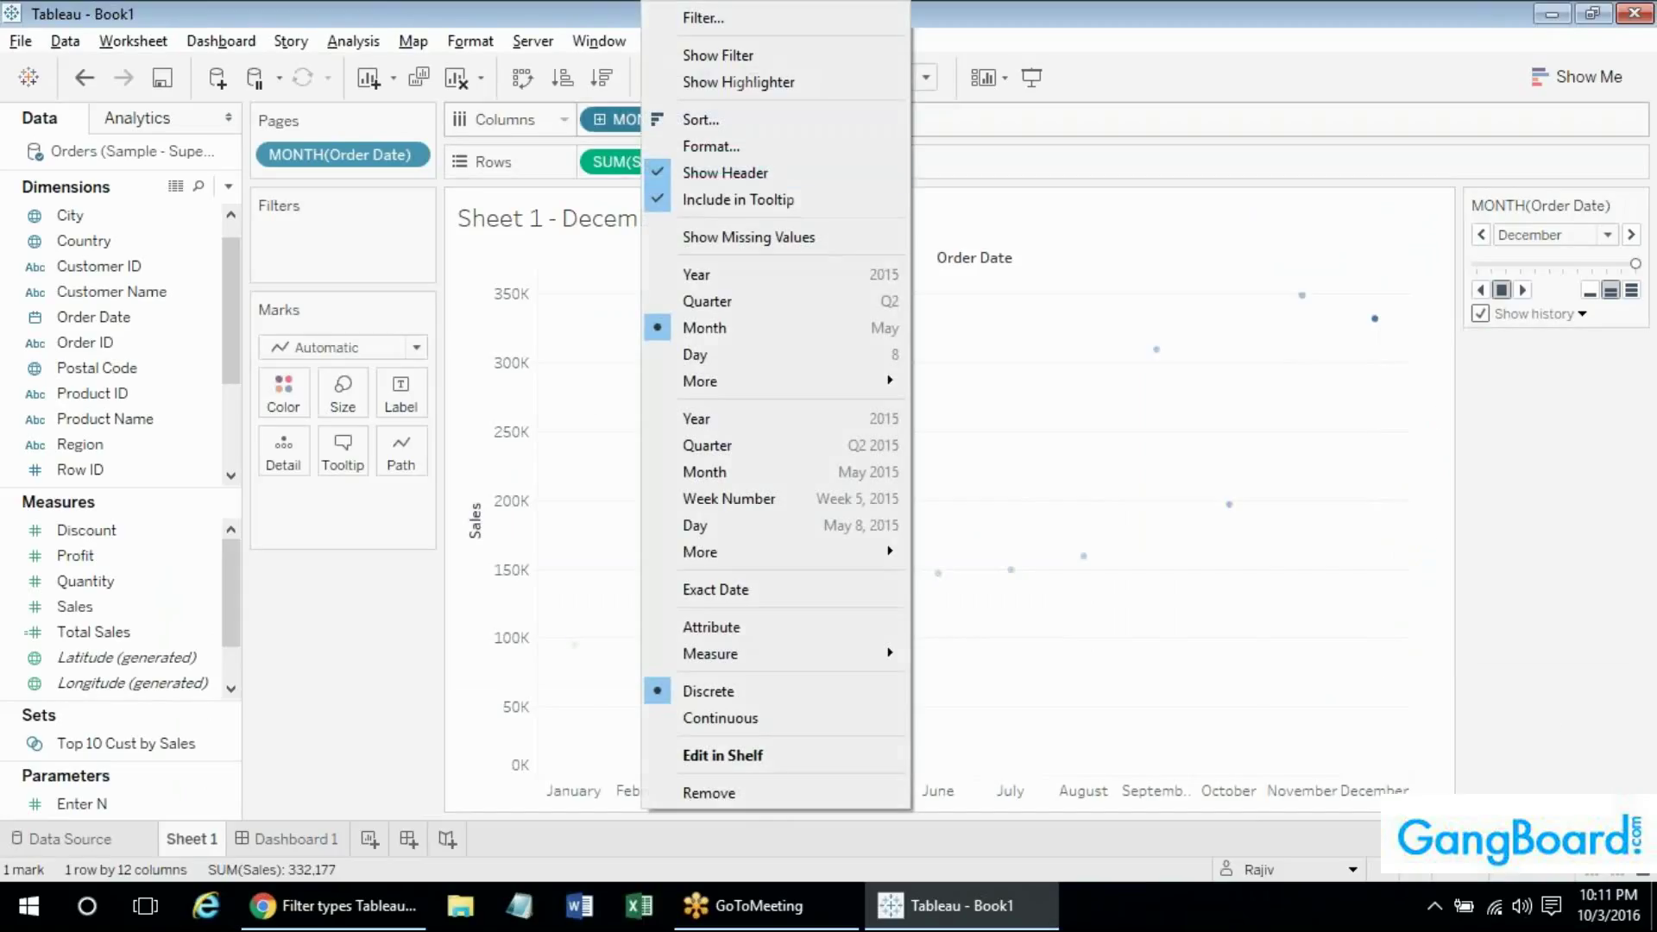
click(723, 716)
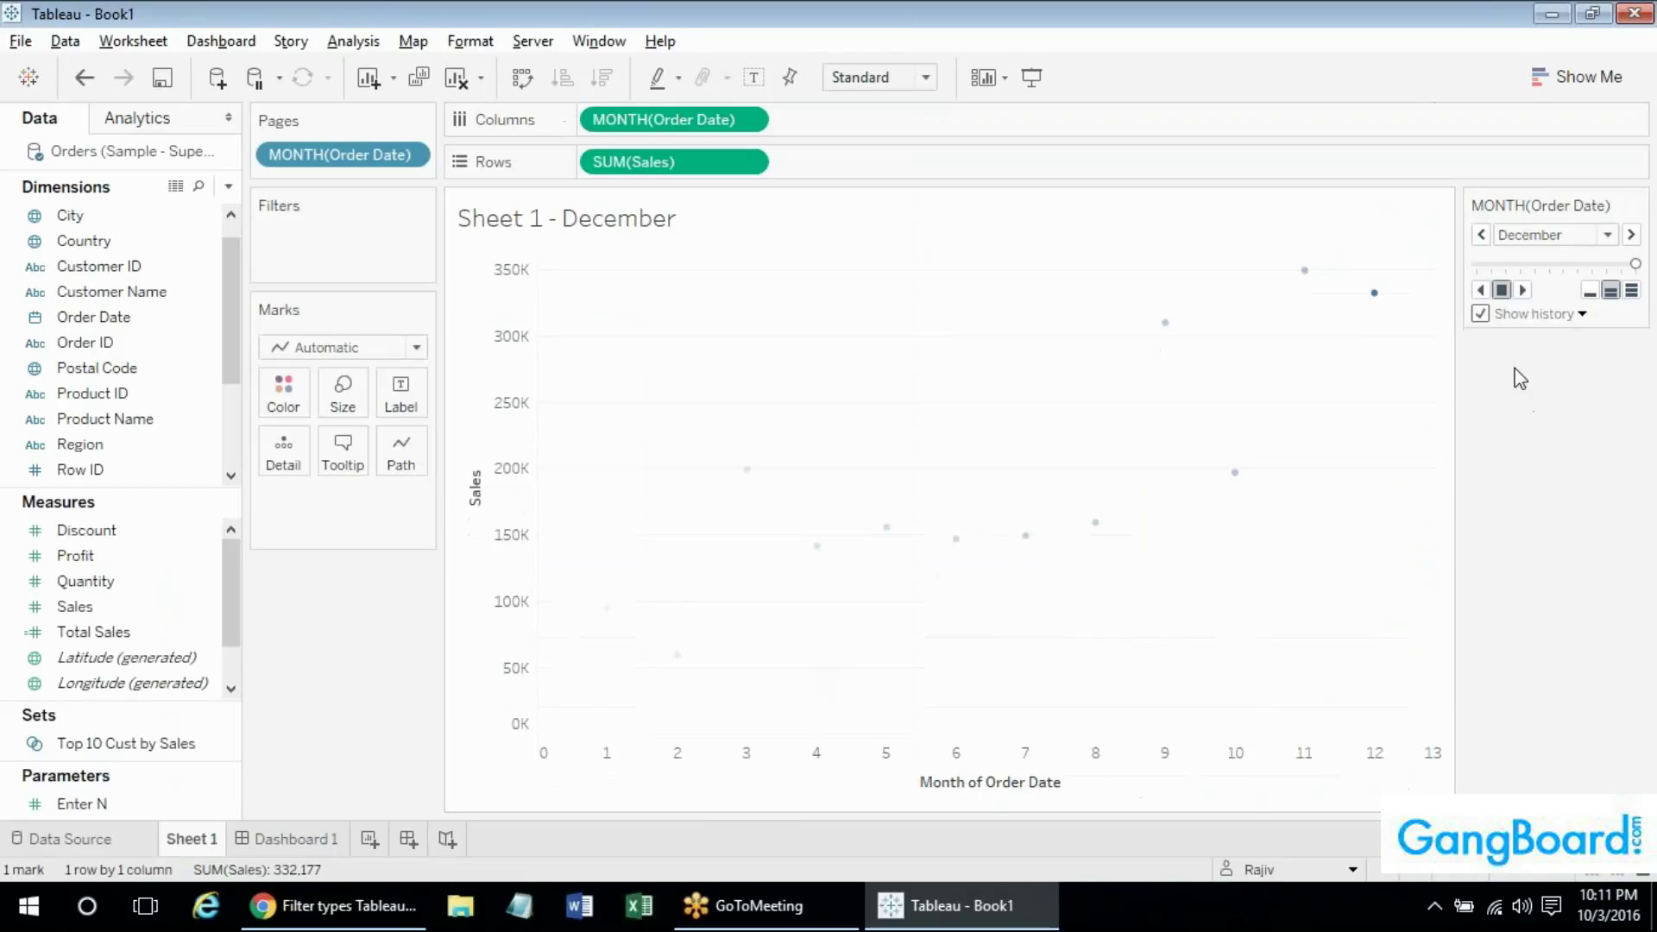
click(1535, 316)
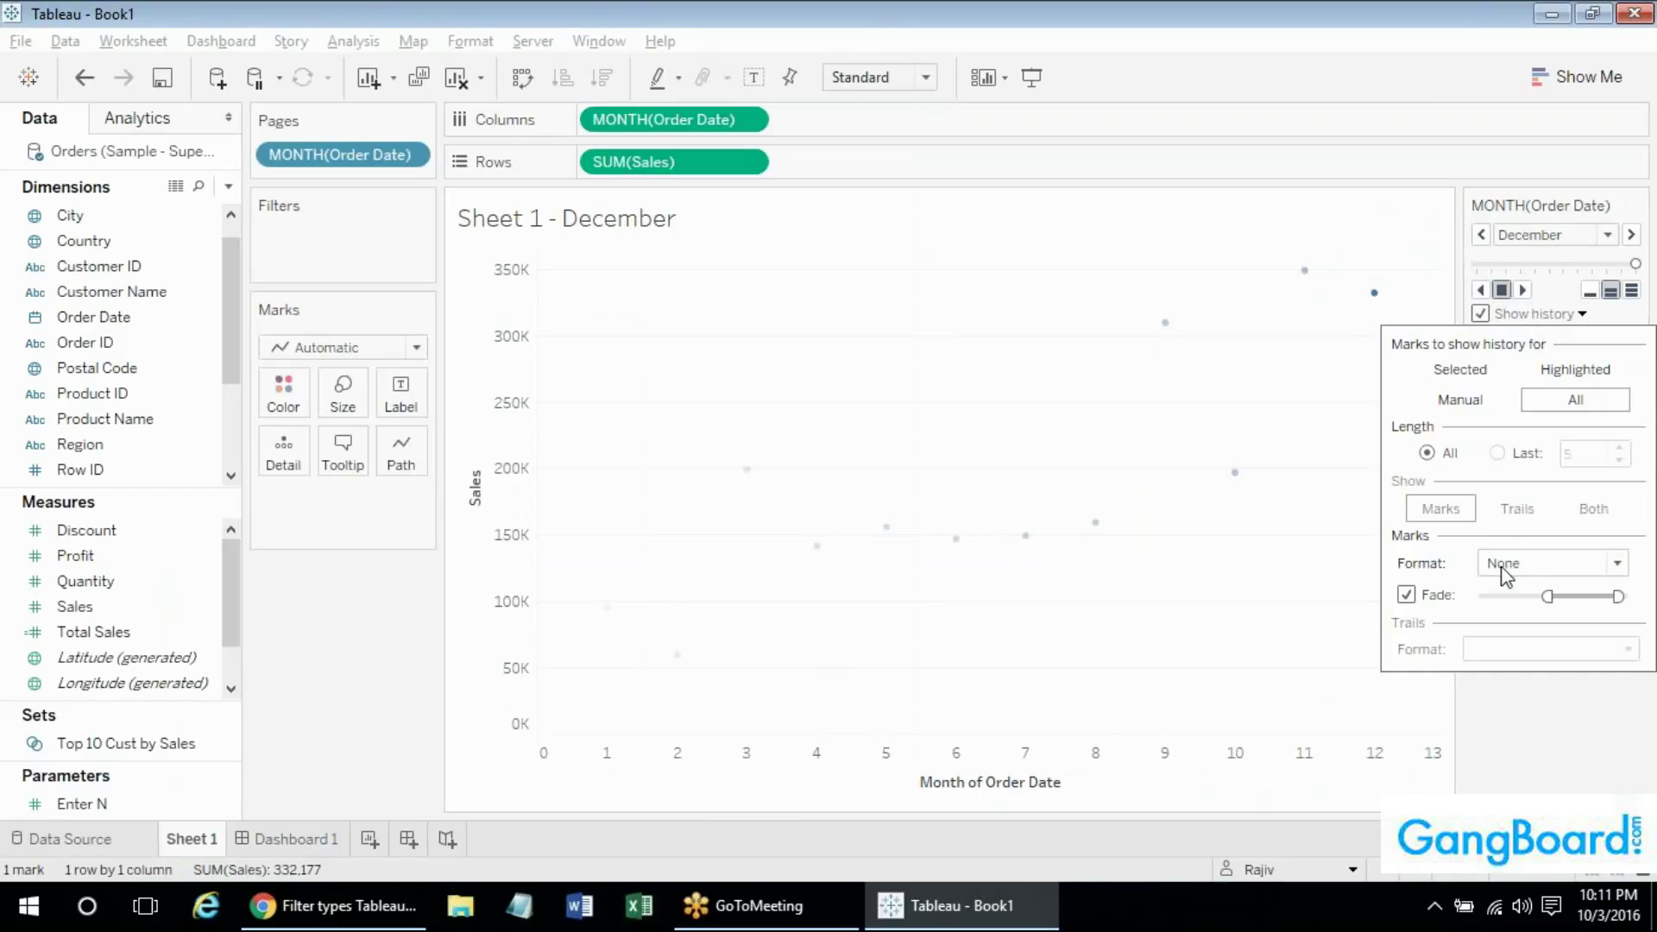
click(1341, 658)
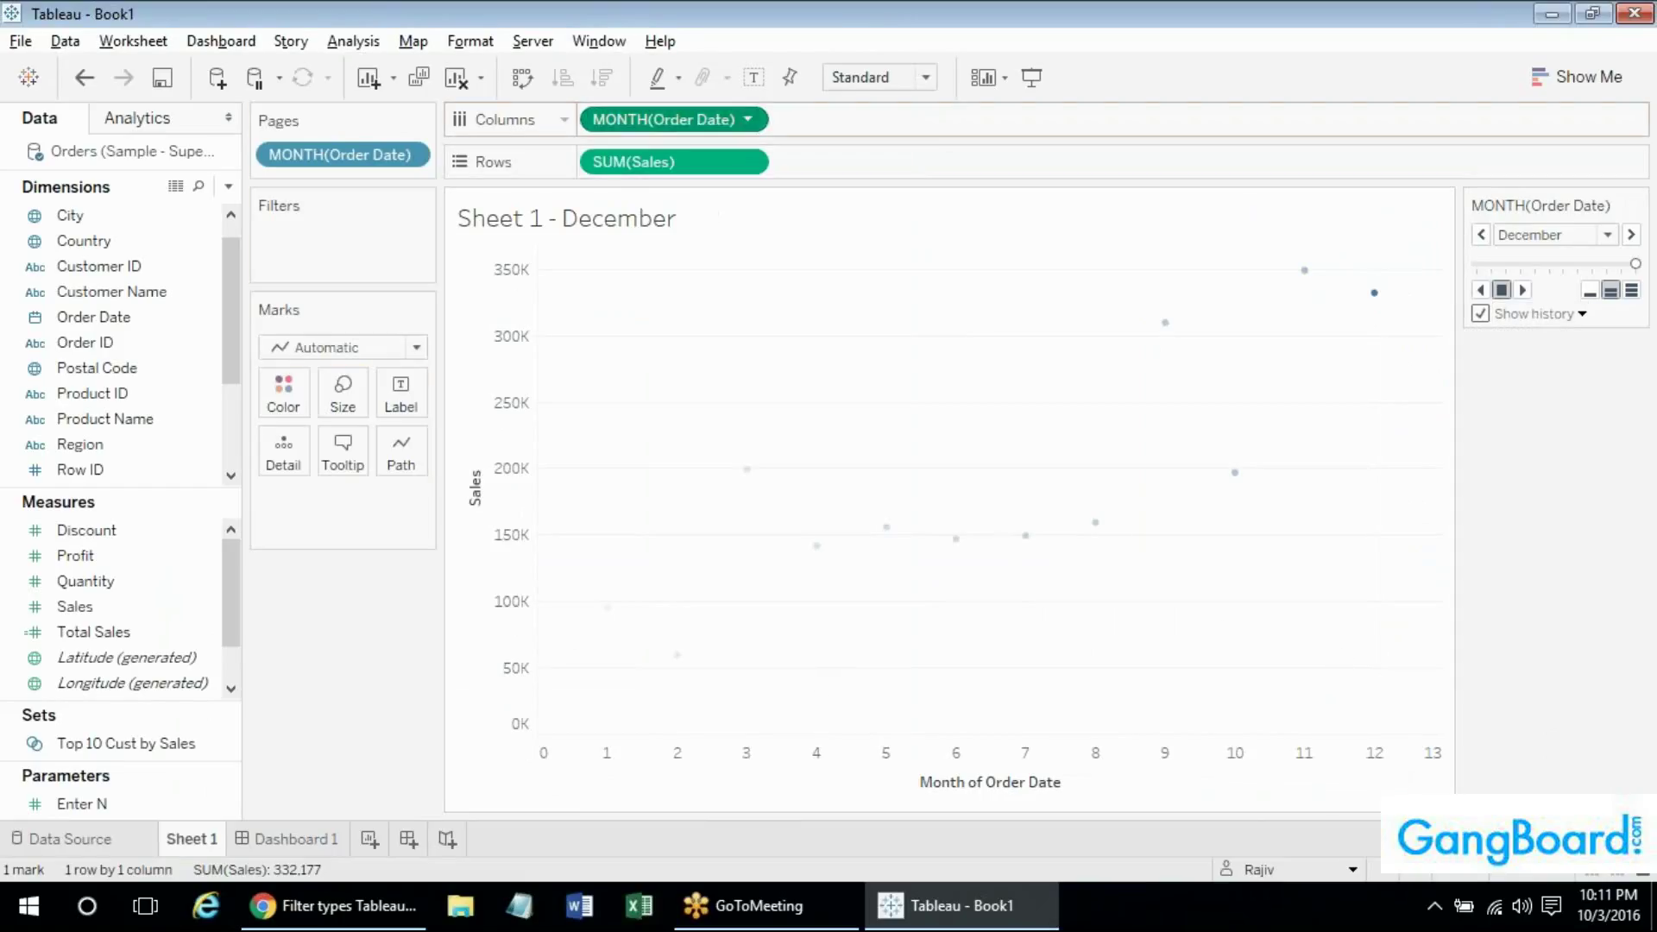
drag(673, 119, 399, 453)
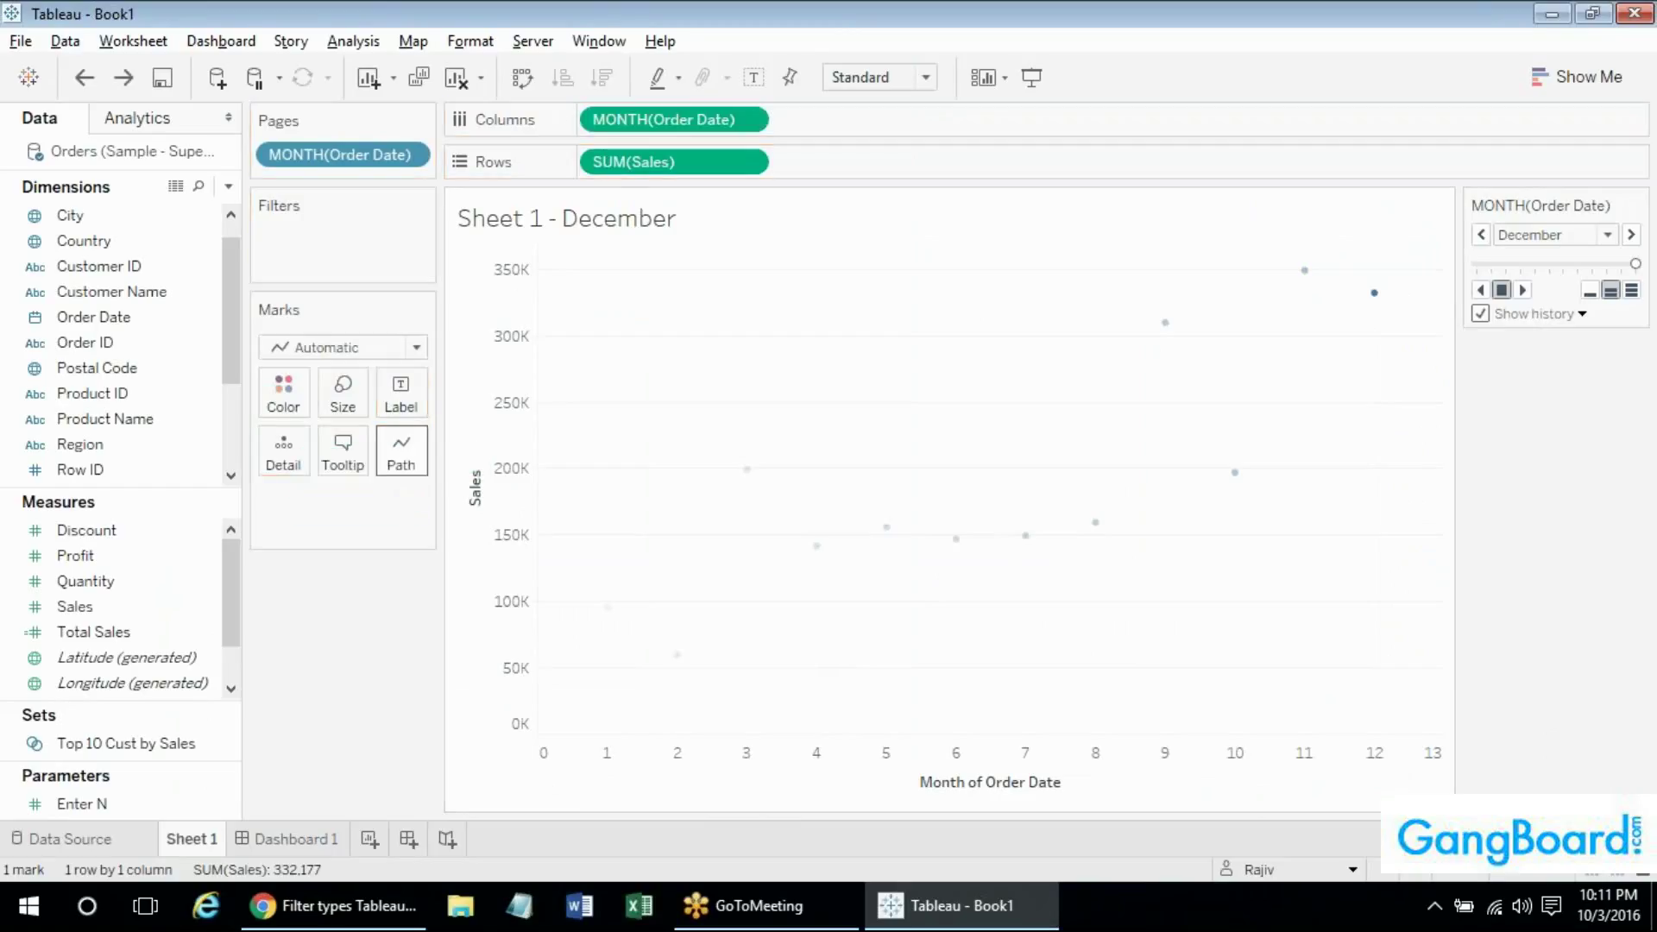
Limit the page history length to the last 5.
click(1581, 314)
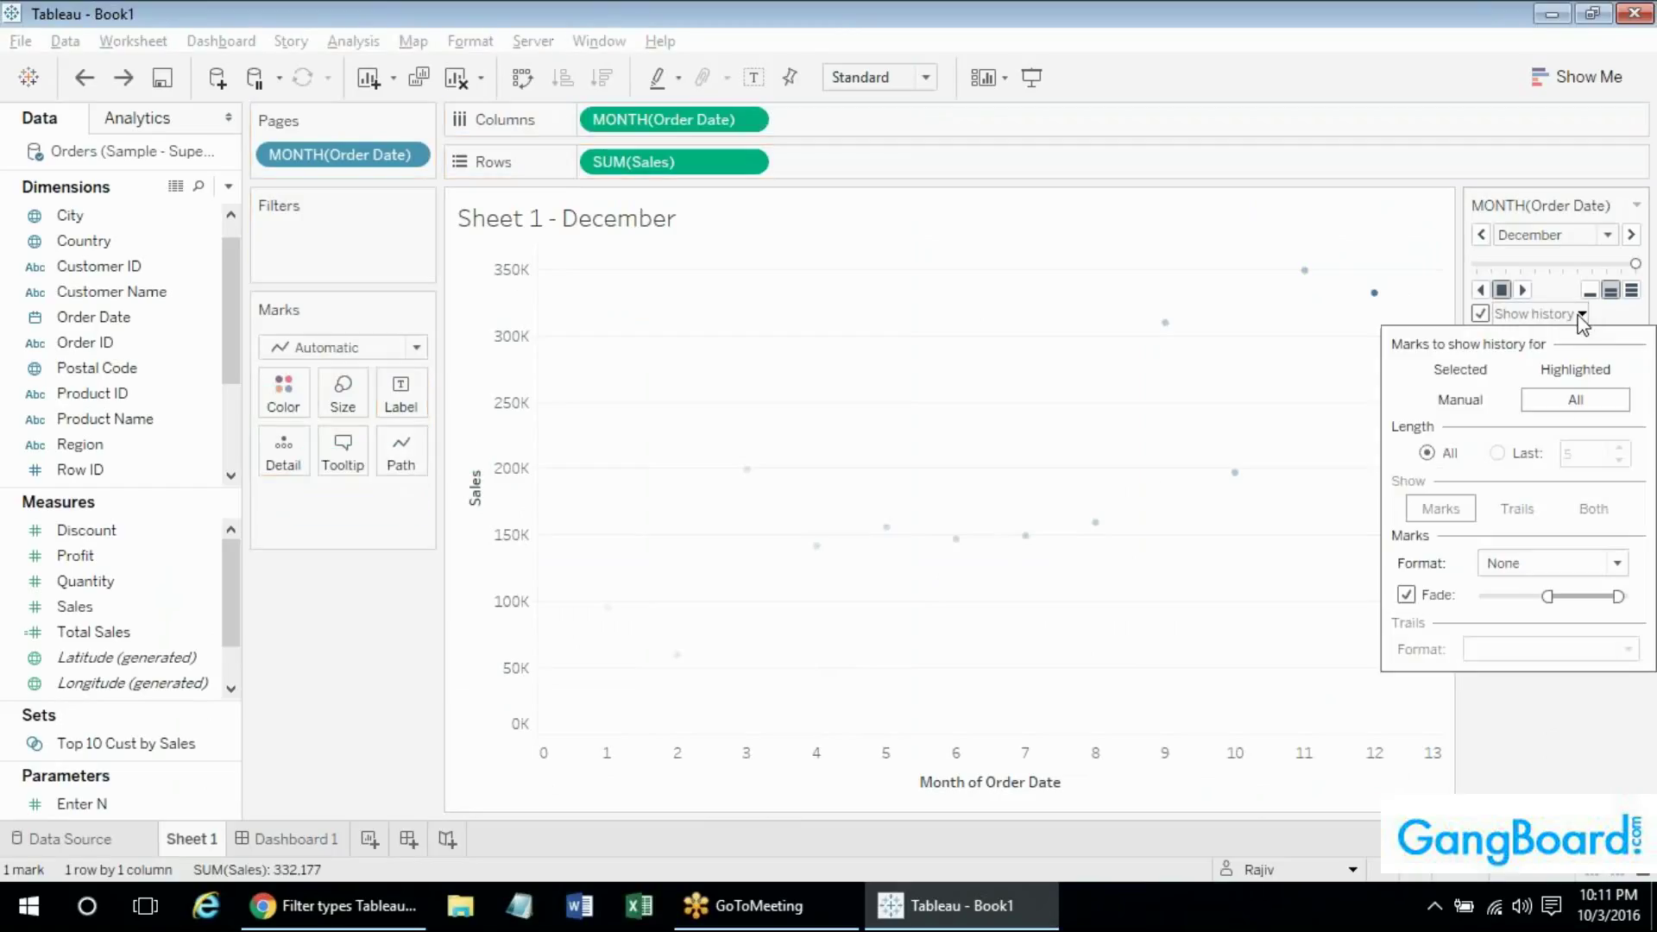
click(1496, 455)
click(1524, 722)
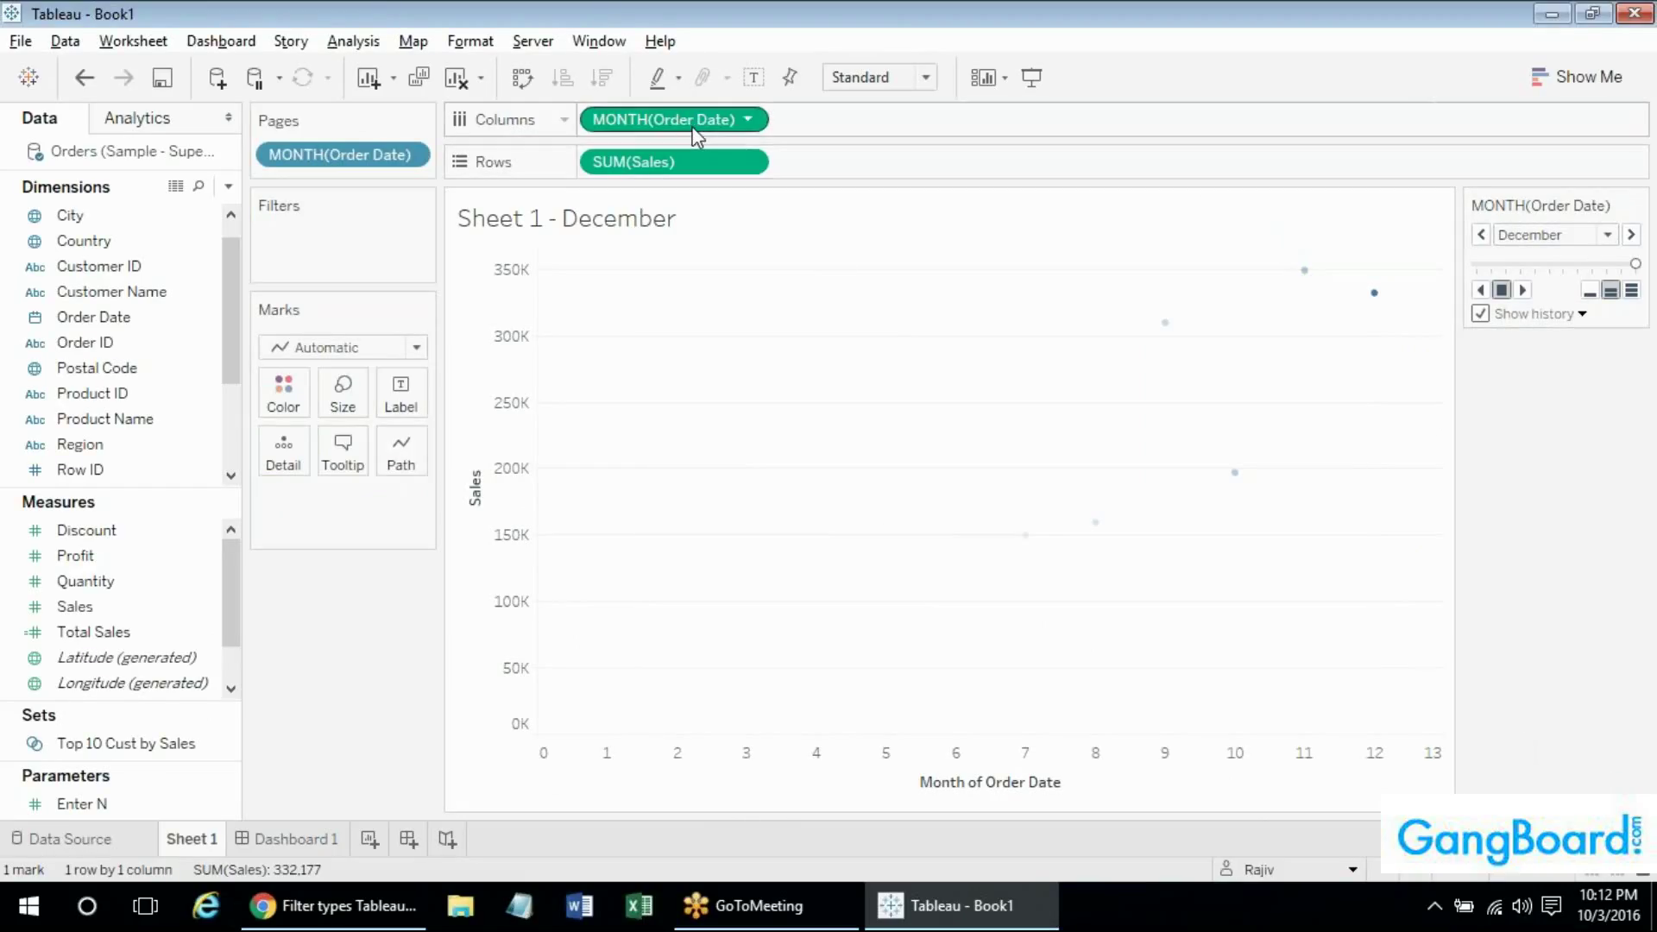
Reapply the month field to Pages, play the pages to March and set the history length to All.
drag(682, 121, 340, 154)
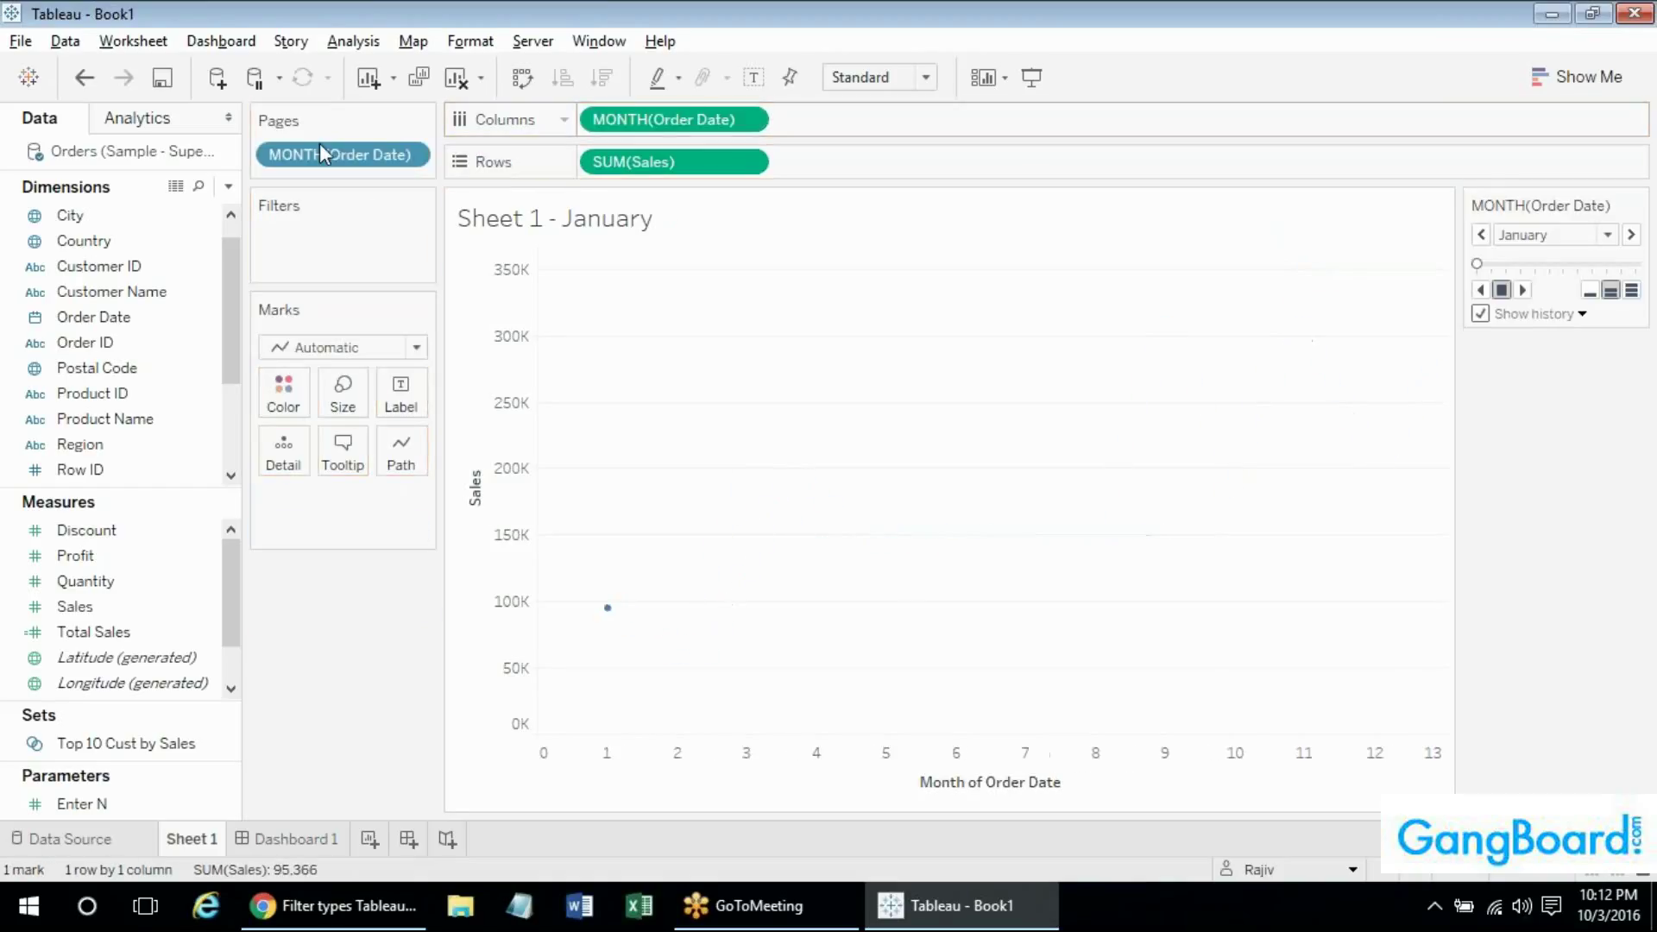
click(1520, 291)
click(1581, 315)
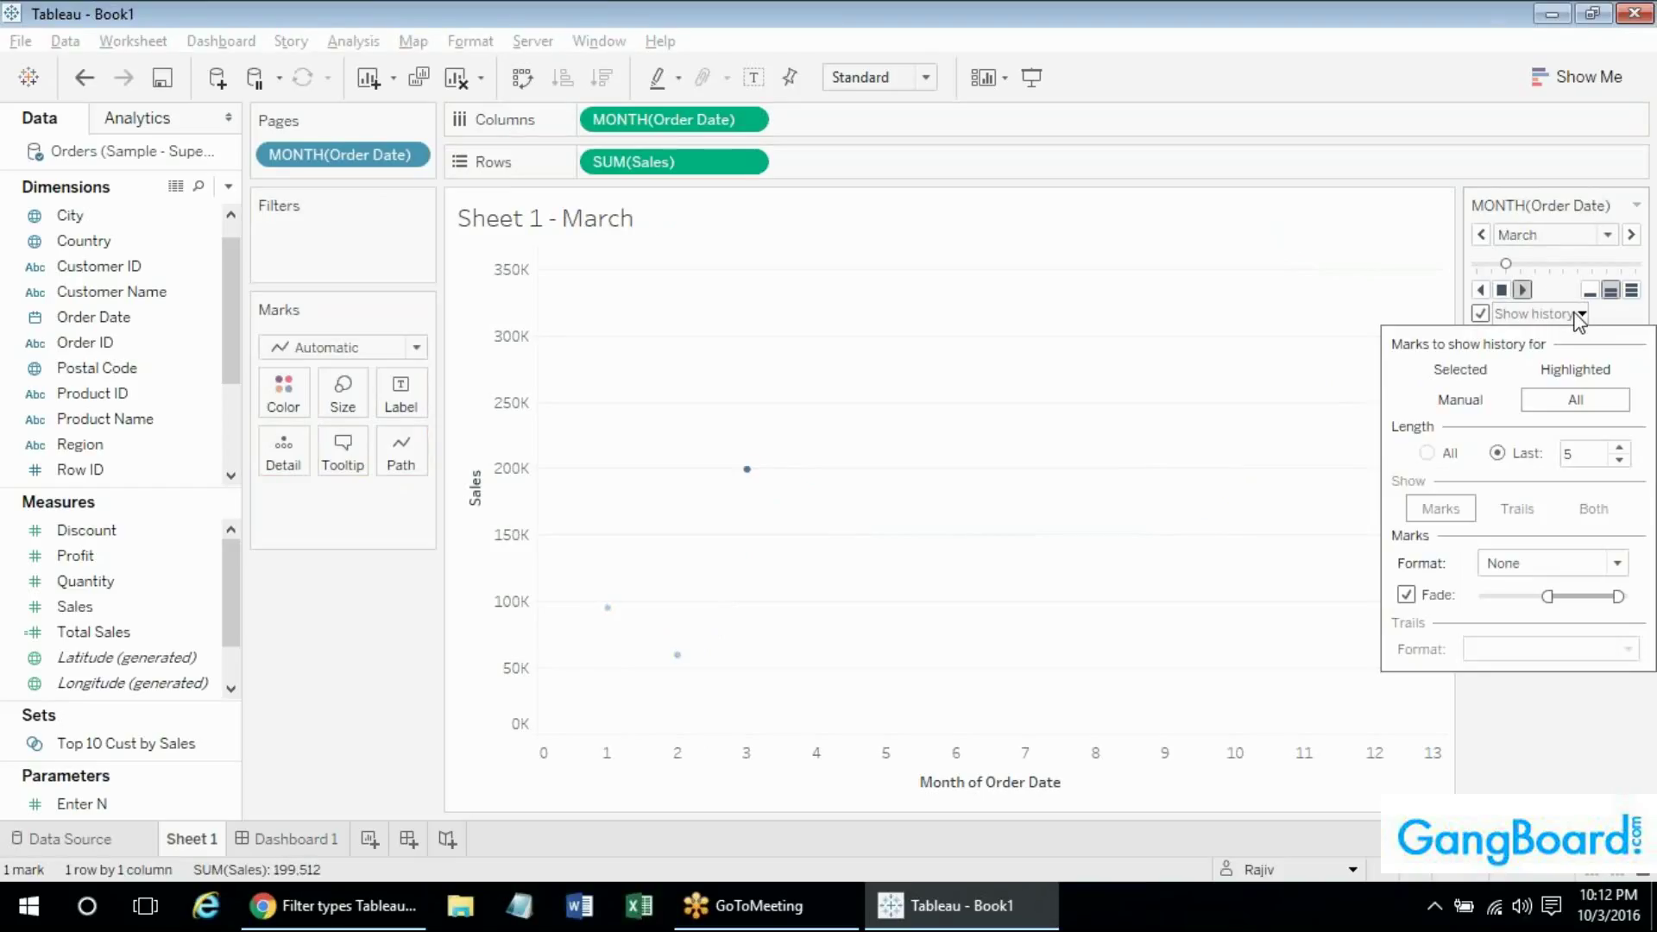
click(1427, 454)
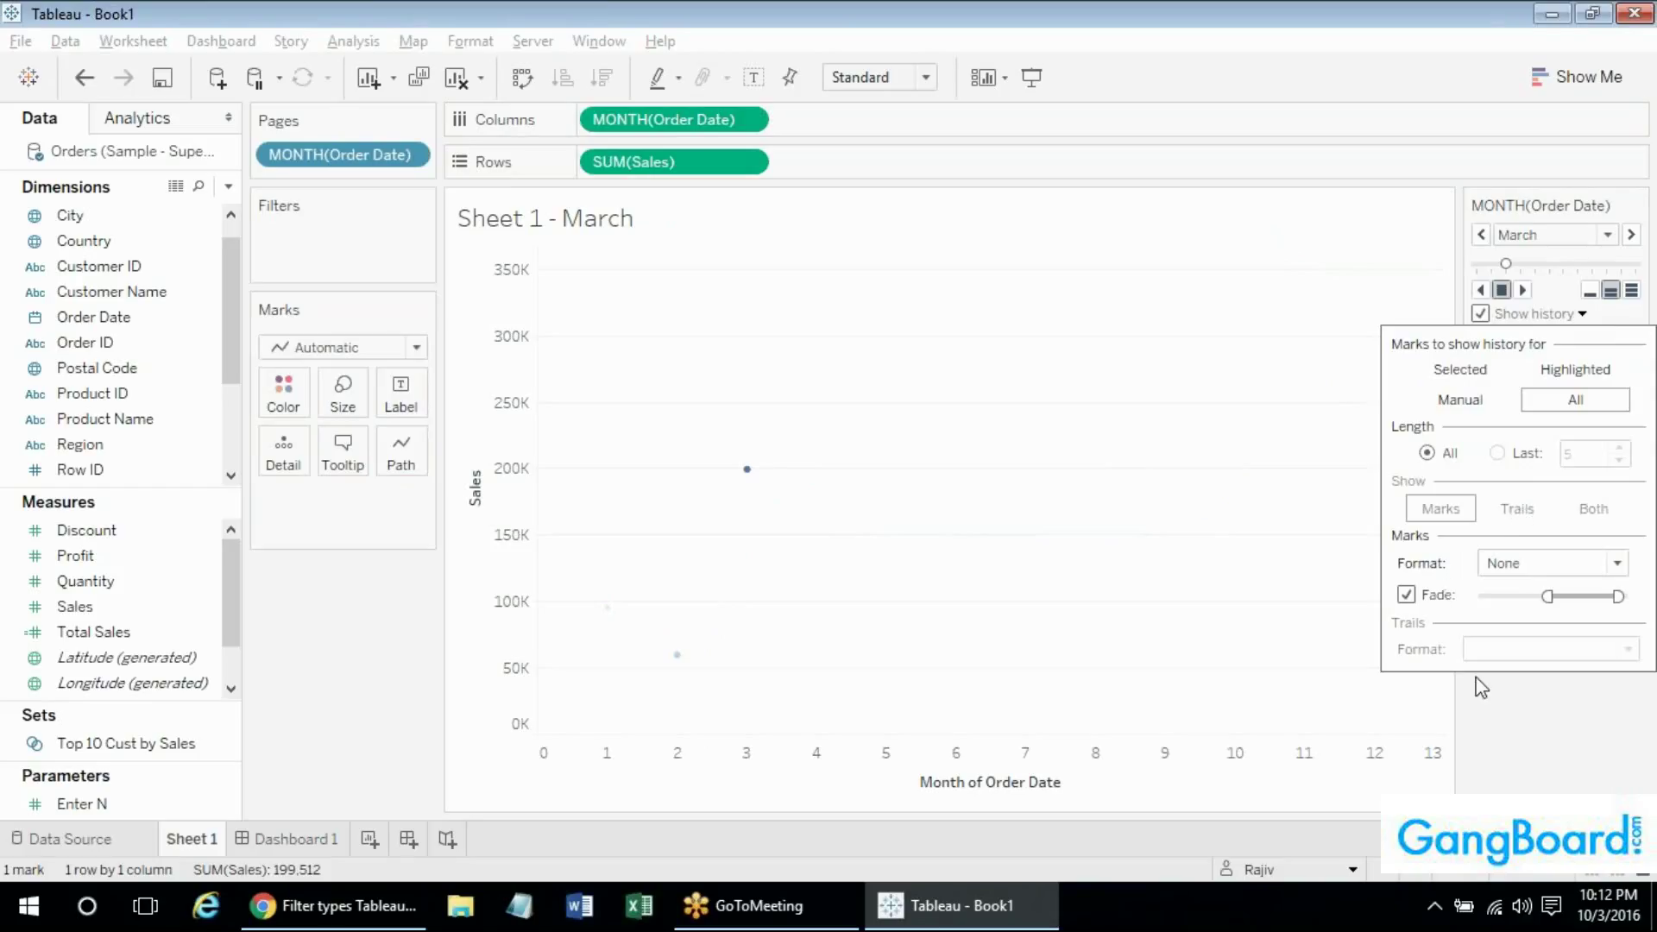
click(1509, 677)
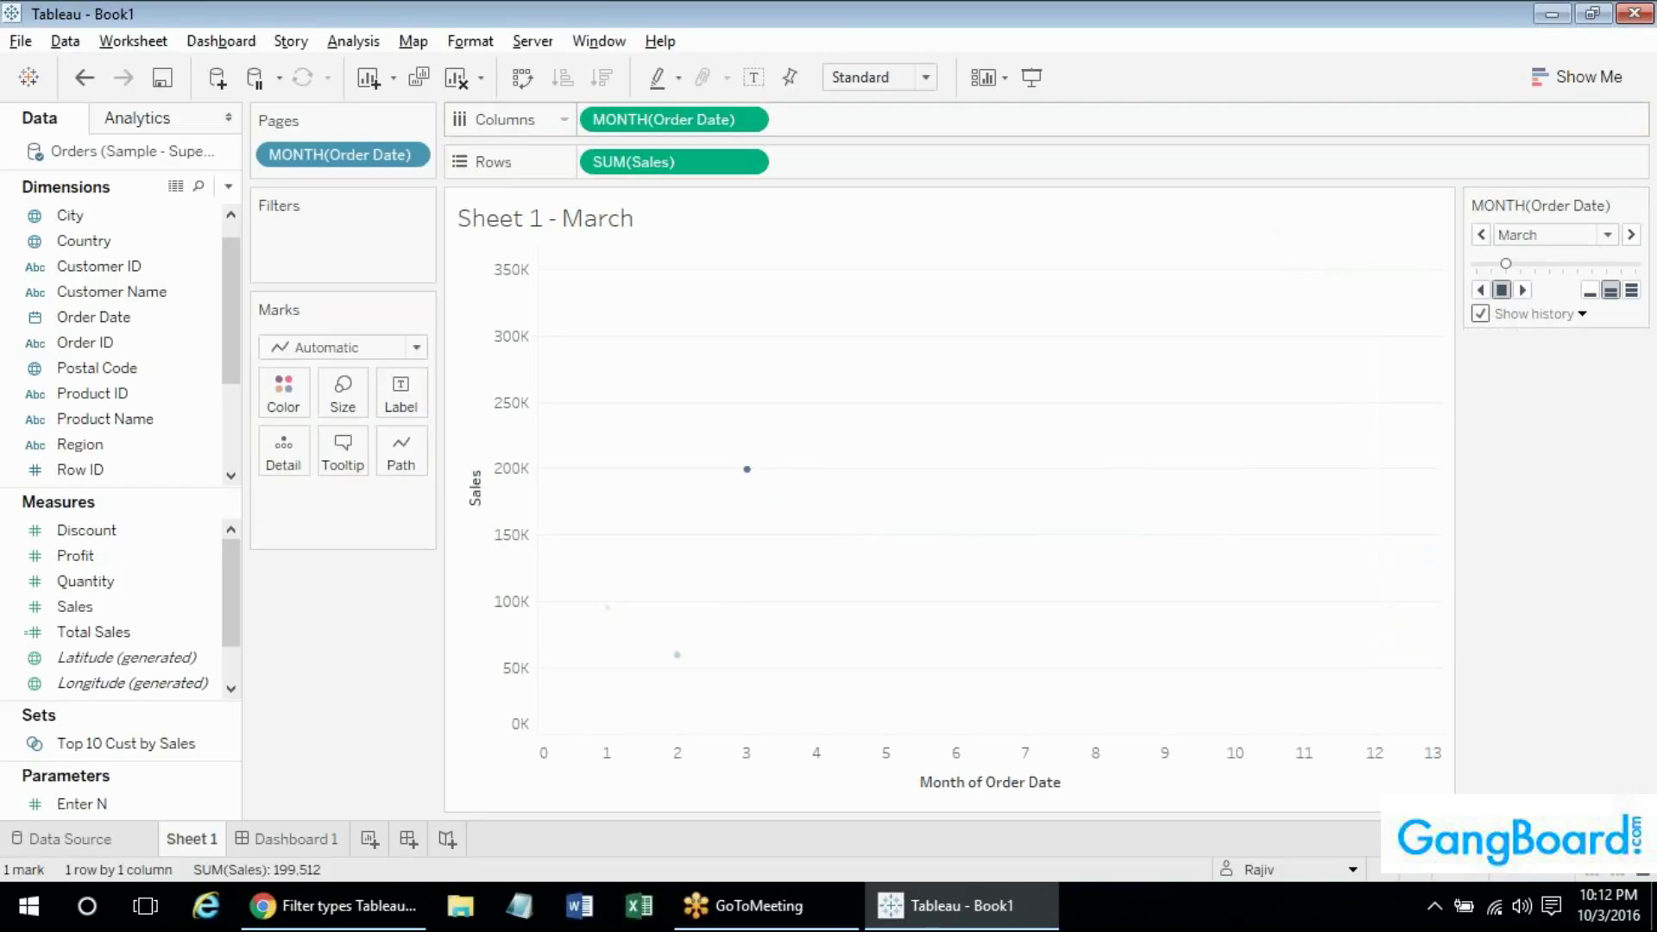
Try to make the month of Order Date on Pages continuous.
right_click(380, 157)
click(457, 807)
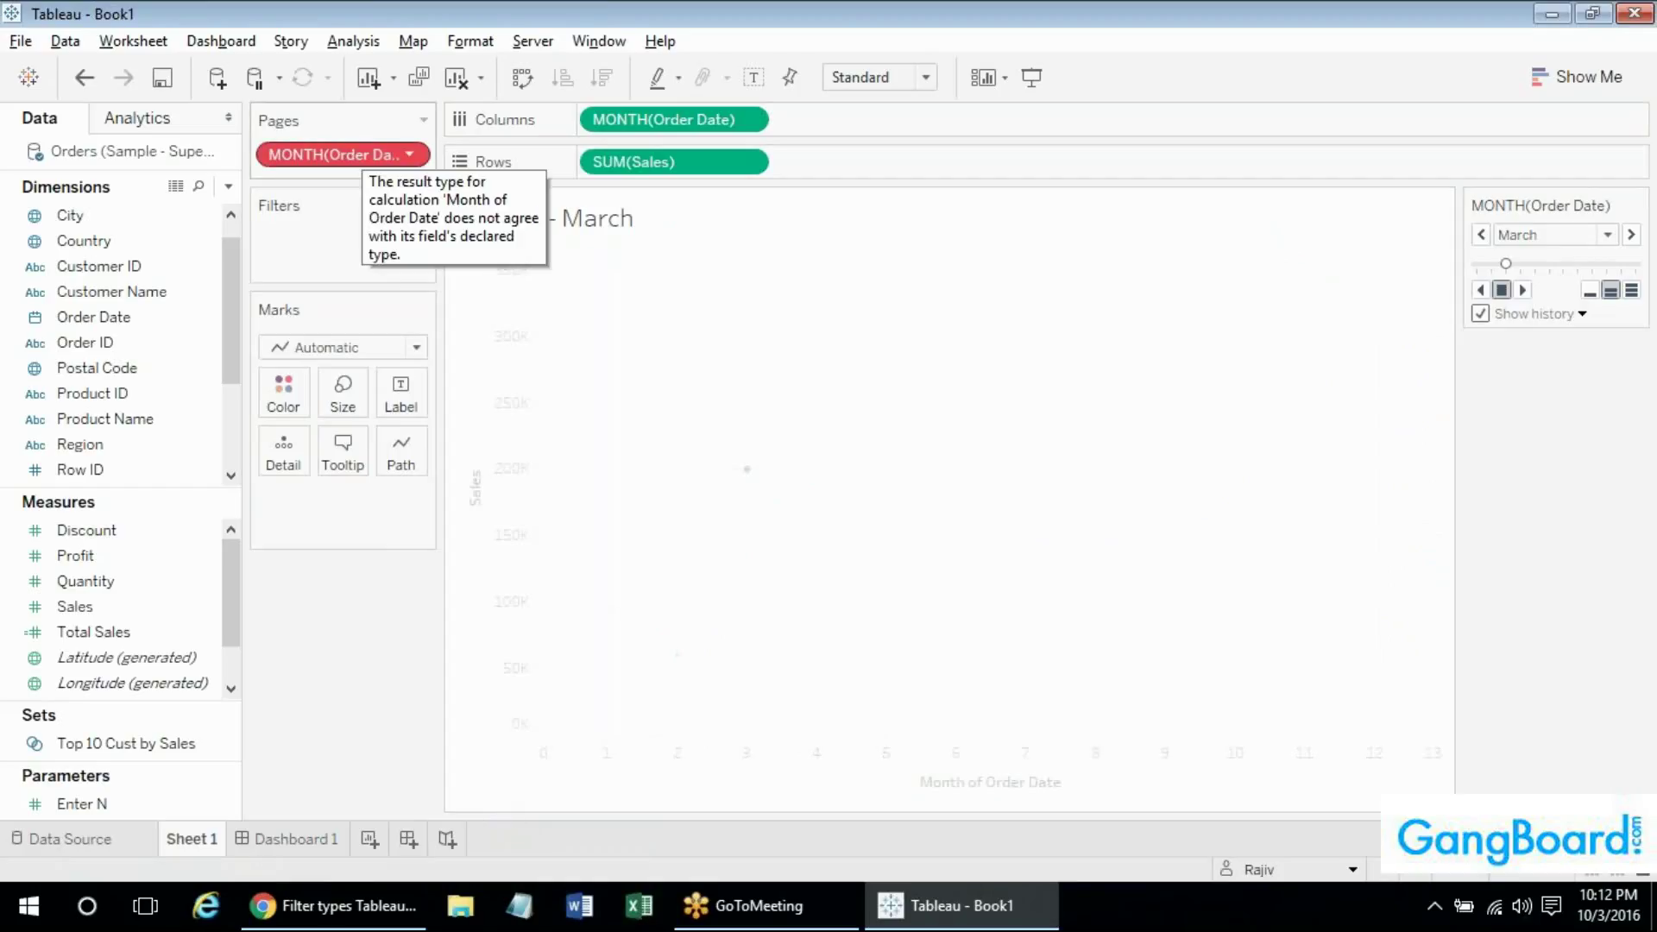
key(ctrl+z)
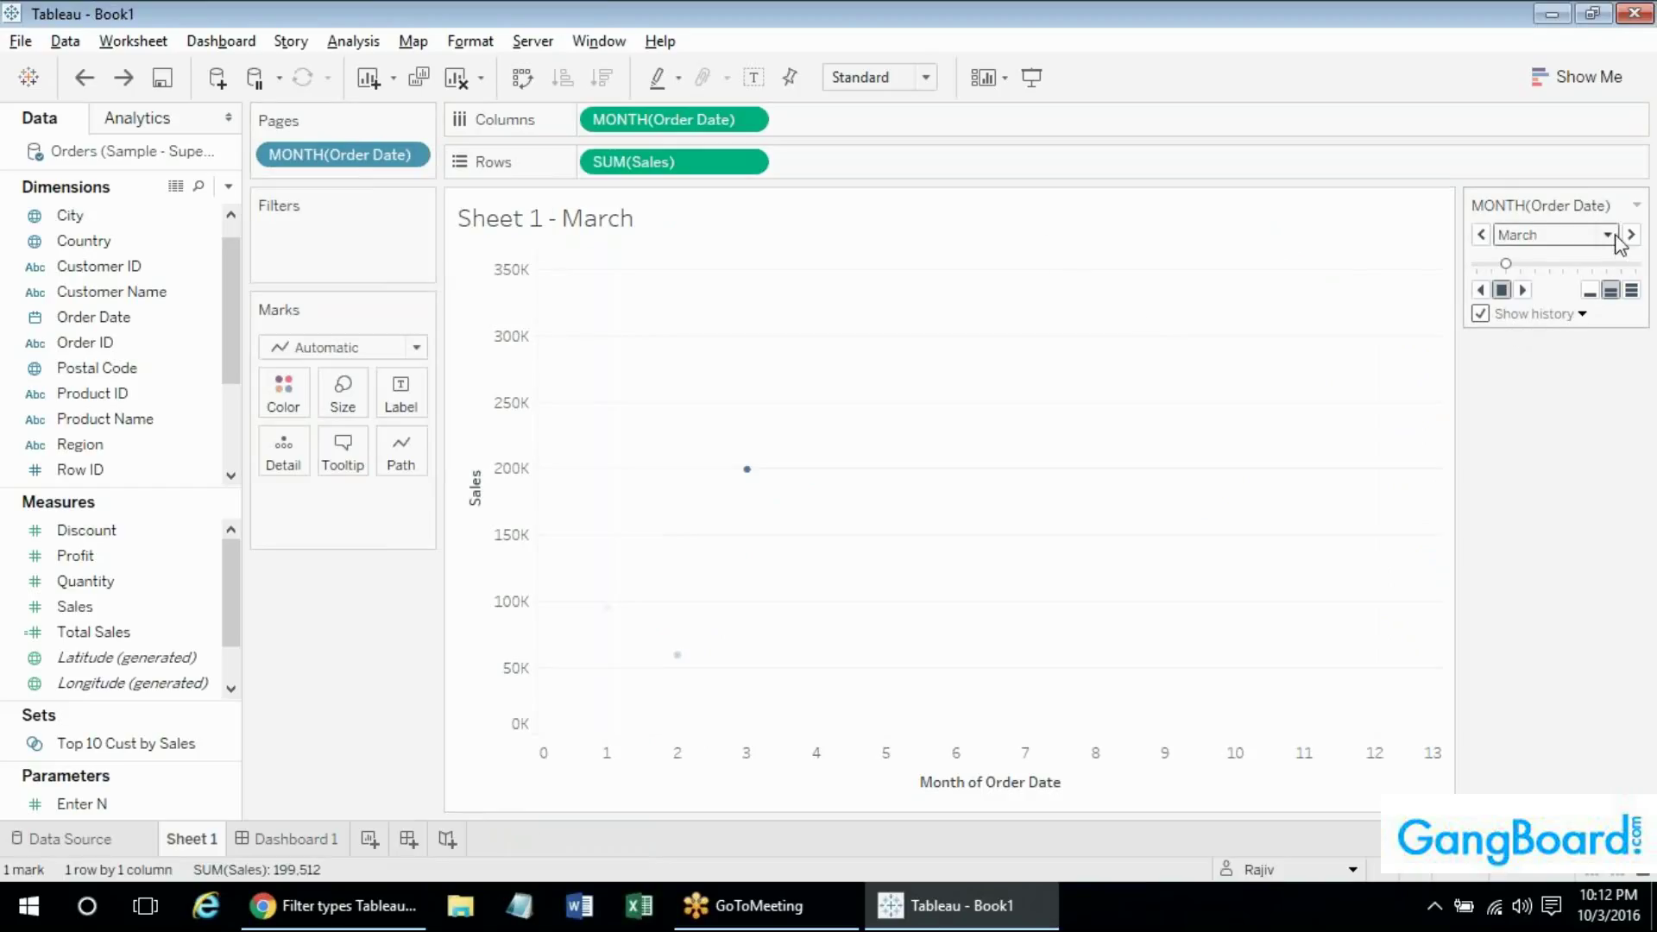
Change the Order Date field on Pages to the month-and-year level and play the pages from January 2012.
right_click(388, 172)
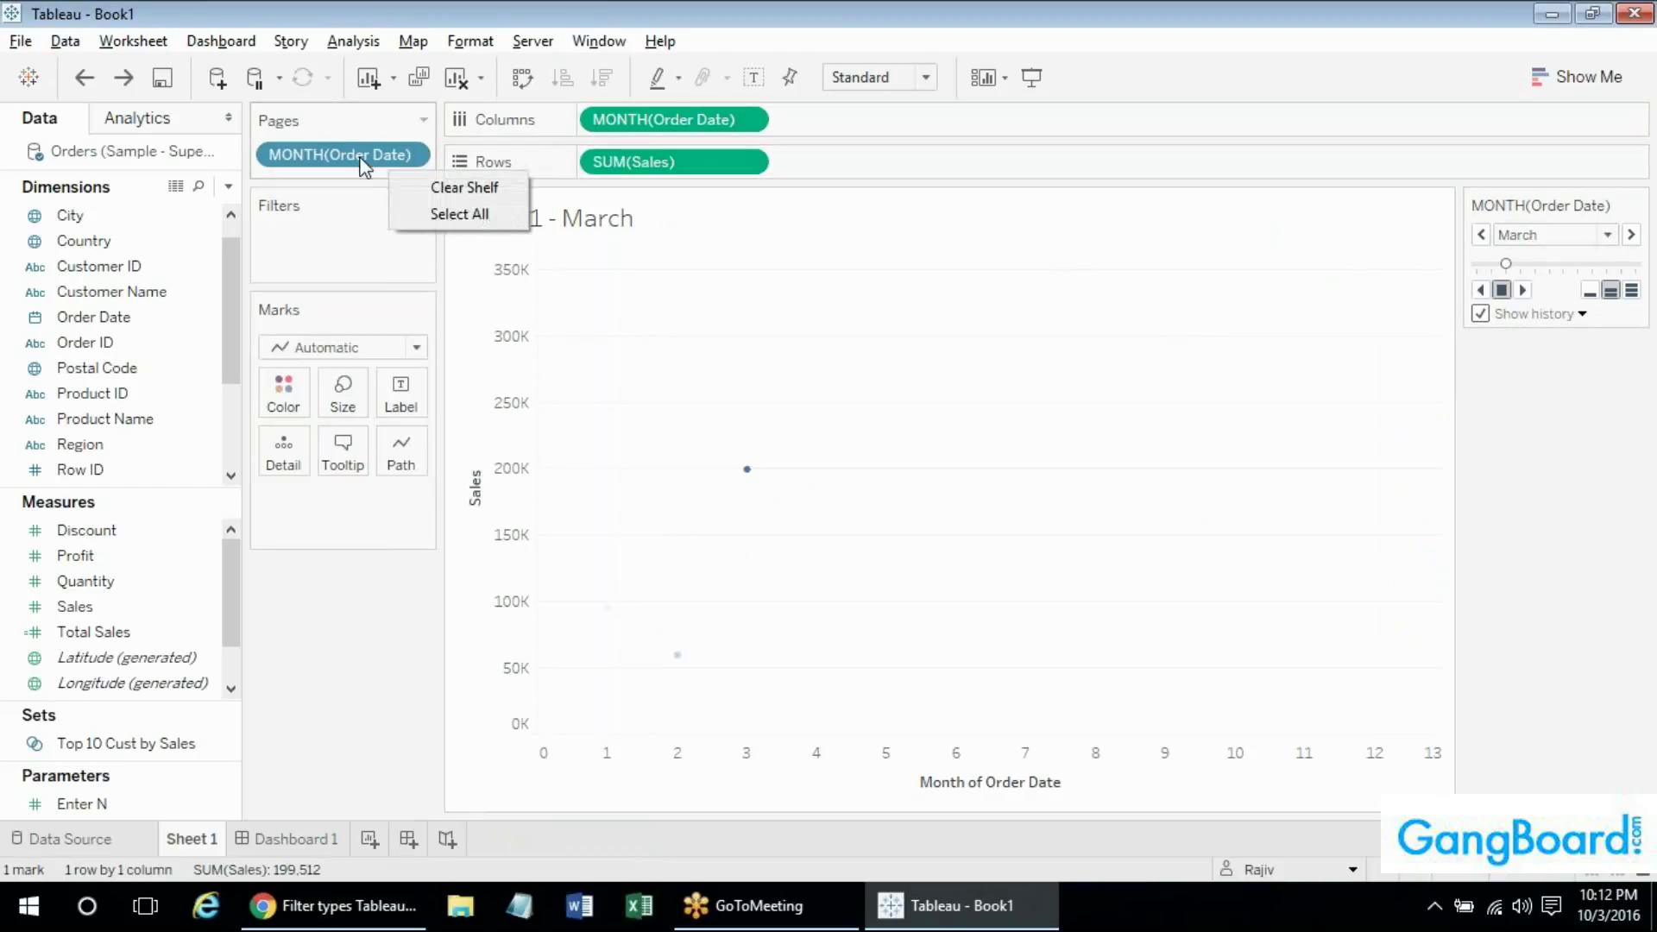
right_click(365, 164)
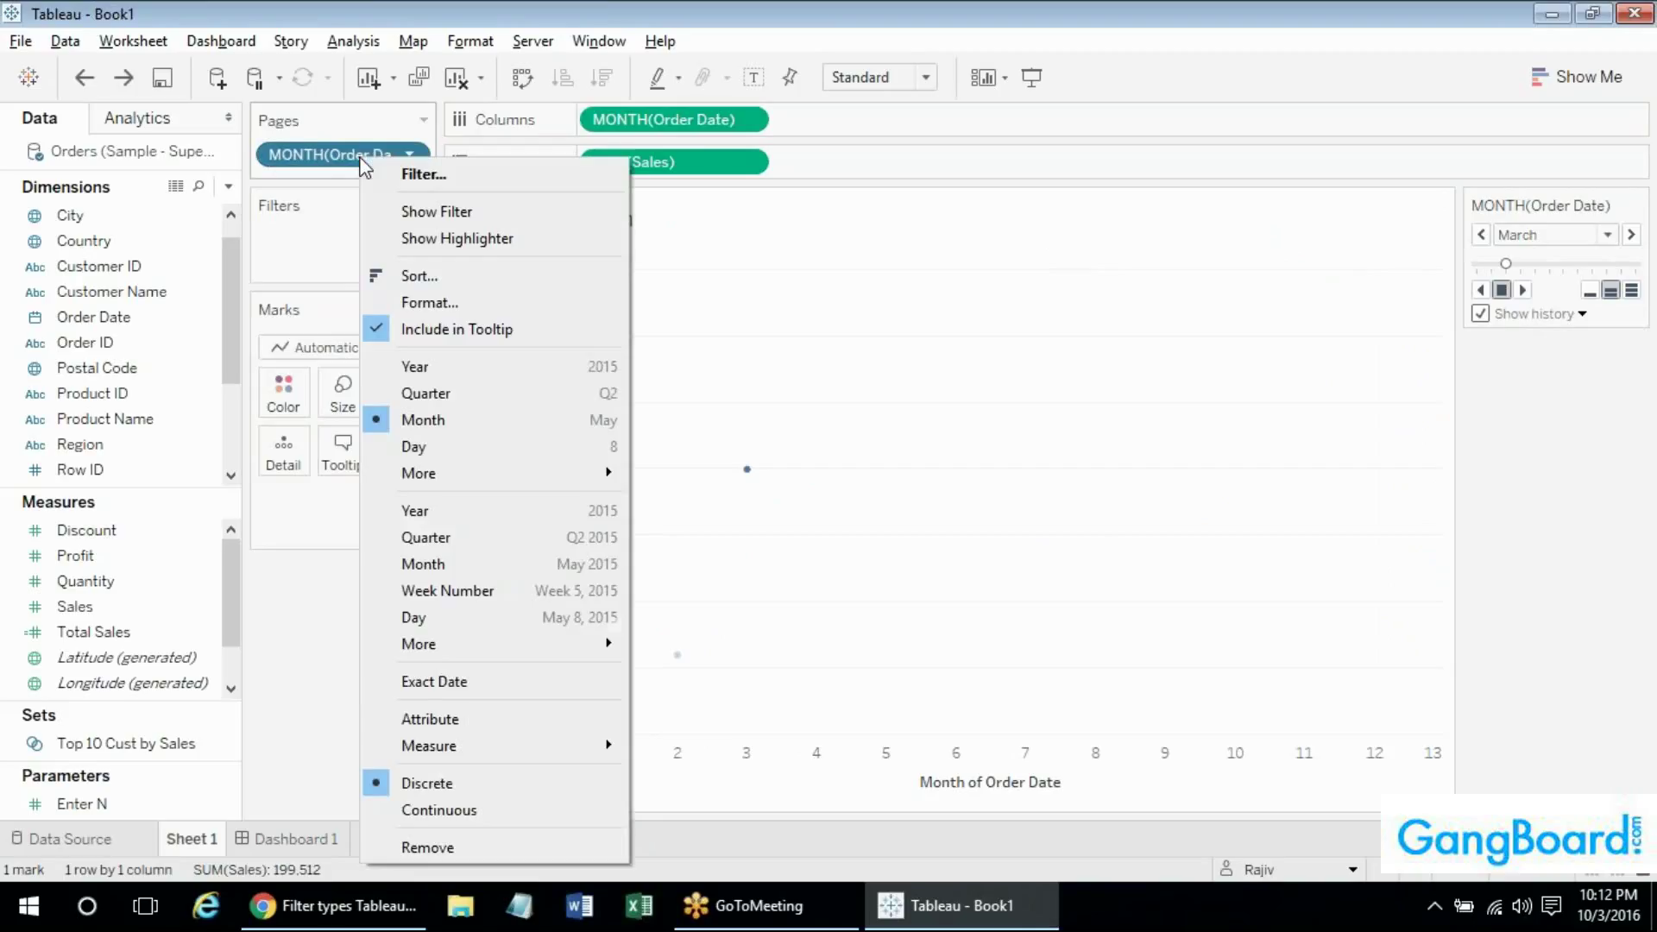
click(445, 564)
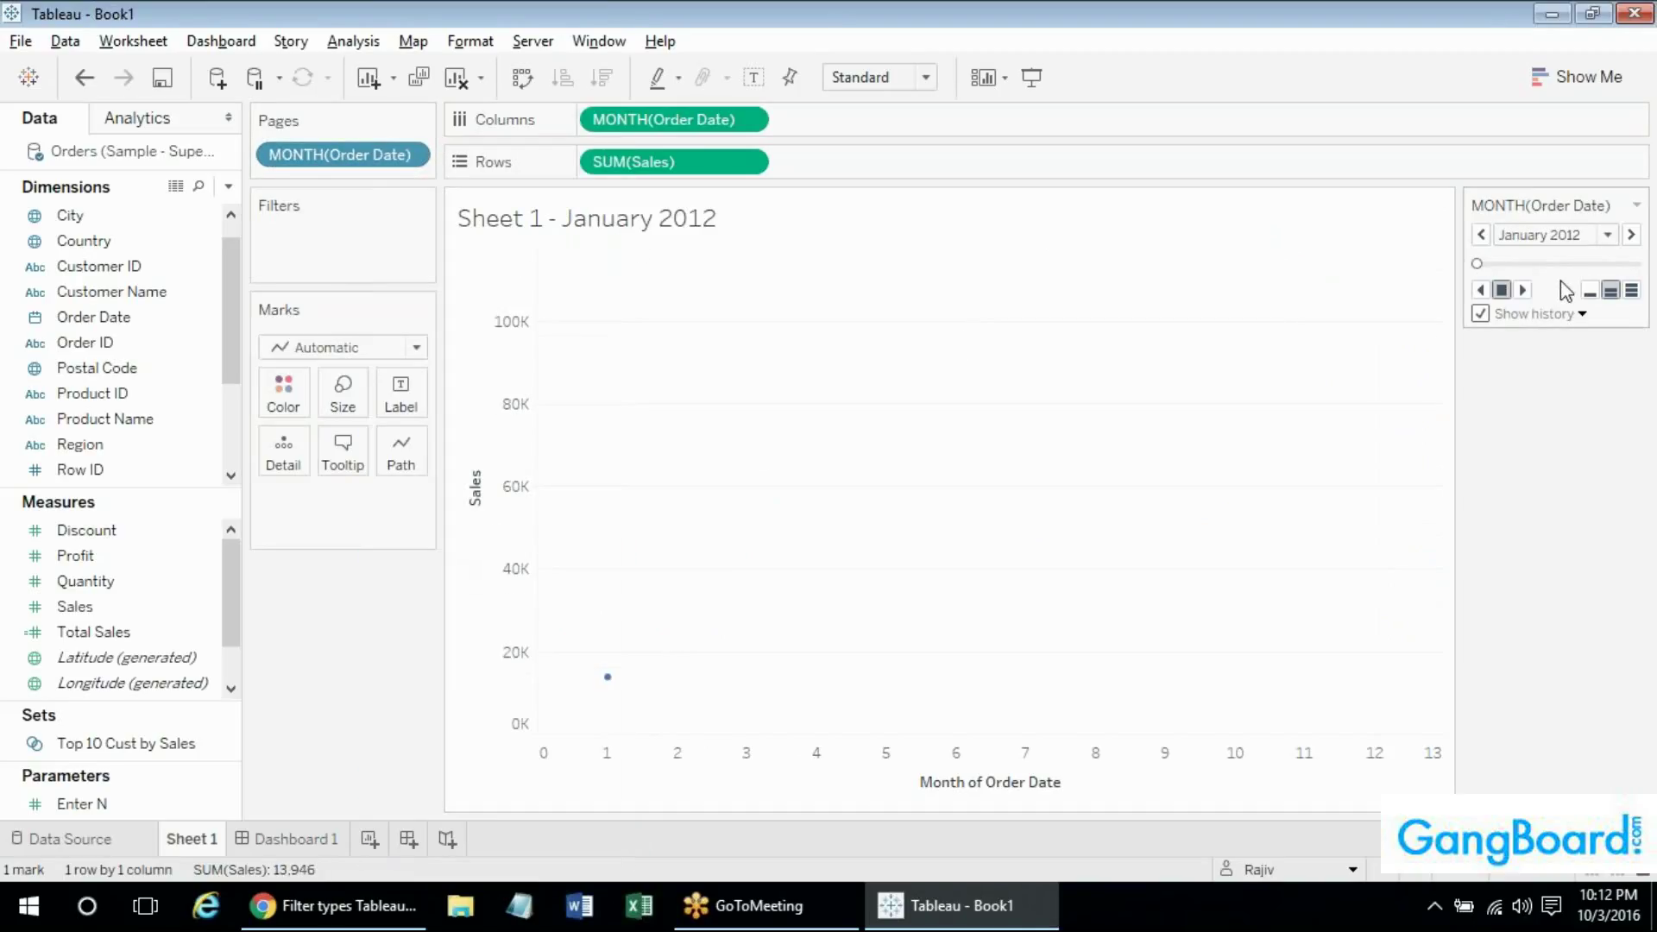
click(1522, 289)
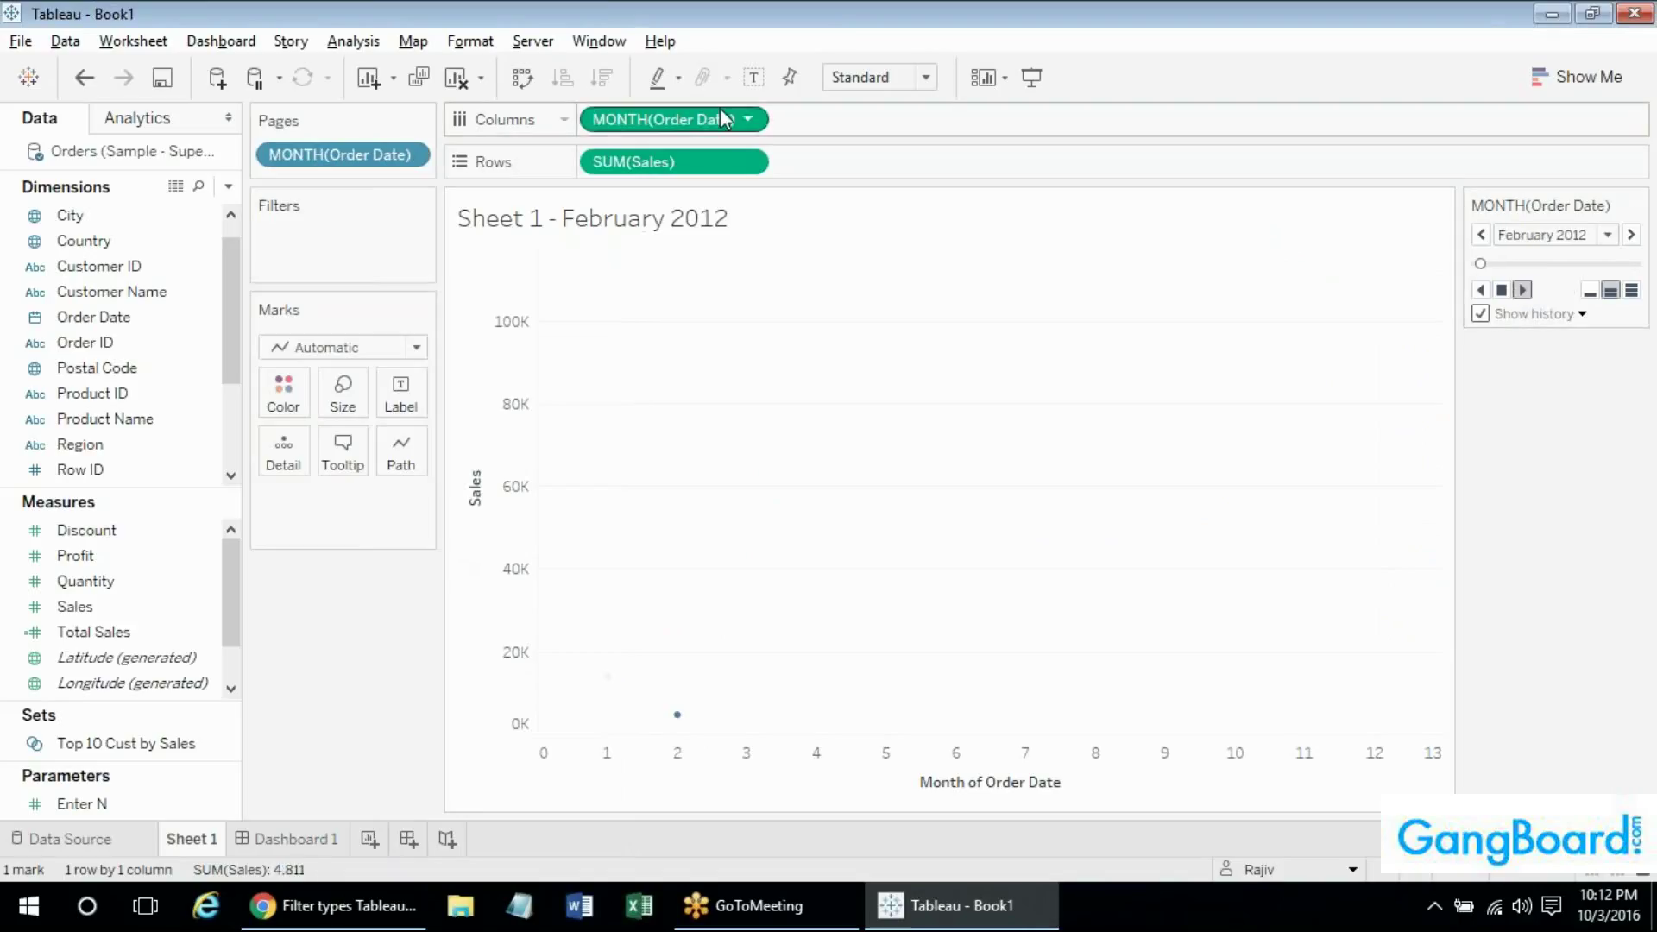
Change the Order Date field on Columns to continuous month and year and play the pages to December 2012.
right_click(725, 119)
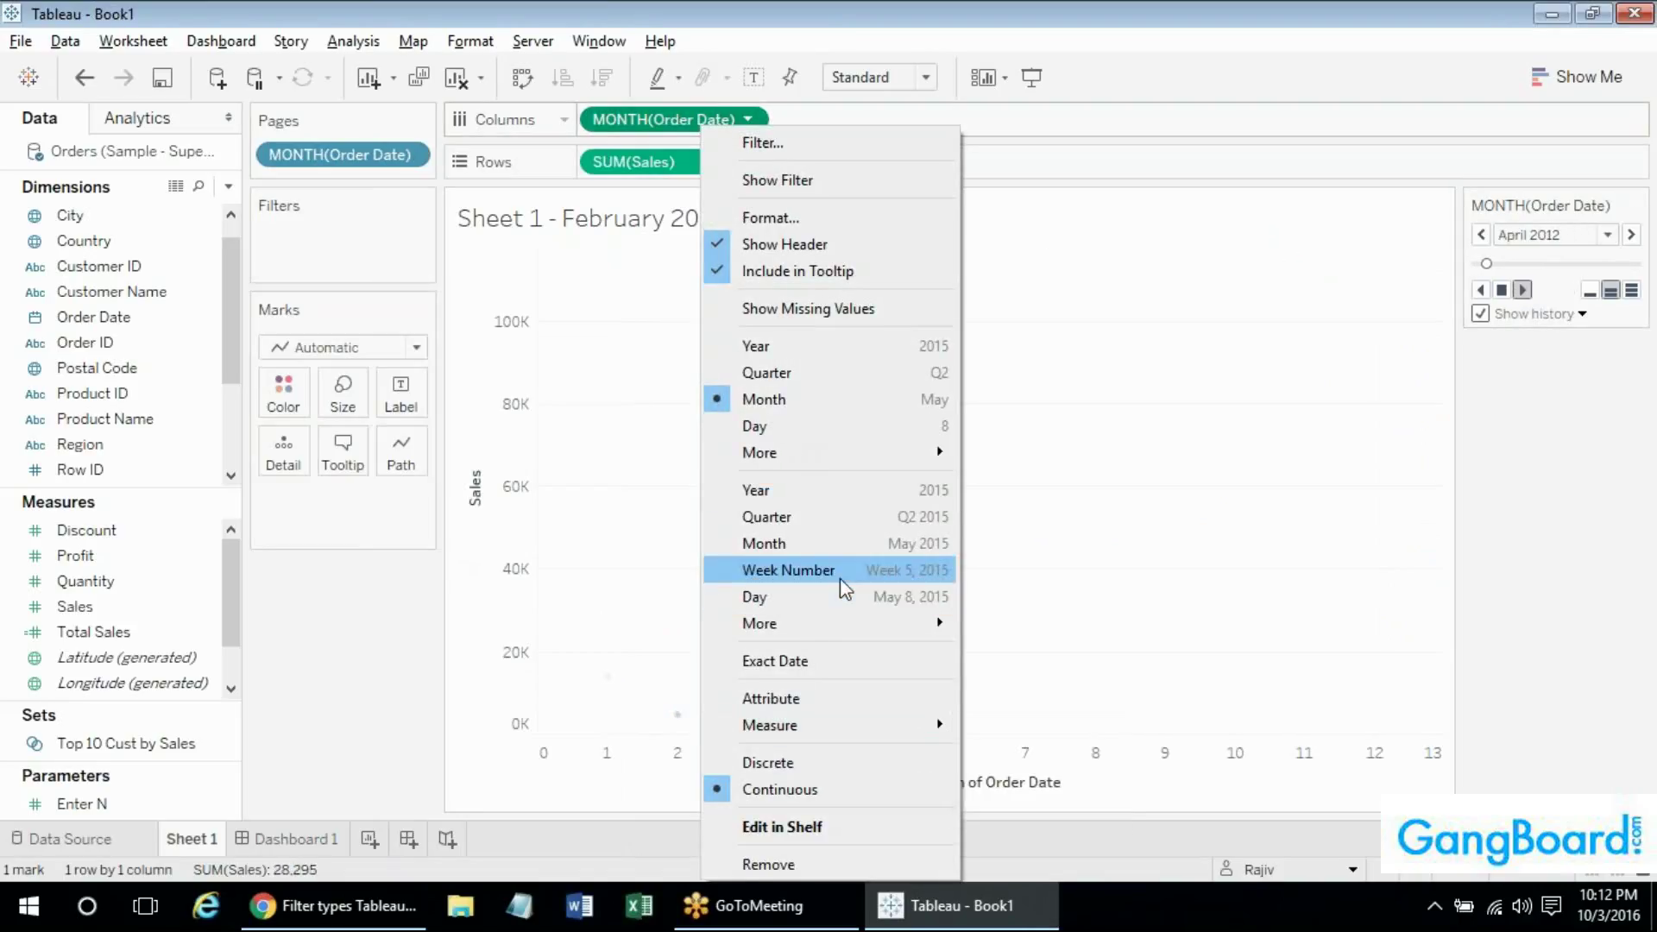
click(813, 539)
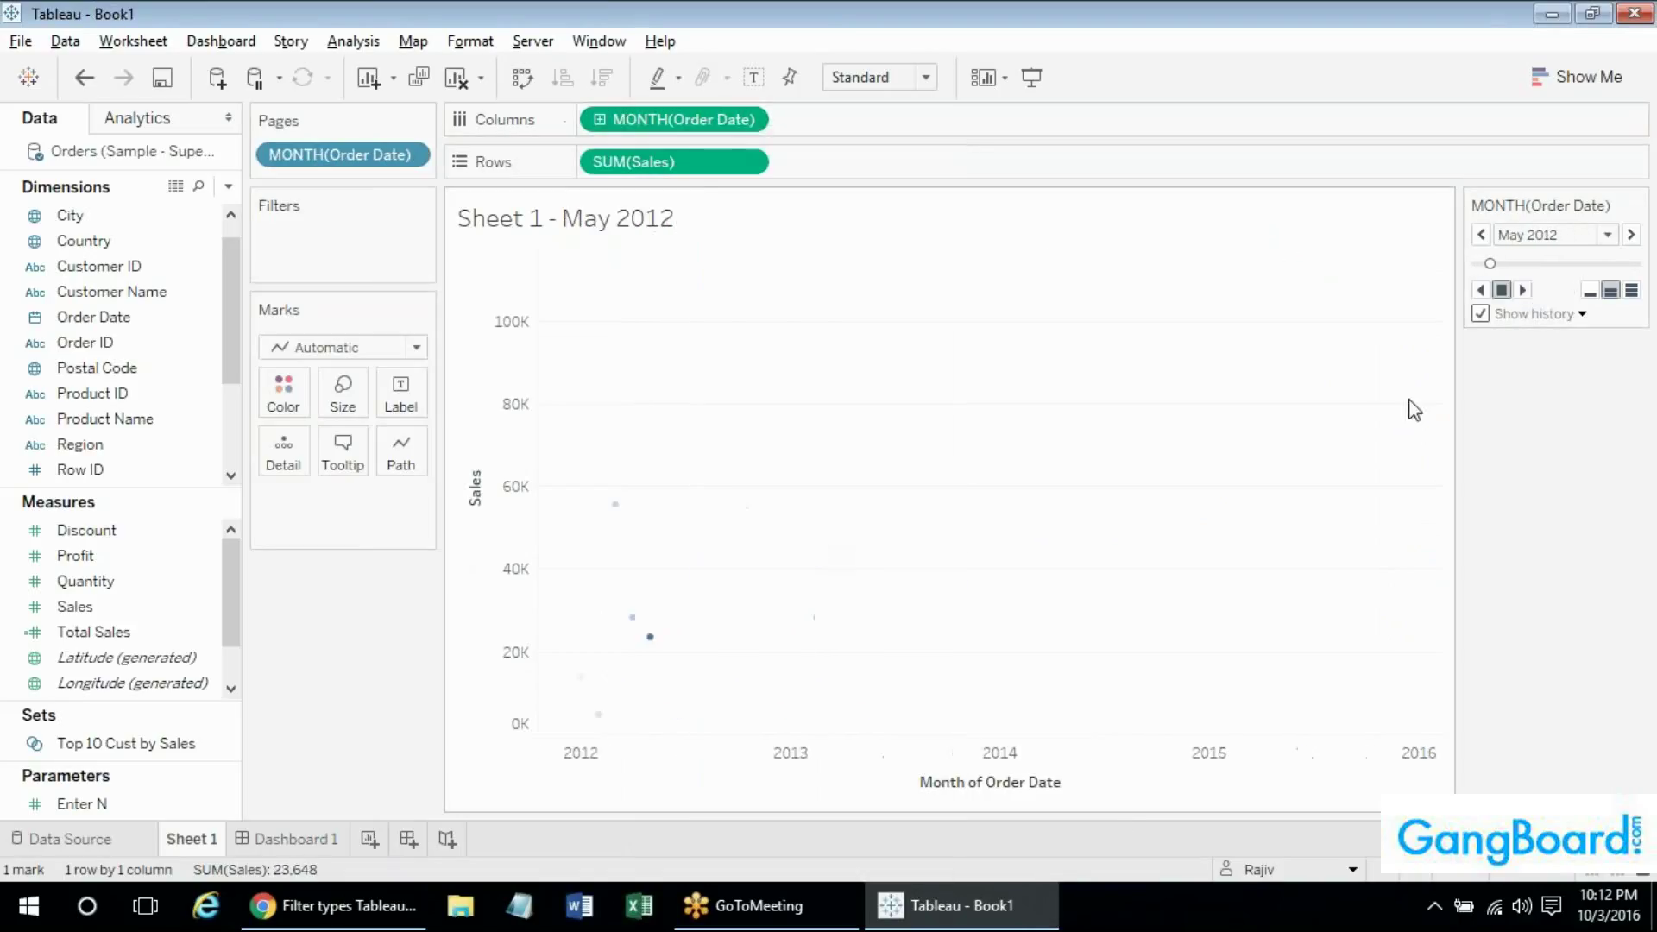
click(1520, 288)
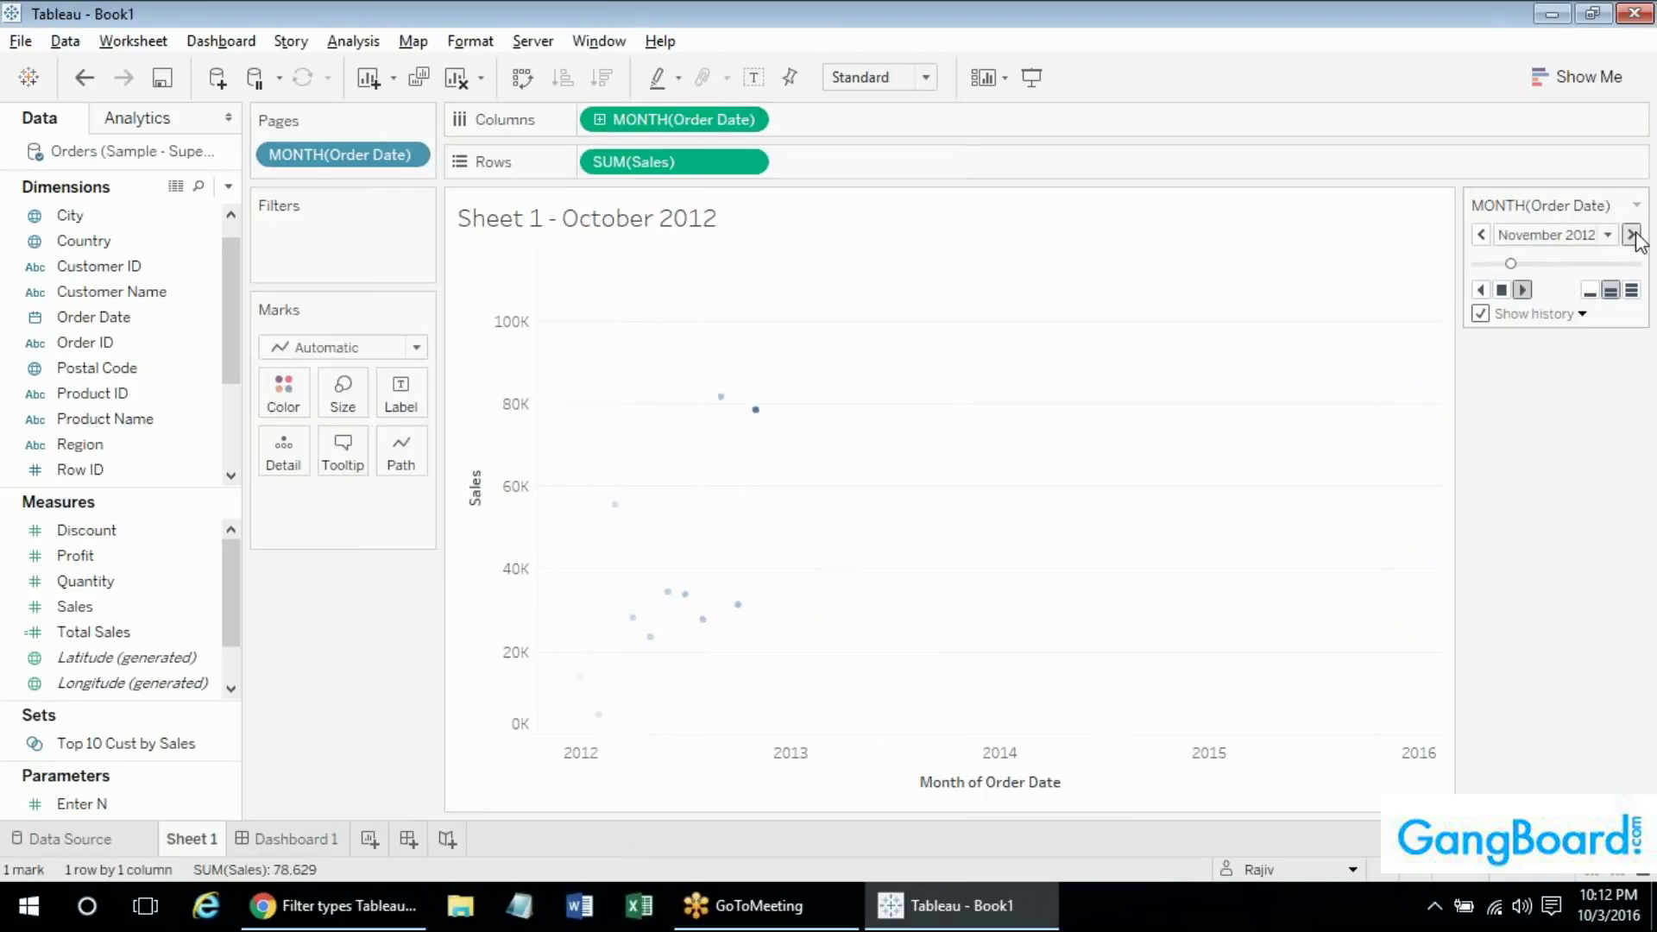
Check the page history's trail options and resume playing the pages to May 2014.
click(1580, 315)
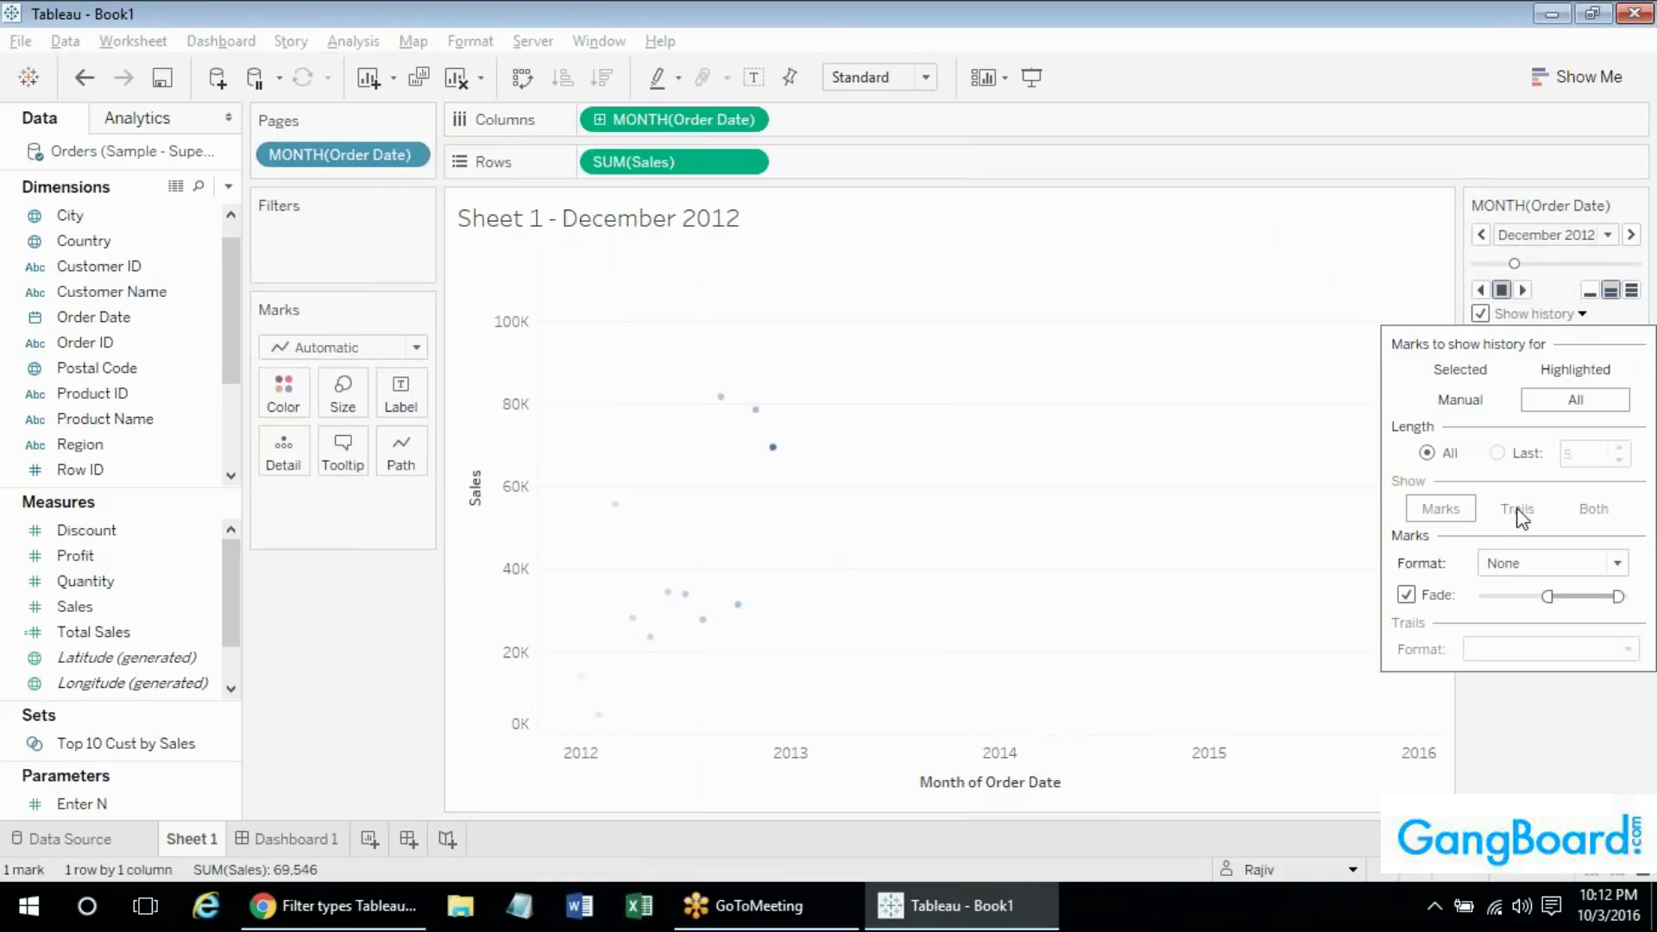
click(1520, 699)
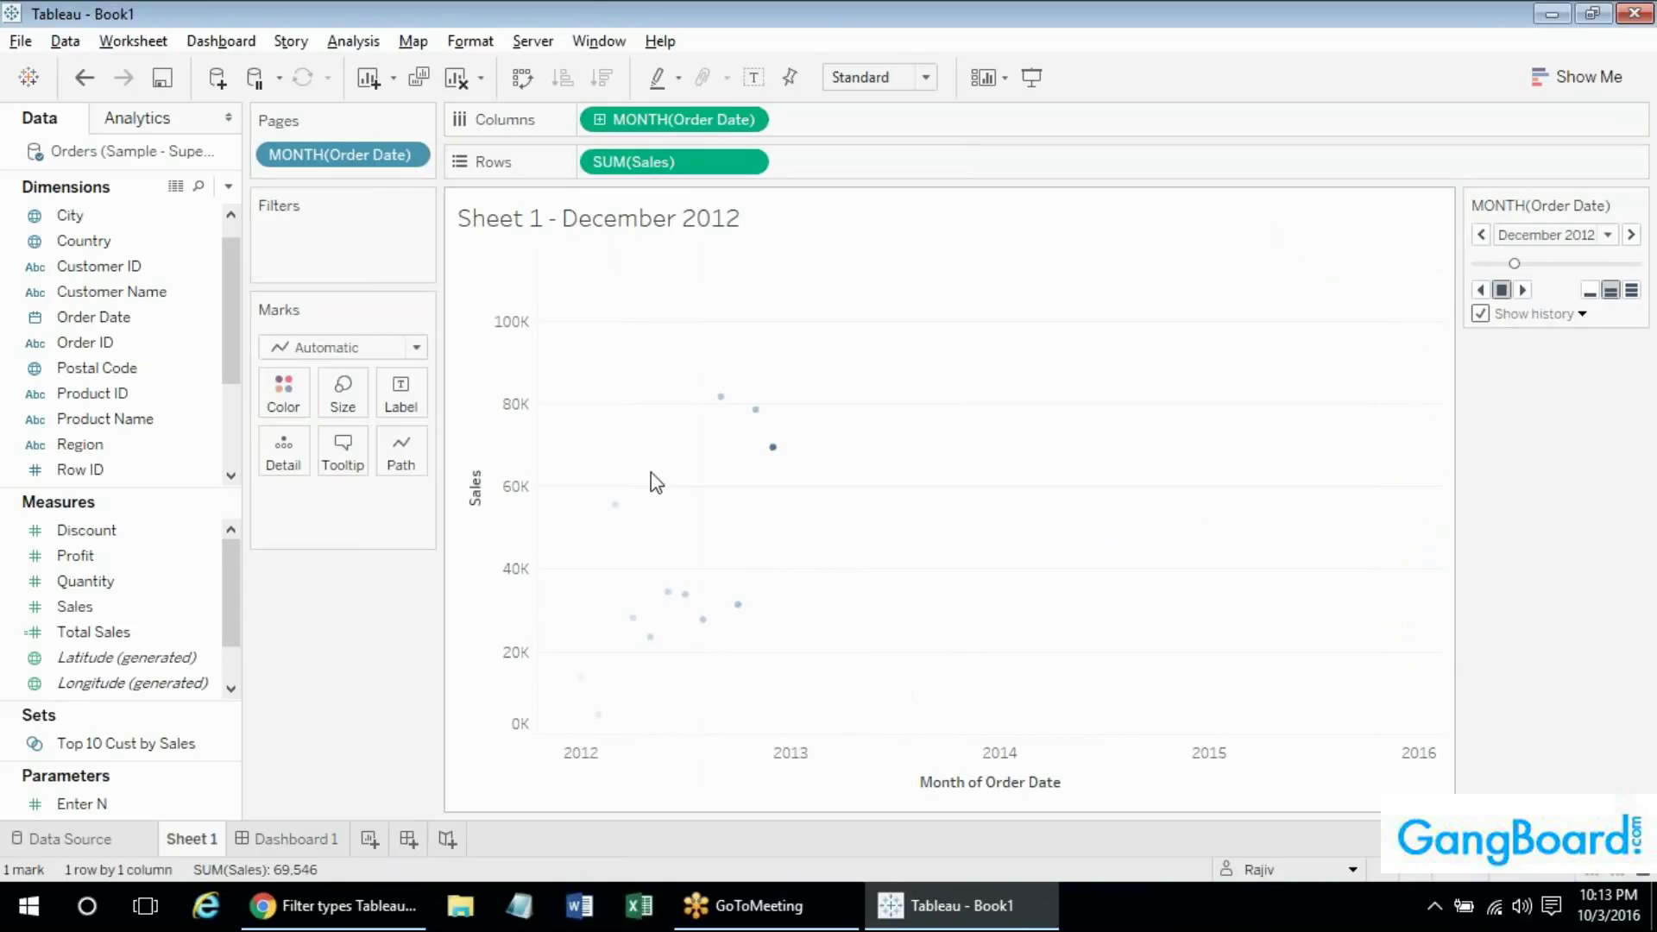
click(1522, 290)
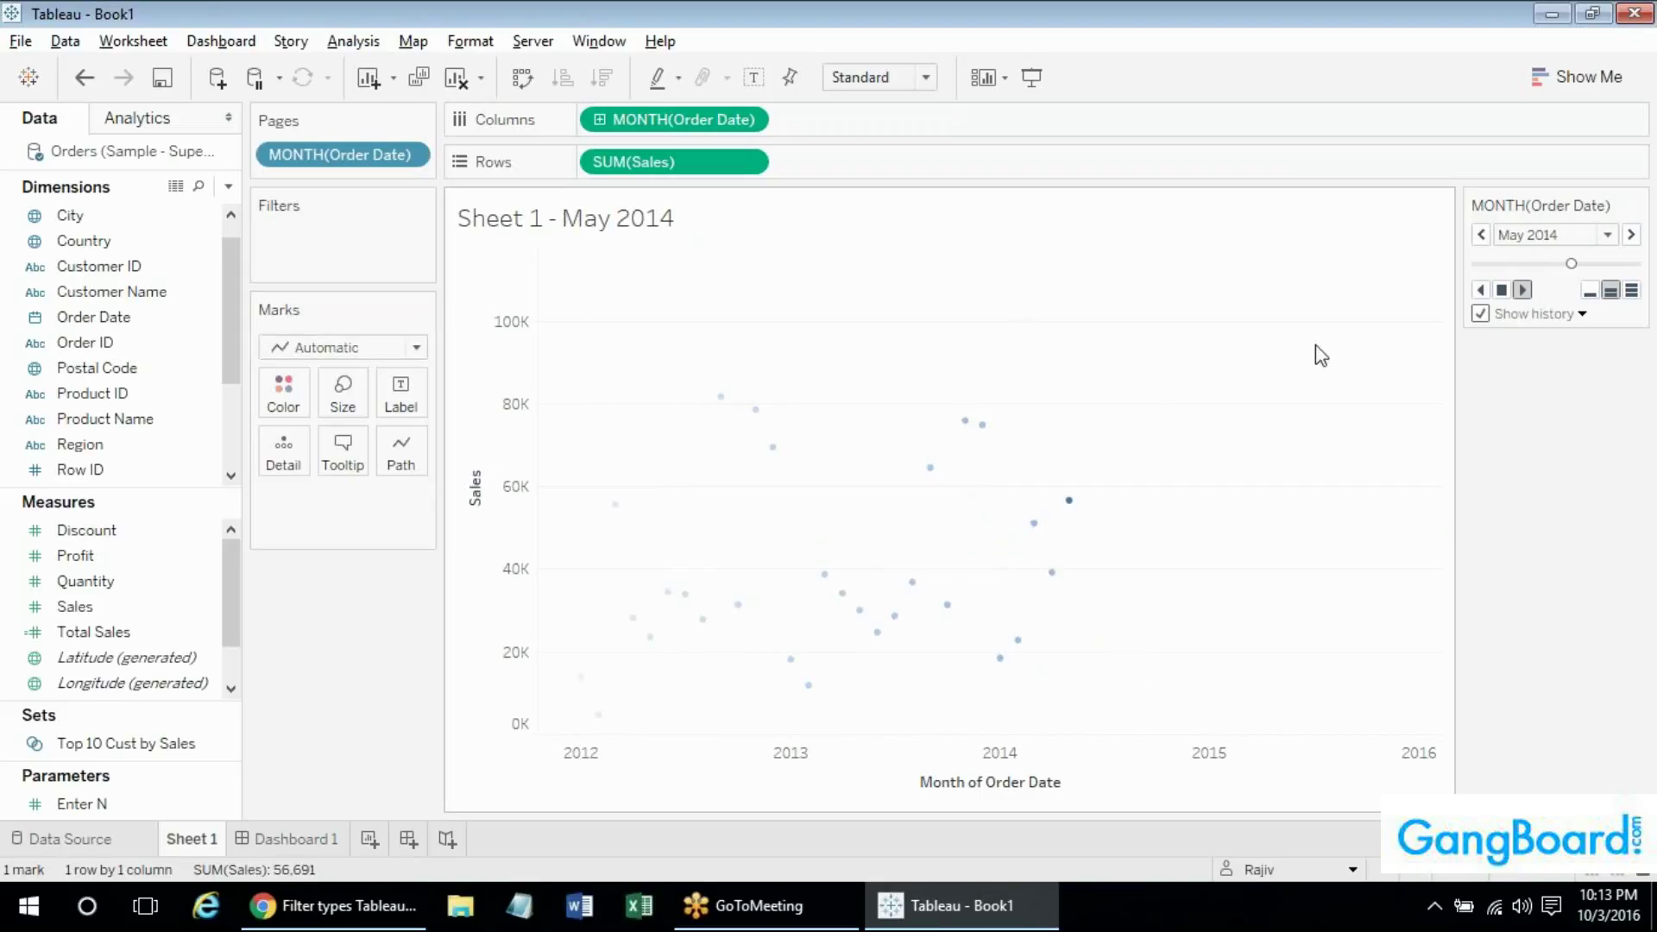
Undo the changes back to the Sales versus Profit scatter plot by City on the August page.
click(84, 78)
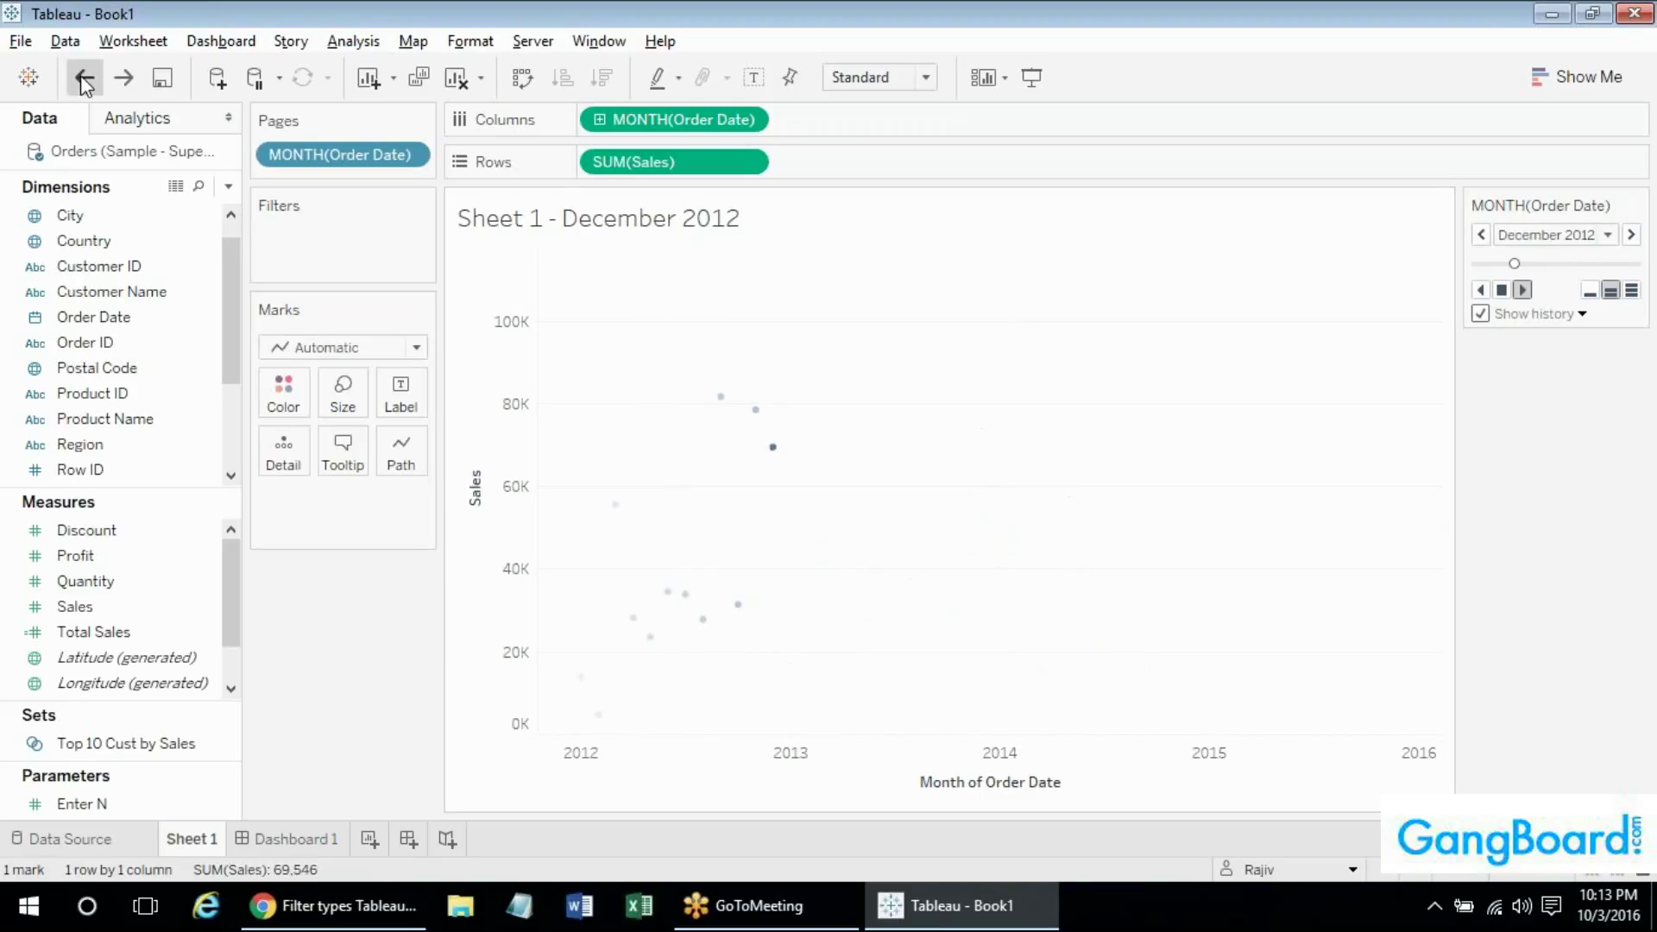
click(84, 78)
click(84, 78)
click(84, 78)
click(84, 78)
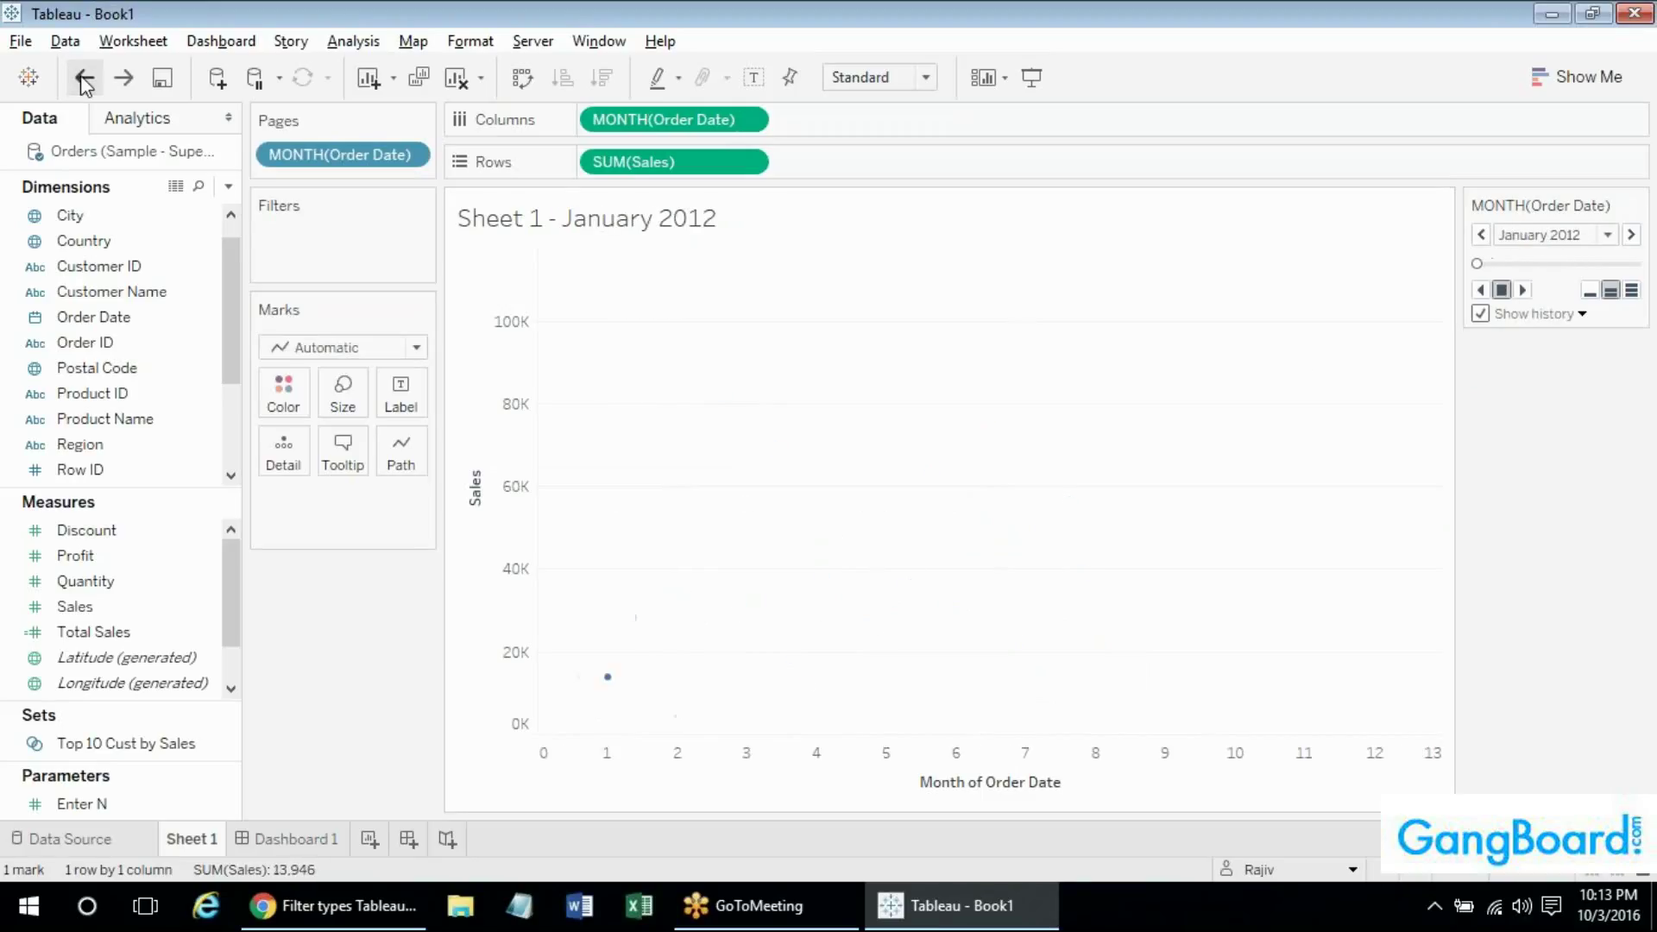
click(82, 80)
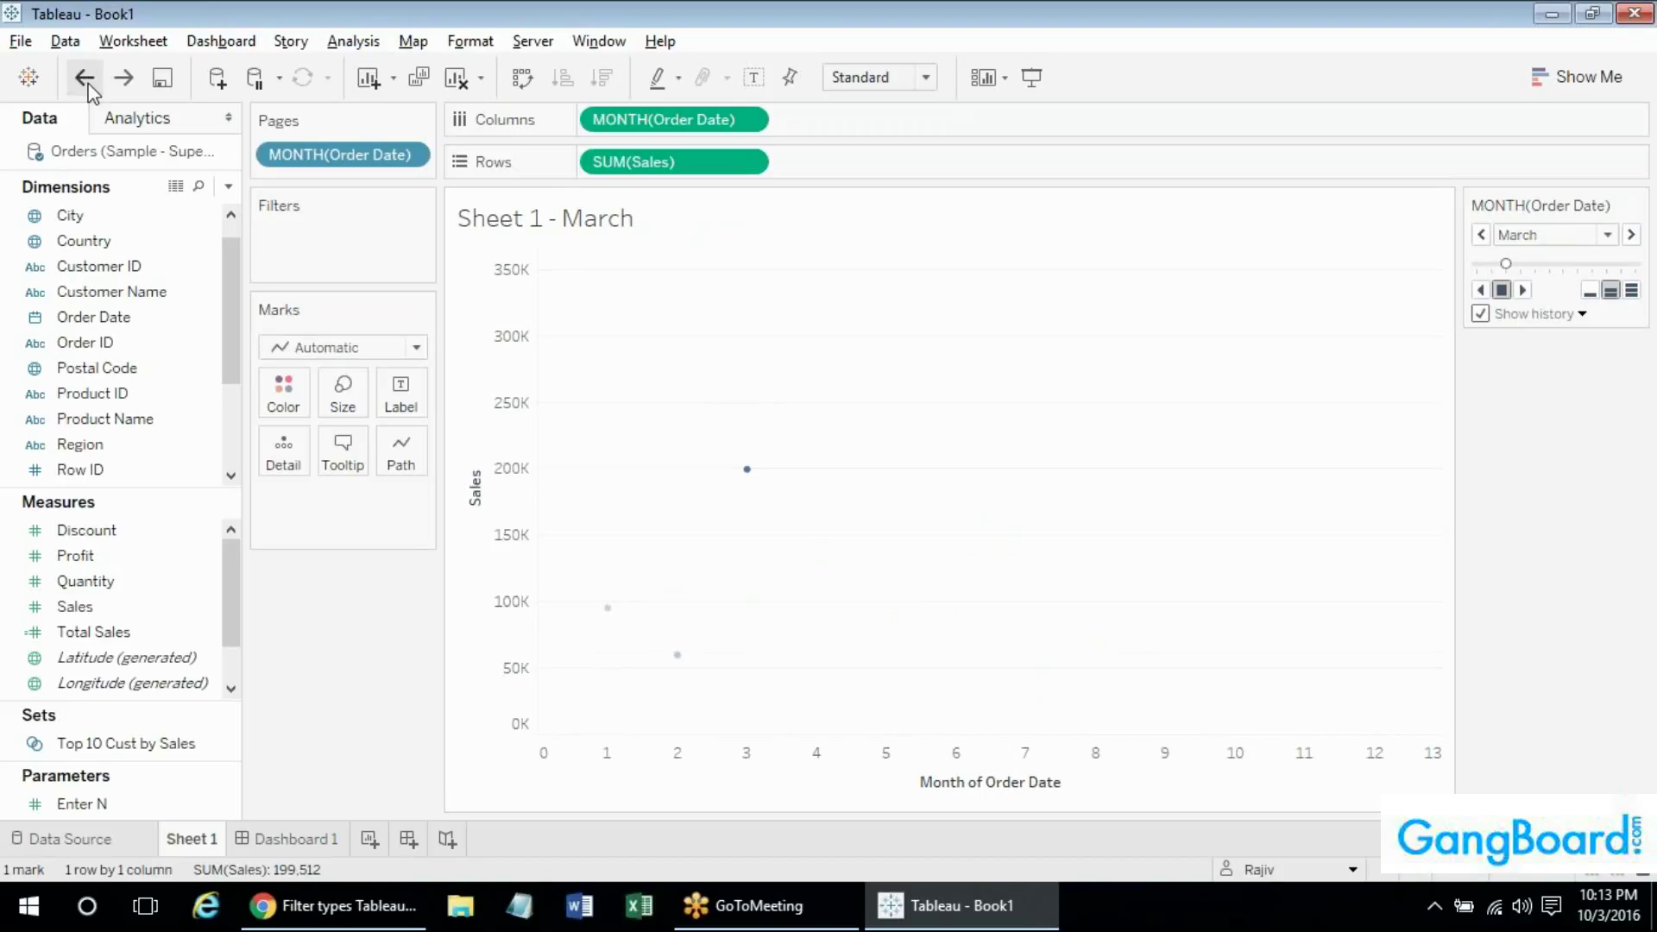
click(86, 79)
click(85, 79)
click(86, 79)
click(86, 80)
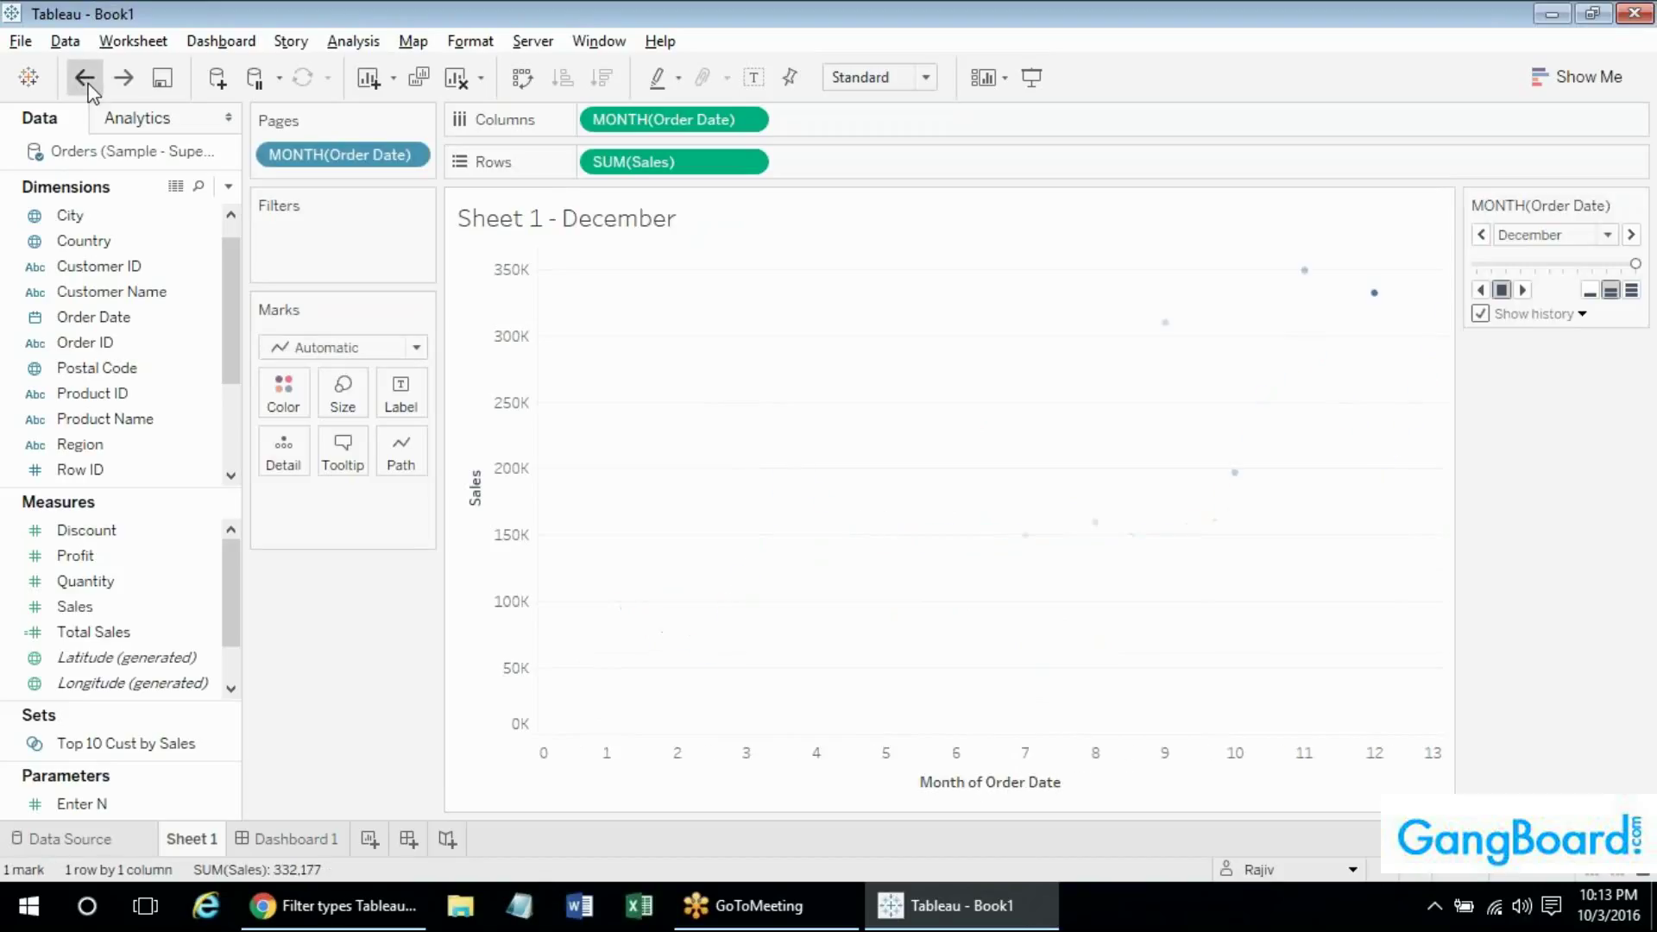
click(84, 77)
click(84, 78)
click(84, 77)
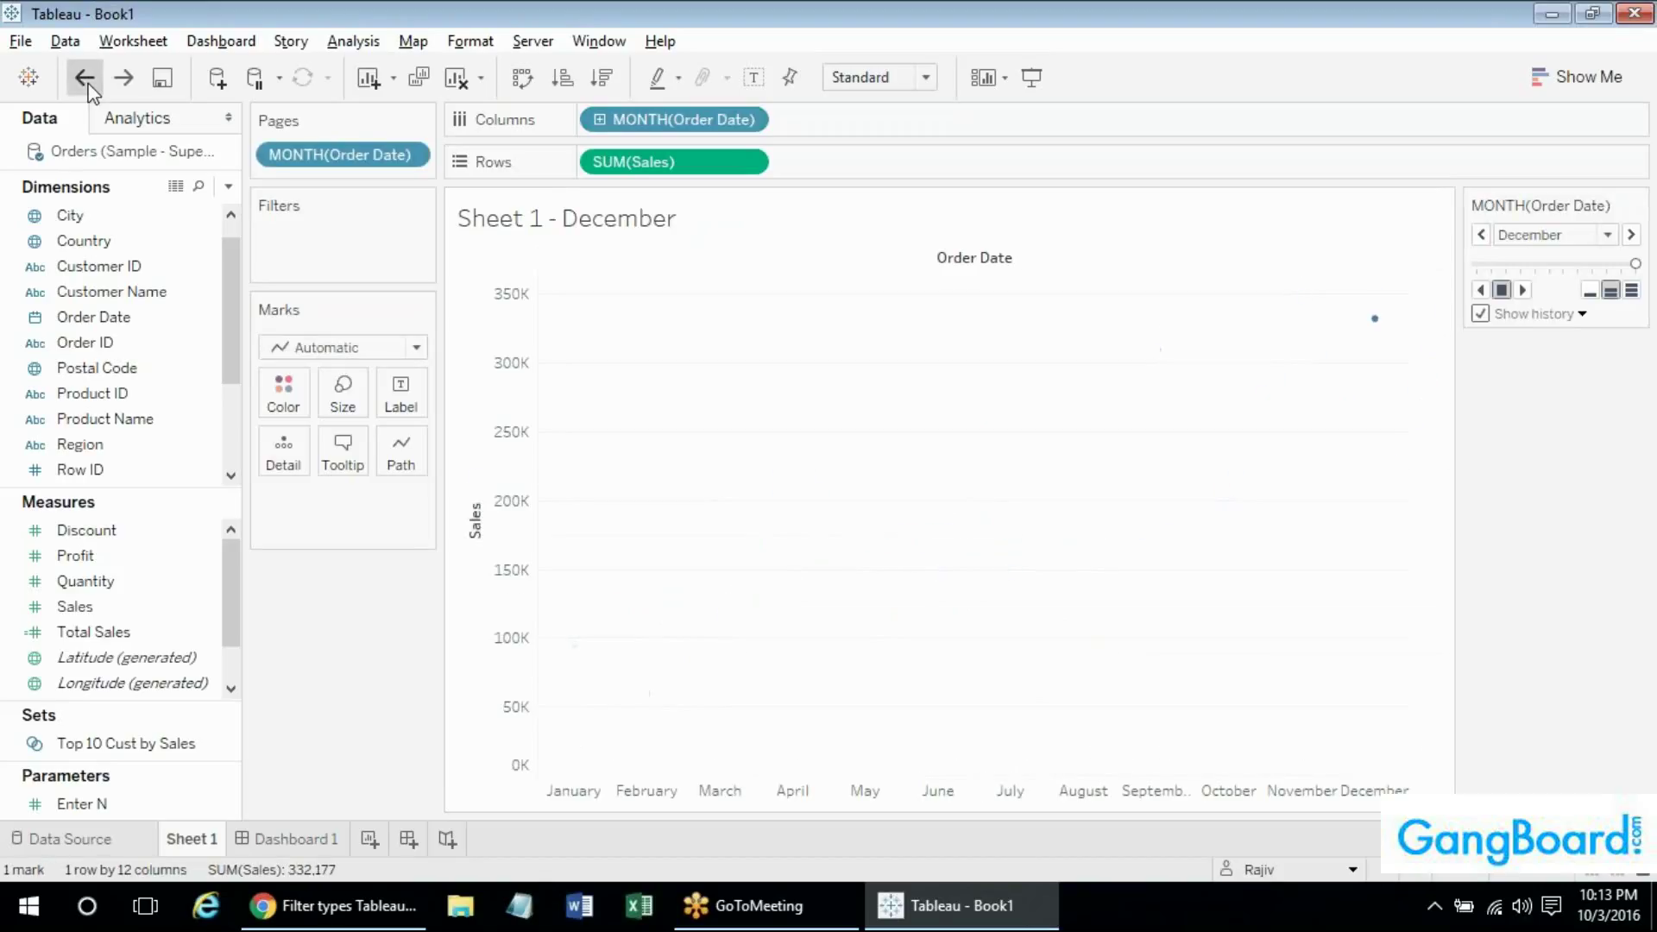
click(84, 78)
click(84, 77)
click(83, 77)
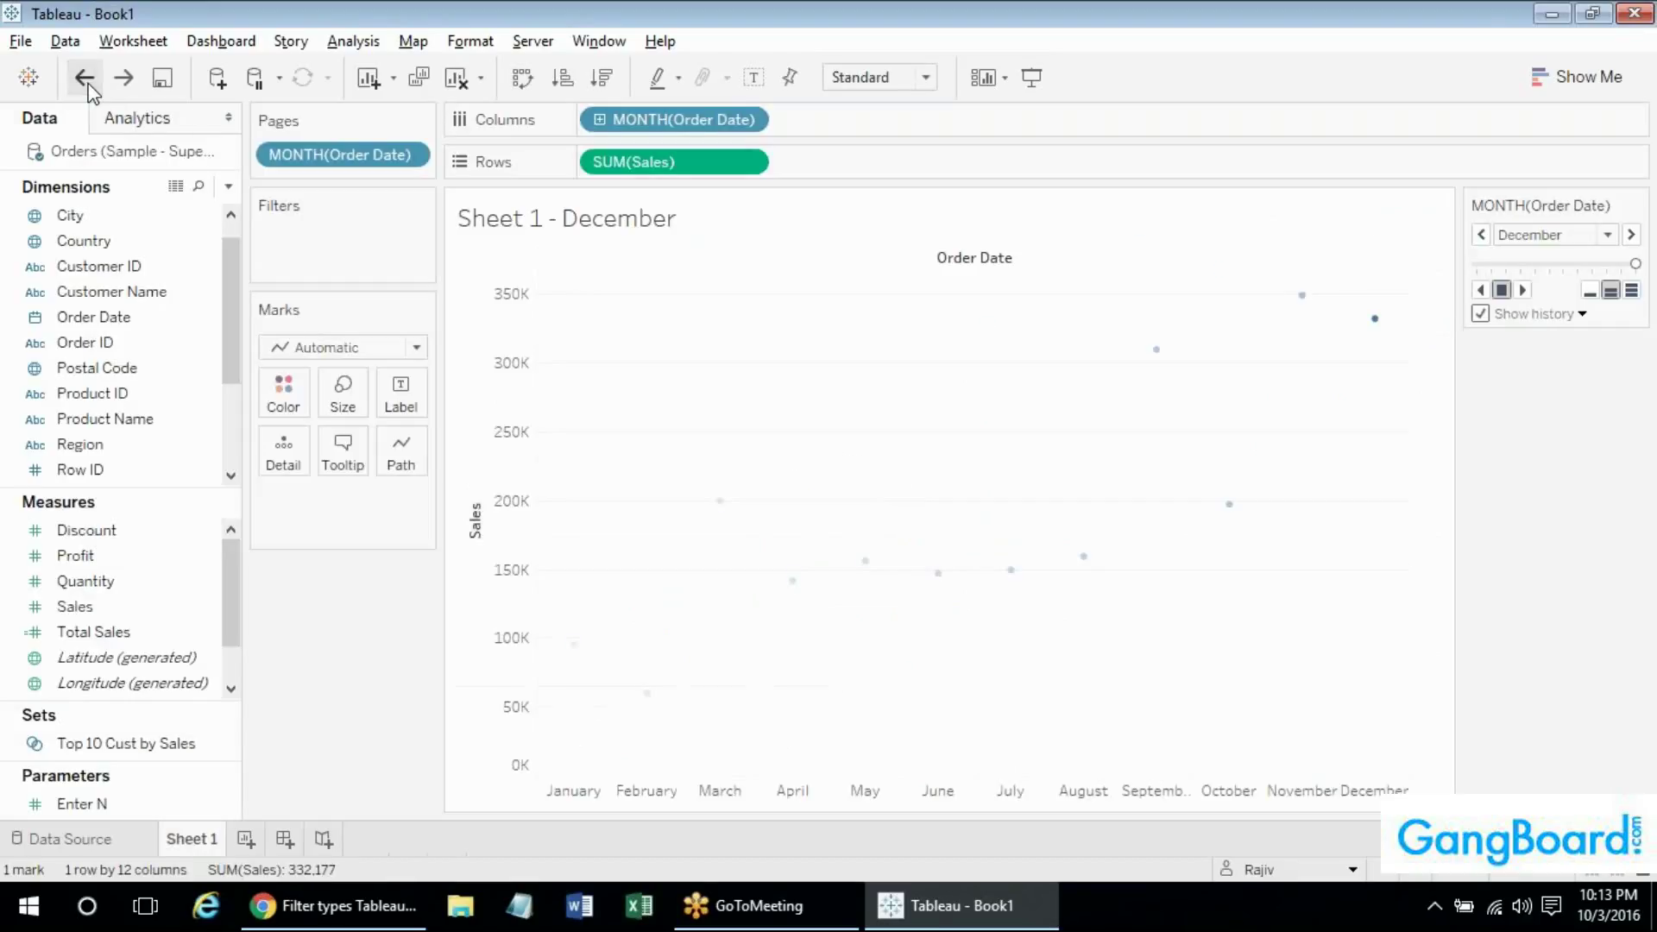
click(85, 80)
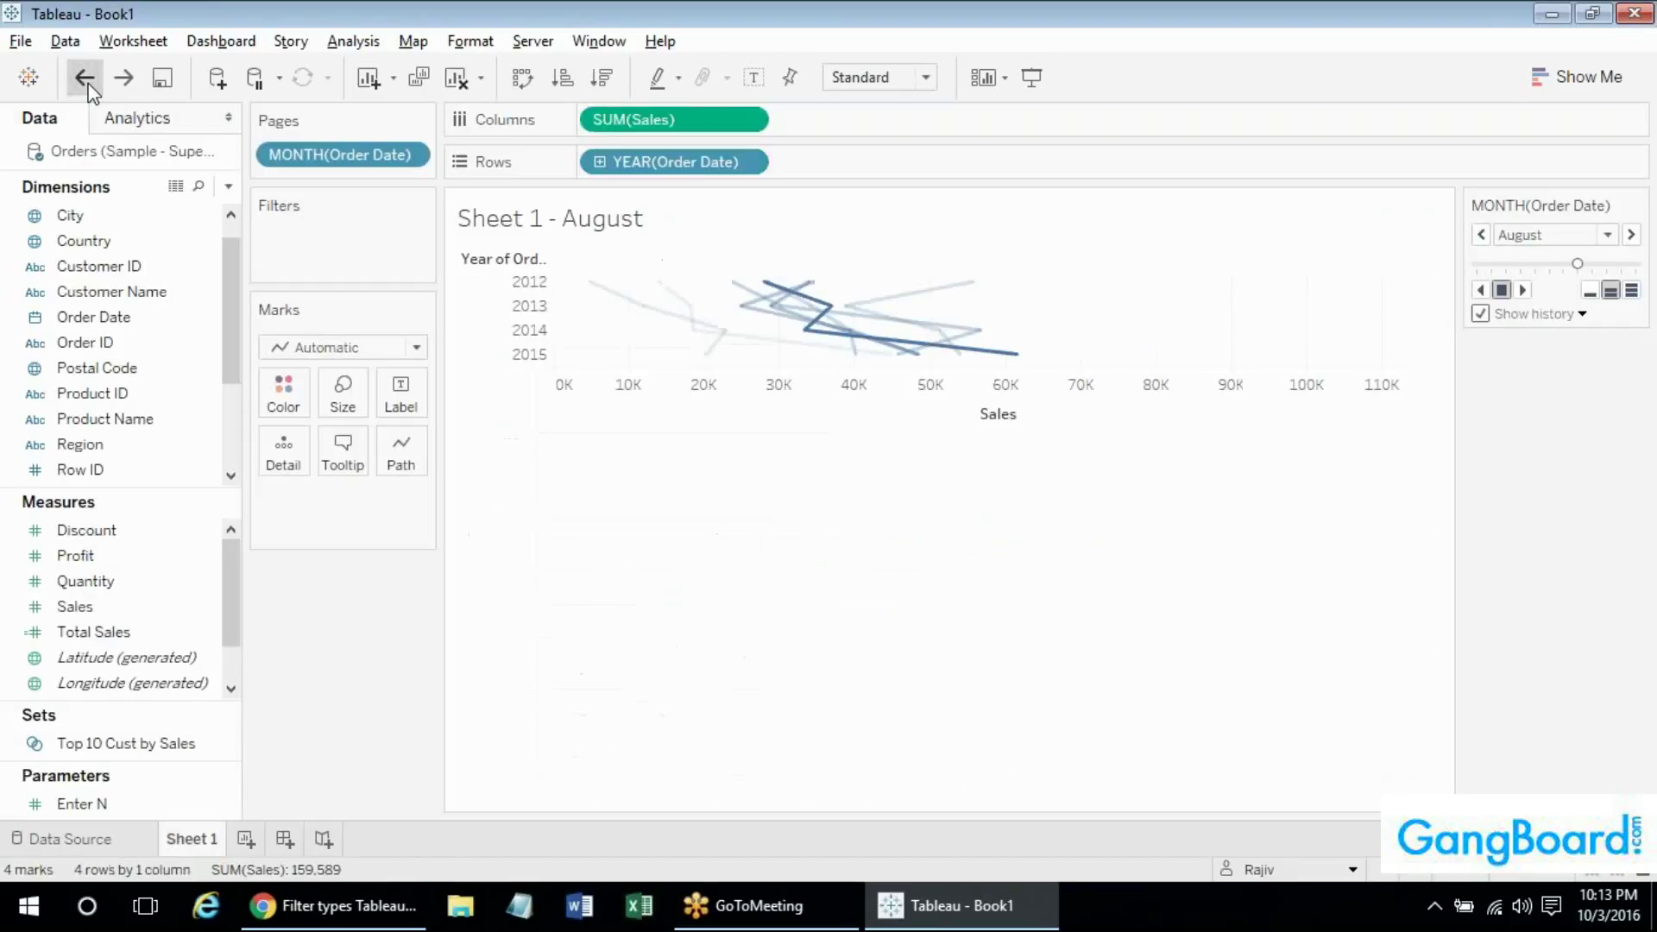
click(86, 79)
click(87, 83)
click(87, 82)
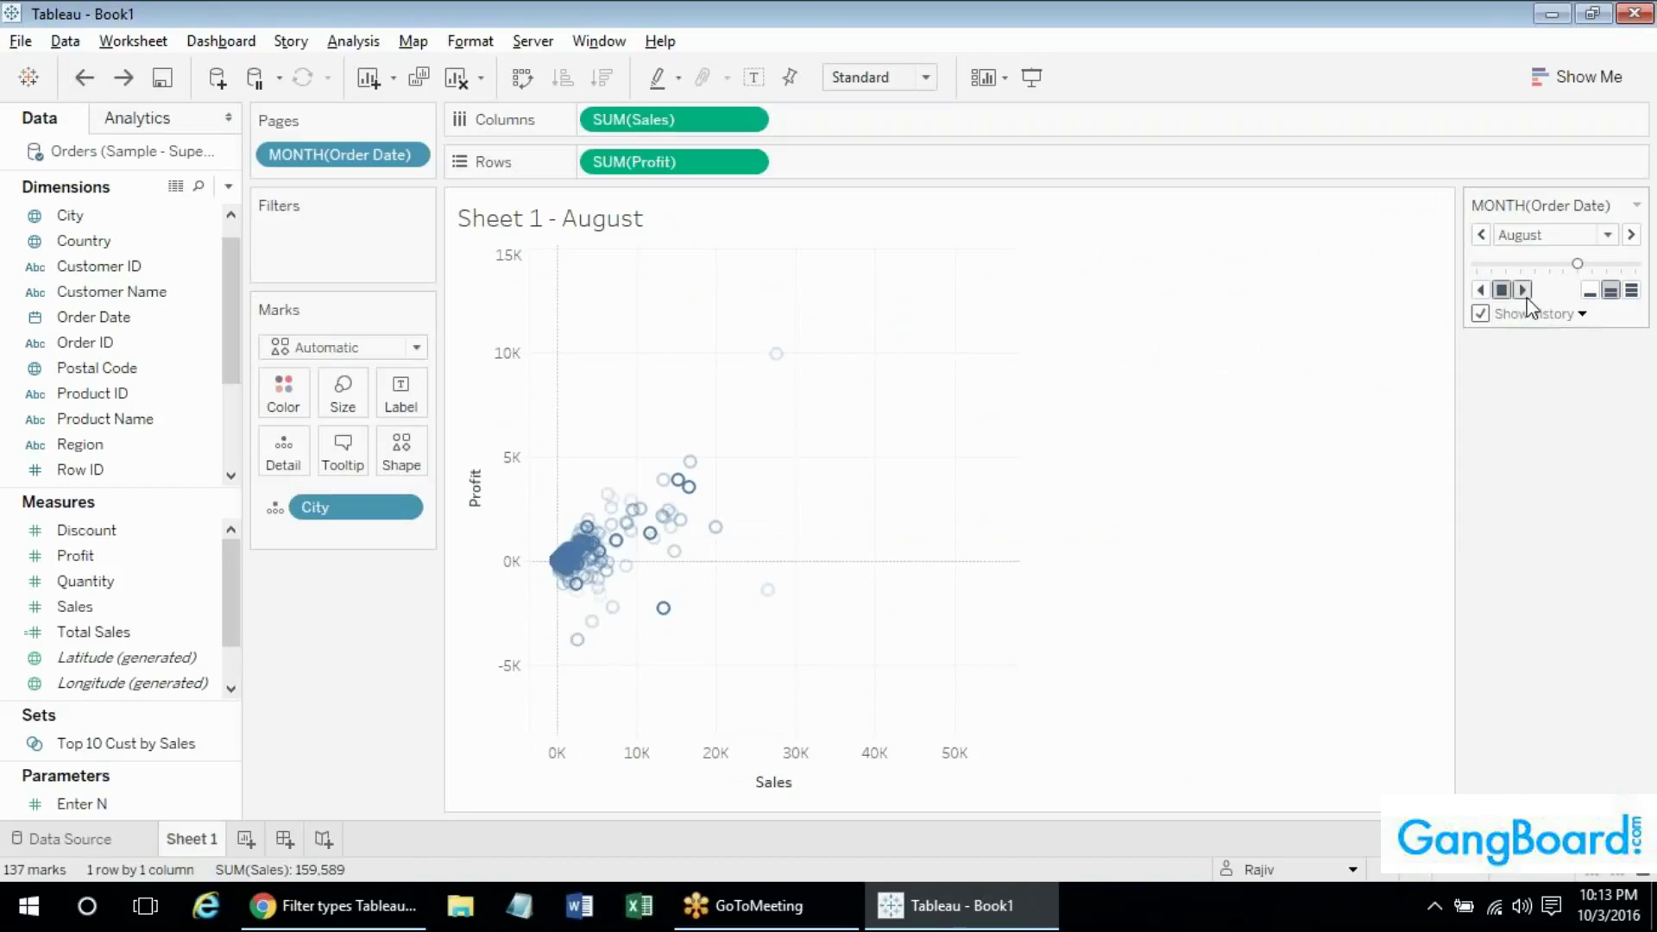
Show page history for selected marks only, select Seattle's August mark and inspect its March history mark.
click(1580, 313)
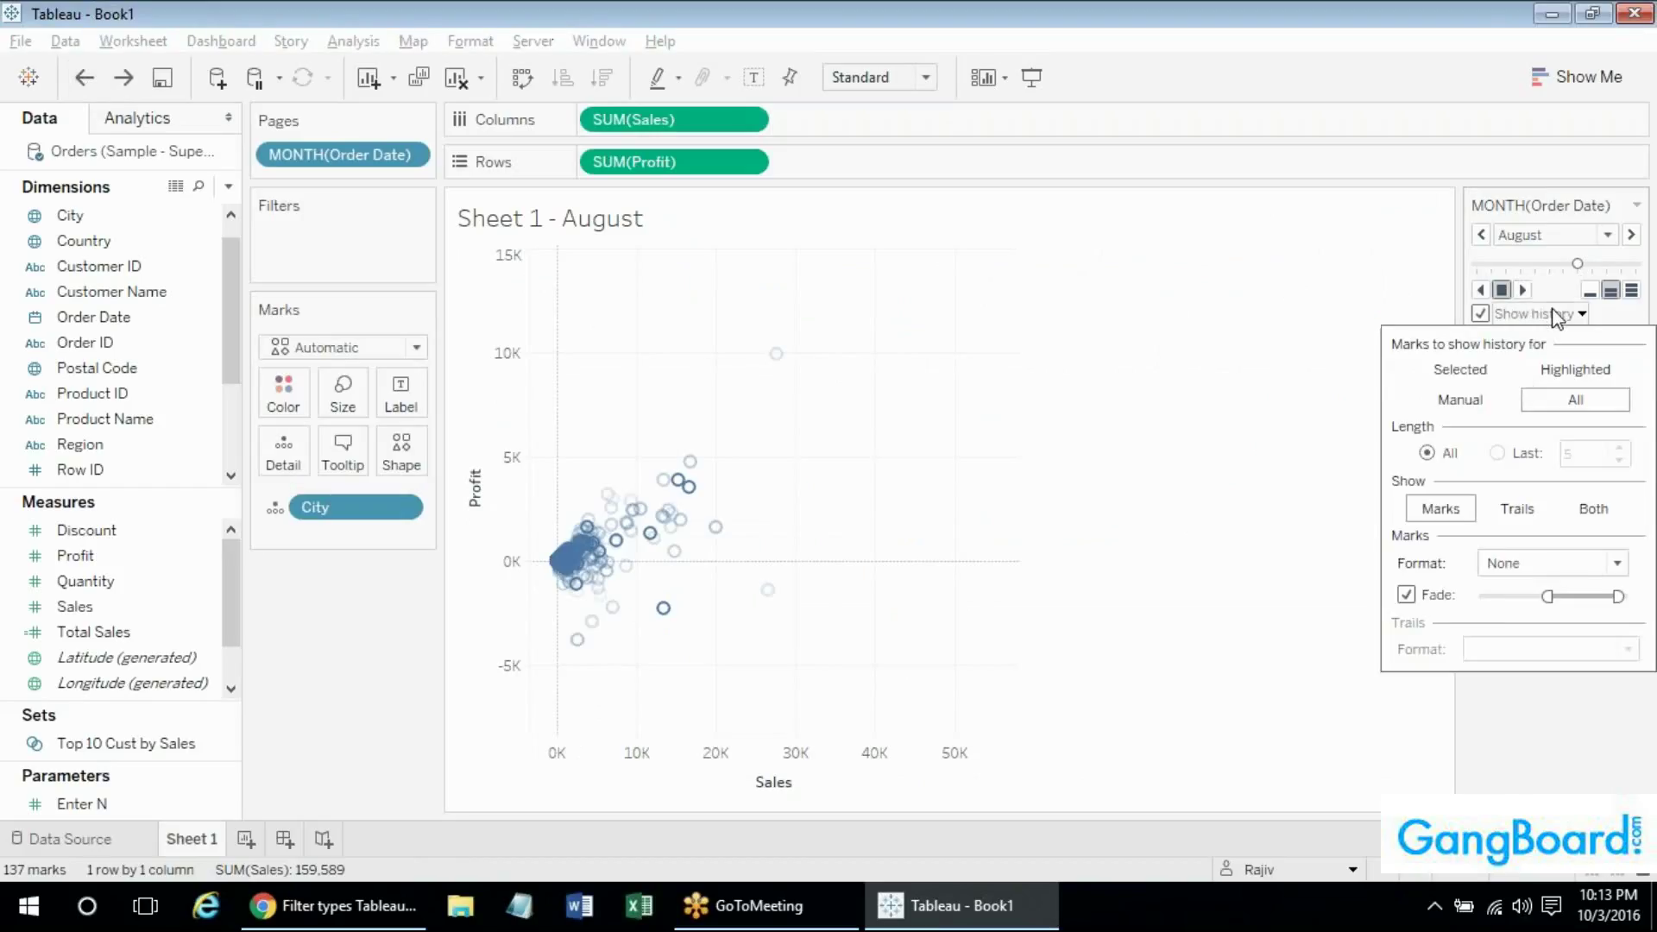
click(1459, 369)
click(814, 451)
mouse_move(707, 495)
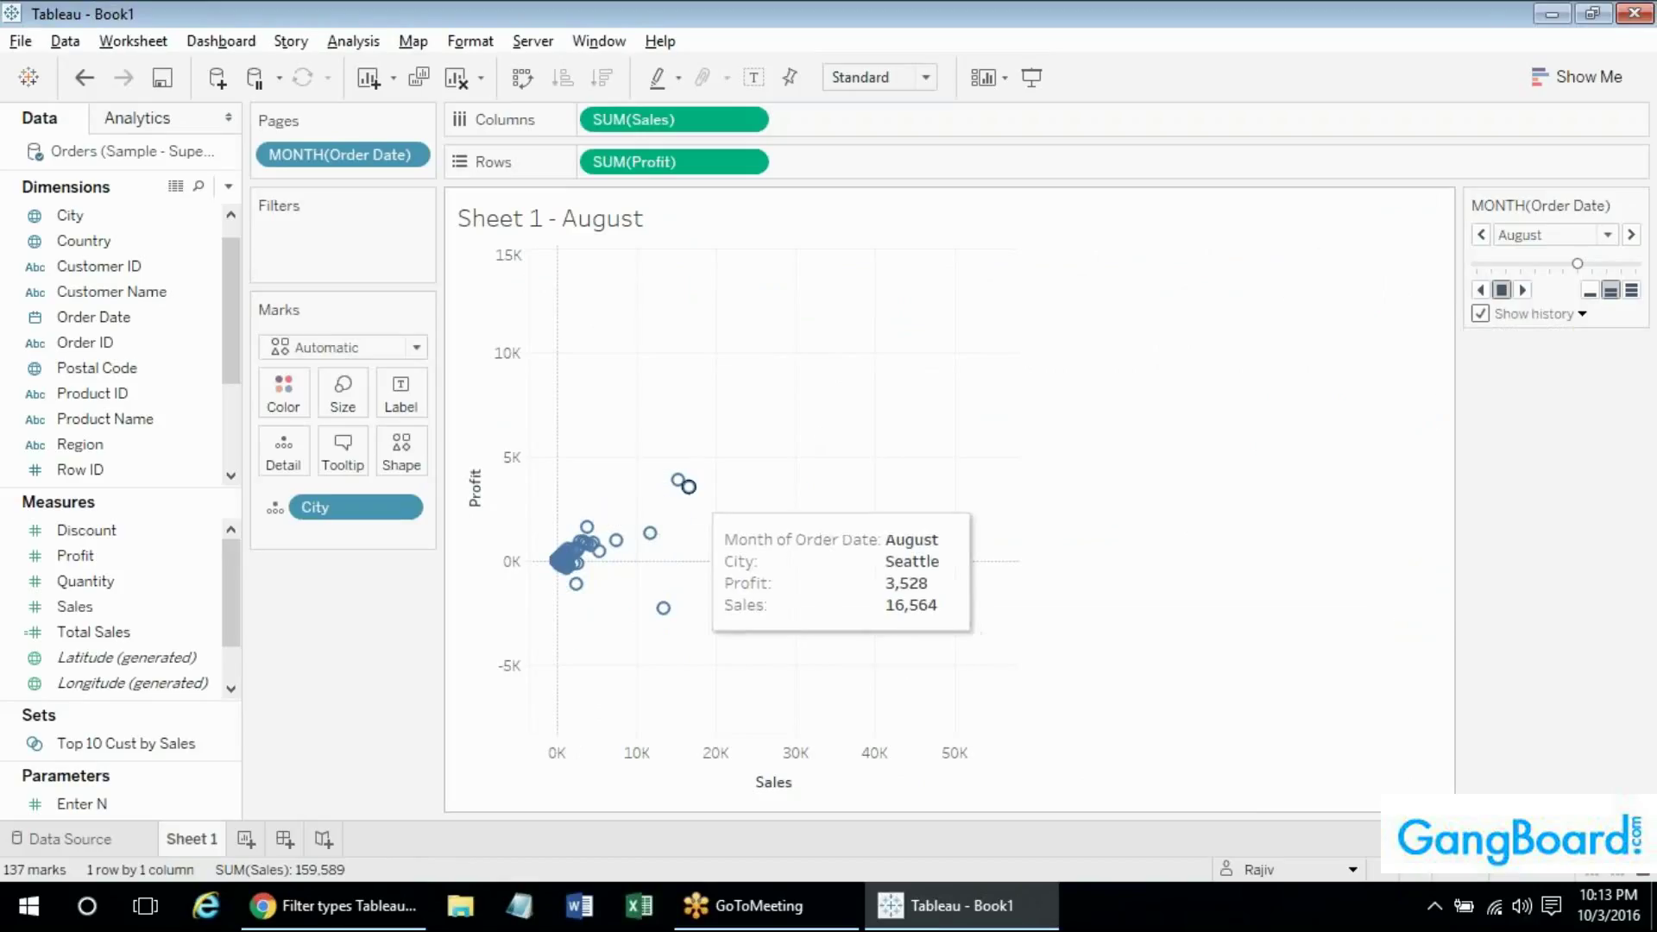
click(687, 486)
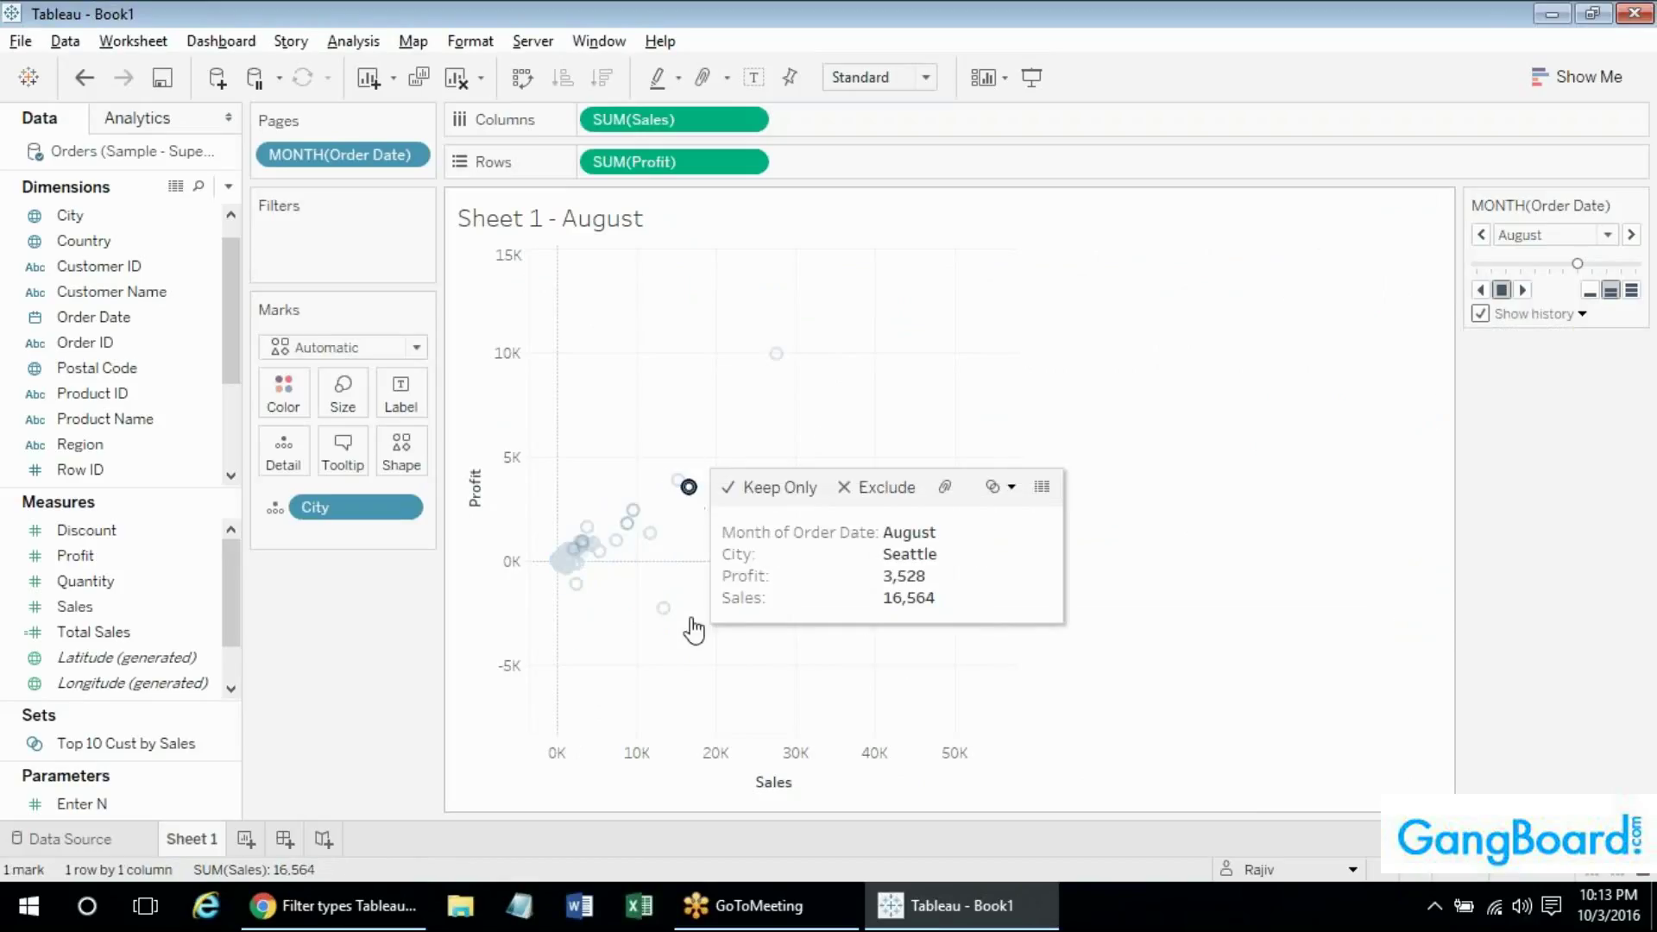
mouse_move(779, 367)
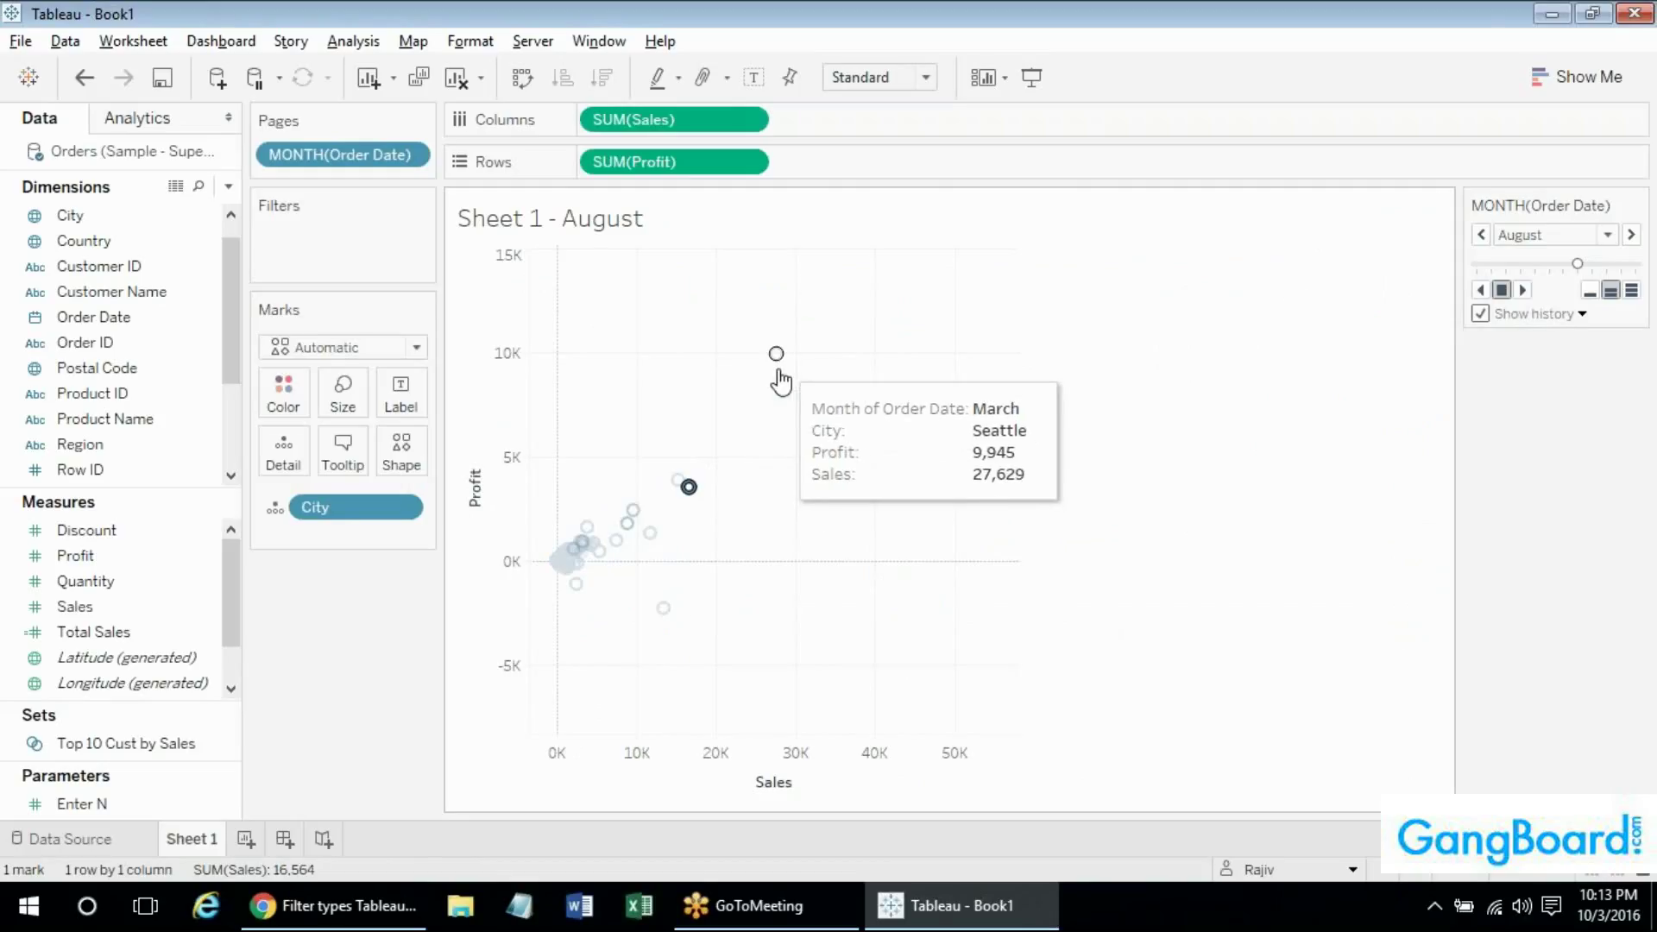
Color the scatter plot marks by City and check the history of Seattle's August mark, clearing the selection.
mouse_move(682, 486)
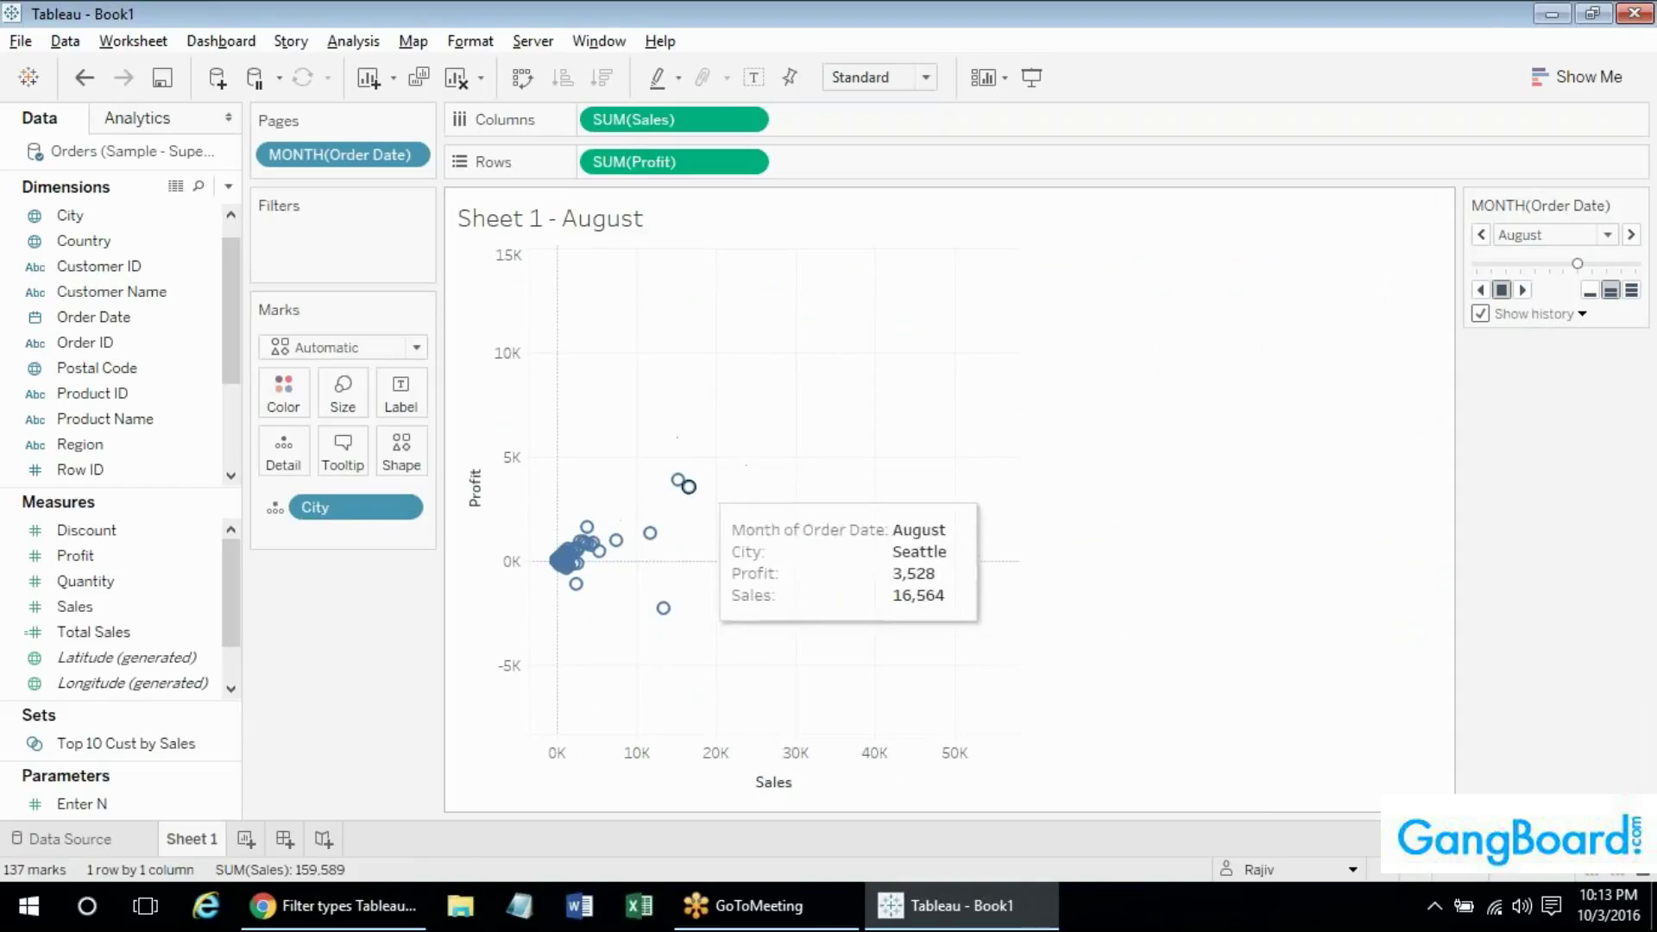
click(702, 432)
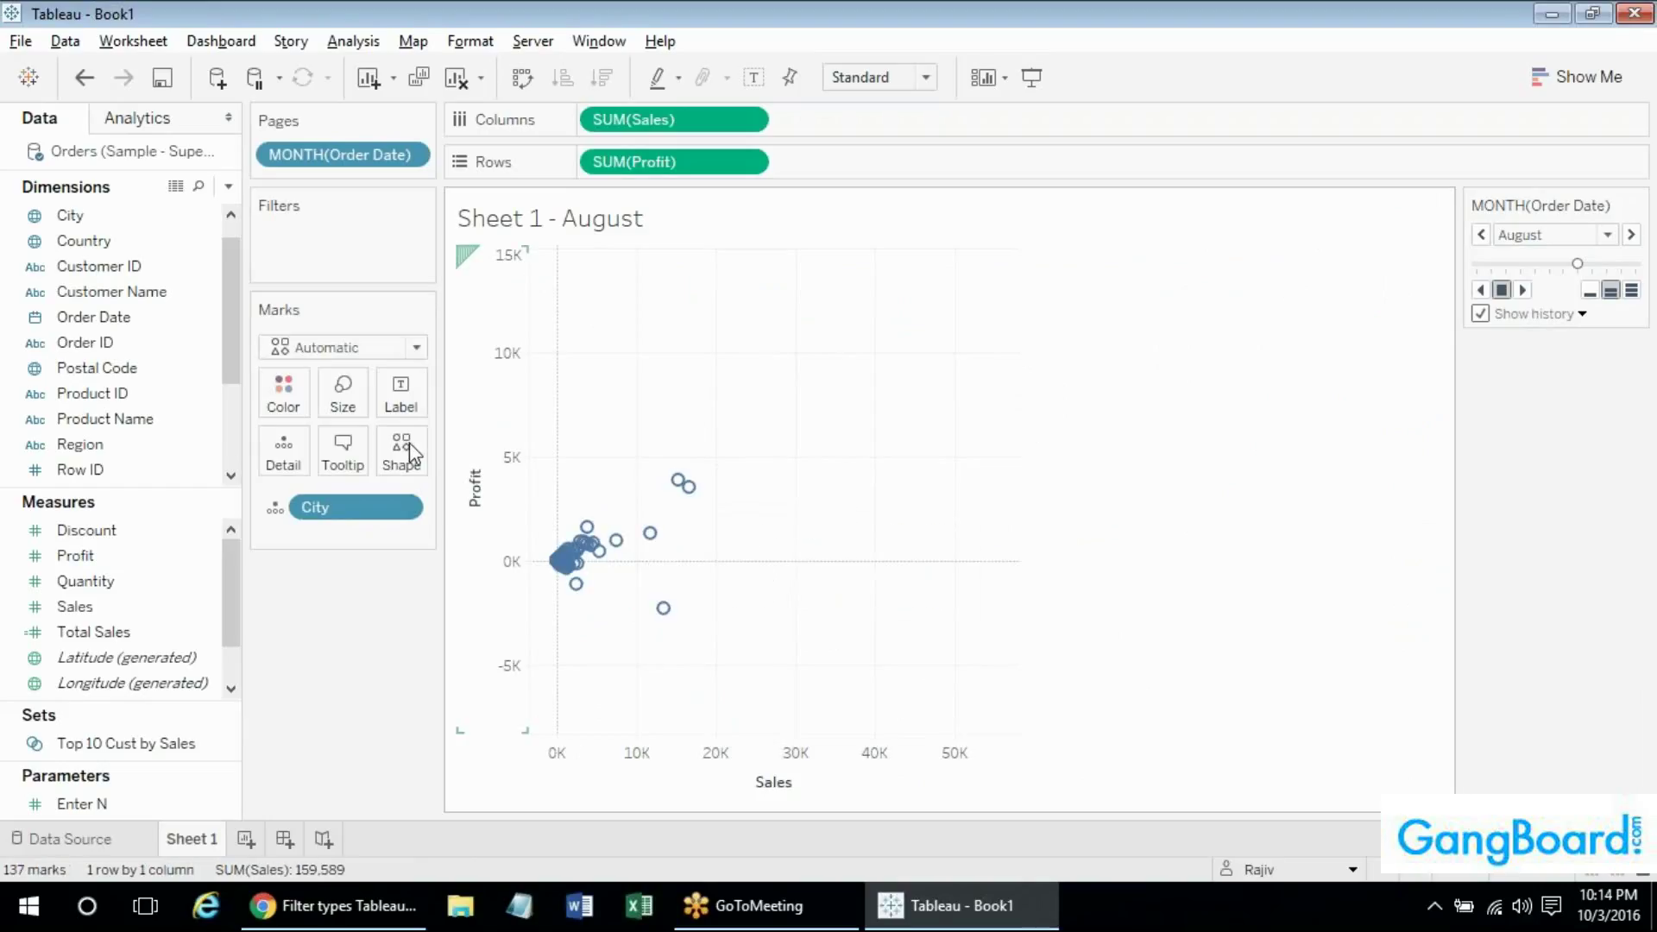
drag(333, 509, 283, 393)
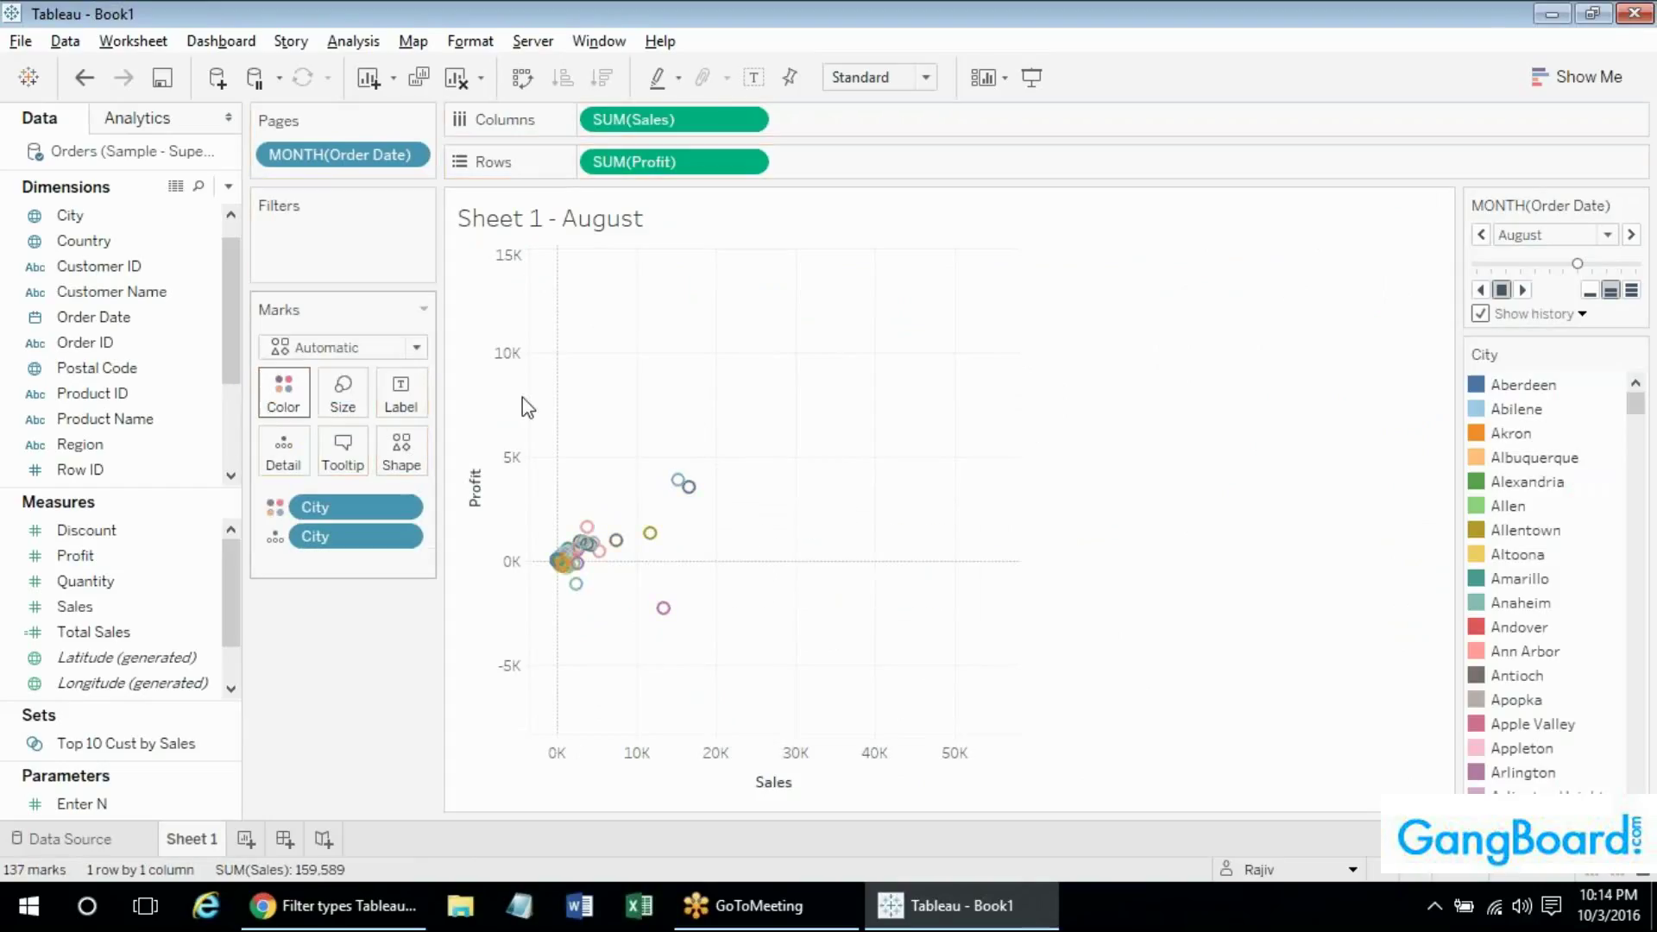
click(687, 486)
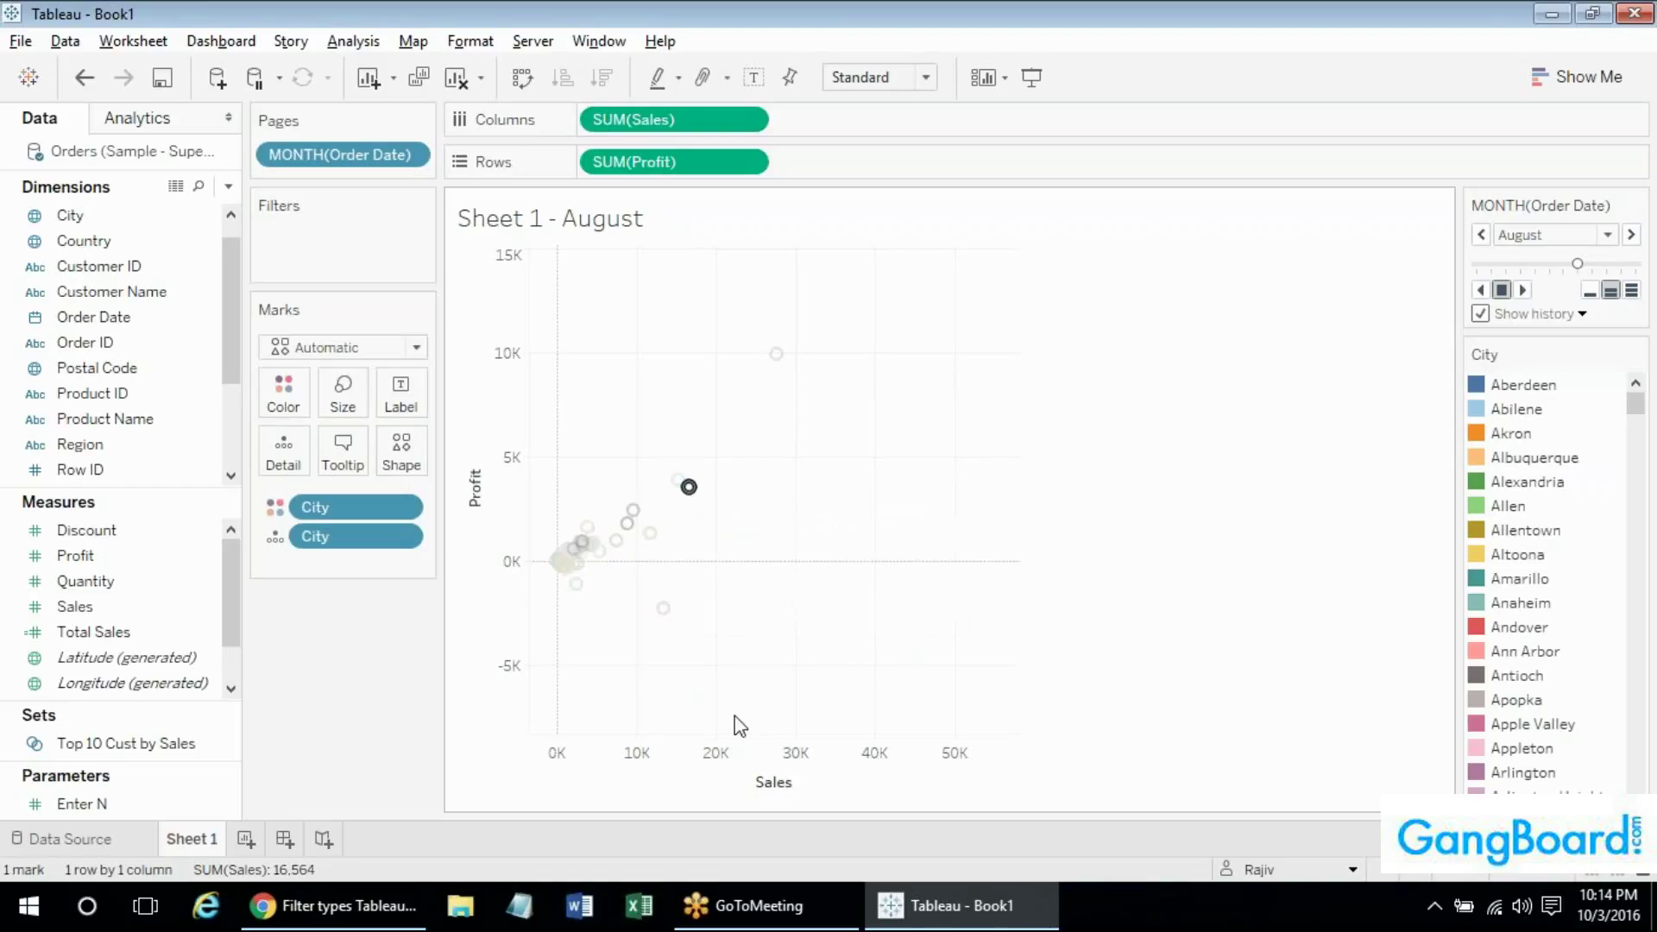
click(739, 636)
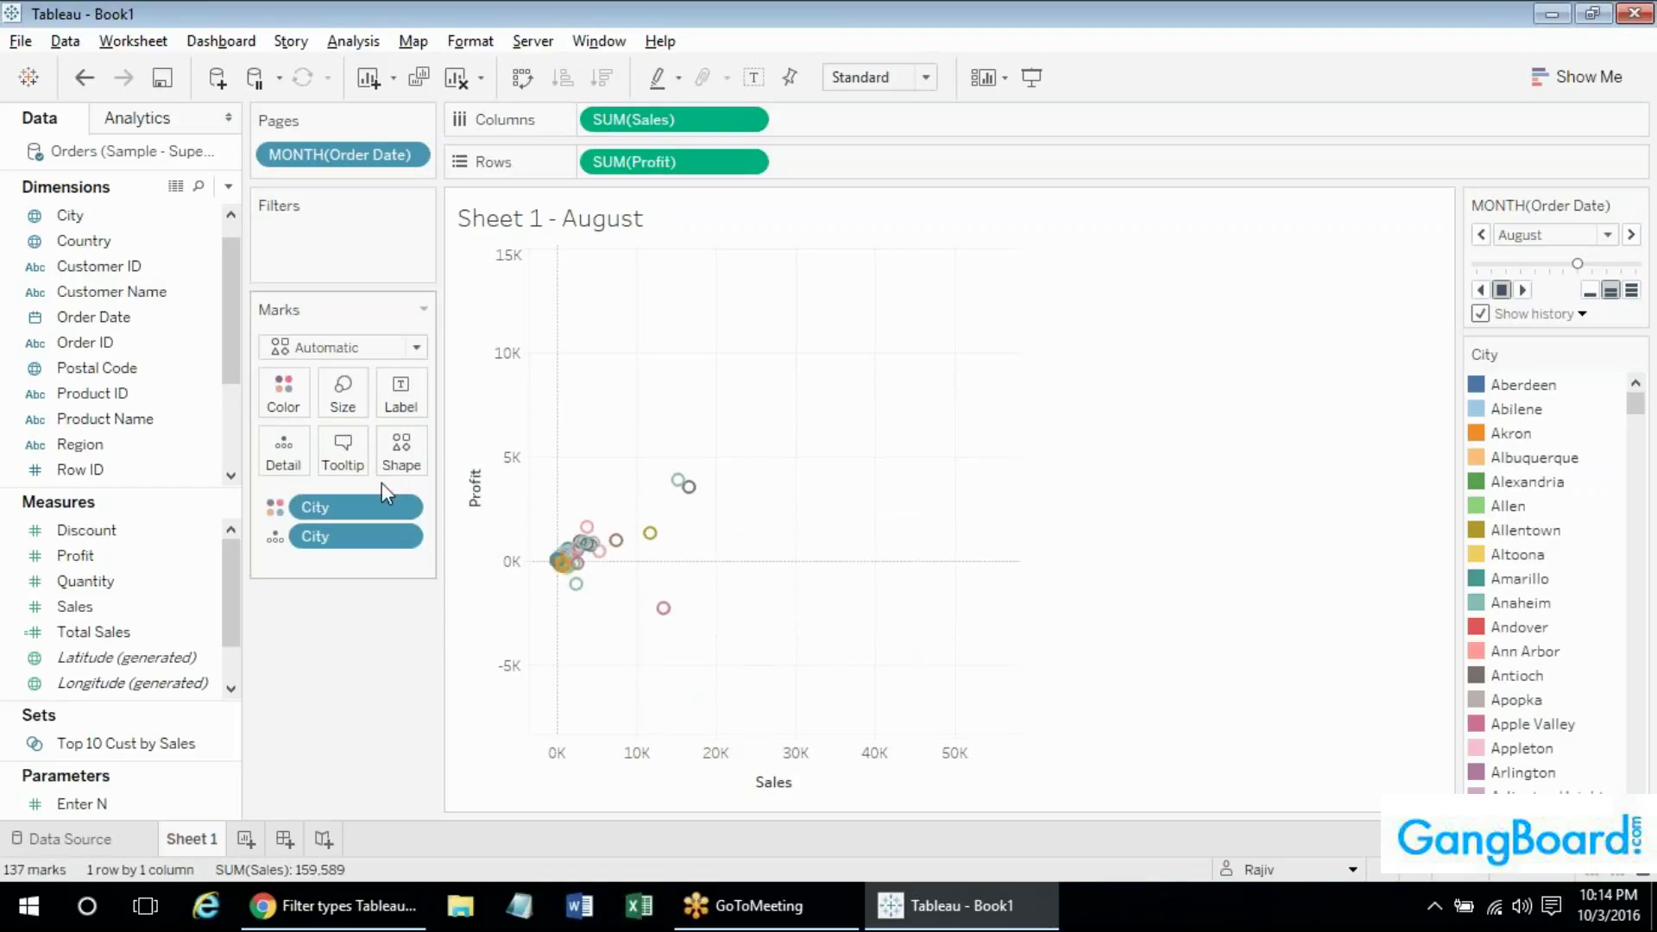
Enlarge the marks and change the mark type to Circle.
click(356, 397)
drag(405, 454, 426, 454)
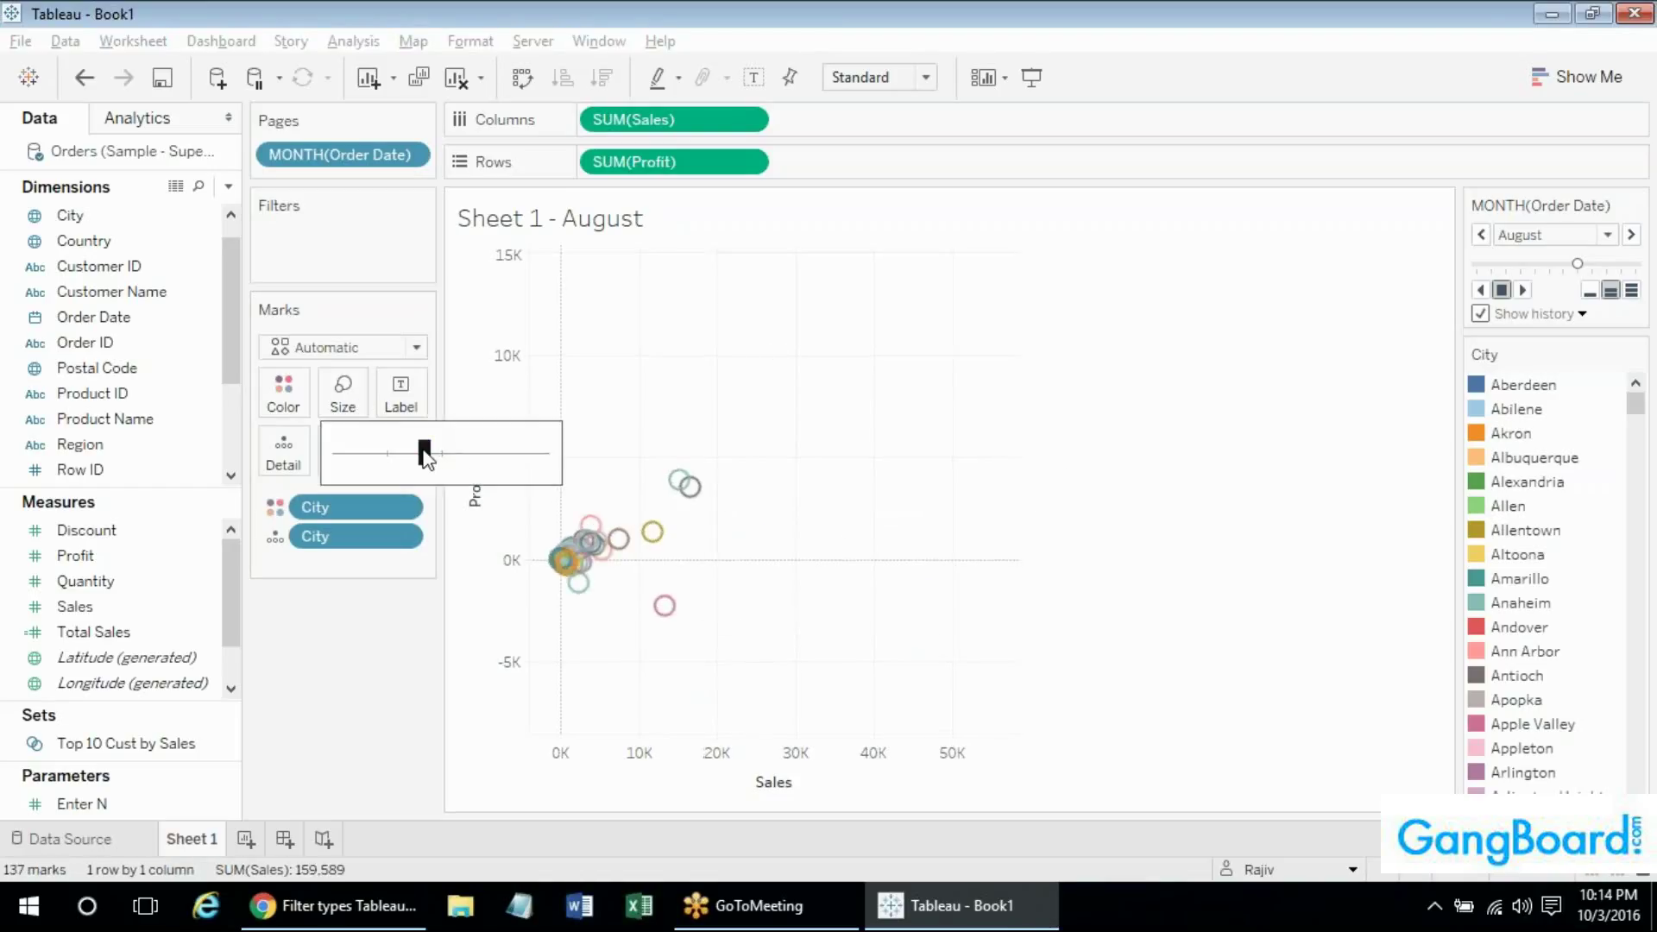
click(307, 339)
click(316, 496)
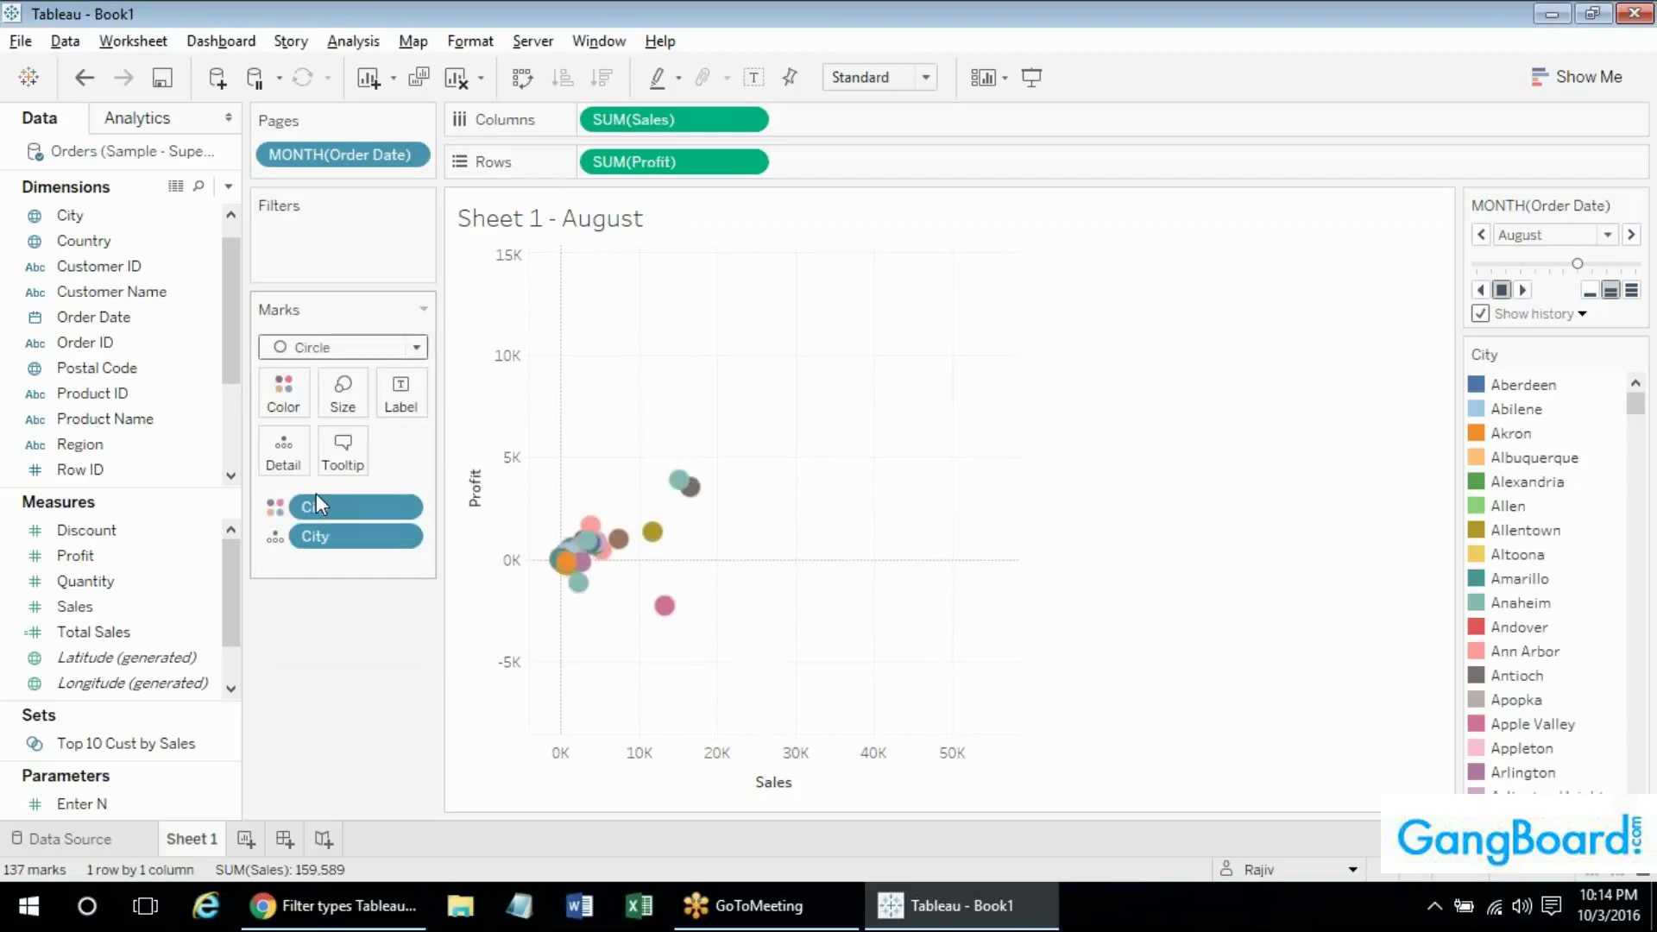
Select Seattle's August circle, inspect its March and April history marks, and clear the selection.
click(690, 486)
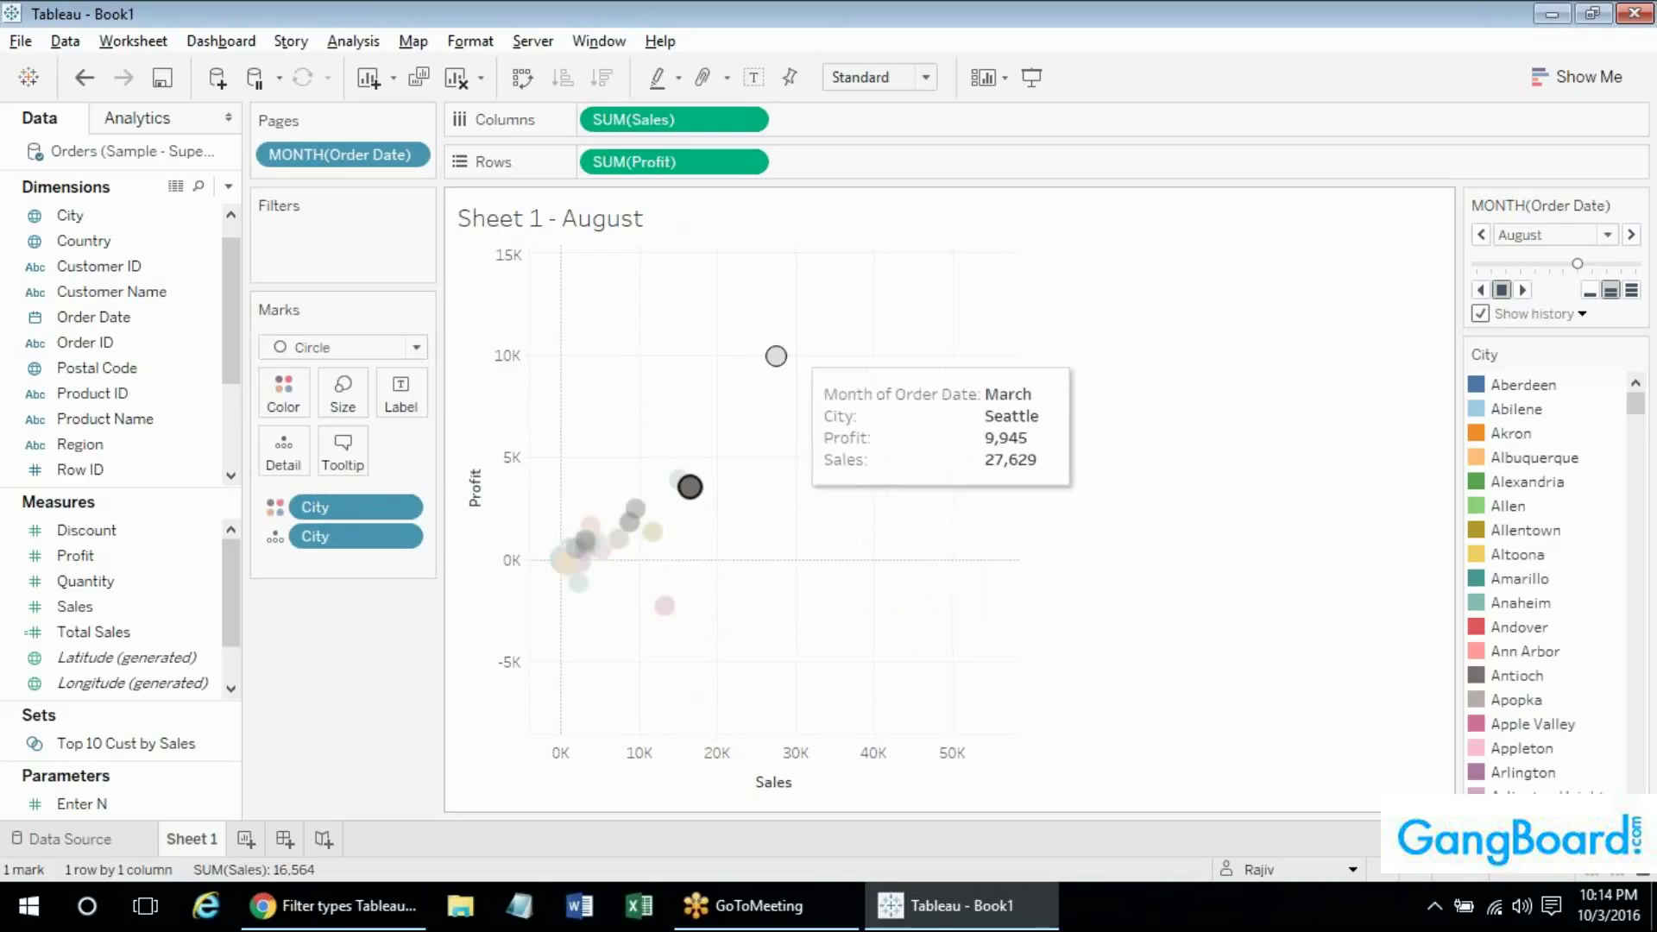
mouse_move(698, 495)
mouse_move(628, 519)
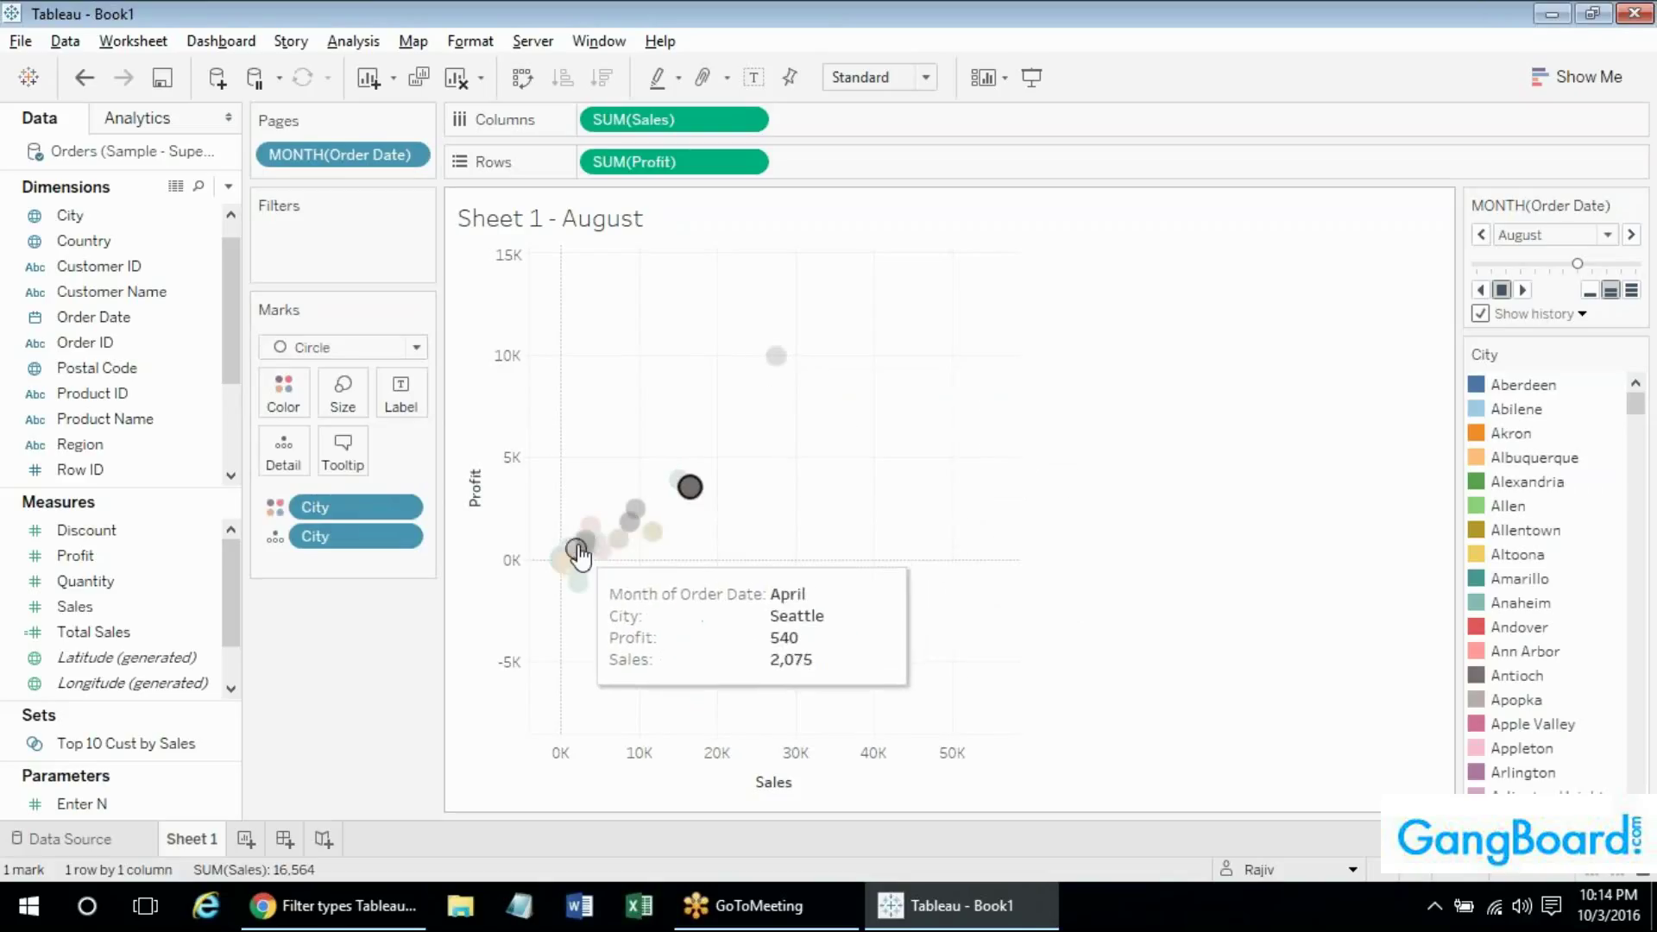
click(711, 452)
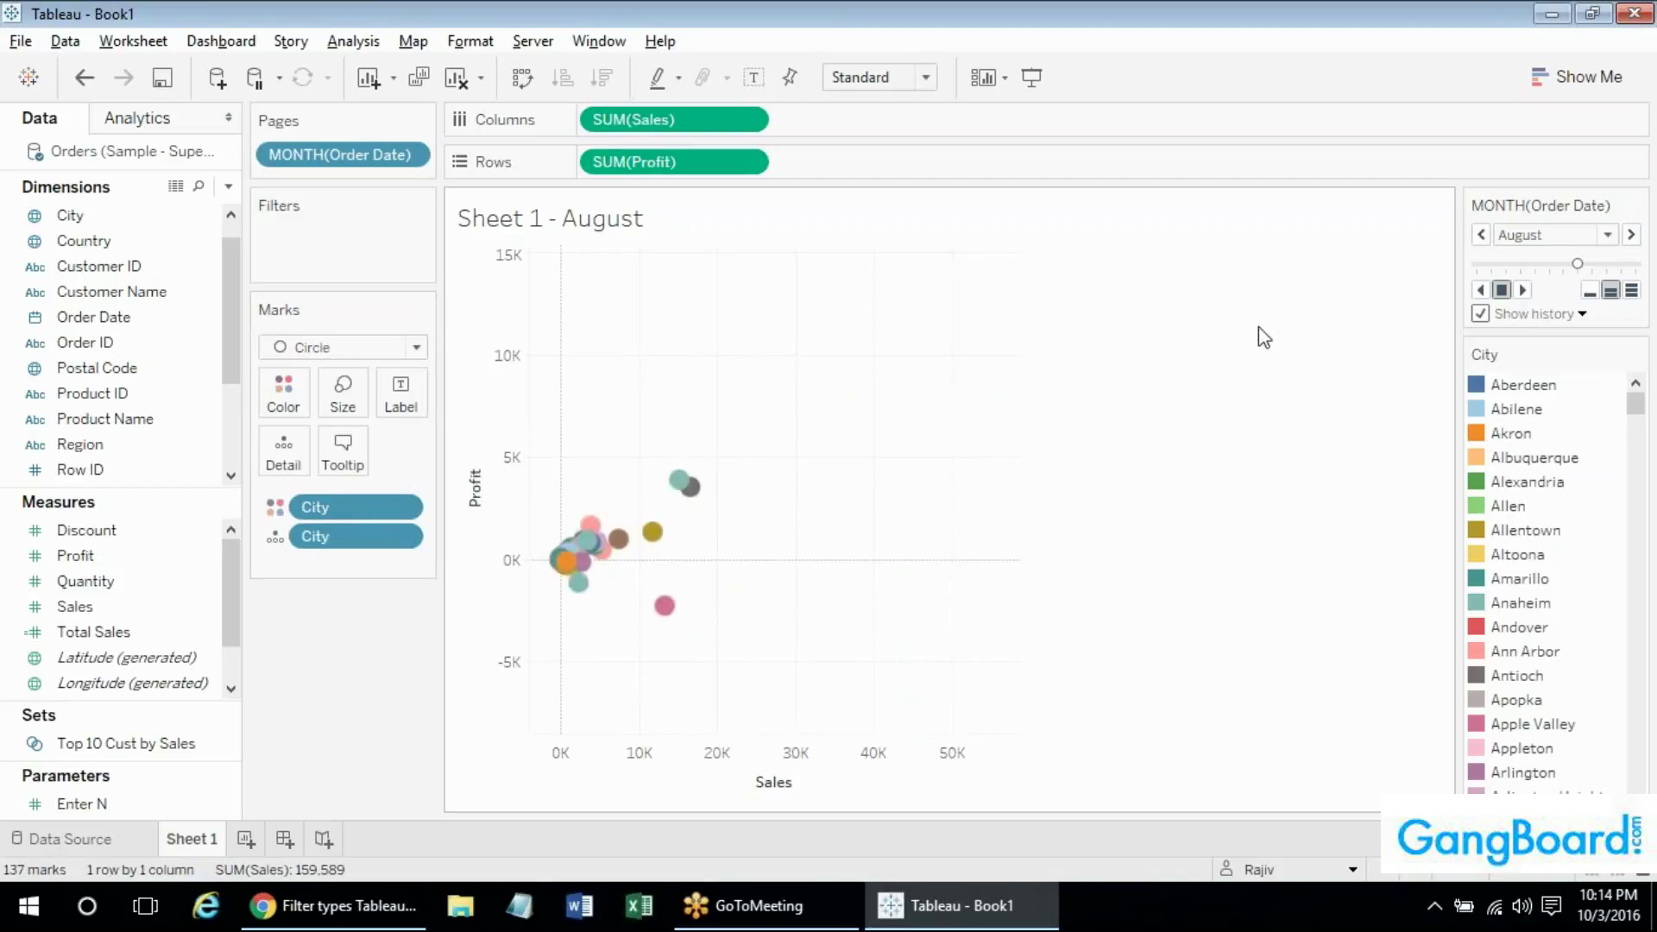
Play the pages around to August and view the history of the teal mark beside Seattle's, clearing the selection.
click(1524, 290)
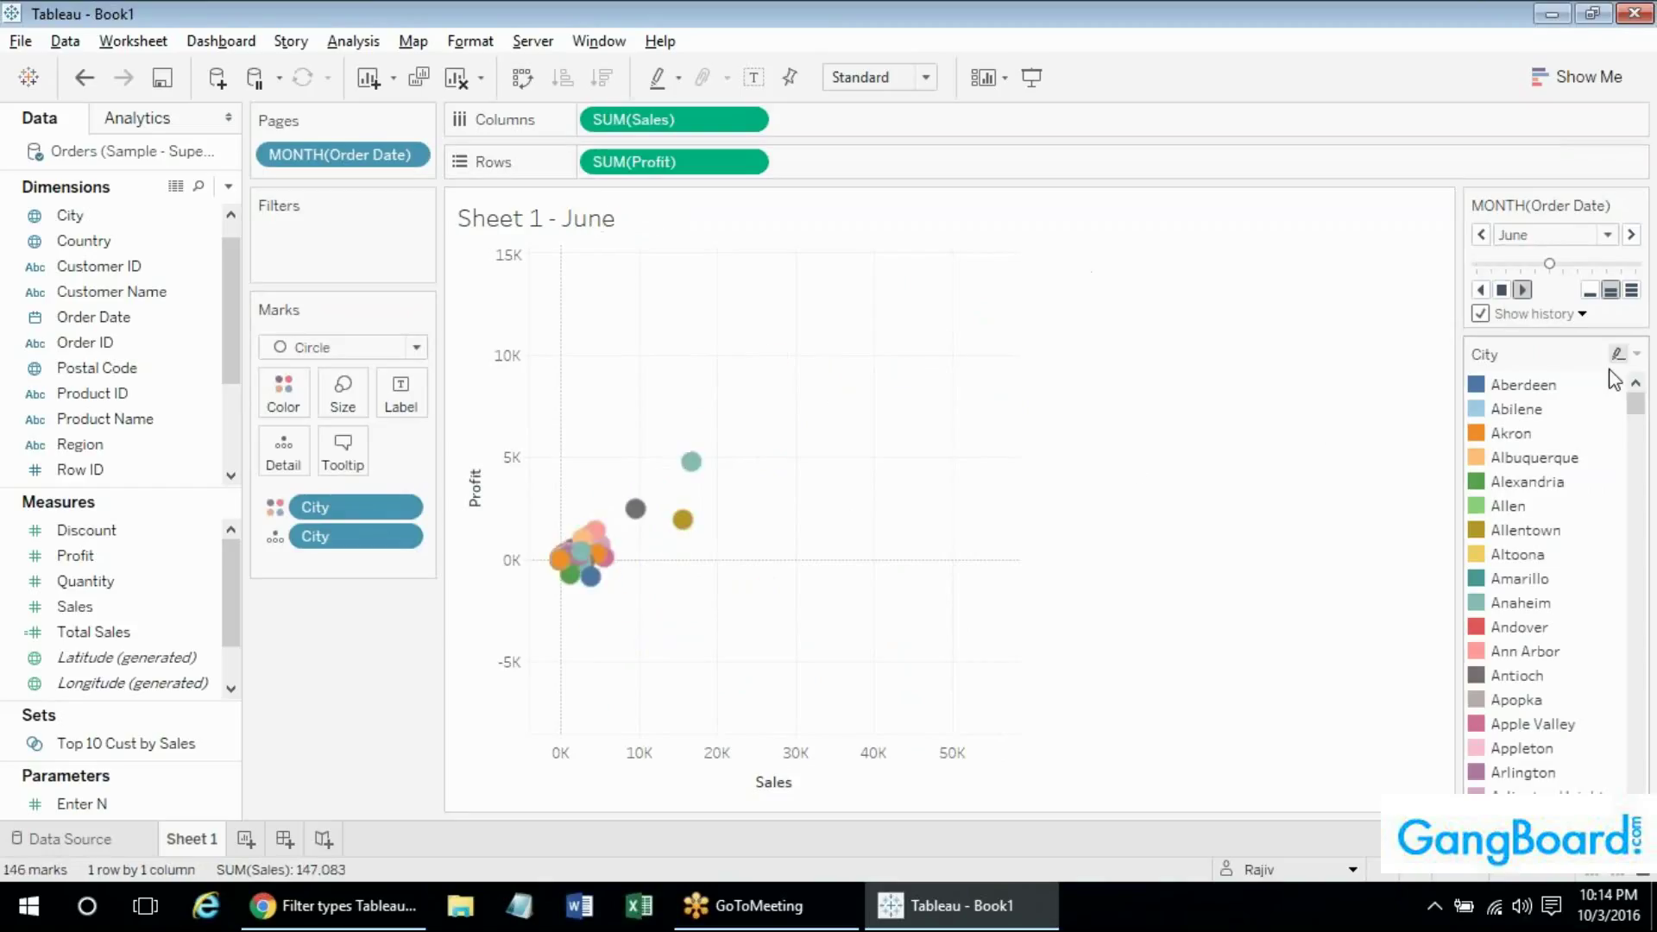
click(1501, 290)
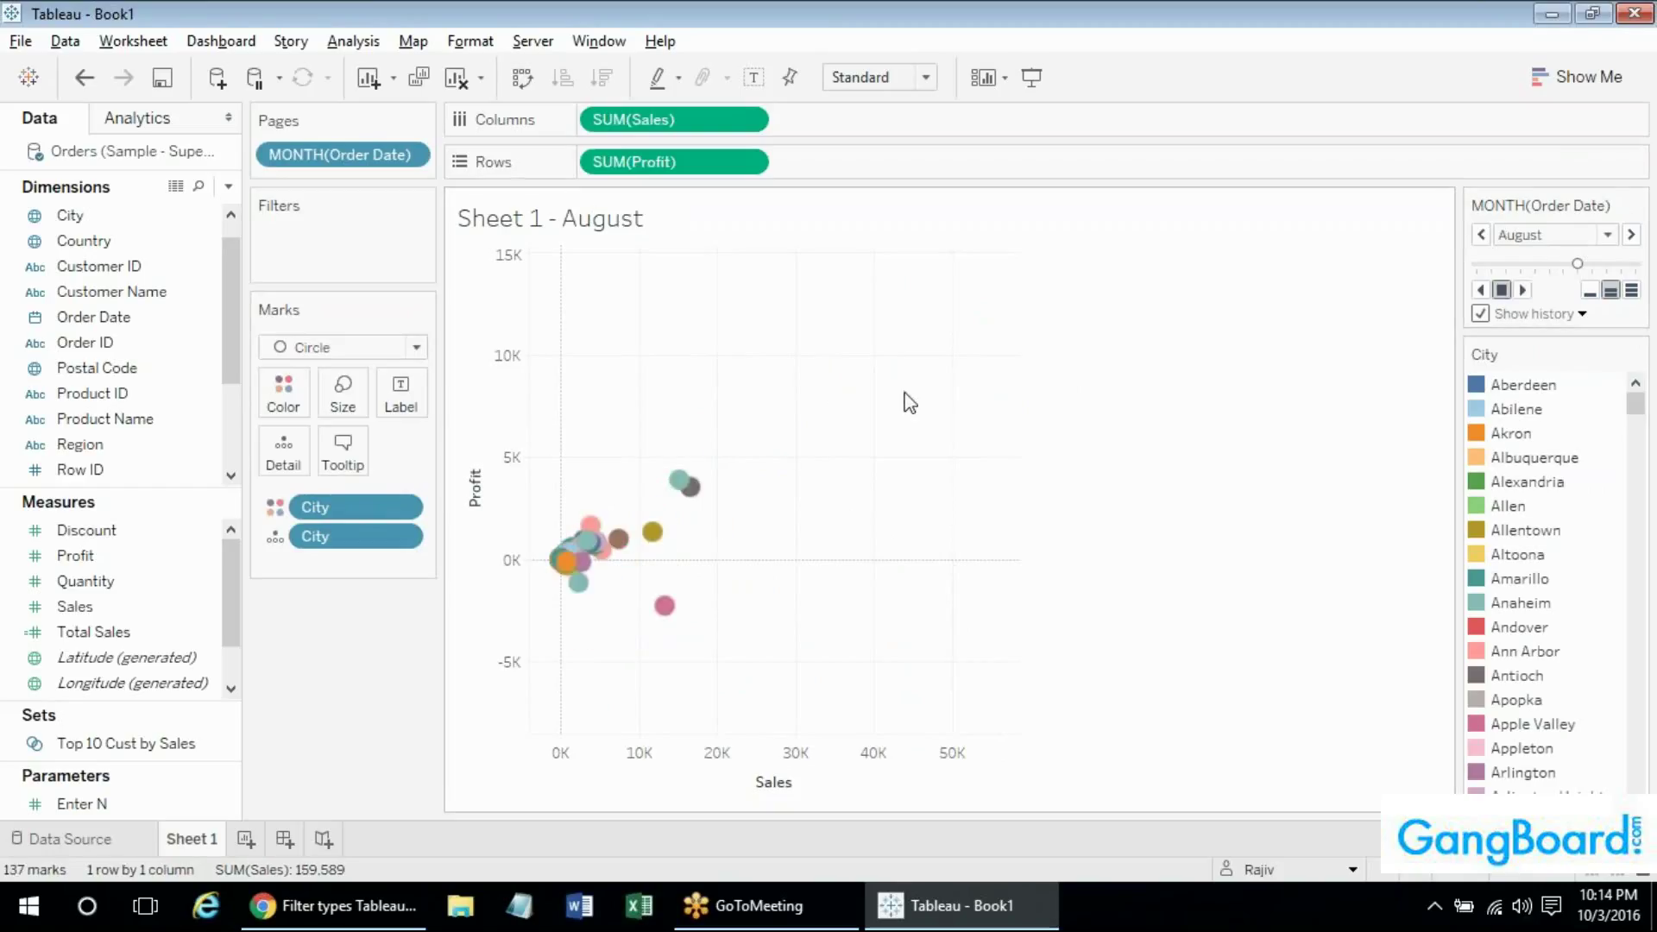
click(678, 480)
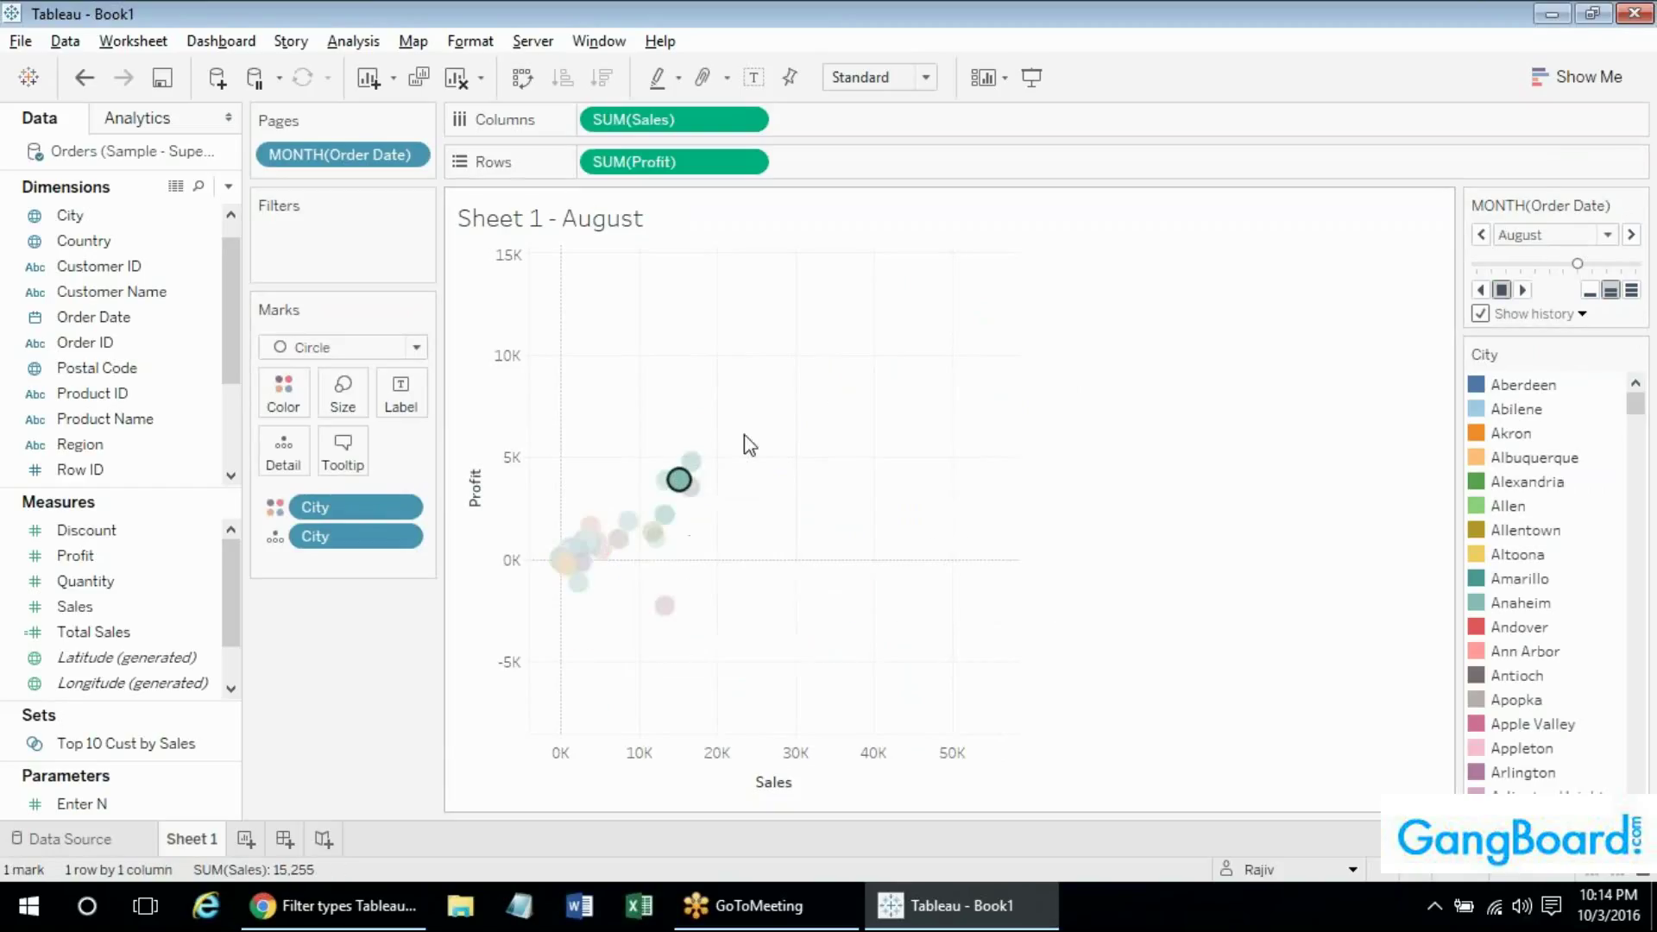
click(844, 490)
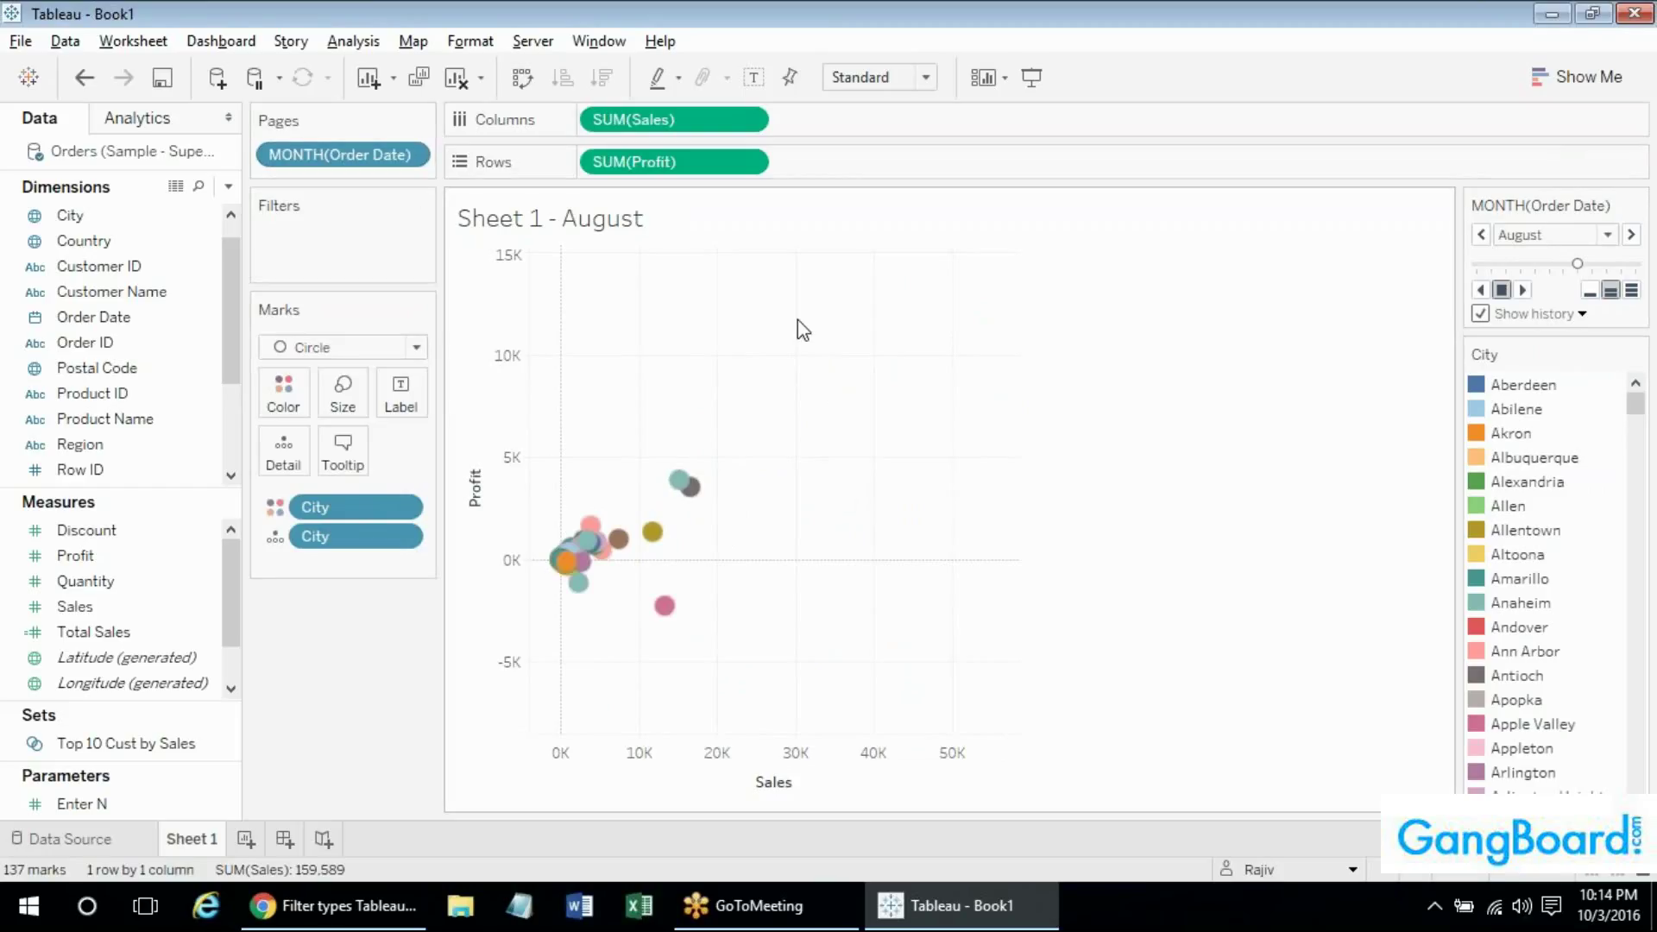
Fit the scatter plot to Entire View.
click(893, 93)
click(891, 178)
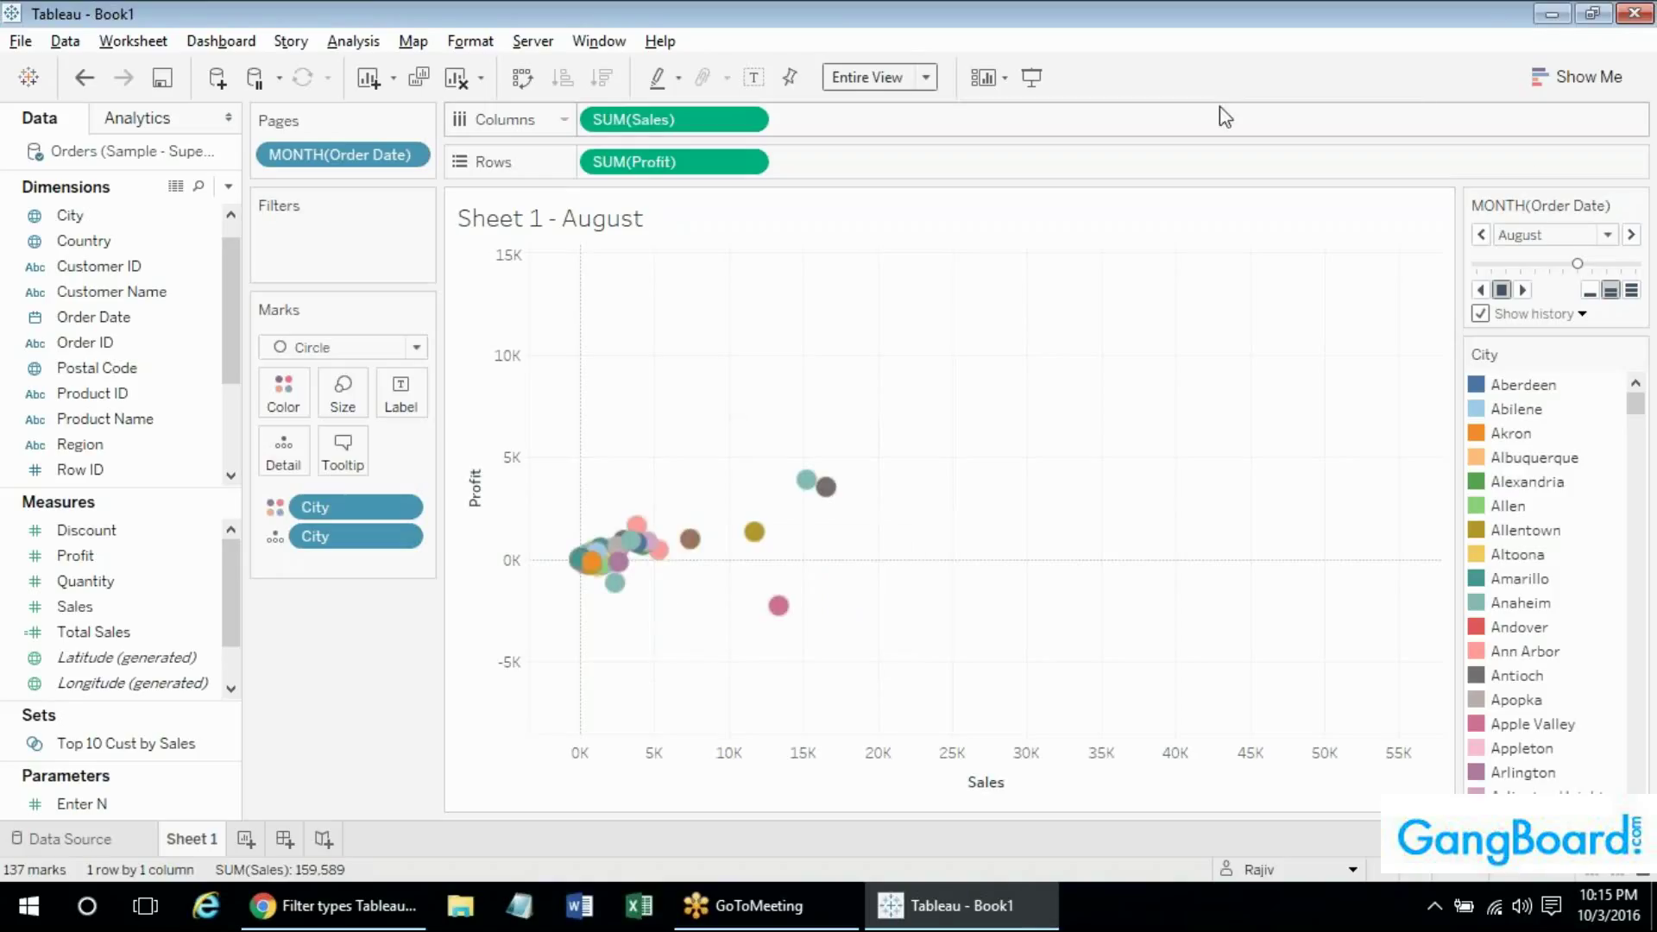
Play the pages to October, view the history of the highest-sales city mark, and continue playing to July.
click(1522, 290)
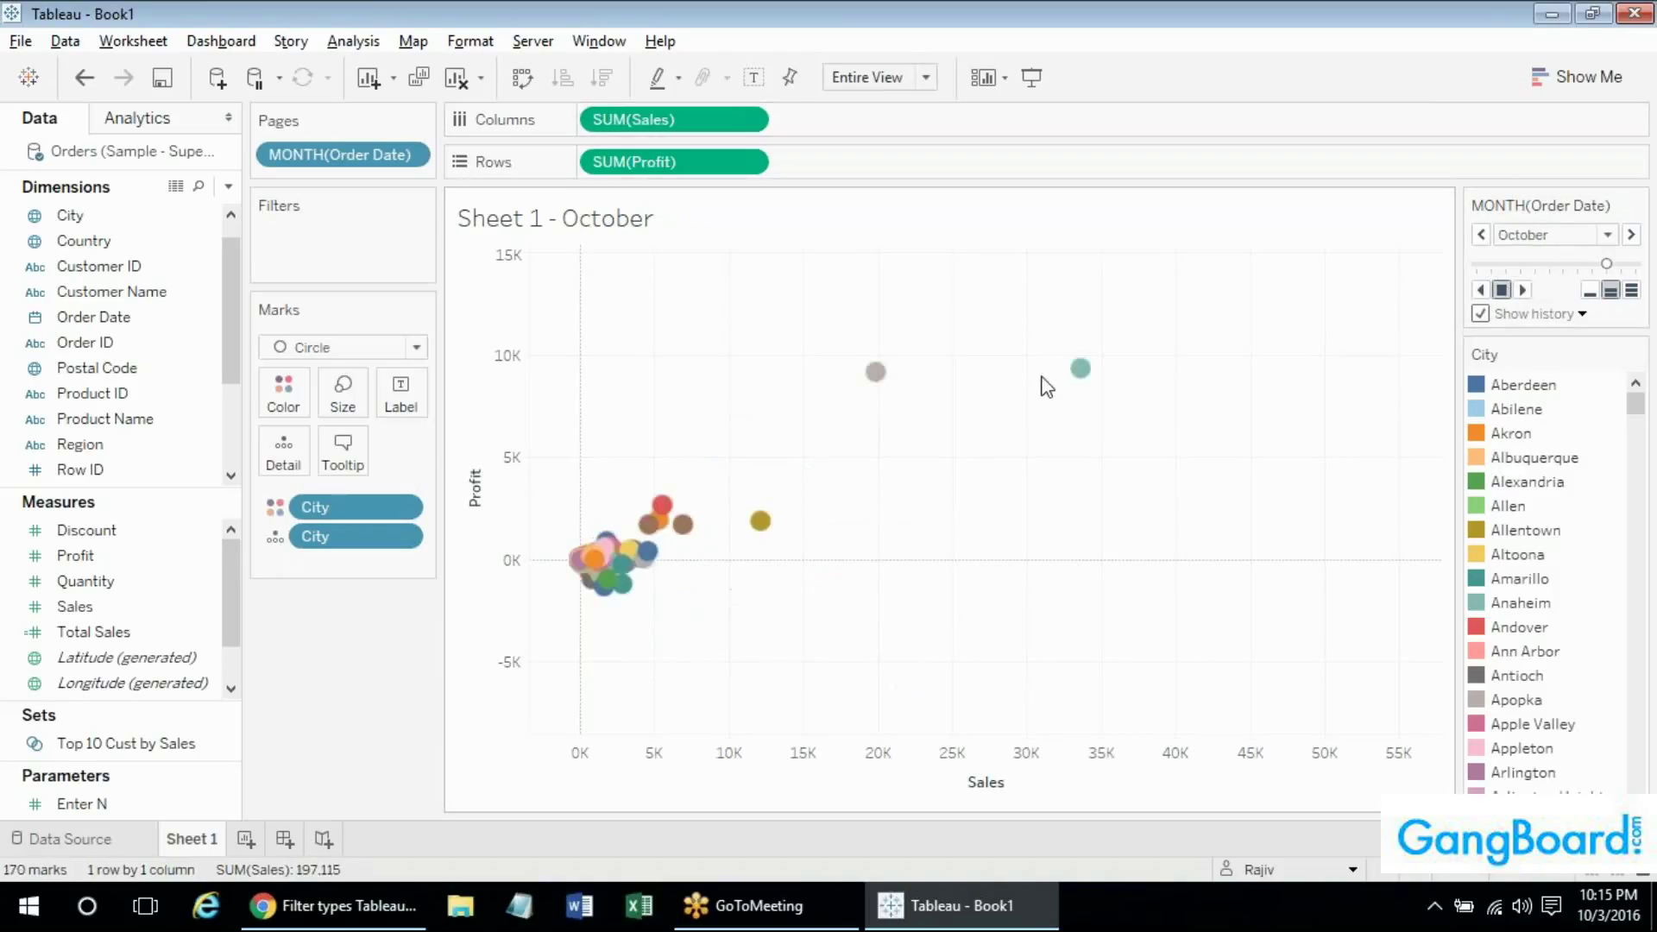
click(1080, 368)
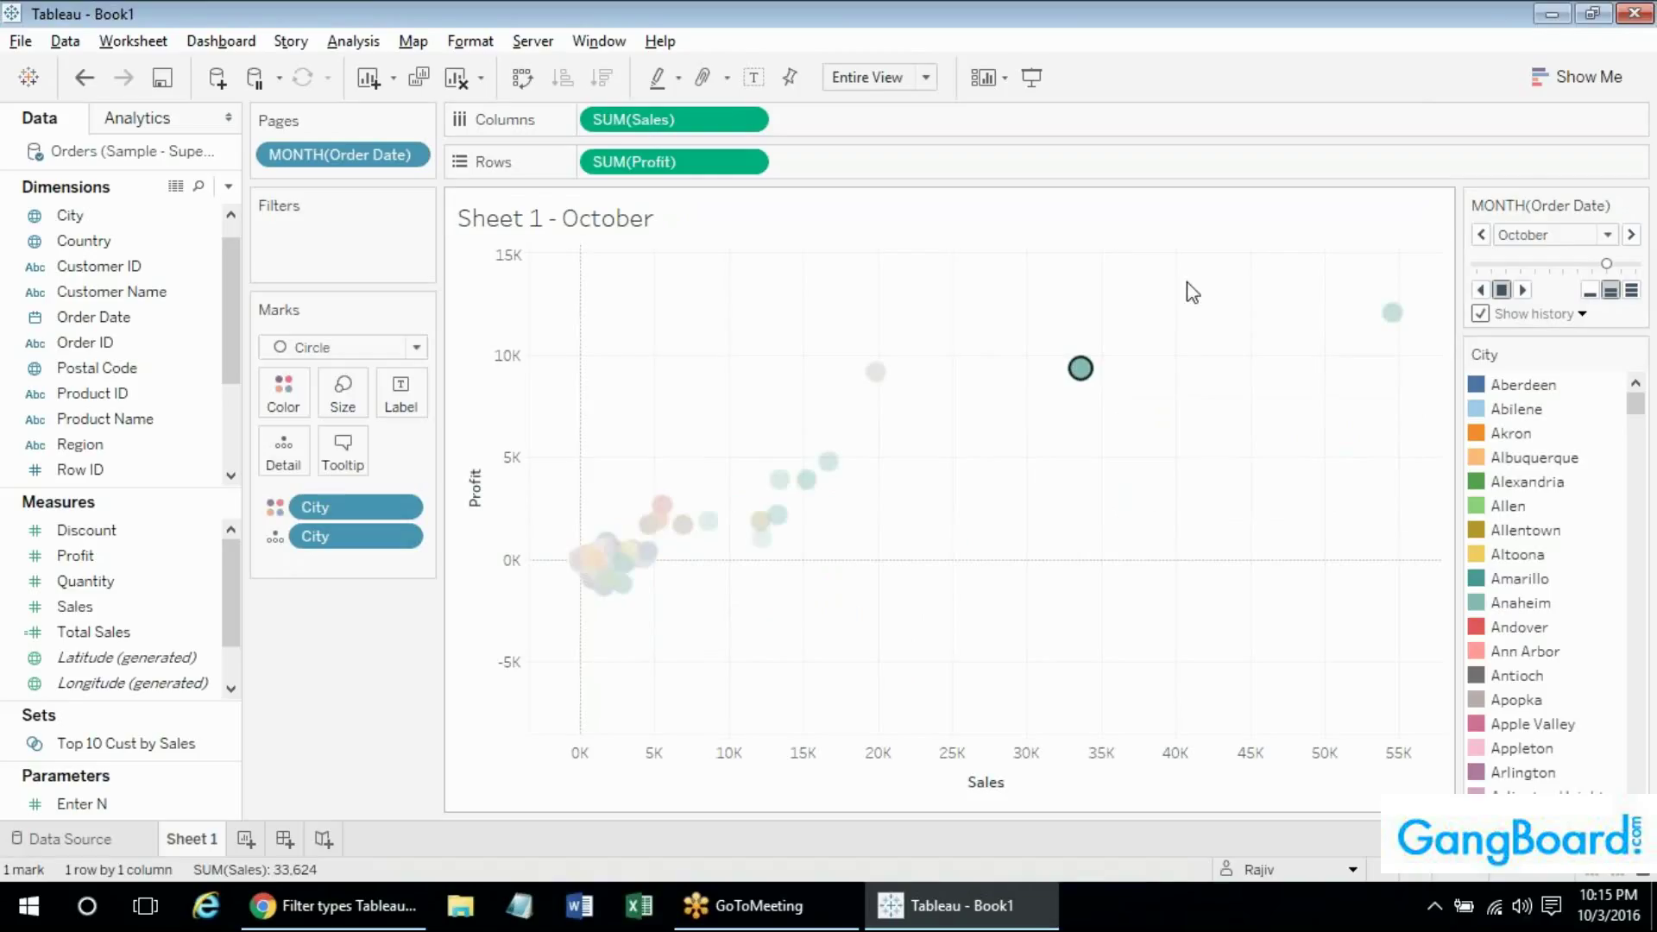
click(1523, 290)
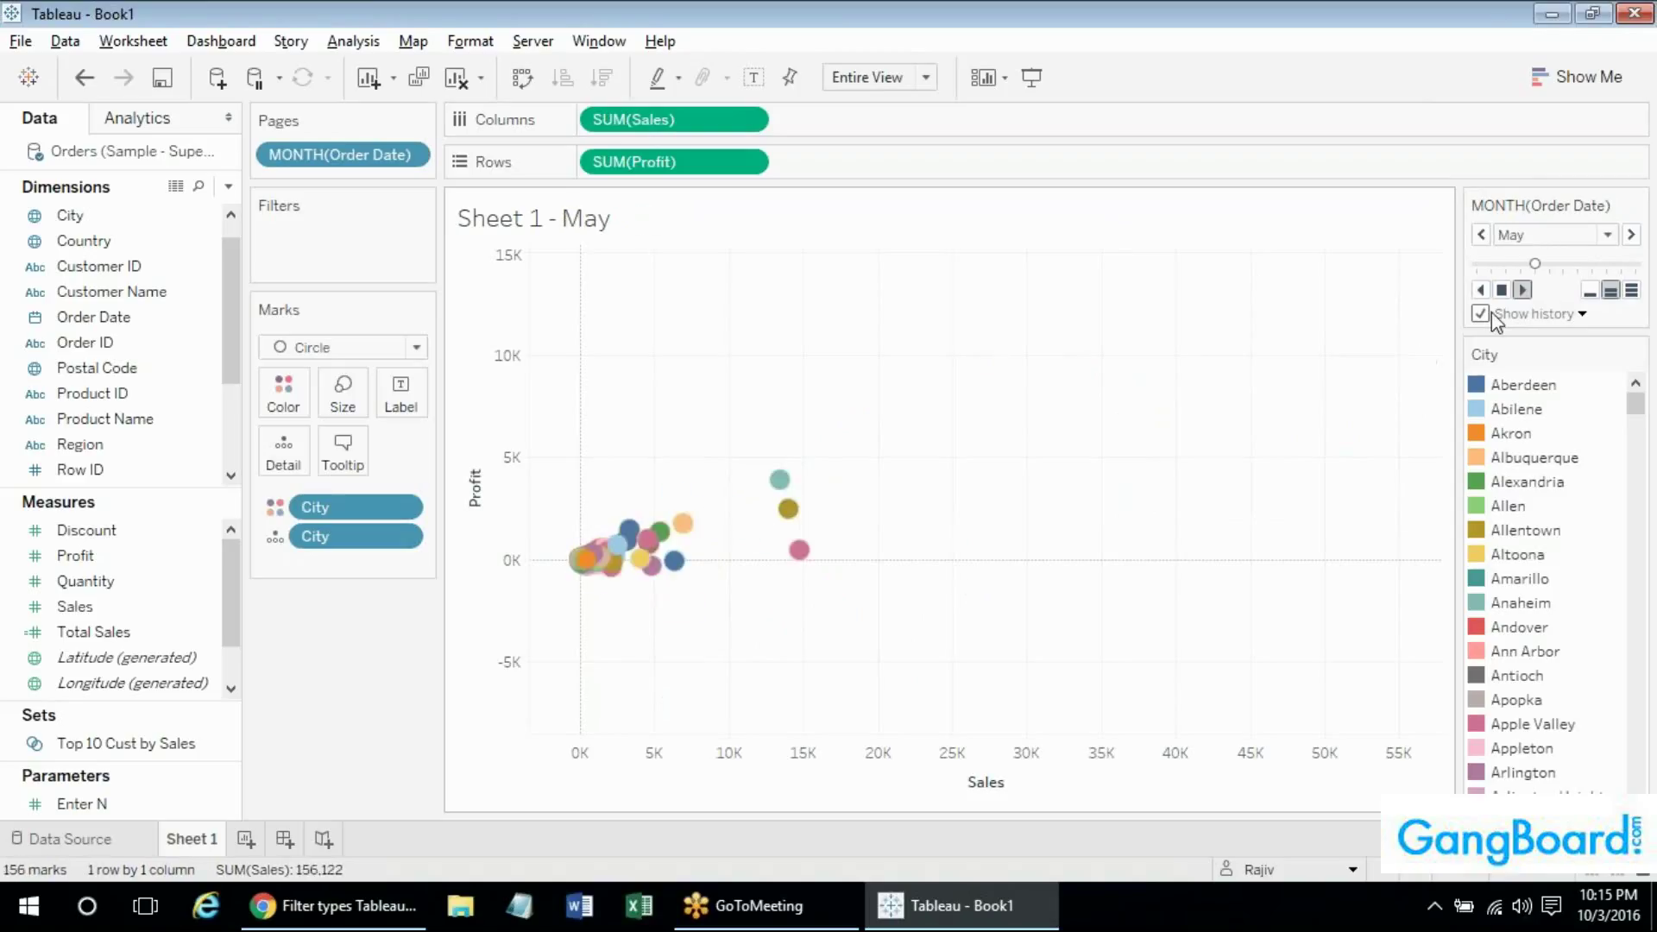
click(1500, 291)
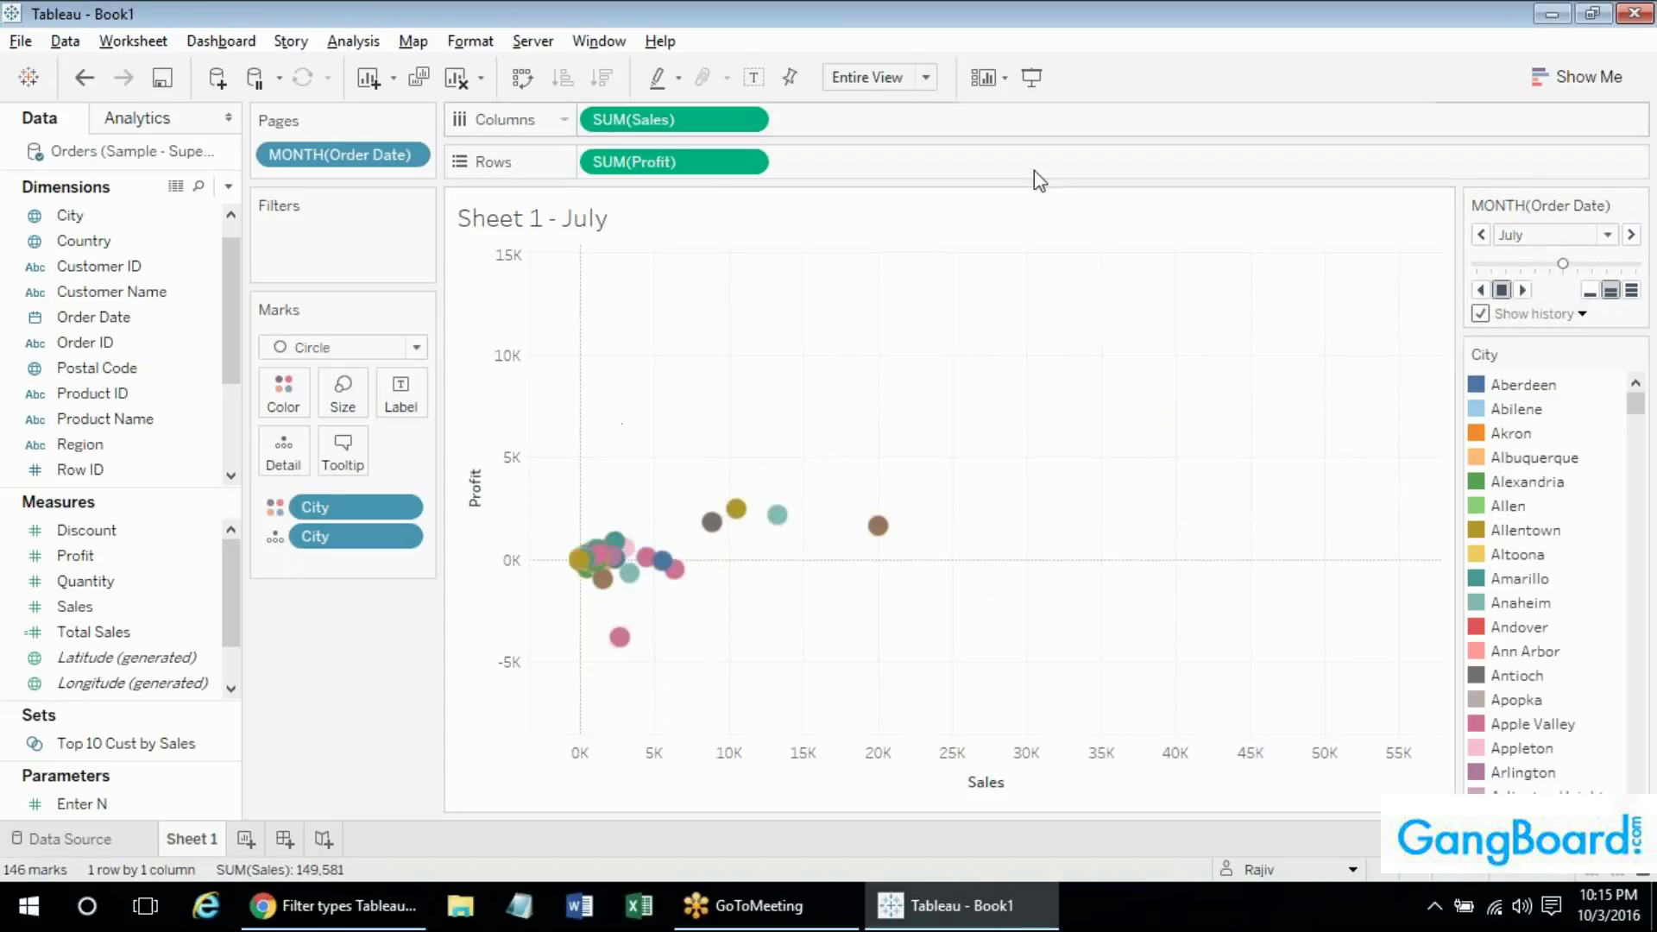
Move Order Date from Pages to Filters as a relative date filter for Today, and hide the City color legend.
drag(344, 152, 333, 229)
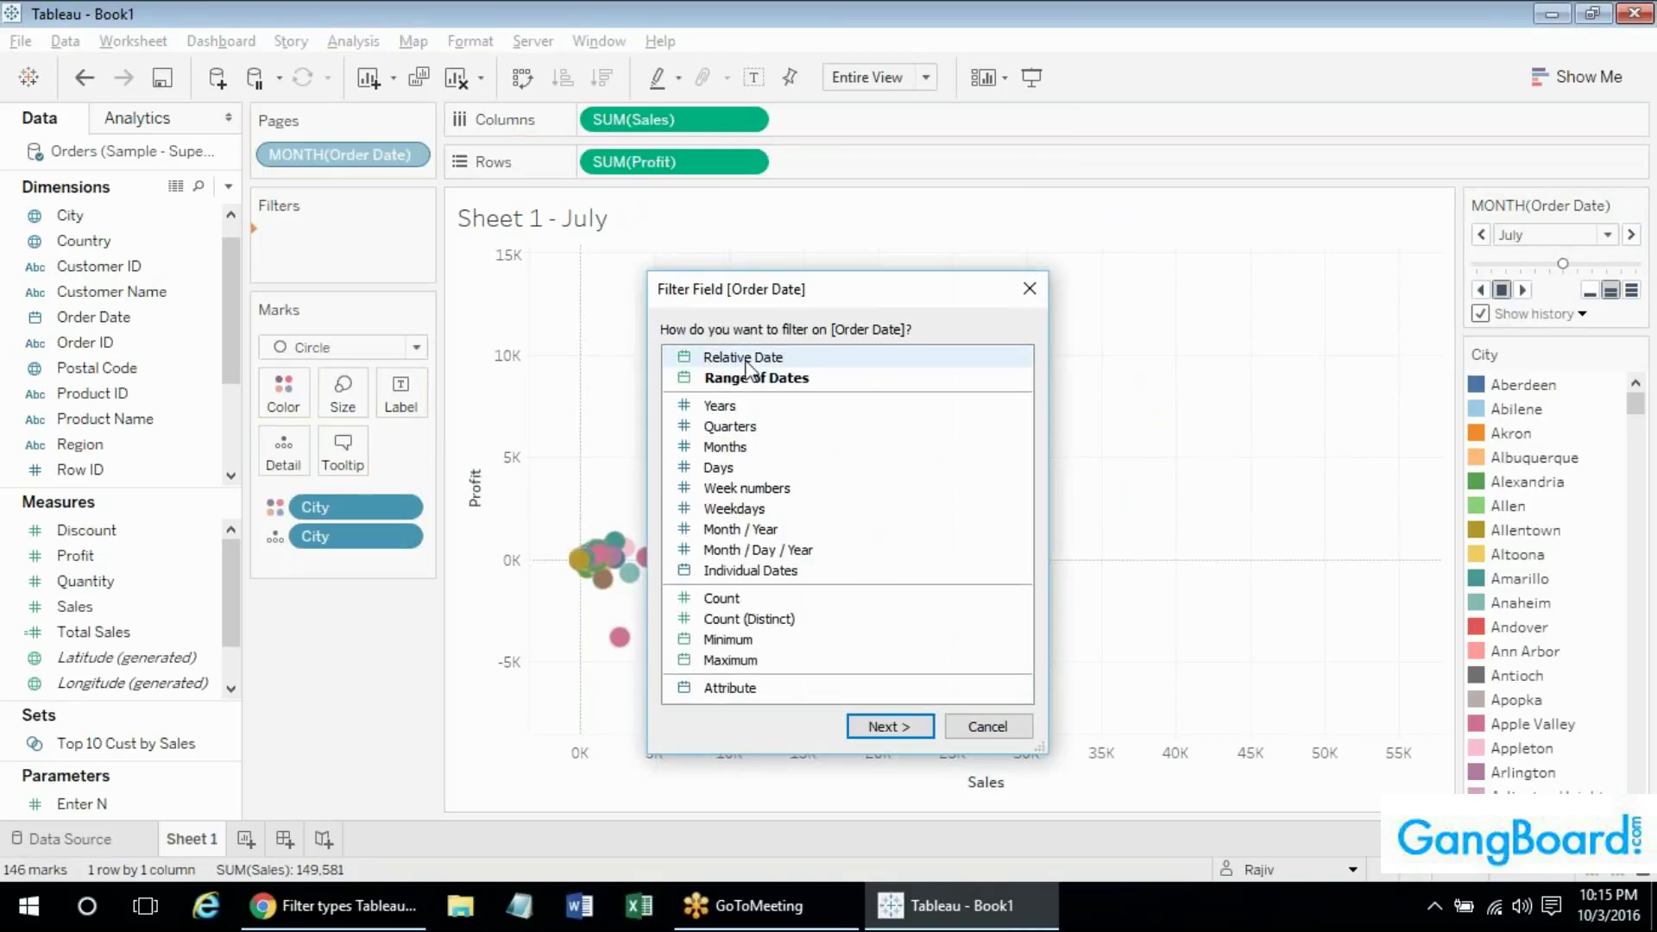
double_click(790, 370)
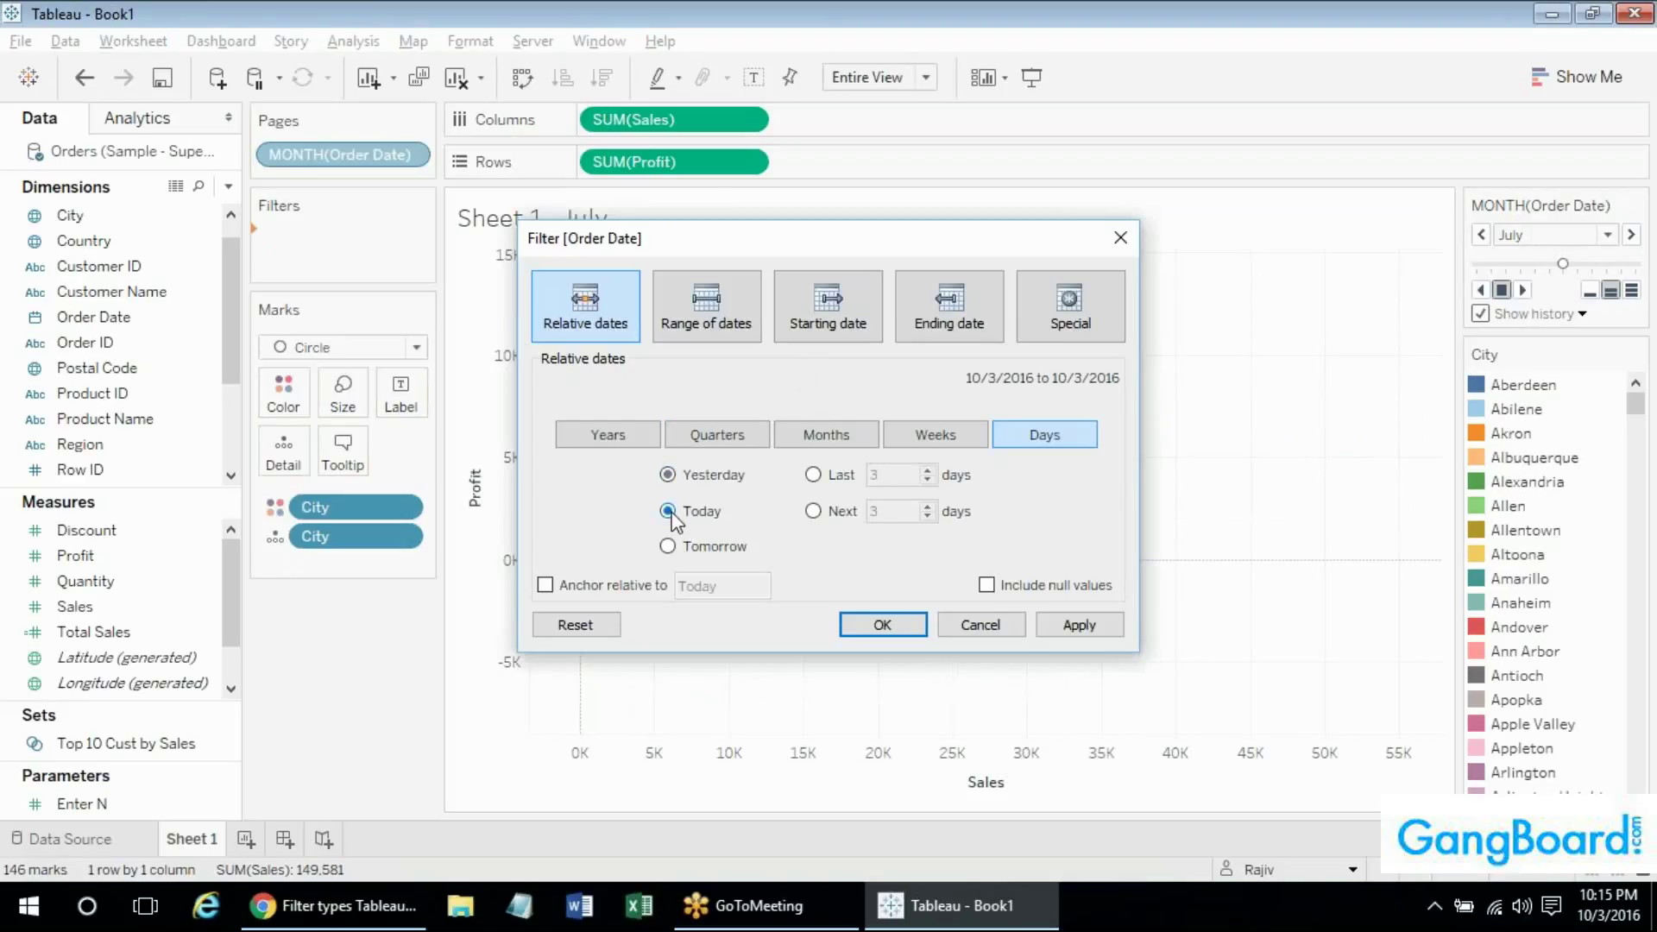
click(893, 634)
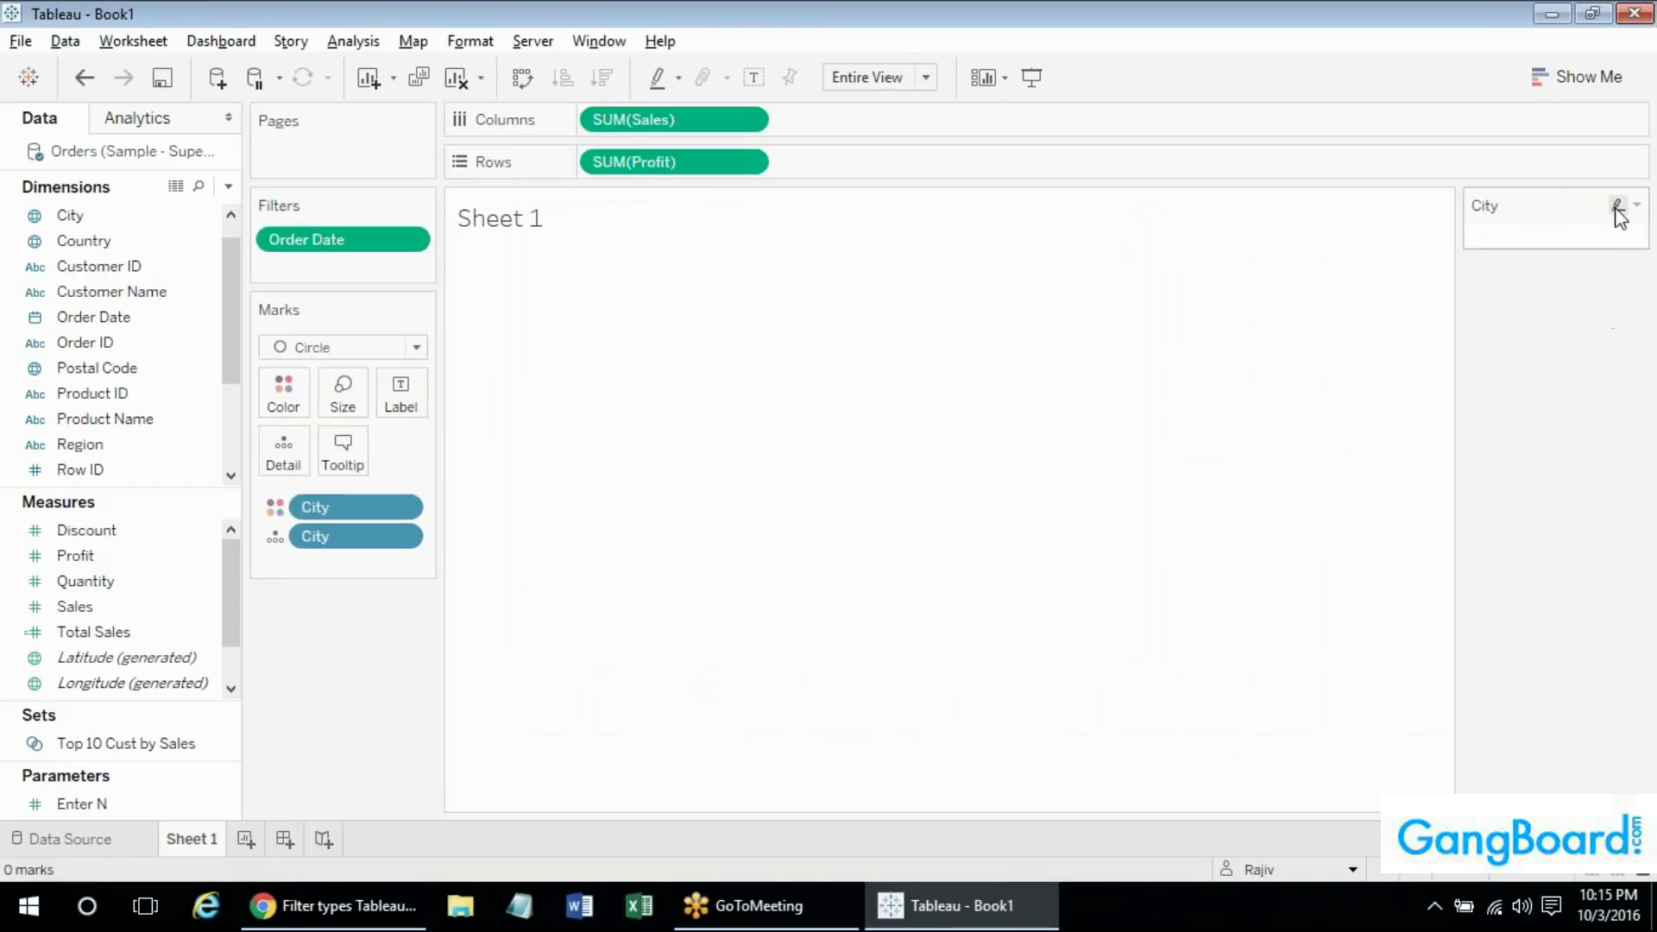
click(1637, 207)
click(1533, 407)
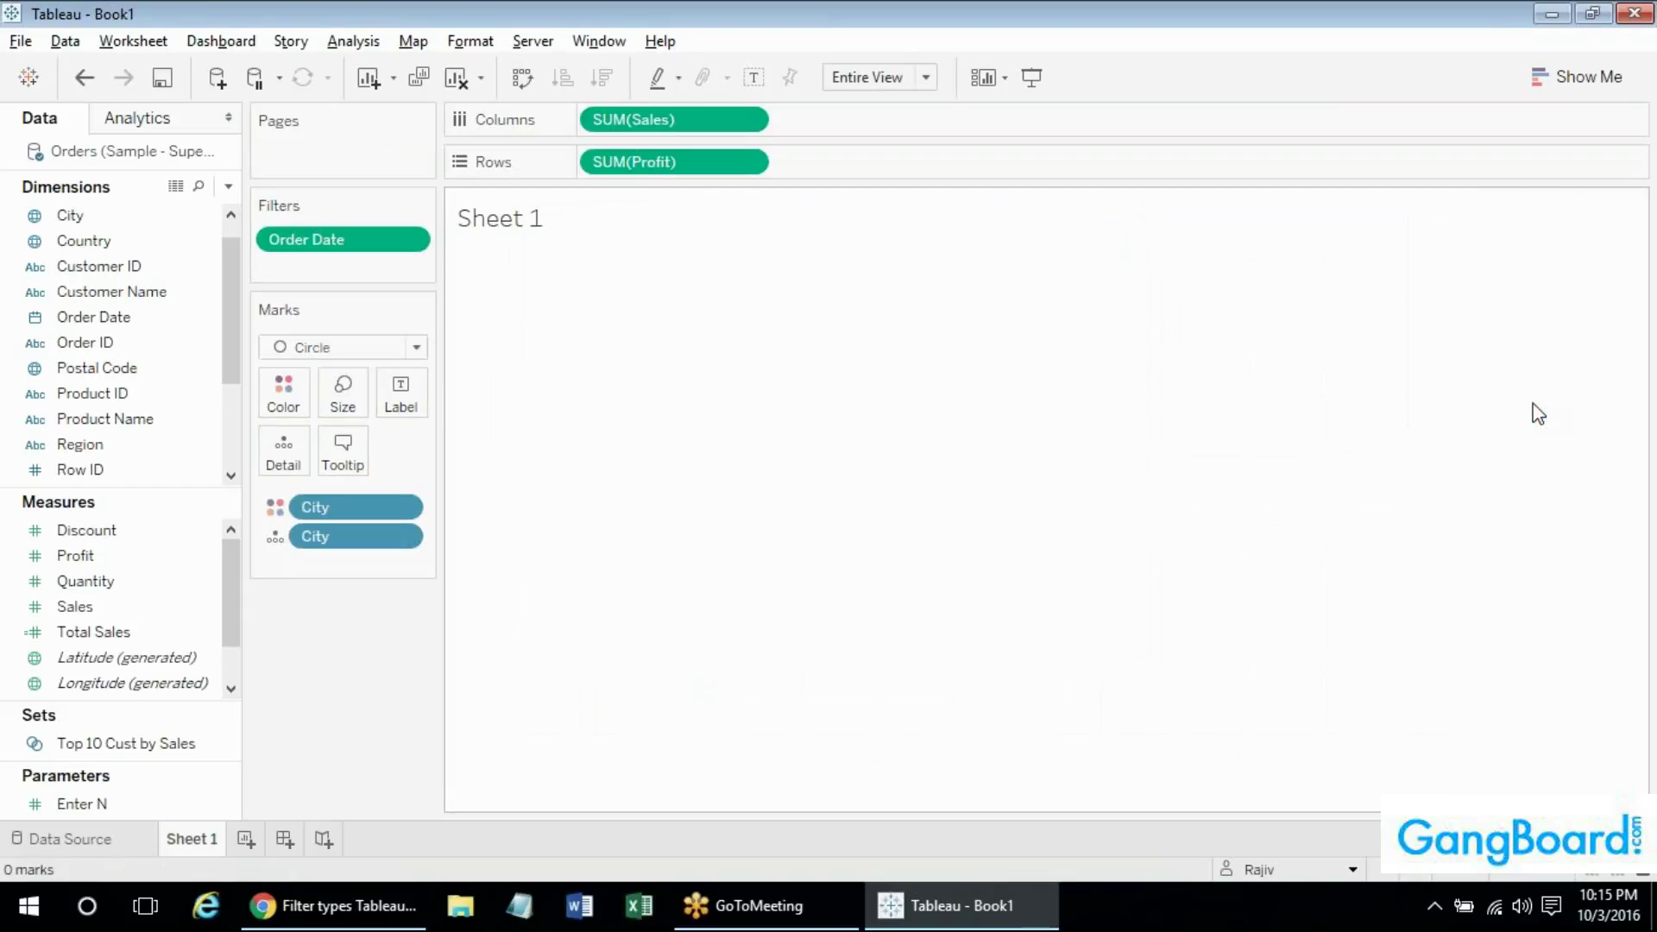
Open the description of the Order Date field and load its domain to examine the available dates.
right_click(121, 319)
click(312, 766)
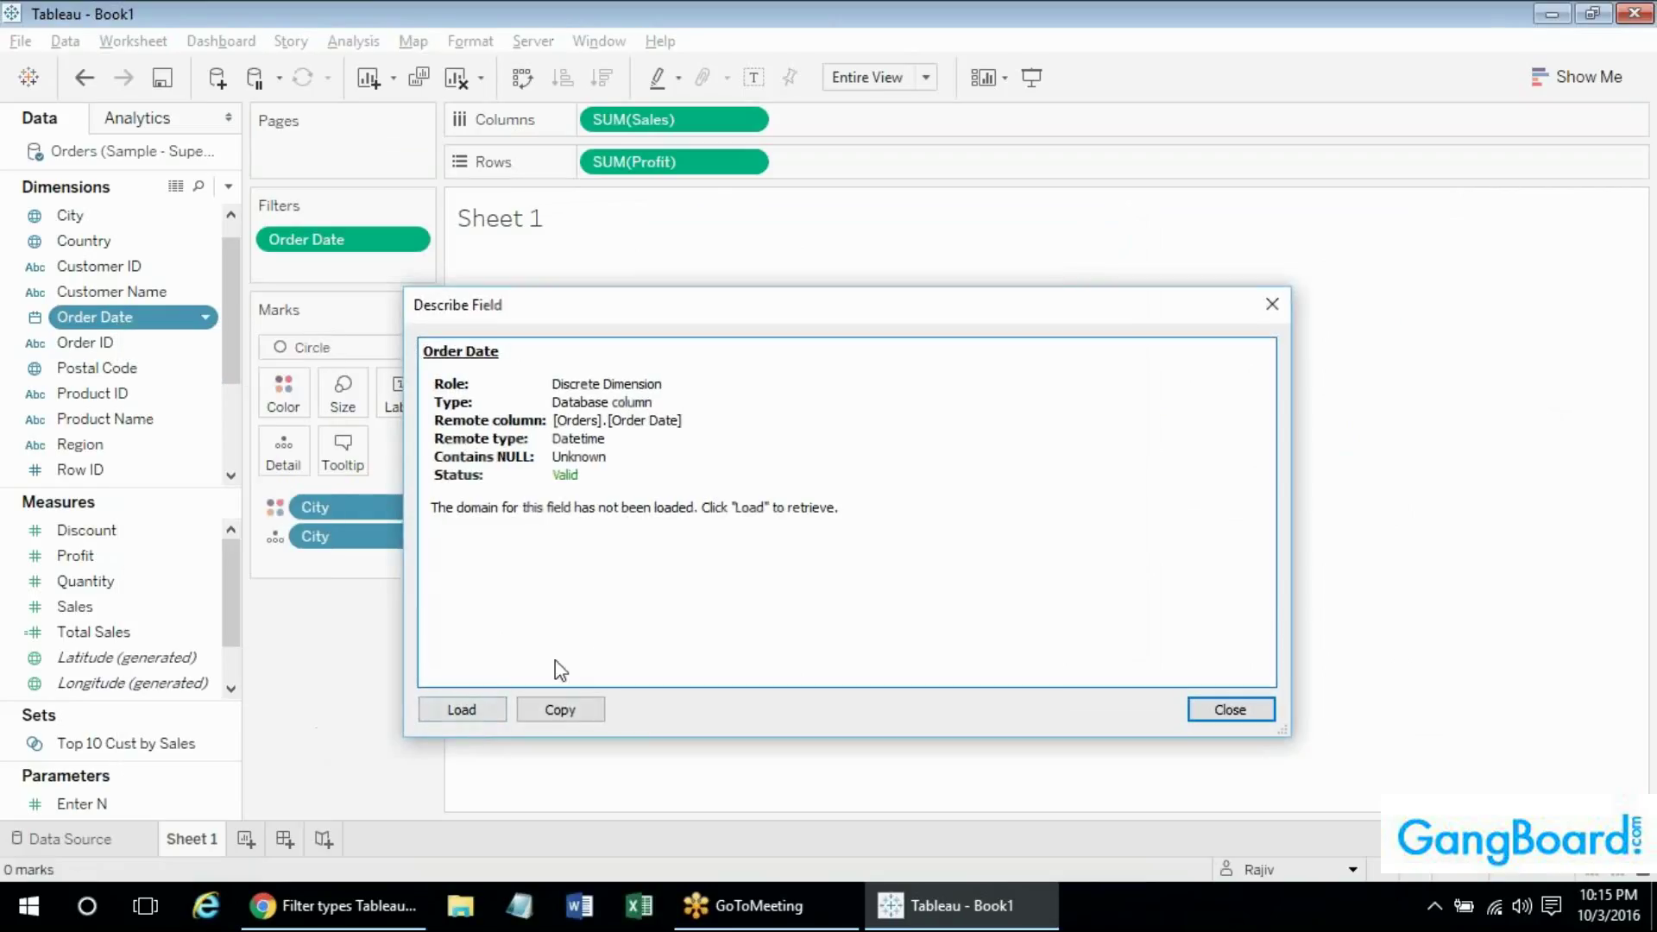
click(478, 714)
drag(1267, 466, 1262, 607)
key(Escape)
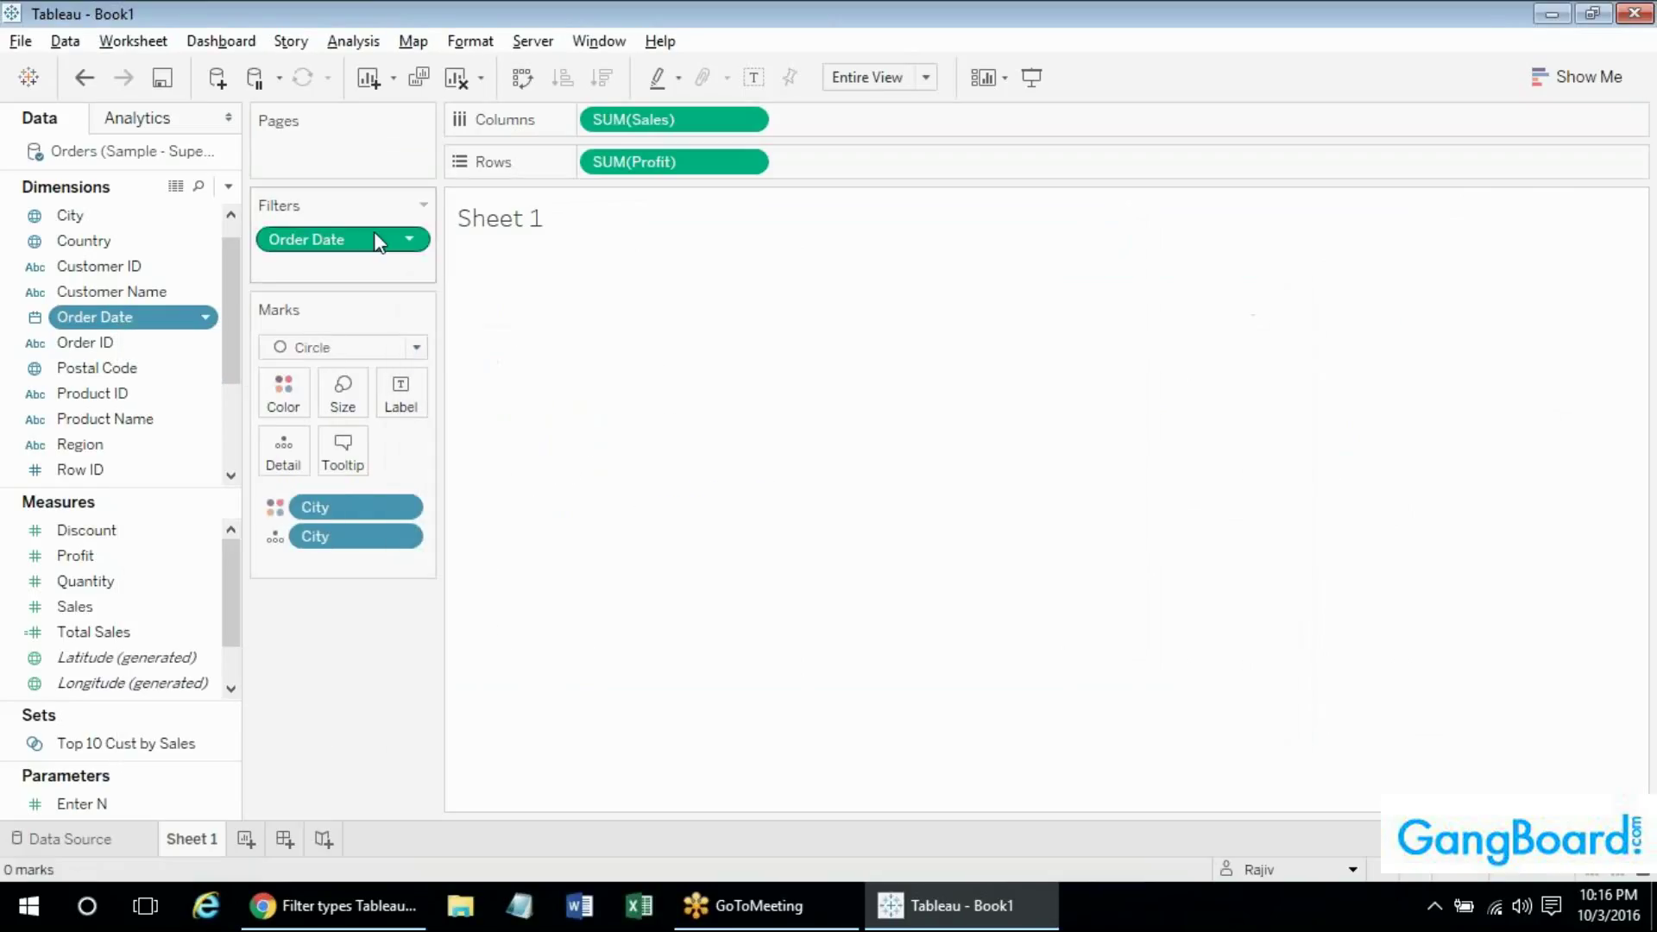
Show the interactive filter control for the Order Date filter next to the scatter plot.
right_click(369, 249)
click(328, 256)
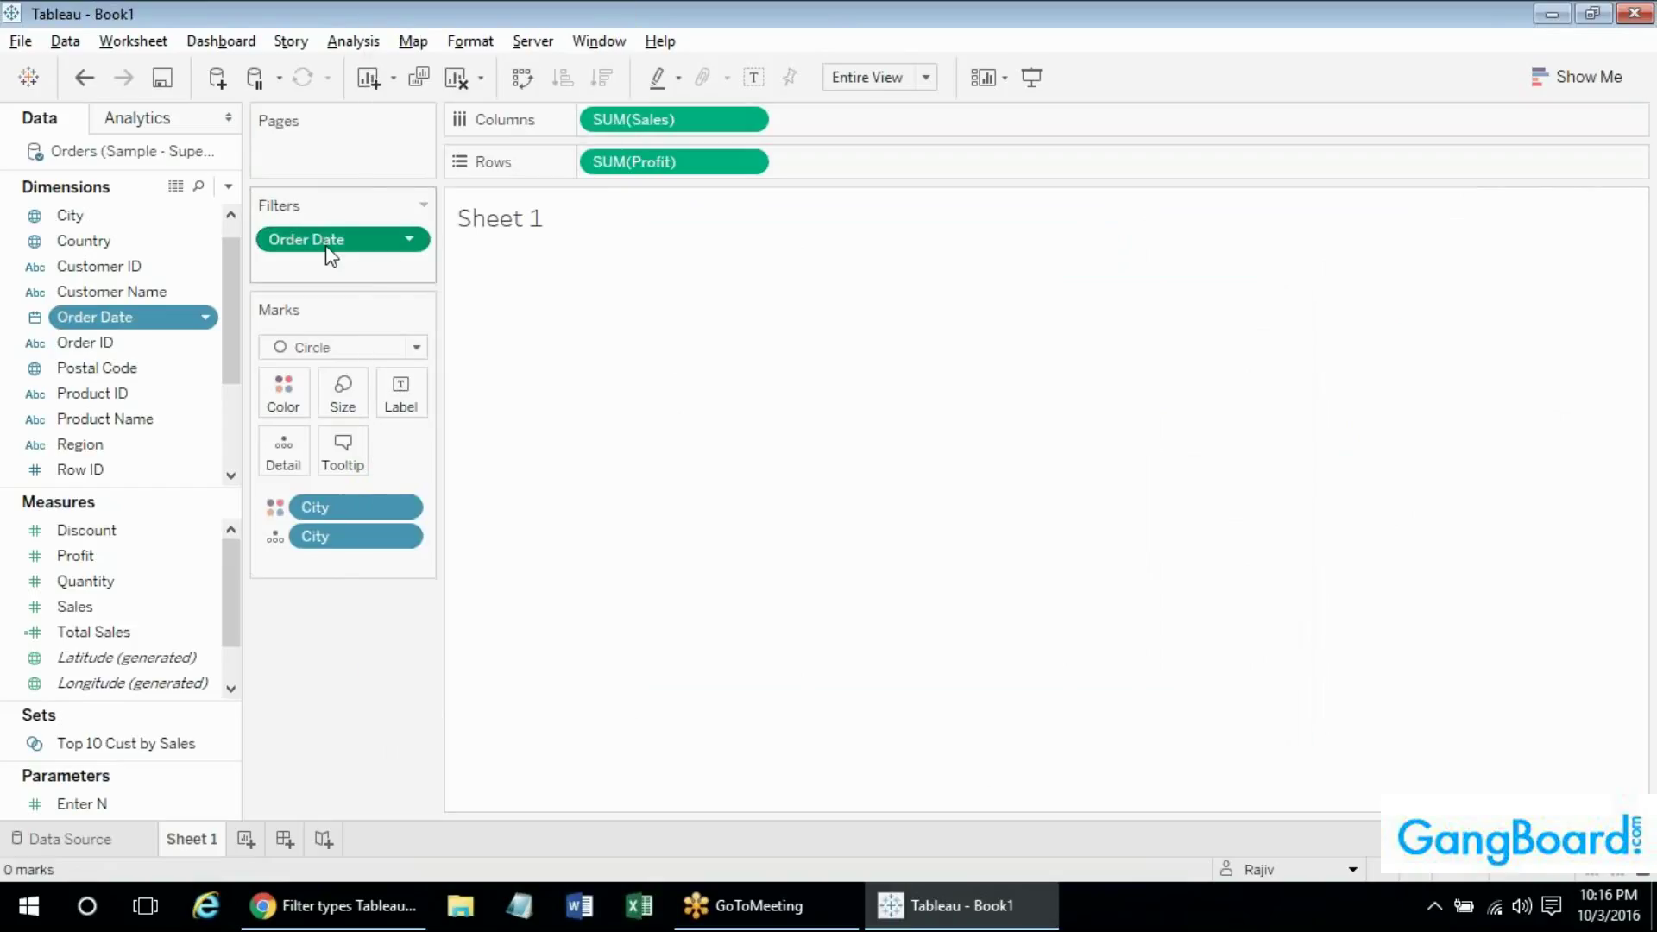
right_click(329, 256)
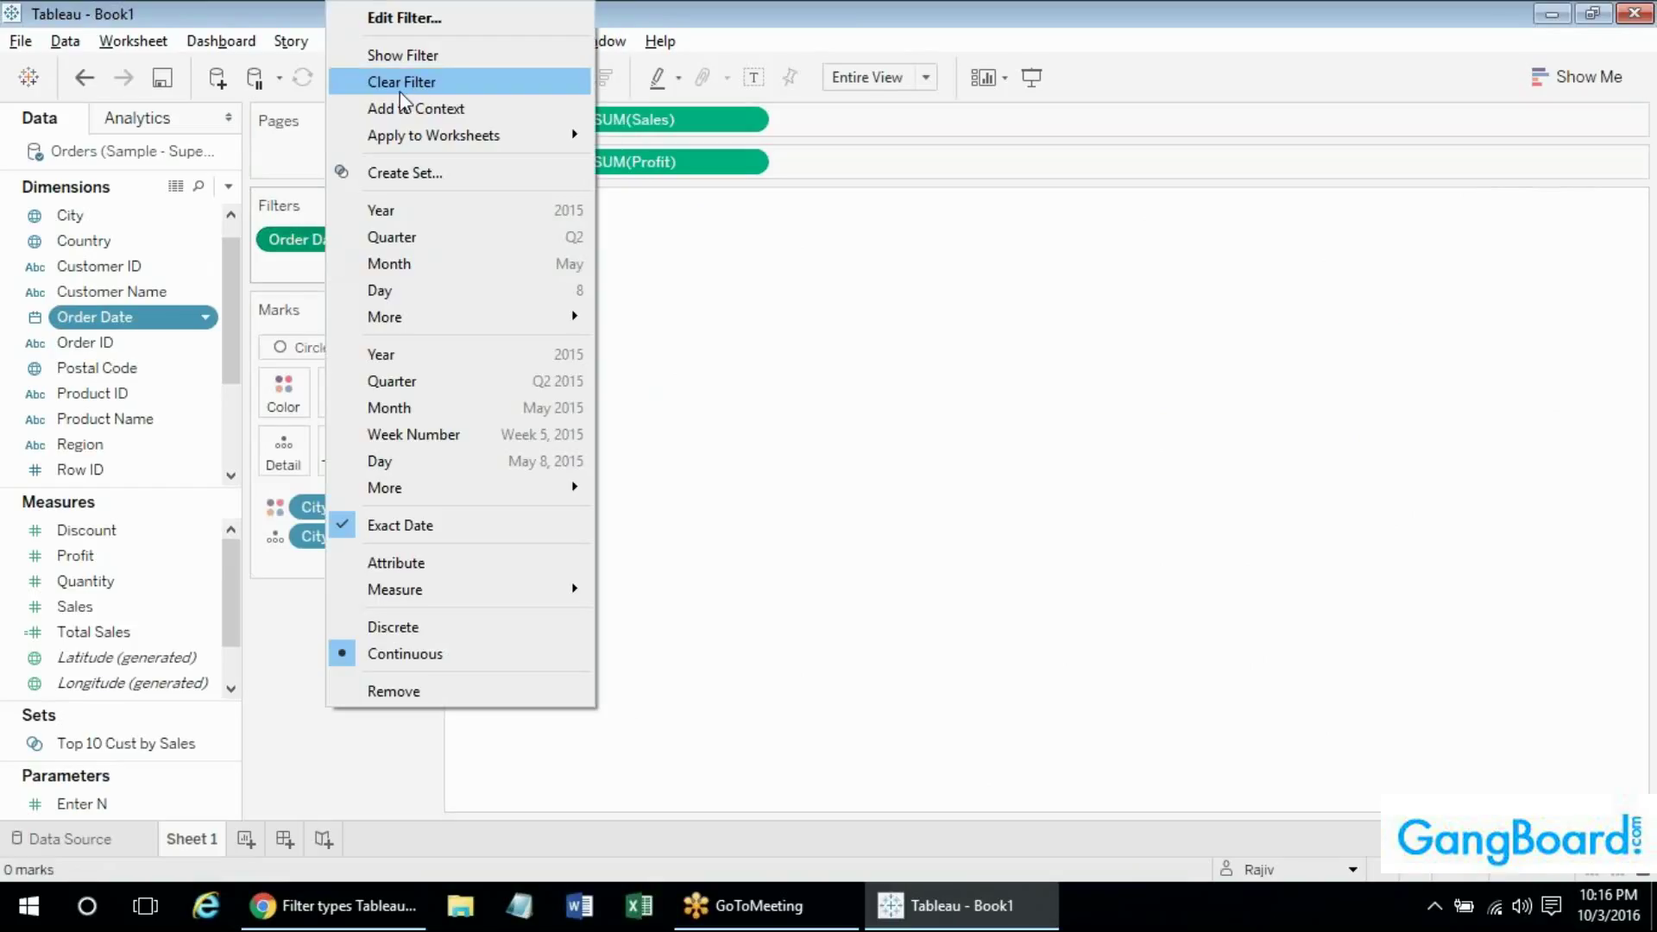
click(431, 55)
Set the Order Date filter to the previous year and inspect the Los Angeles mark in the scatter plot.
click(1511, 246)
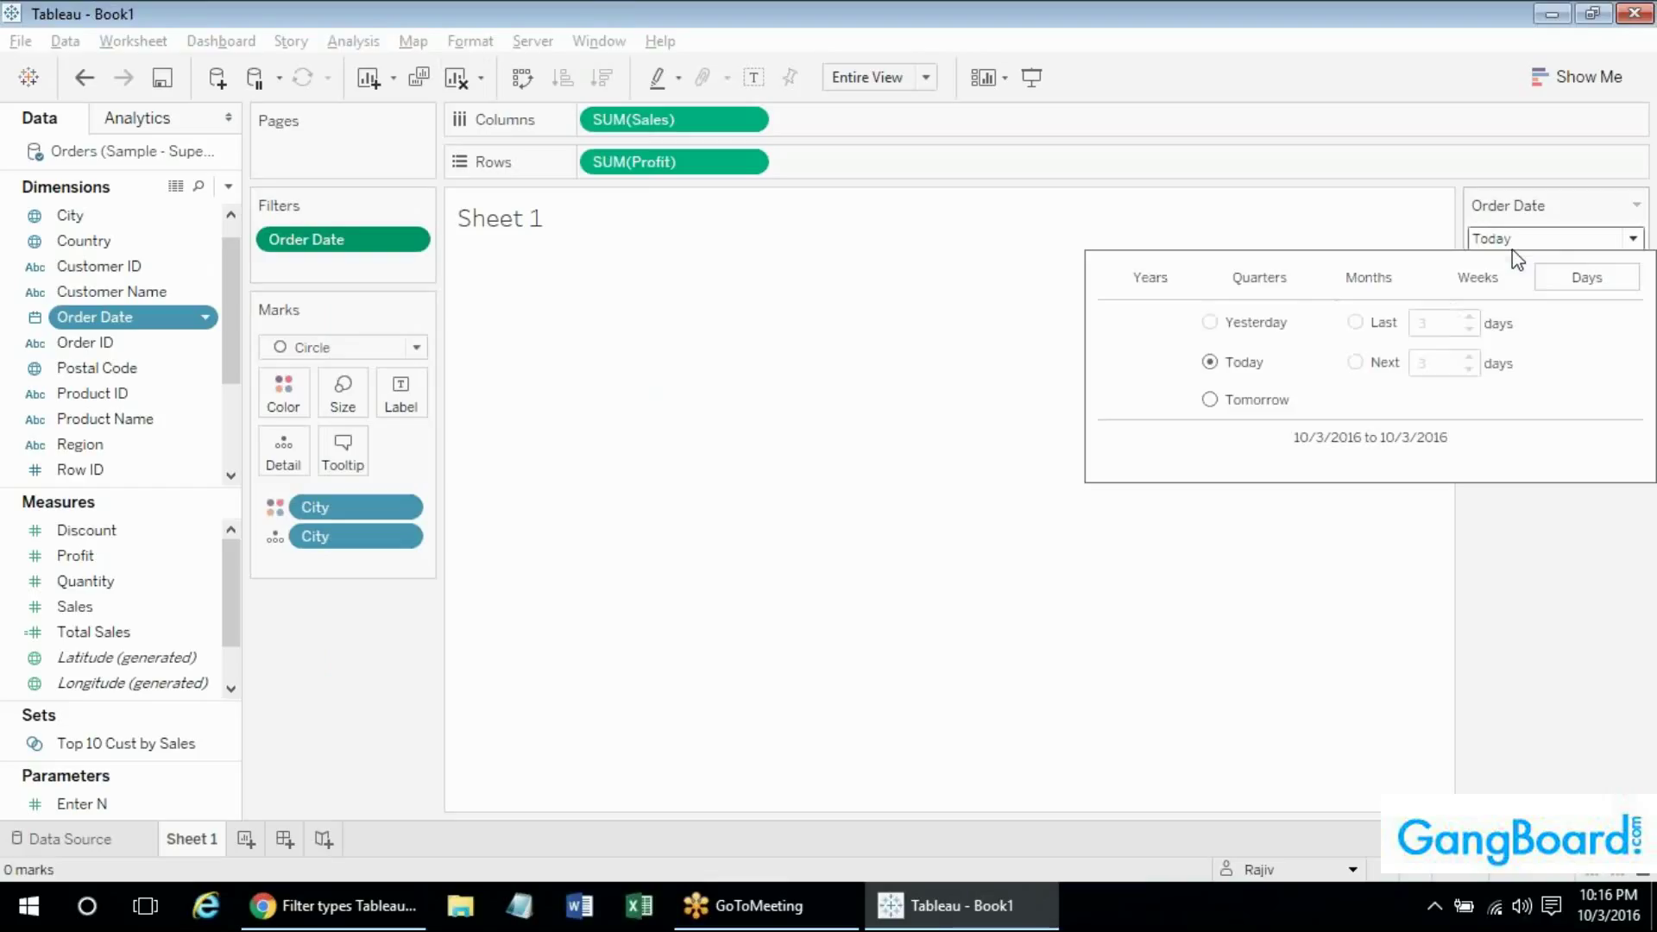
click(1156, 283)
click(1210, 323)
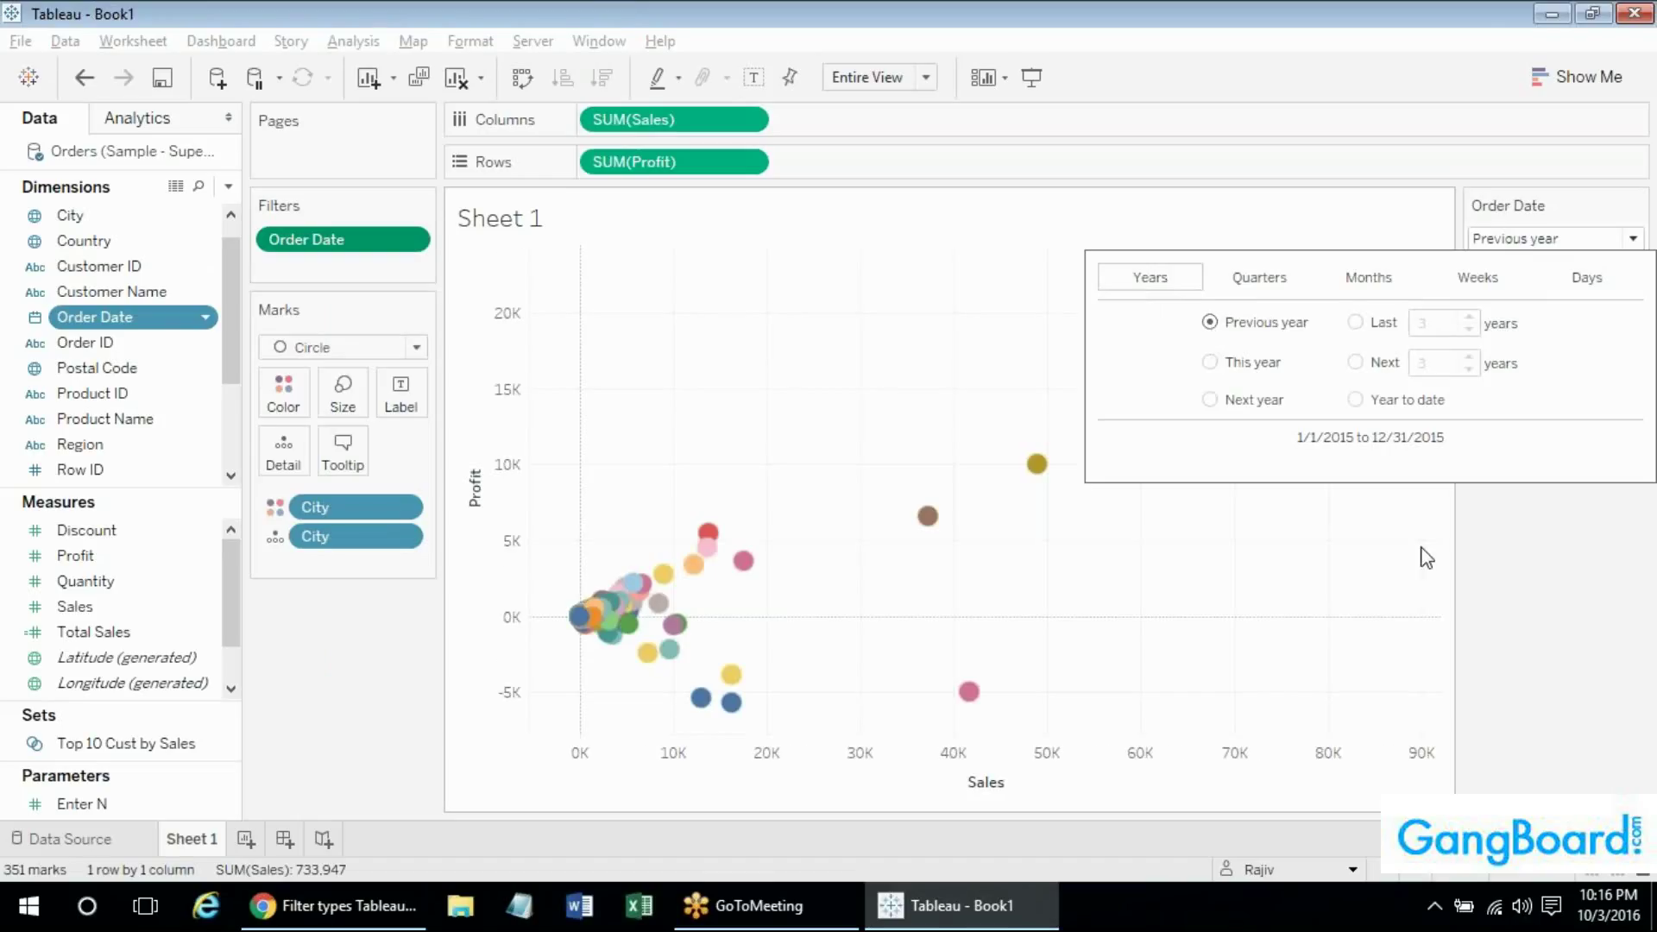
click(1429, 557)
mouse_move(1040, 472)
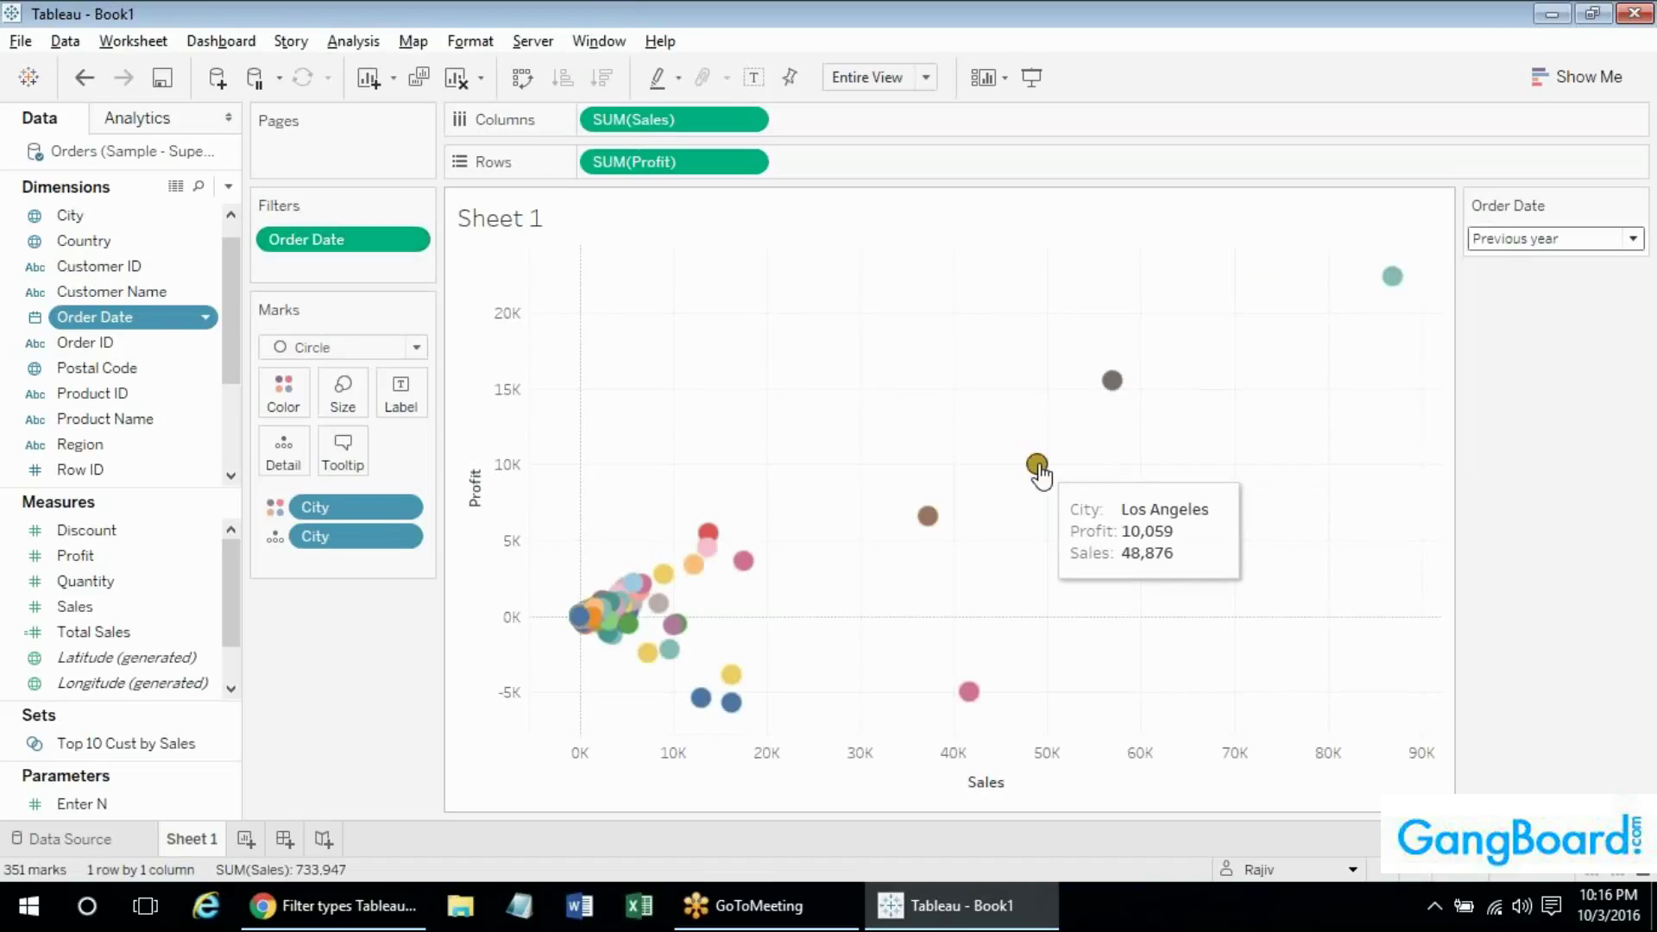
click(1550, 240)
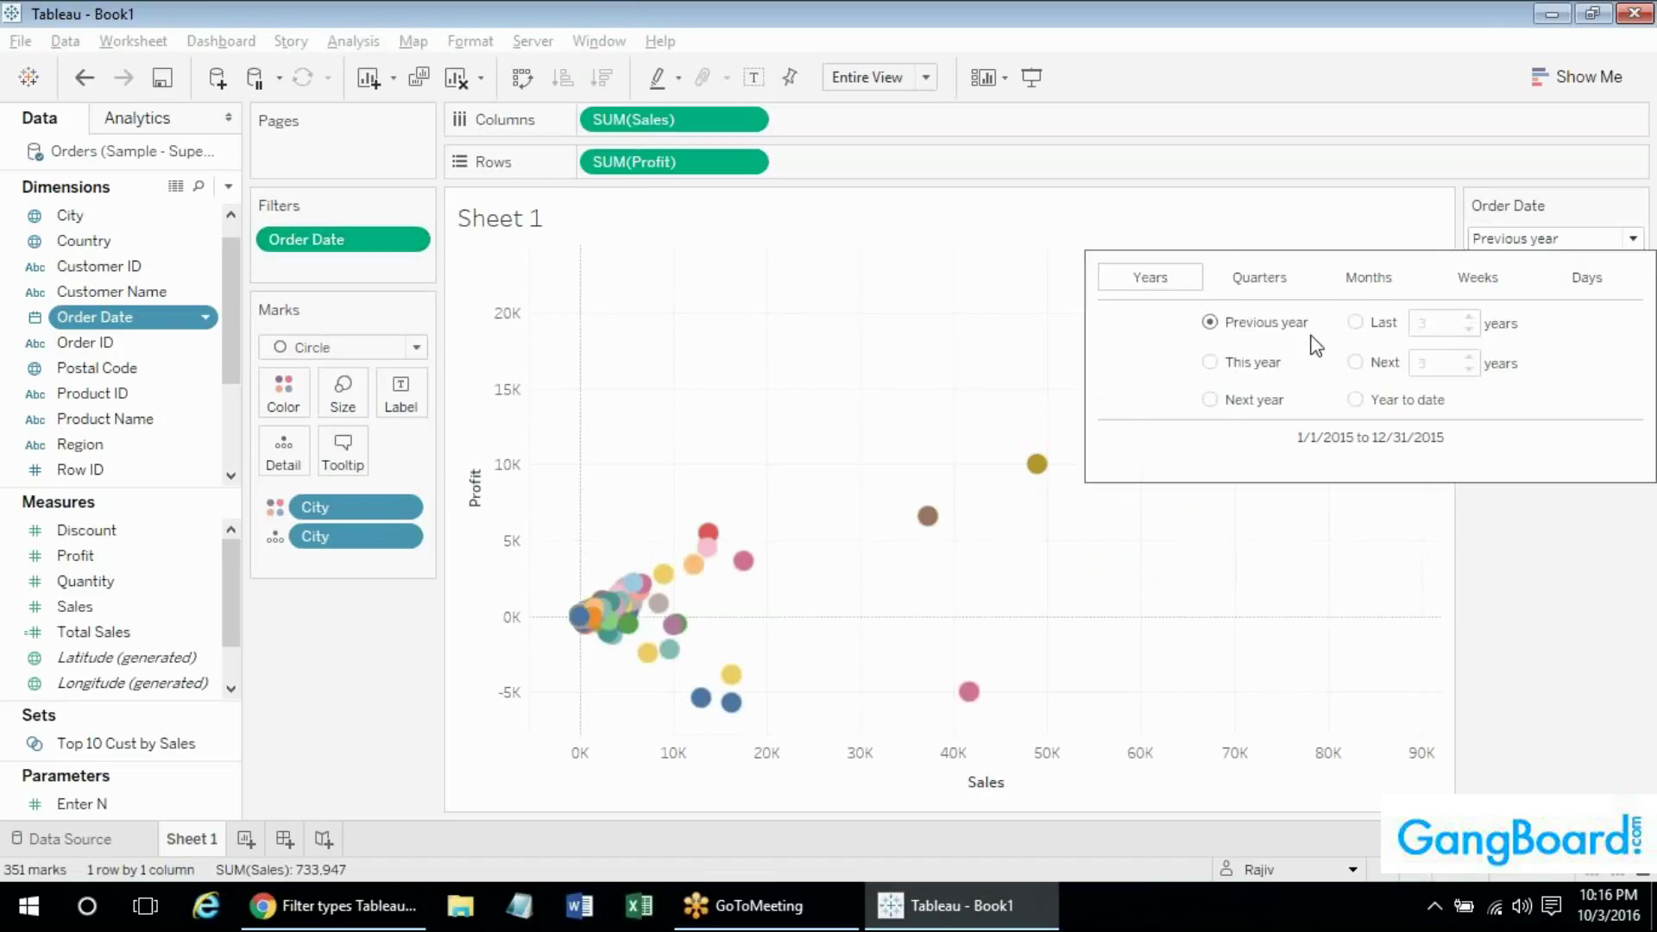
click(857, 529)
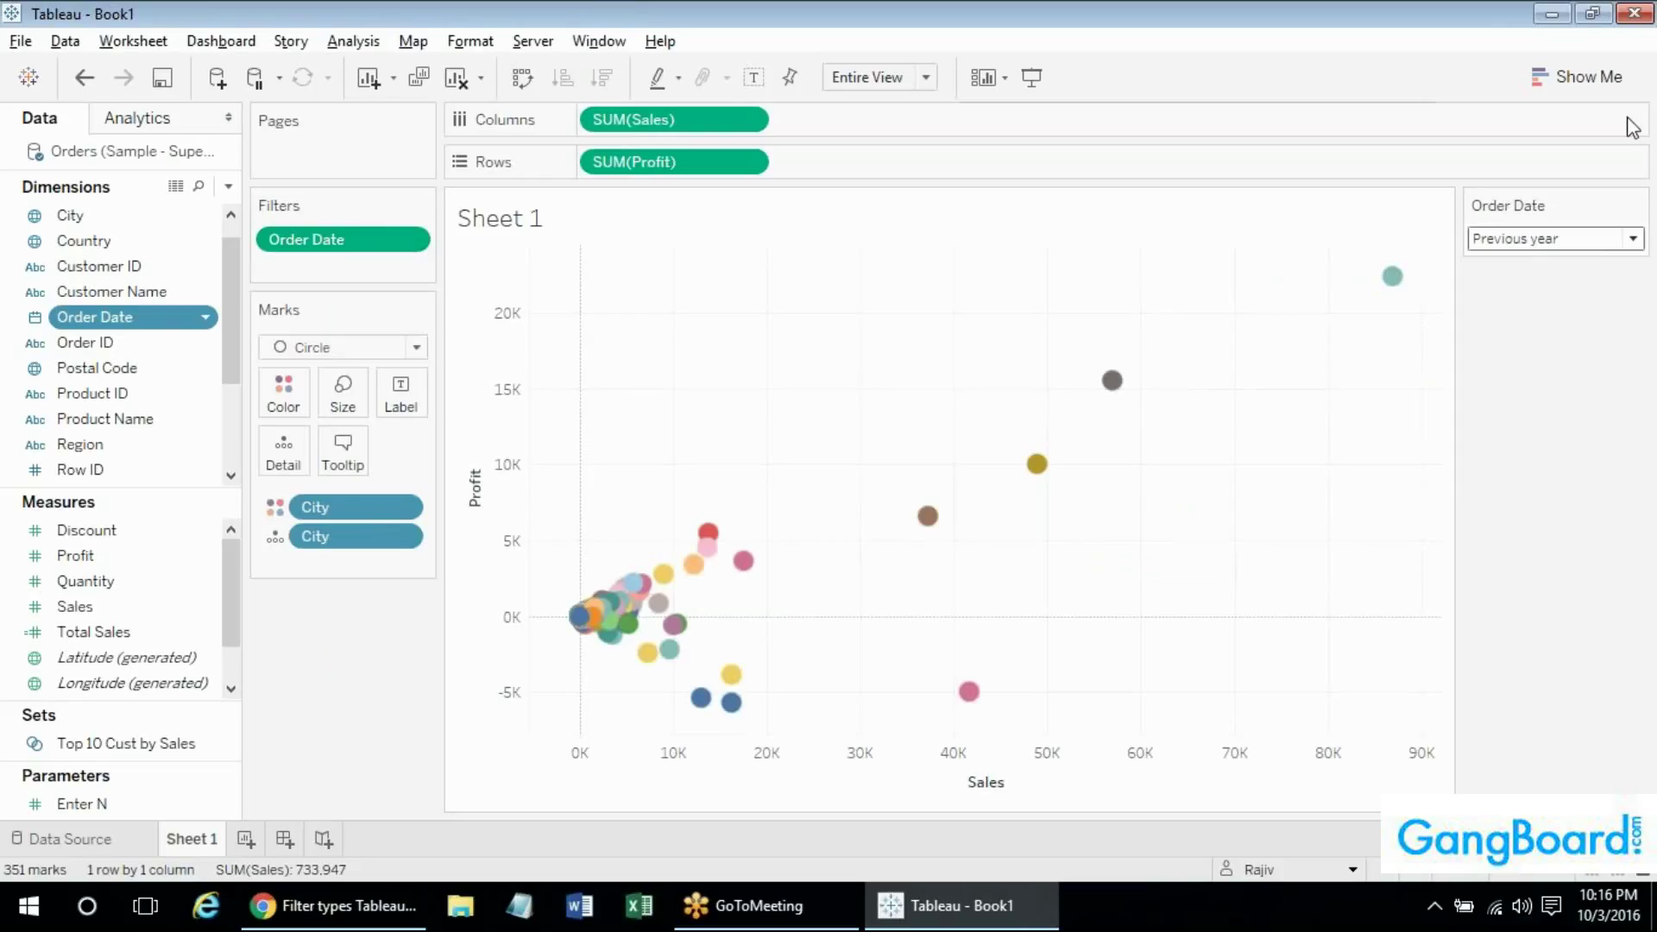
Try the last 2 years and last 2 months as the Order Date range, and set it to this week.
click(1549, 239)
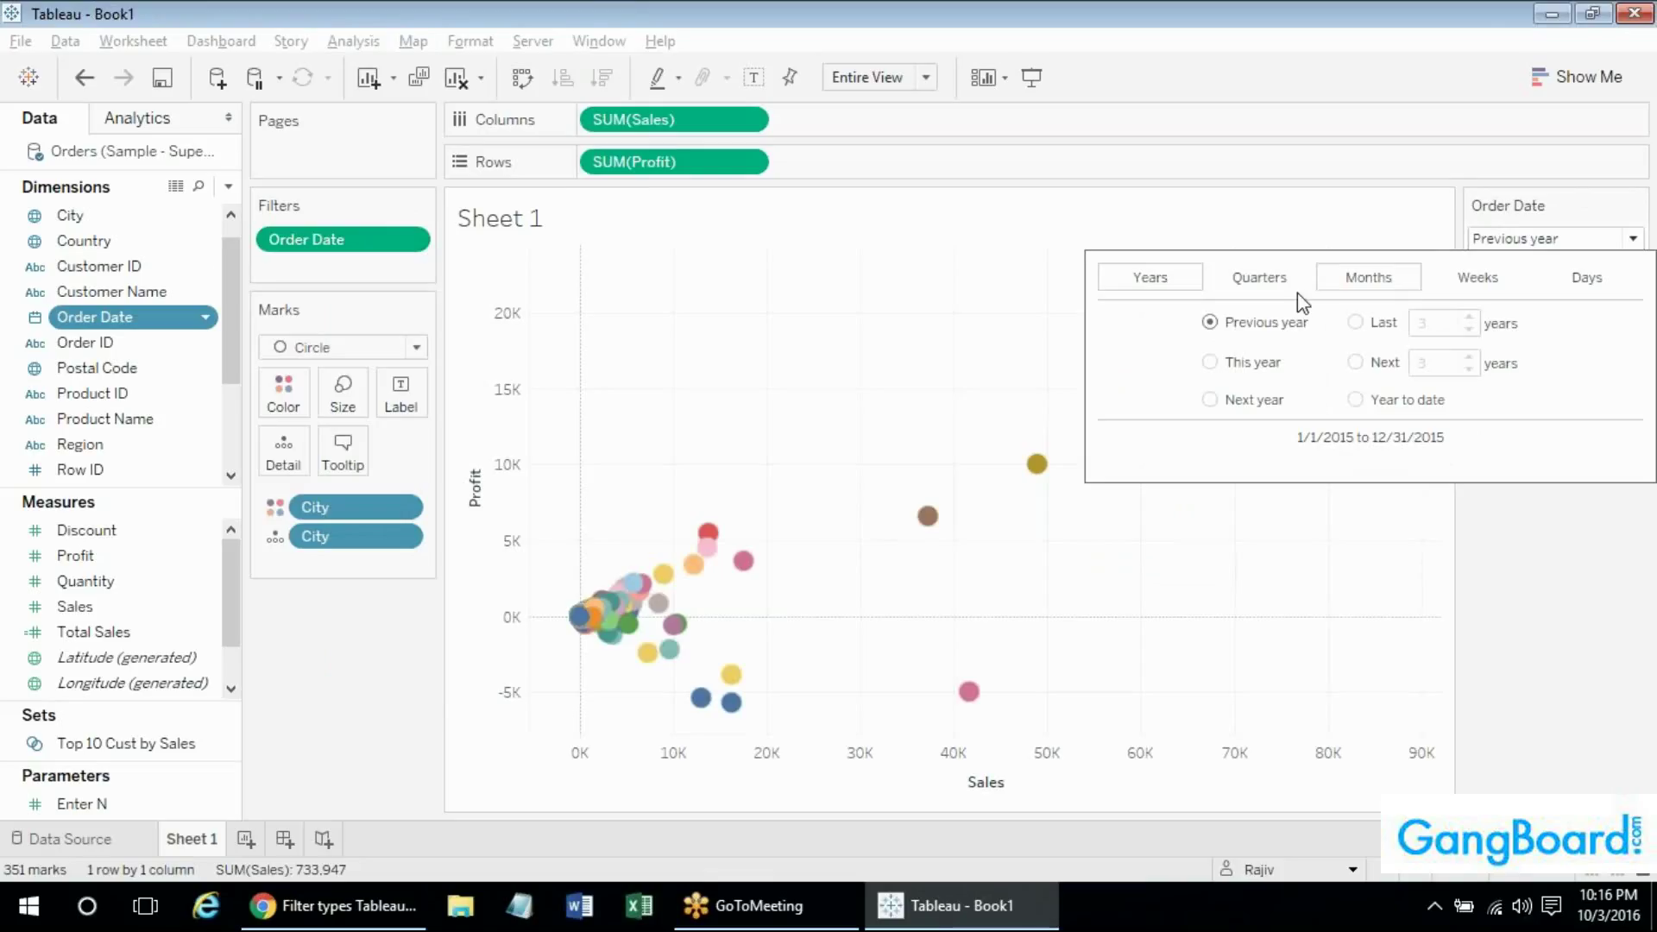
click(1355, 323)
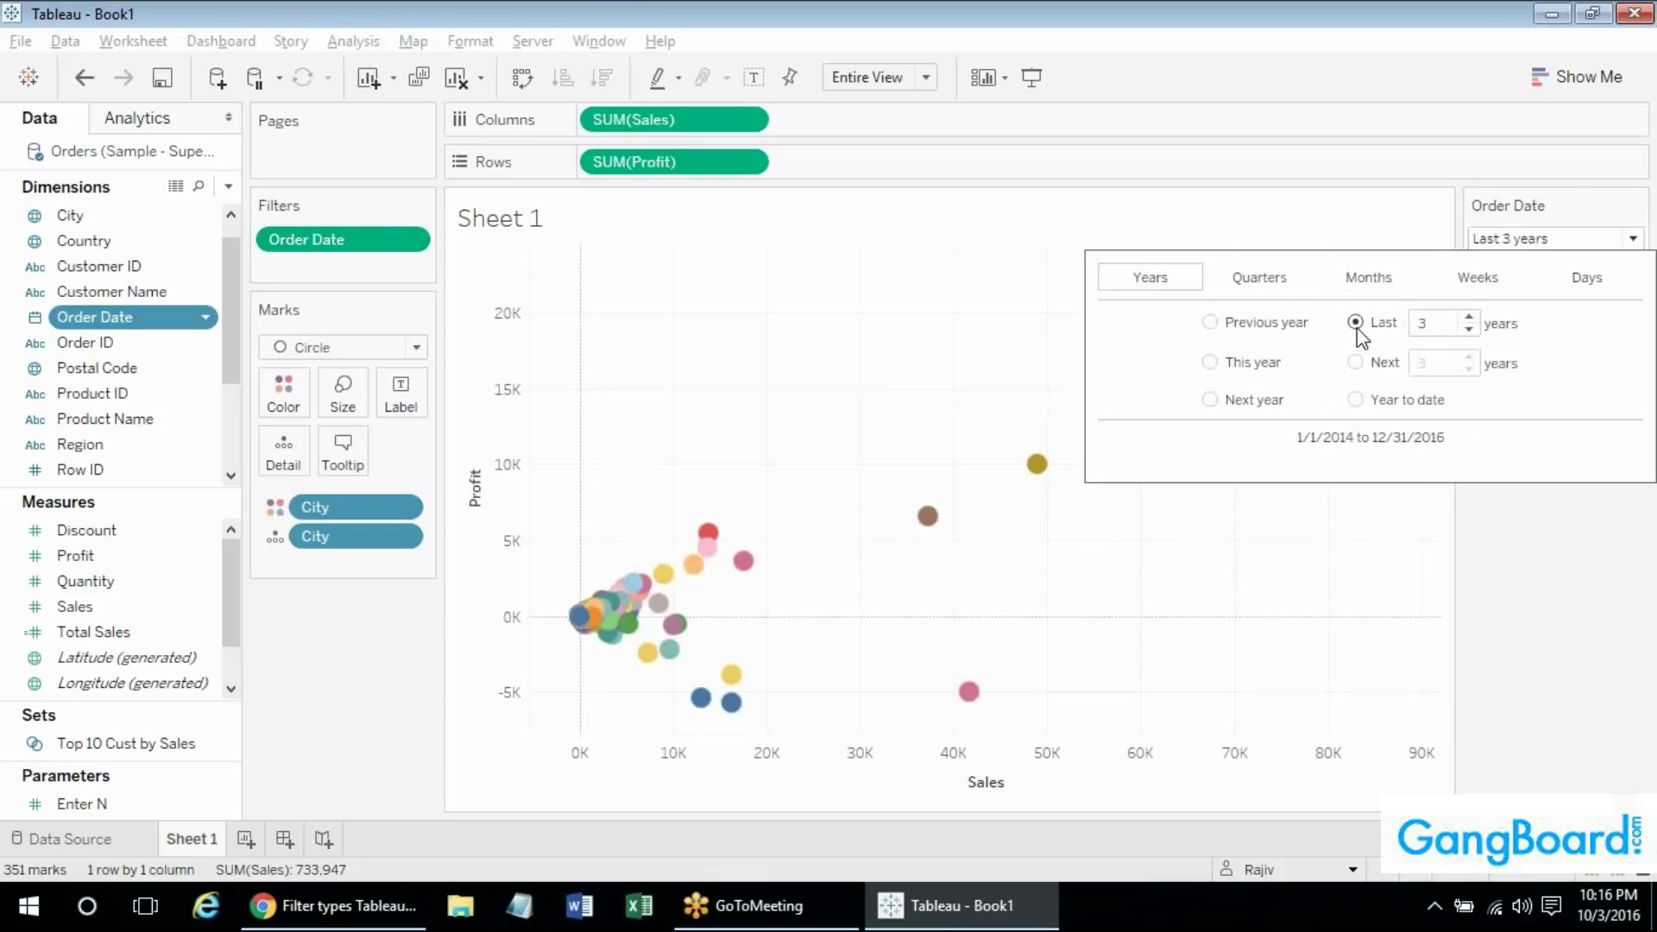
click(1467, 330)
click(1374, 278)
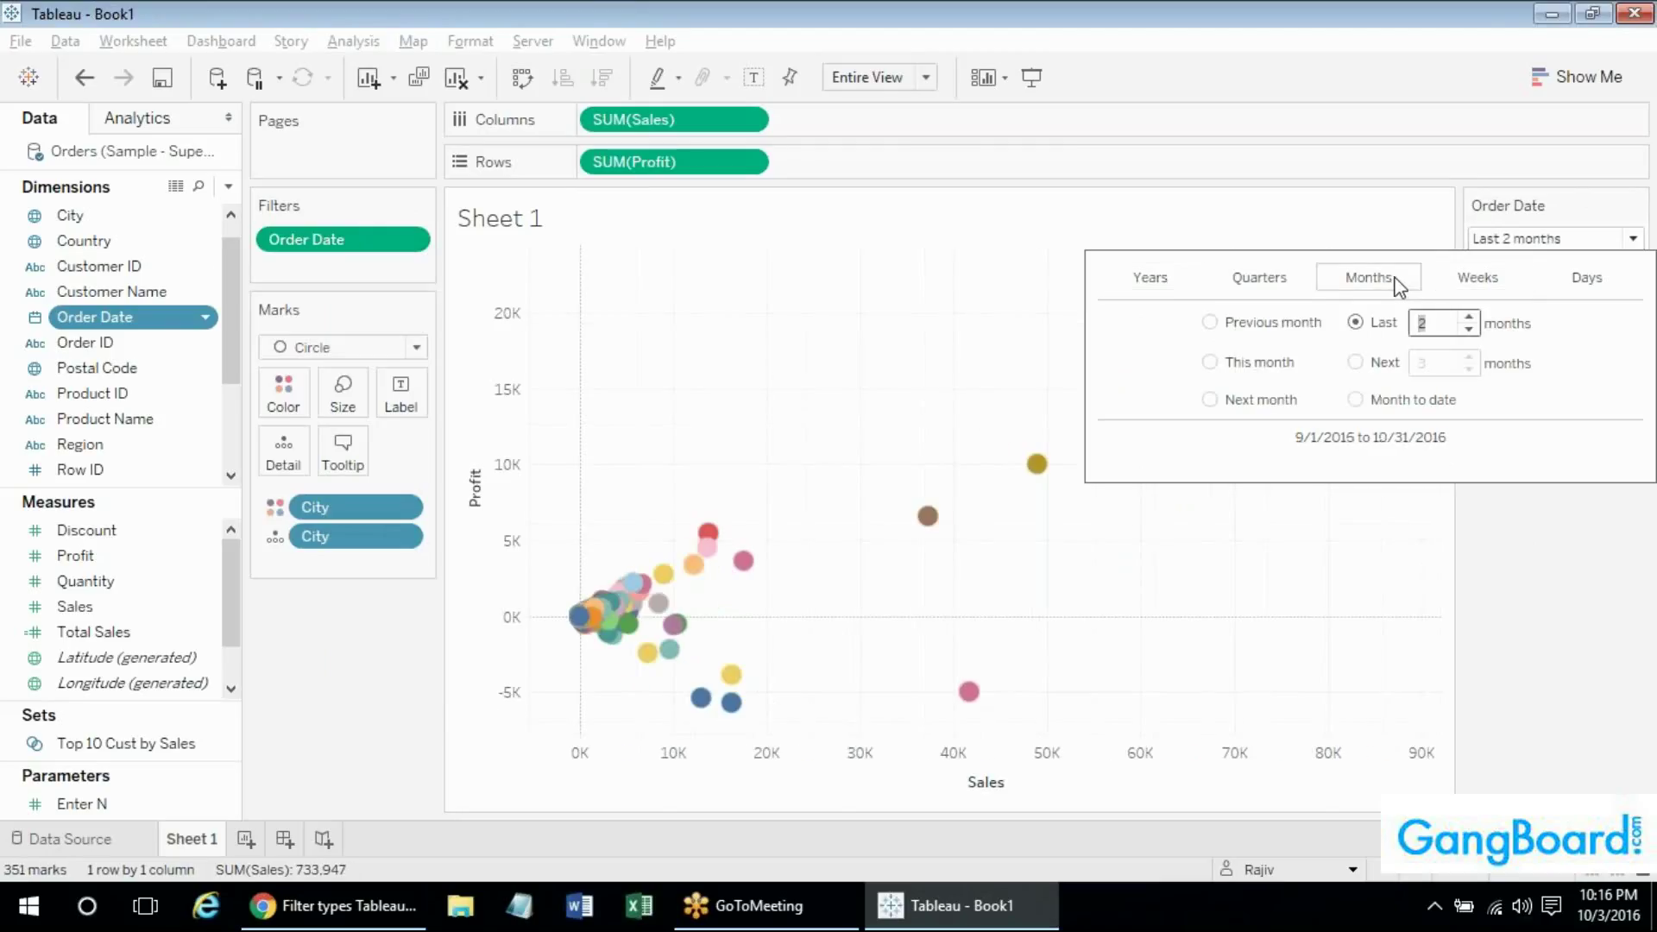
click(1458, 285)
click(1210, 361)
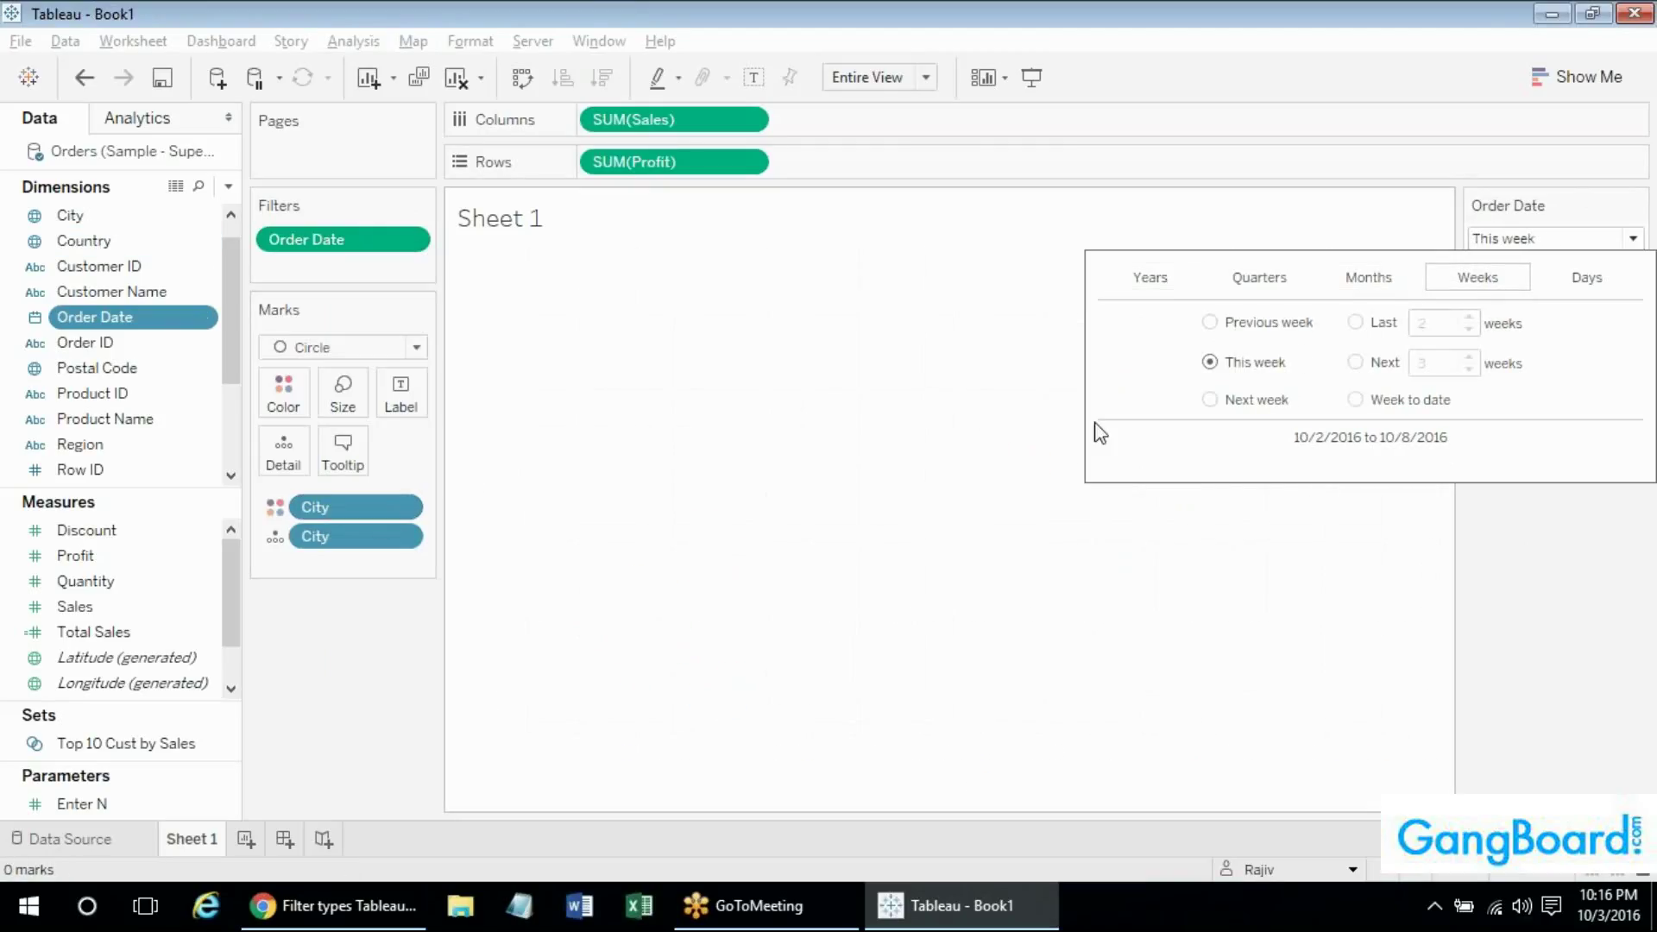
Edit the Order Date filter so its relative dates are anchored to 10/3/2015, and apply it.
right_click(374, 250)
click(500, 18)
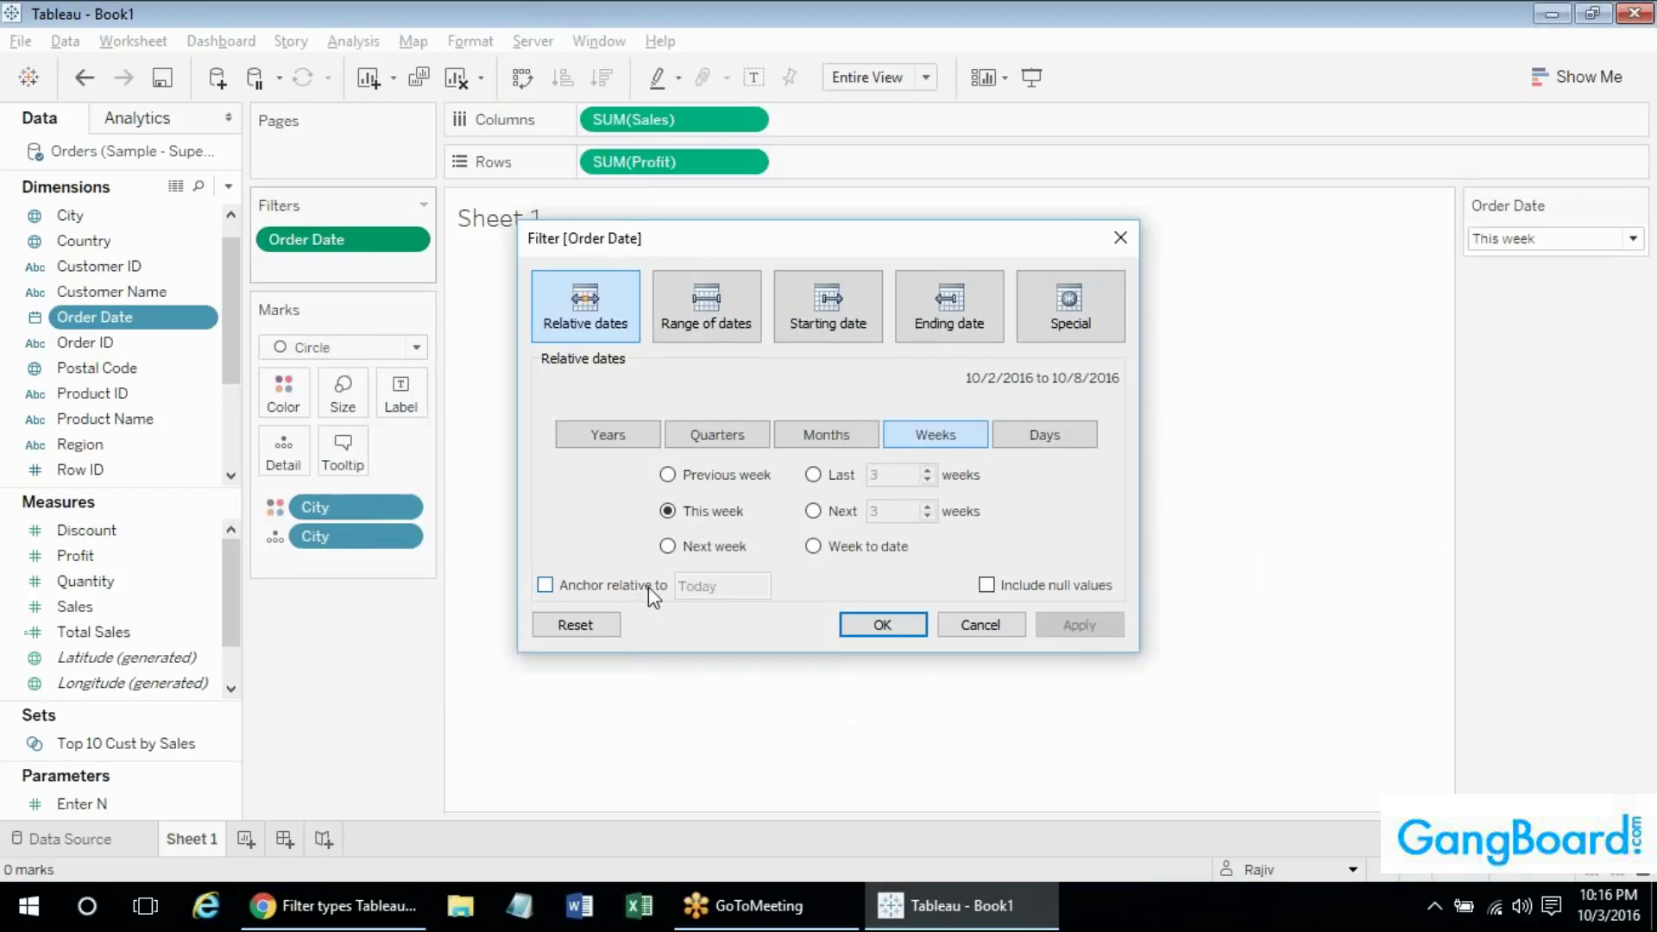
click(545, 585)
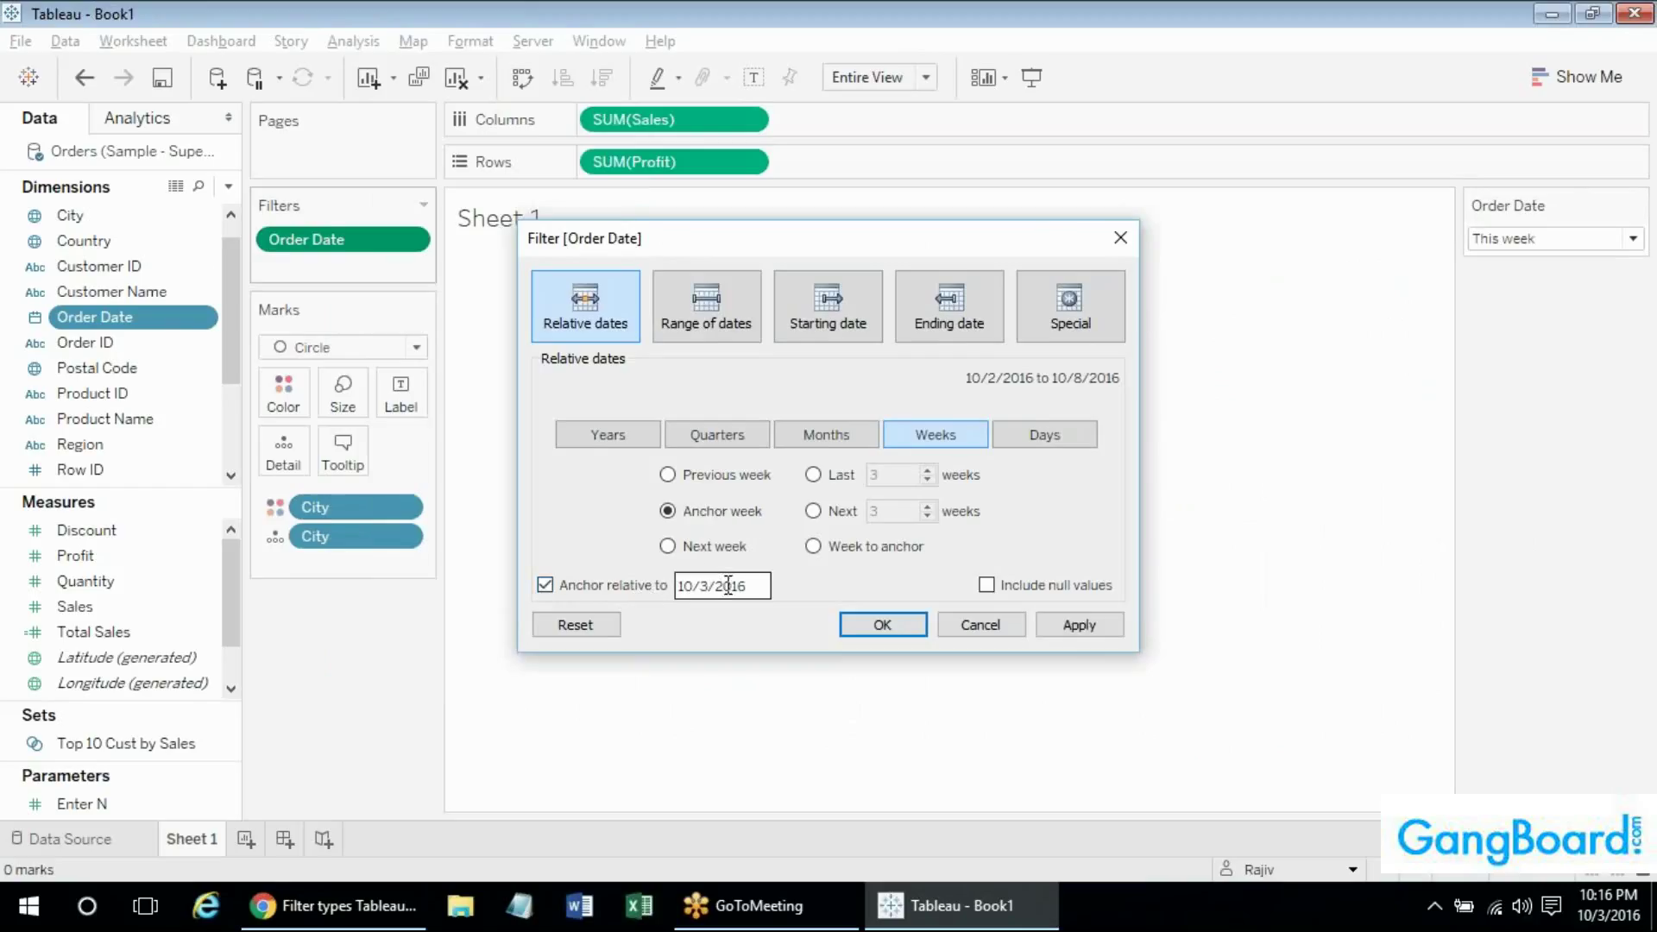
click(754, 586)
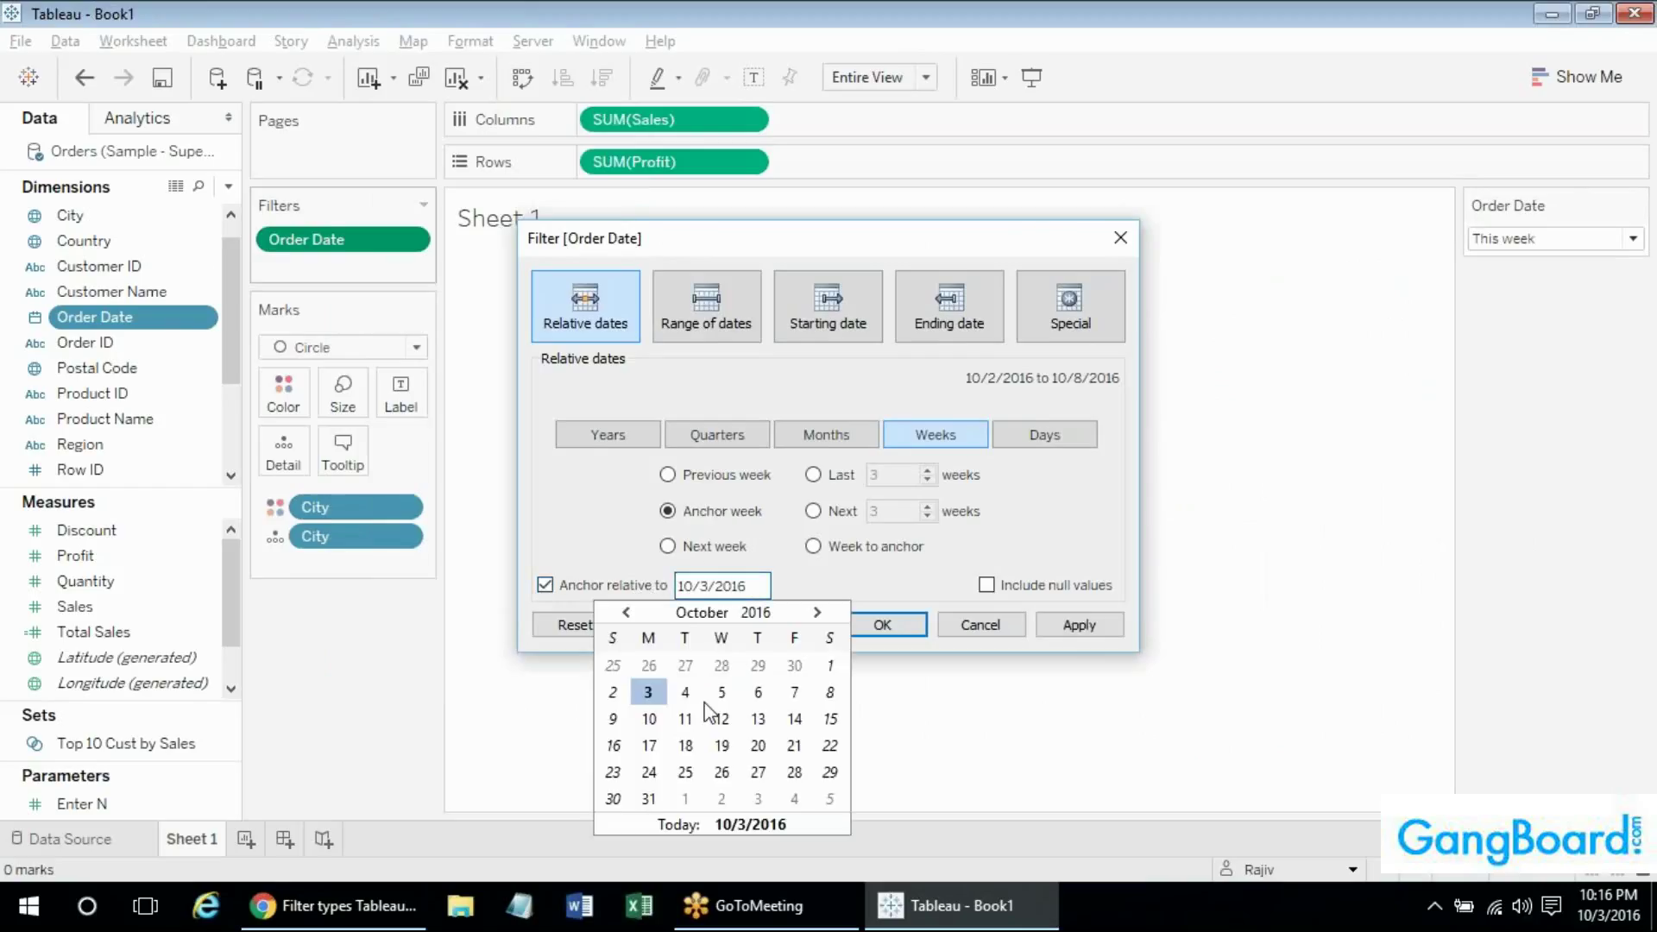
key(BackSpace)
text(5)
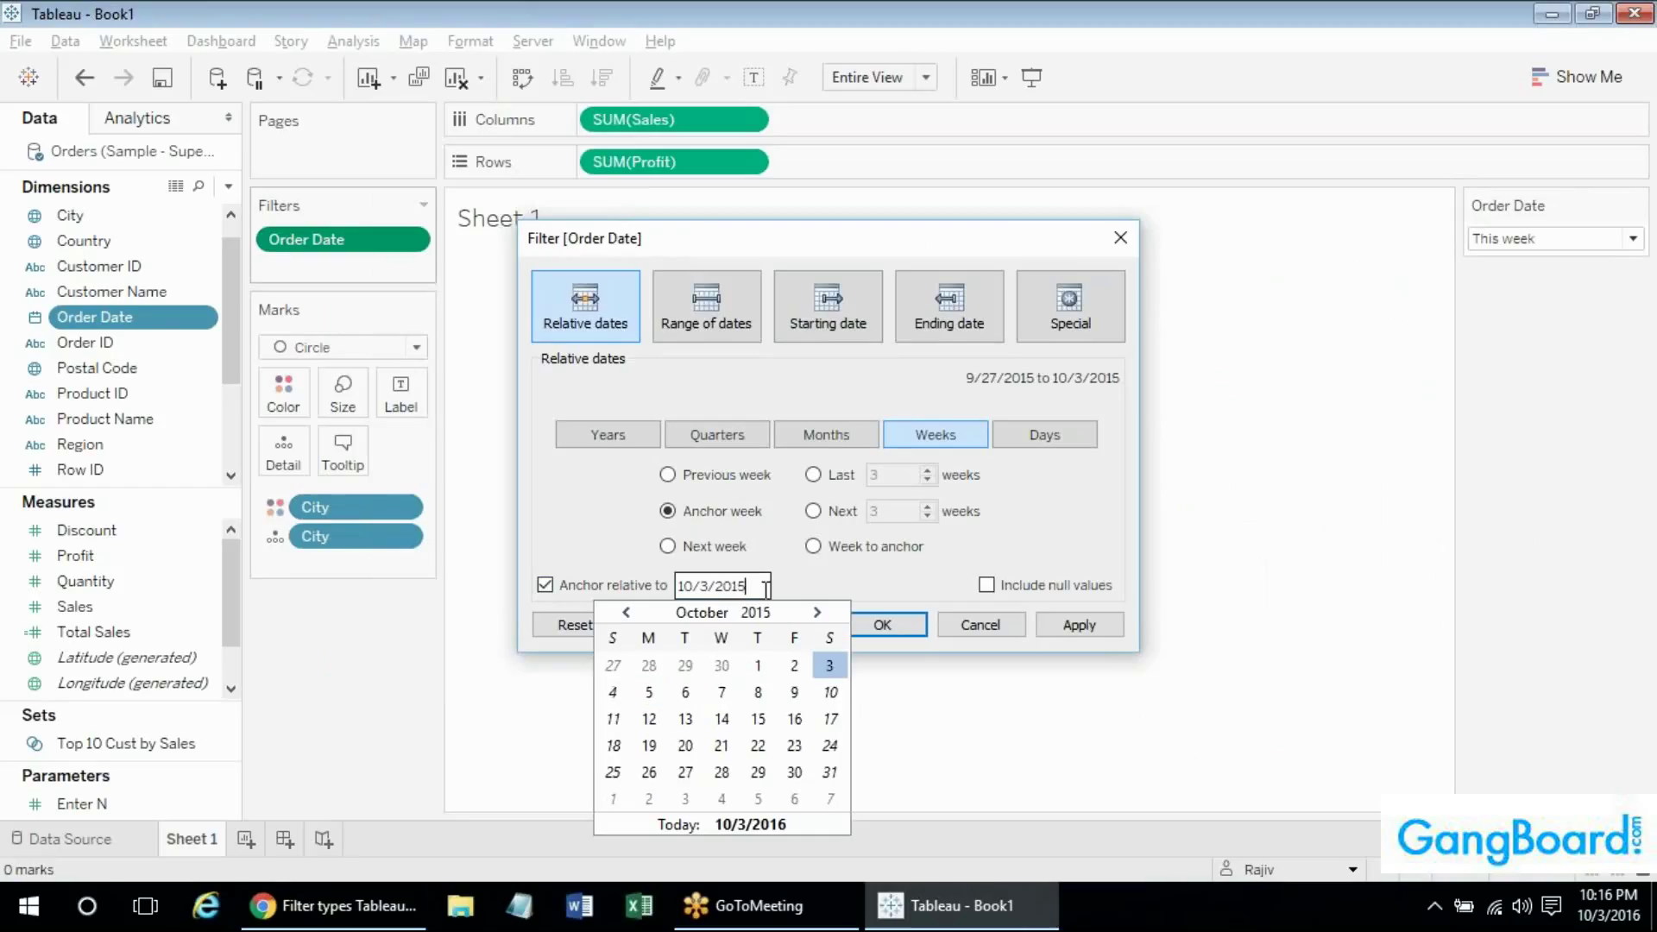
click(861, 585)
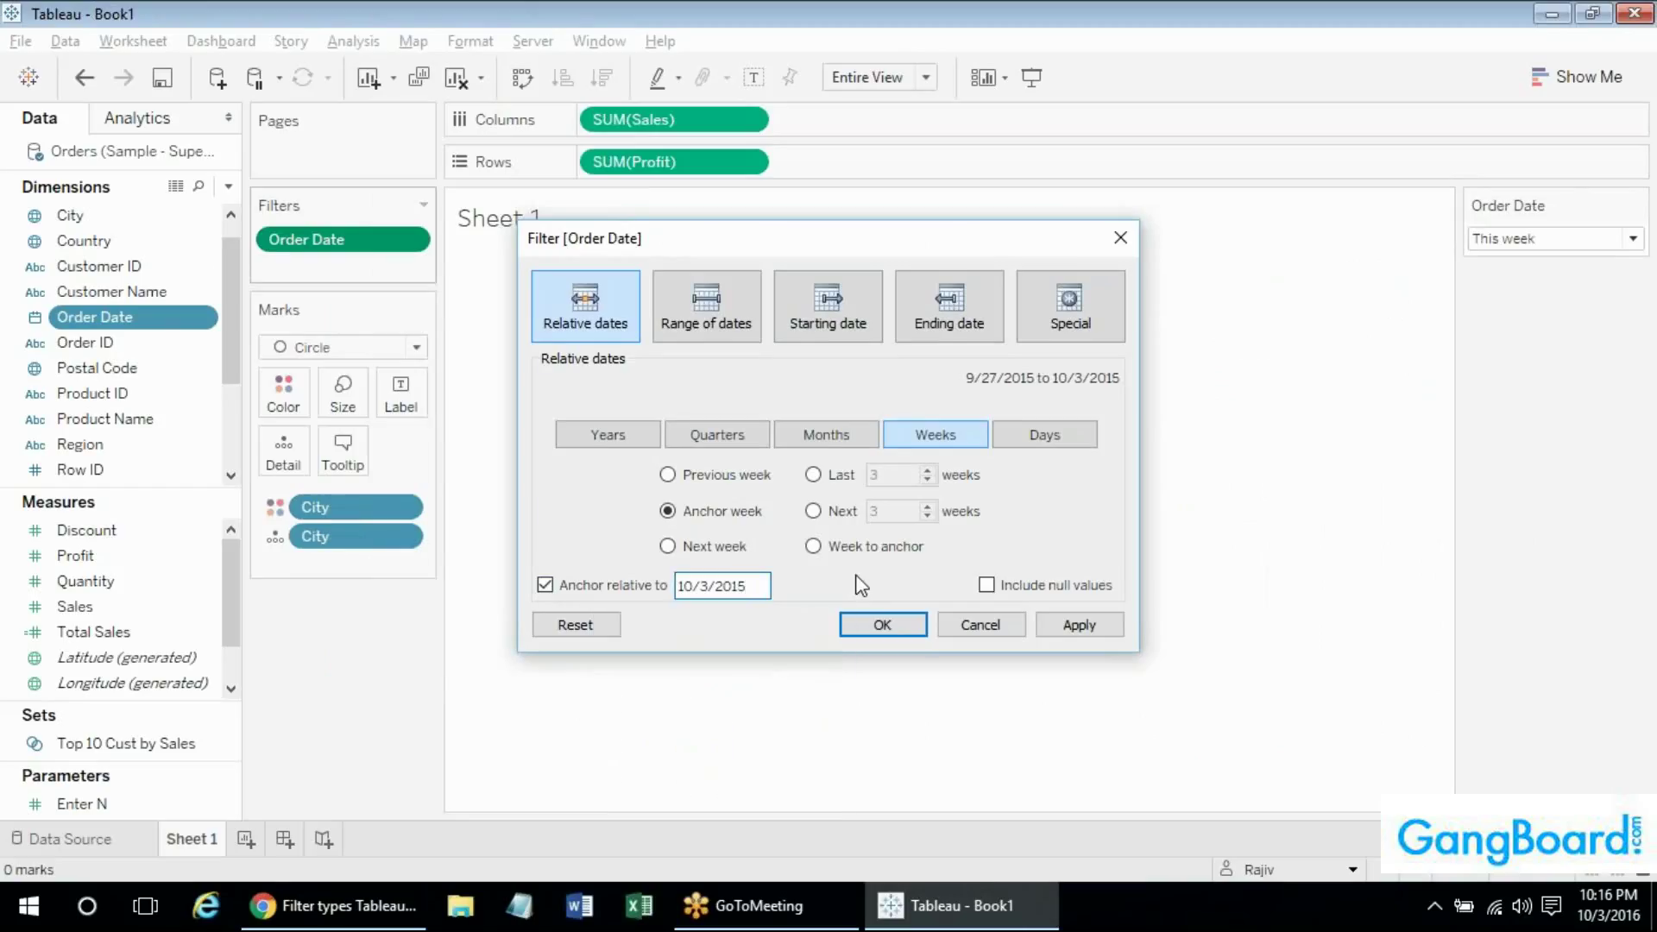
click(887, 615)
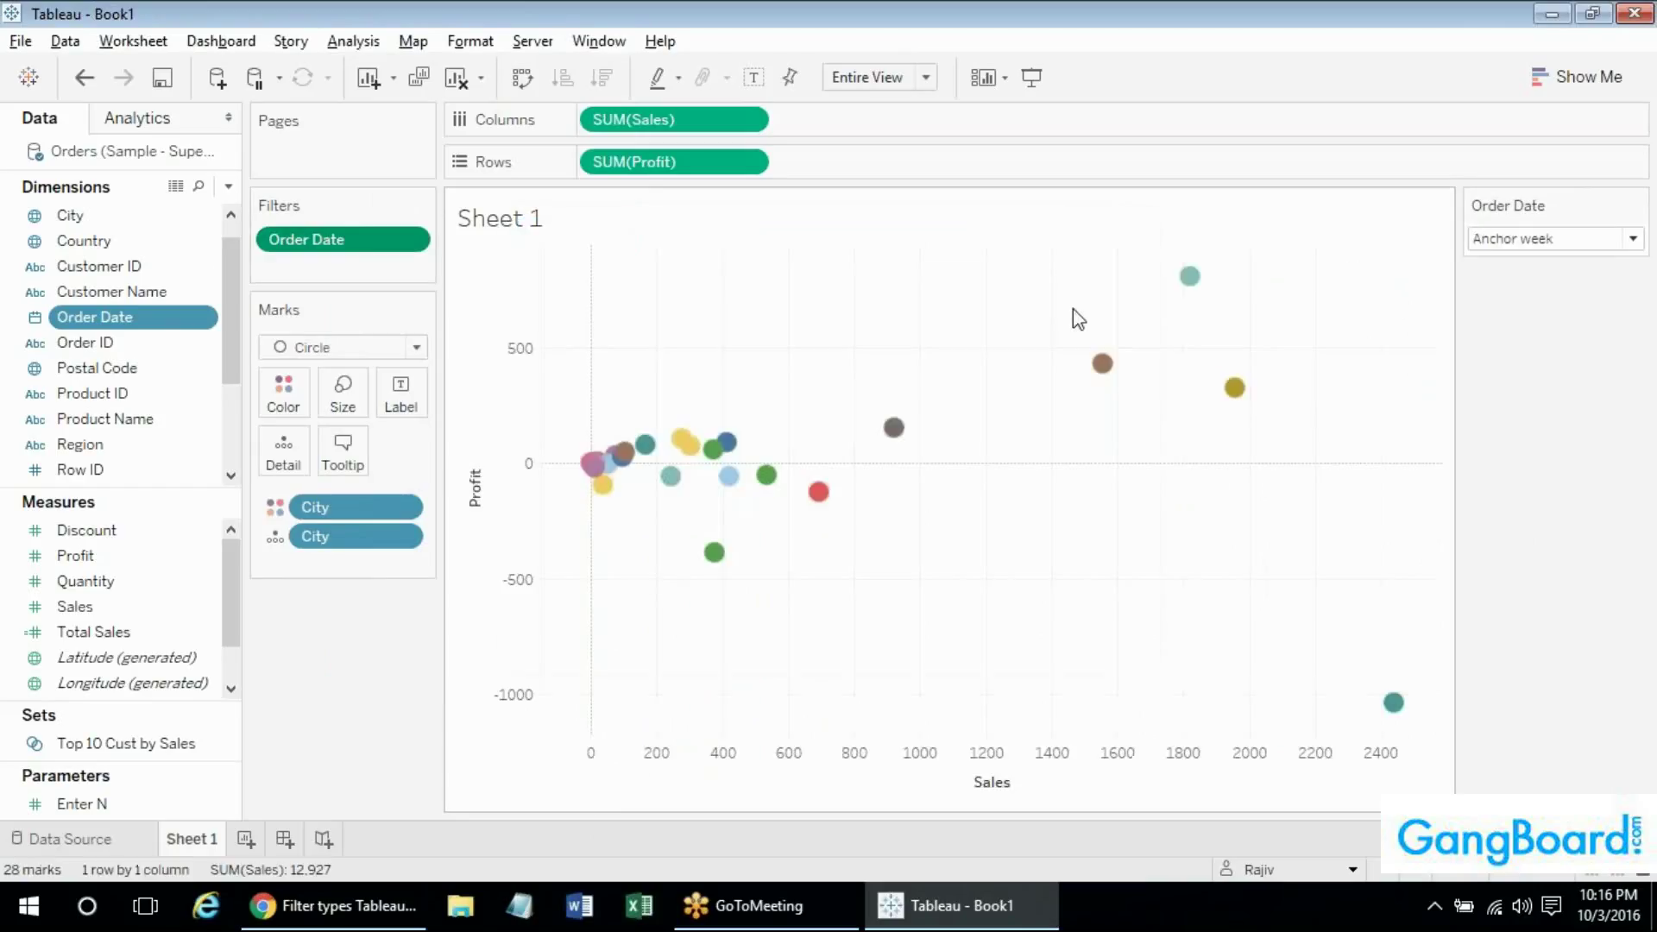
Switch the Order Date filter to days and compare the anchor day, previous day and next day options.
click(1584, 235)
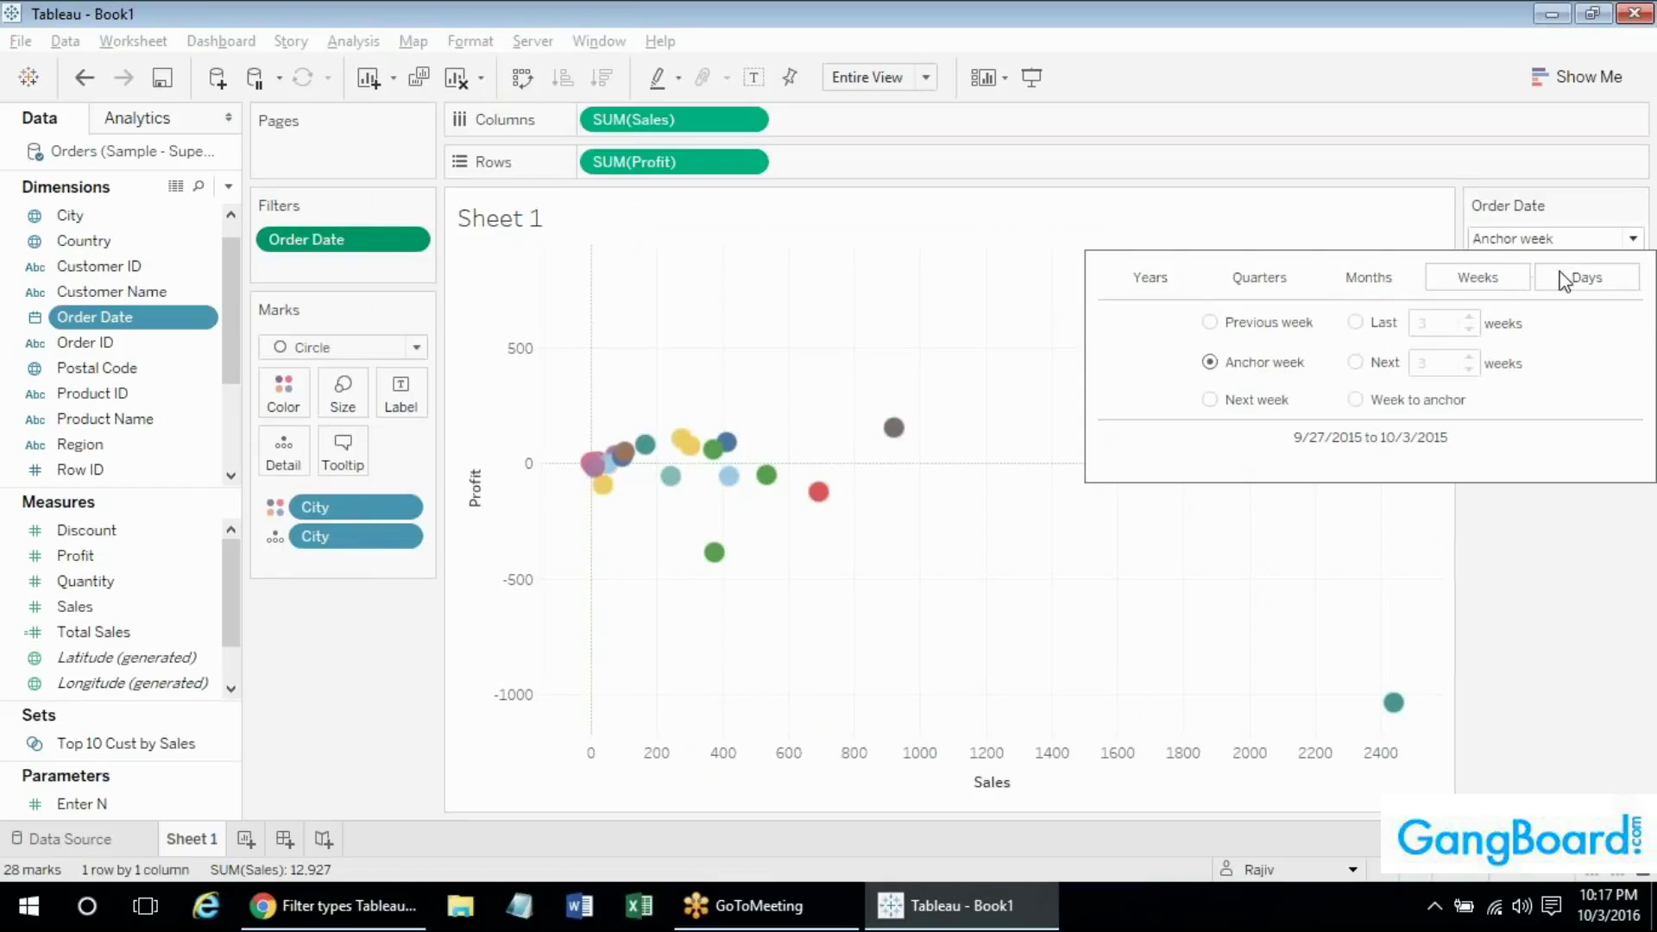
click(1586, 277)
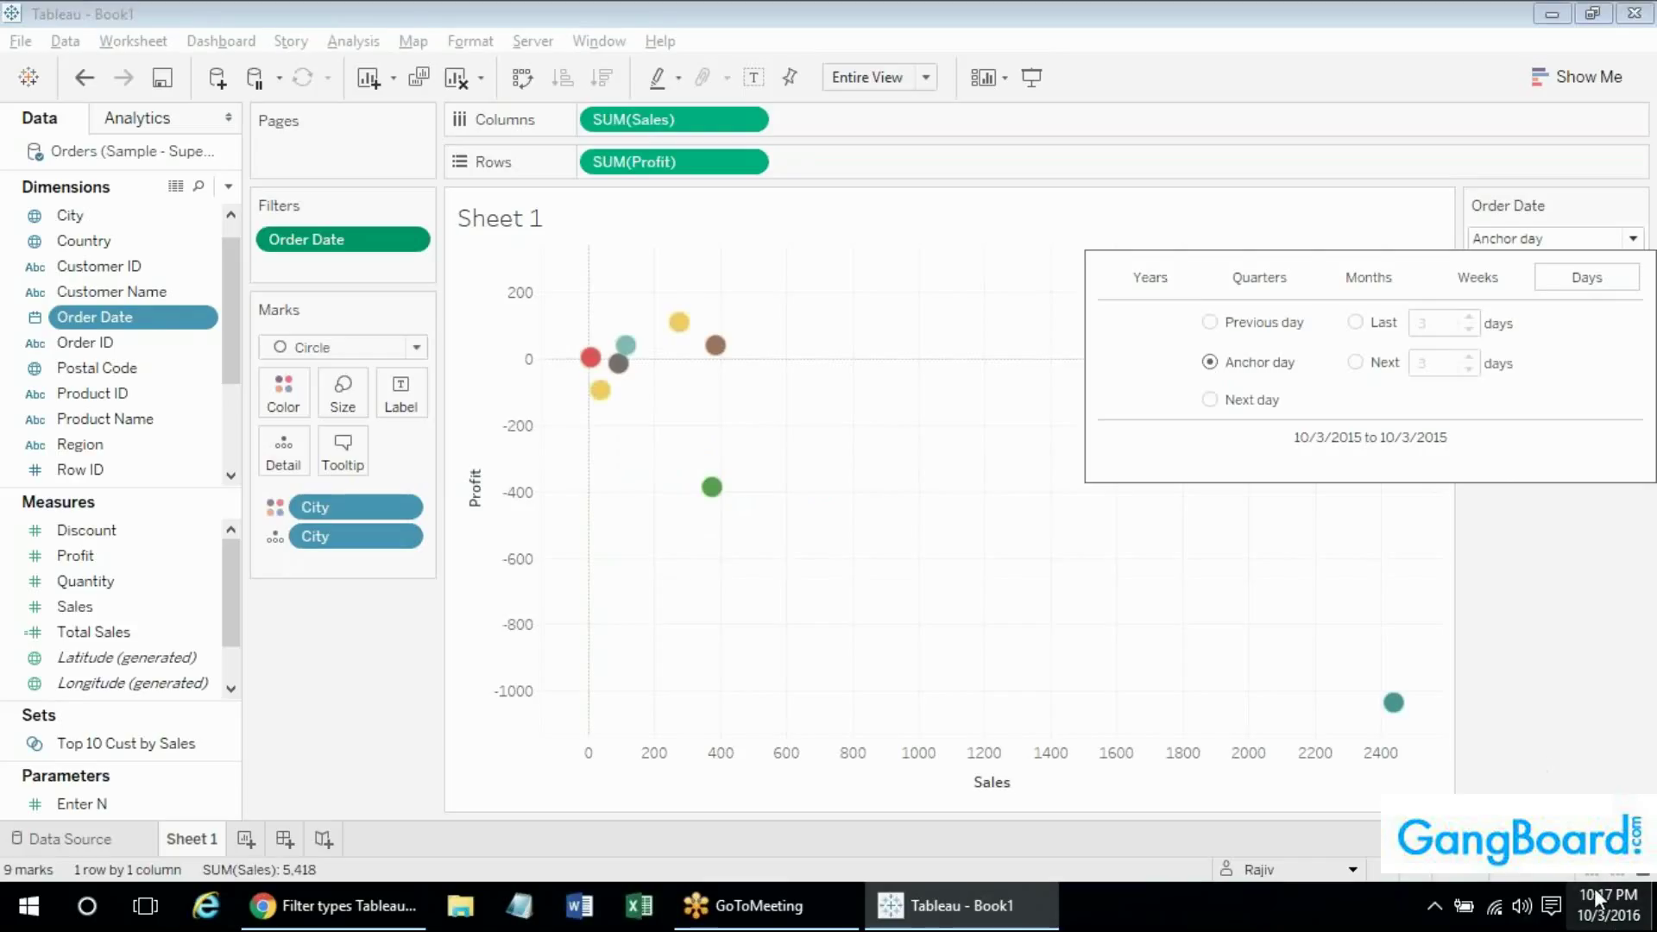
click(1589, 242)
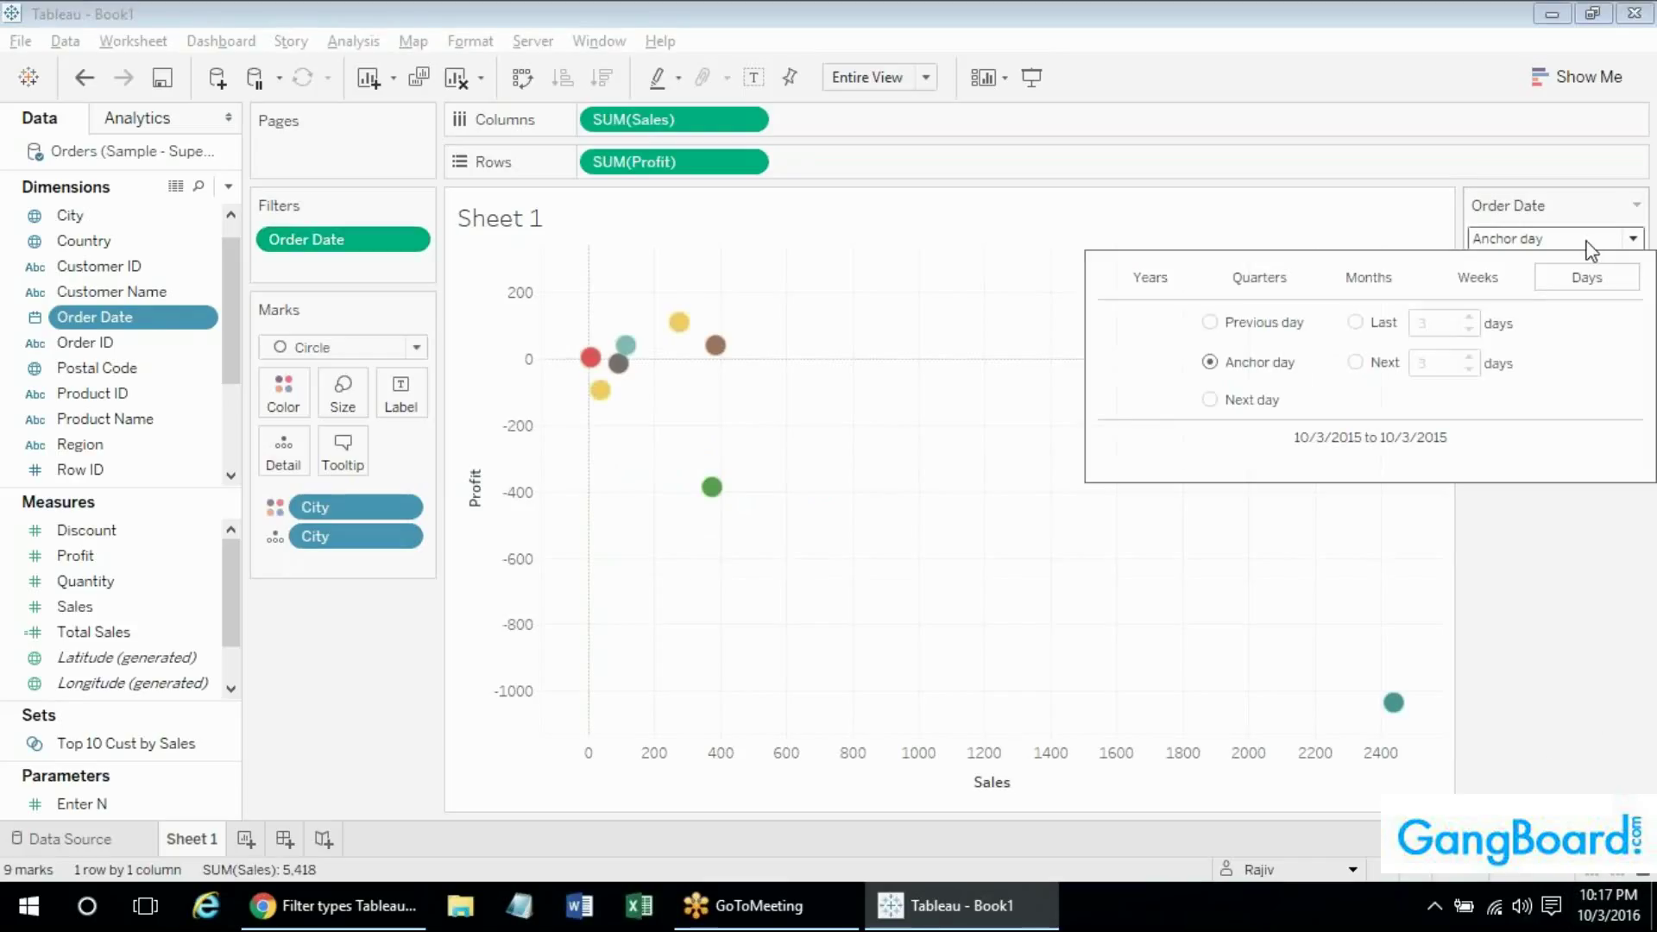
click(1210, 321)
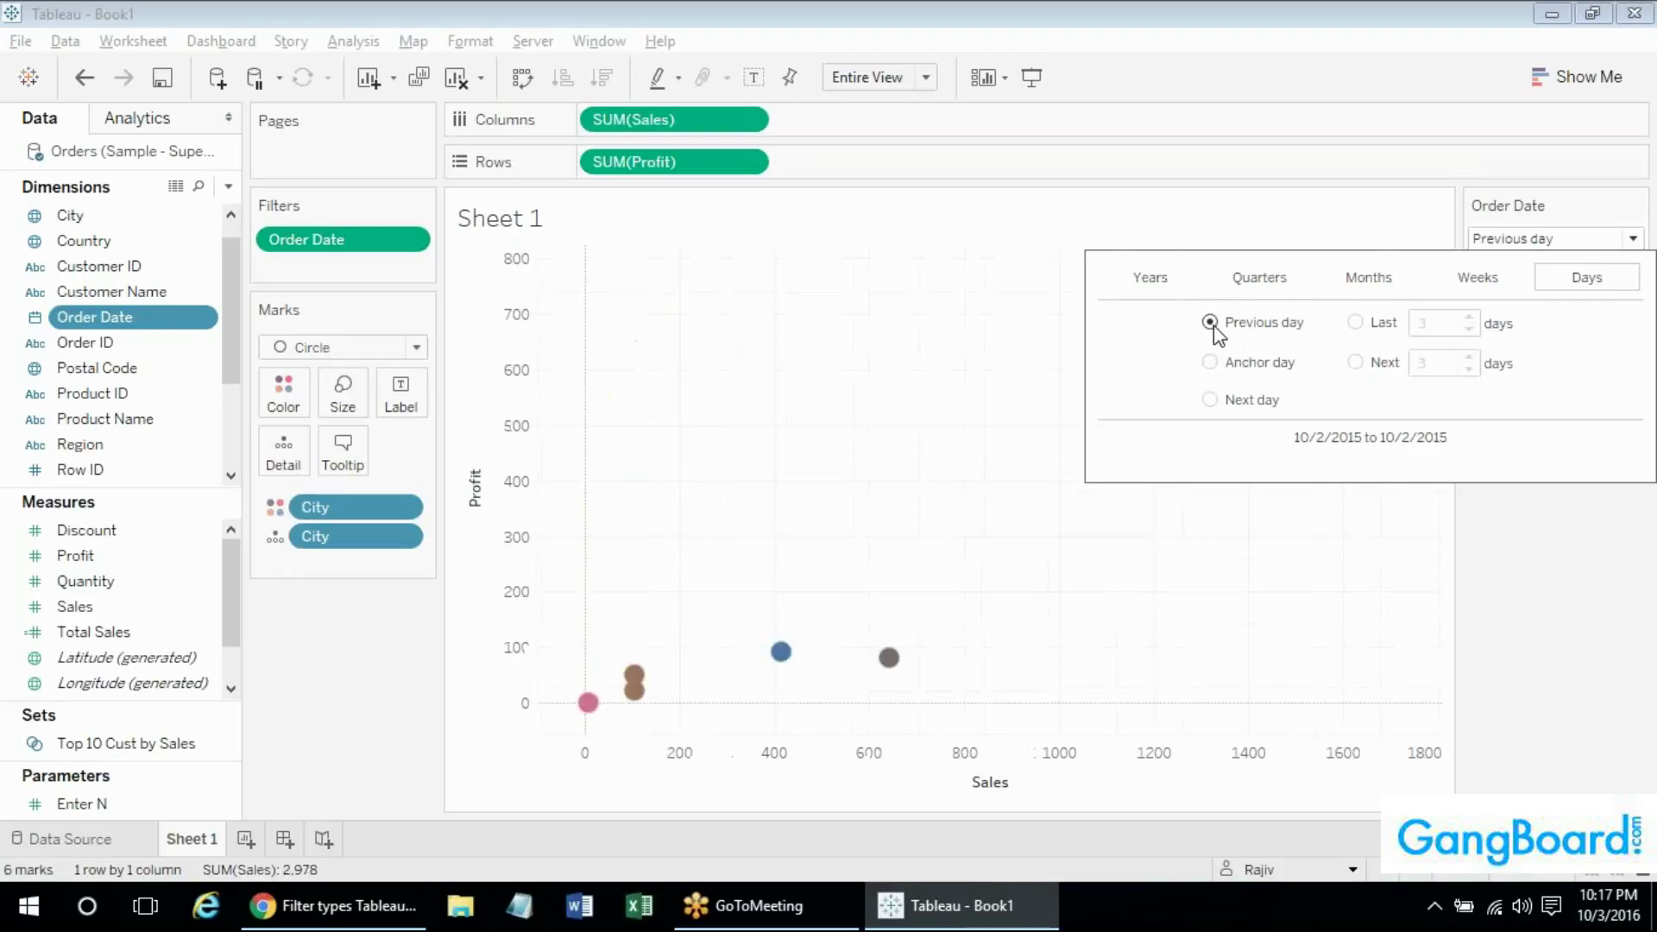
click(1210, 400)
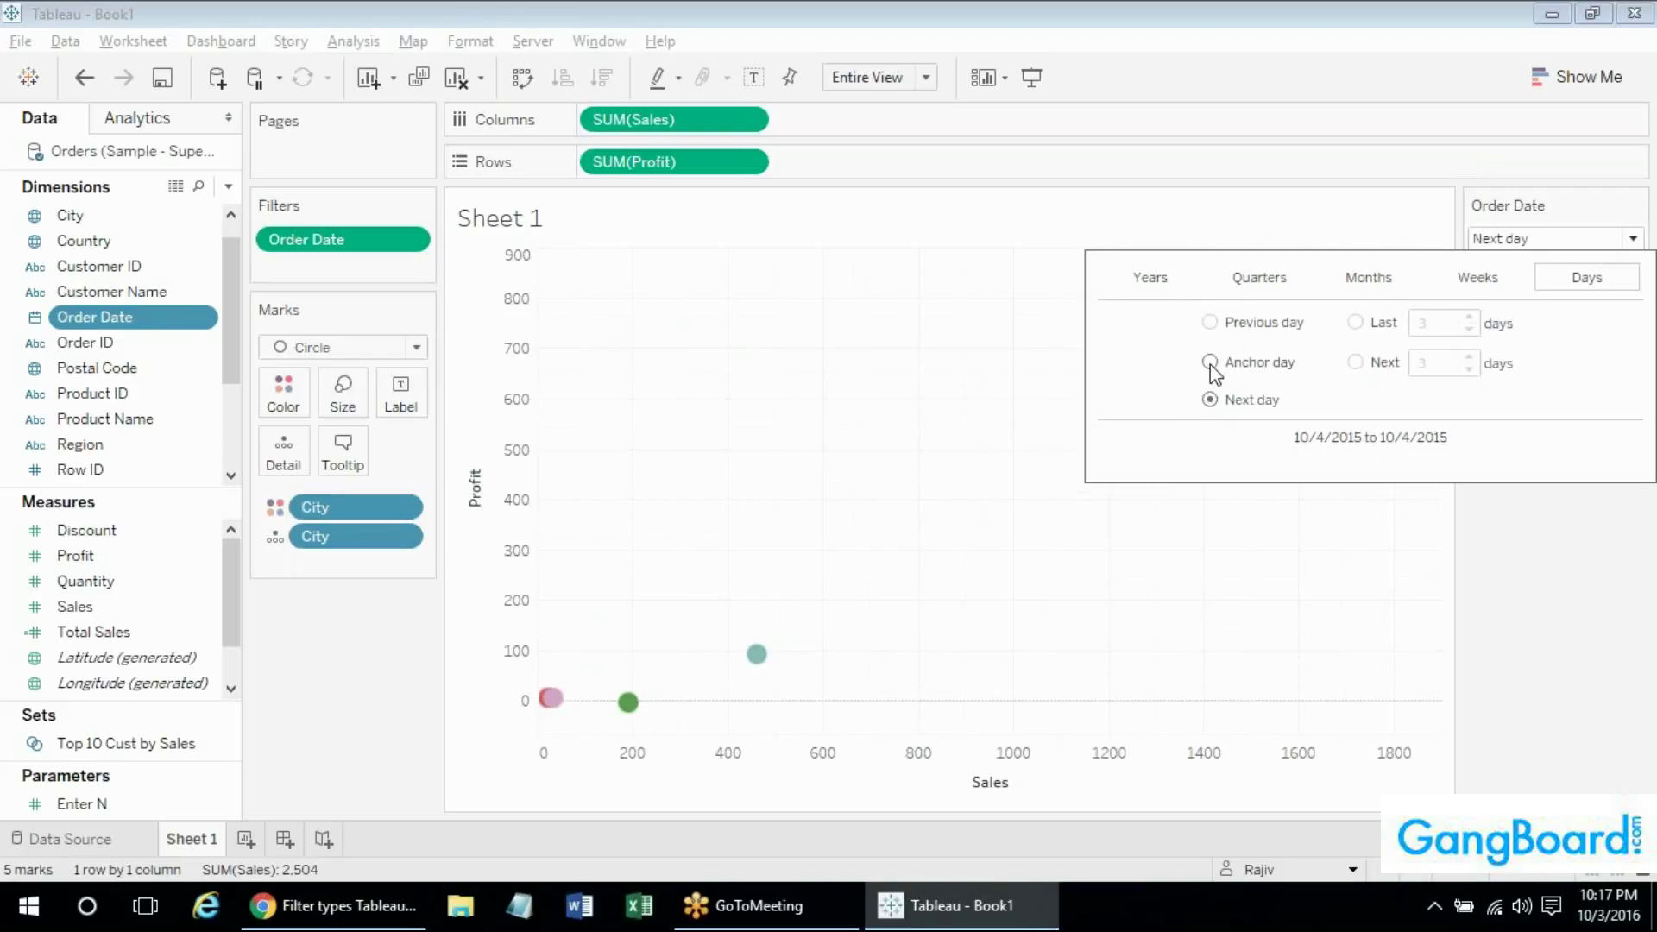
click(1211, 363)
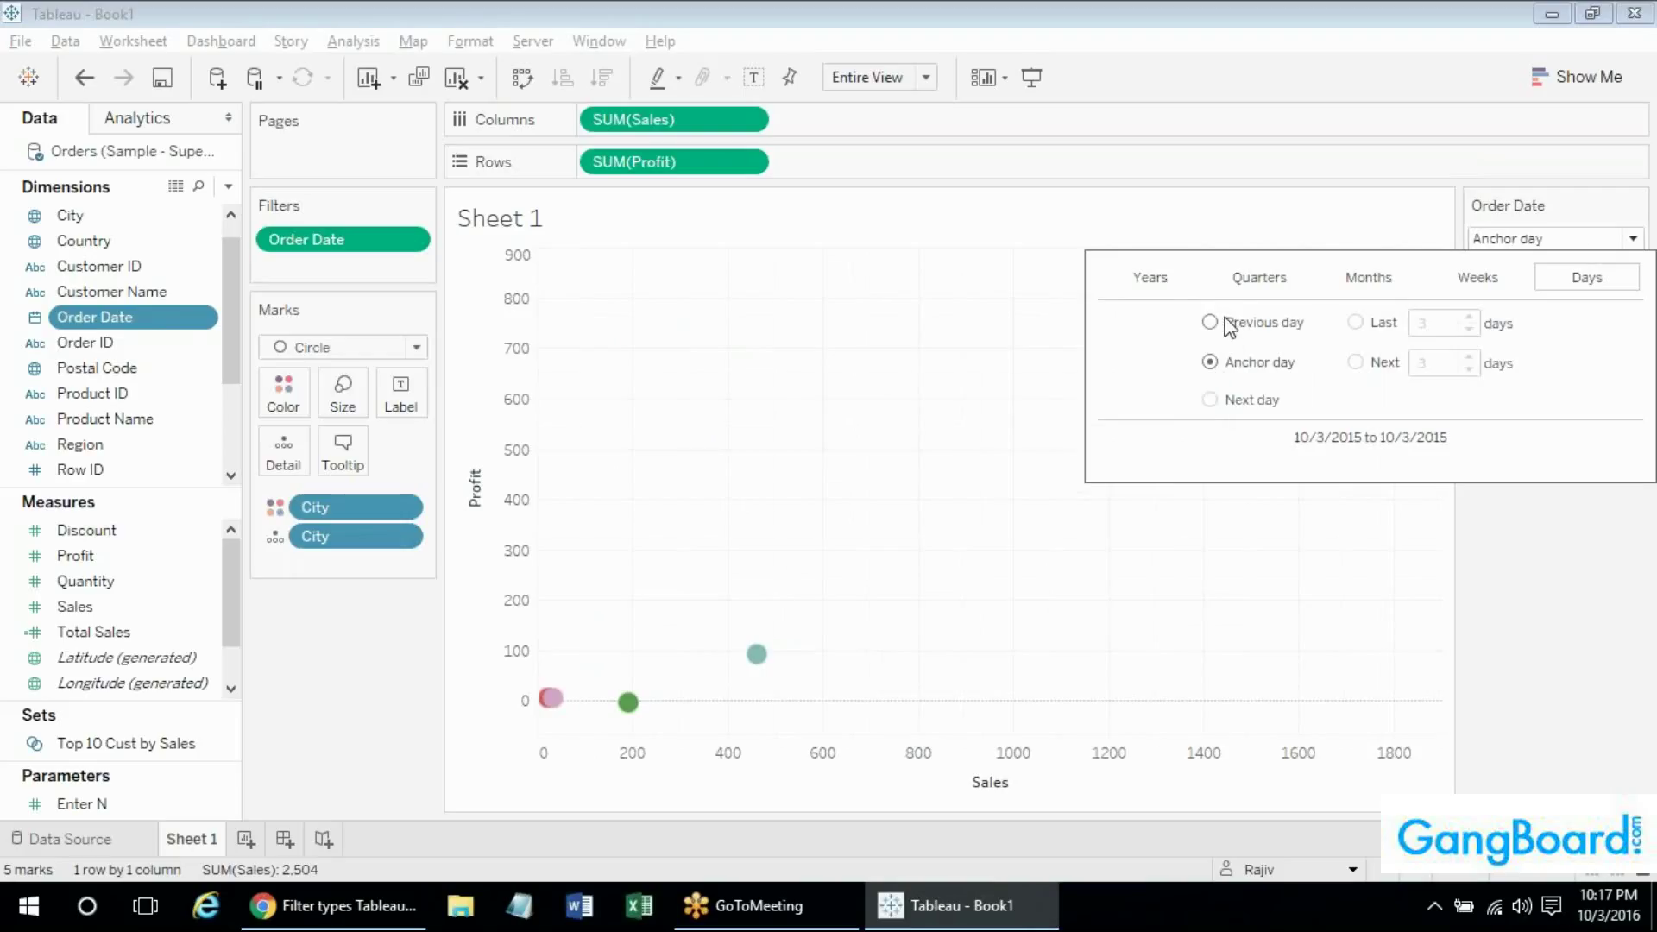
click(1210, 322)
Set the Order Date filter to the last 6 days and check the marks in the scatter plot.
click(1382, 322)
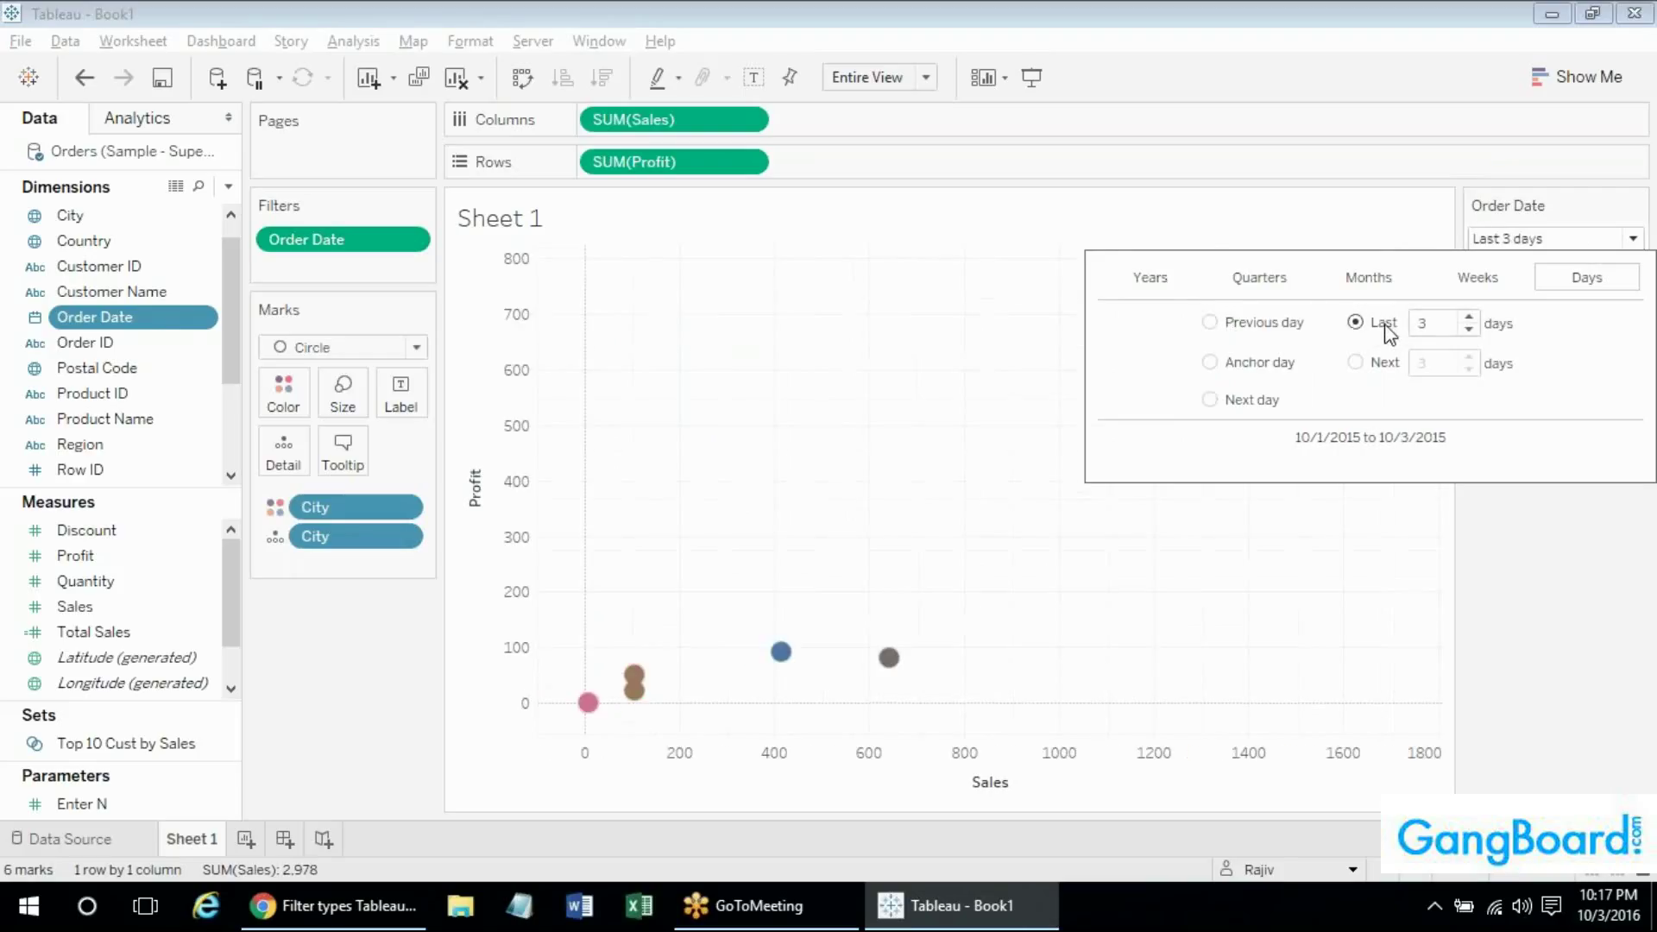
click(1469, 317)
click(1469, 317)
click(1468, 316)
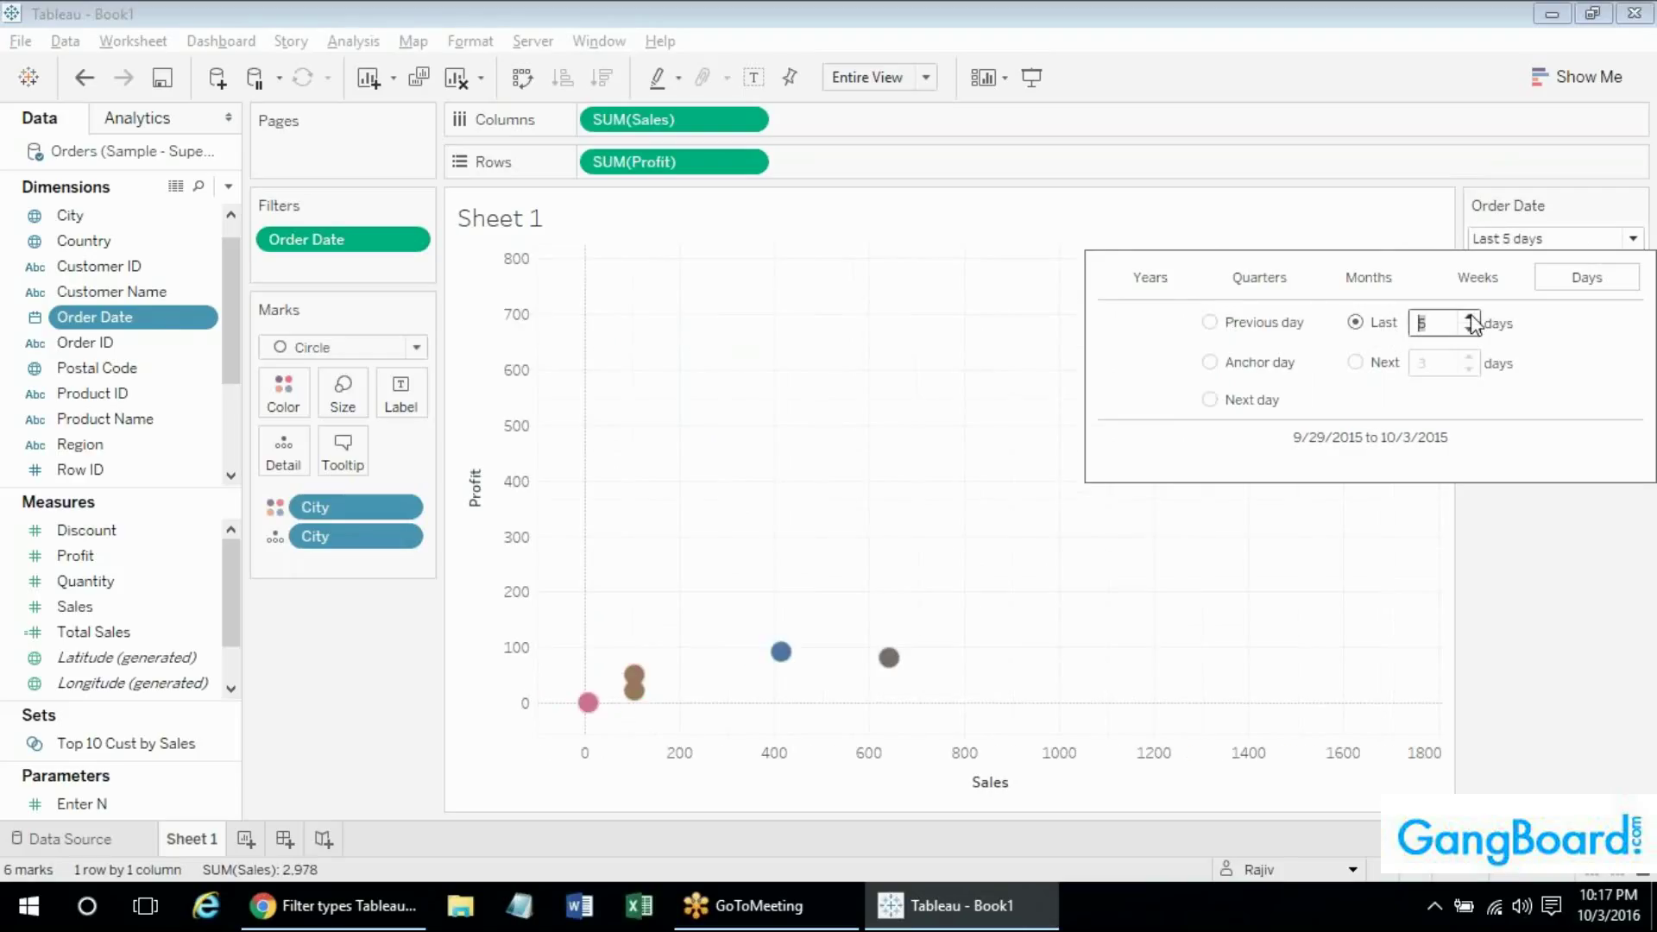
click(1509, 566)
mouse_move(1234, 388)
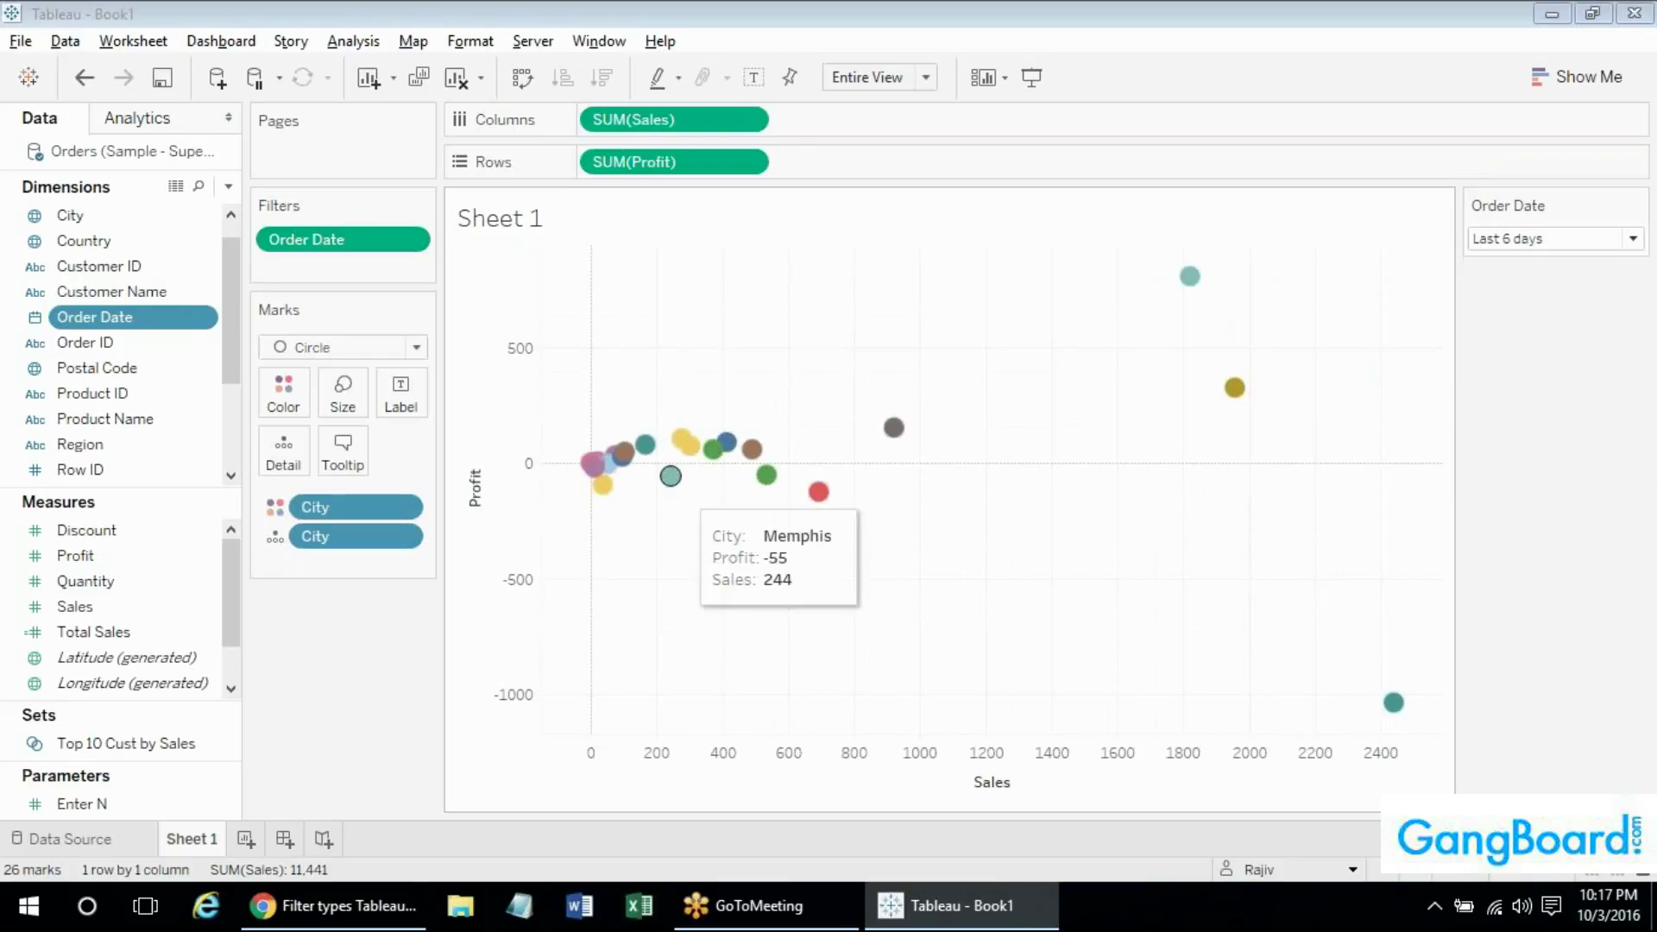
click(1565, 242)
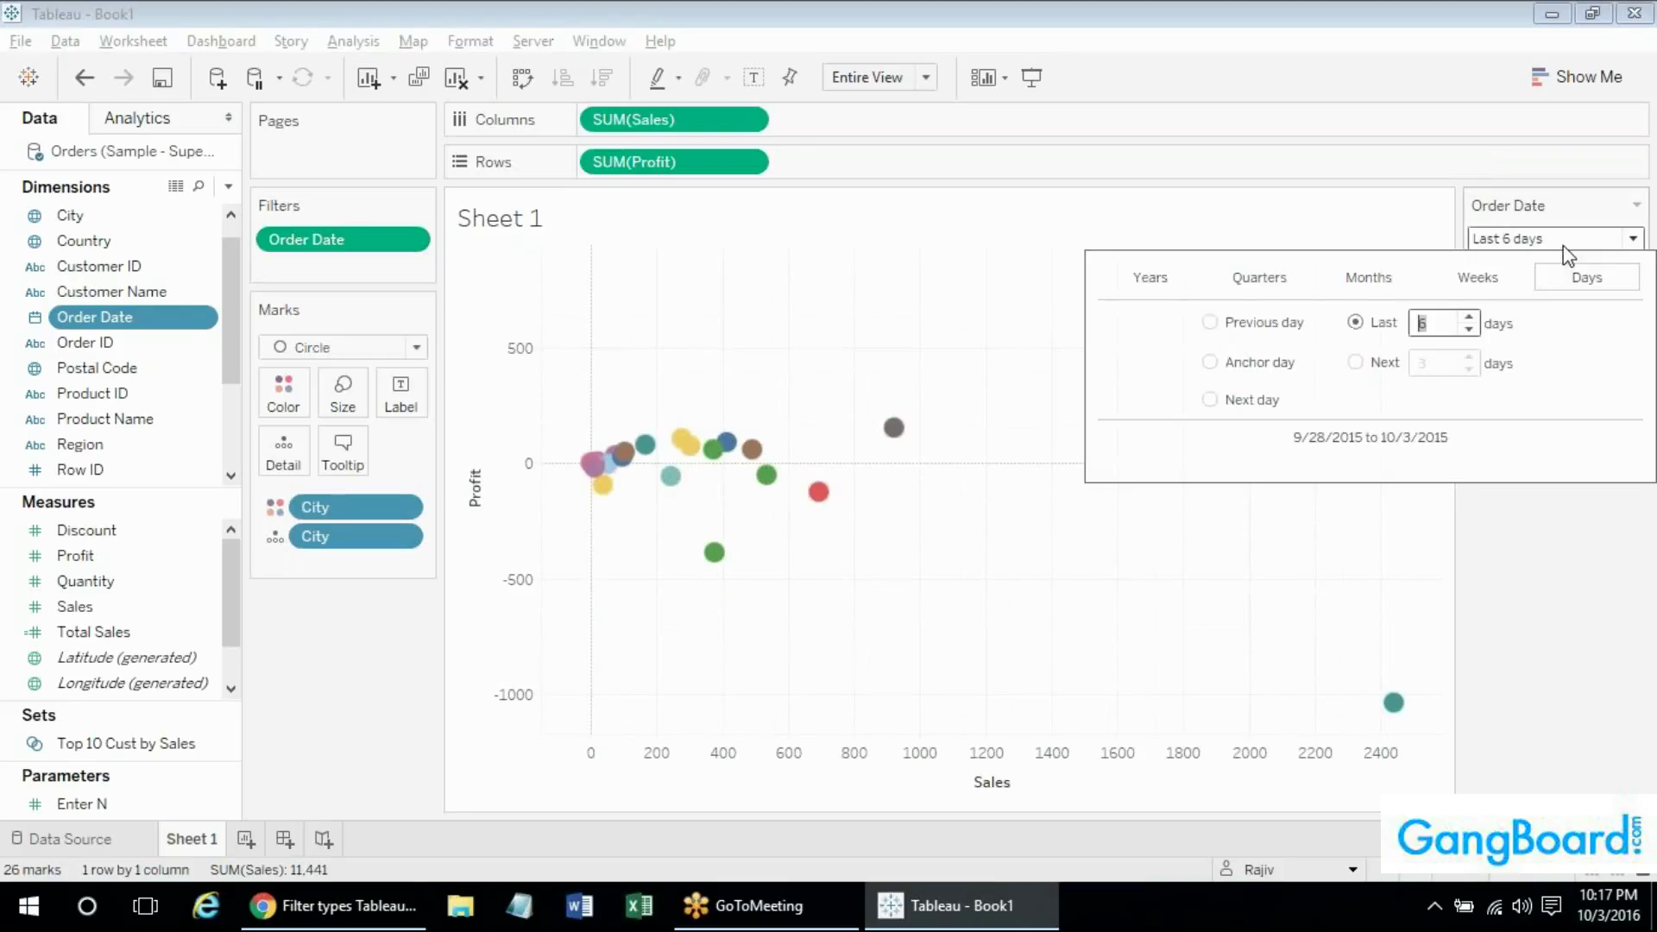
click(1549, 530)
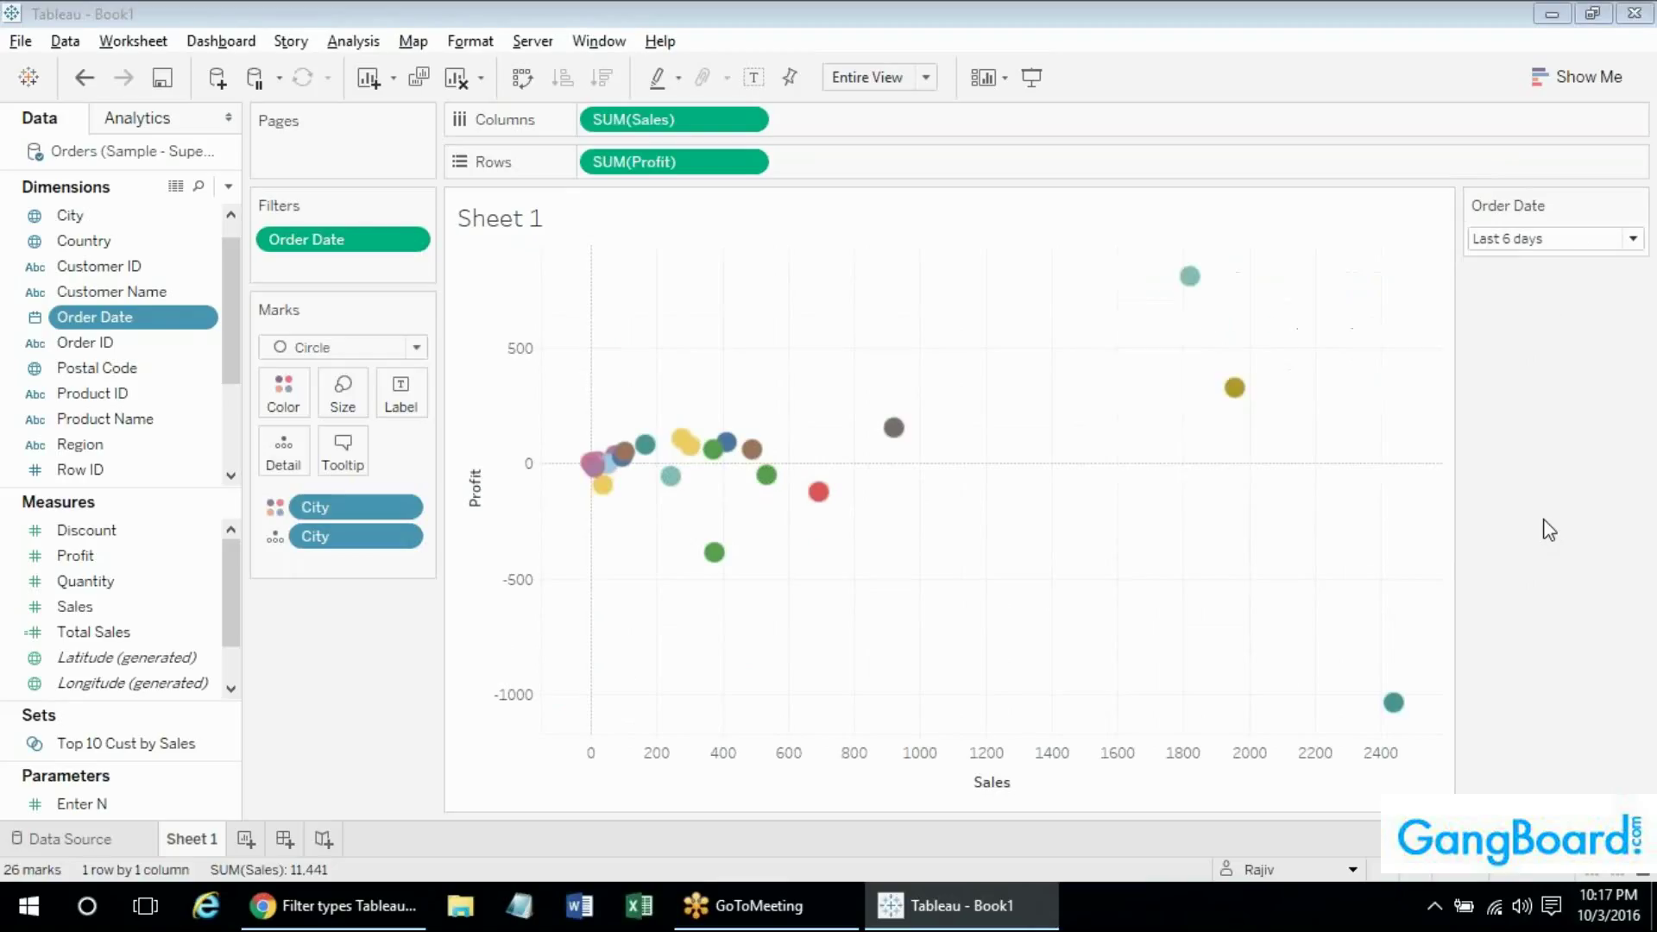
Review the Order Date filter's relative date settings without changing them, and remove the filter from the sheet.
right_click(356, 259)
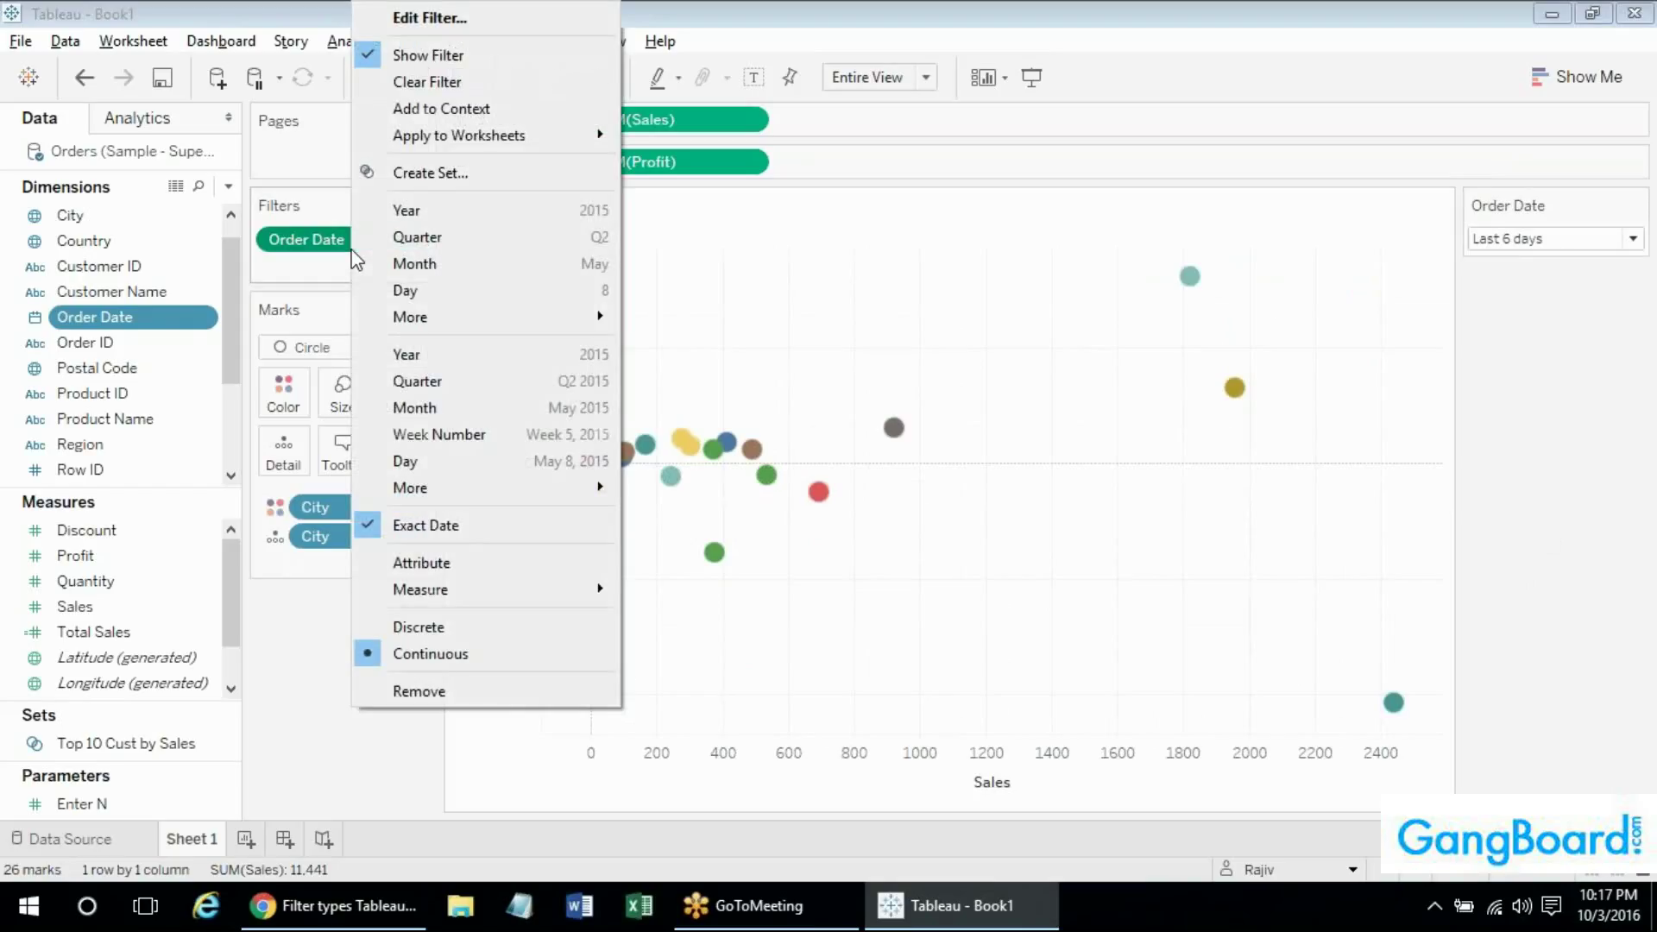
click(412, 18)
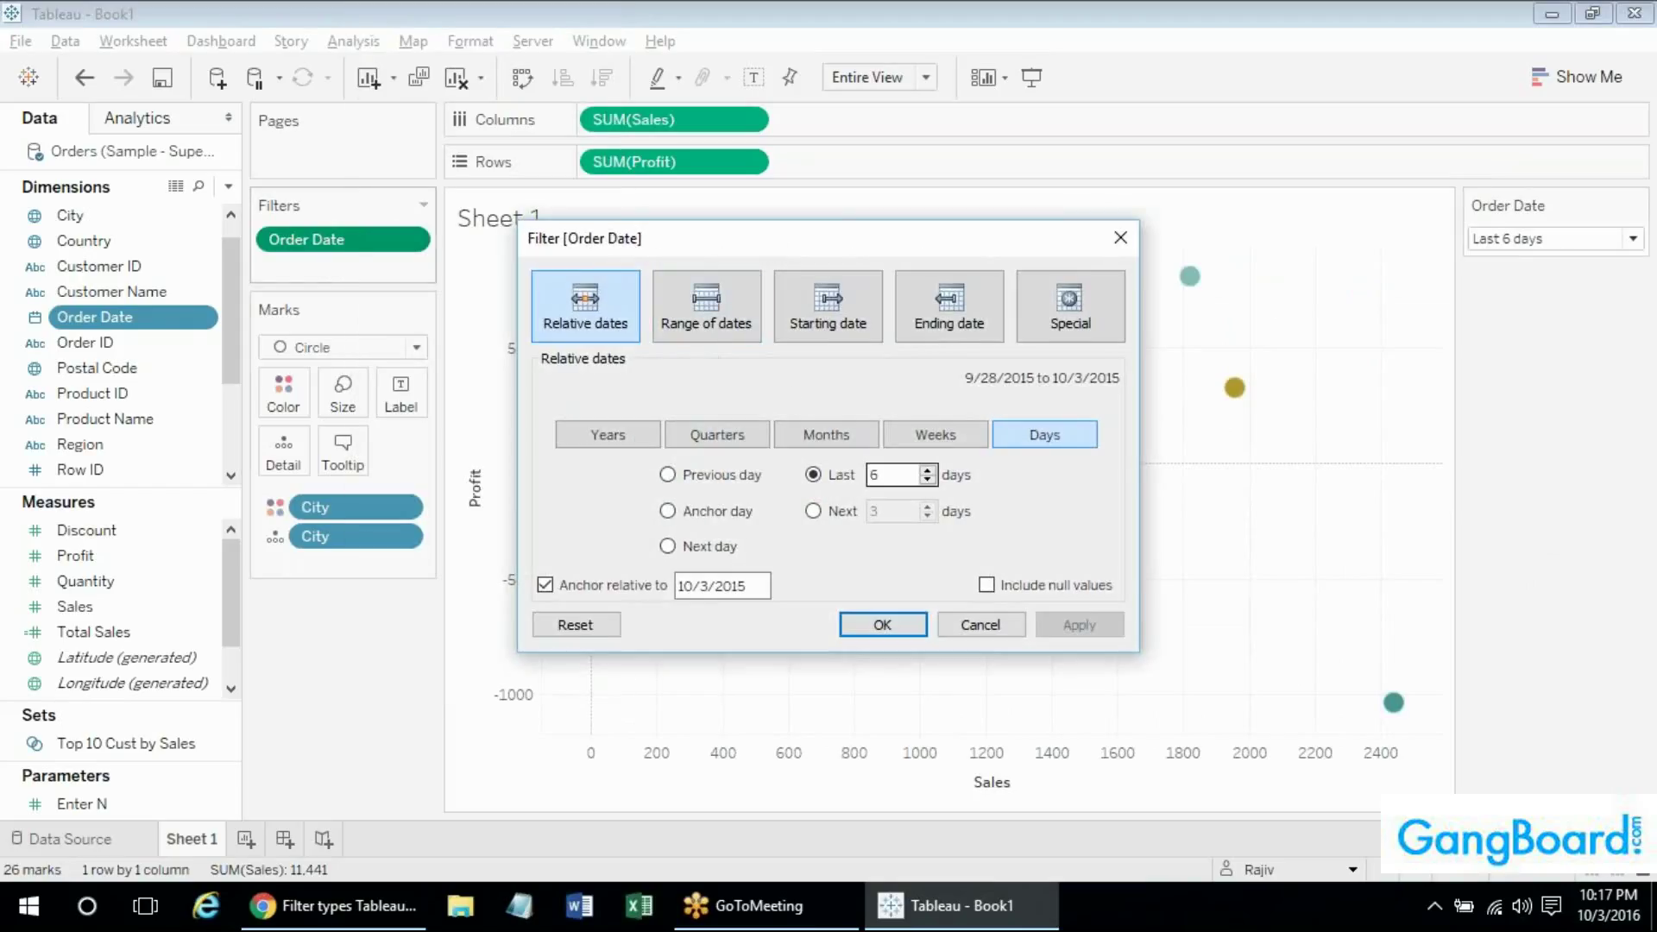
key(Escape)
drag(343, 239, 319, 431)
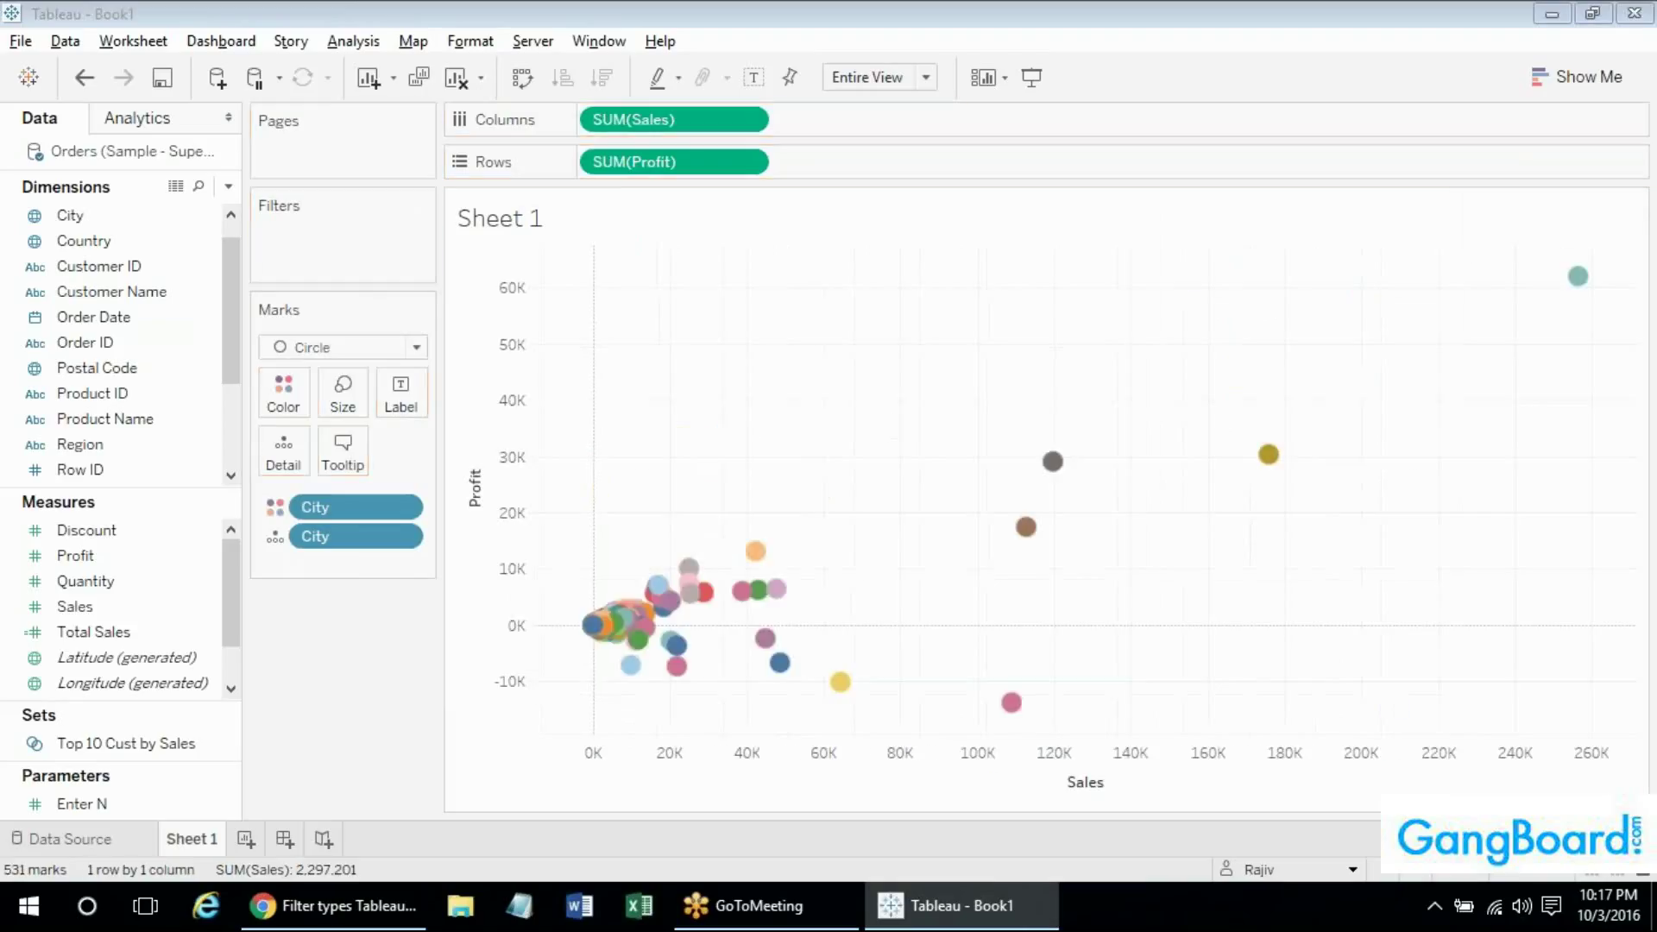
Add Order Date to the sheet's filters by years, using all values.
drag(93, 317, 276, 229)
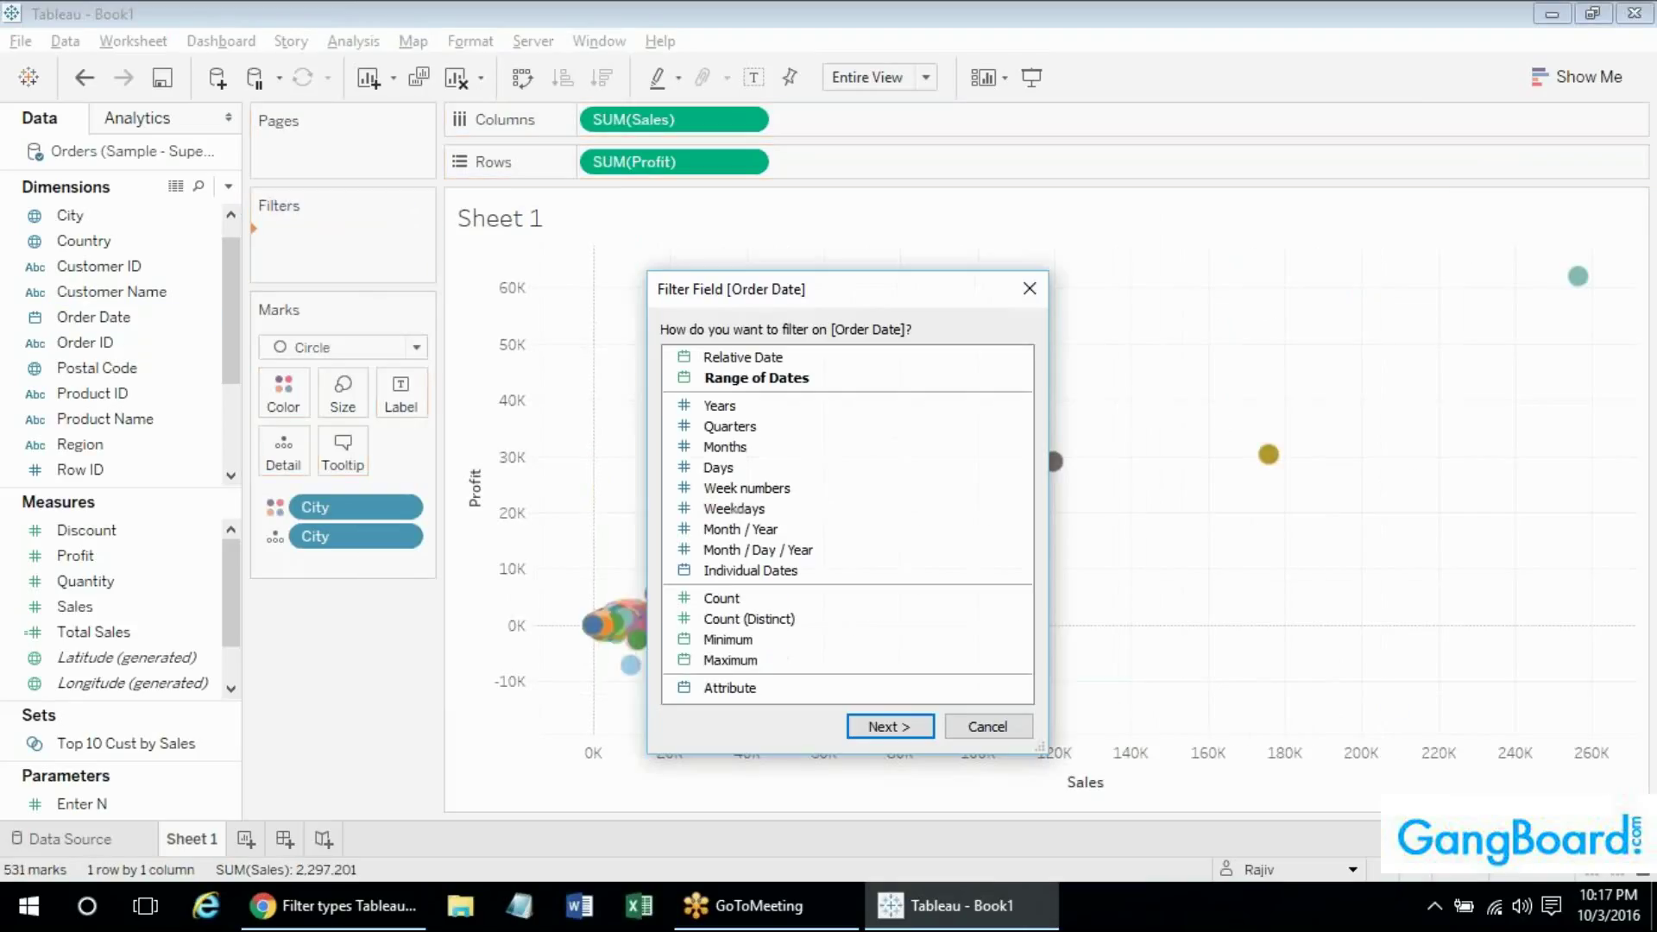
double_click(757, 406)
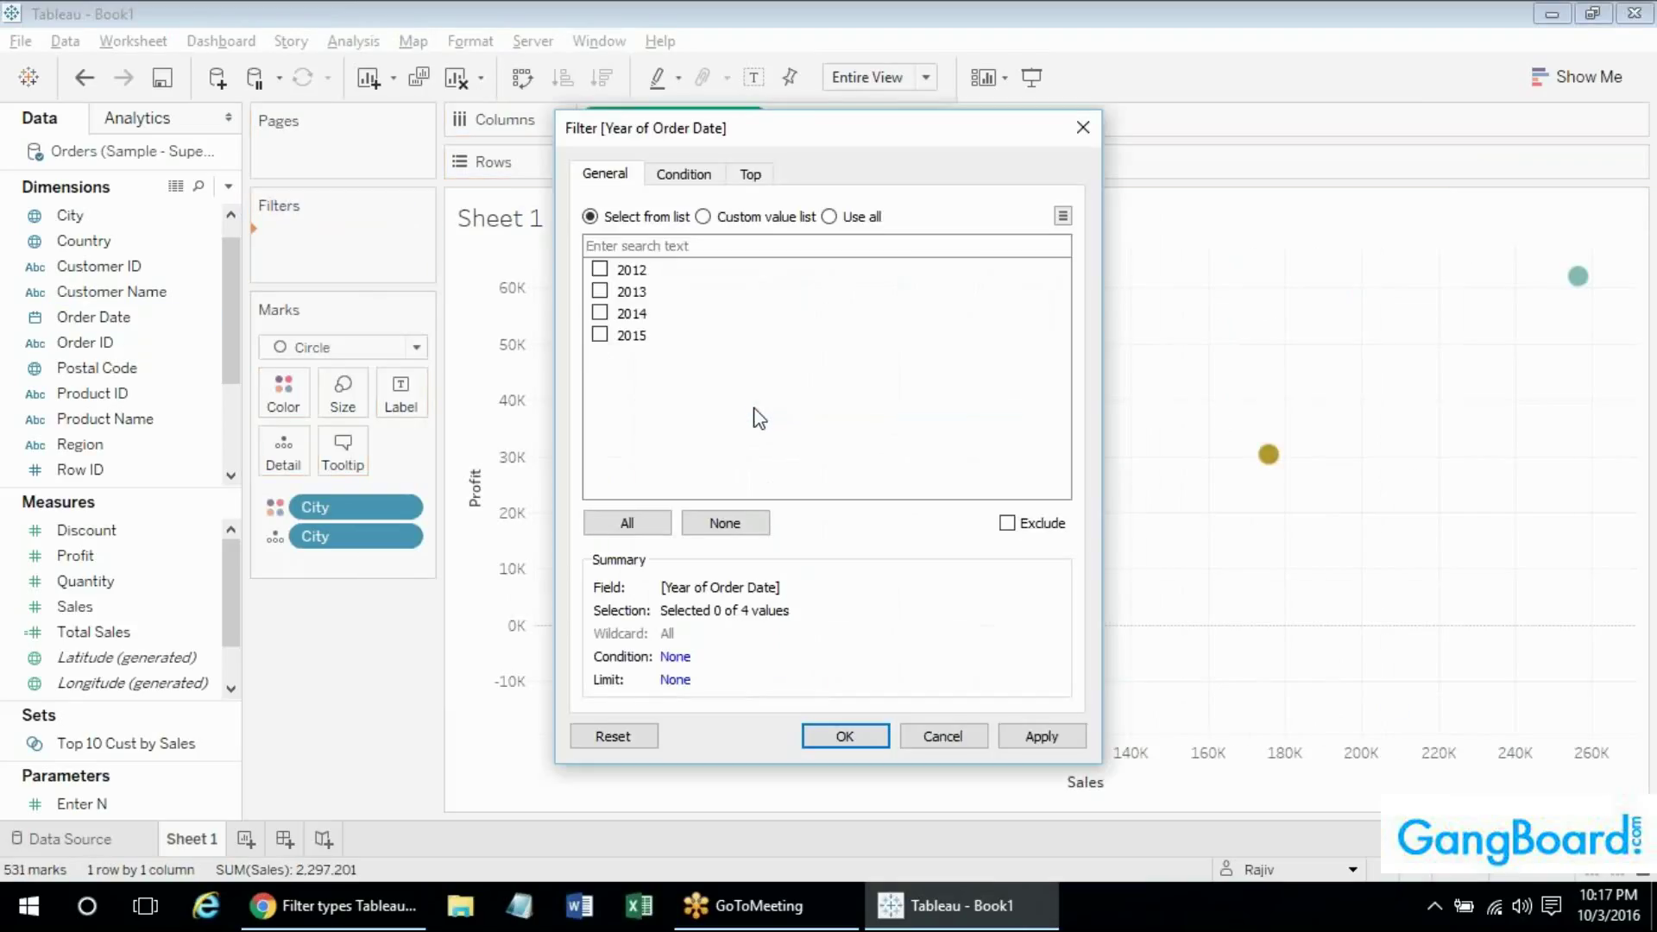
click(829, 215)
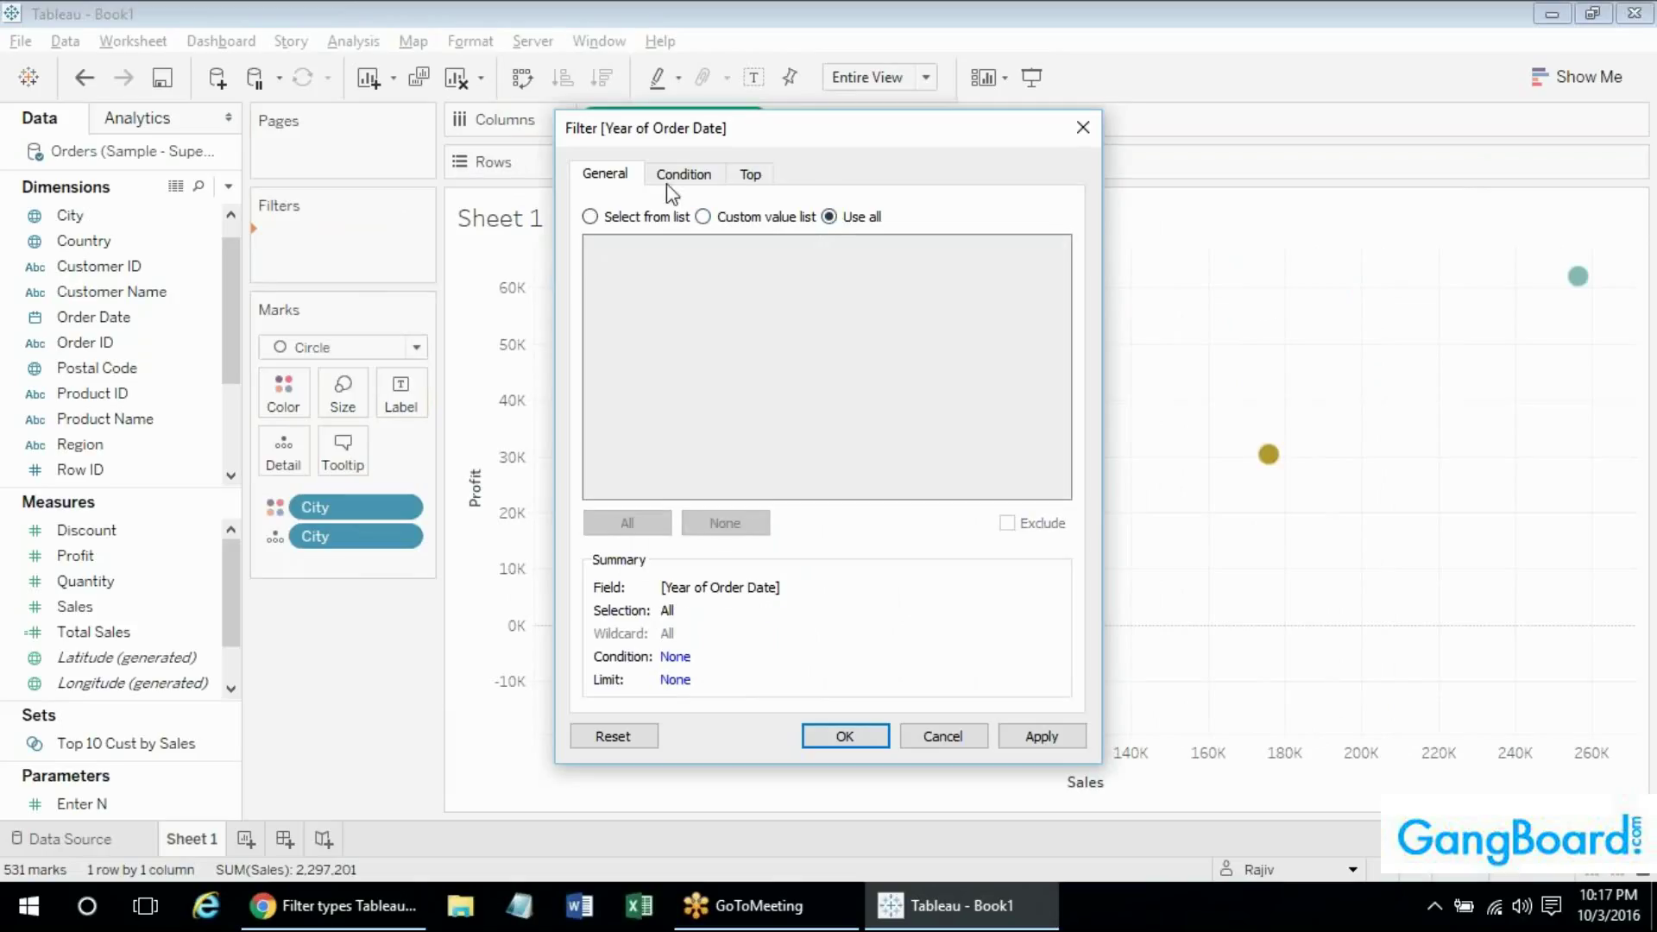
click(676, 177)
click(740, 177)
Add a condition to the Order Date year filter that keeps years whose sum of Sales is >= 100000, and apply it.
click(693, 179)
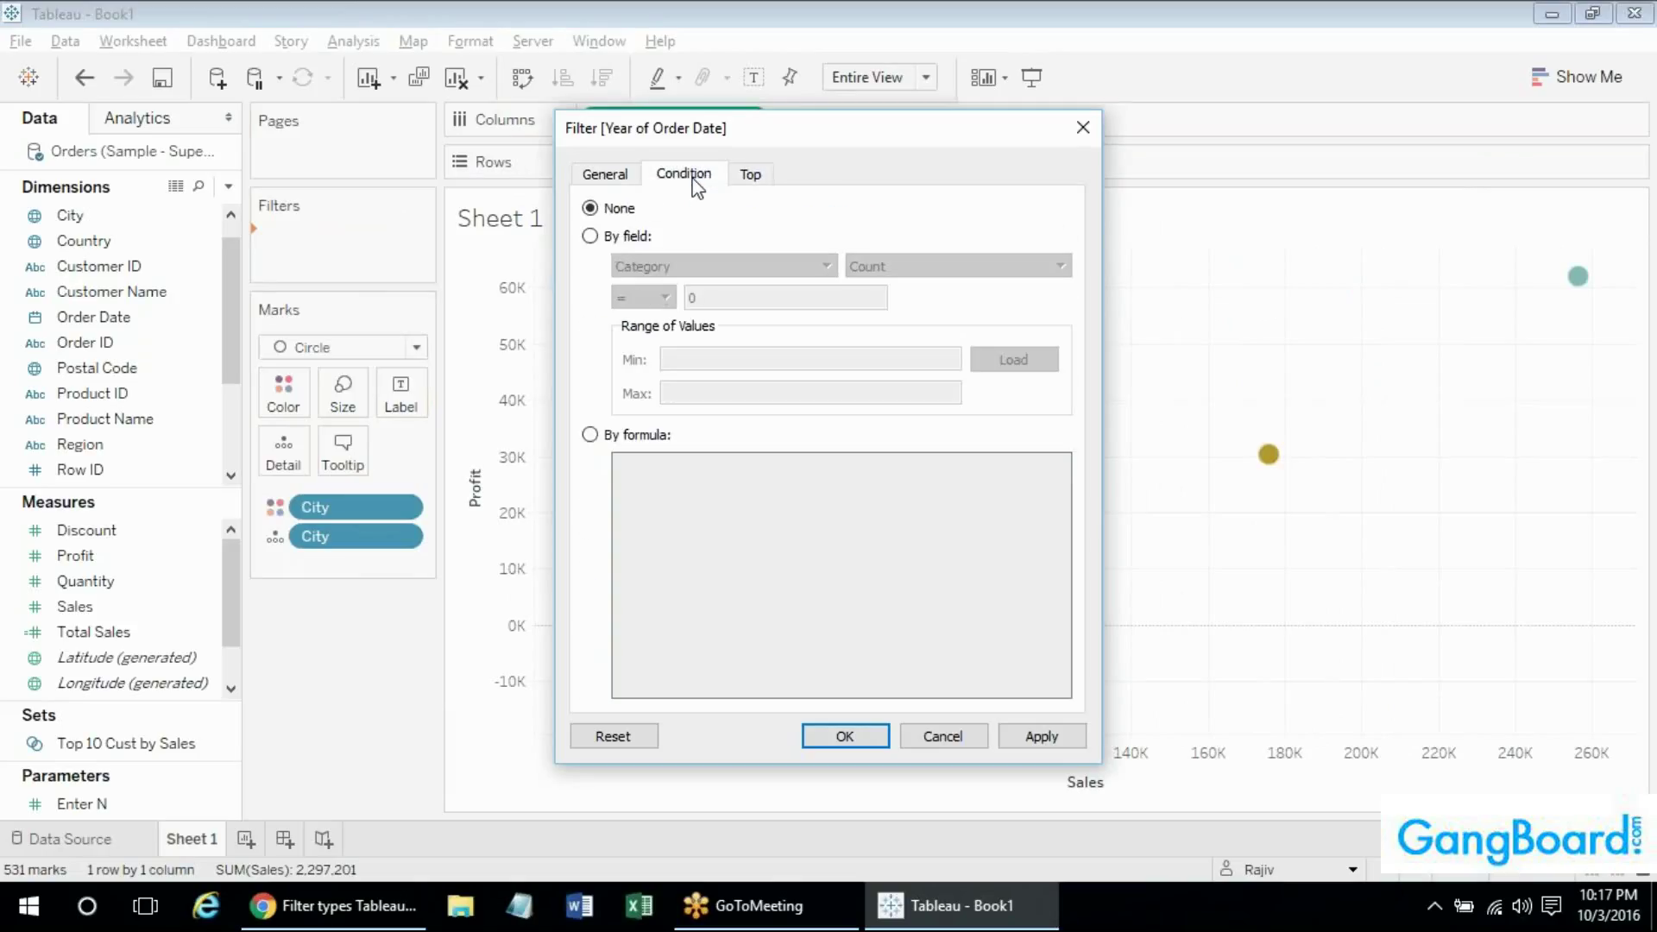
click(590, 236)
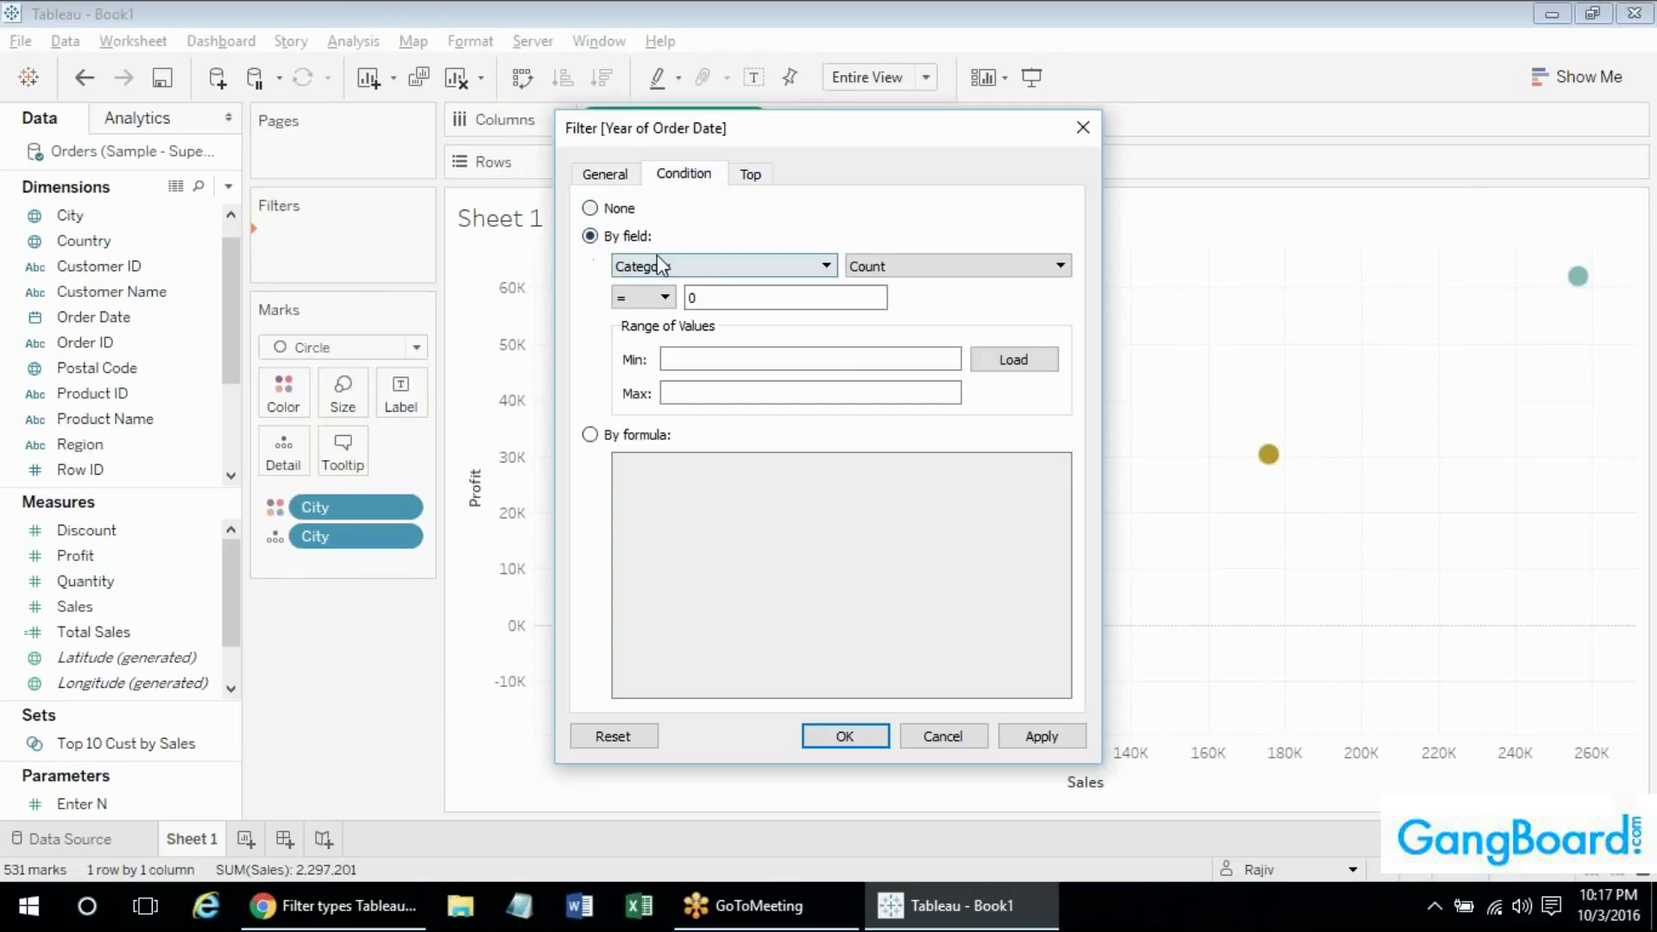
click(660, 266)
text(sales)
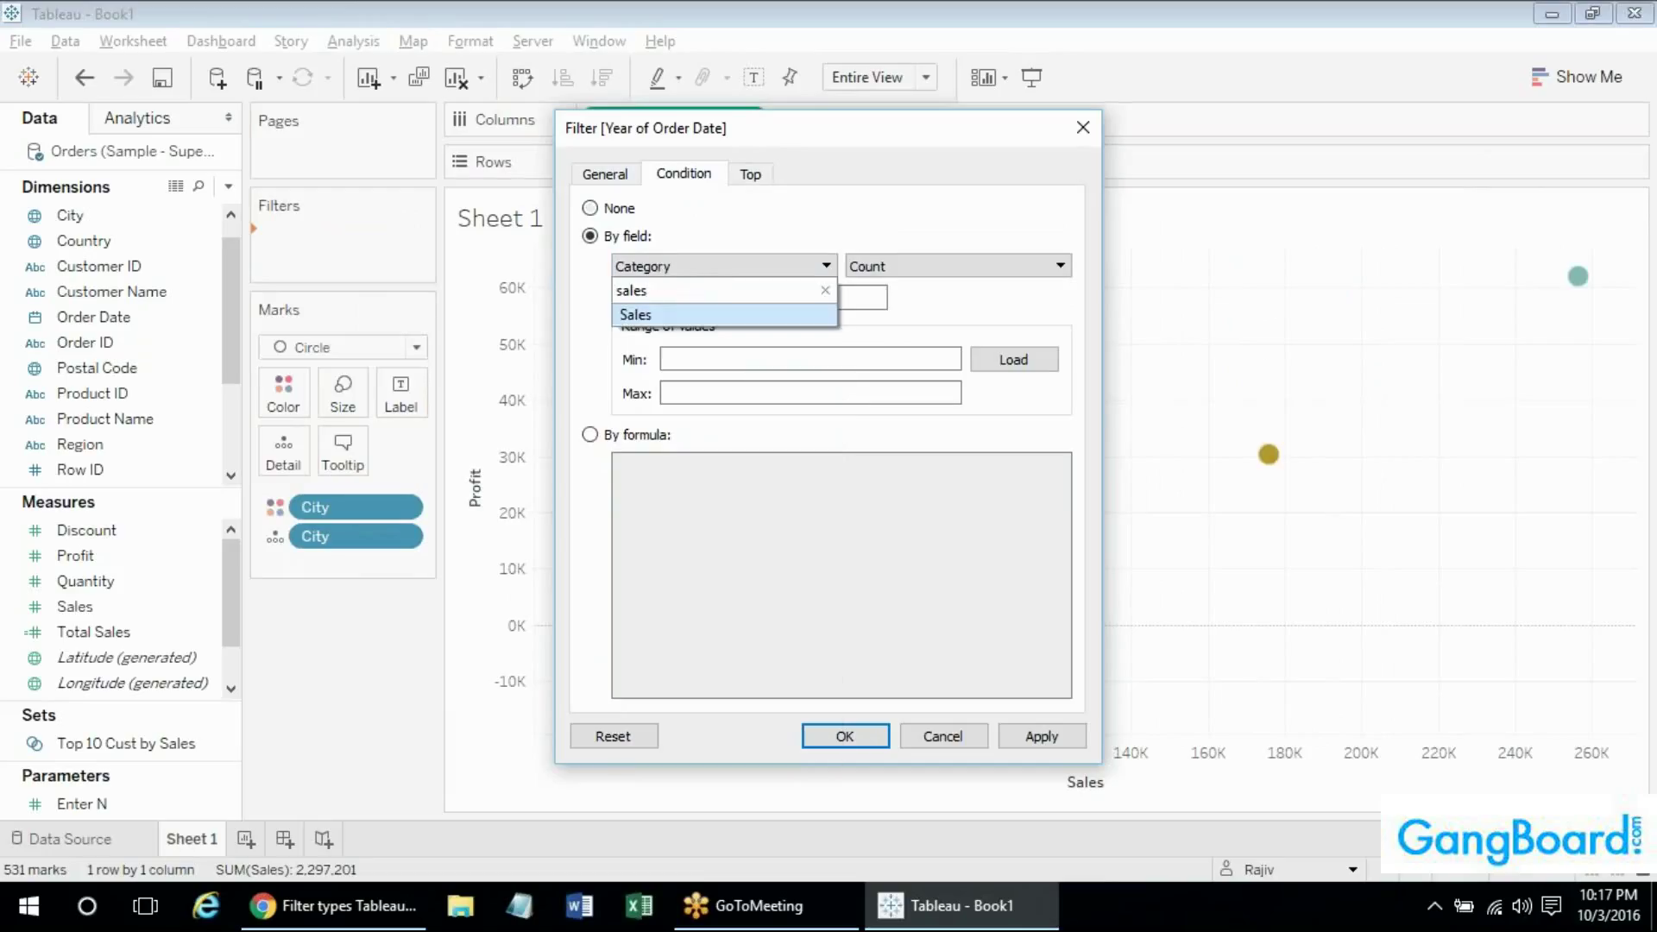
key(Return)
click(662, 297)
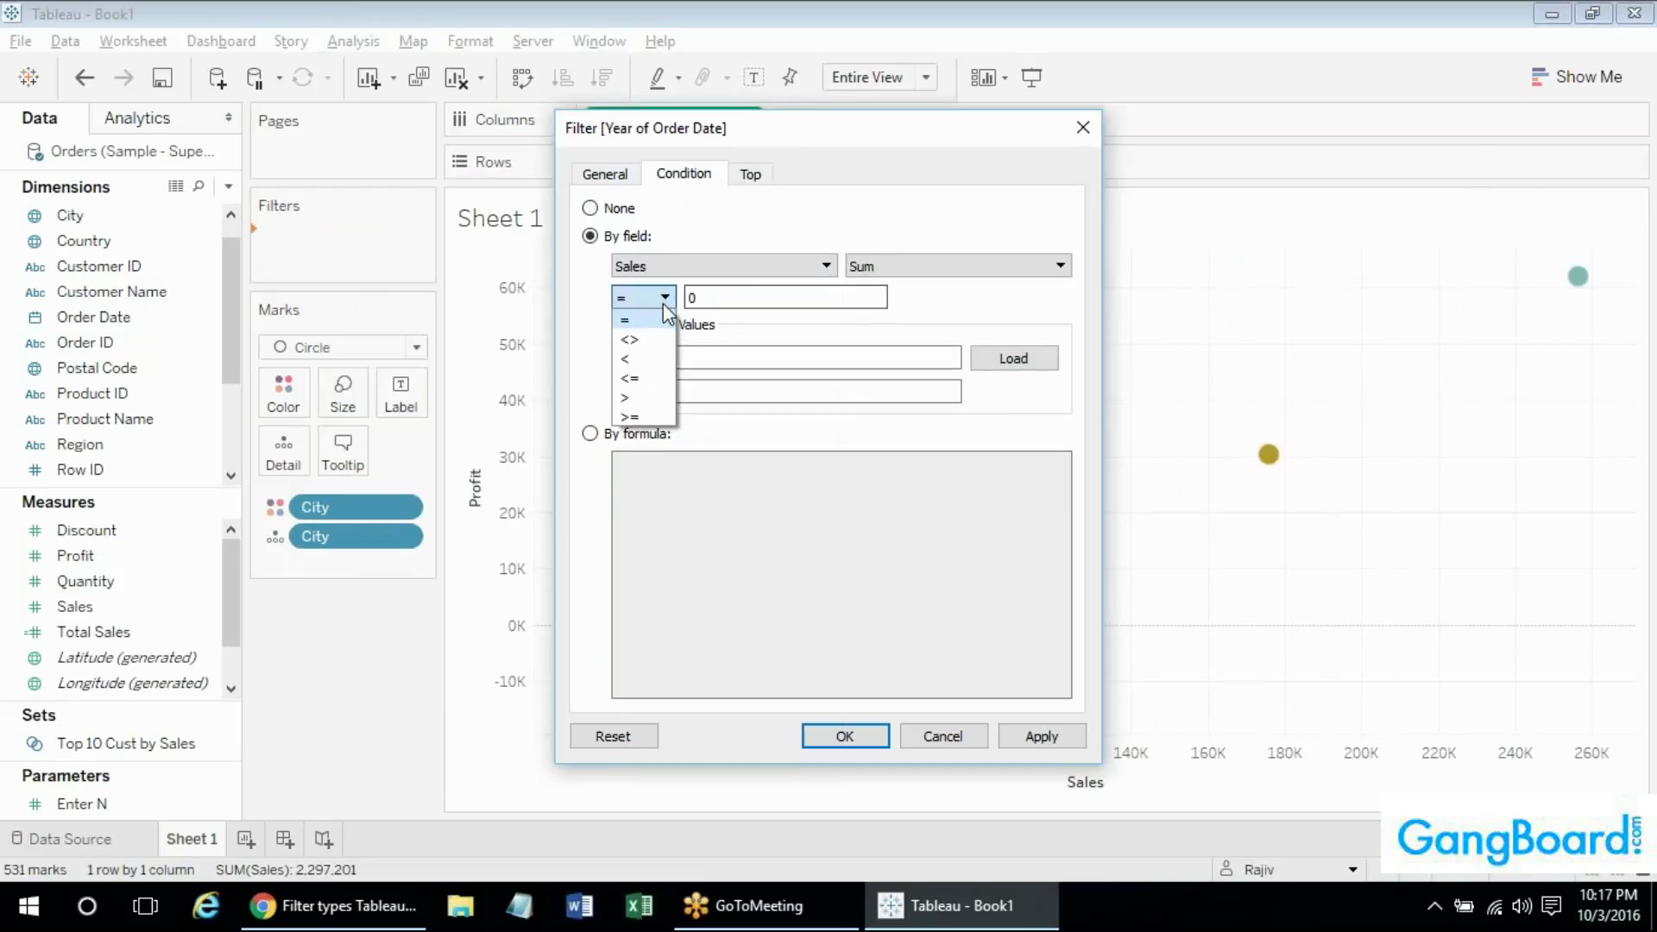
click(636, 416)
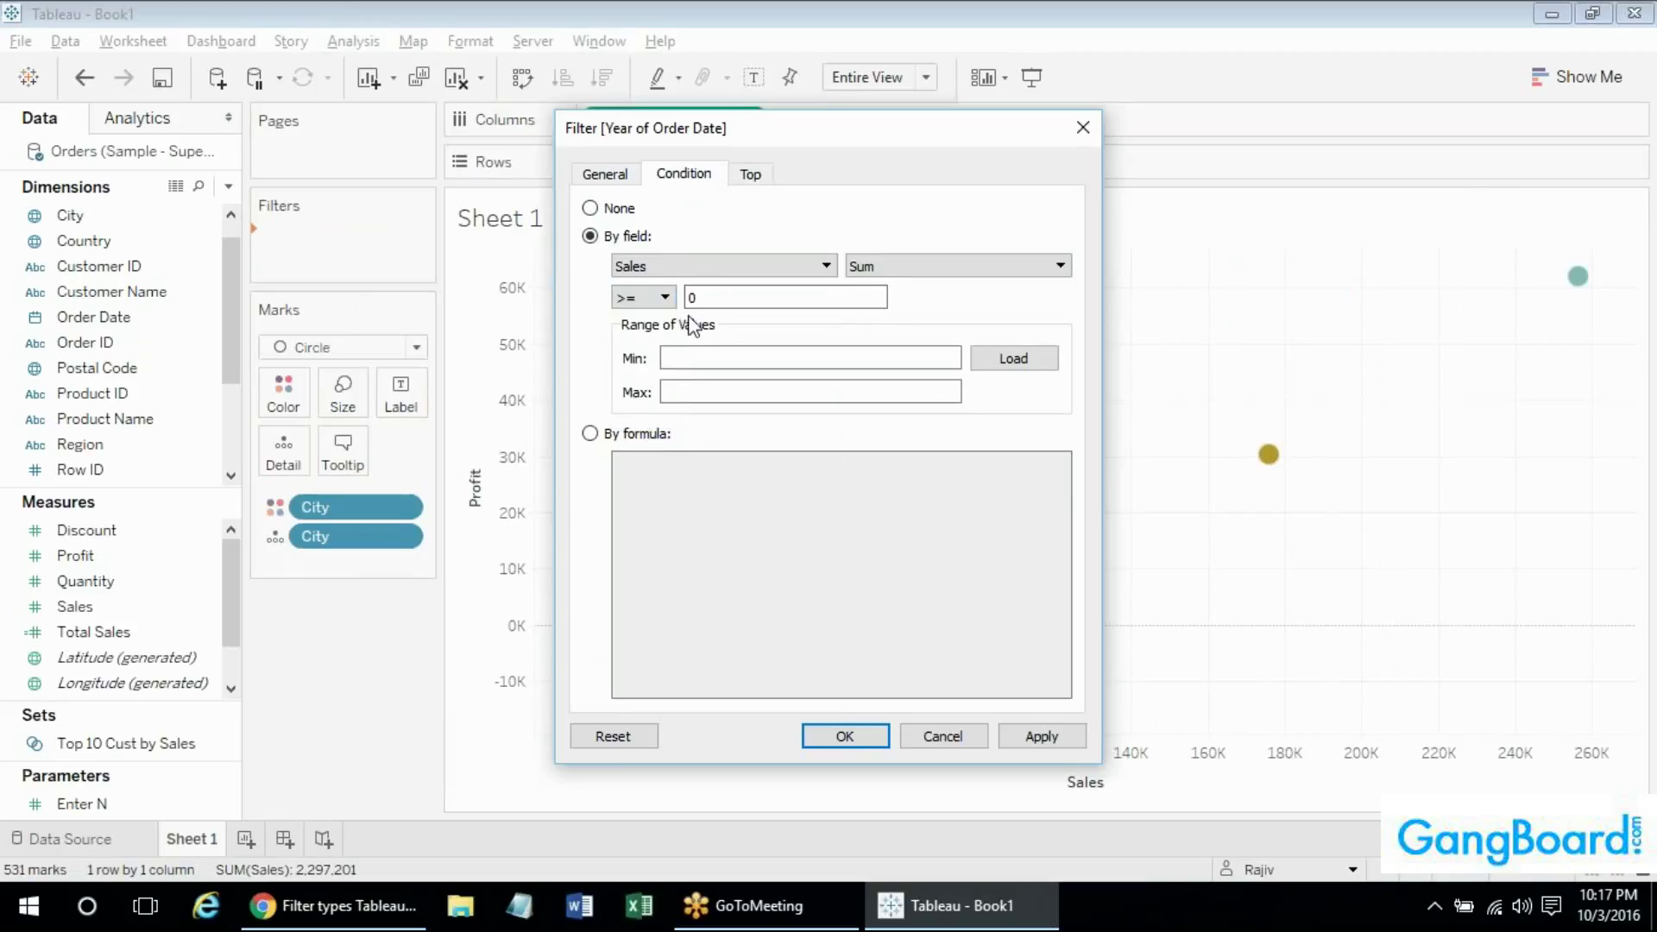
double_click(729, 289)
text(10000)
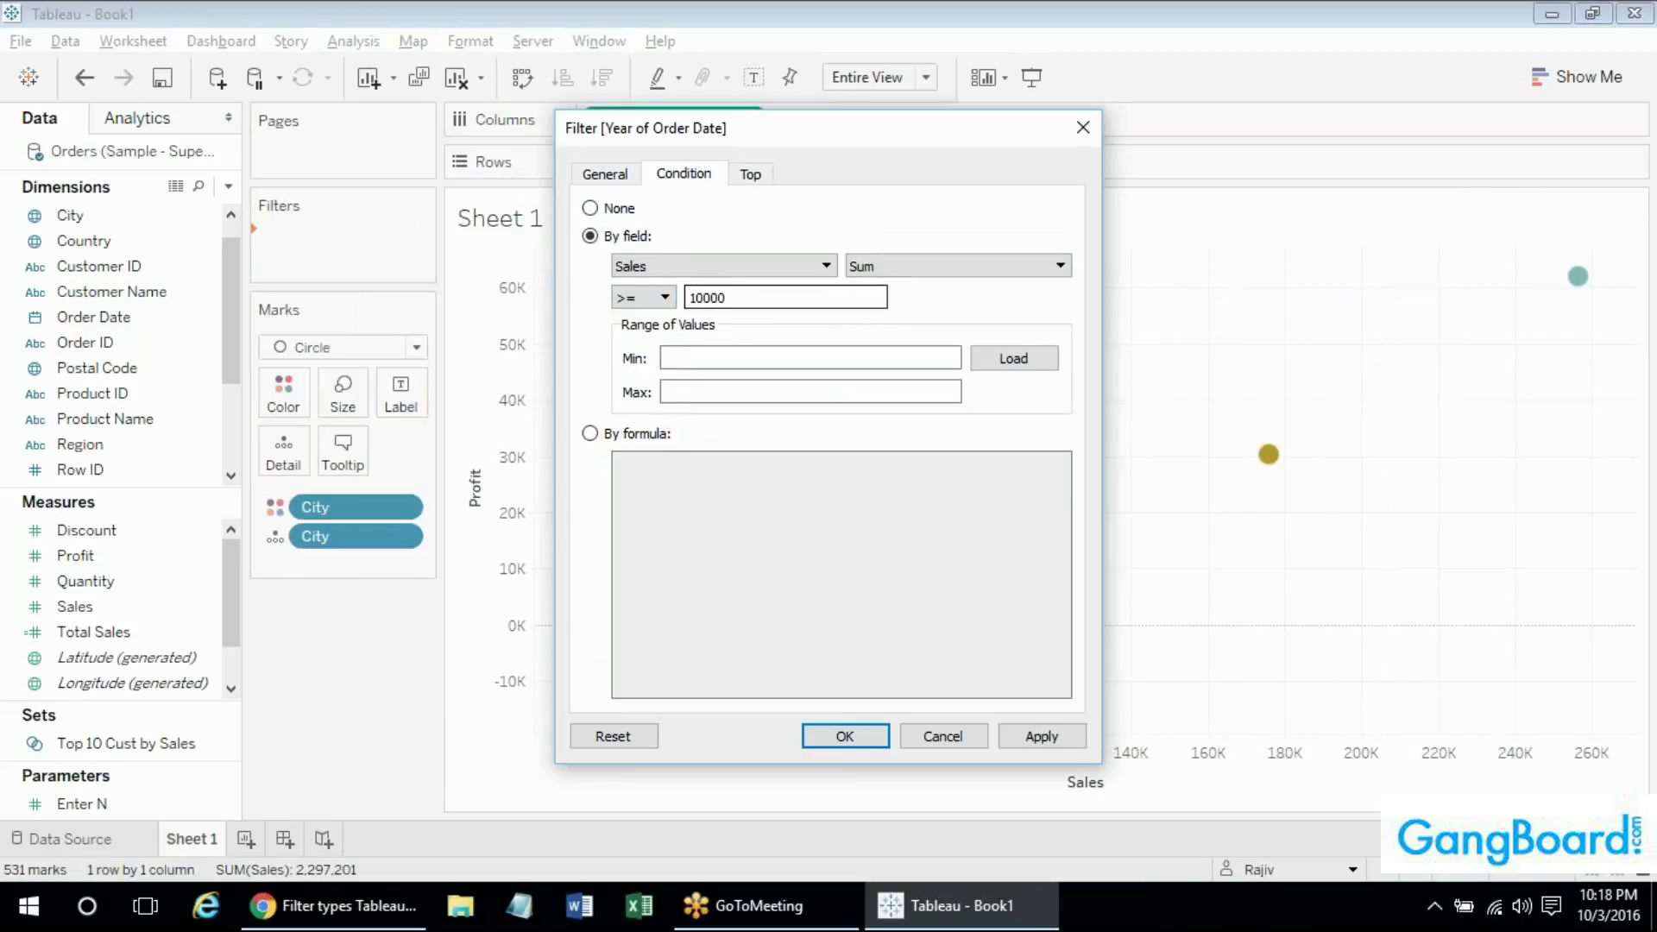
text(0)
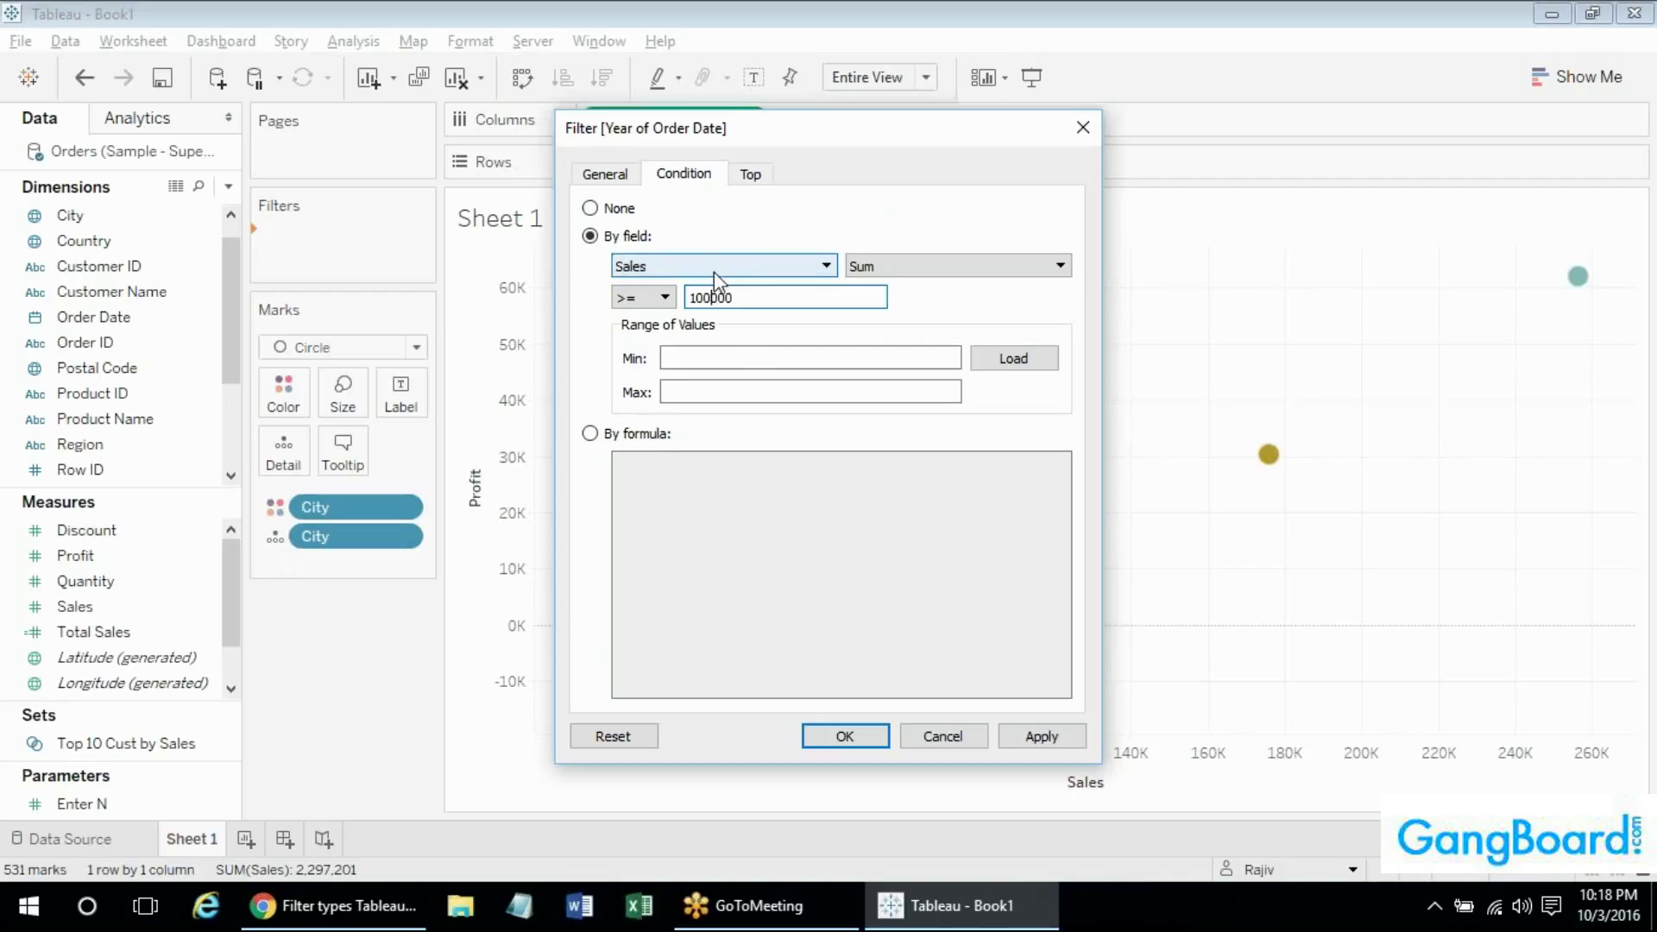
click(845, 736)
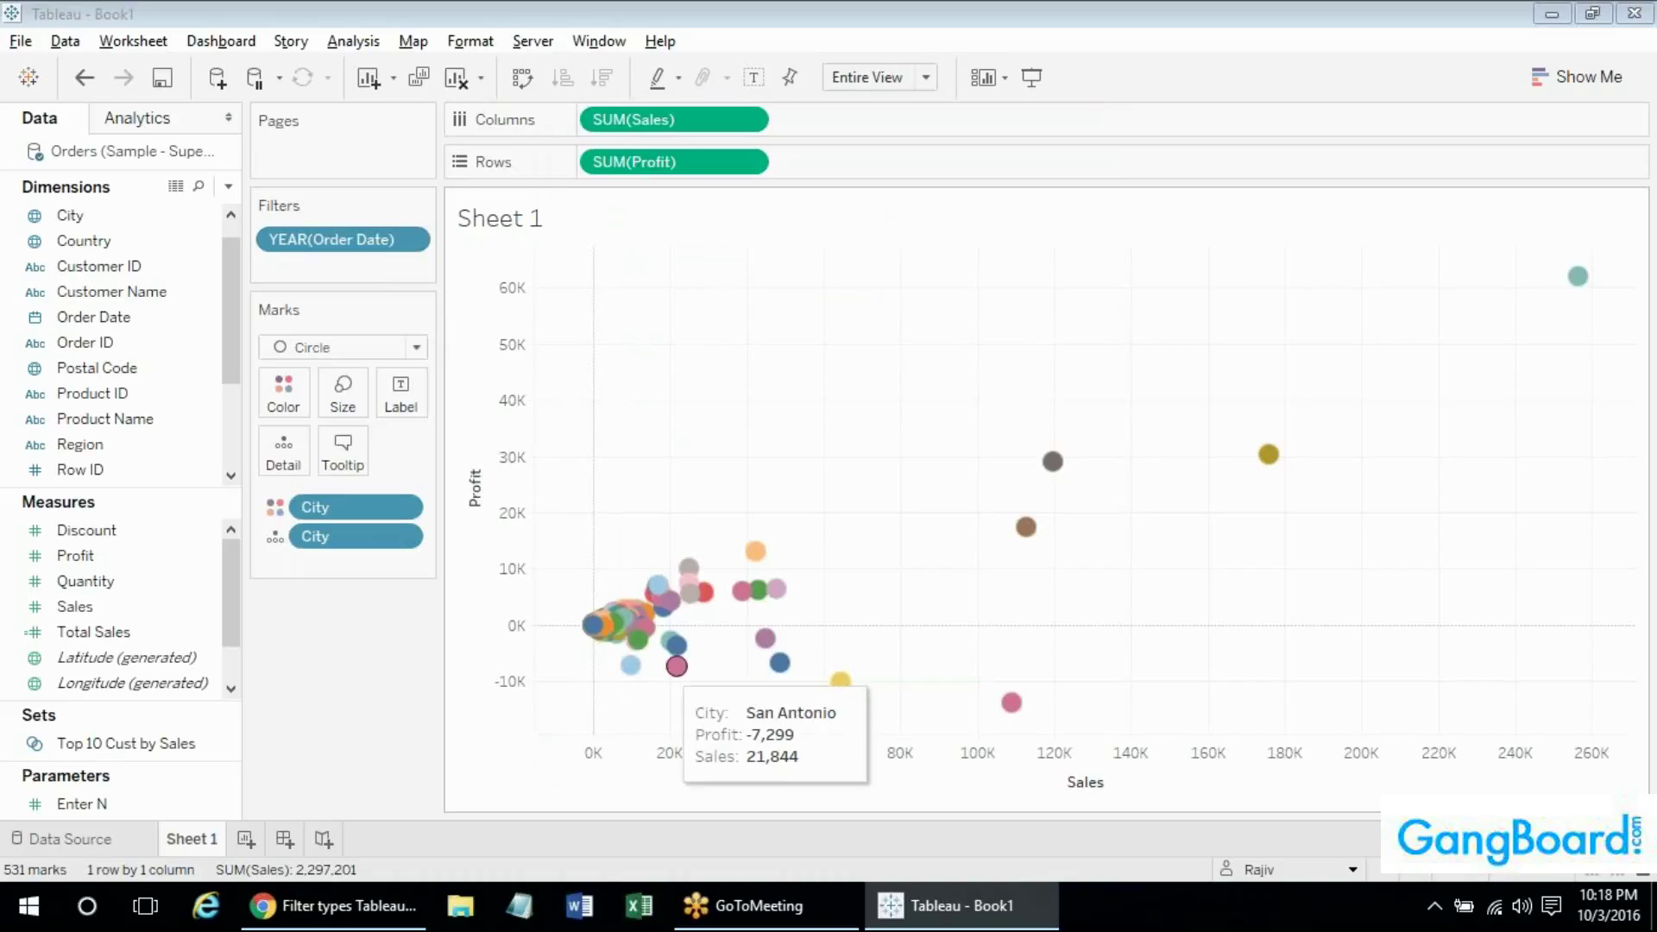
mouse_move(681, 578)
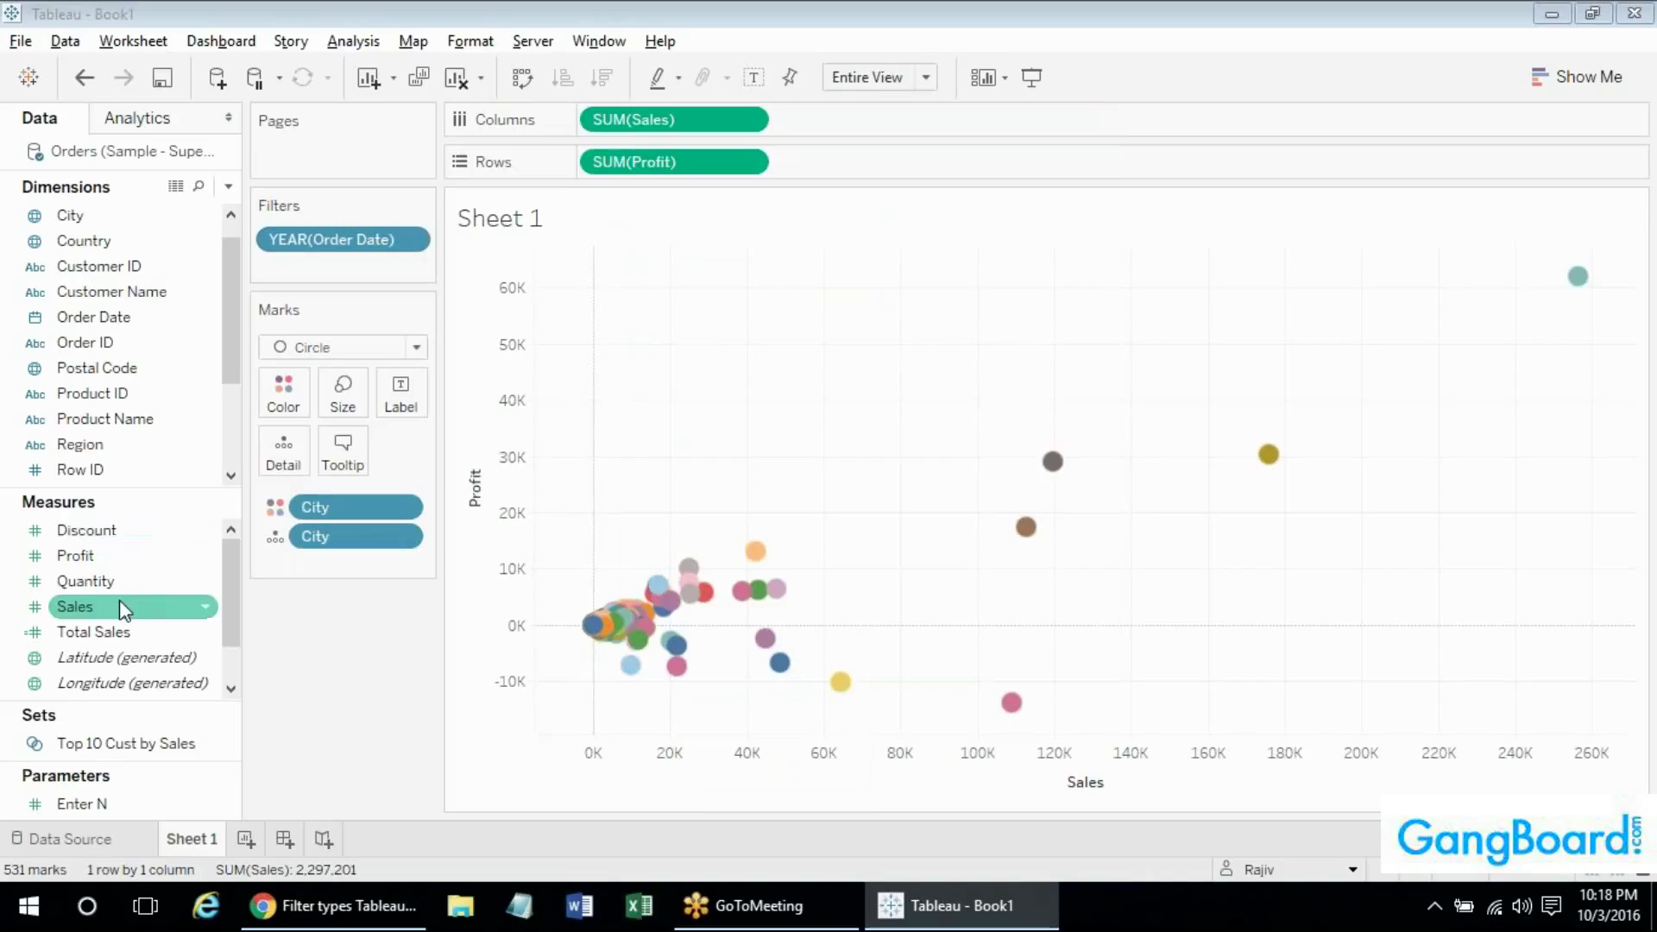
Review the sales condition of the Order Date year filter without changing its settings.
drag(119, 599, 302, 275)
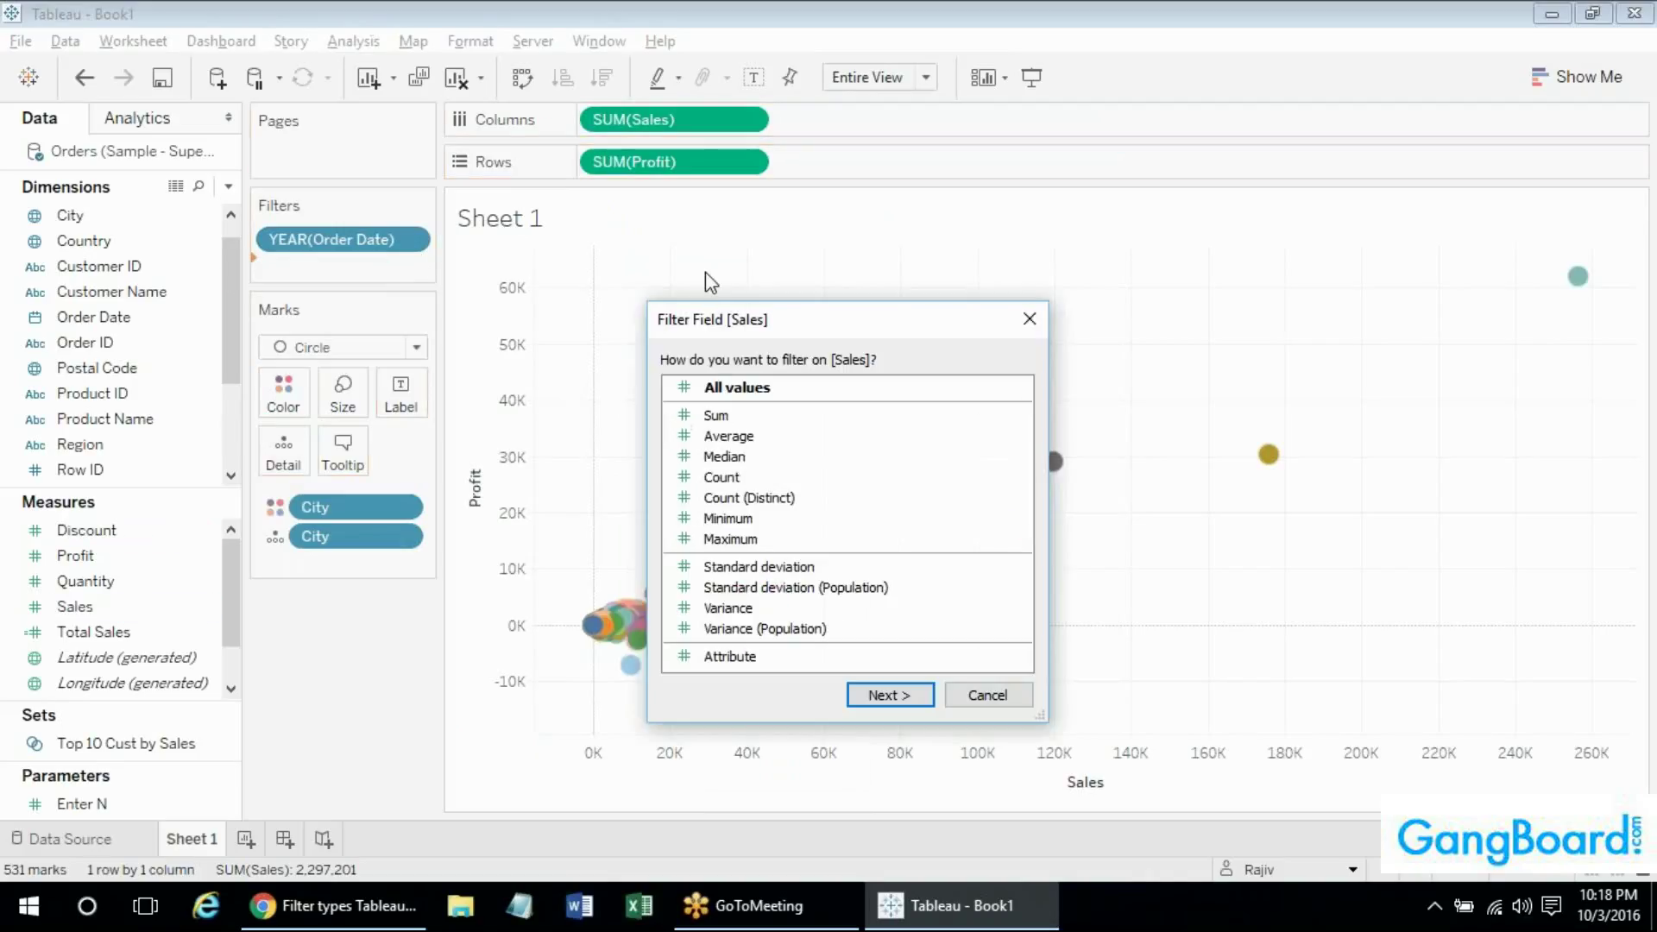
key(Escape)
right_click(401, 240)
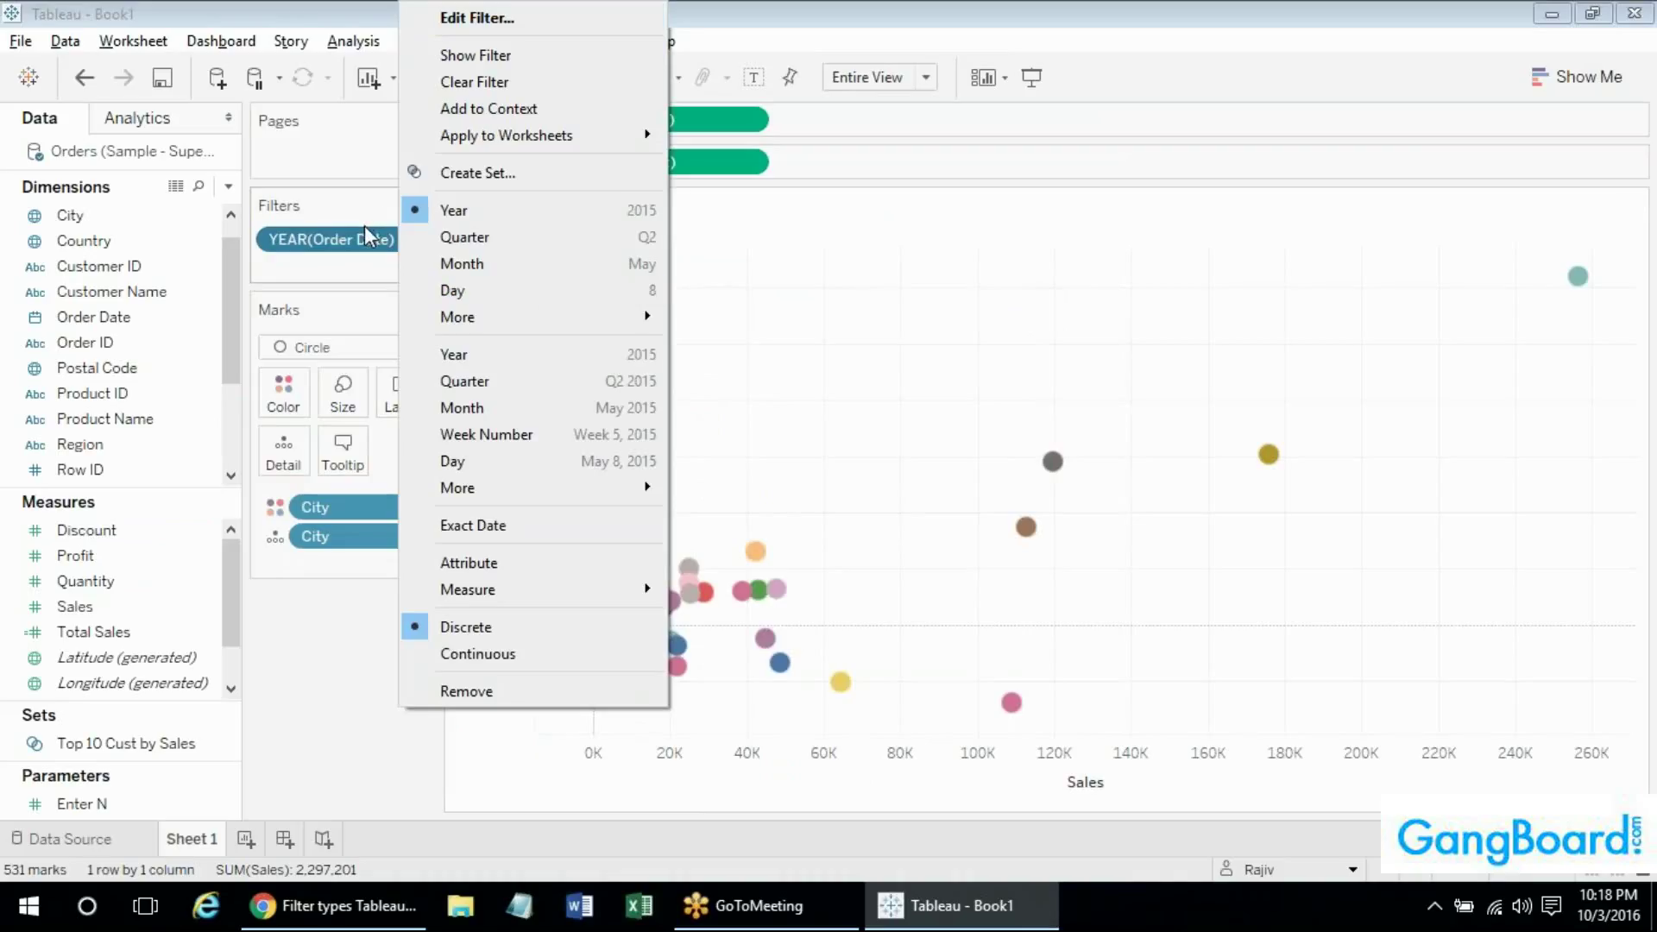
click(506, 19)
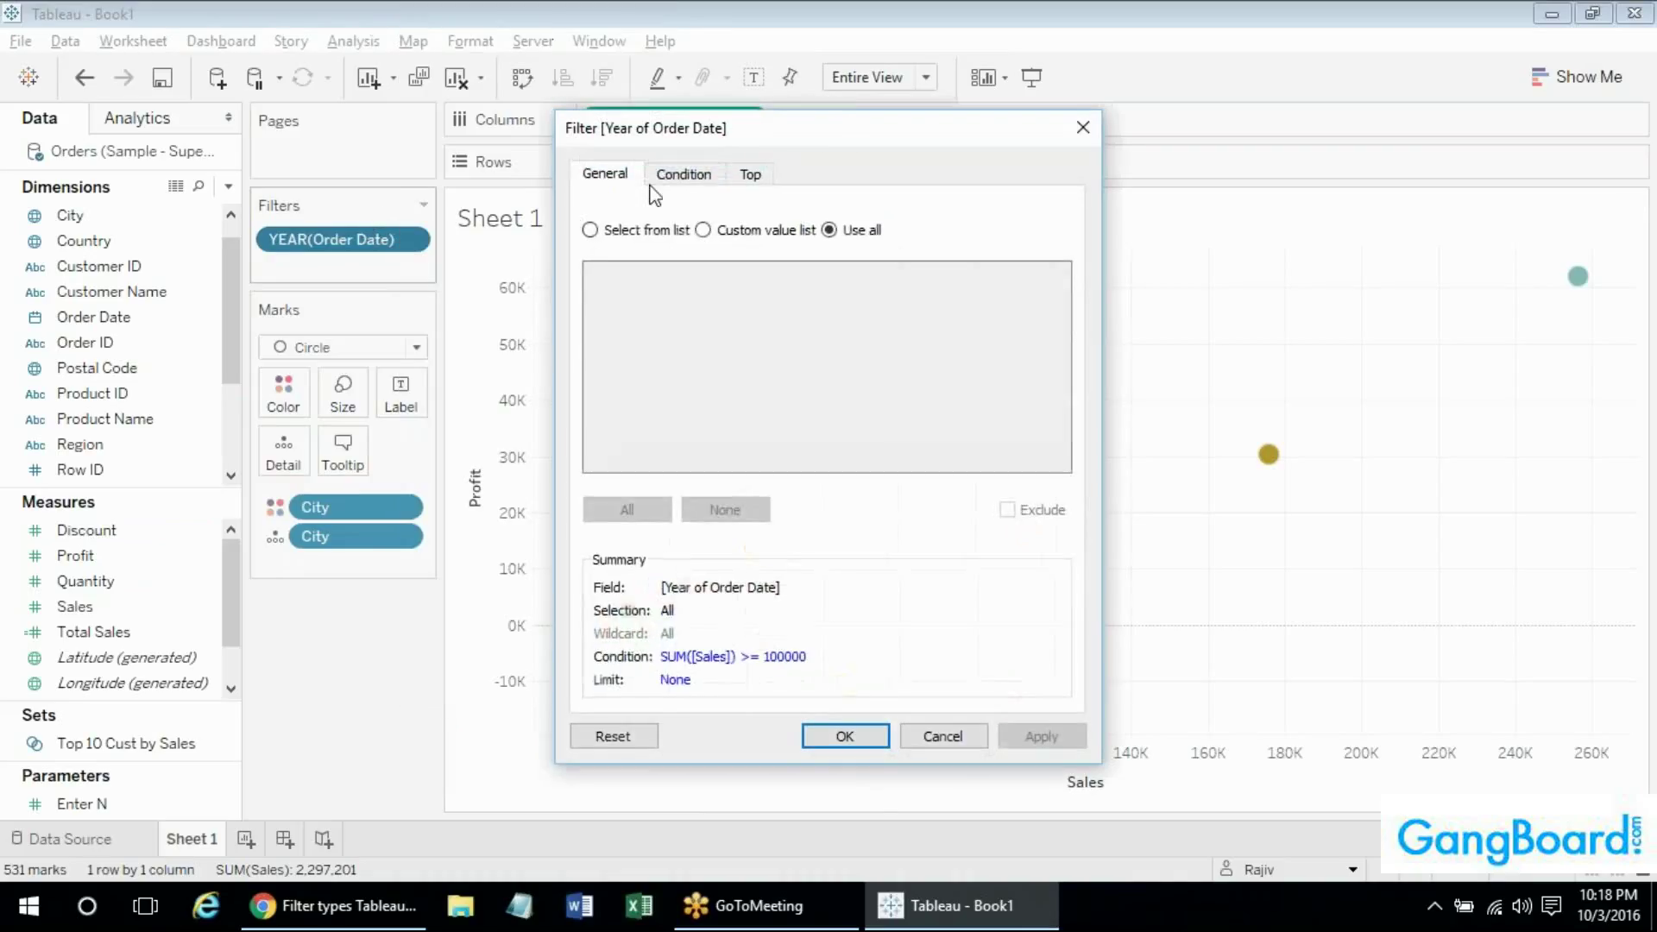
click(672, 182)
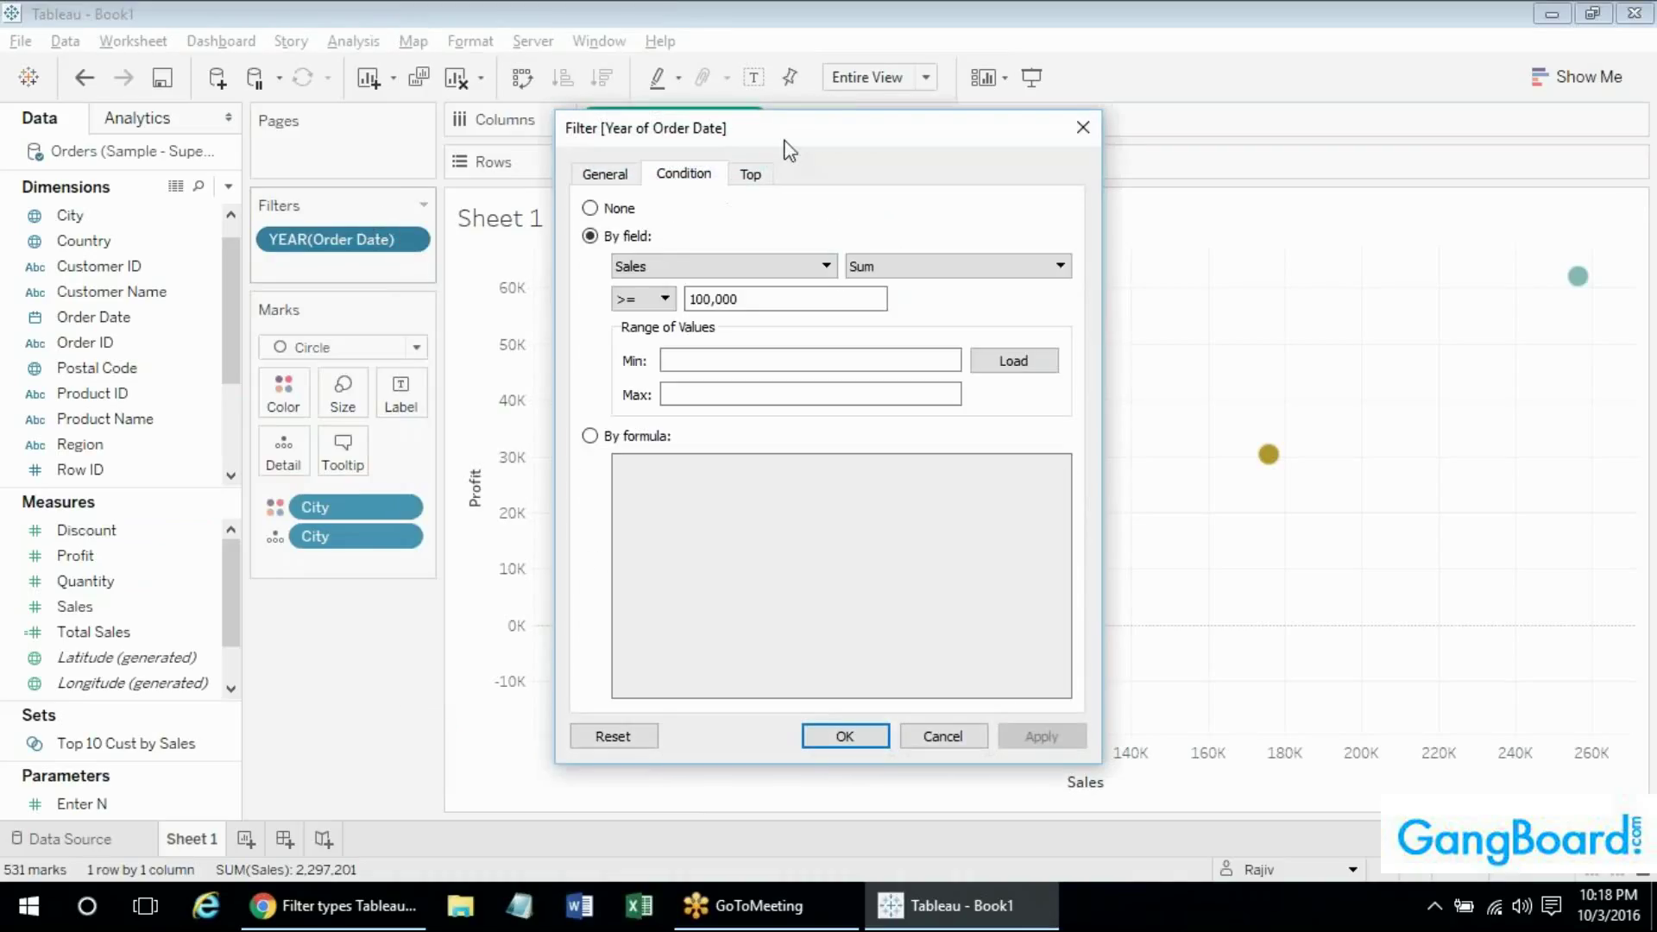
drag(788, 151, 701, 400)
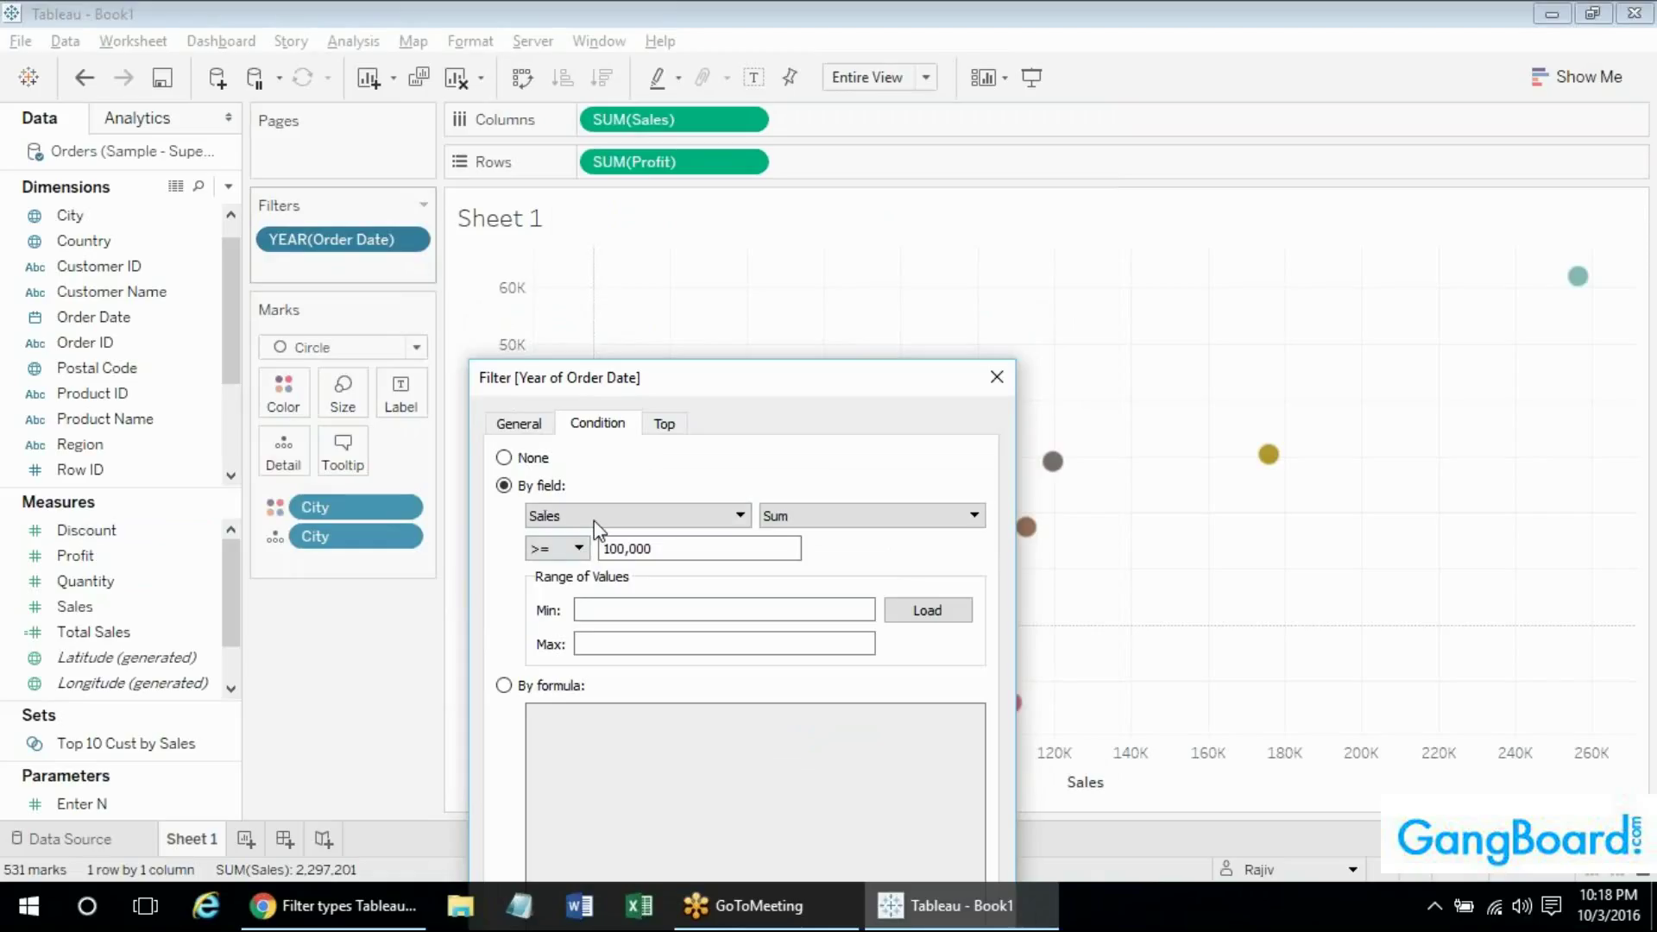
drag(765, 385, 764, 249)
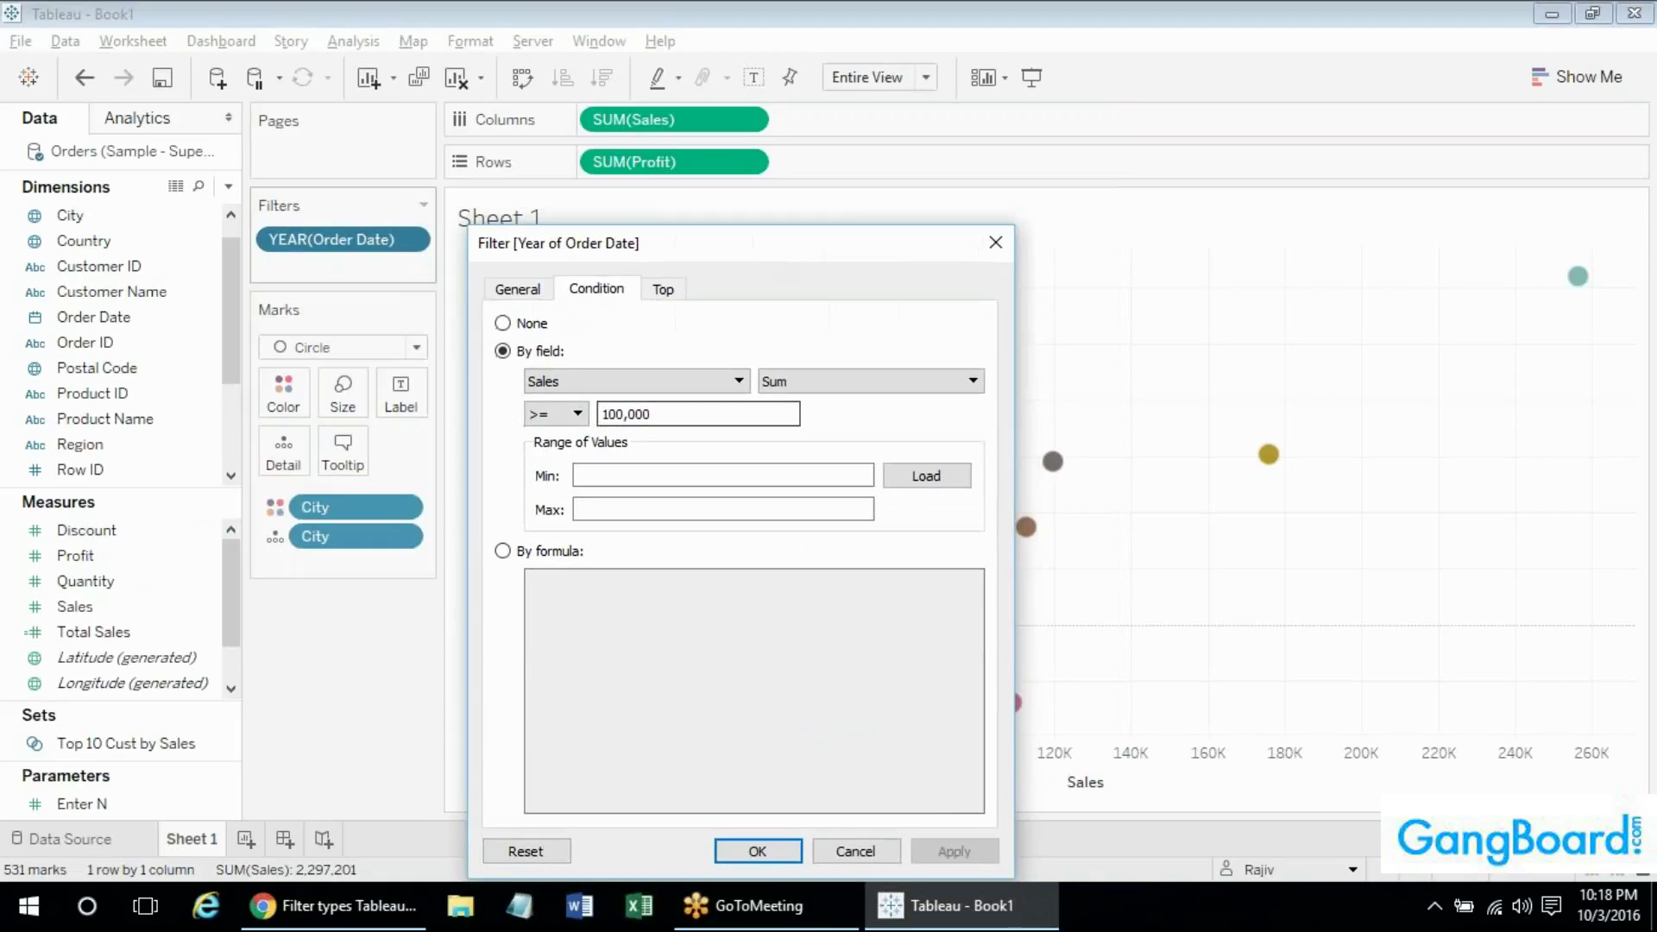
click(518, 289)
click(751, 851)
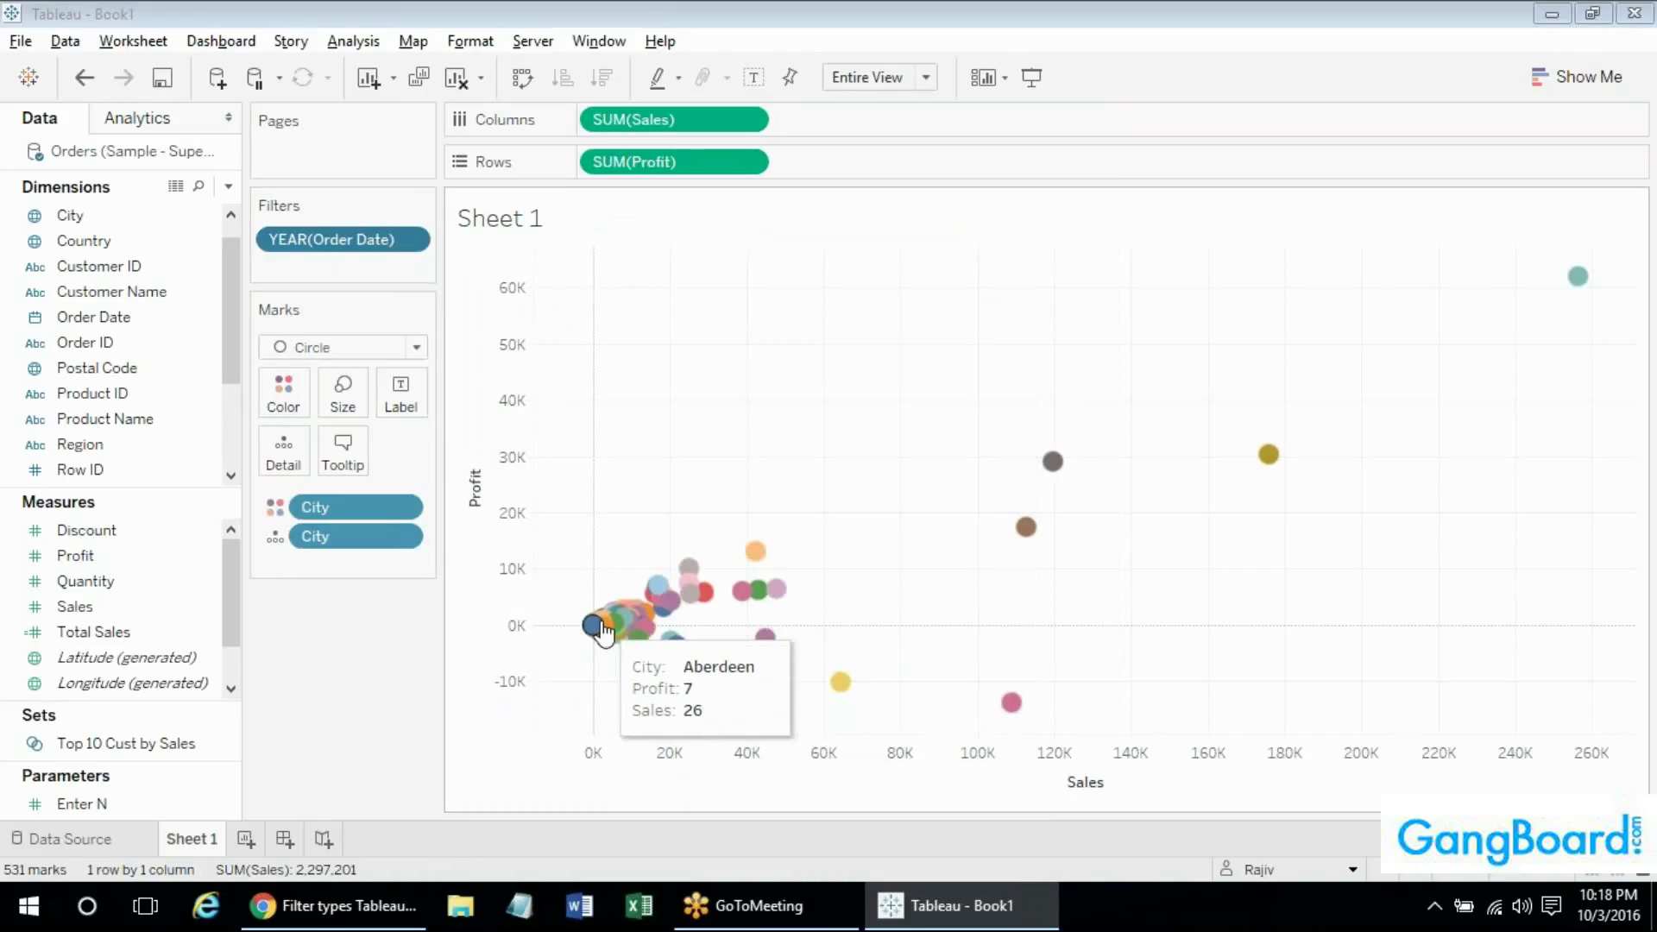
Switch the Order Date year filter to selecting from the list, with 2012 through 2015 included, and apply it.
right_click(354, 231)
mouse_move(447, 139)
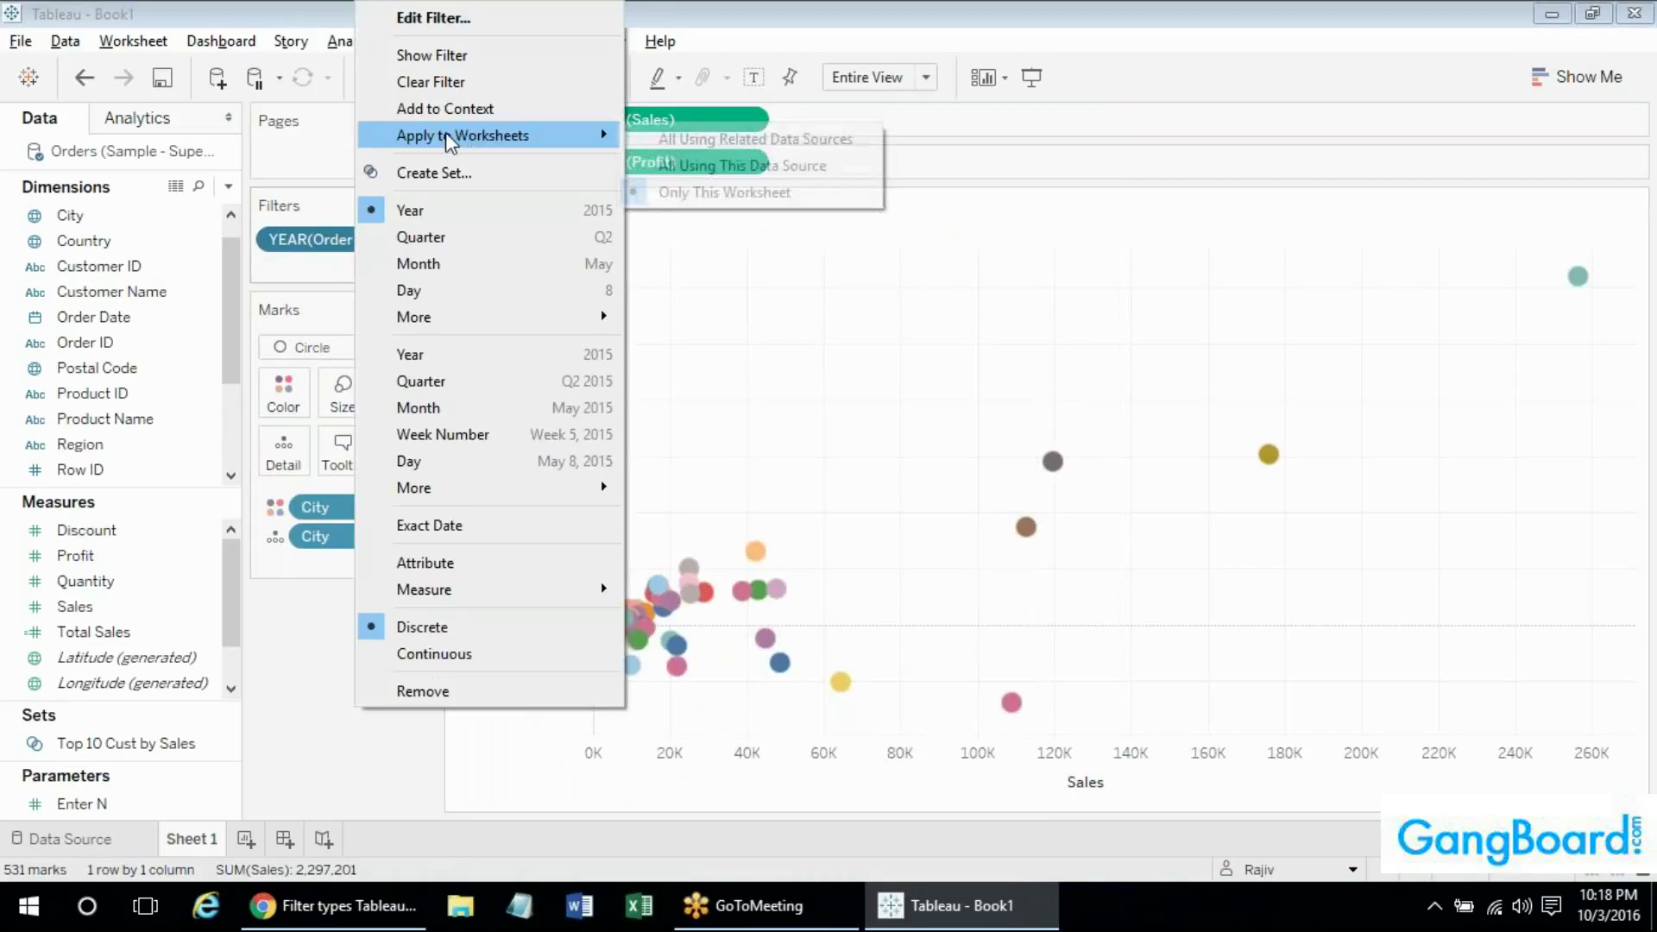
click(442, 18)
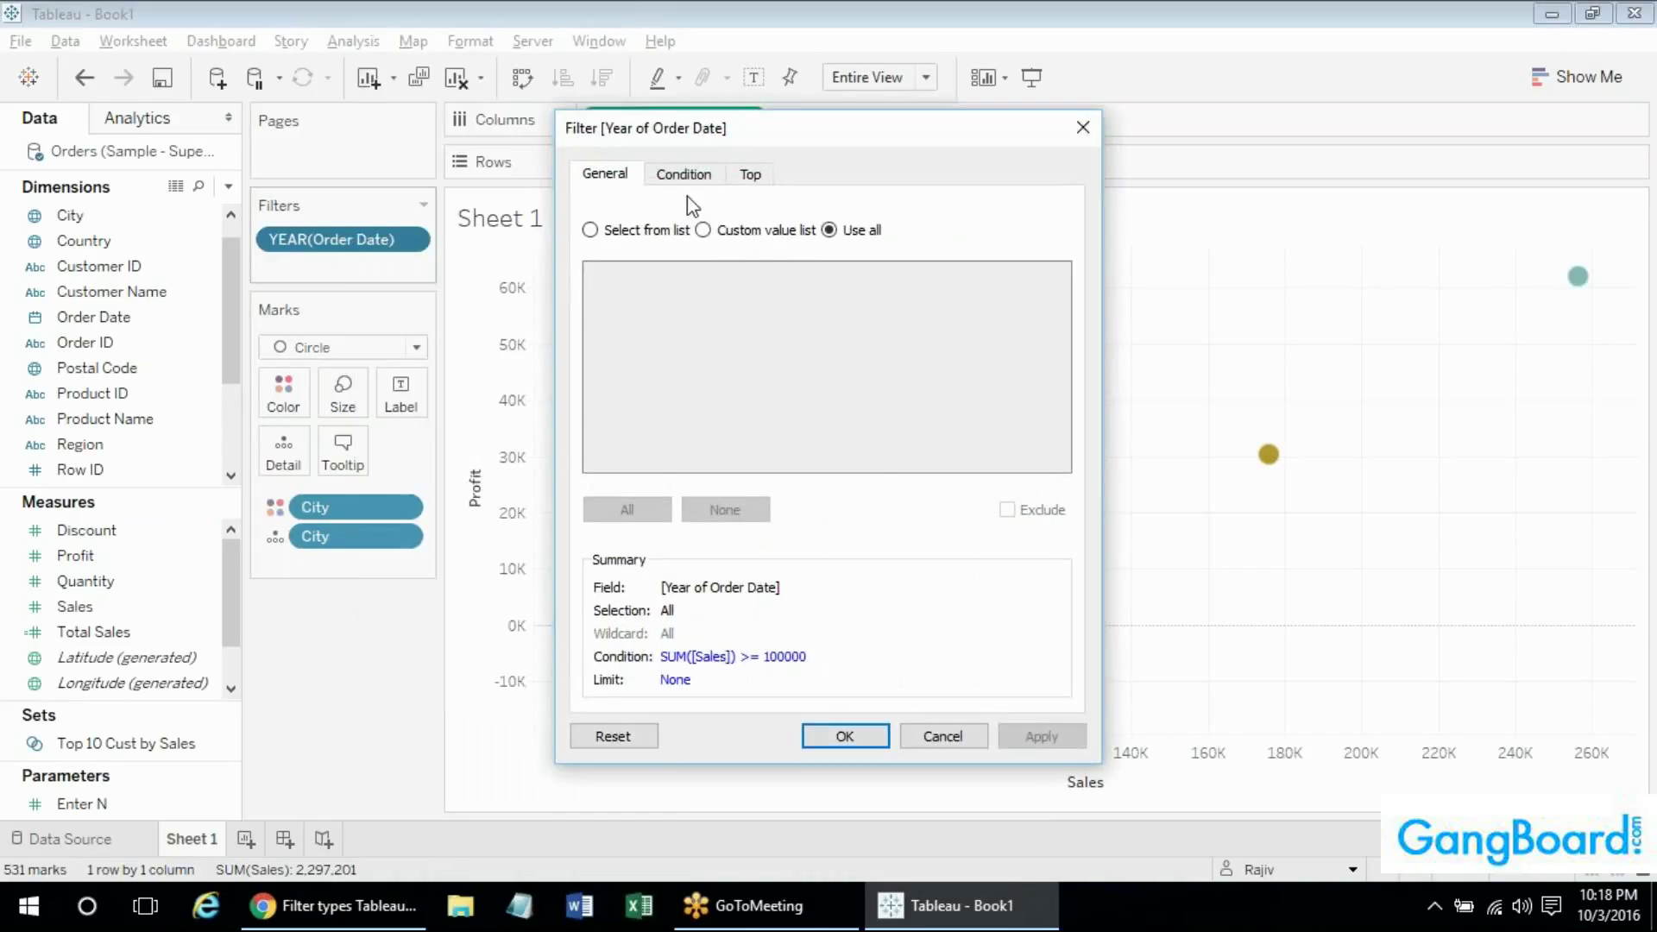
click(590, 229)
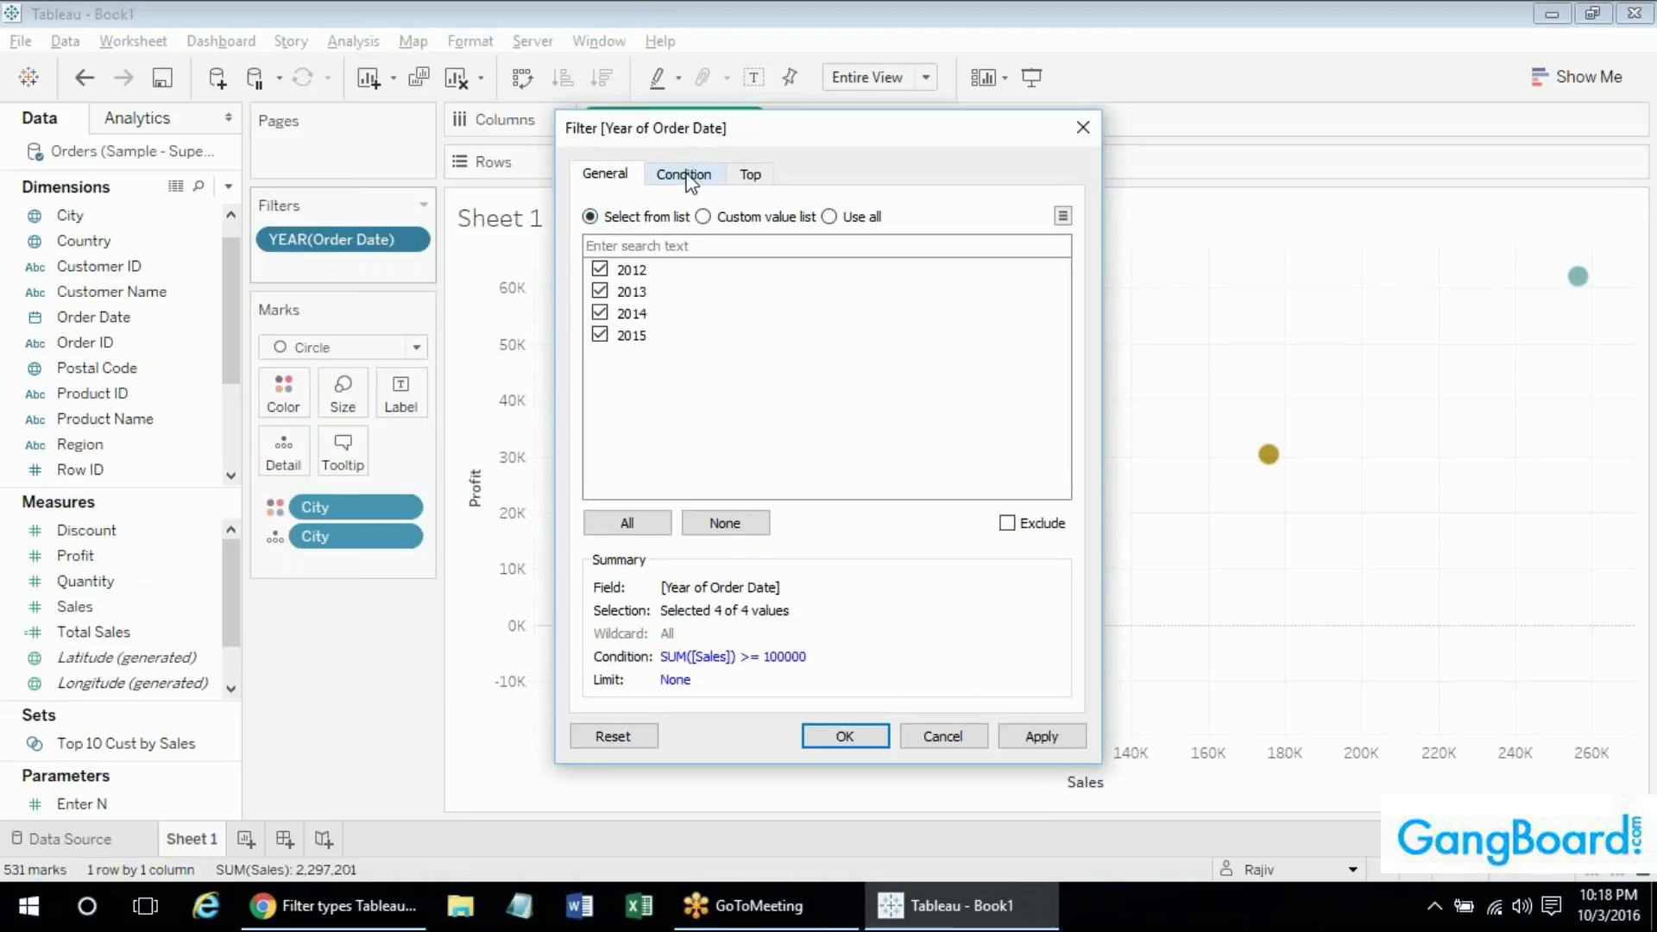
click(688, 177)
click(621, 180)
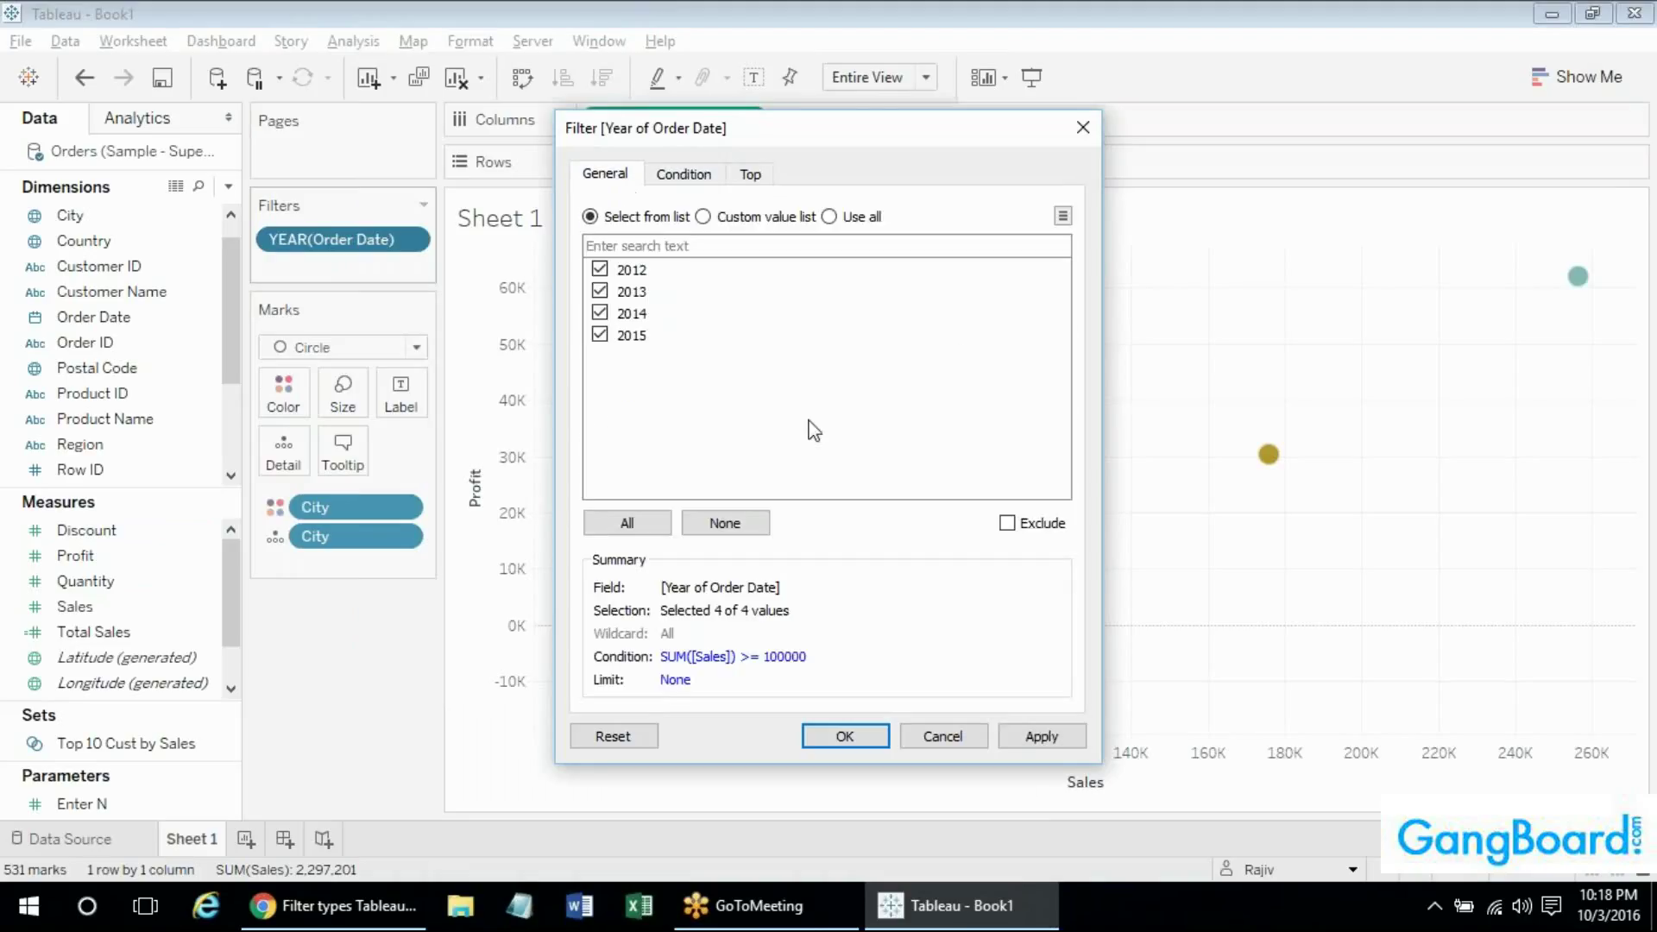
click(854, 732)
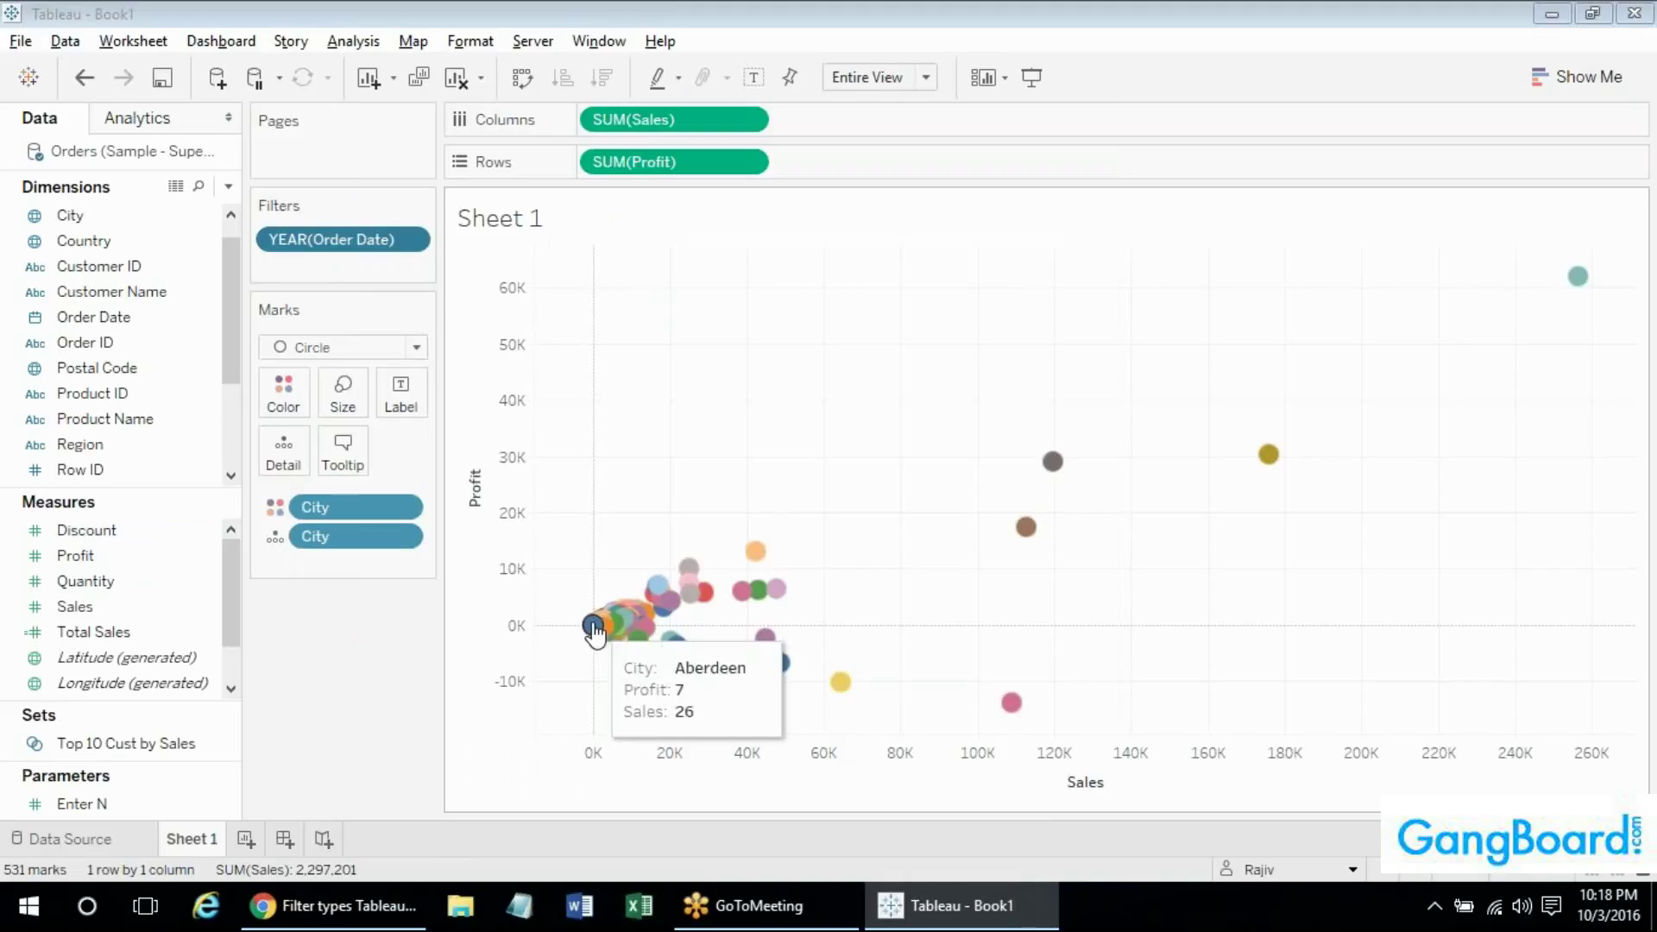
Limit the Order Date year filter to the top 1 year by sum of Sales, and apply it.
right_click(365, 242)
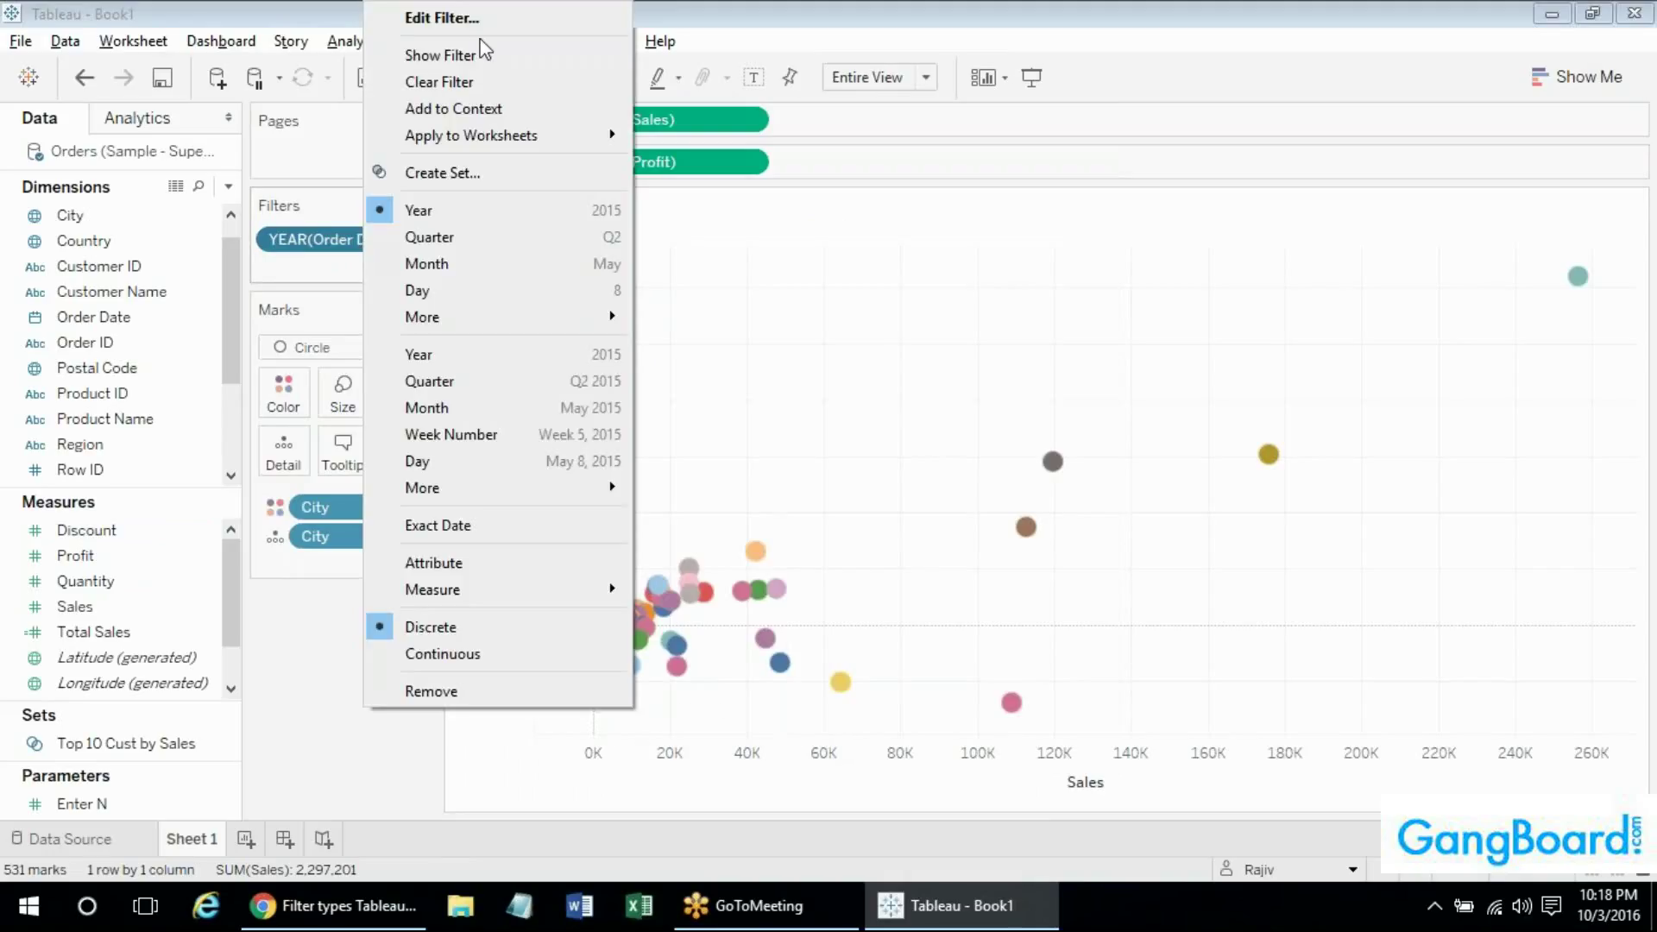
click(507, 27)
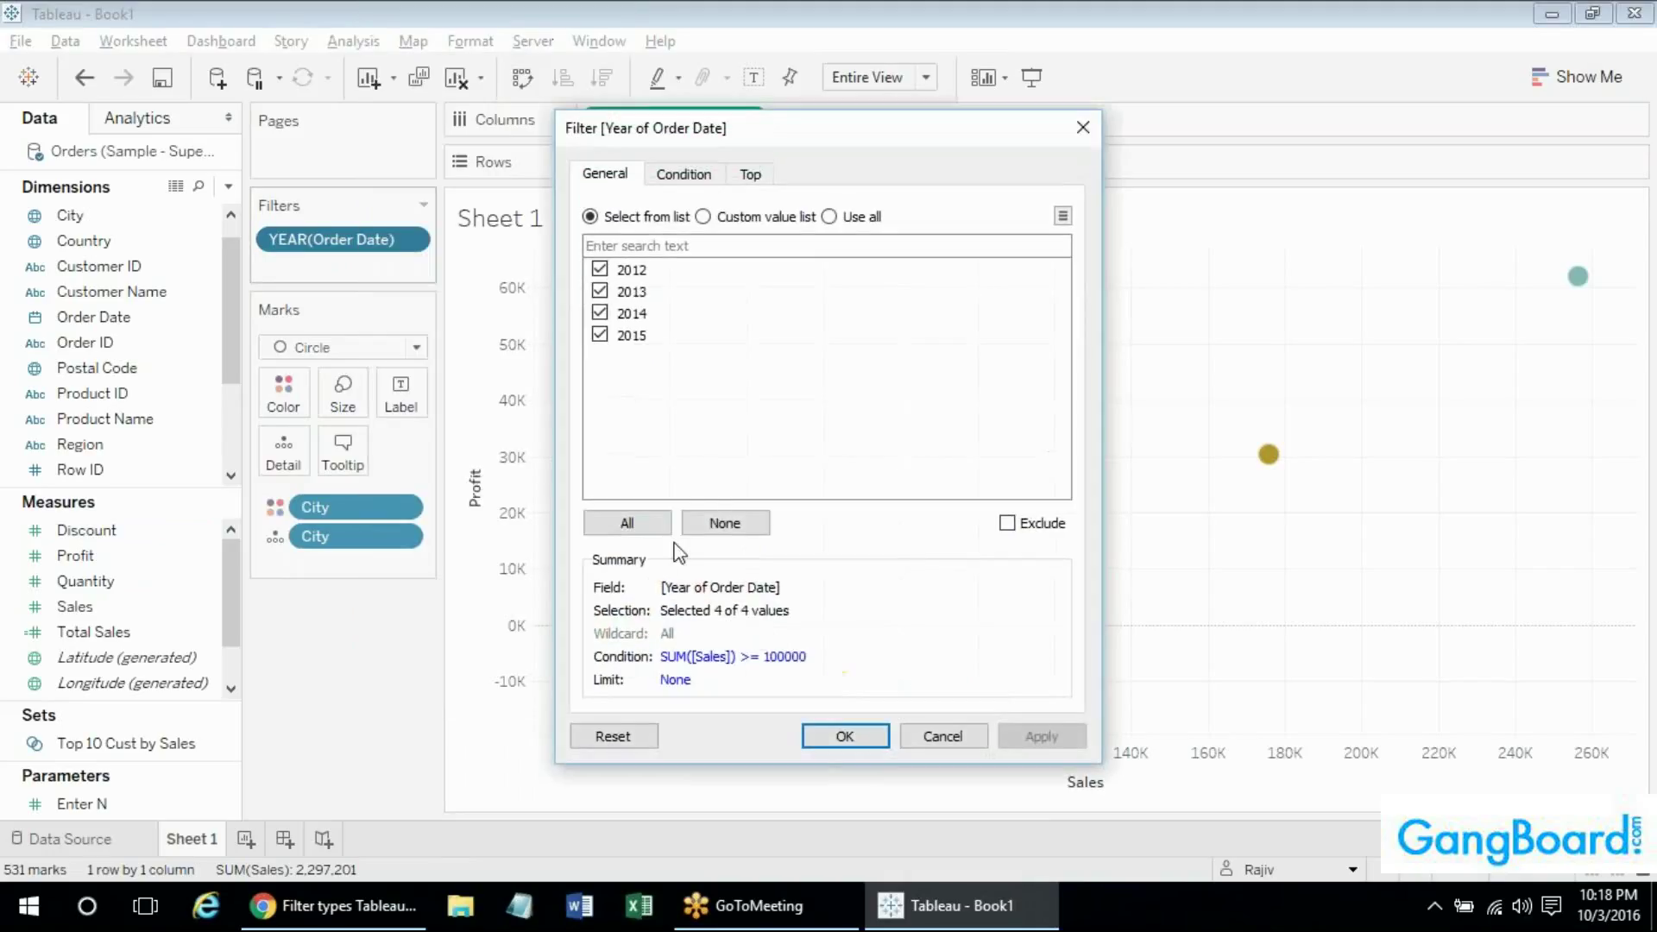
click(690, 658)
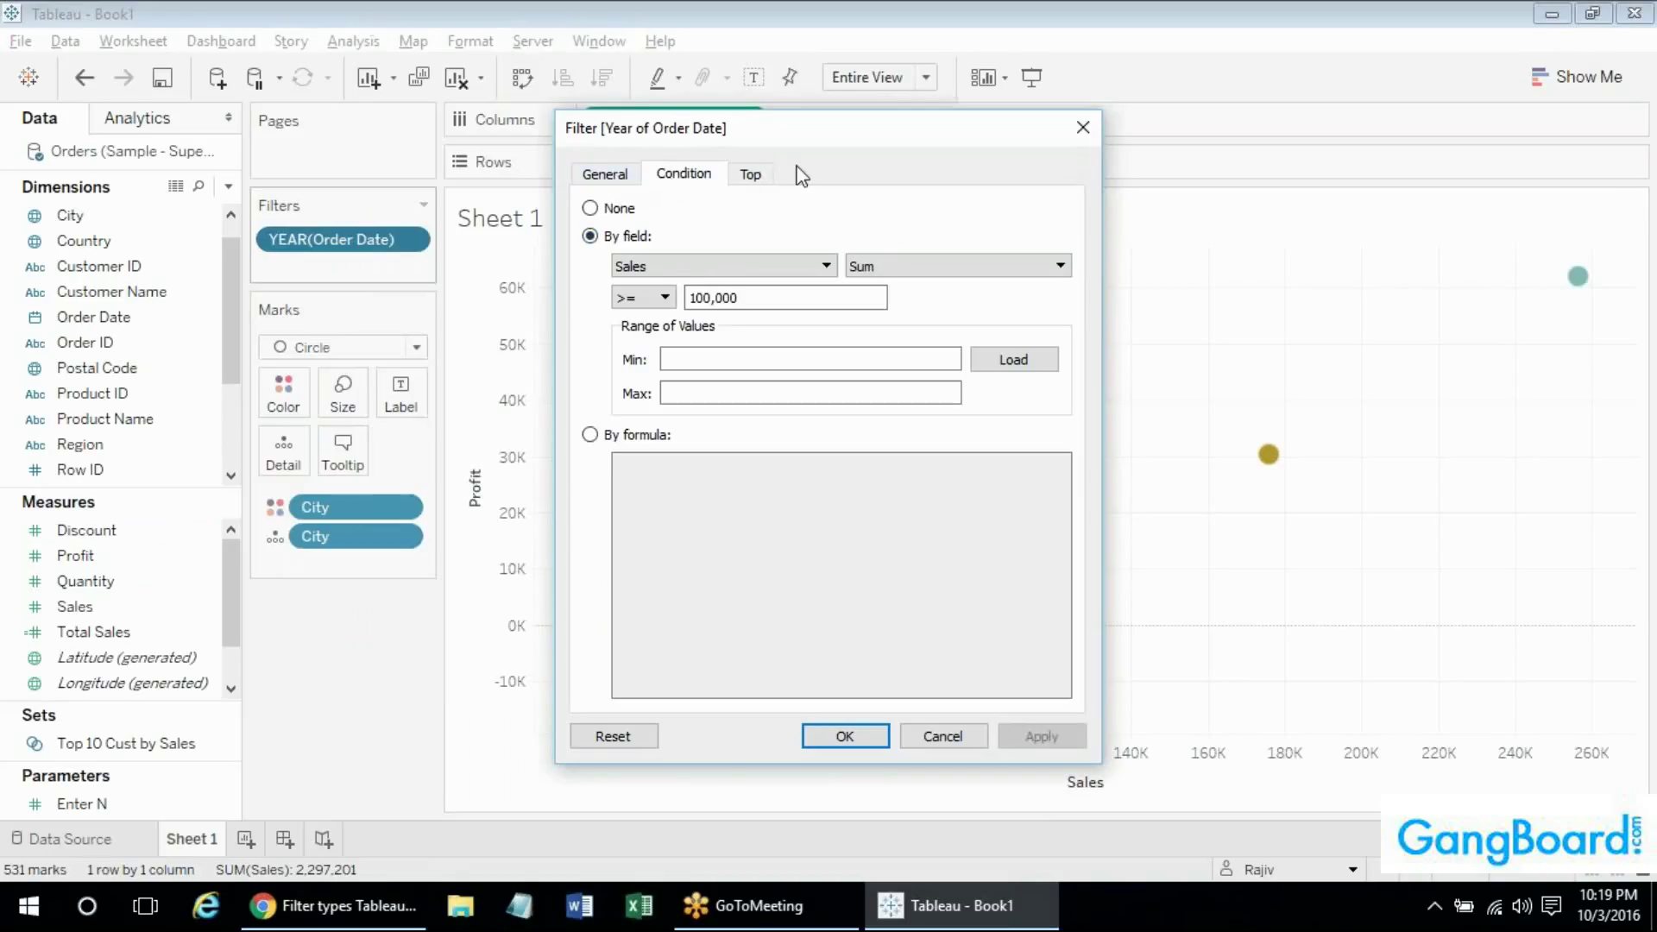
click(754, 174)
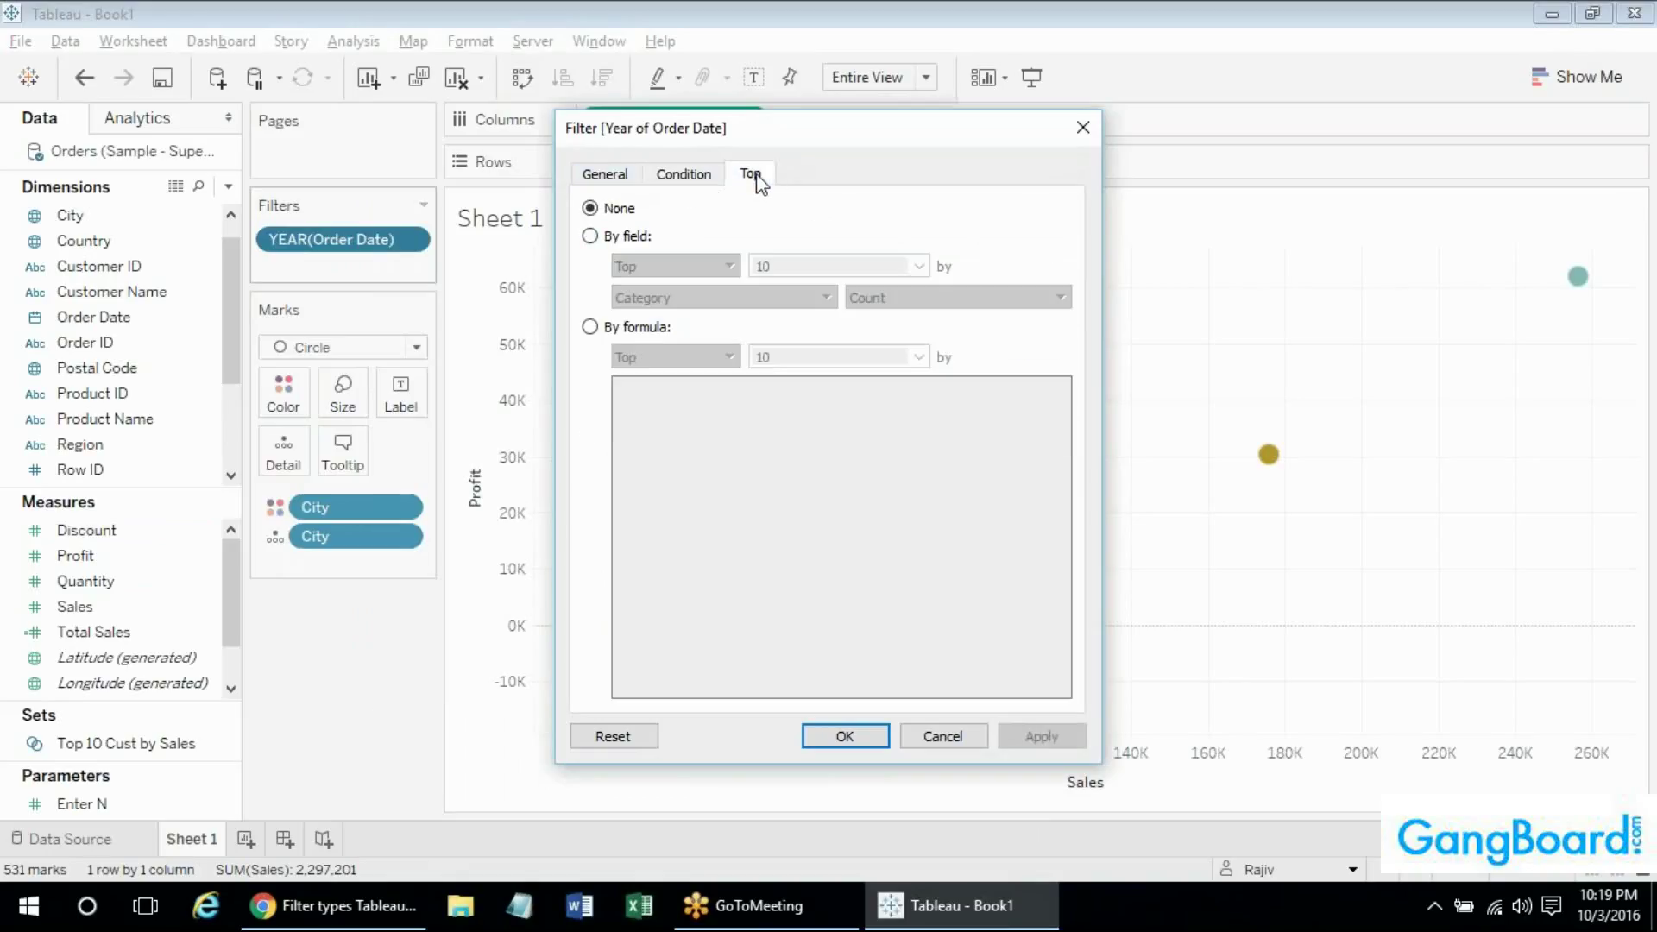
click(611, 238)
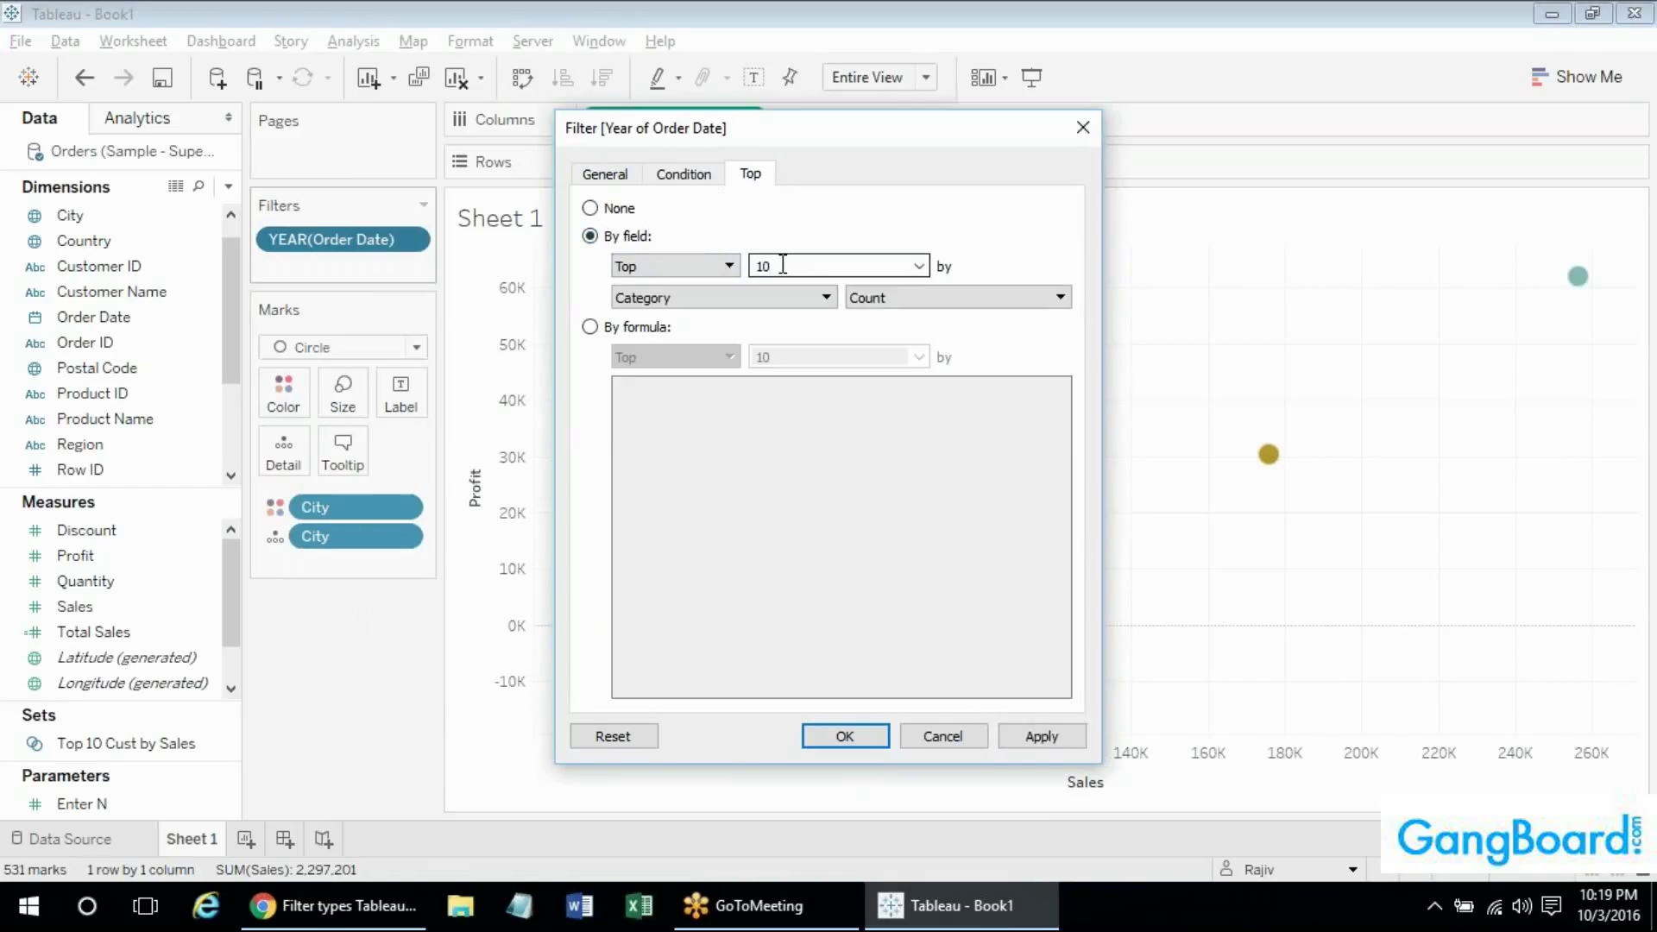
key(BackSpace)
click(666, 297)
text(s)
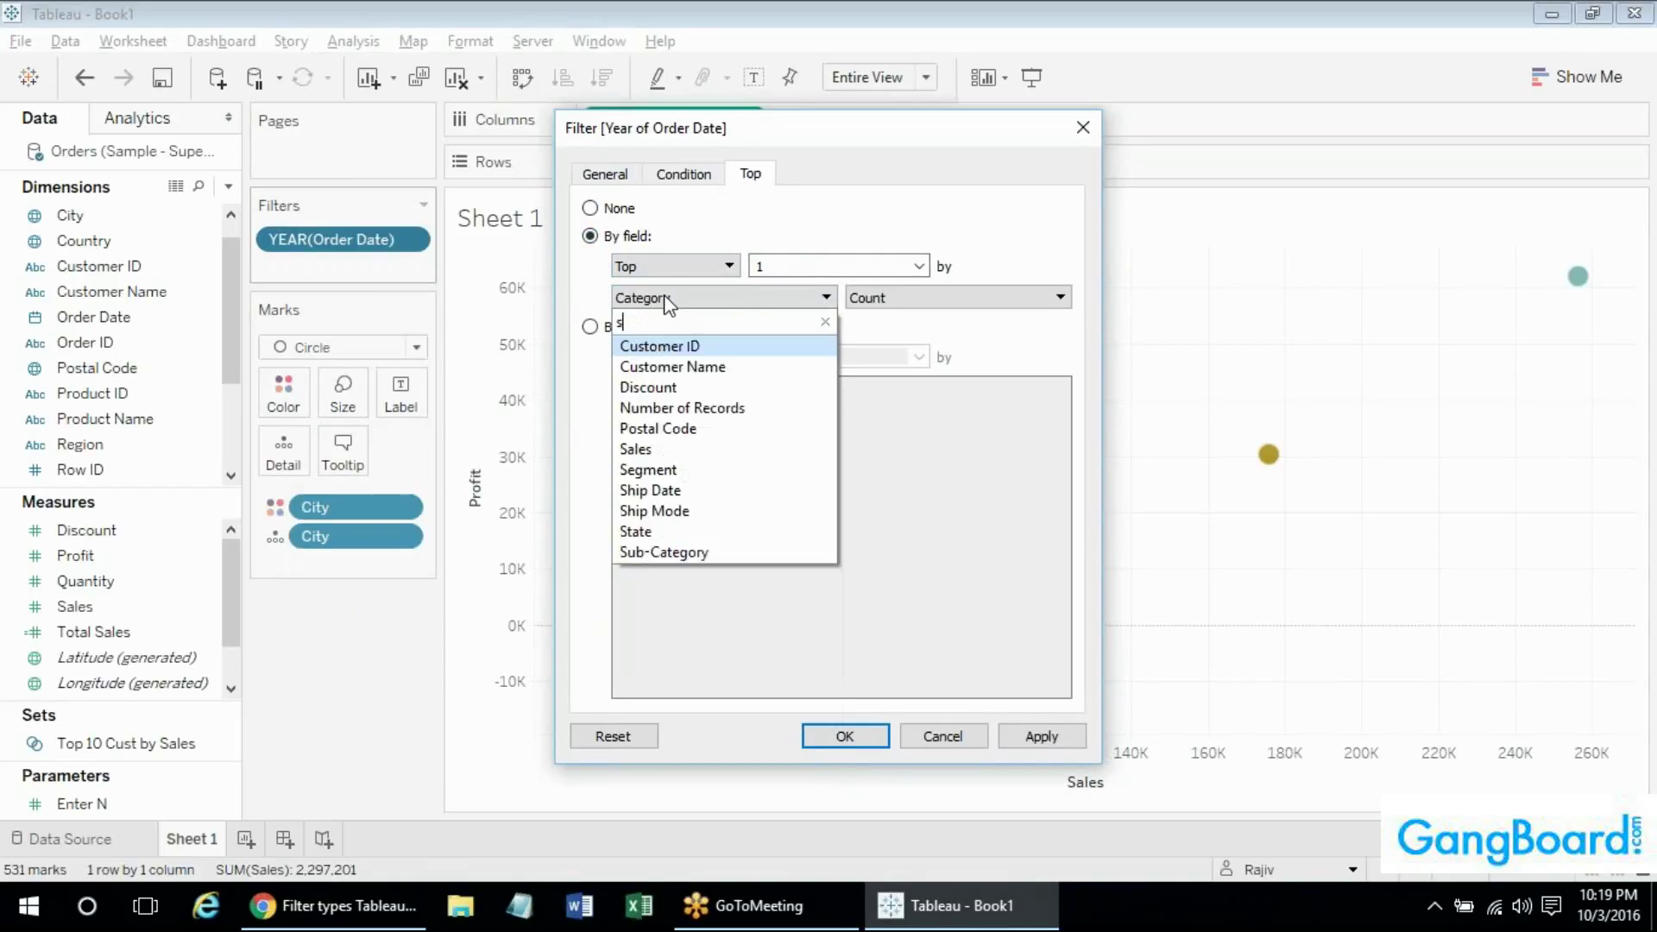
text(ales)
click(669, 345)
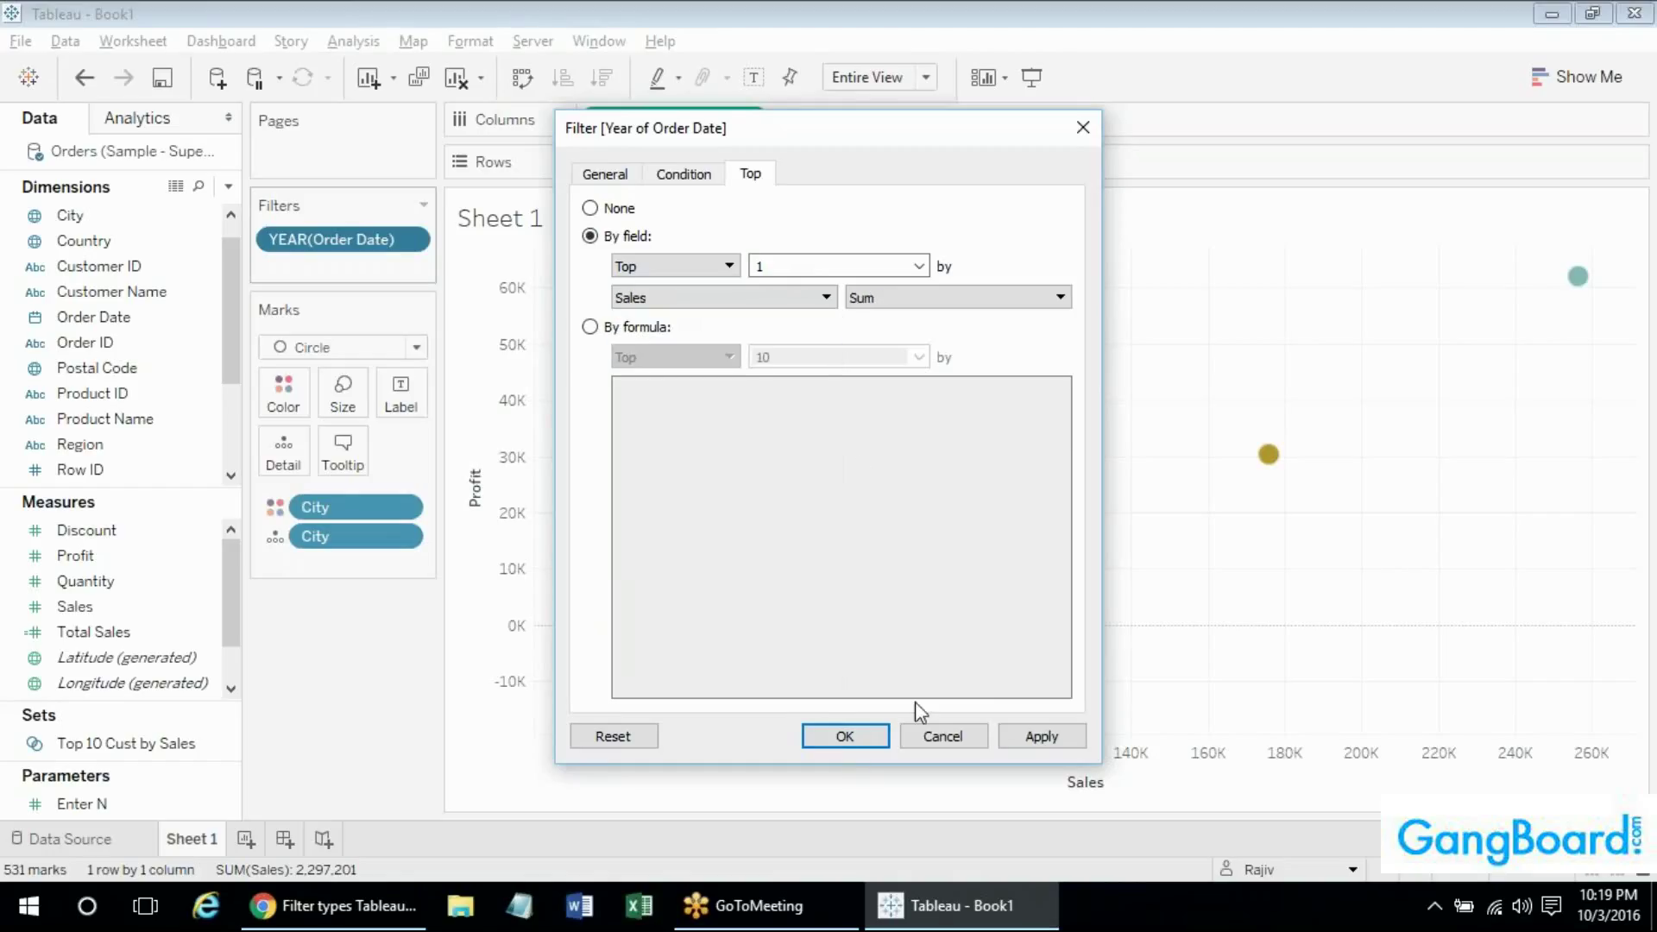
click(858, 737)
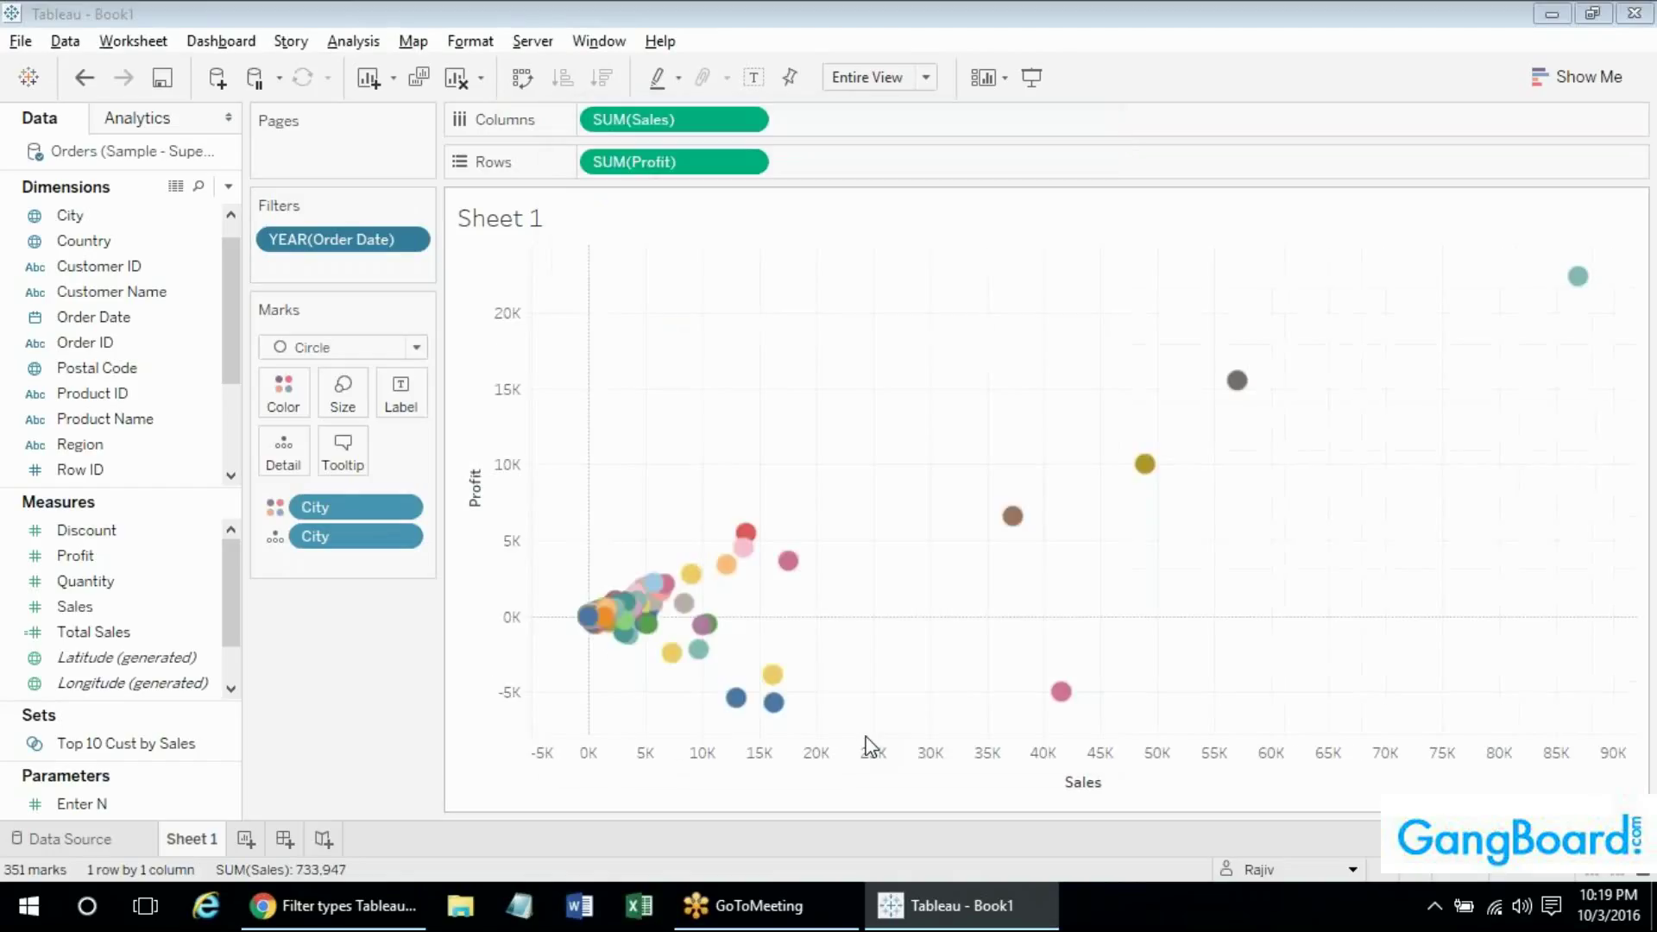
mouse_move(606, 620)
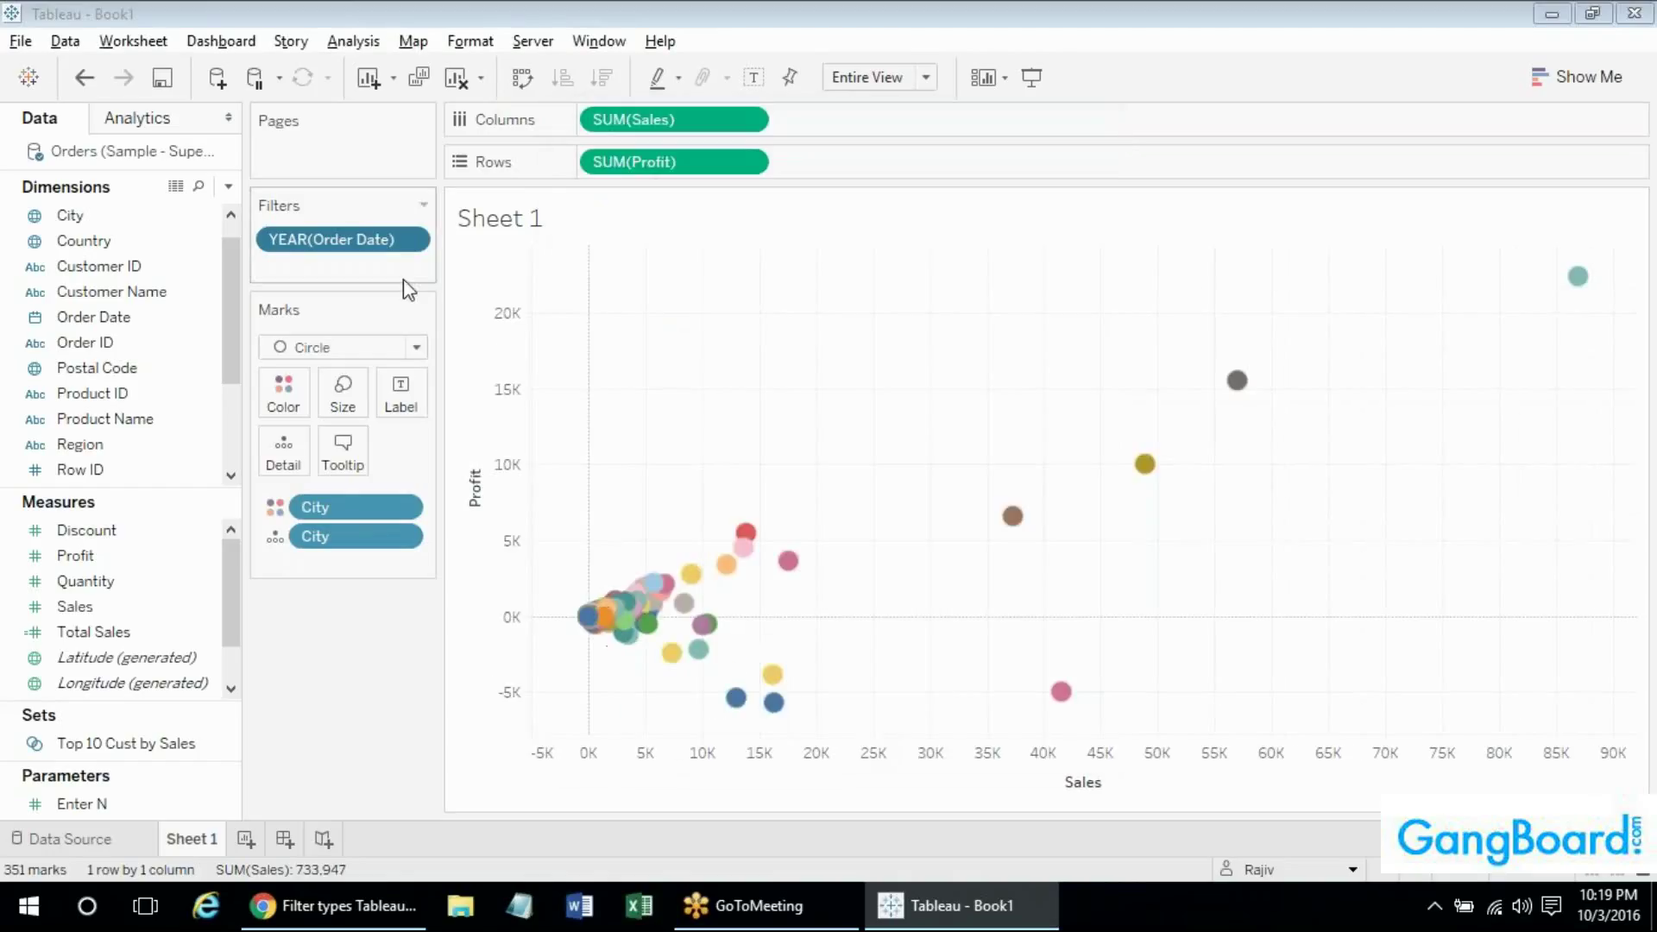
click(416, 239)
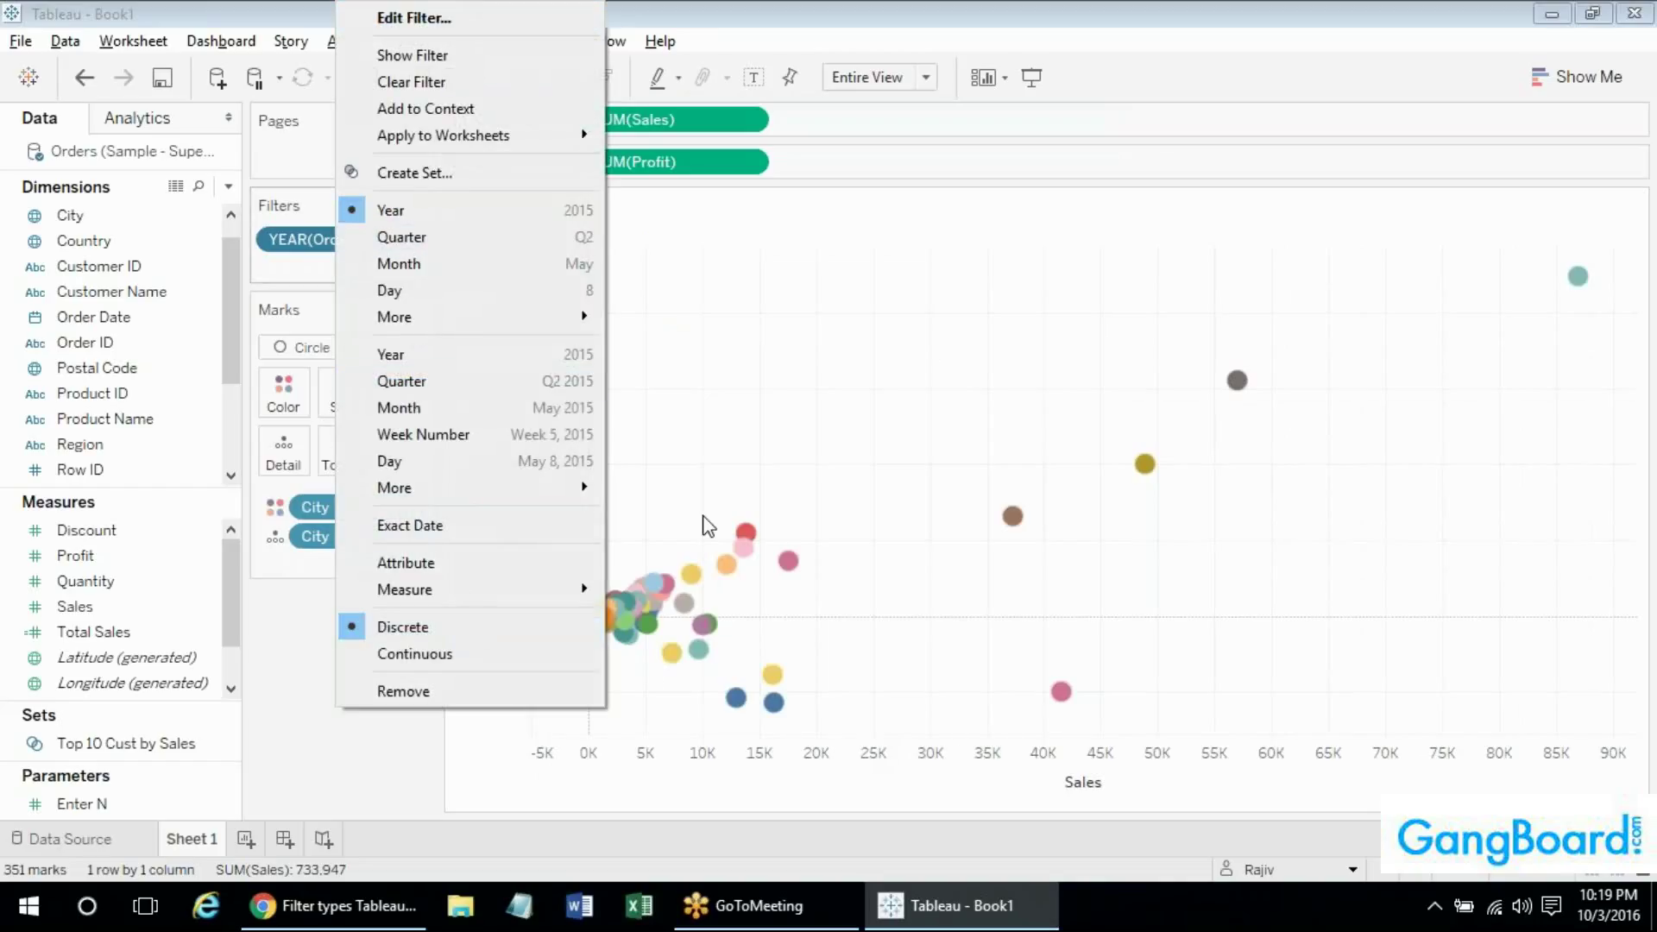
click(728, 451)
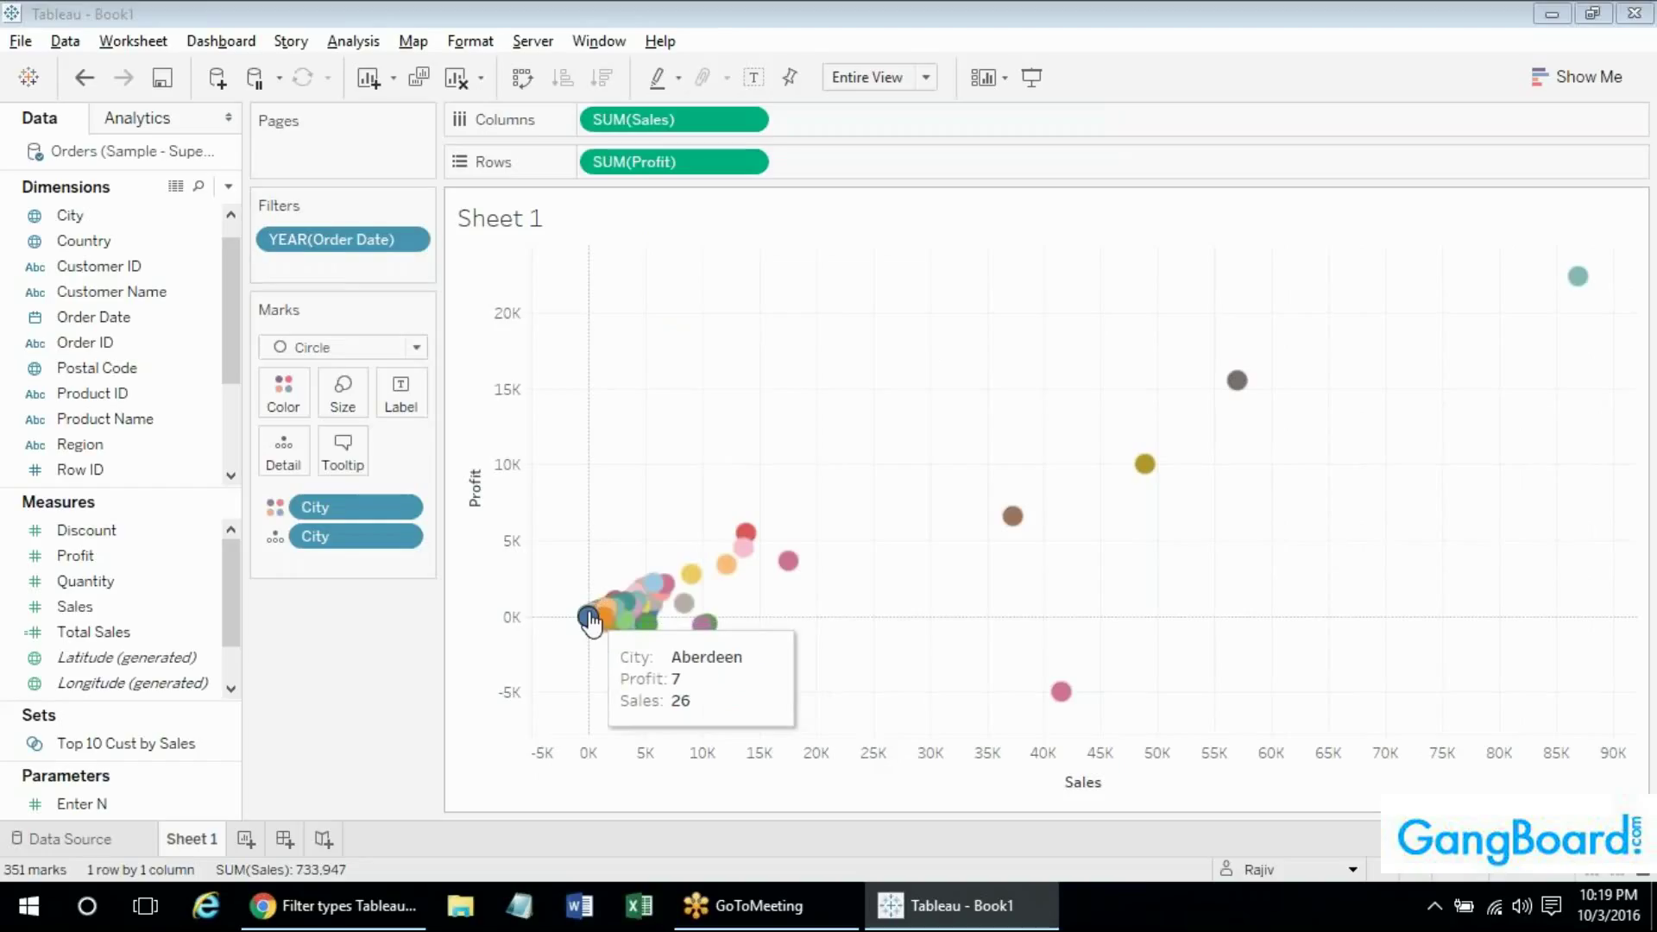
Review the top-N limit of the Order Date year filter without changing its settings.
right_click(321, 251)
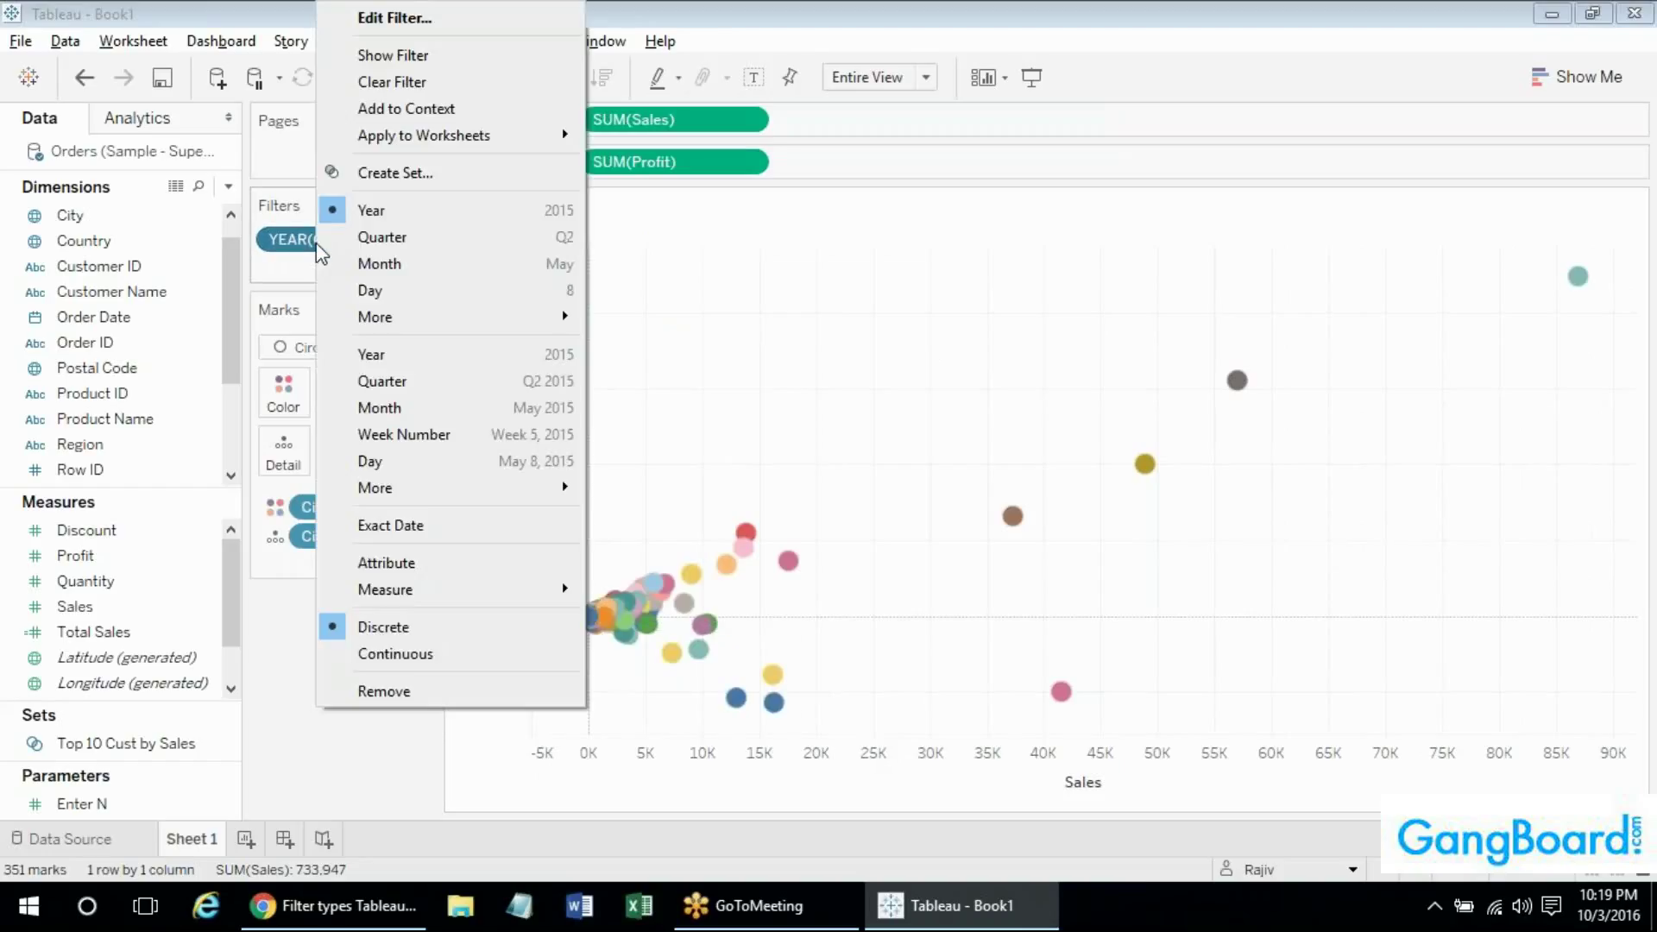
click(432, 26)
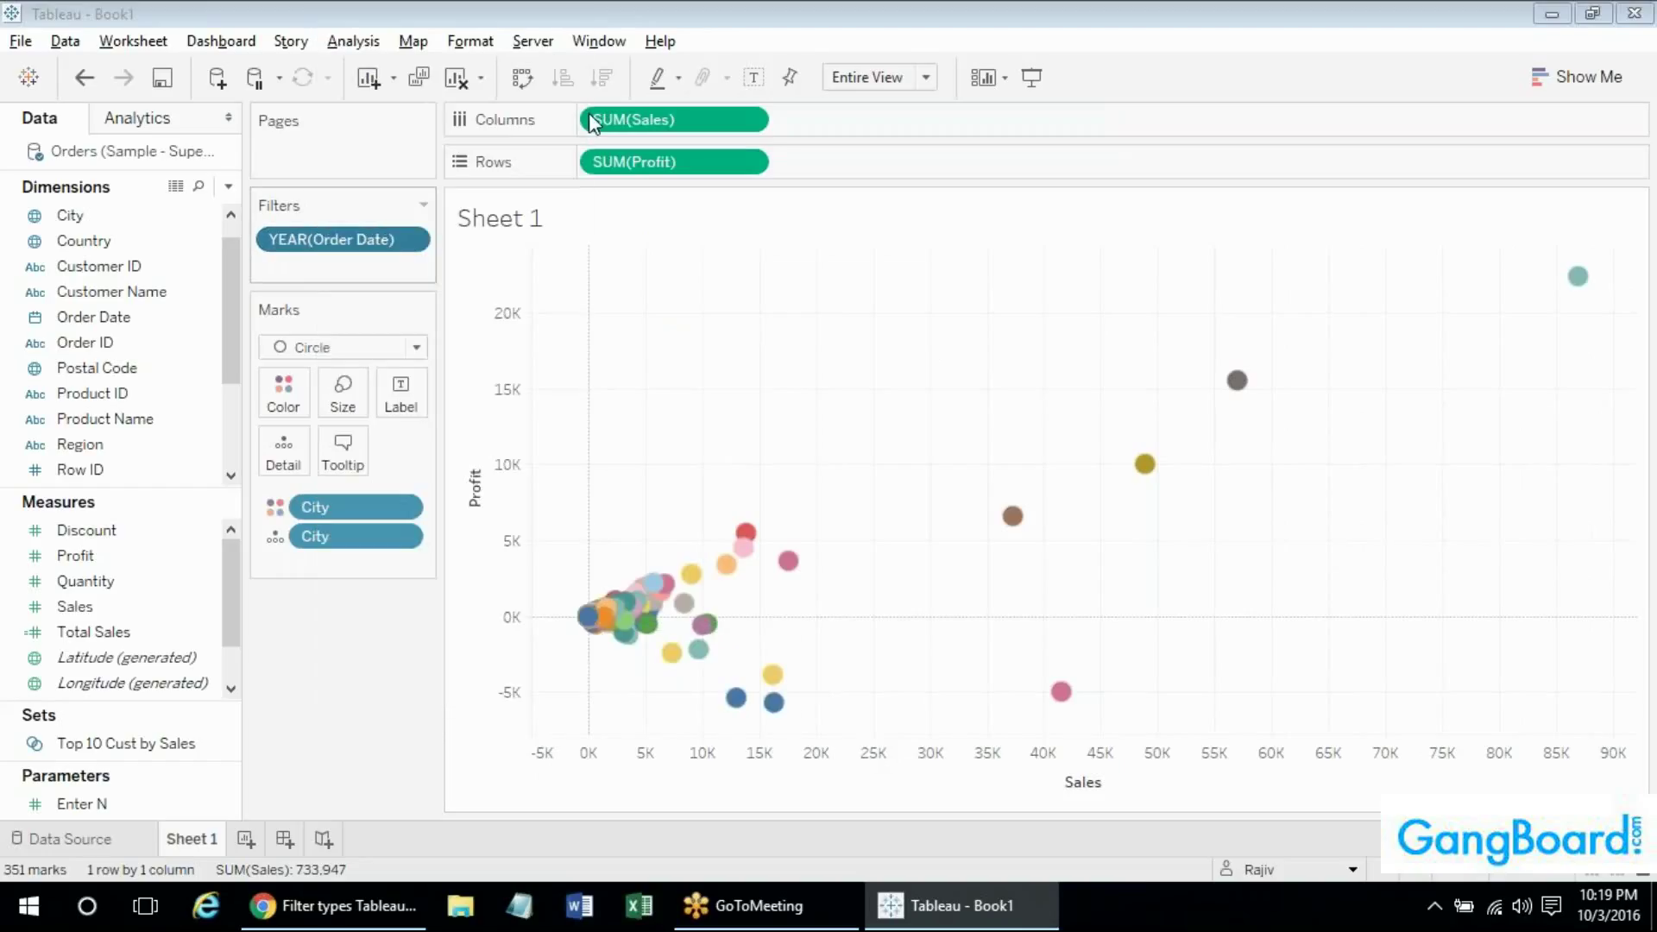
click(751, 175)
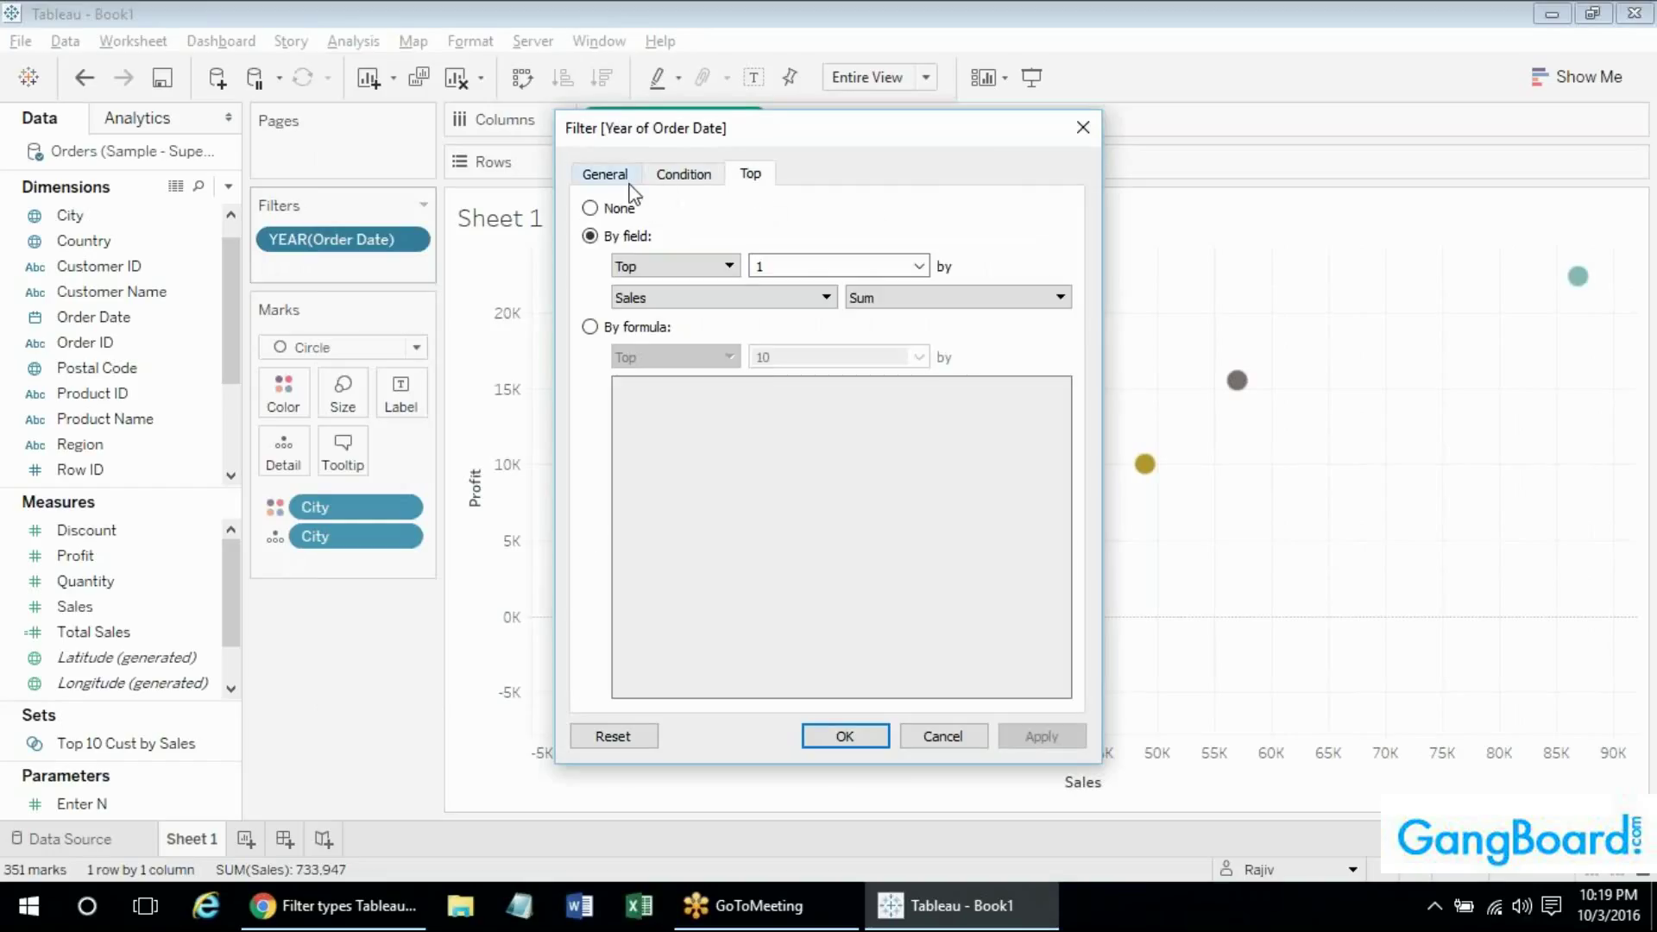
key(Escape)
Add a Customer Name filter that keeps customers whose sum of Sales is > 100000.
drag(35, 291, 346, 235)
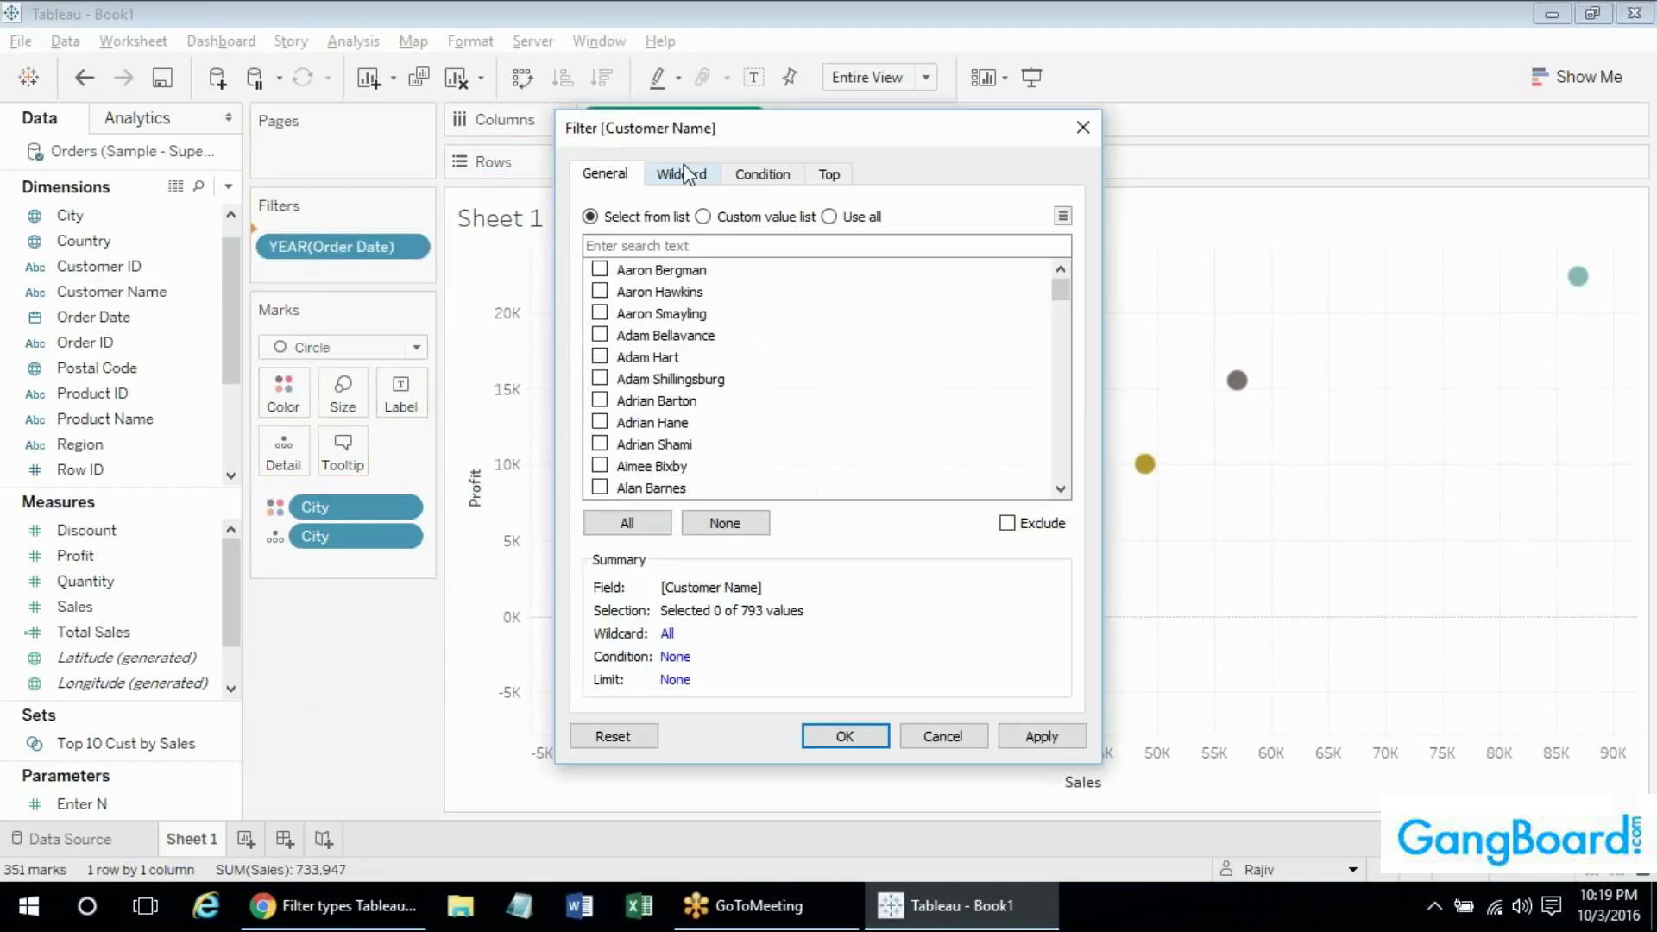
click(739, 176)
click(590, 236)
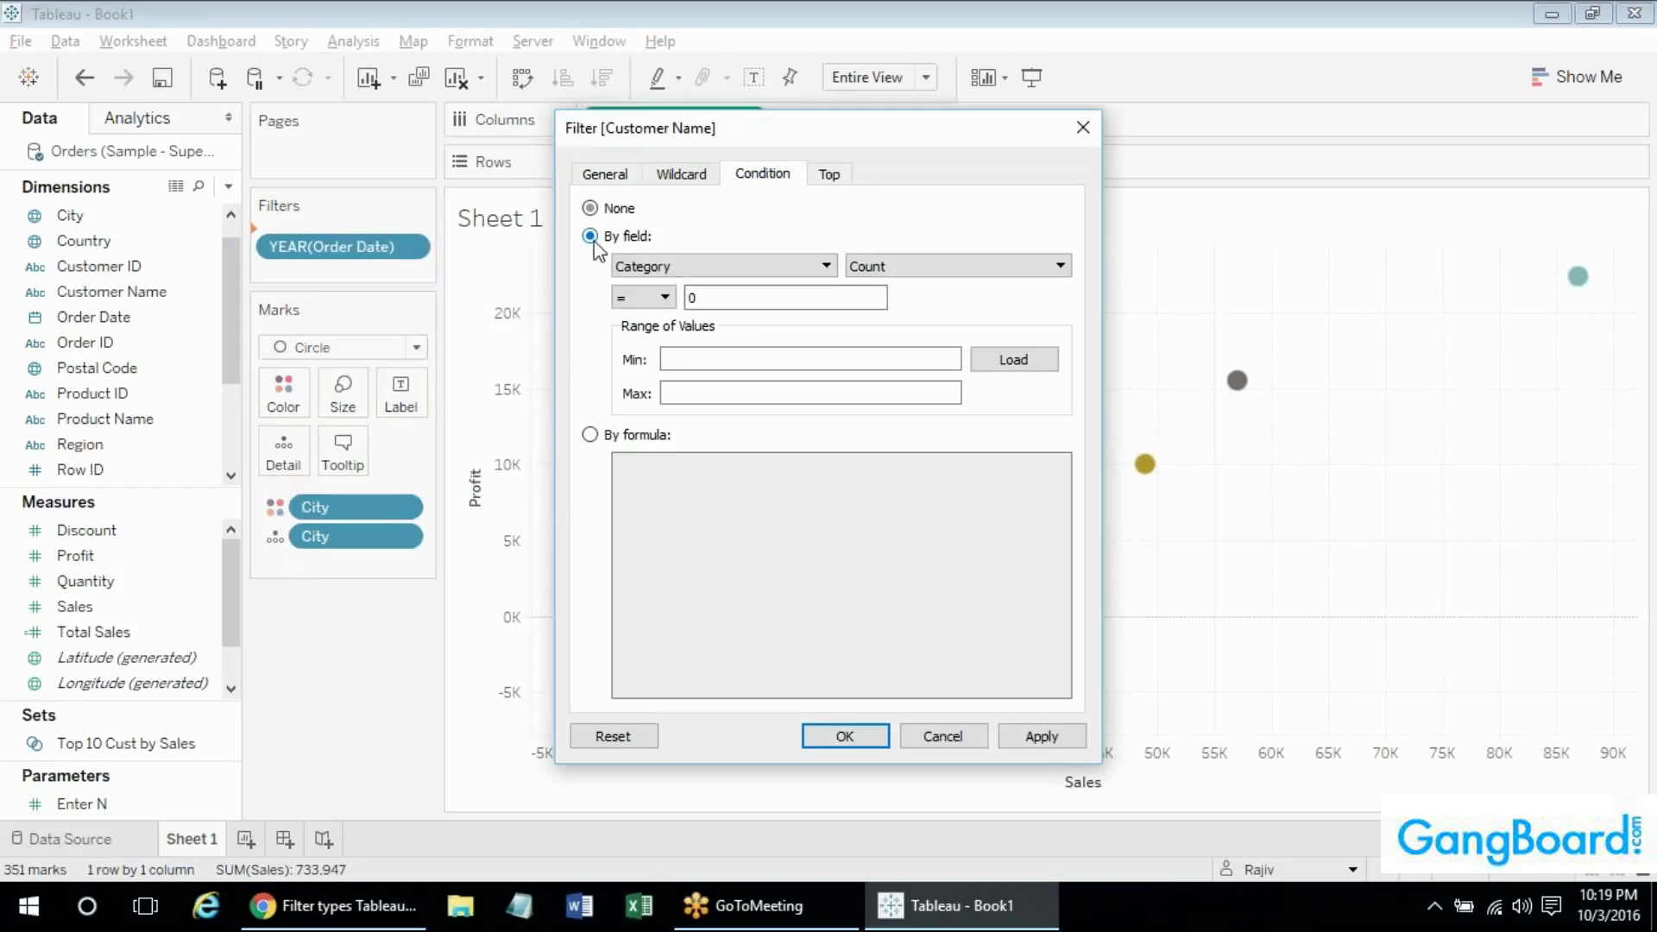
click(673, 268)
text(sale)
click(662, 312)
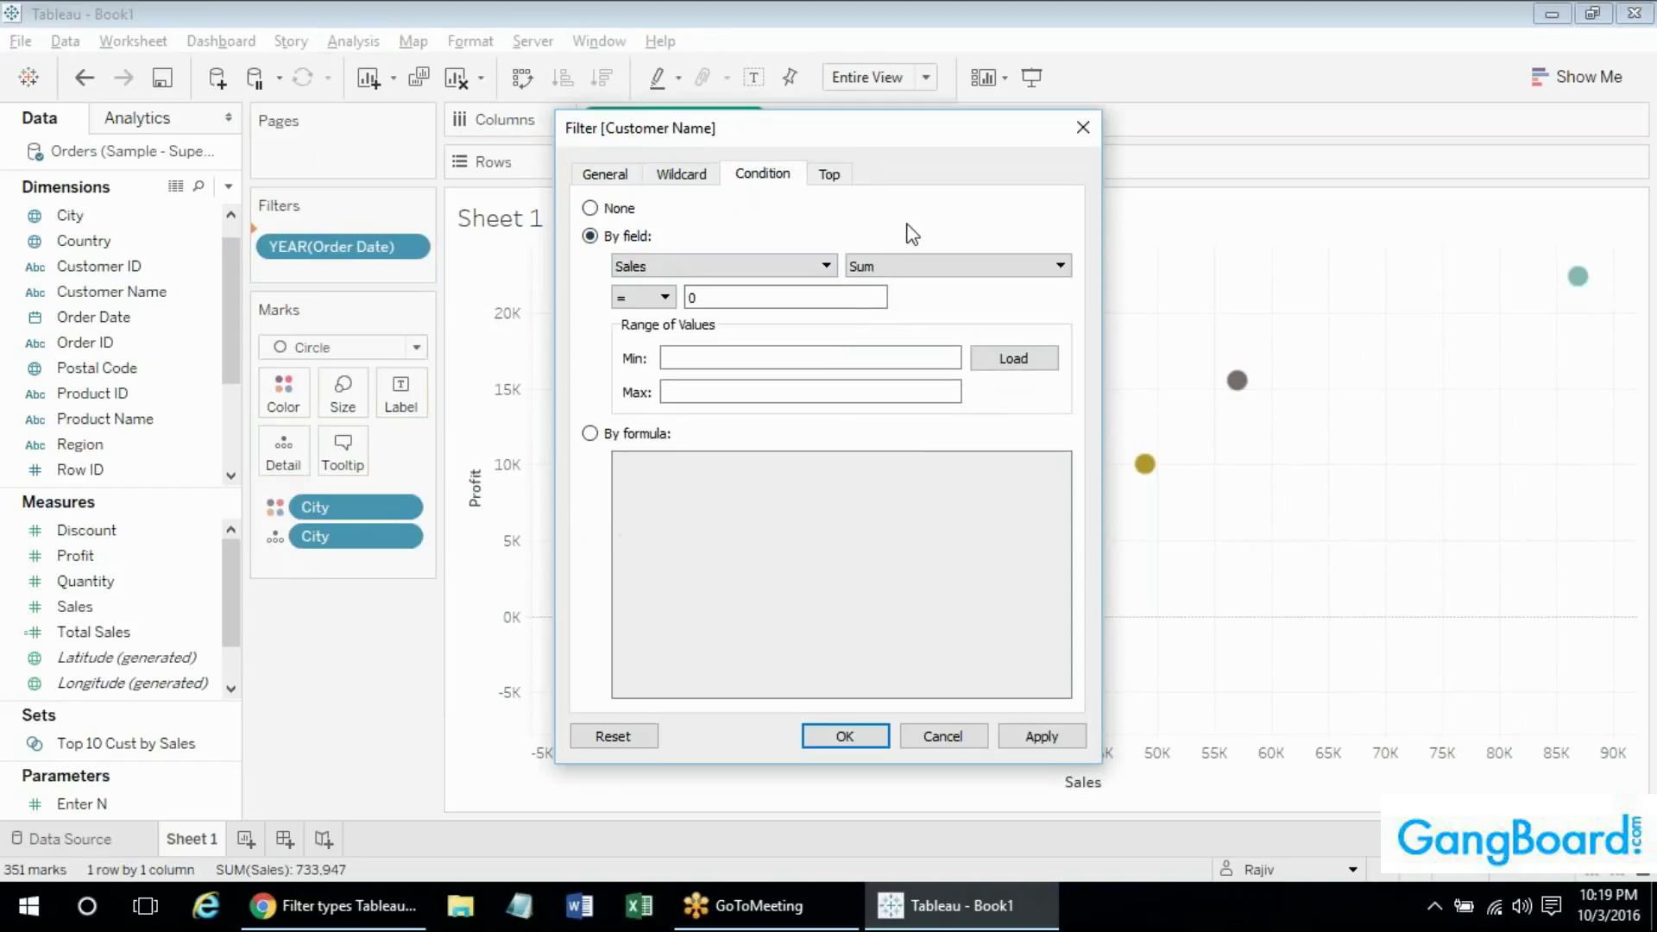
click(664, 299)
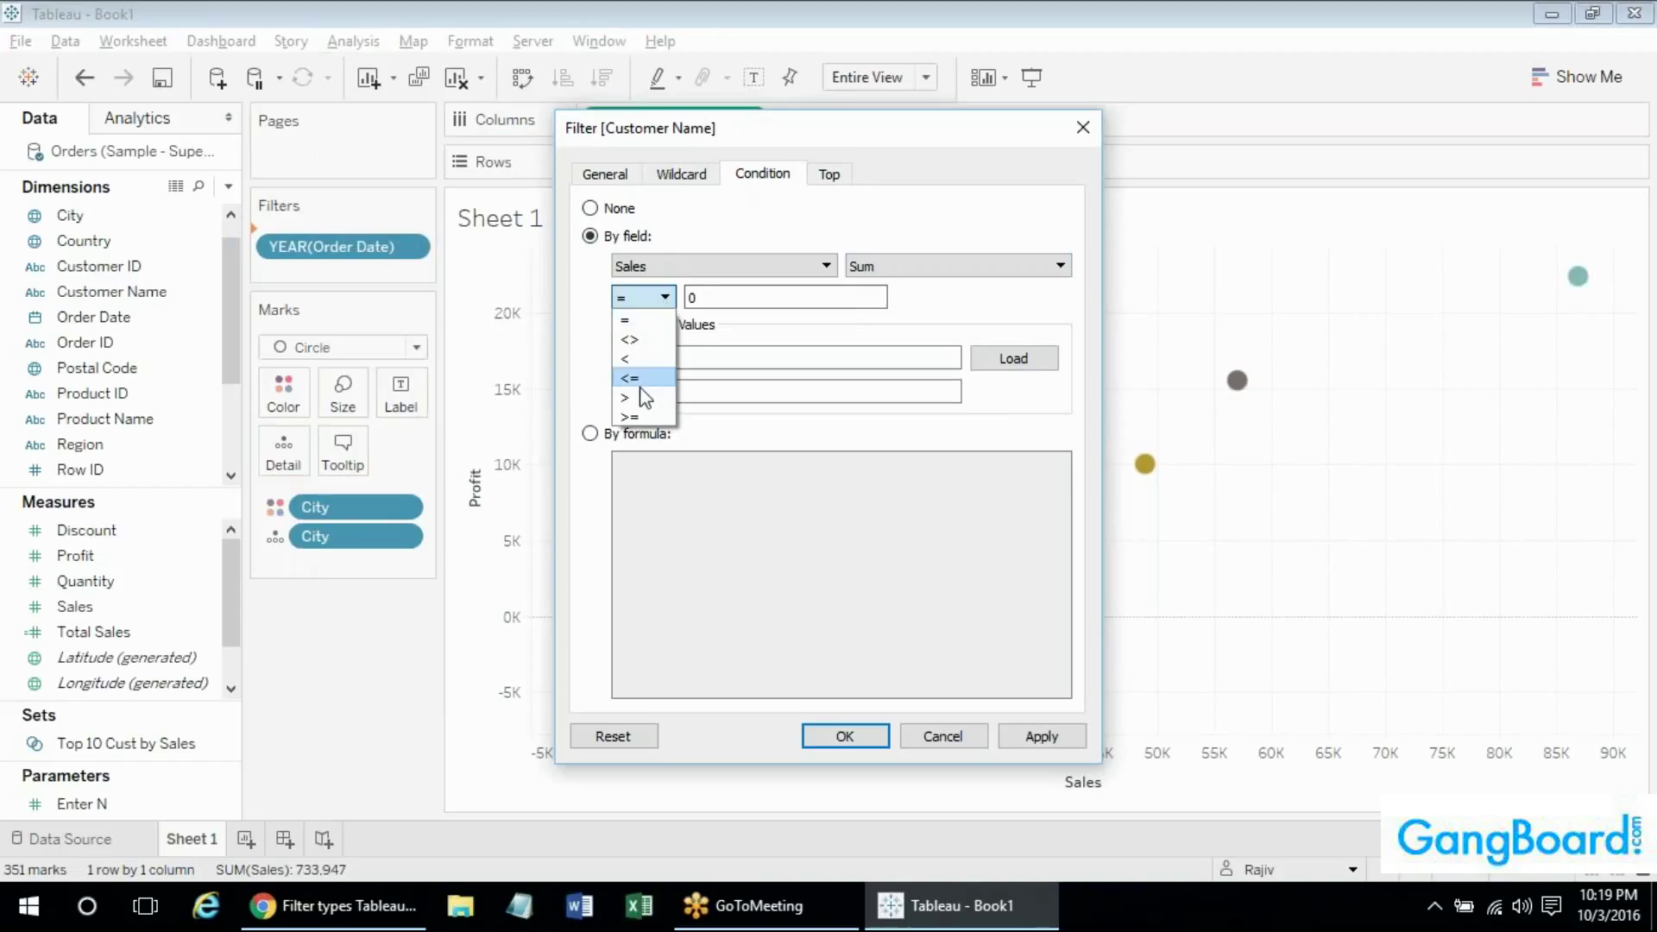
click(625, 397)
double_click(699, 297)
text(100000)
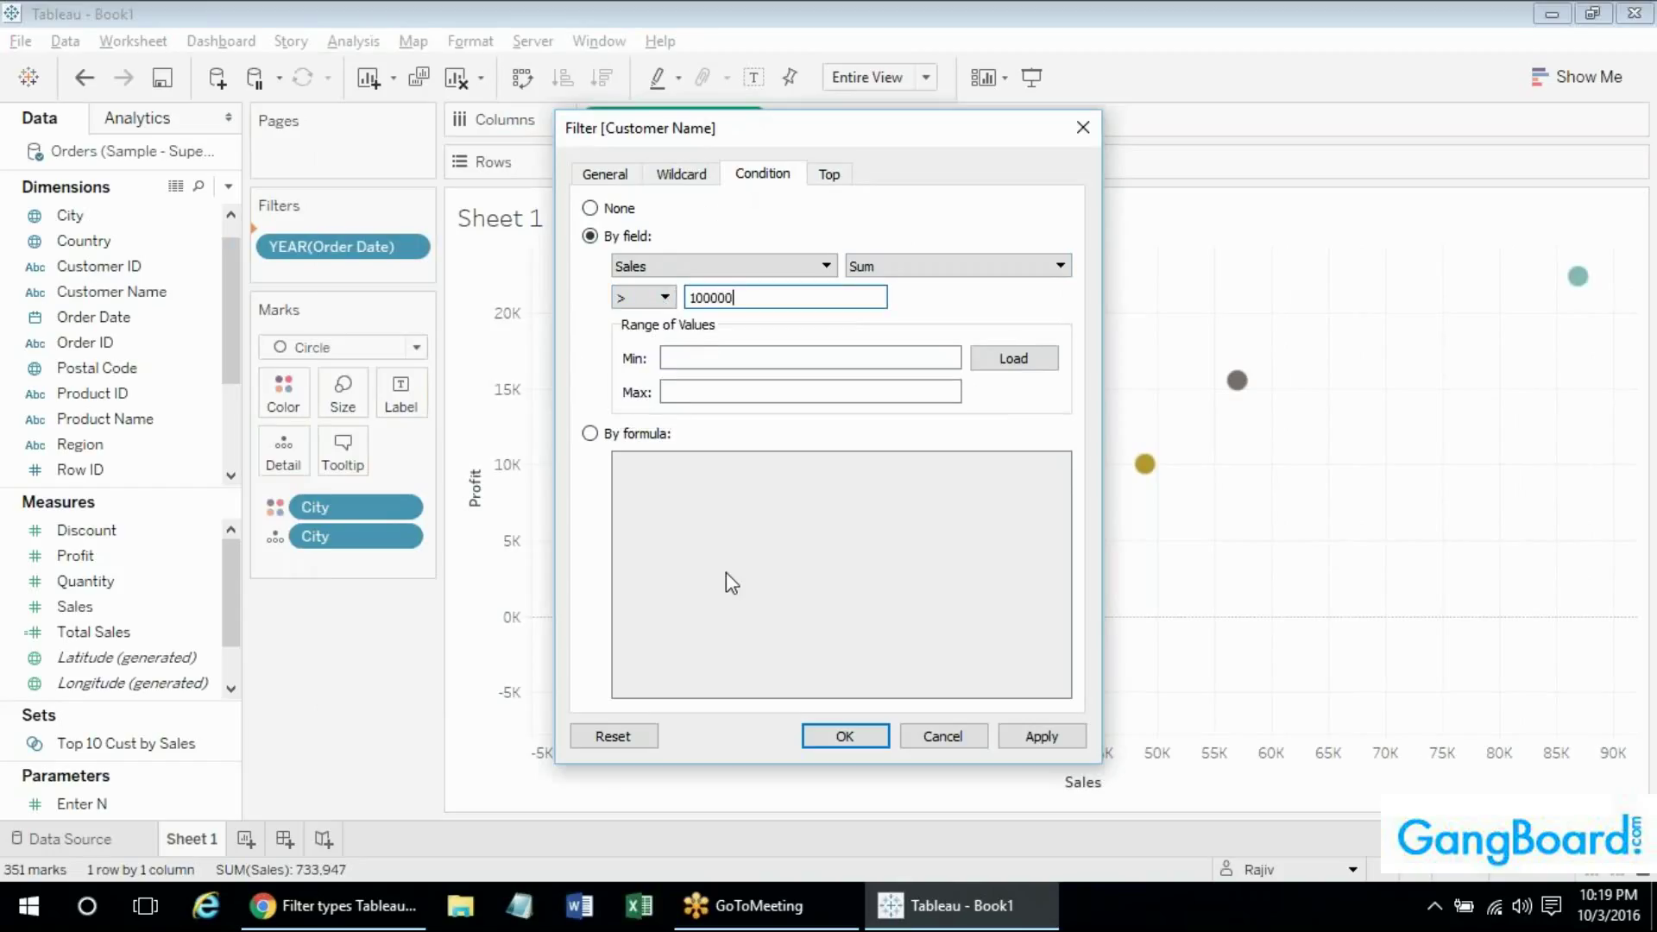
click(842, 736)
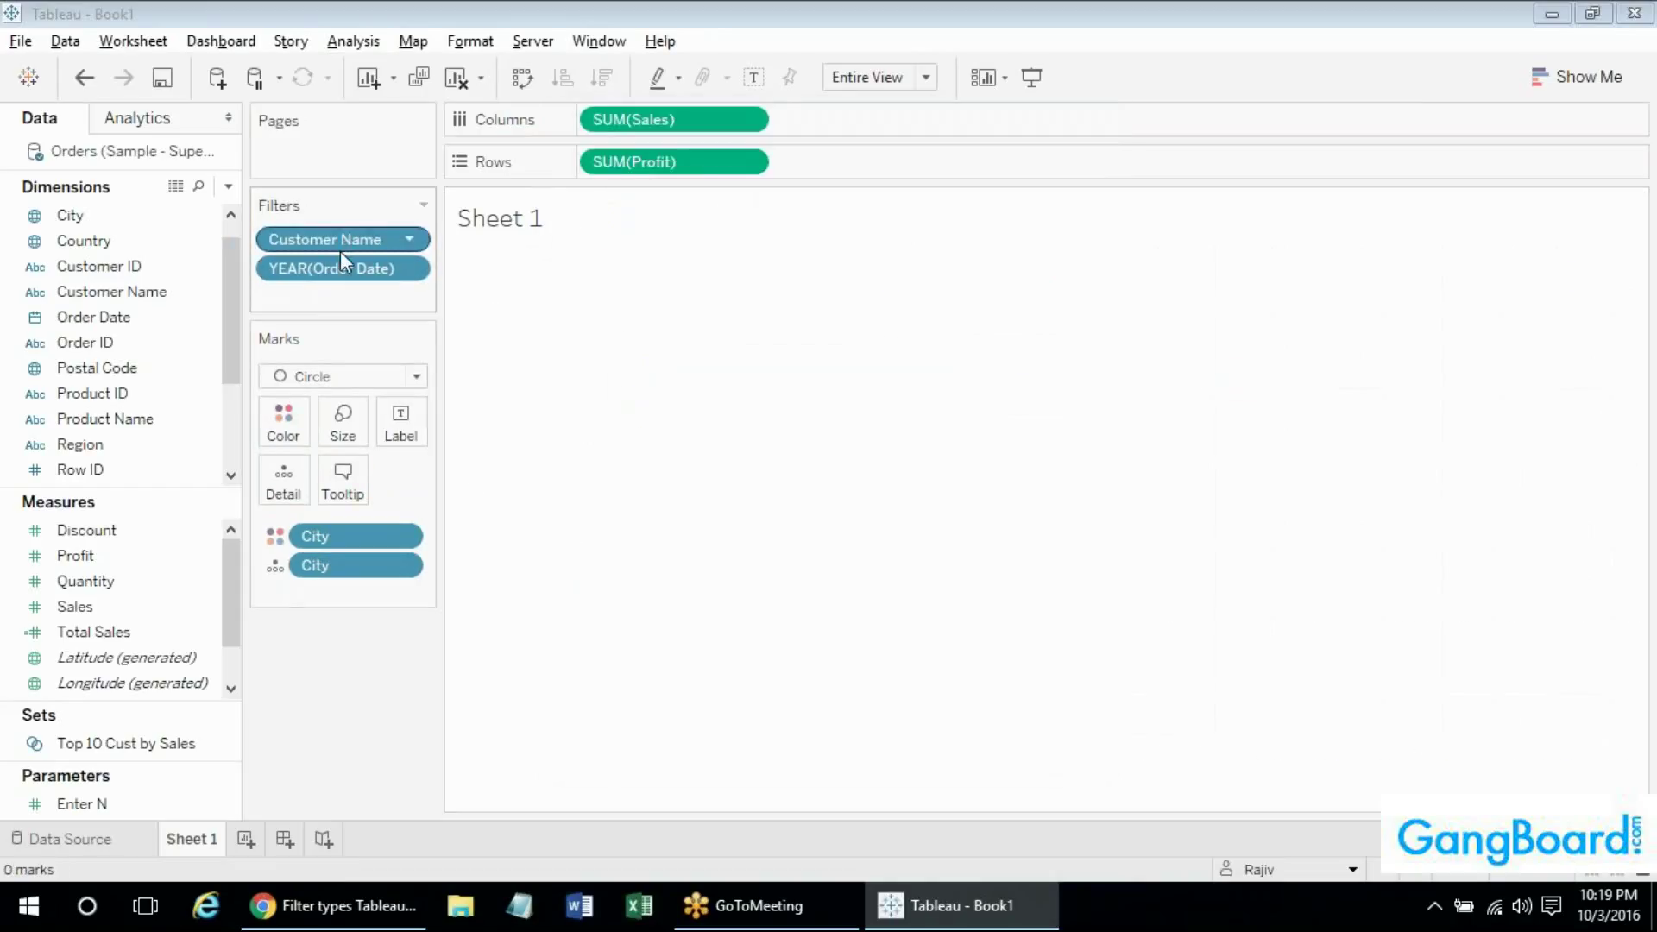
Remove the Order Date year filter and set the Customer Name filter's sum of Sales condition to > 10,000.
drag(340, 263, 346, 628)
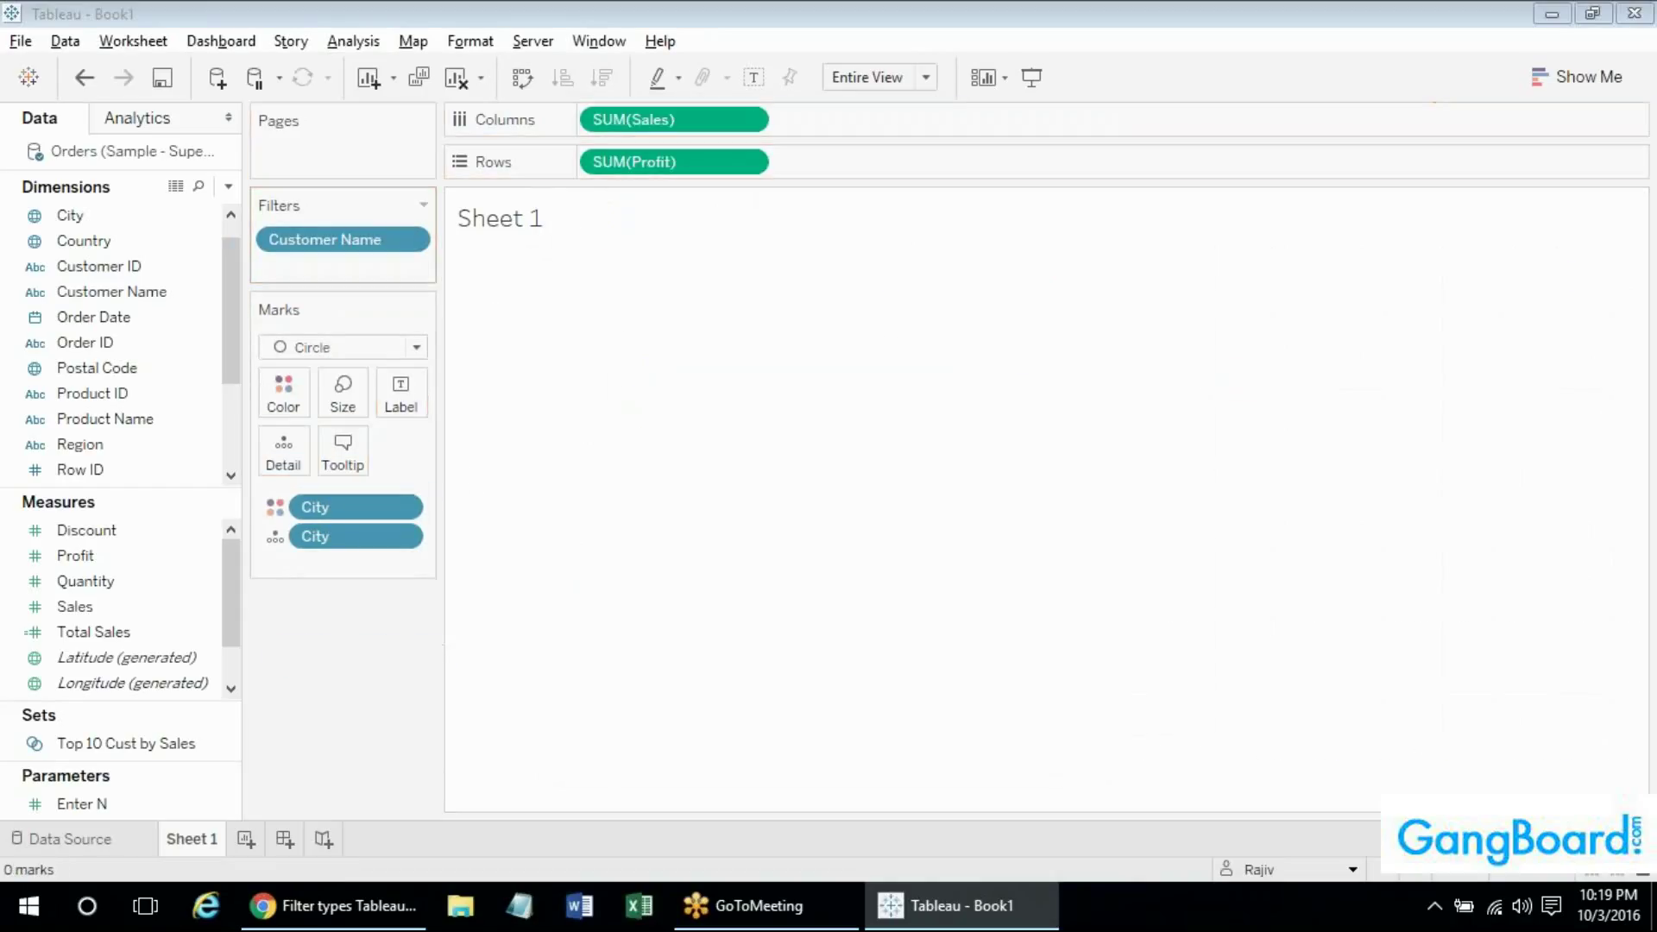
right_click(343, 242)
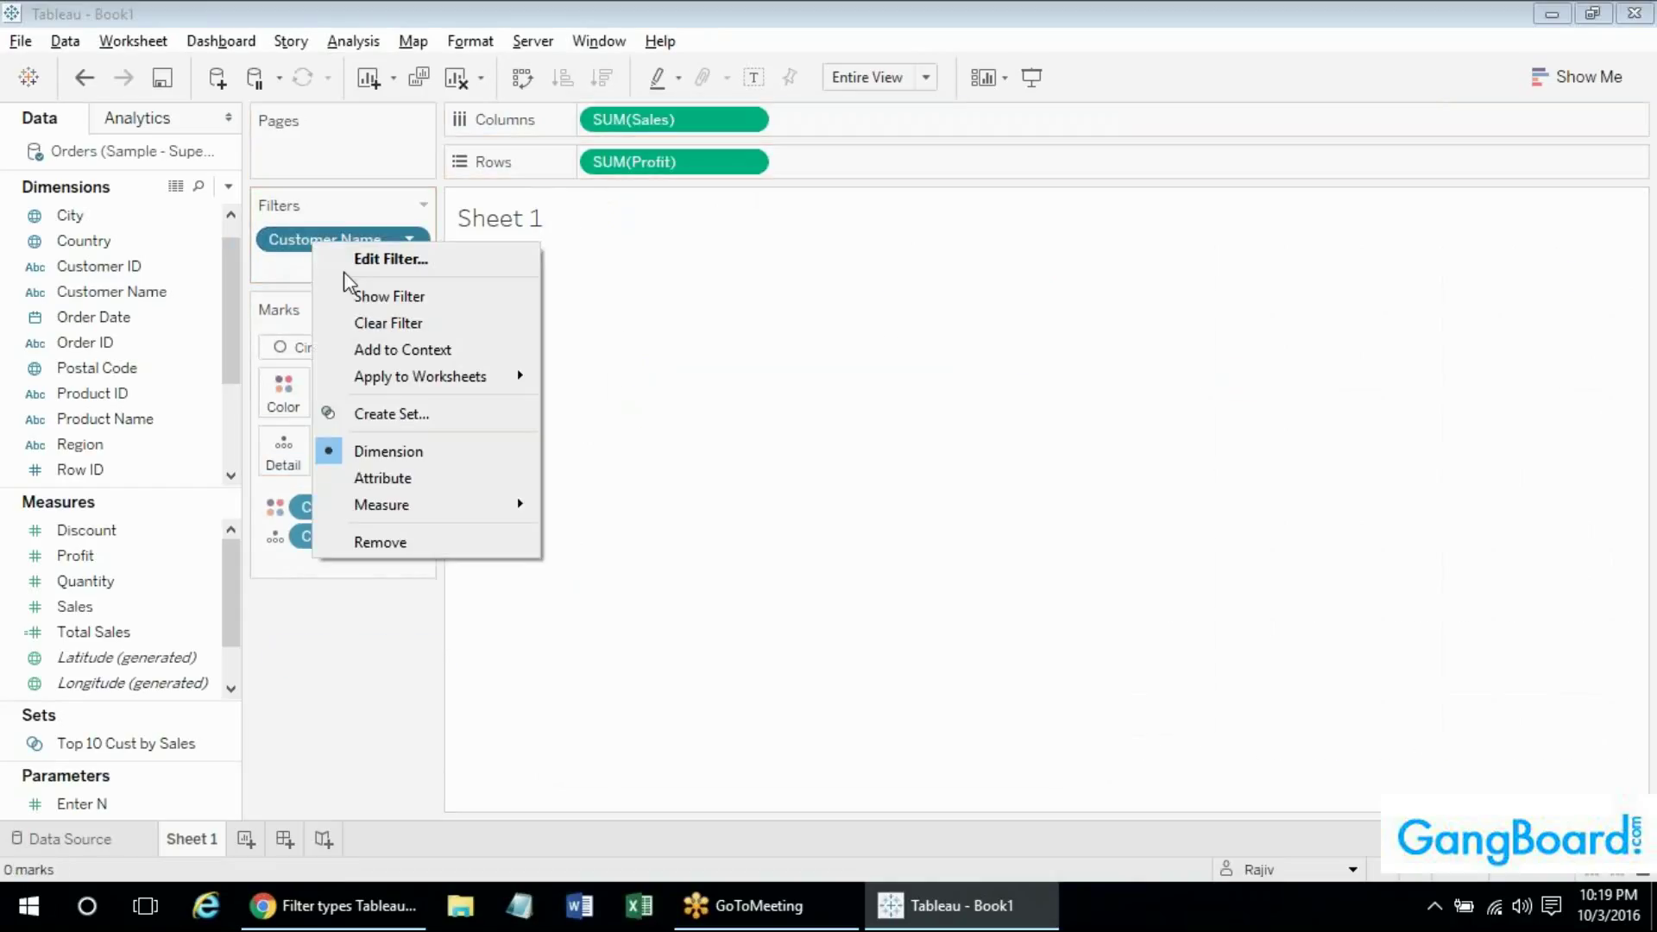
click(354, 263)
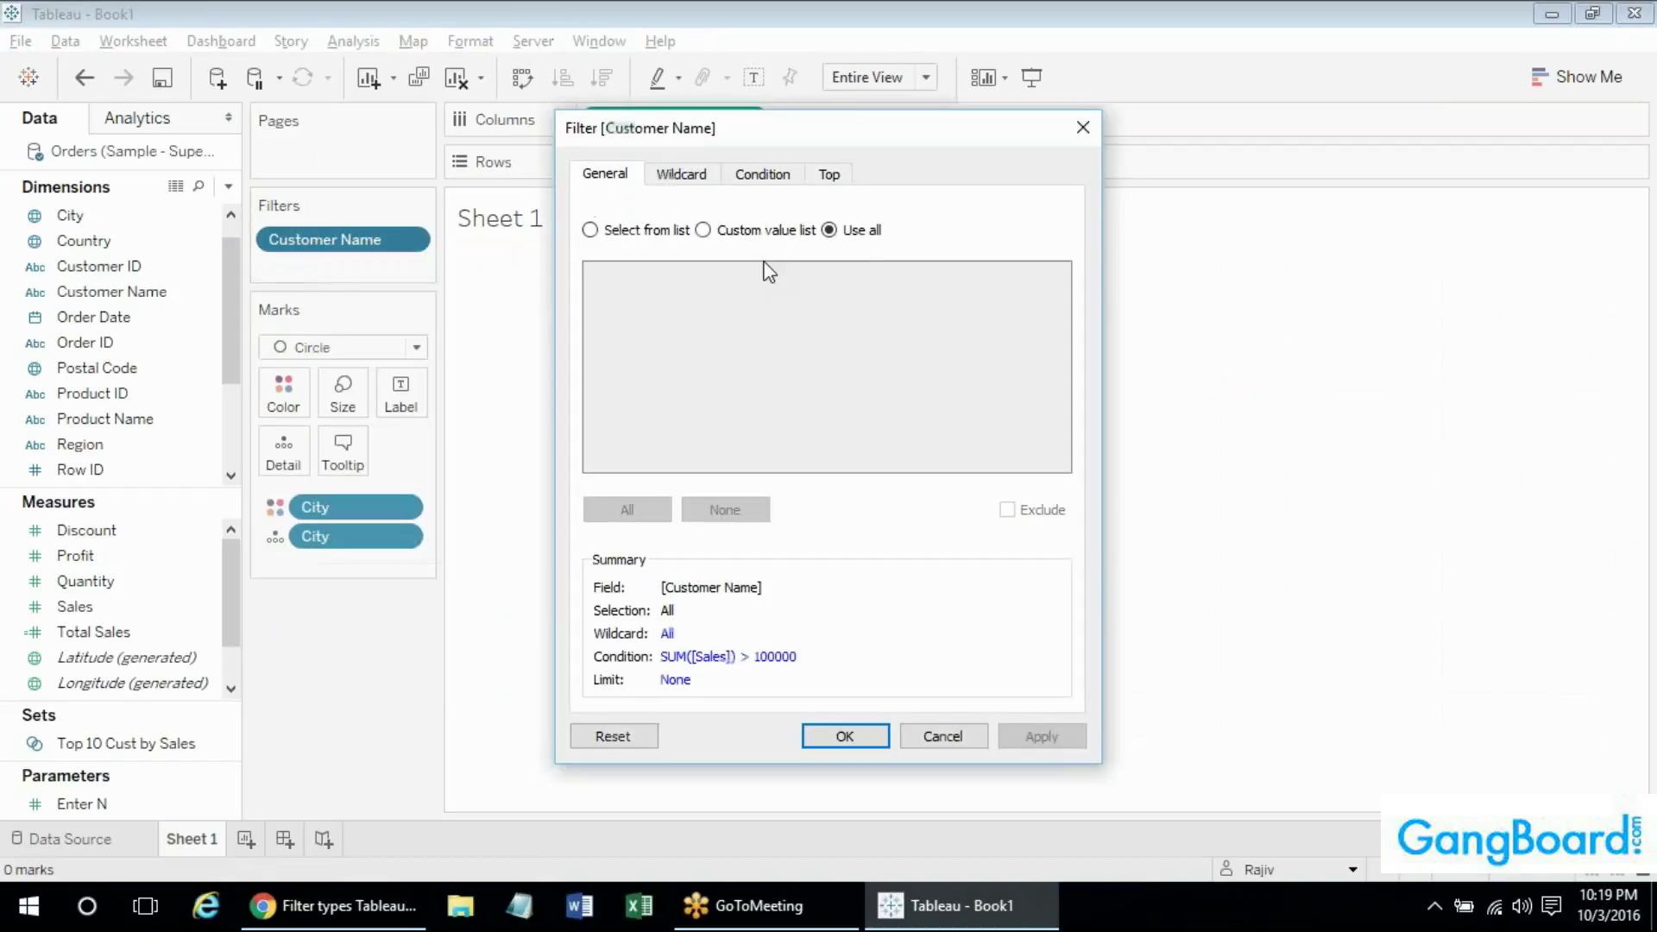
click(764, 178)
key(BackSpace)
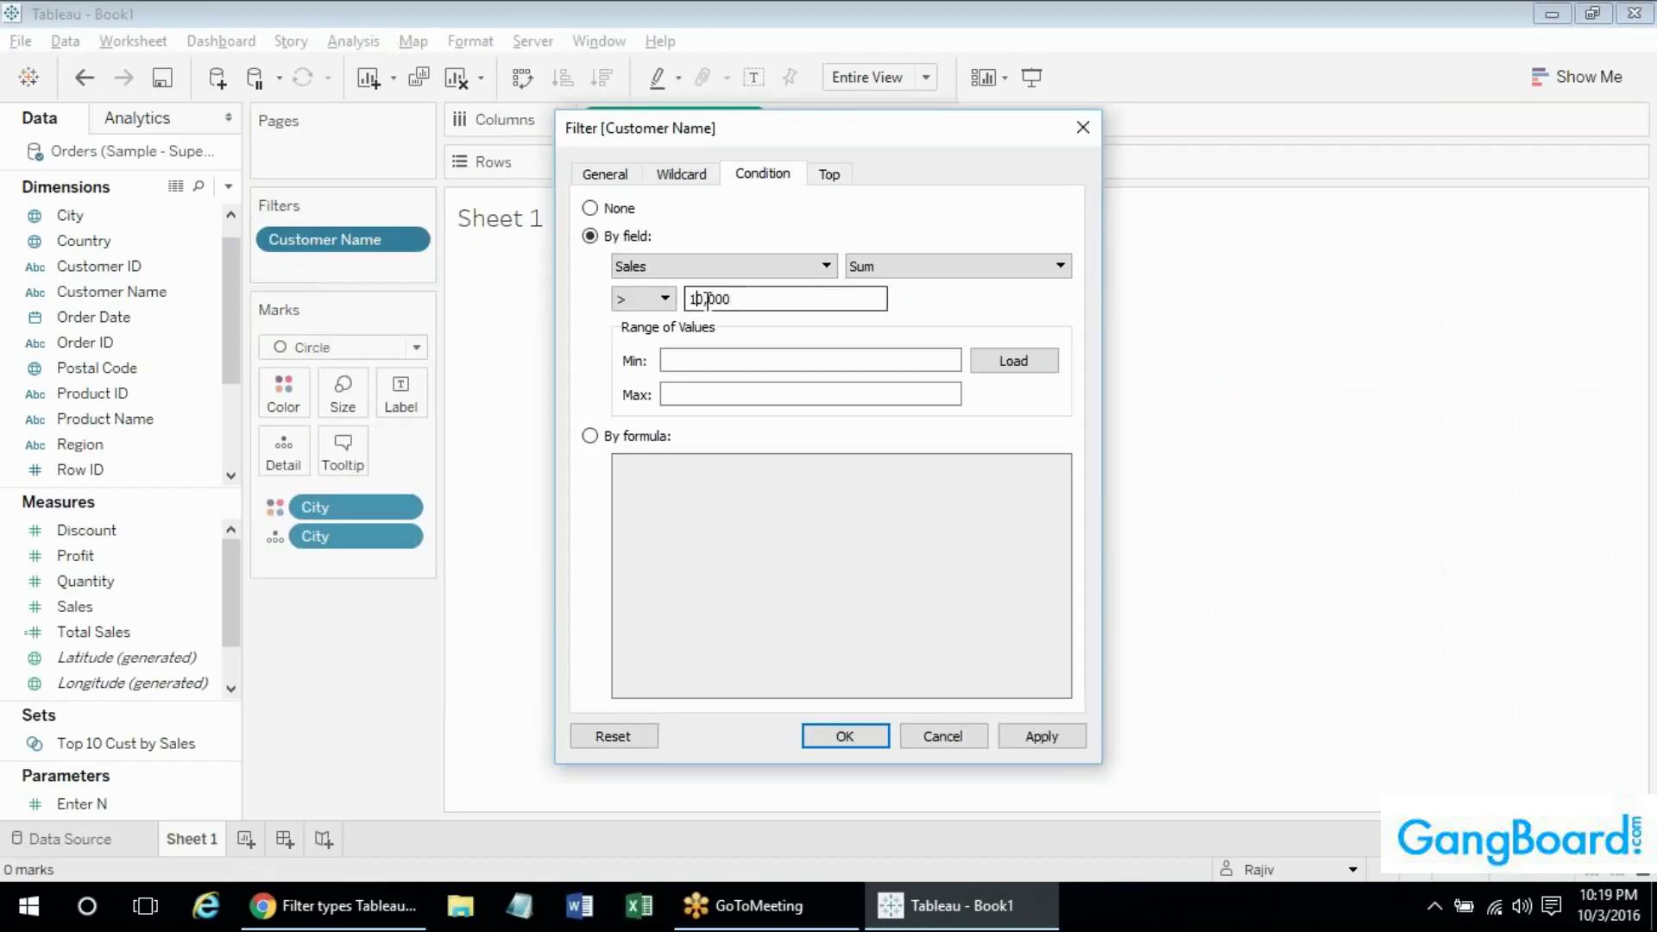
click(1042, 736)
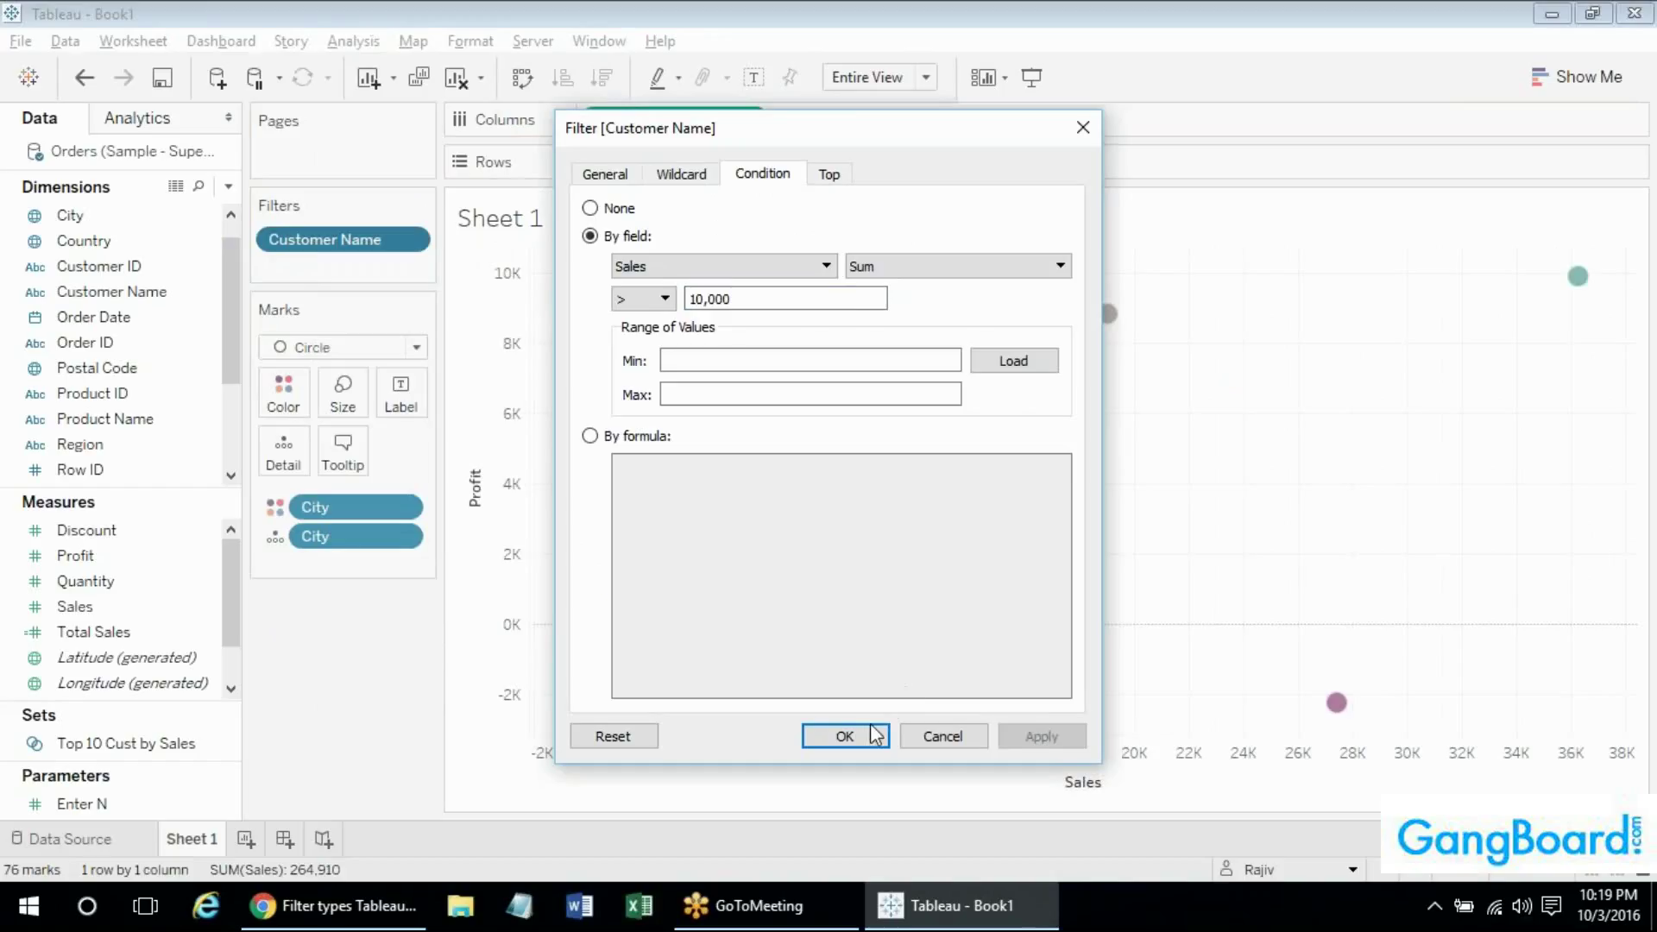
click(844, 736)
Inspect individual city marks in the scatter plot and review the wildcard, condition and general settings of the Customer Name filter.
mouse_move(891, 444)
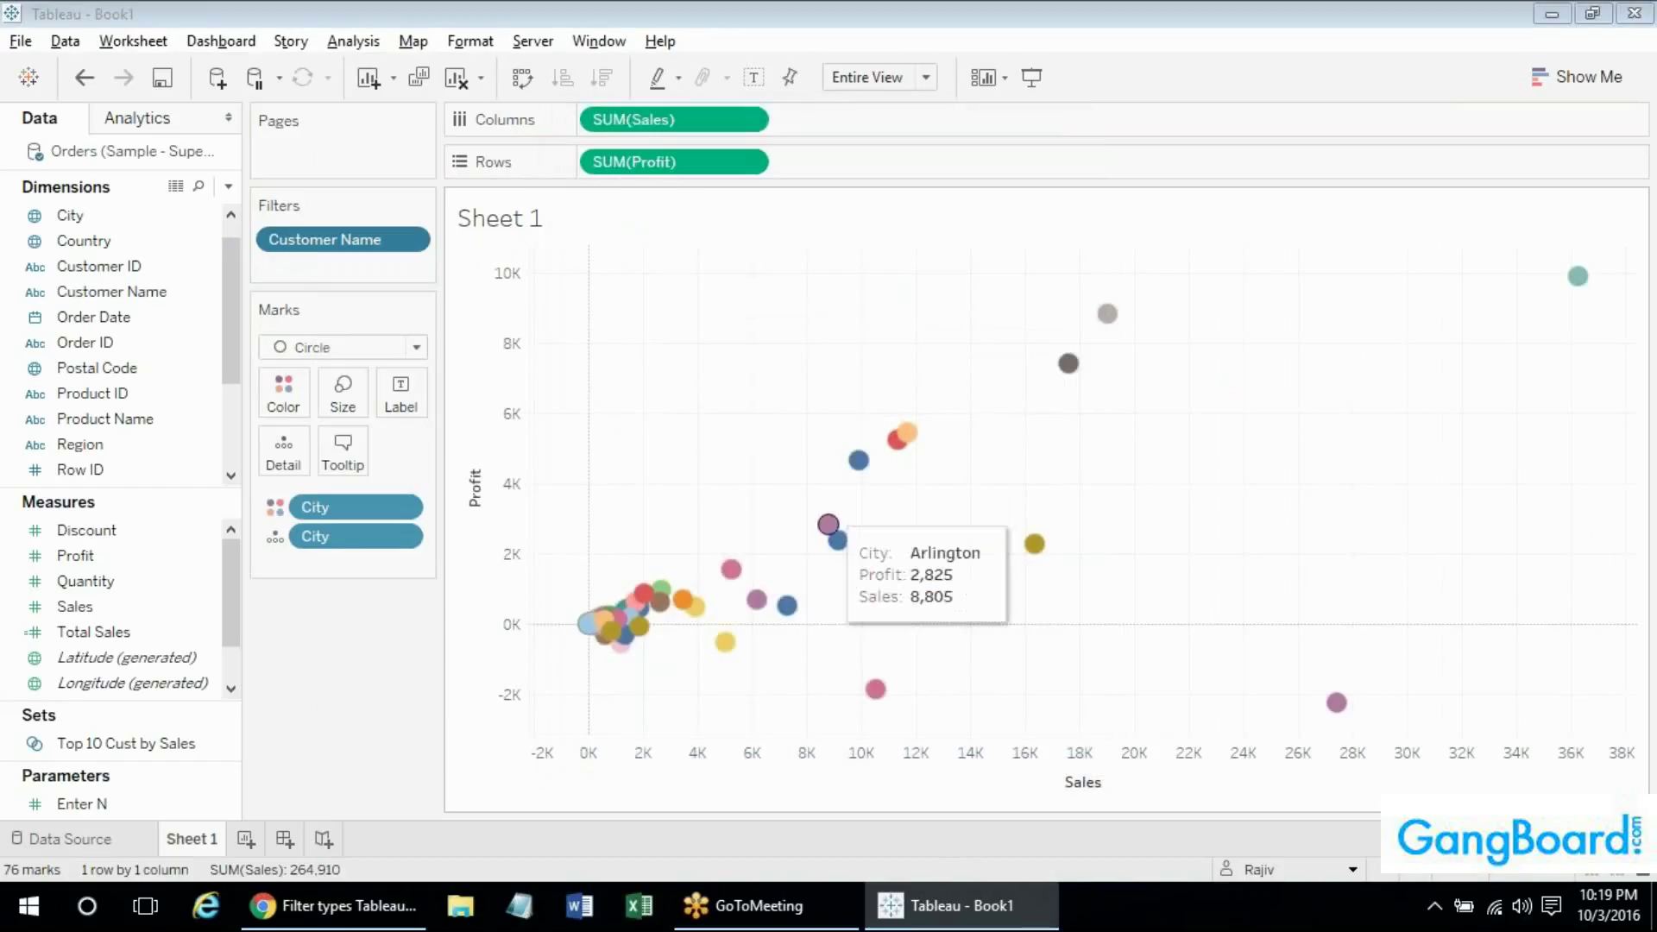
mouse_move(642, 643)
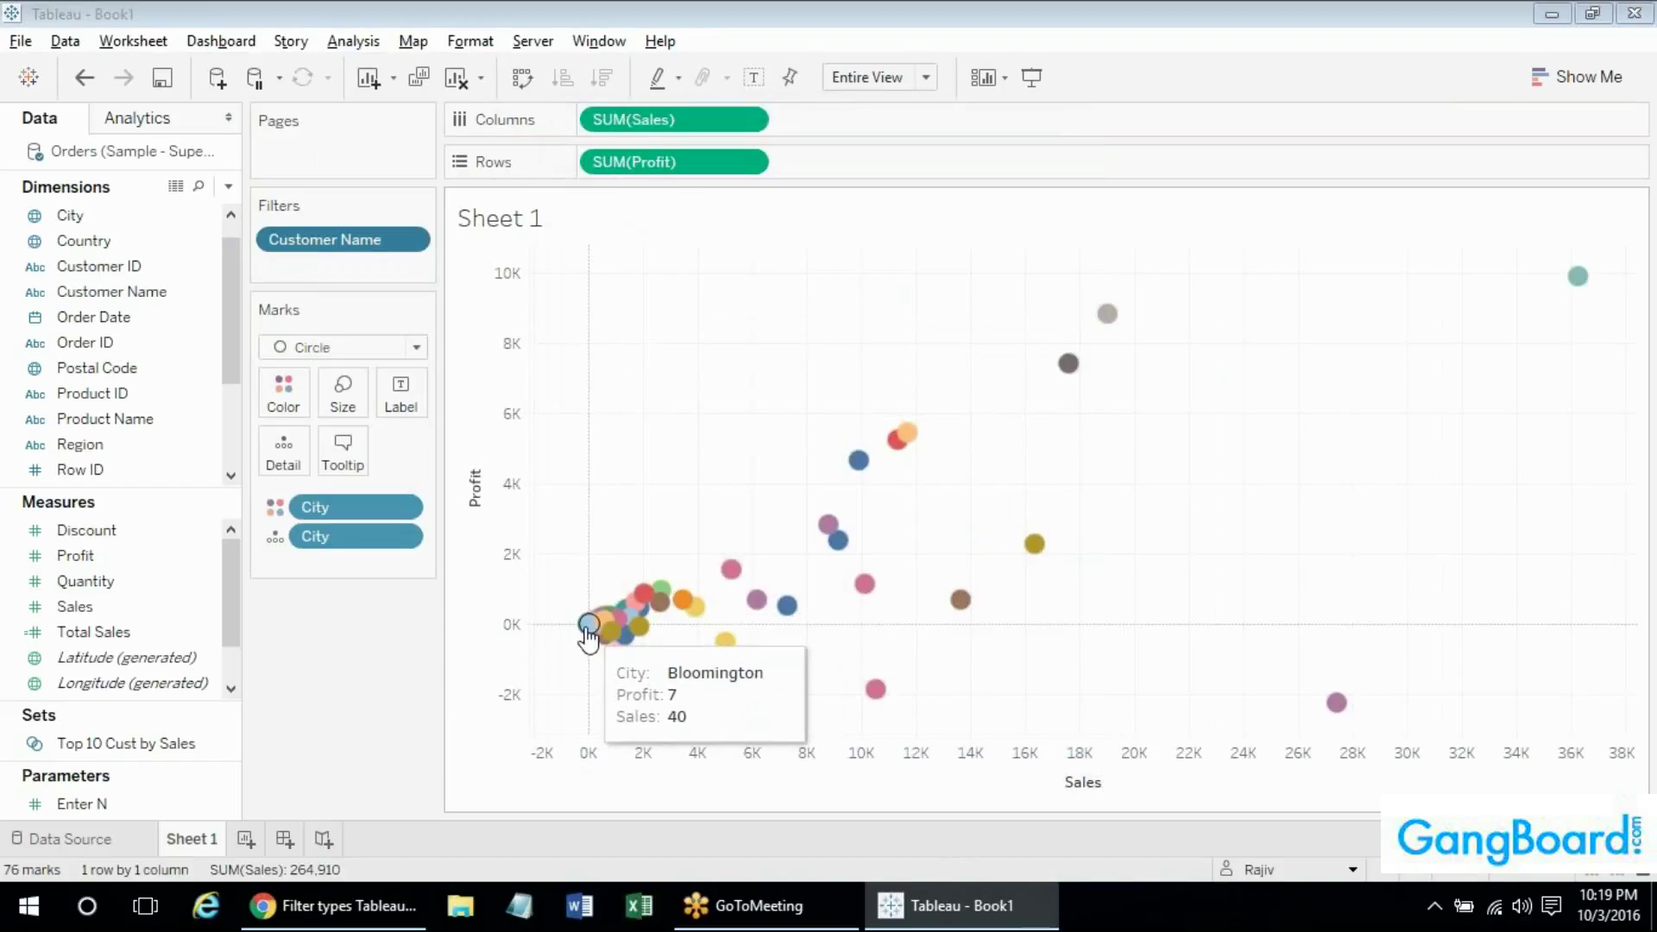
mouse_move(660, 604)
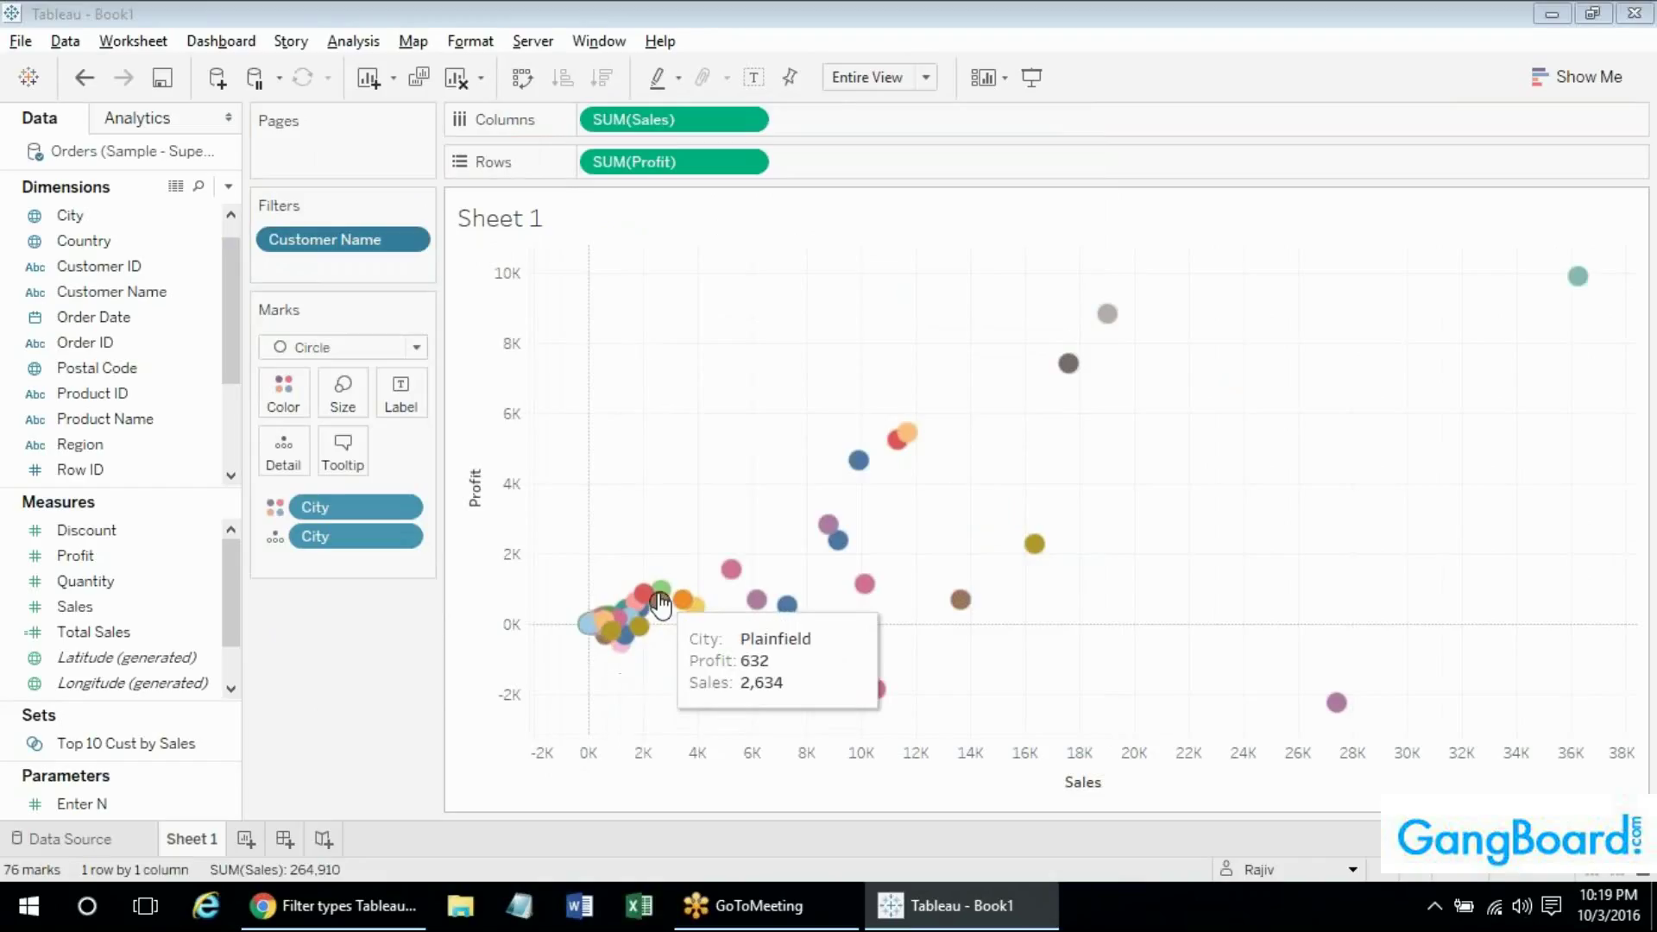
right_click(384, 240)
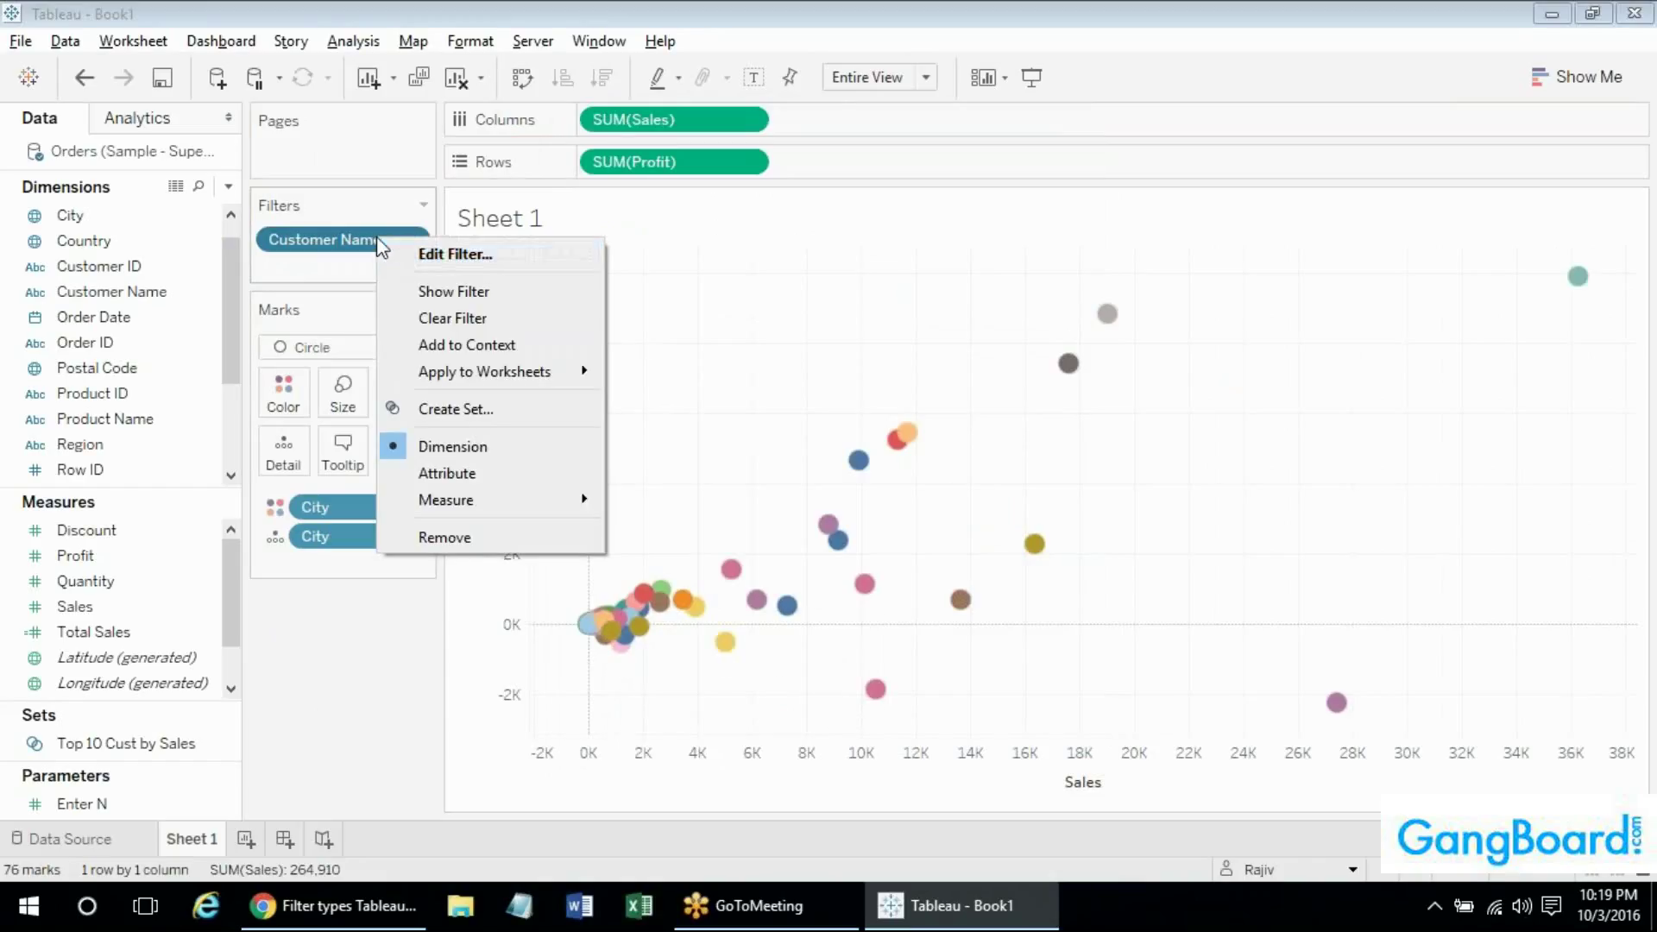
click(409, 256)
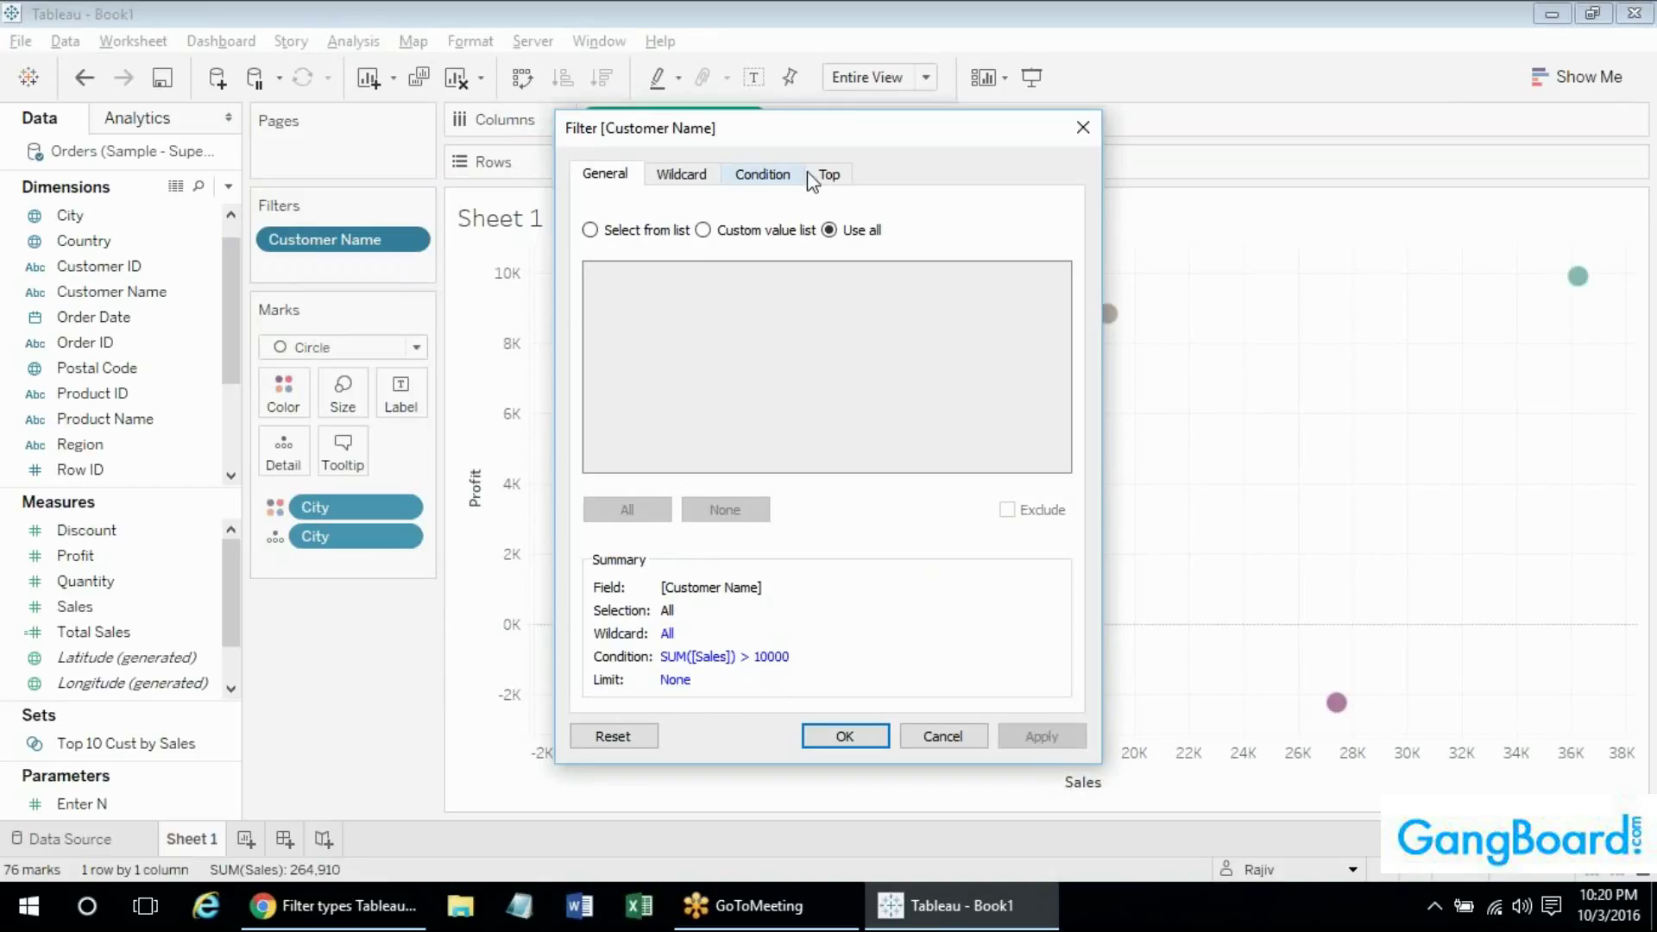
click(781, 174)
click(702, 176)
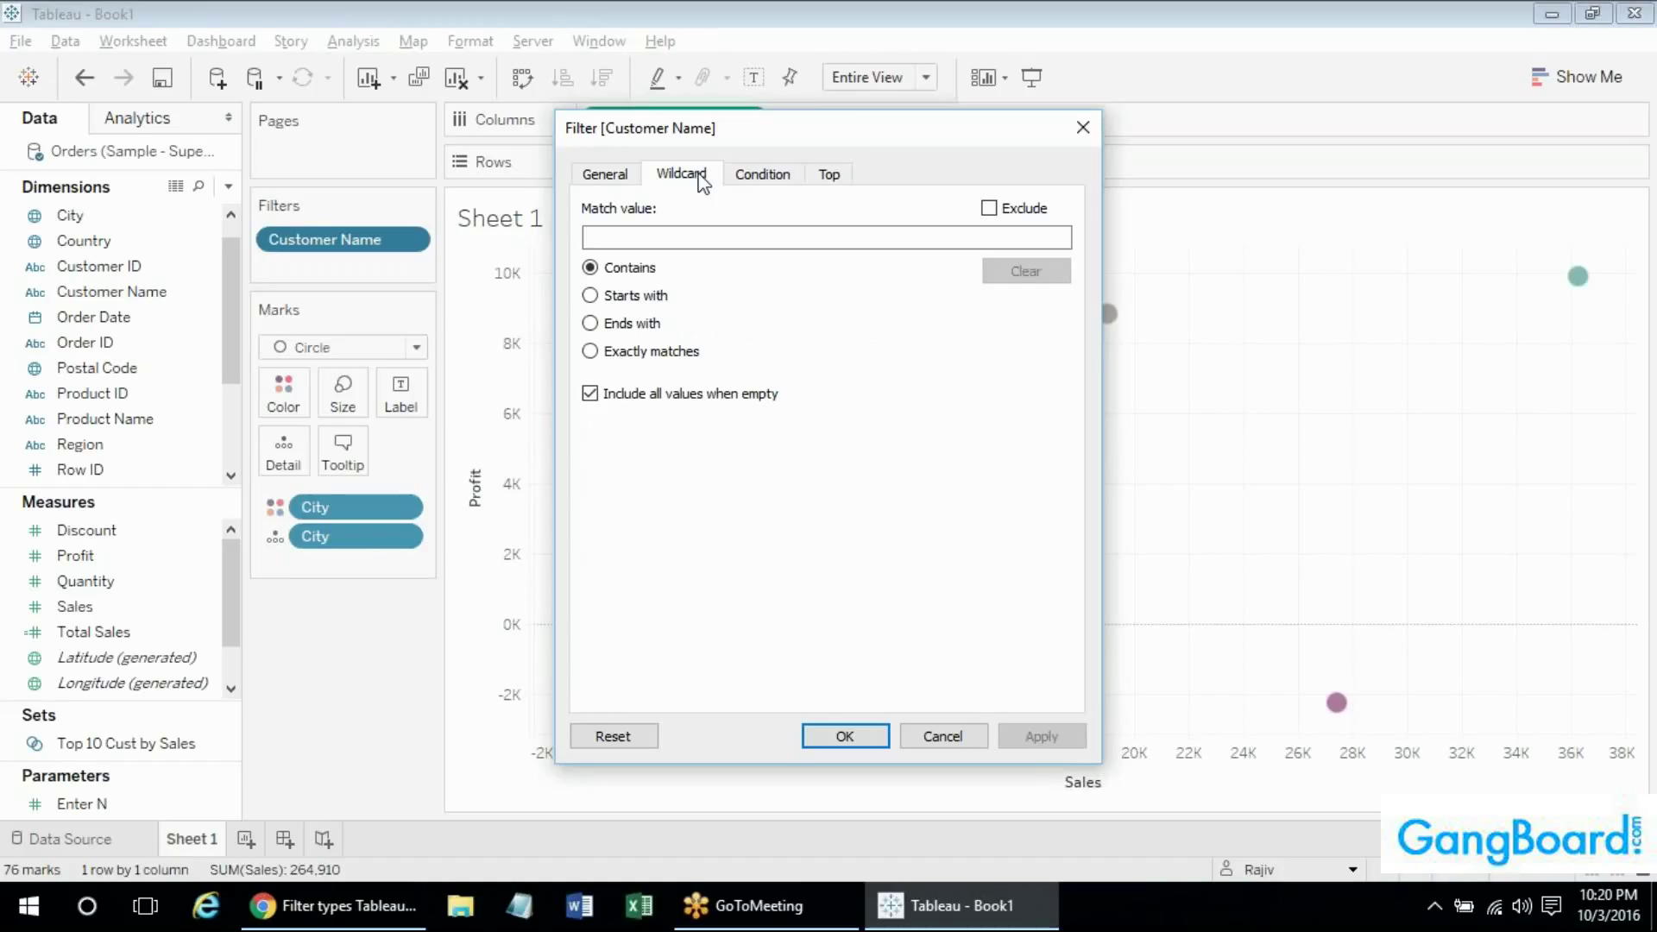
click(763, 176)
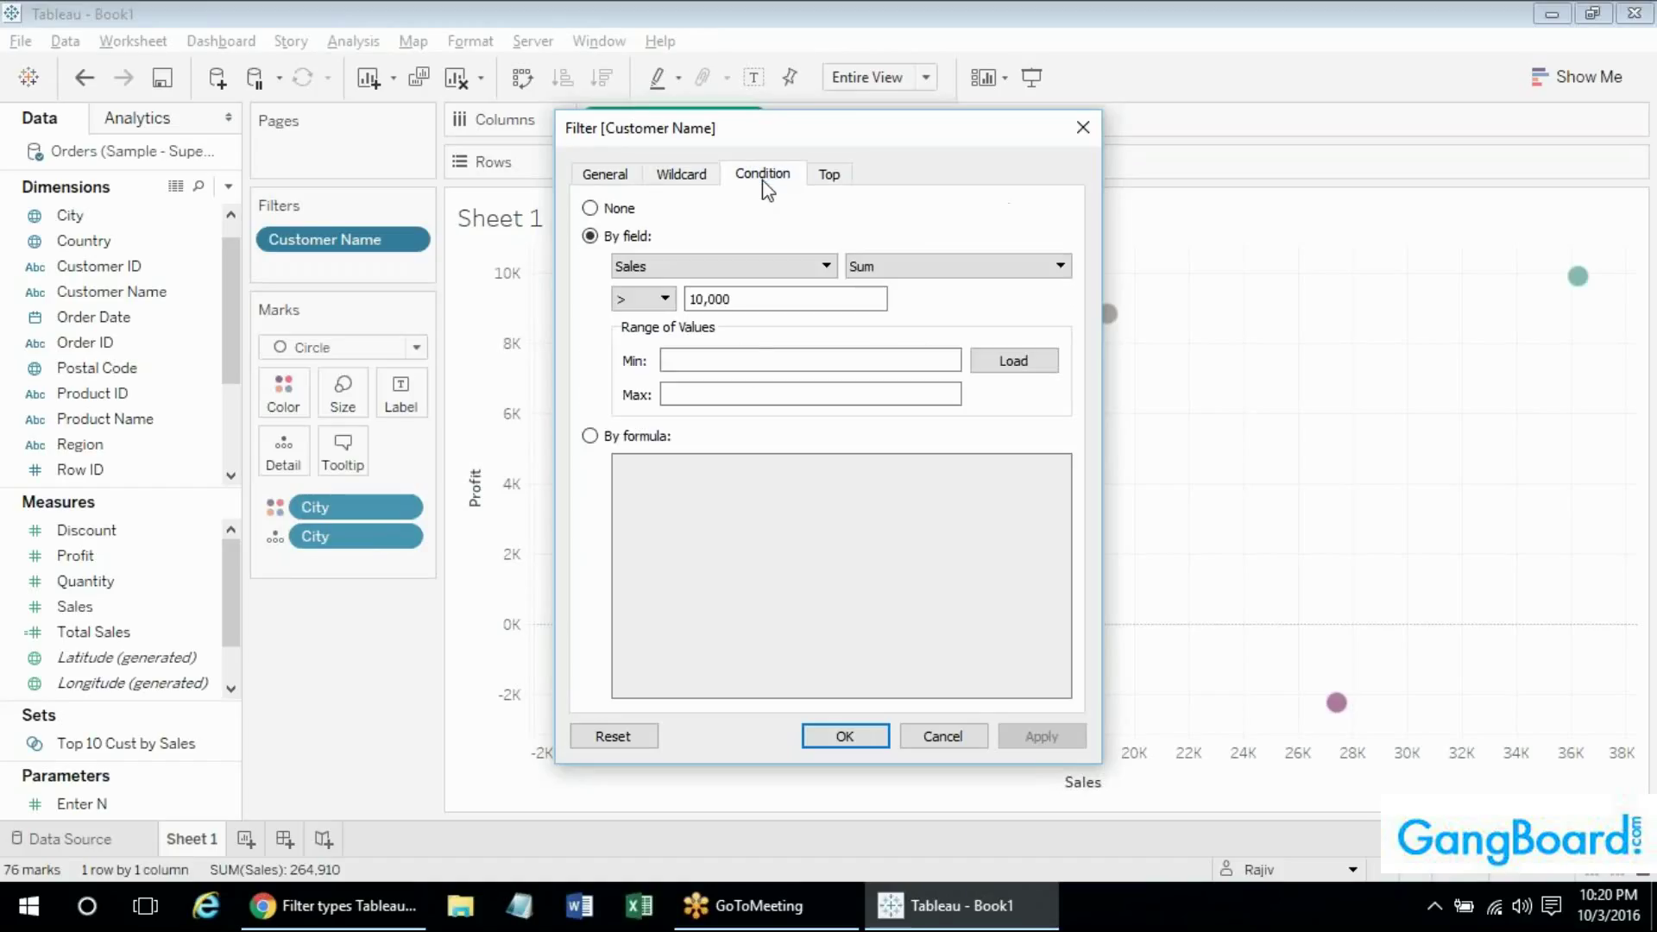
click(630, 173)
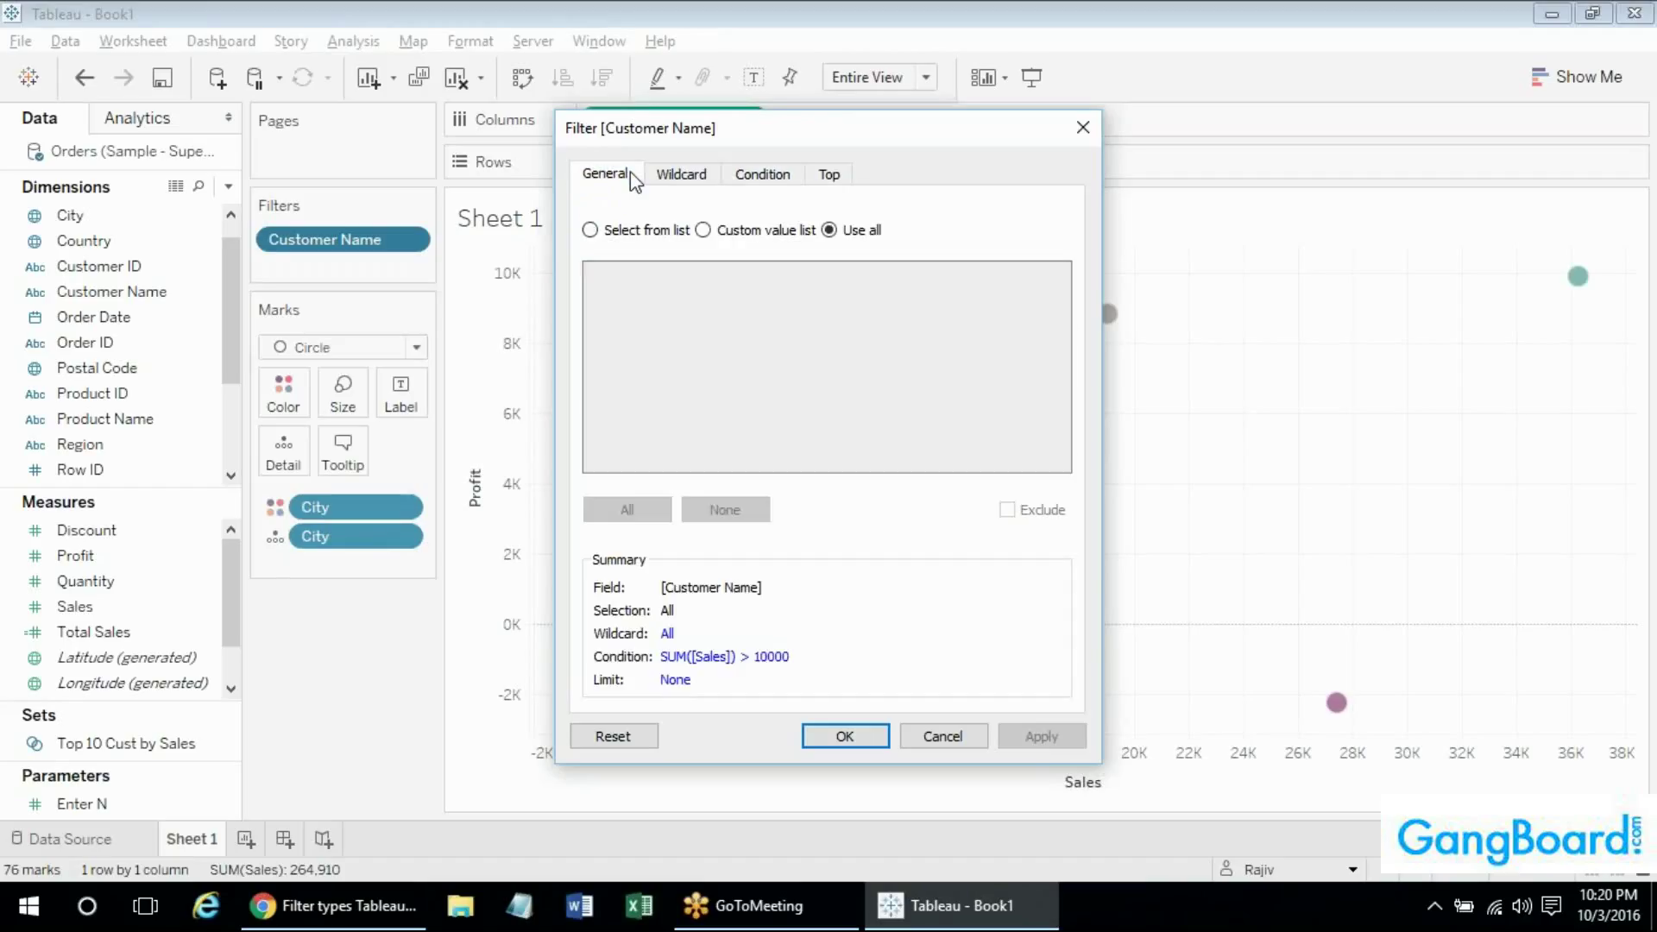
Try the Customer Name filter with all customers selected from the list and its condition set to None.
click(594, 231)
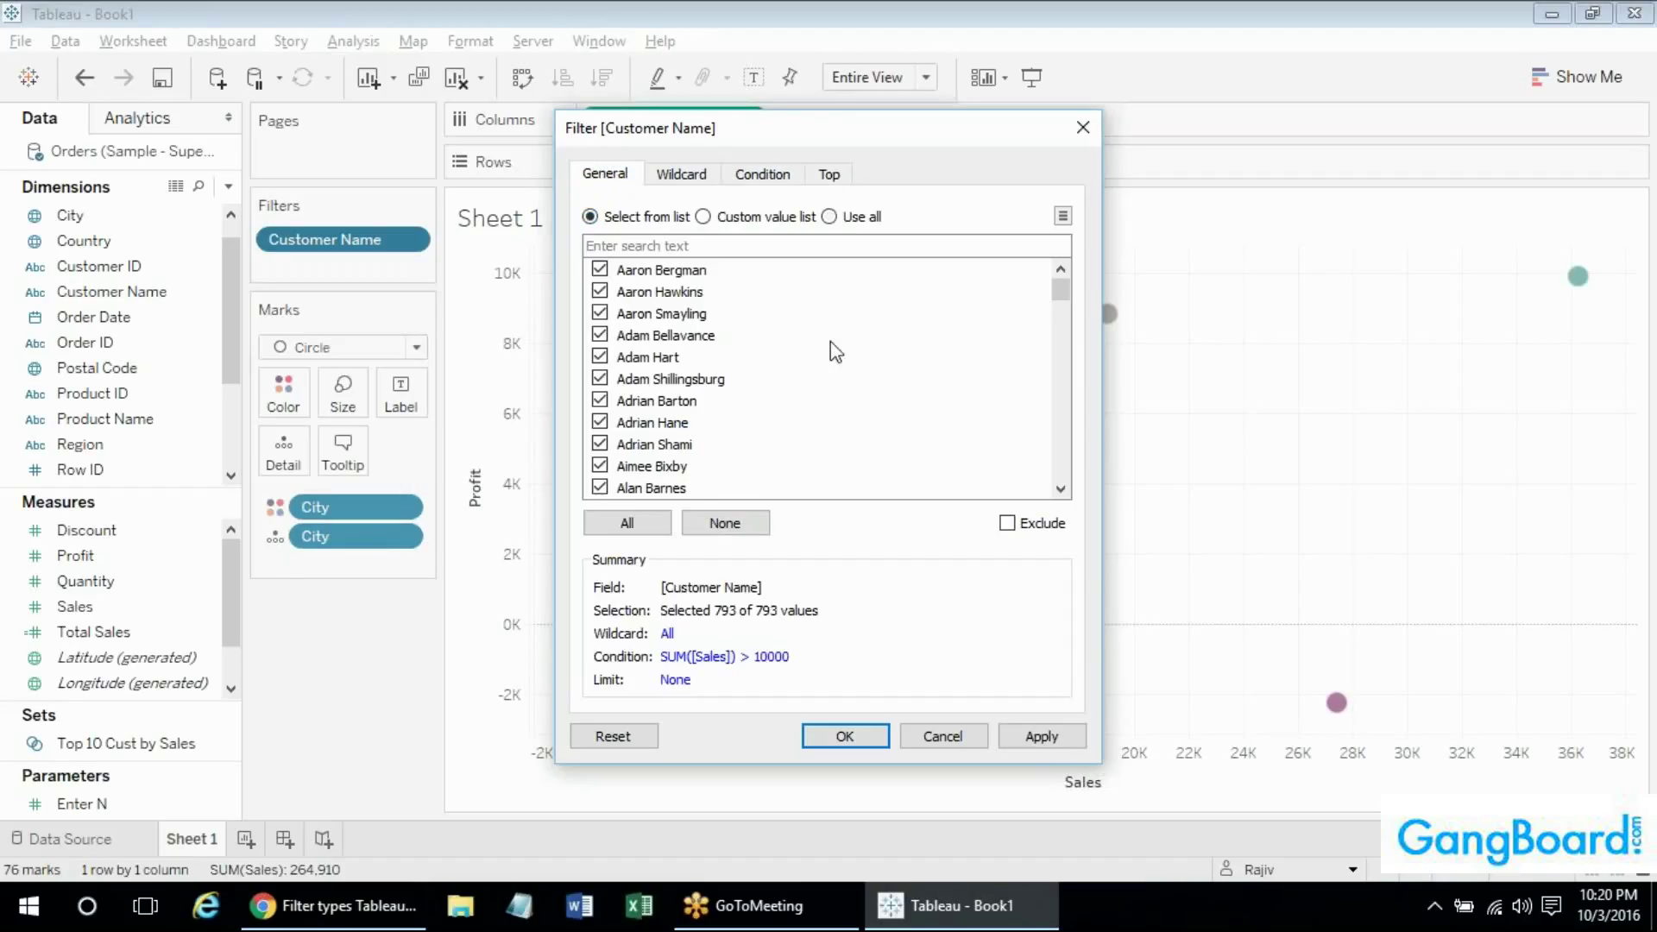
click(763, 175)
click(590, 208)
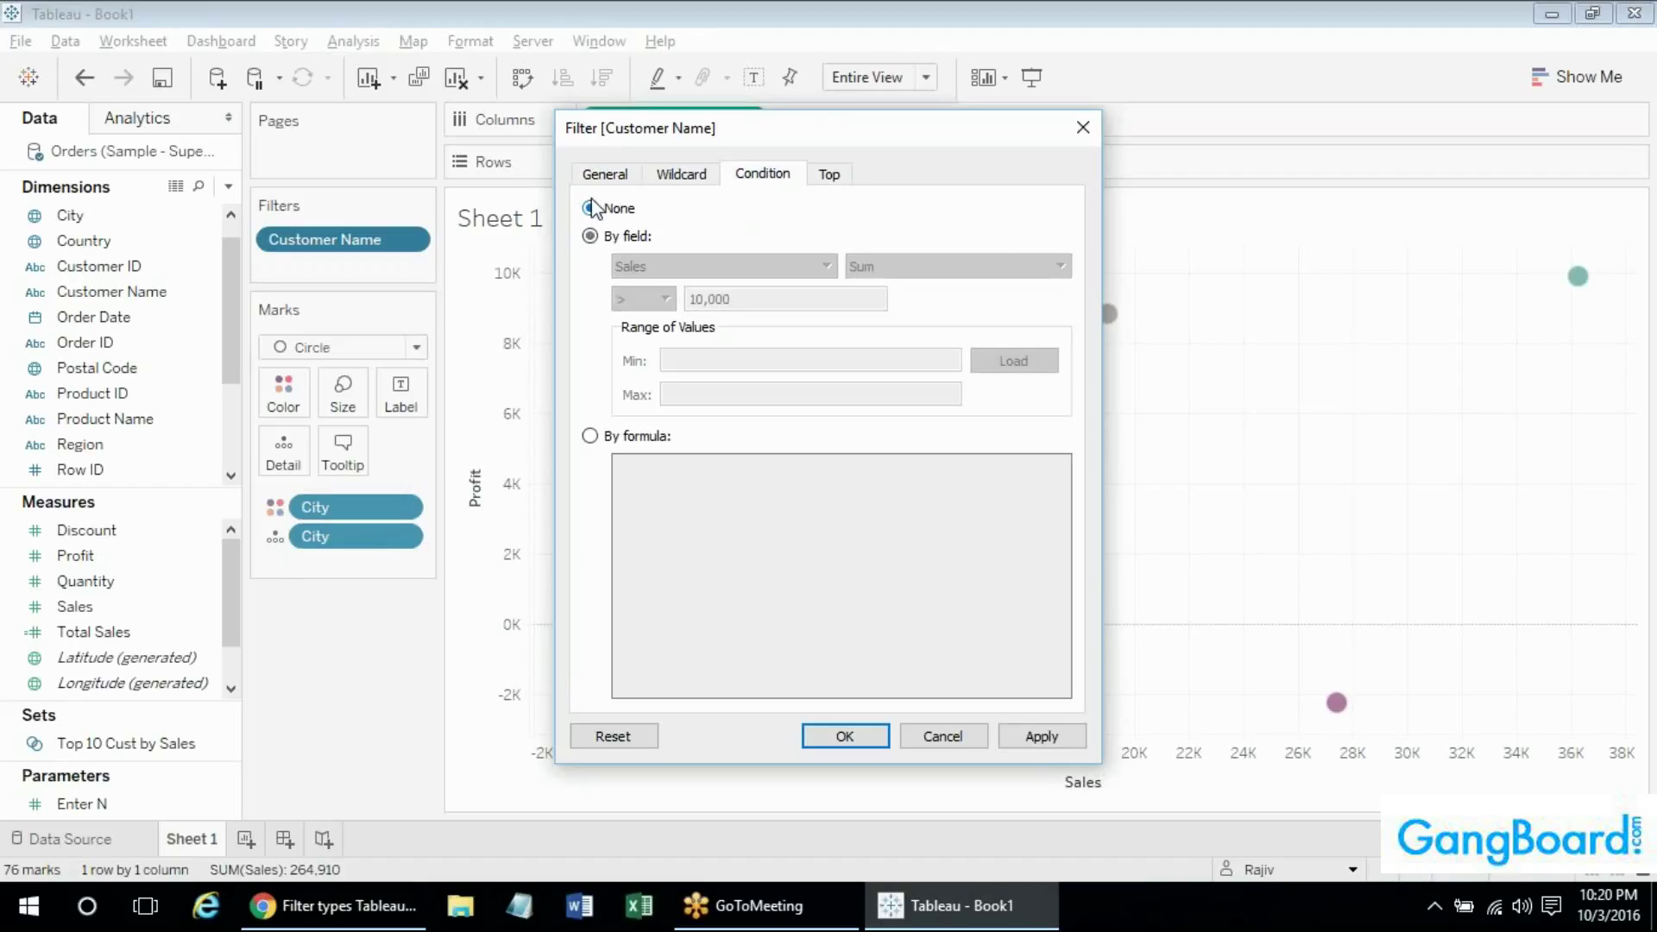
click(1047, 736)
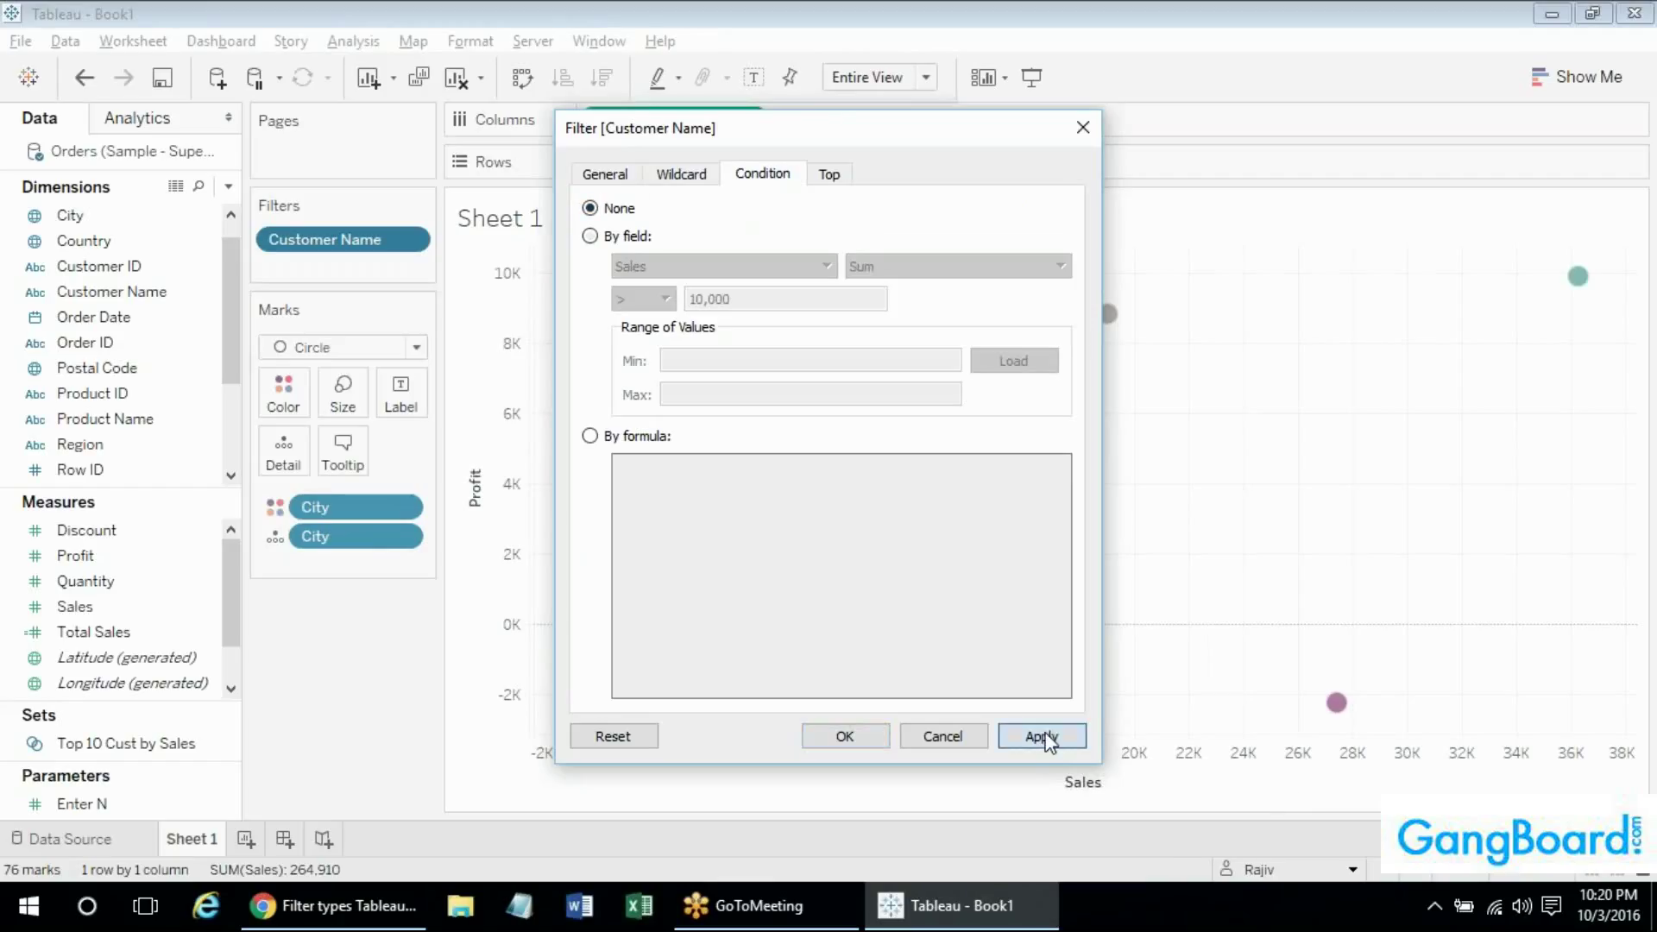
click(884, 734)
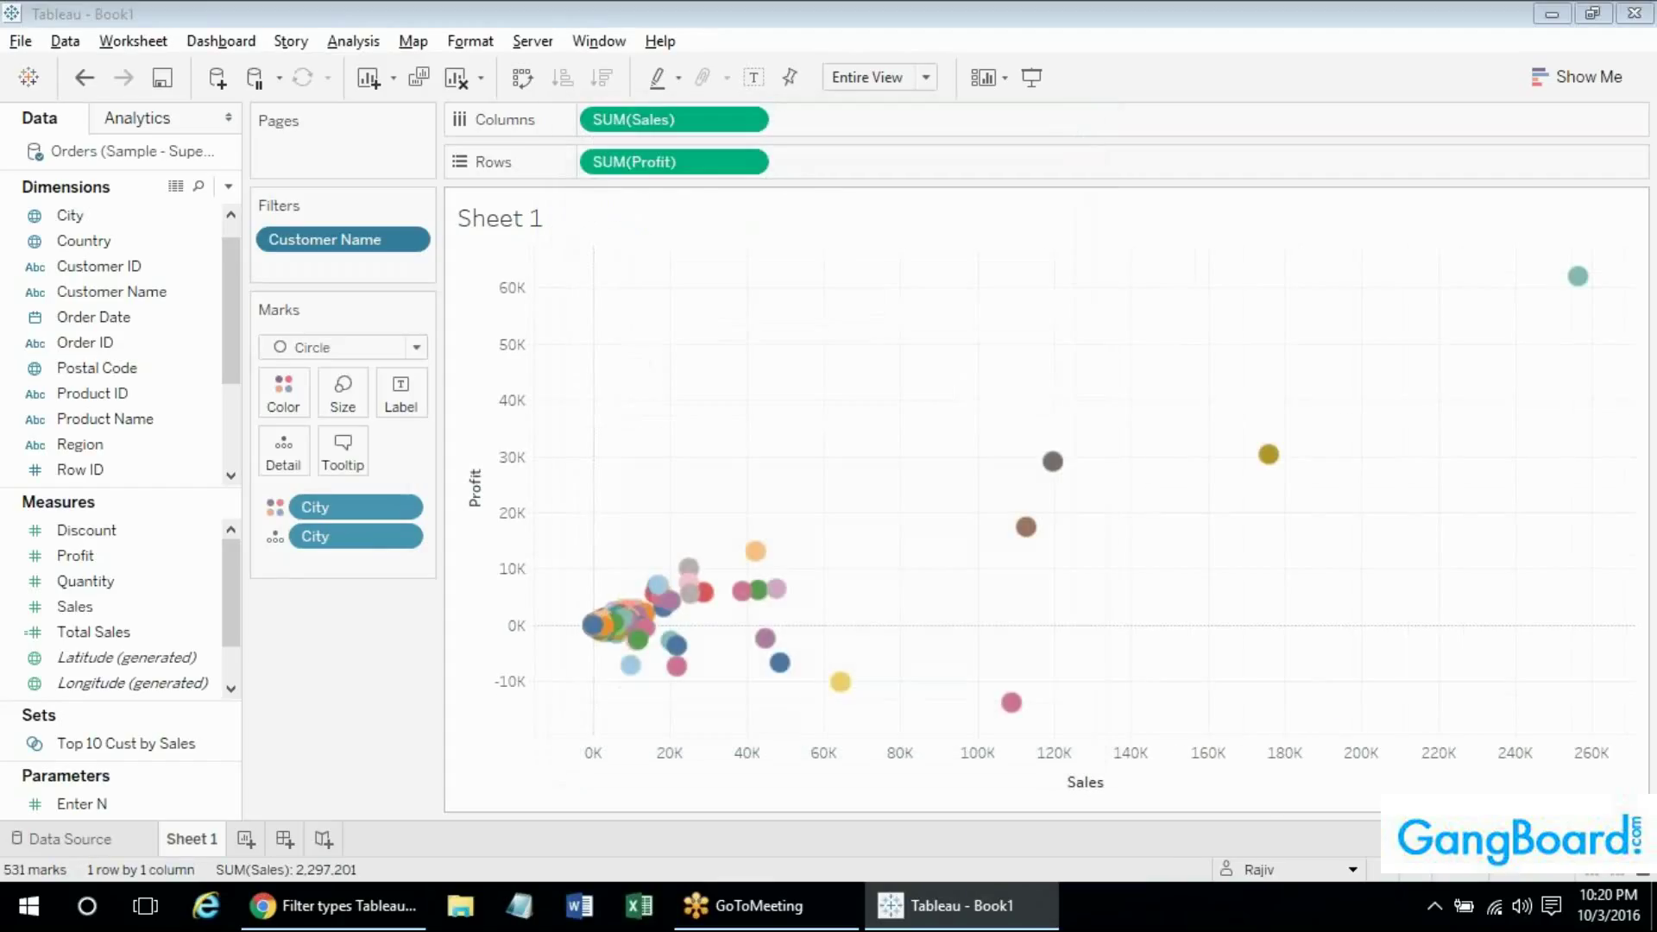
mouse_move(610, 633)
mouse_move(630, 668)
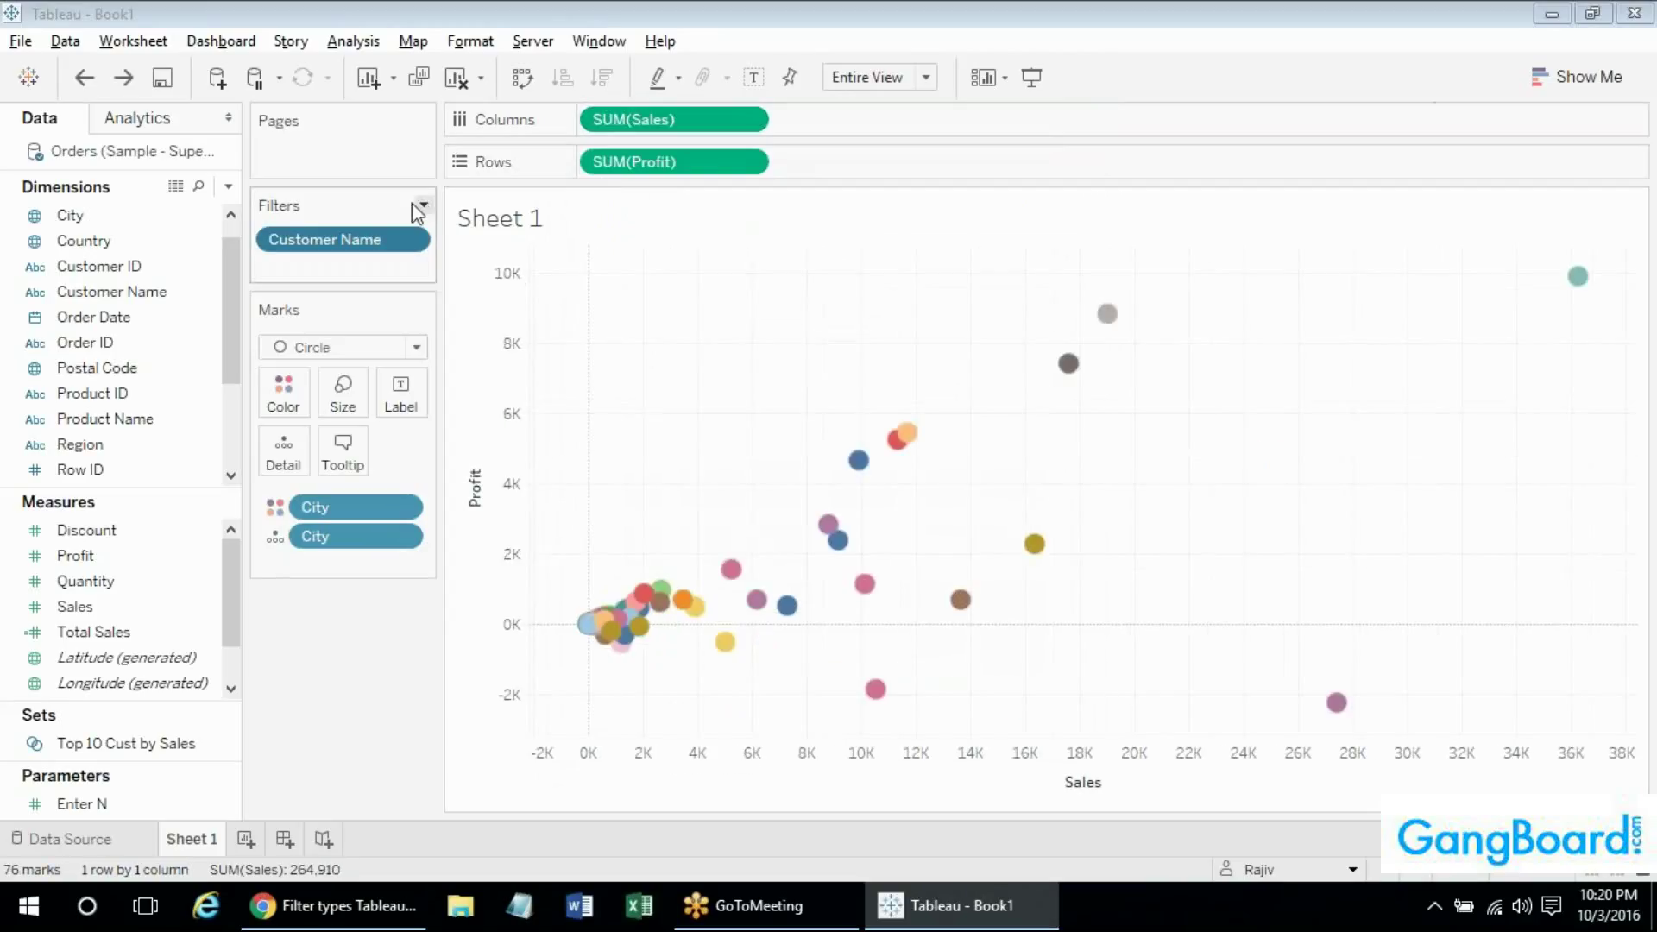
Review the Customer Name filter's sales condition and the fields it can be based on, without changing the filter.
right_click(361, 238)
click(398, 253)
click(700, 179)
click(747, 186)
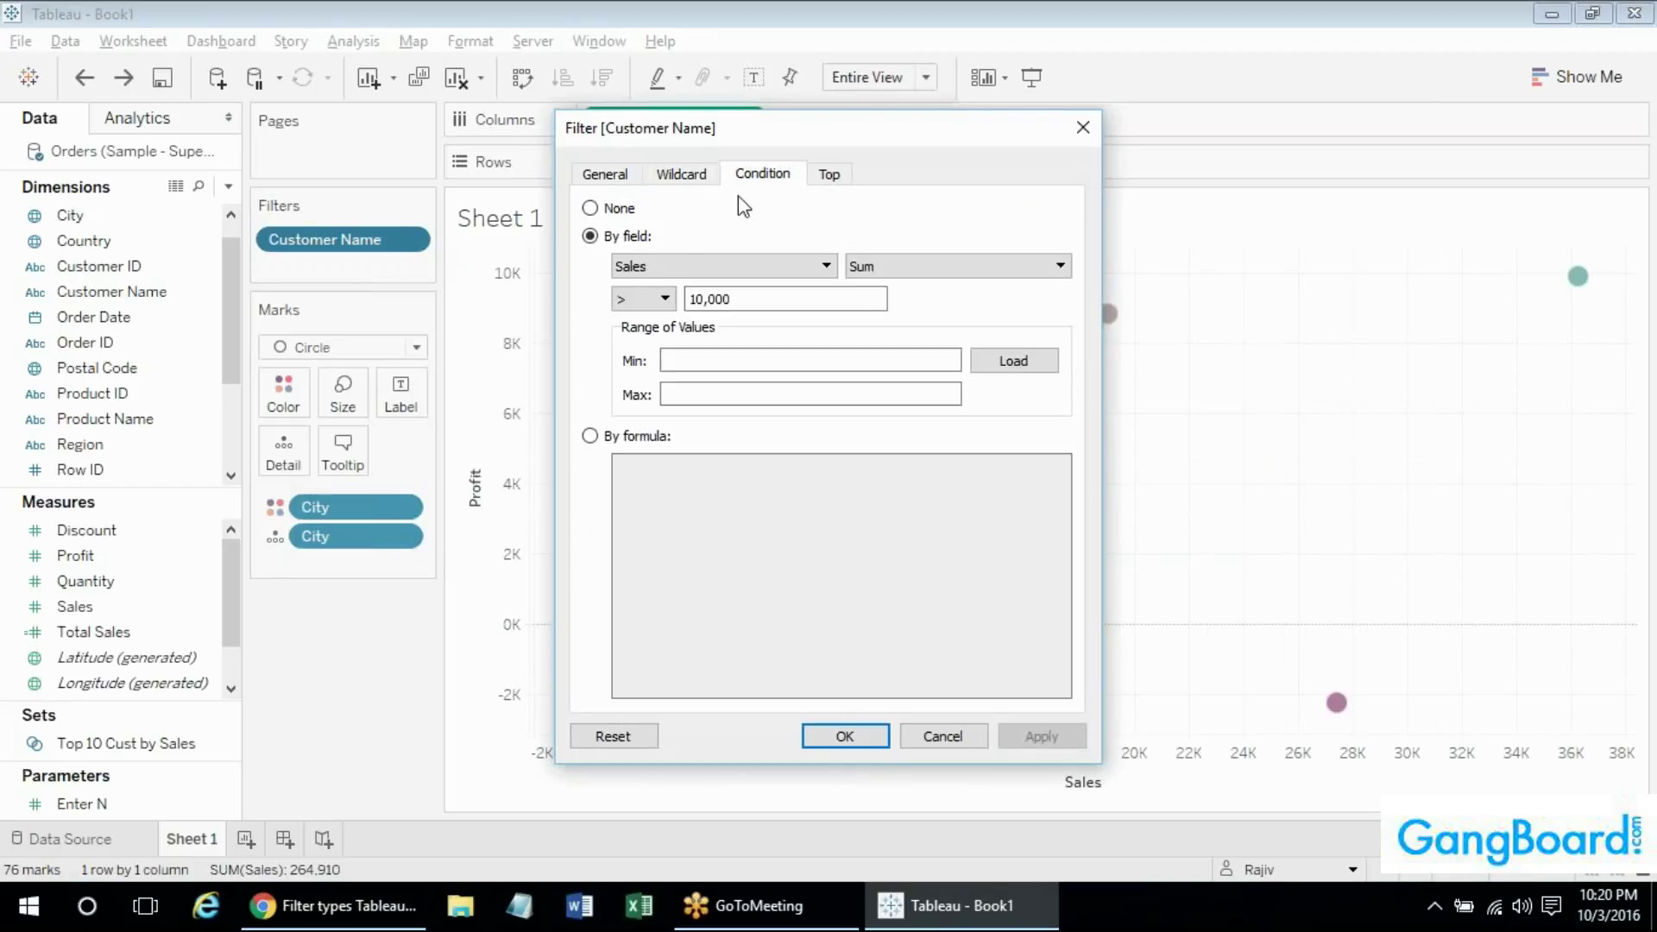
click(783, 266)
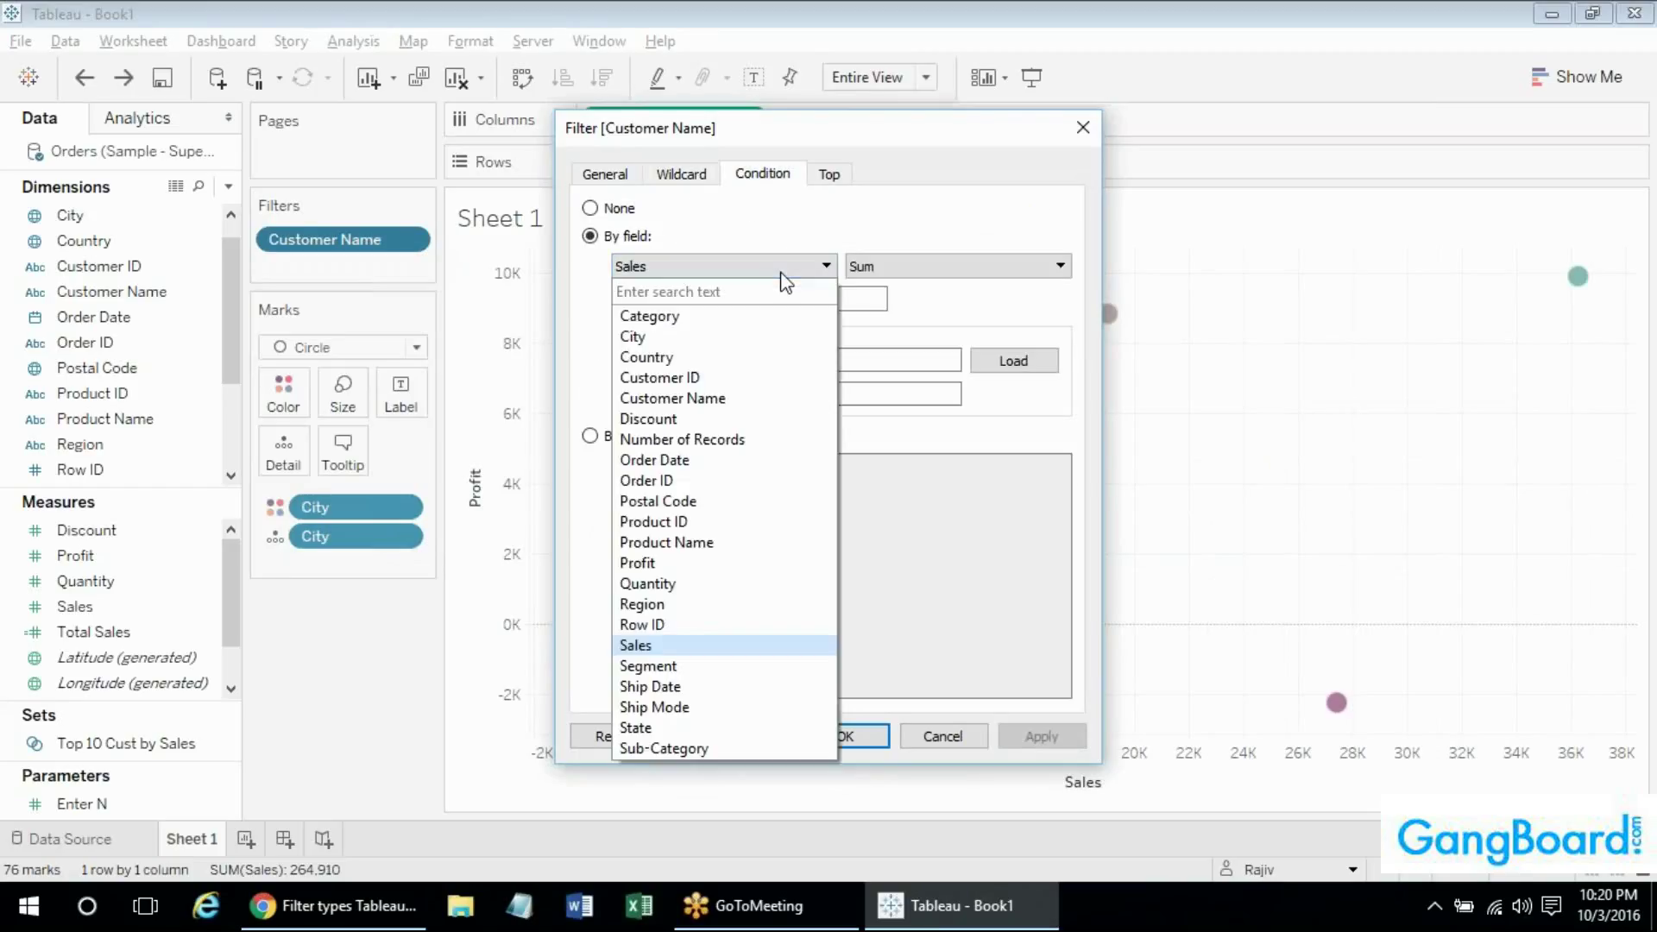
key(Escape)
key(Escape)
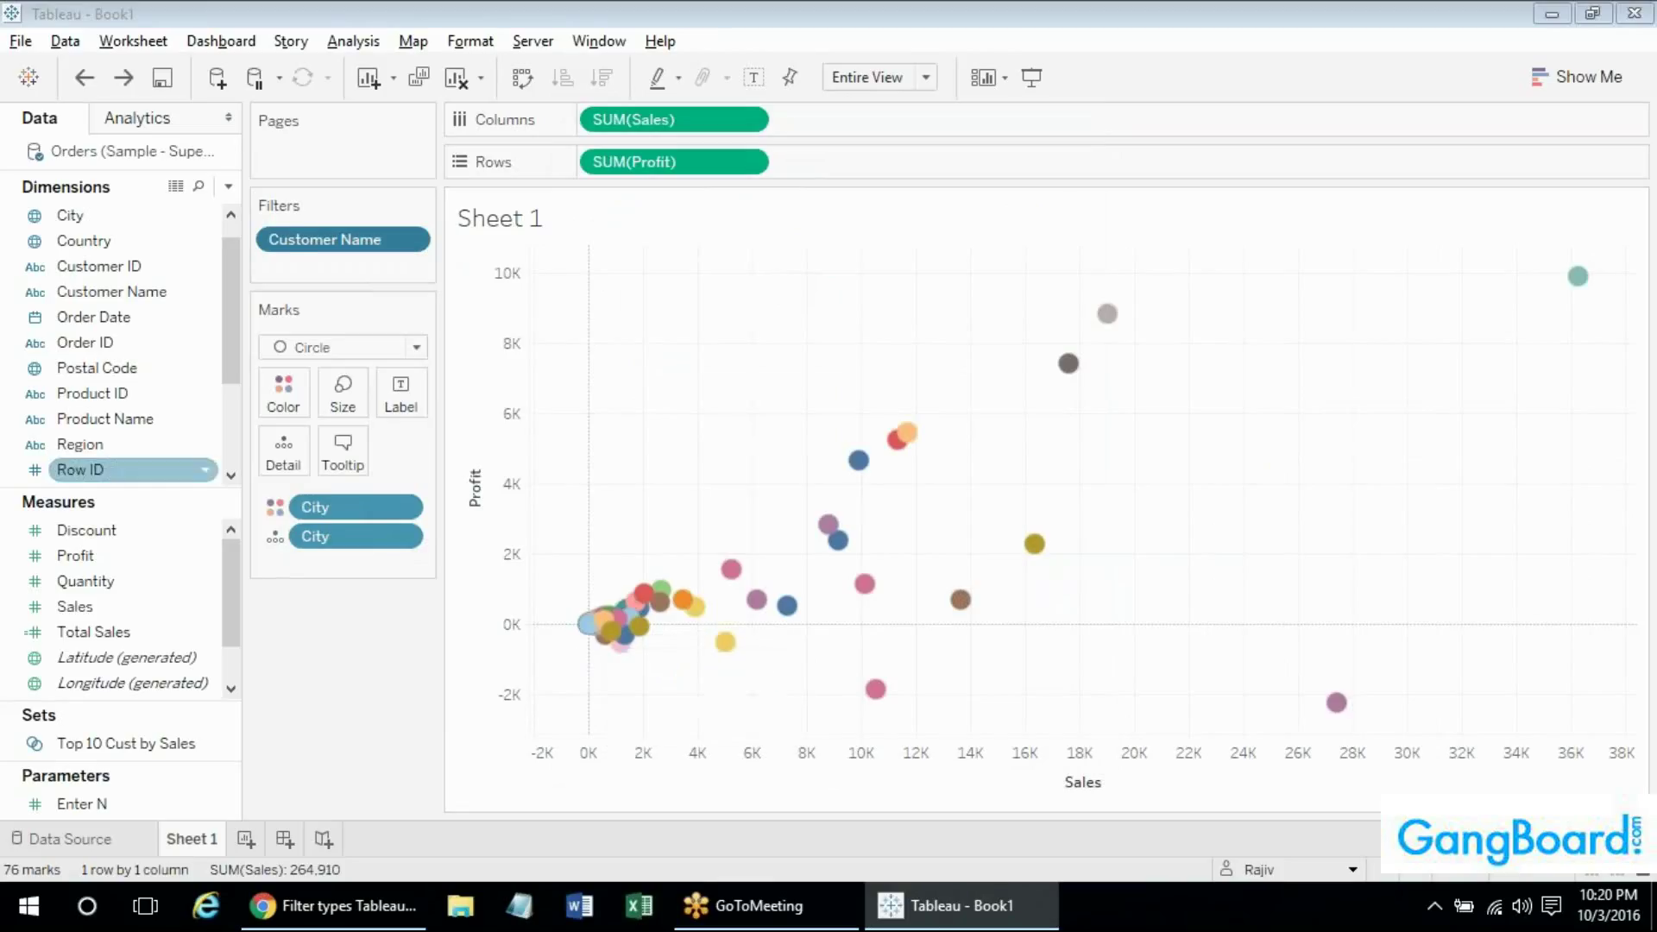
Replace City with Customer Name on both the color and the detail of the scatter plot's marks.
drag(318, 244, 347, 531)
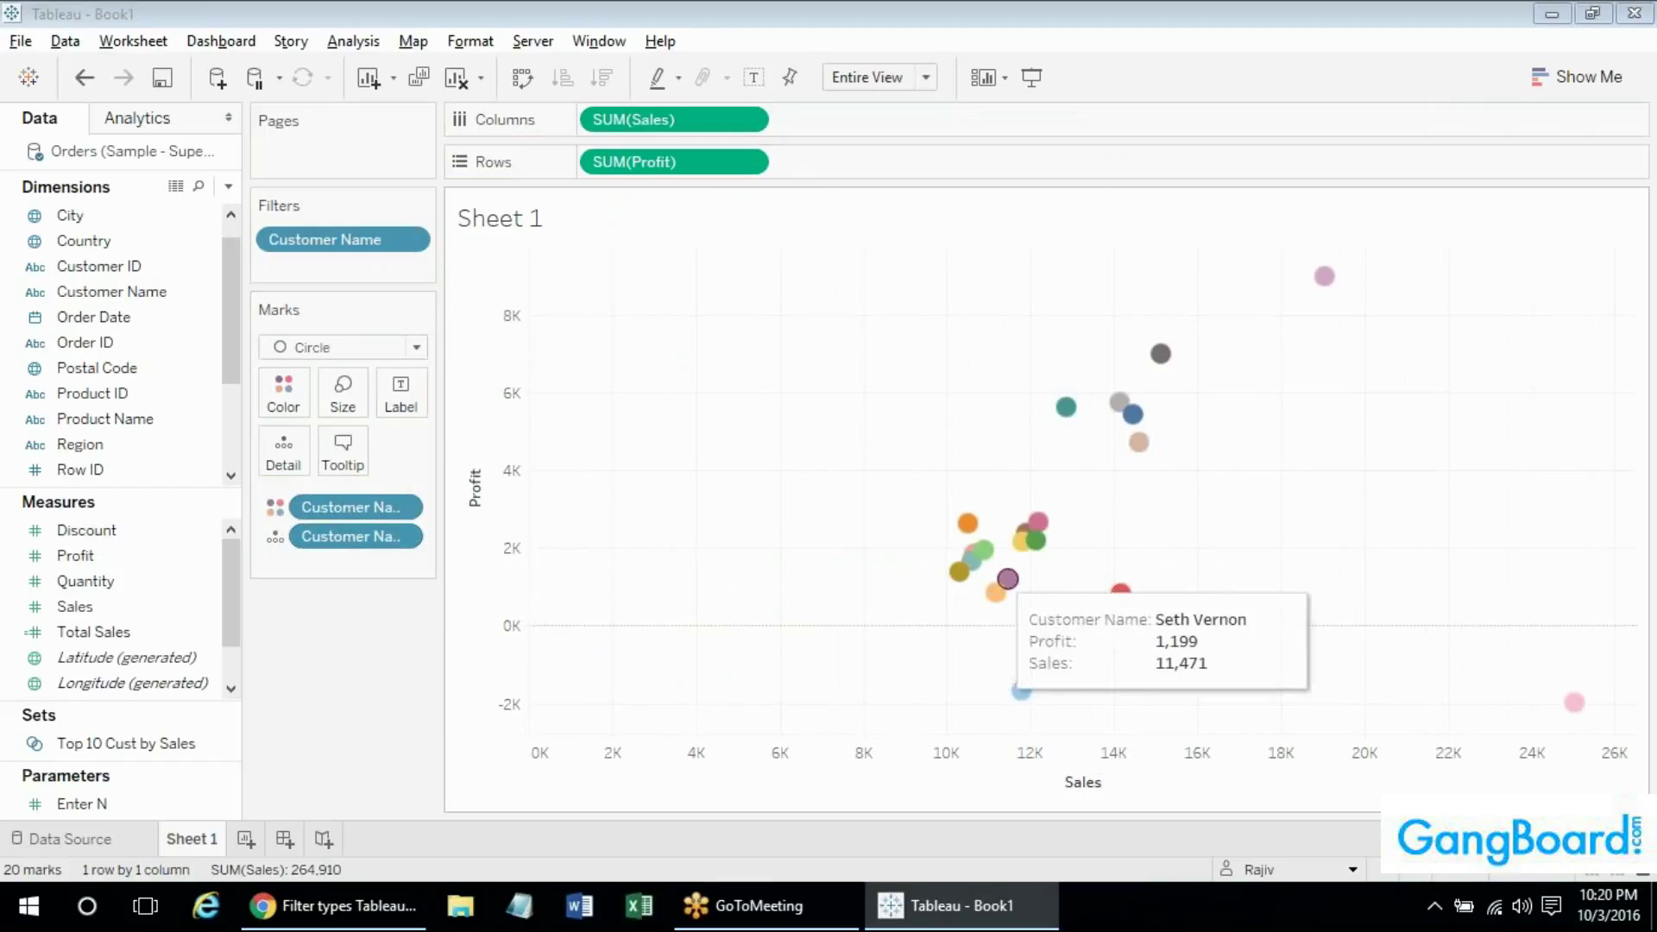
right_click(326, 240)
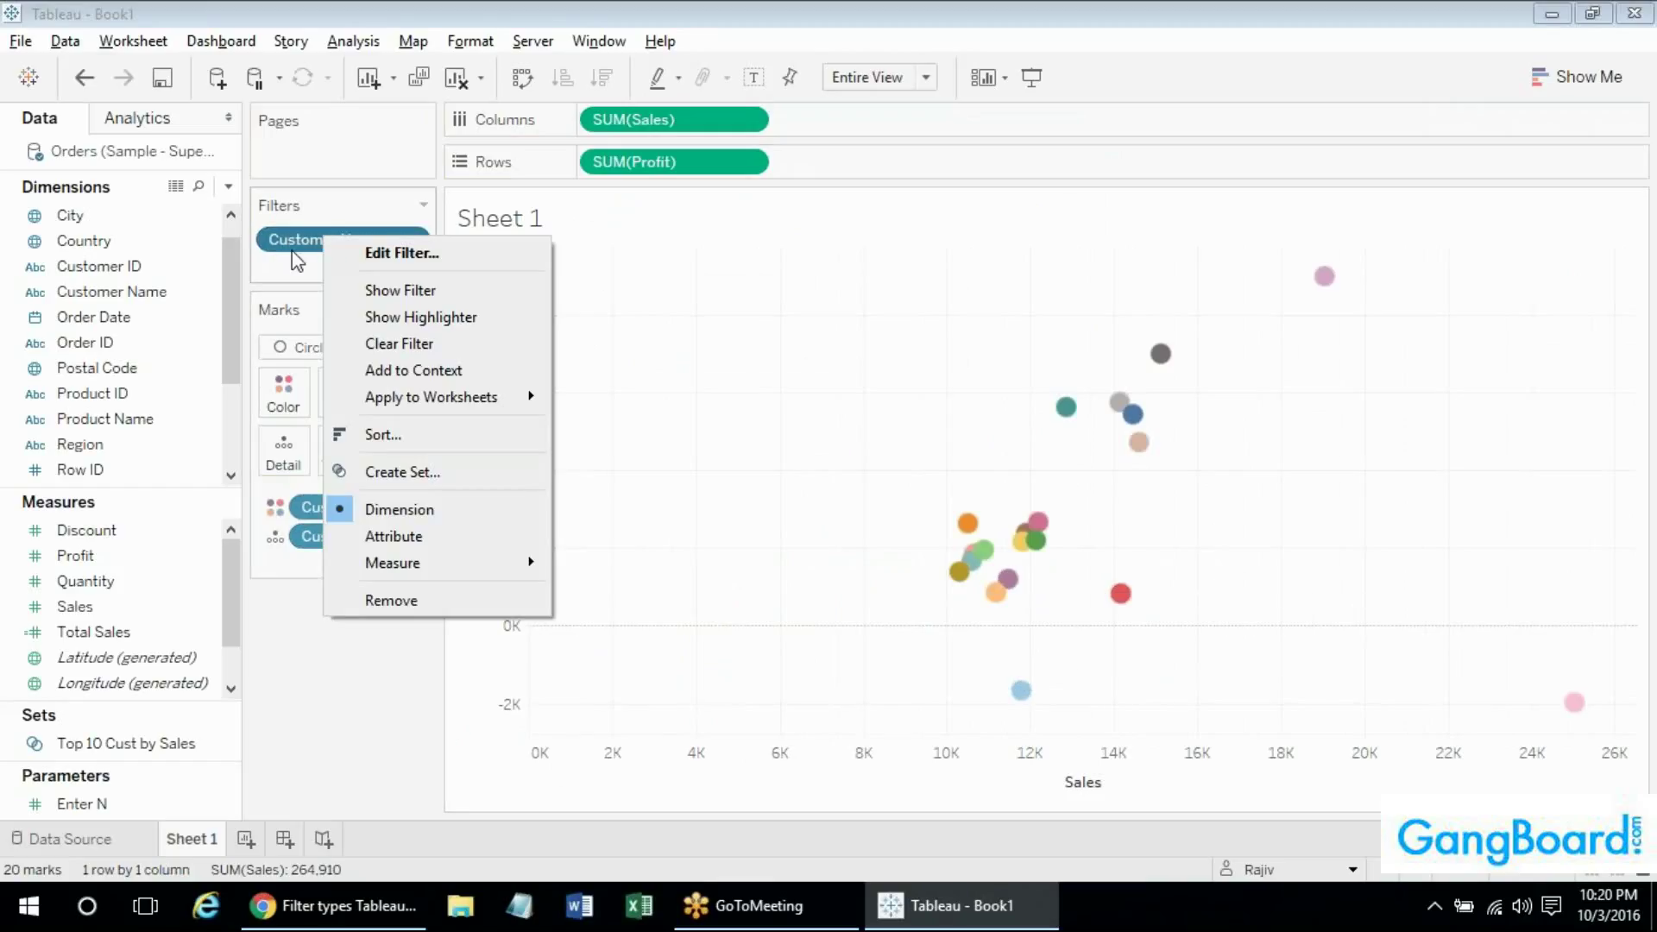
click(292, 261)
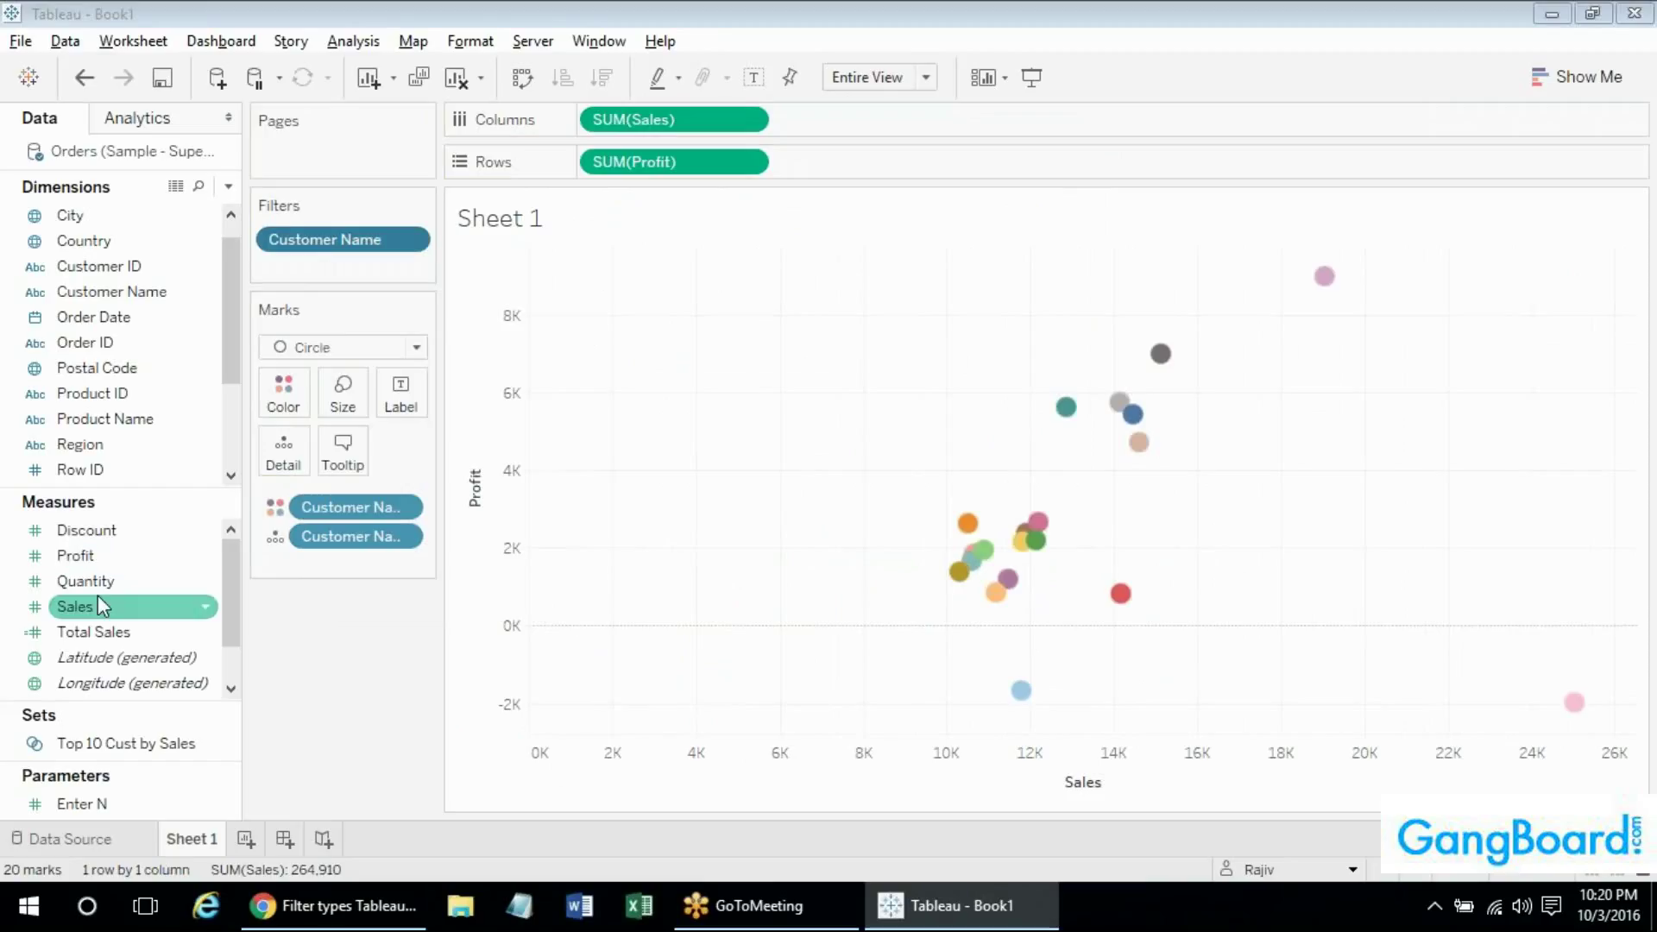
Review the Customer Name filter's sum of Sales condition and inspect individual customer marks in the scatter plot.
drag(97, 604, 355, 252)
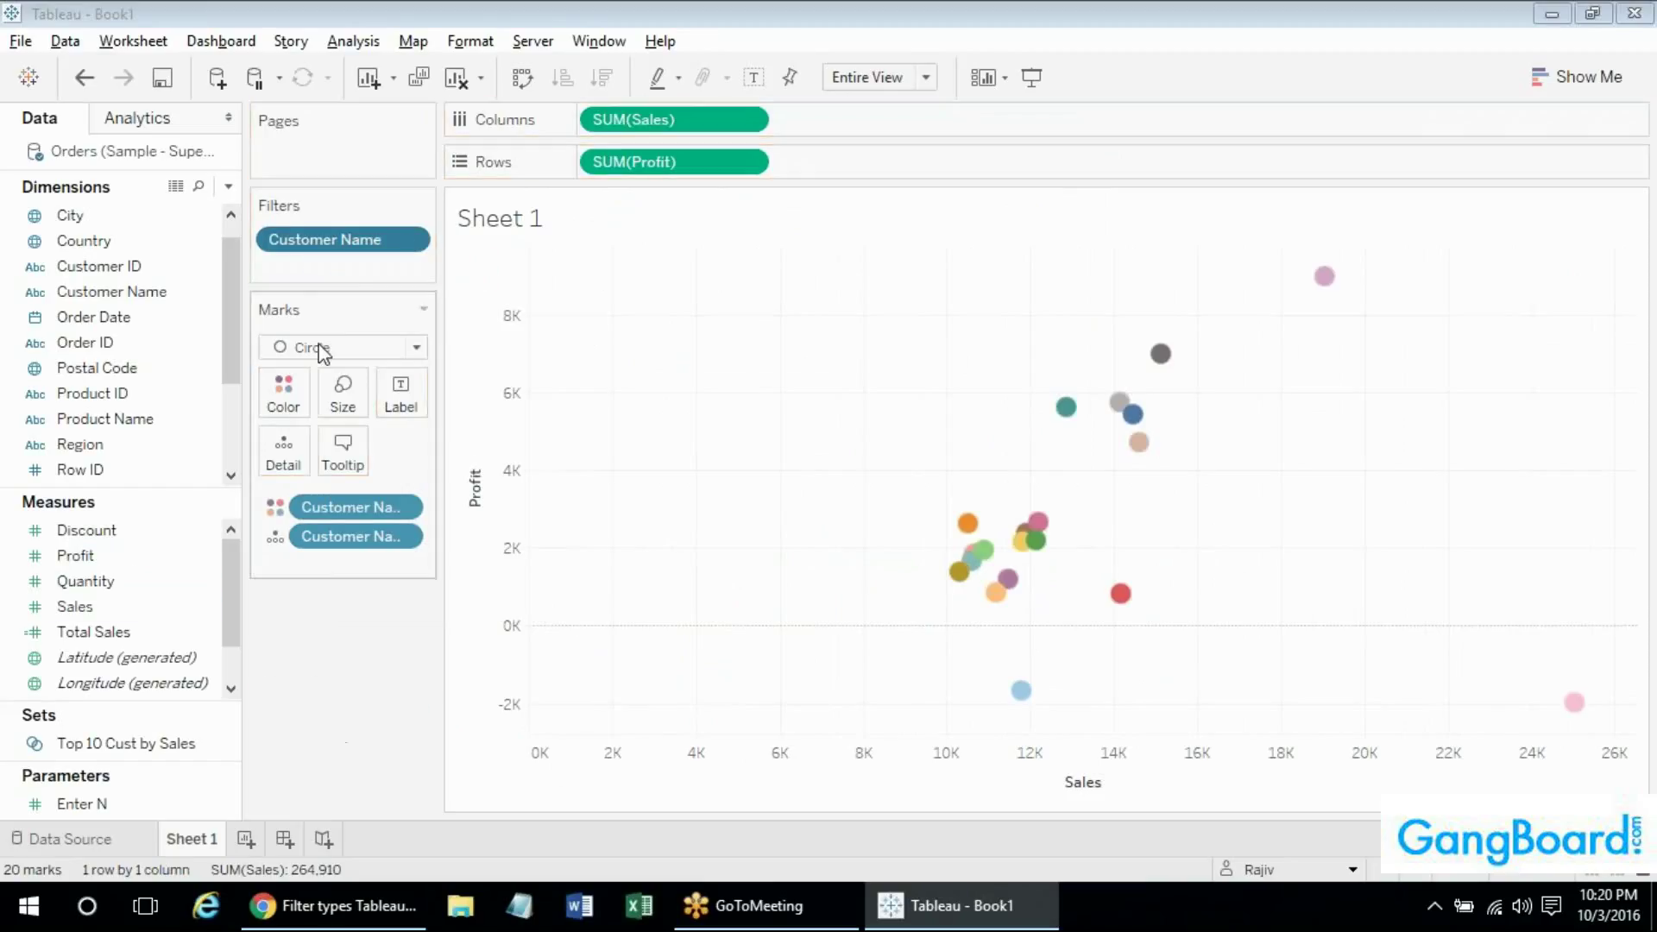
right_click(326, 243)
click(358, 262)
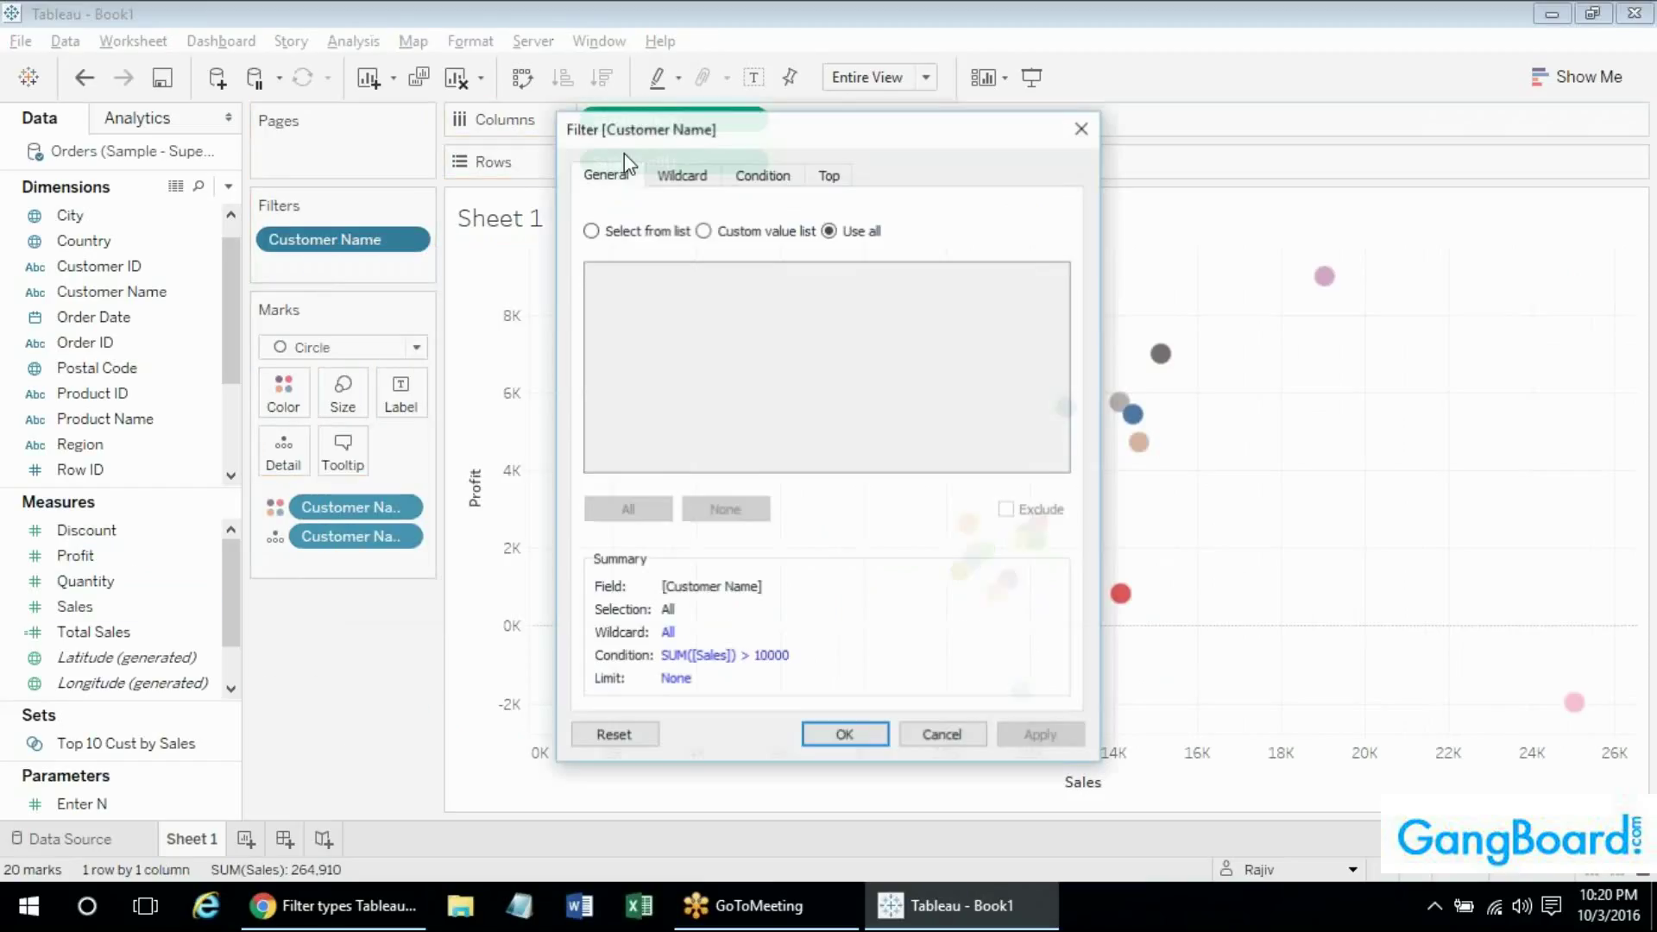
click(762, 174)
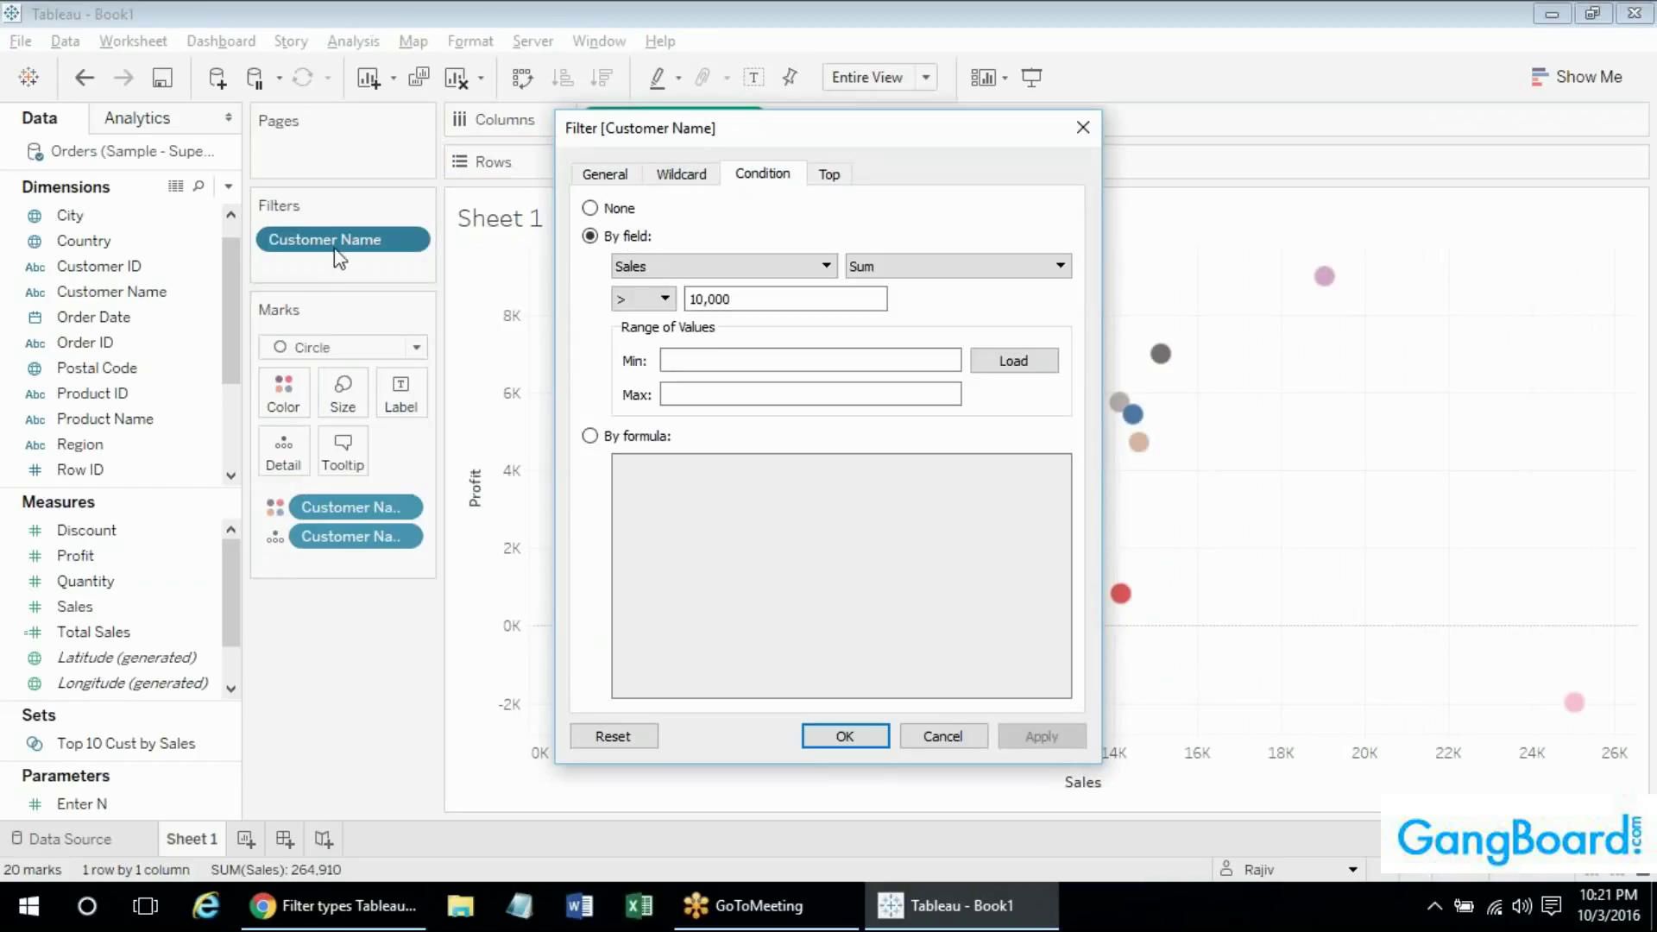
click(643, 298)
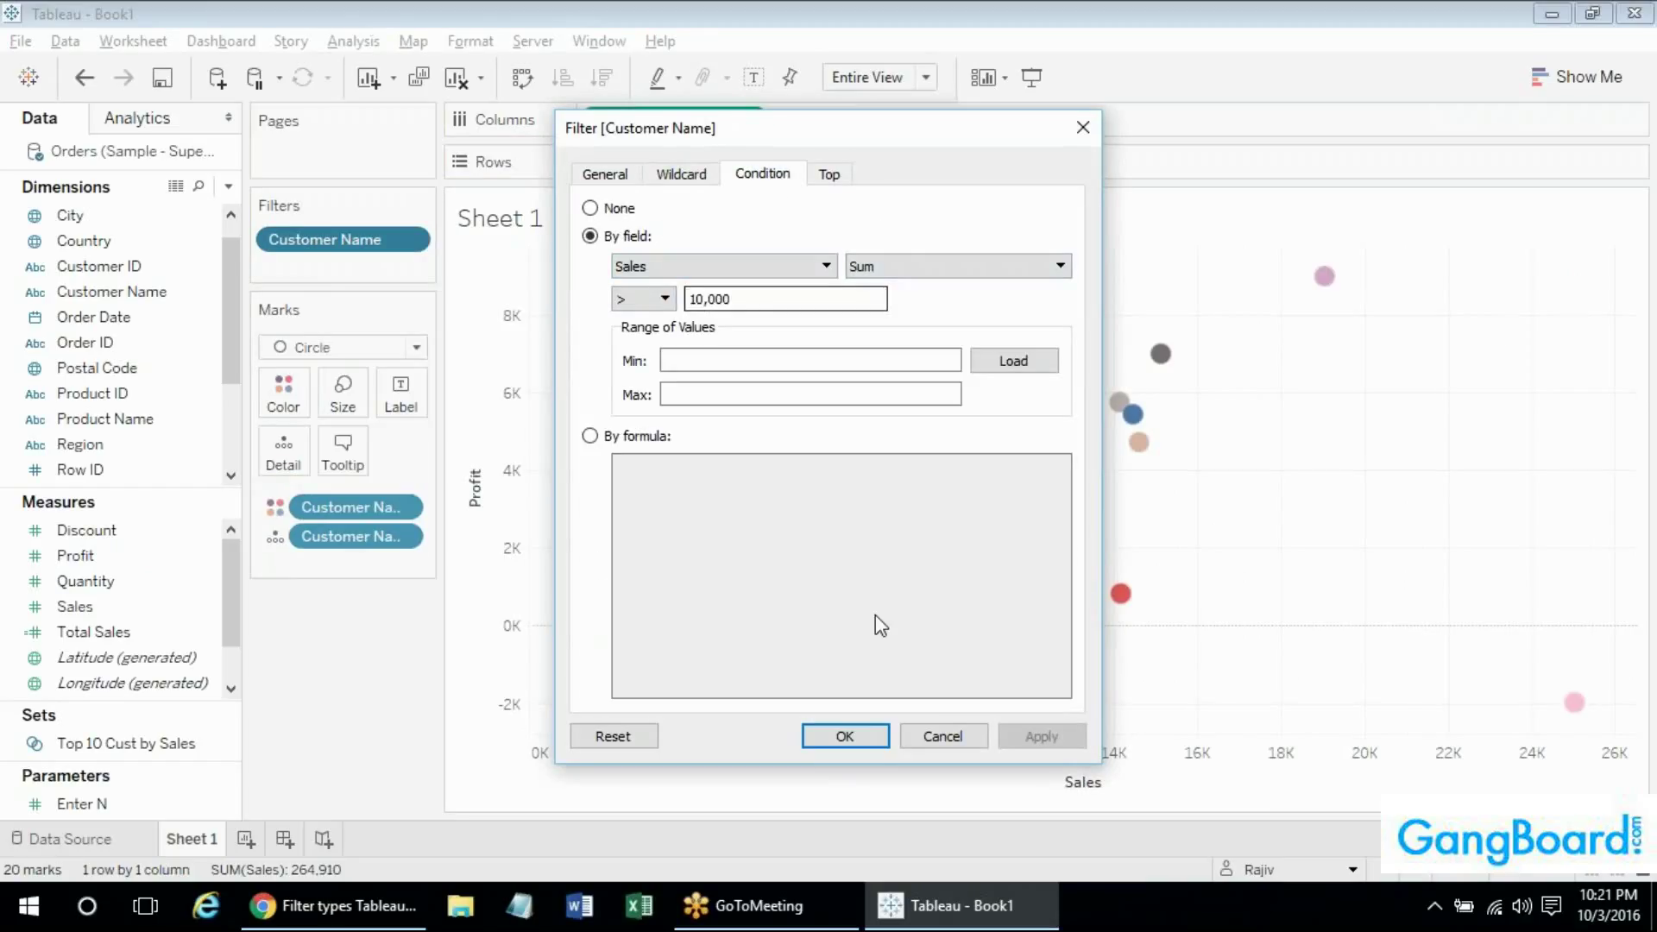
key(Return)
mouse_move(956, 591)
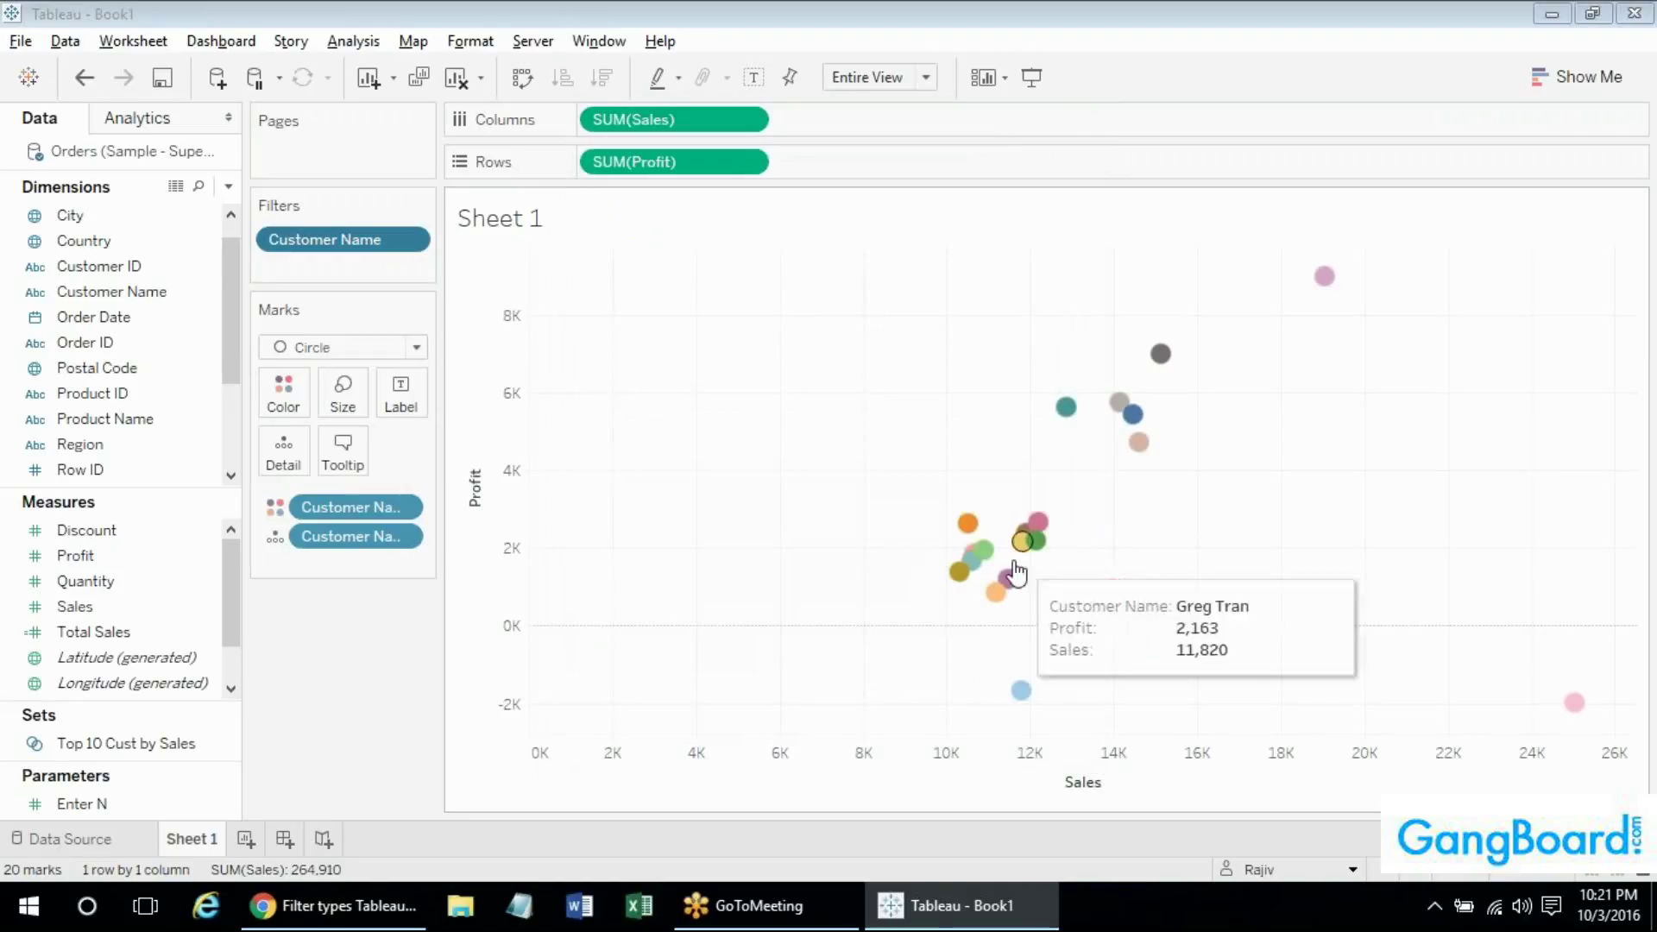
mouse_move(1574, 707)
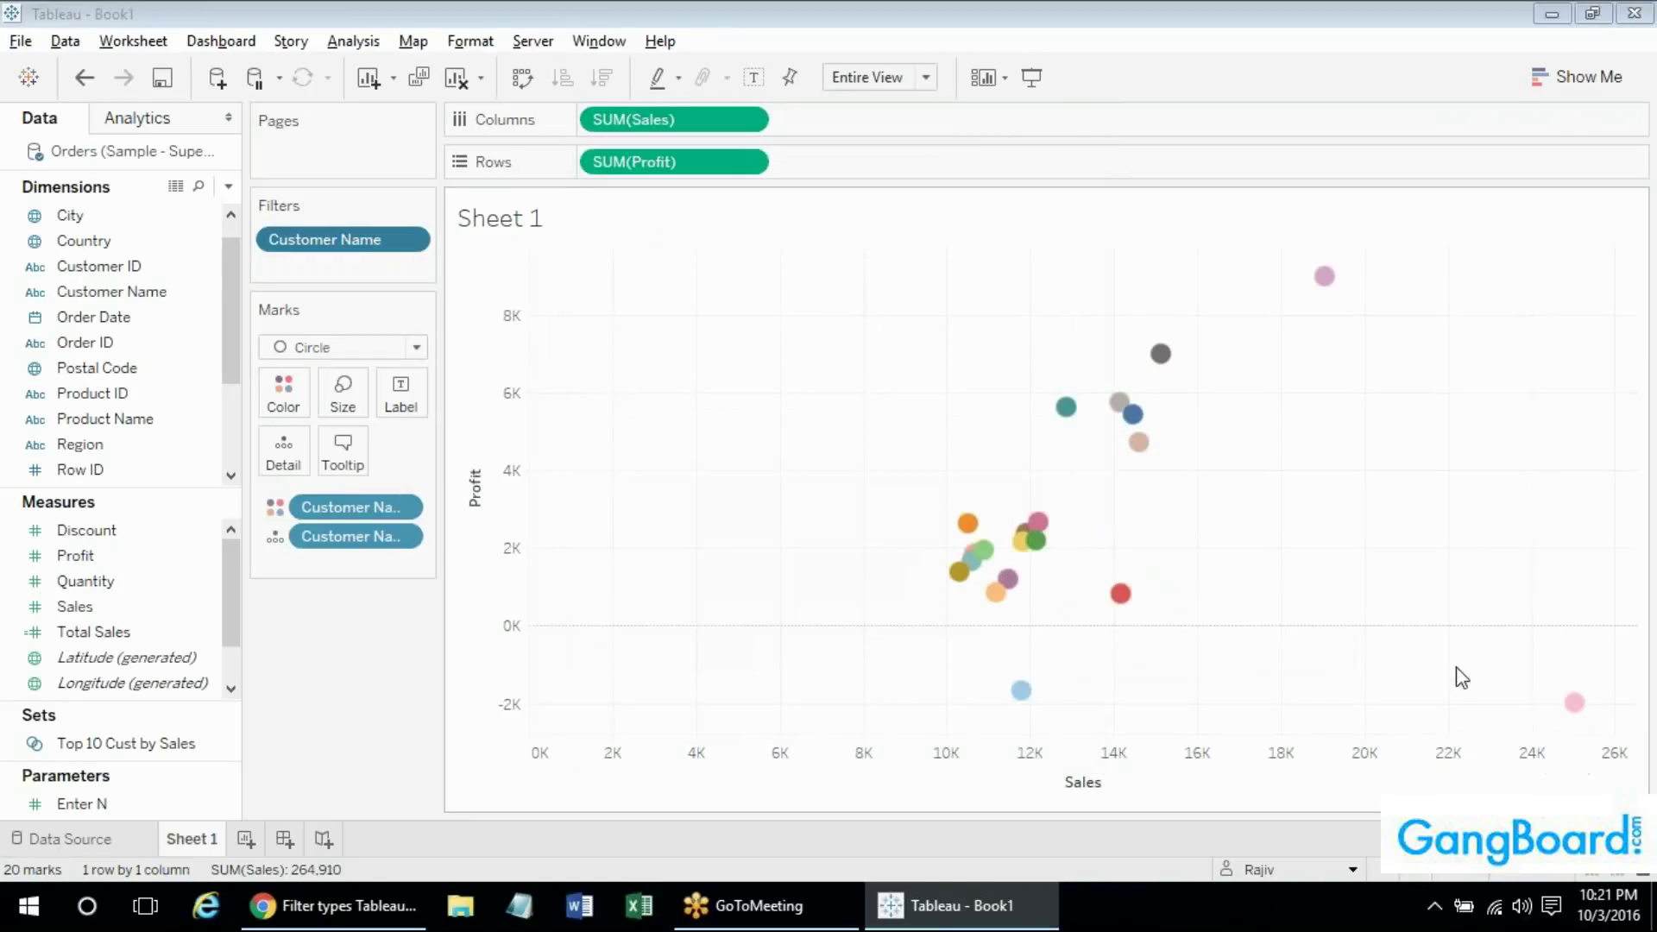
Set the Customer Name filter's condition to None and limit it to the top 10 customers by sum of Sales.
right_click(322, 240)
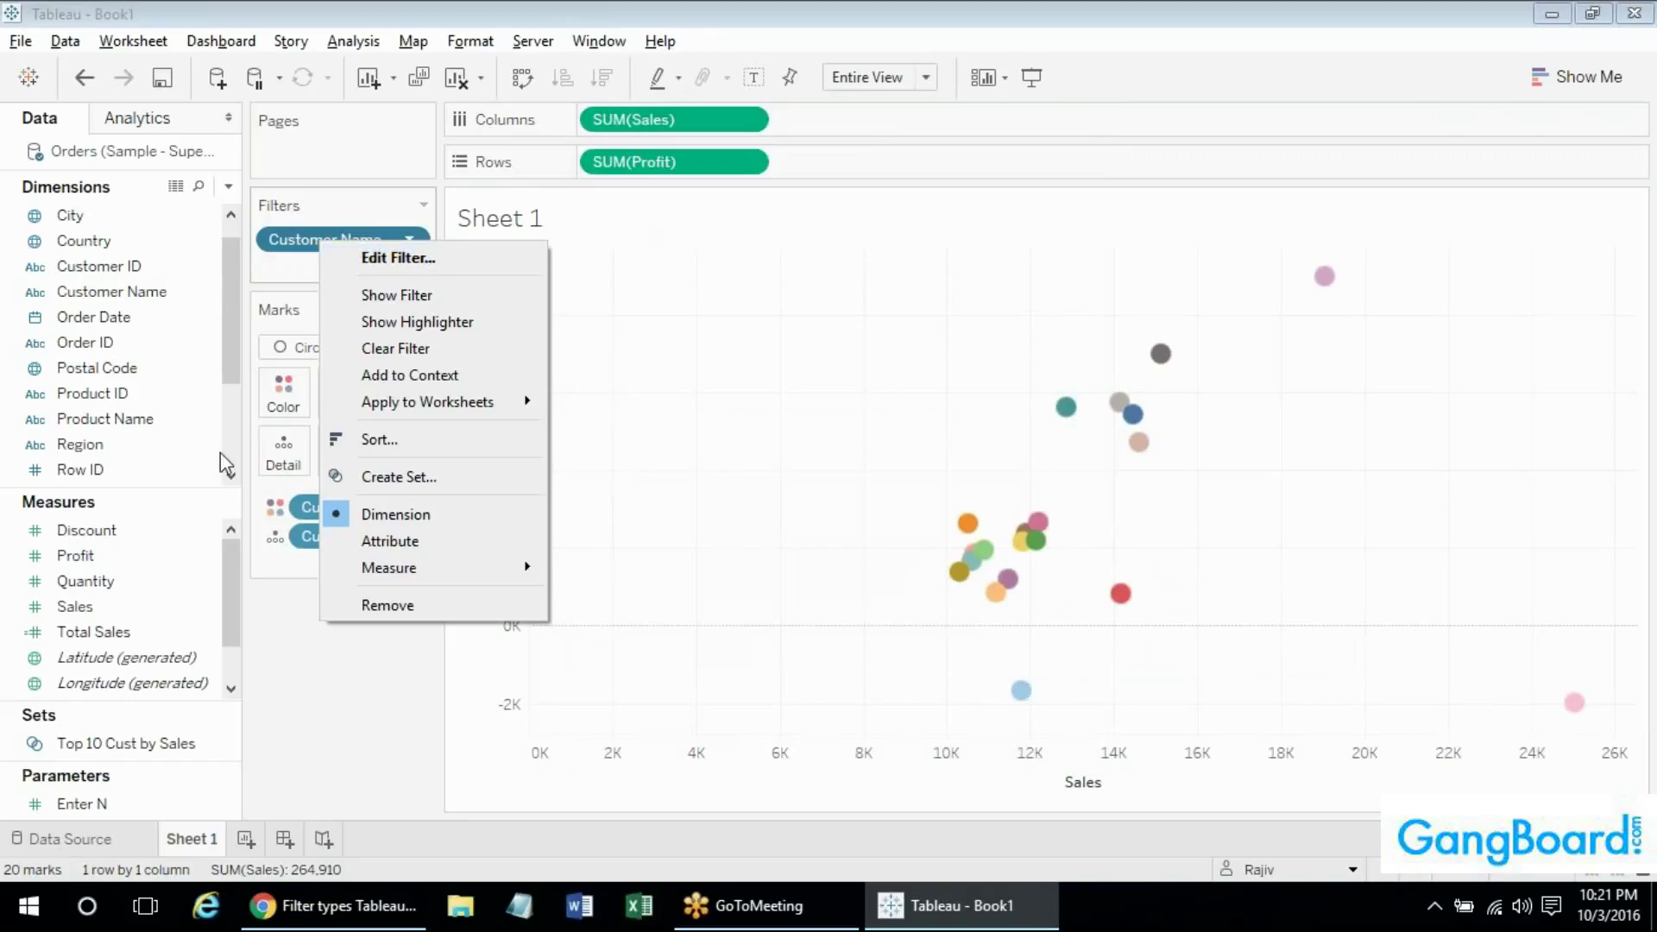
click(356, 257)
click(760, 173)
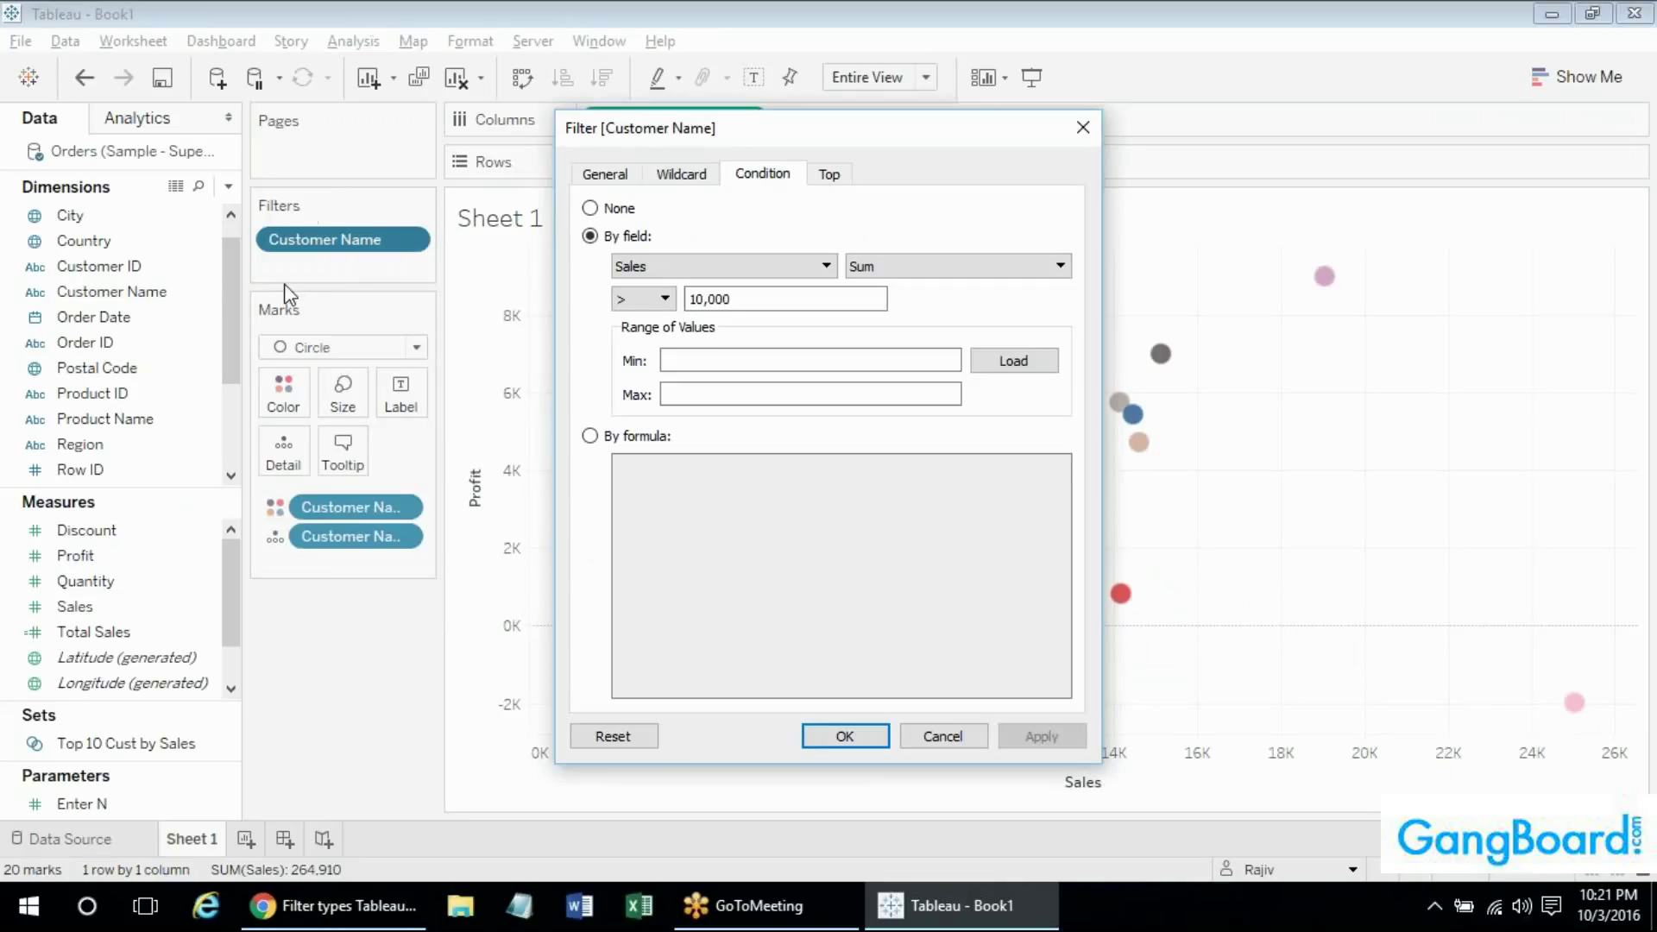
click(590, 208)
click(826, 177)
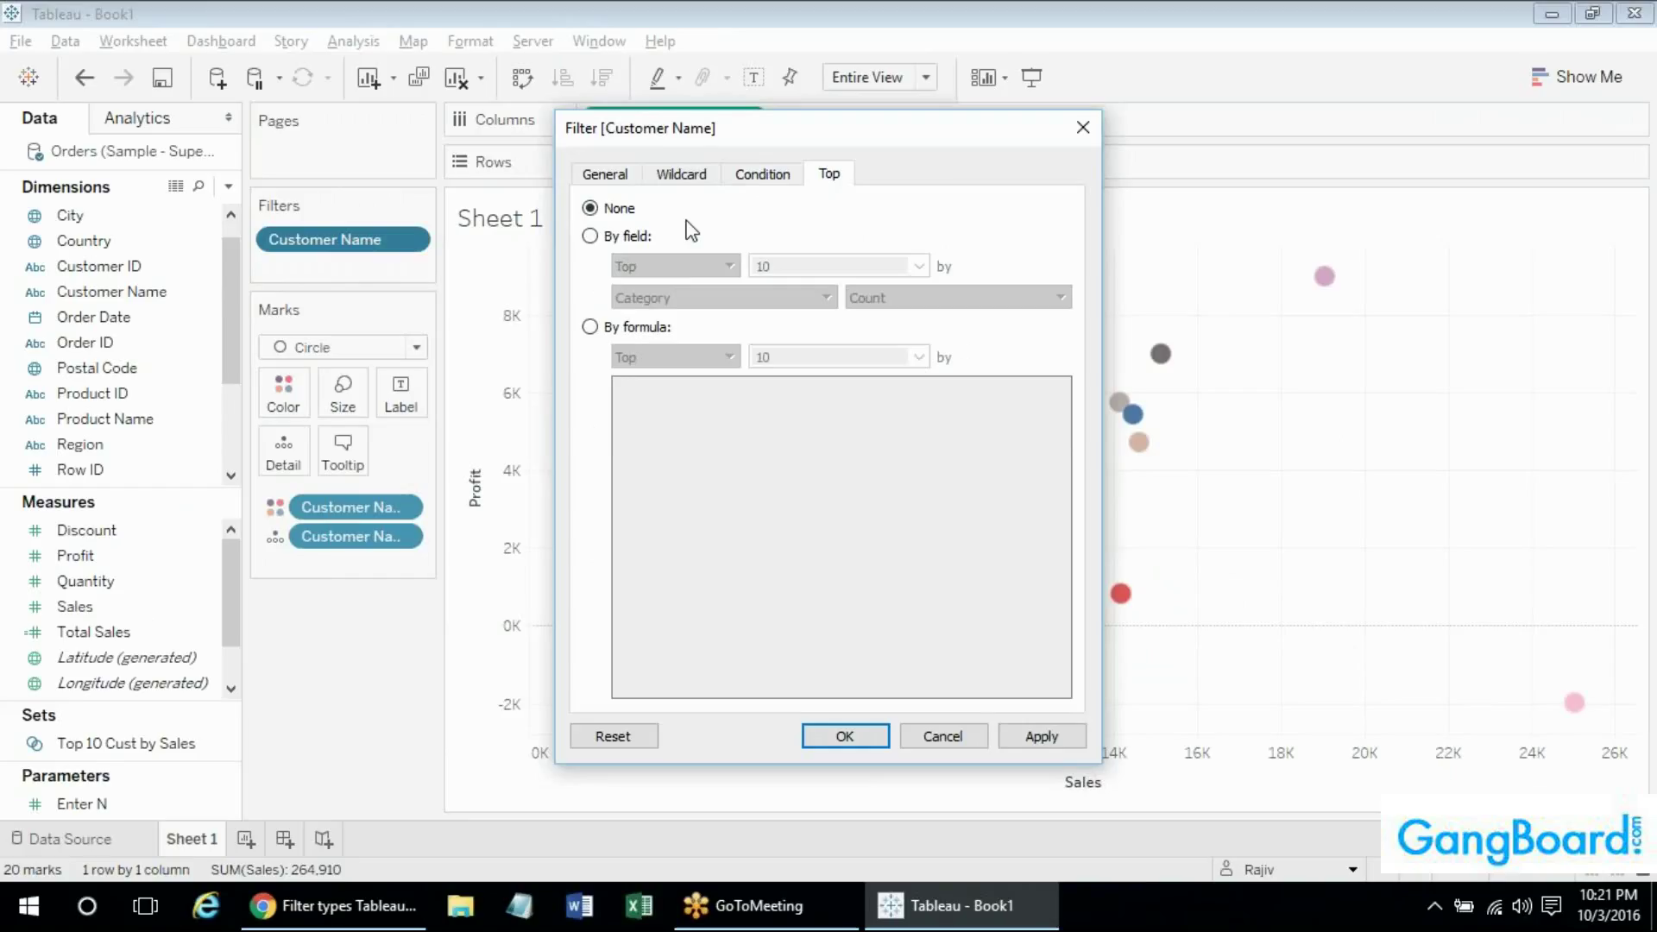
click(590, 236)
click(815, 297)
text(sal)
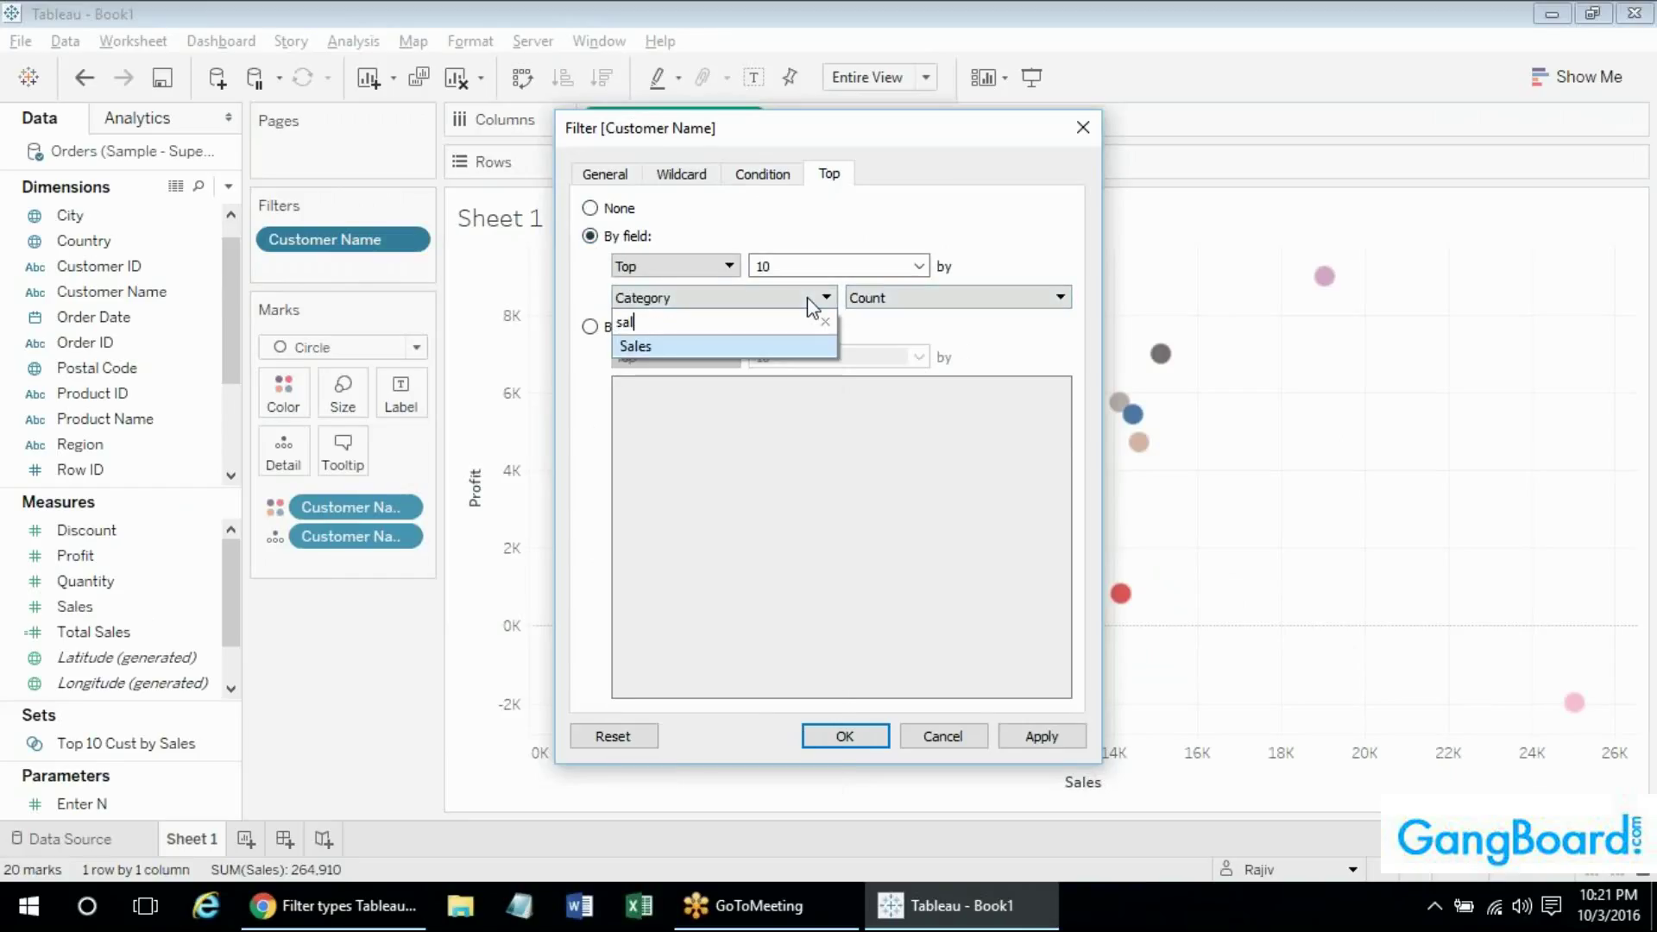
click(752, 345)
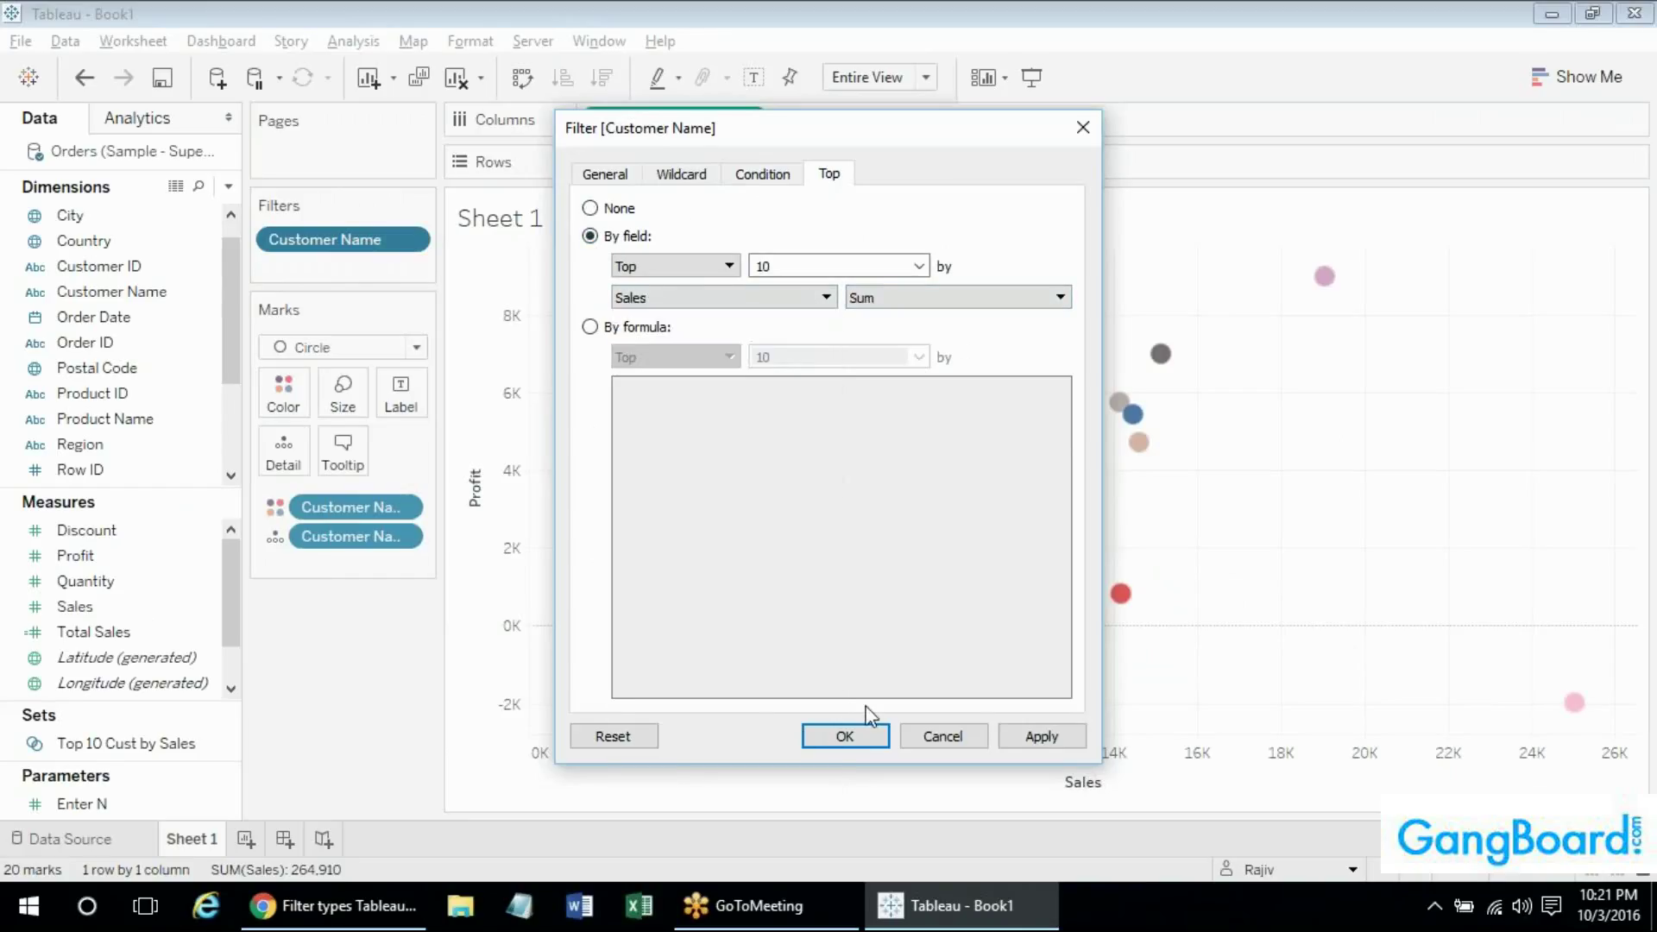
click(856, 738)
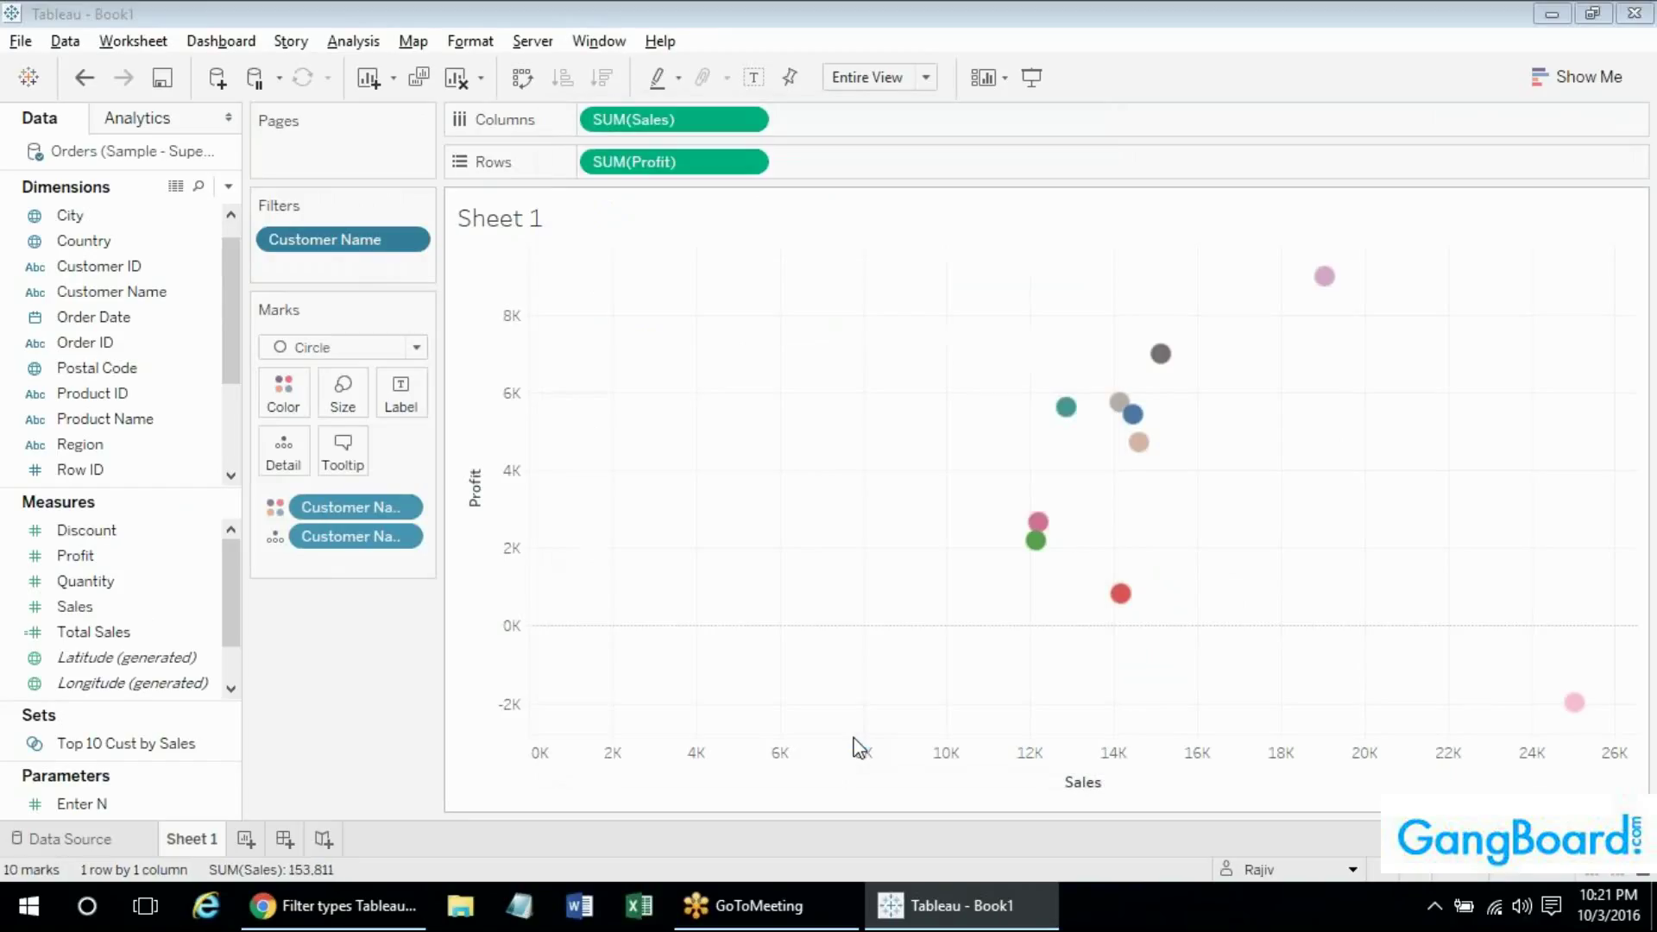
Limit the Customer Name filter to the top 2 by sum of Sales and show its filter control beside the chart.
right_click(354, 243)
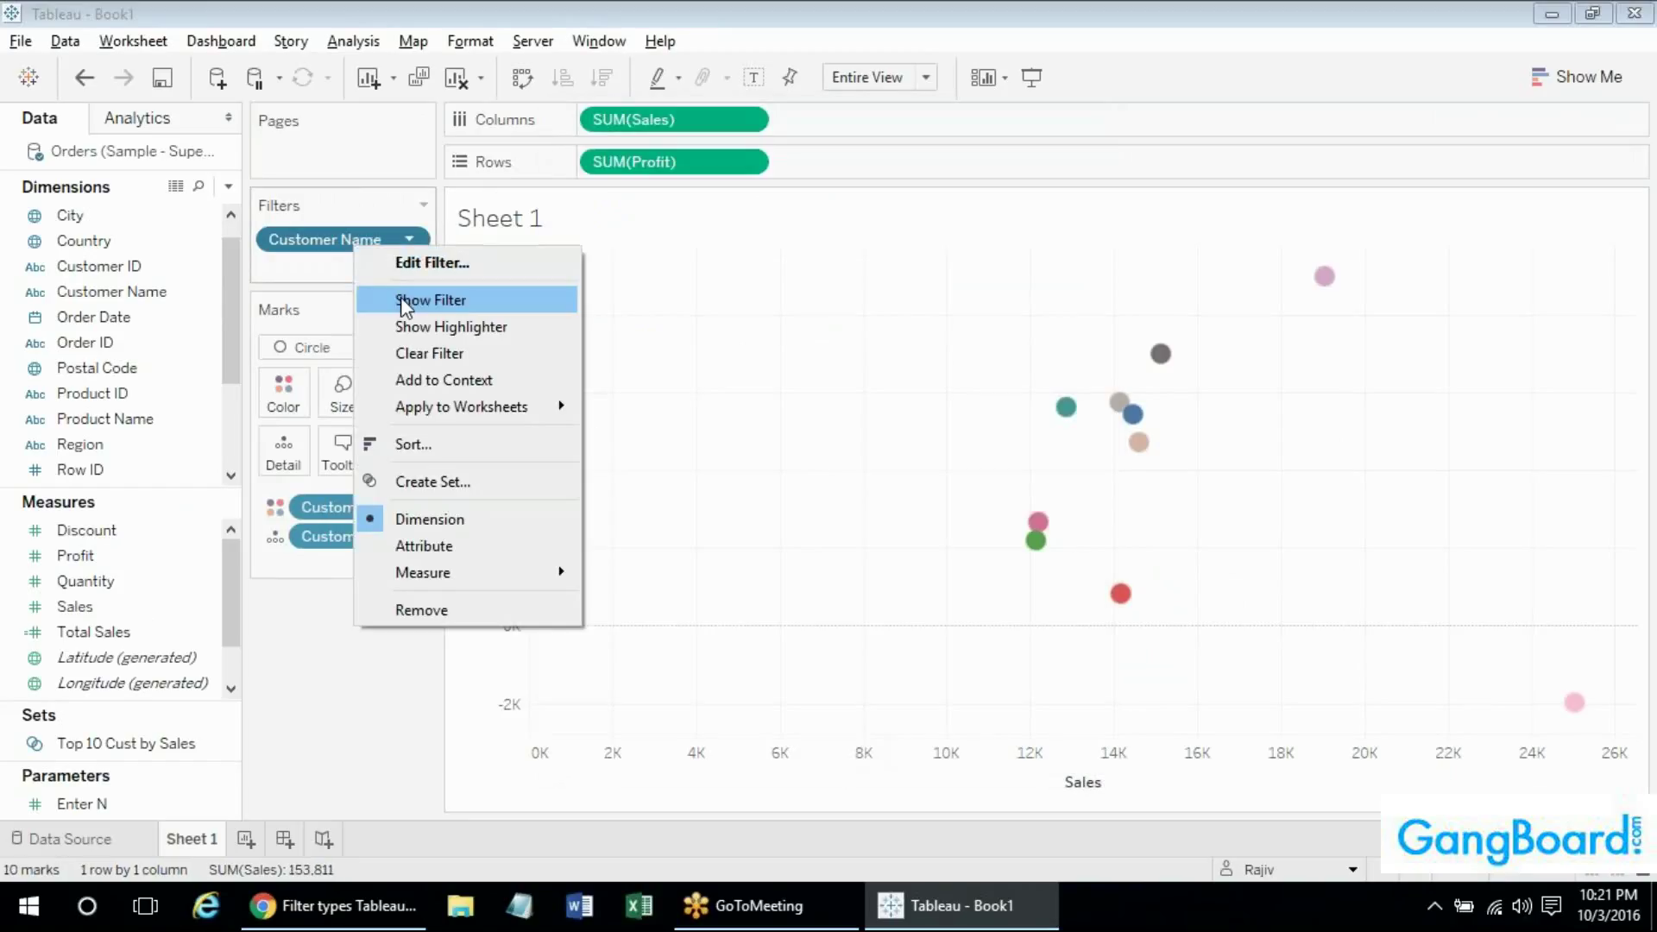
click(409, 263)
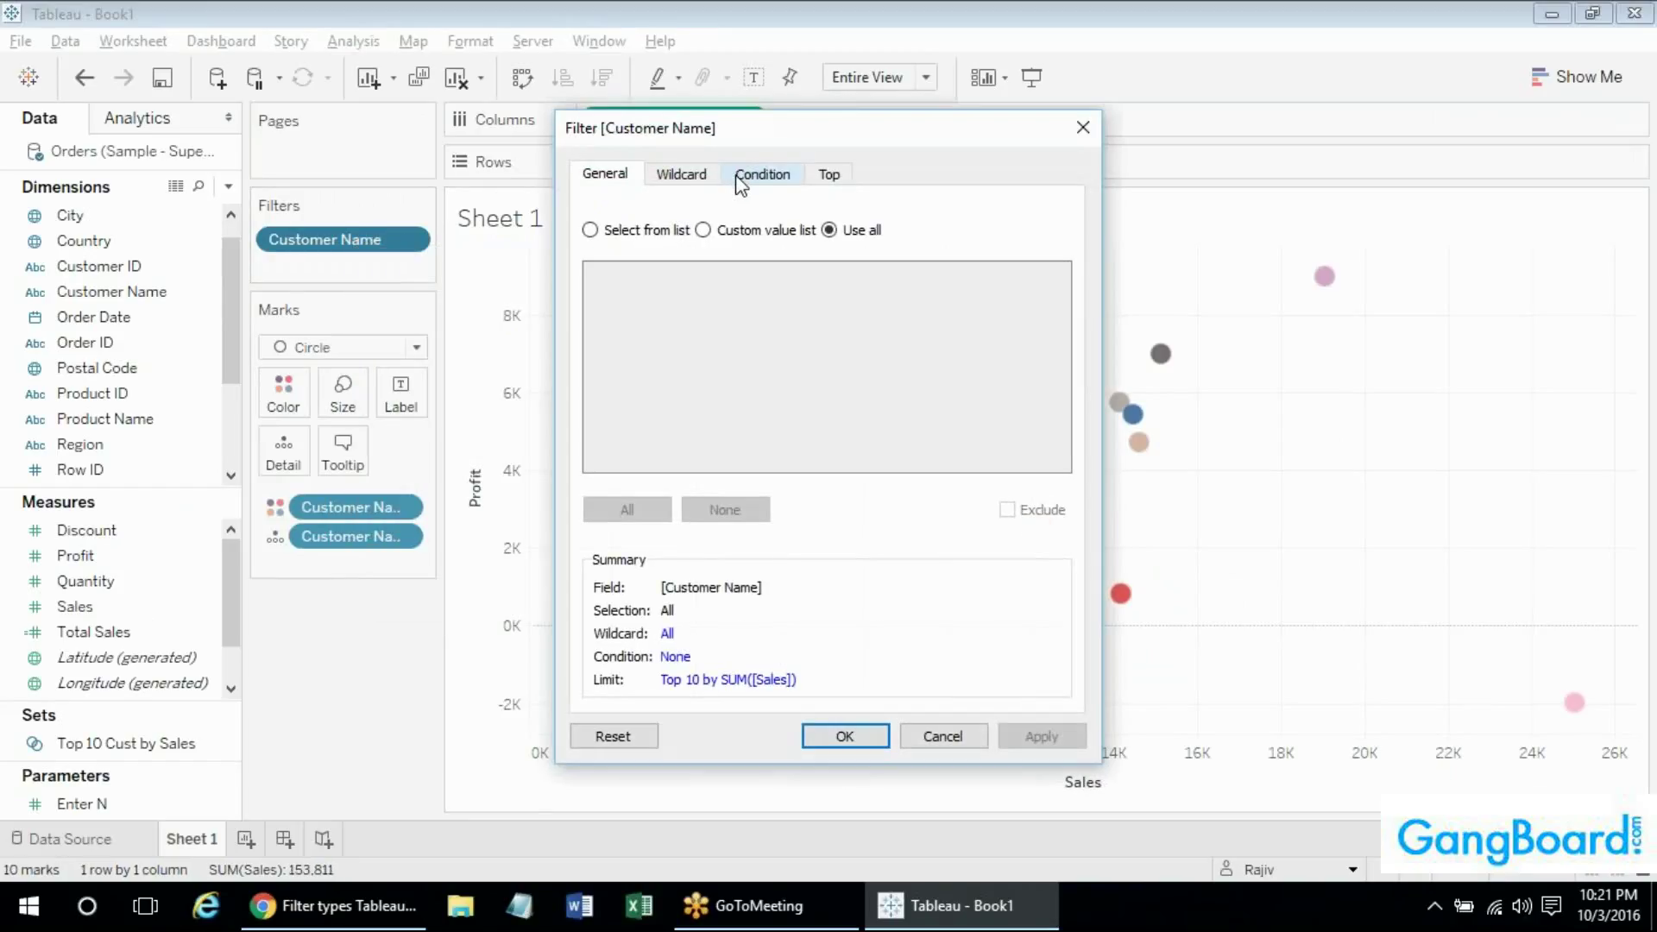
click(751, 175)
click(828, 174)
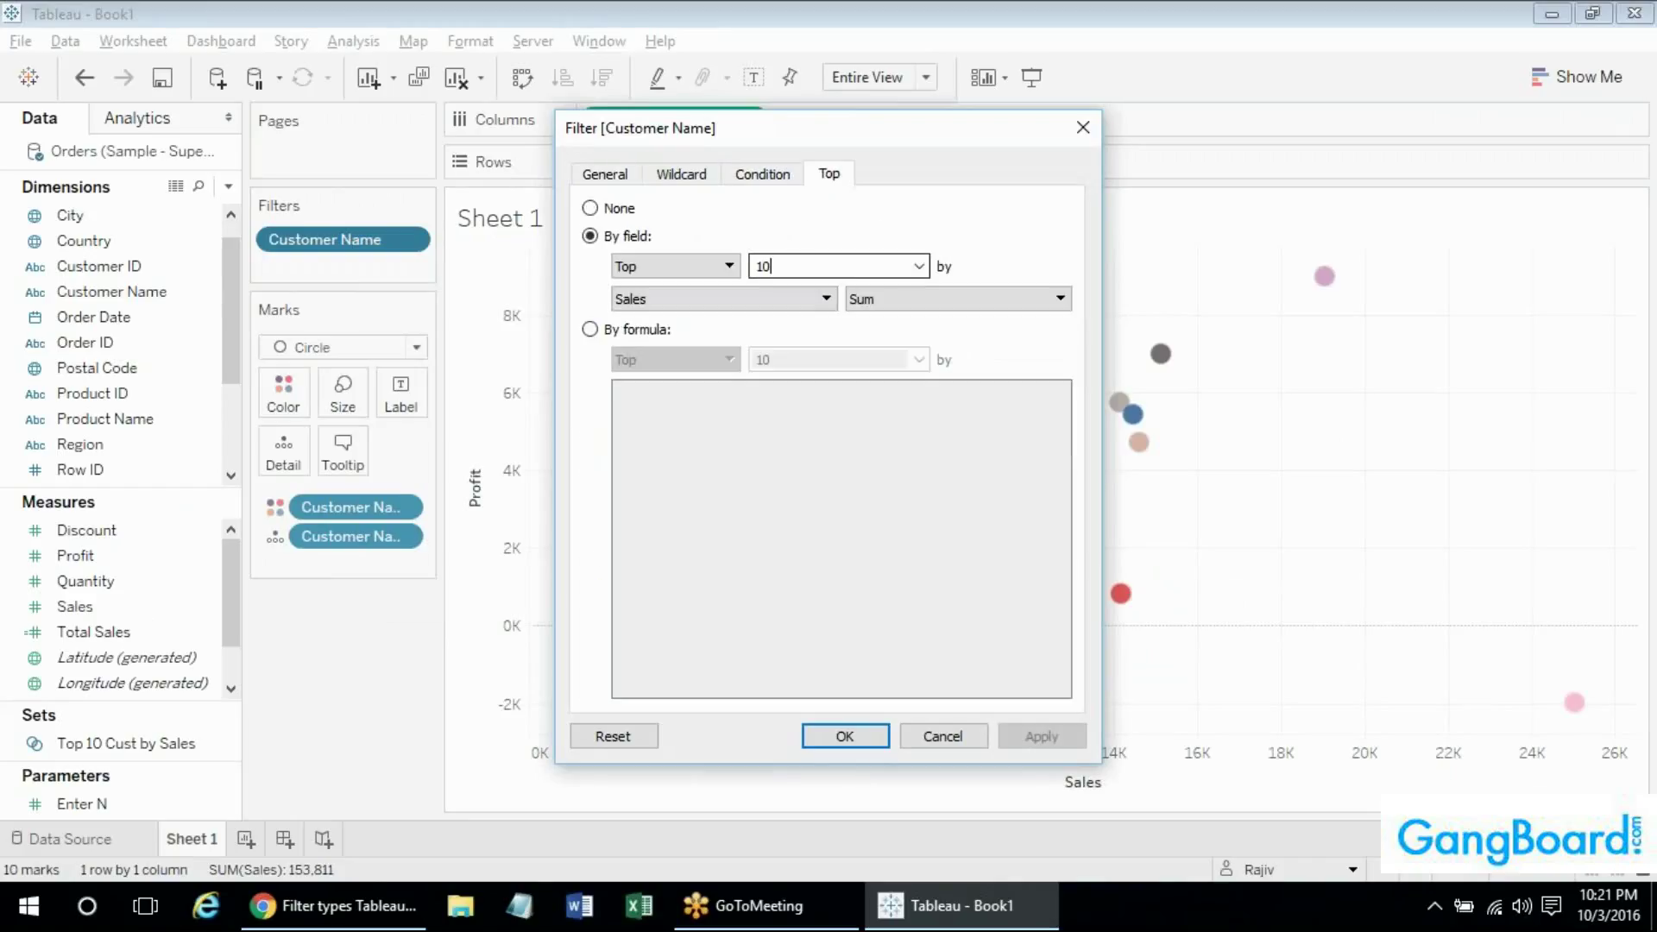
key(BackSpace)
text(2)
key(BackSpace)
key(BackSpace)
text(2)
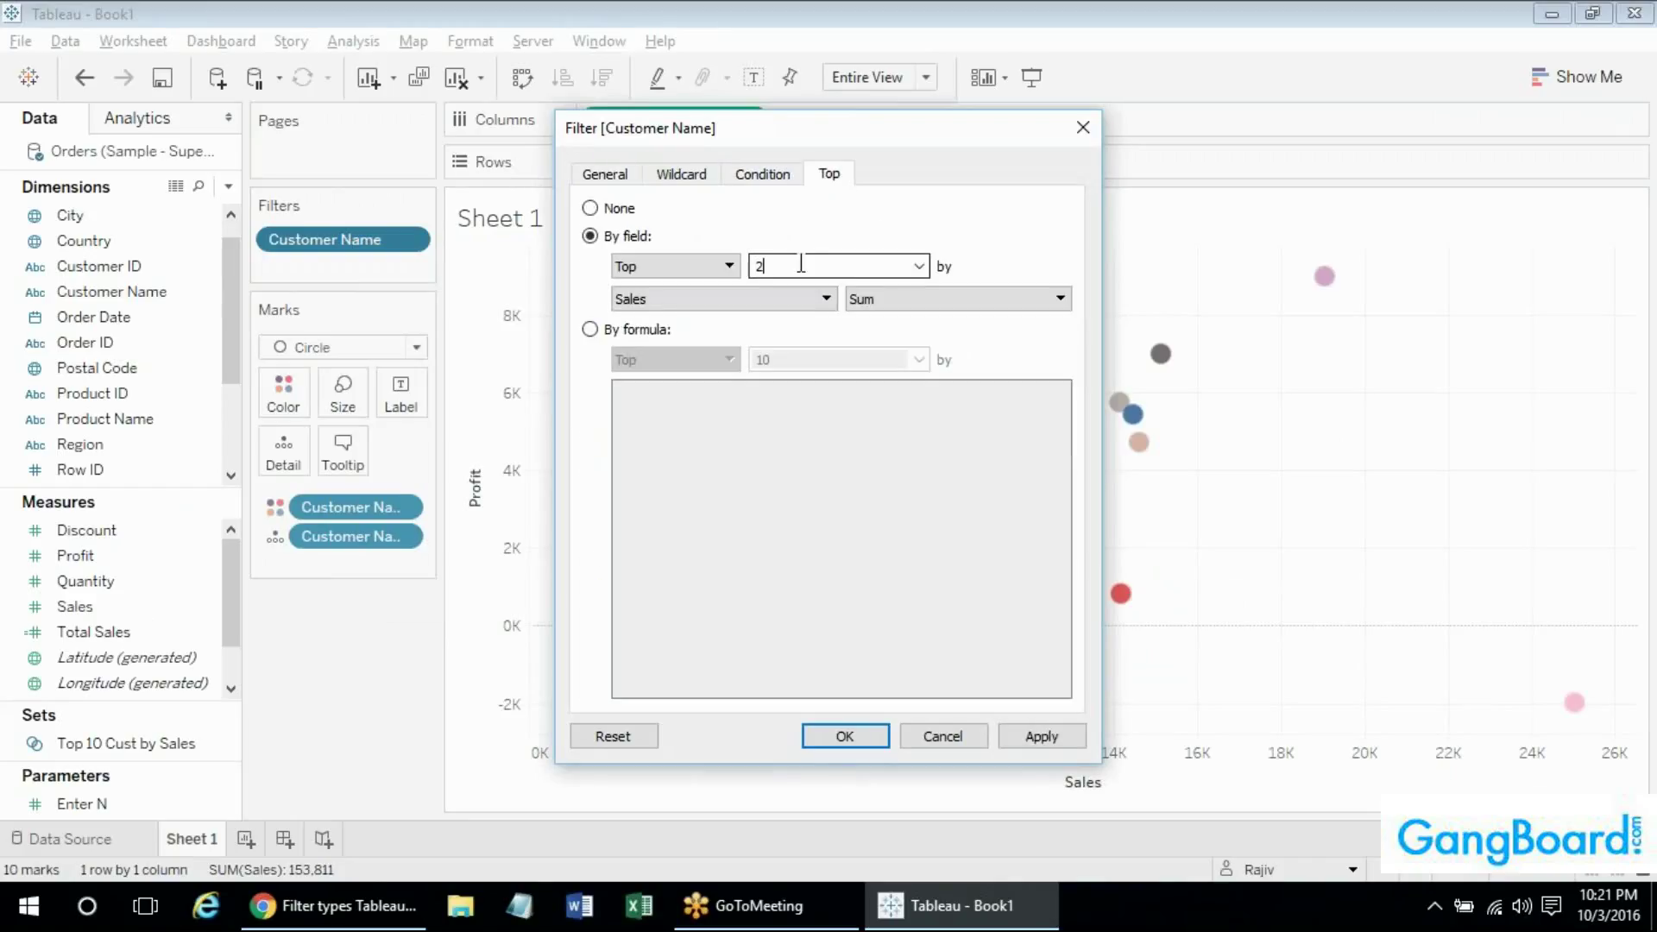
click(1021, 736)
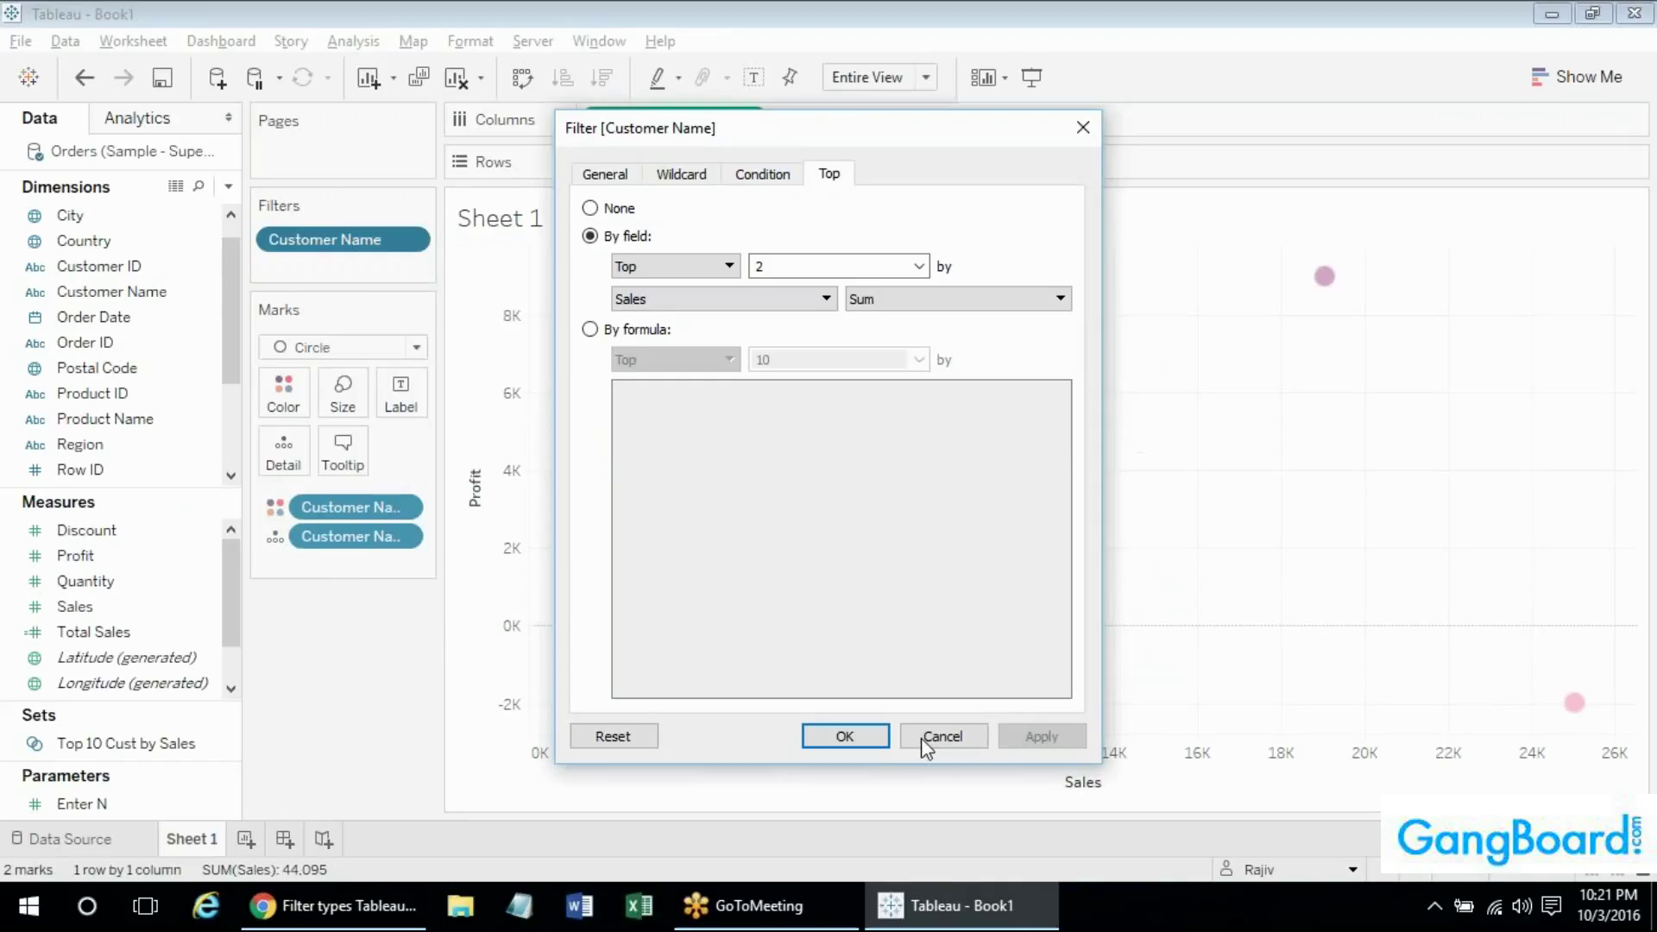
click(846, 736)
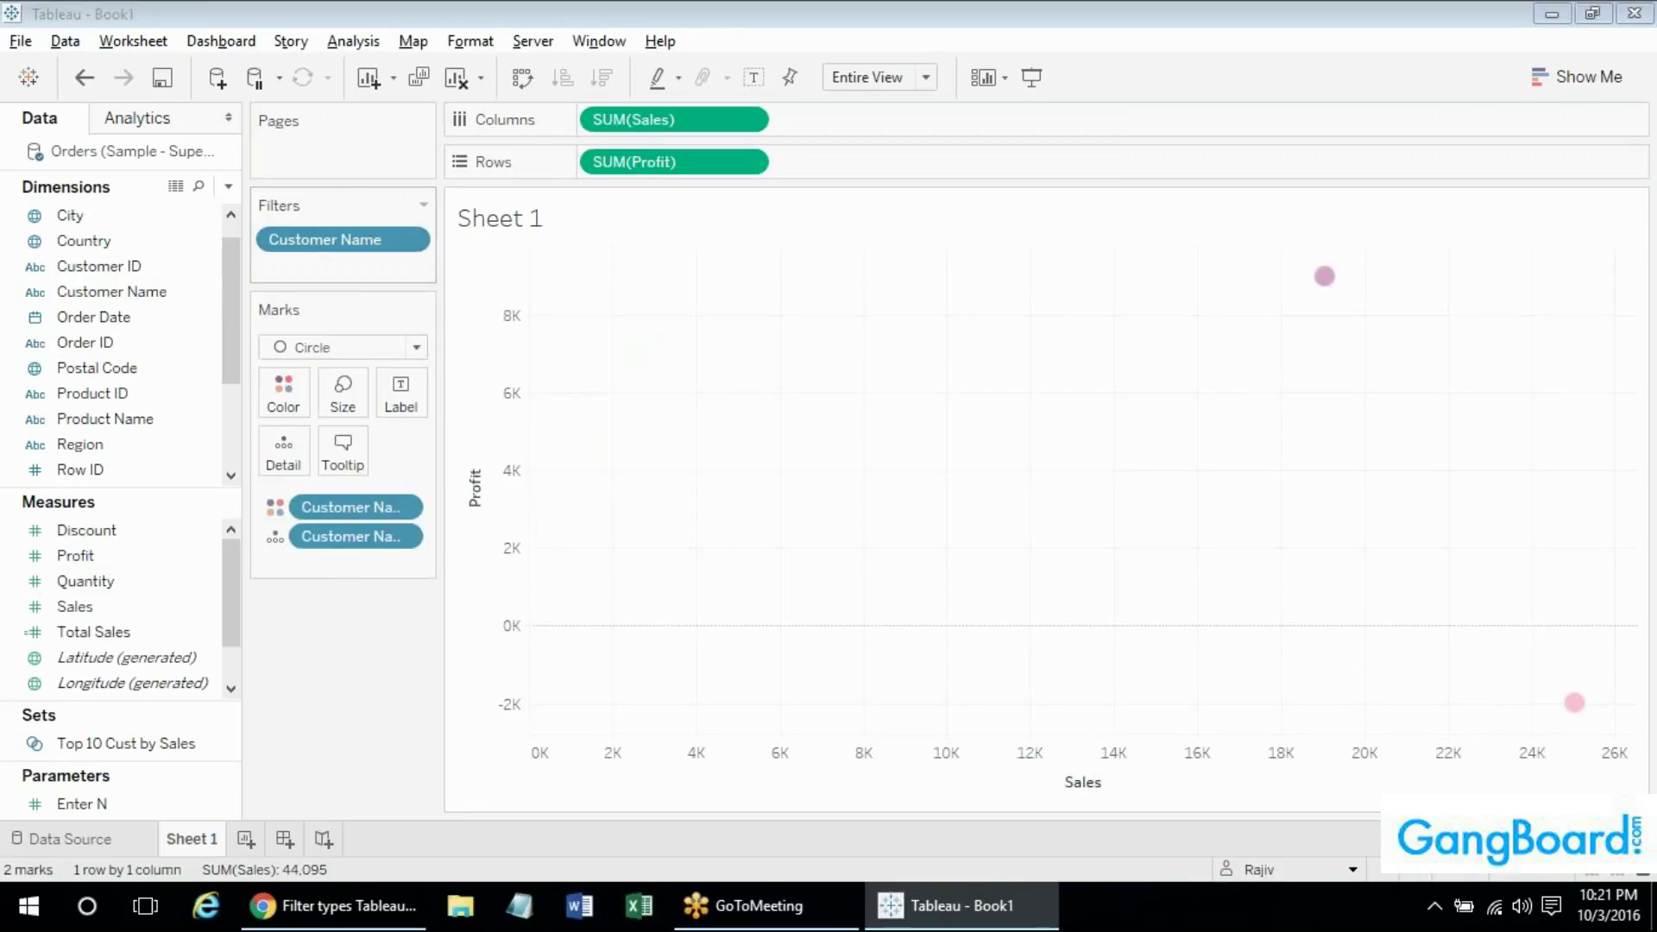
right_click(359, 246)
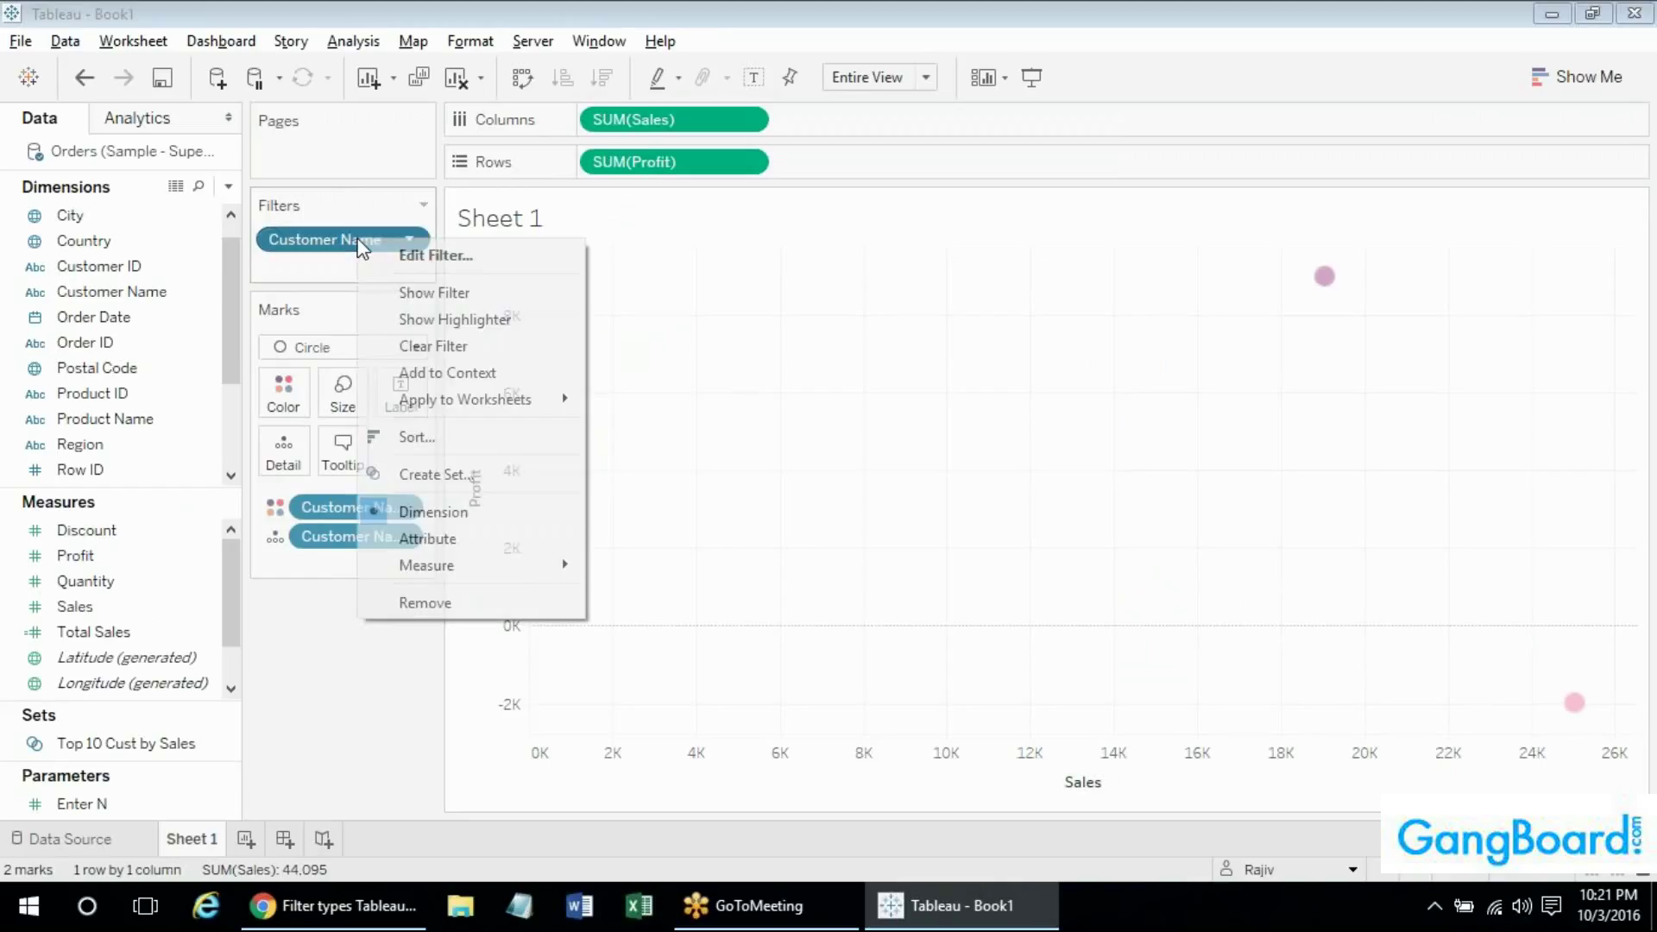
click(395, 287)
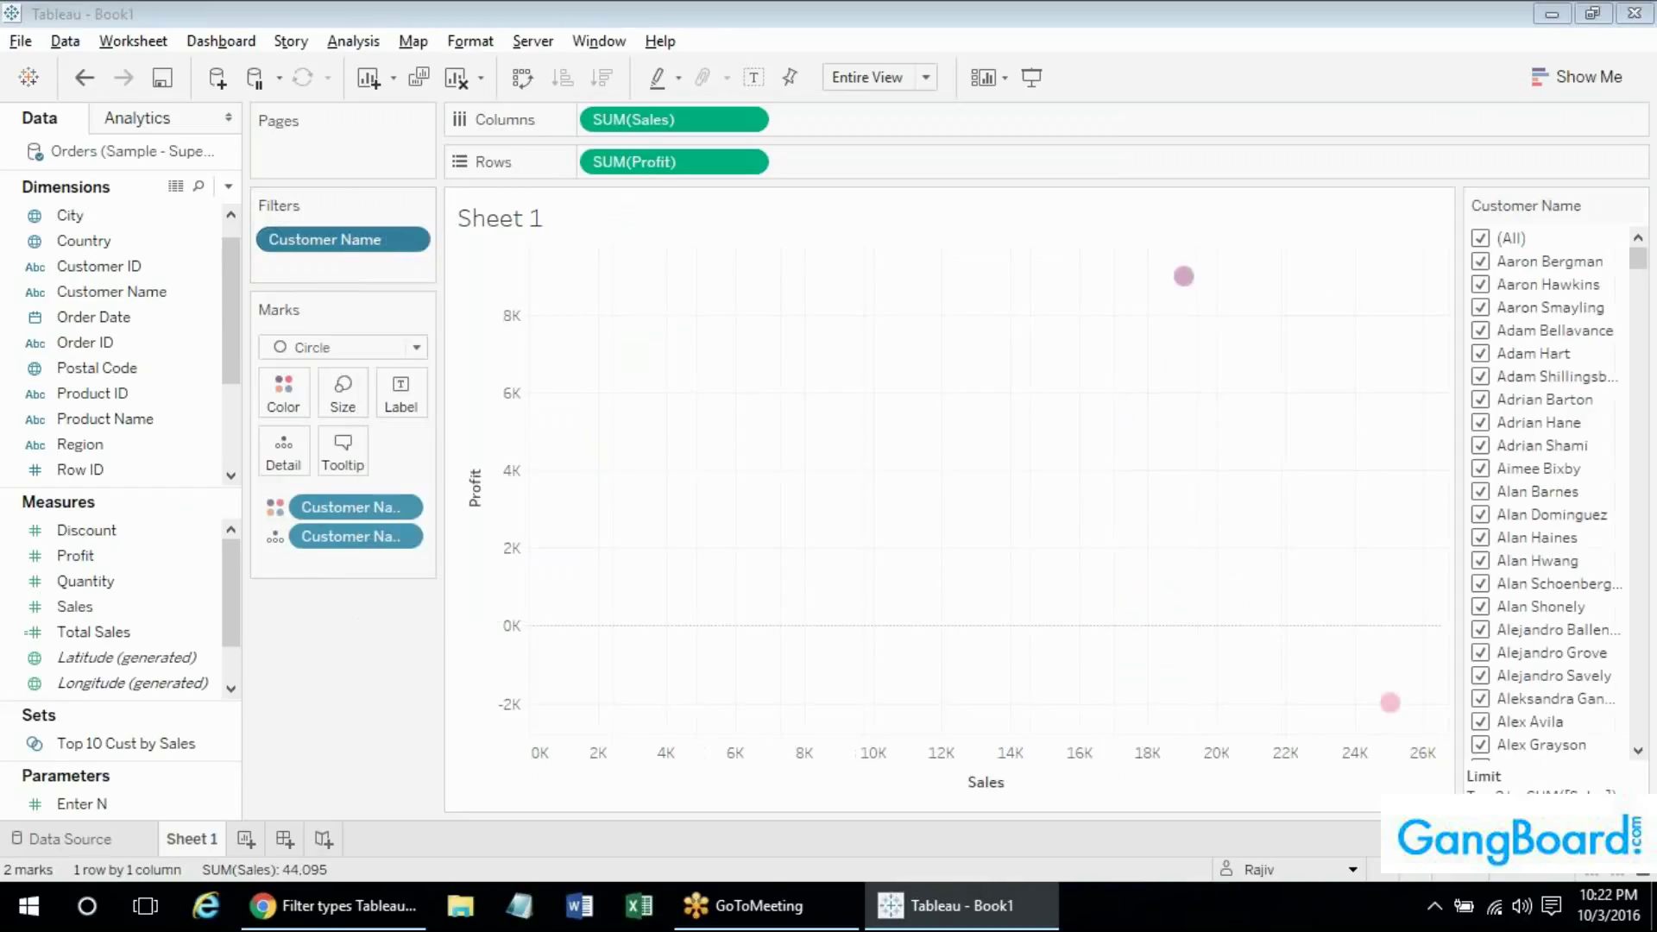
Review the None and By field options of the Customer Name filter's top limit without changing the filter.
right_click(339, 248)
click(375, 261)
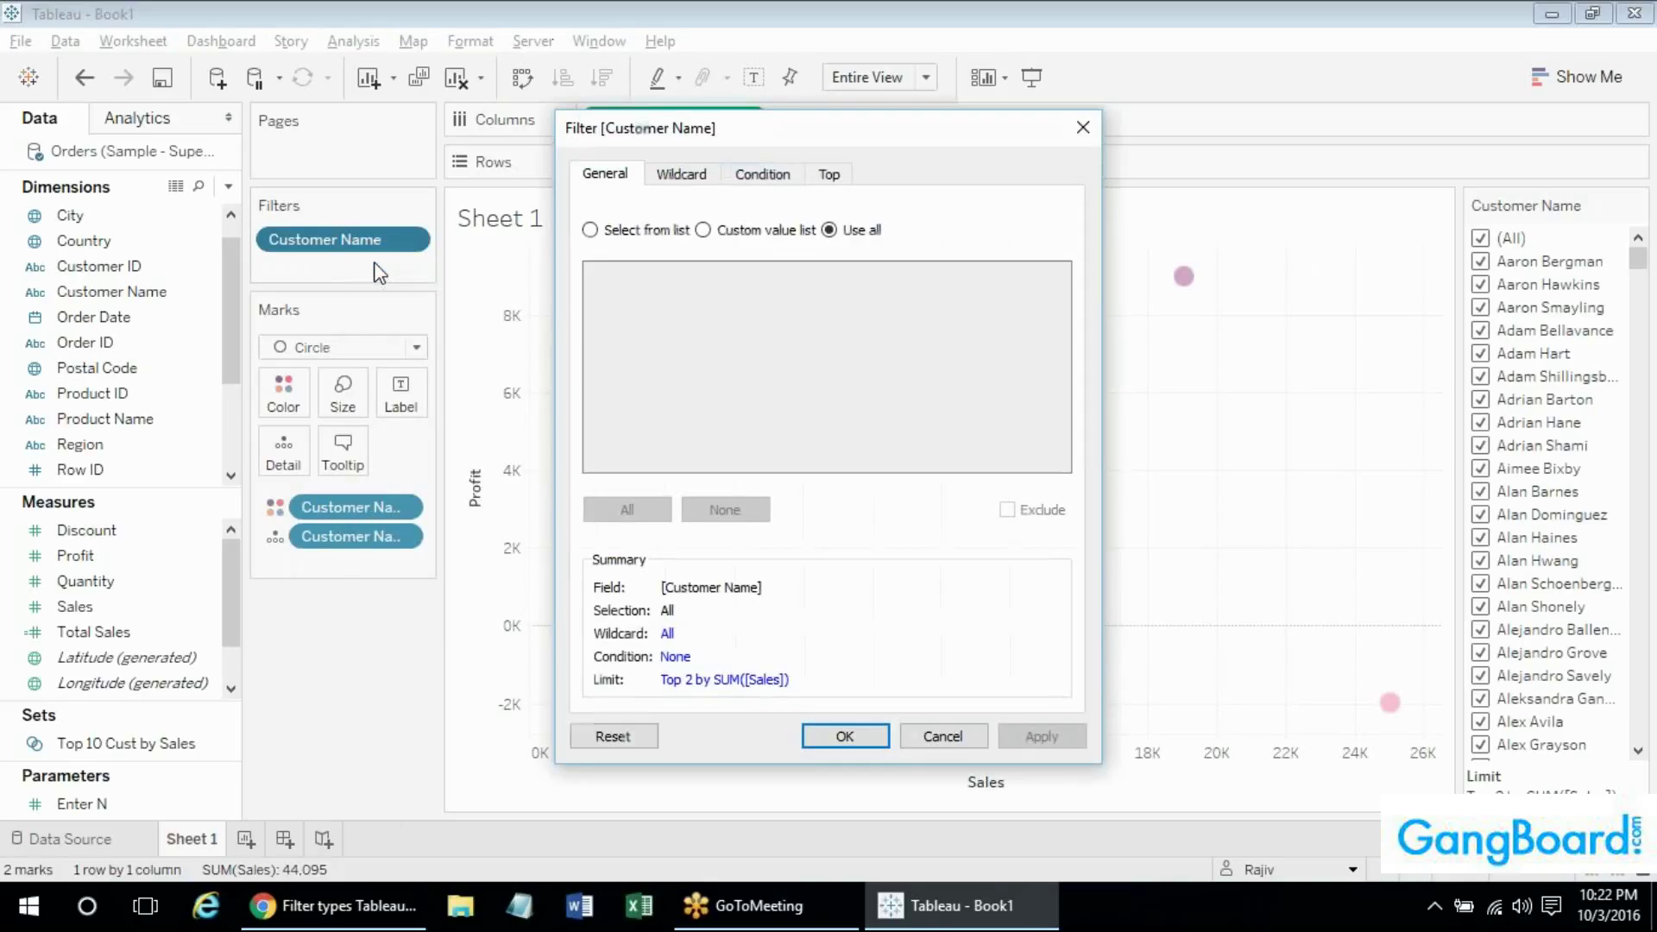
click(831, 175)
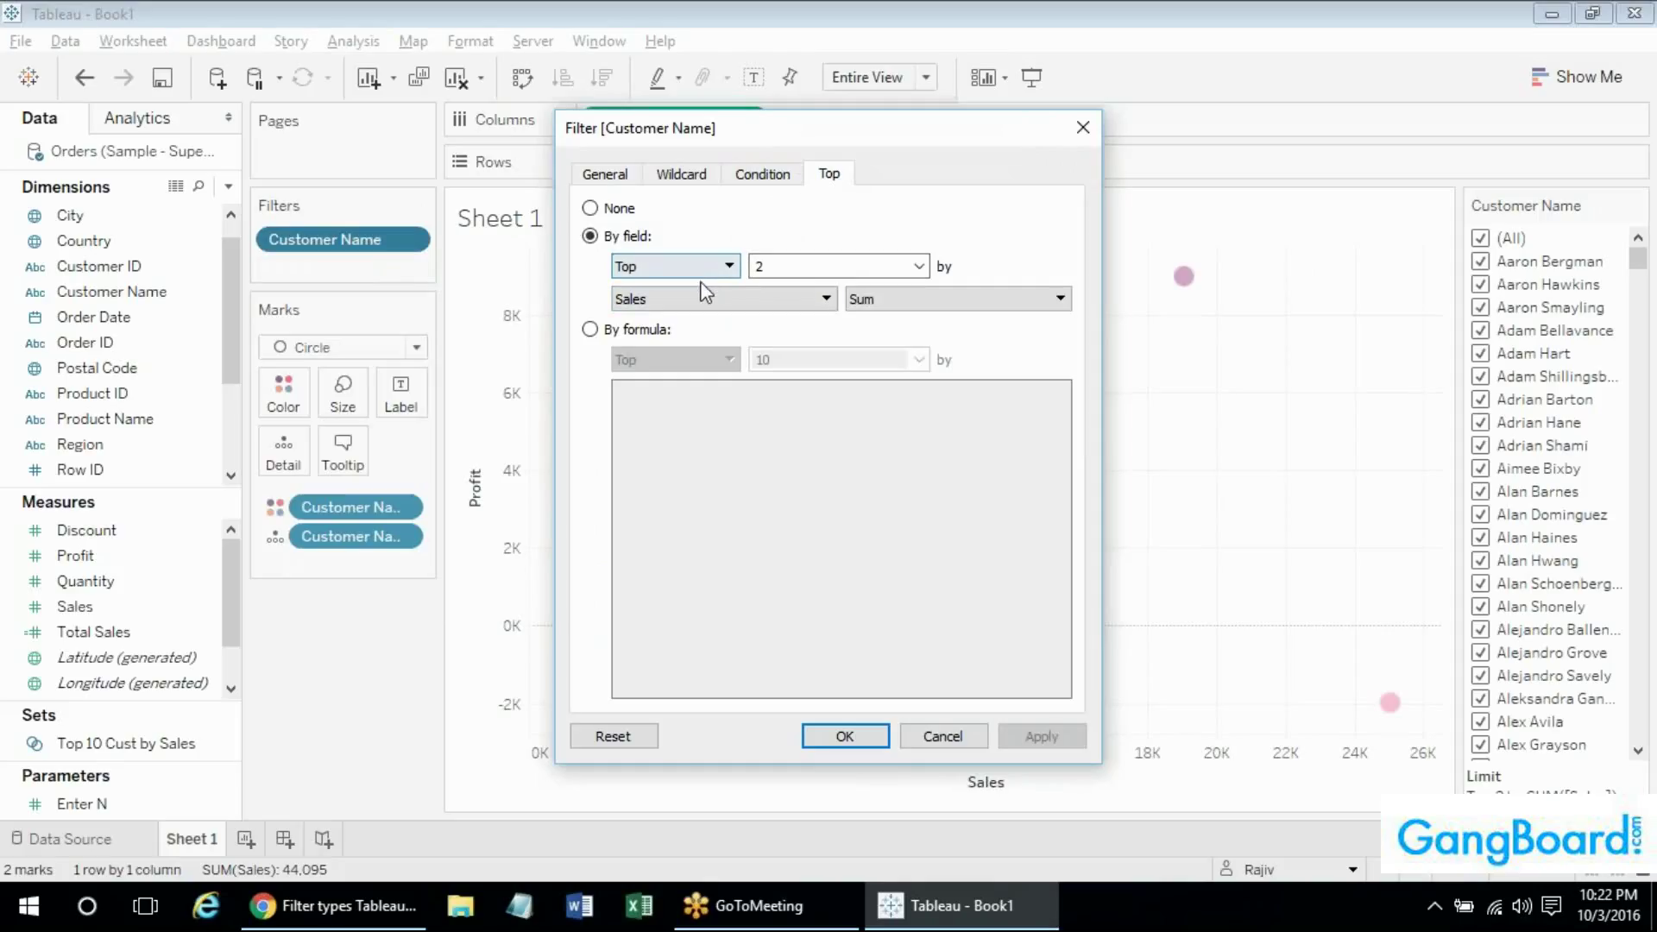
click(590, 208)
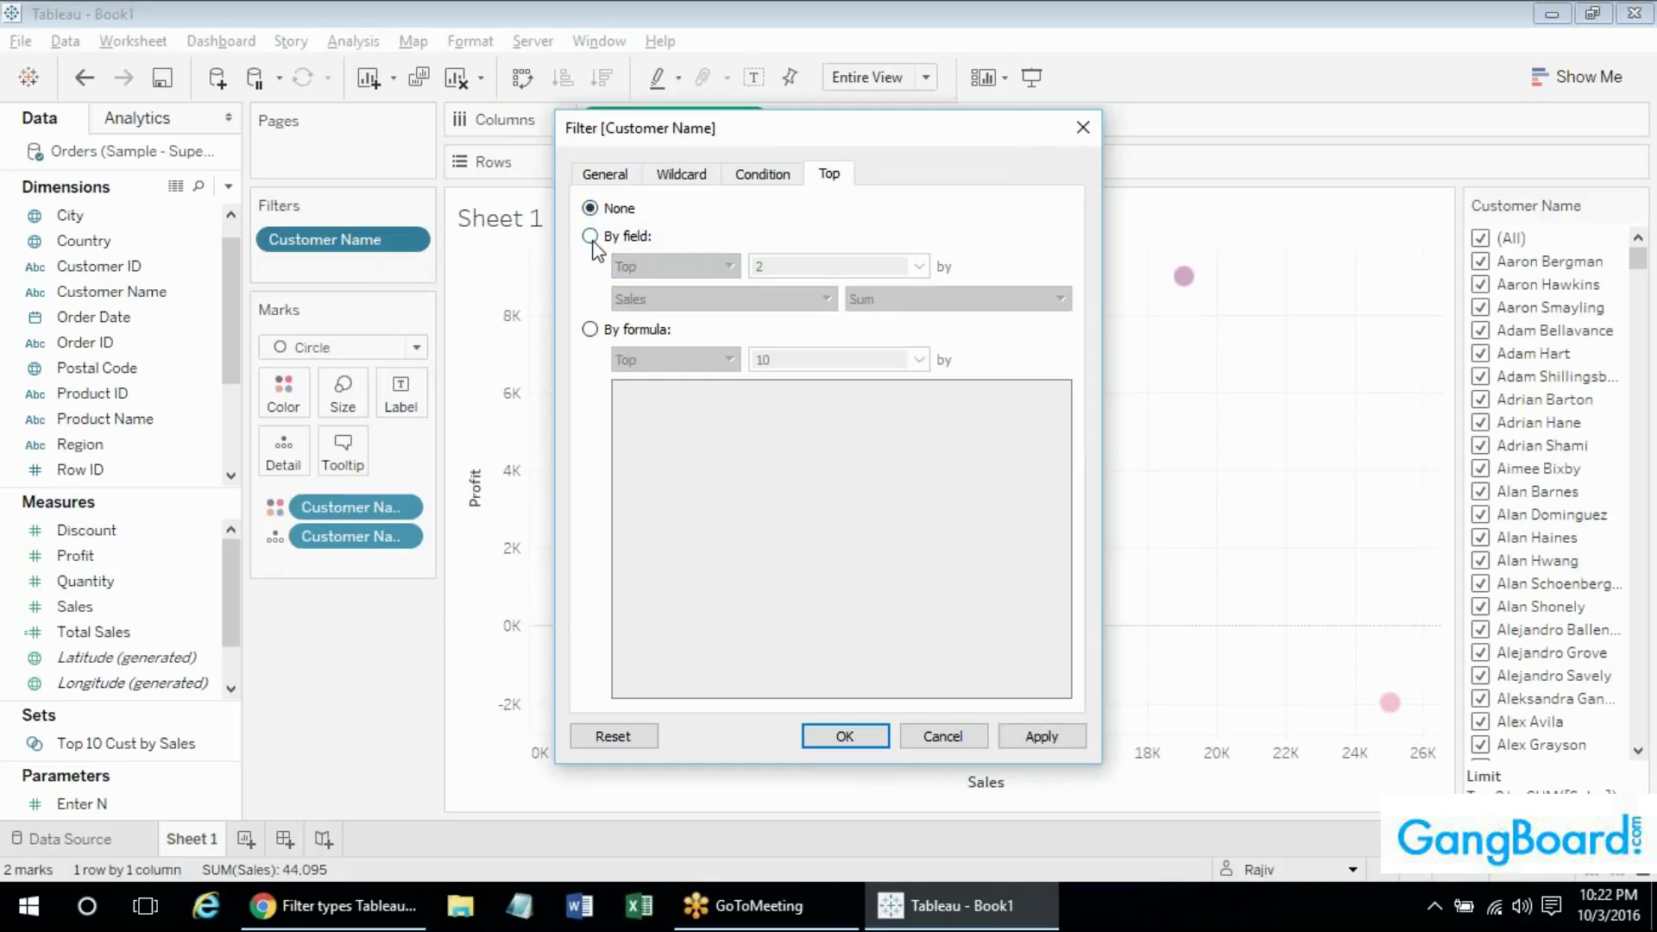
click(590, 236)
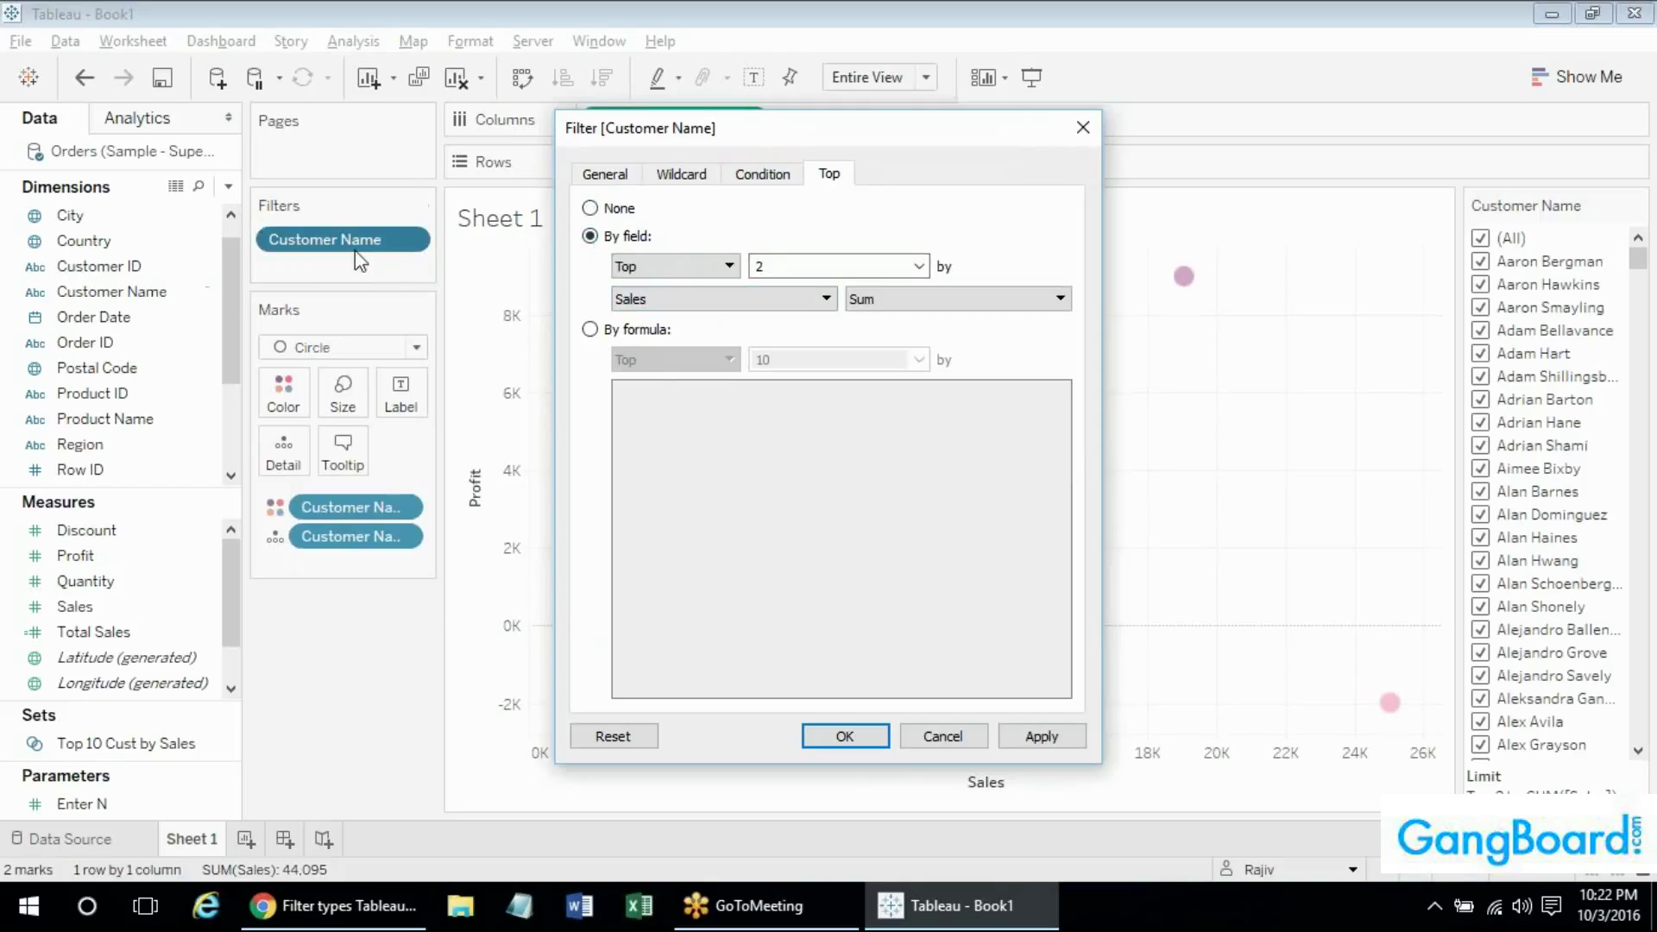
drag(693, 127, 873, 303)
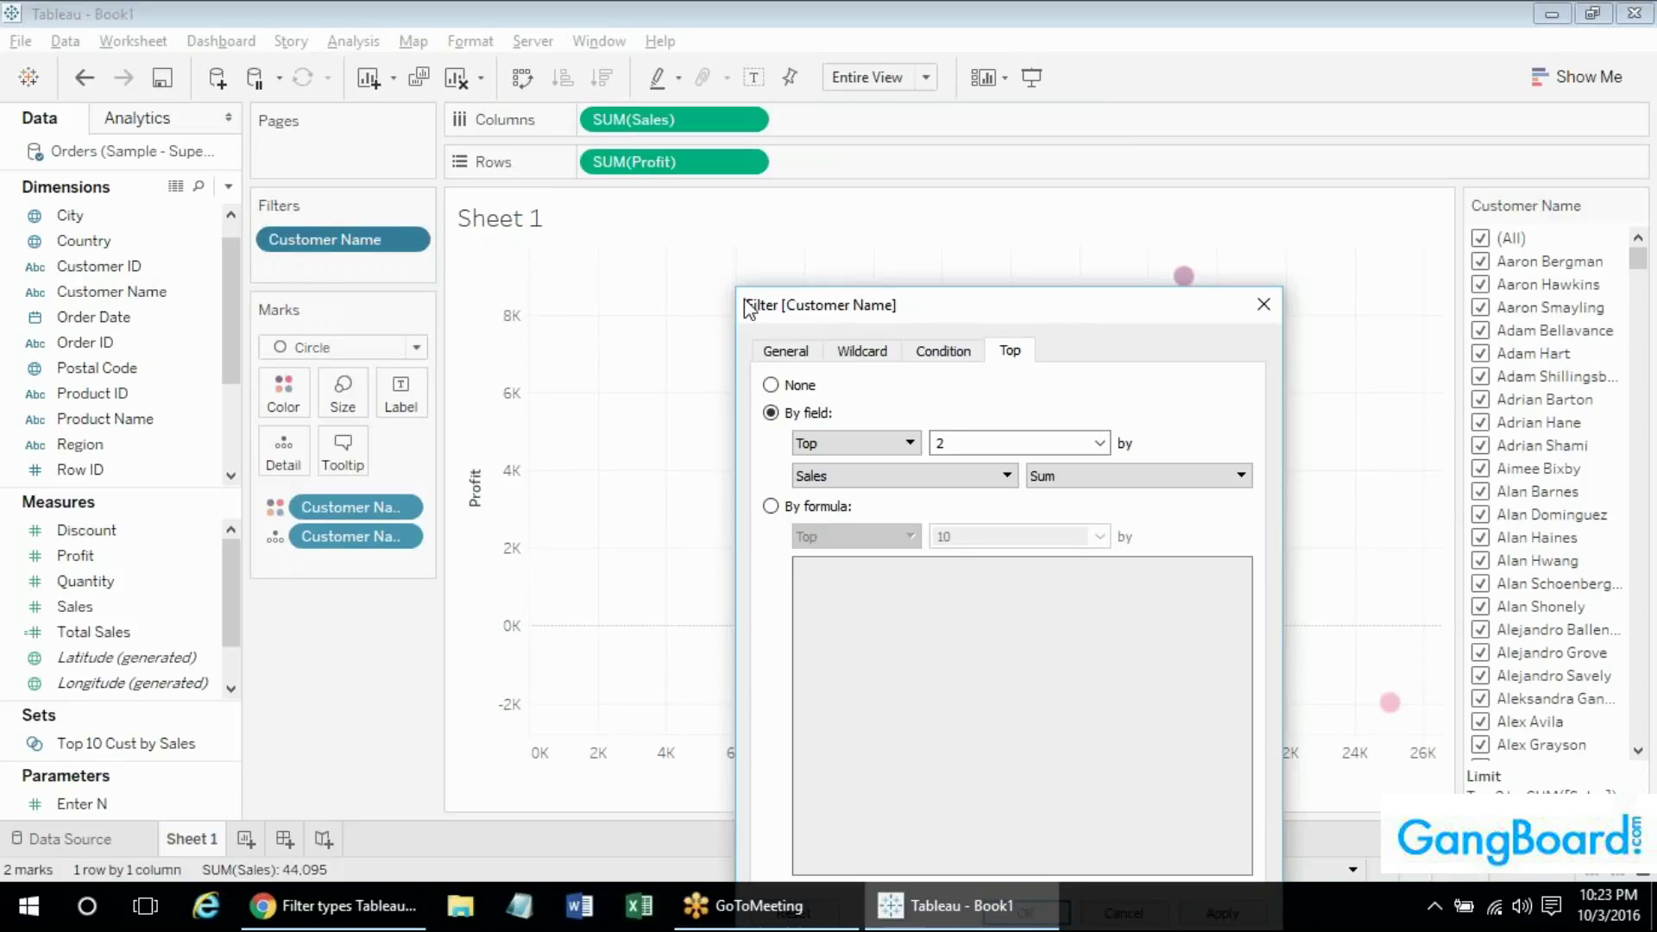
click(1263, 304)
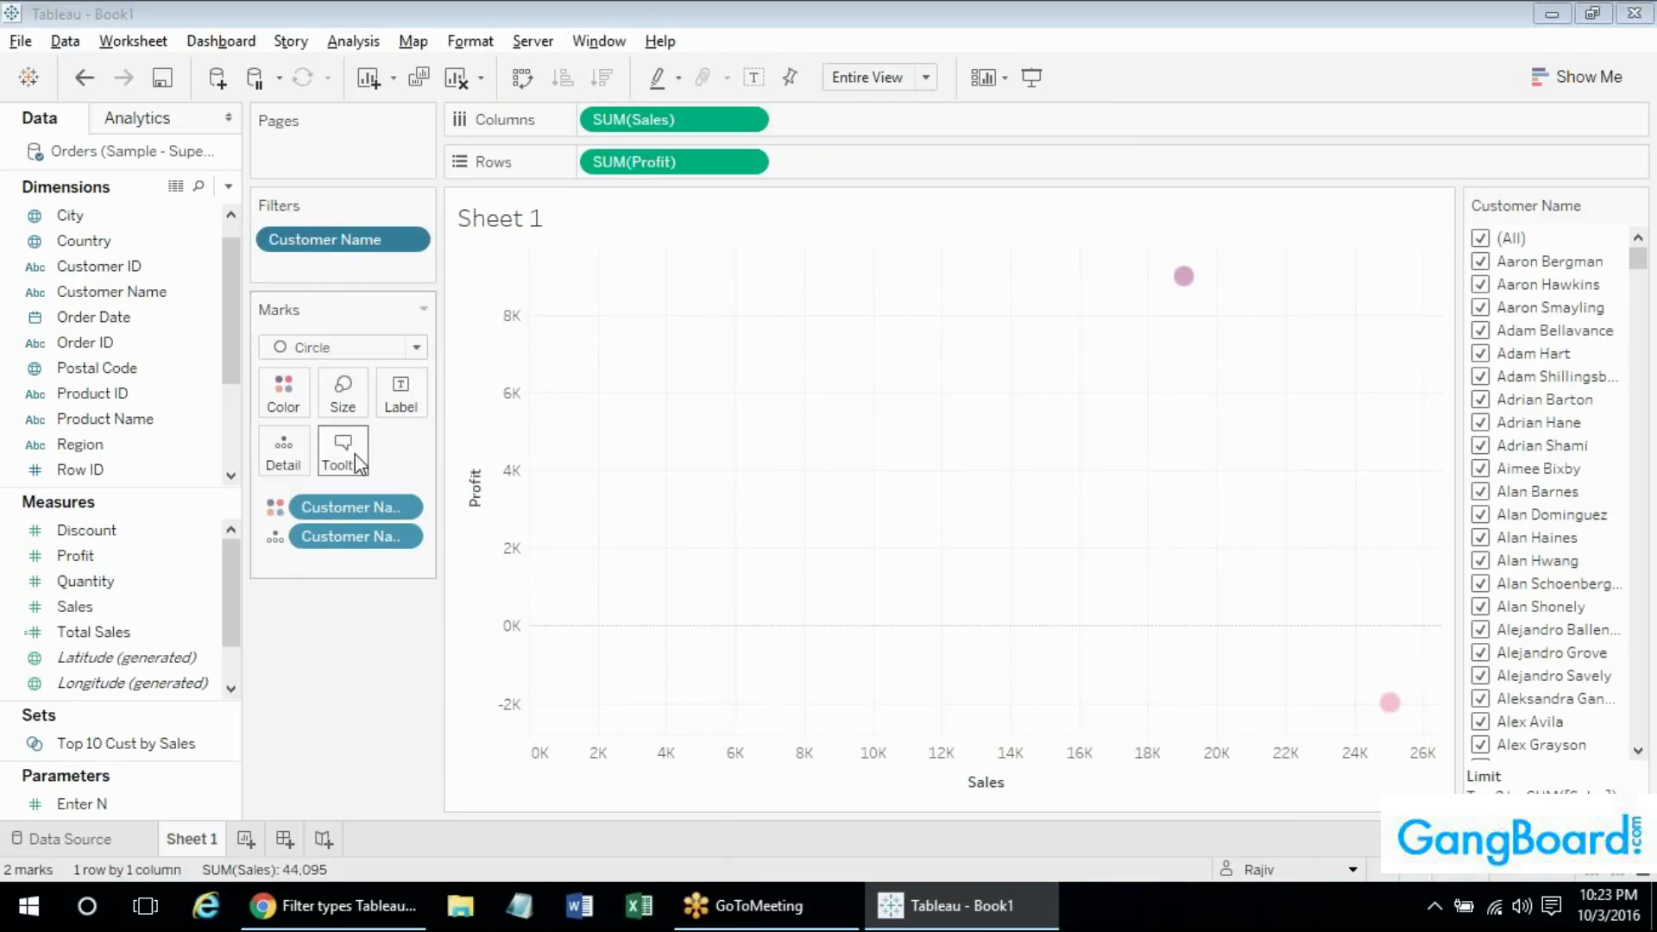
Replace Customer Name on the marks with City as the only detail field and inspect the resulting city marks.
drag(69, 215, 553, 431)
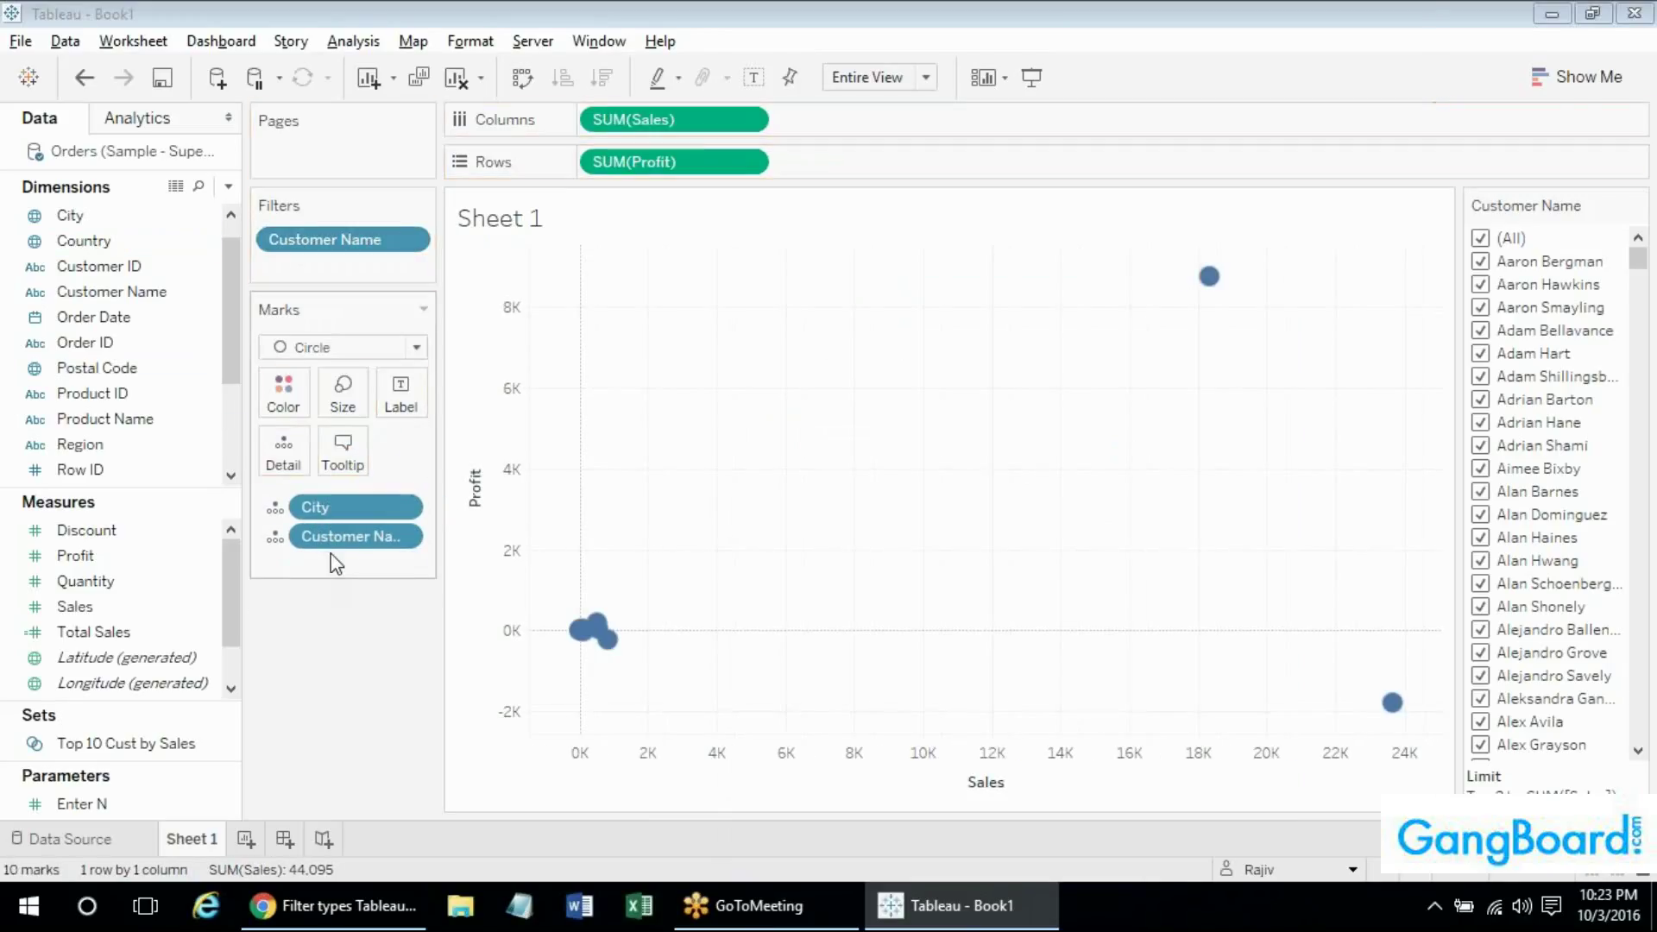
drag(354, 535, 548, 629)
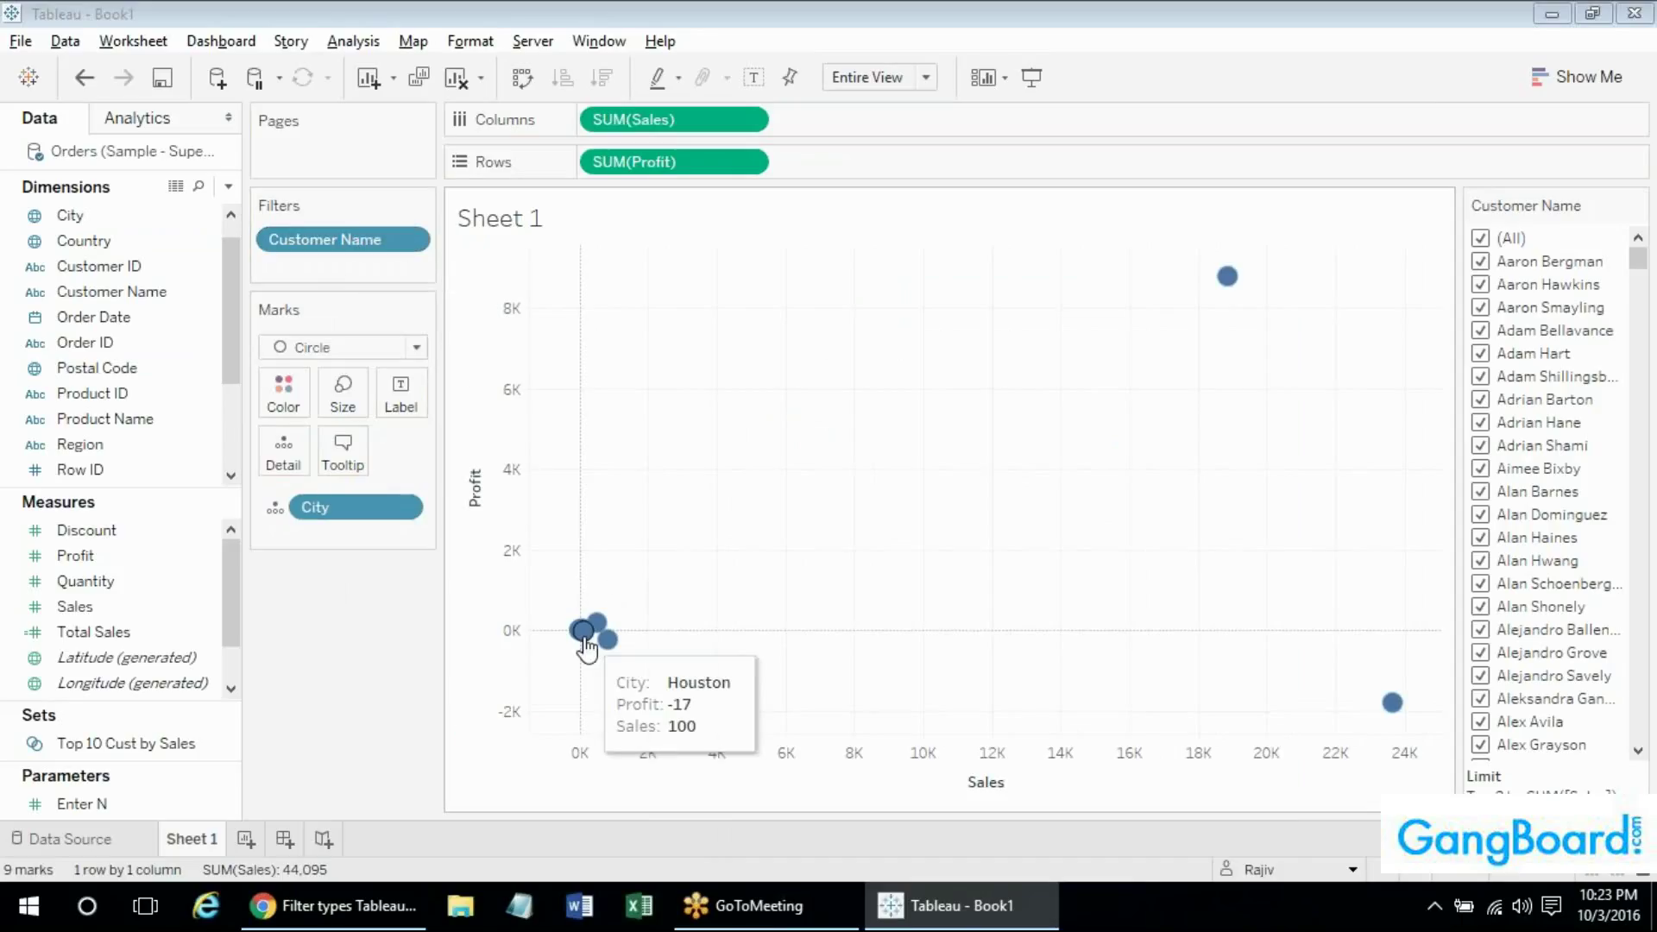
mouse_move(591, 636)
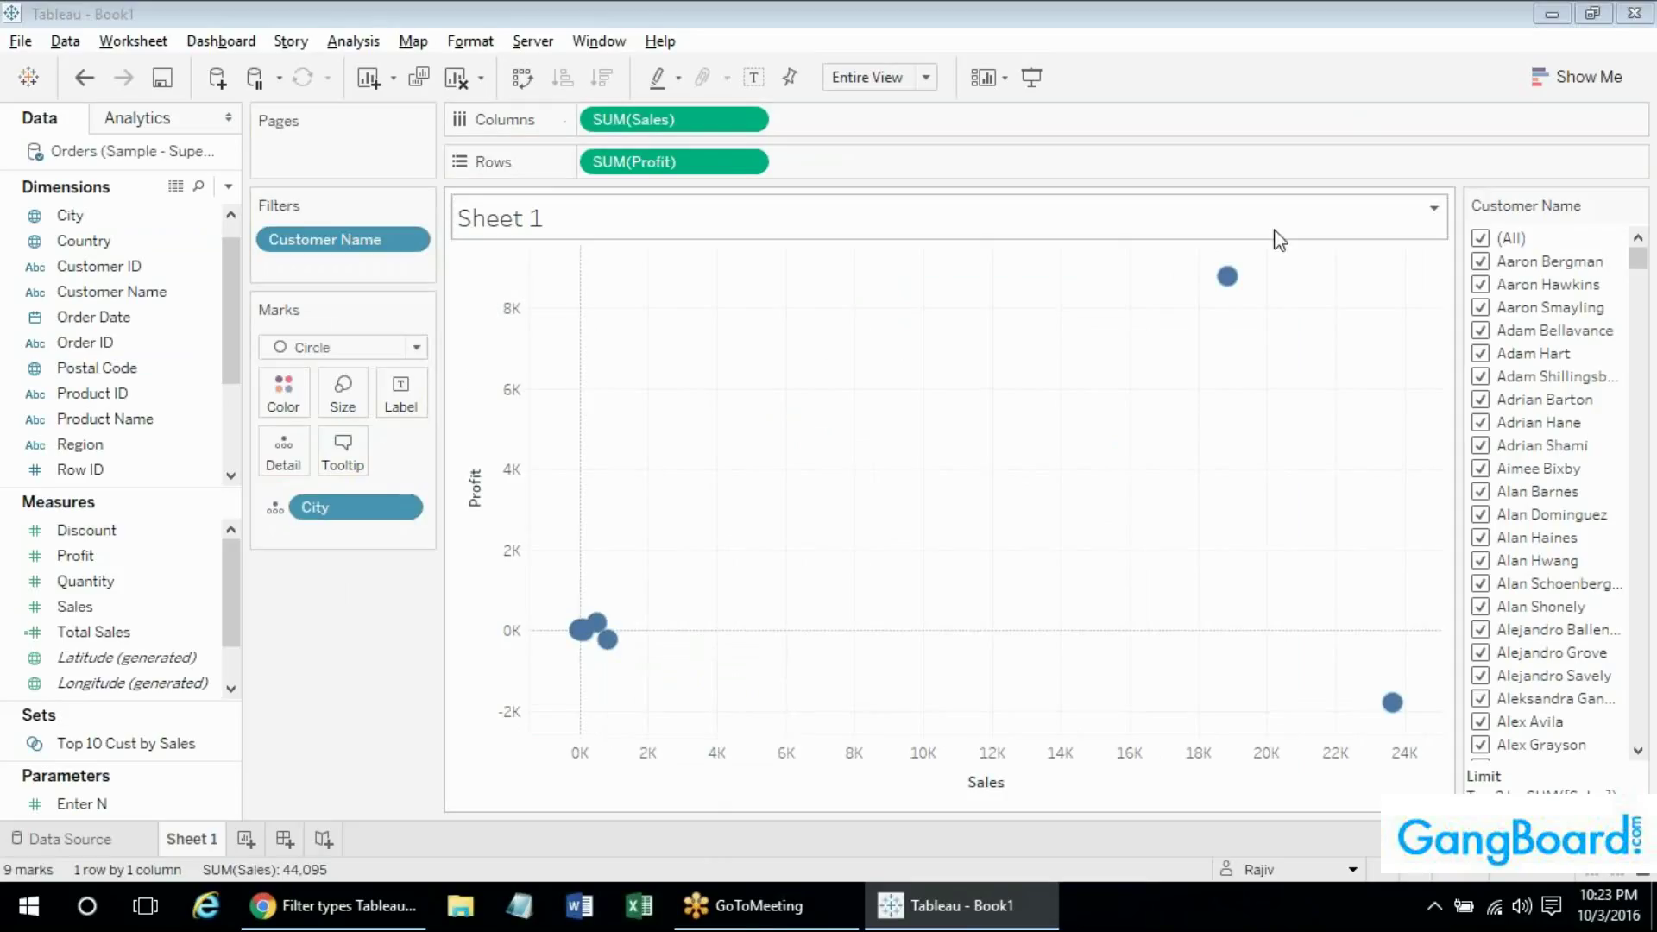
mouse_move(1240, 282)
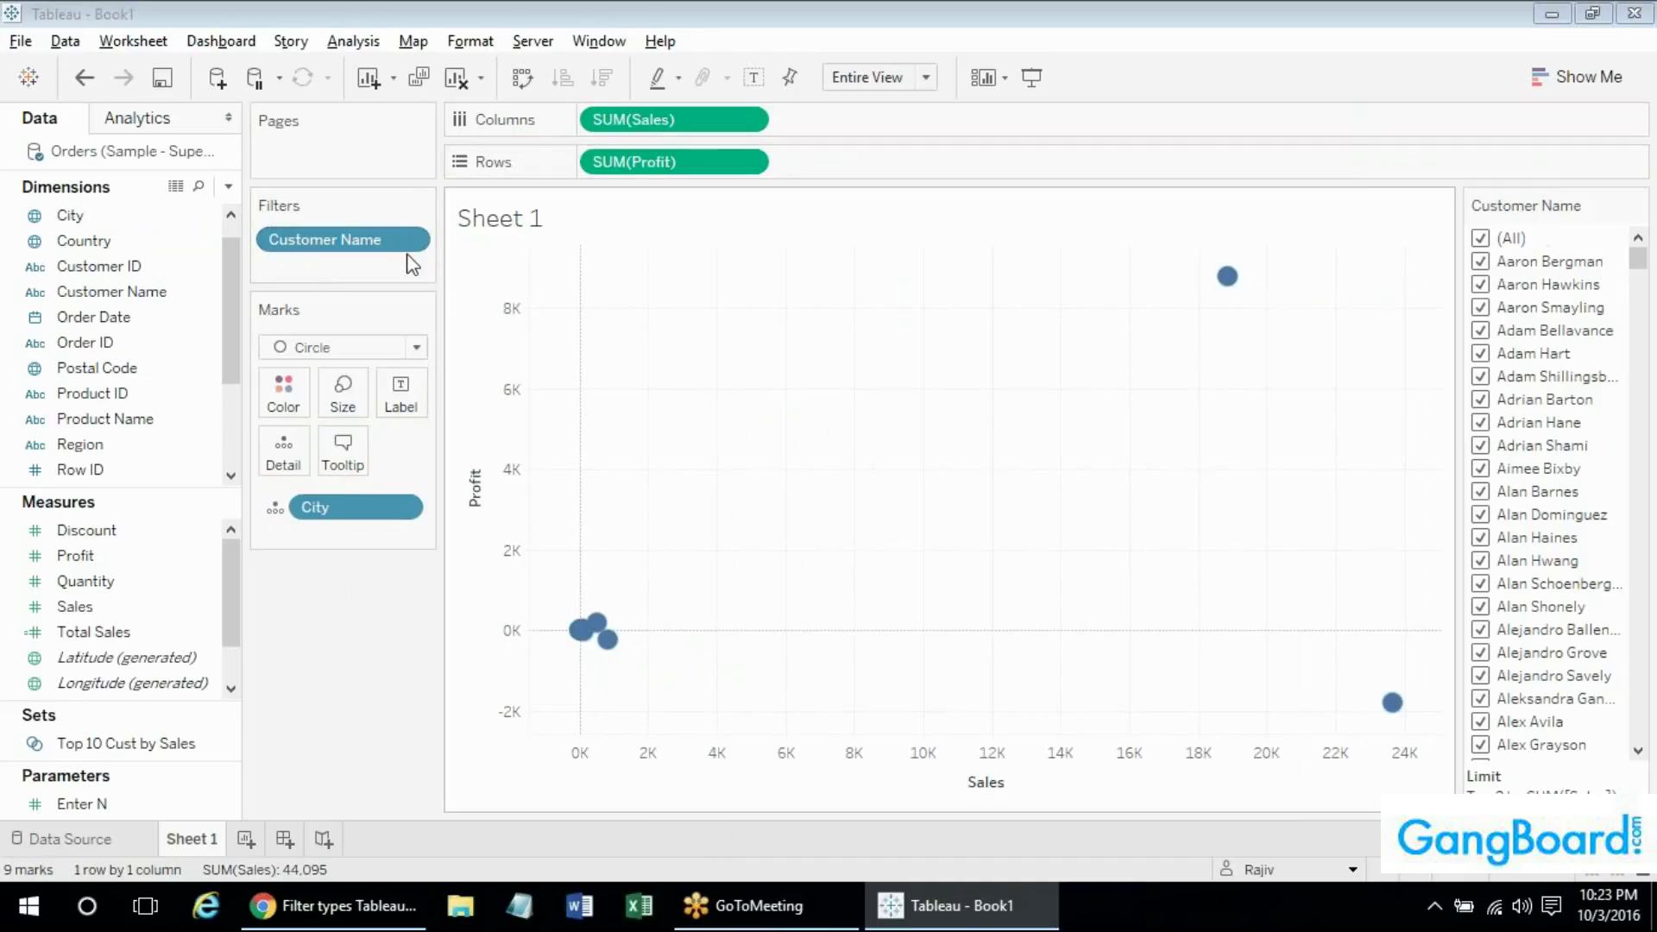
Remove the top limit from the Customer Name filter by setting it to None.
right_click(350, 248)
click(460, 258)
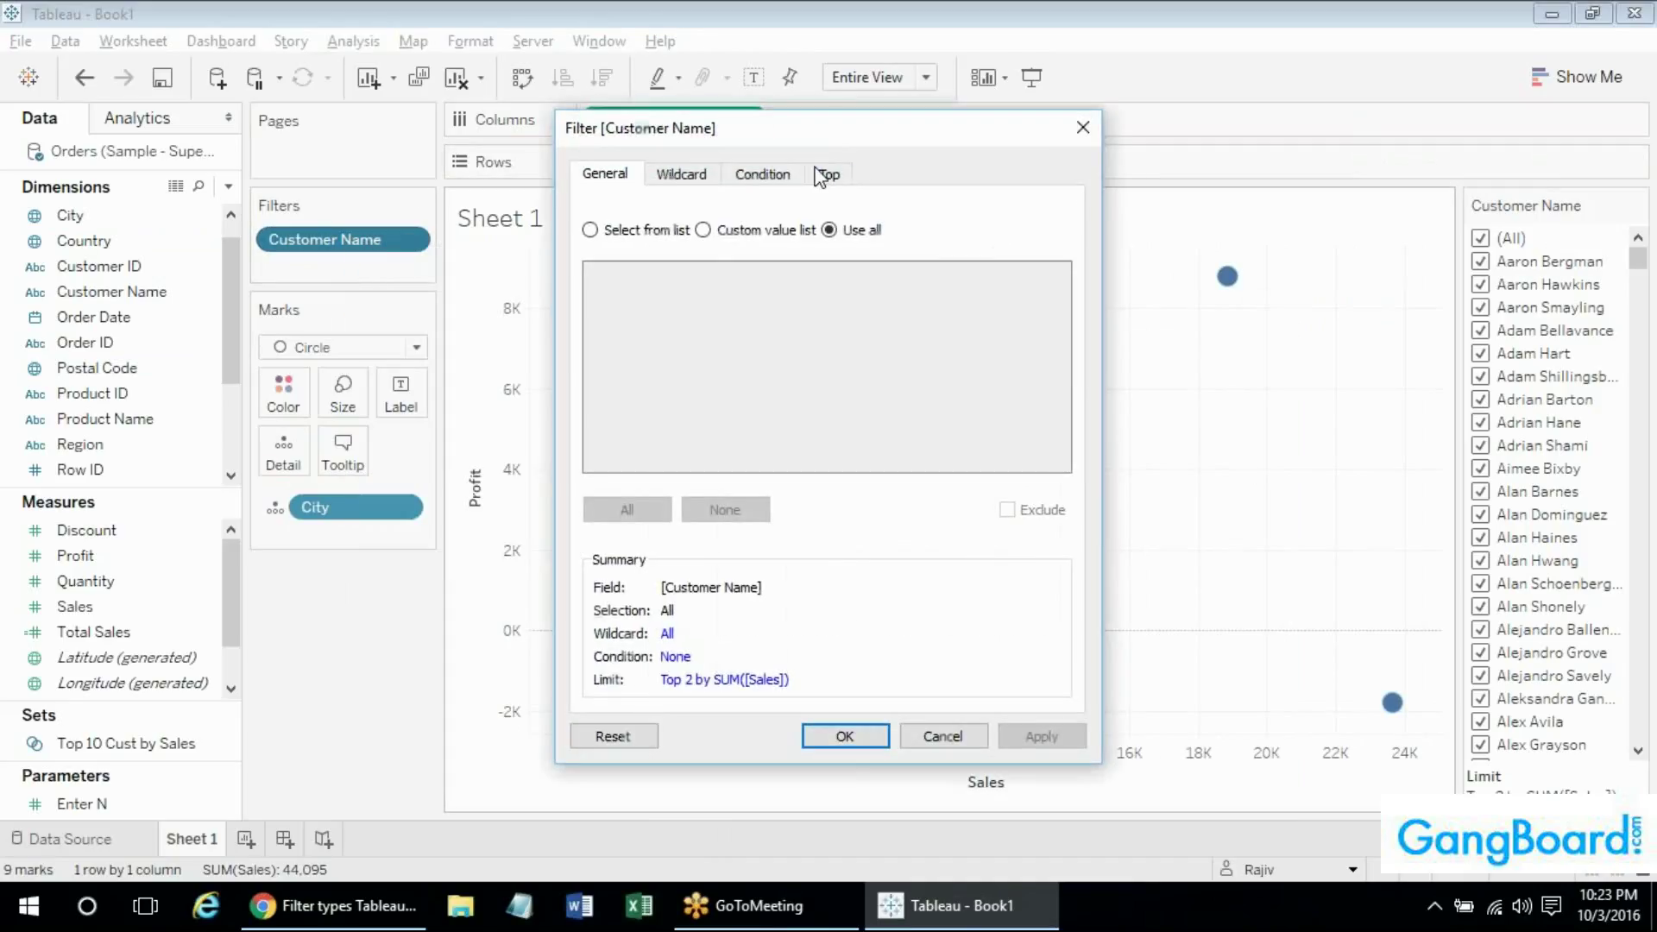
click(824, 175)
click(590, 208)
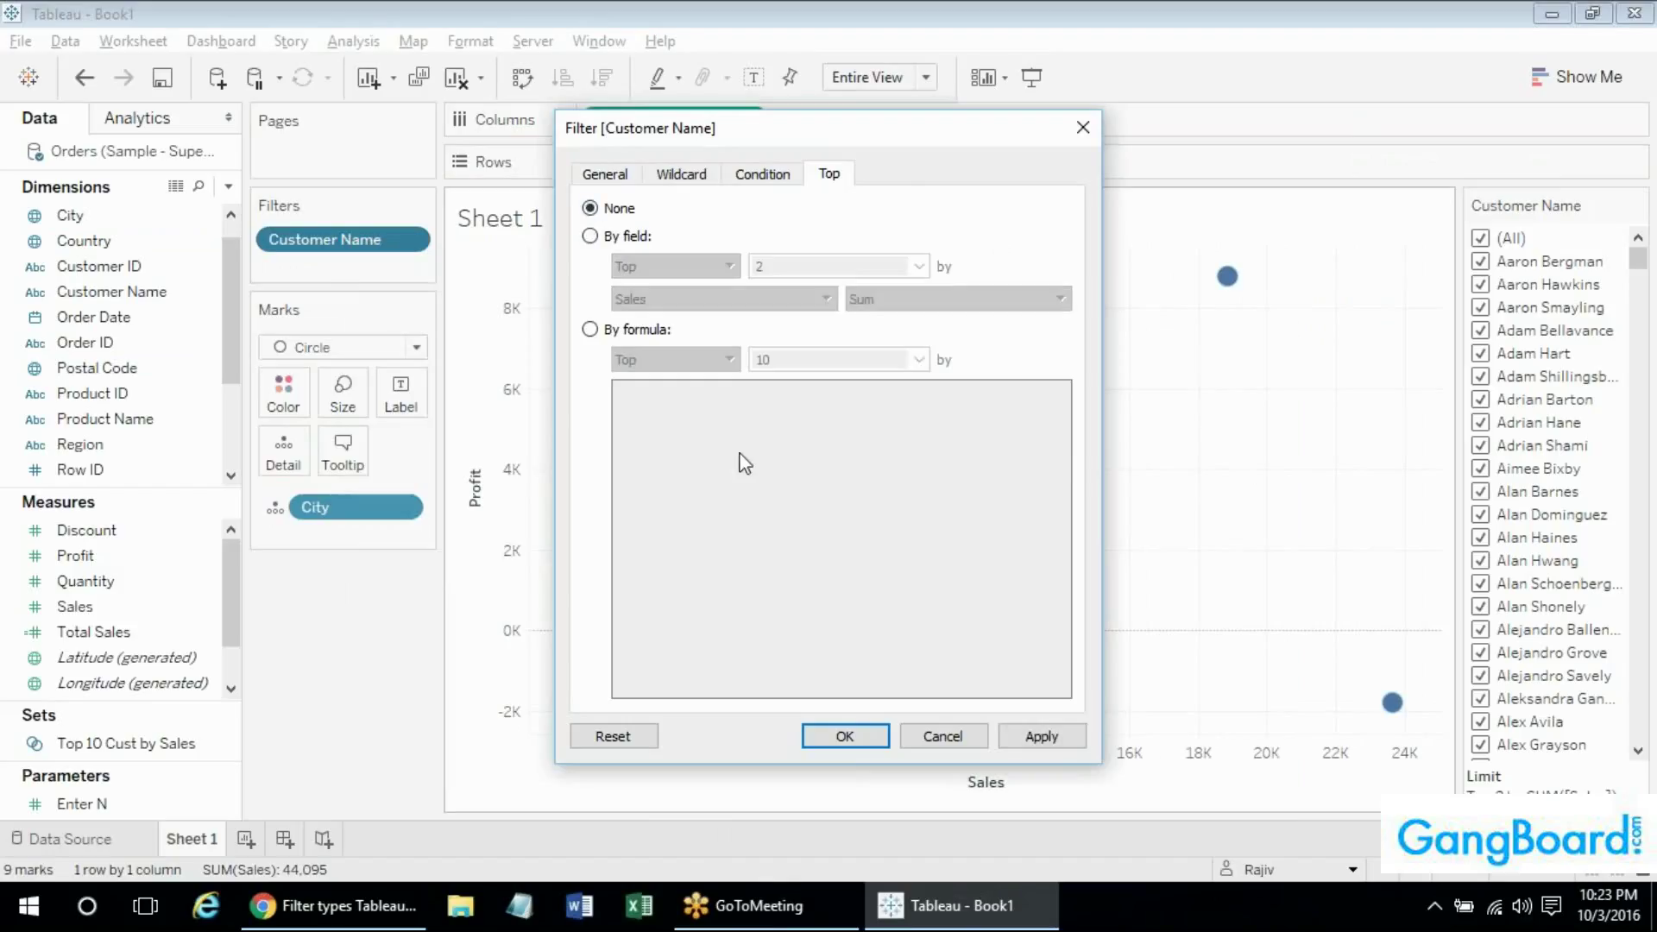
click(841, 736)
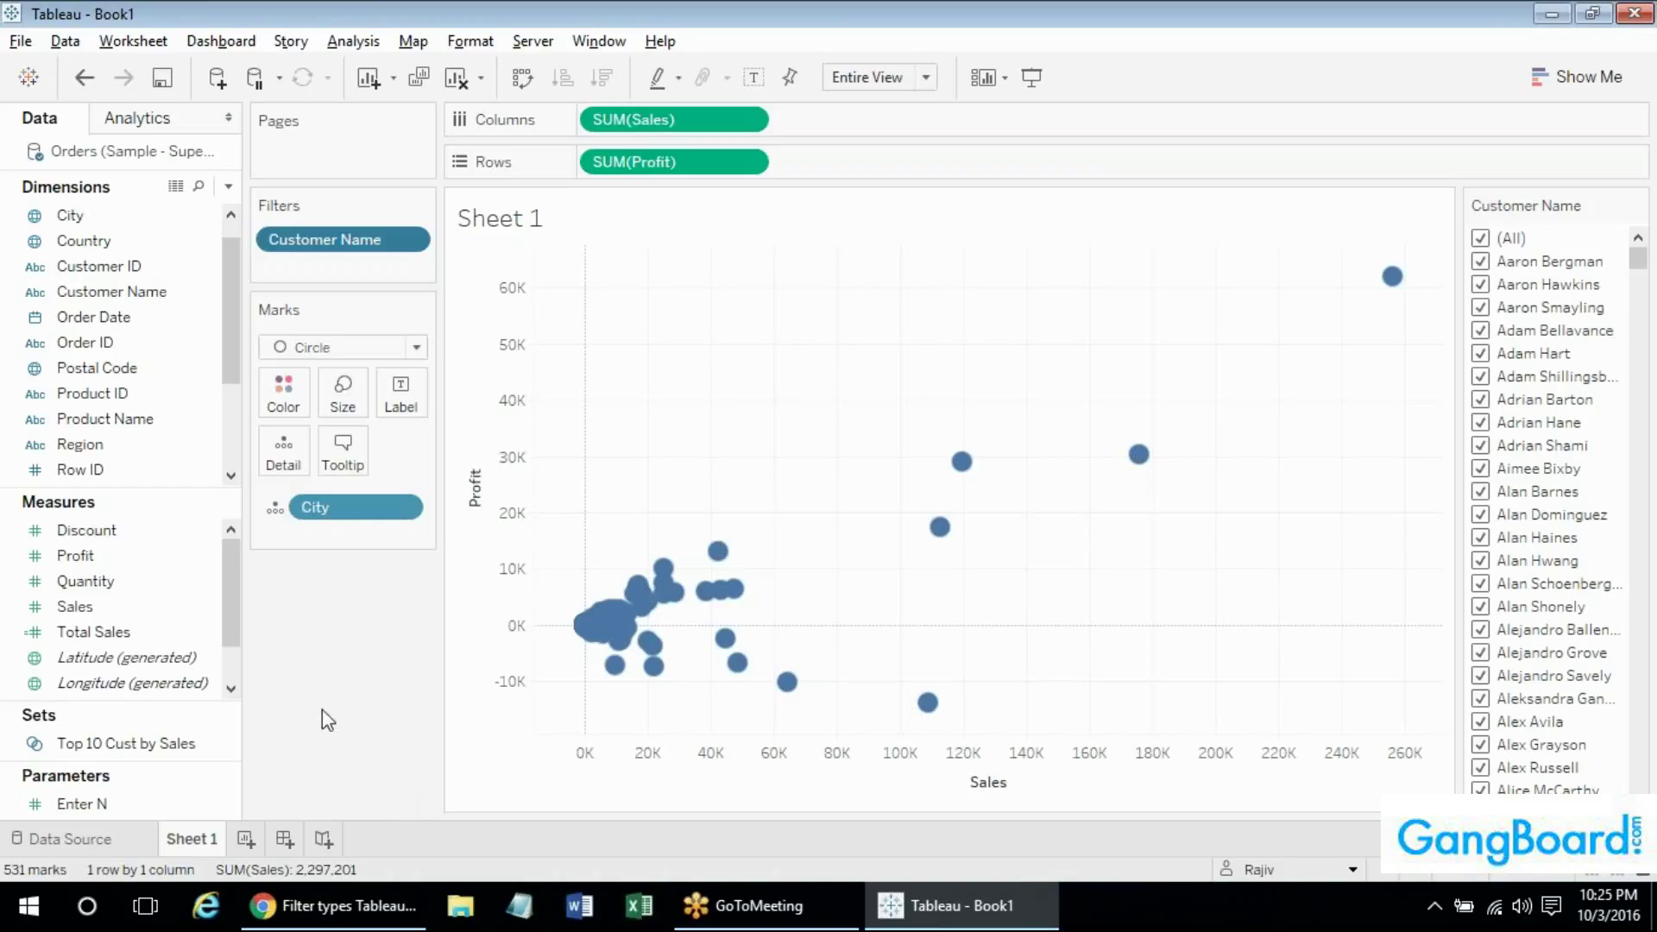
Remove the Customer Name filter, City, Sales and Profit from the sheet, and close the workbook without saving.
drag(344, 249, 333, 676)
drag(345, 507, 349, 580)
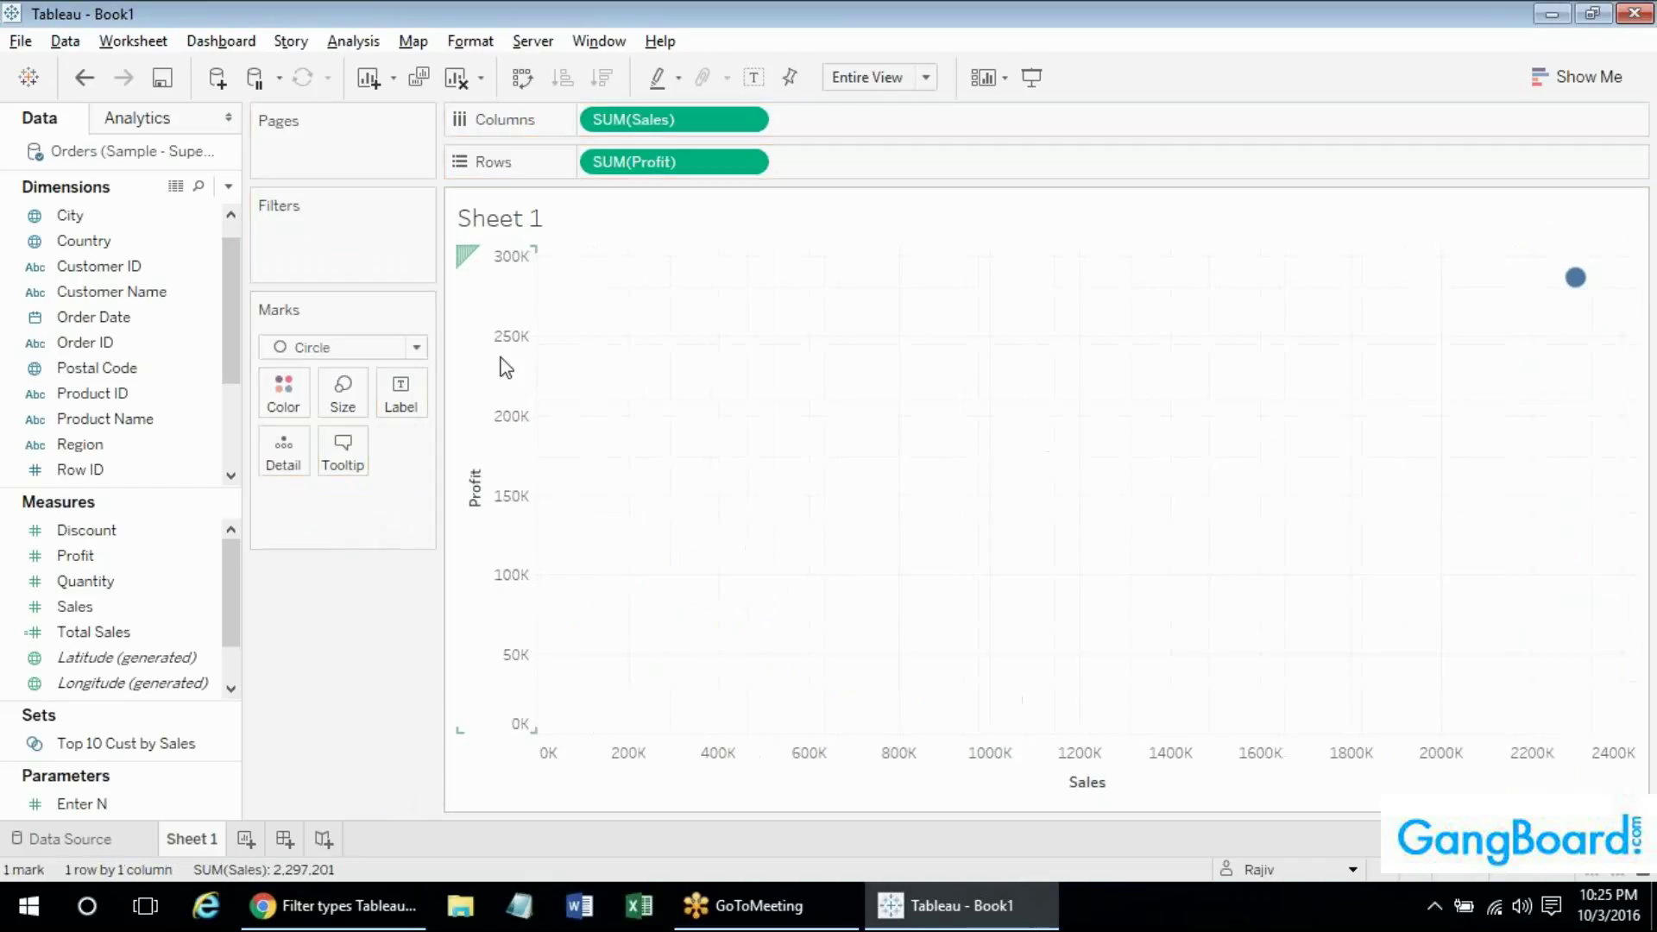
drag(635, 119, 346, 624)
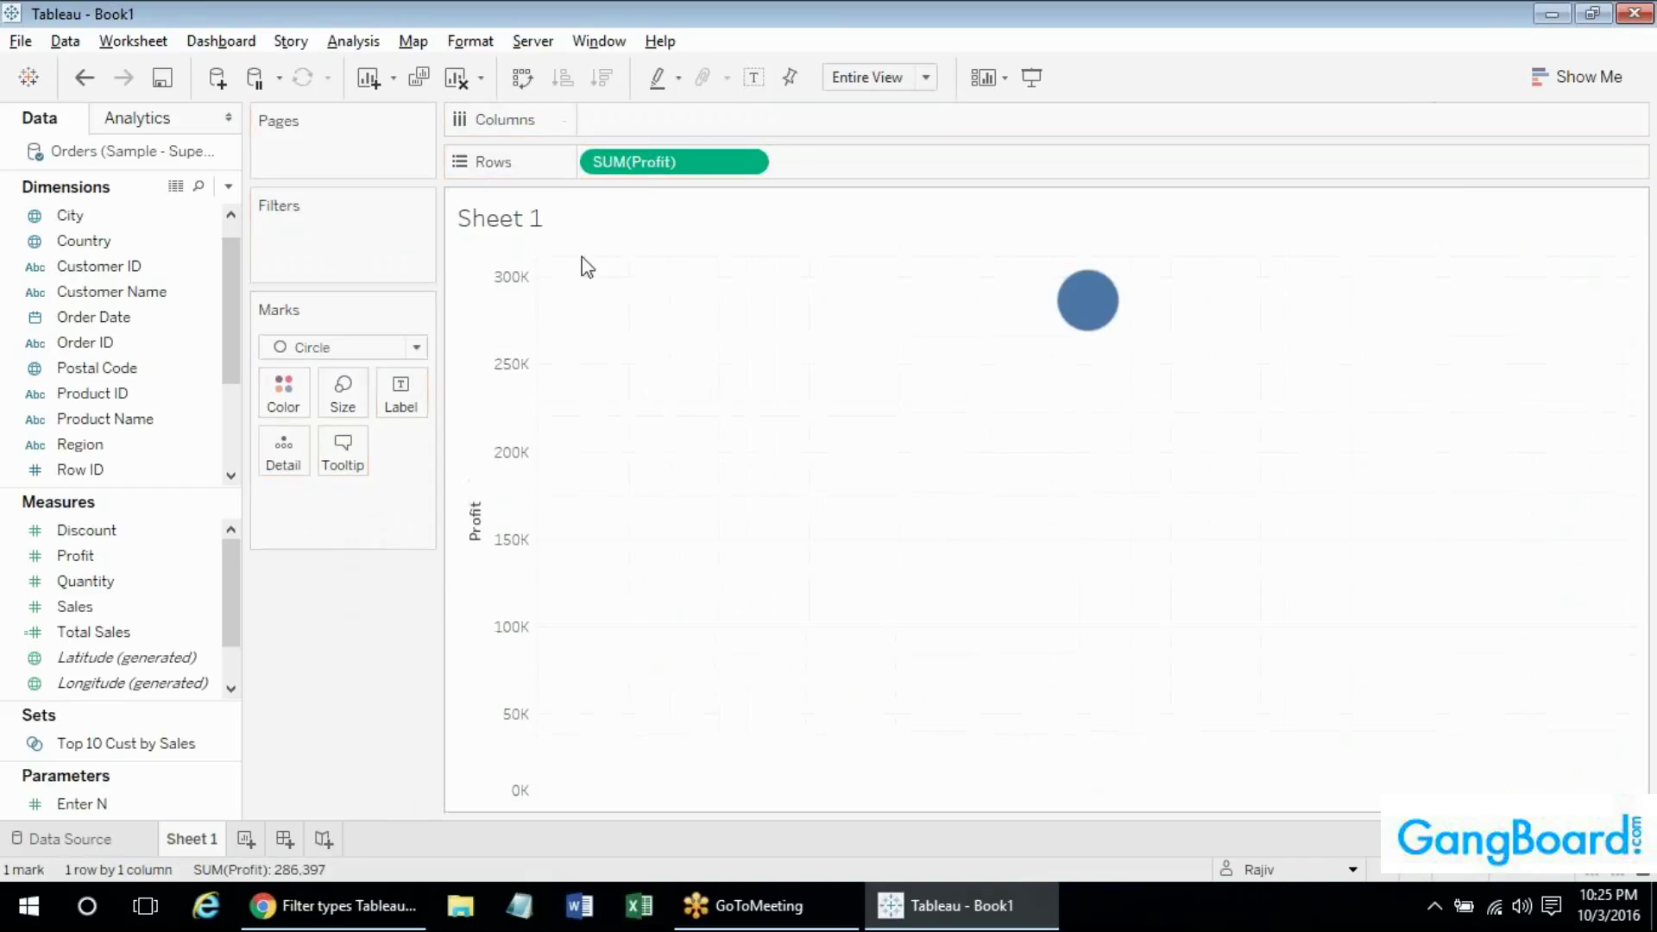
drag(647, 162, 329, 701)
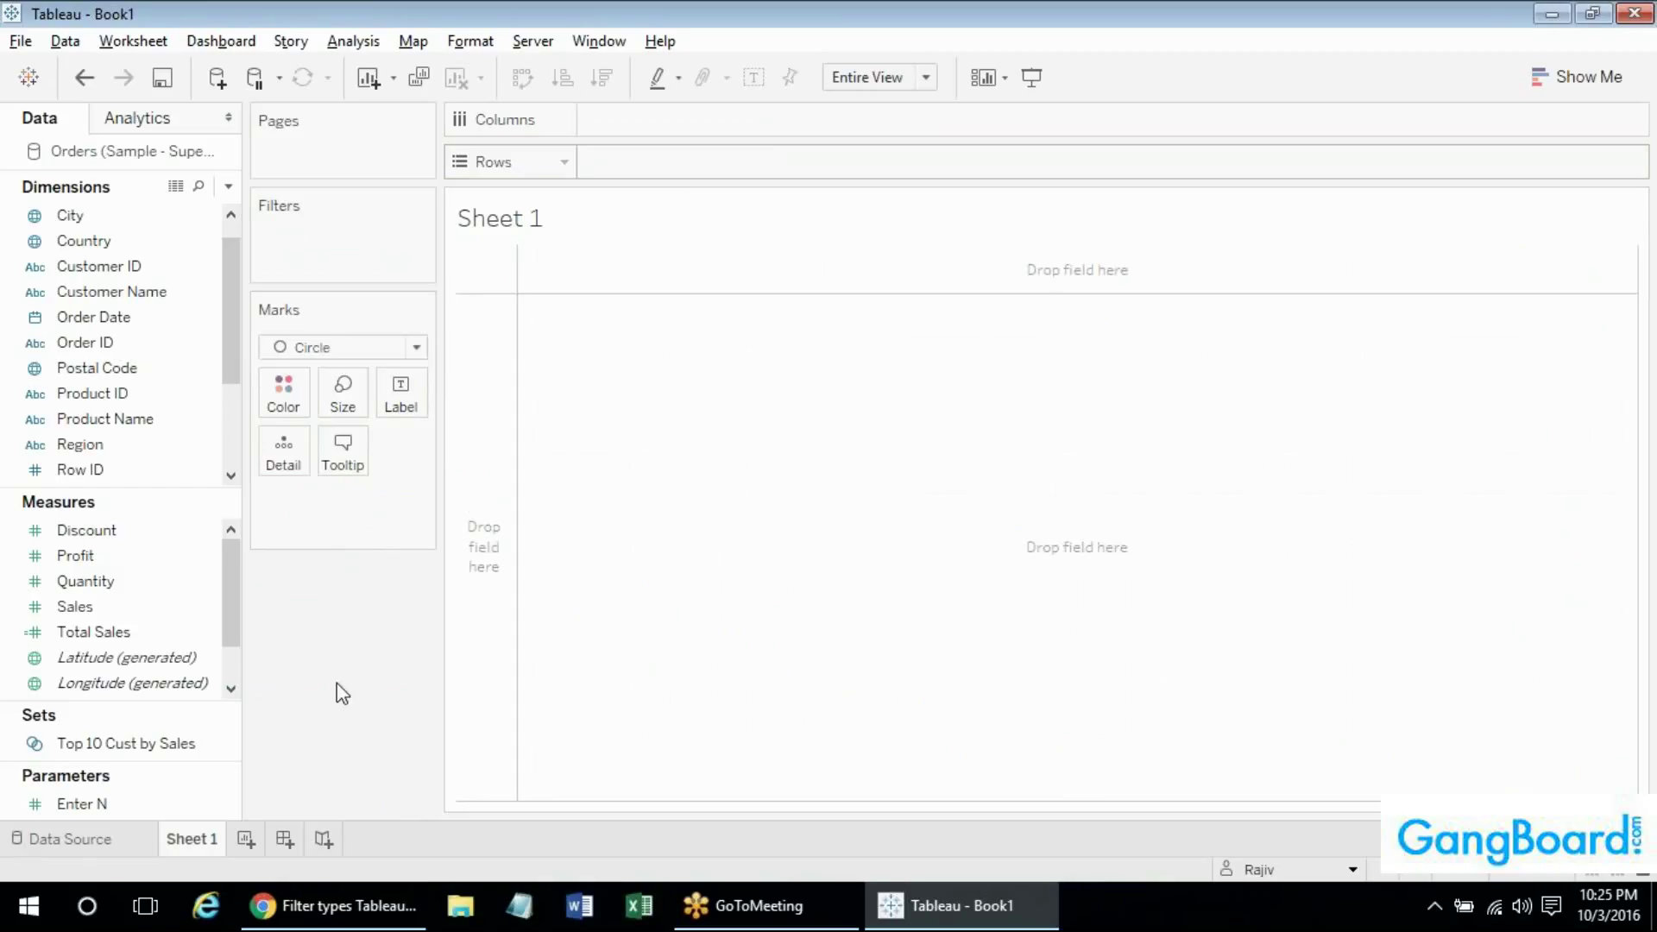
click(1637, 13)
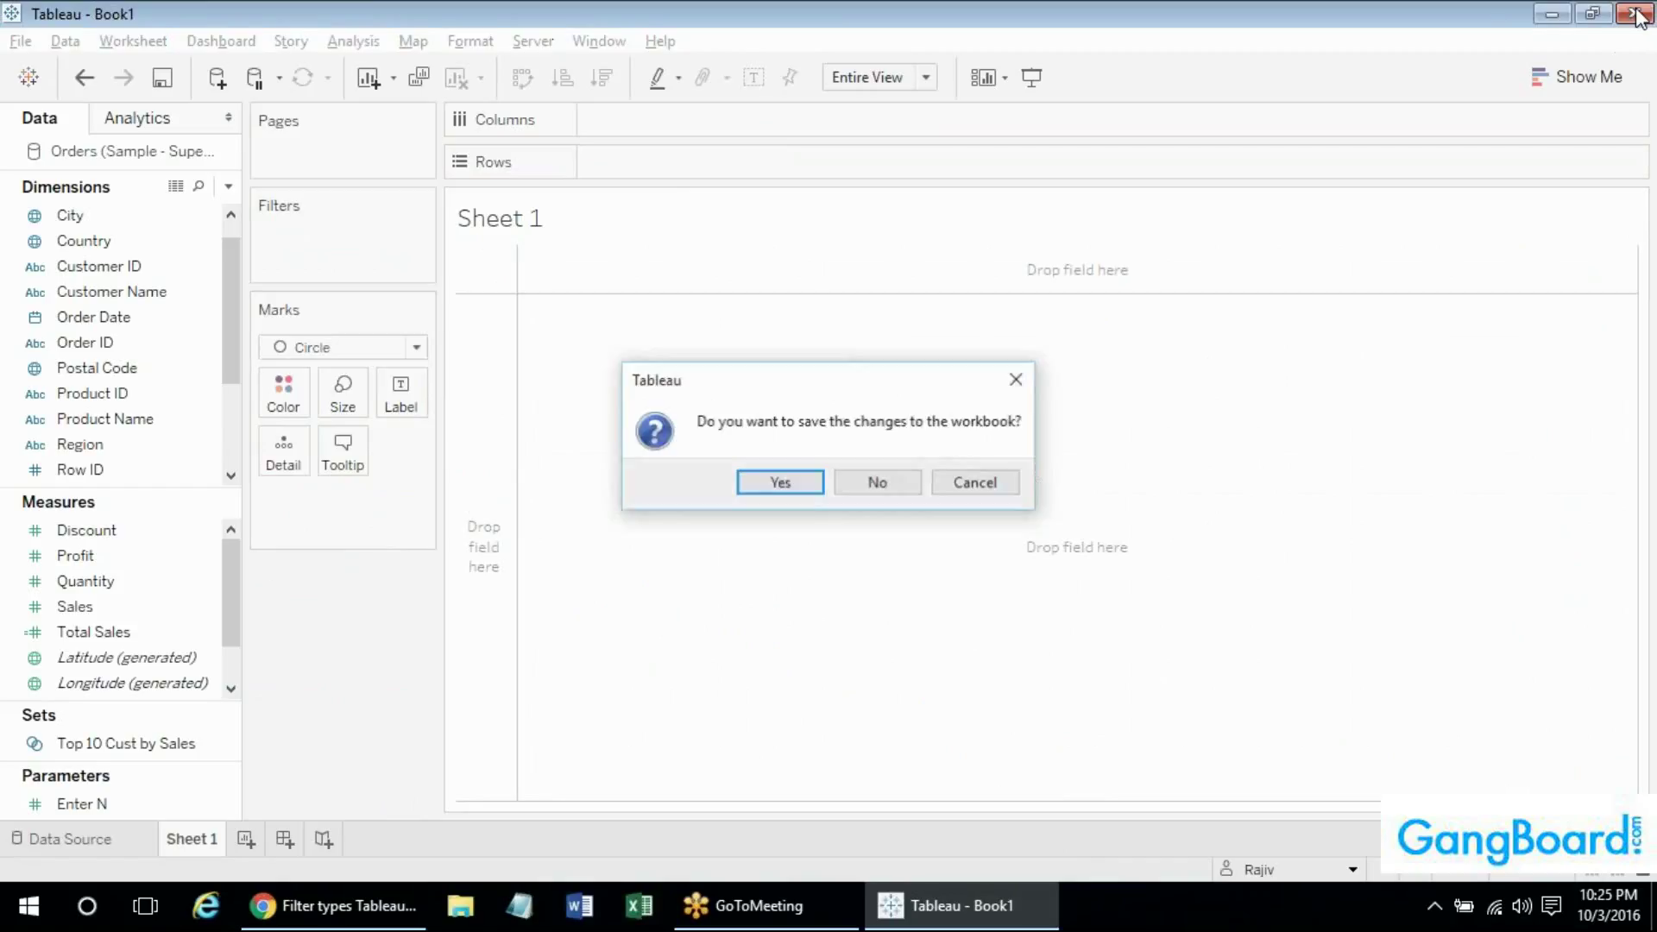
click(863, 487)
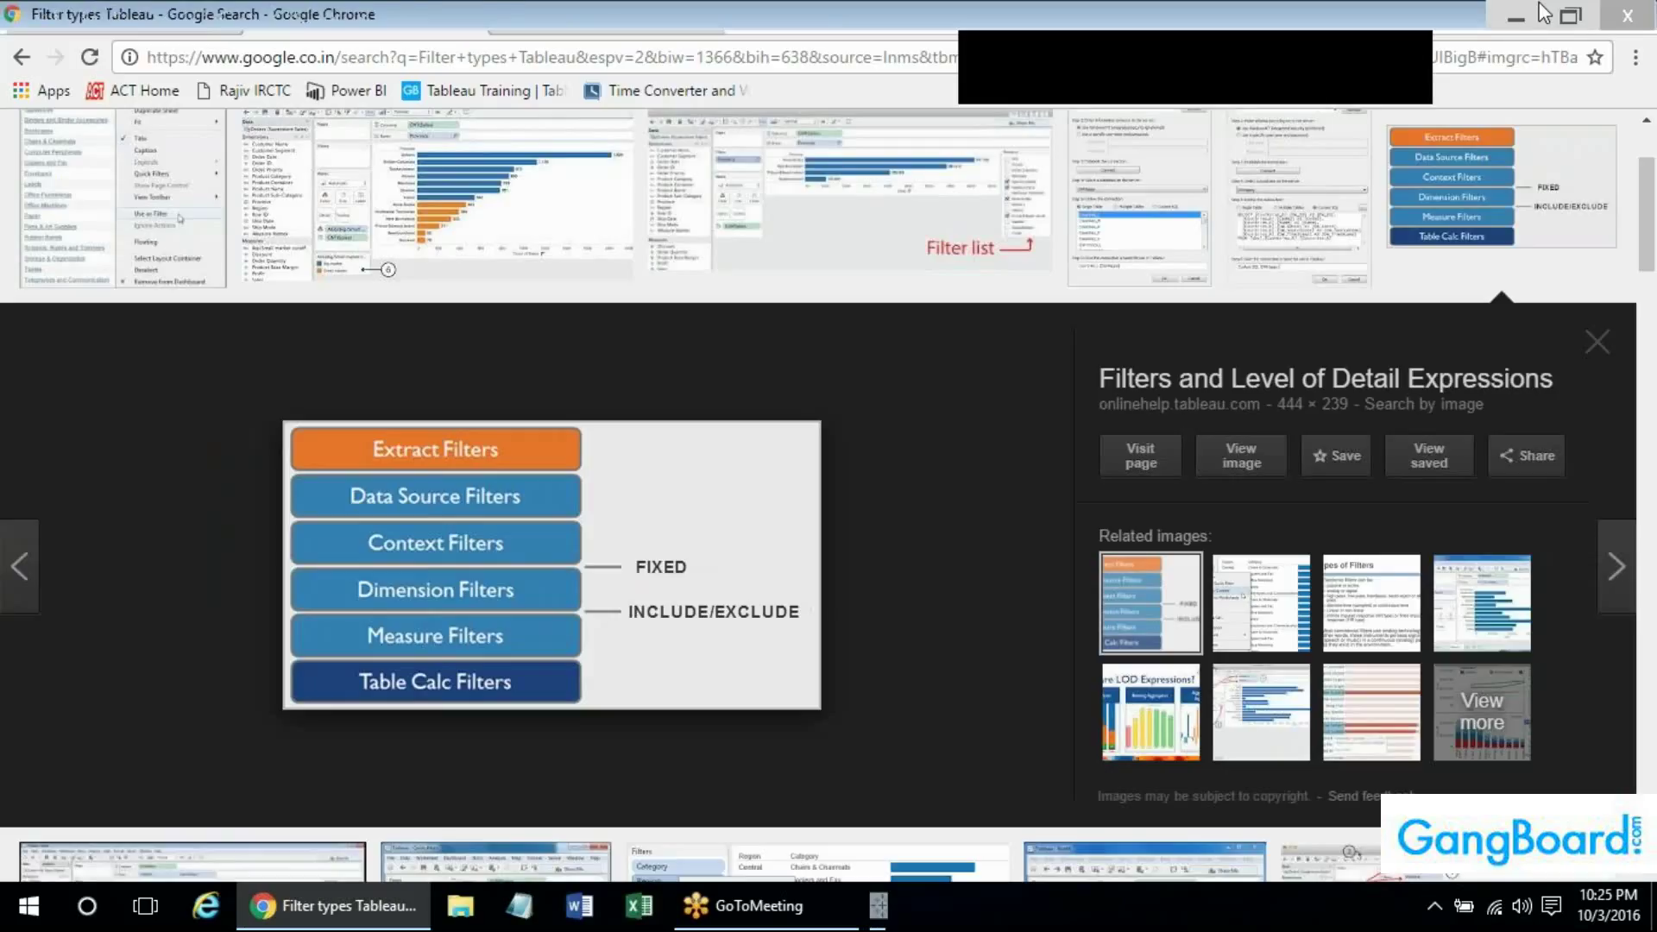
Minimize Chrome, open the Steve4 workbook from the desktop and show its Phlebotomy dashboard.
click(1516, 16)
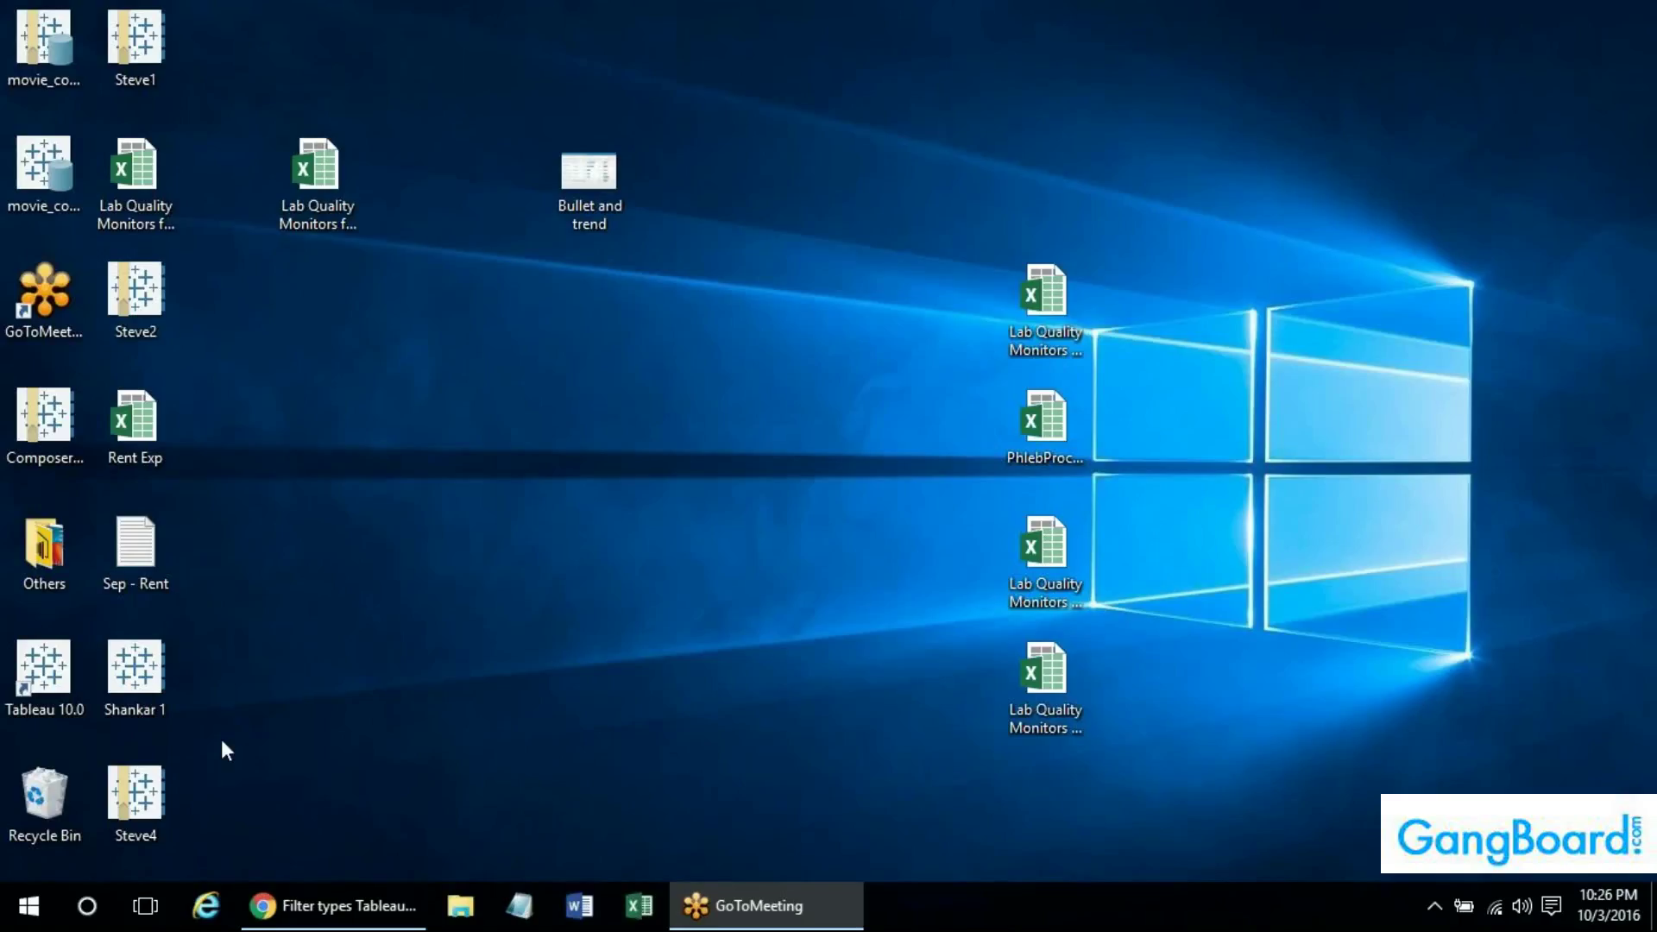
click(169, 780)
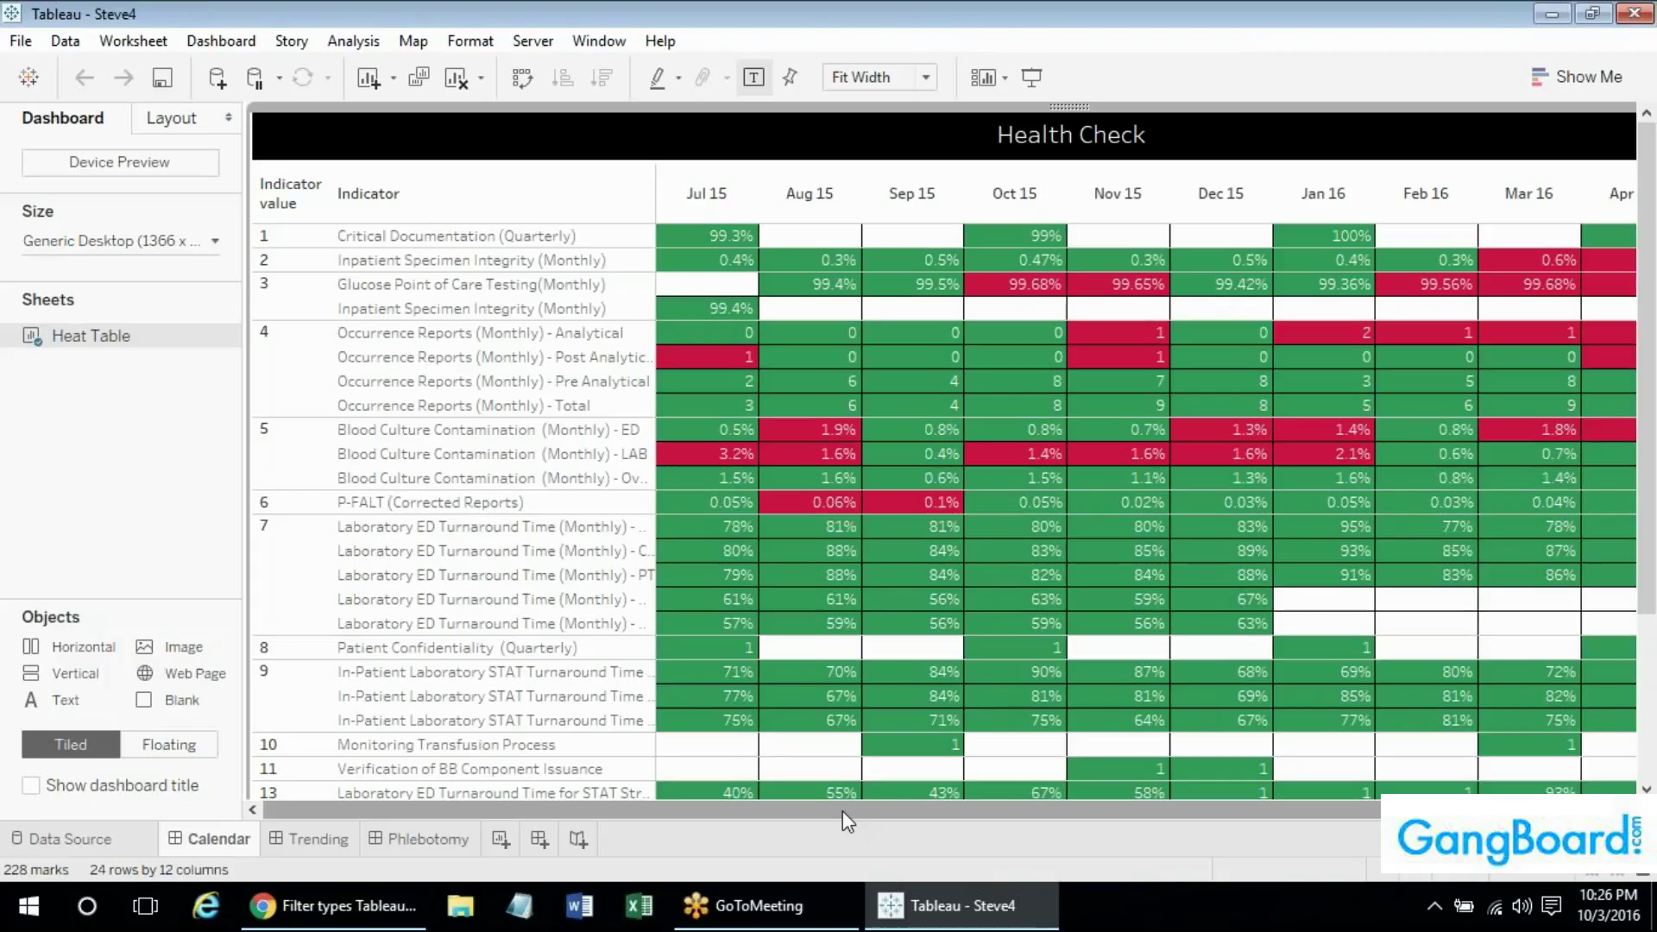
click(422, 837)
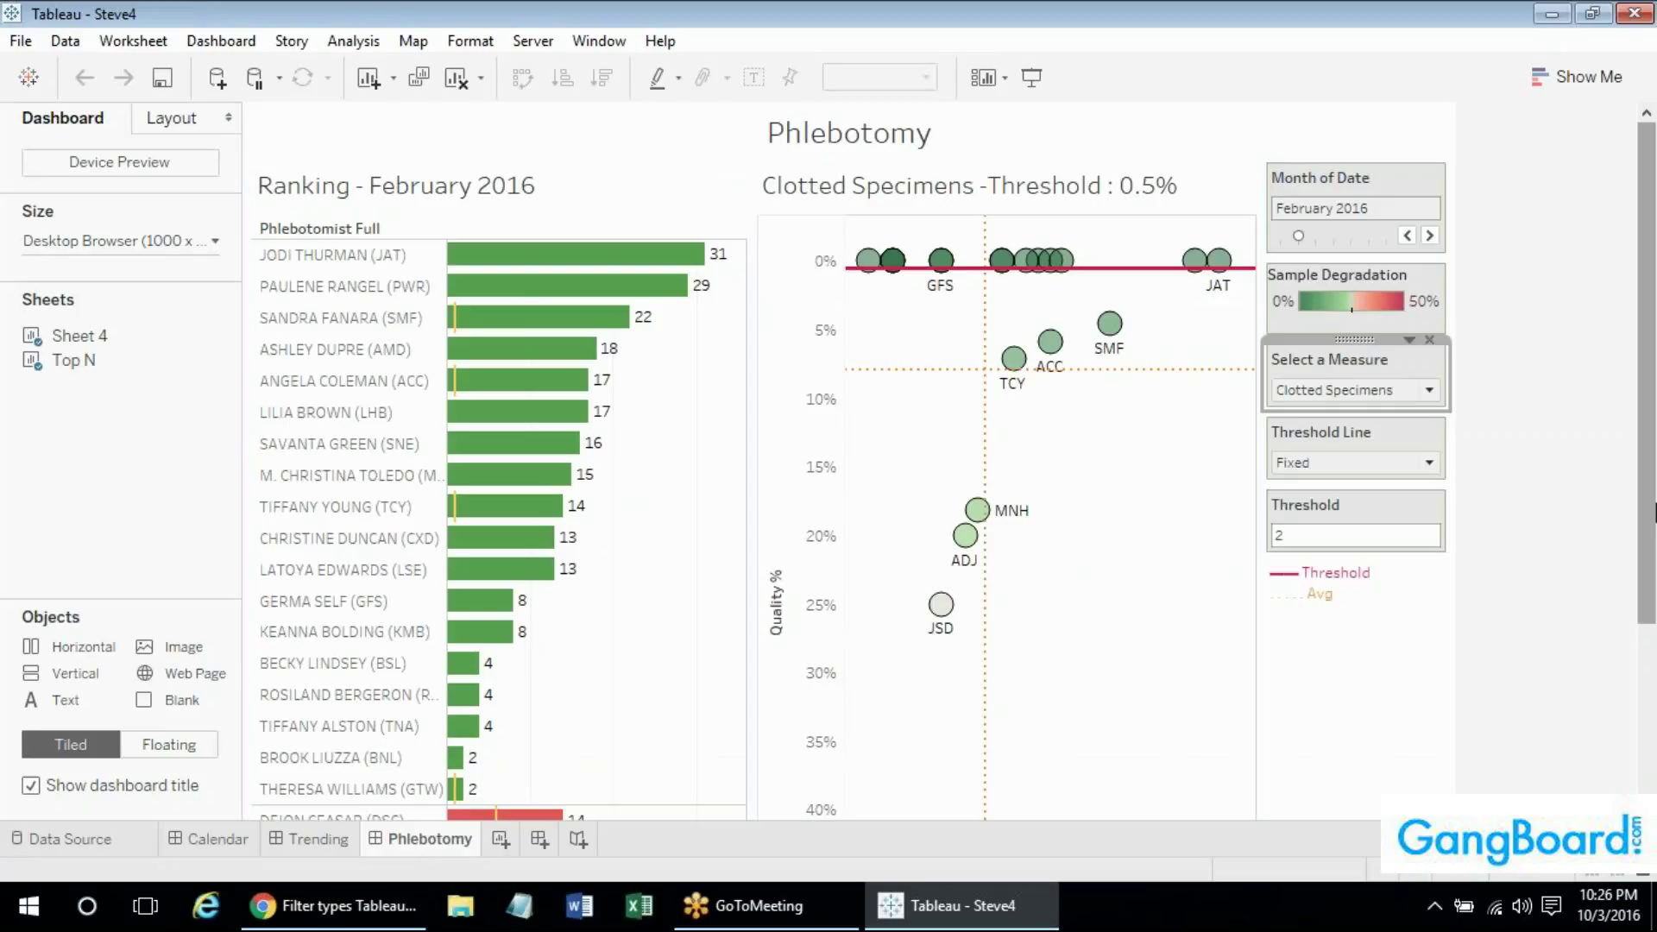
Examine the average lines and individual phlebotomist marks in the dashboard's Clotted Specimens scatter plot.
click(1153, 476)
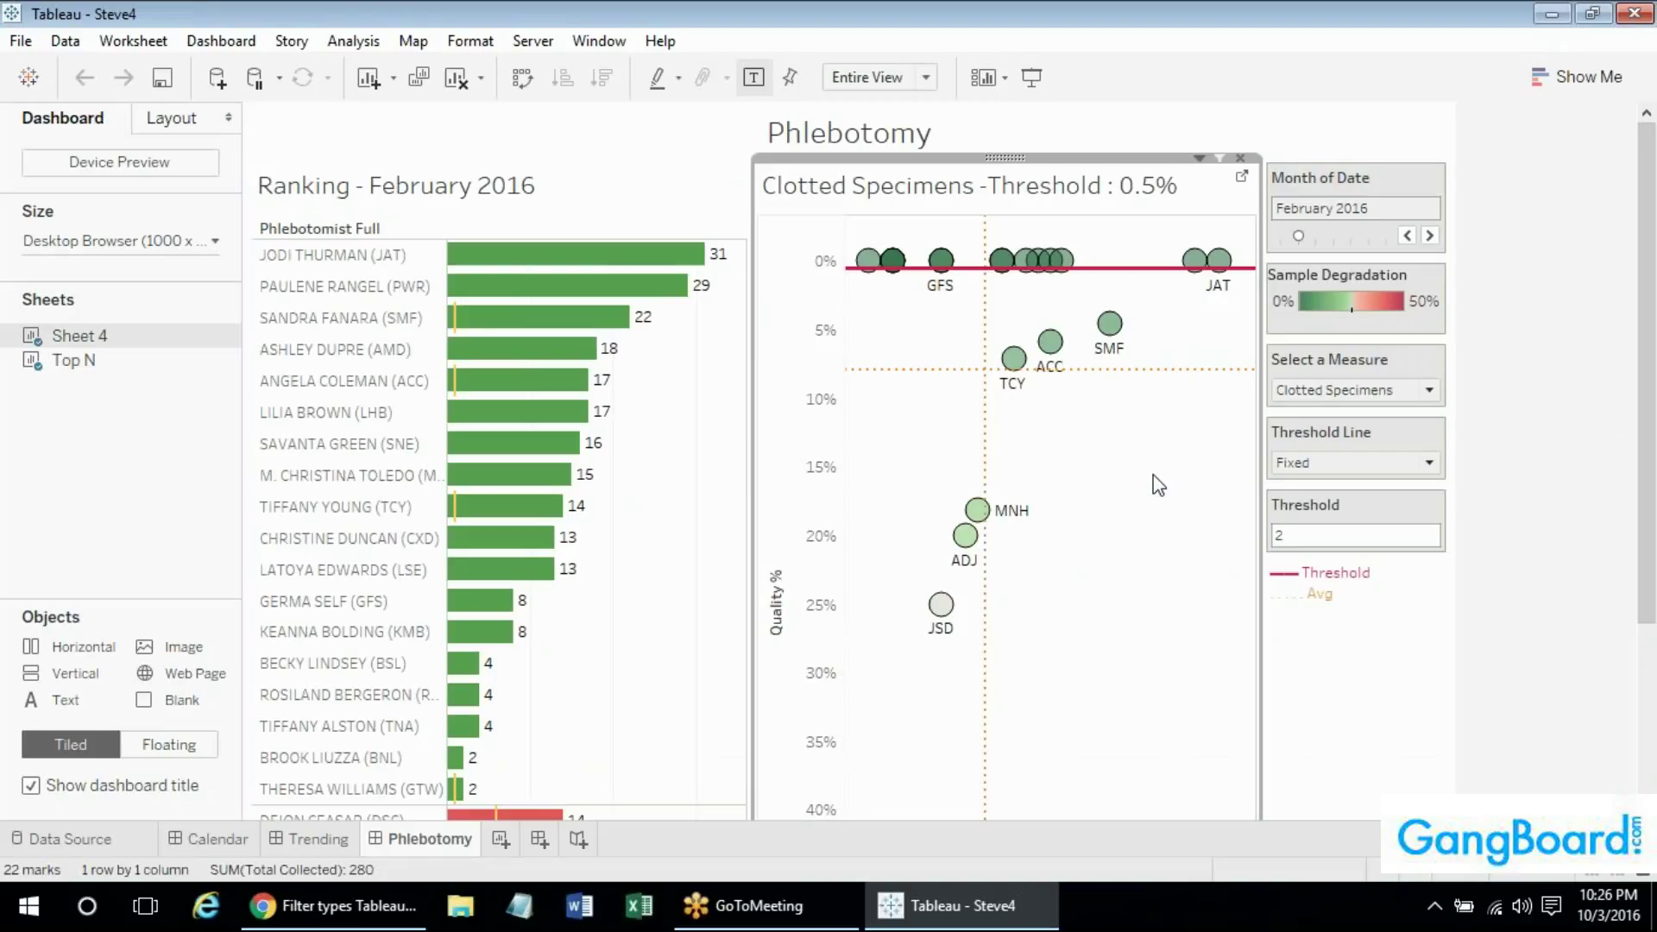
mouse_move(1049, 334)
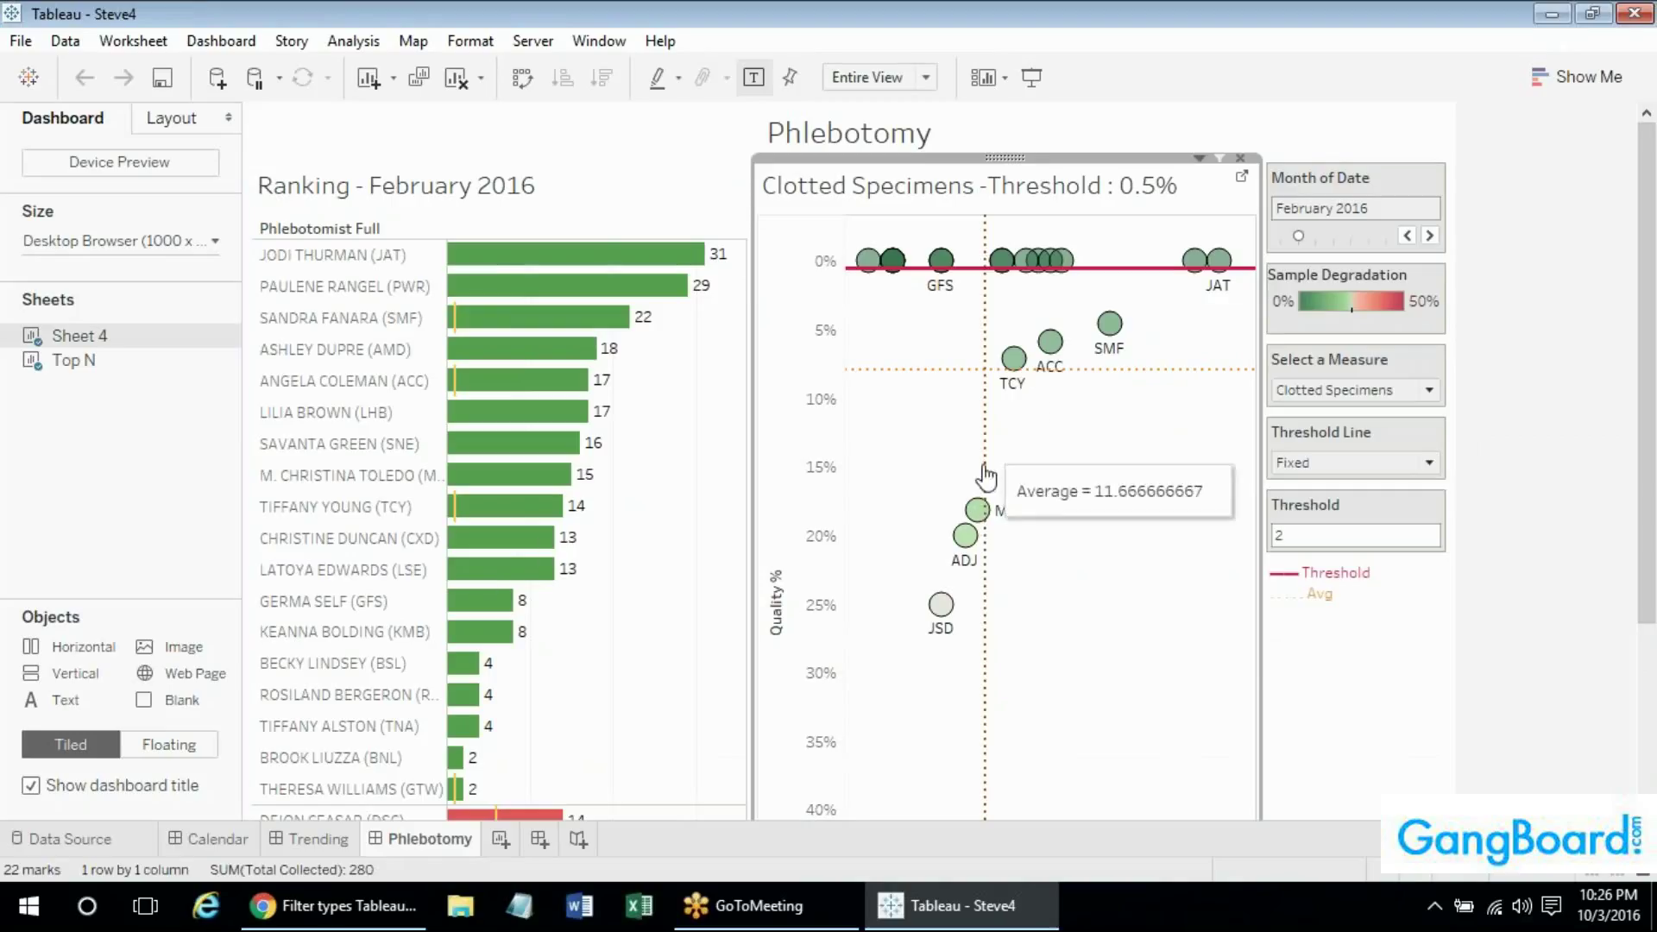
mouse_move(951, 614)
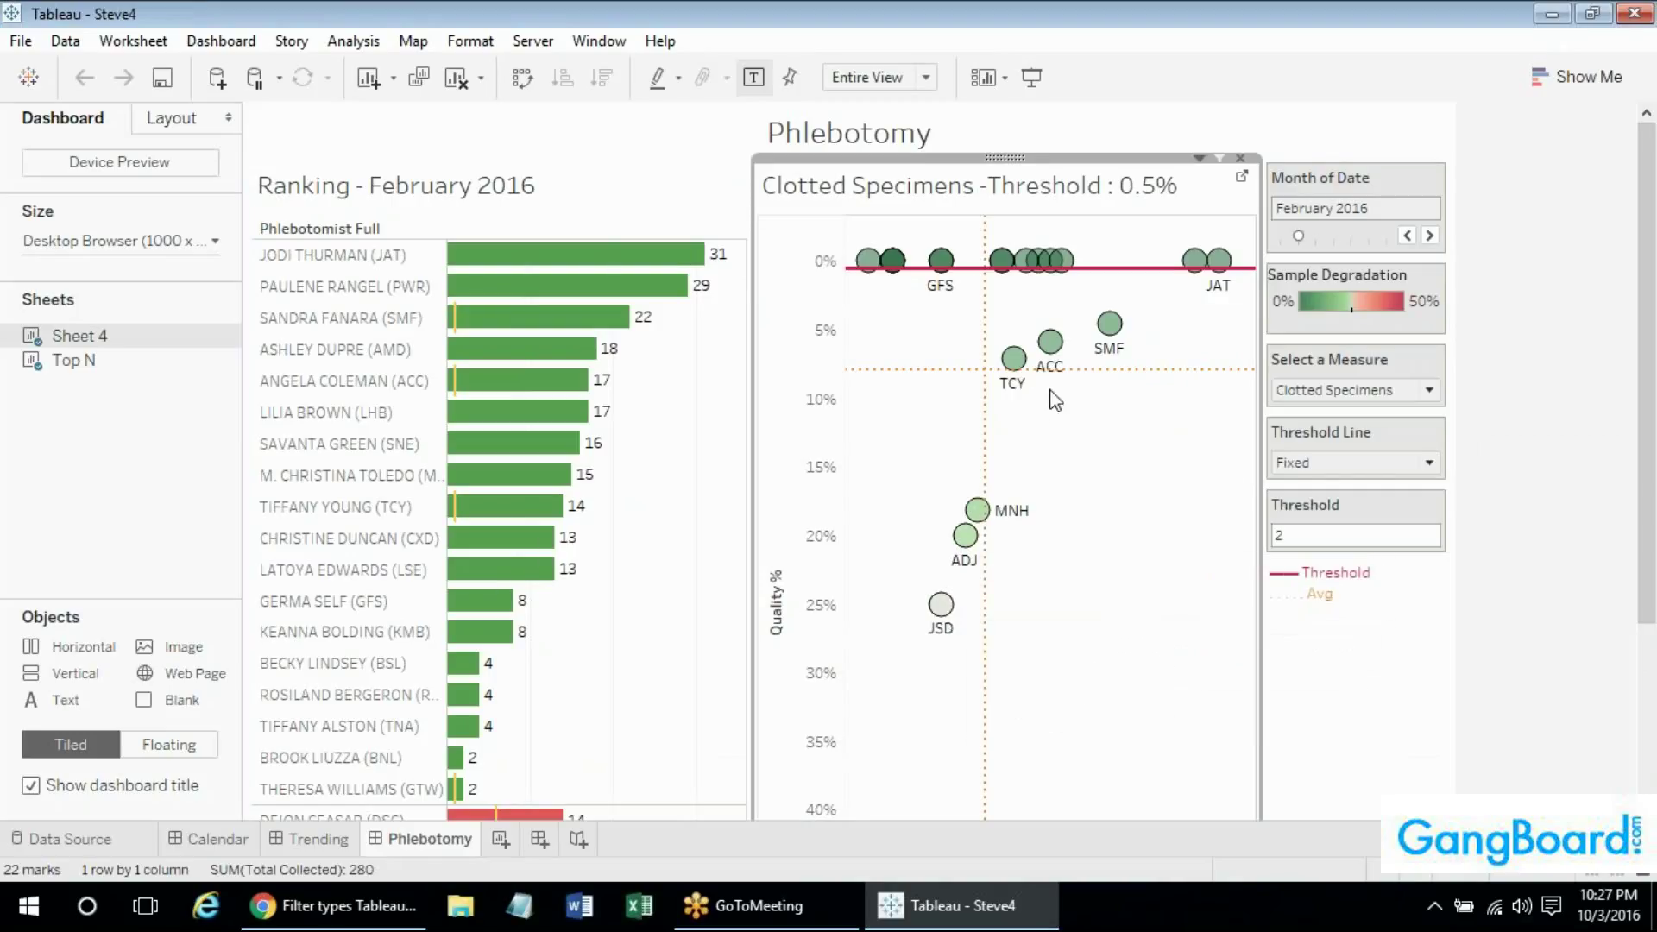
mouse_move(1104, 328)
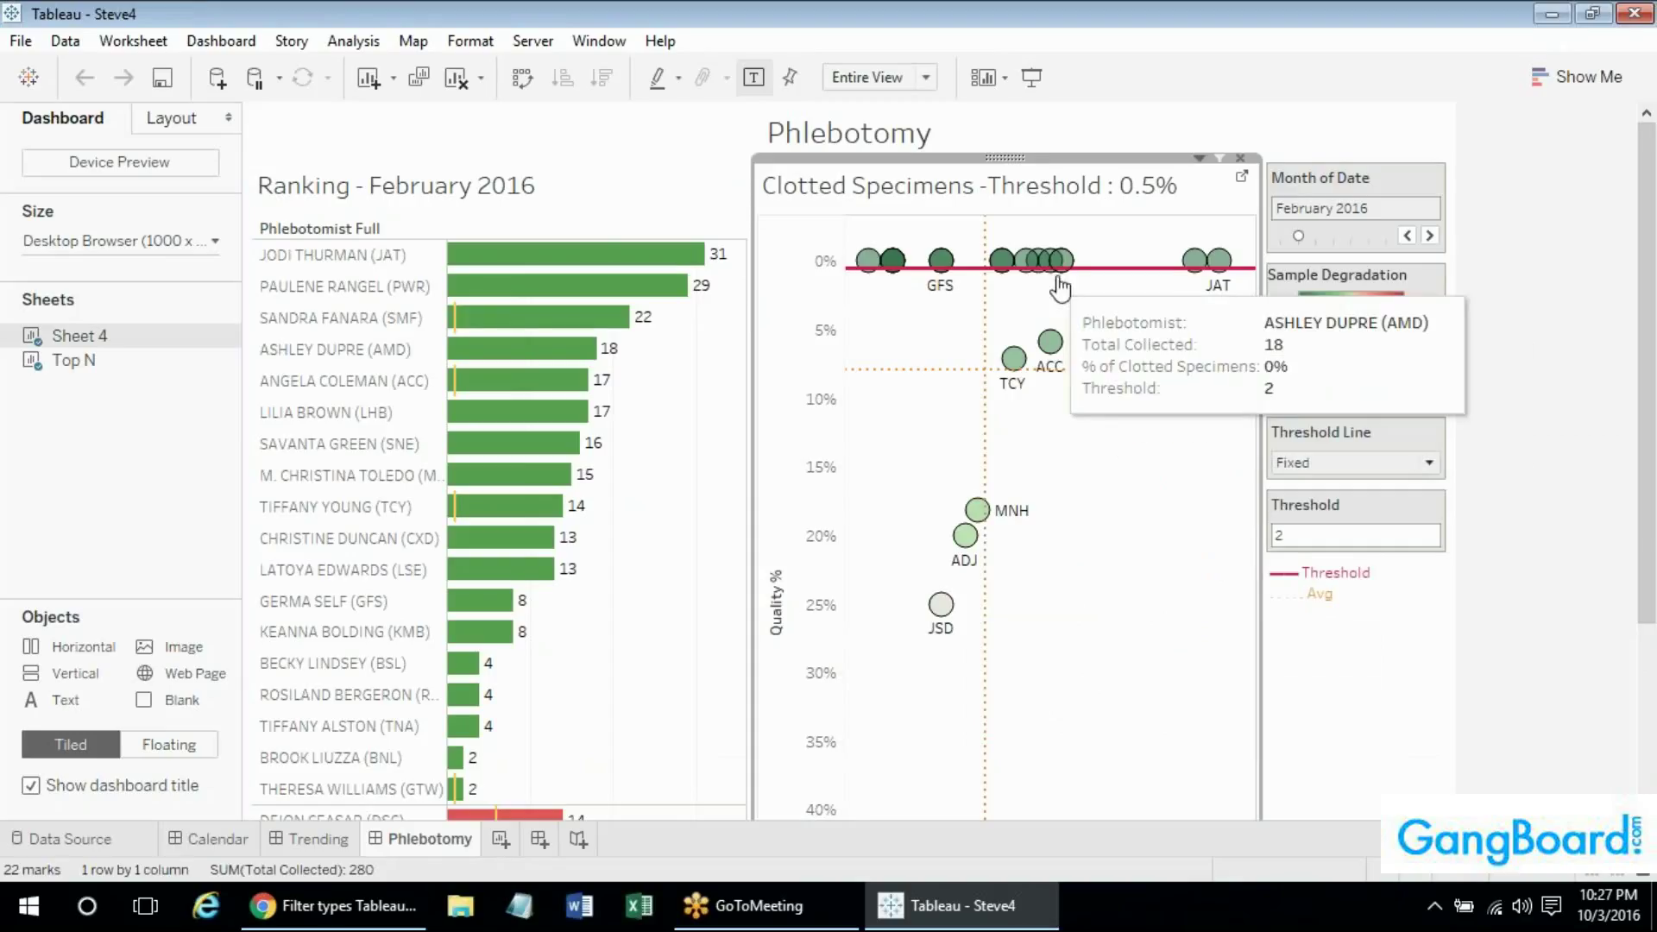
mouse_move(1080, 284)
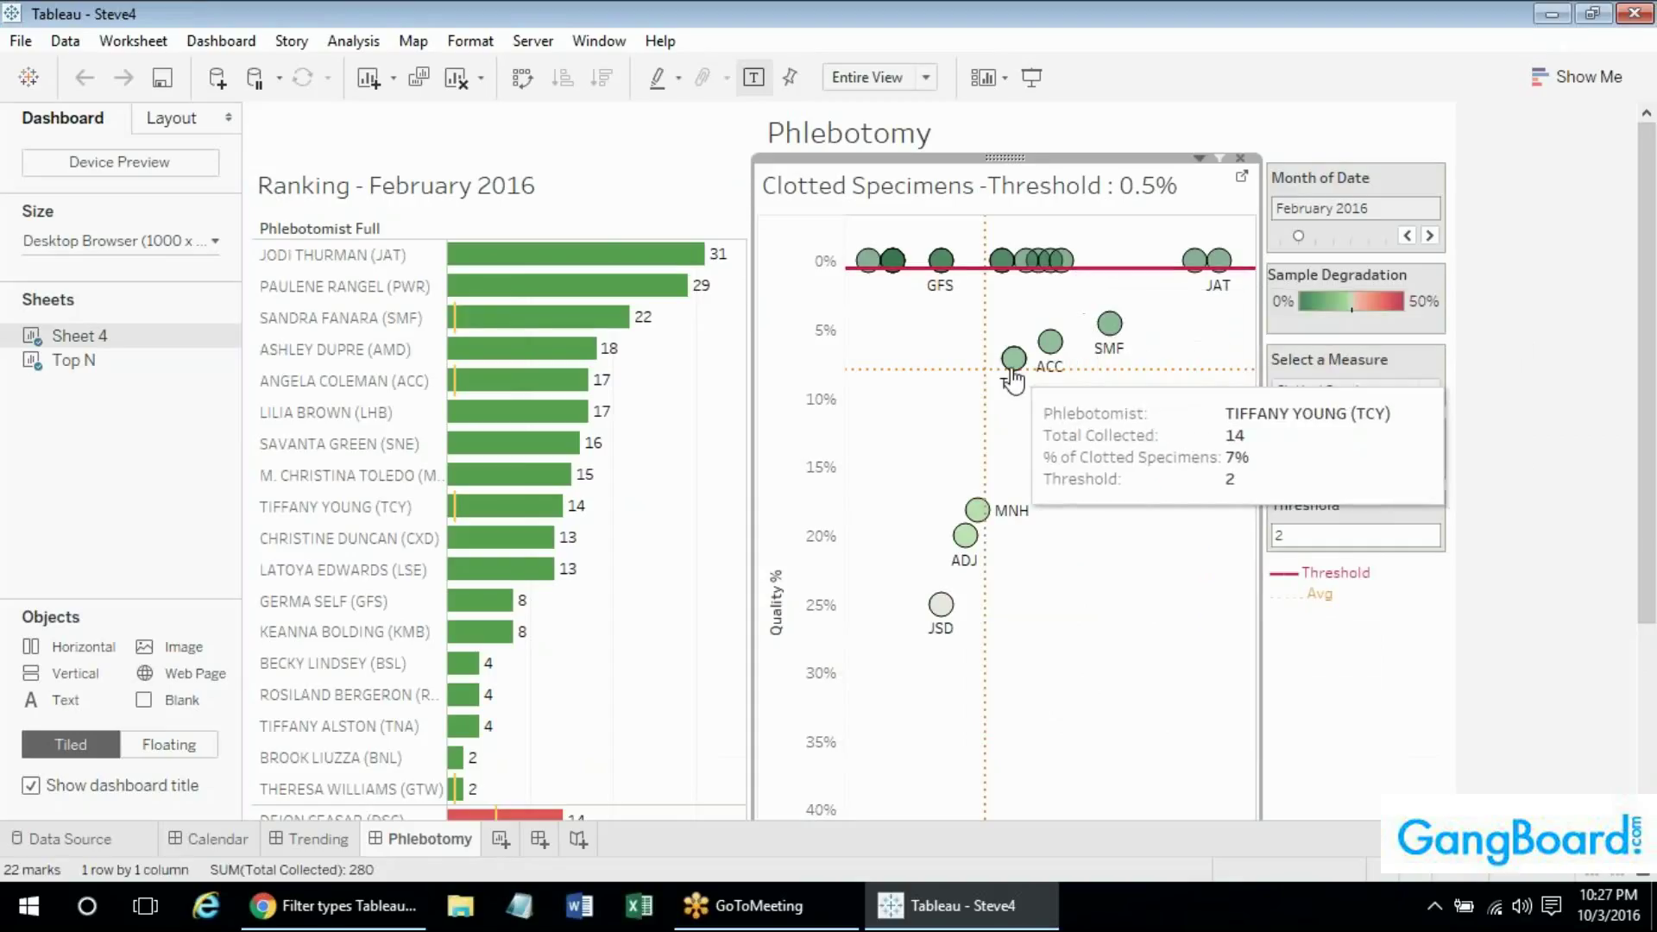
mouse_move(995, 432)
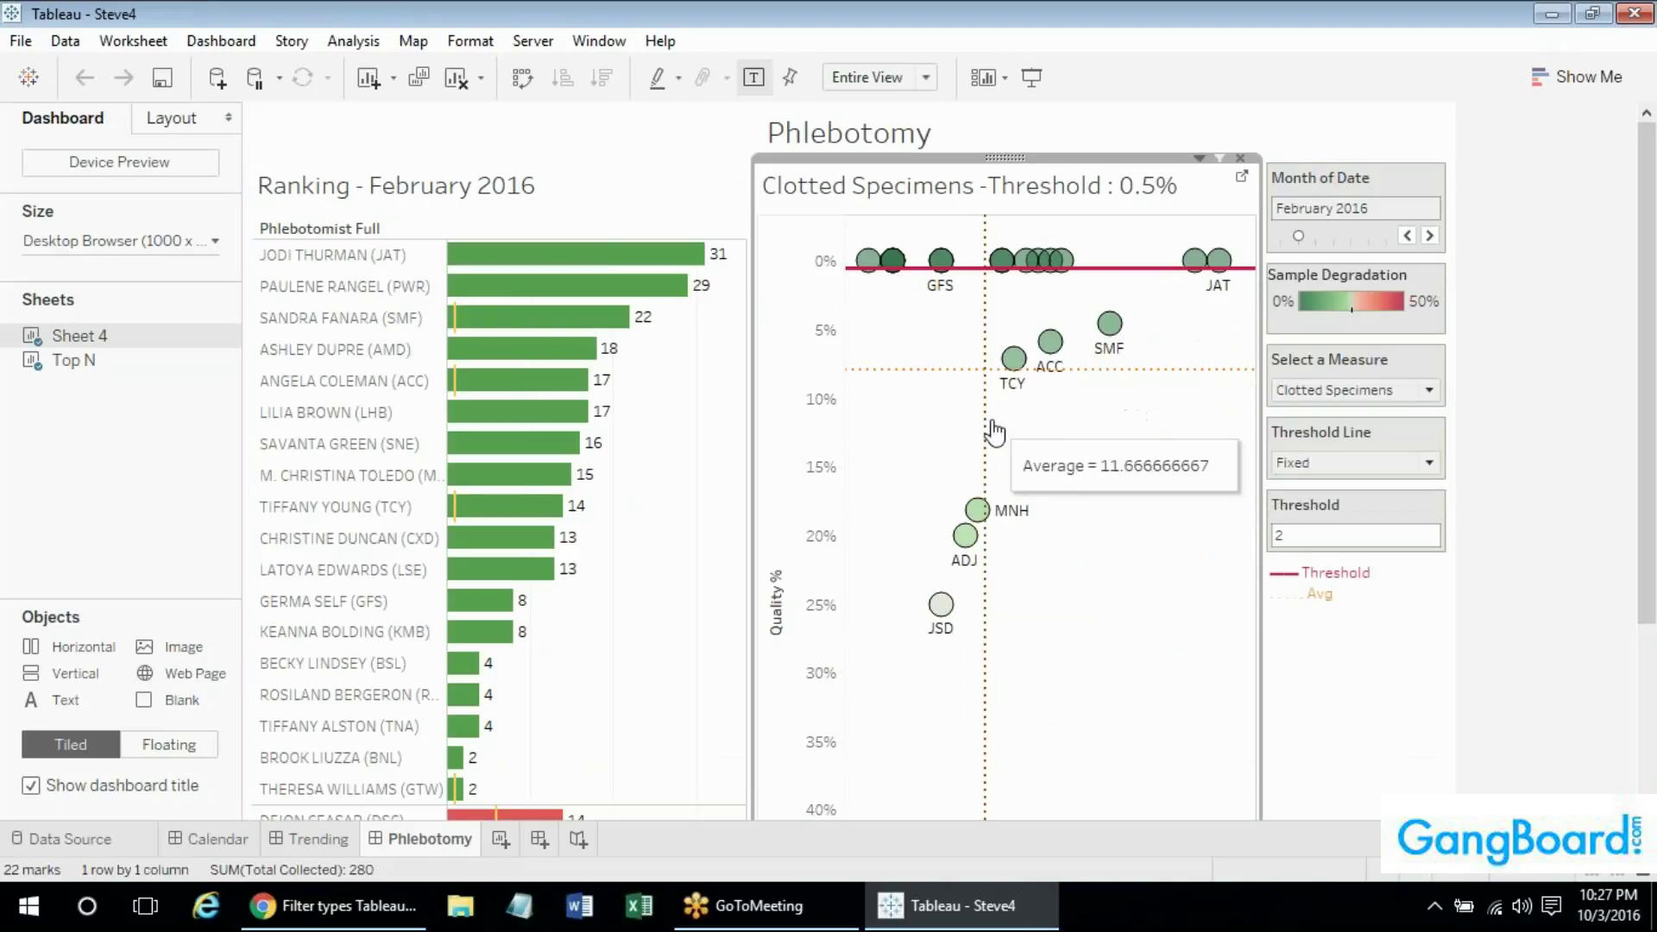
Go to the scatter plot's own worksheet from the dashboard and inspect its marks and threshold reference line.
click(1242, 178)
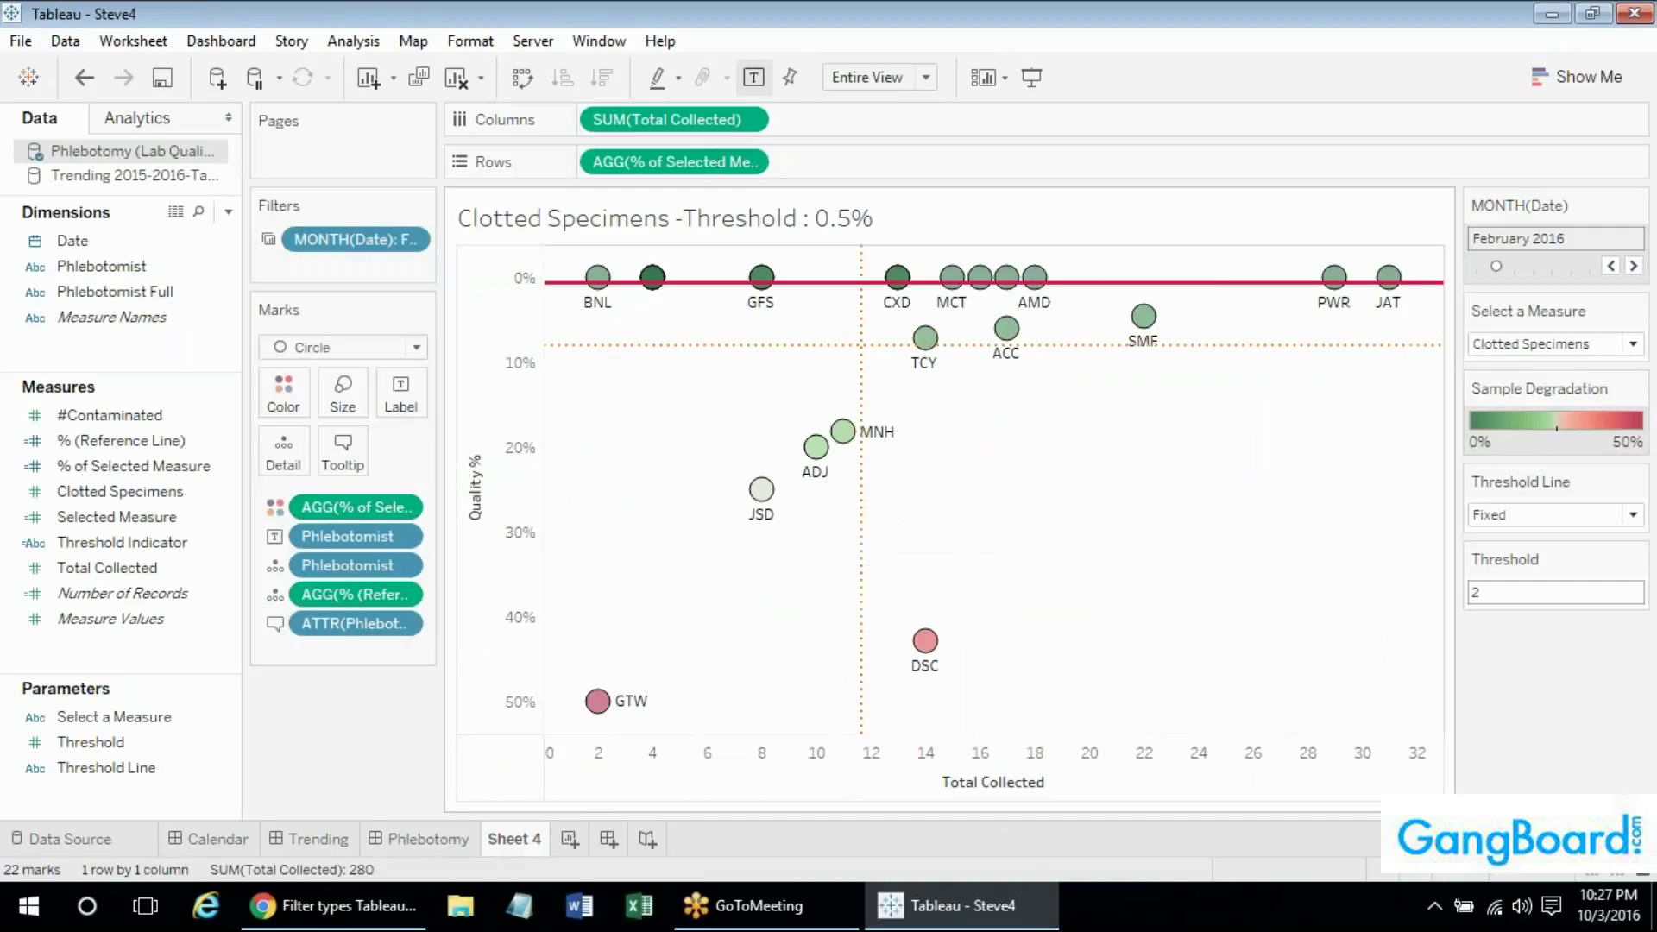
mouse_move(758, 494)
mouse_move(930, 663)
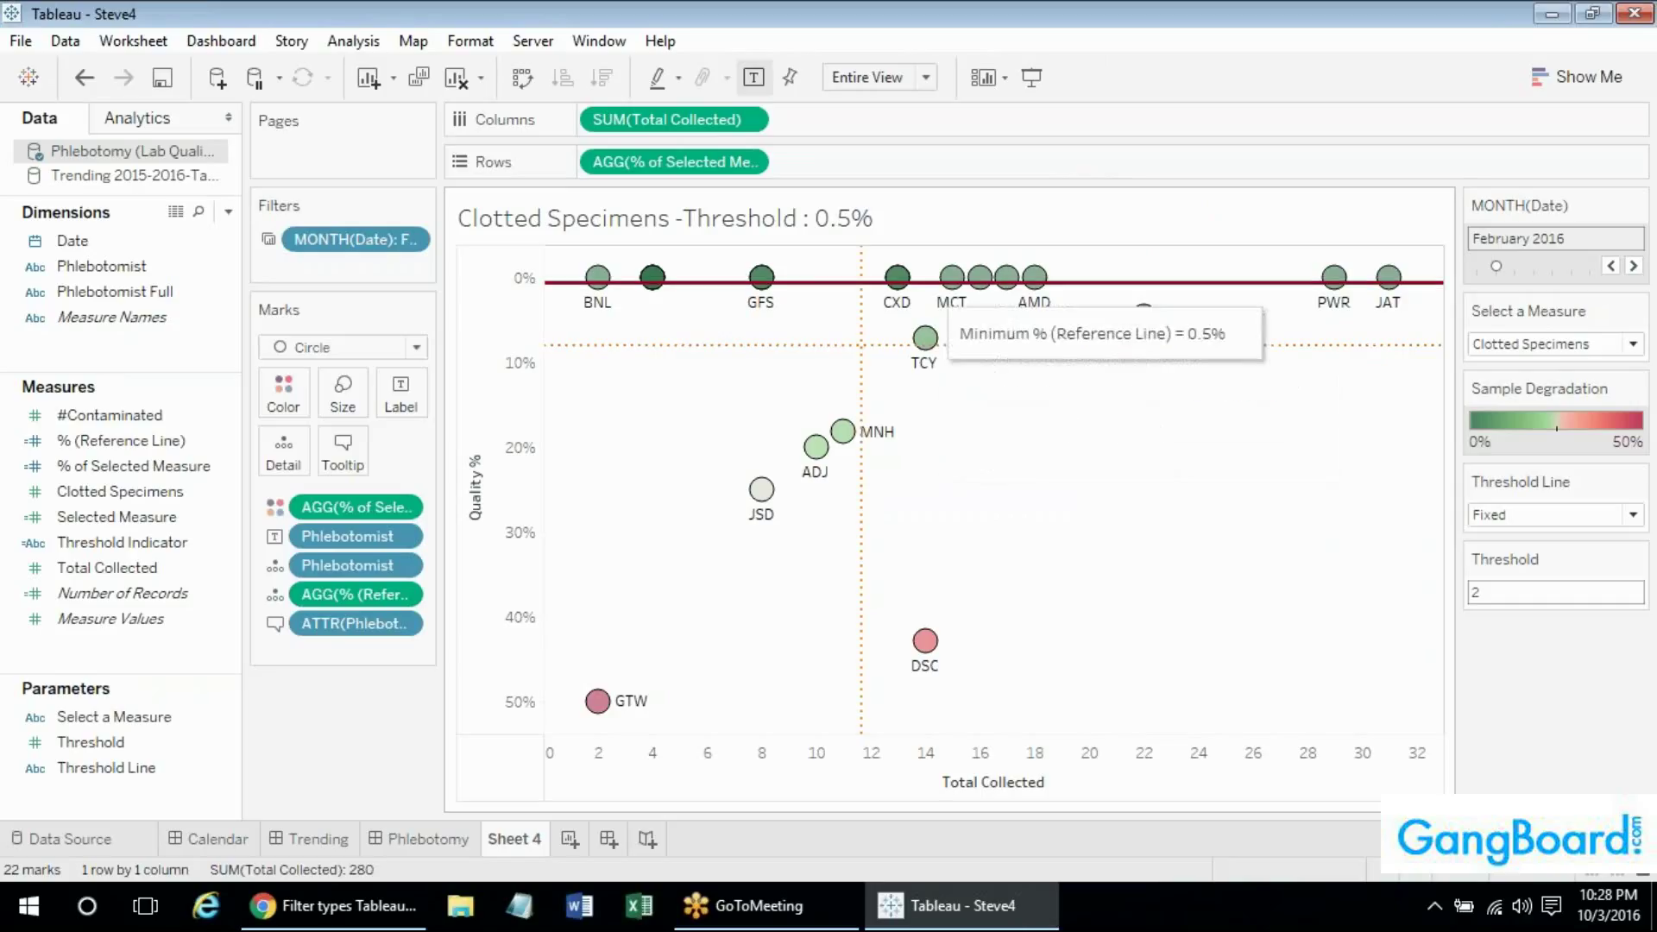
mouse_move(952, 274)
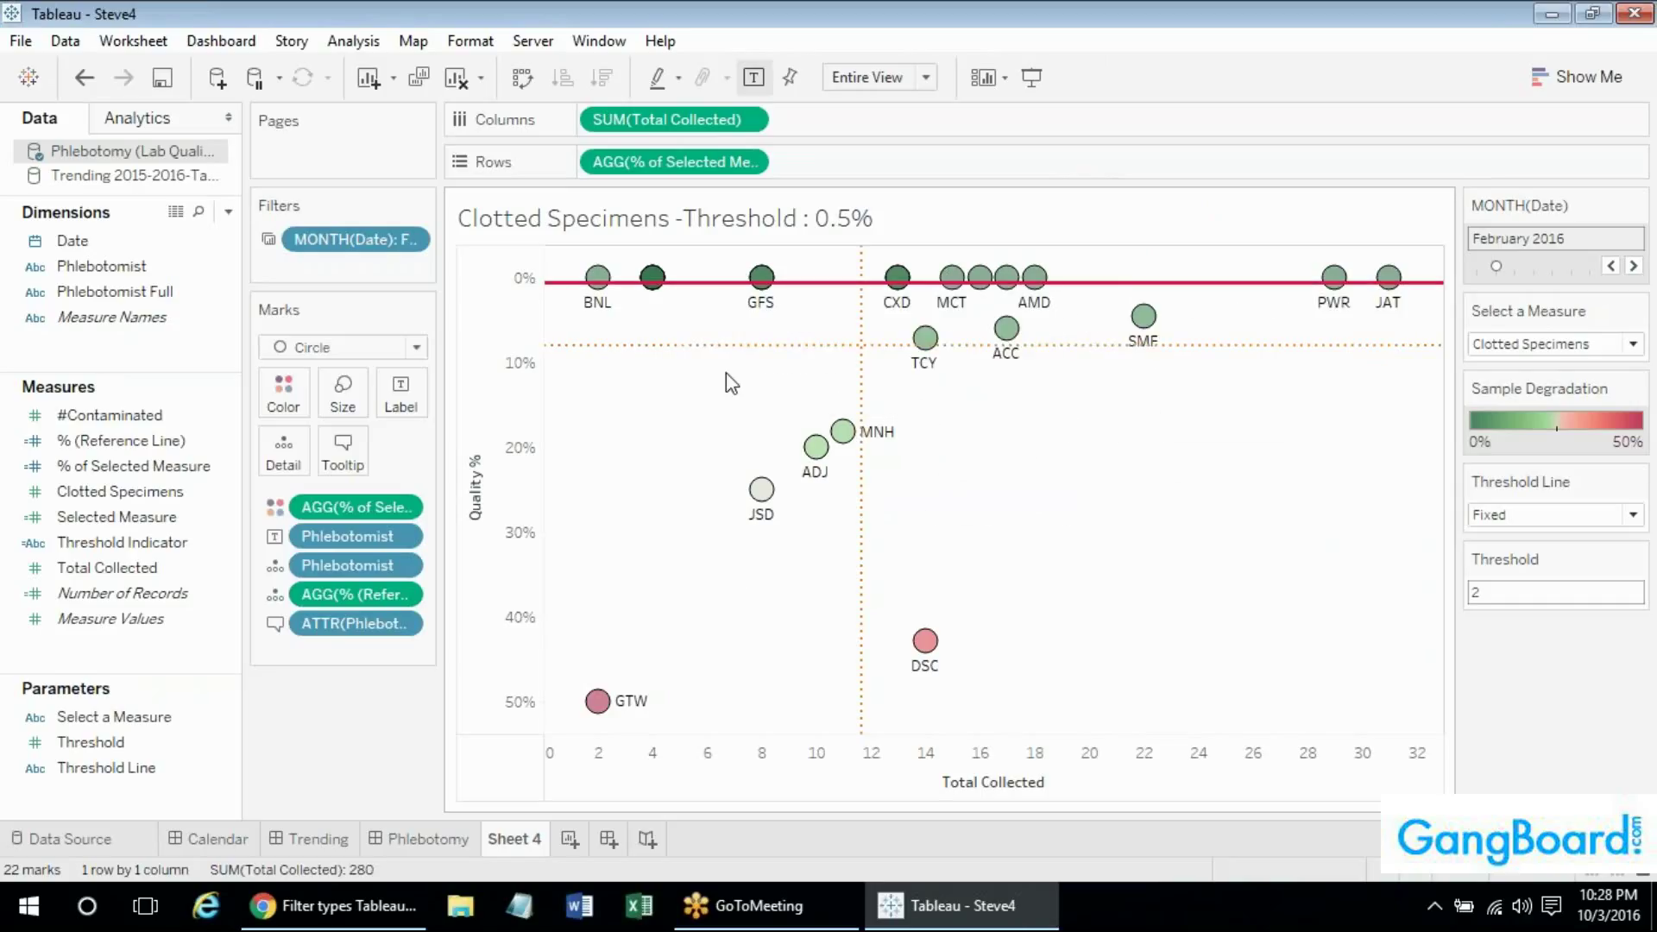
mouse_move(717, 289)
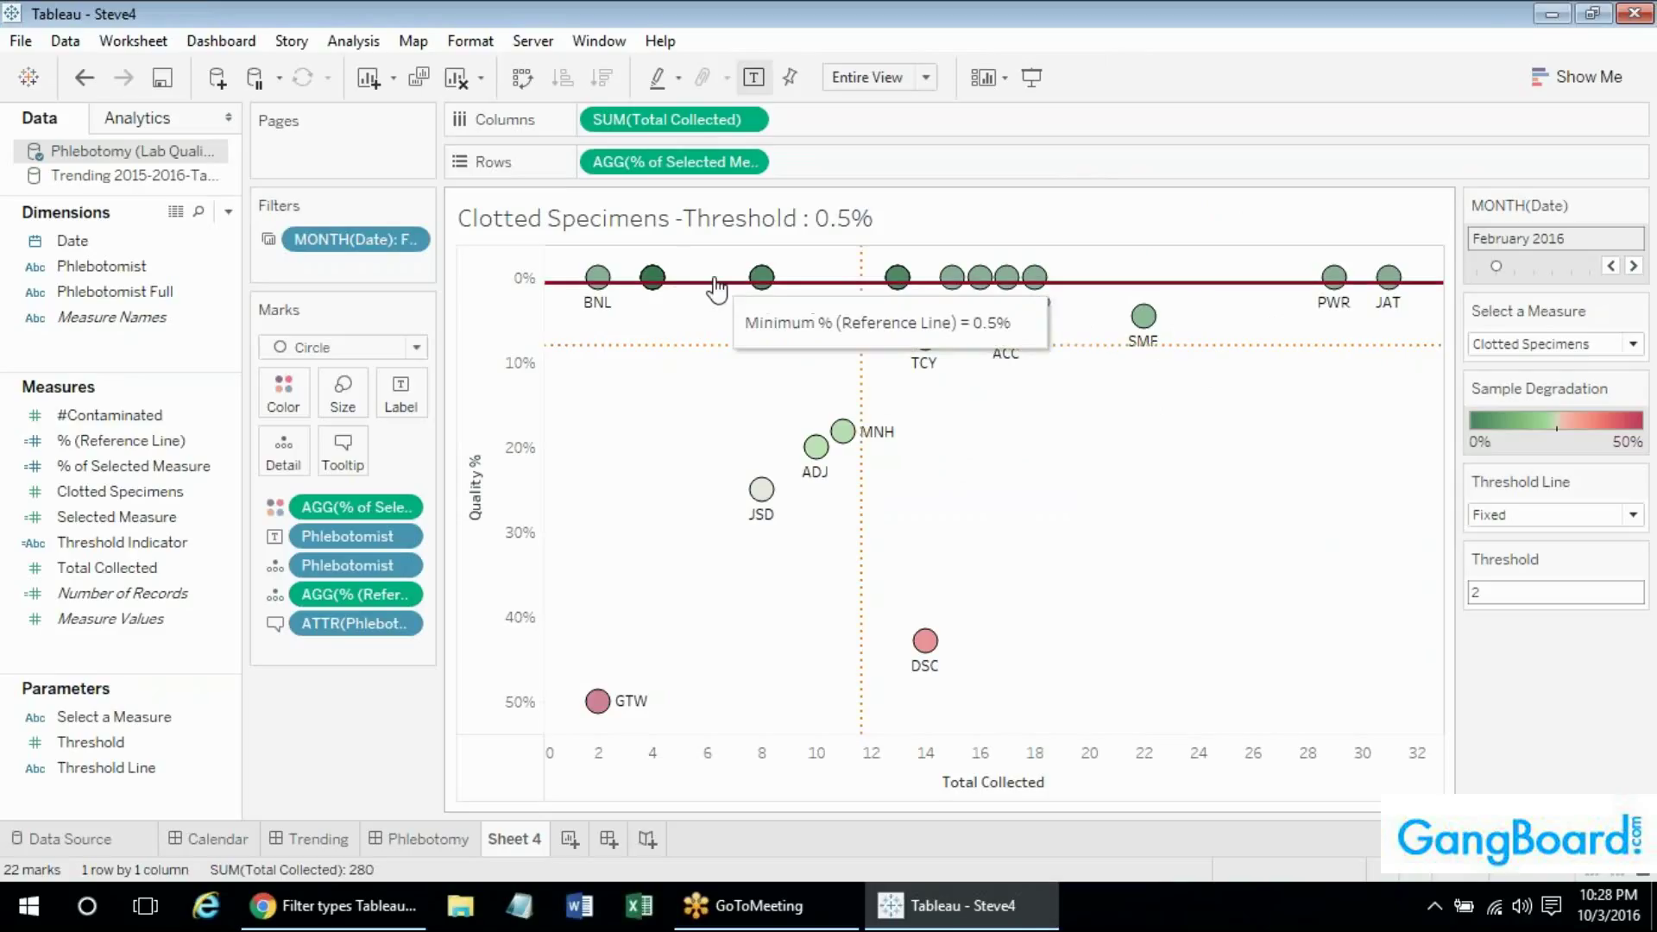
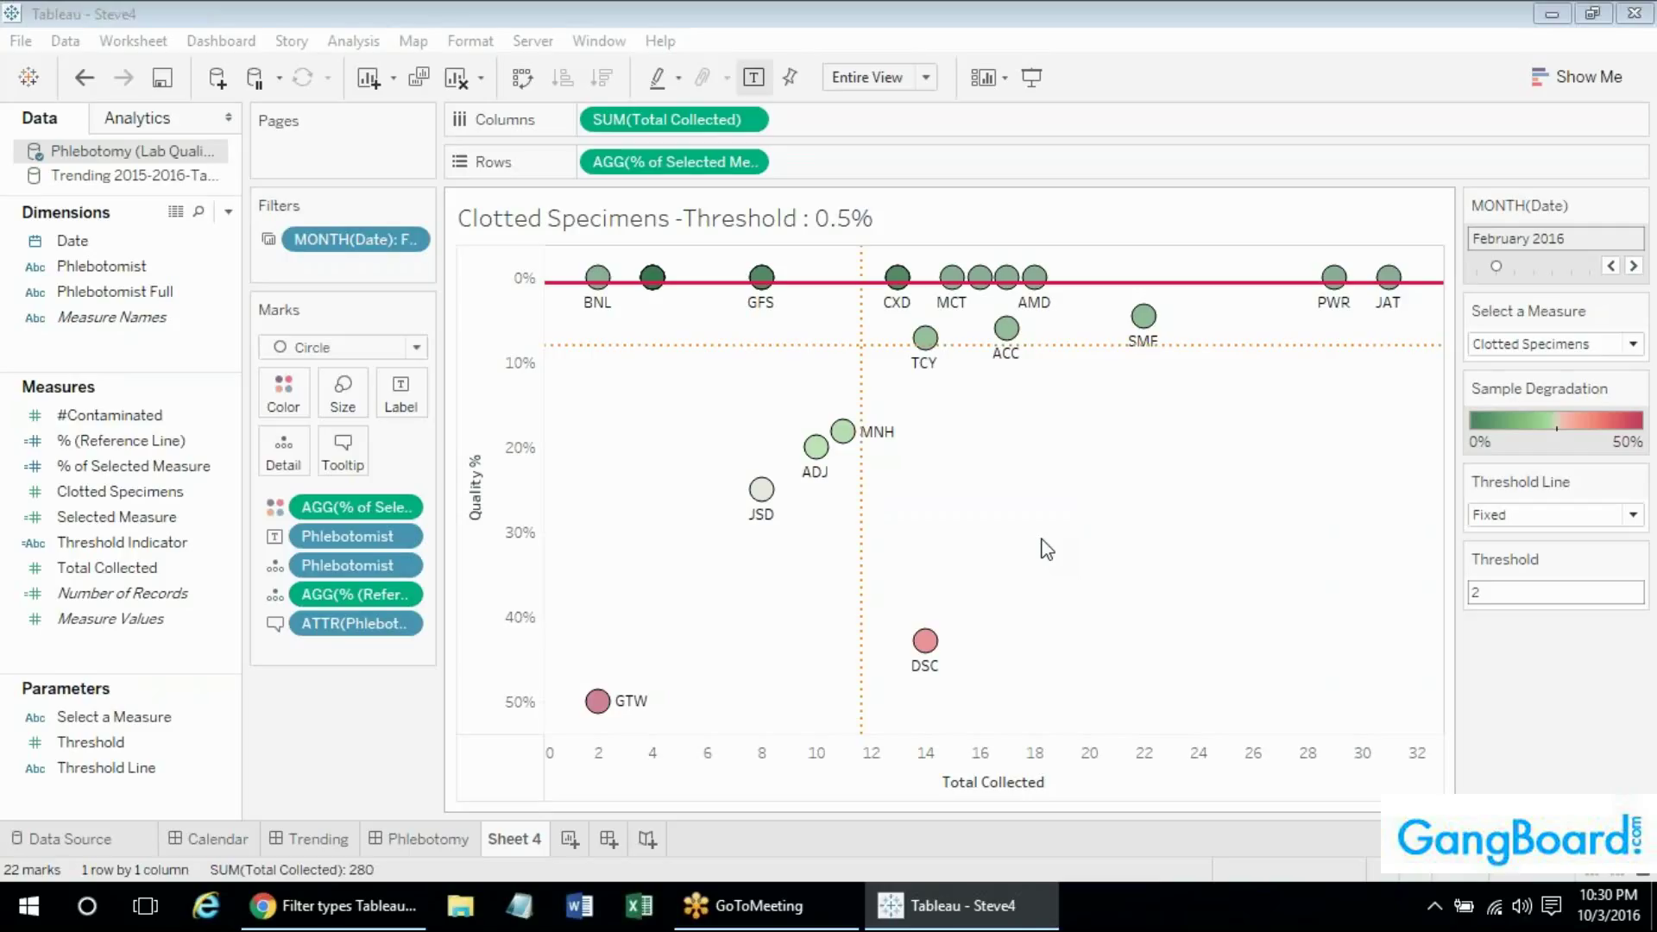
right_click(116, 471)
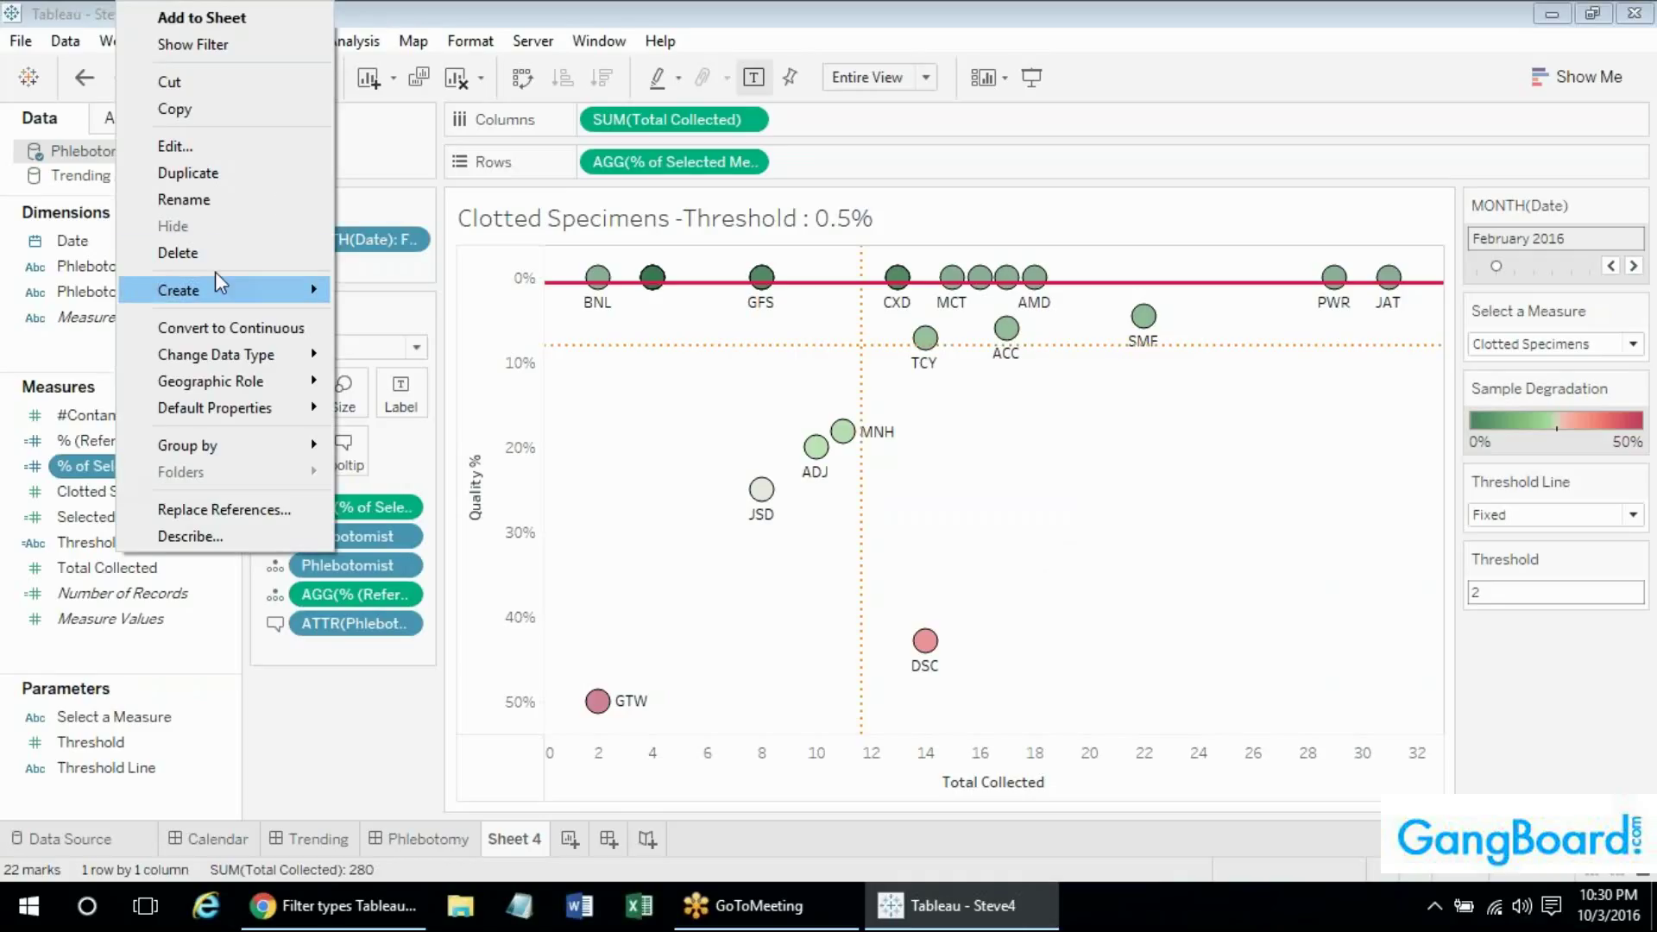
click(167, 665)
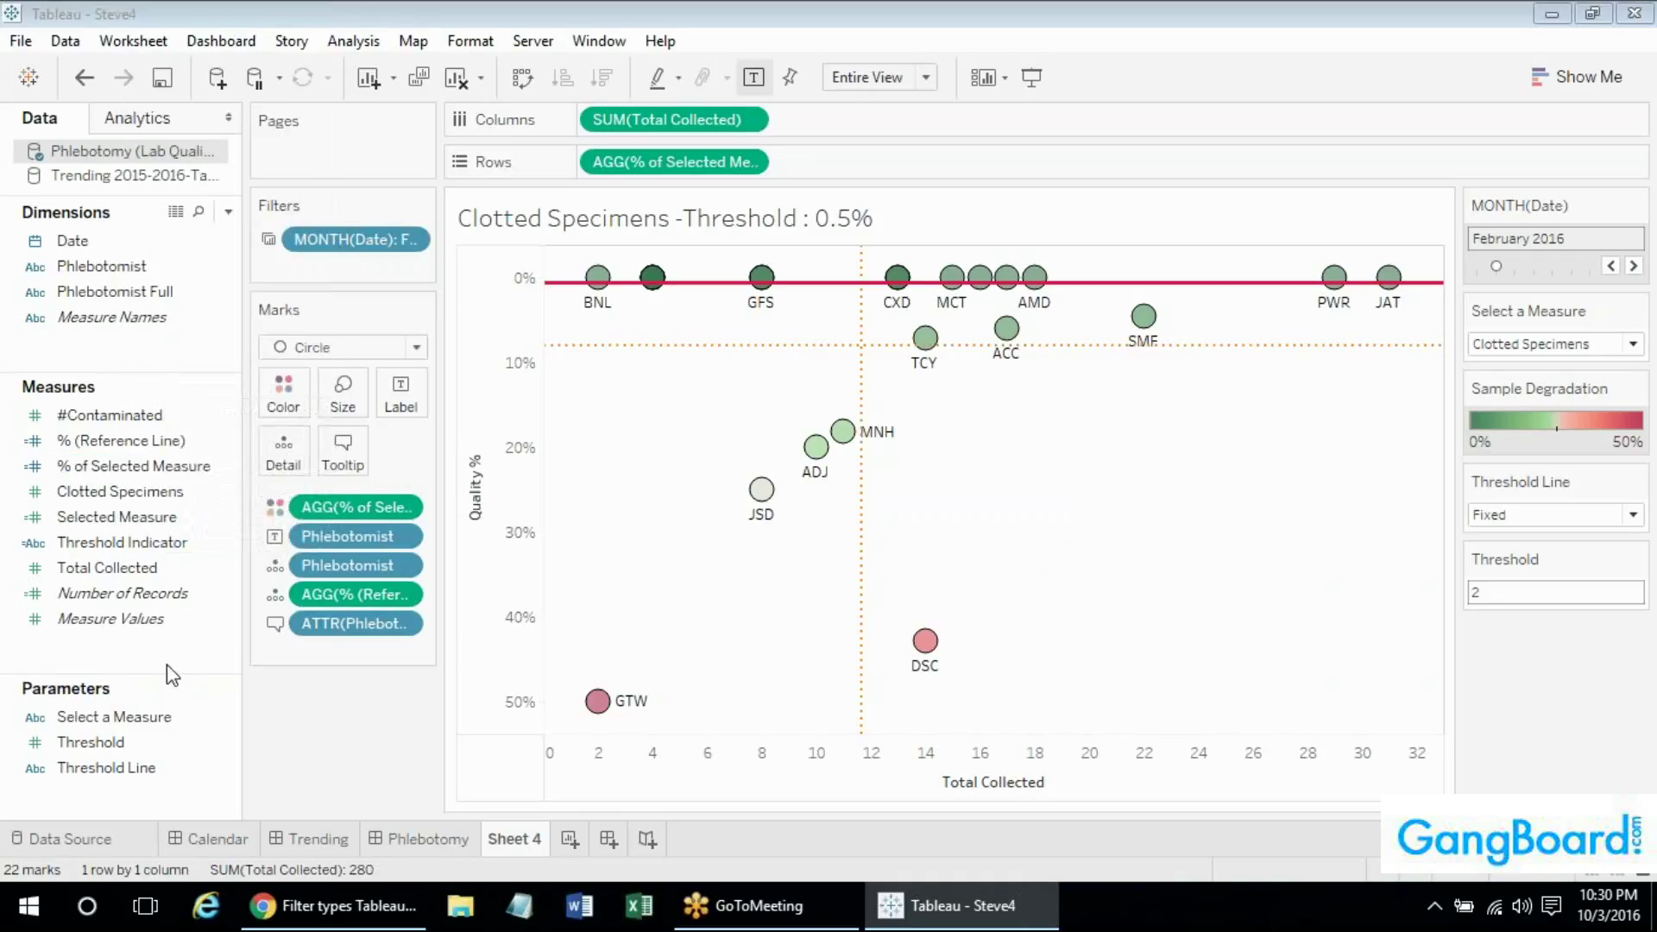
right_click(168, 664)
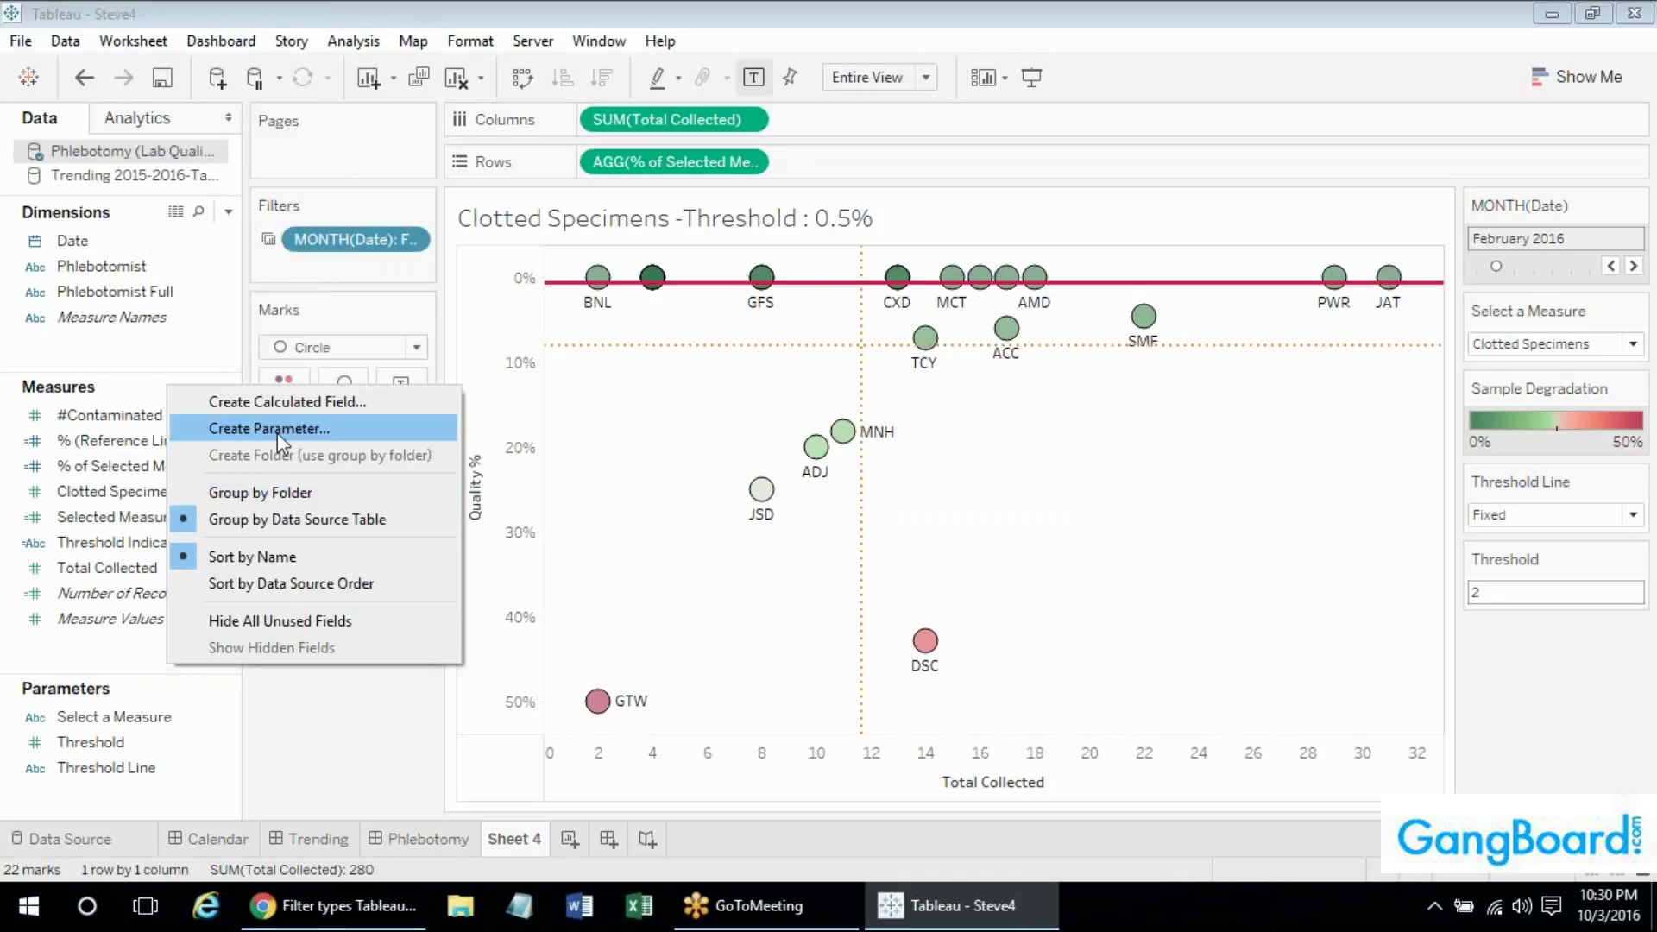
key(Escape)
mouse_move(652, 278)
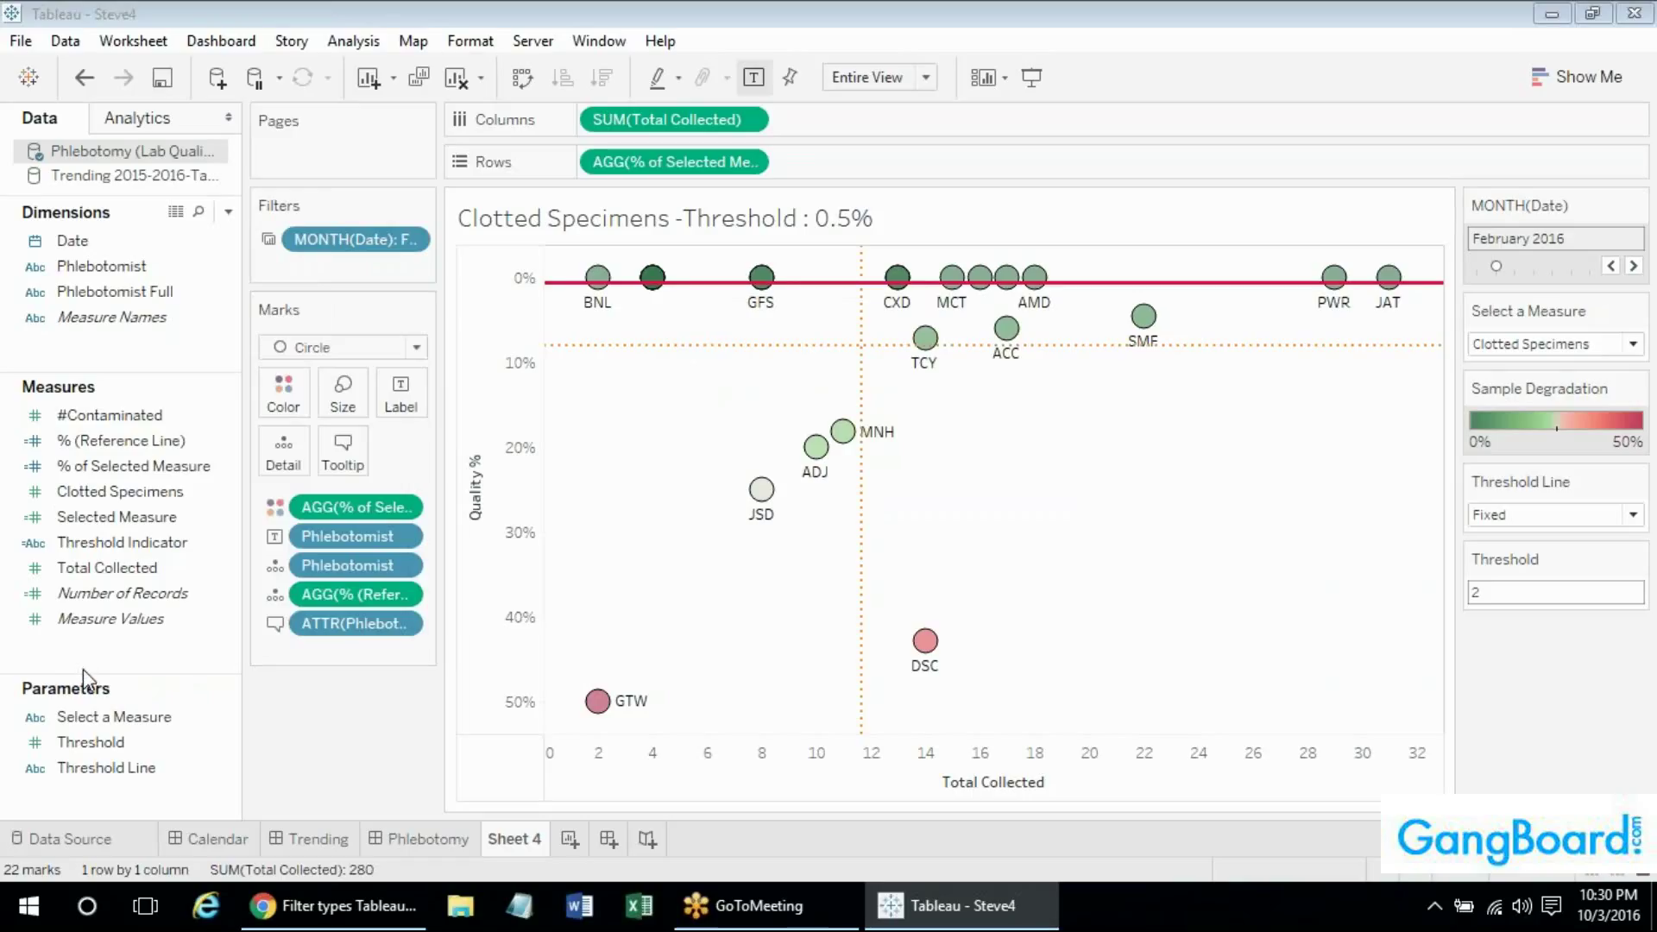
Create a calculated field and start its formula with the condition "if [% of Selected Measure] < [Threshold] then".
right_click(116, 661)
click(266, 399)
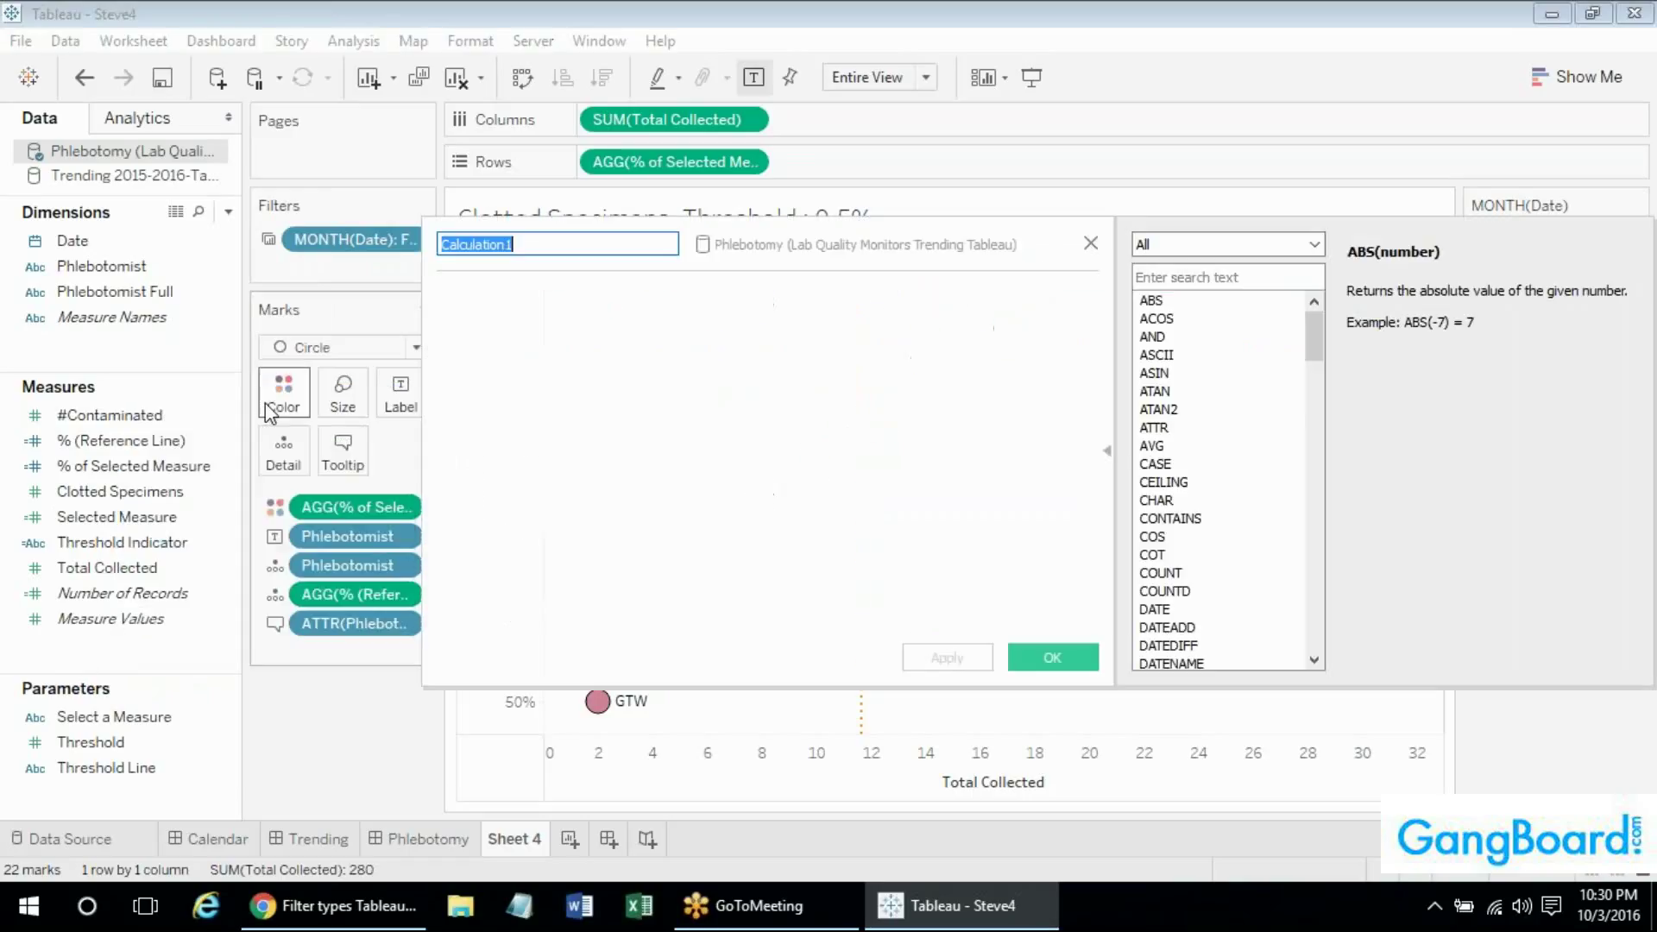
drag(851, 235, 918, 592)
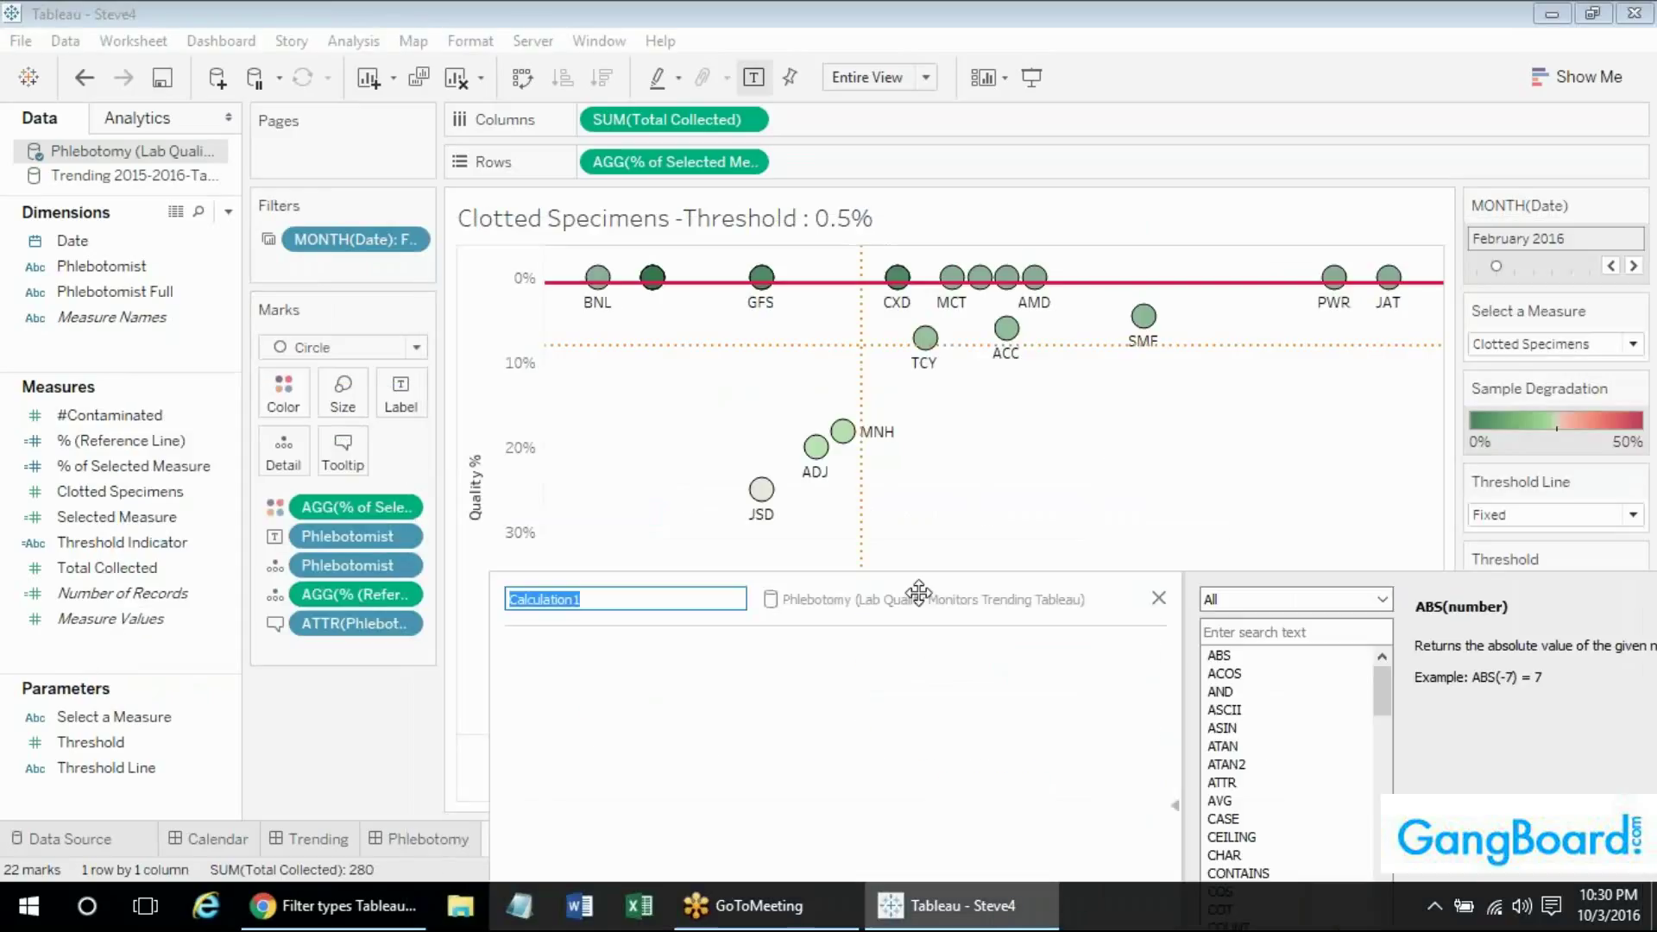
click(1176, 805)
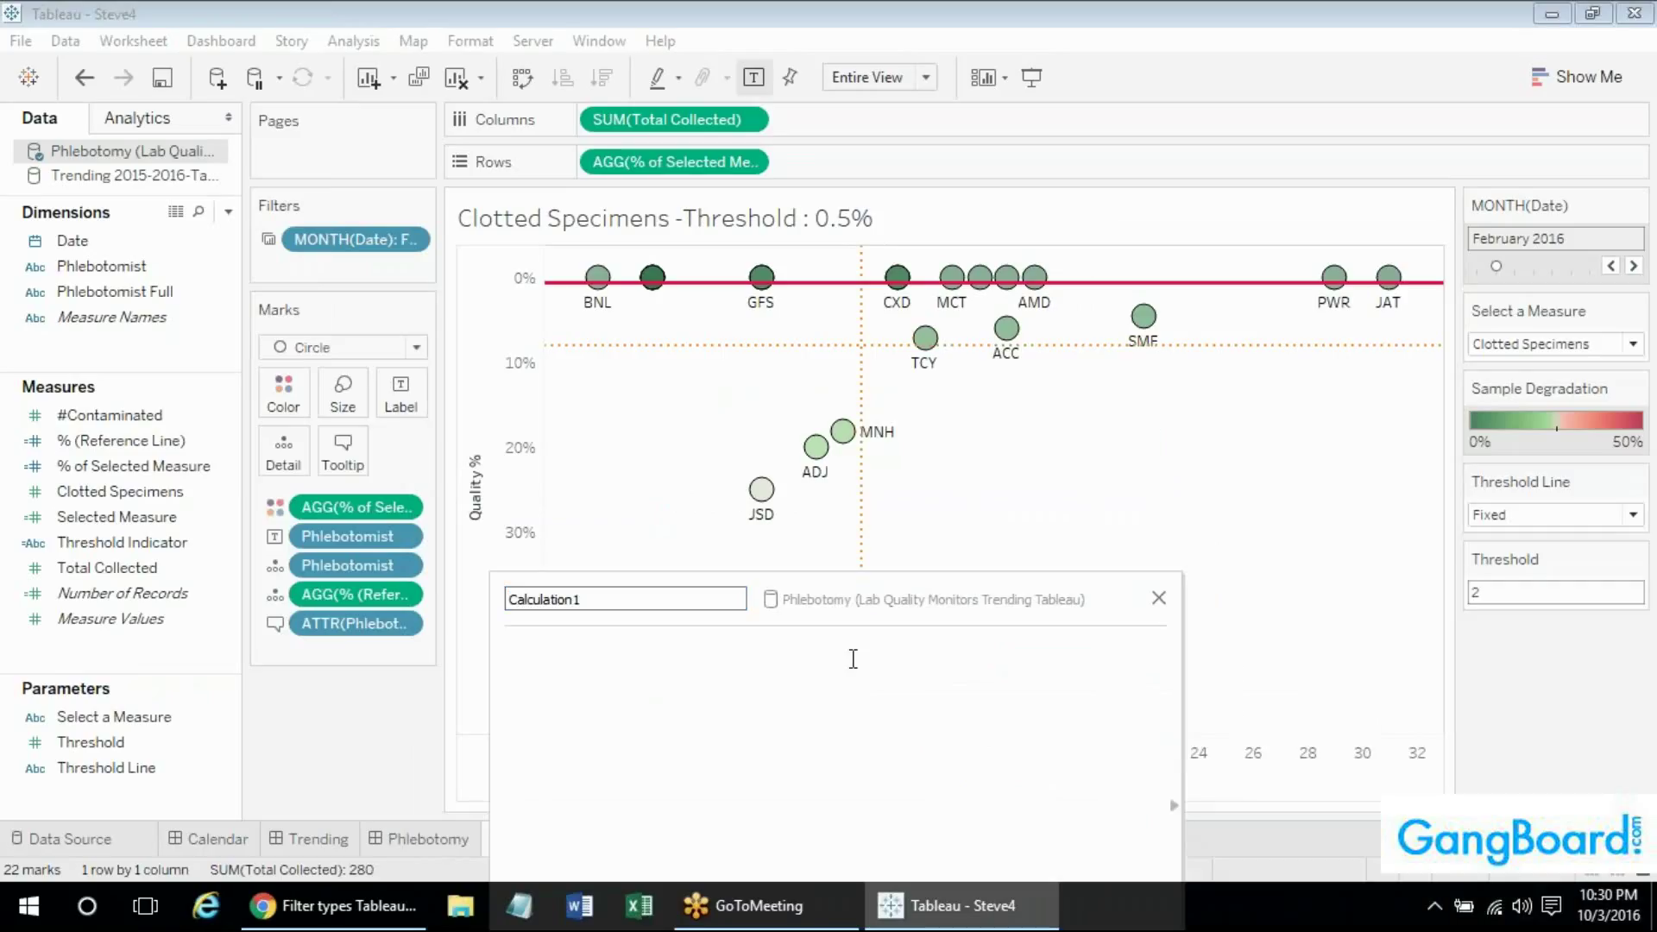
click(649, 664)
text(if sel)
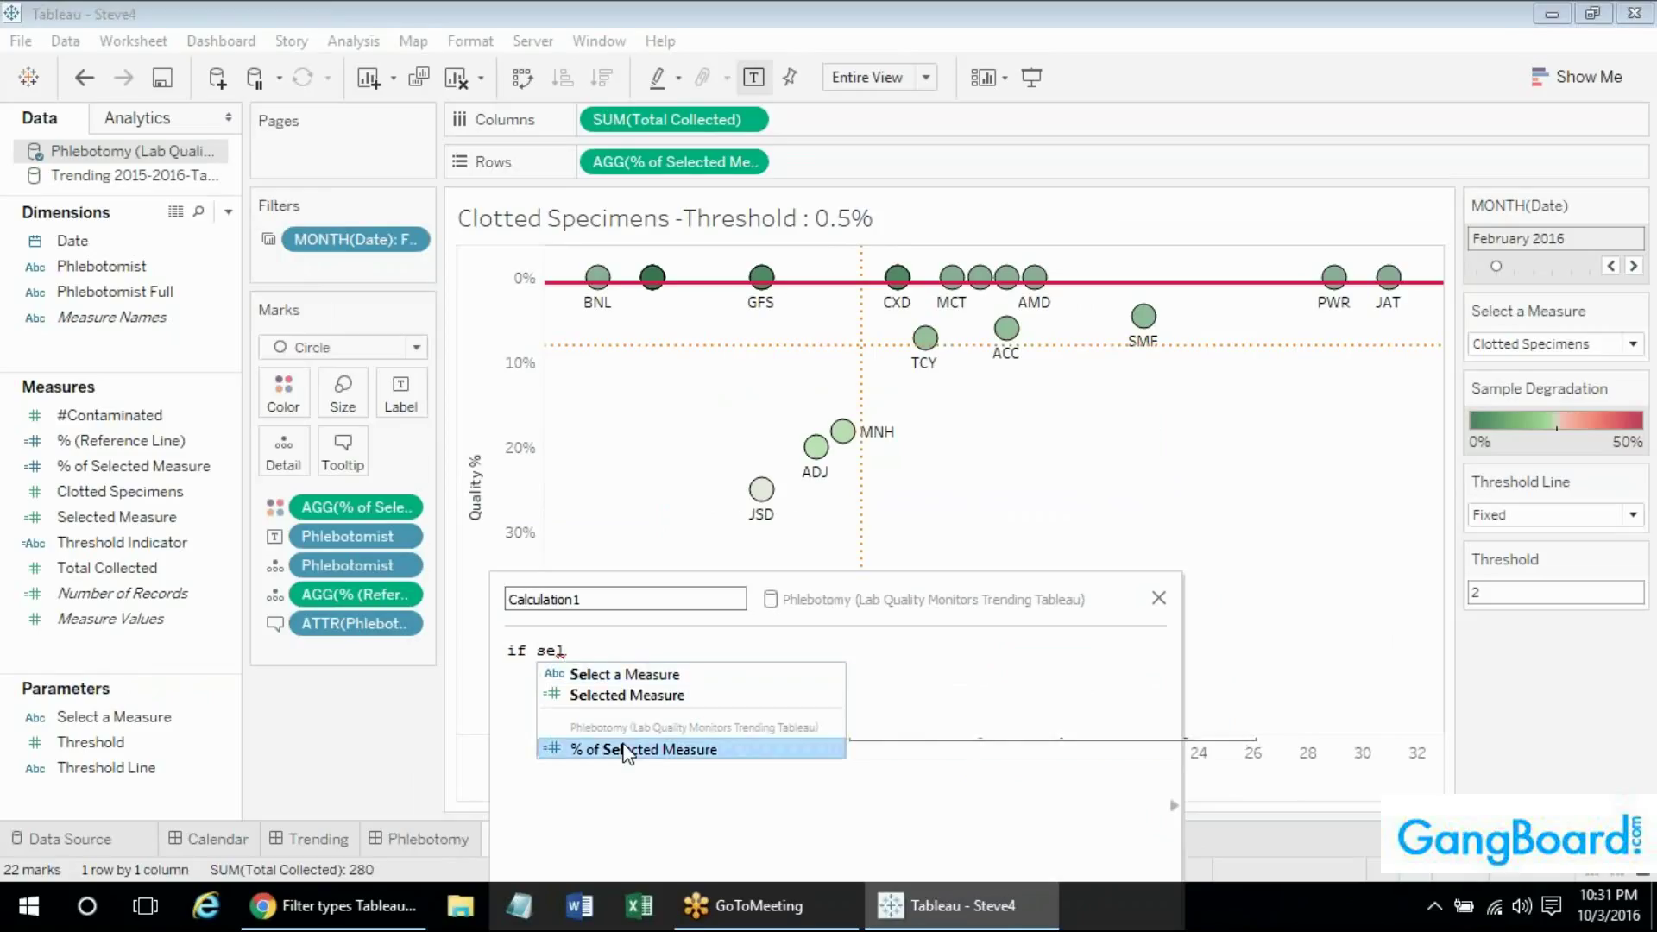
double_click(625, 749)
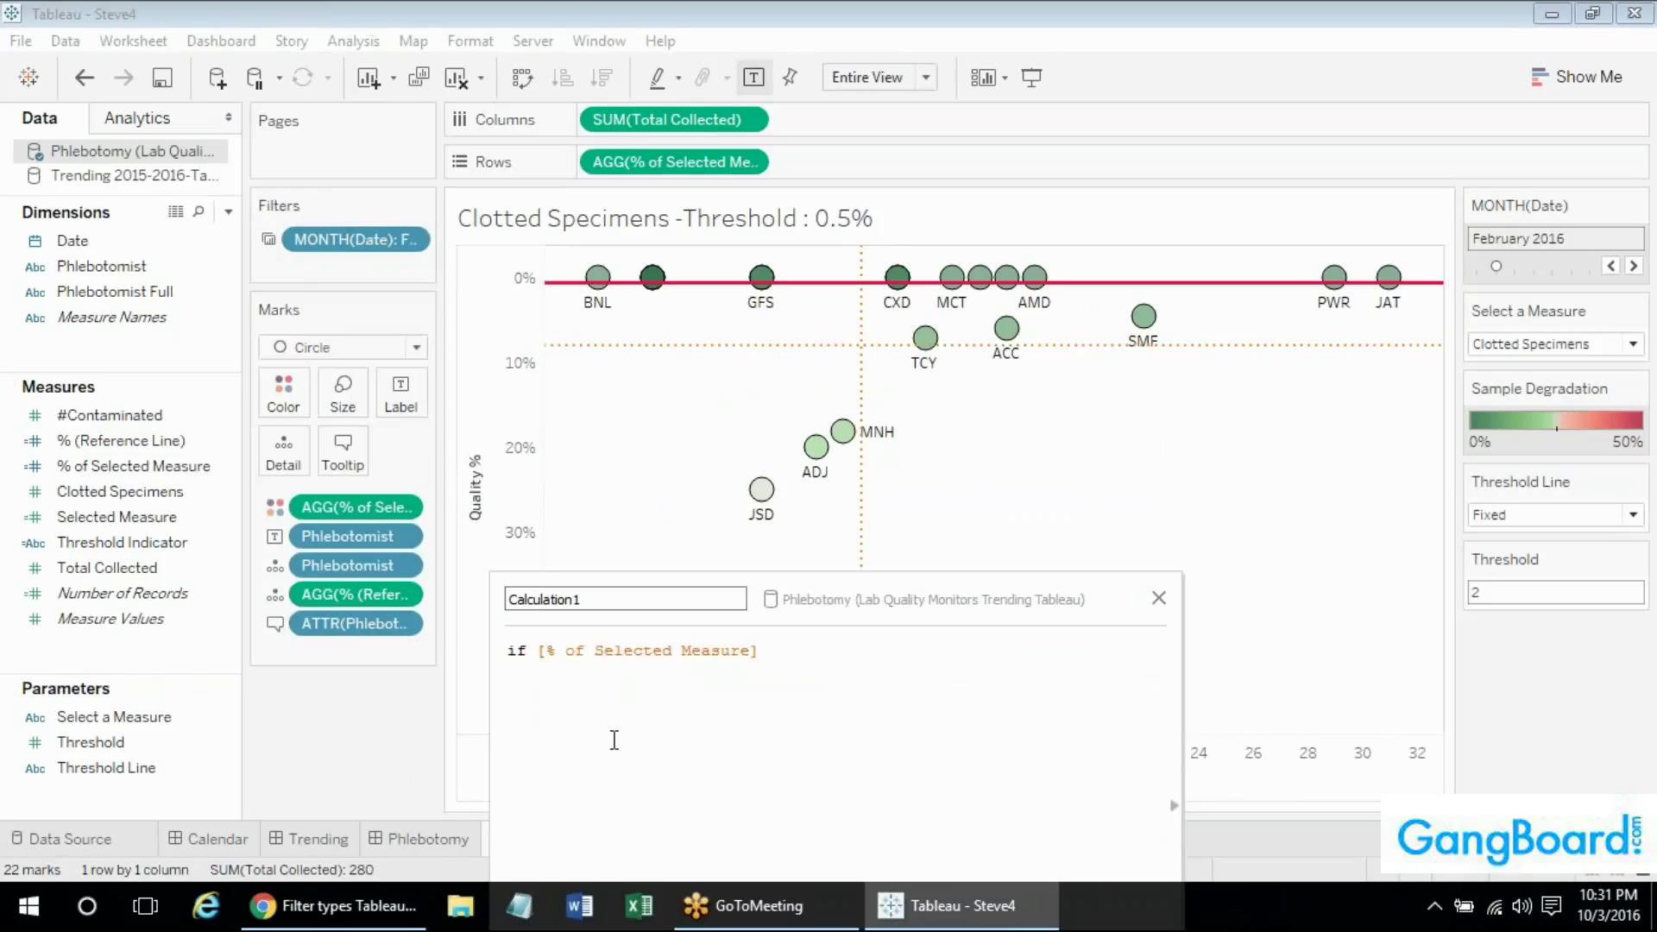
text(< thr)
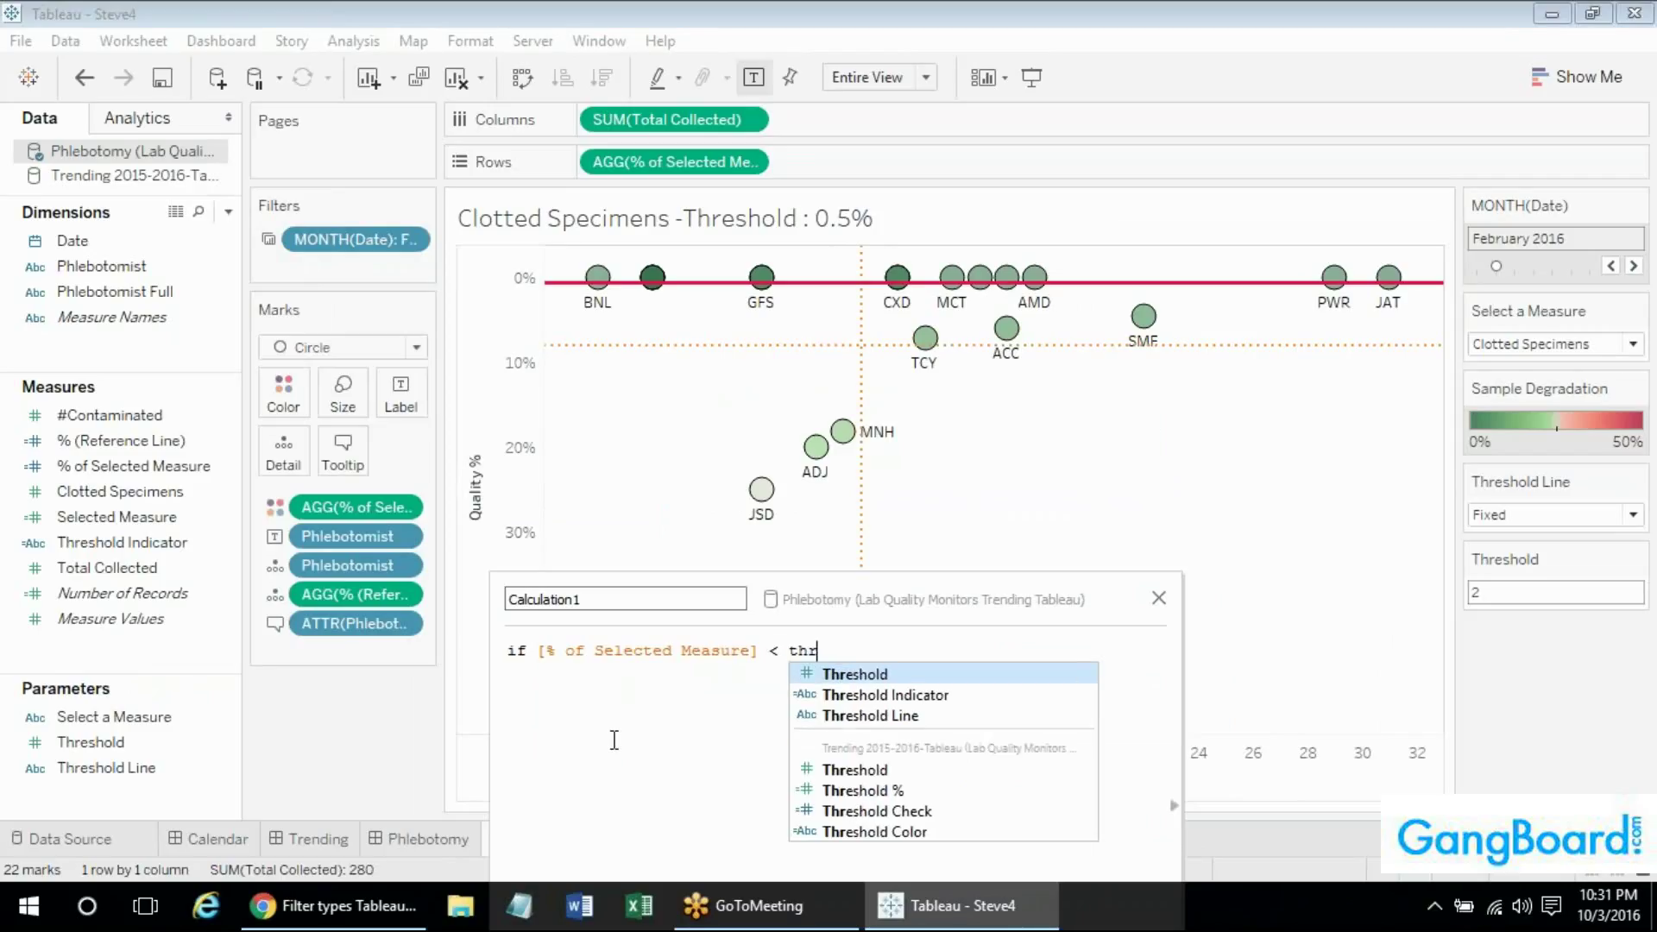
key(Return)
text(then)
key(Return)
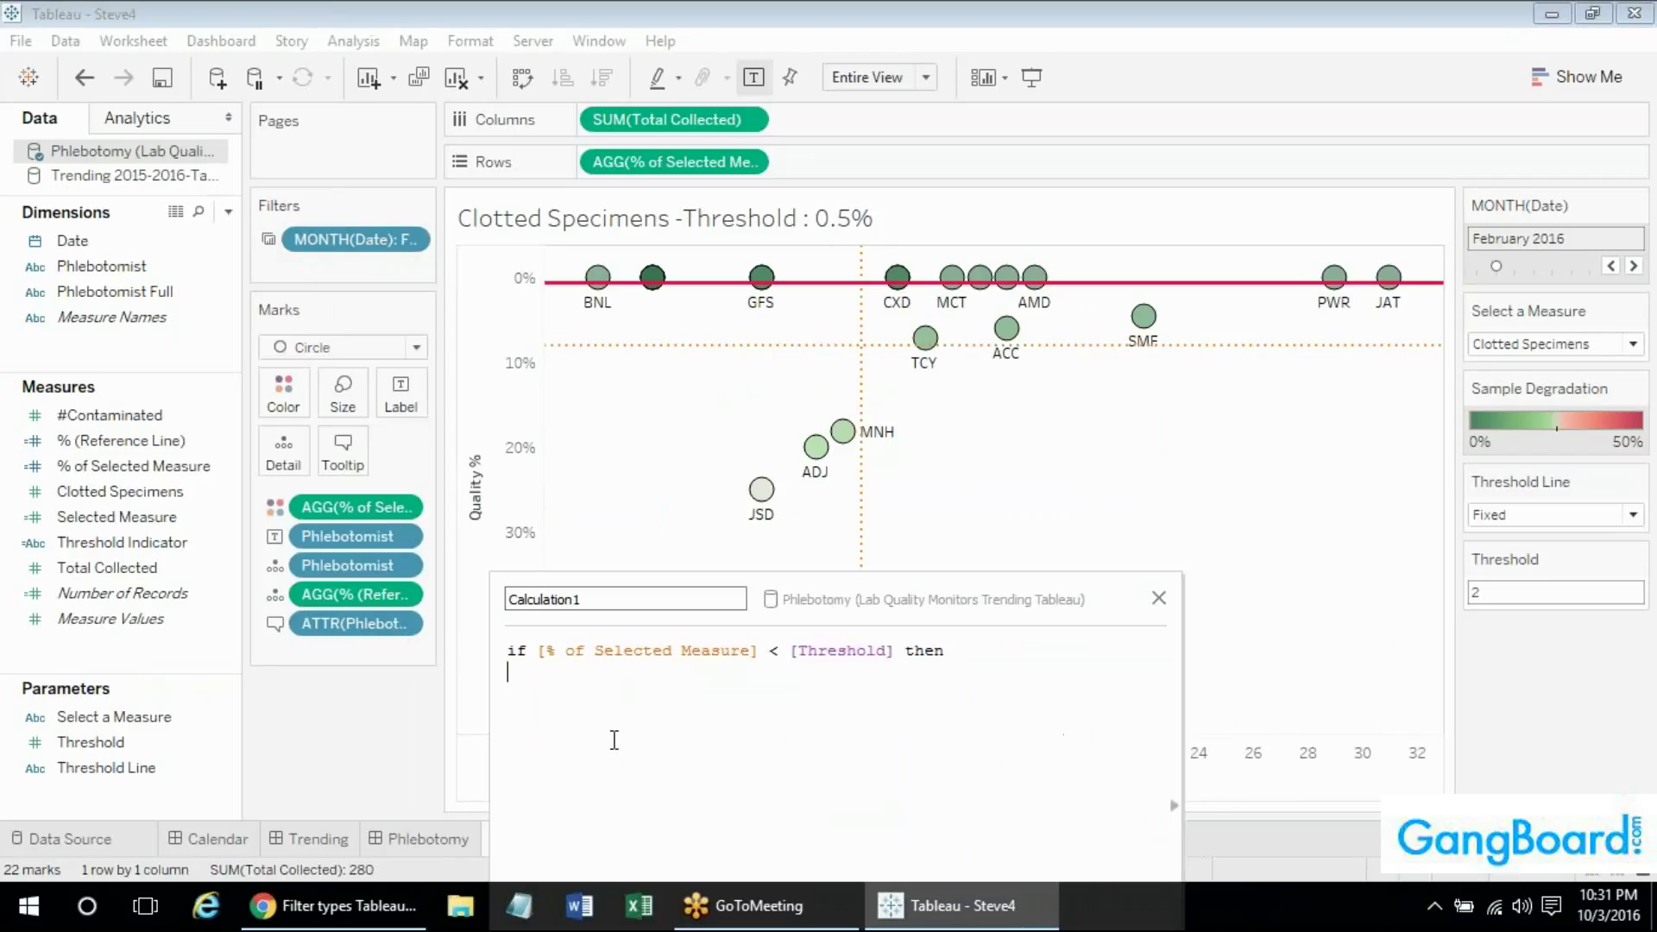
Complete the formula so it returns "Green" when the condition is met, ELSE "Red", and close it with END.
text("Red")
key(Return)
key(BackSpace)
key(BackSpace)
key(BackSpace)
key(BackSpace)
key(BackSpace)
text(Green")
key(Return)
text(ELSE)
key(Return)
text("Red")
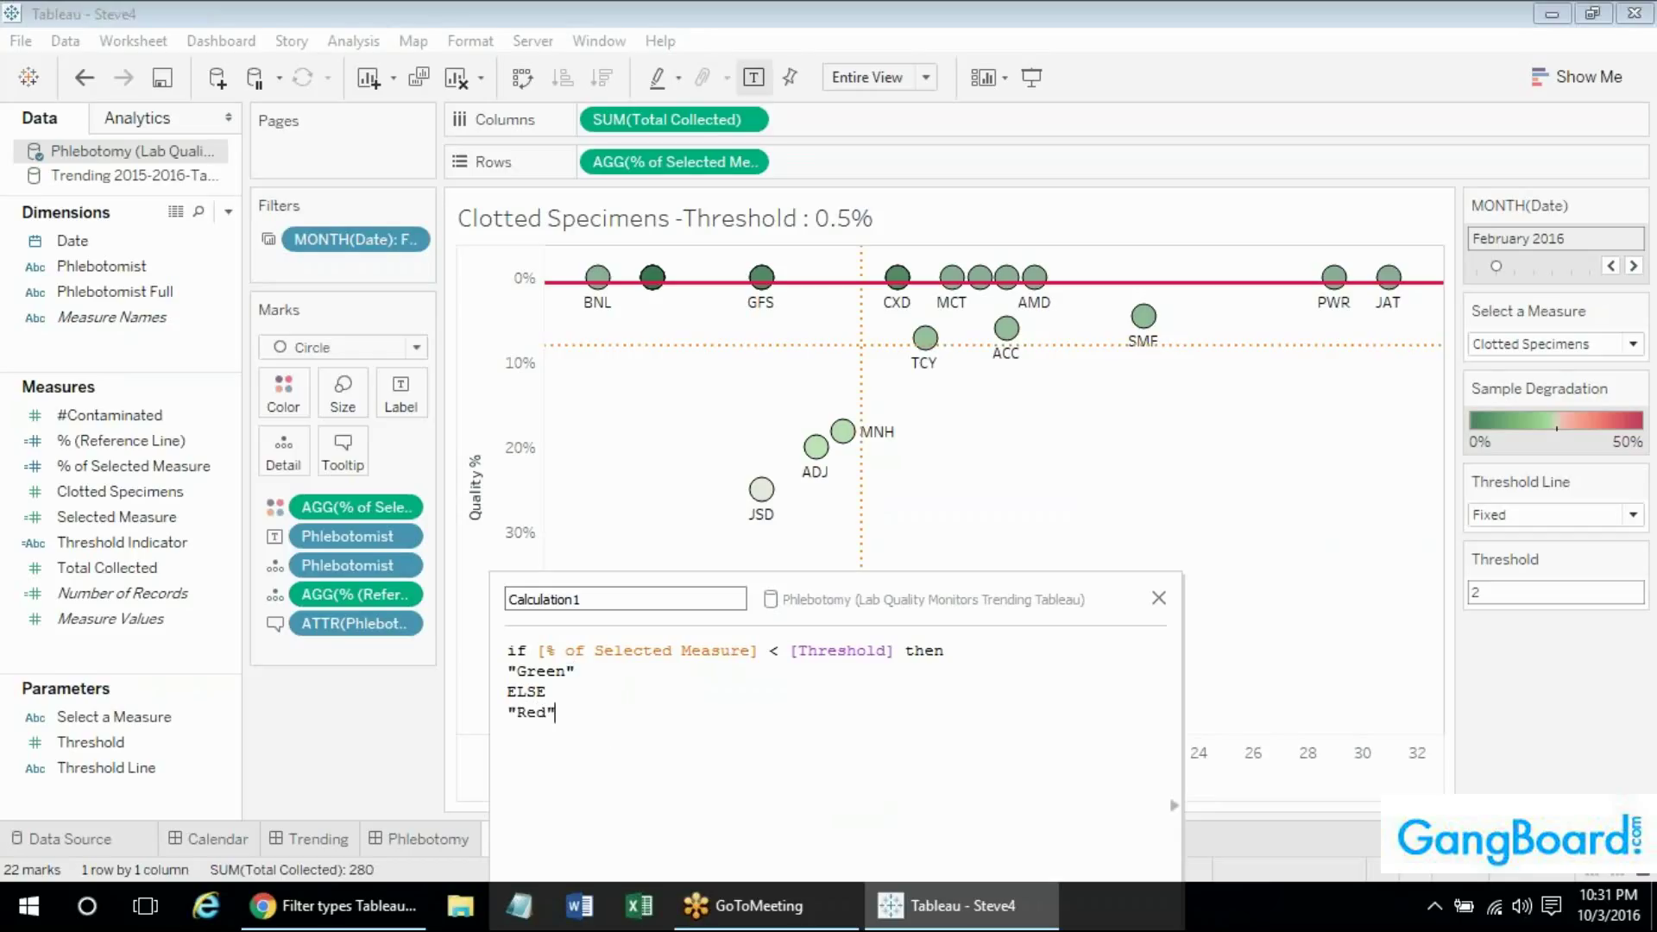
key(Return)
text(END)
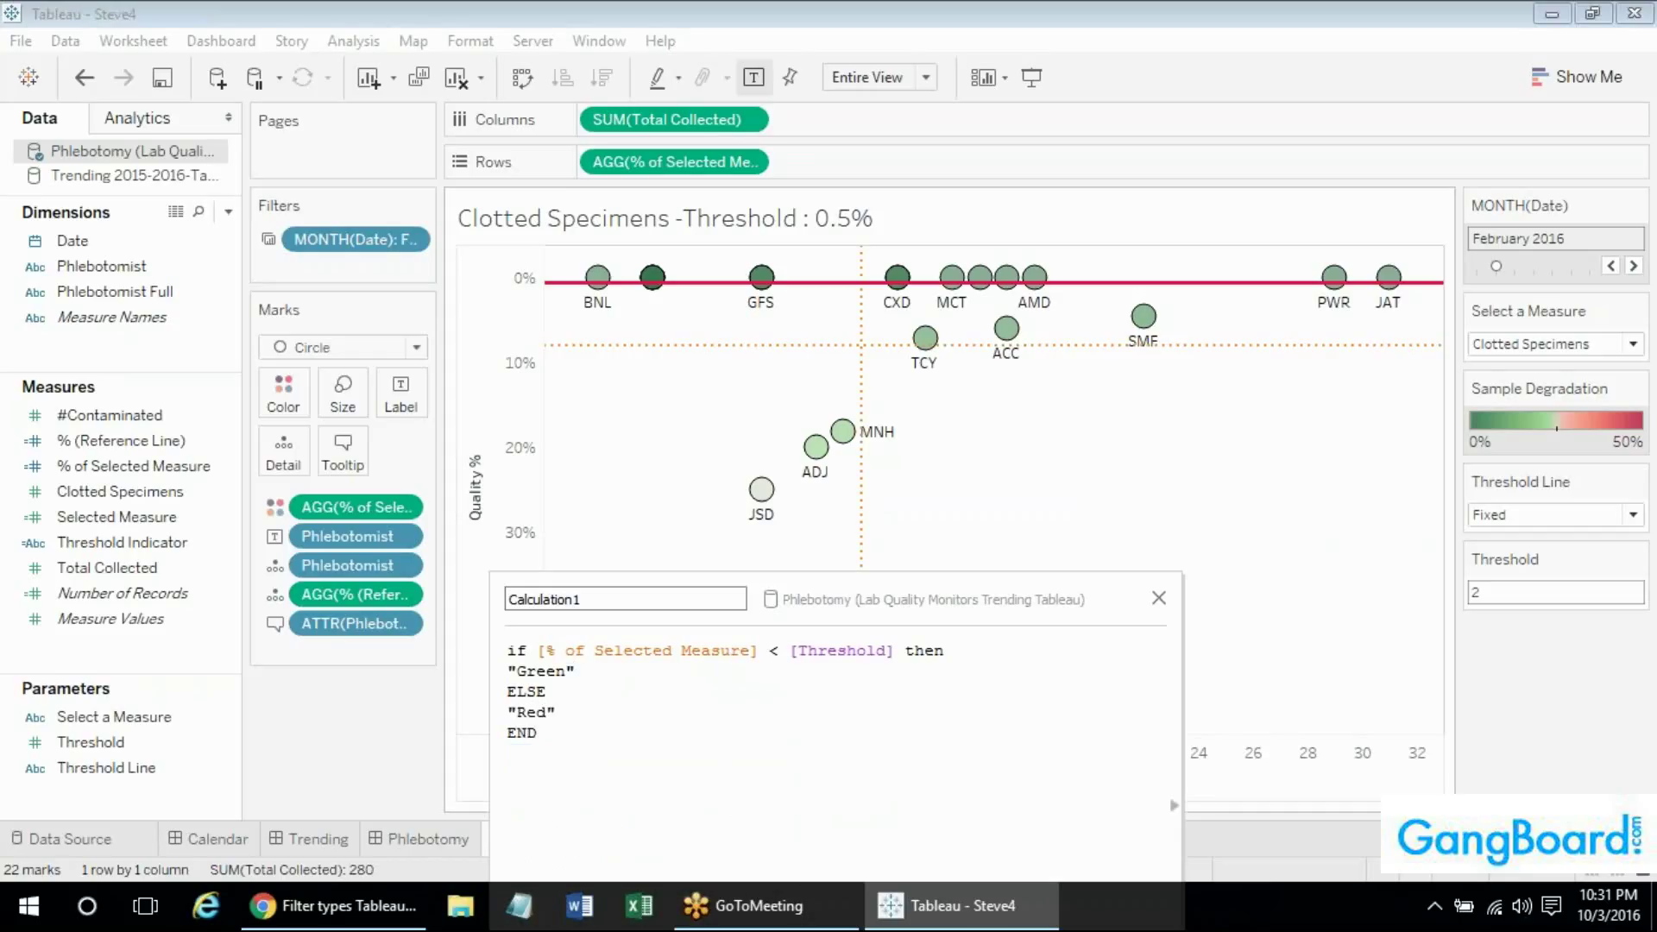
Name the calculated field Color Threshold and save it.
drag(846, 384, 846, 358)
double_click(604, 370)
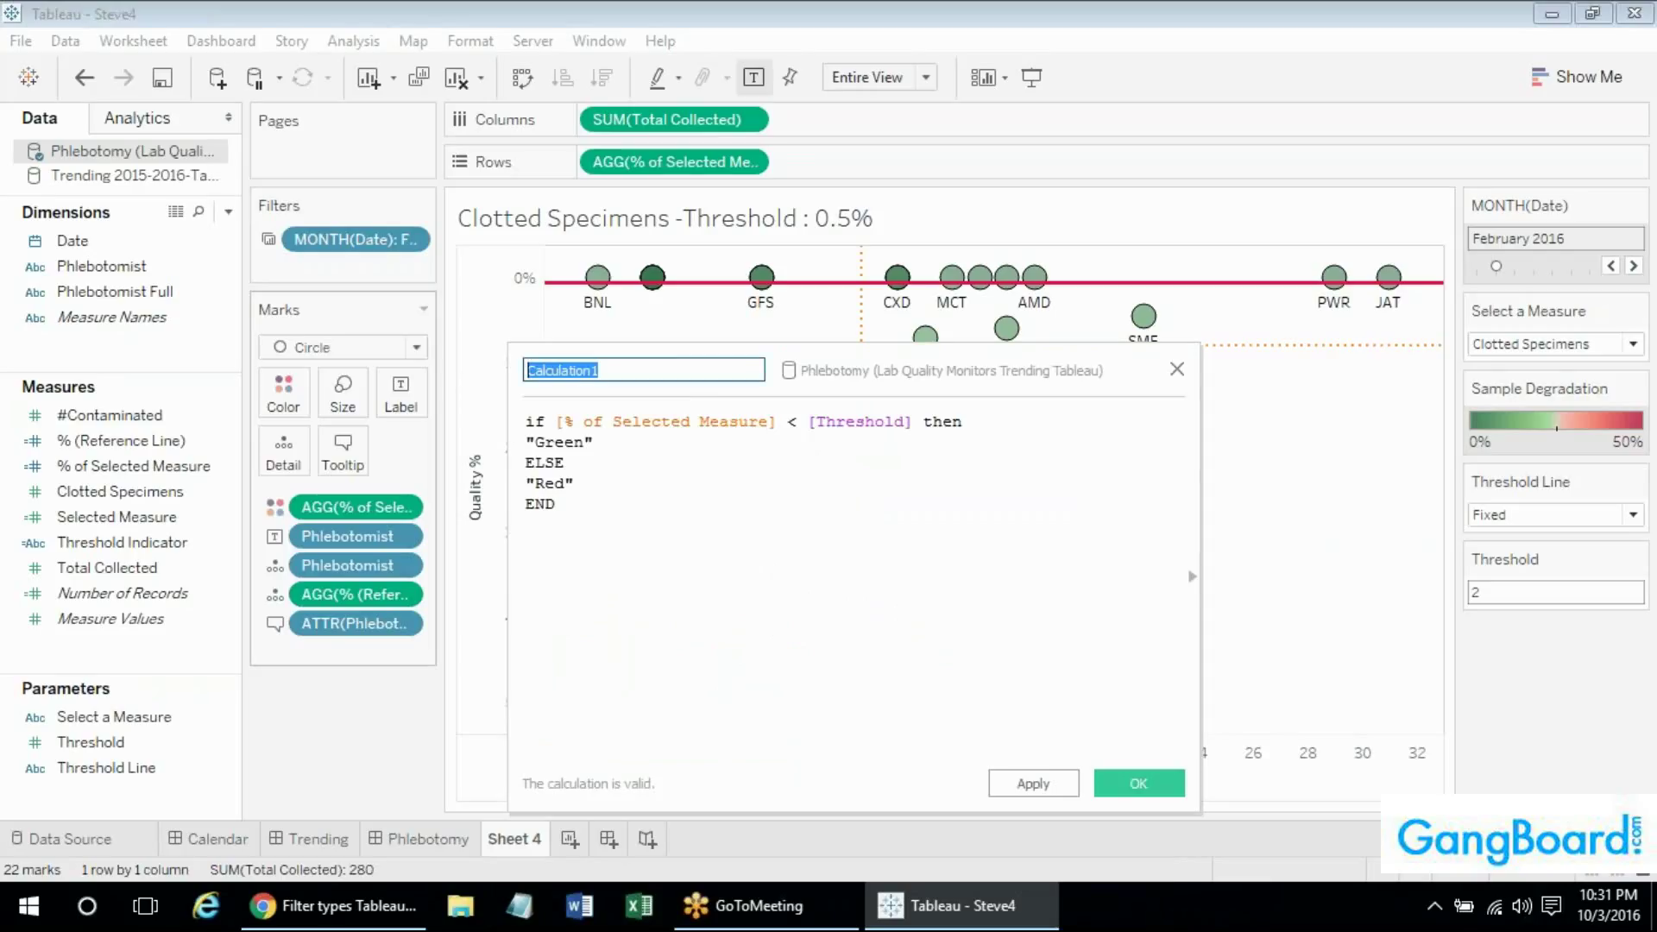
text(Color)
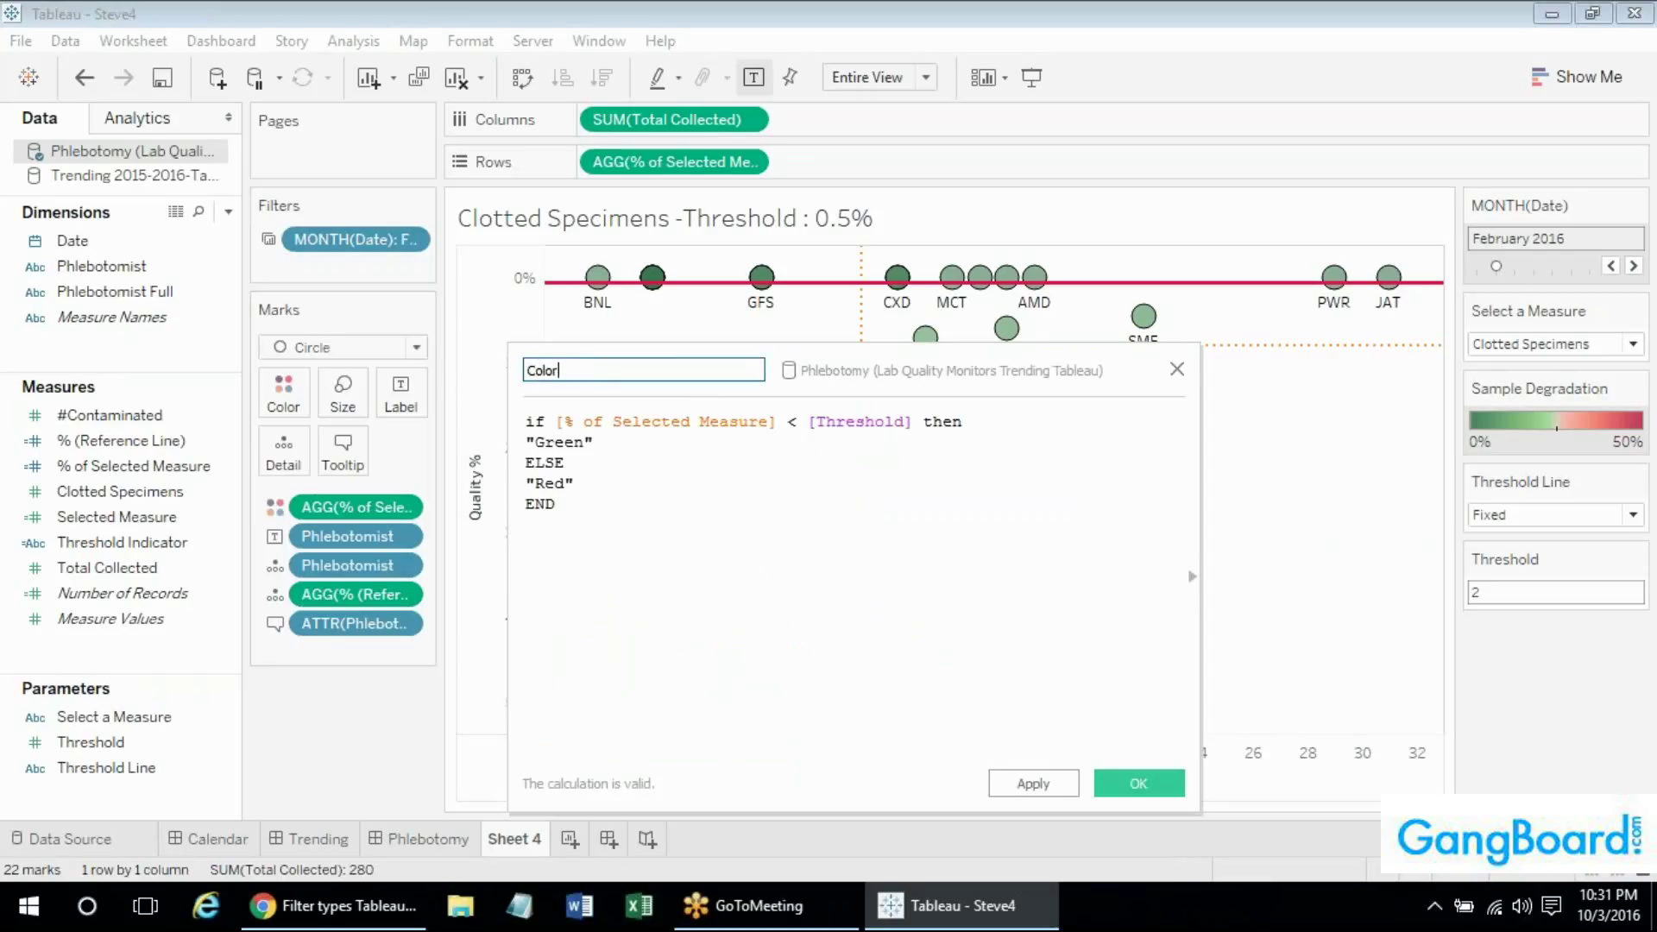
text( Threshold)
click(1122, 779)
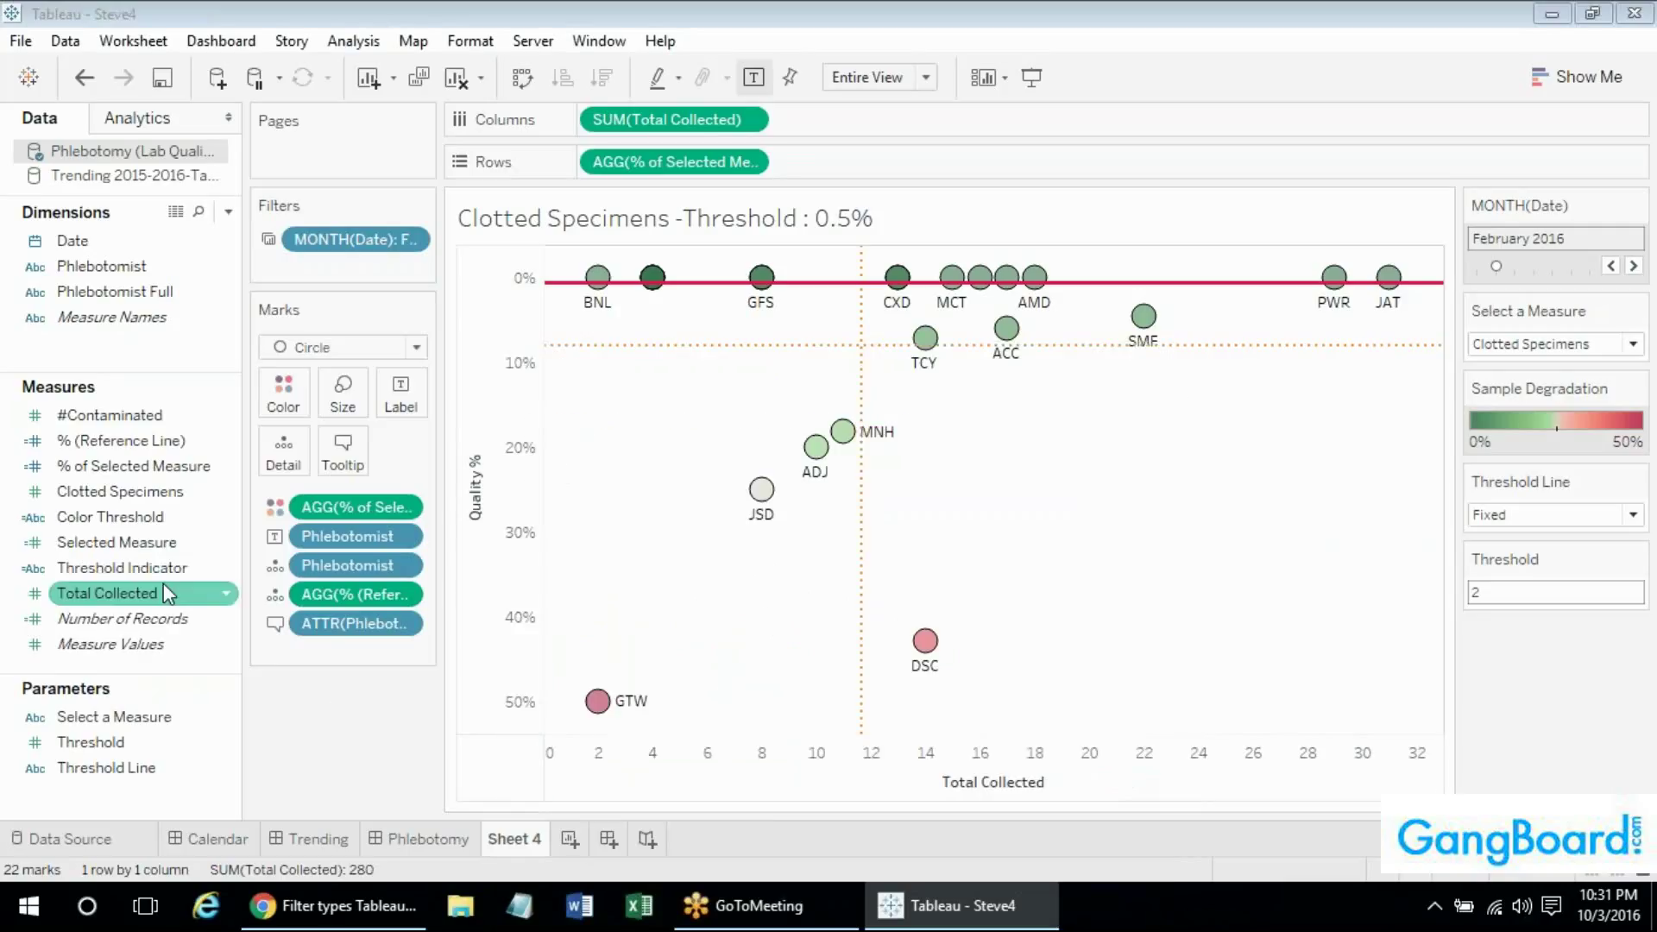
Color the scatter plot's marks by the Color Threshold field in place of % of Selected Measure.
click(145, 542)
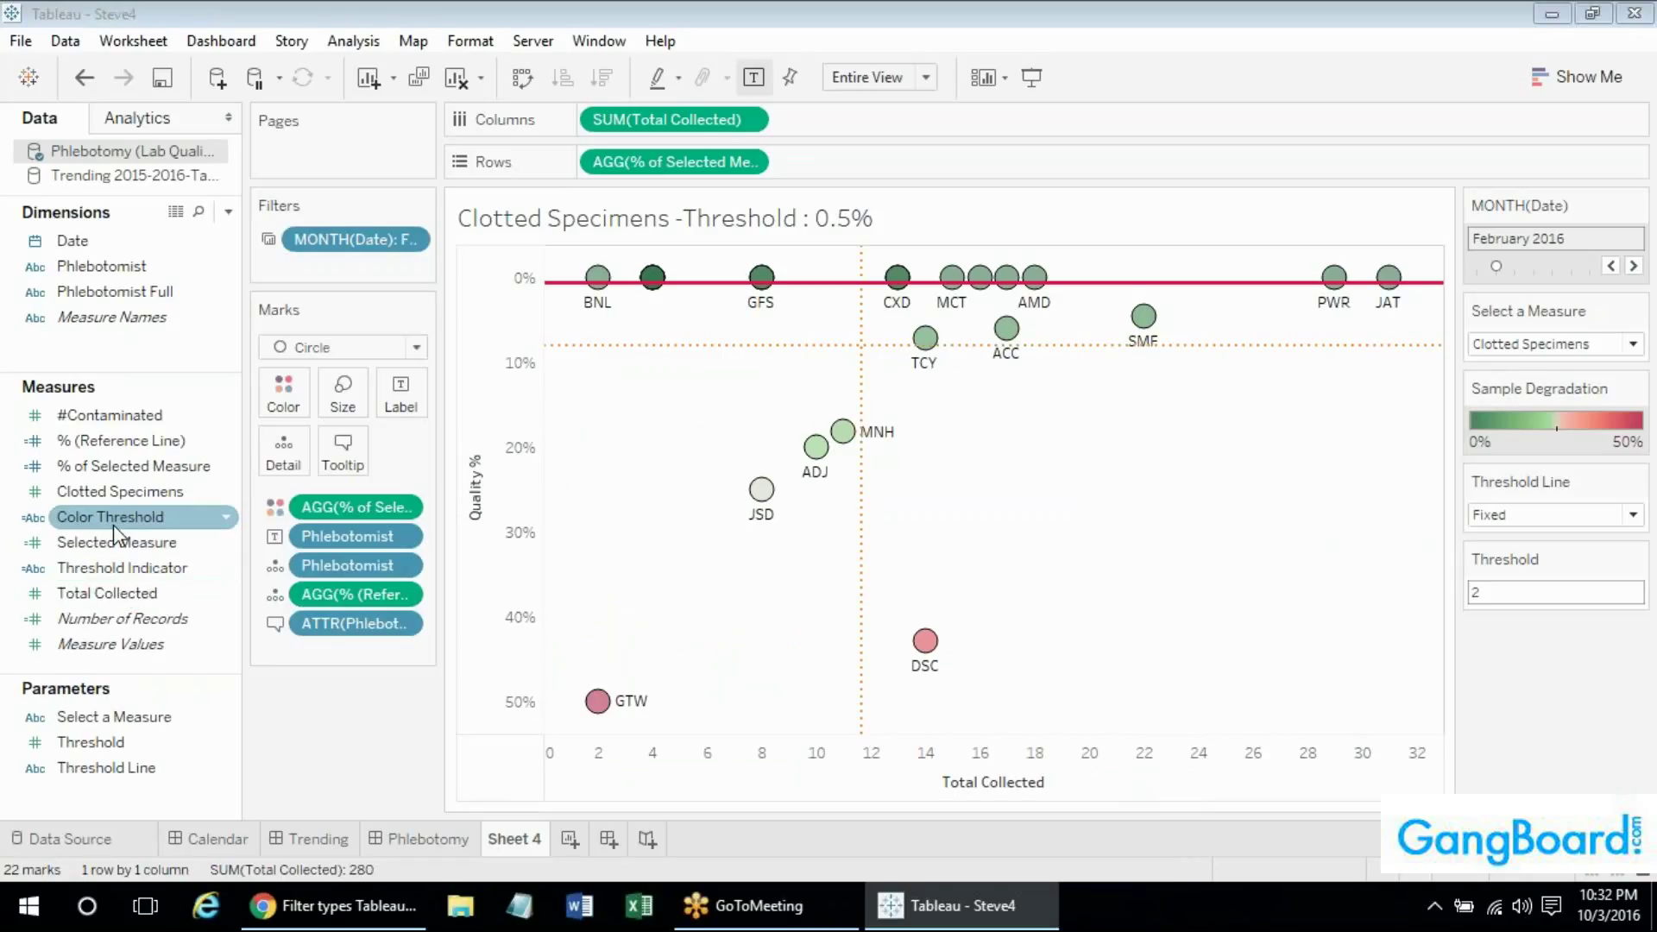
drag(117, 516, 310, 509)
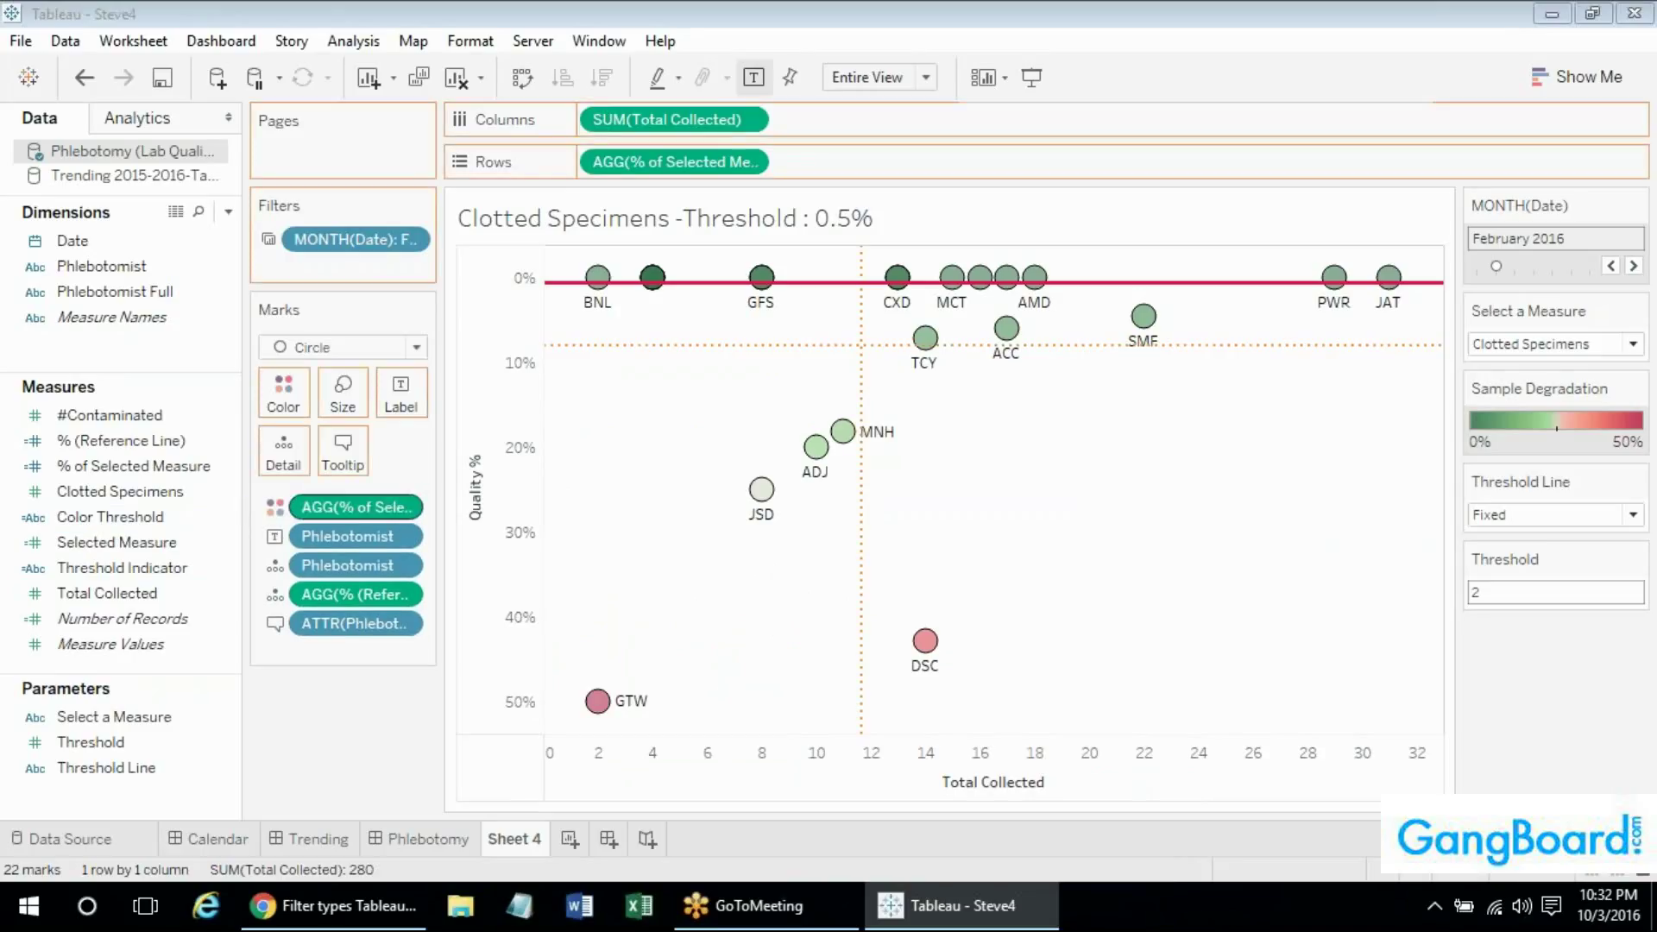
double_click(1488, 443)
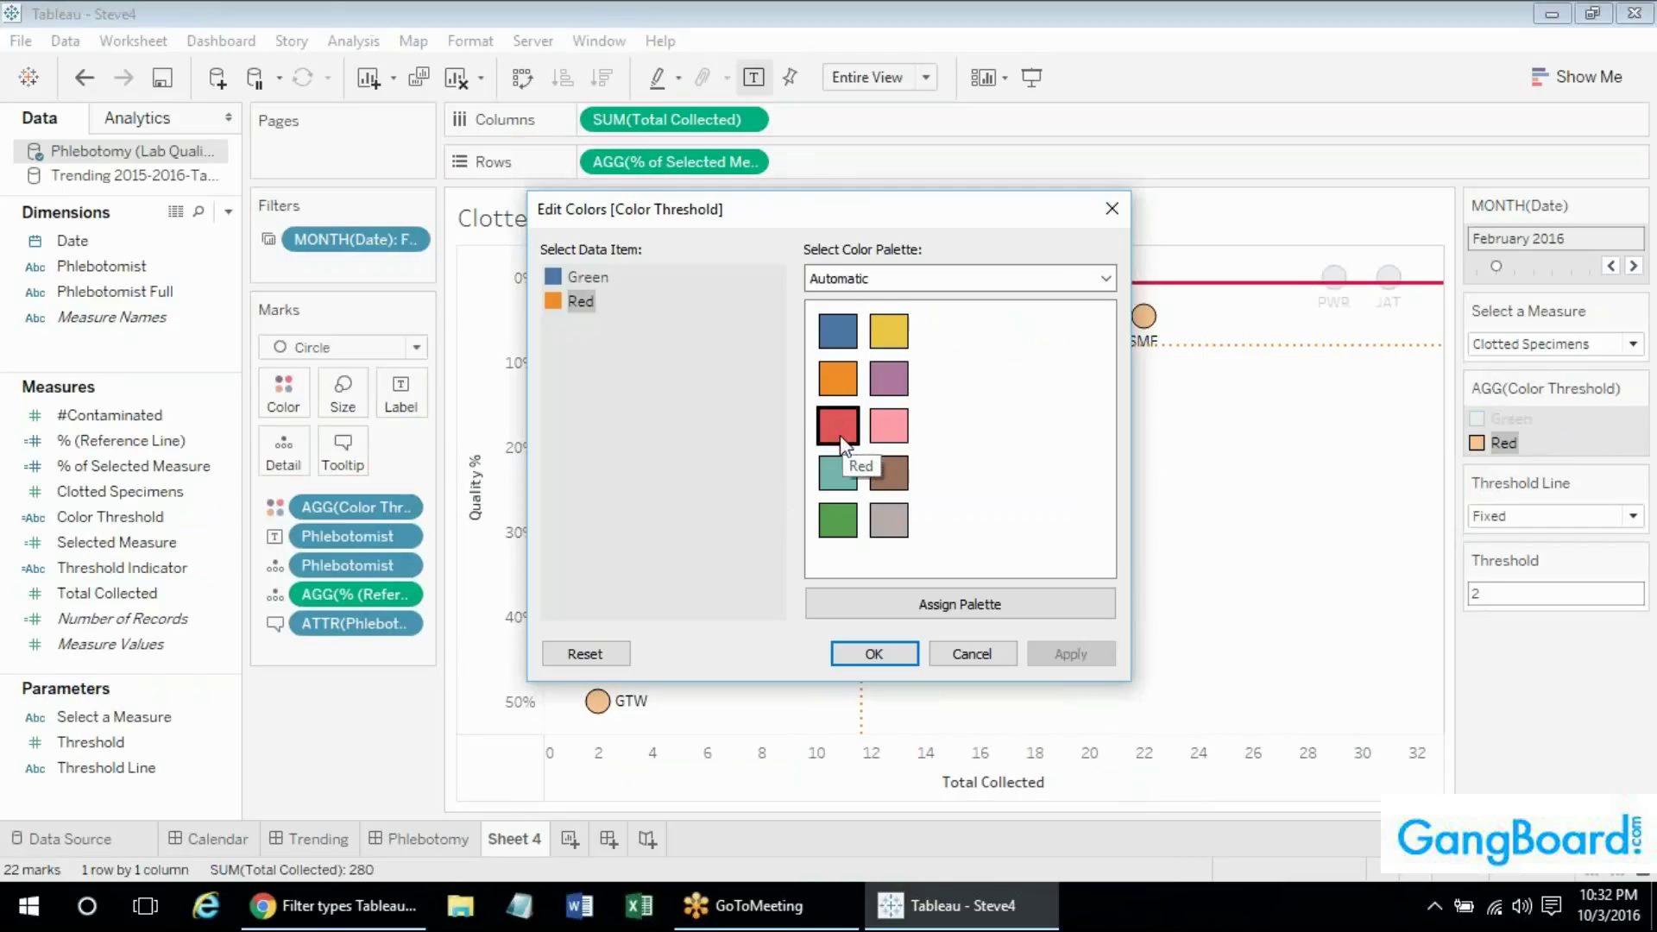
key(Escape)
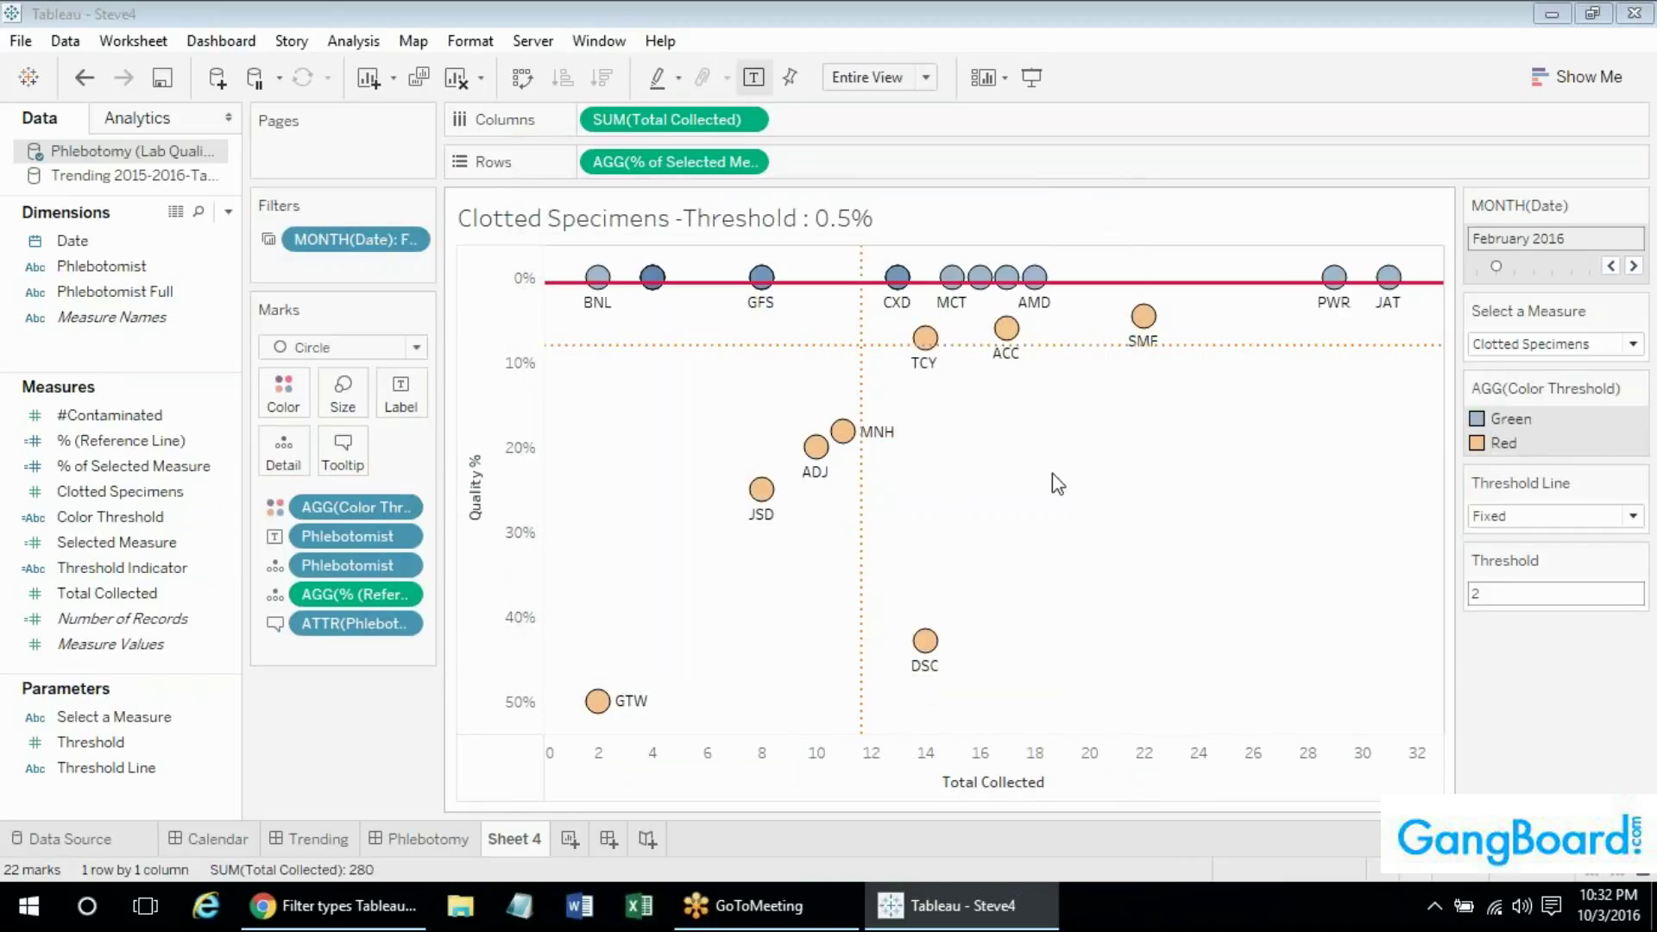
click(1531, 421)
double_click(1530, 421)
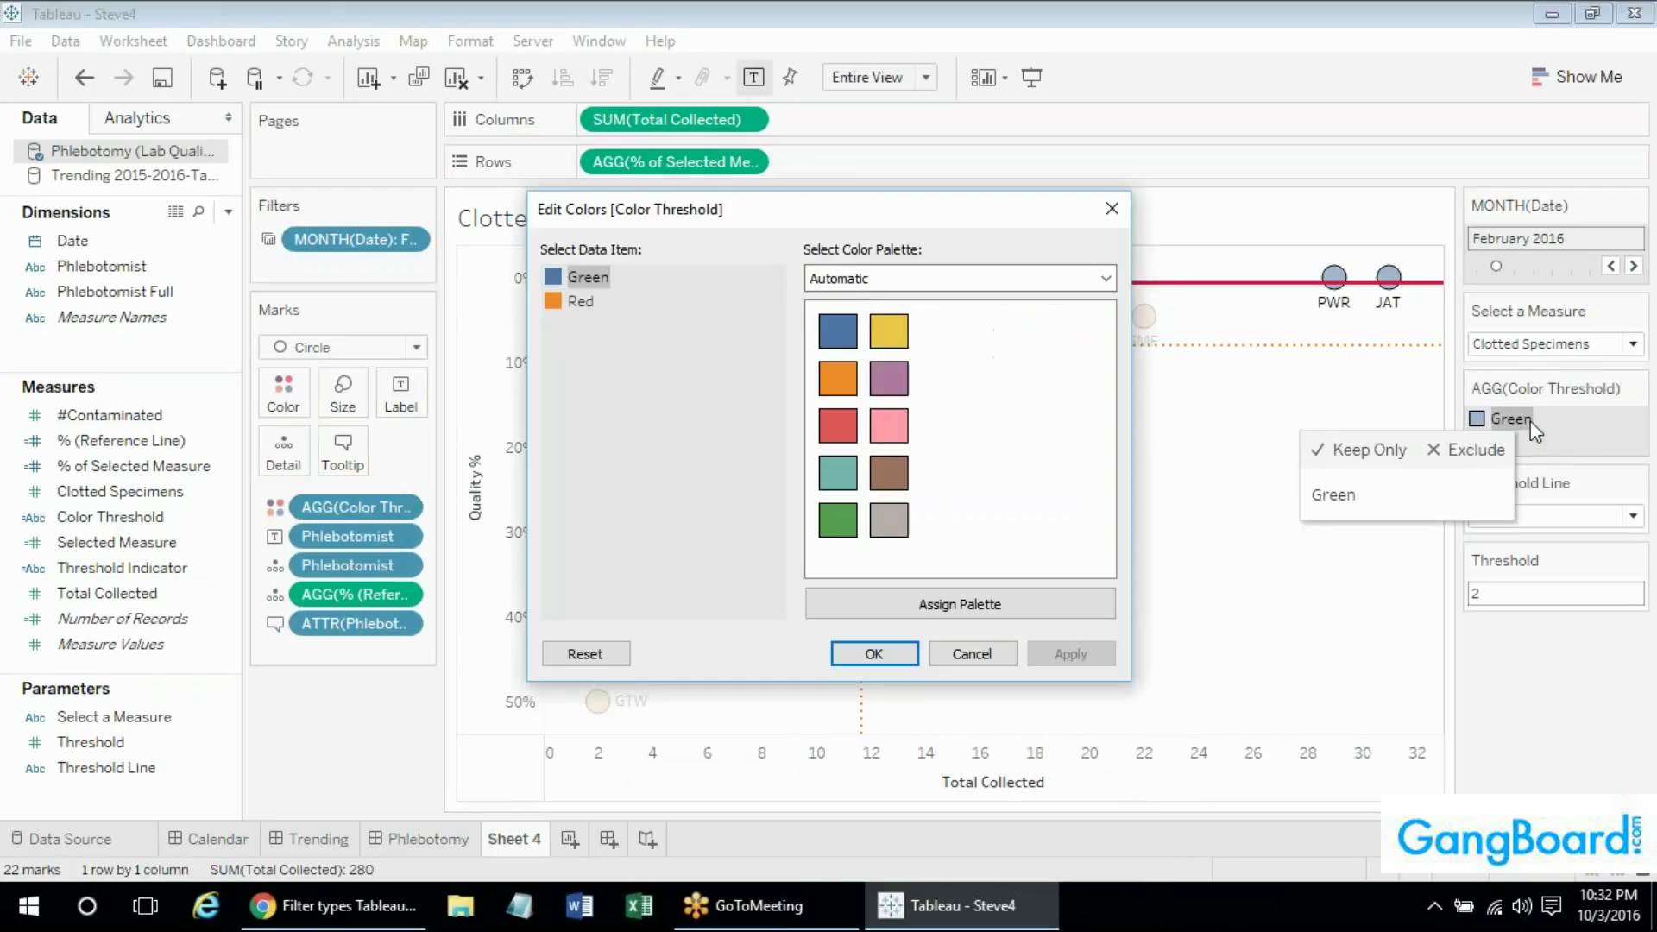
key(Escape)
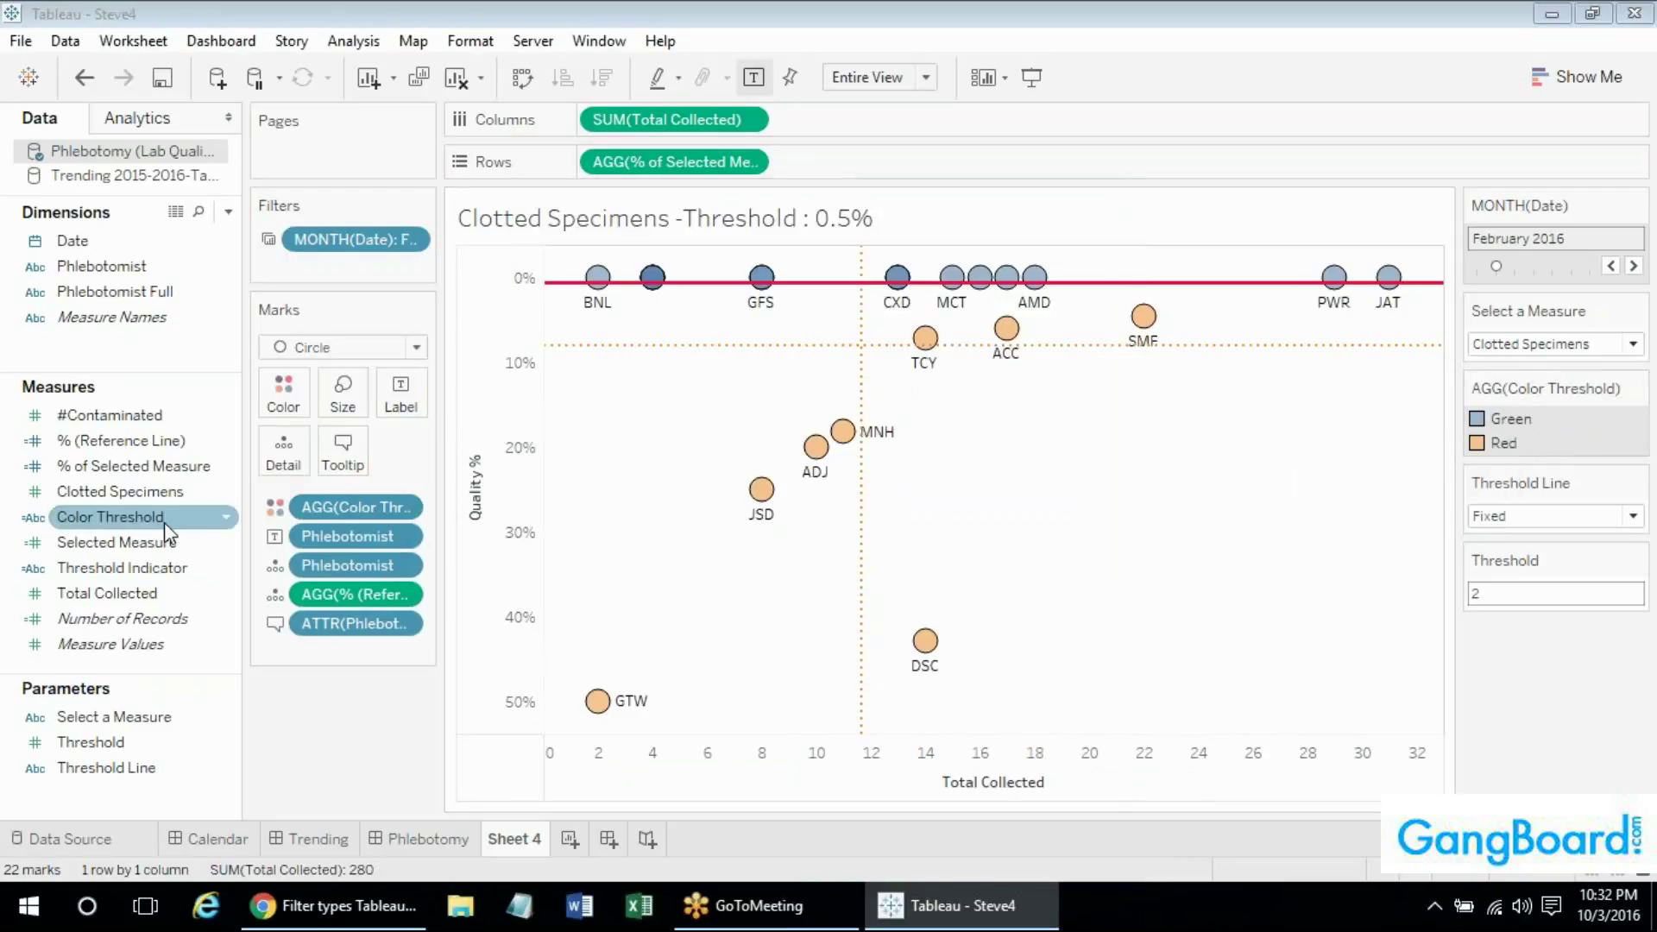
Edit the Color Threshold legend colors so Red items are red and Green items are green.
mouse_move(595, 301)
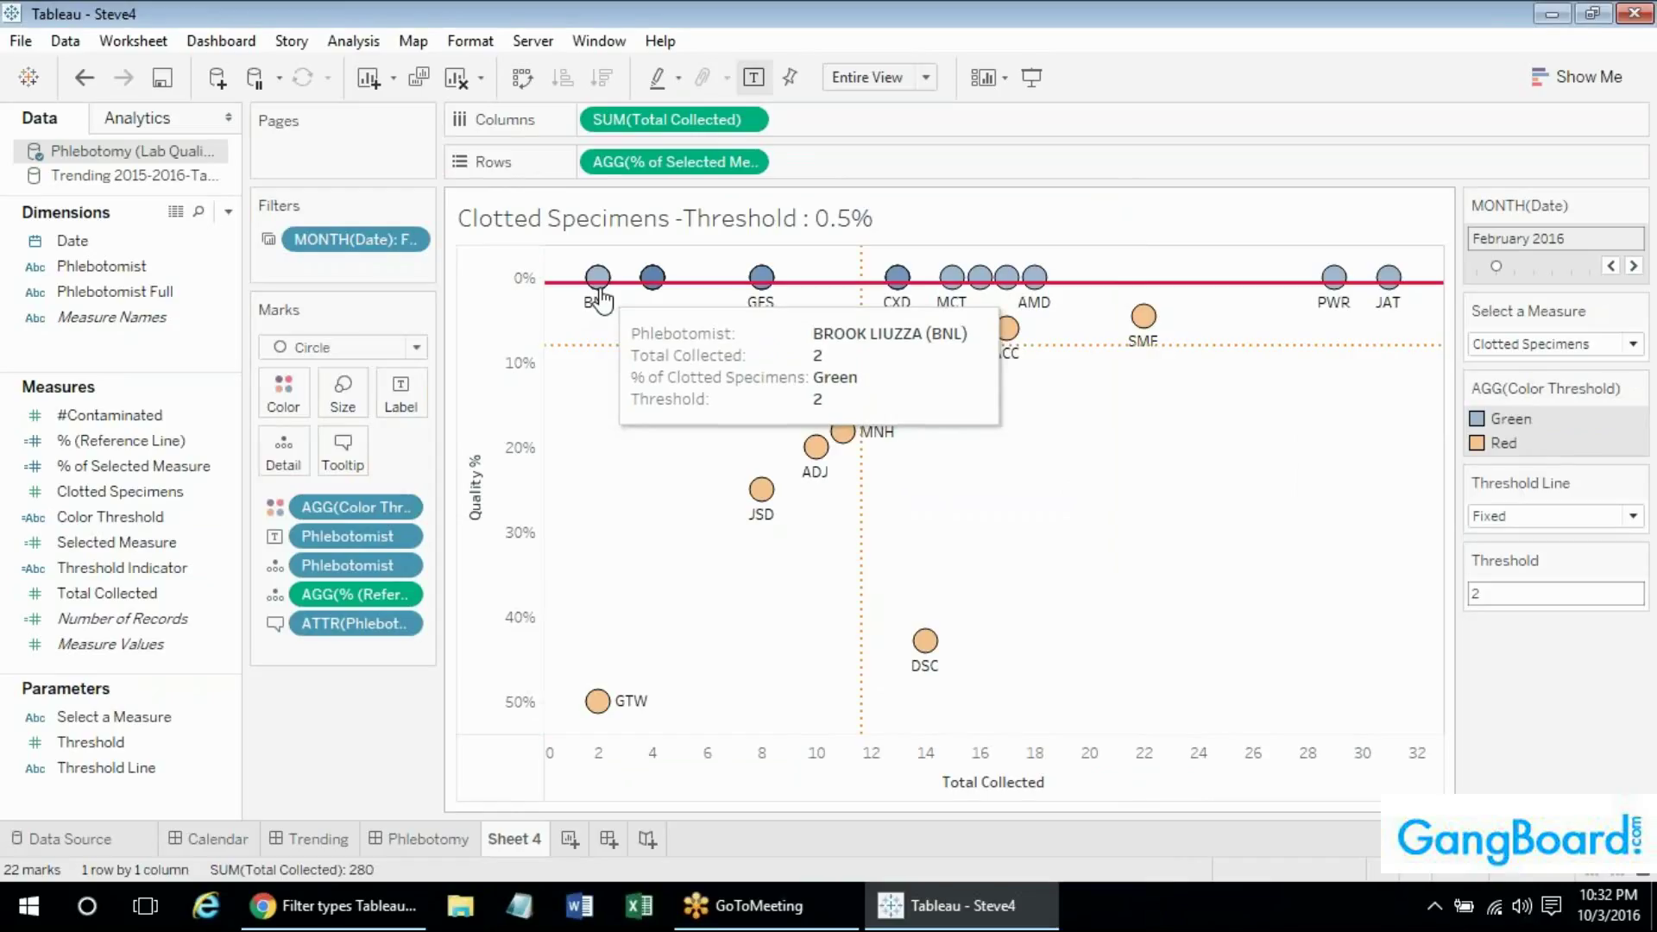
double_click(1499, 445)
click(839, 424)
click(587, 277)
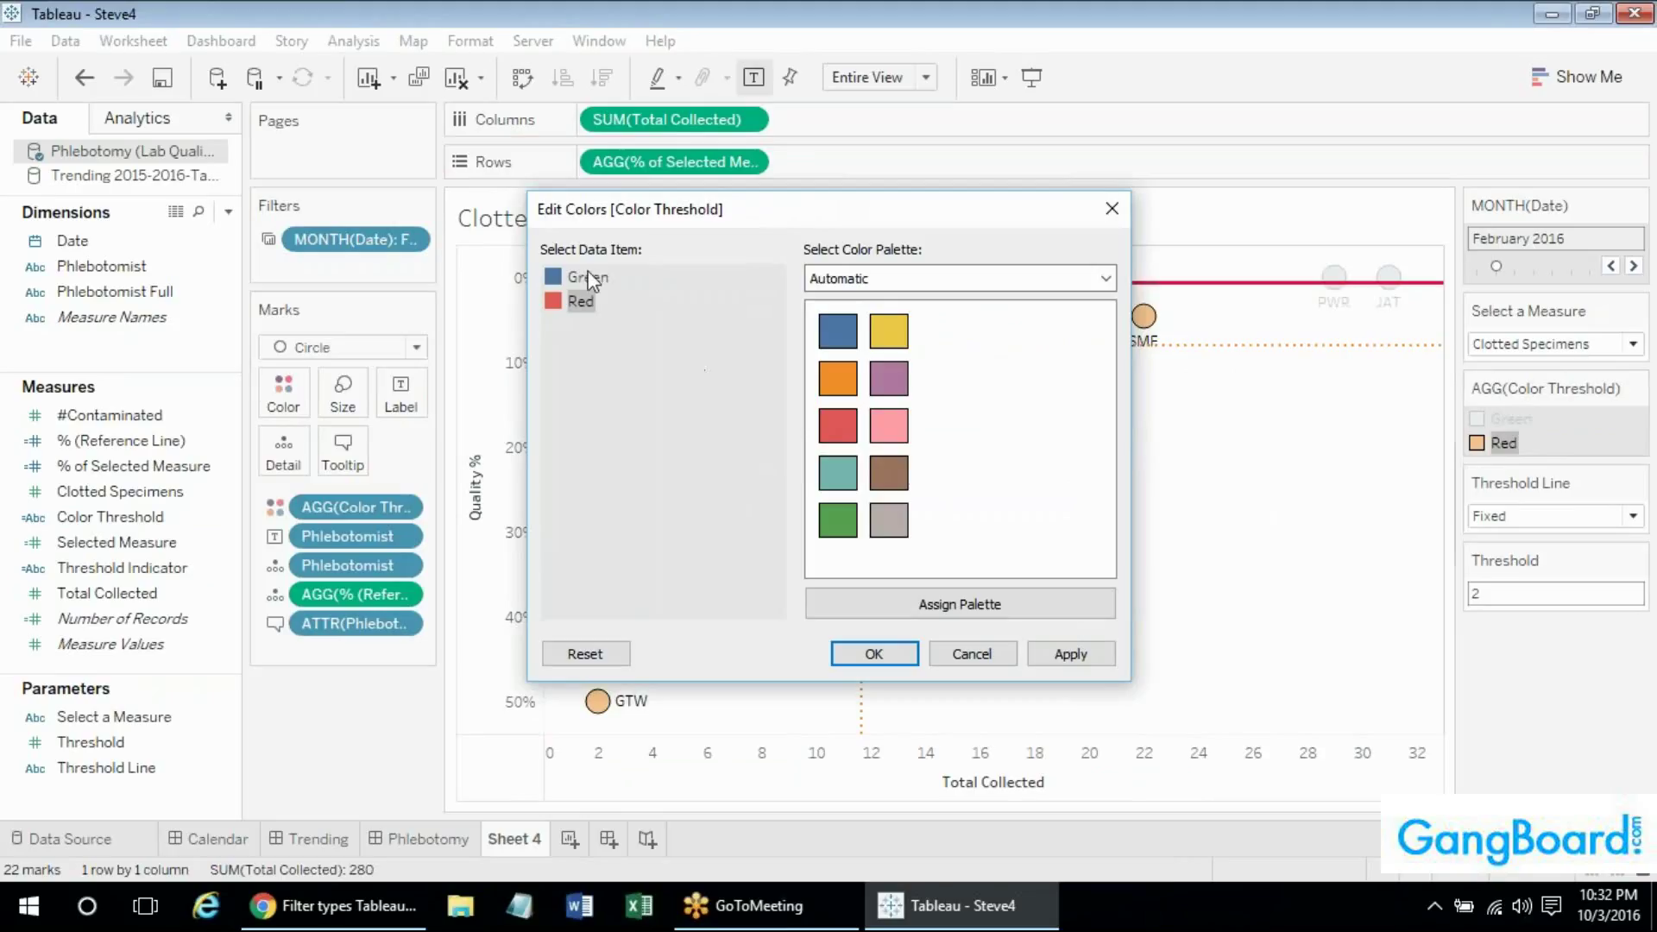
click(837, 520)
click(874, 654)
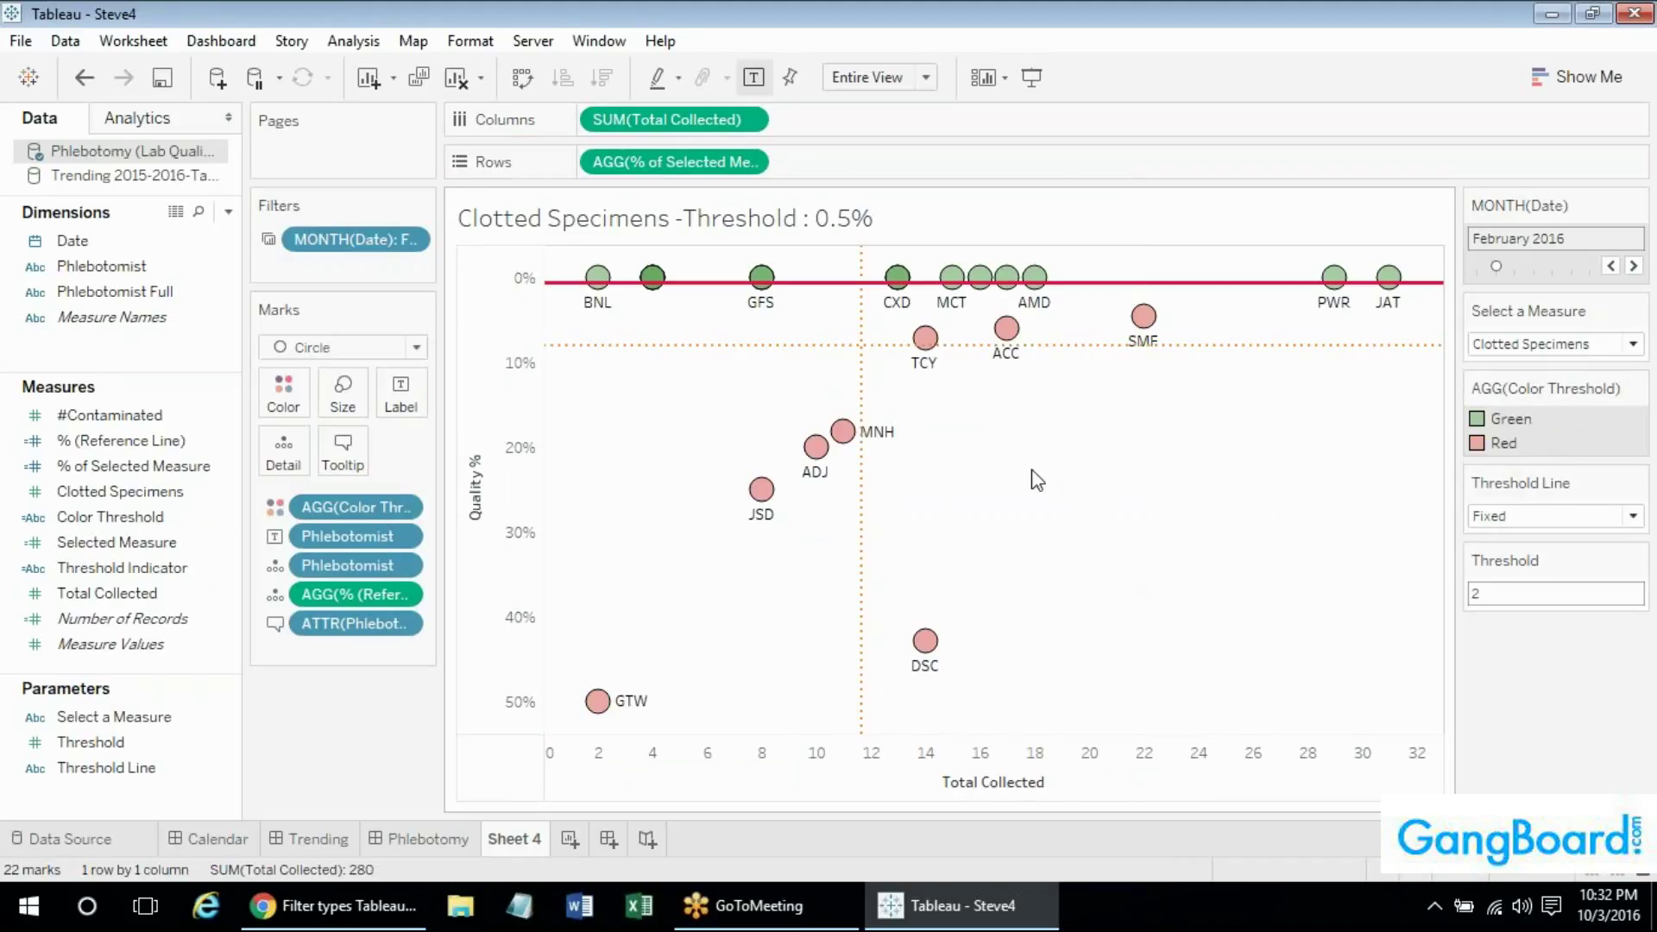
Edit the Color Threshold formula, replacing [Threshold] with the [% (Reference Line)] field.
click(149, 518)
right_click(149, 517)
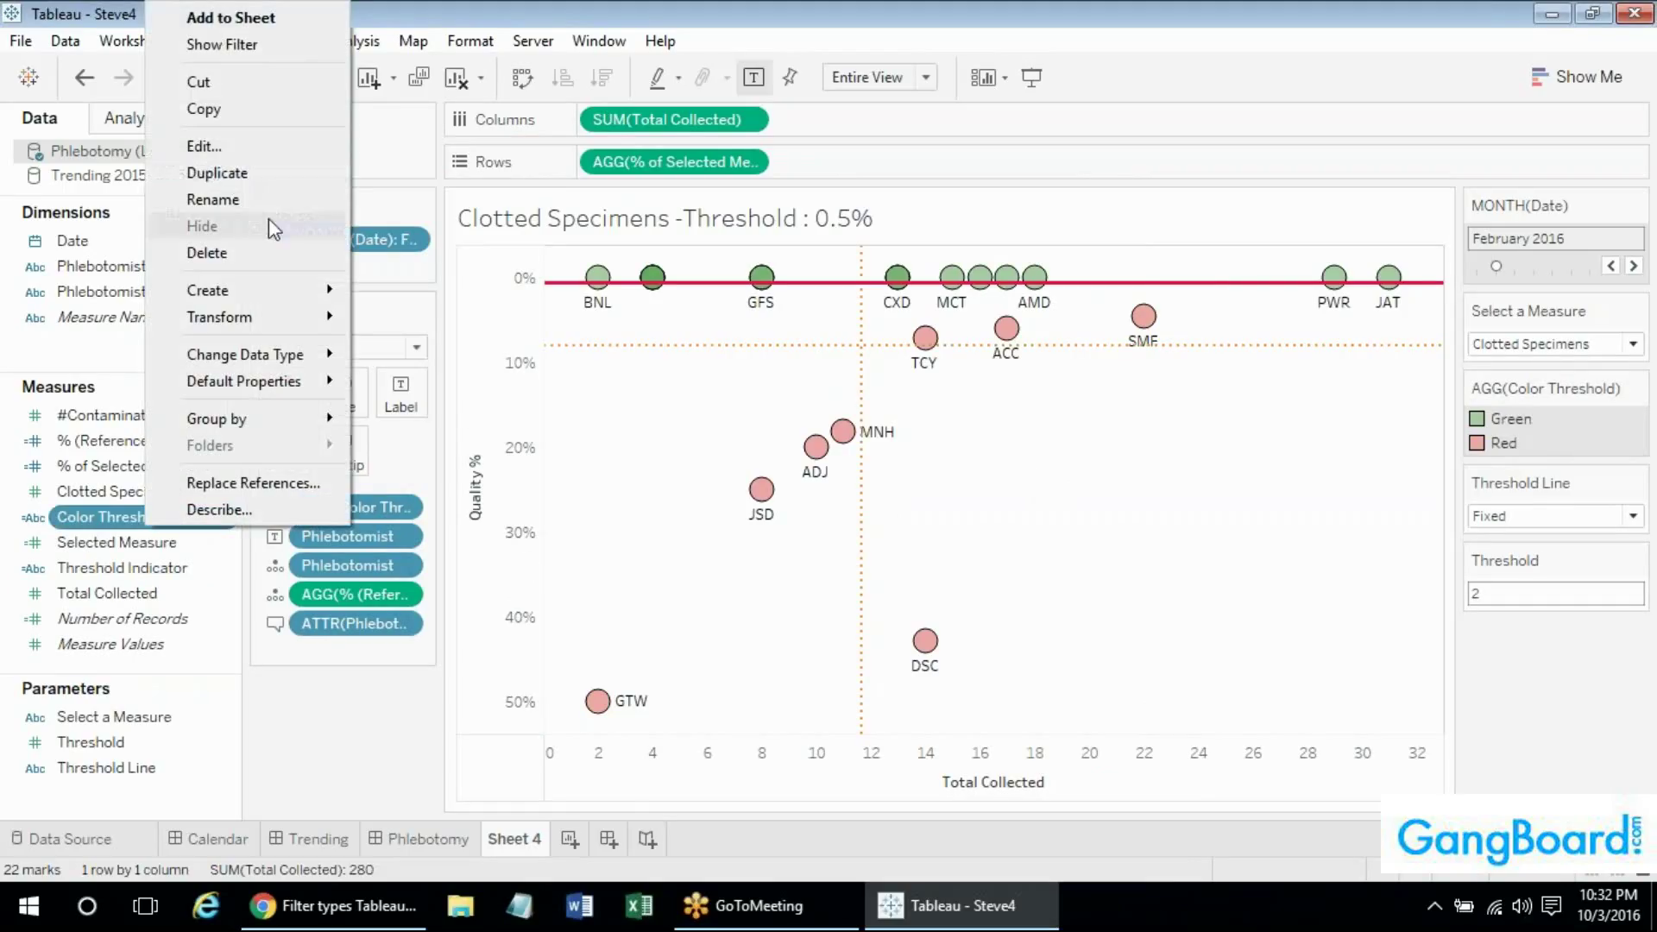
click(245, 154)
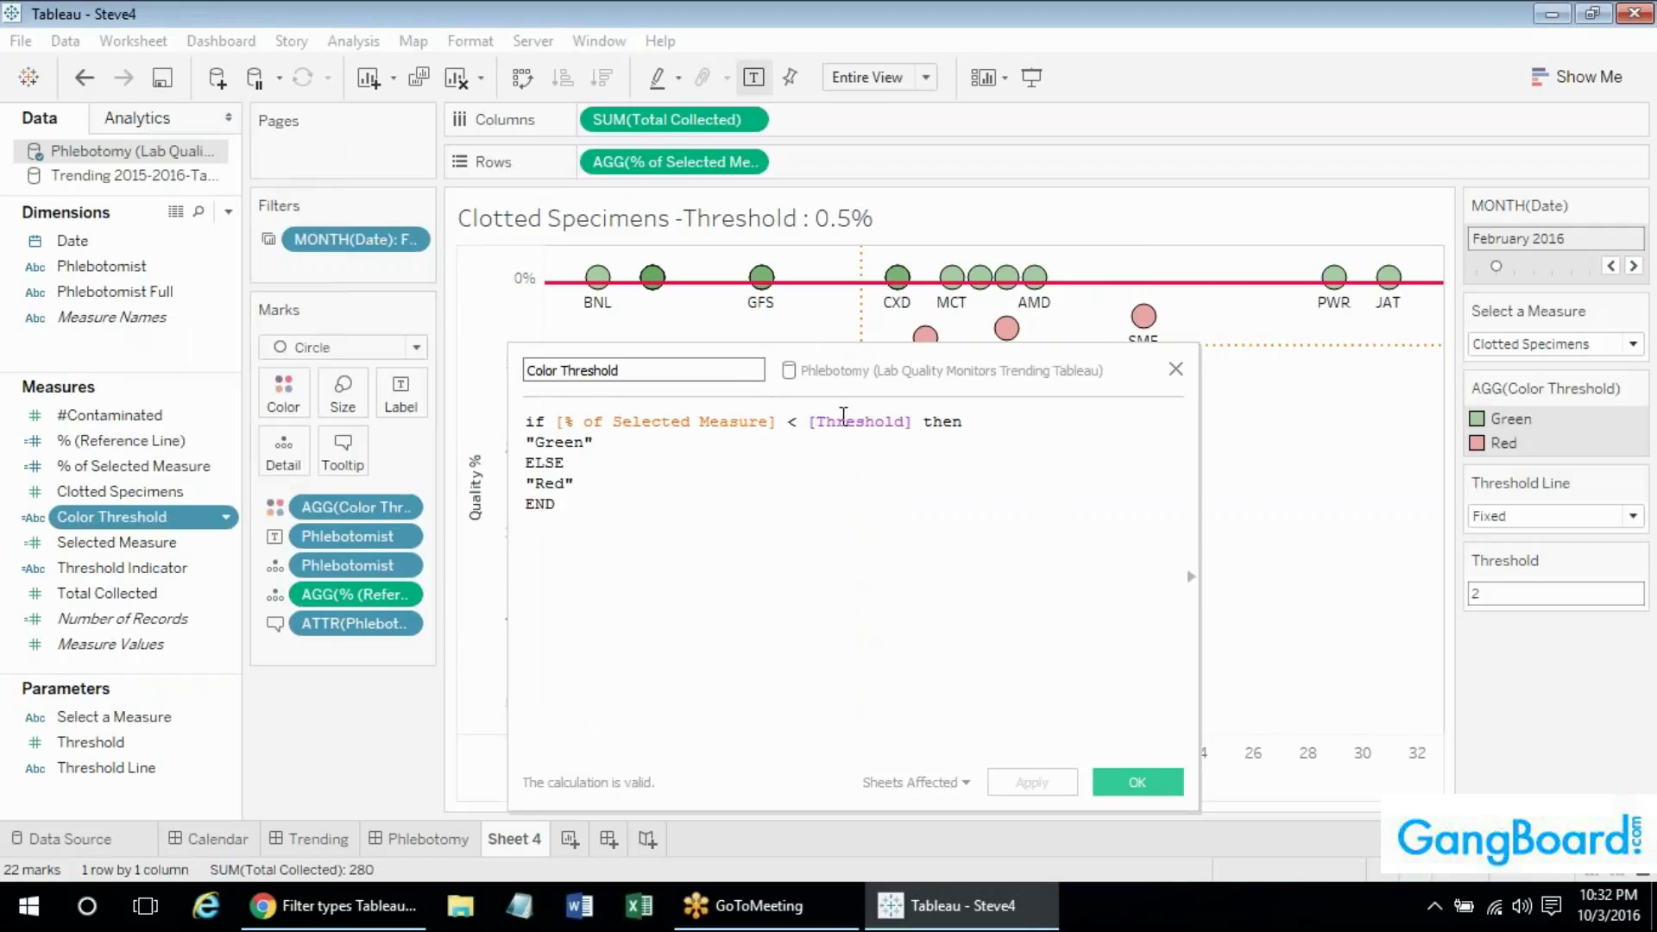
double_click(843, 419)
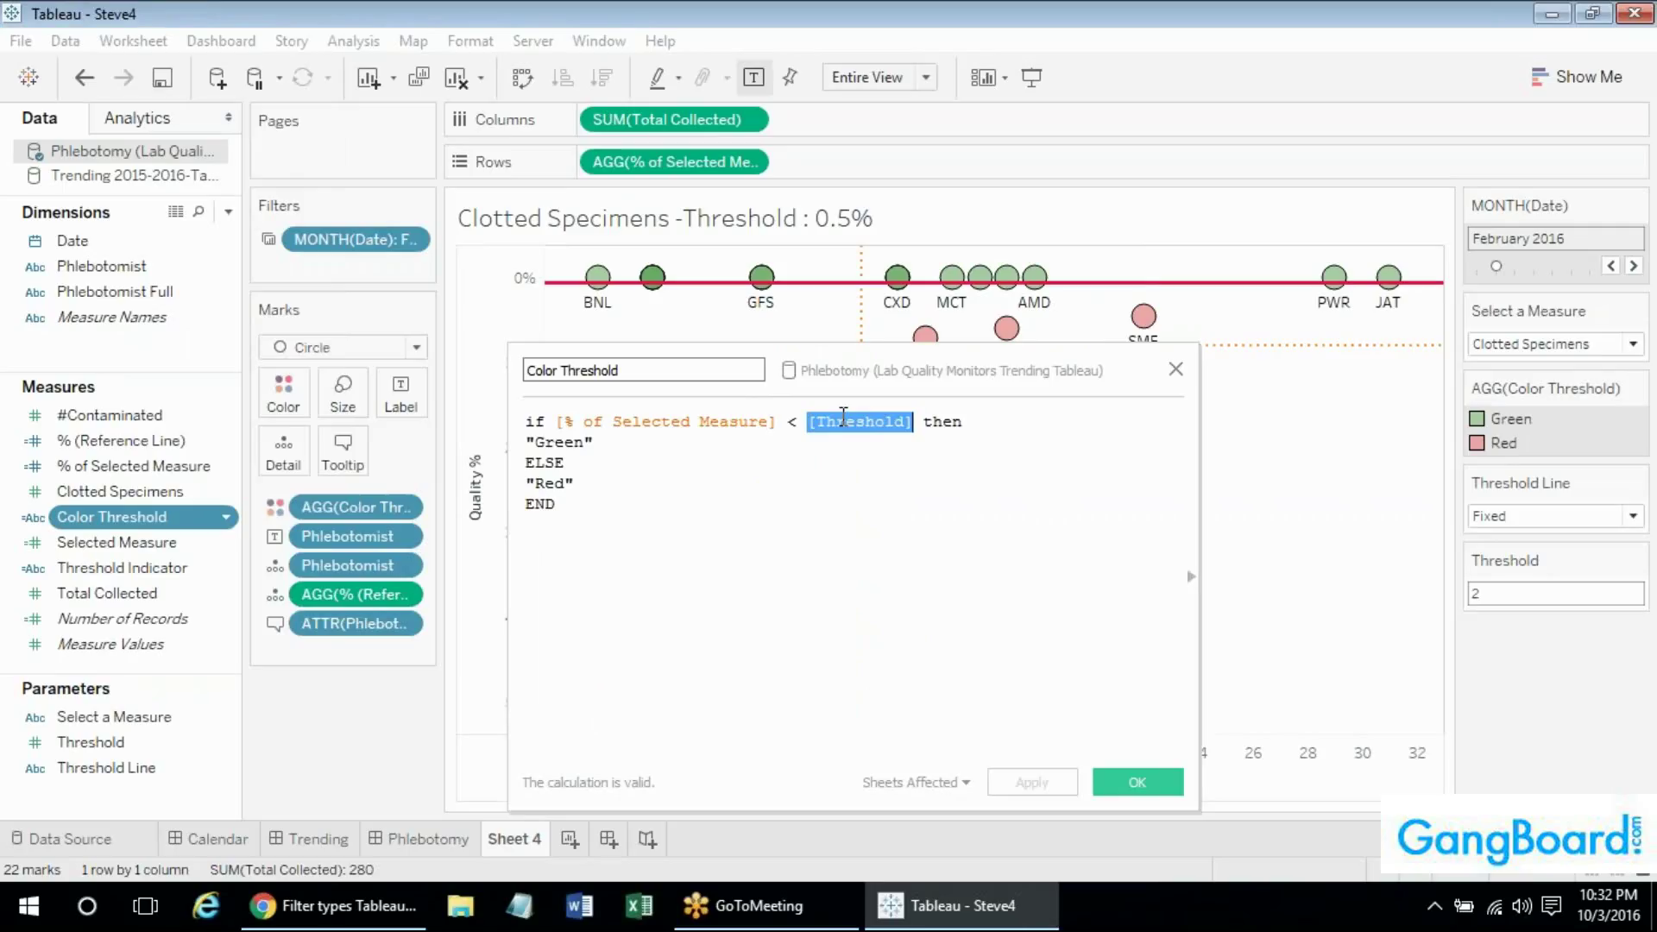
text(% re)
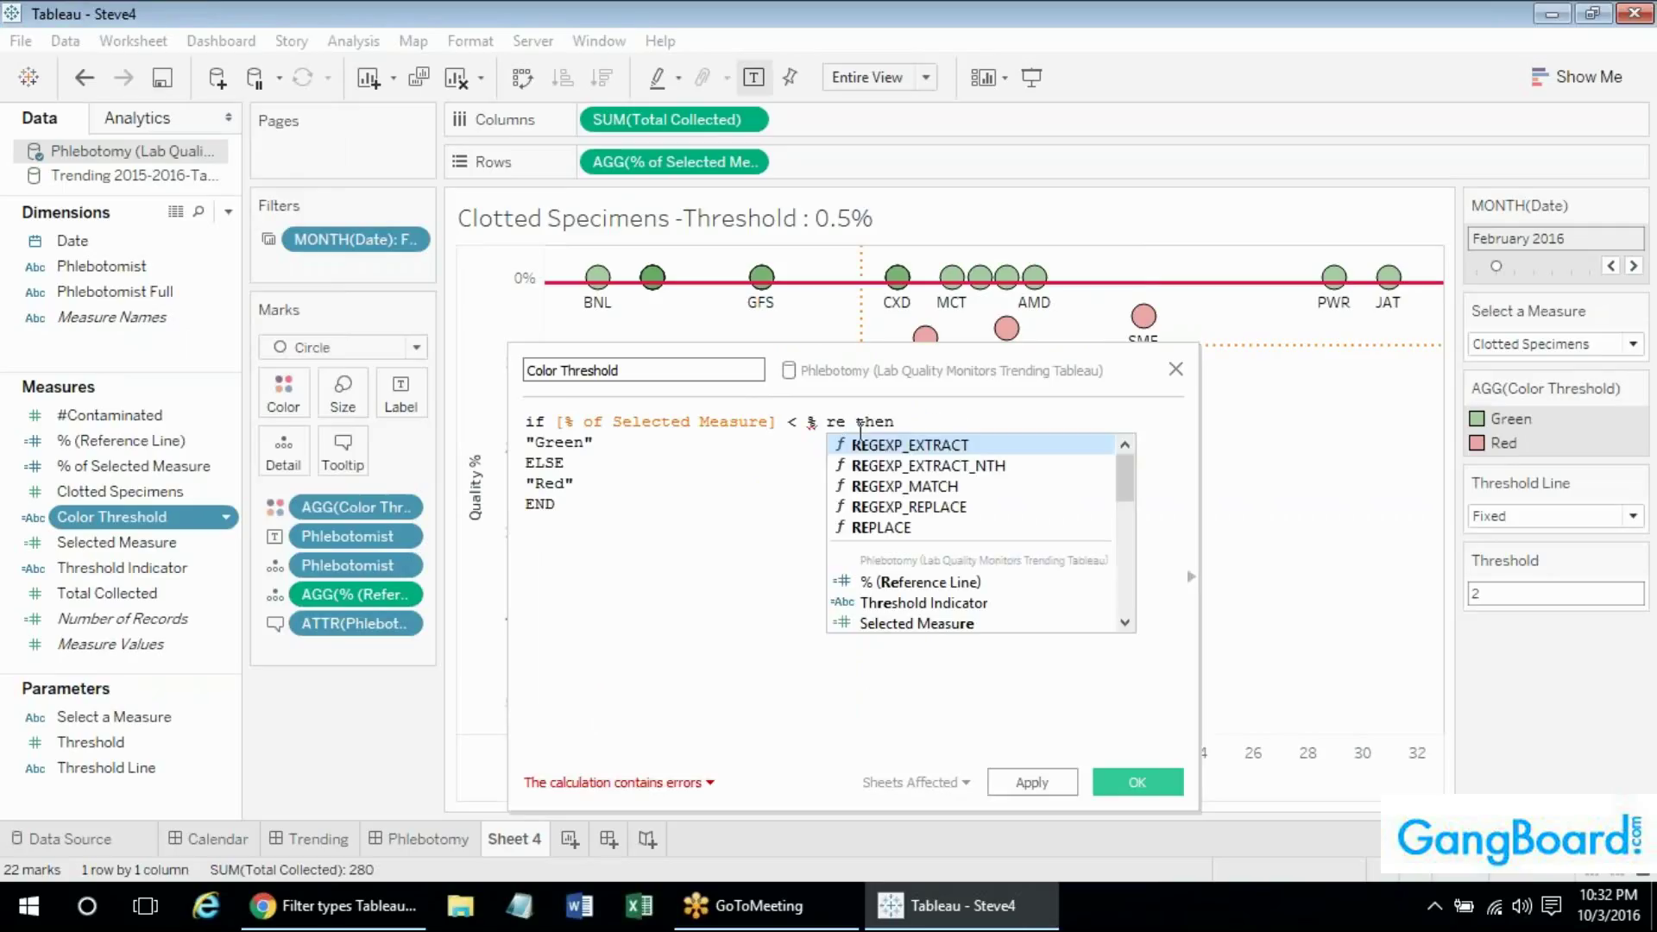
click(920, 582)
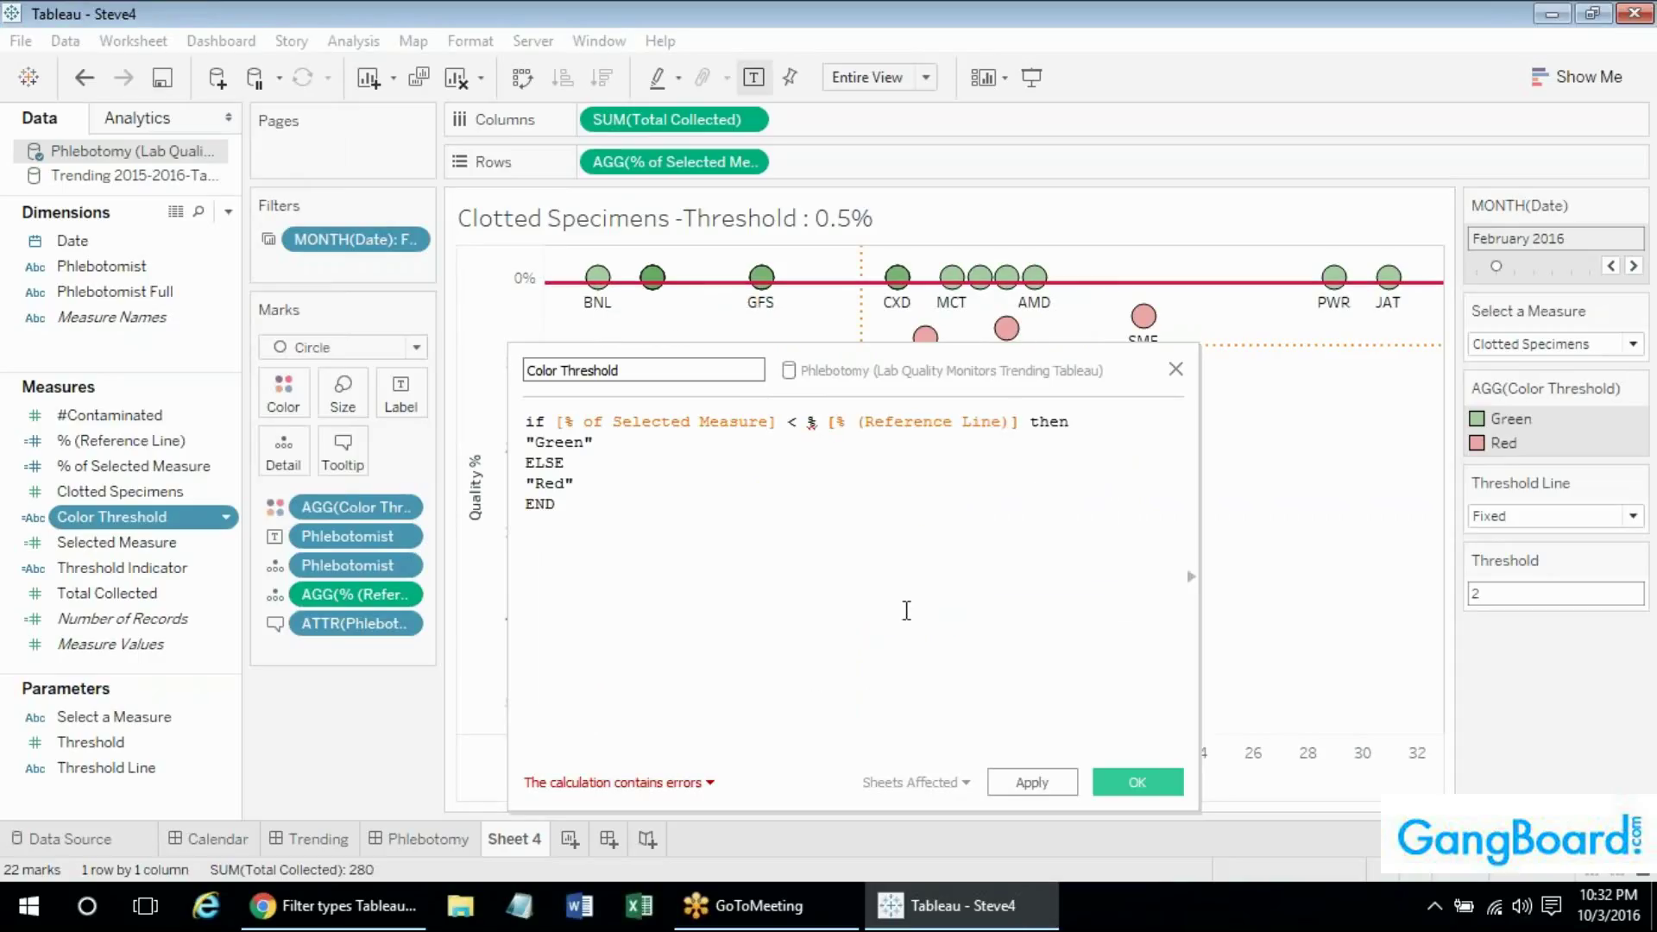
Delete the stray % before [% (Reference Line)] in the formula and save the calculation.
click(827, 440)
click(827, 423)
key(BackSpace)
key(BackSpace)
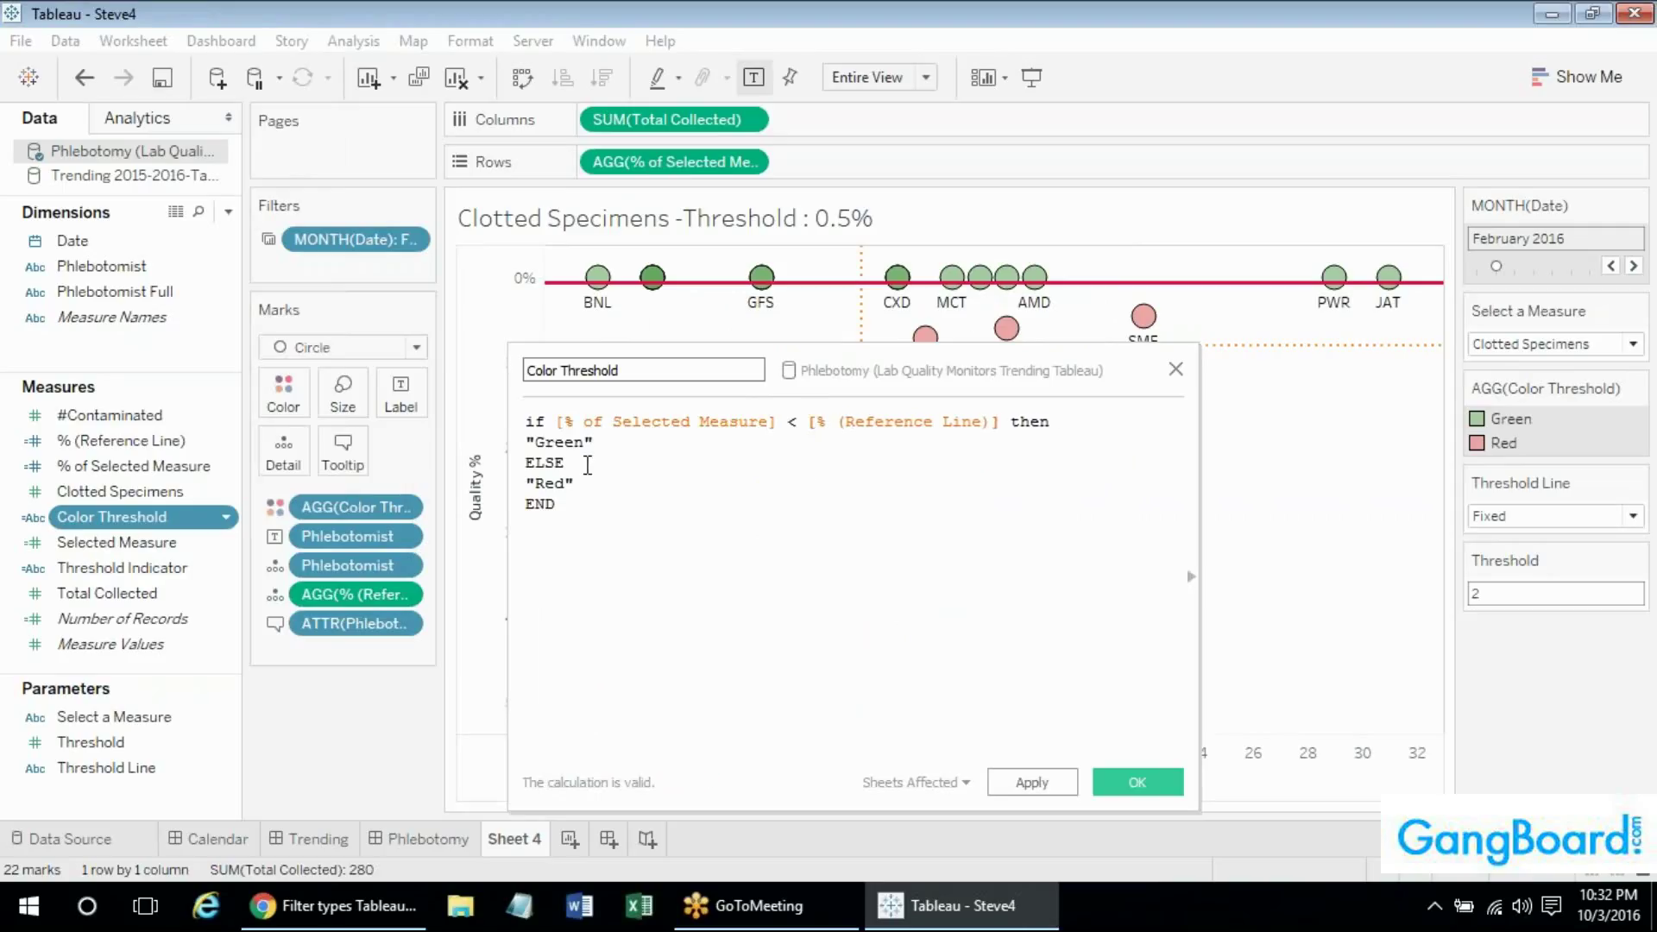
click(1055, 794)
click(1049, 785)
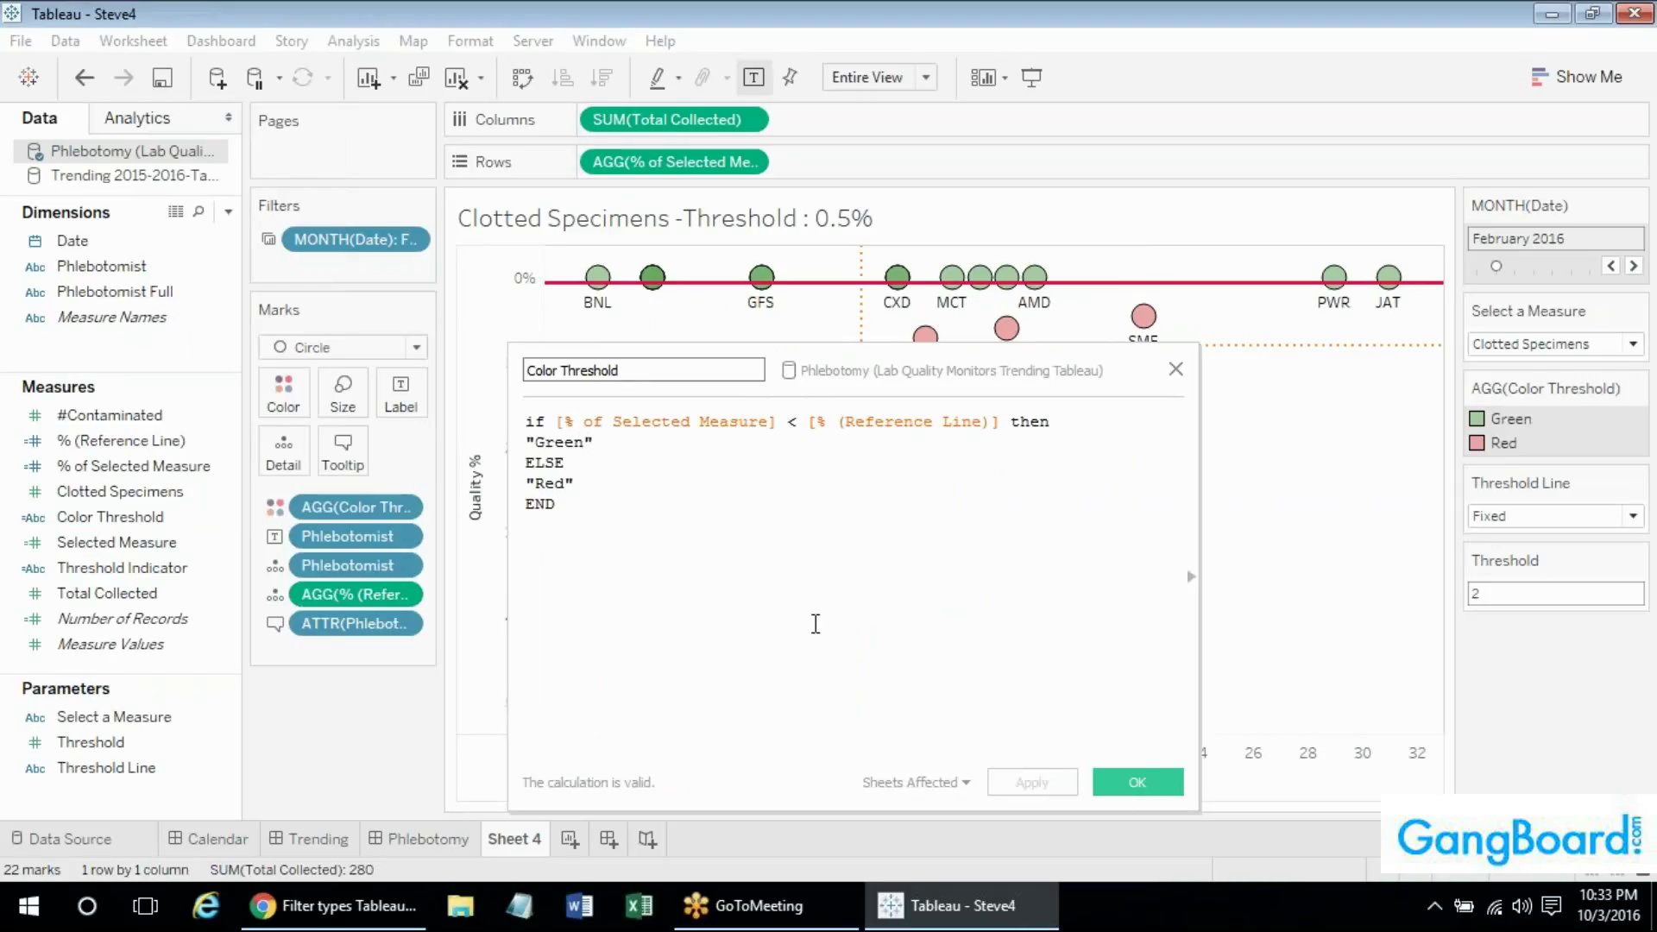
click(1103, 787)
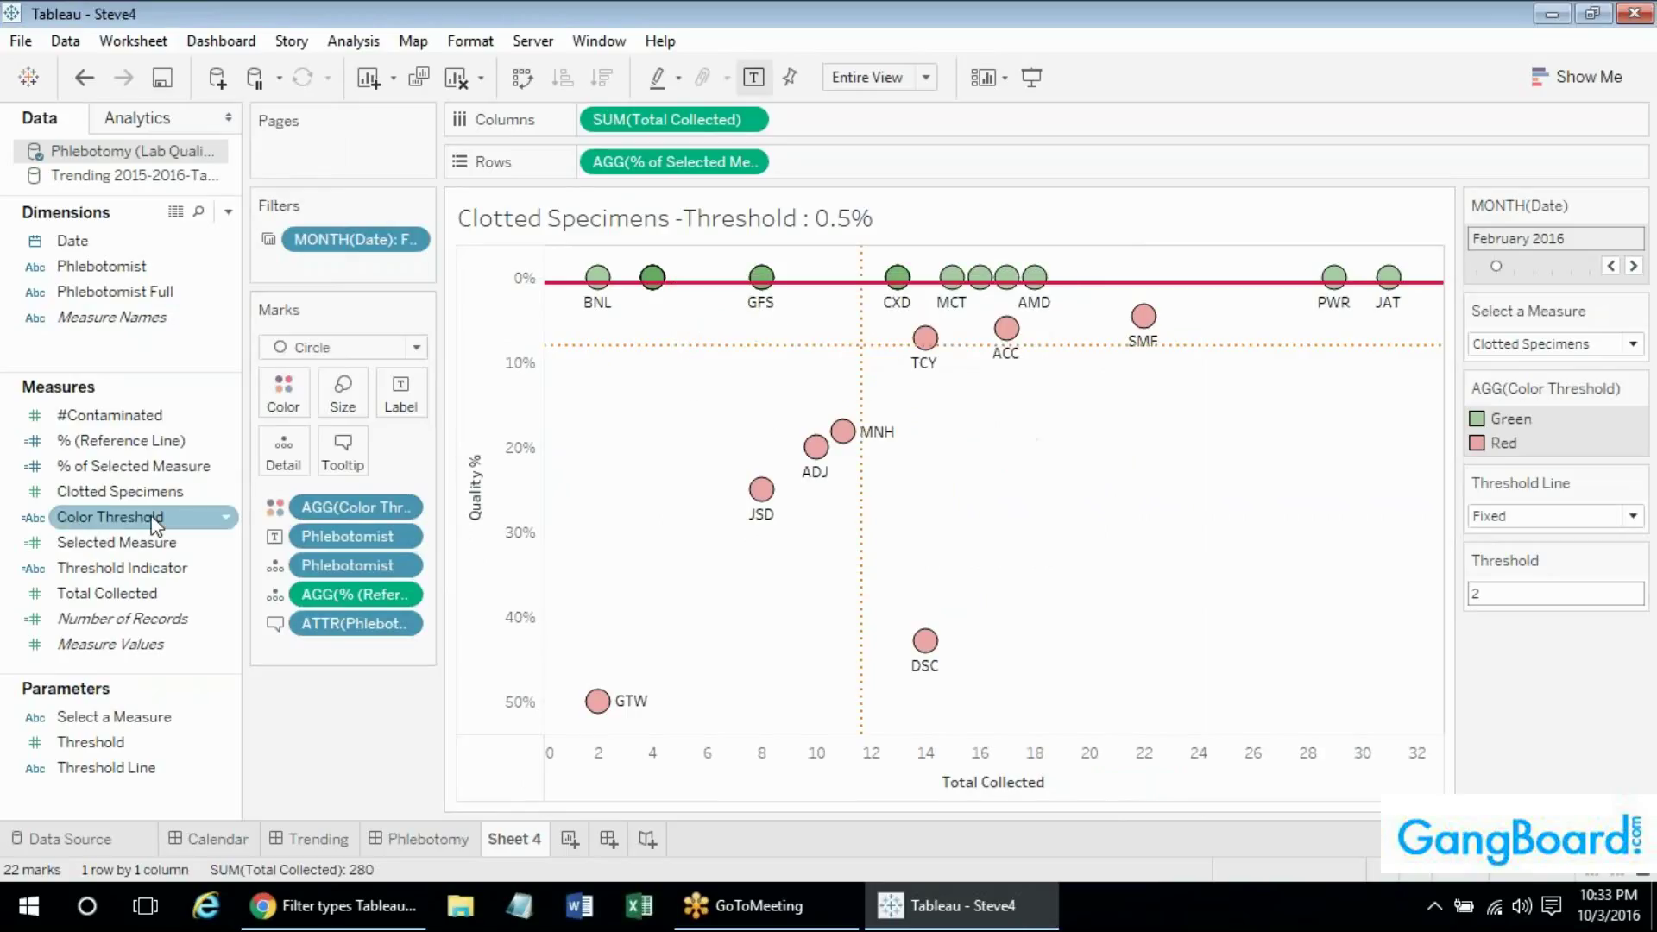
Add % of Selected Measure to the marks as a second color field alongside Color Threshold.
click(107, 470)
drag(107, 479, 278, 664)
click(275, 656)
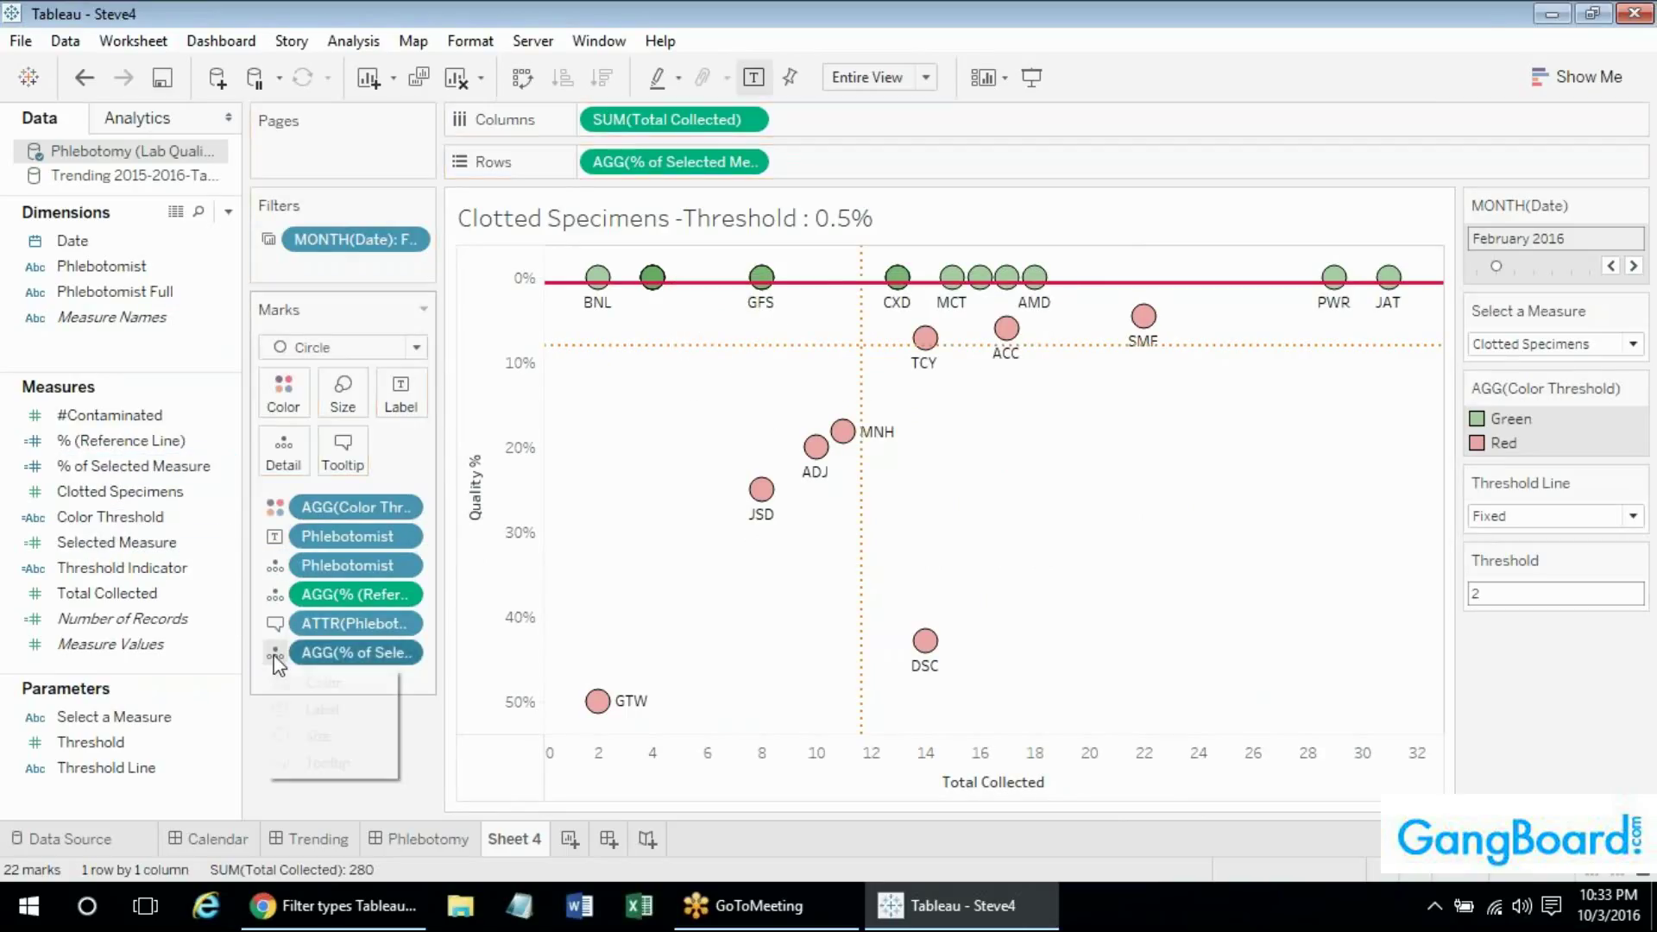
click(298, 681)
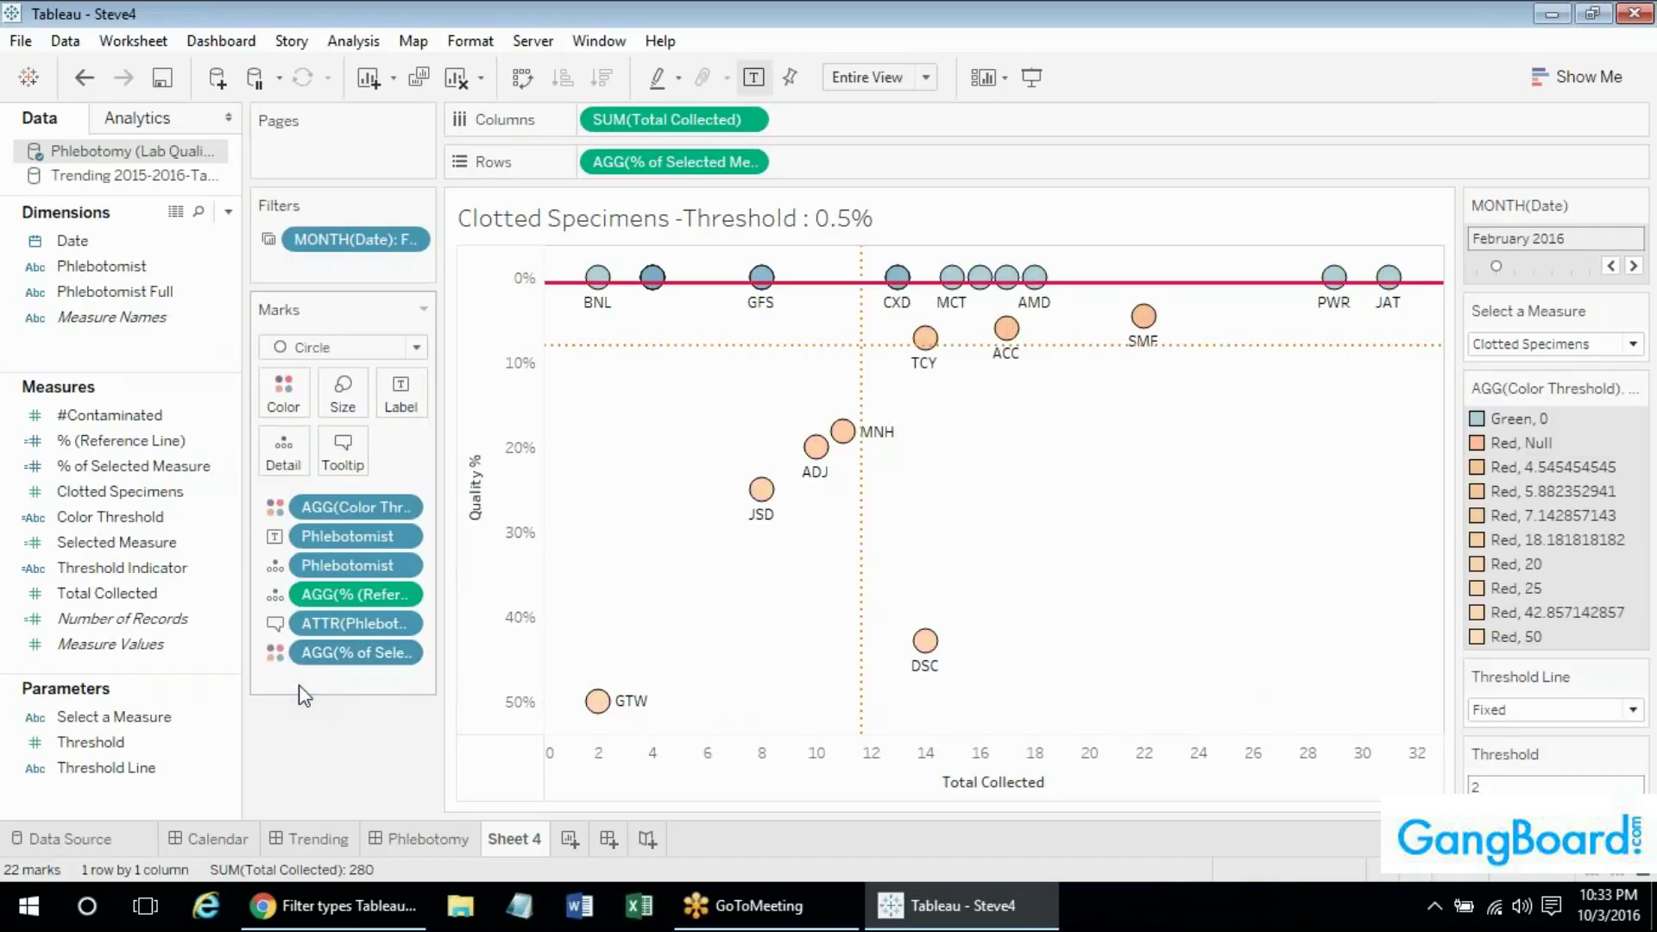
Set the "Green, 0" item to green and assign the Red palette to all the Red items.
double_click(1522, 417)
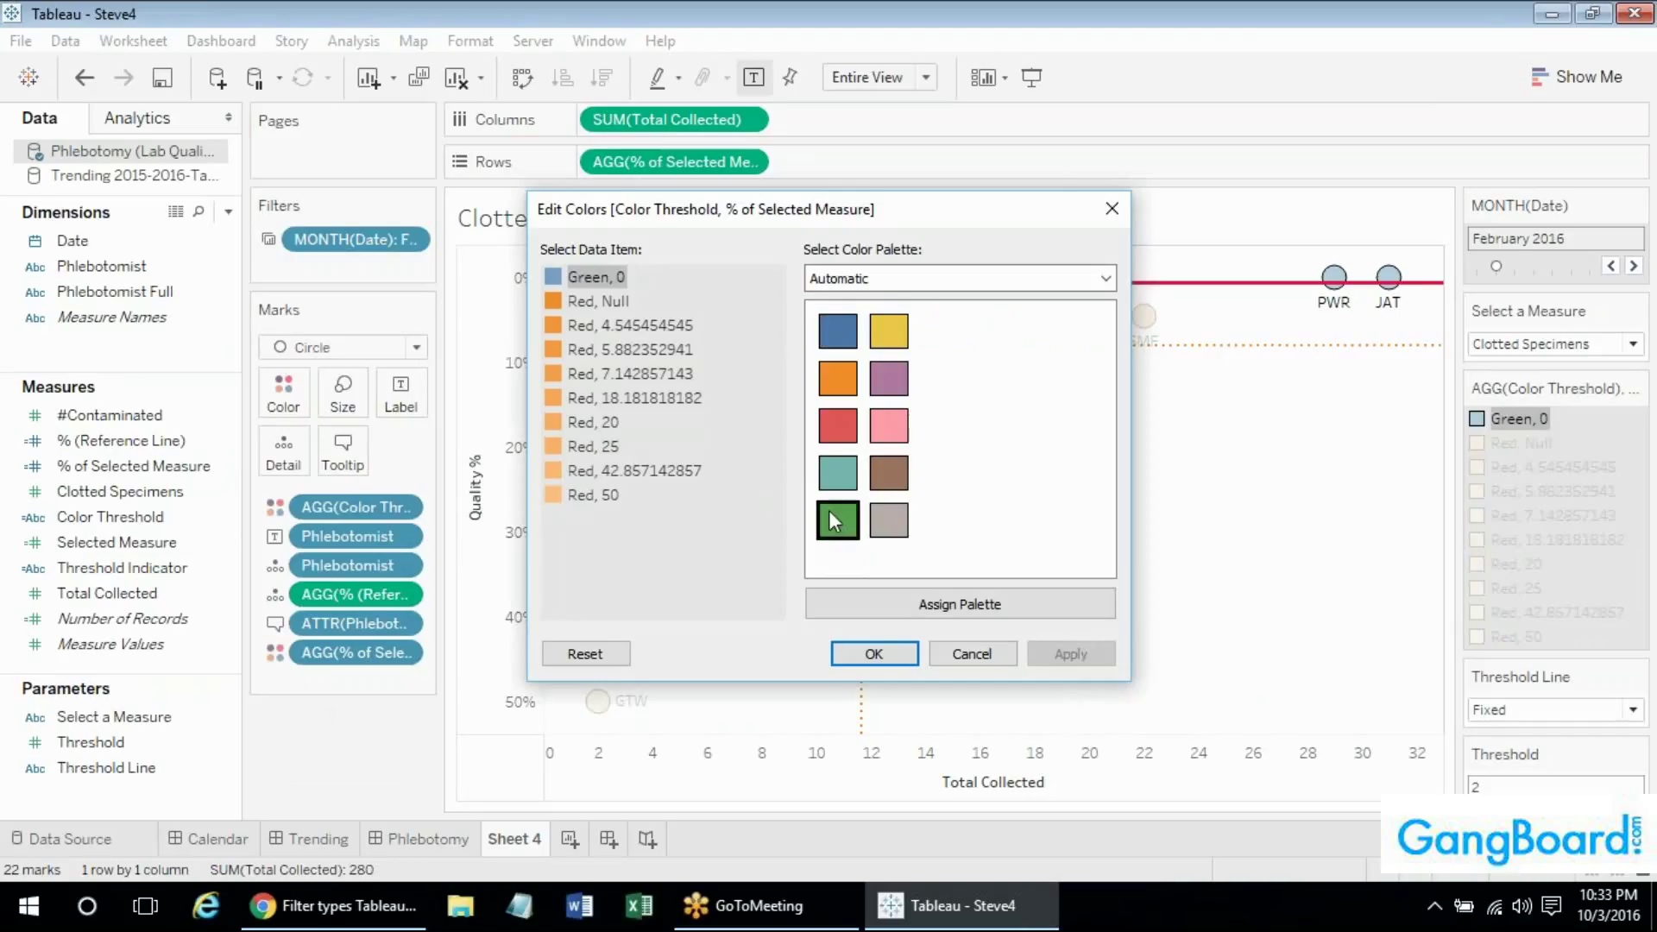
click(829, 514)
click(598, 301)
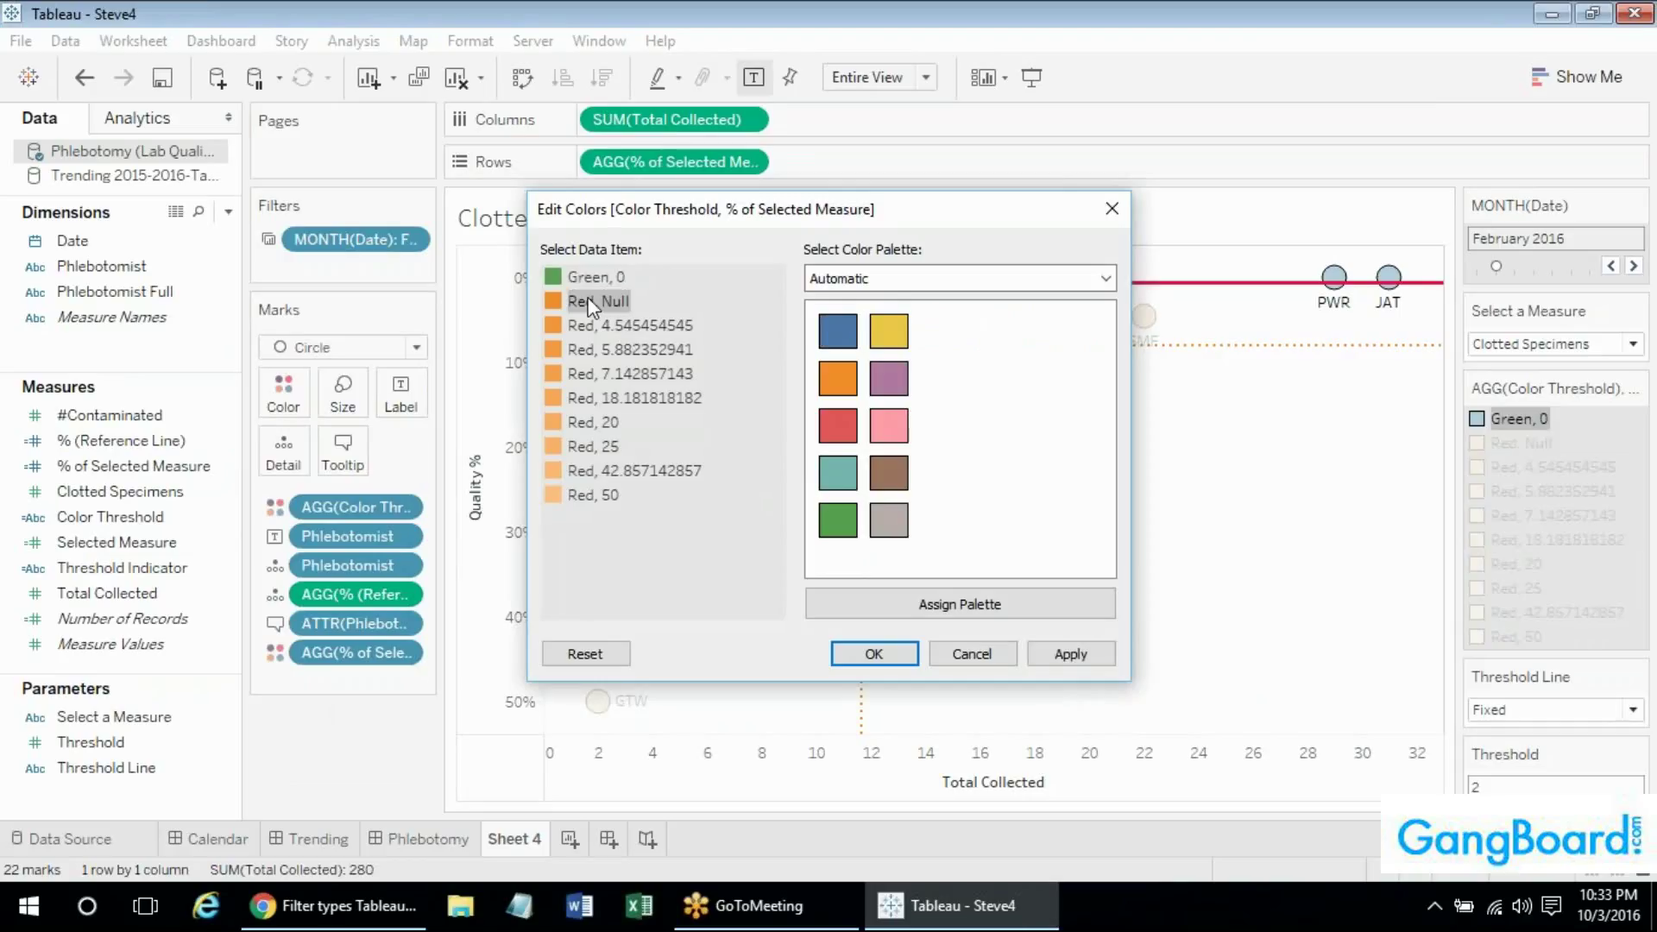
shift+click(603, 496)
click(980, 283)
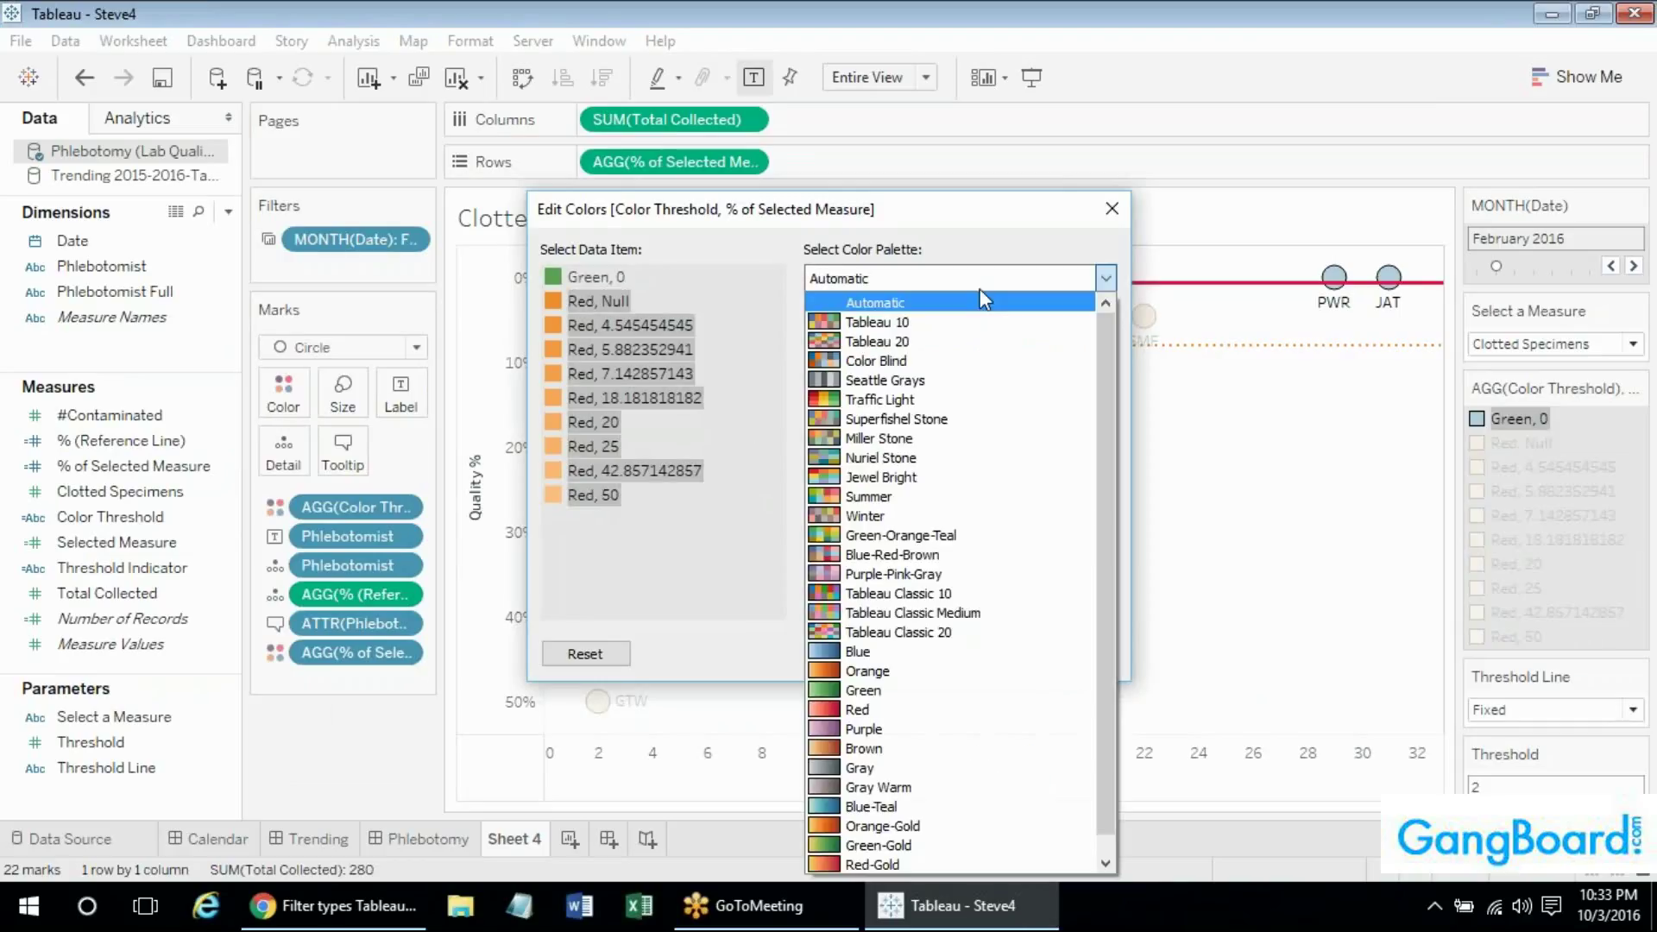
click(882, 709)
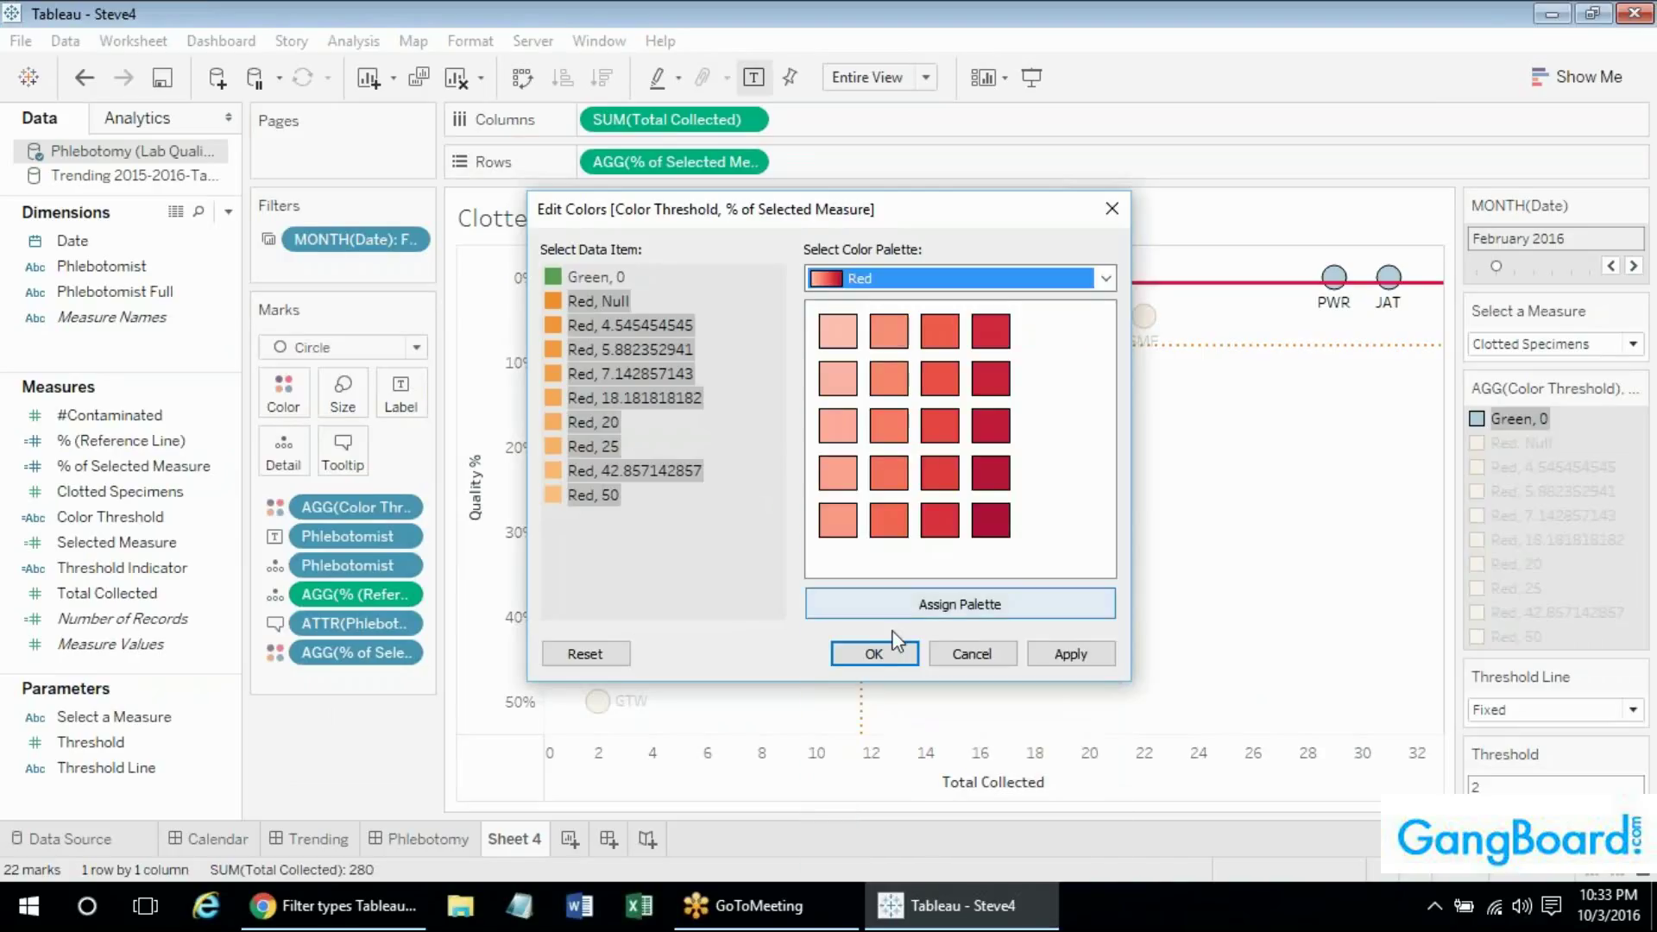
click(923, 605)
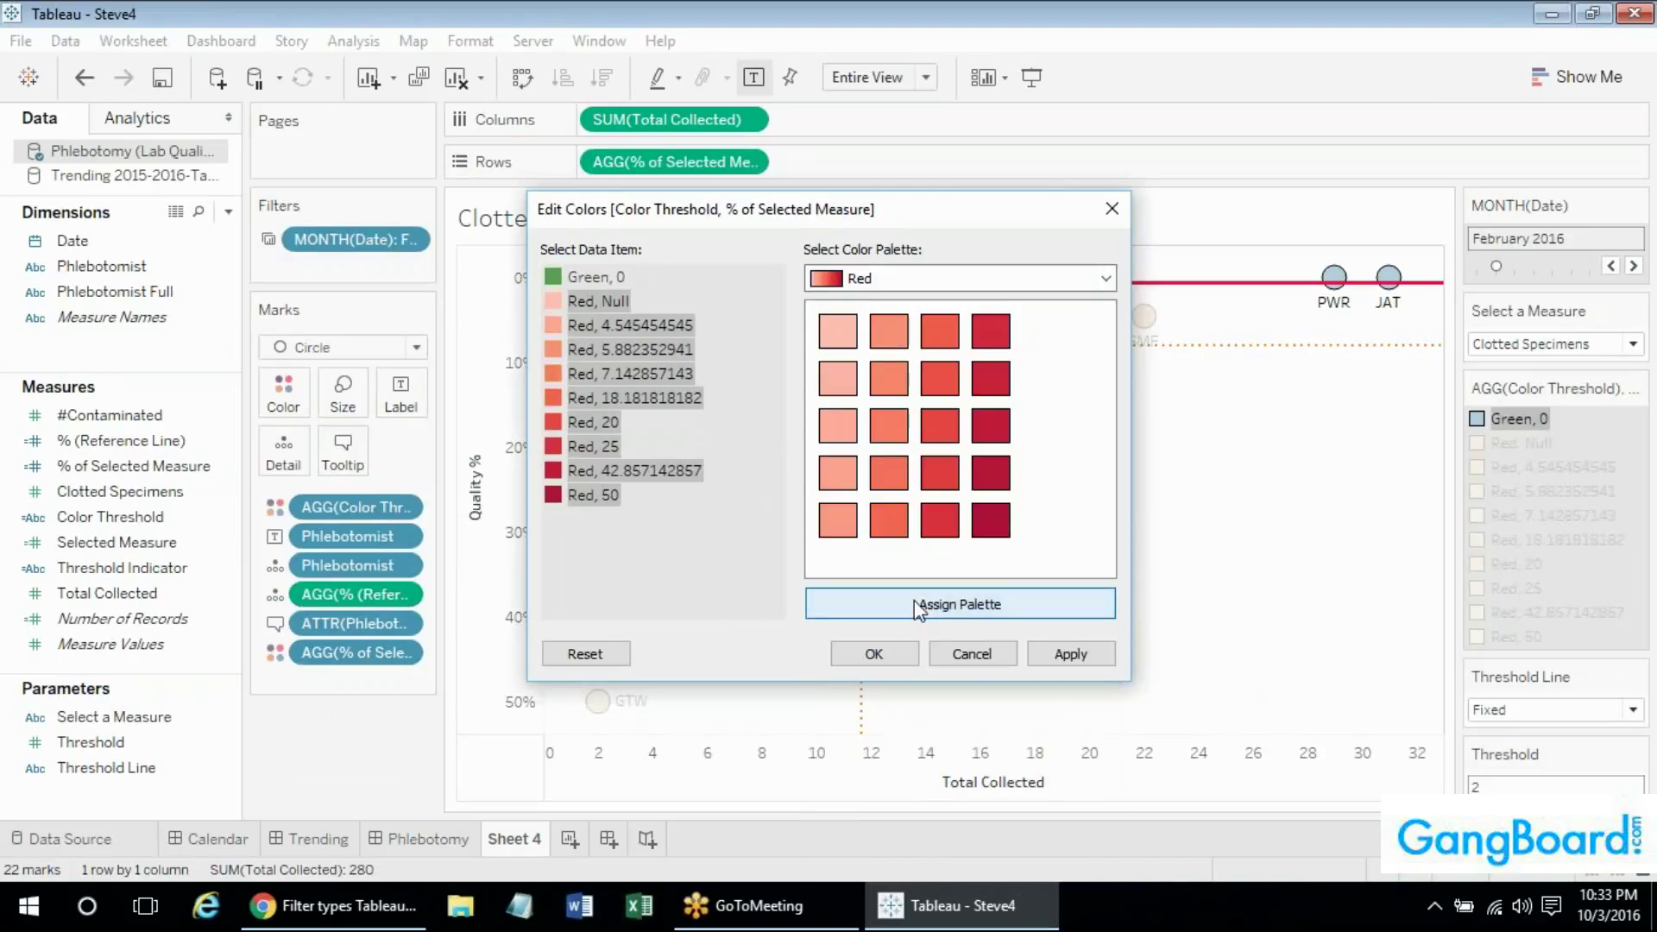
click(873, 654)
click(1085, 595)
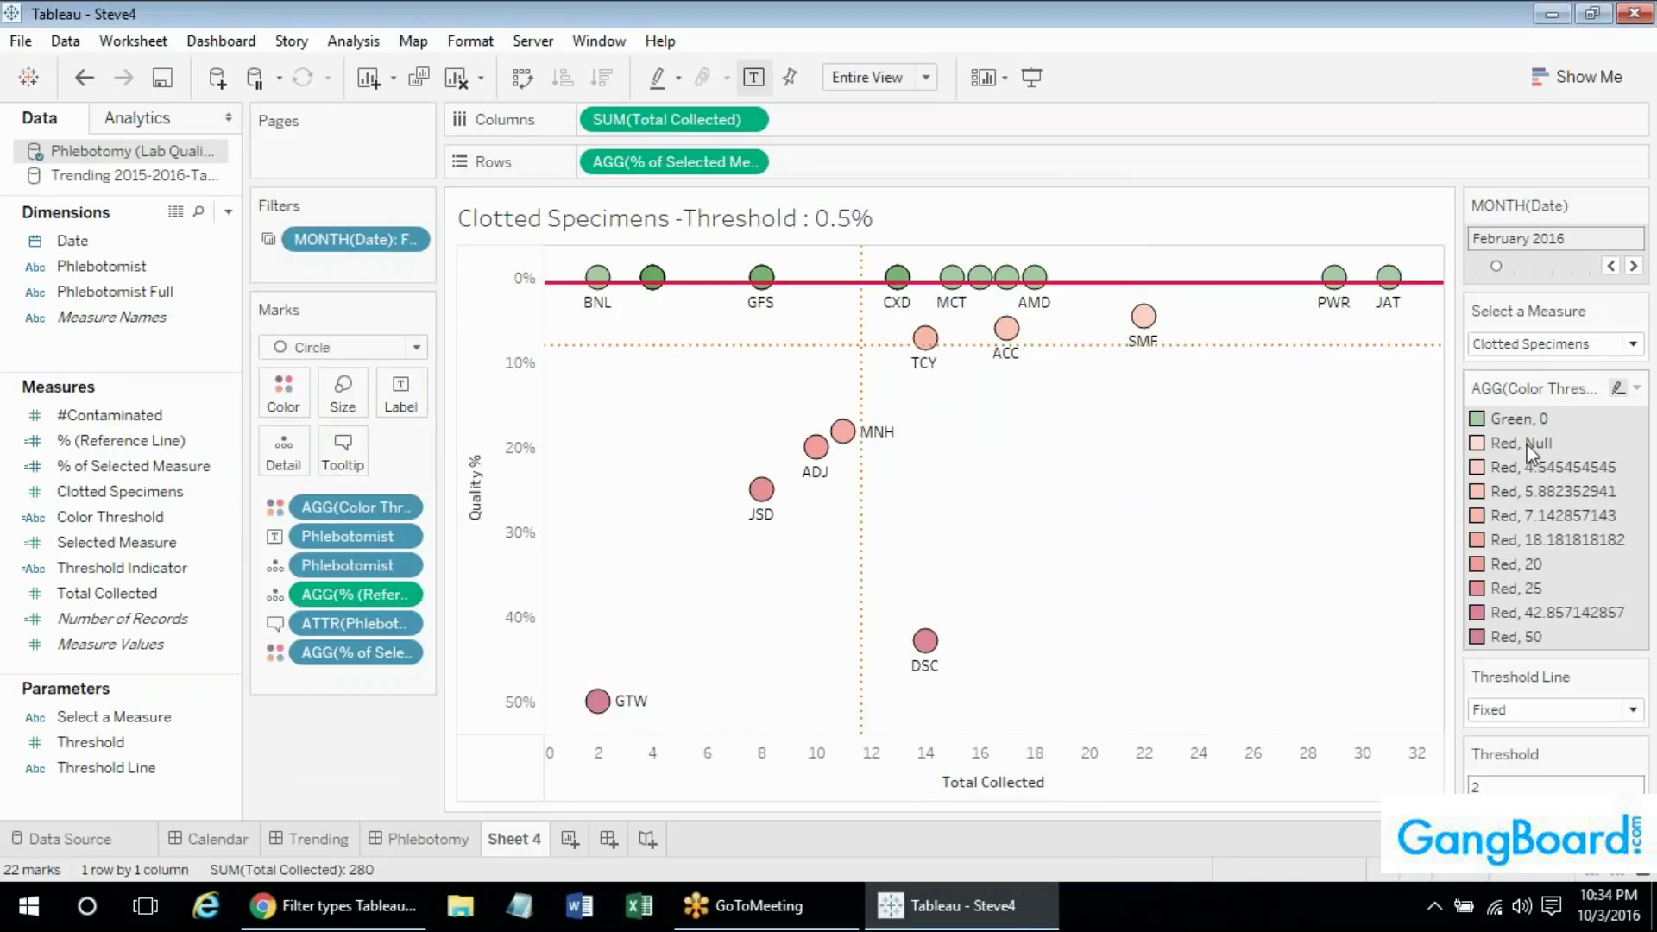
Try to convert the % of Selected Measure color field from discrete to continuous.
right_click(349, 654)
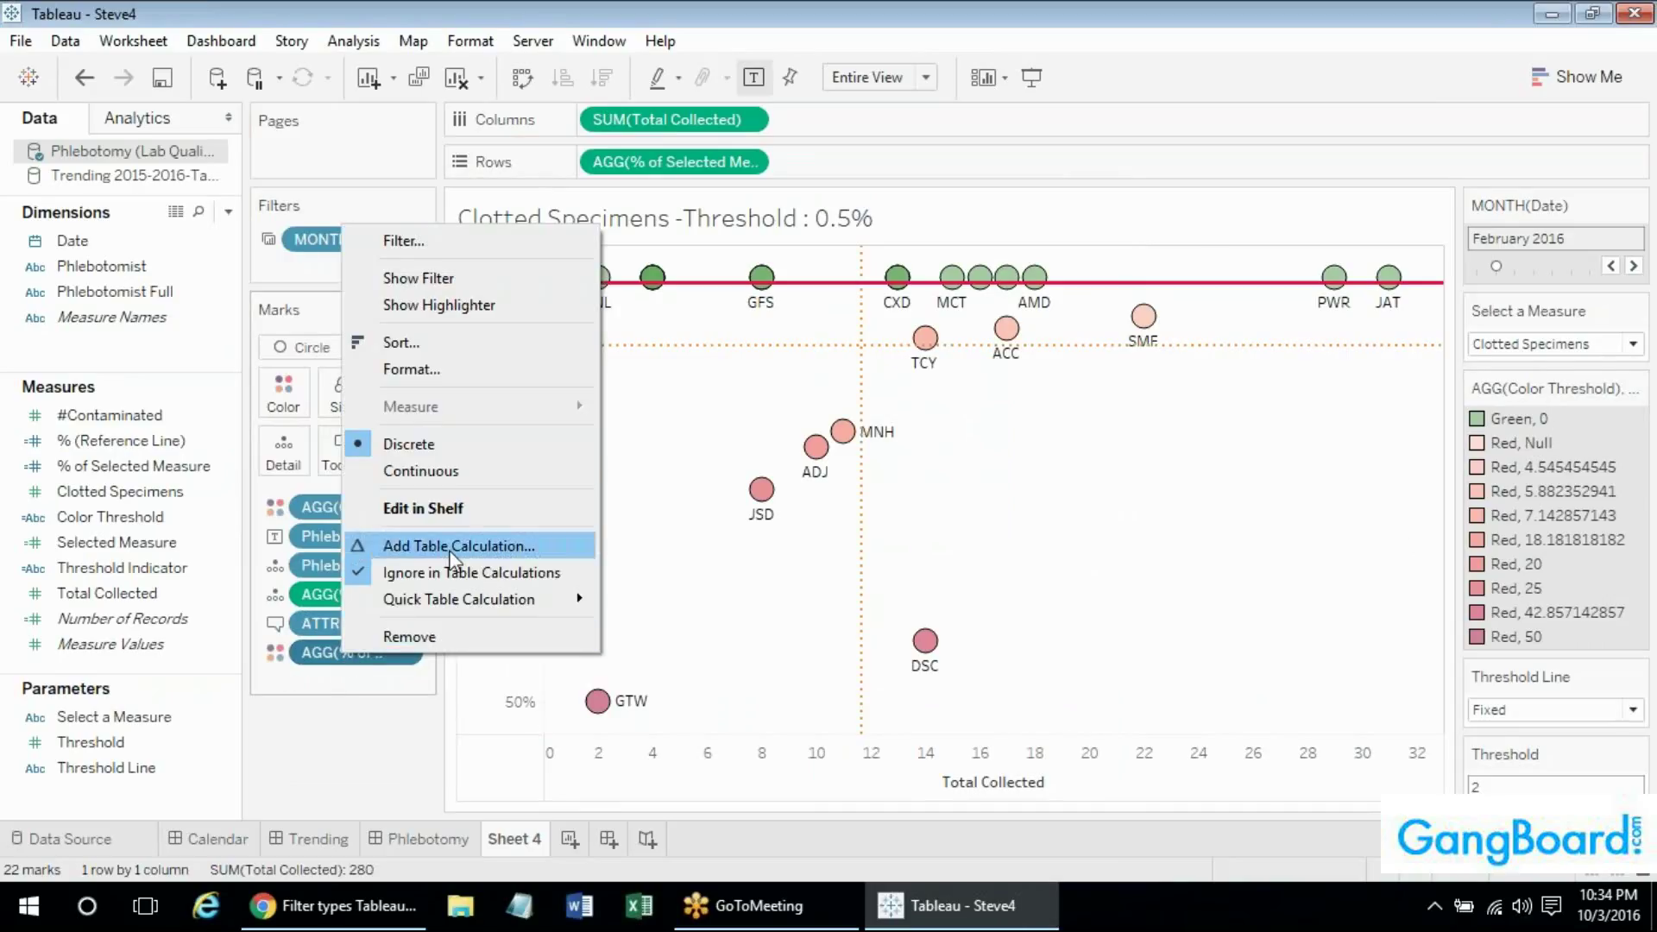
click(488, 473)
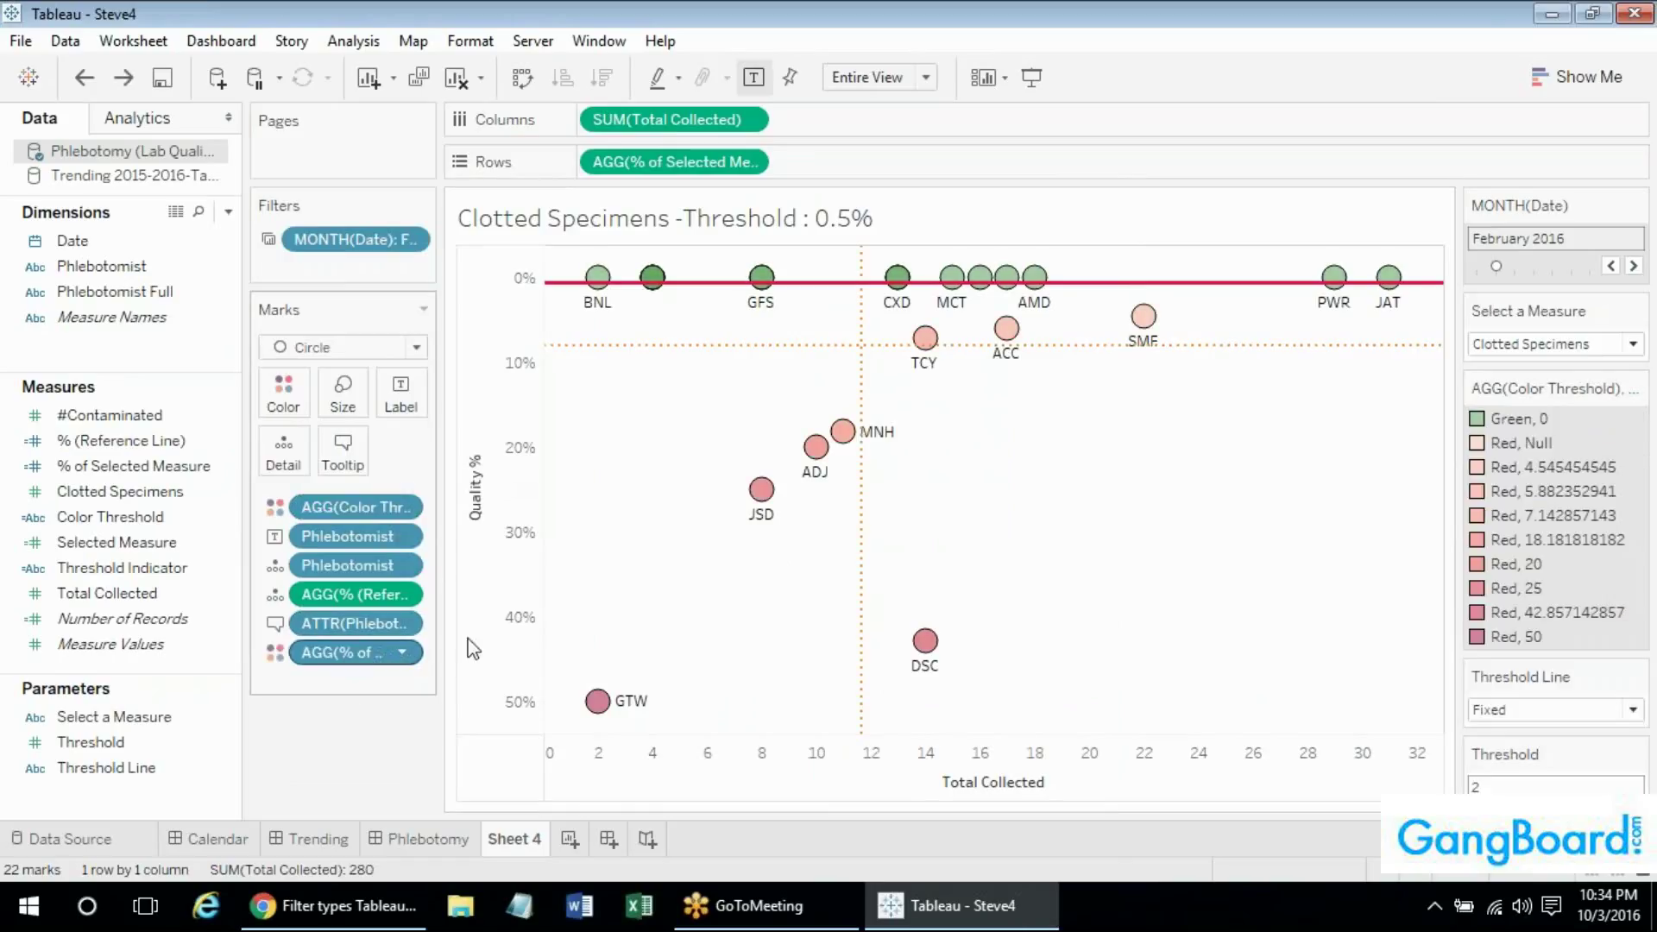
Check the mark colors with the measure set to Overall, and return it to Clotted Specimens.
click(1520, 345)
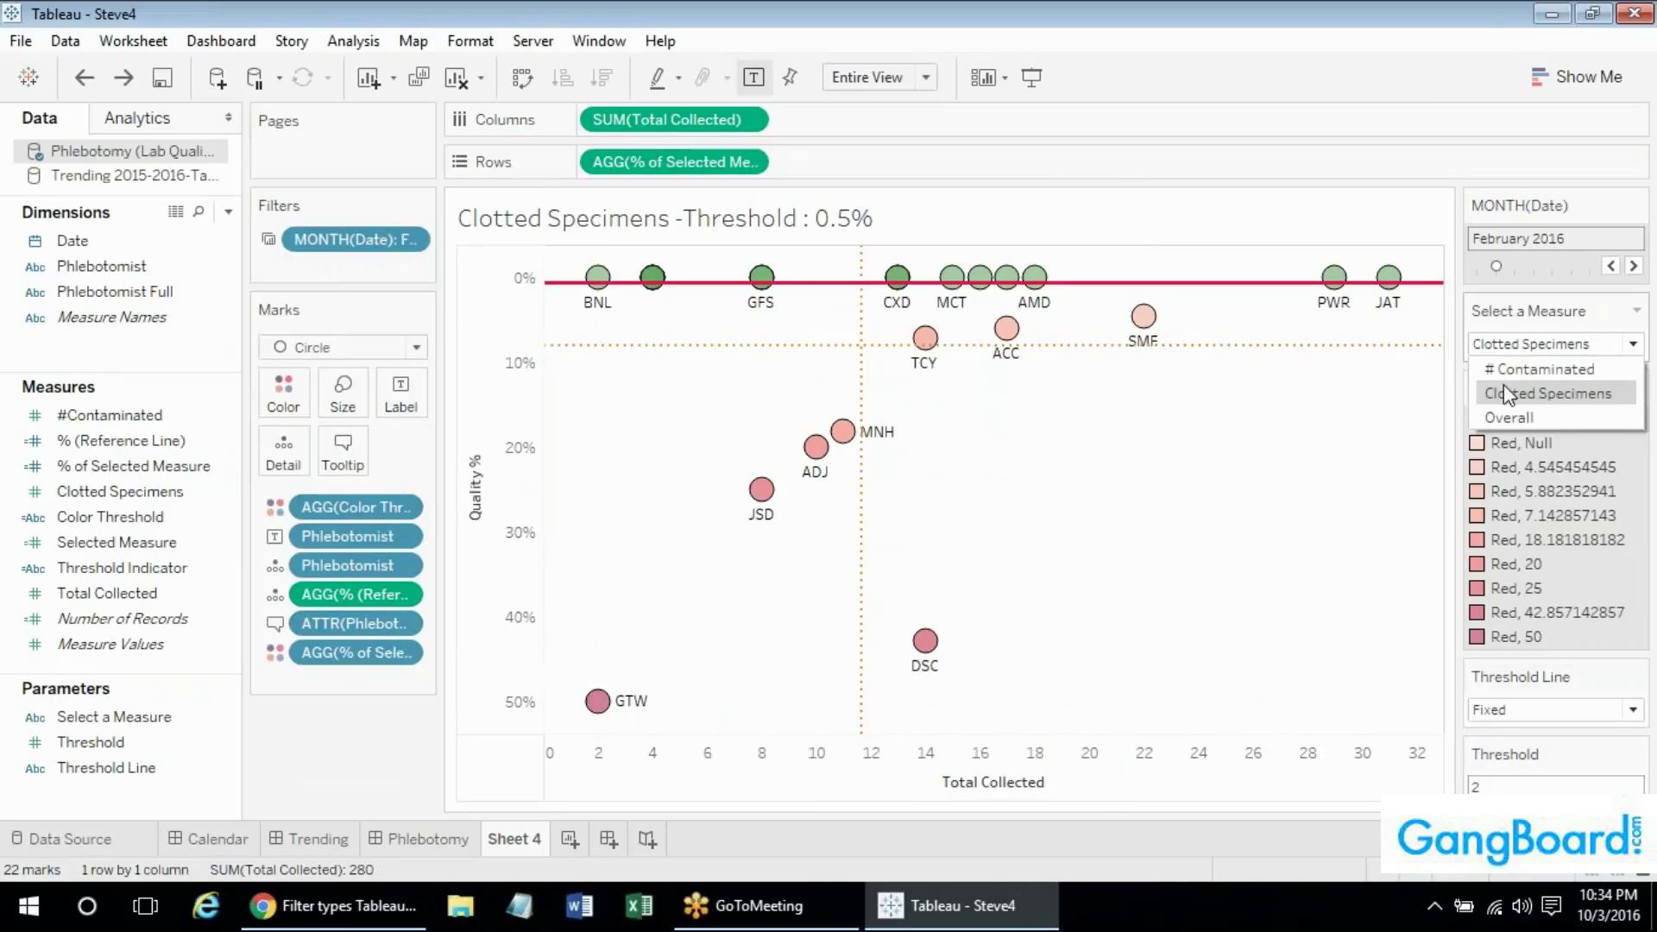
click(1497, 415)
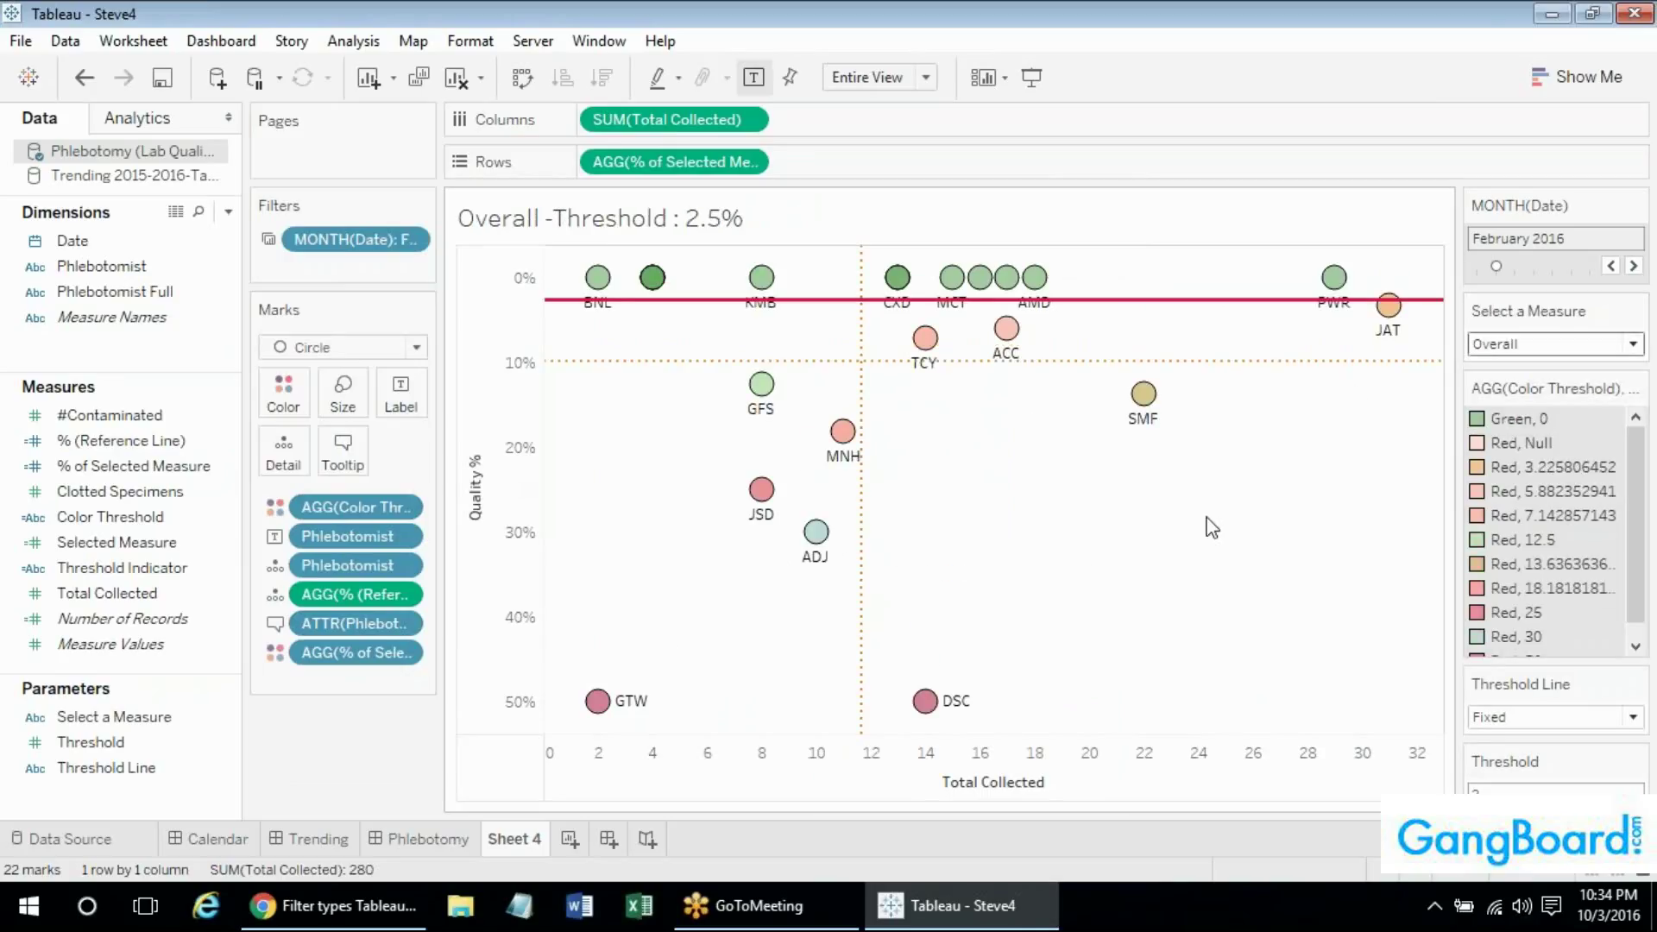
key(Down)
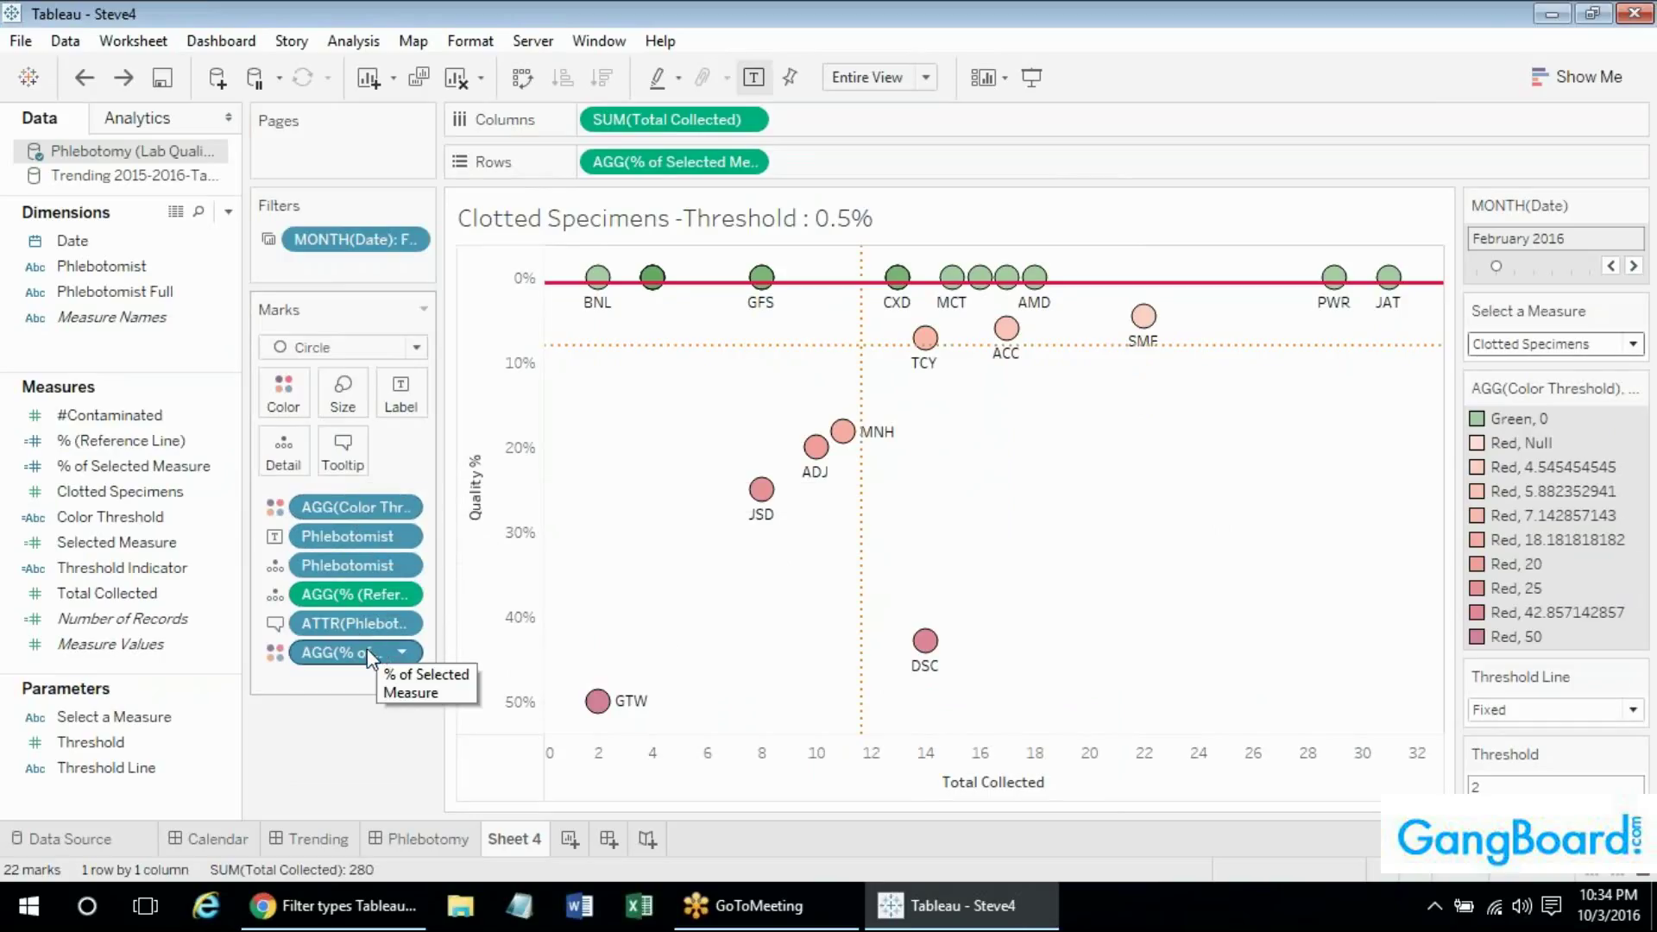
Remove % of Selected Measure from the marks' color, keeping only Color Threshold.
drag(366, 649, 173, 681)
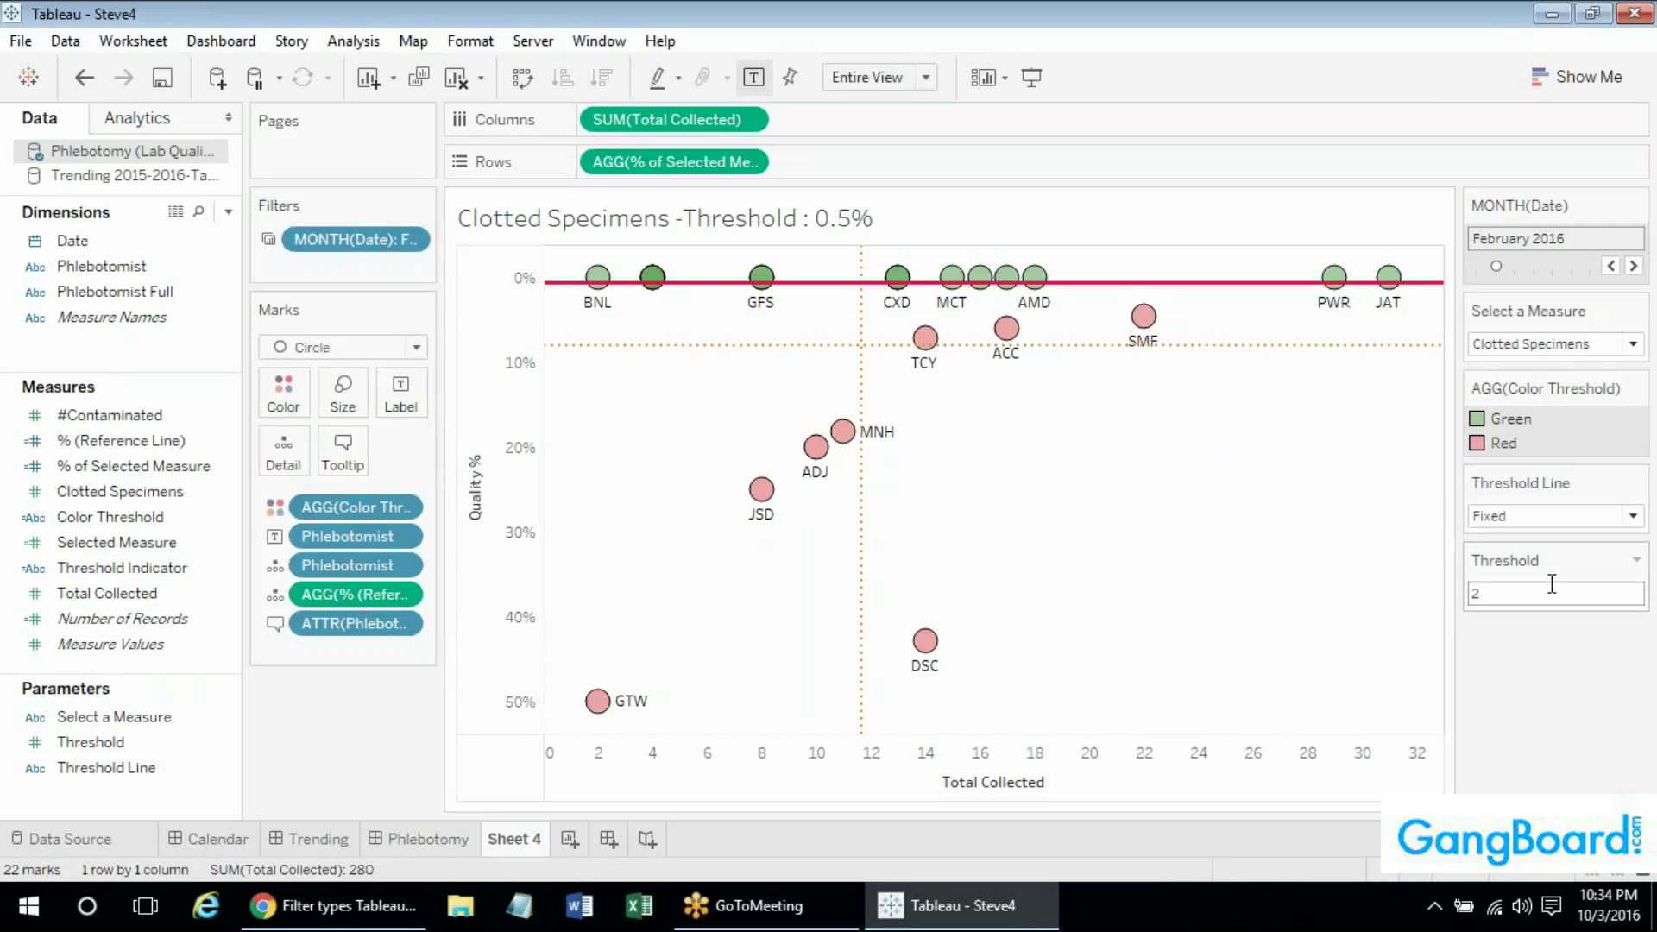
Check the threshold coloring across the selectable measures, including # Contaminated, and leave the measure on Overall.
click(1533, 345)
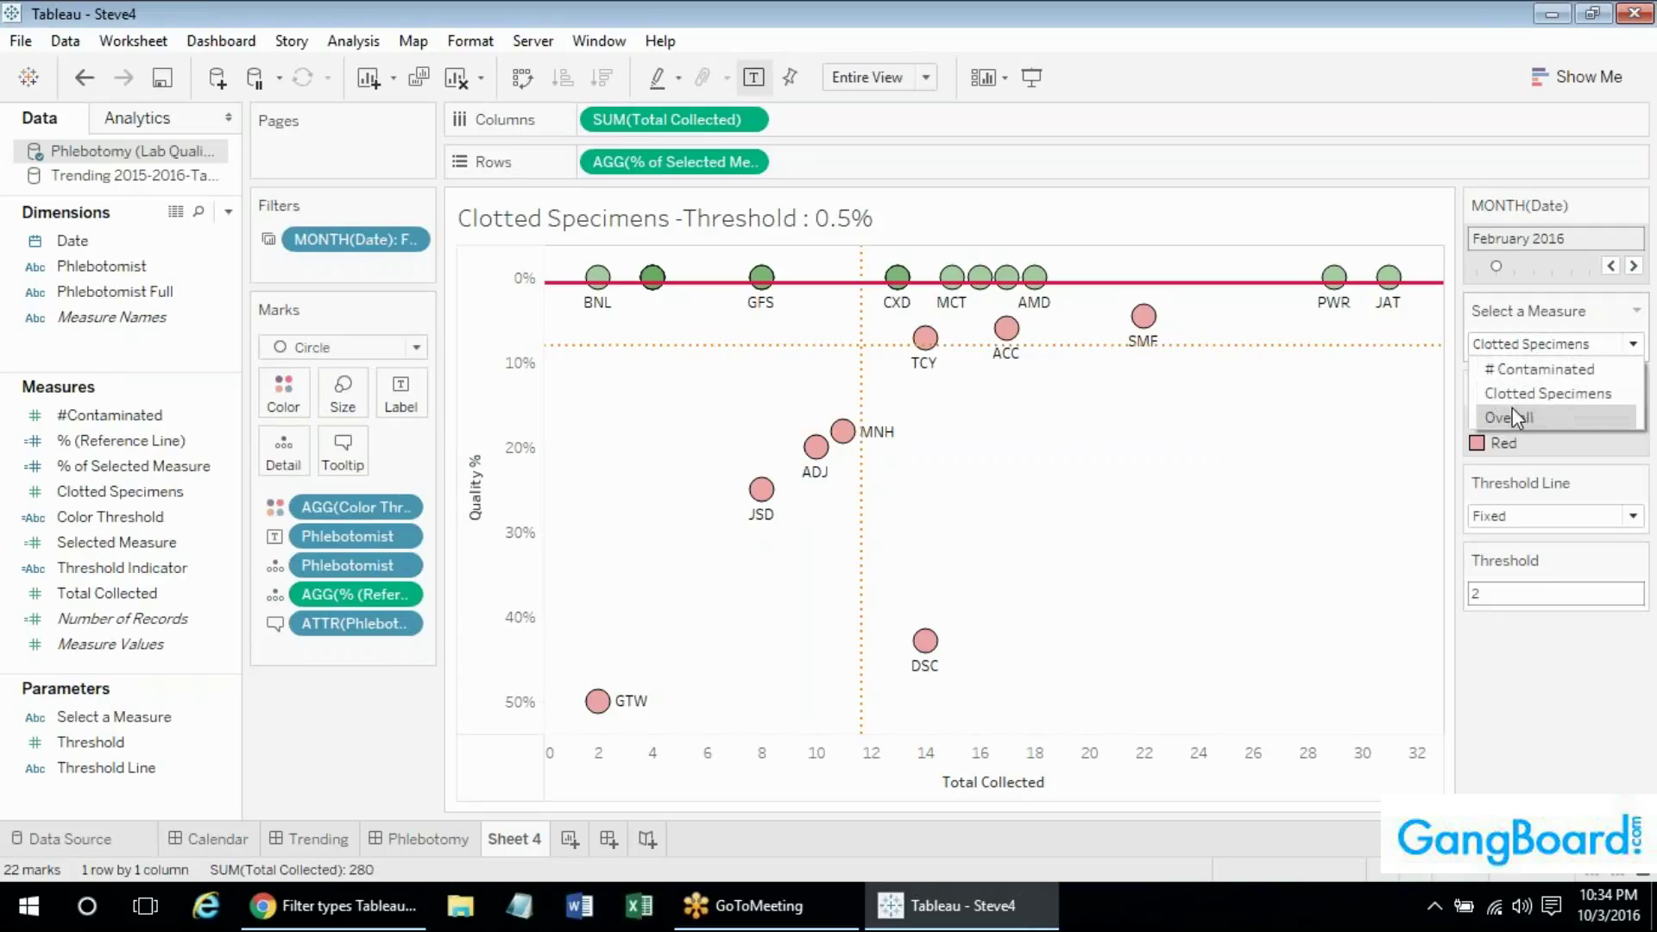
click(1512, 409)
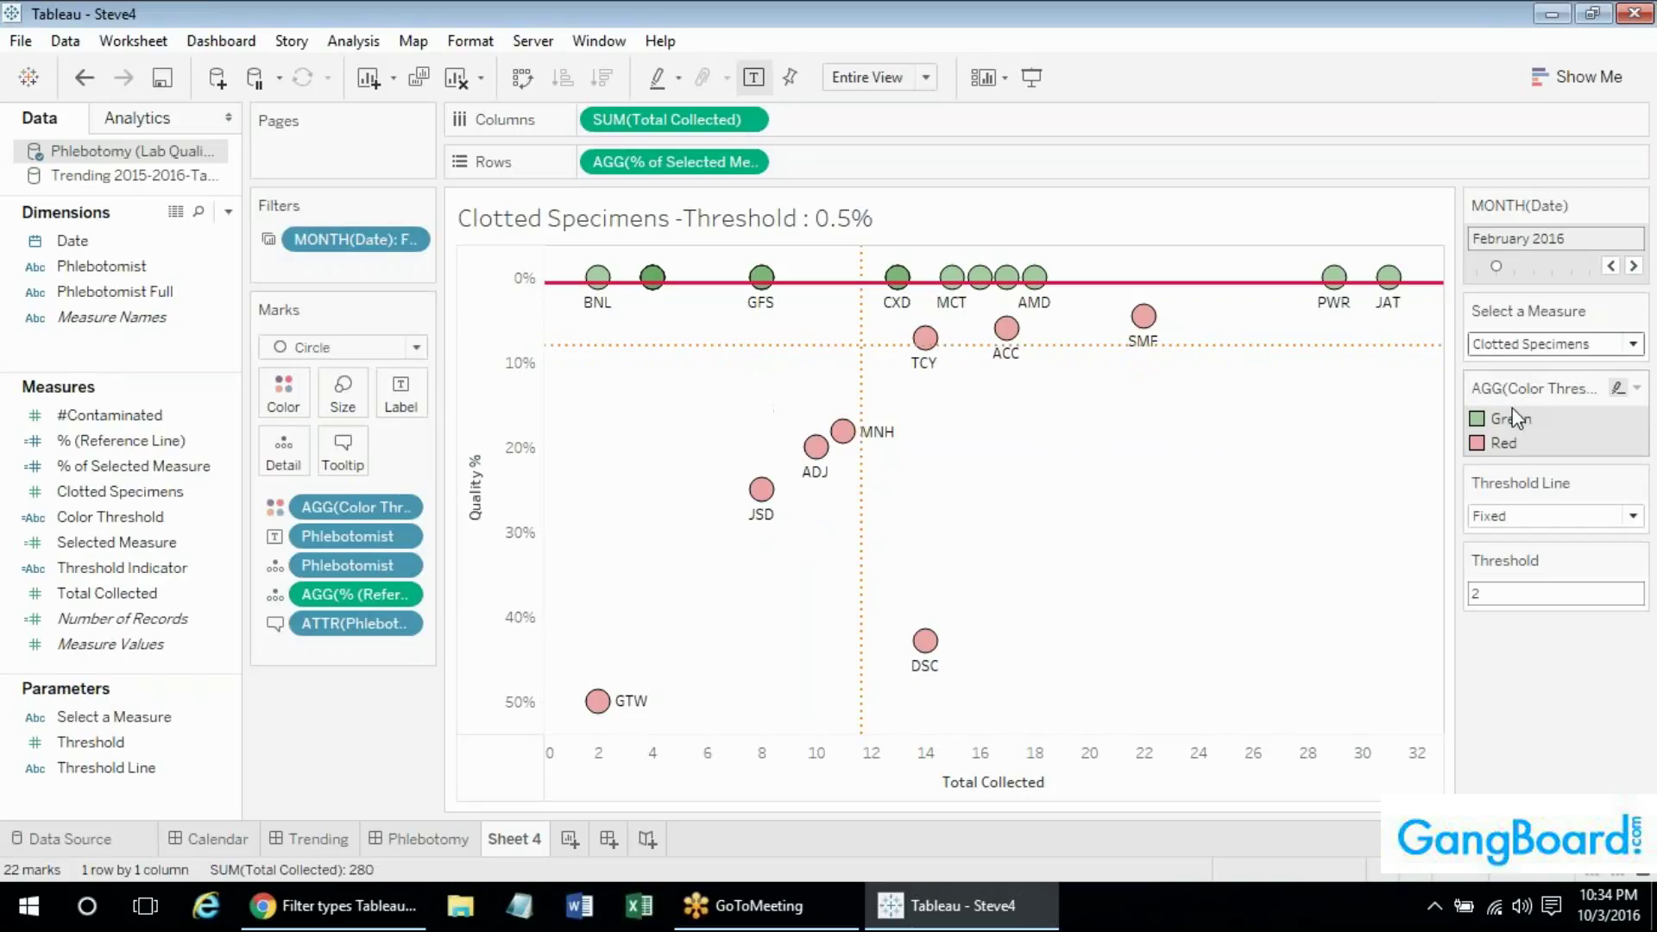
key(Down)
key(Down)
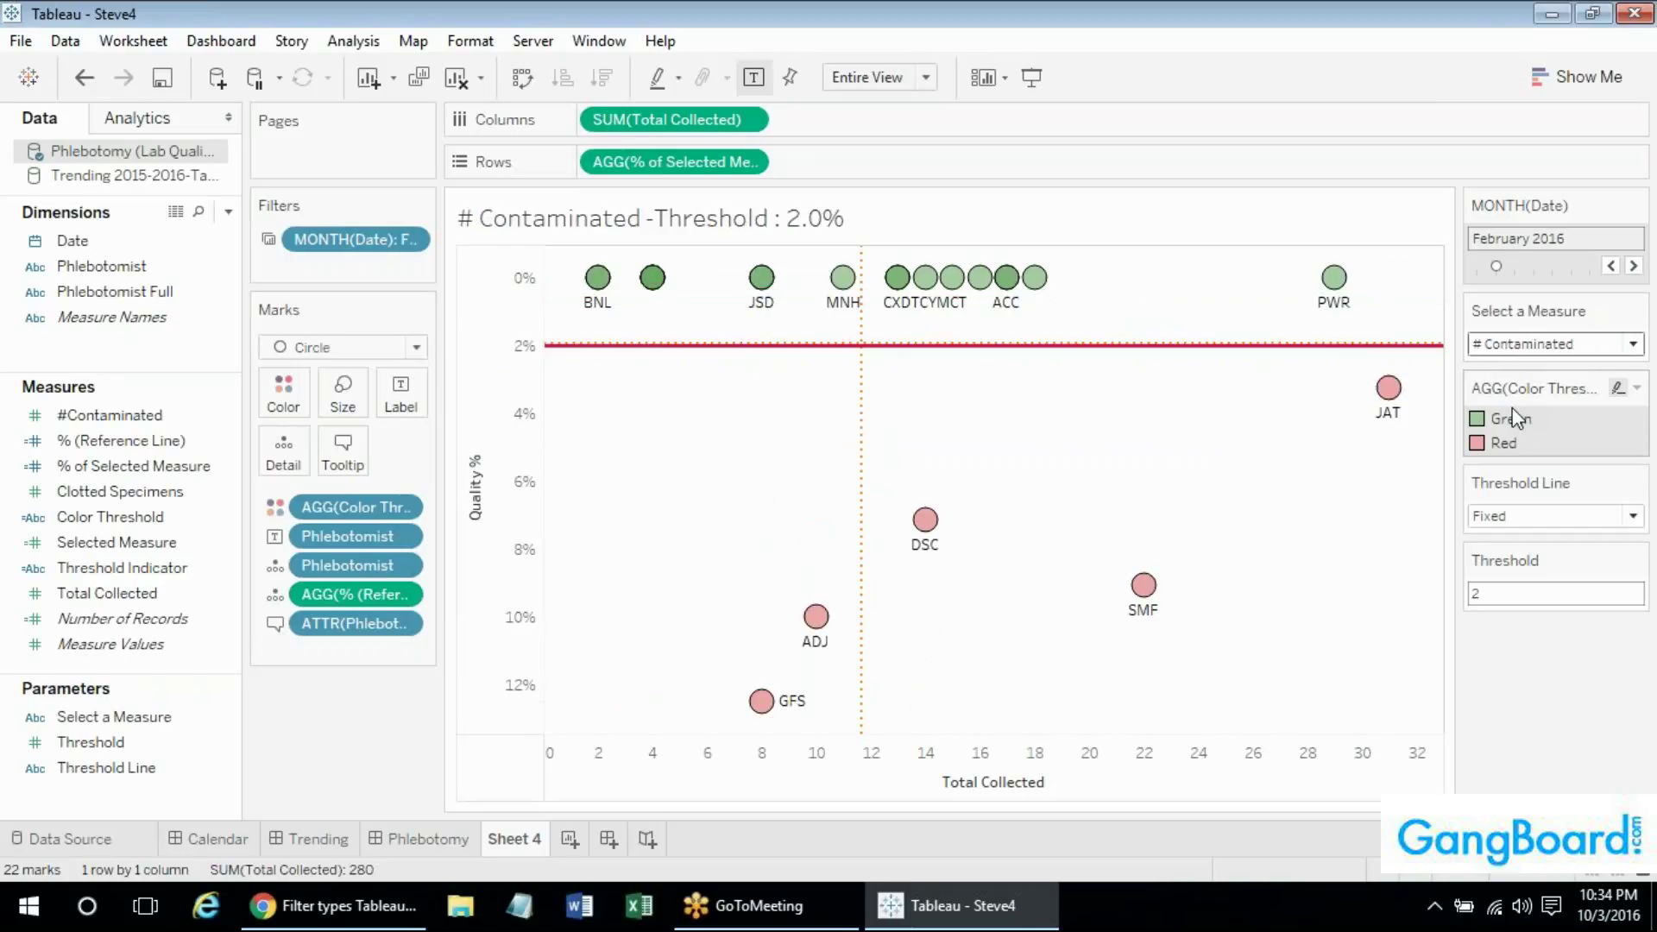
key(Up)
key(Up)
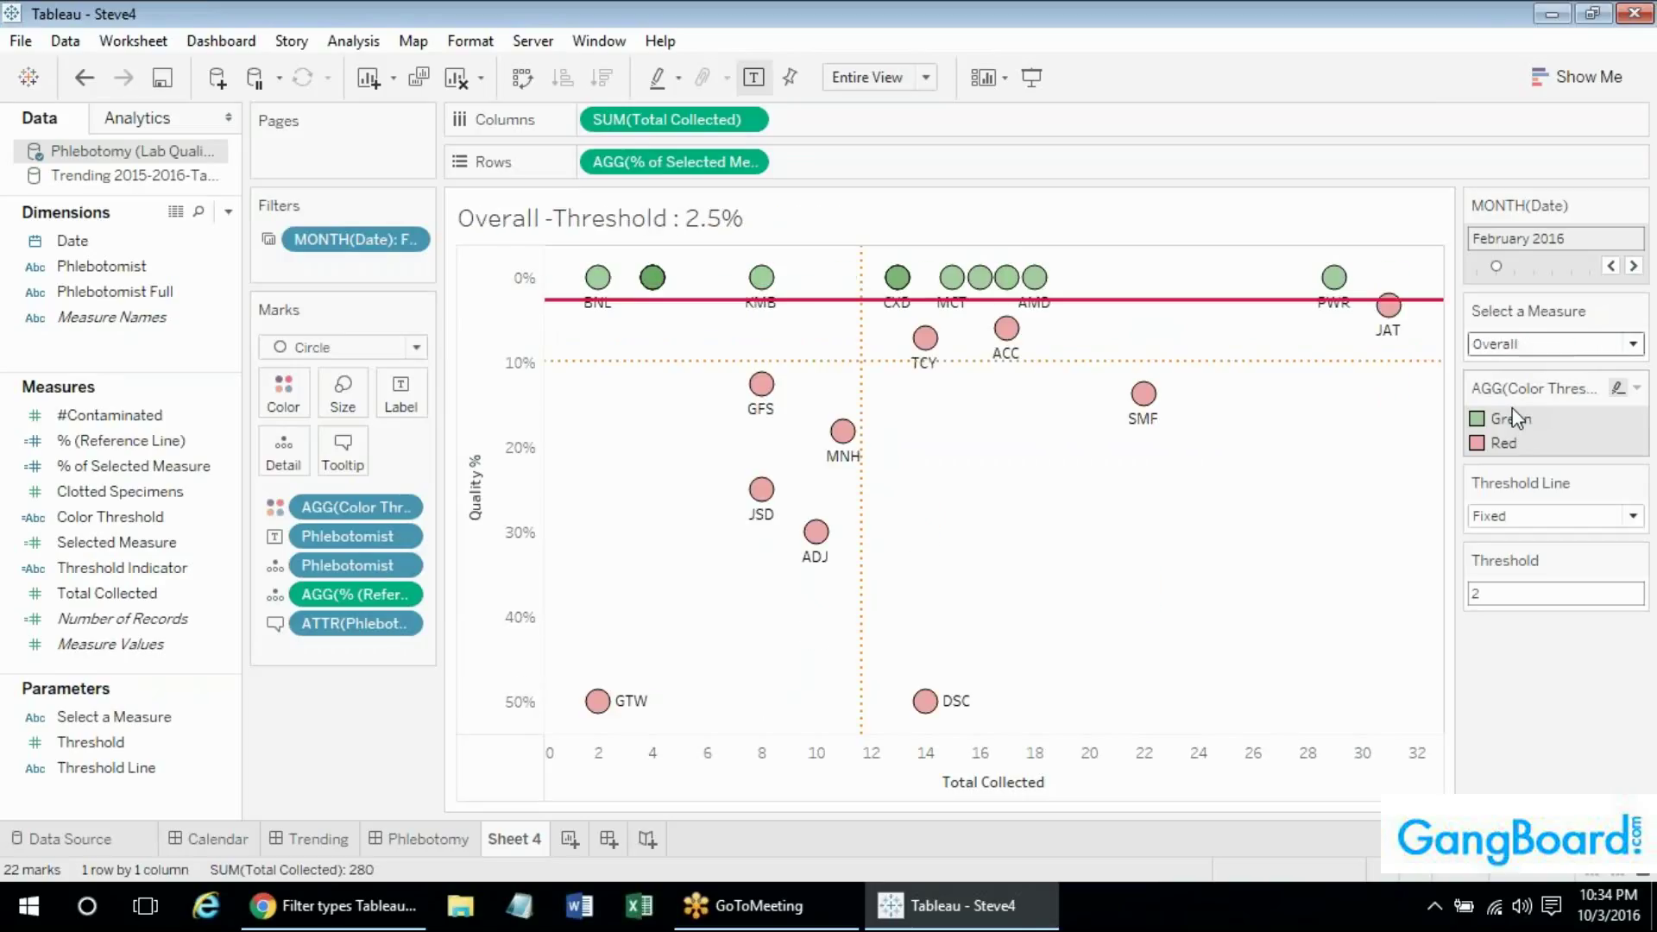
Switch the threshold line to Manual and set the threshold to 5.
click(1548, 518)
click(1521, 561)
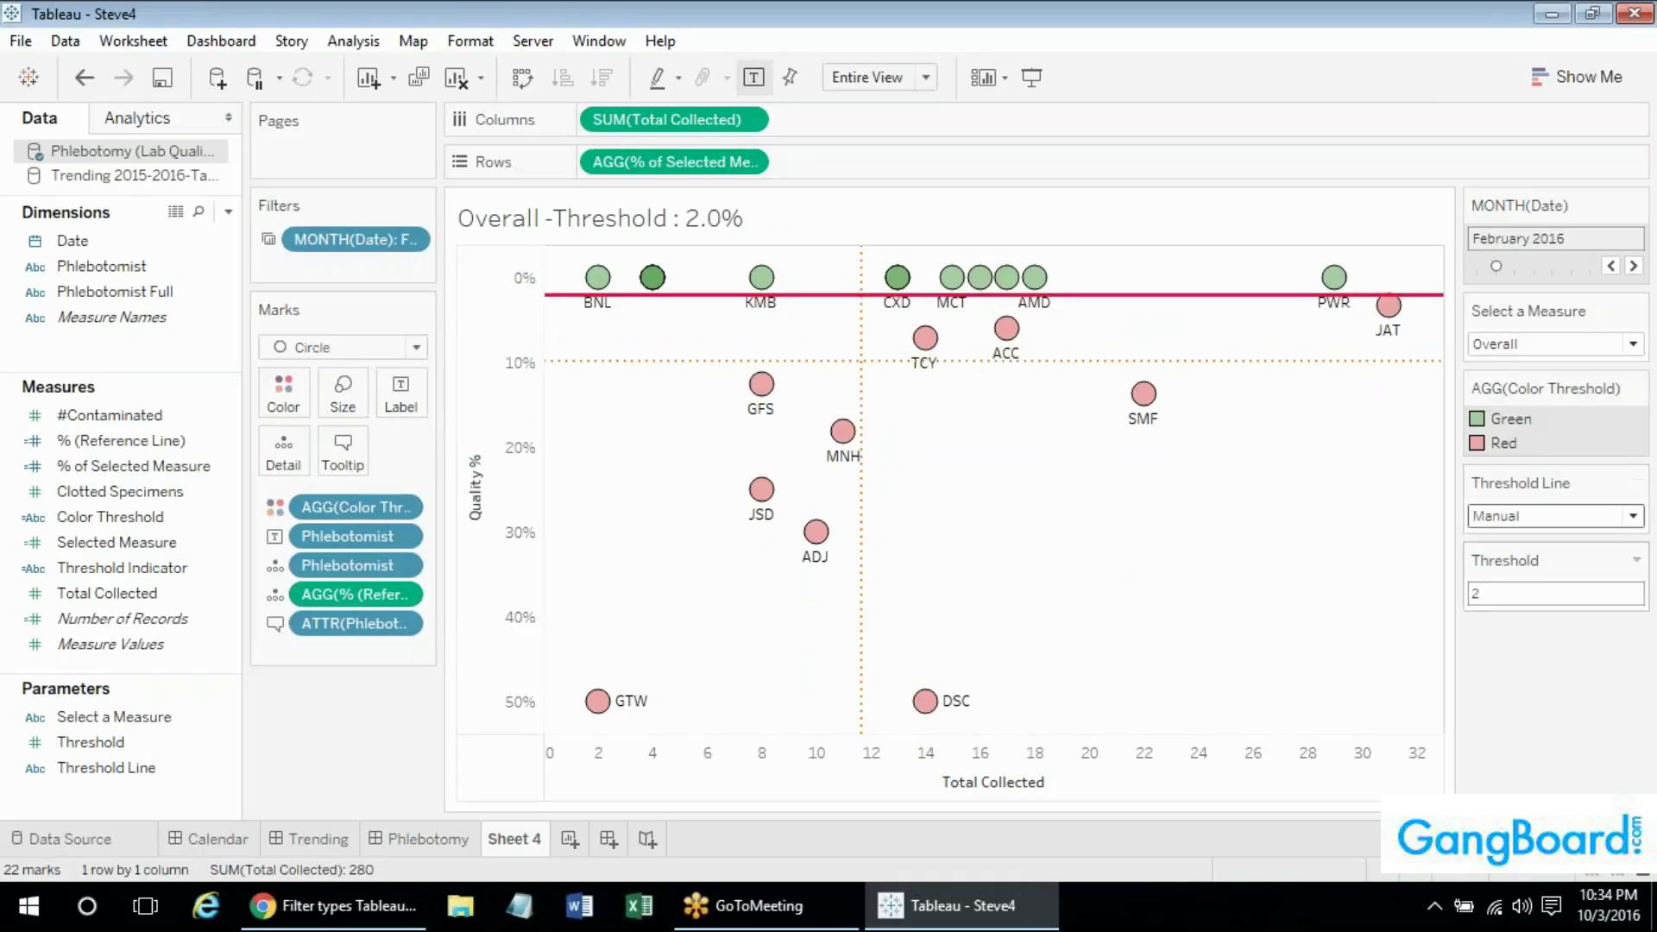
double_click(1497, 590)
text(5)
key(Return)
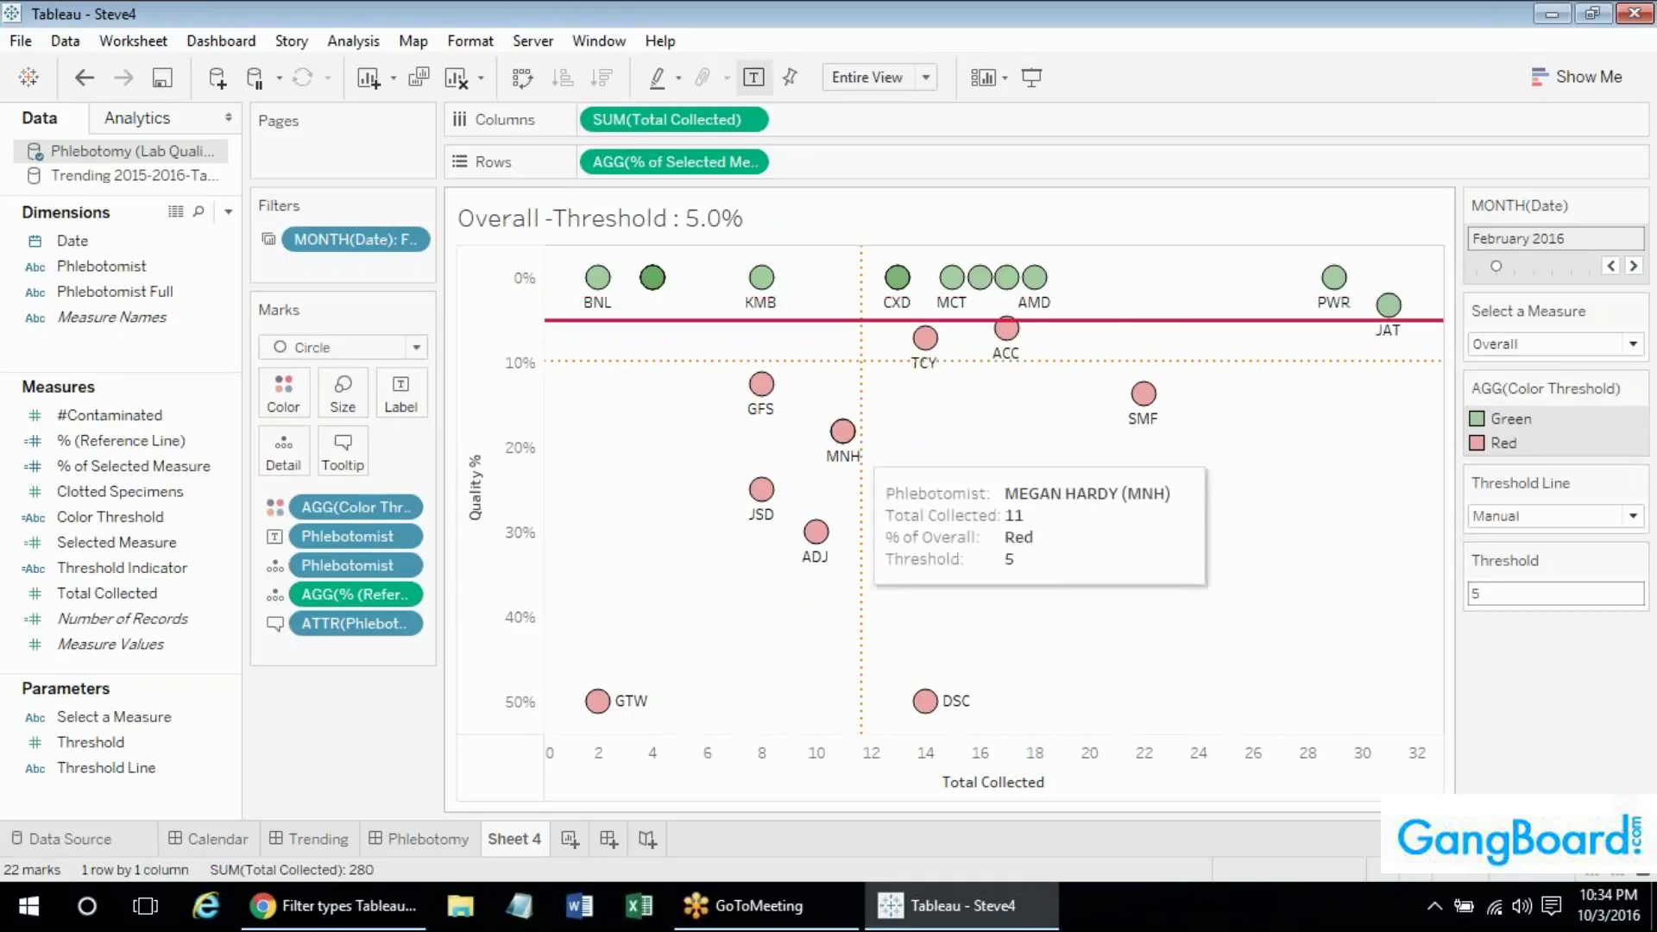
Review the formula of the Threshold Indicator calculated field without changing it.
click(45, 541)
click(122, 573)
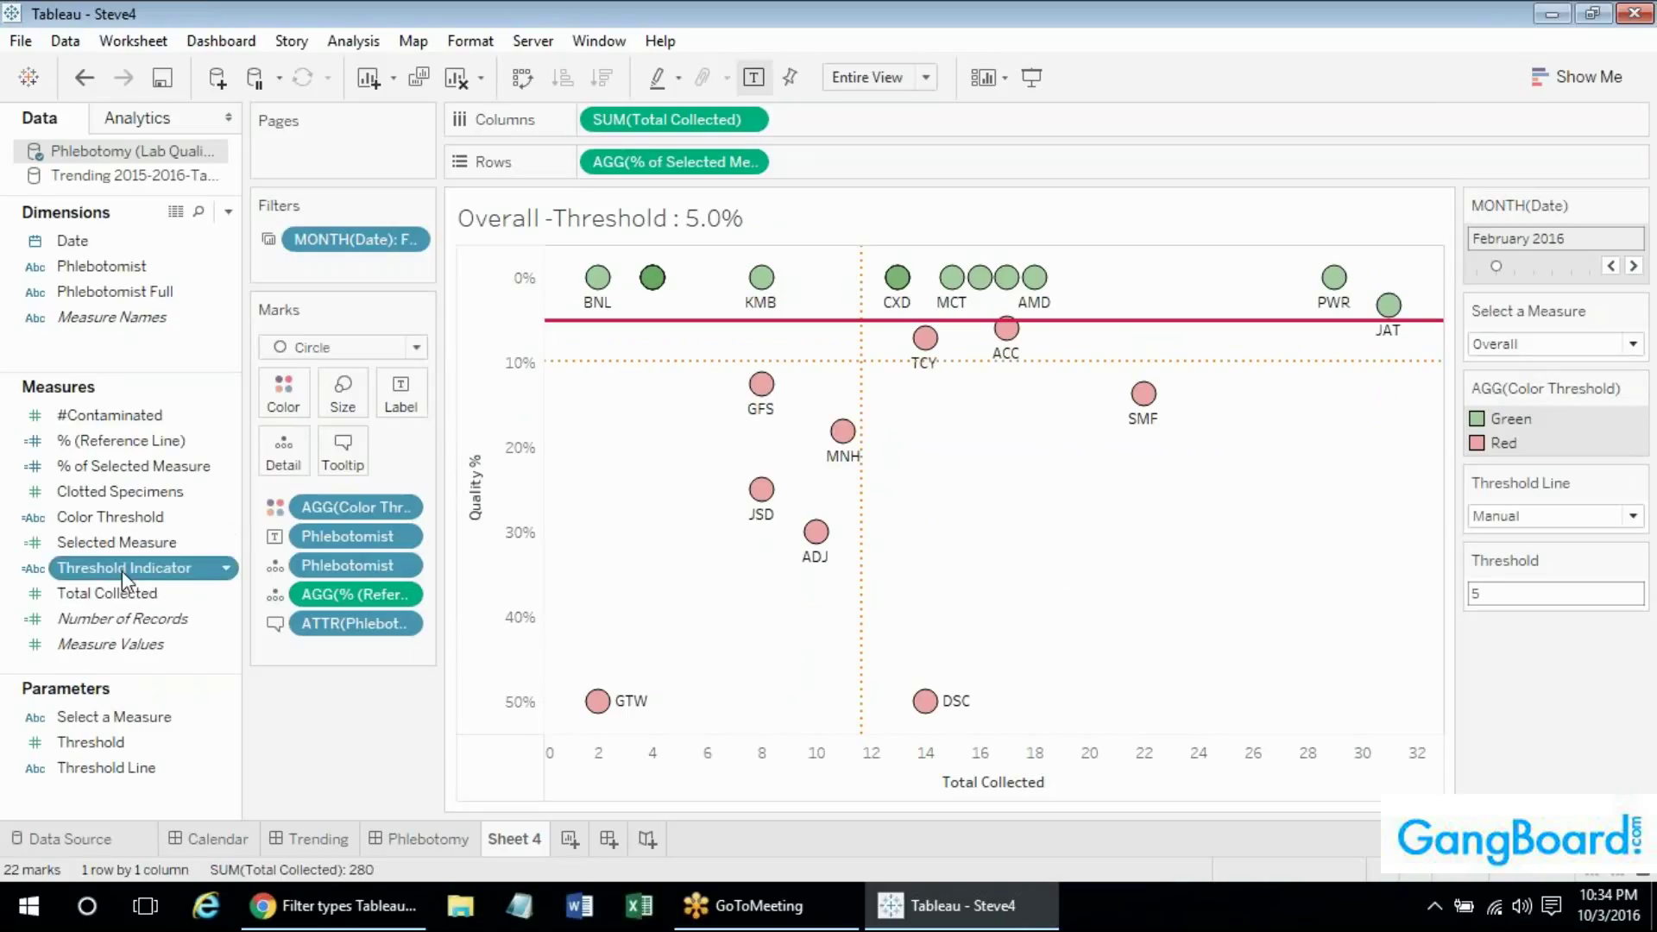
right_click(122, 572)
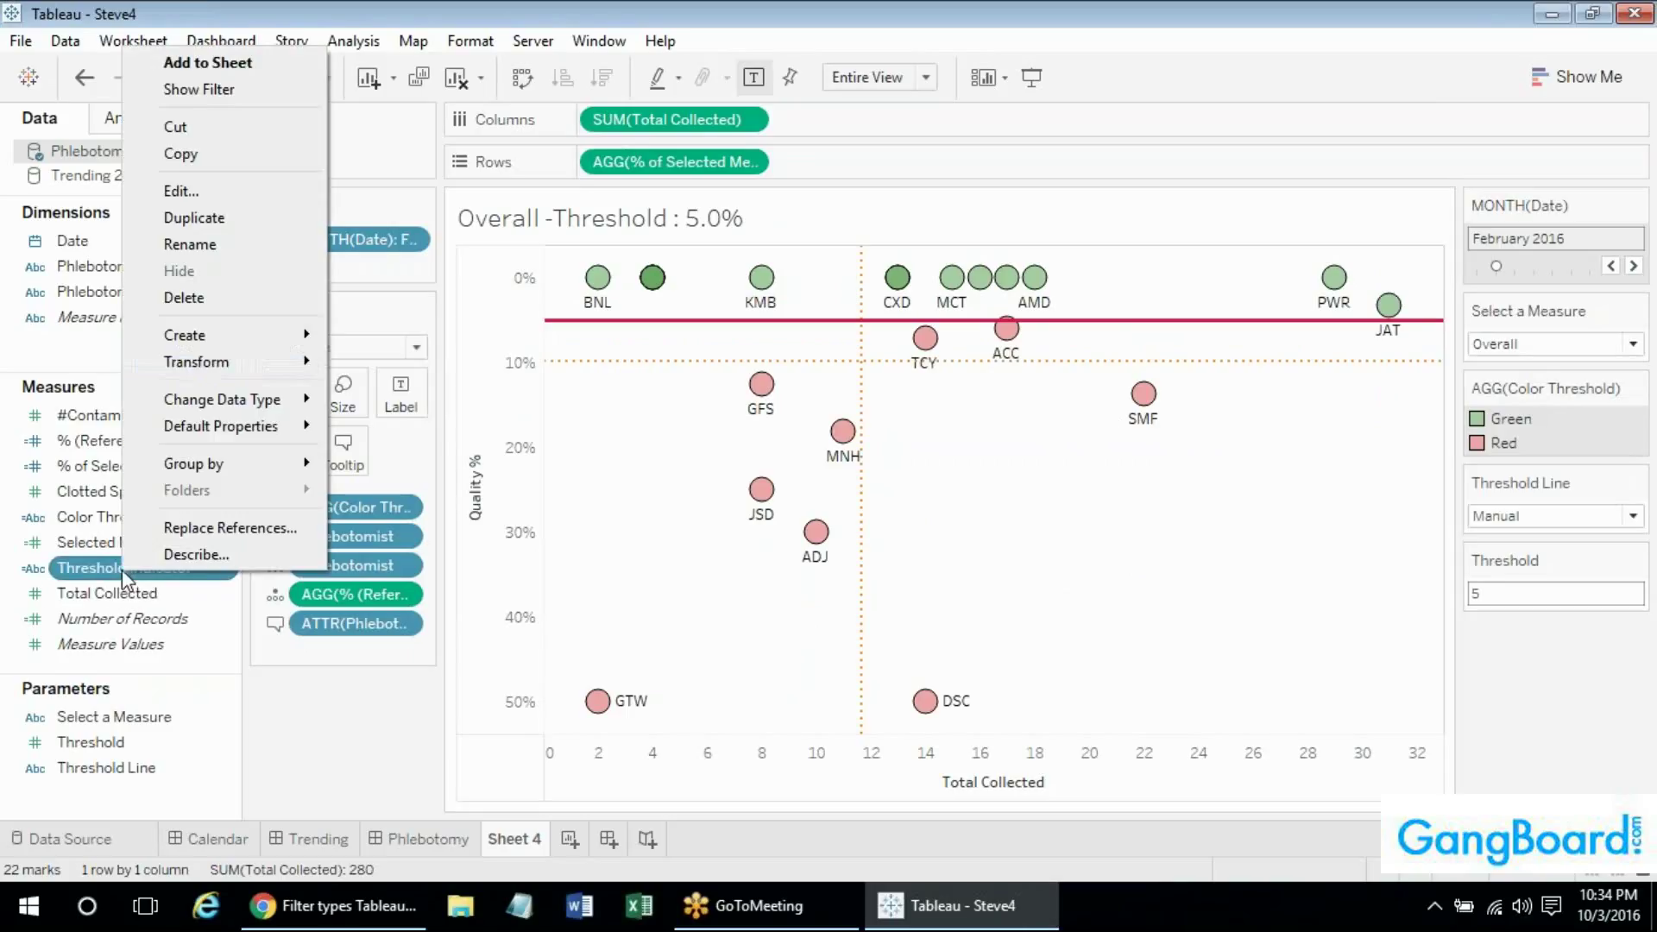
click(214, 198)
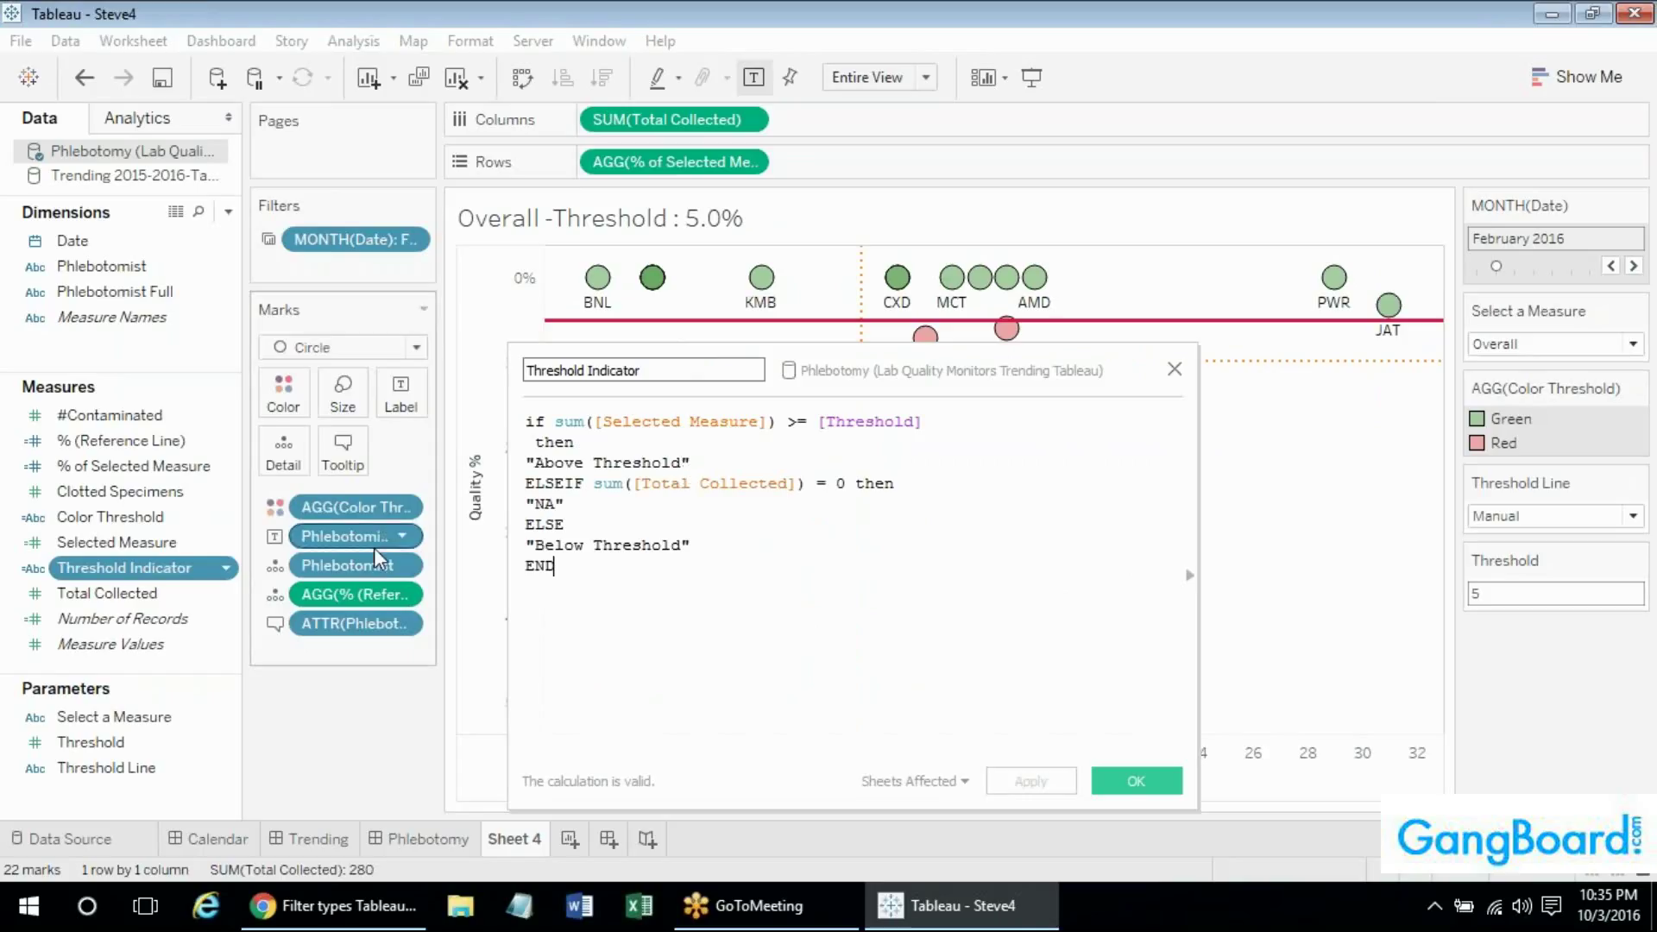
click(1174, 368)
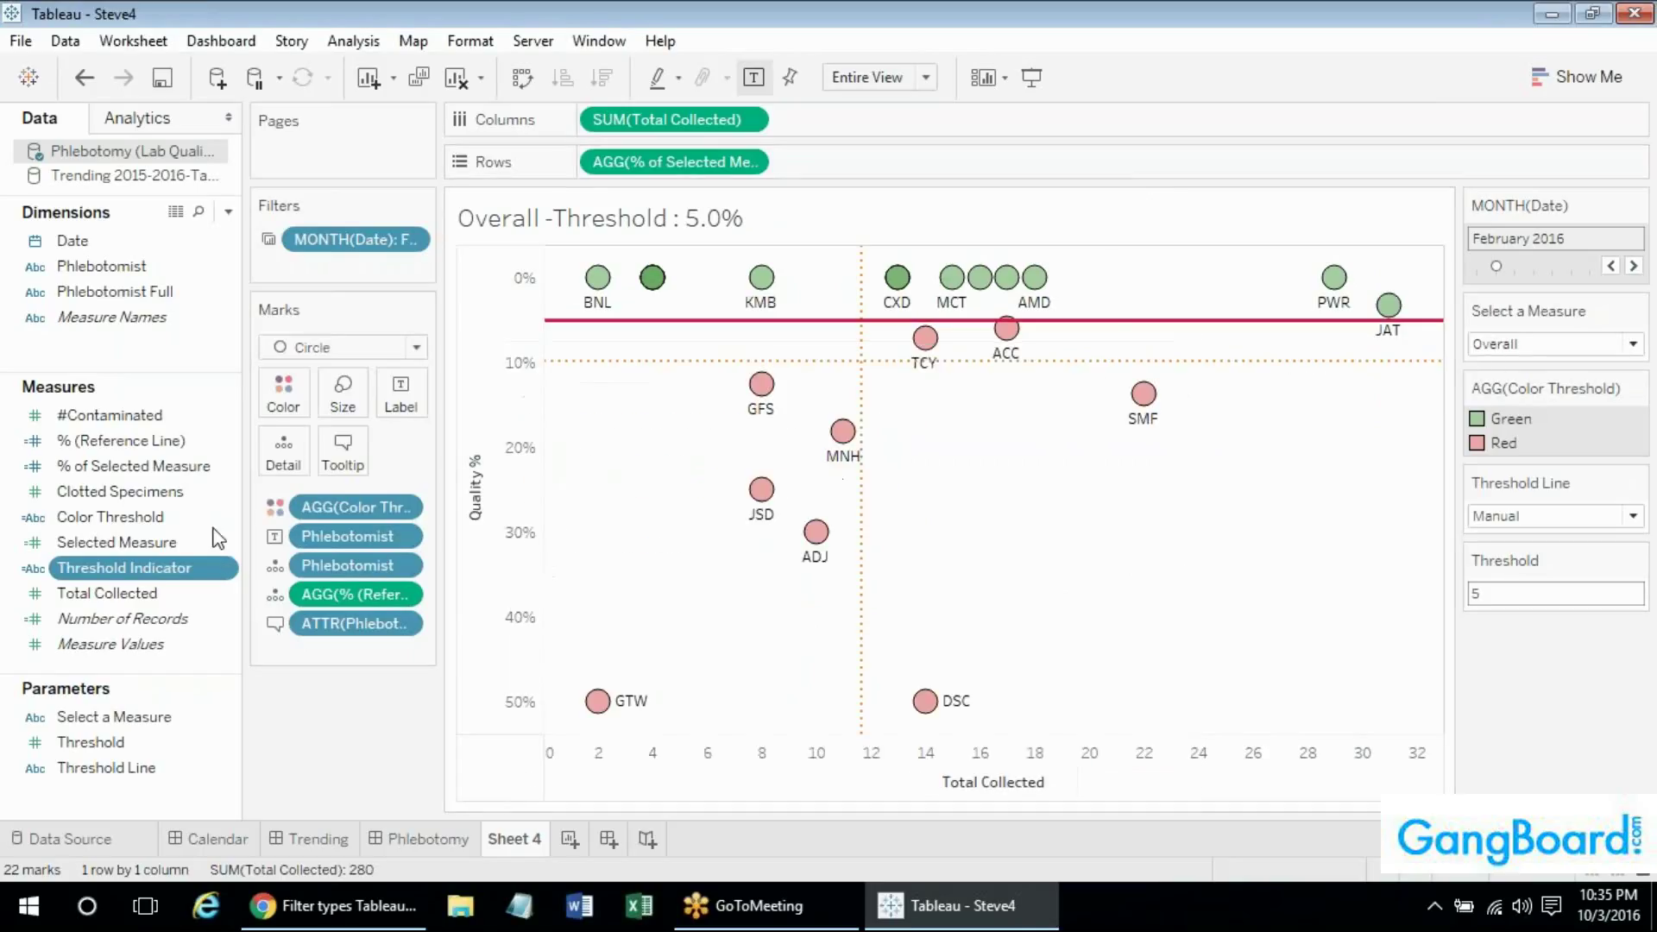
Edit the Color Threshold calculated field so its THEN branch returns "Compliant" in place of "Green".
click(121, 516)
right_click(120, 518)
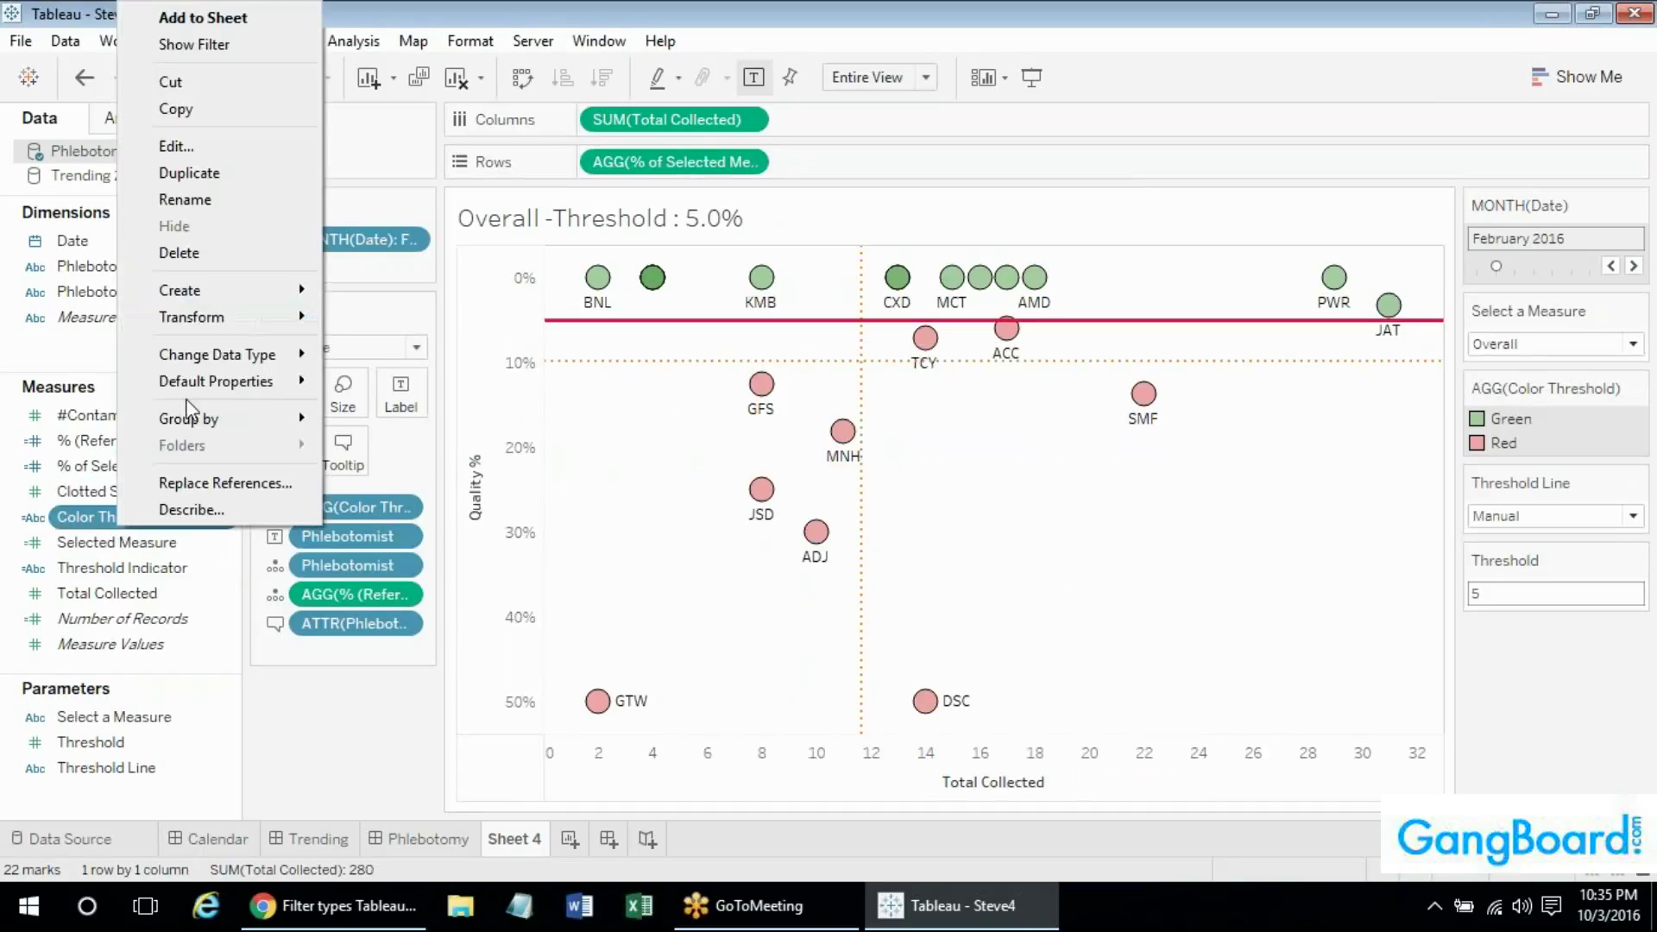
click(218, 153)
drag(813, 372, 610, 338)
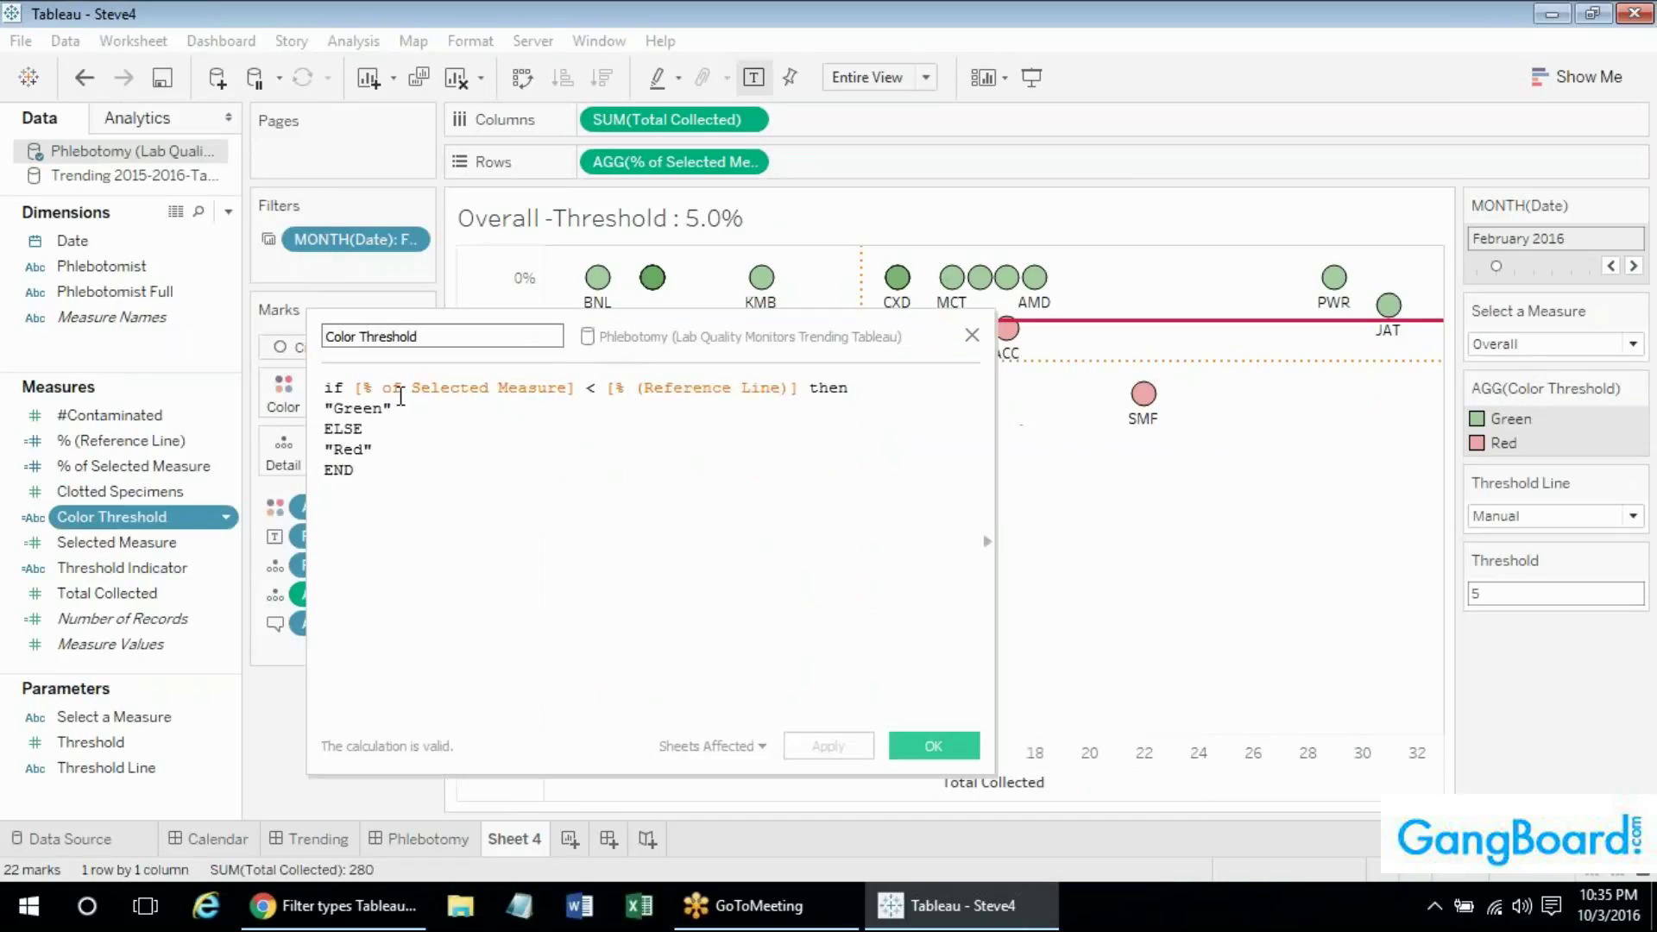
drag(384, 408, 338, 409)
text(Complaint)
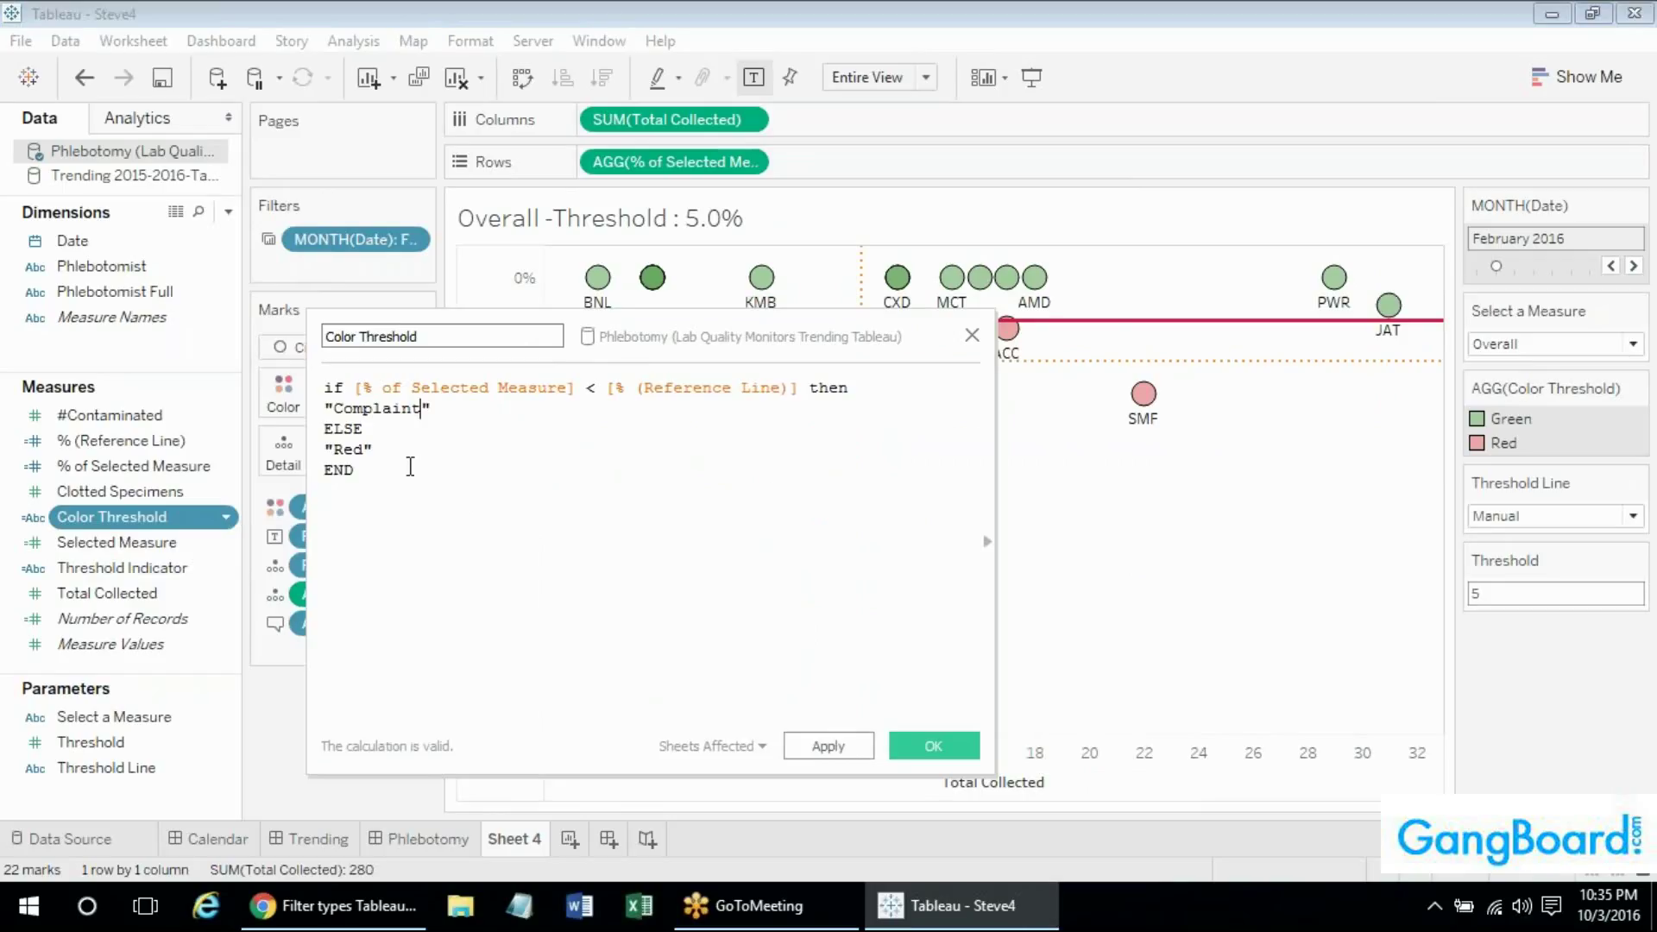
key(BackSpace)
key(BackSpace)
key(BackSpace)
key(BackSpace)
text(iance)
key(BackSpace)
key(BackSpace)
text(t)
Replace "Red" with "Non-Compliant" in the Color Threshold formula's ELSE branch and save the calculation.
key(shift+Left)
key(shift+Left)
key(shift+Left)
key(shift+Left)
key(shift+Left)
key(shift+Left)
key(shift+Left)
key(shift+Left)
key(shift+Left)
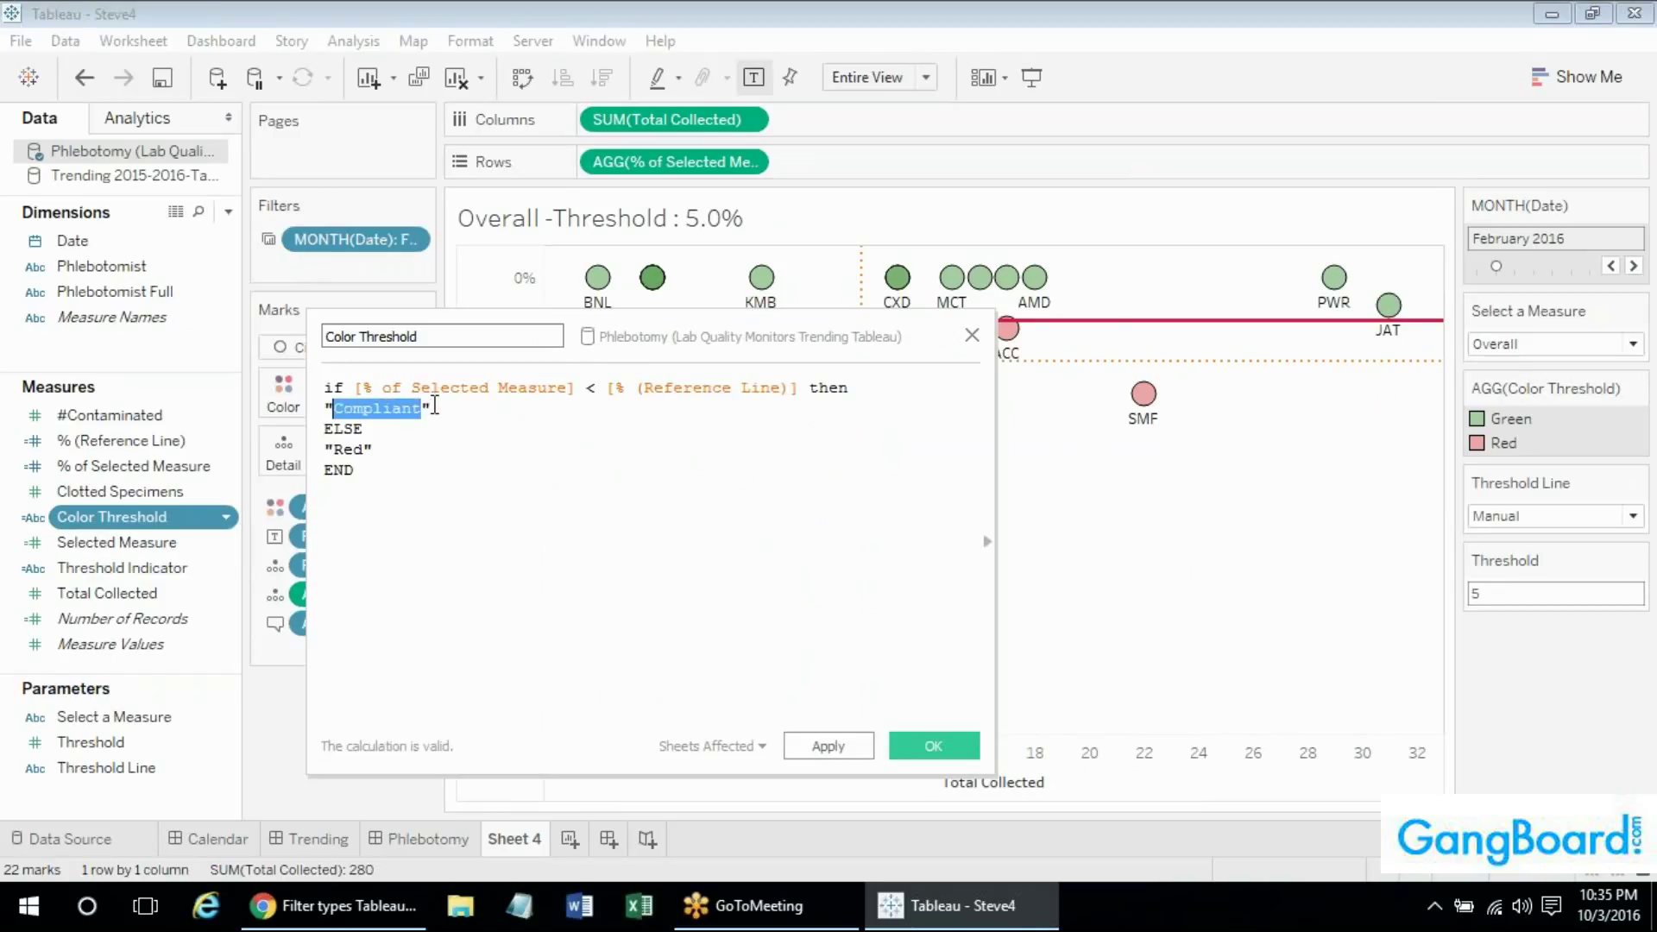
key(Down)
key(shift+Right)
key(shift+Right)
key(shift+Right)
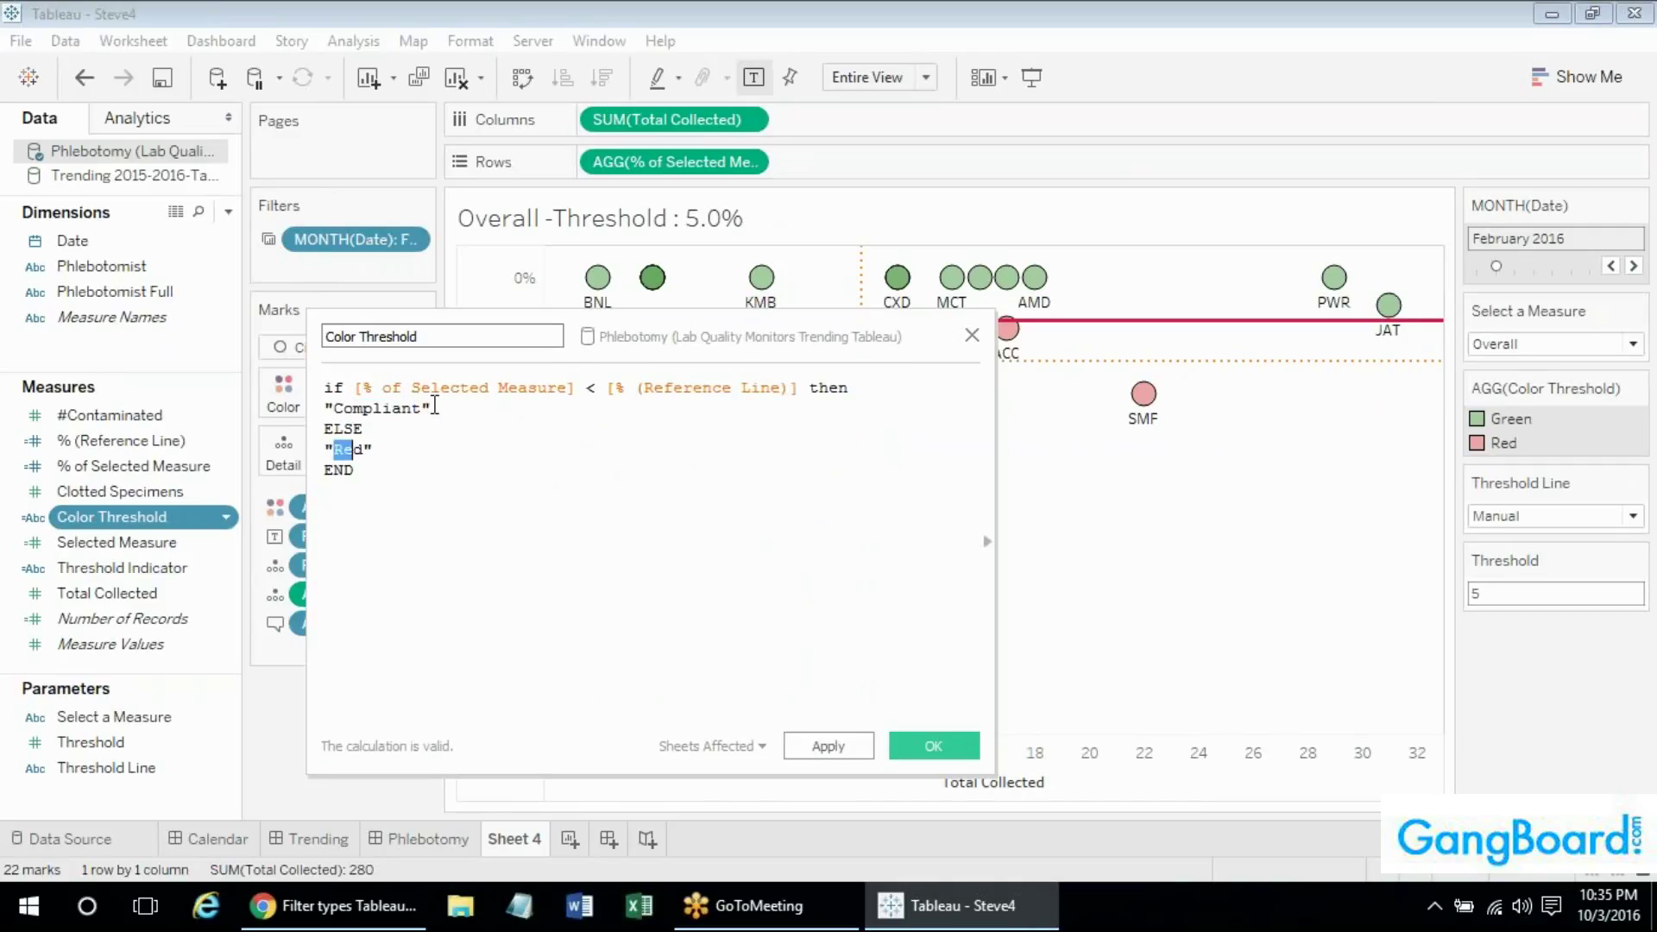
text(Non)
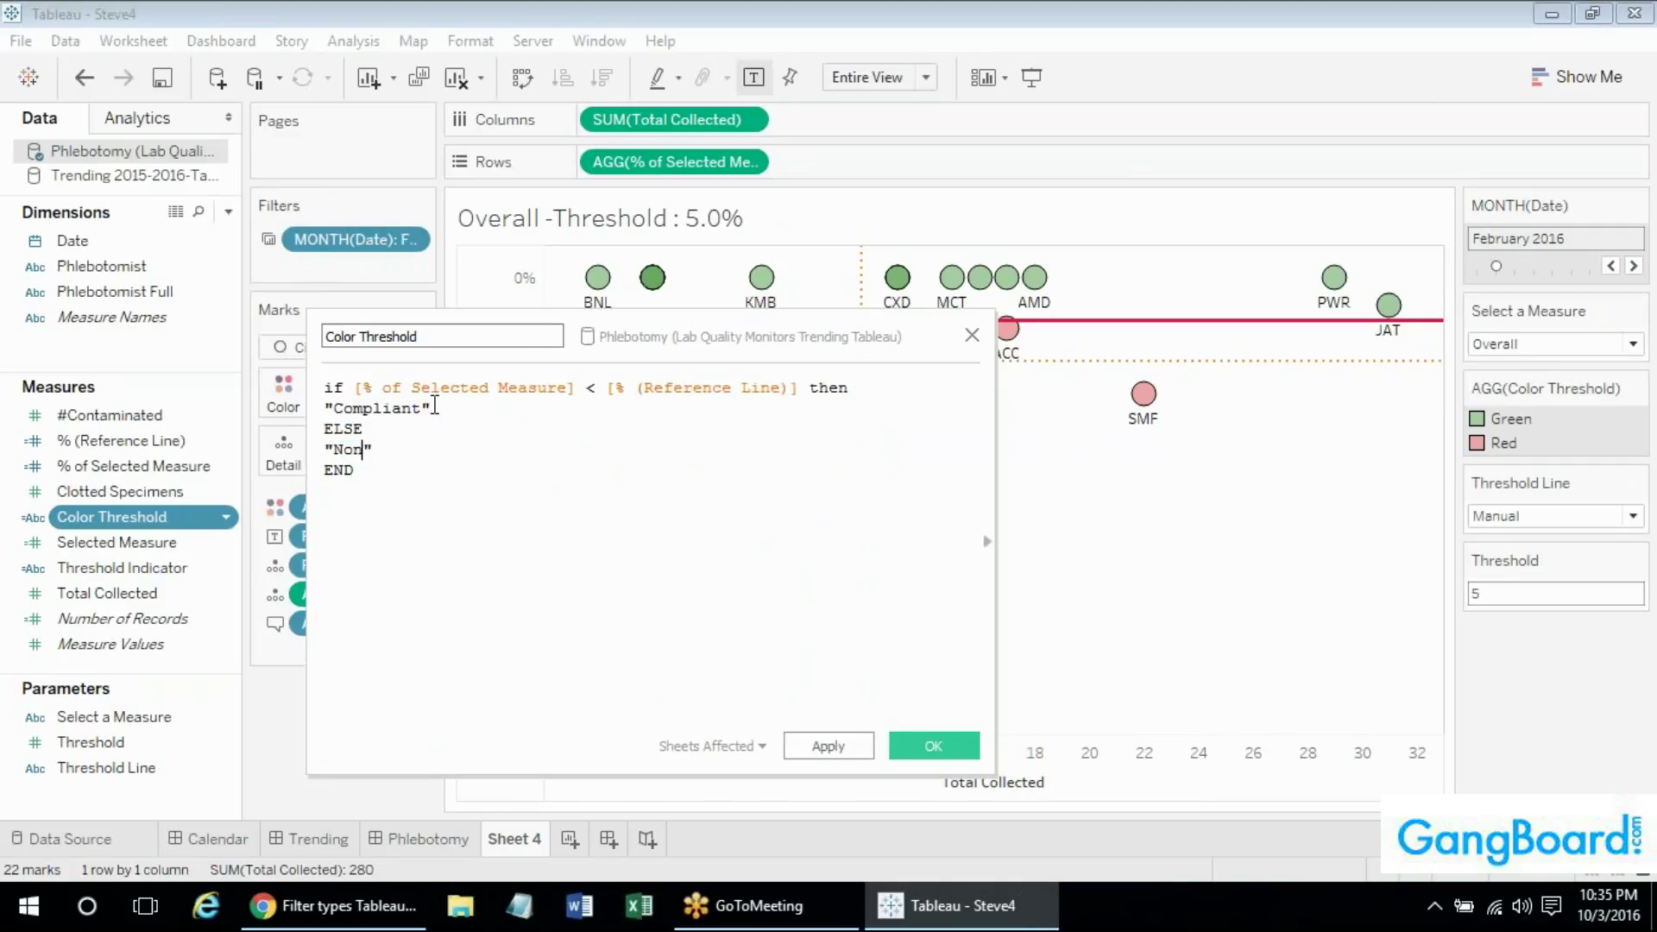
text(-Compliant)
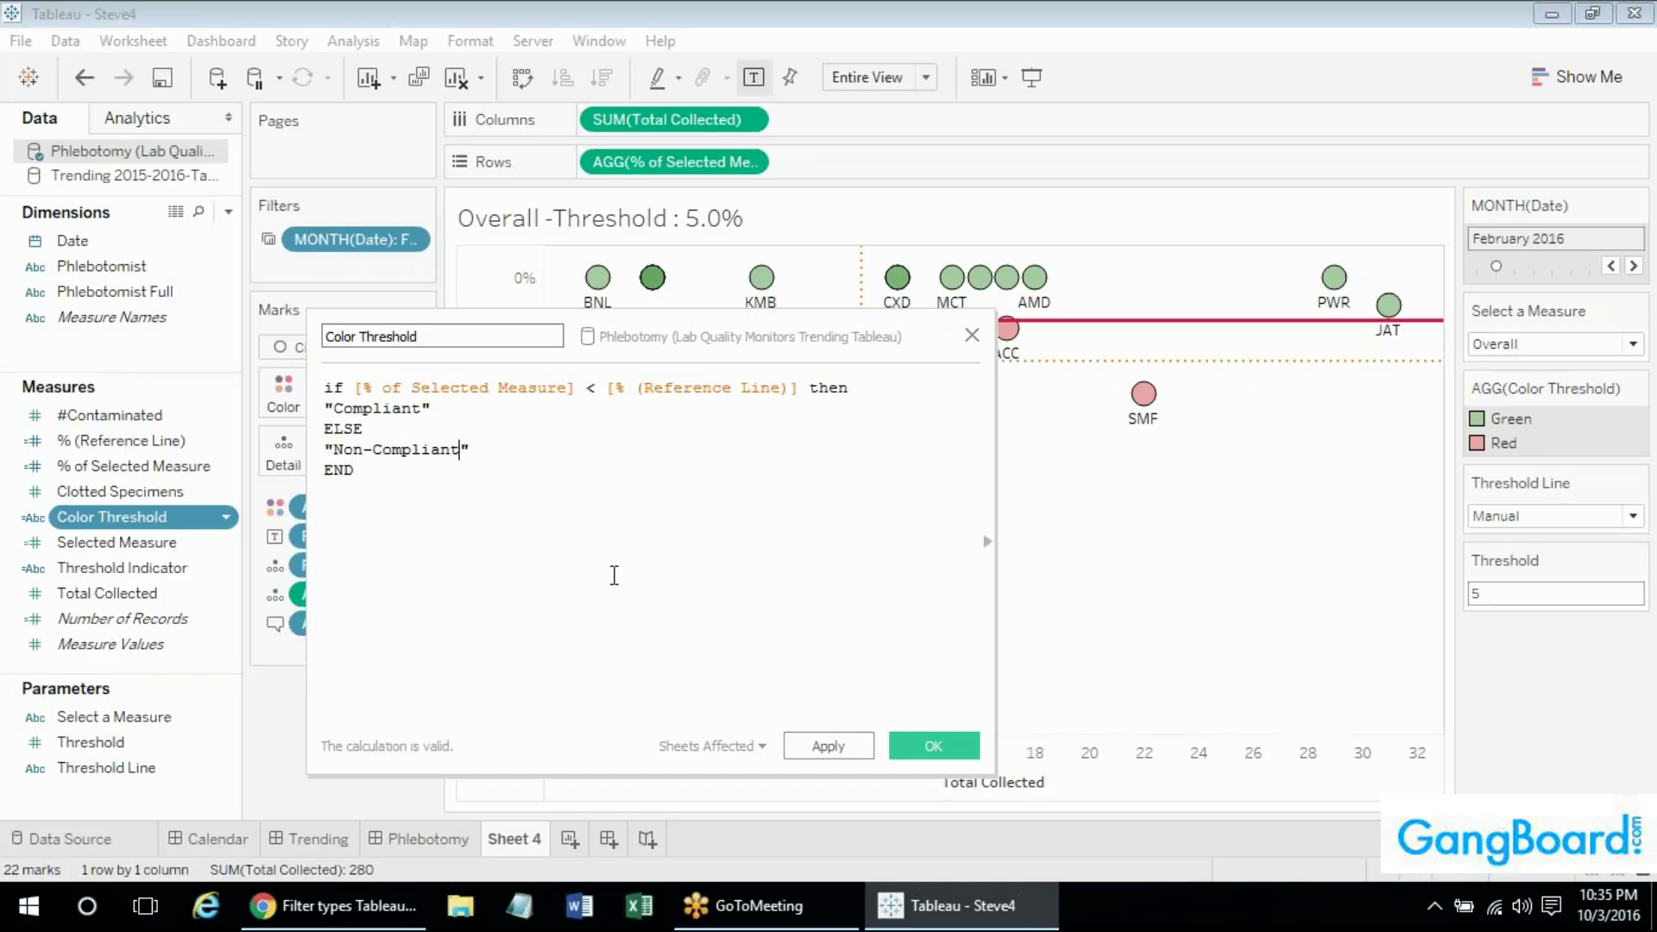
click(919, 751)
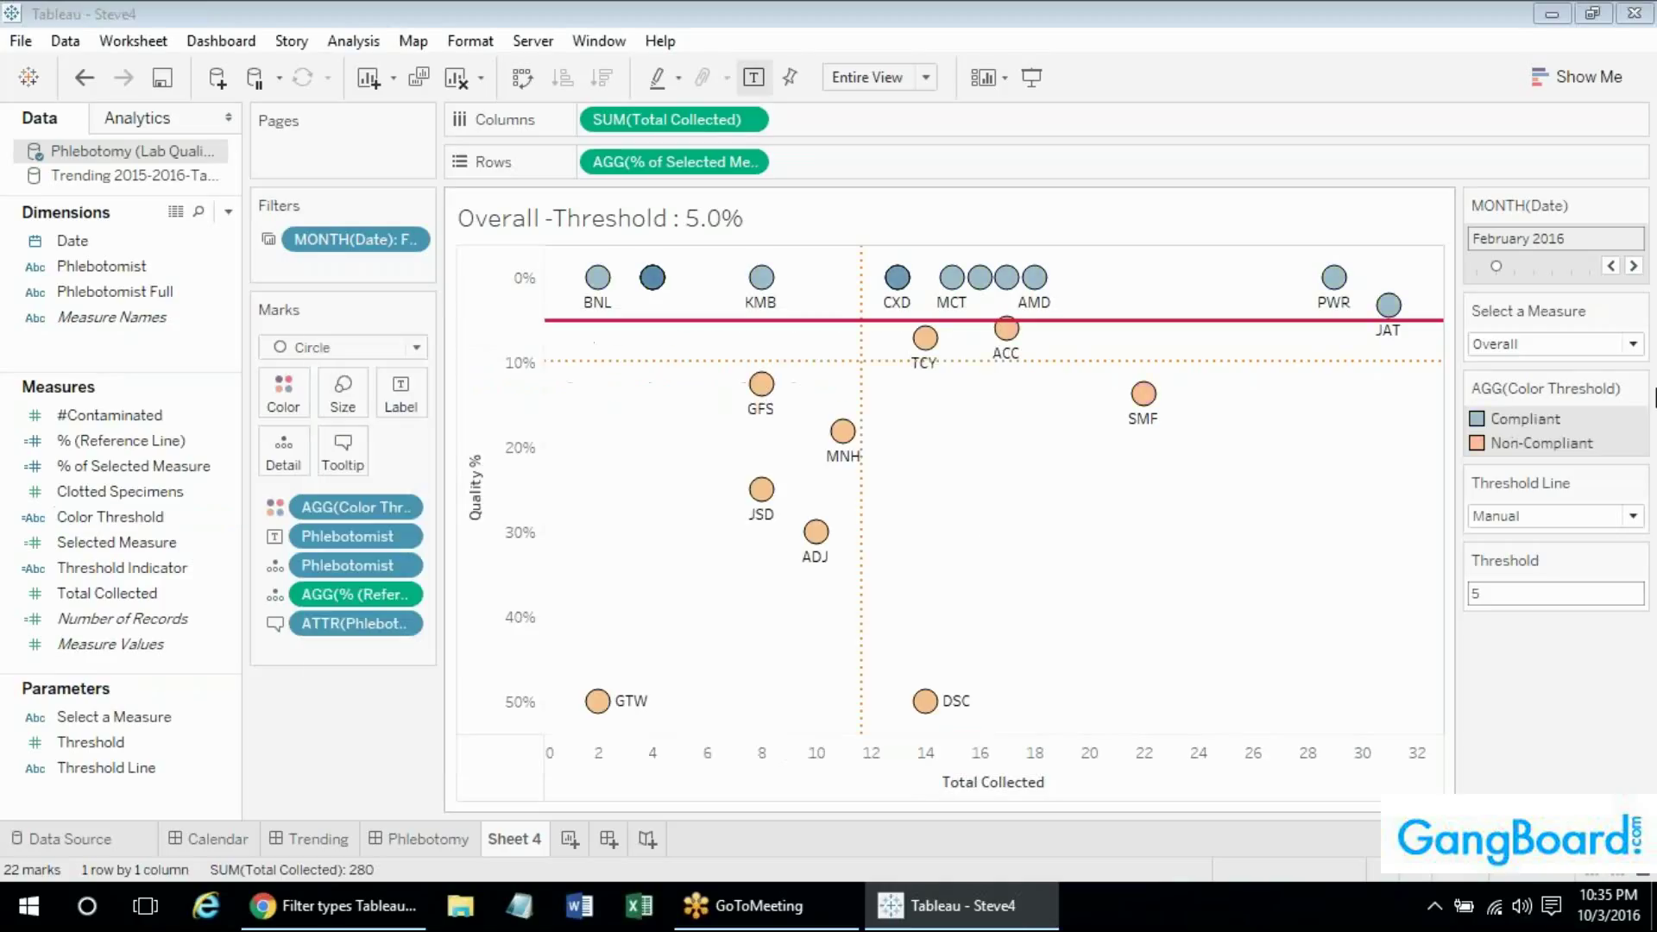
Assign green to Compliant and red to Non-Compliant in the Color Threshold color settings.
double_click(1543, 421)
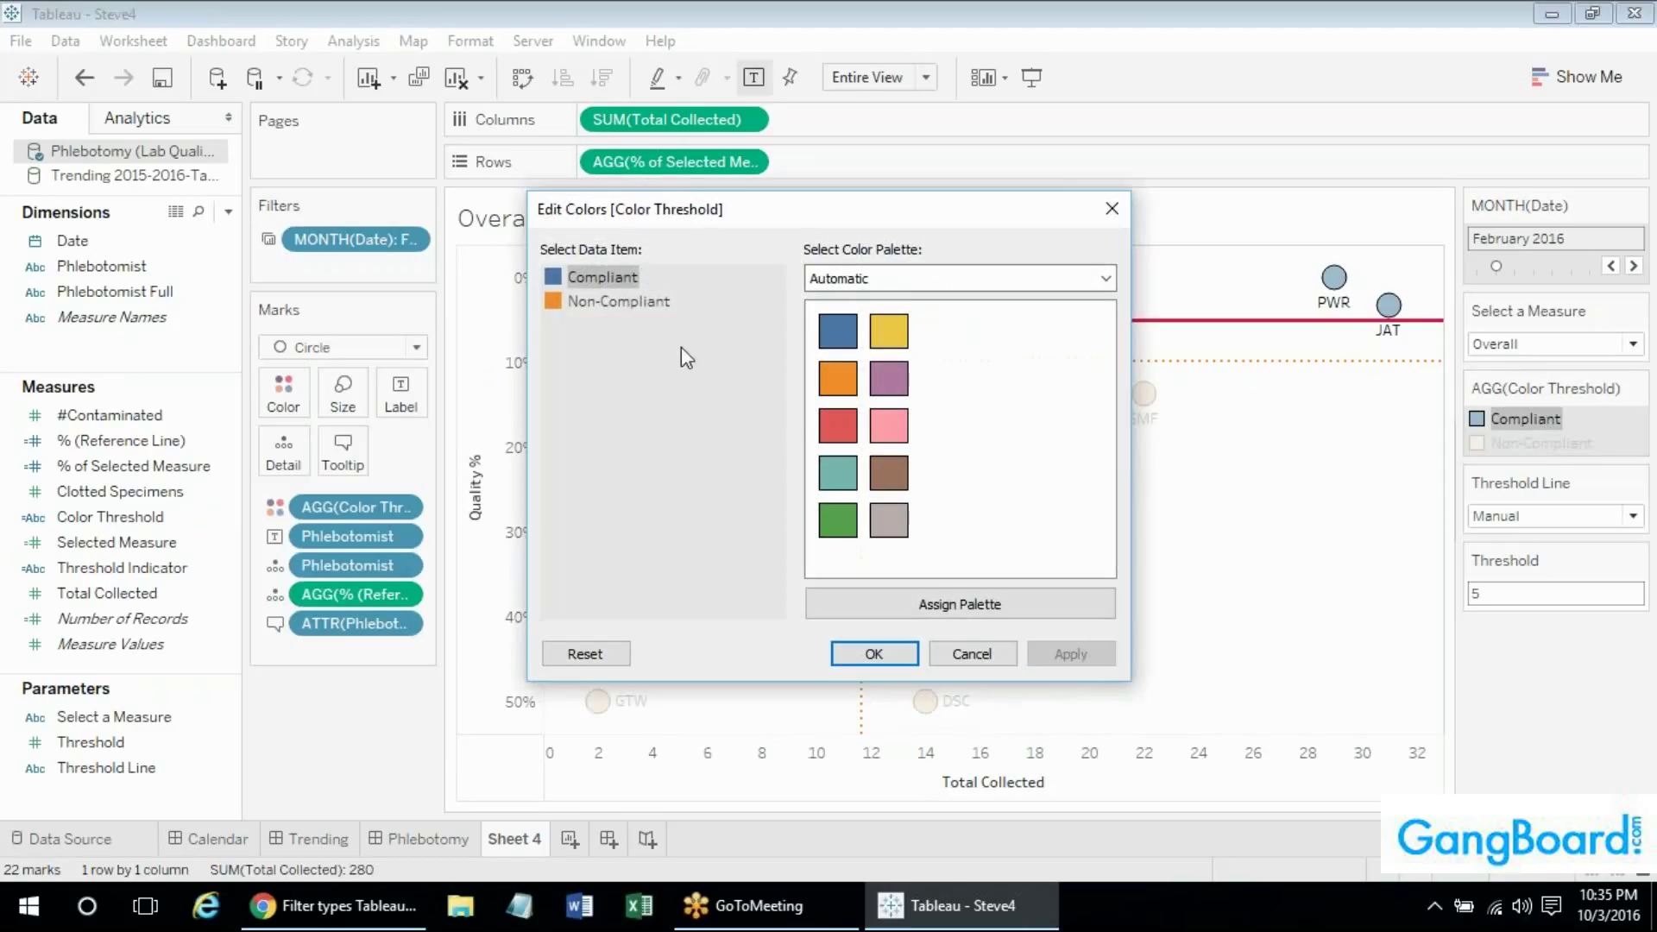
click(837, 520)
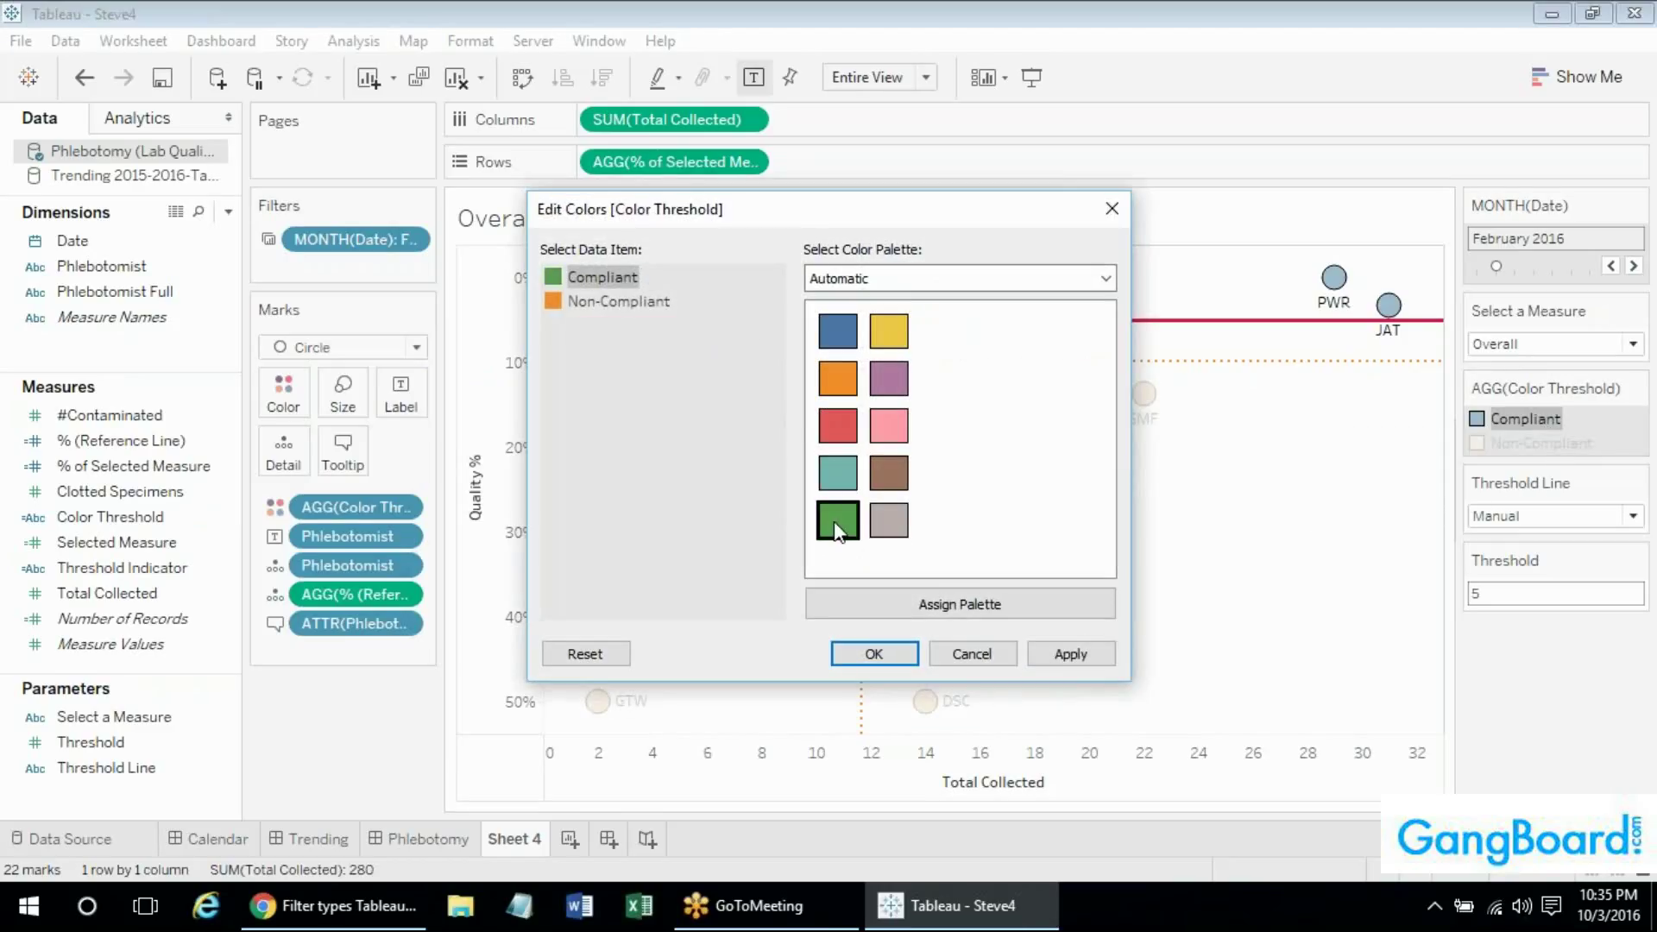
click(625, 295)
click(839, 427)
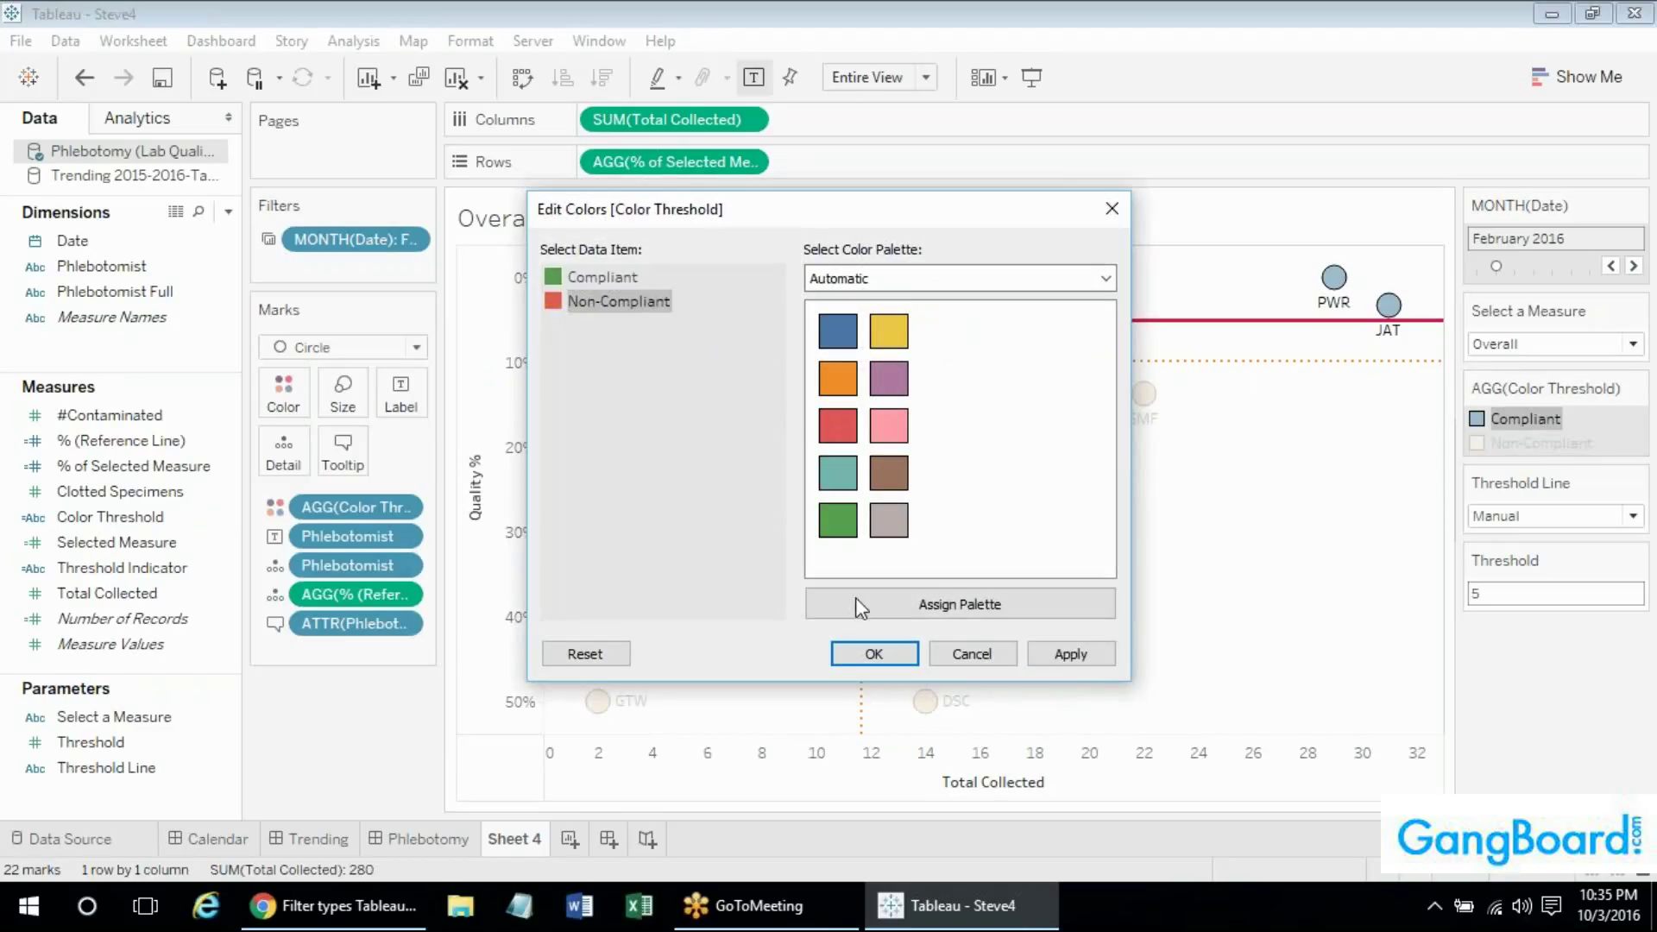
click(872, 653)
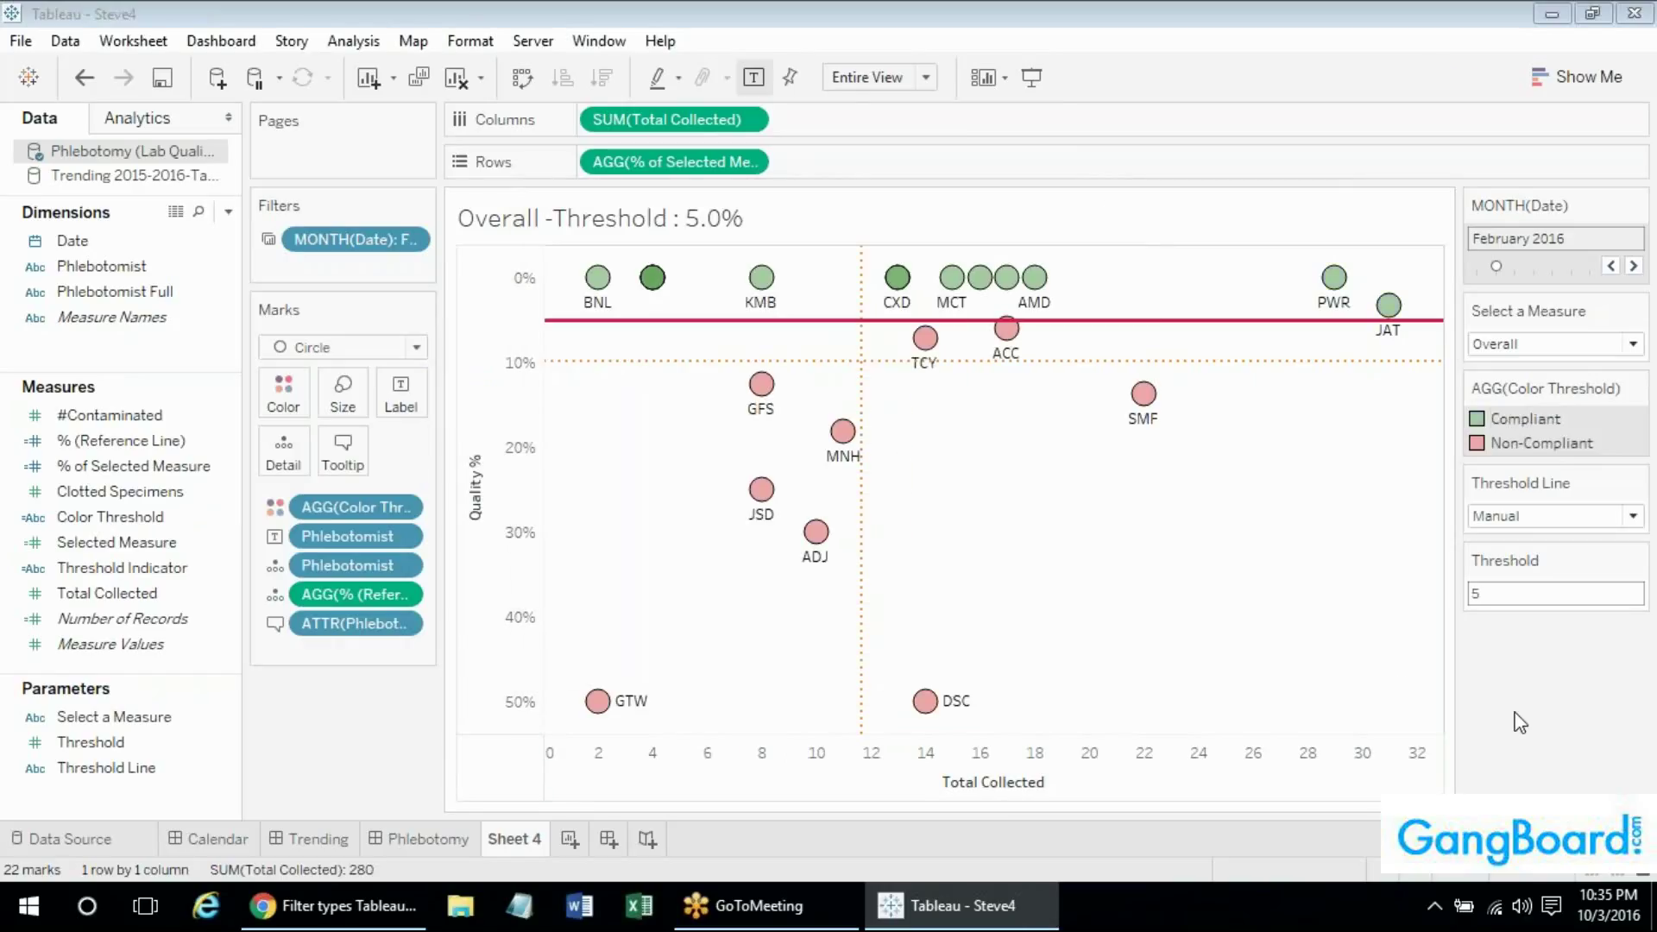
Open the Phlebotomy dashboard to check its scatter plot and Color Threshold legend.
click(423, 840)
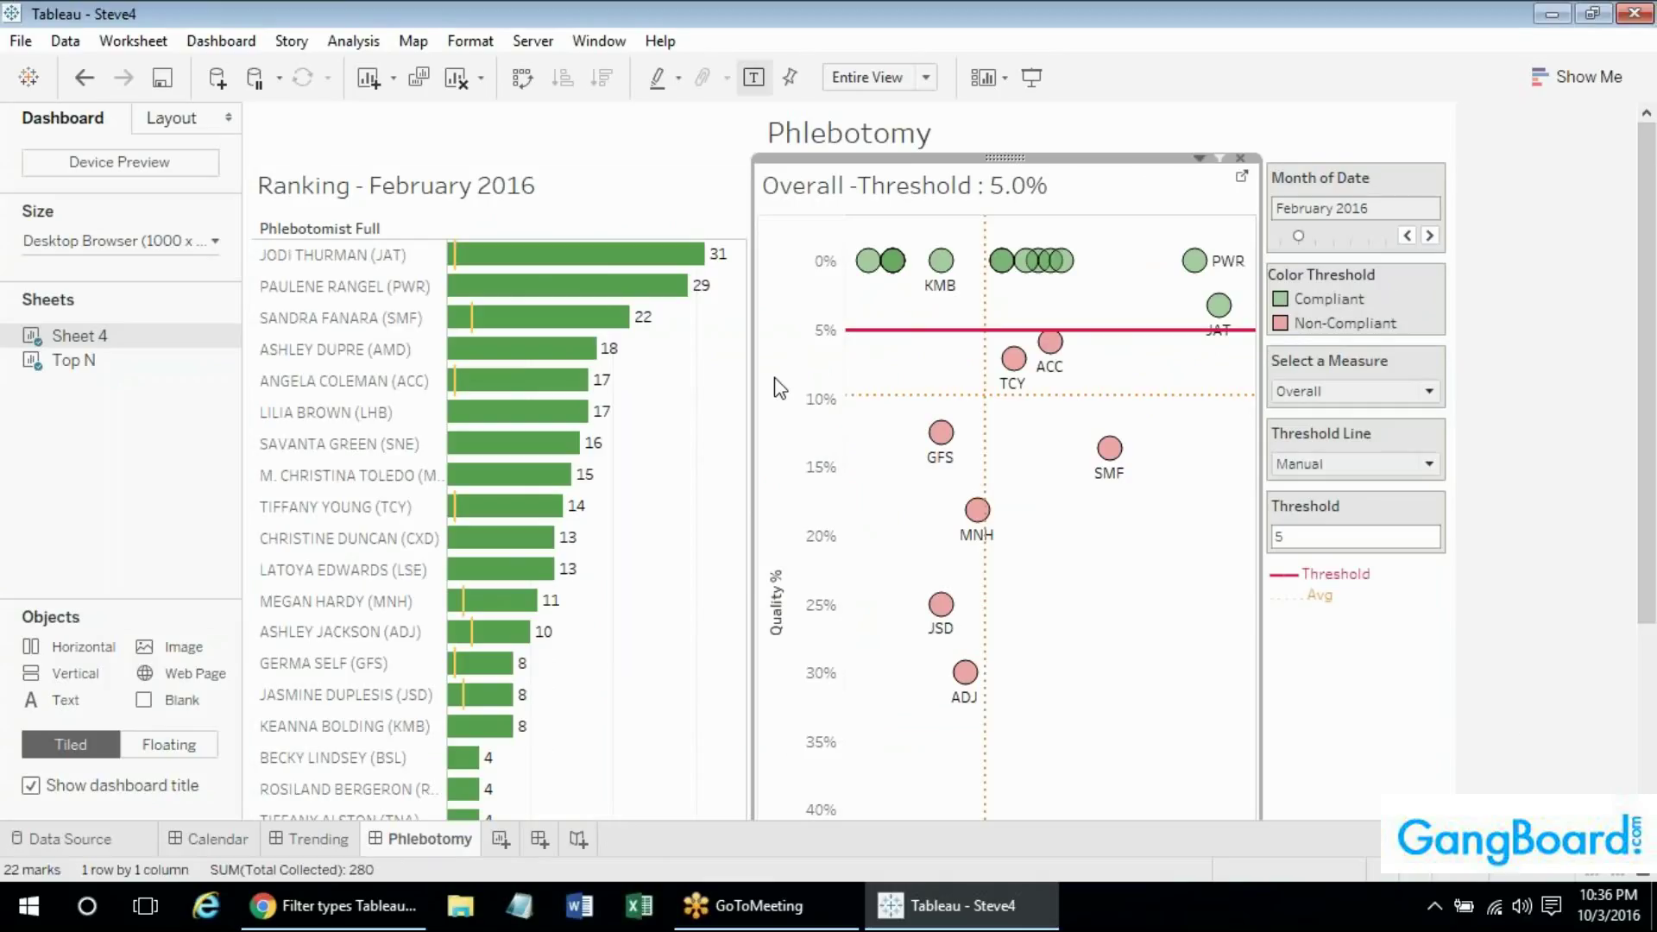
click(1544, 423)
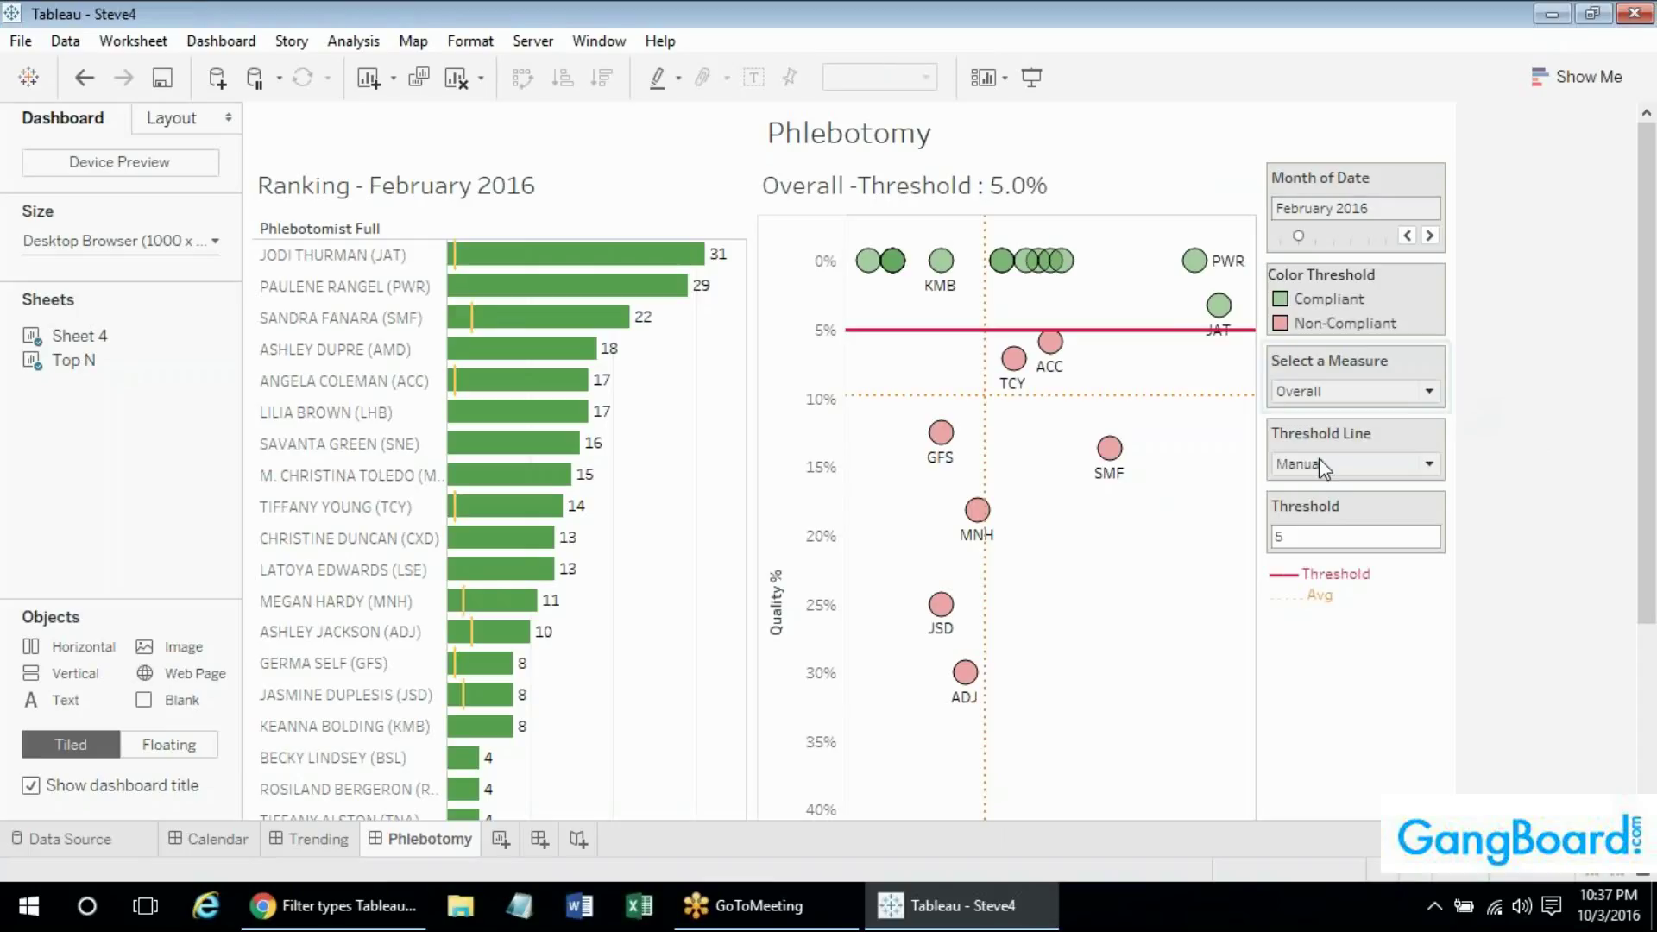
Inspect the Health Check table on the Calendar dashboard and open its Heat Table worksheet.
mouse_move(340, 833)
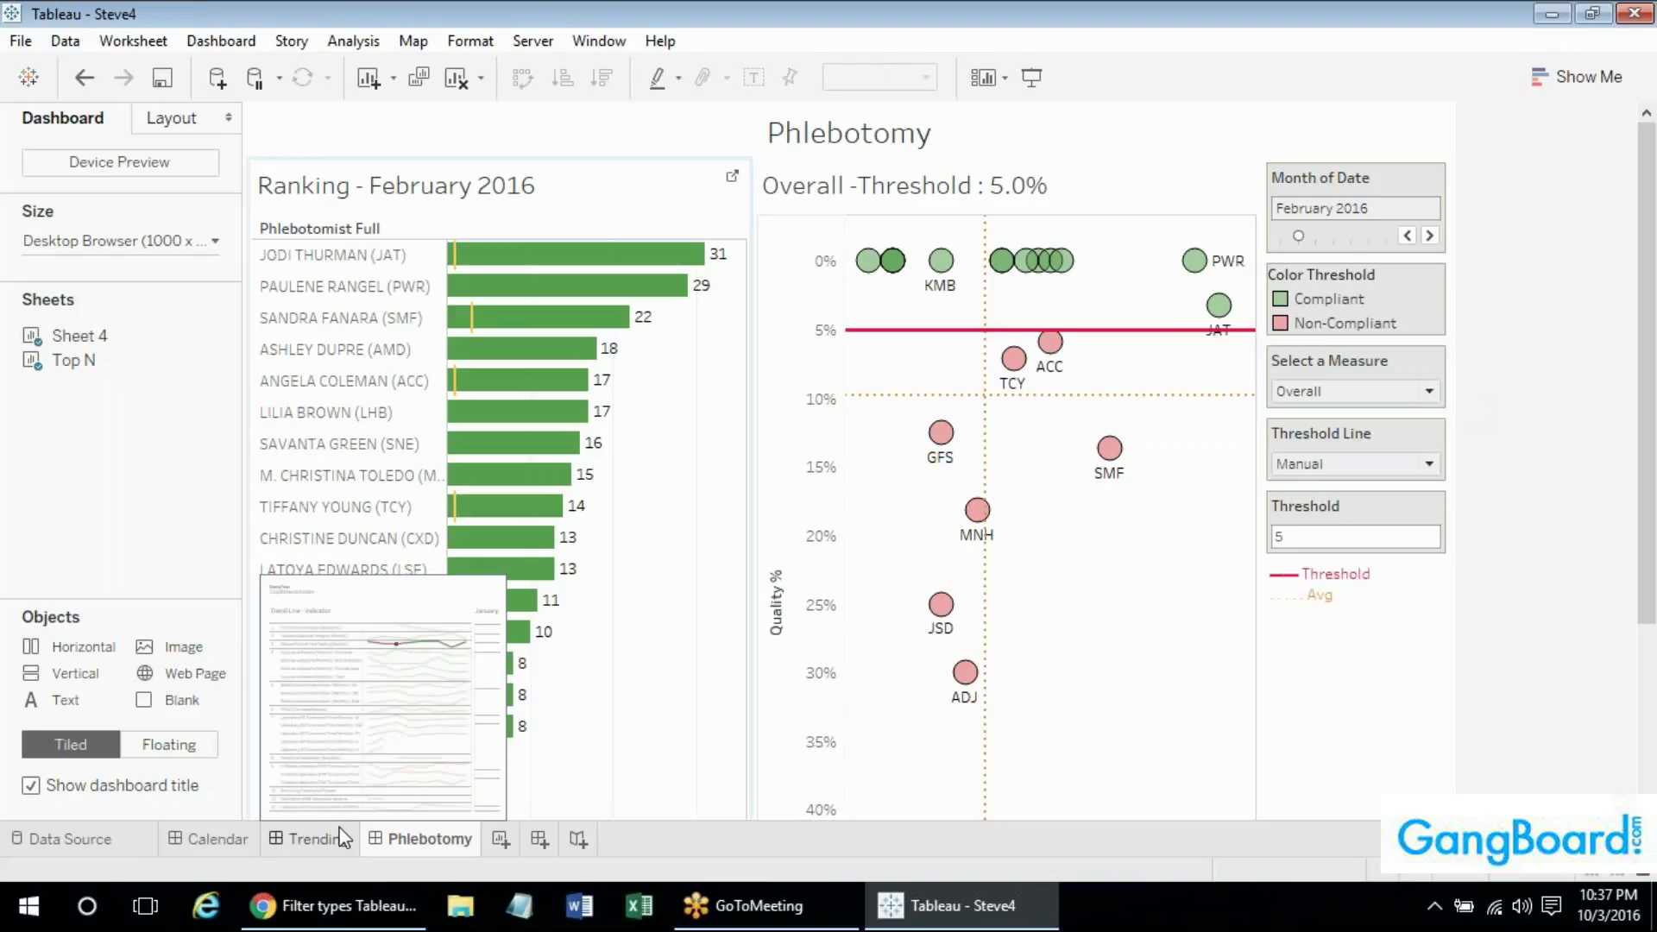
click(238, 844)
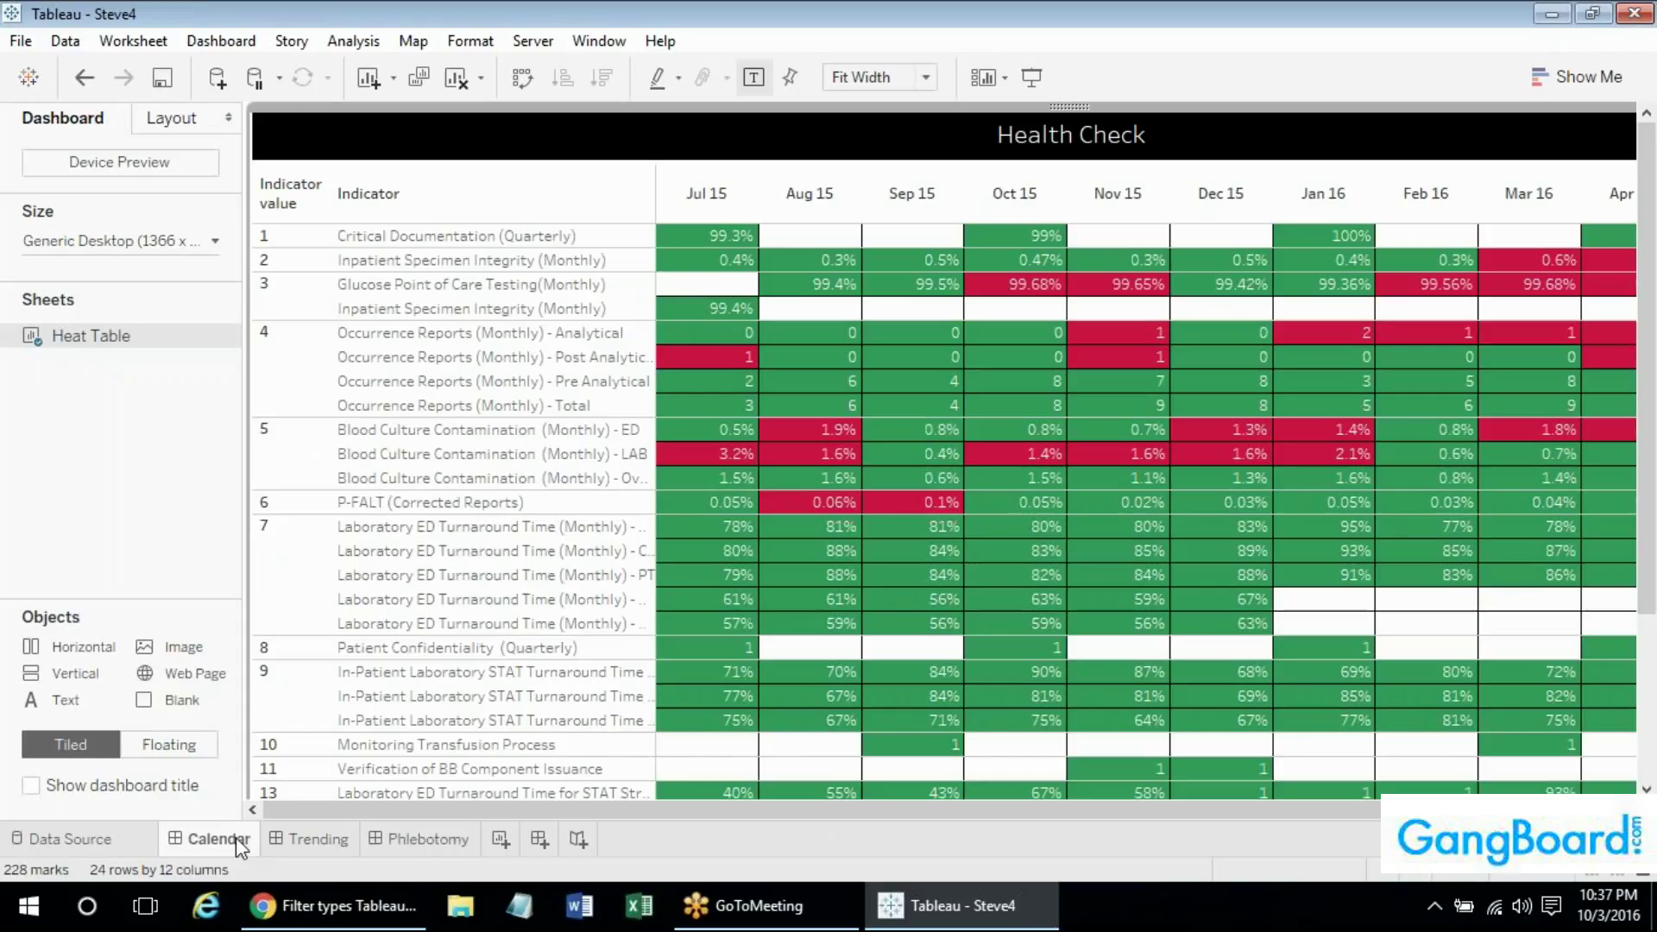
drag(319, 816, 422, 820)
mouse_move(686, 511)
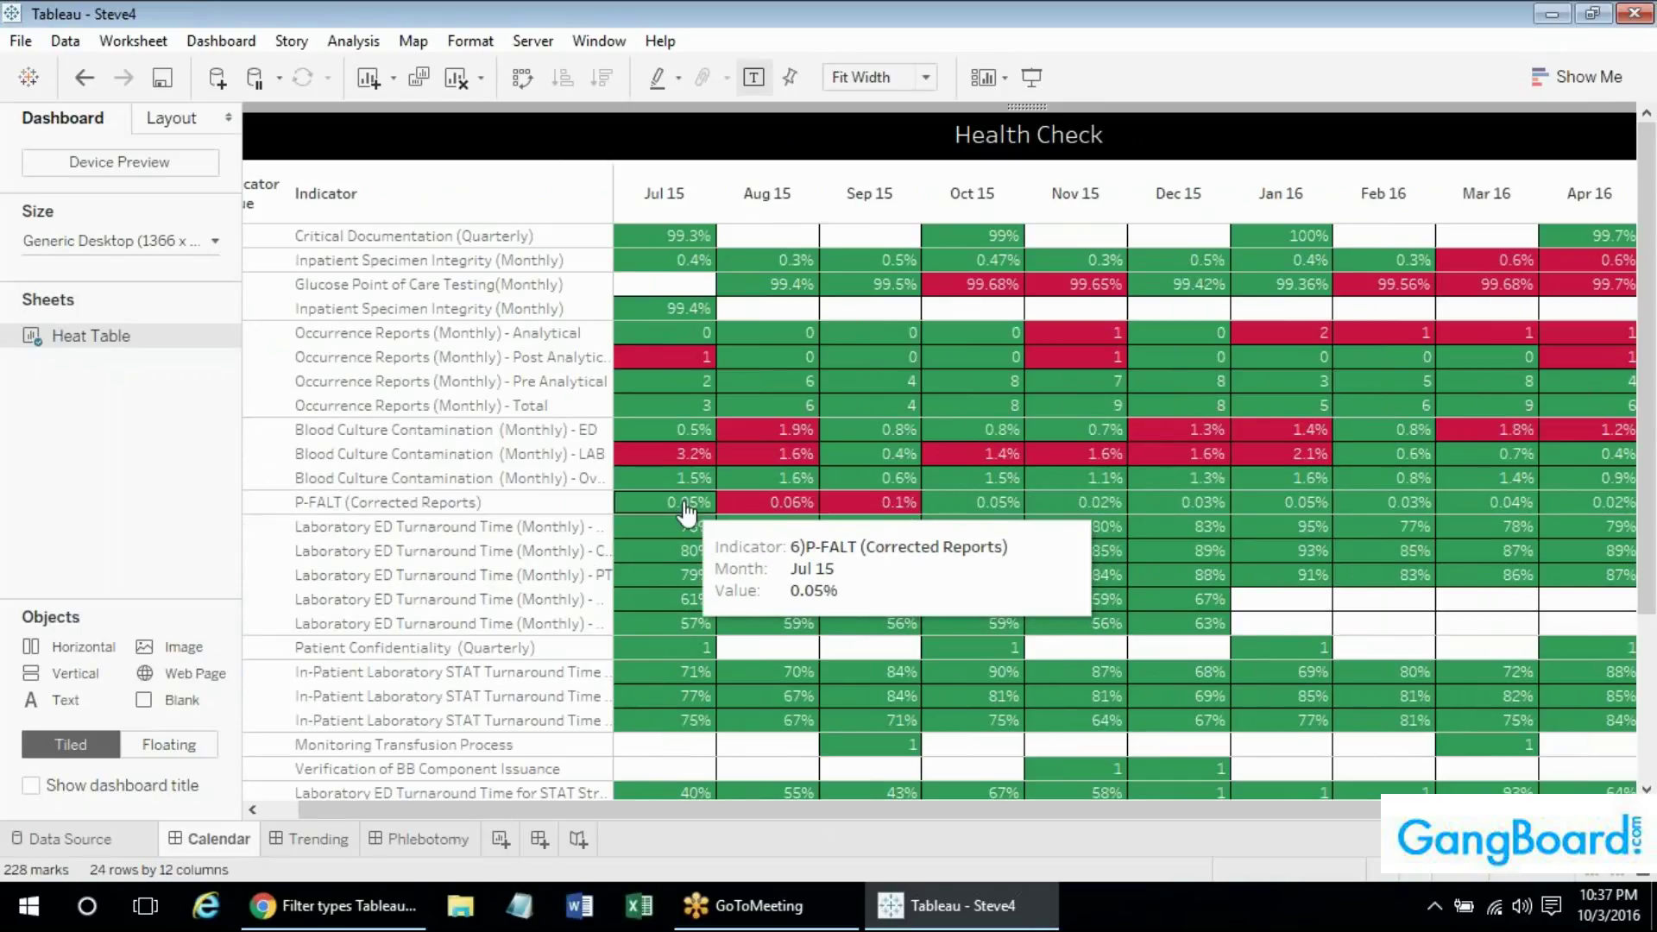
mouse_move(669, 577)
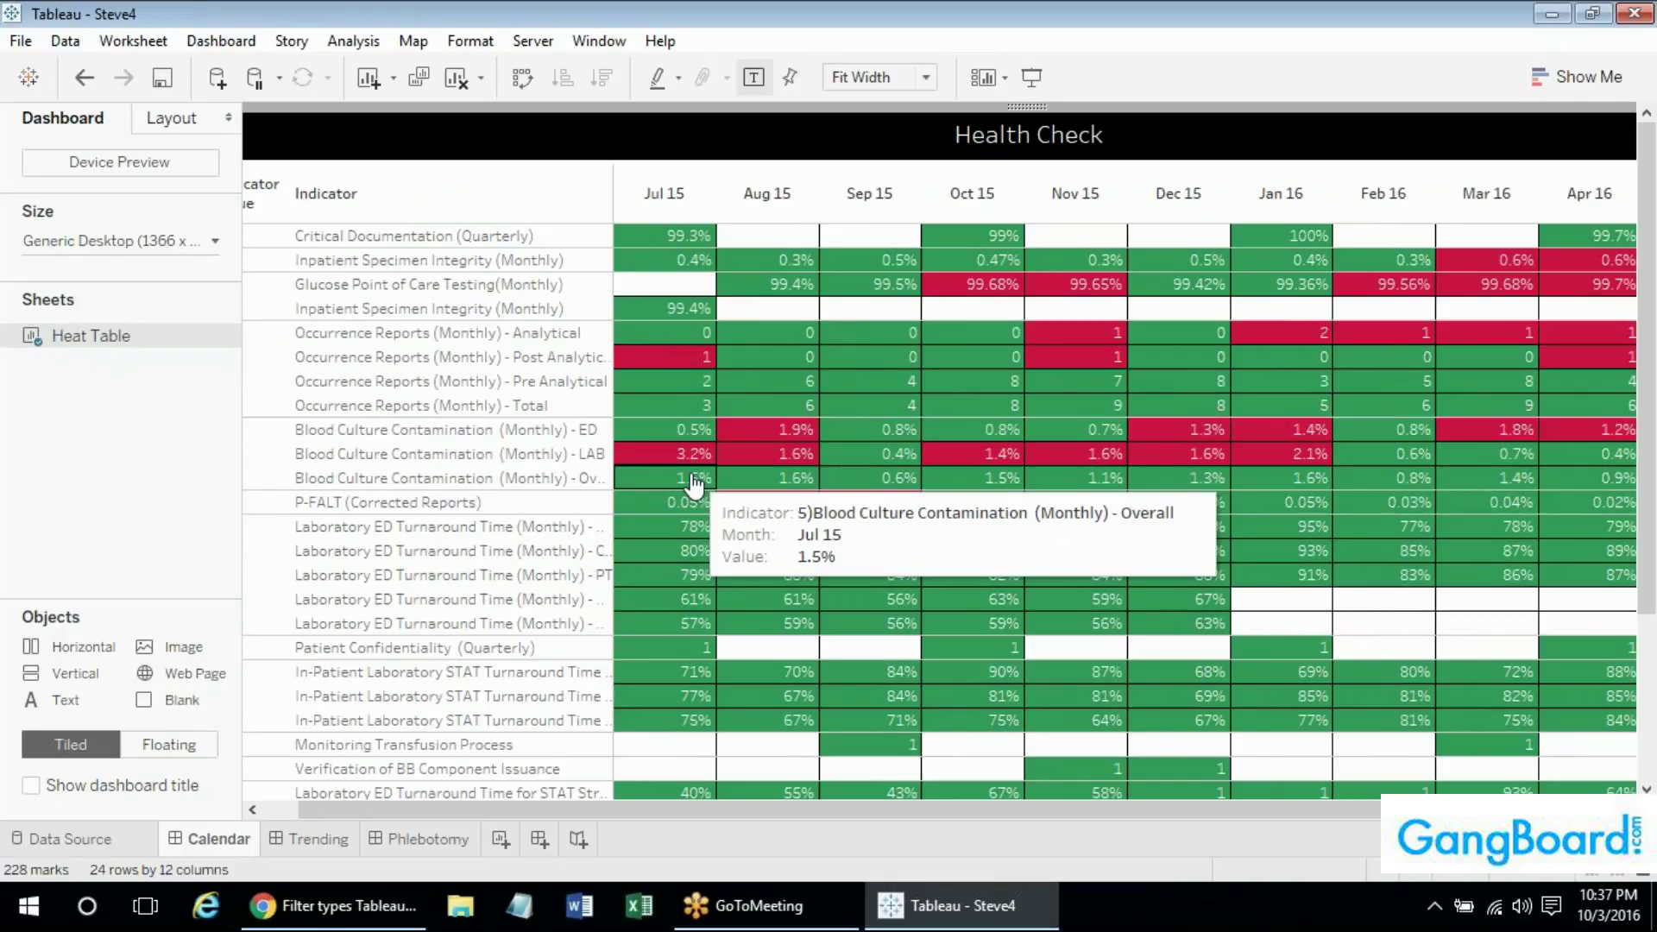
mouse_move(230, 336)
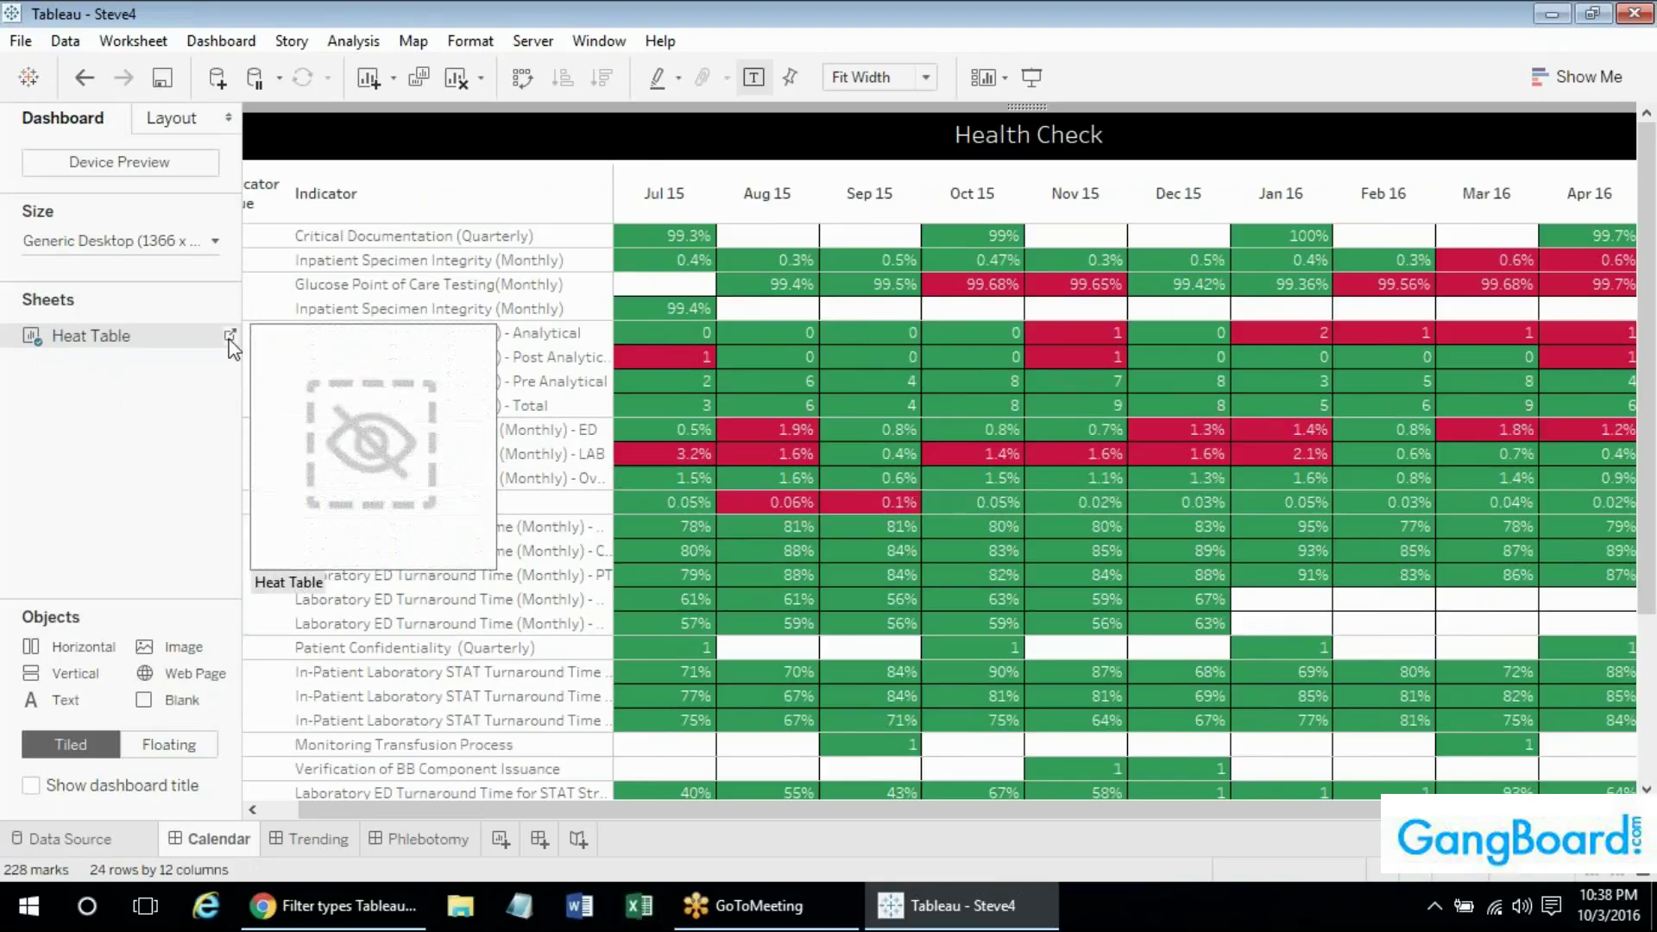
click(227, 335)
mouse_move(226, 305)
mouse_down()
mouse_move(226, 375)
mouse_move(223, 283)
mouse_up()
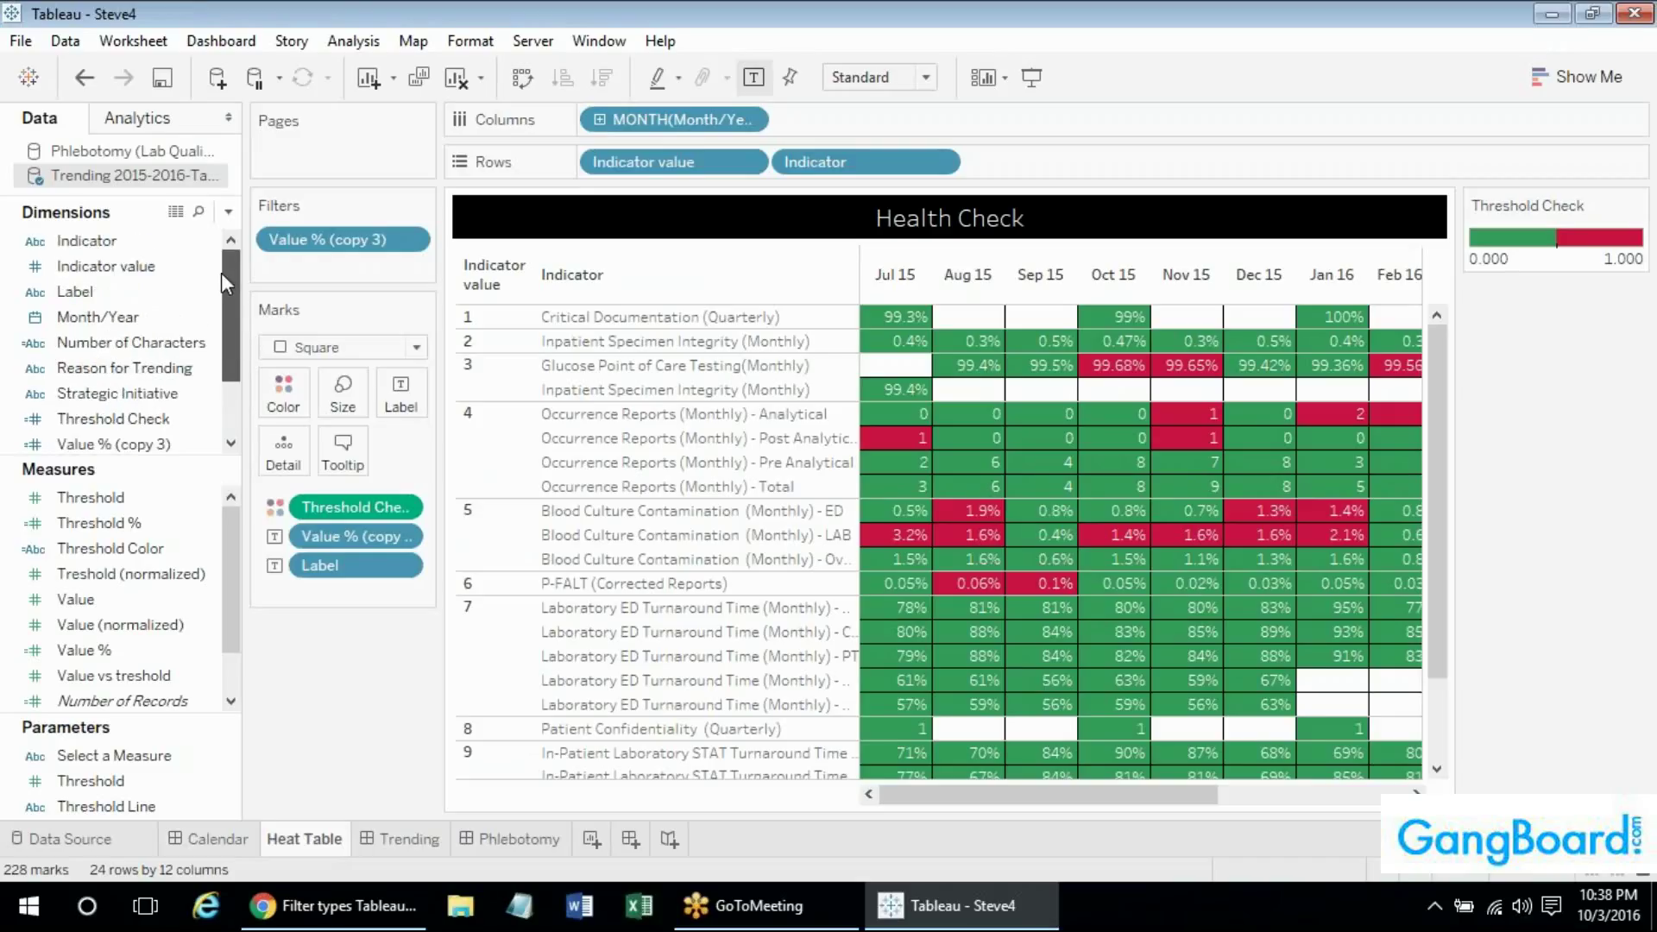
Open the Lab Quality Monitors Trending Tableau workbook from the desktop in Excel.
click(634, 906)
right_click(628, 910)
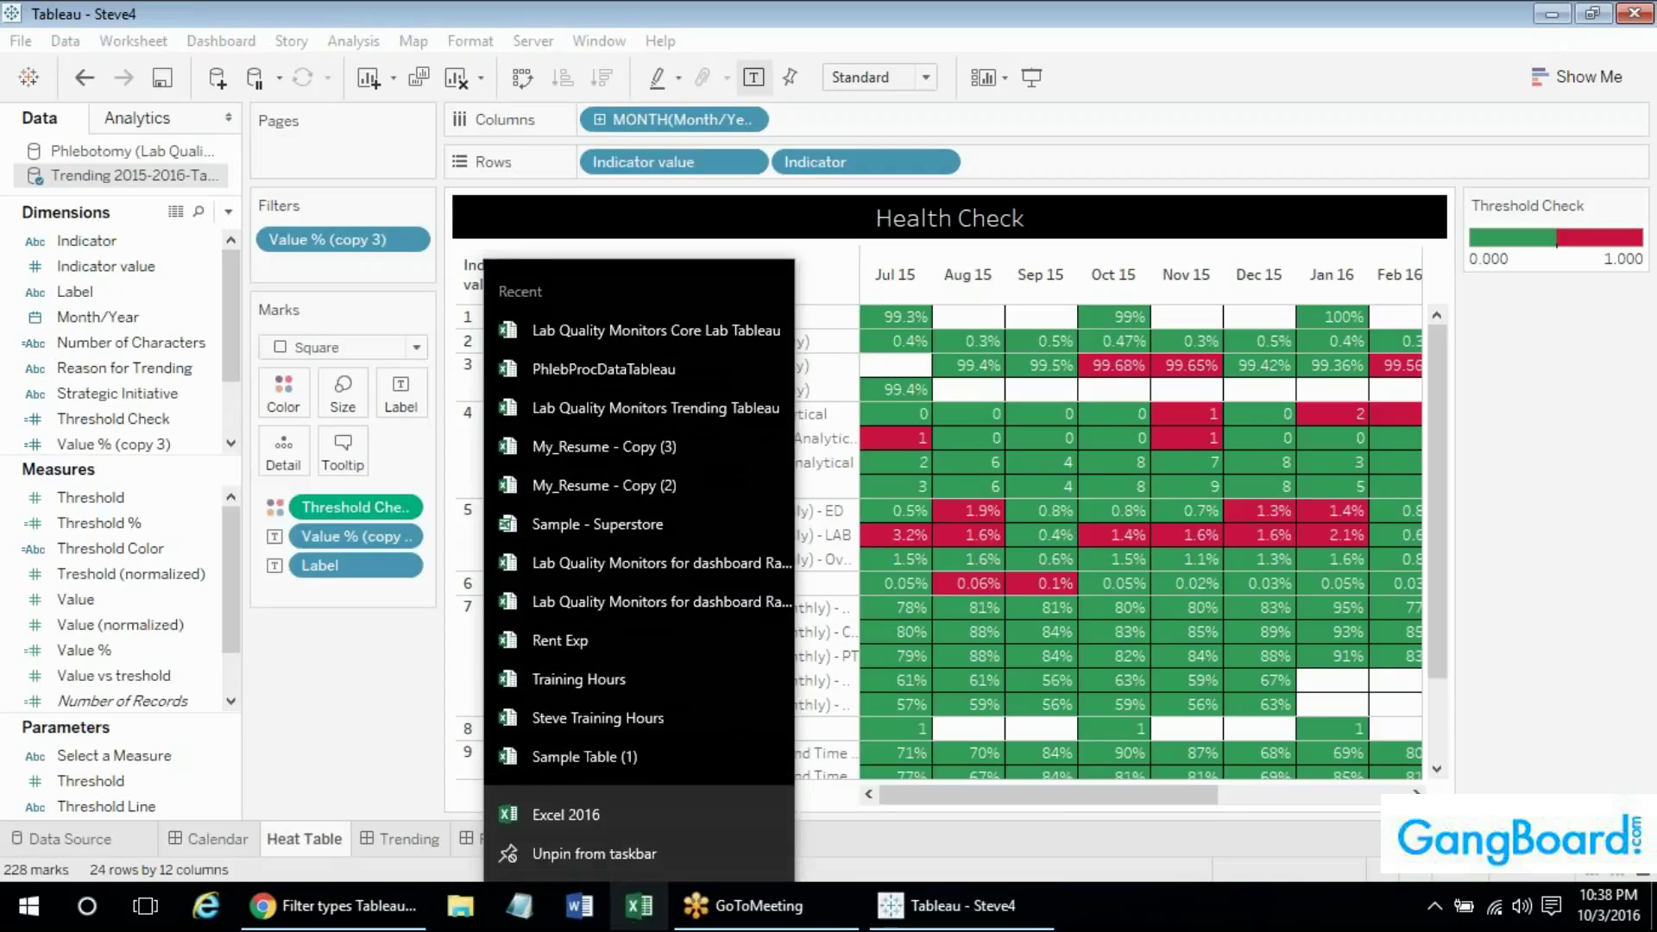
key(super+d)
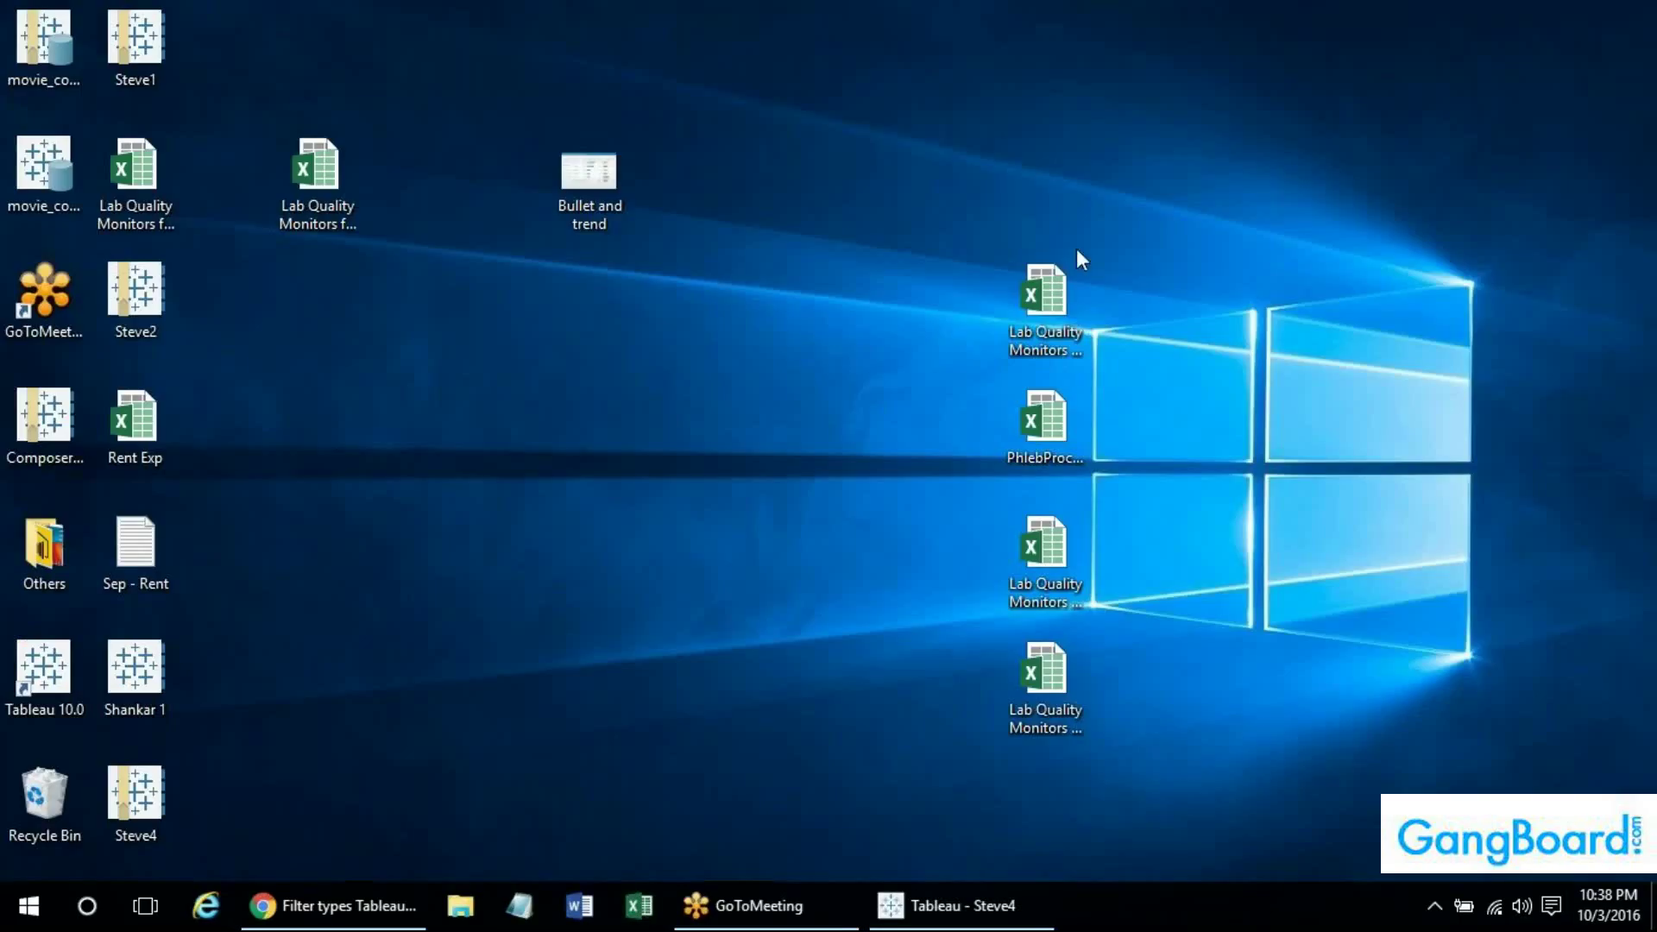
click(1046, 298)
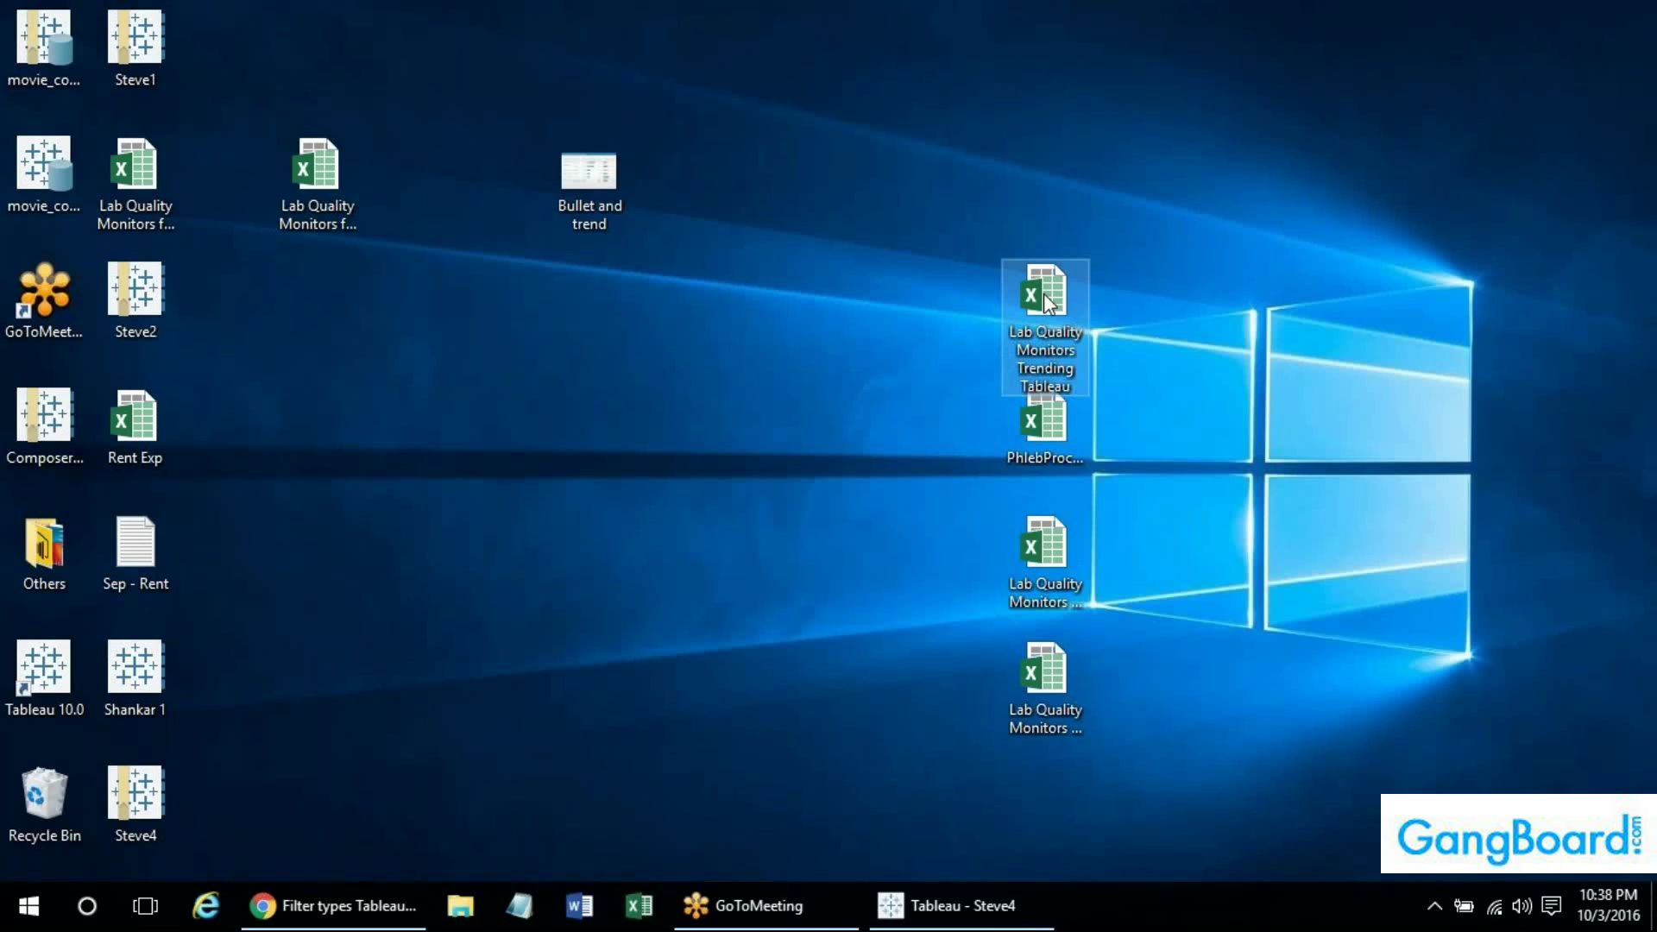
double_click(1046, 298)
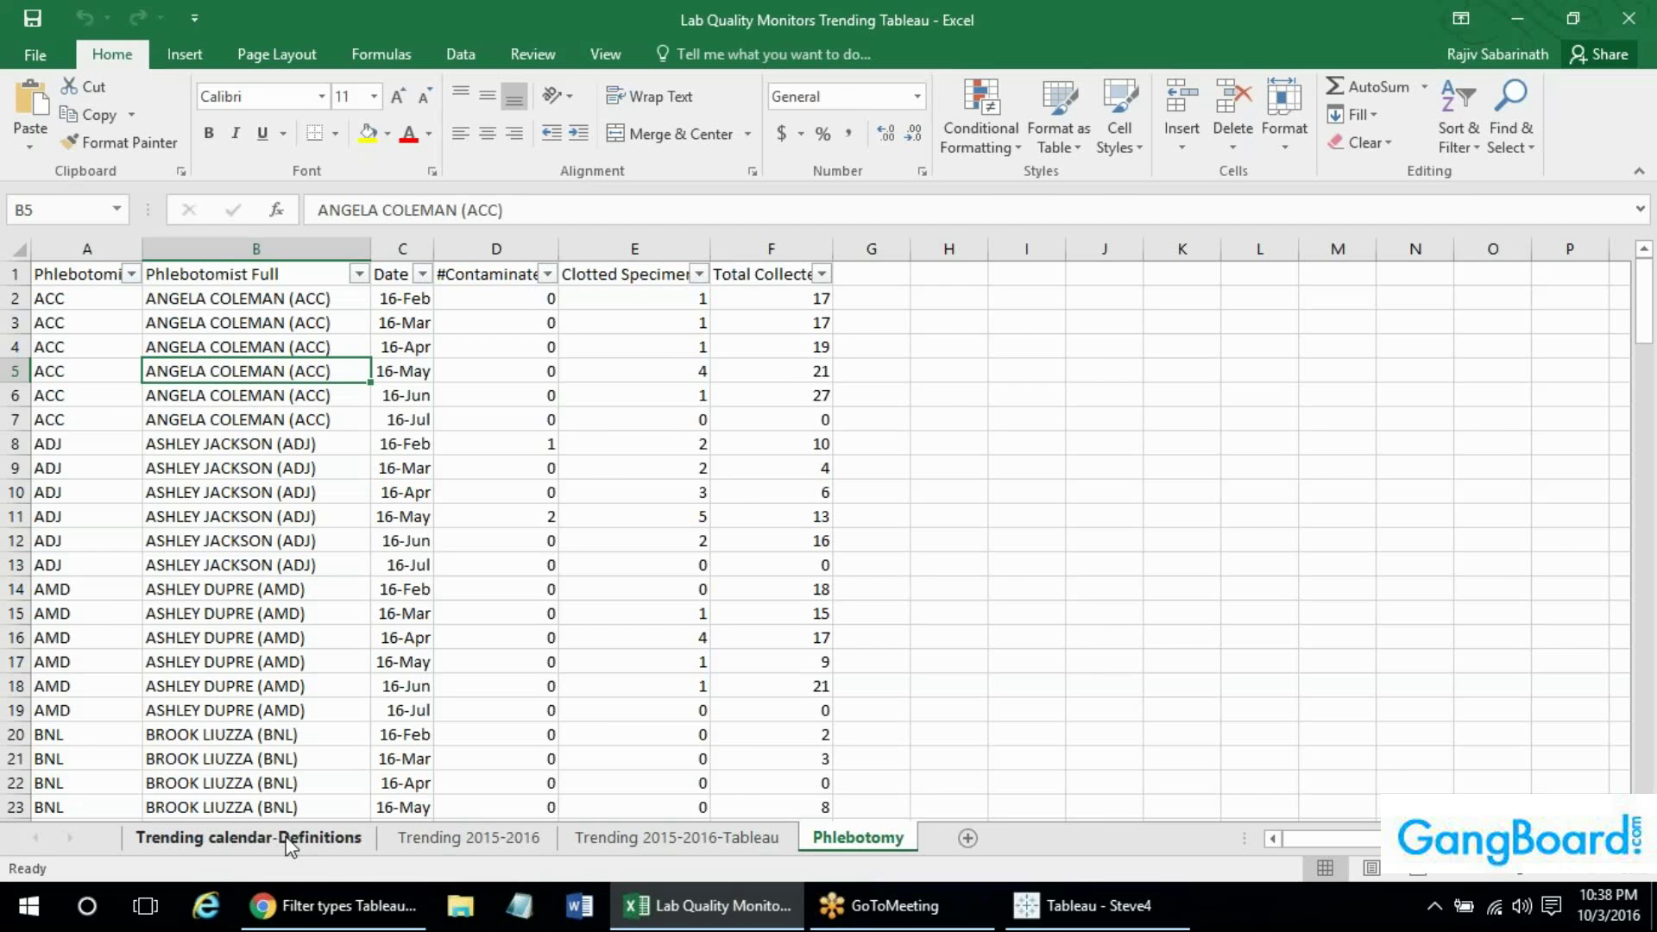
Look through the Trending 2015-2016 sheet, including its Strategic Initiative, Indicator and Threshold columns.
click(287, 841)
click(448, 846)
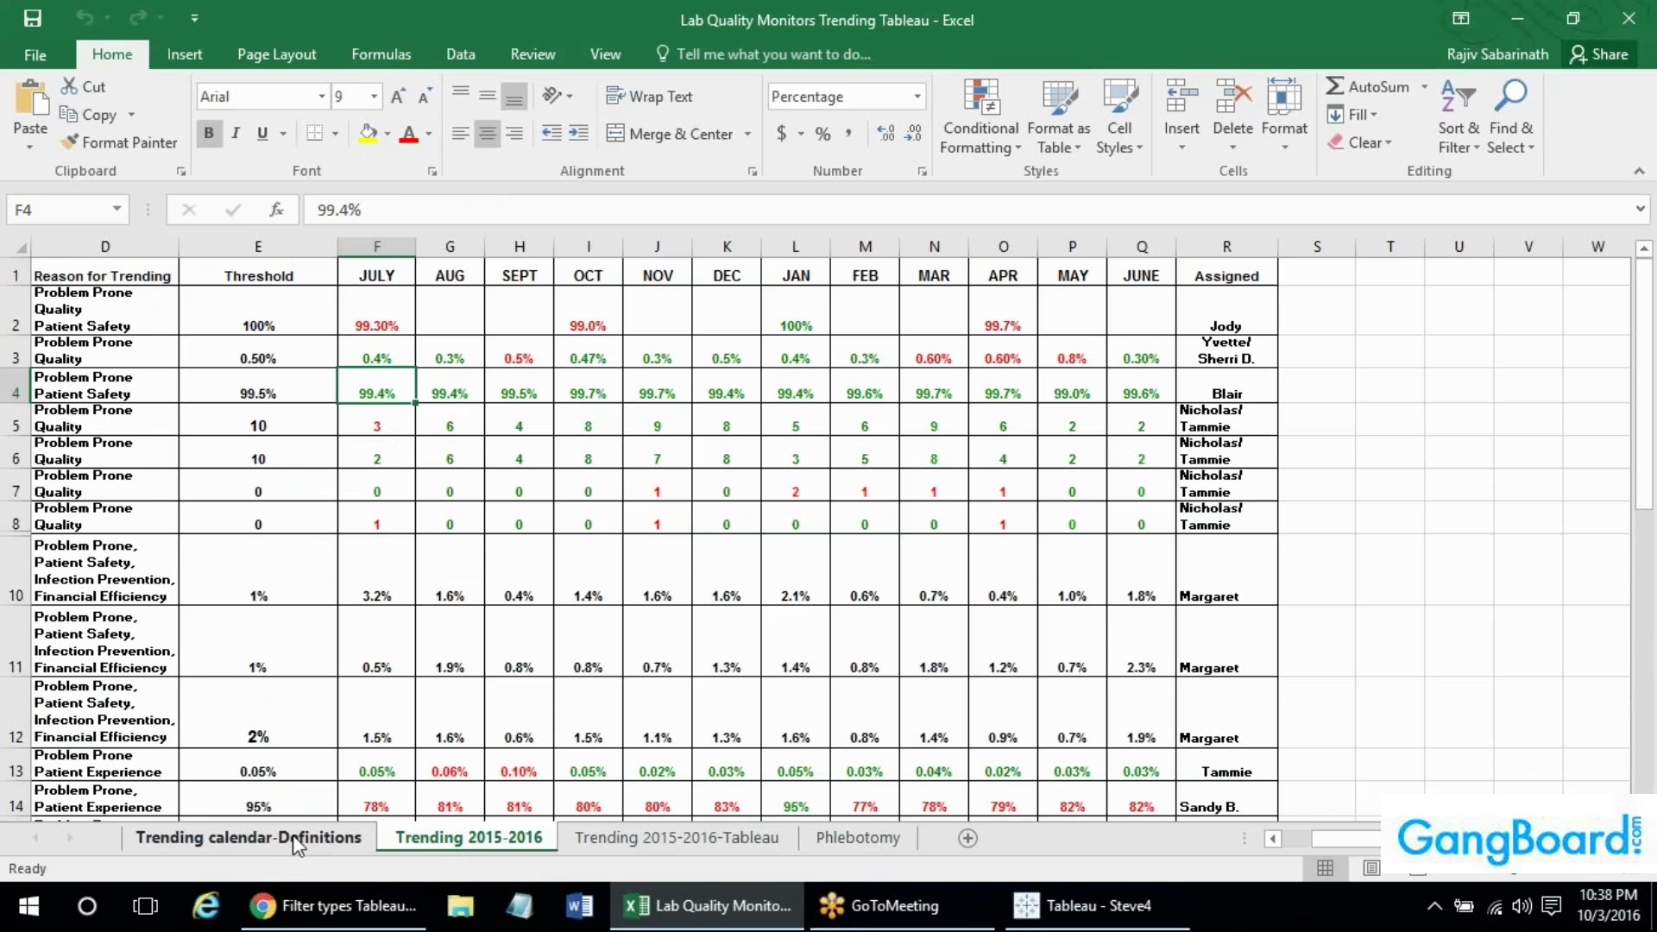
click(213, 660)
key(Left)
key(Left)
key(Left)
key(Left)
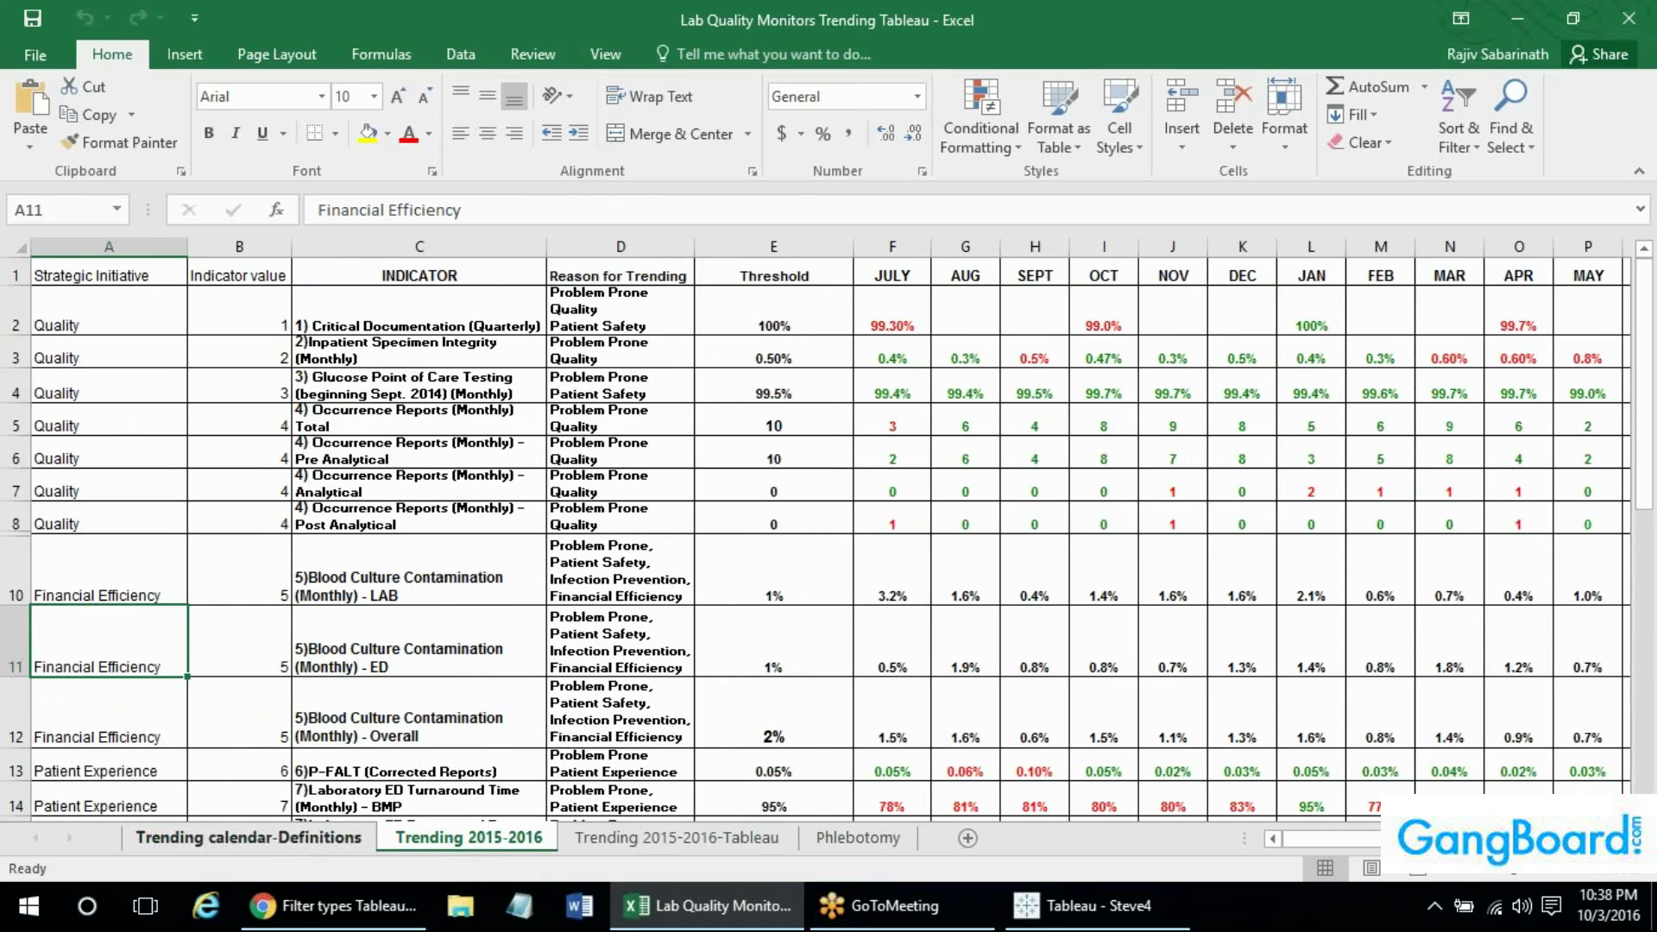
Examine the indicator definitions and thresholds in the Quality section of the Trending calendar-Definitions sheet.
click(249, 837)
key(Up)
key(Up)
key(Up)
key(Up)
key(Up)
key(Up)
key(Up)
key(Up)
key(Up)
key(Up)
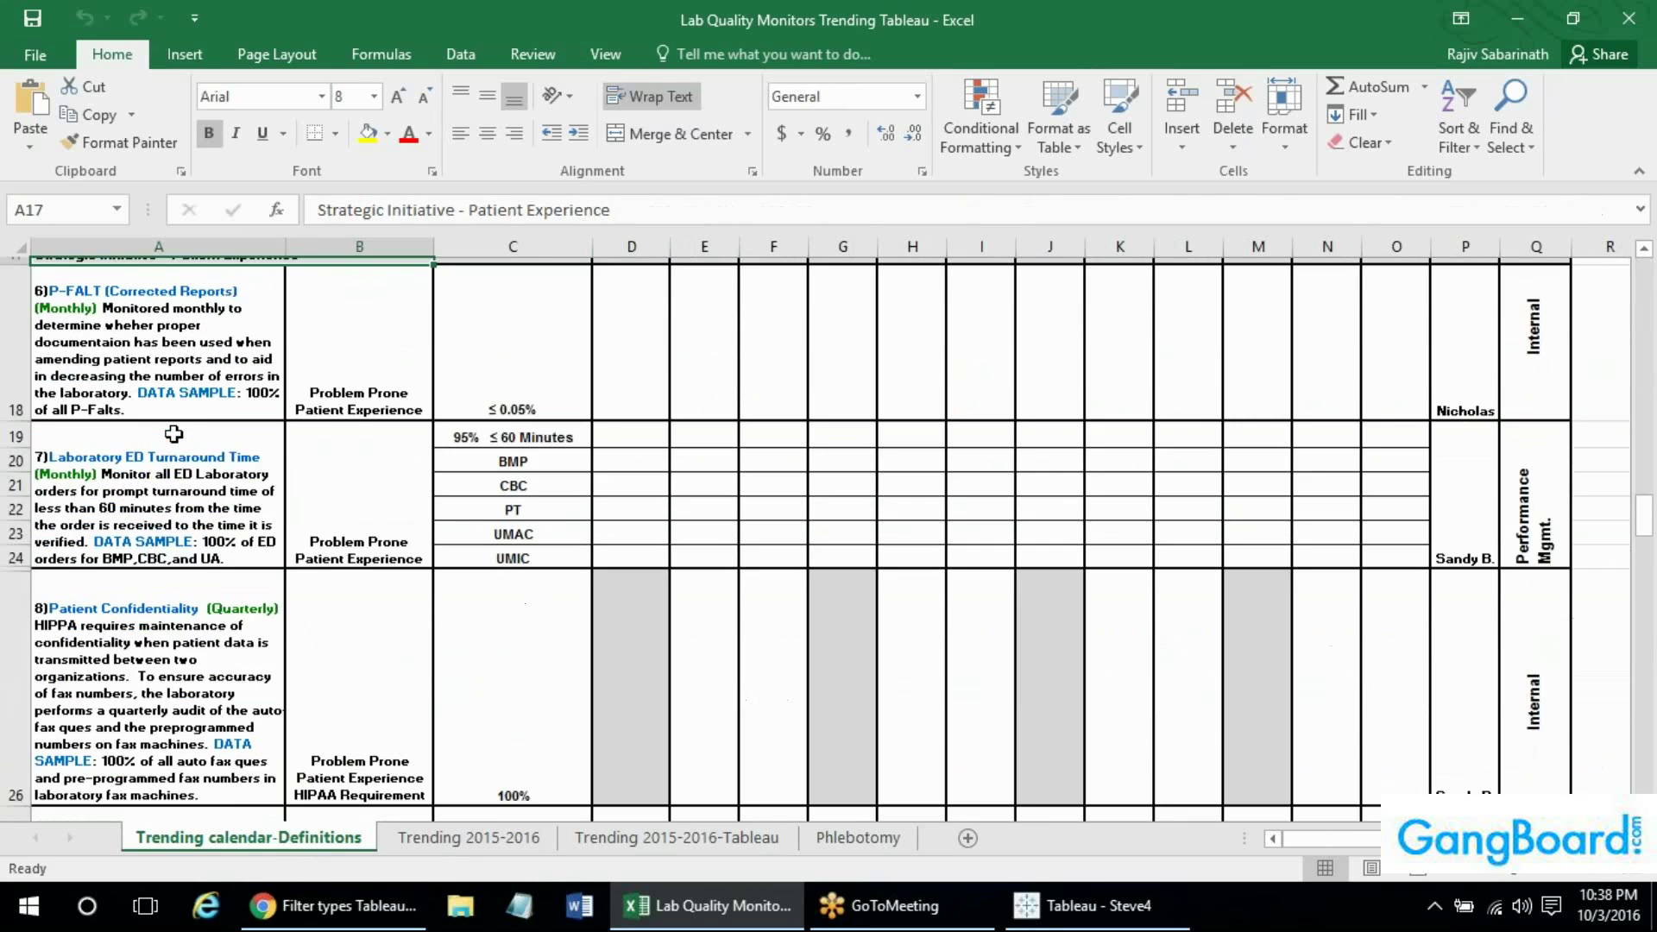
key(Up)
key(Up)
key(Up)
key(Up)
key(Up)
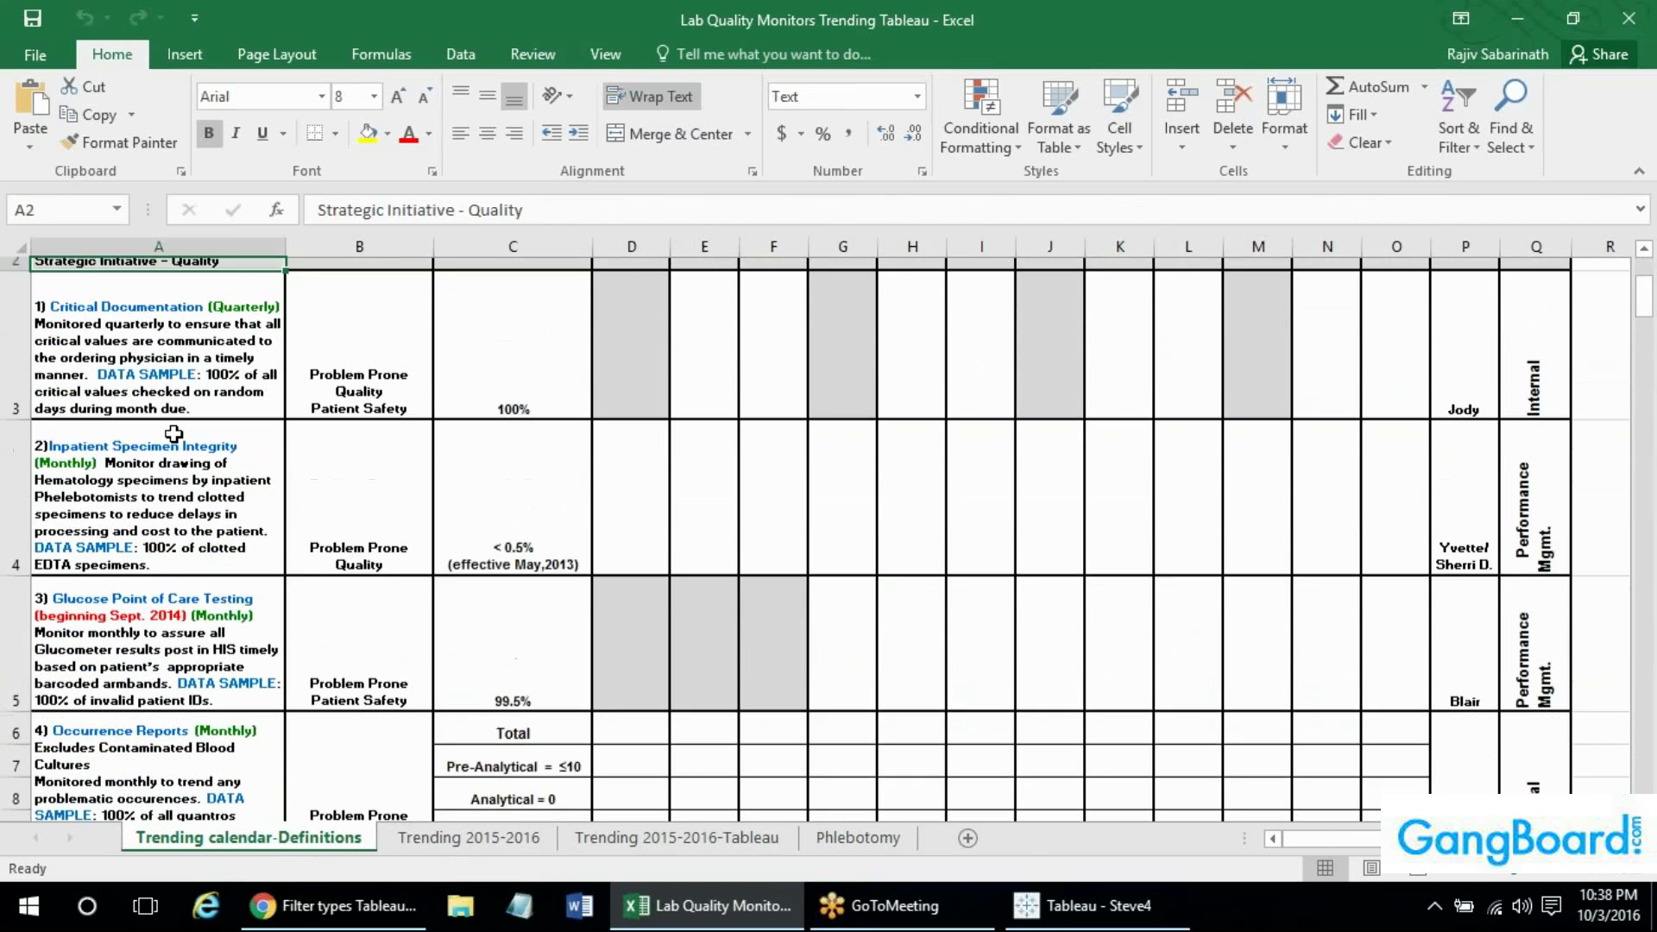
key(Down)
key(Down)
key(Down)
key(Down)
key(Down)
key(Down)
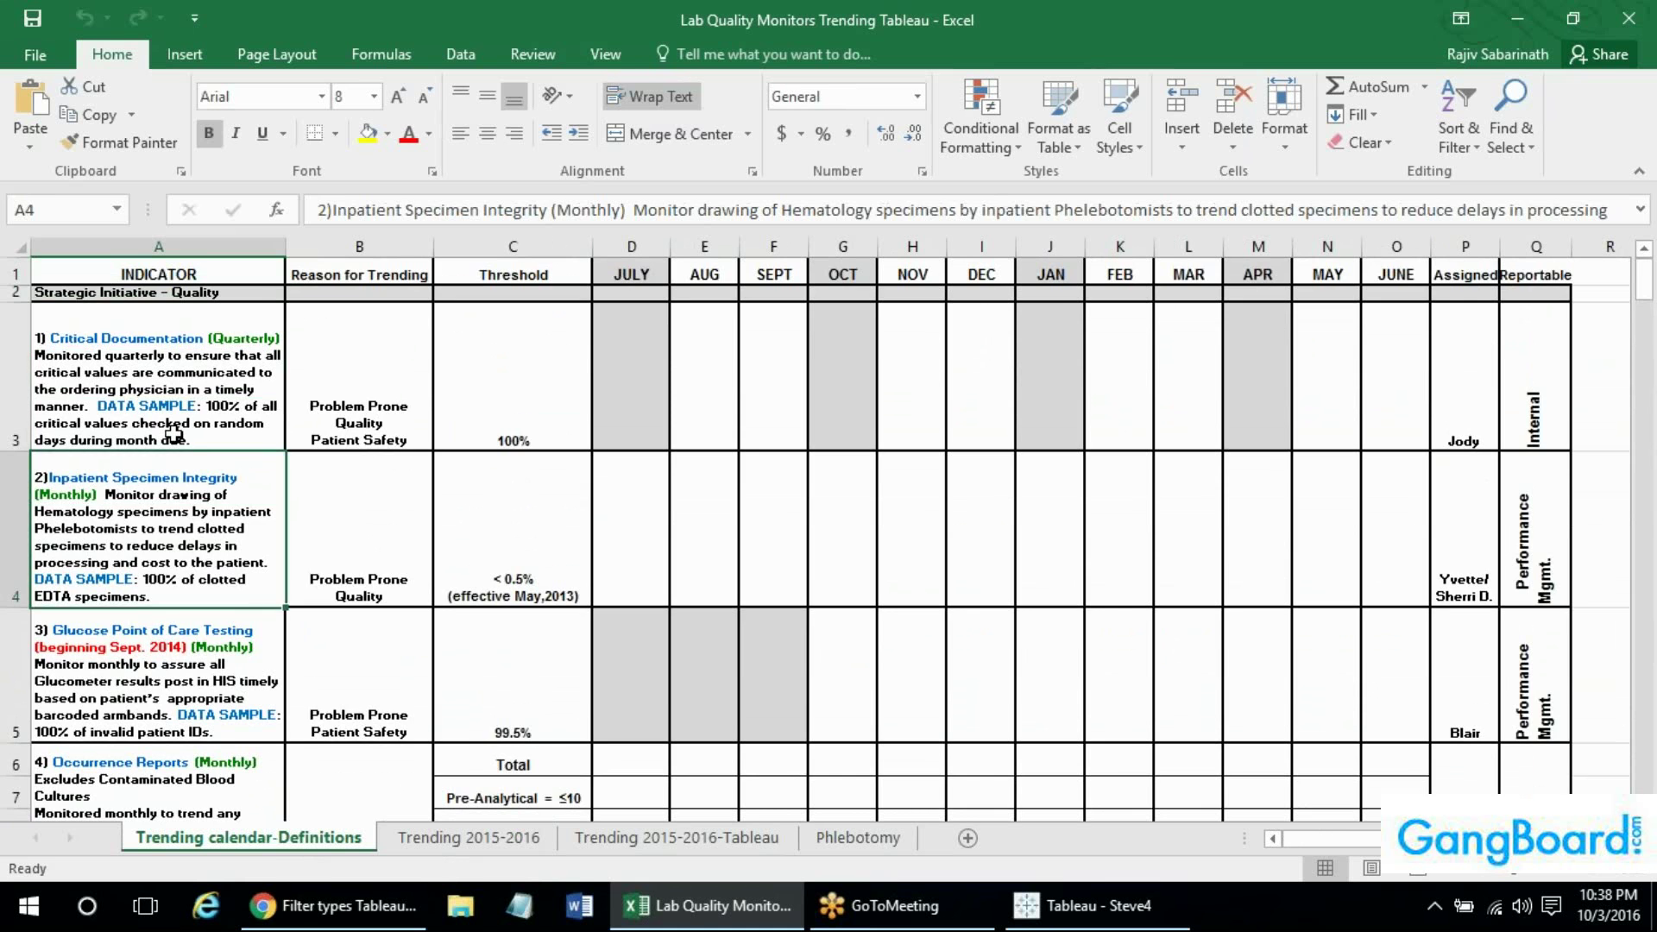
Read through the remaining indicator definitions and thresholds, from Occurrence Reports down to Laboratory ED Turnaround Time for STAT Stroke Labs.
key(Down)
key(Down)
key(Down)
key(Down)
key(Down)
key(Down)
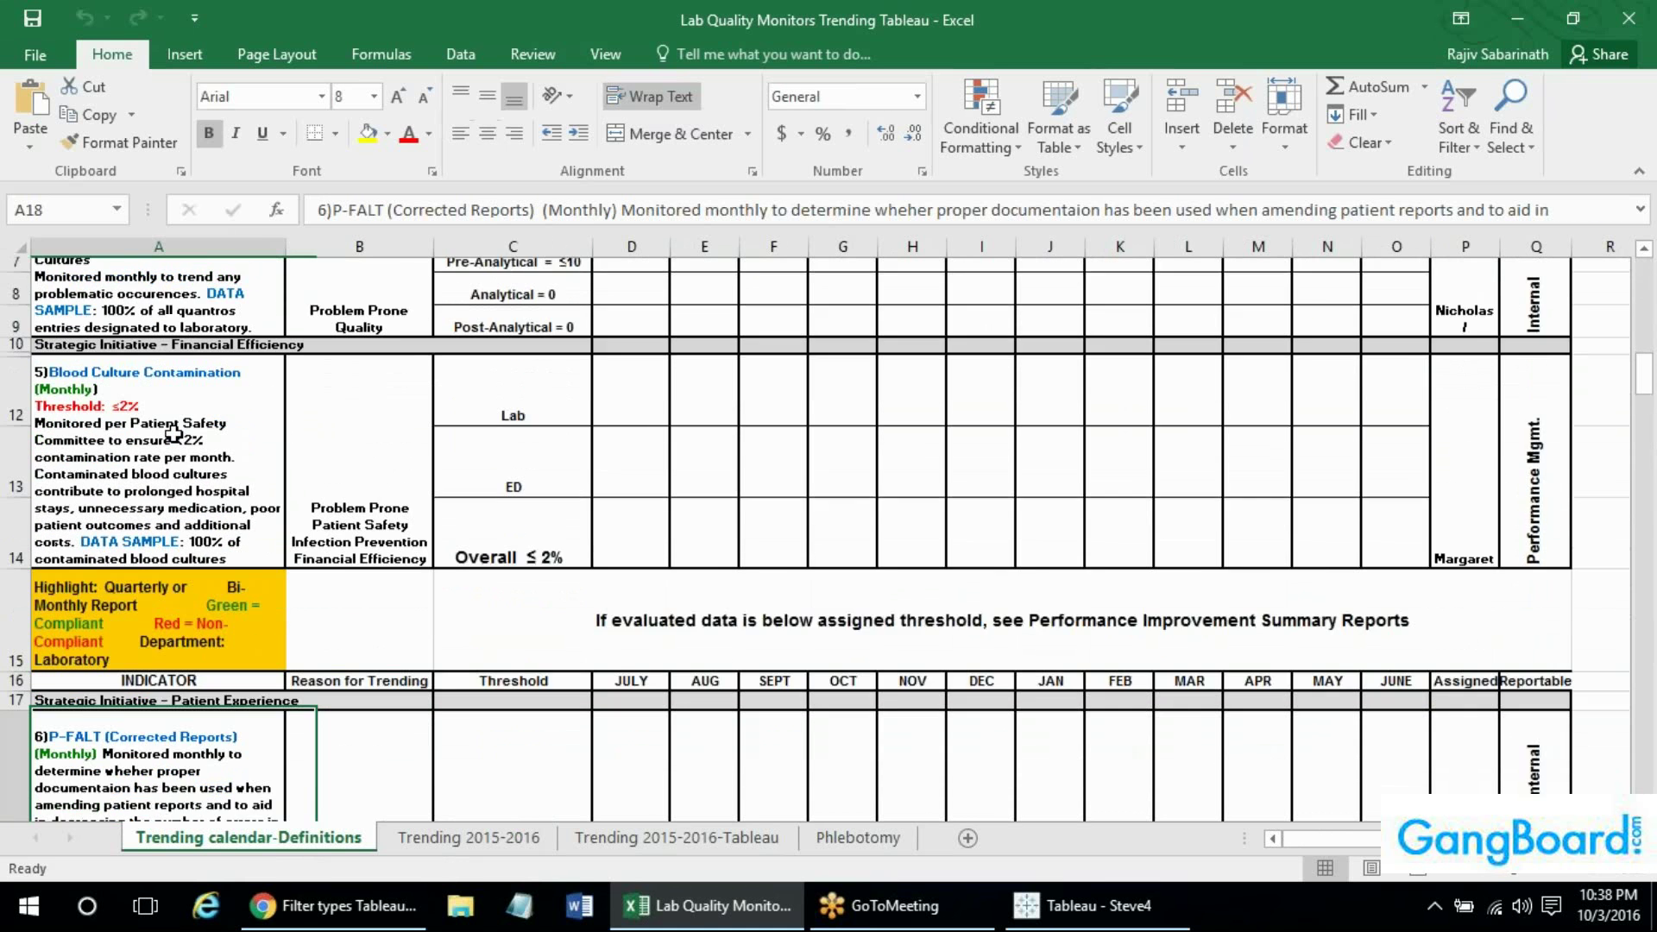
key(Down)
key(Down)
key(Down)
key(Down)
key(Down)
key(Down)
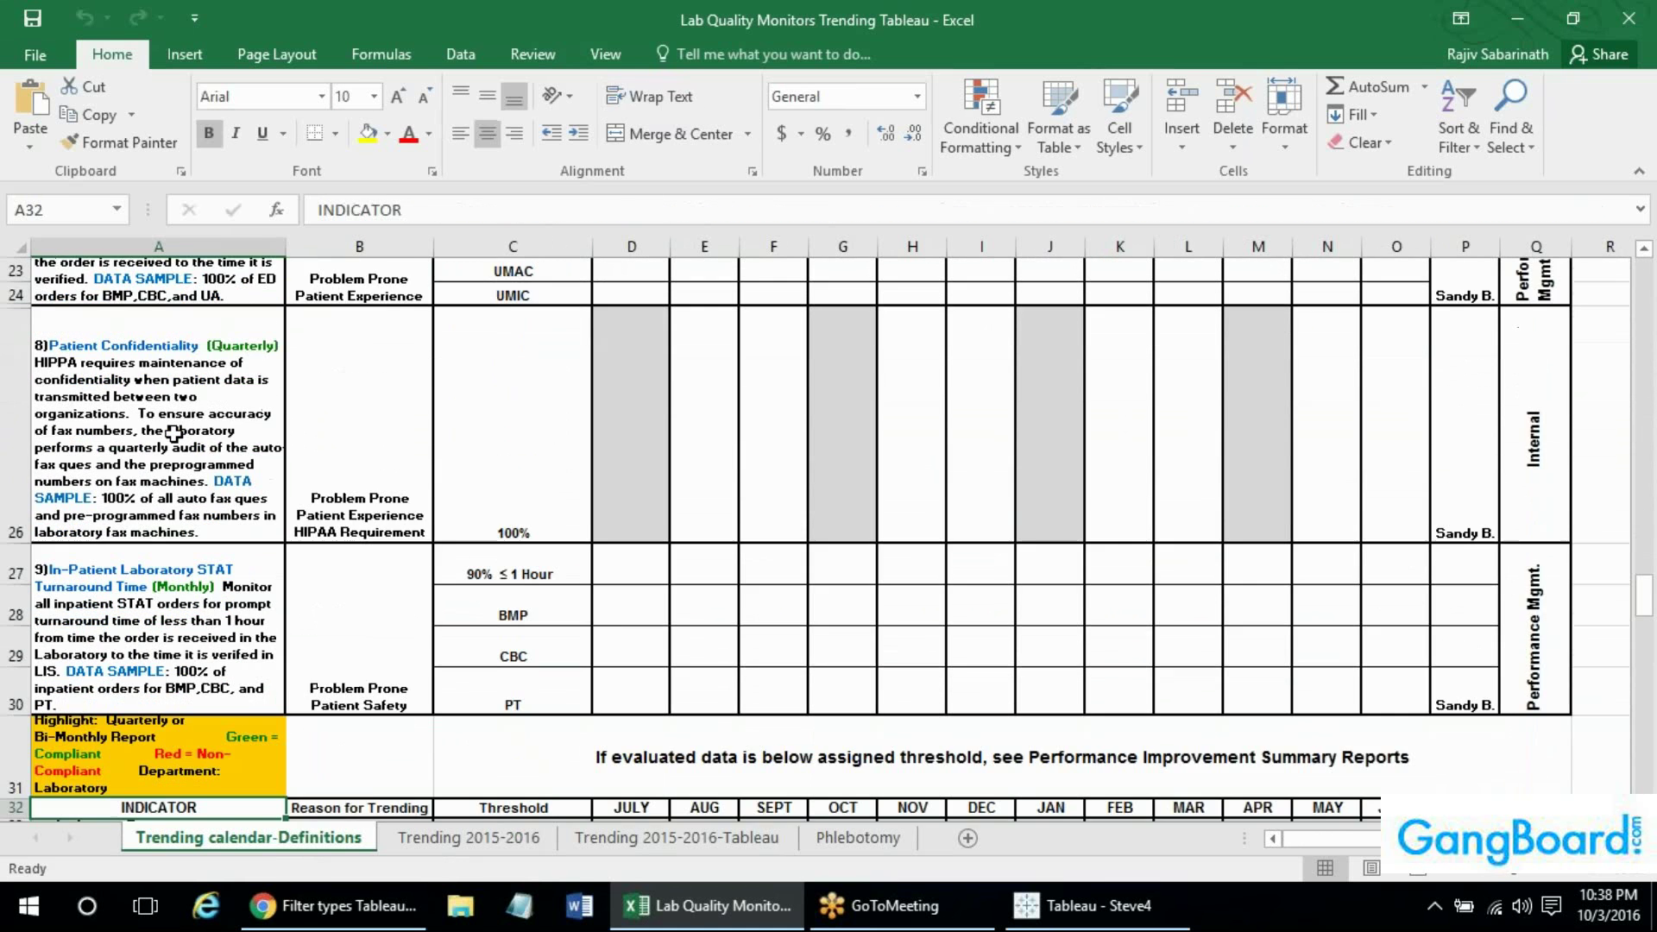
key(Down)
key(Down)
key(Down)
key(Down)
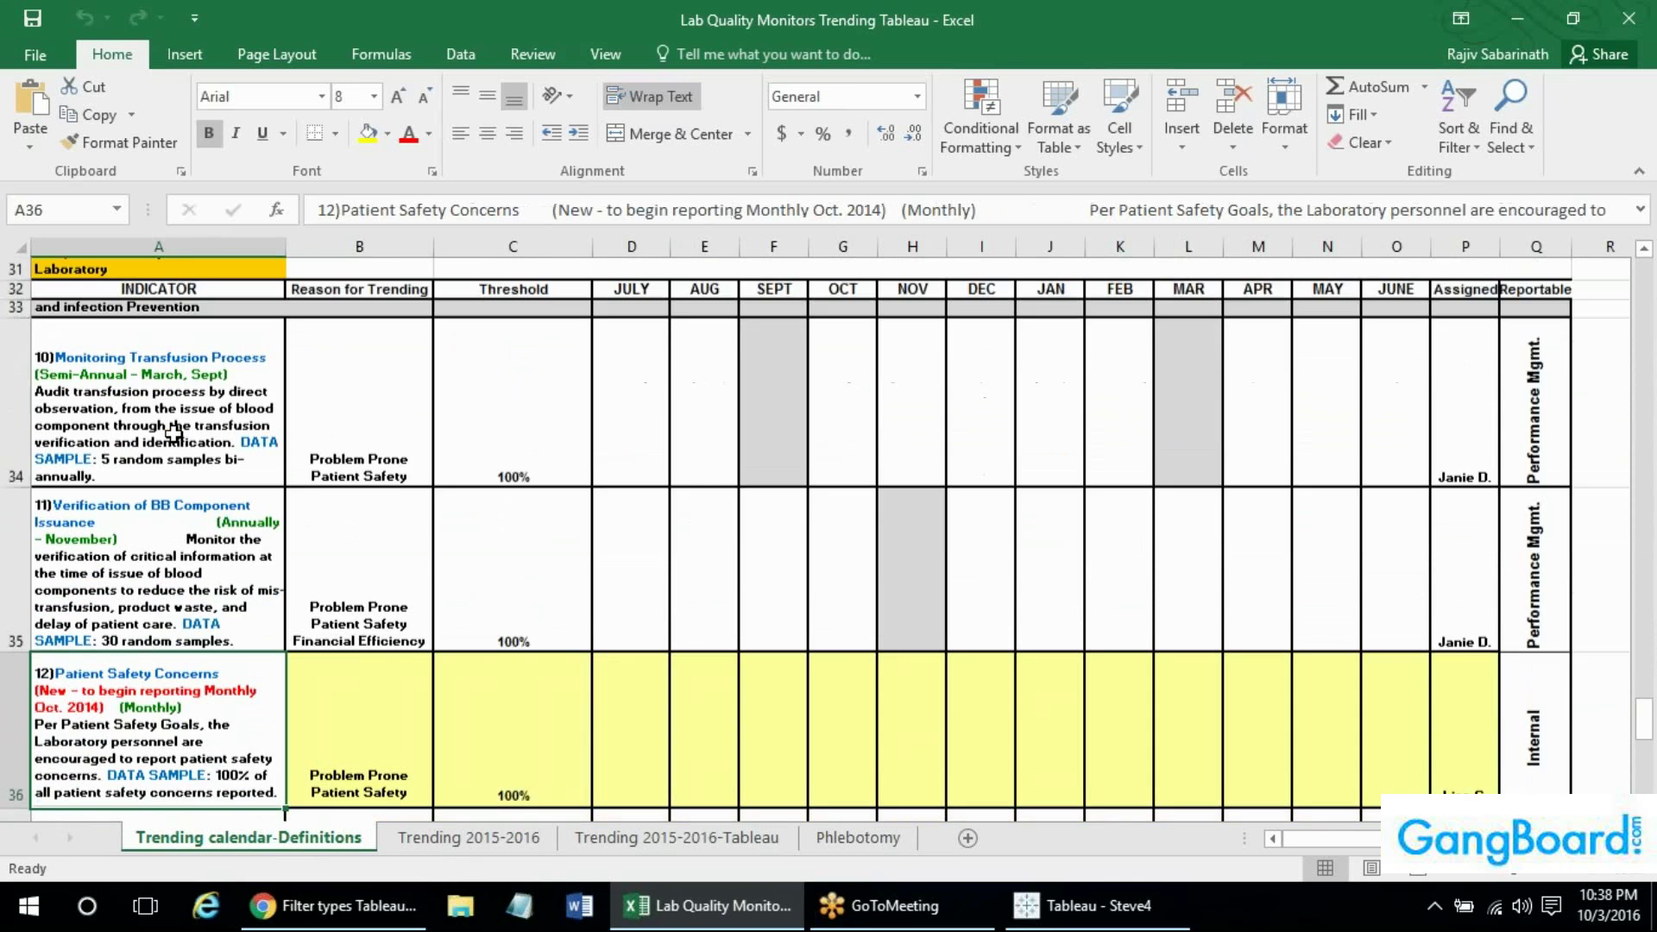
key(Up)
key(Up)
key(Up)
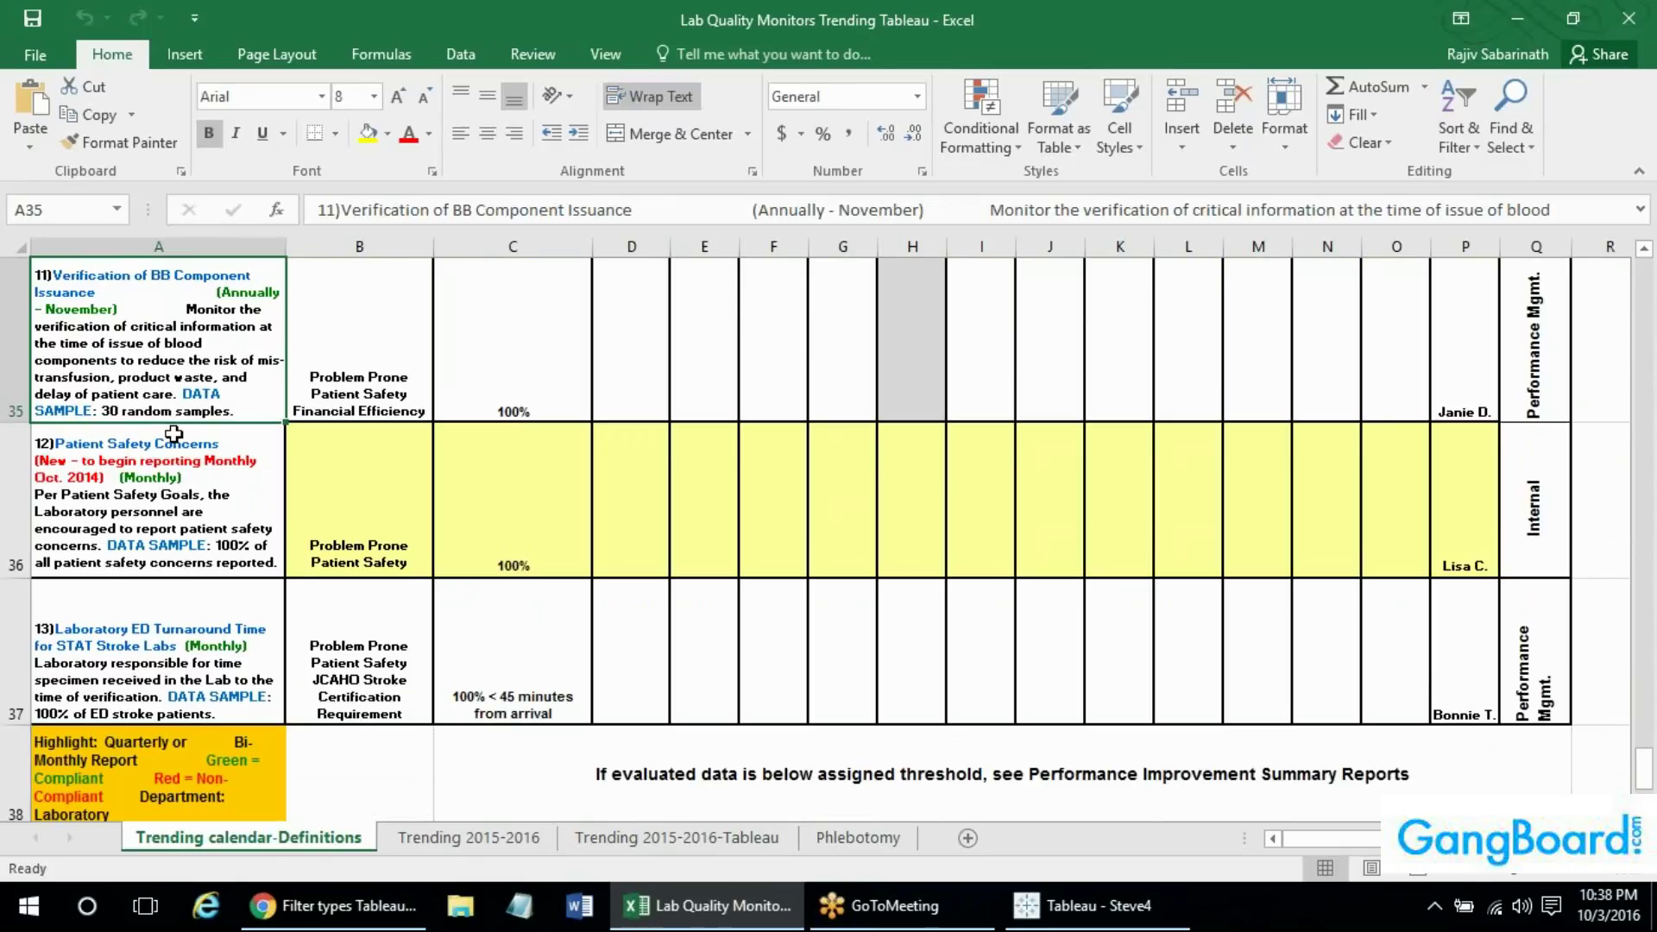
Look across all columns of the Trending 2015-2016-Tableau sheet, from Strategic Initiative to the value-versus-threshold column.
click(661, 838)
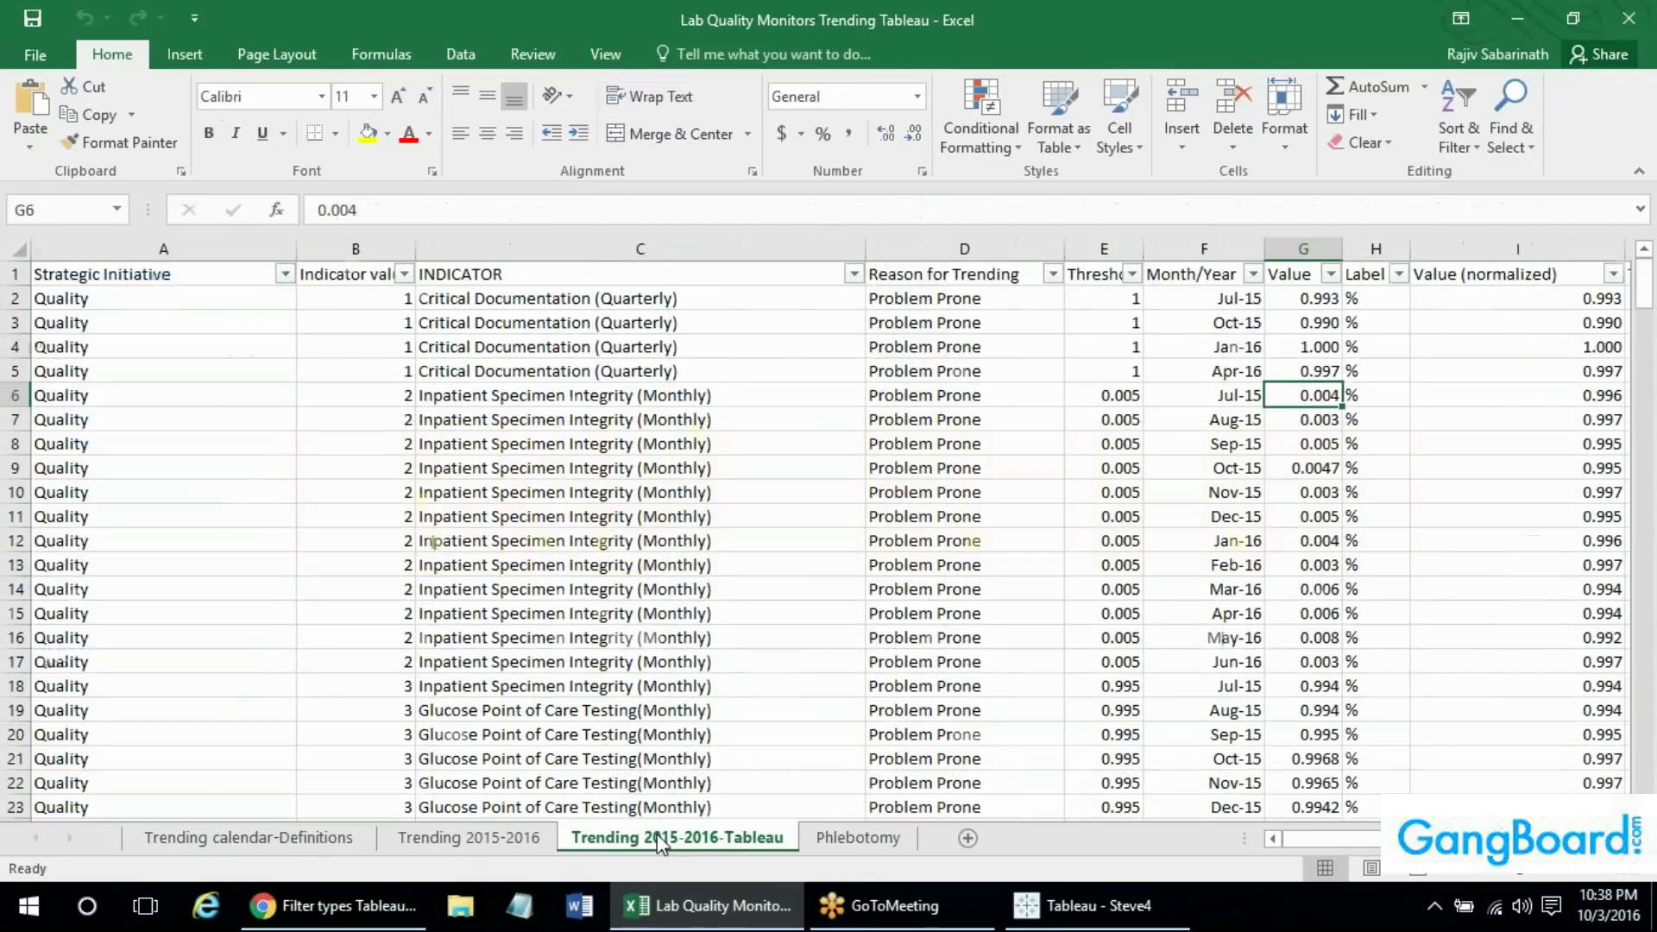
click(356, 516)
key(Right)
key(Right)
key(Right)
key(Right)
key(Right)
key(Right)
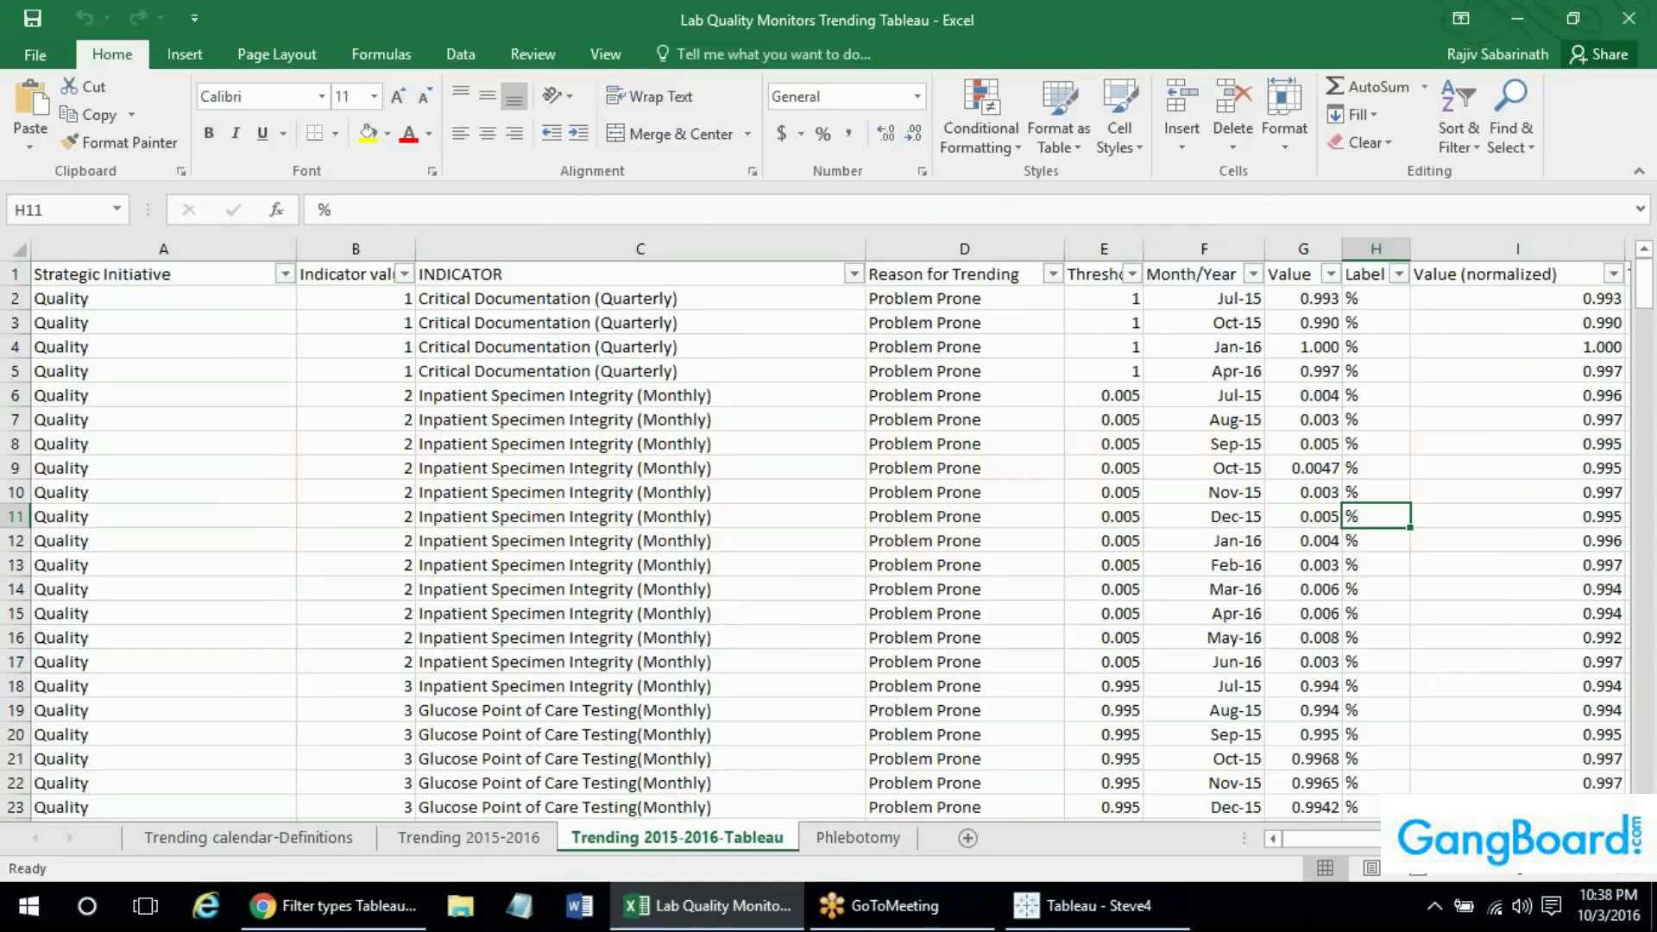
key(Right)
key(Right)
key(Right)
key(Right)
key(Left)
key(Left)
key(Left)
key(Left)
key(Left)
key(Left)
key(Left)
key(Left)
key(Left)
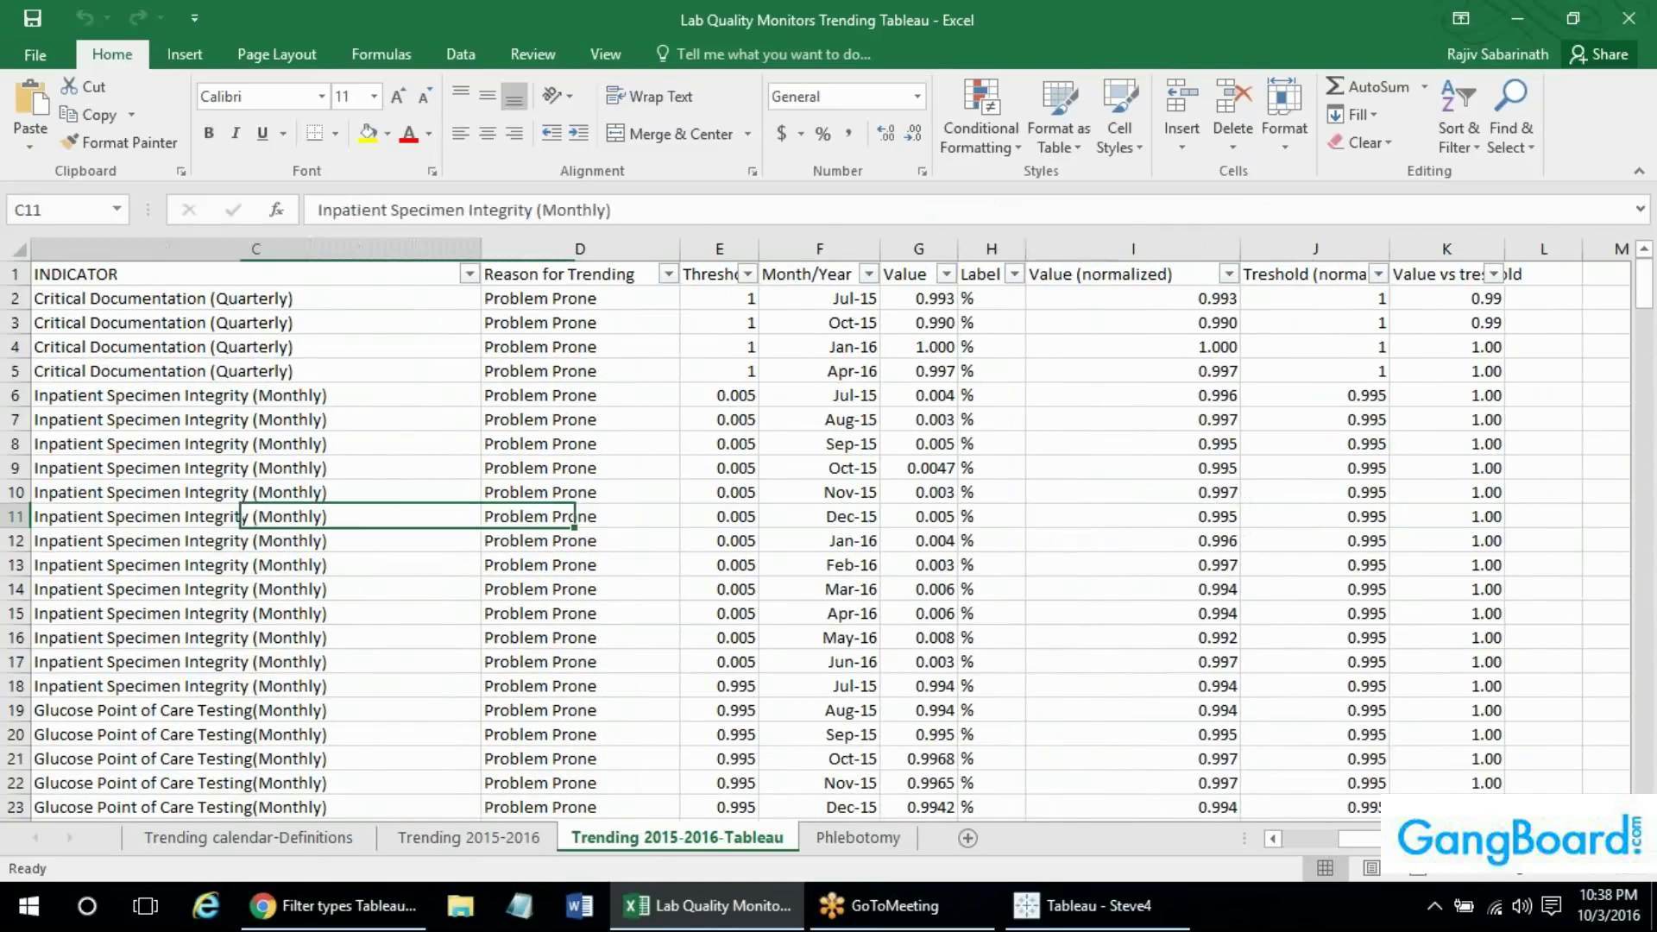
key(Left)
key(Left)
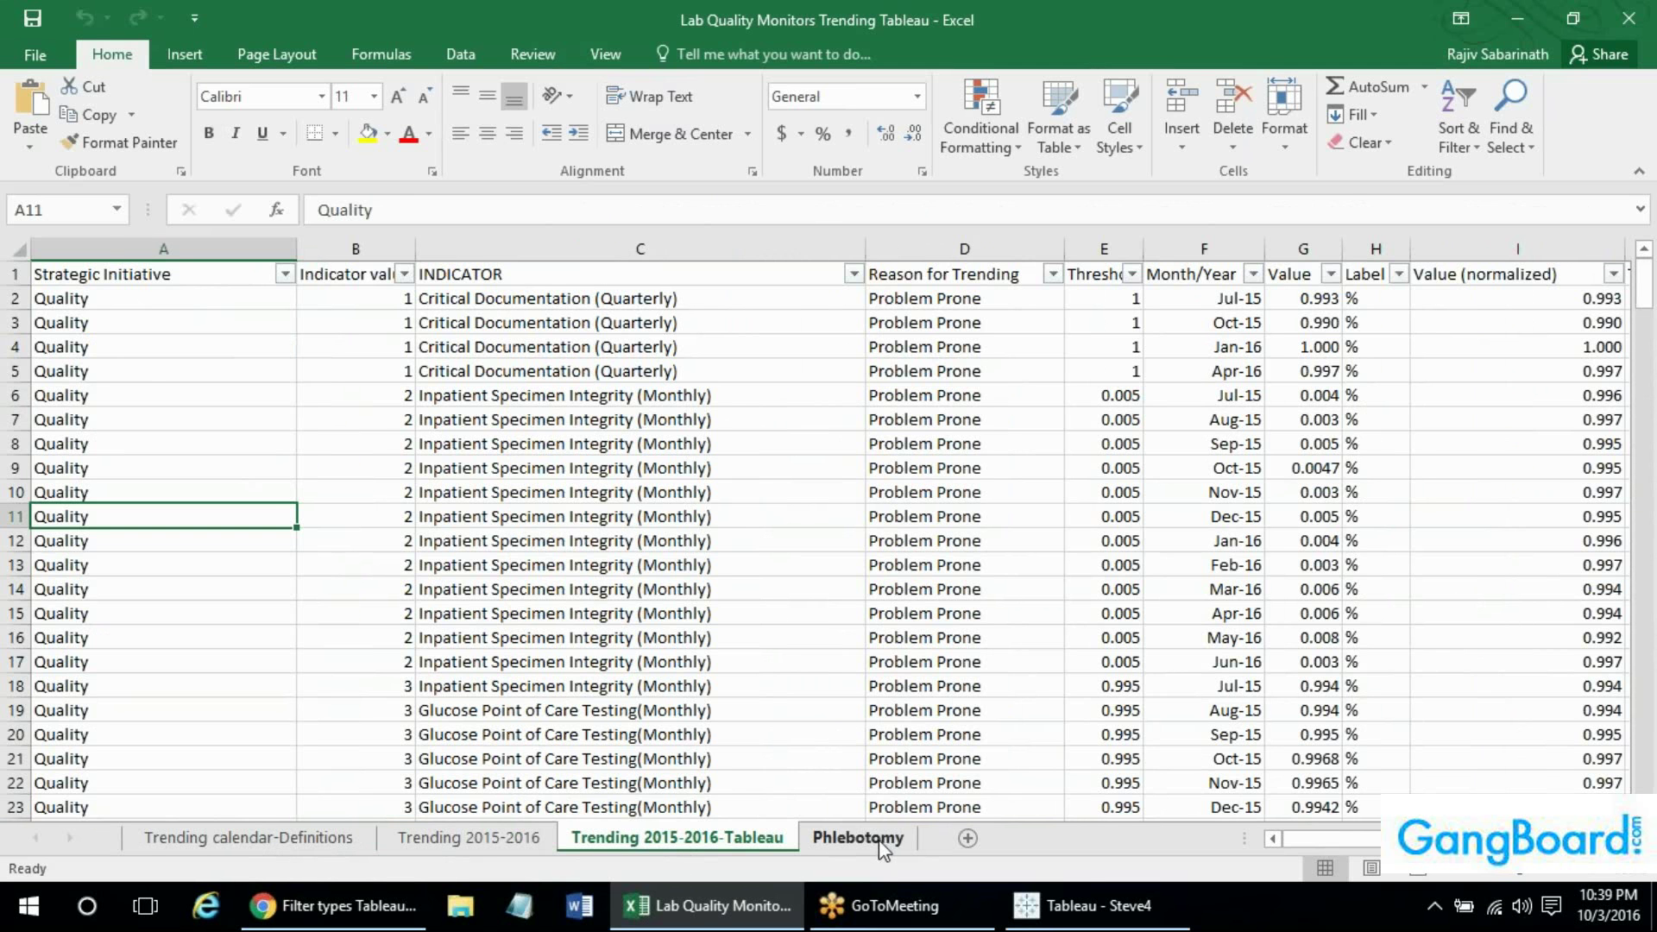
Examine the Strategic Initiative and Indicator value columns on the Trending 2015-2016 sheet.
click(537, 837)
click(414, 484)
click(250, 487)
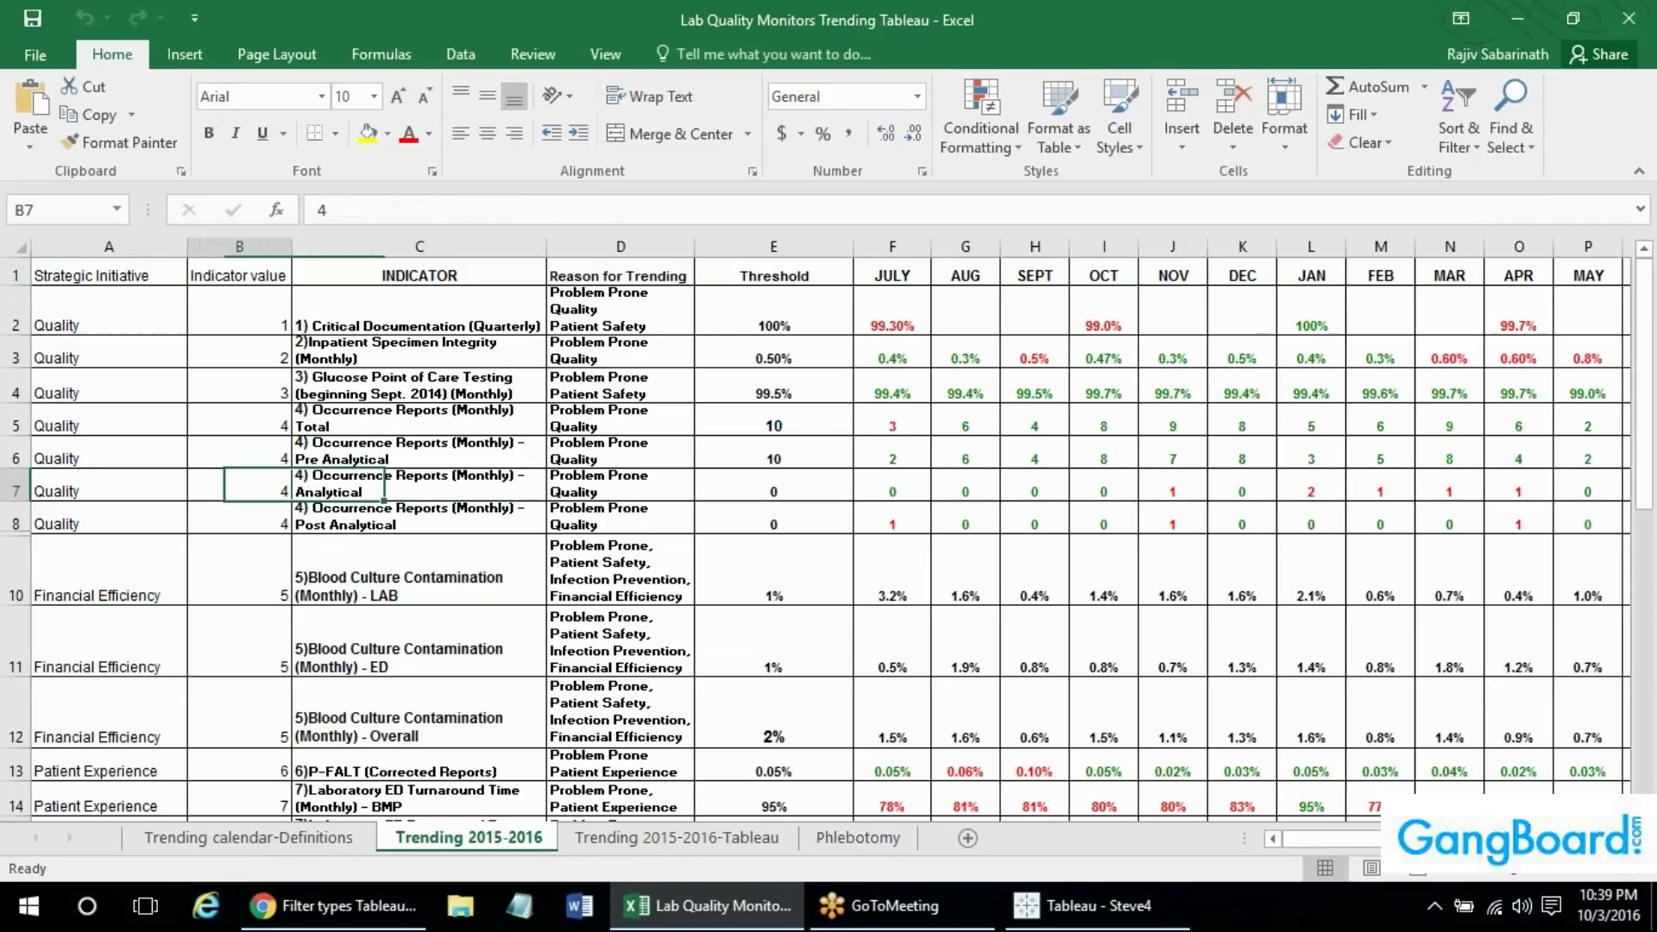
click(103, 486)
click(104, 274)
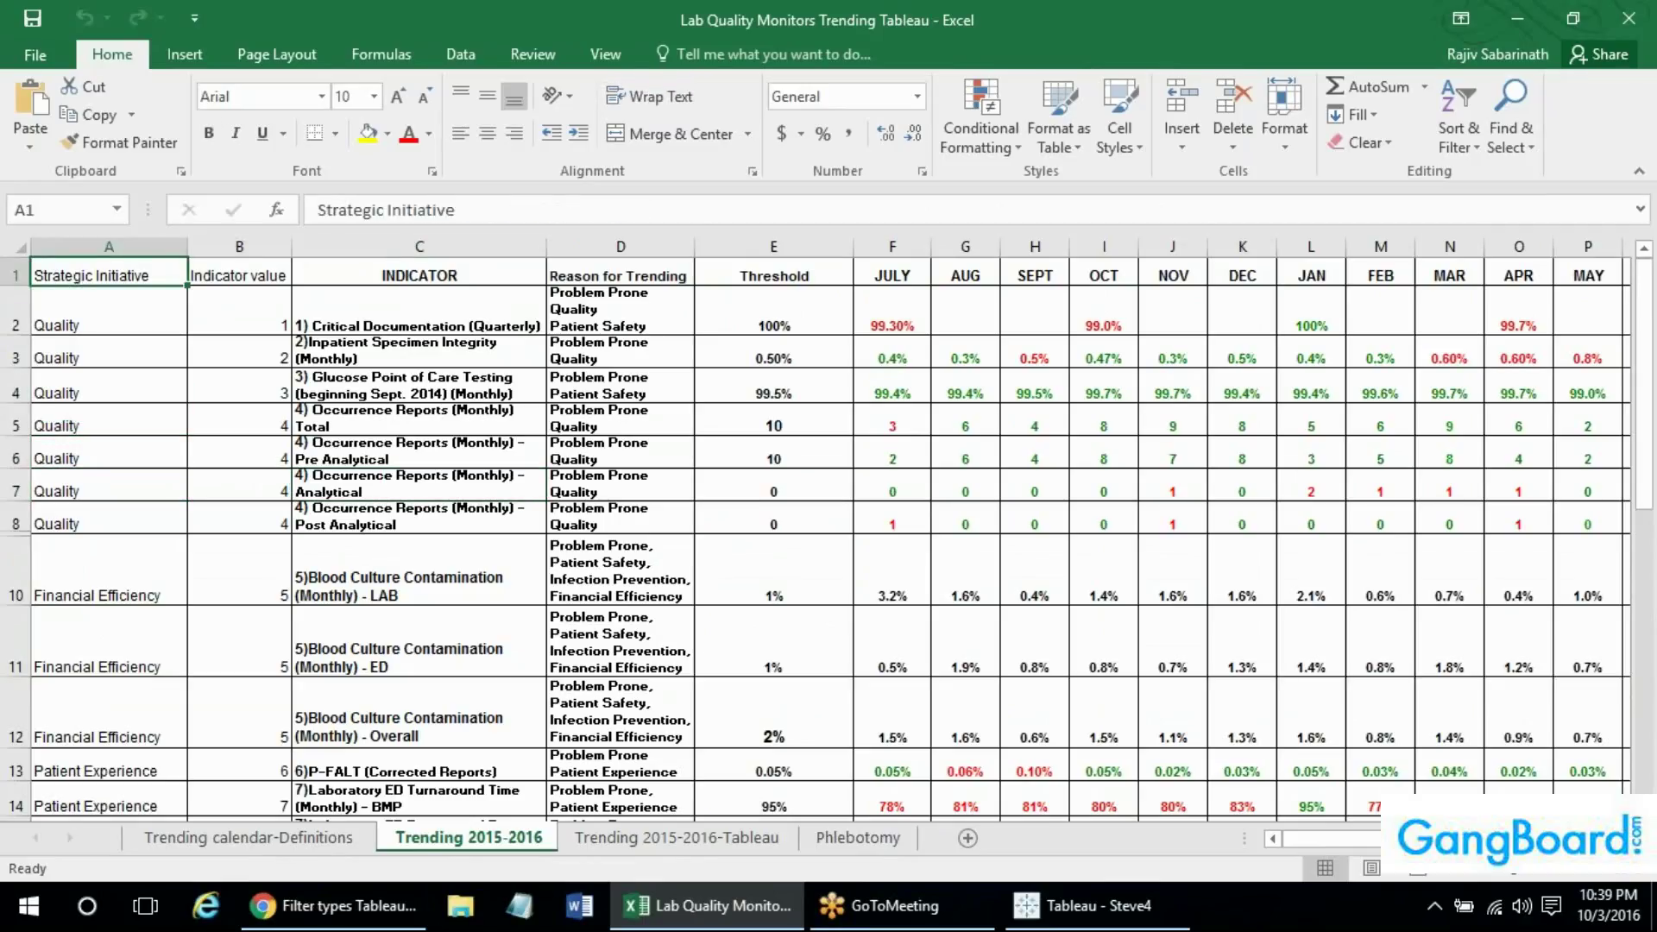
click(103, 311)
click(104, 275)
Review the Trending calendar-Definitions sheet from its header row through indicator 13, including the Highlight legend row.
click(249, 837)
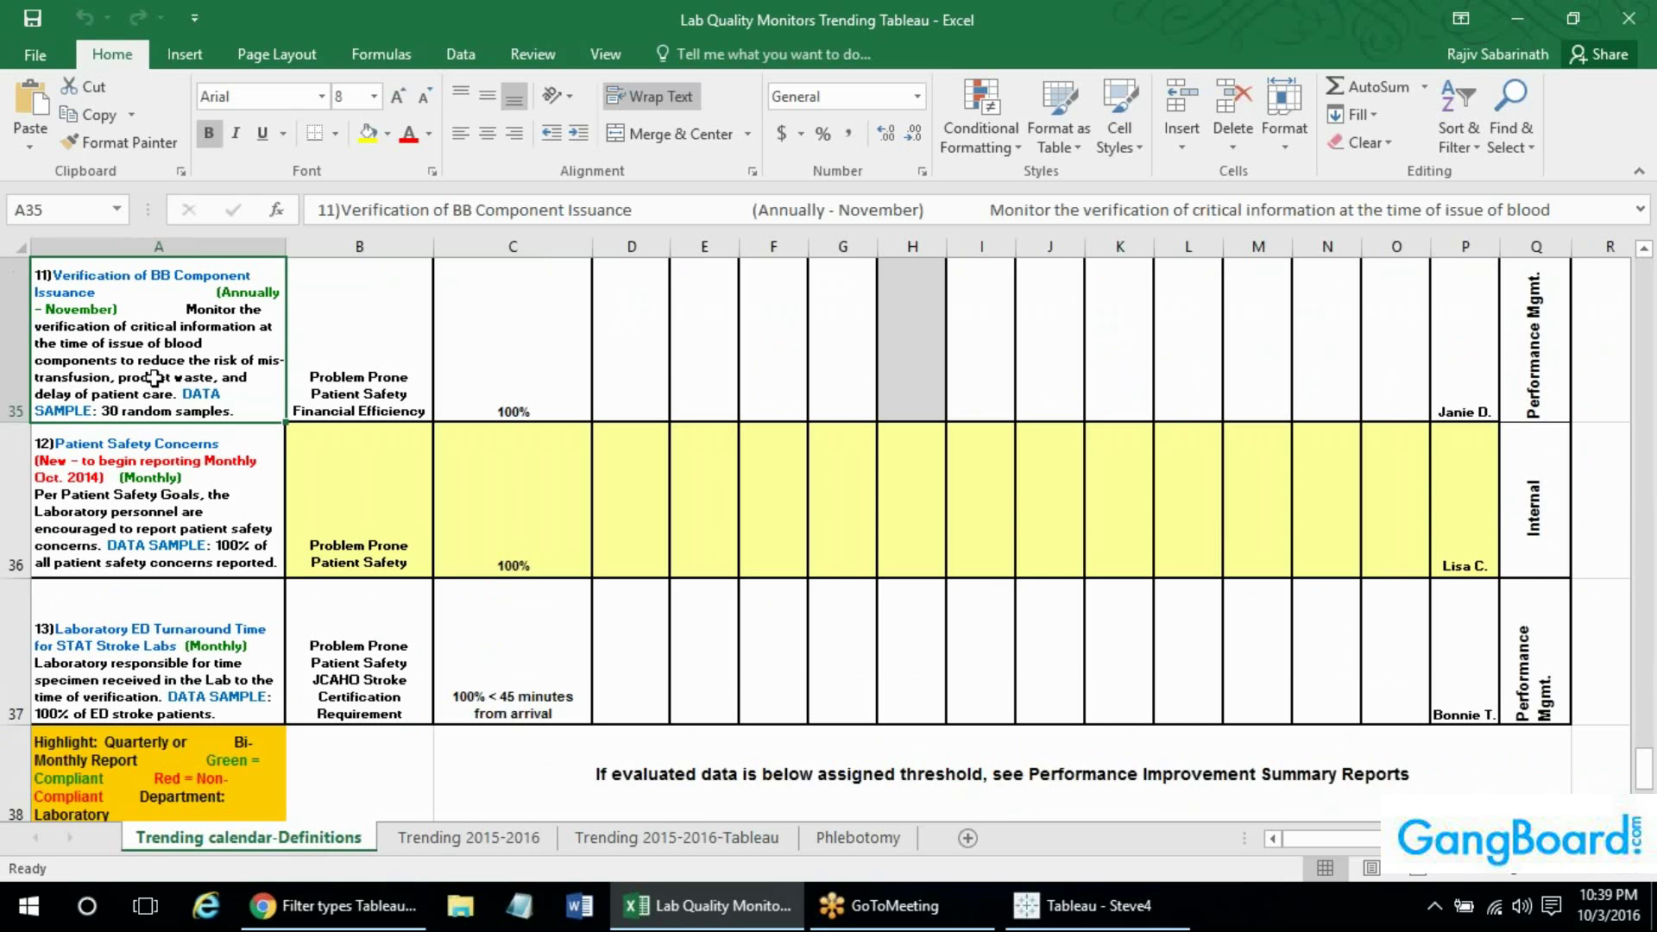
key(Up)
key(ctrl+Up)
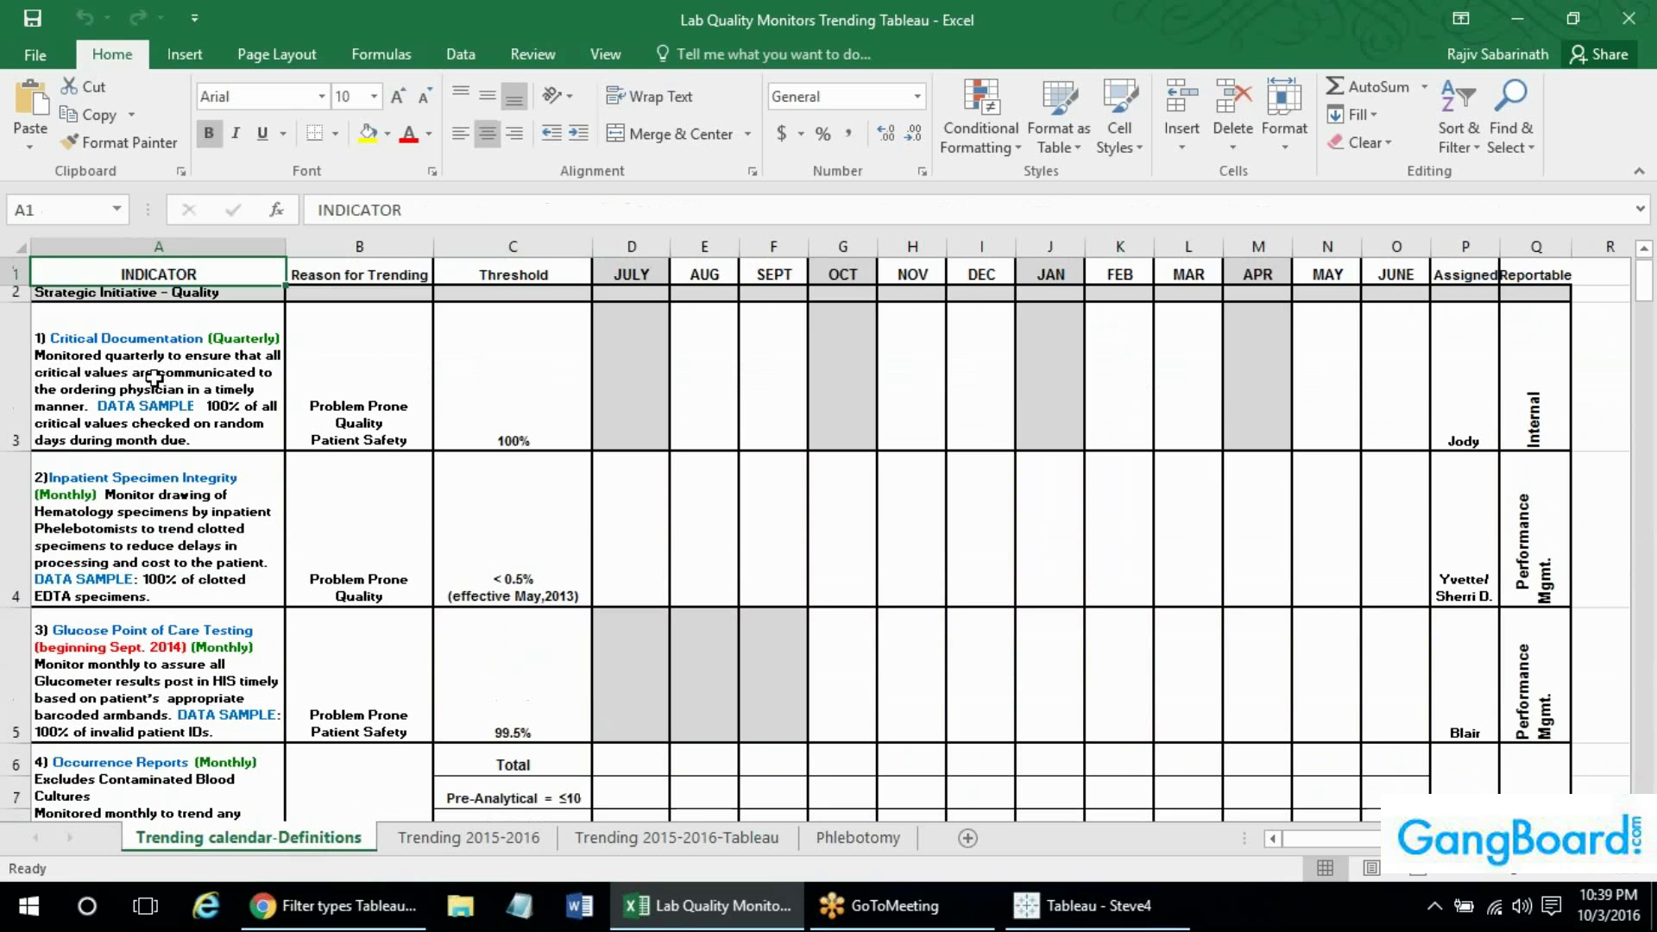
key(Down)
key(Down)
key(Down)
key(Down)
key(Down)
key(Down)
key(Down)
key(Down)
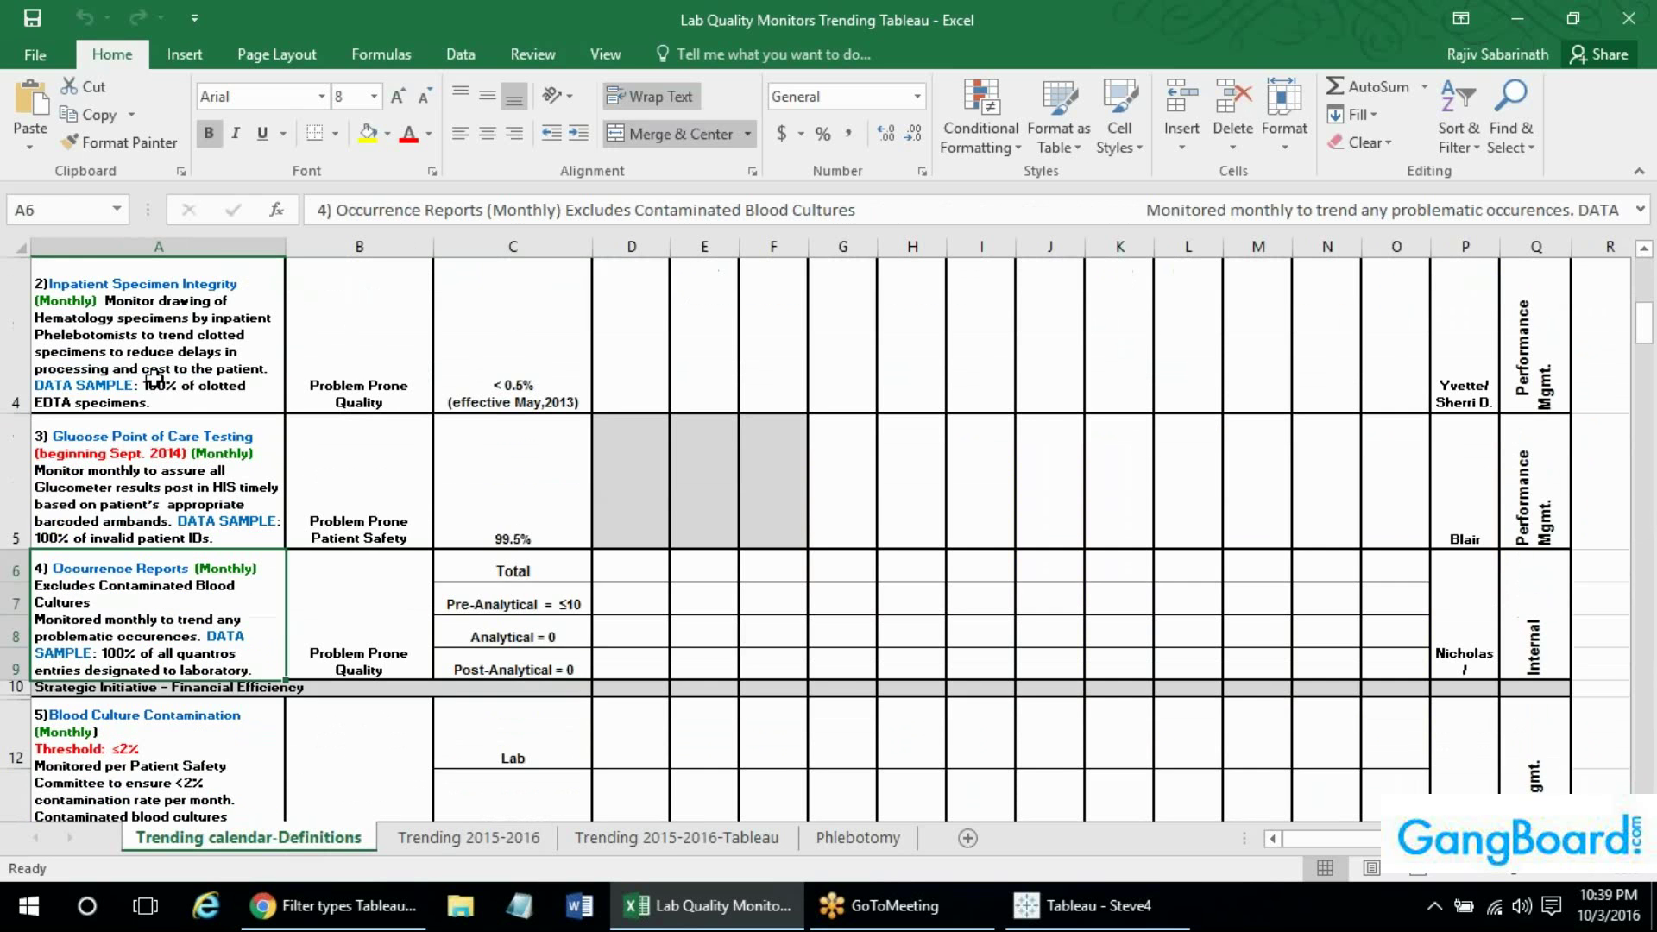
key(Down)
key(Down)
key(Down)
key(Down)
key(Down)
key(Down)
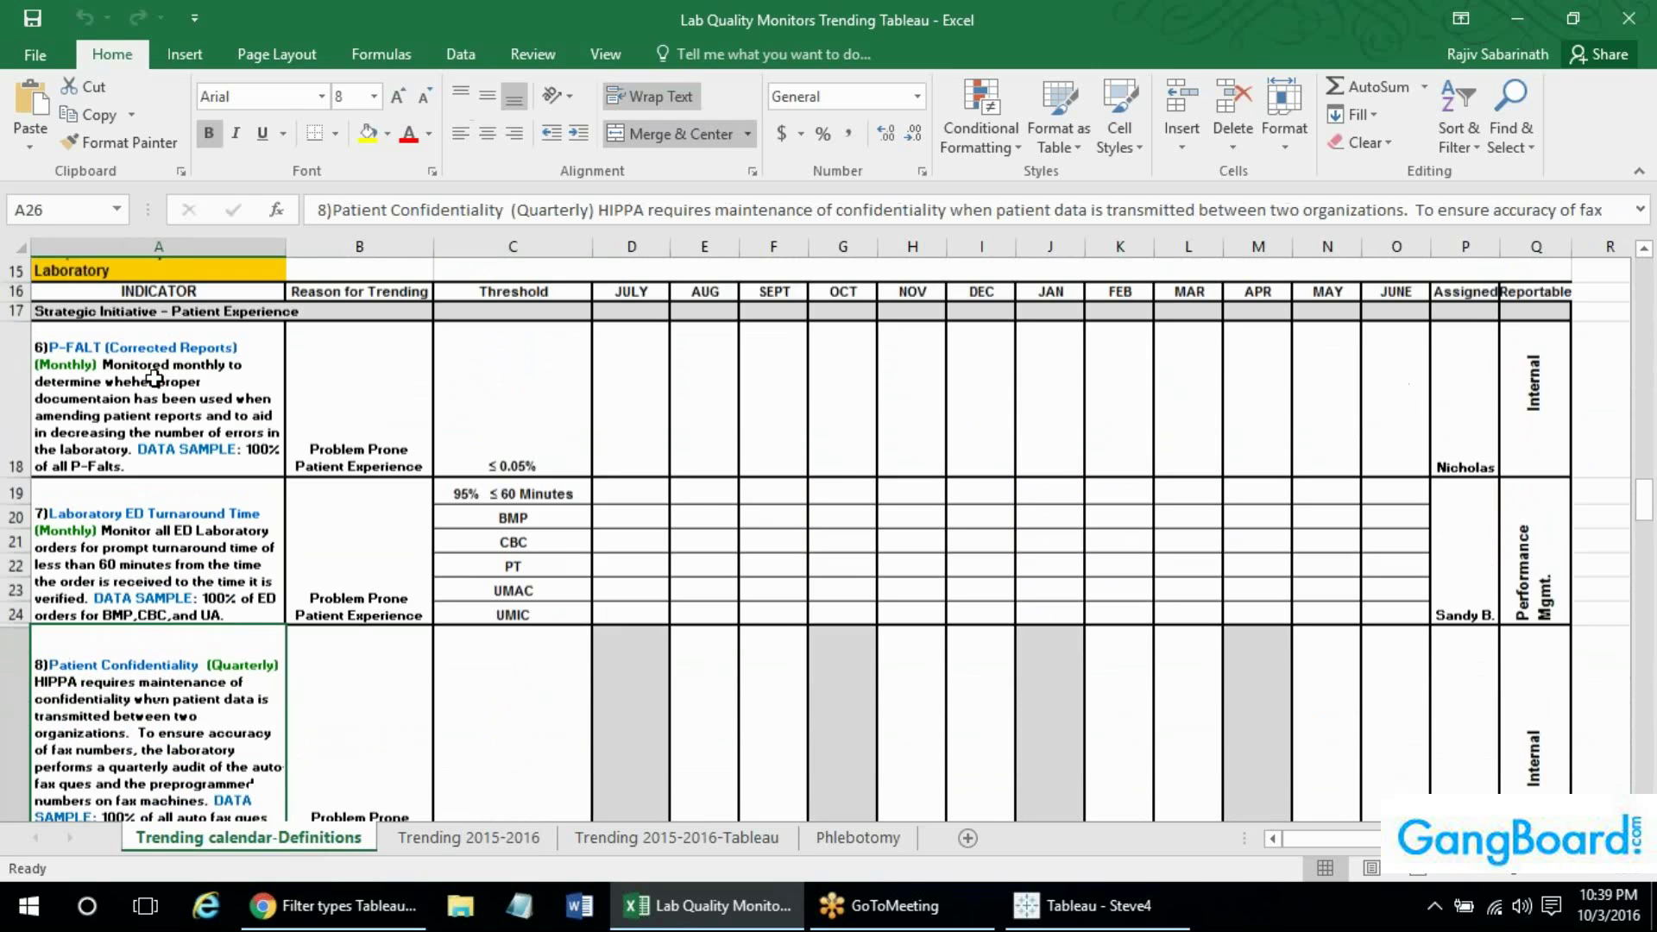
key(Down)
key(Down)
key(Down)
key(Down)
key(Down)
key(Down)
key(Down)
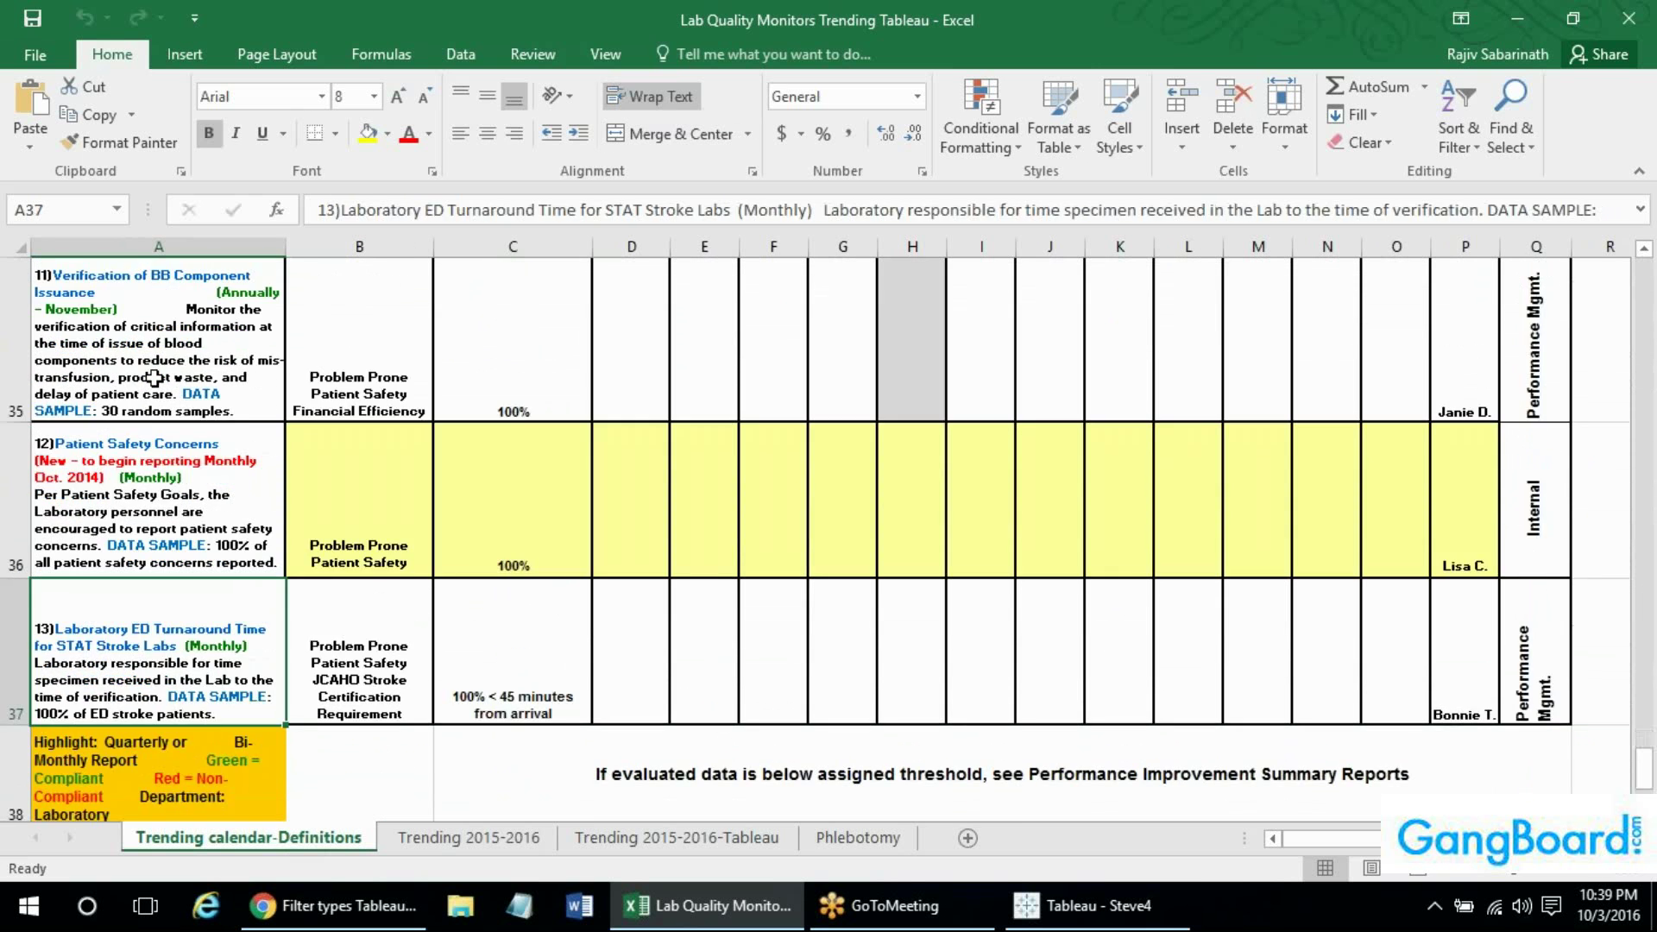
key(Up)
key(Up)
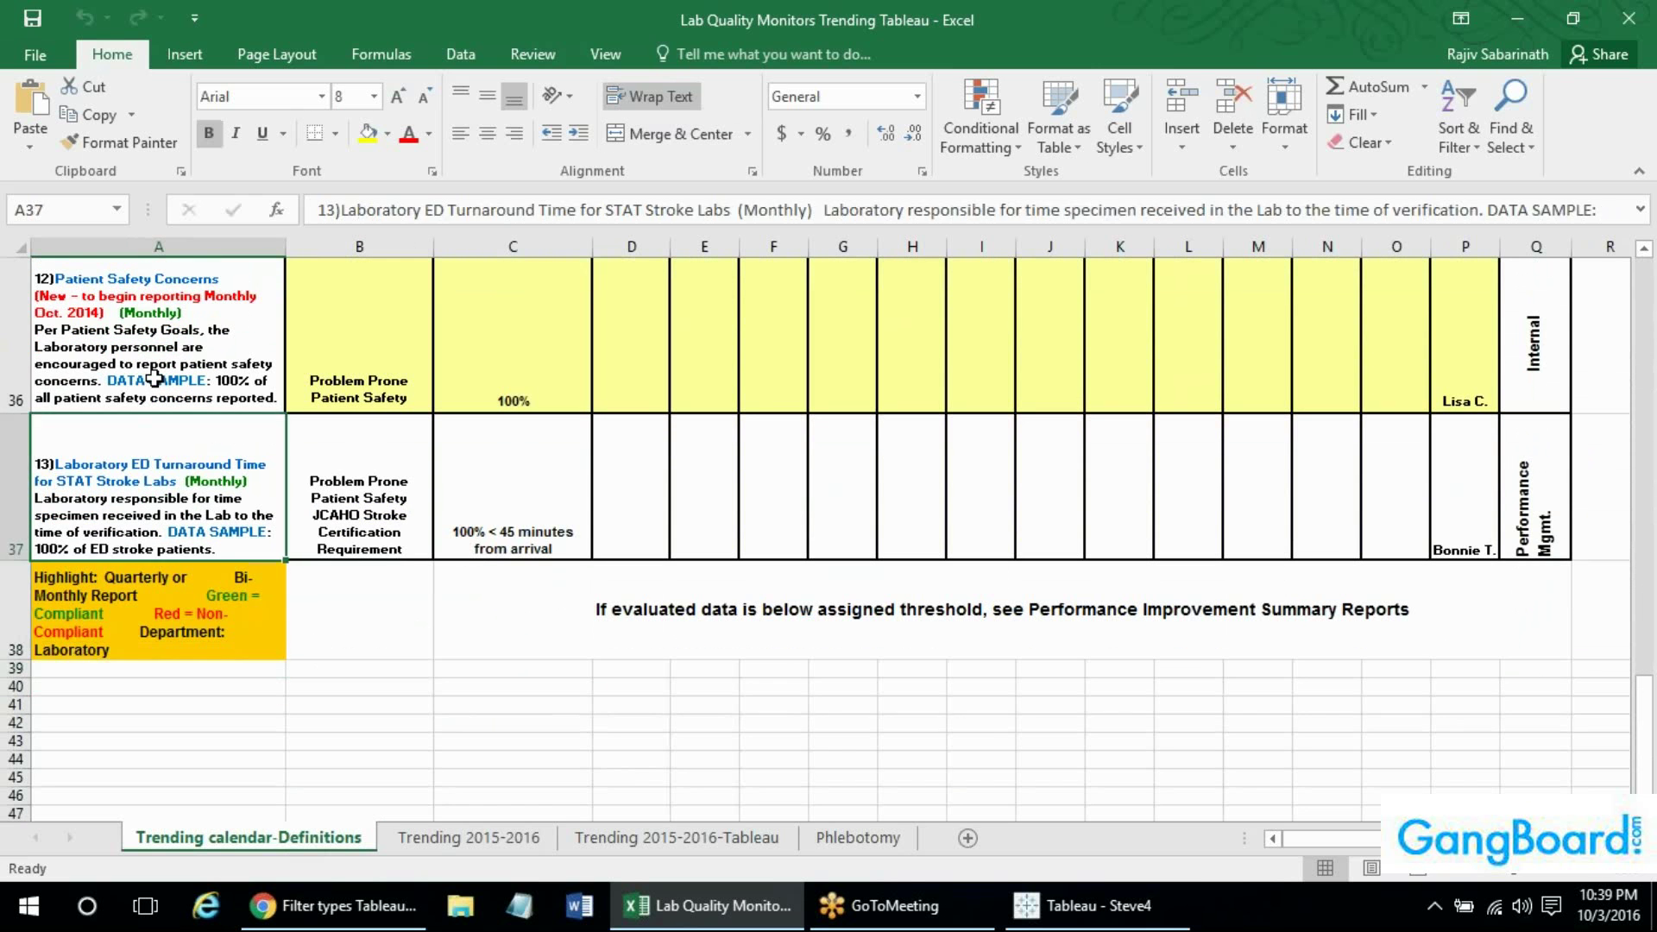
key(Up)
key(Up)
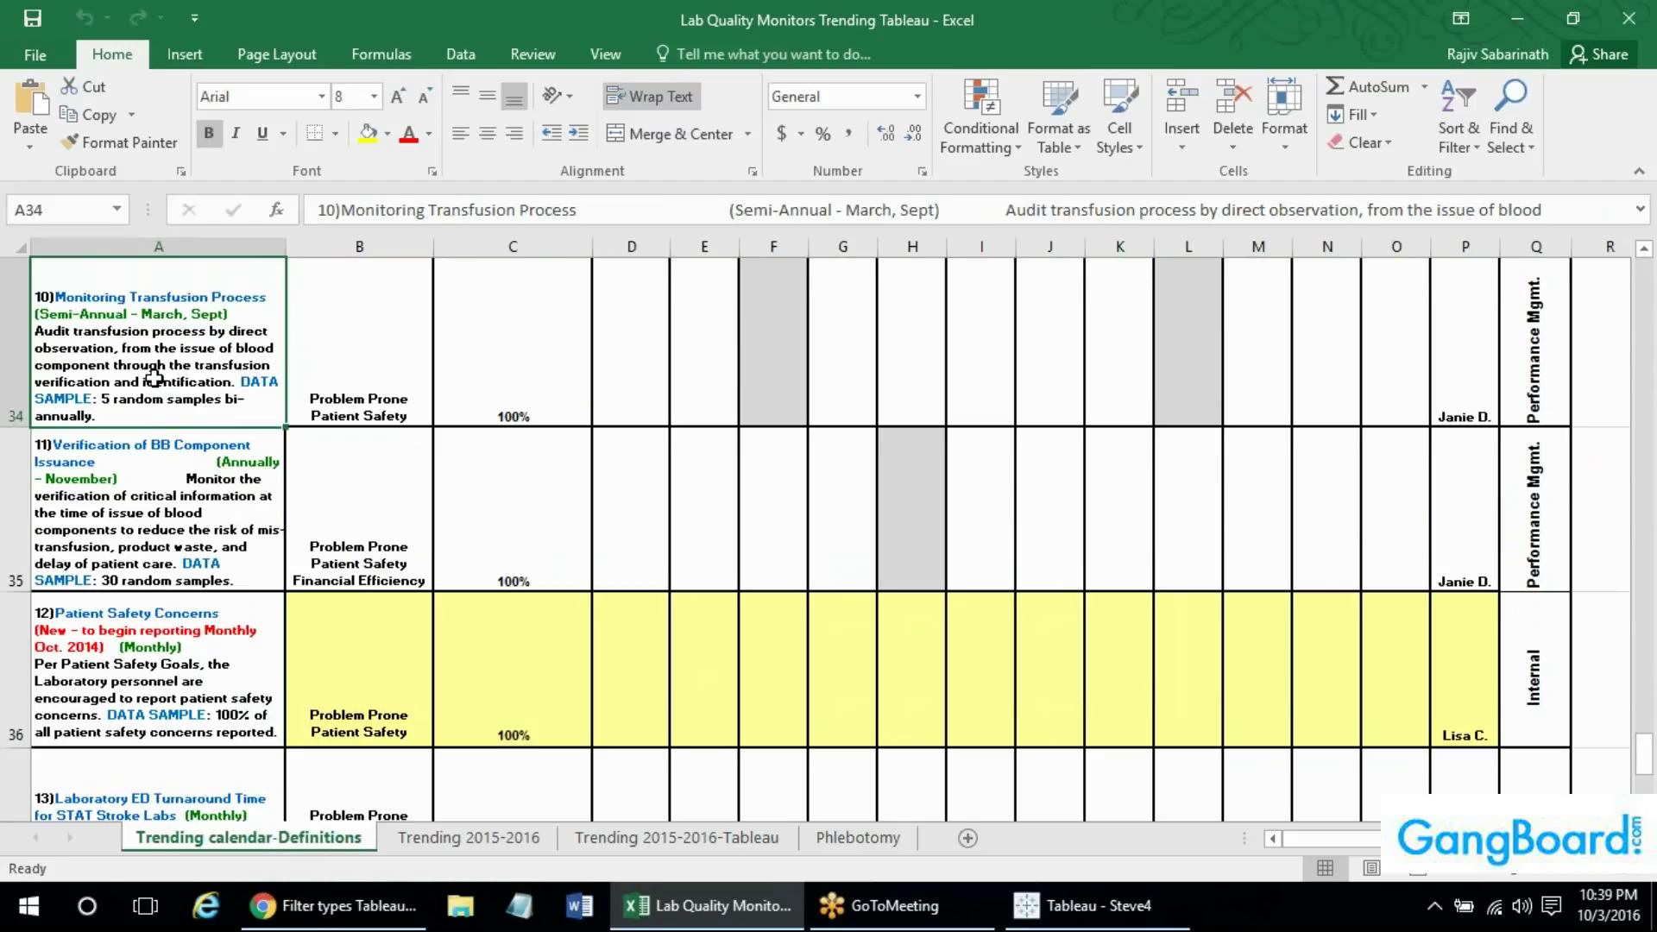
Go back up through the definitions to the header row and check the Trending 2015-2016-Tableau sheet against them.
key(Up)
key(Up)
key(Up)
key(Up)
key(Up)
key(Up)
key(Up)
key(Up)
key(Up)
key(Up)
key(Up)
key(Up)
key(Up)
key(Up)
key(Up)
key(Up)
key(Up)
key(Up)
key(Up)
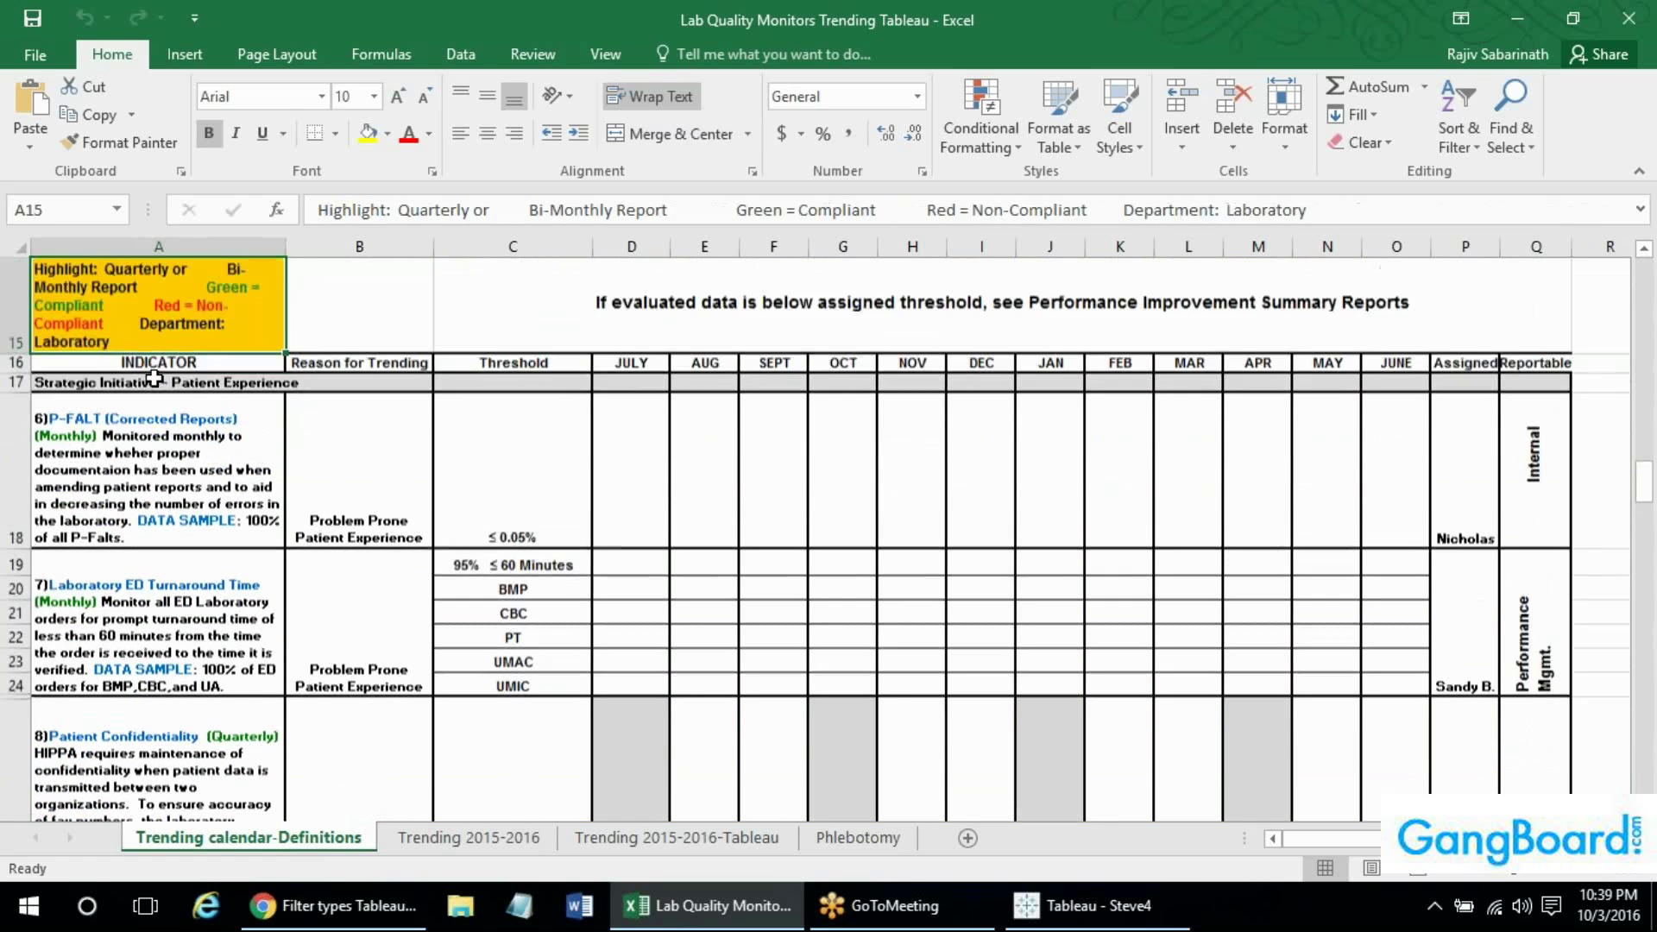
key(Up)
key(Up)
key(Up)
key(Up)
key(Up)
key(Up)
key(Up)
key(Up)
key(Up)
key(Up)
key(ctrl+Home)
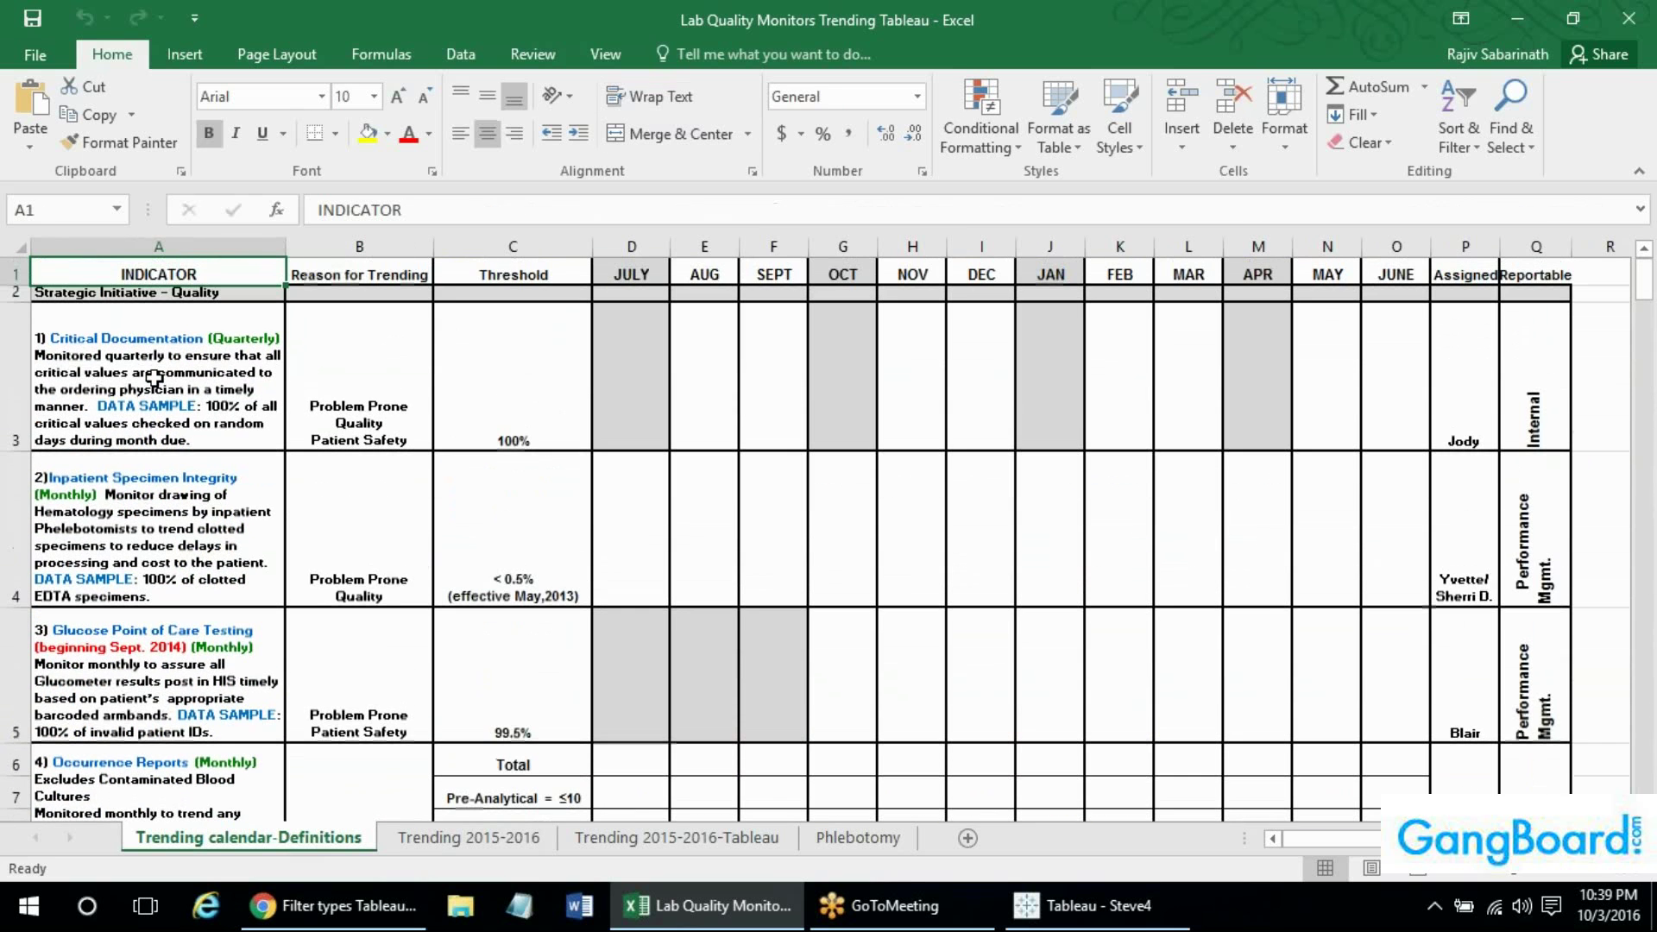
click(654, 841)
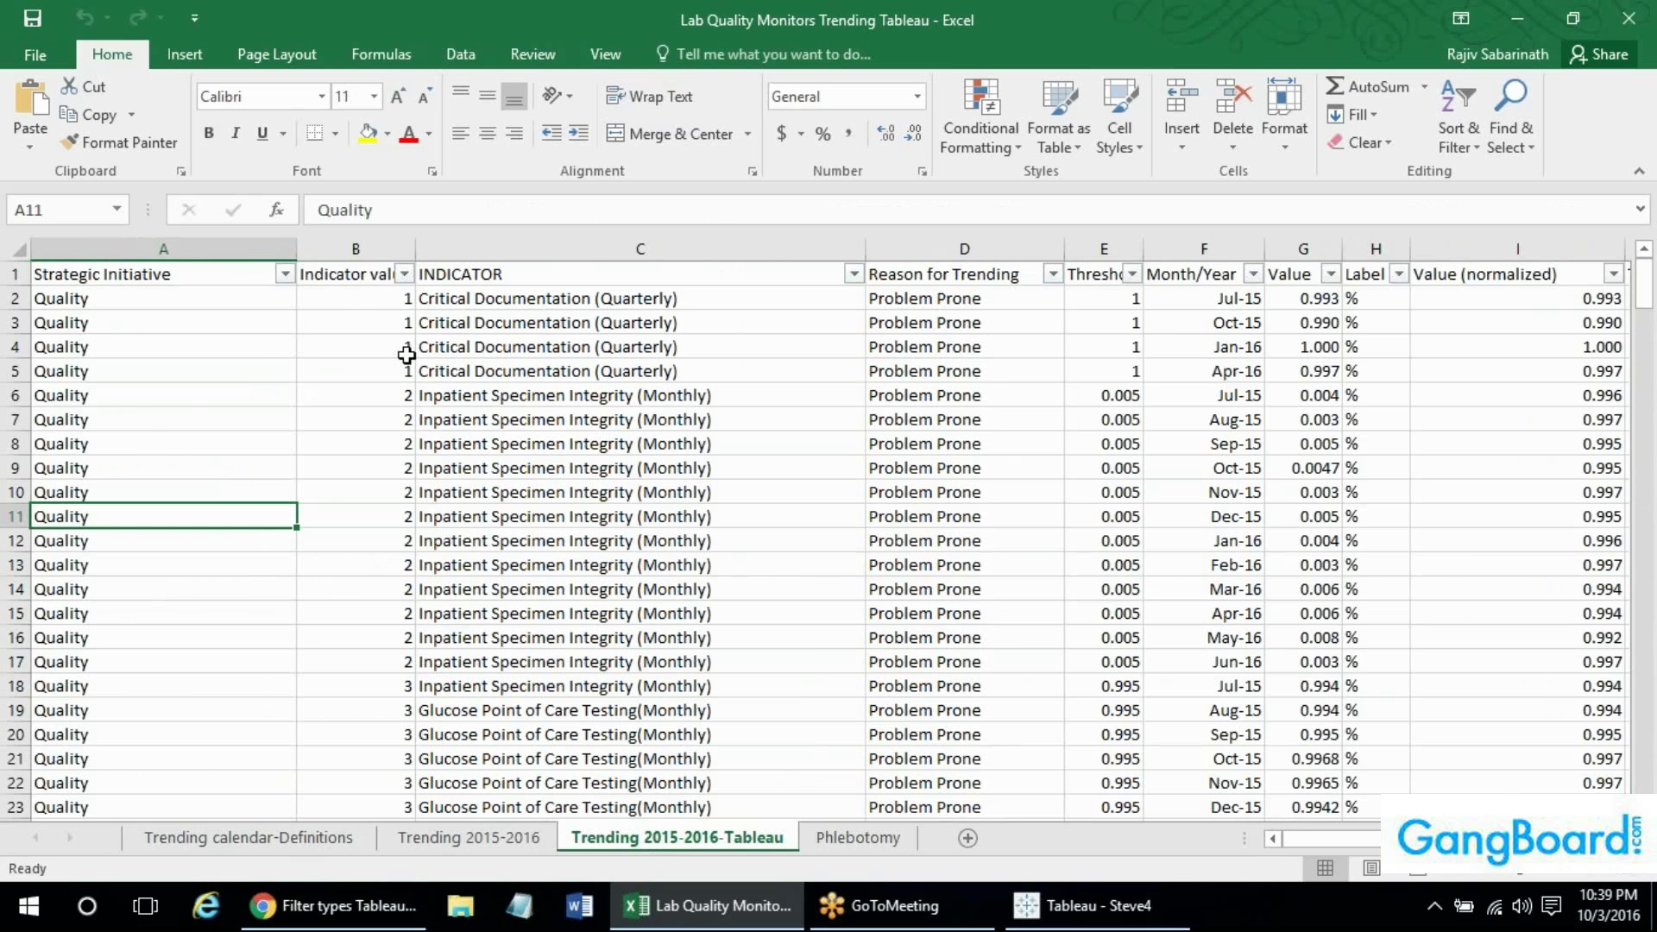
Copy the INDICATOR column from Trending calendar-Definitions into cell A1 of a new sheet and fit the column width to its contents.
click(290, 846)
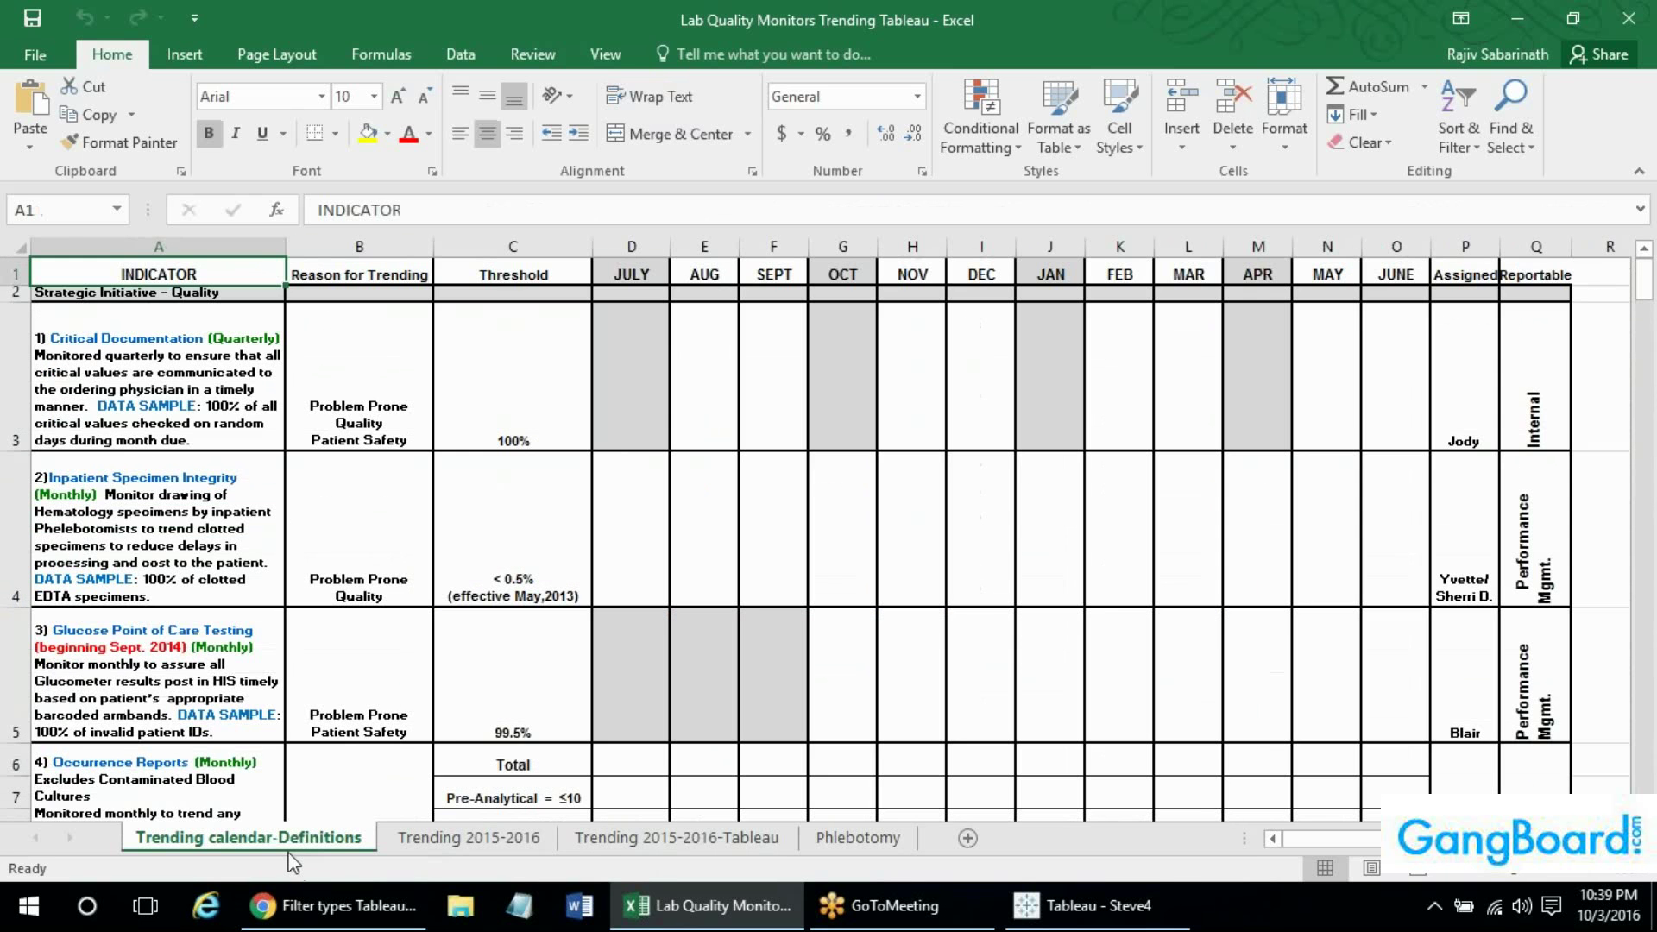
click(158, 246)
key(ctrl+c)
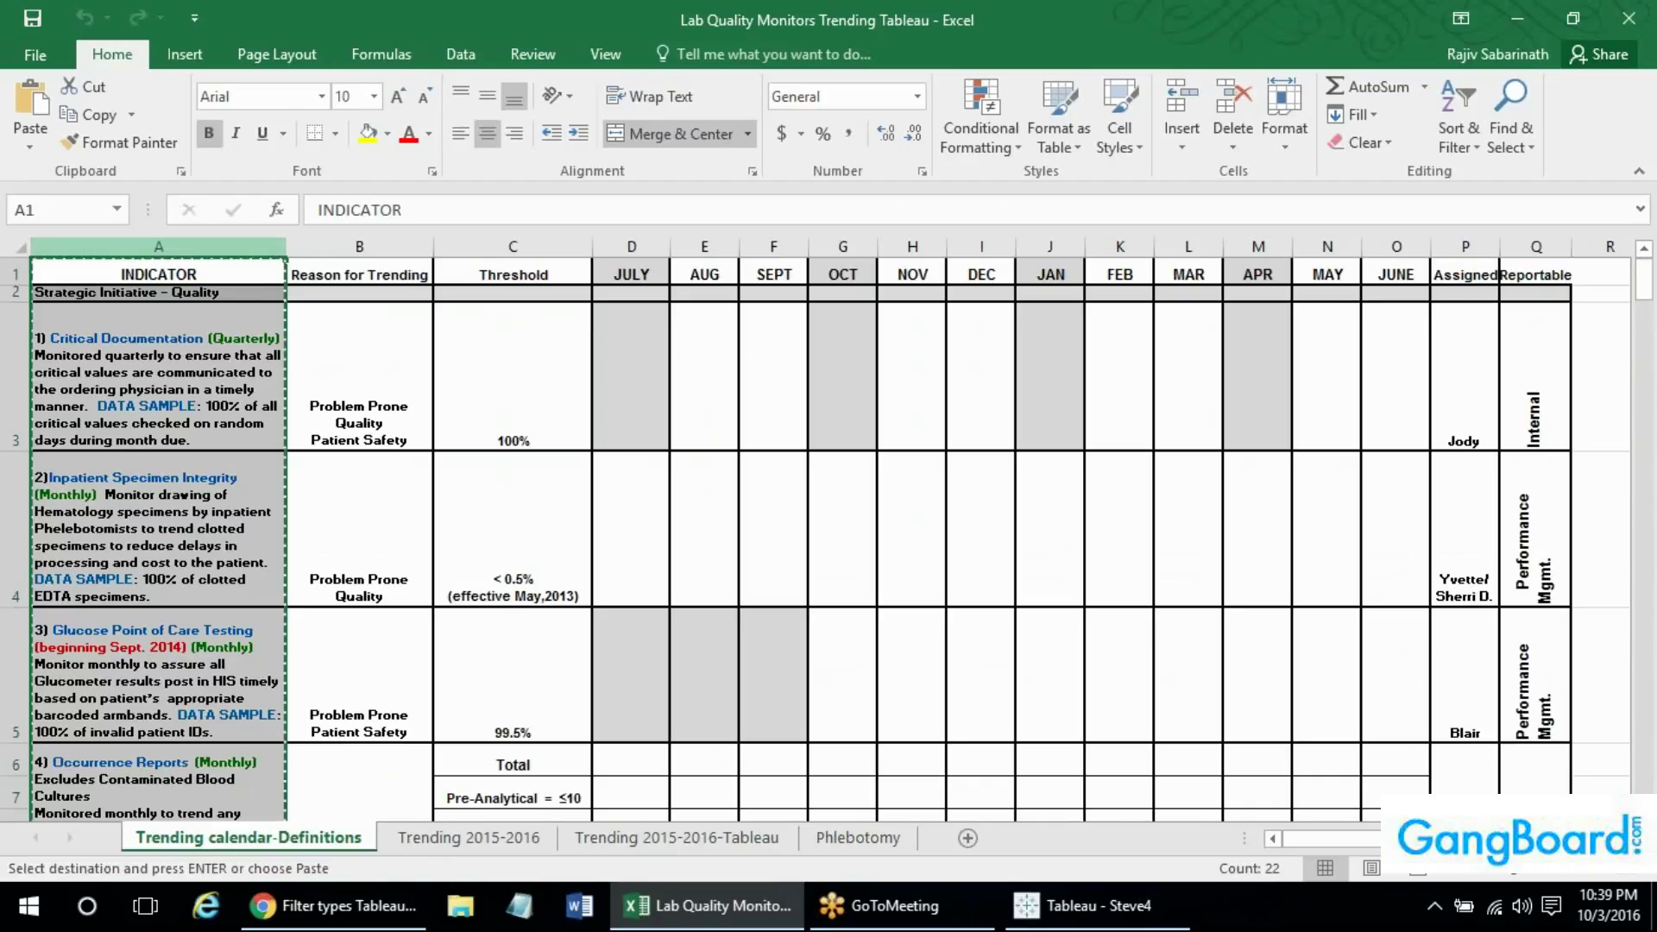
click(967, 838)
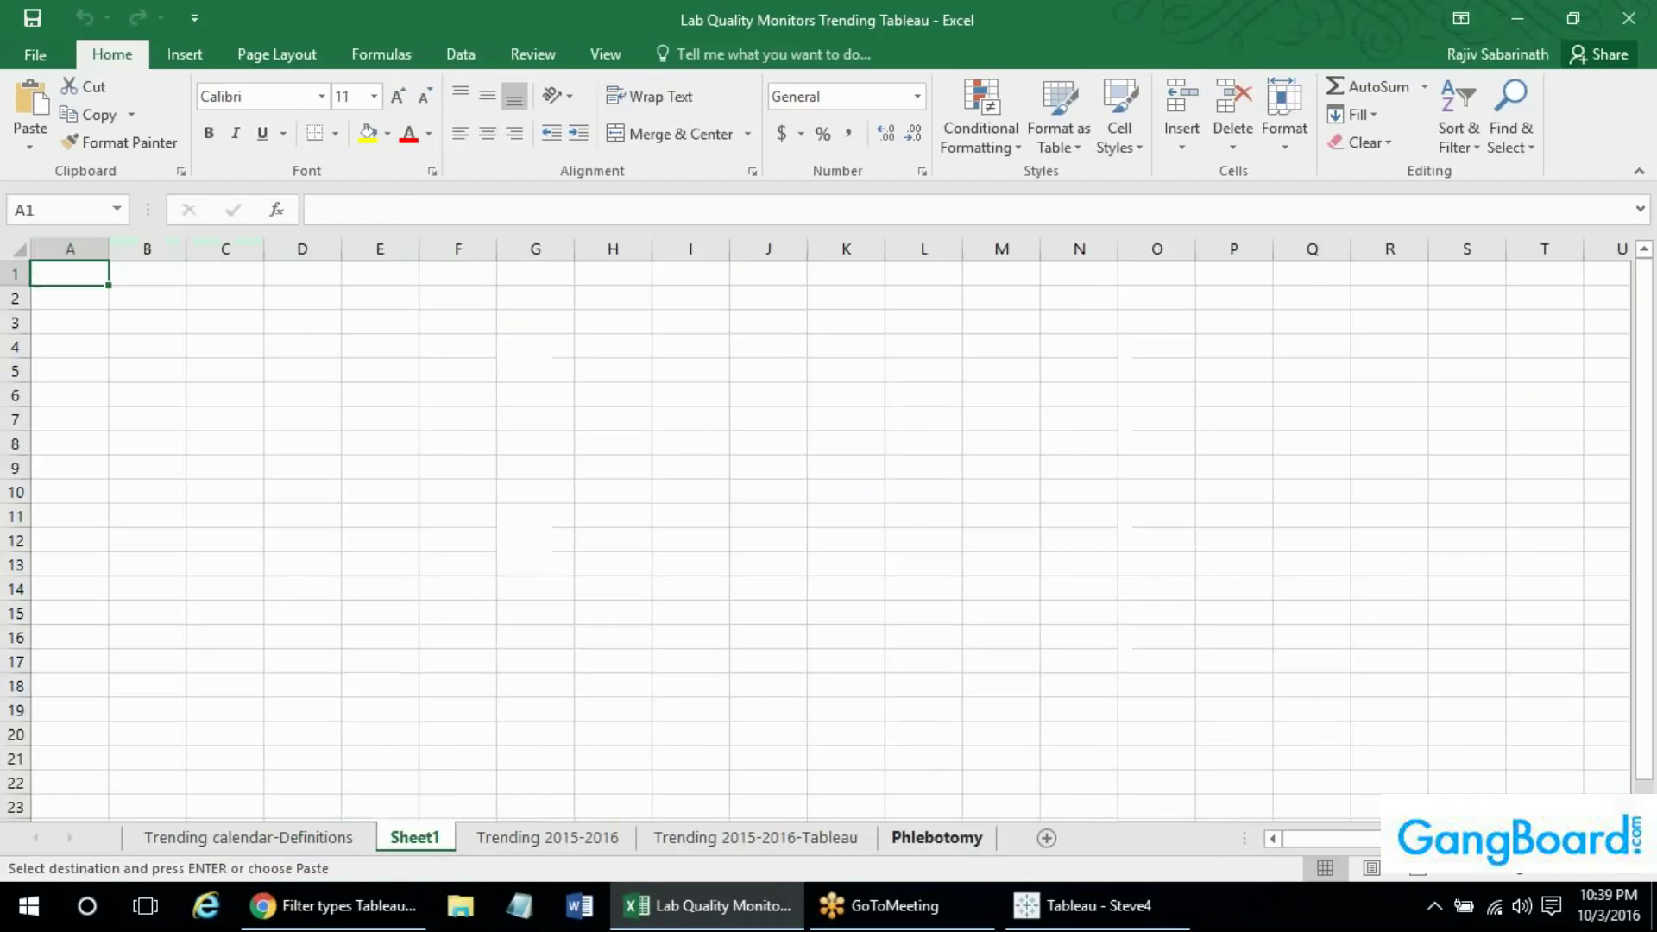
key(ctrl+v)
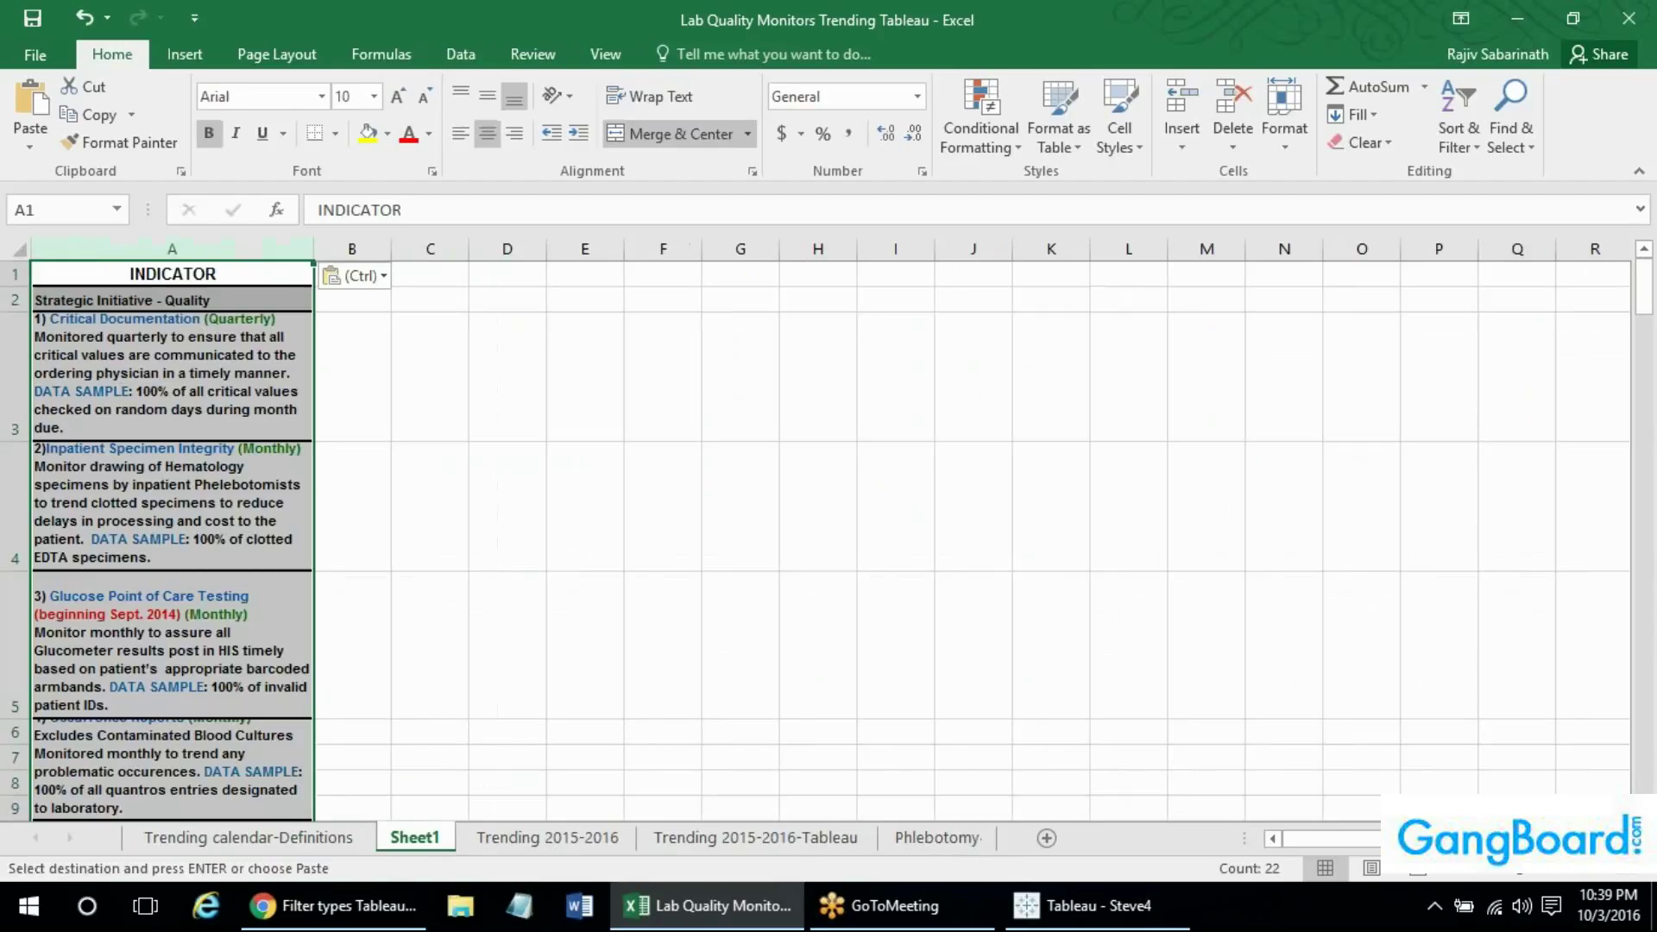
double_click(317, 263)
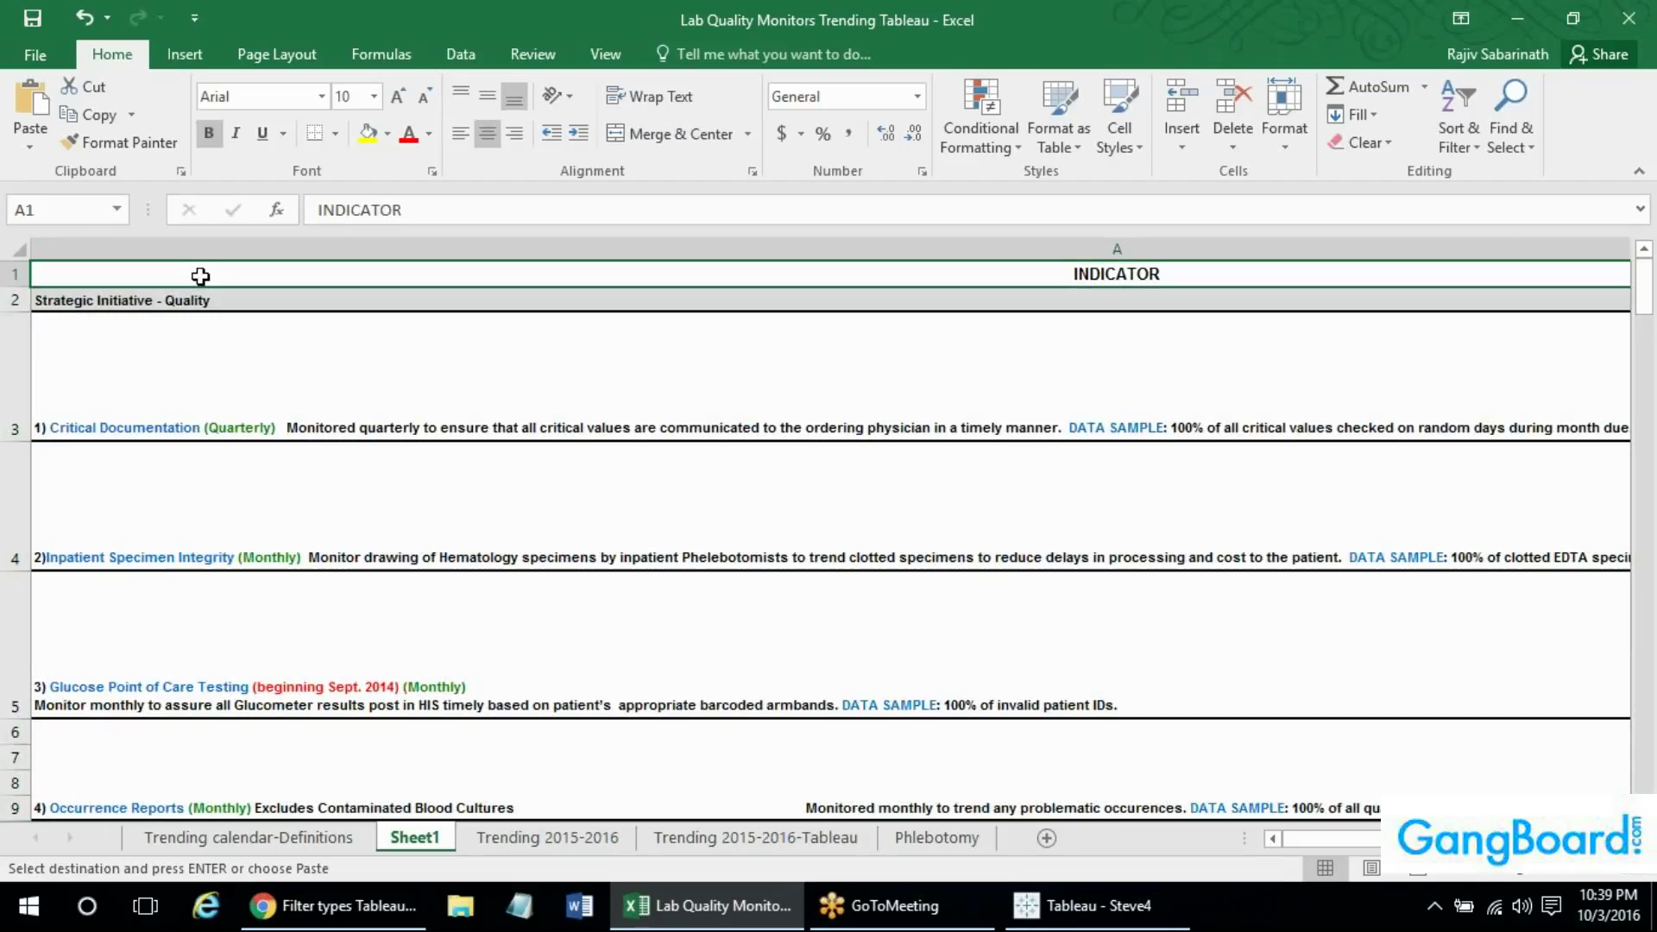
Rename the copied column's header to Description and insert a column headed Value before it.
text(Description)
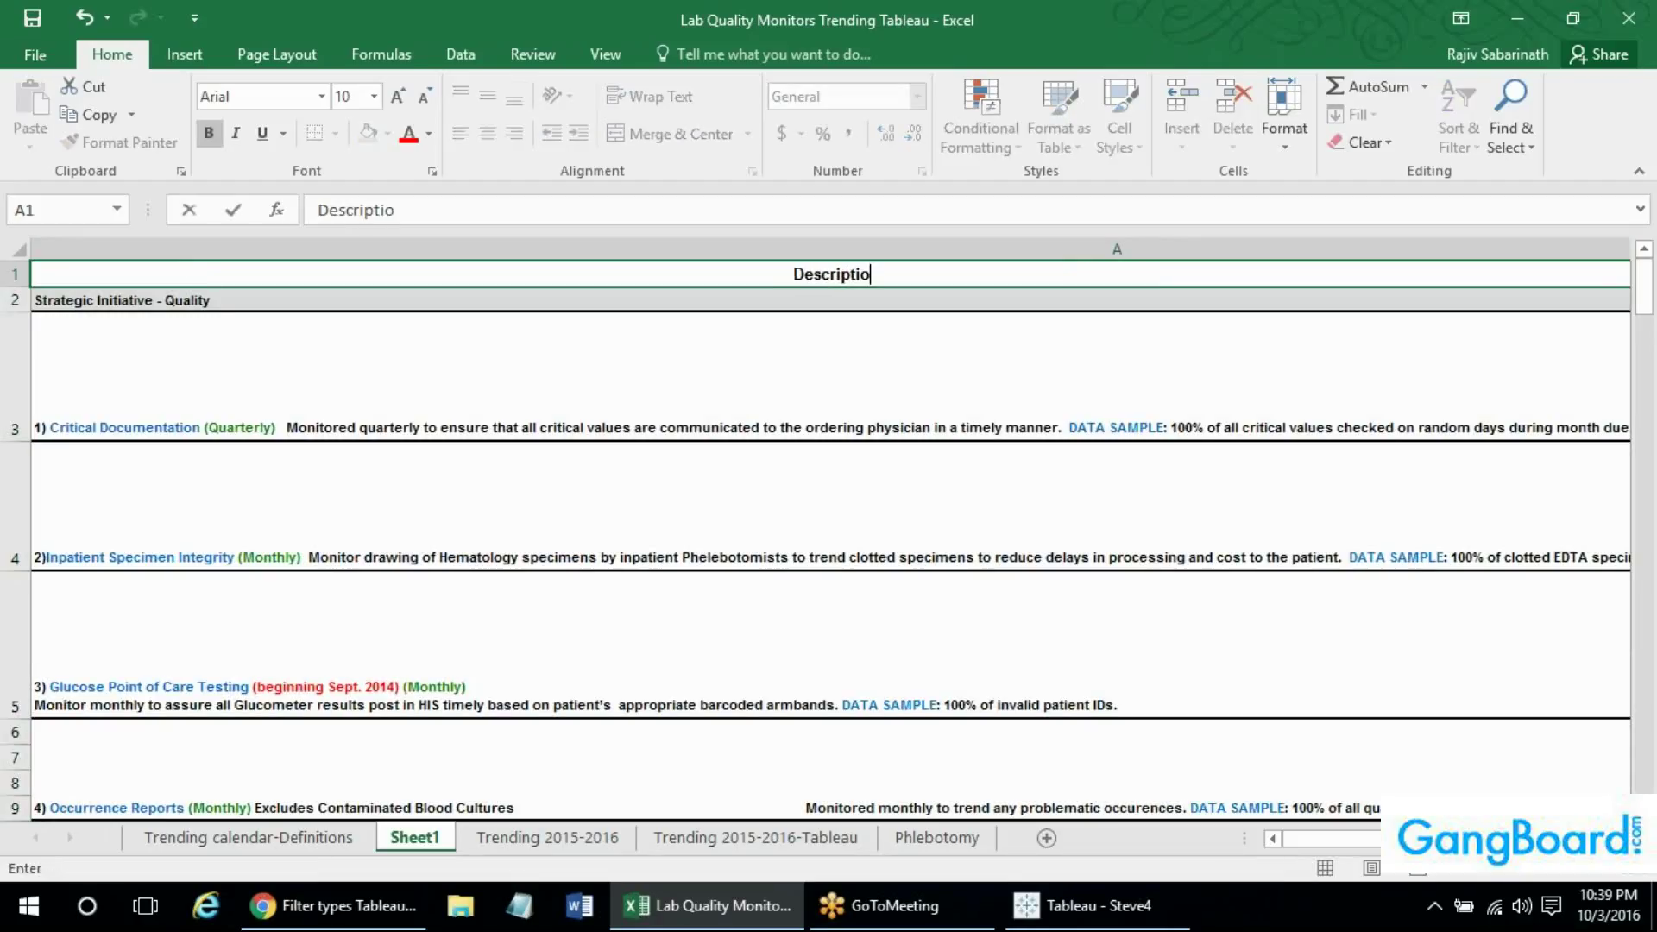
key(Return)
click(138, 249)
right_click(138, 249)
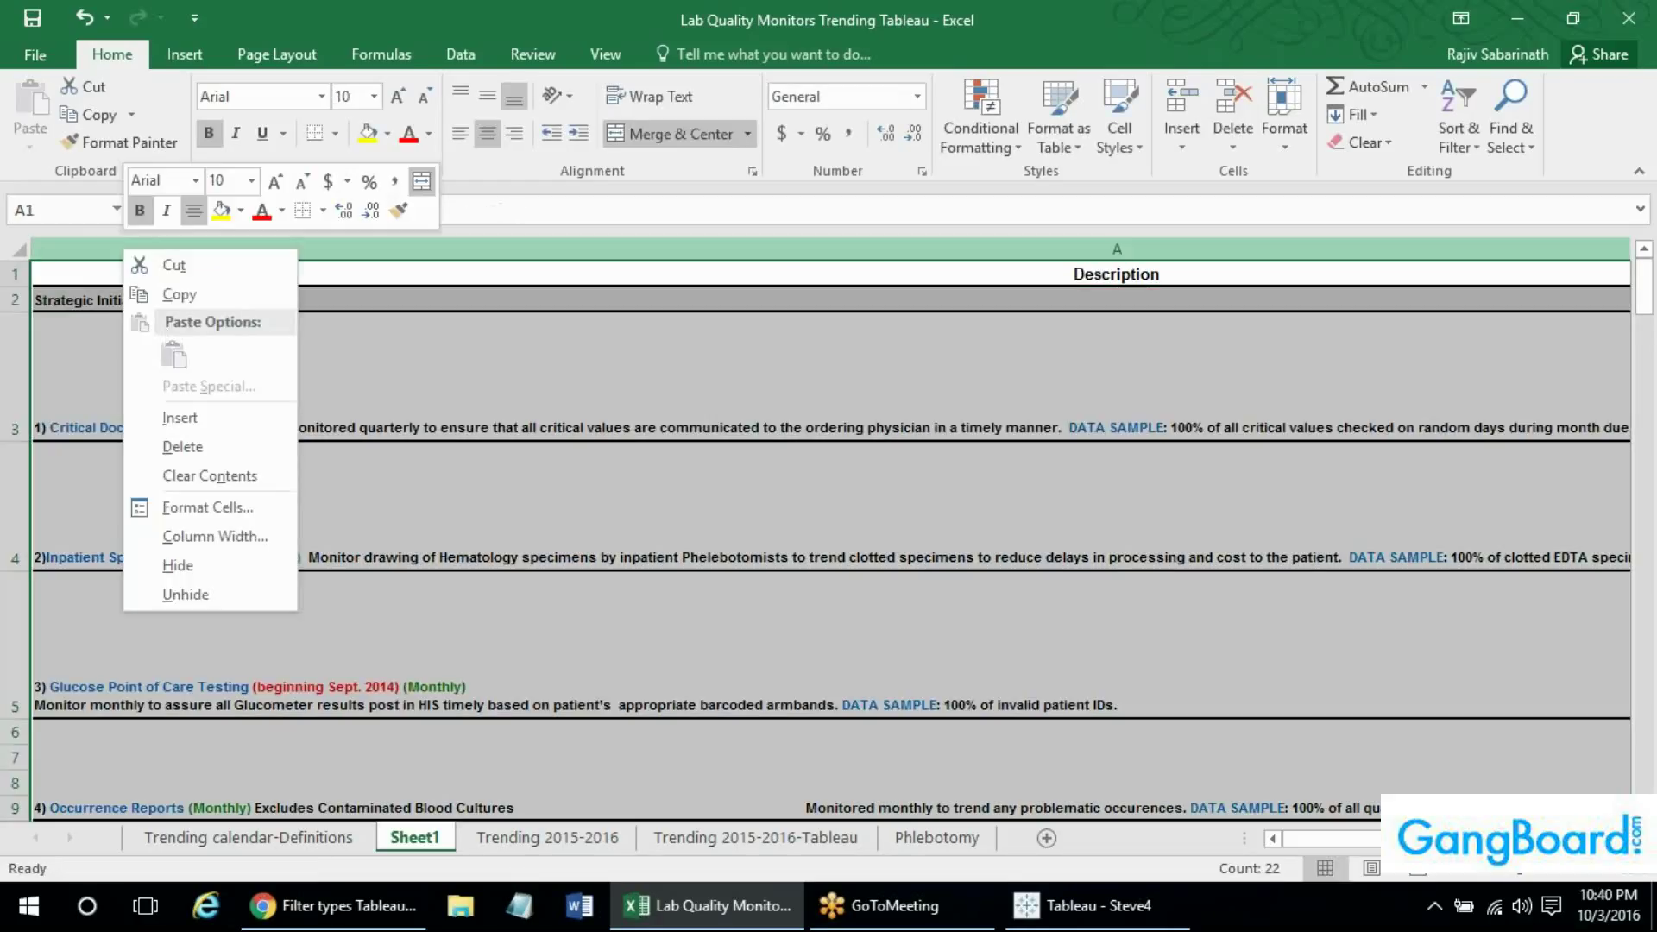
click(165, 411)
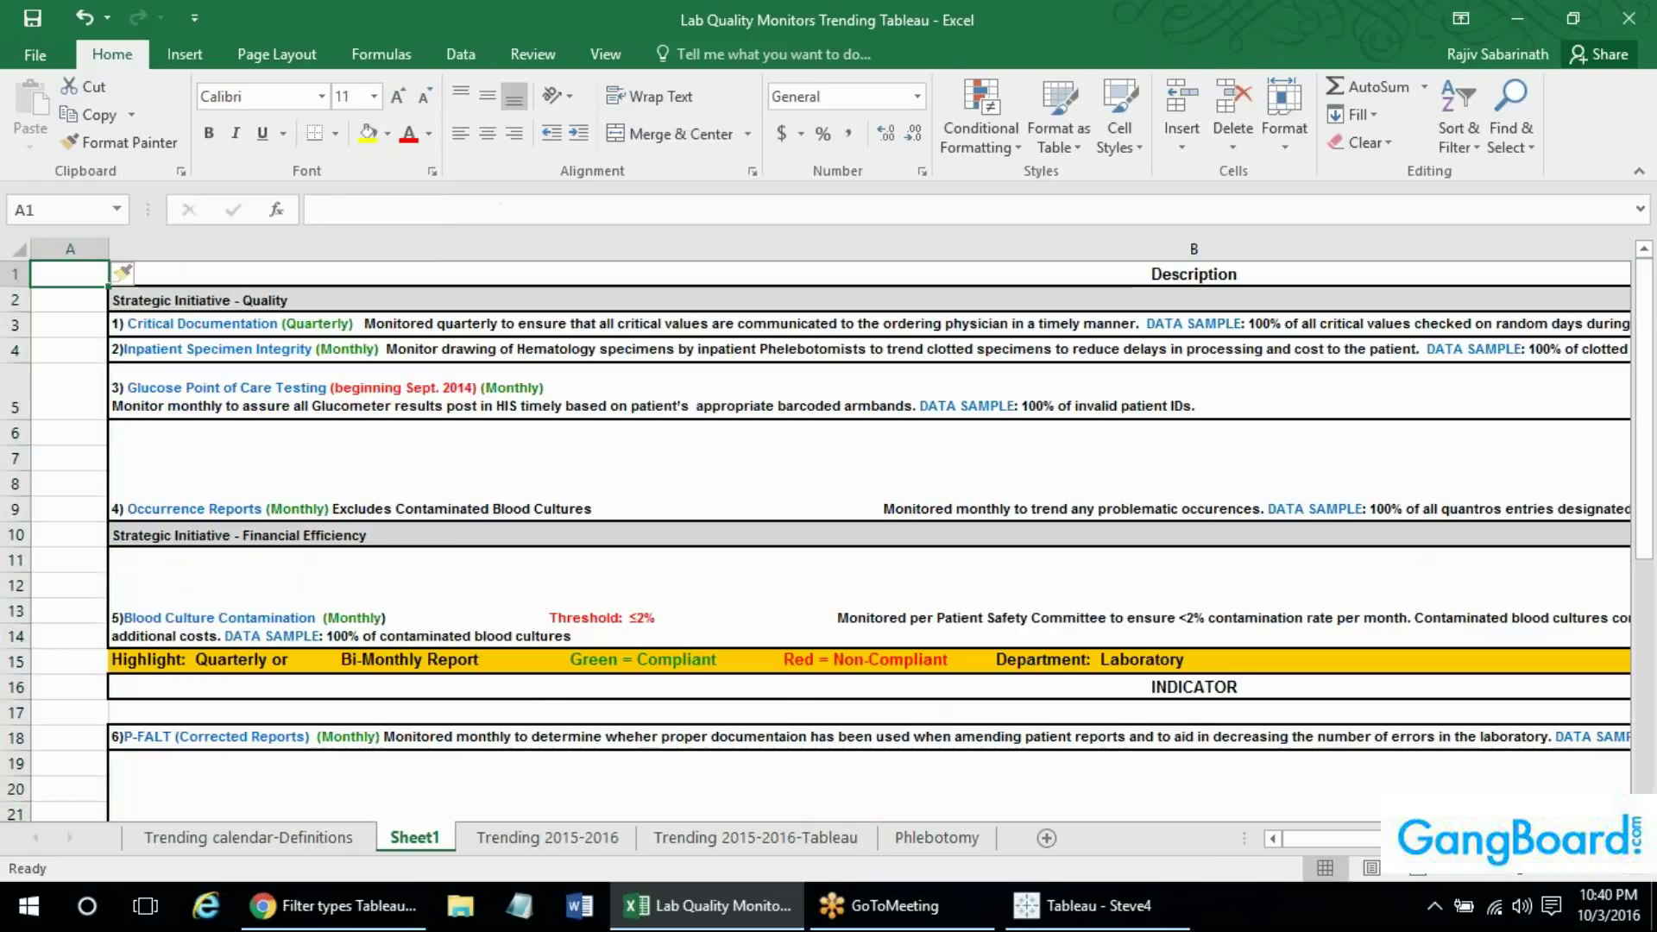
click(69, 274)
text(Value)
key(Return)
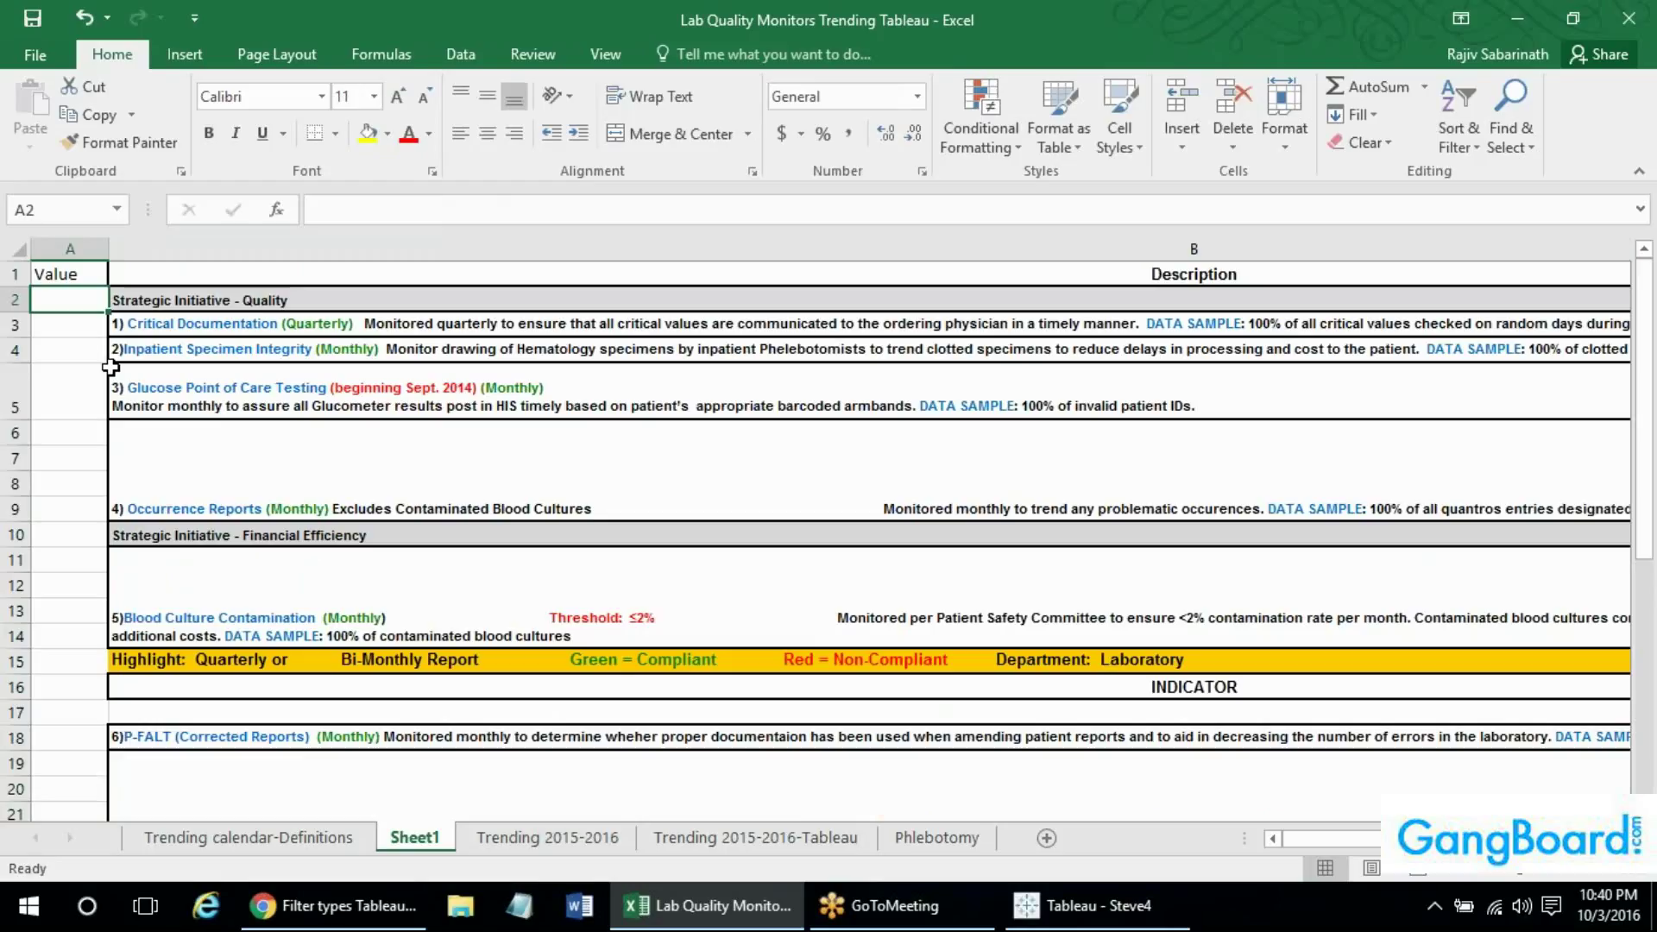
Try deleting the Strategic Initiative - Quality row and the Highlight legend row from the new sheet.
click(15, 300)
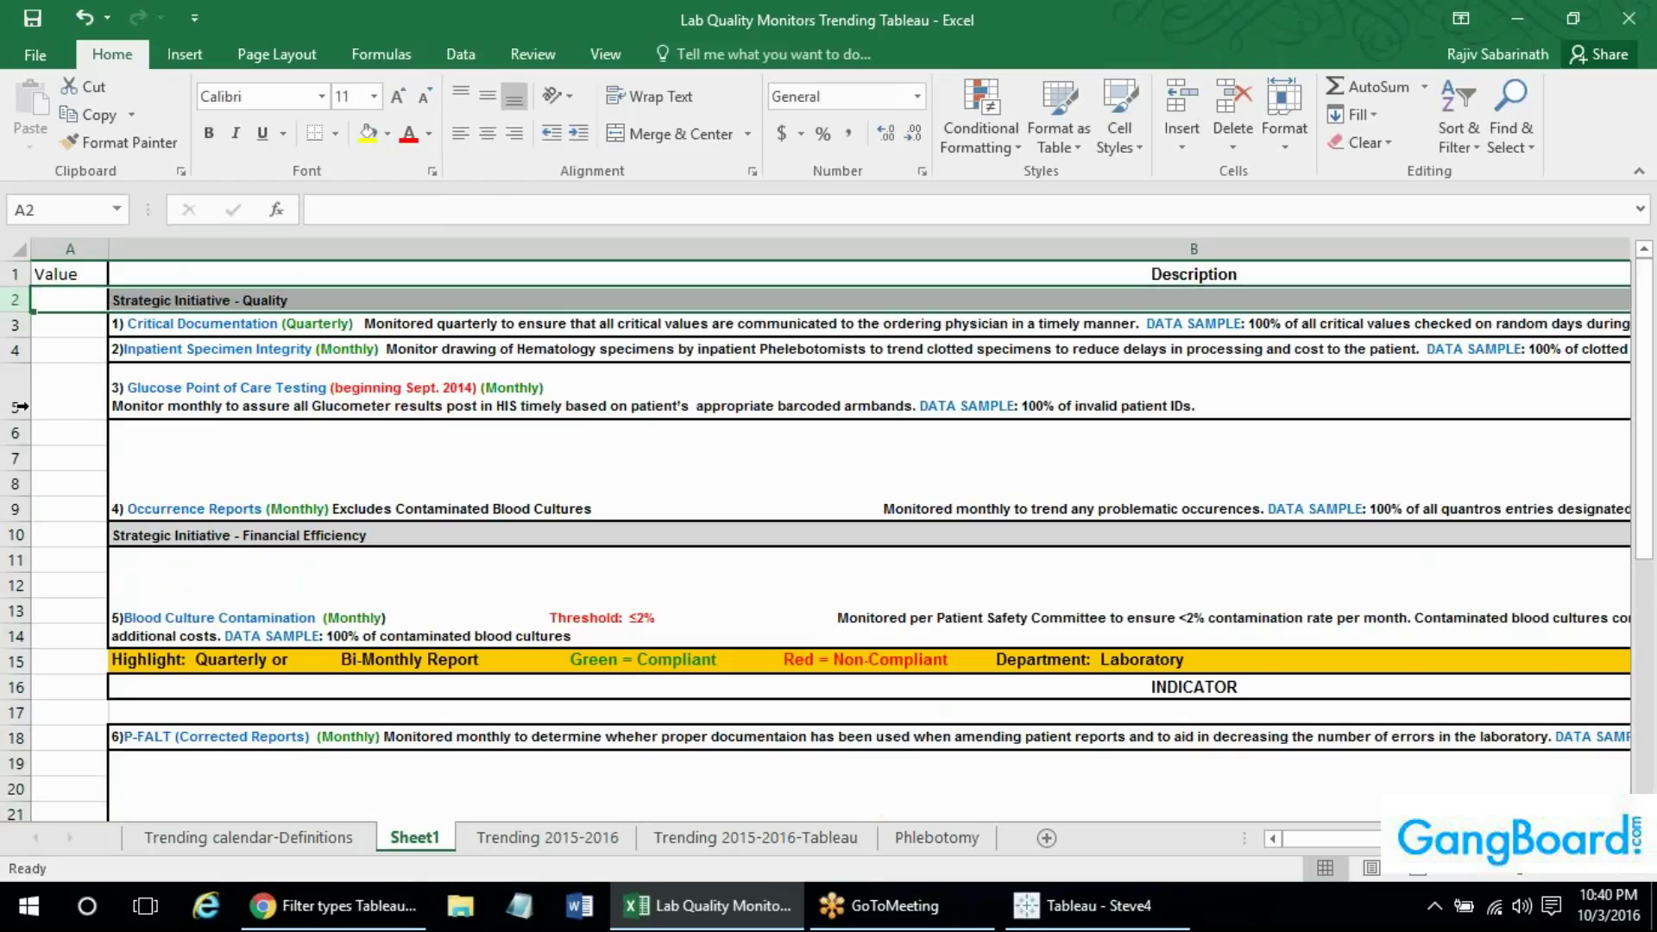
ctrl+click(15, 661)
right_click(18, 663)
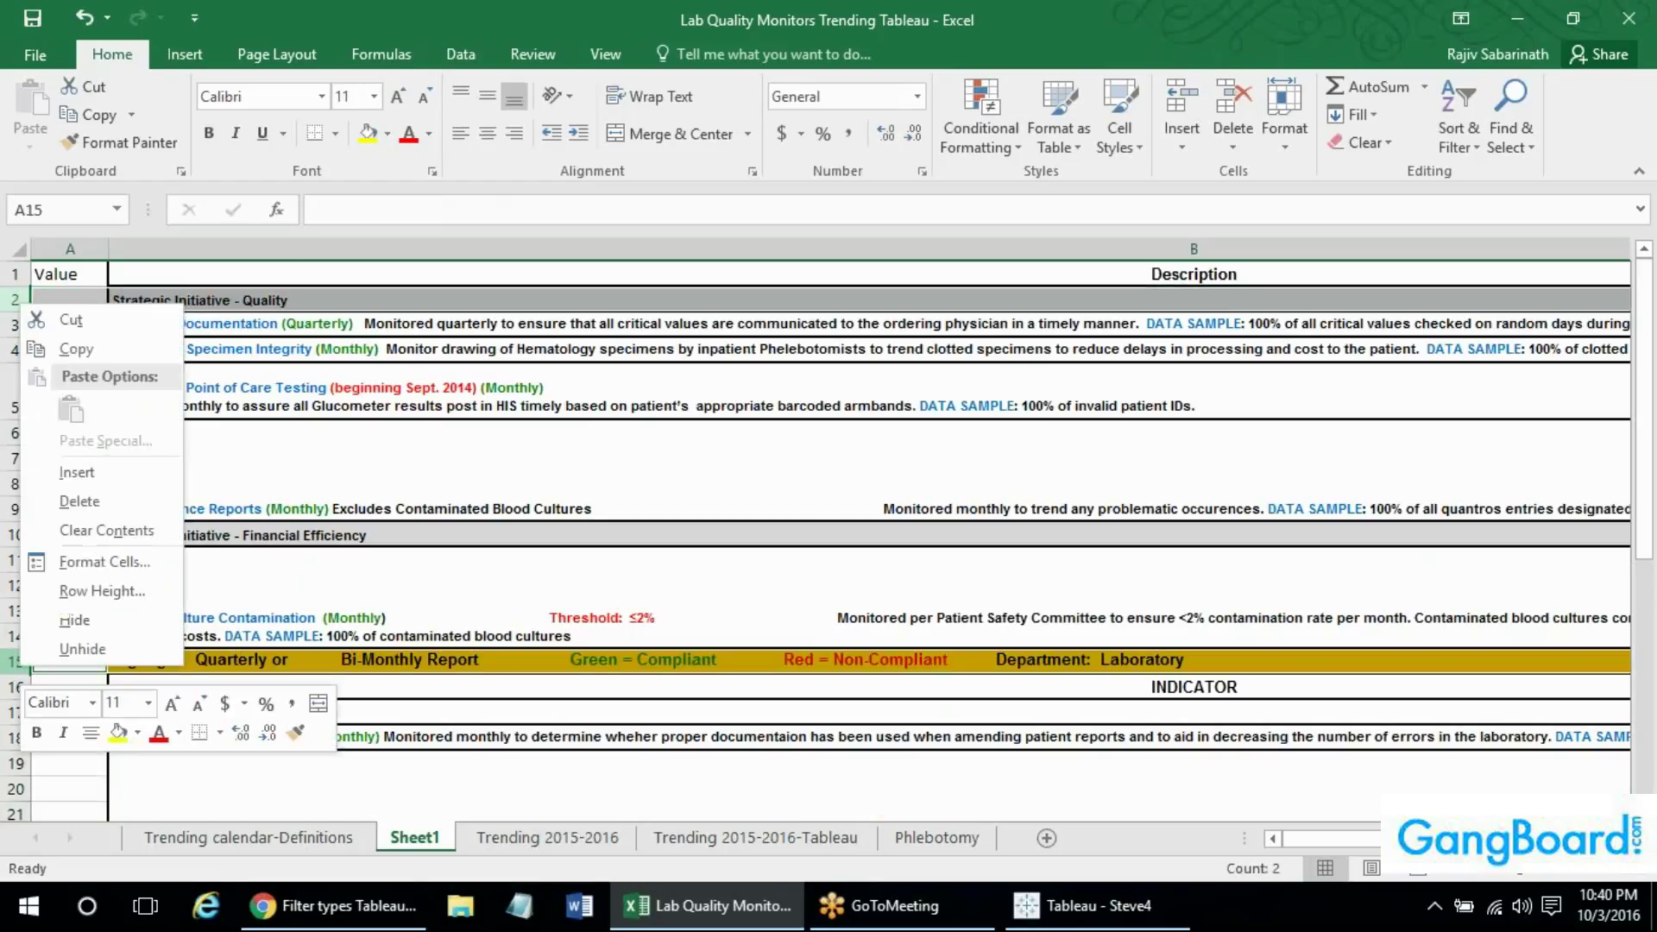
click(95, 502)
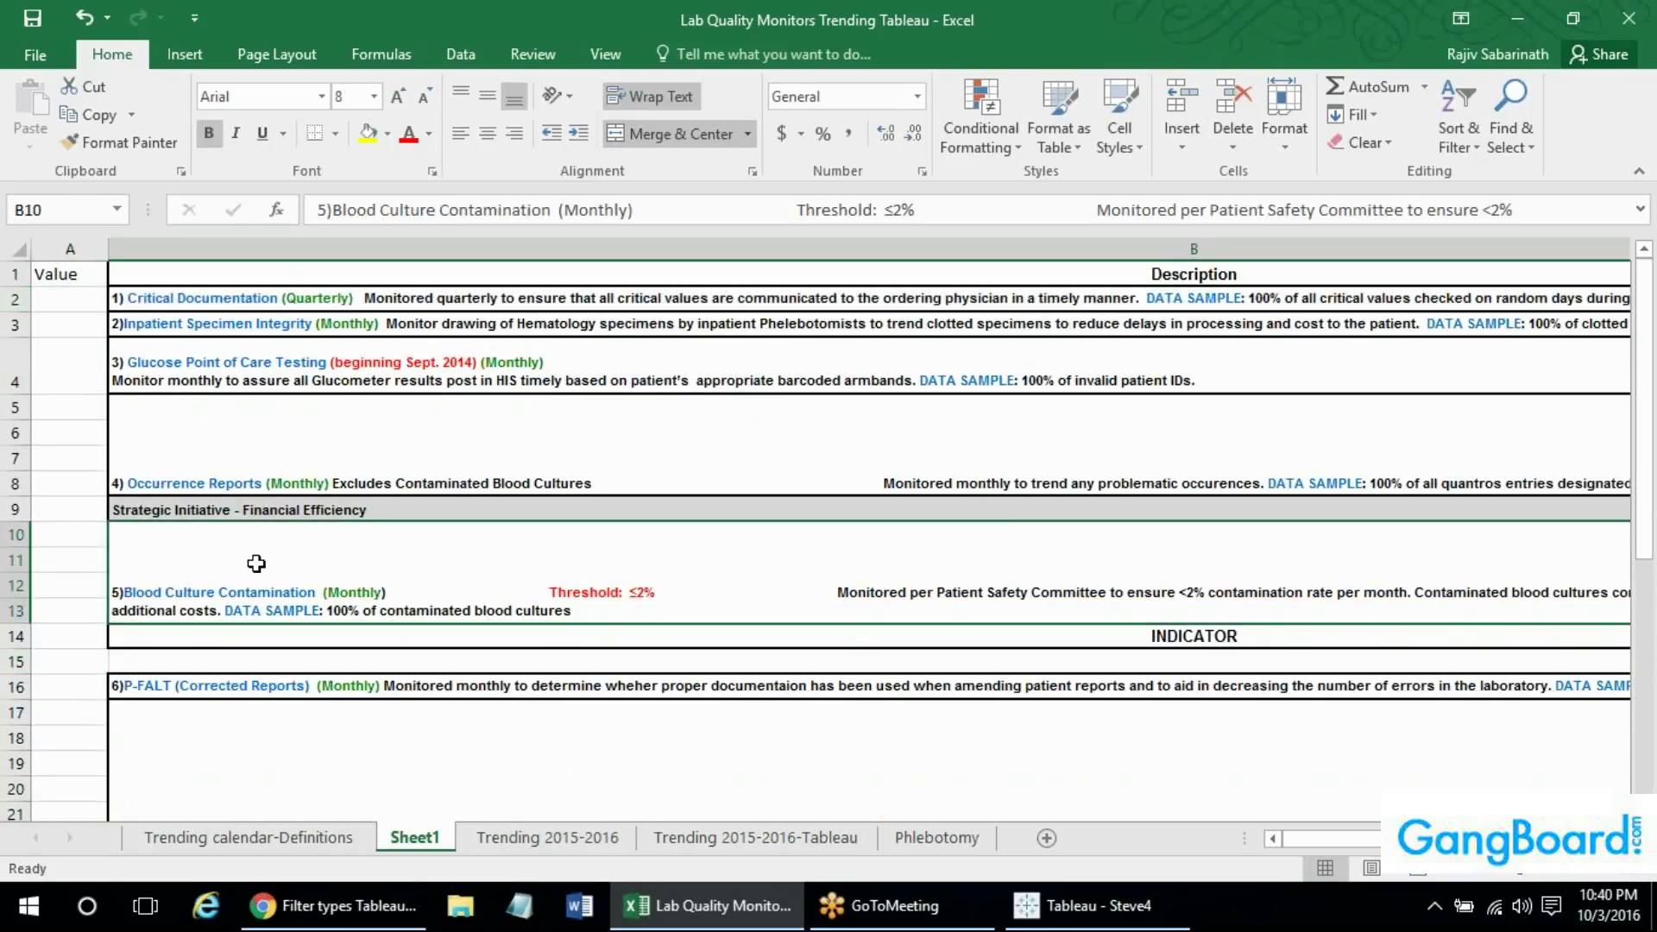
key(ctrl+z)
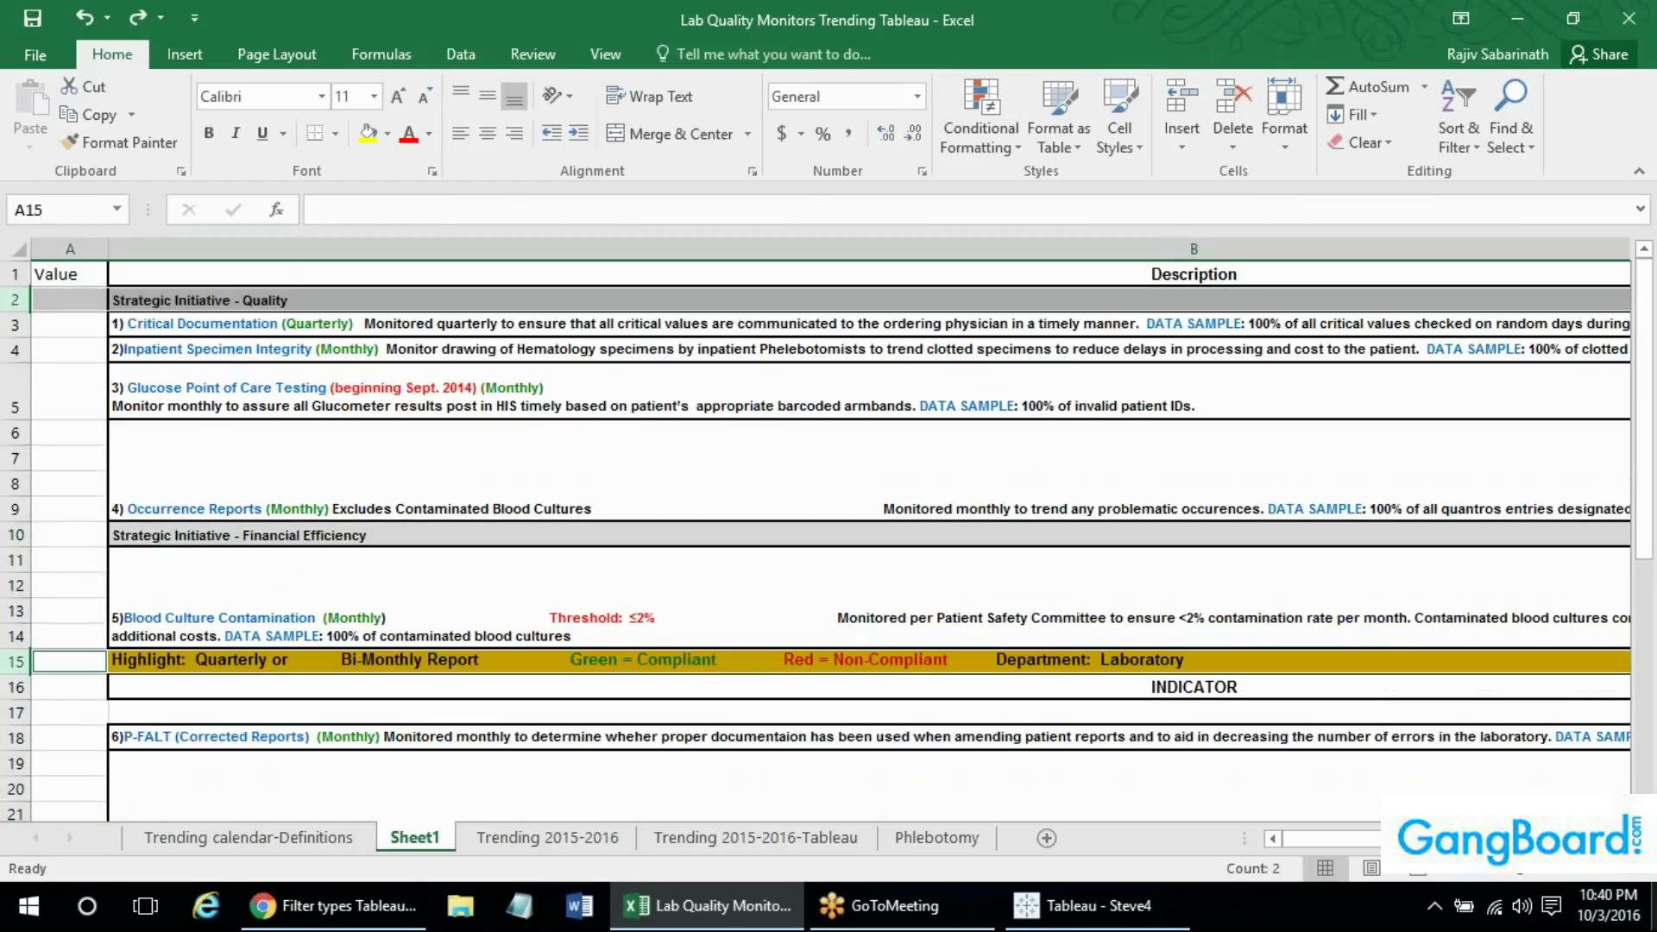
Open the Lab Quality Monitors for dashboard workbook from the desktop and display its Trending 2015-2016-Tableau sheet.
click(1650, 921)
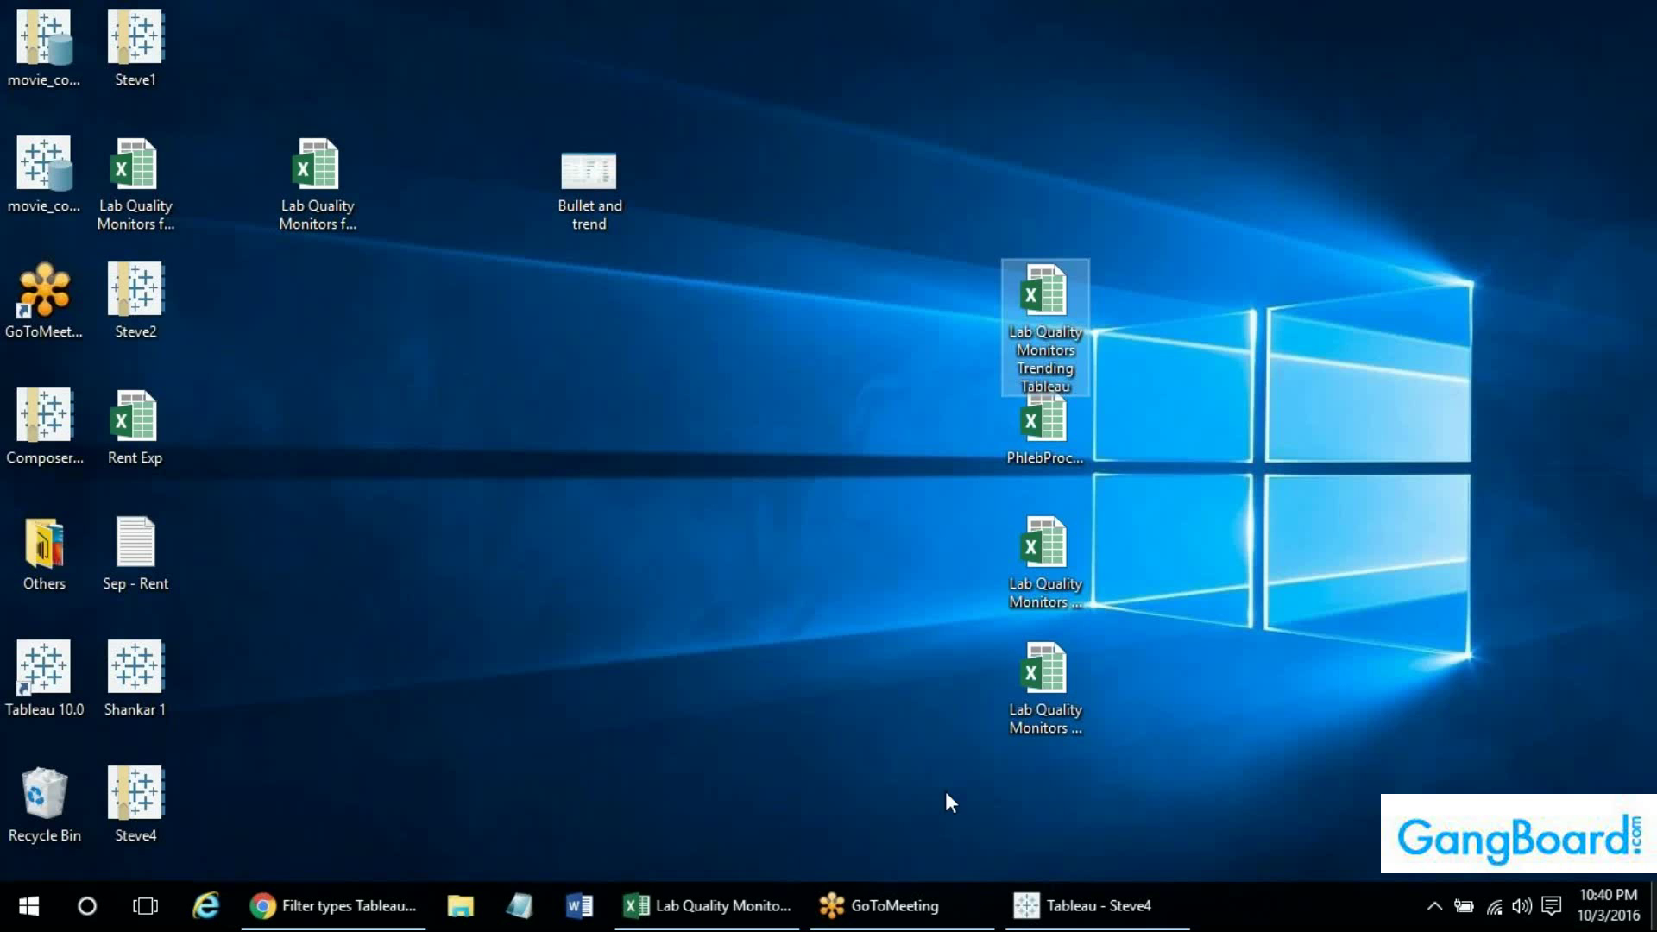
click(327, 214)
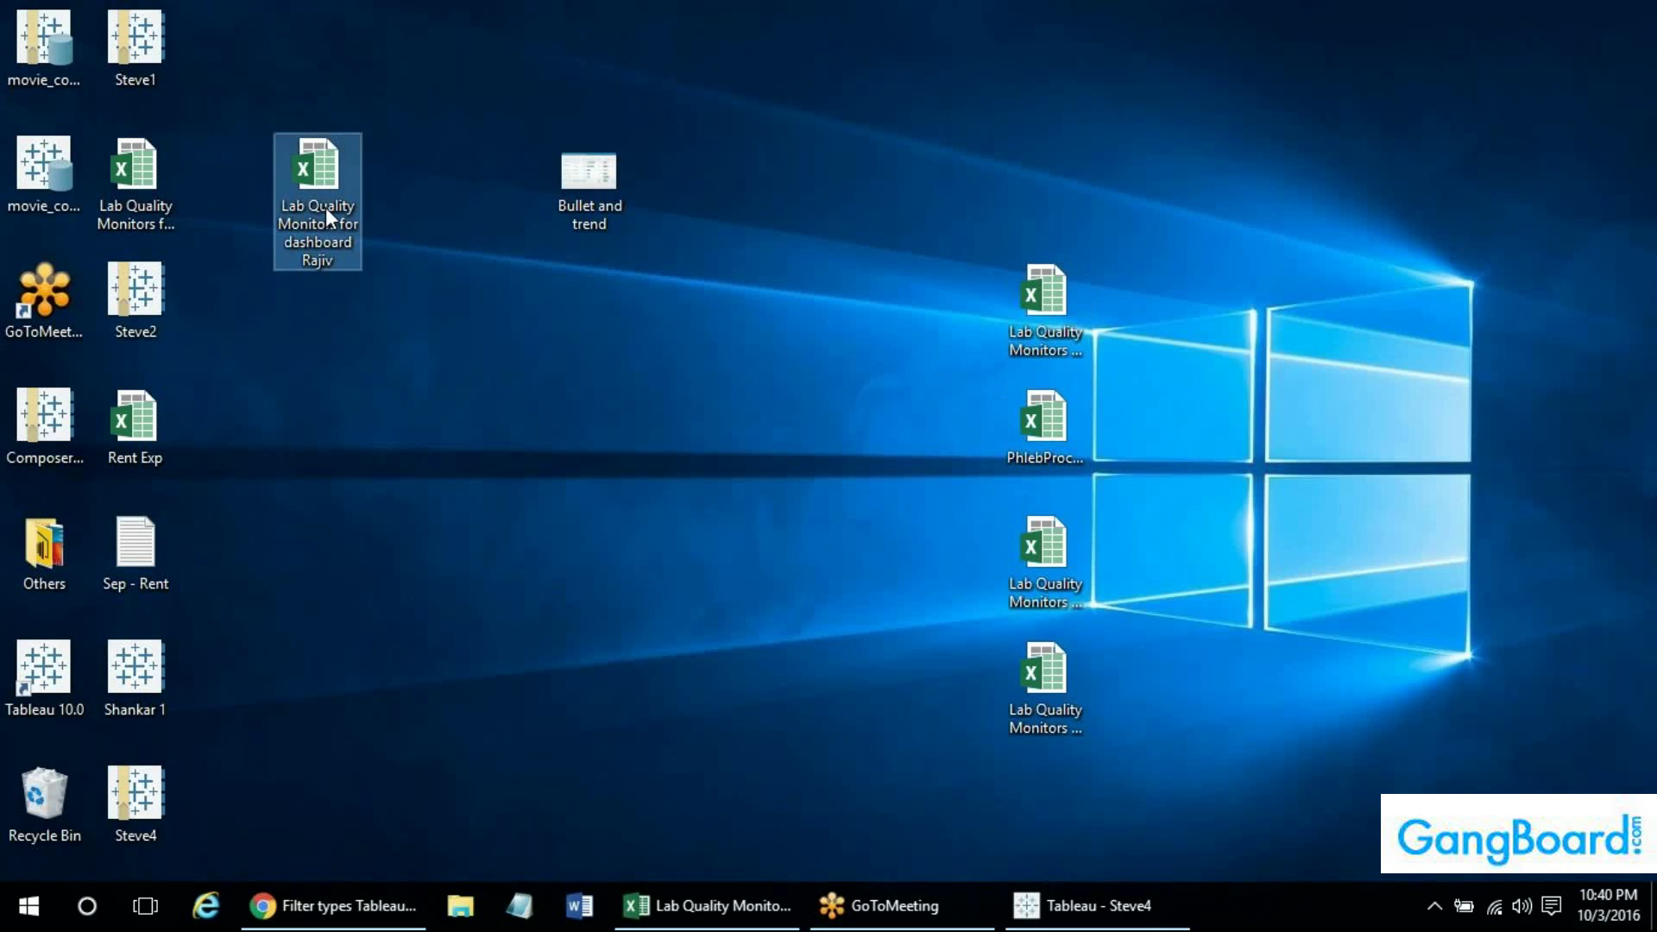
double_click(326, 212)
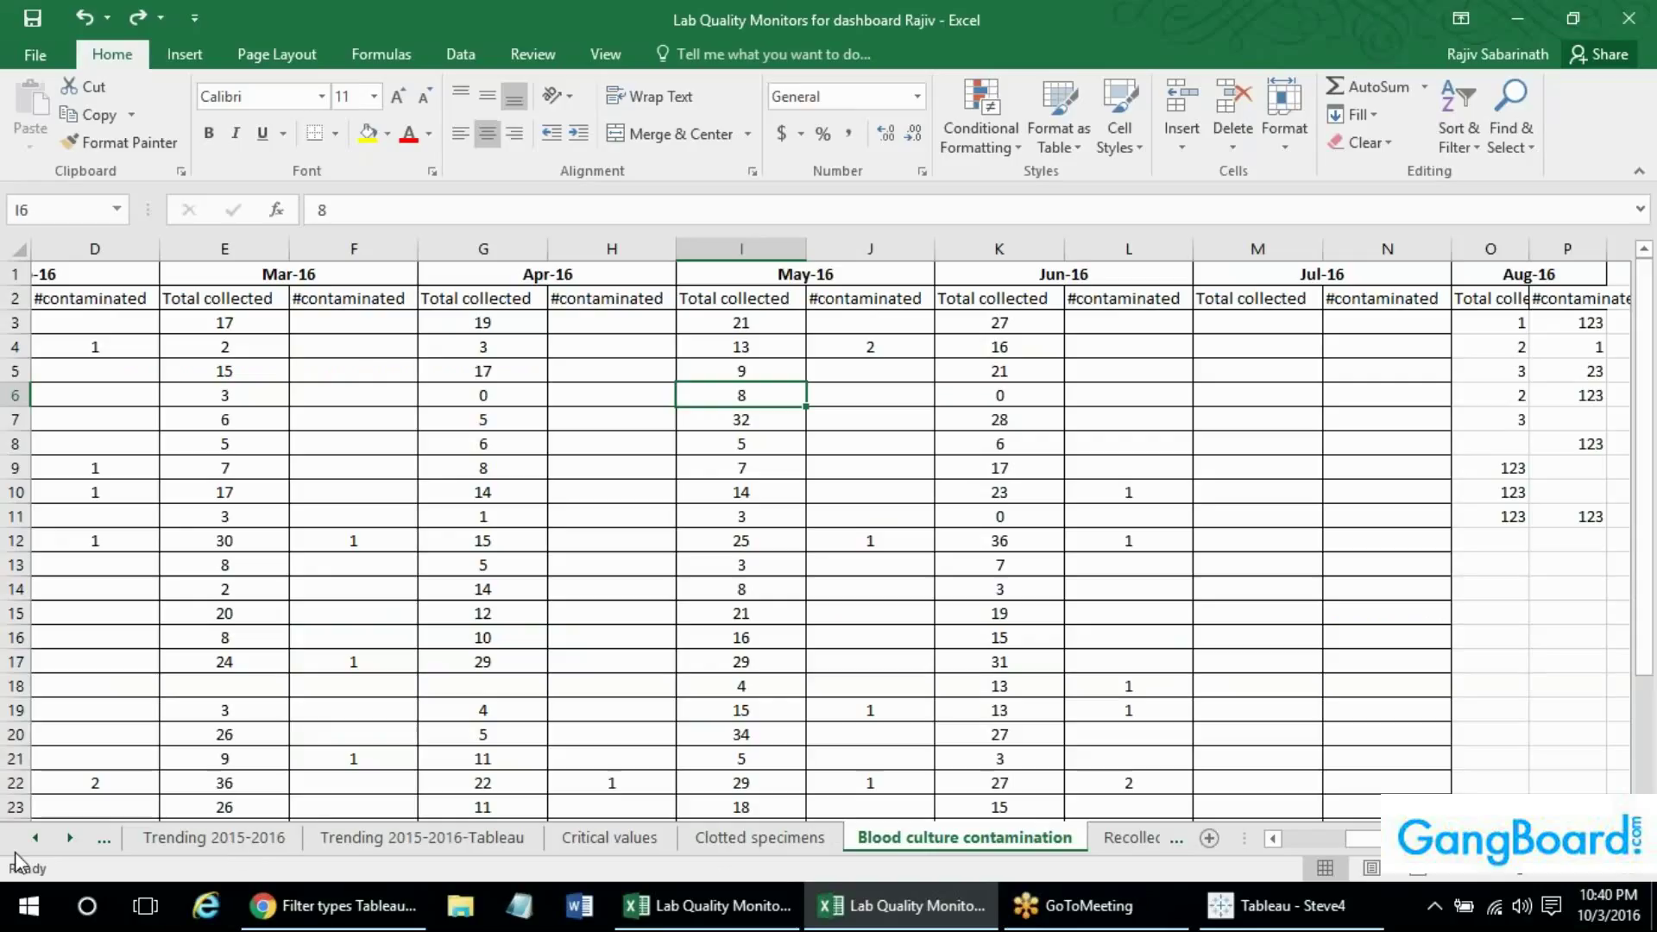
click(36, 837)
click(229, 839)
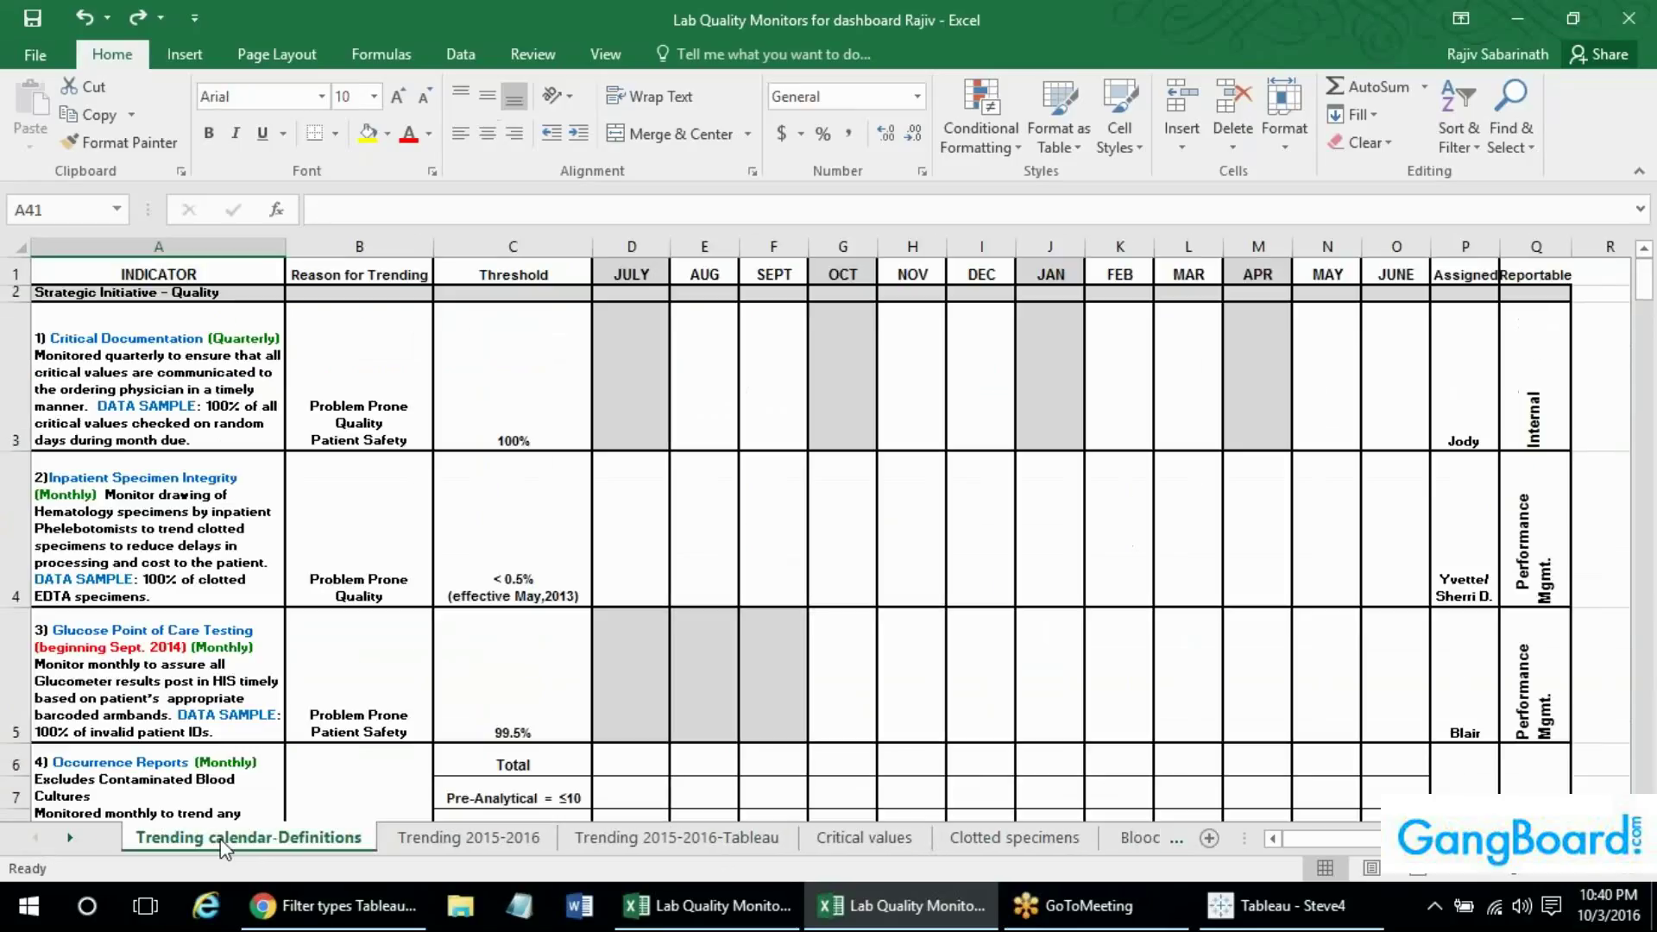
click(676, 837)
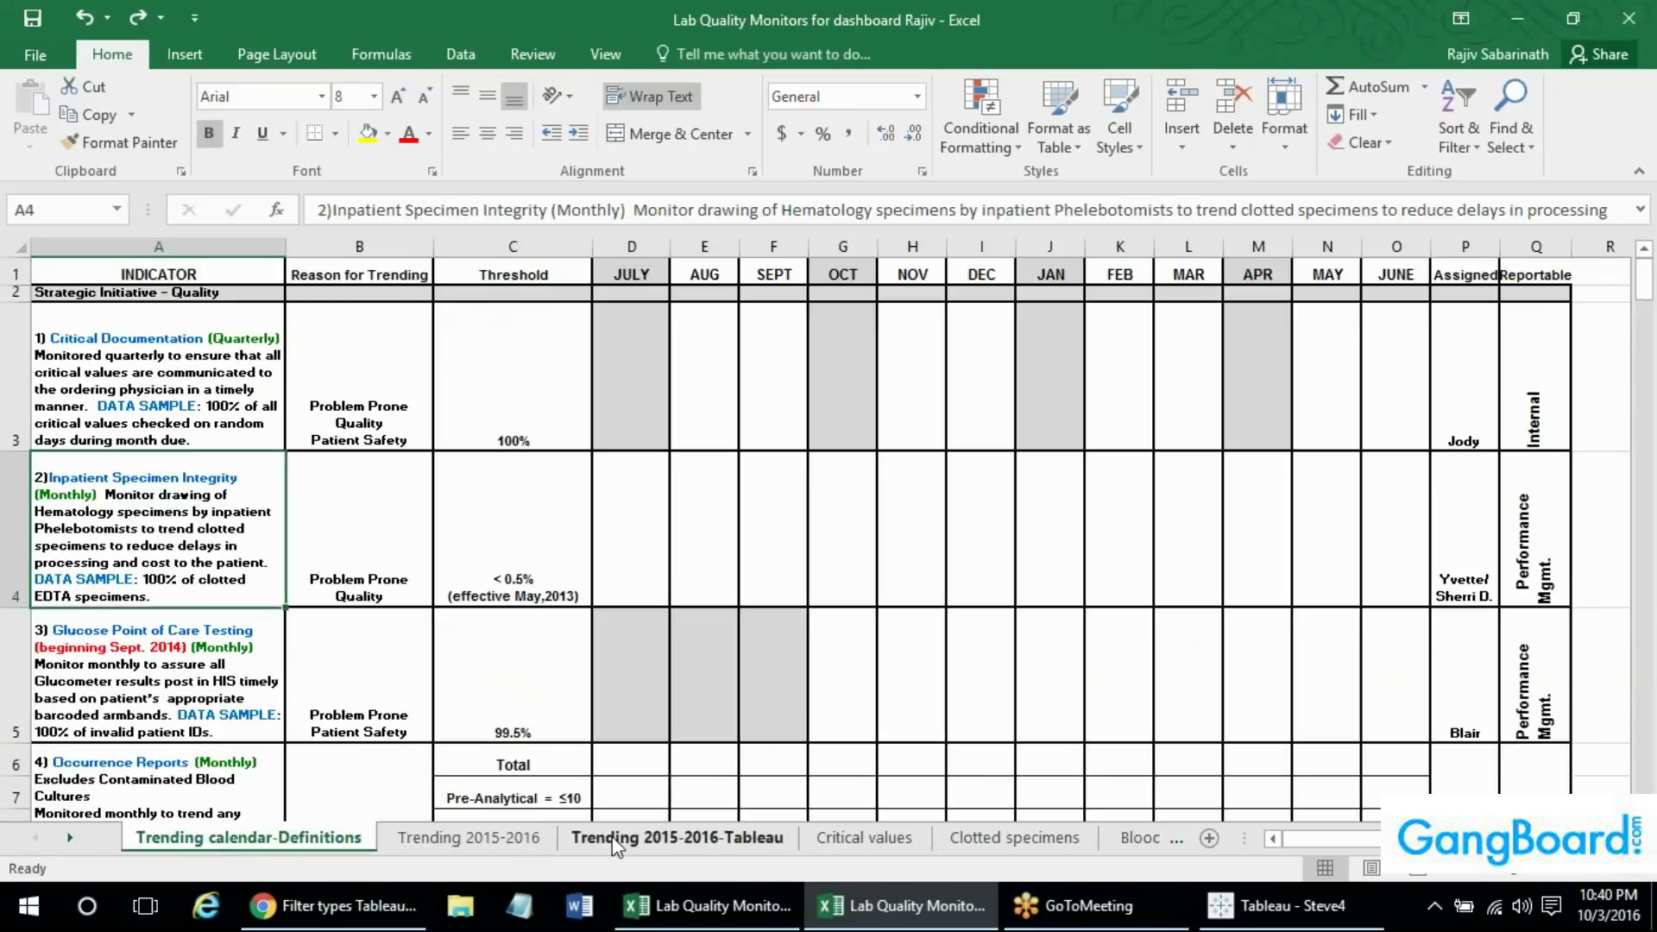
Examine the columns of the dashboard workbook's Trending 2015-2016-Tableau sheet across row 12, then return to the Strategic Initiative column.
key(Right)
key(Right)
key(Right)
key(Right)
key(Right)
key(Right)
key(Right)
key(Right)
key(Right)
key(Right)
key(Right)
key(Right)
key(Right)
key(Right)
key(Right)
key(Right)
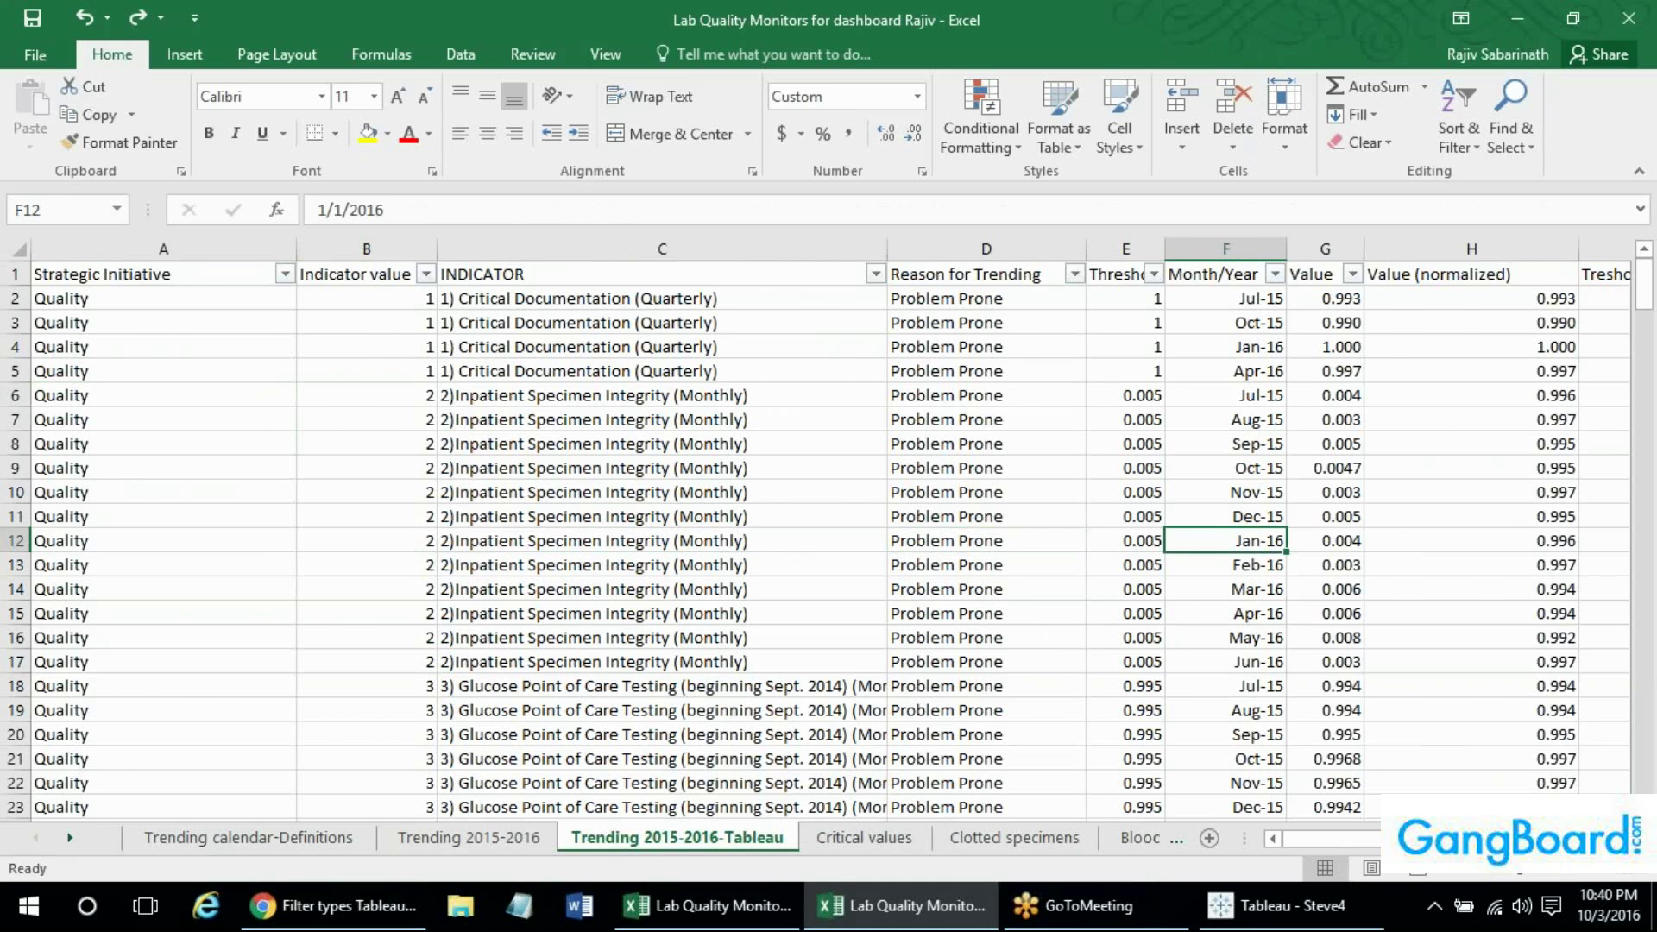
key(Left)
key(Left)
key(Left)
key(Left)
key(Left)
key(Left)
key(Left)
key(Left)
key(Left)
key(Left)
key(Left)
key(Left)
key(Left)
key(Left)
key(Left)
key(Left)
key(Left)
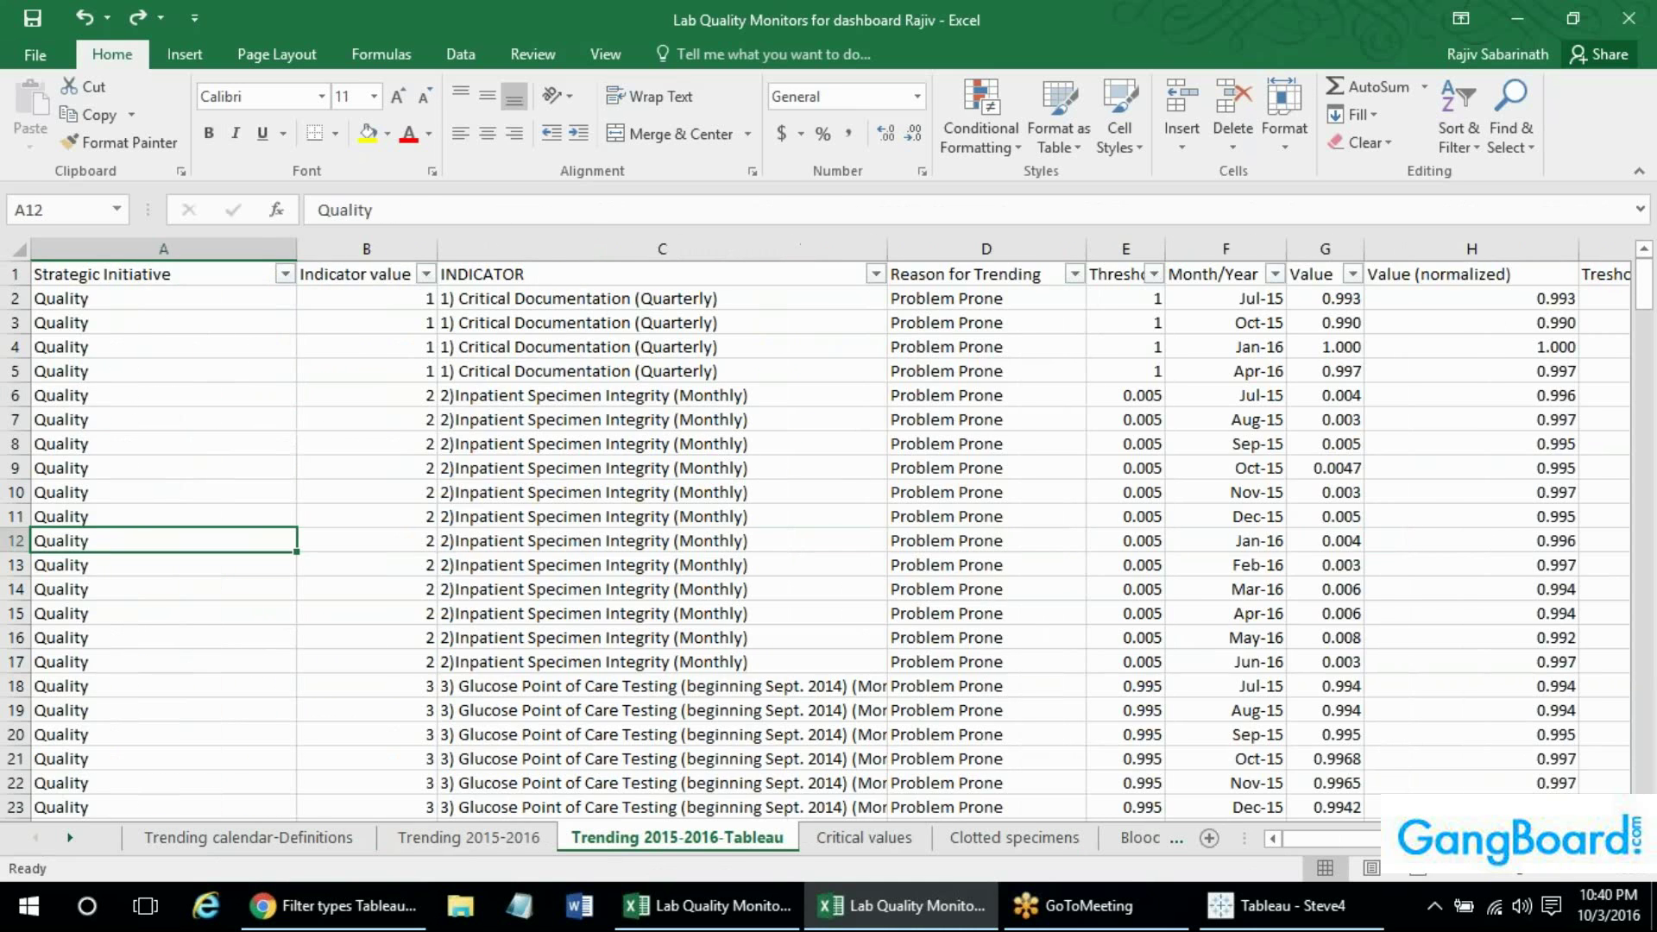
Switch back to the Lab Quality Monitors Trending Tableau workbook and review its Reason for Trending column and the Trending 2015-2016 sheet.
key(alt+Tab)
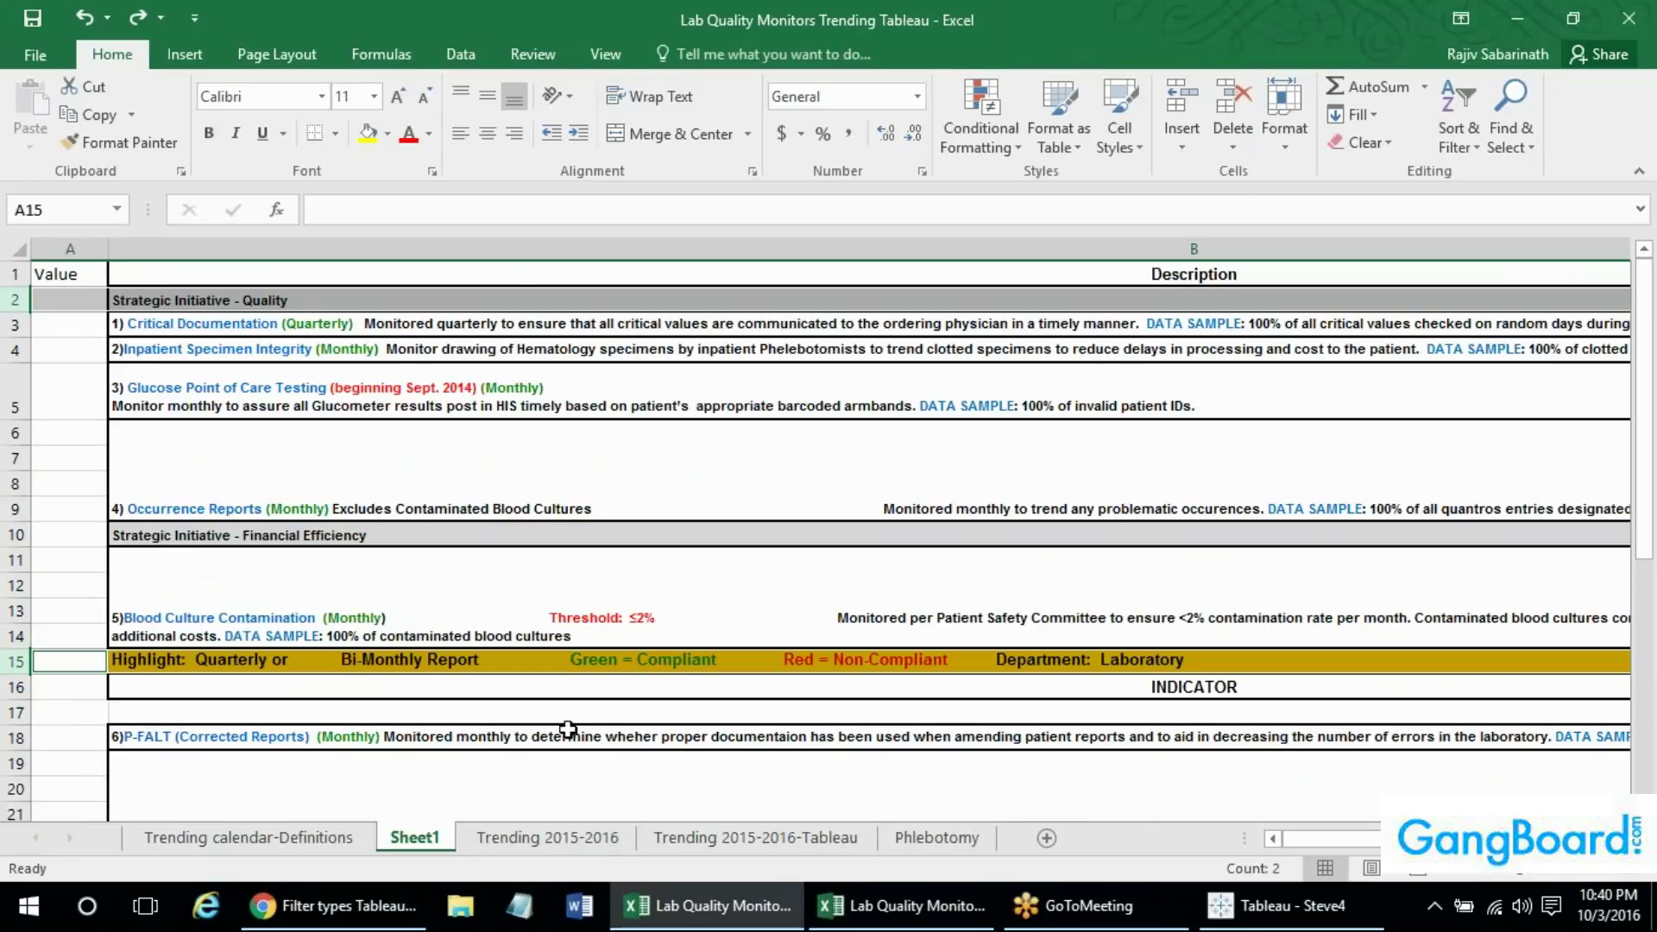
click(755, 837)
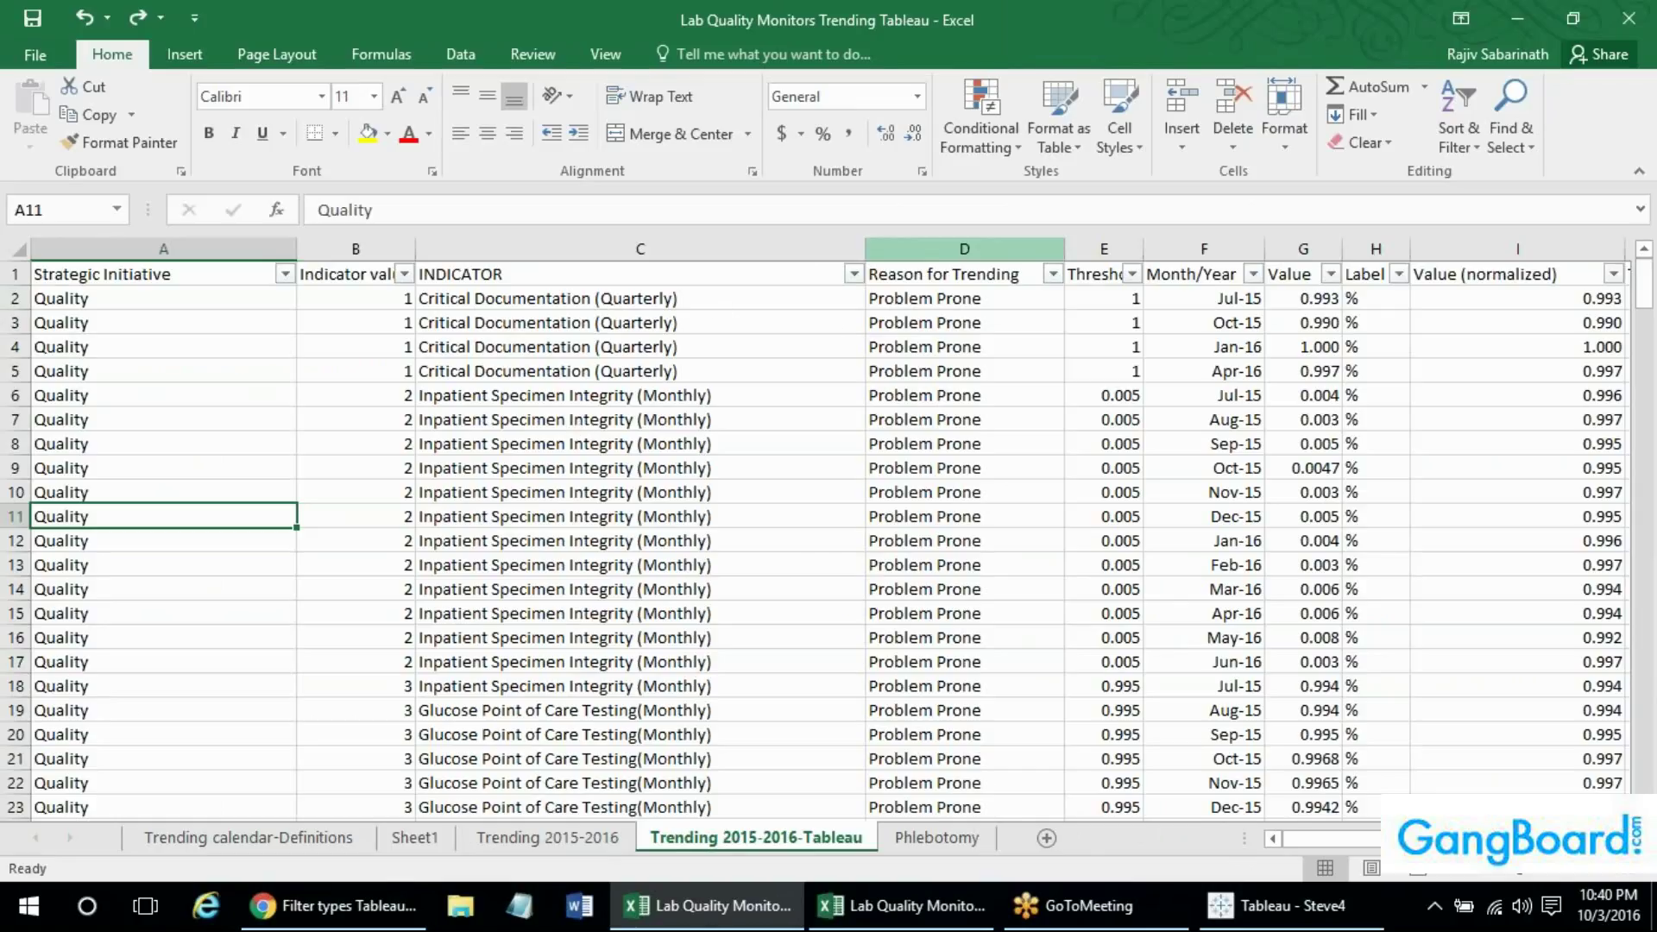
click(973, 246)
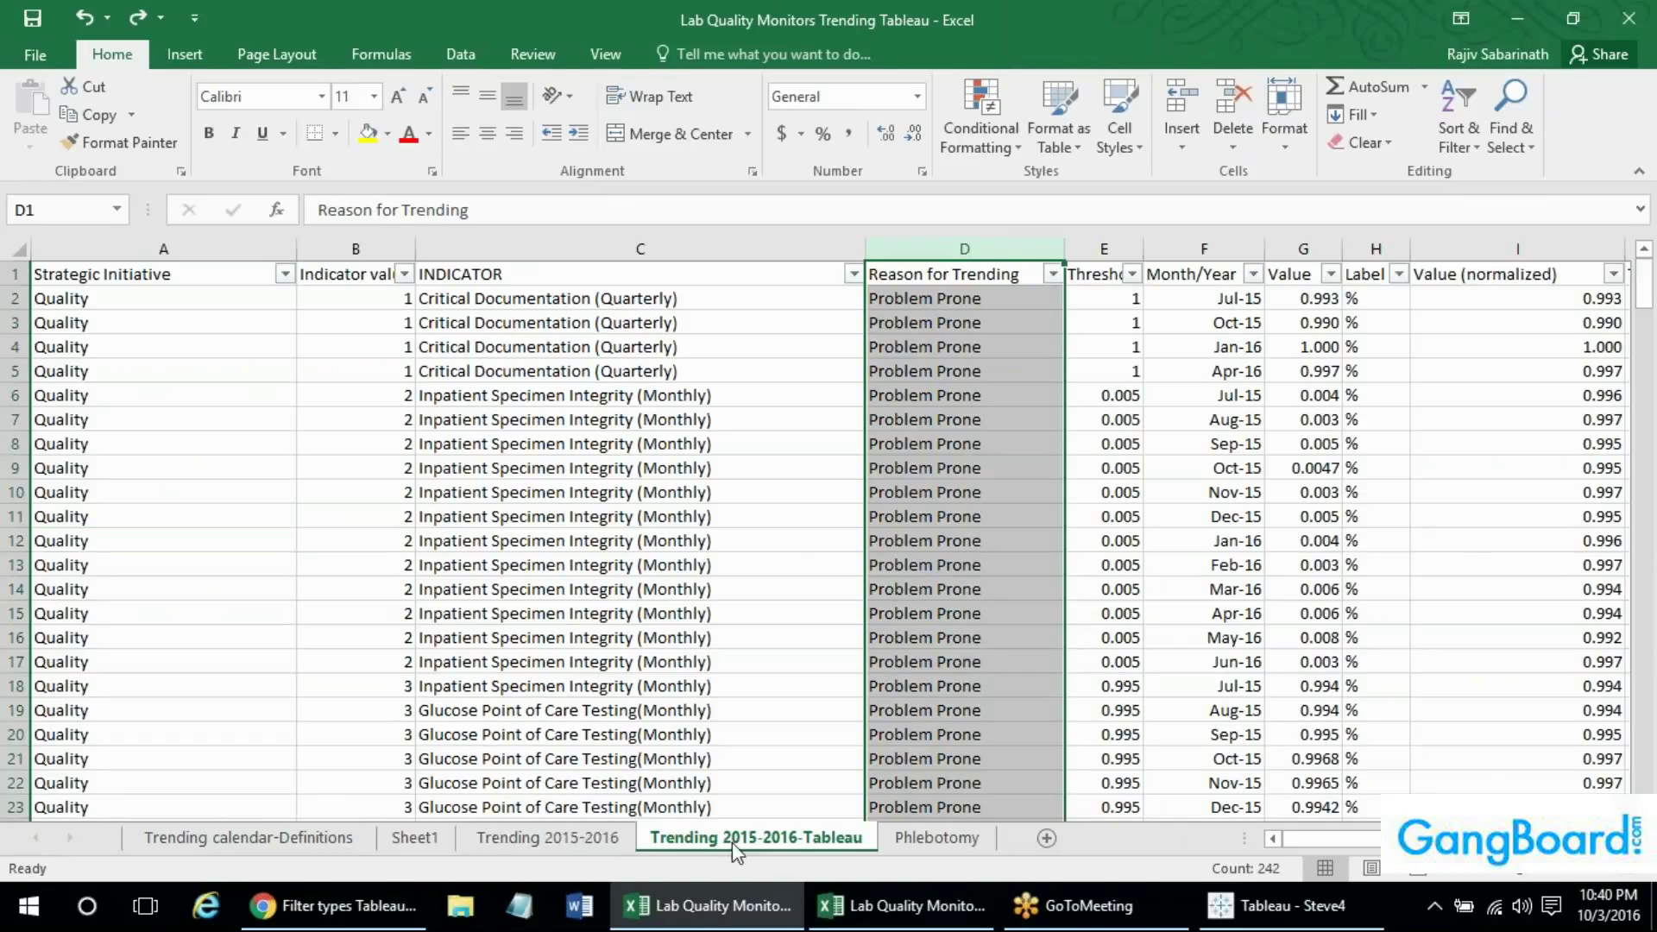
click(470, 842)
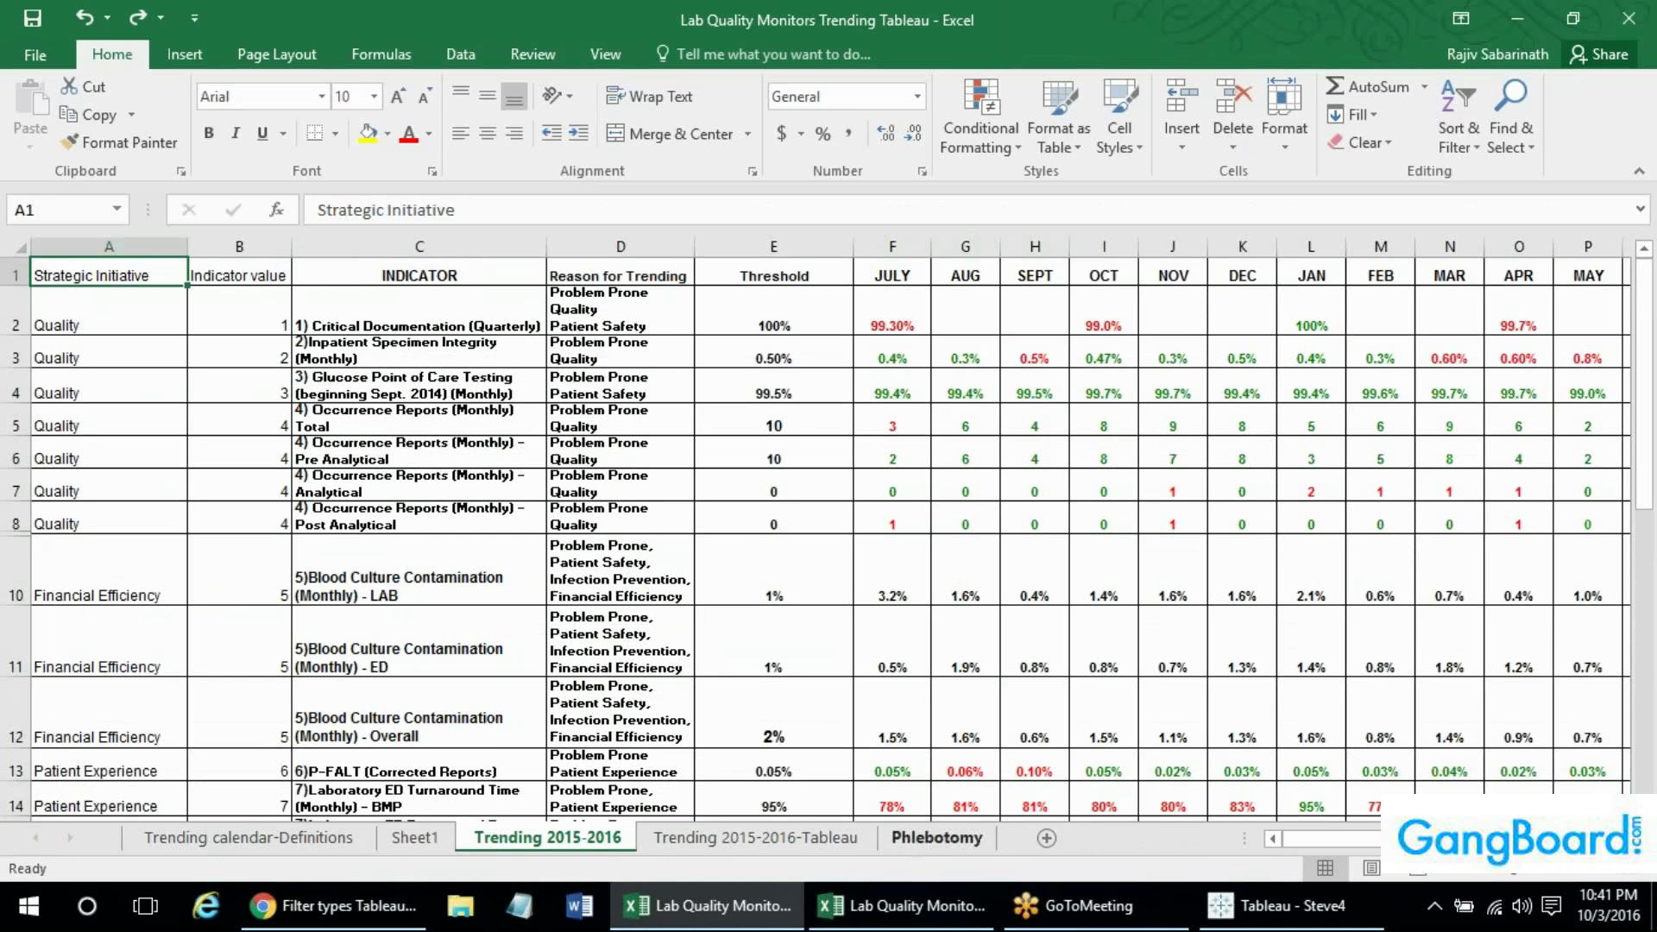
Check the Indicator value column and the other sheet names in the dashboard workbook, then return to the Trending Tableau workbook.
click(848, 885)
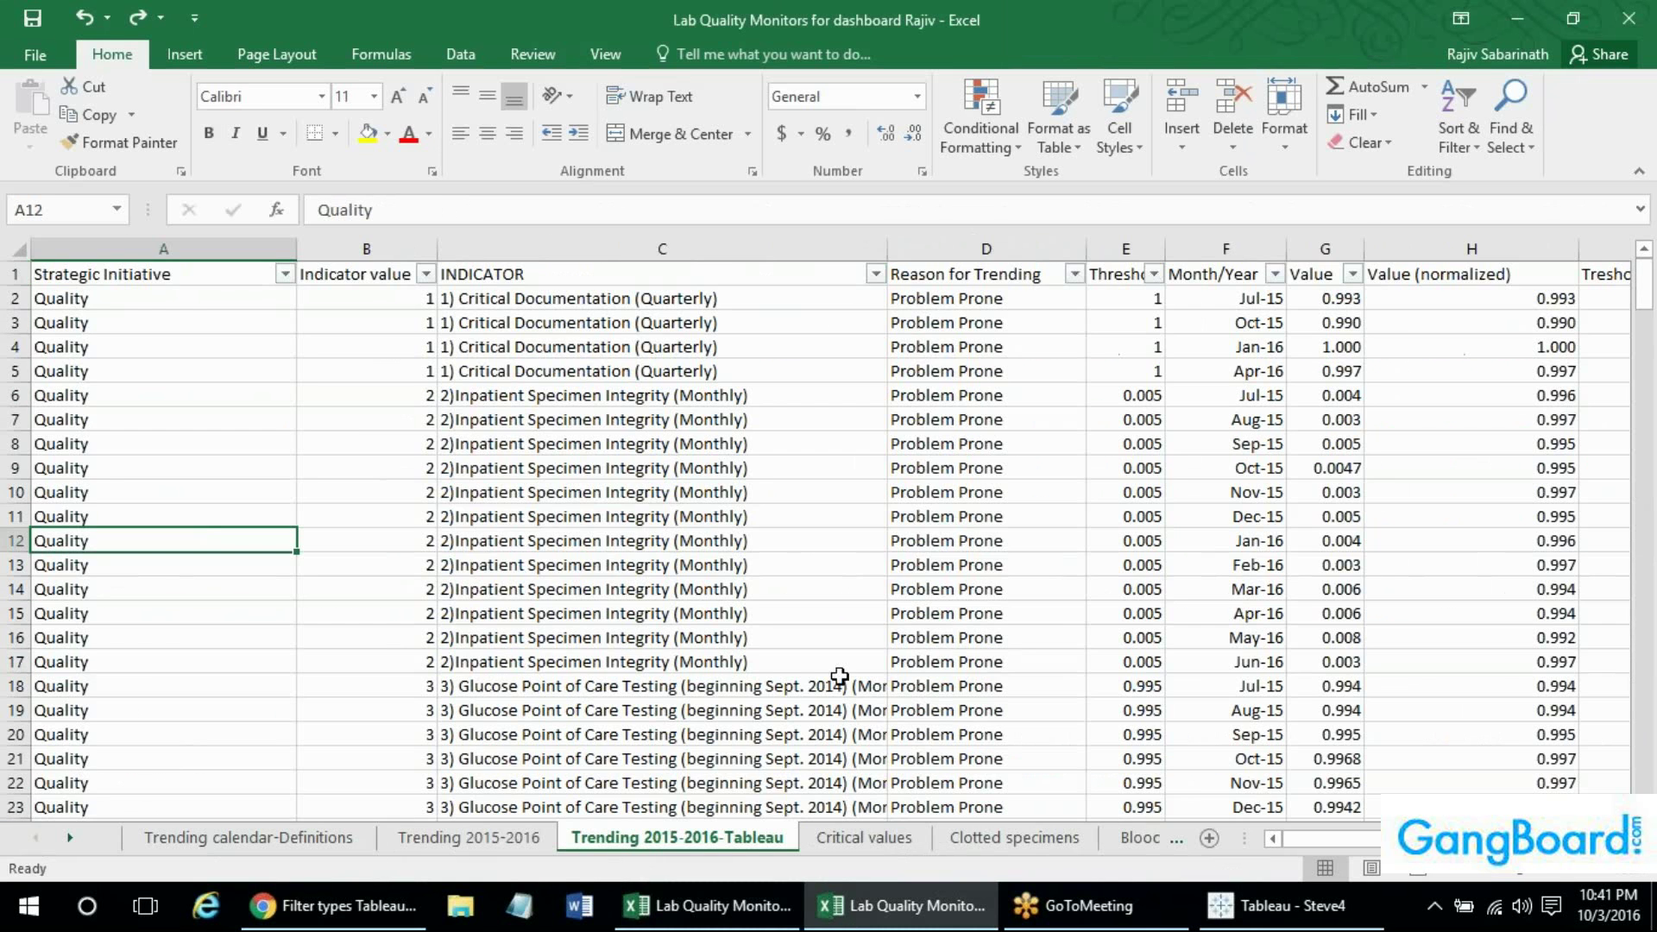
click(365, 304)
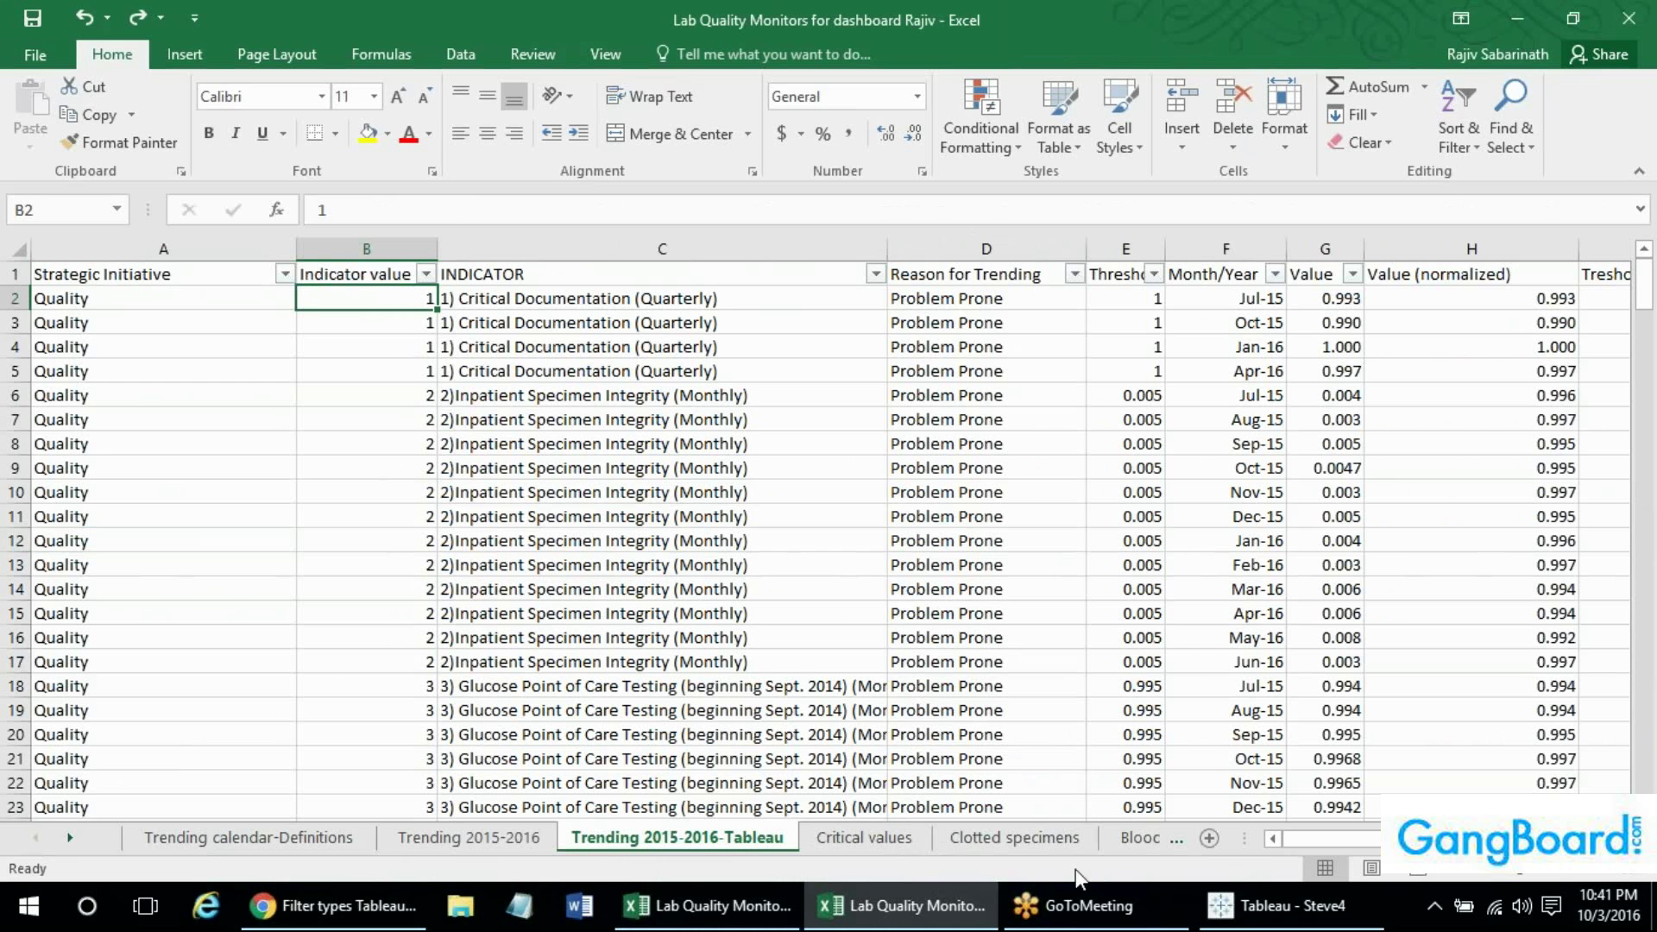
click(70, 837)
click(69, 837)
click(69, 837)
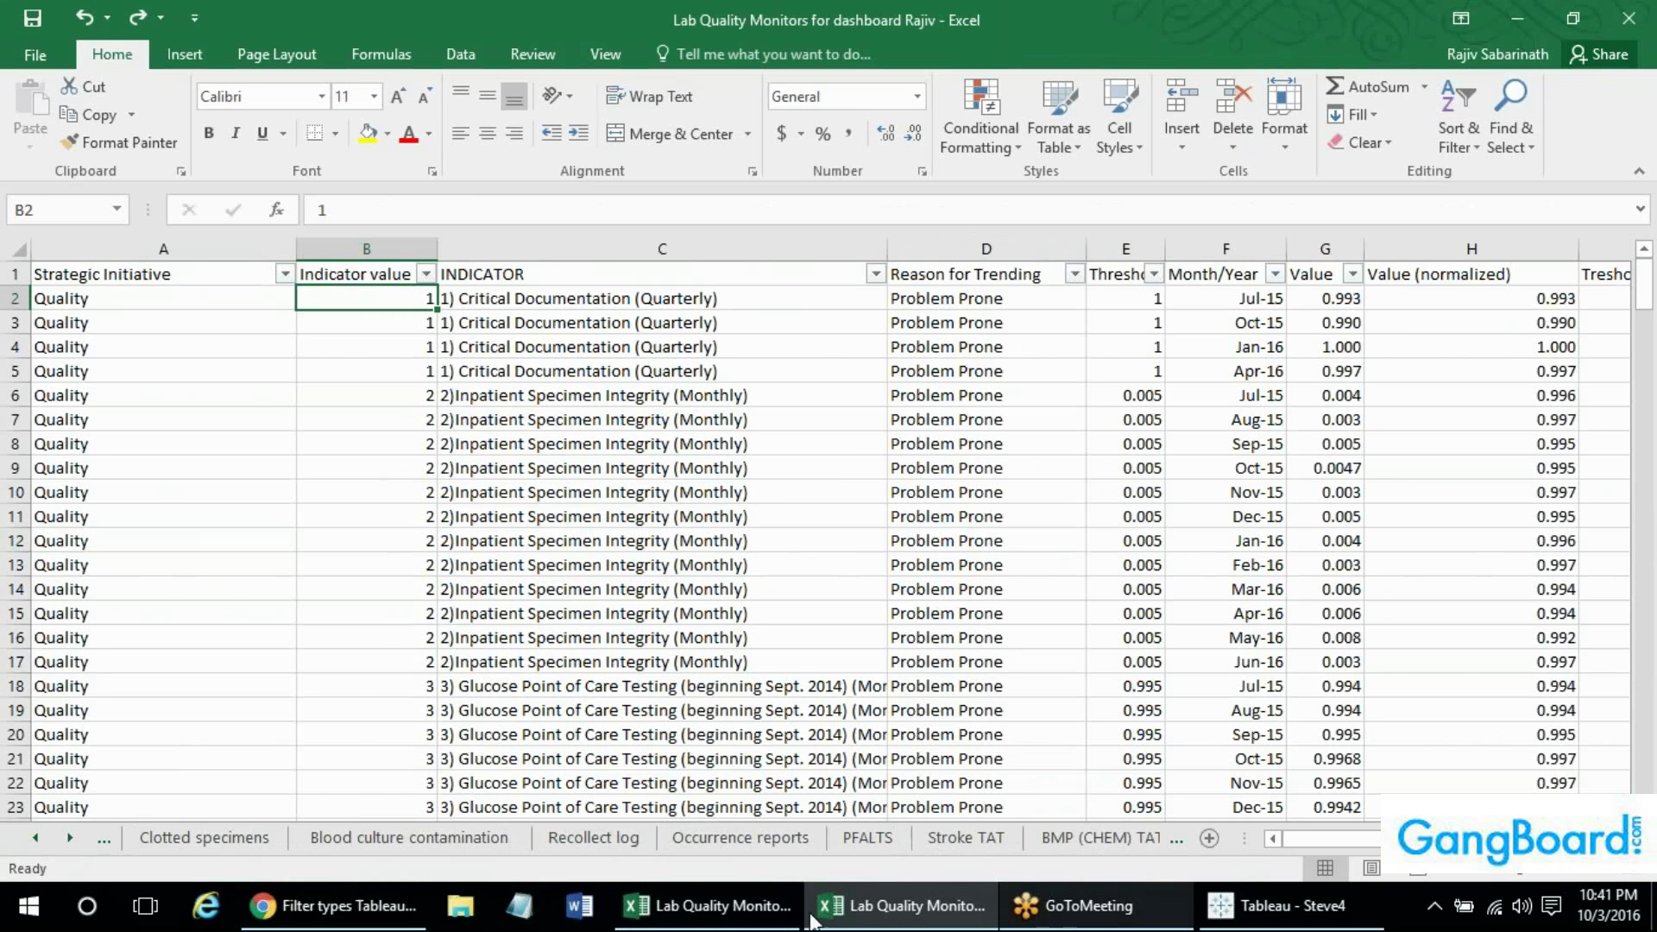
click(725, 905)
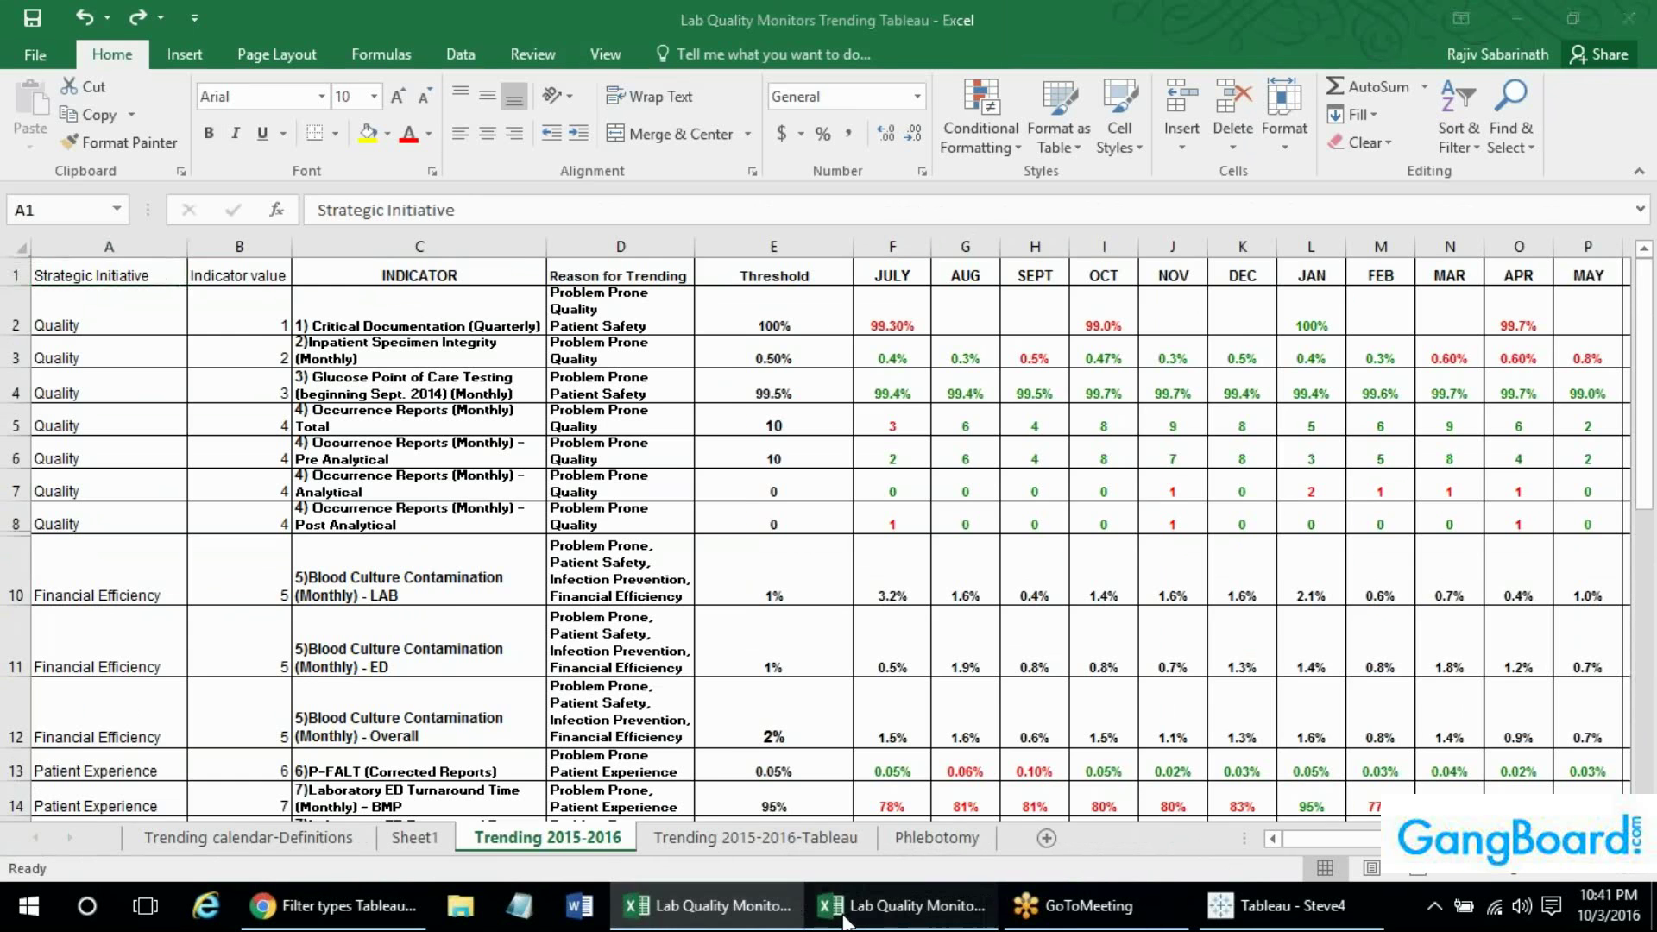
click(845, 914)
click(725, 905)
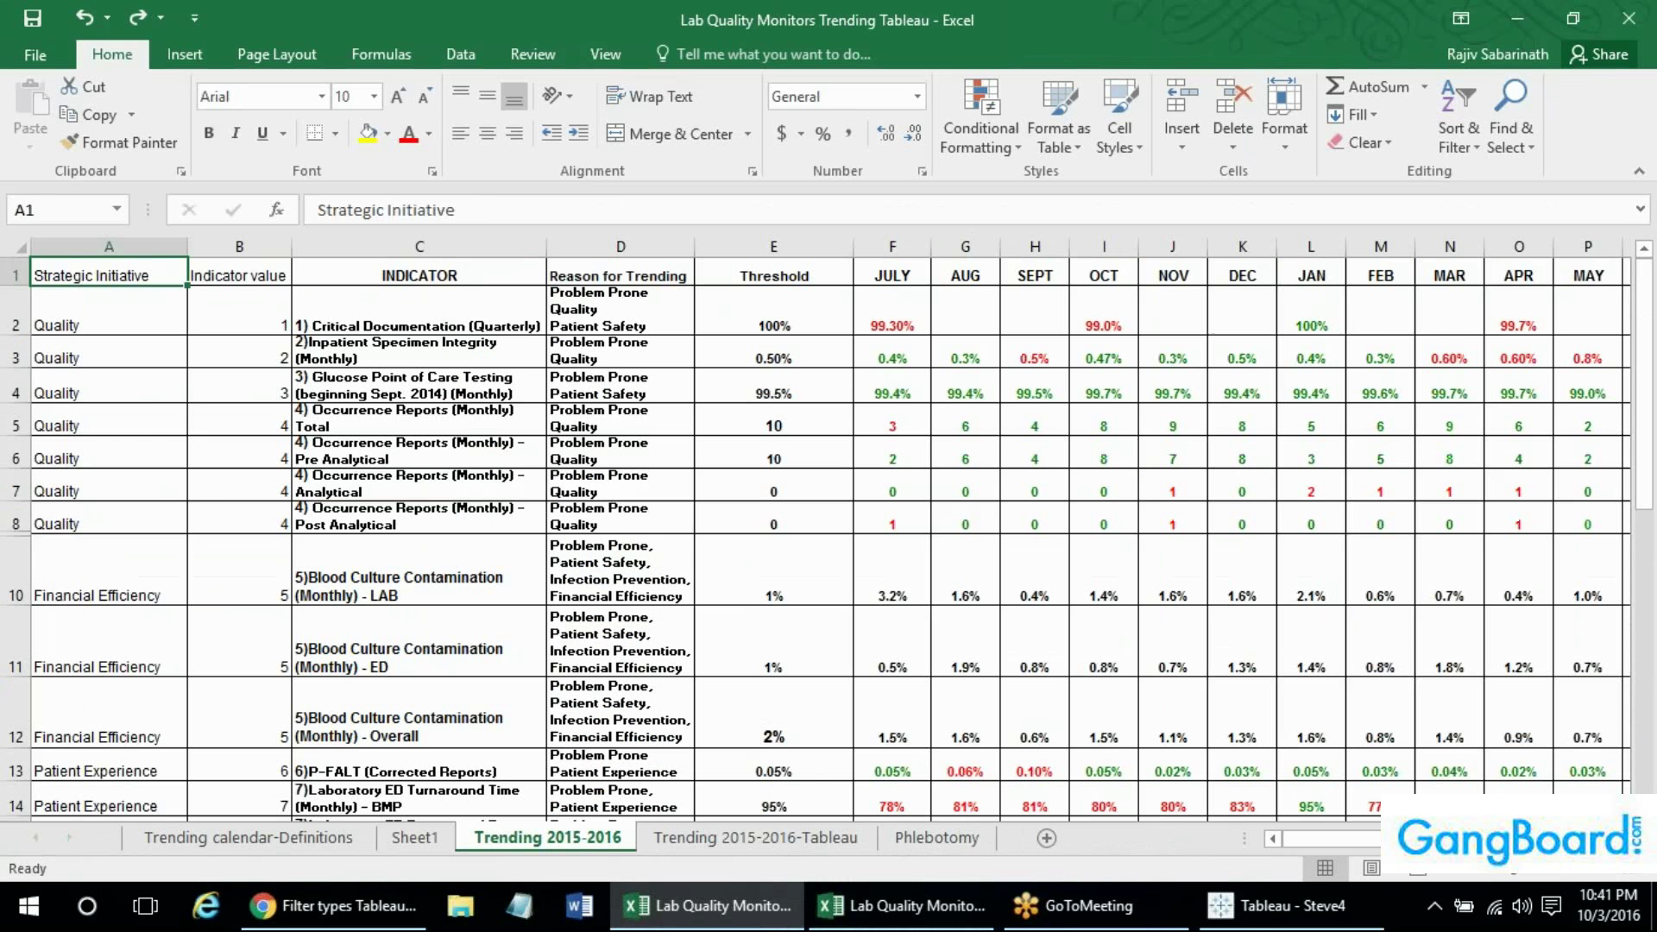
Delete the Highlight legend row 15 from Sheet1.
click(413, 849)
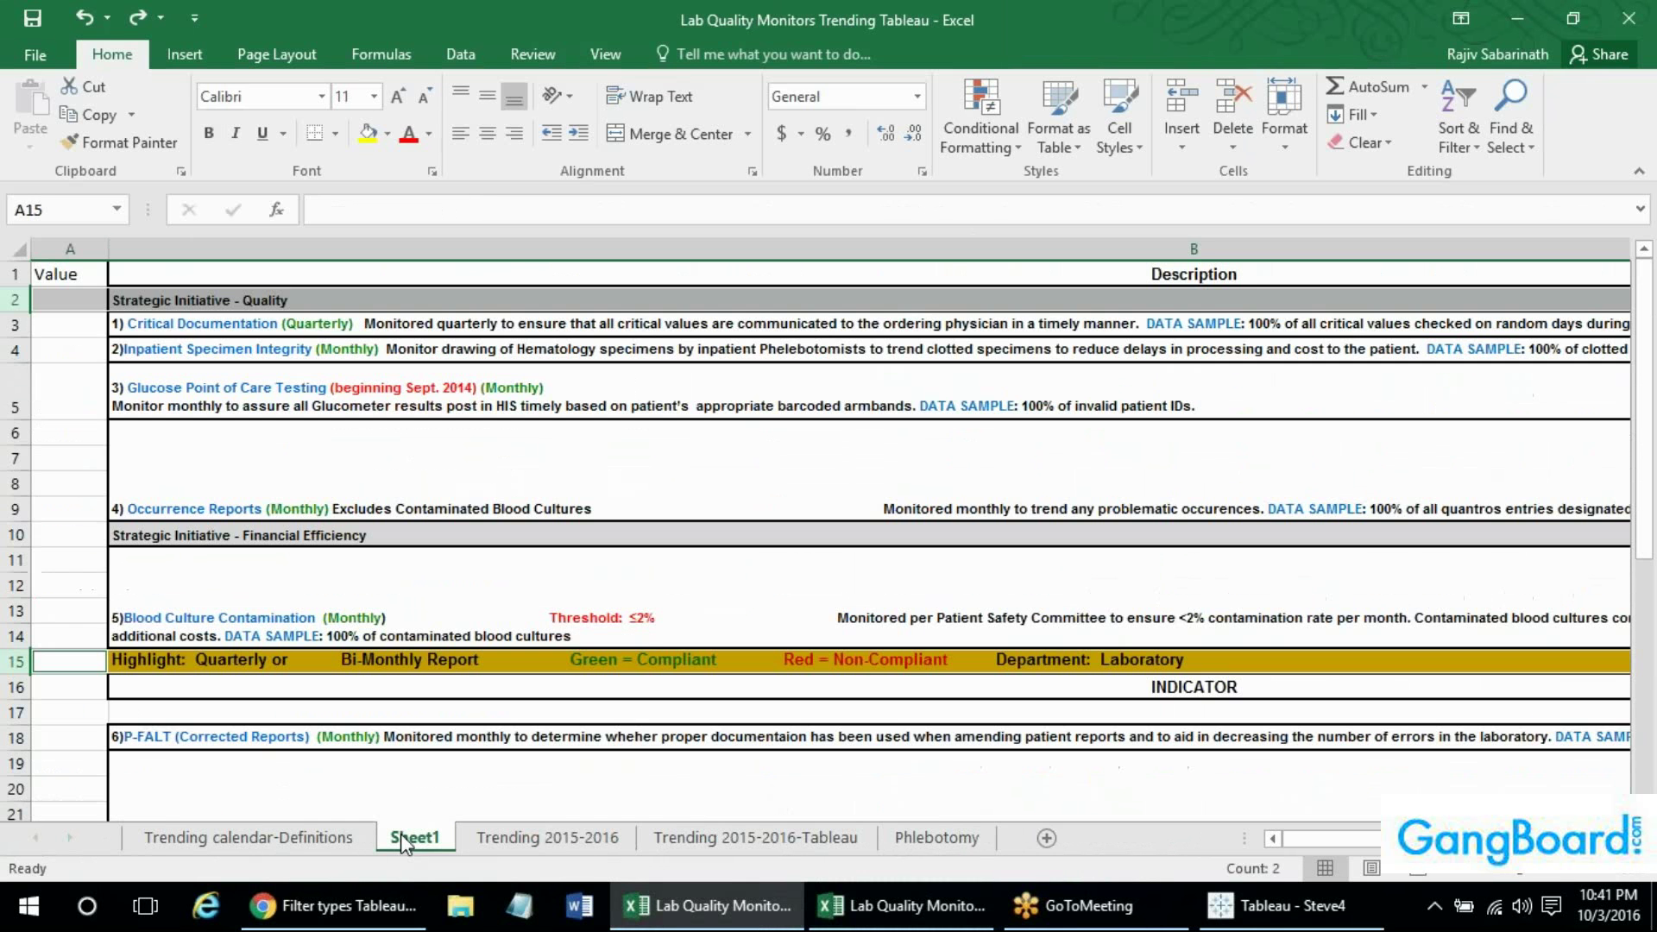
click(393, 606)
click(24, 671)
right_click(24, 671)
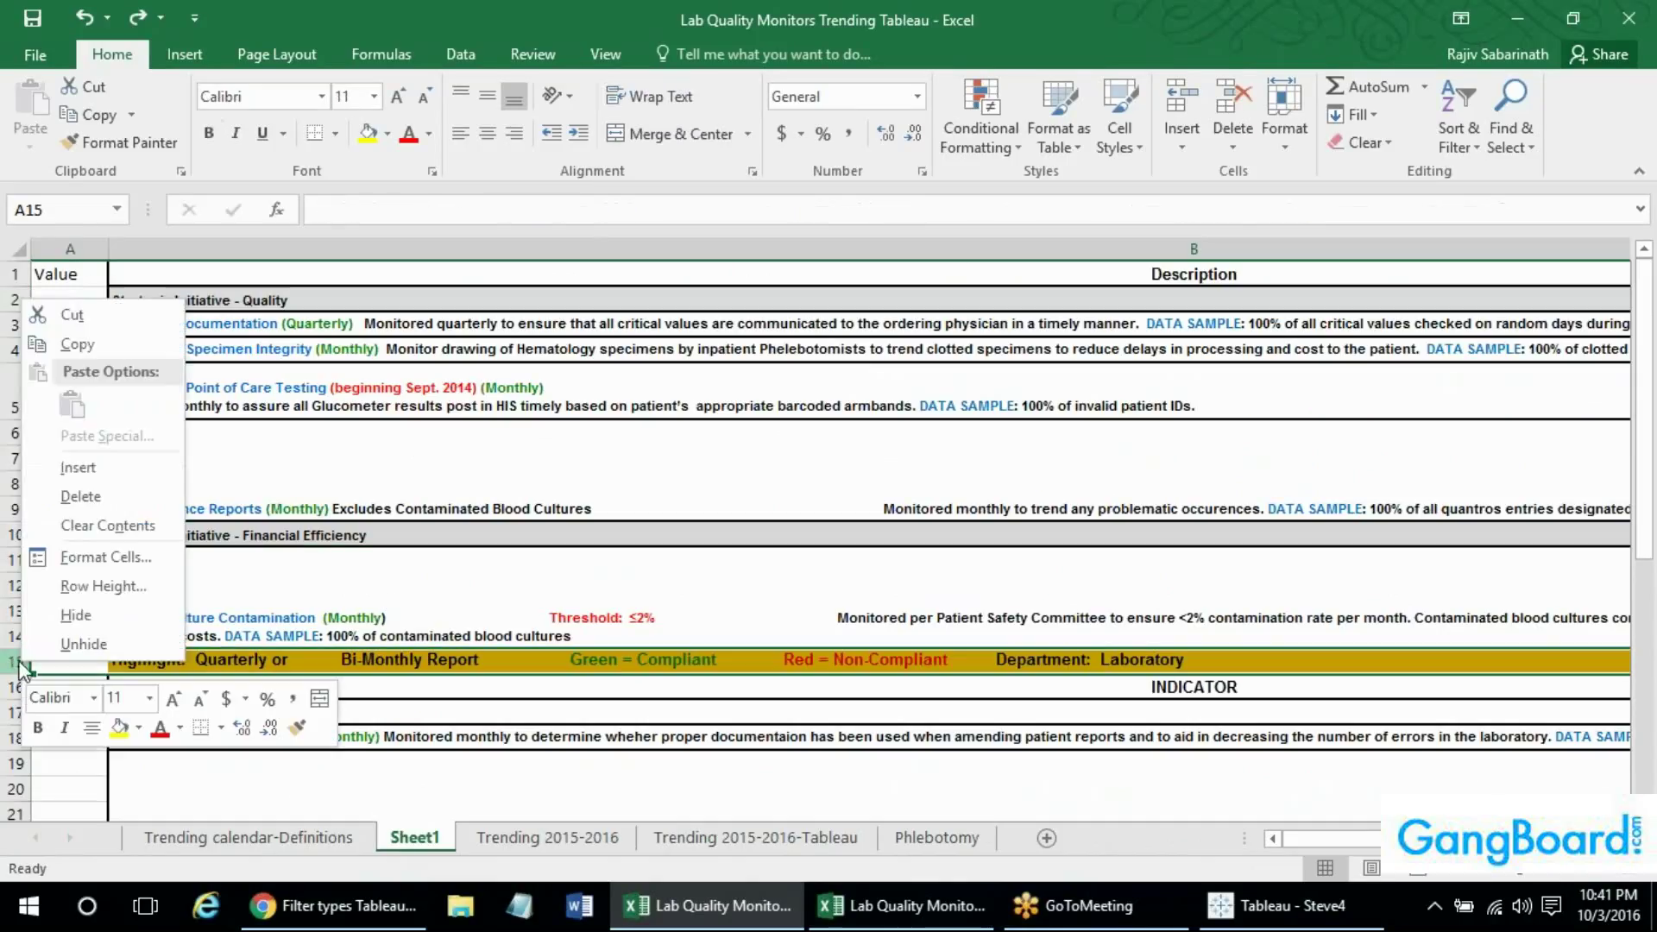
click(108, 499)
Delete the Strategic Initiative - Quality and Strategic Initiative - Financial Efficiency heading rows from Sheet1.
click(333, 535)
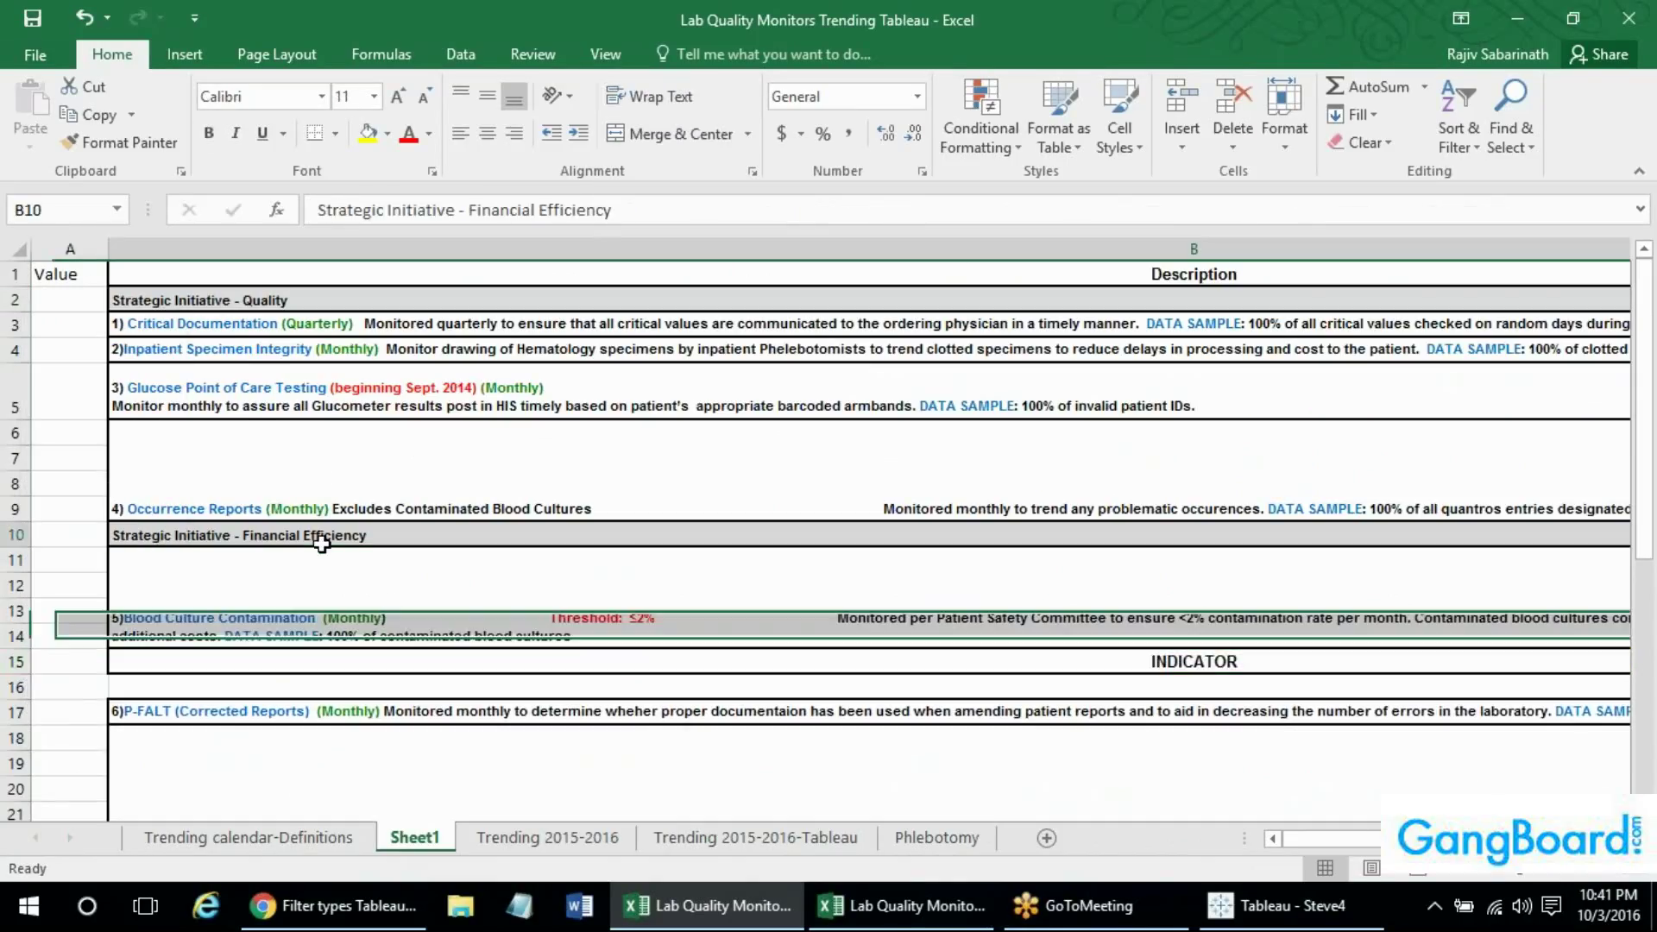
click(16, 535)
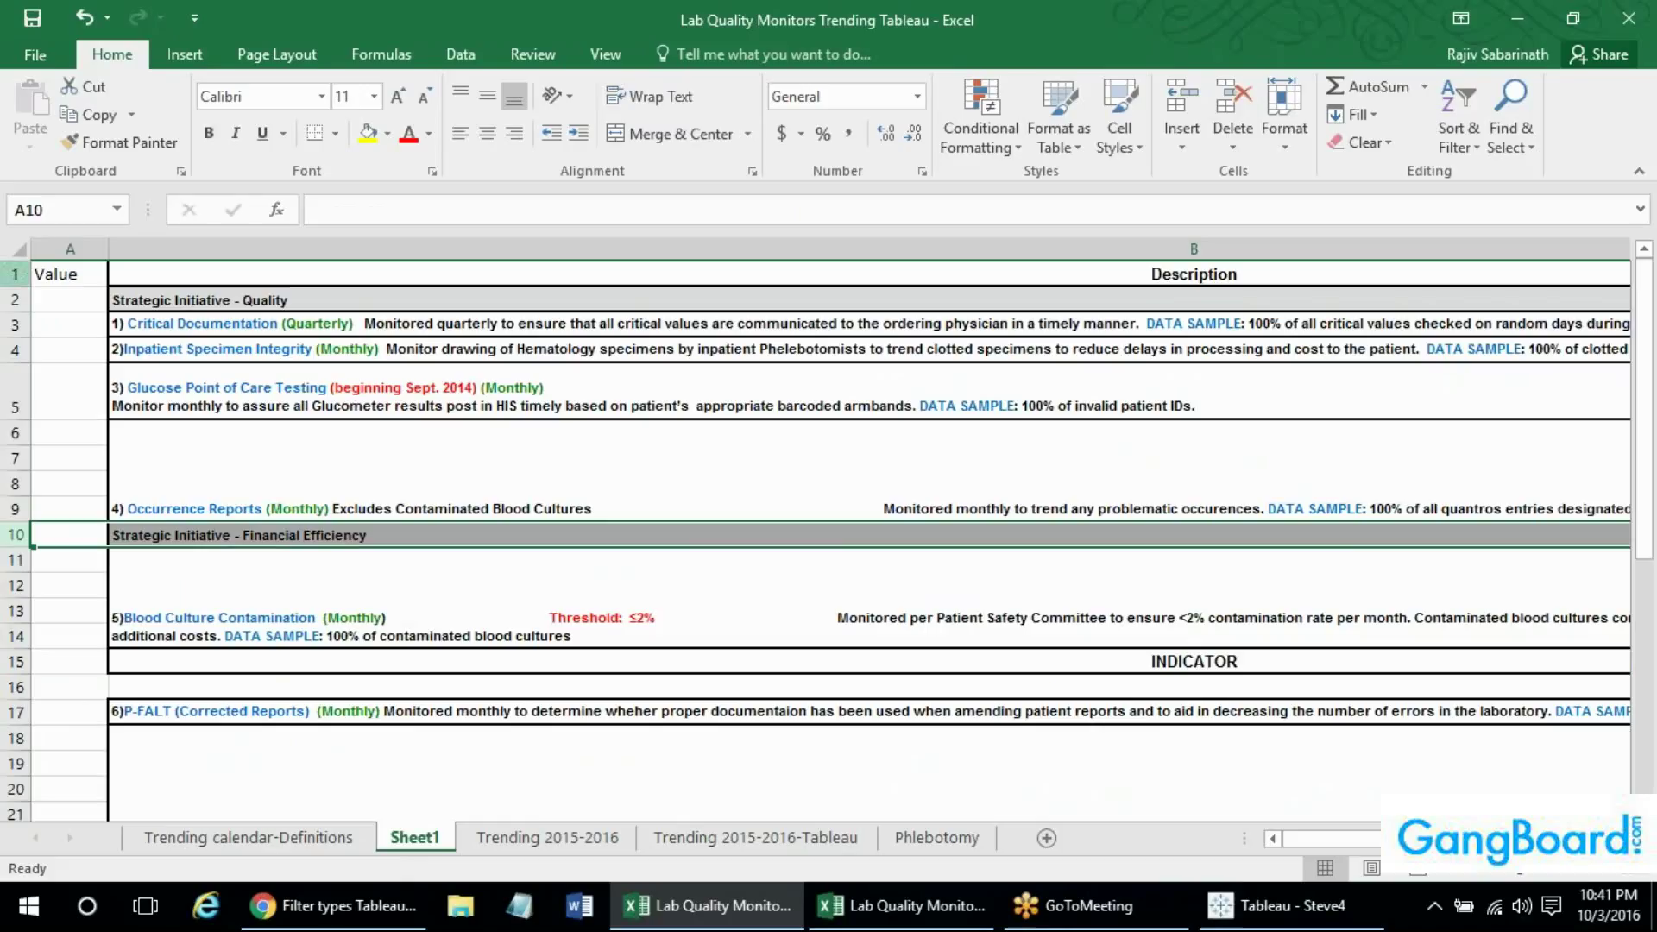
ctrl+click(17, 299)
right_click(17, 299)
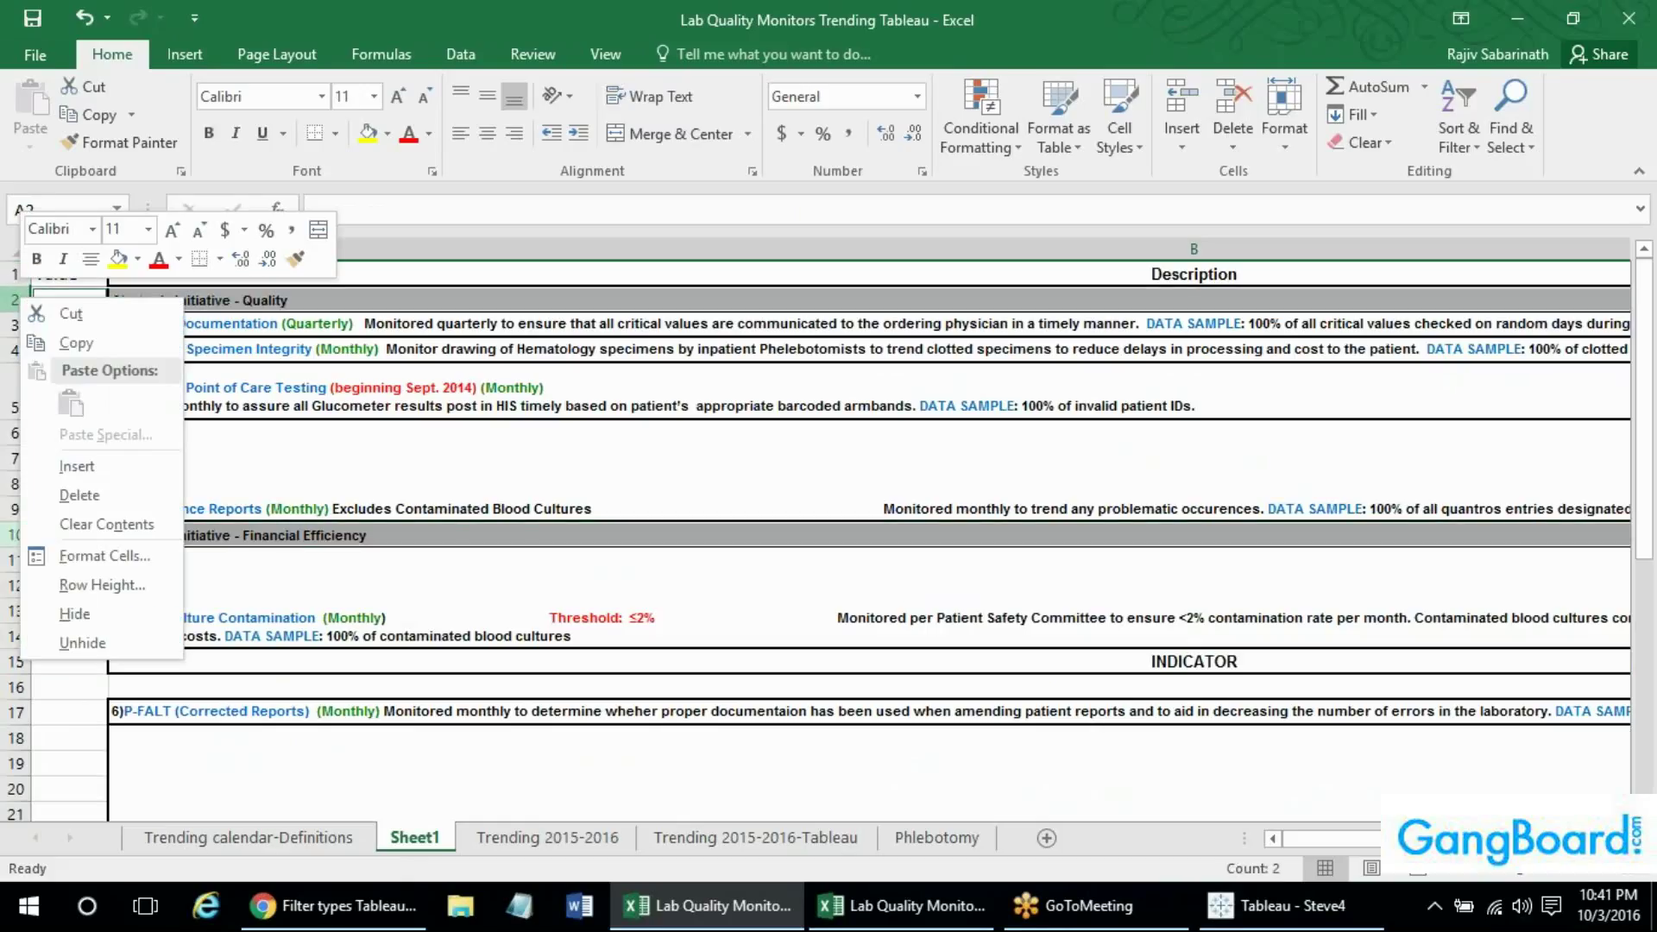
click(83, 480)
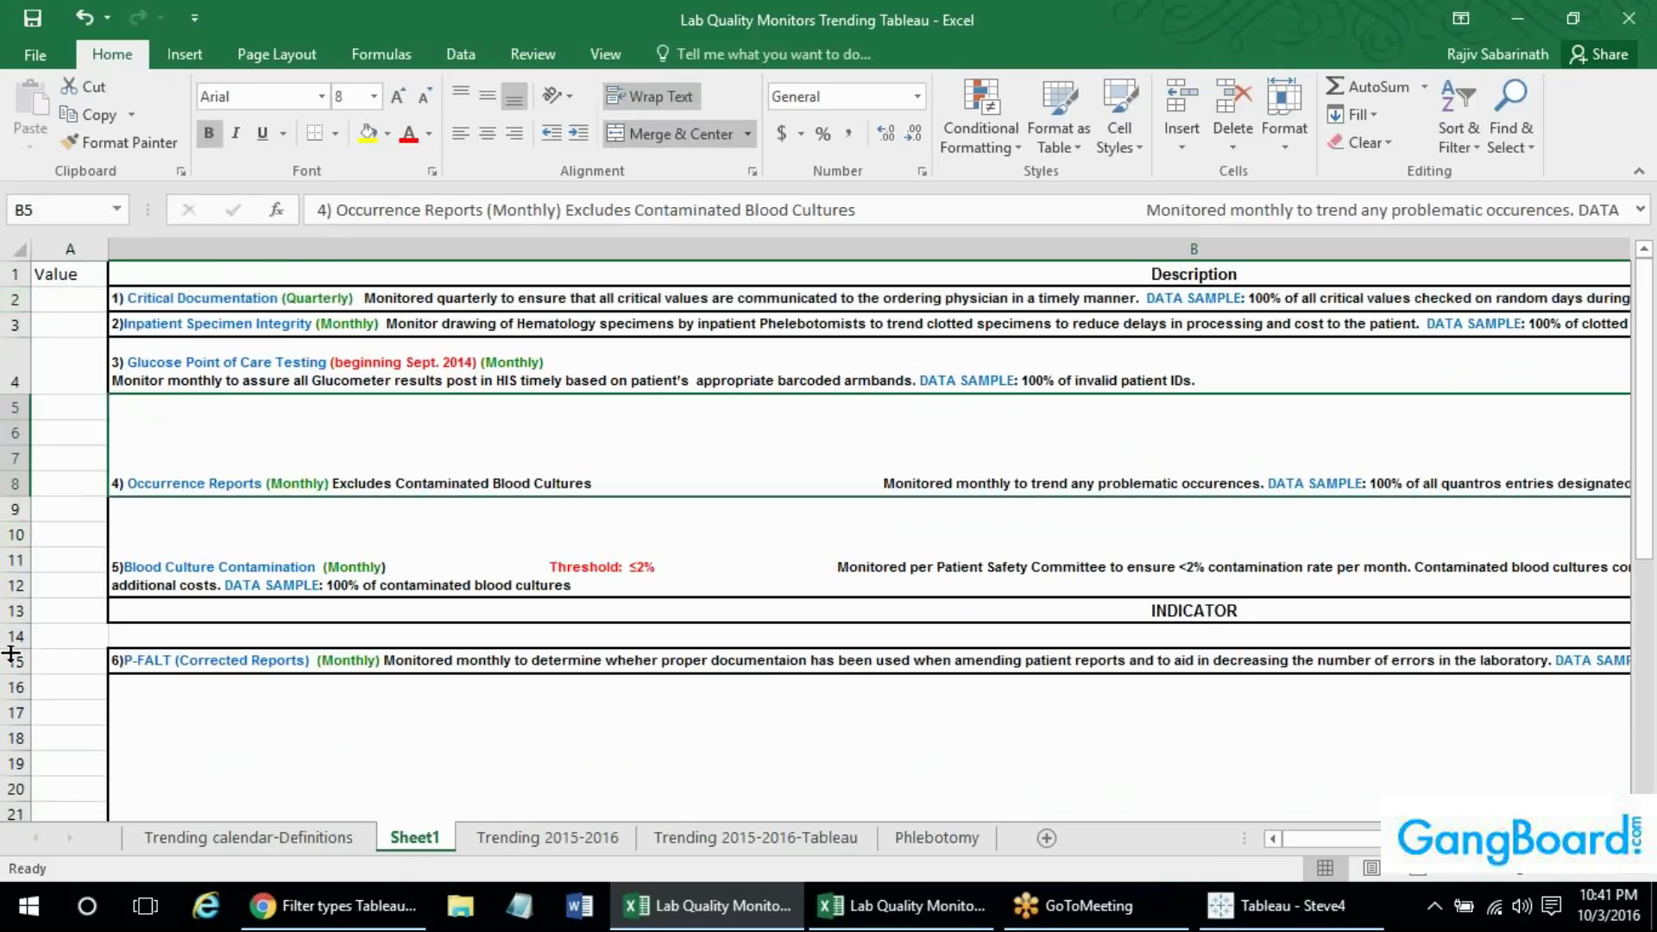
Delete the repeated INDICATOR header row and the blank row beneath it, above the P-FALT description.
drag(16, 610, 15, 535)
right_click(16, 611)
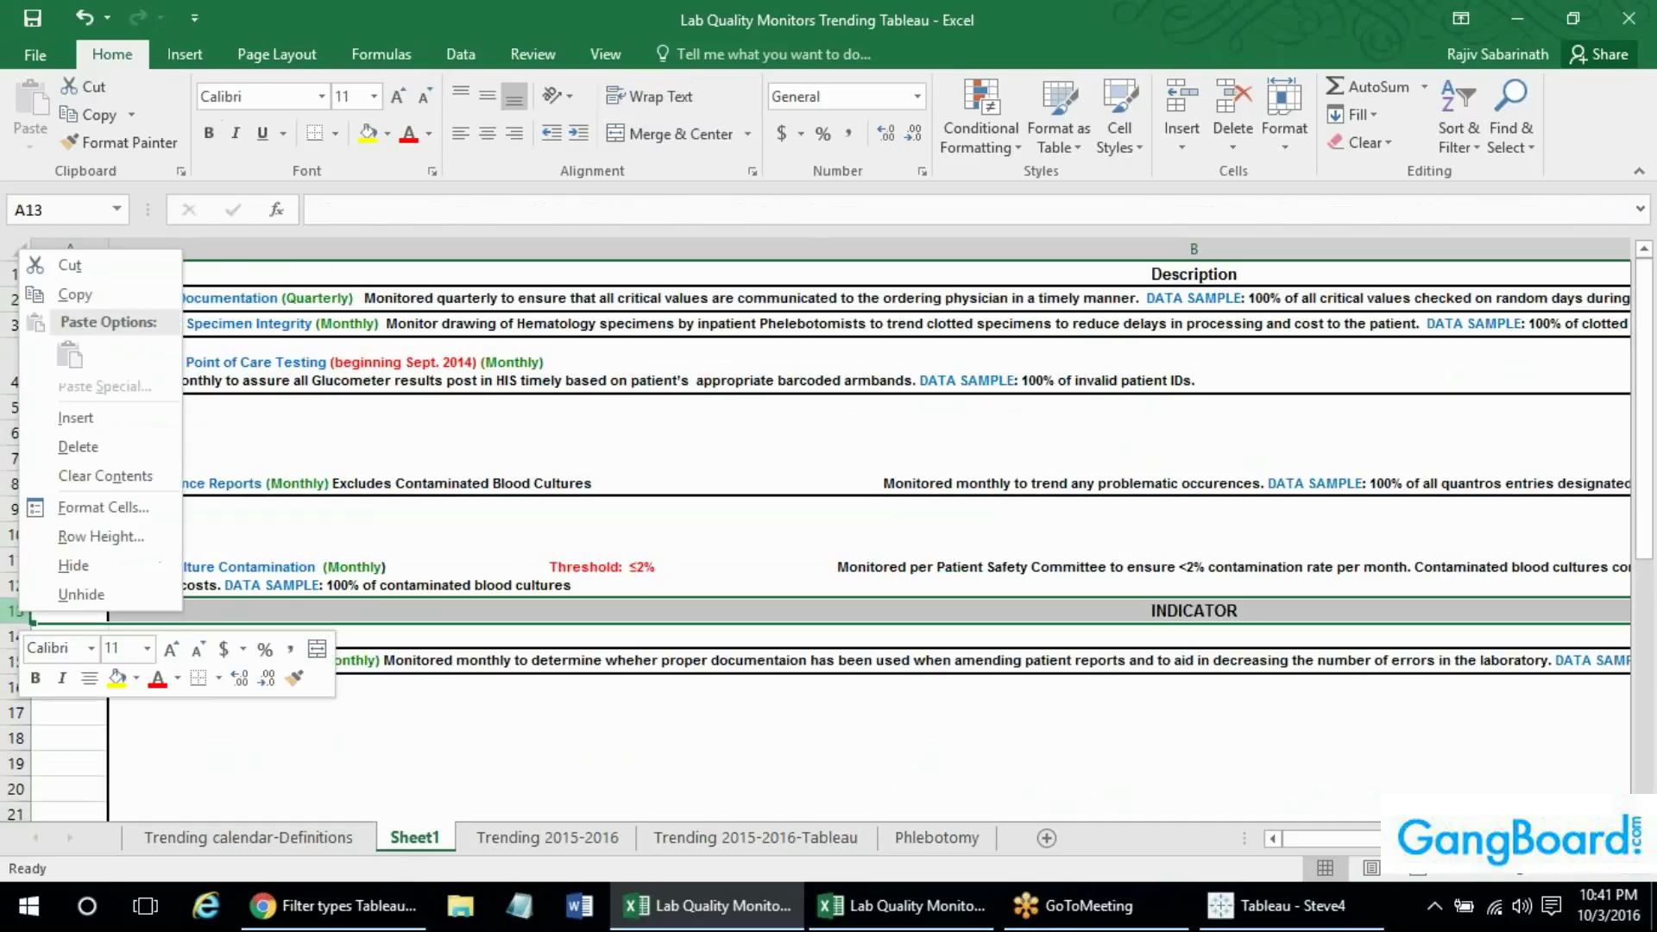
click(107, 442)
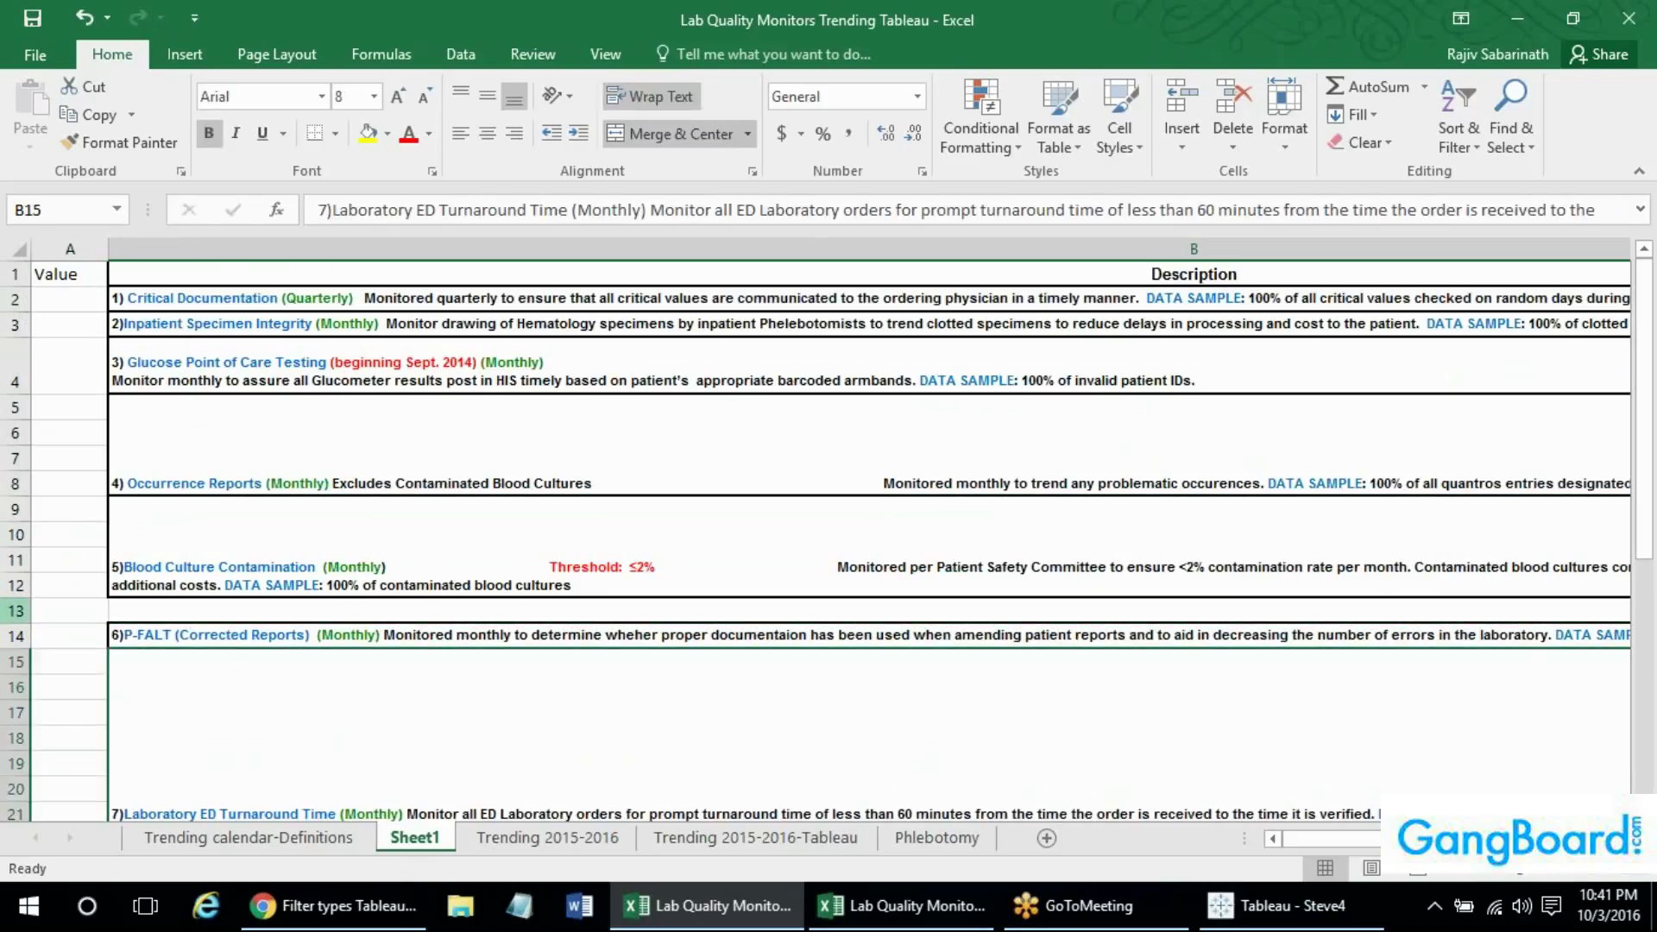
right_click(21, 611)
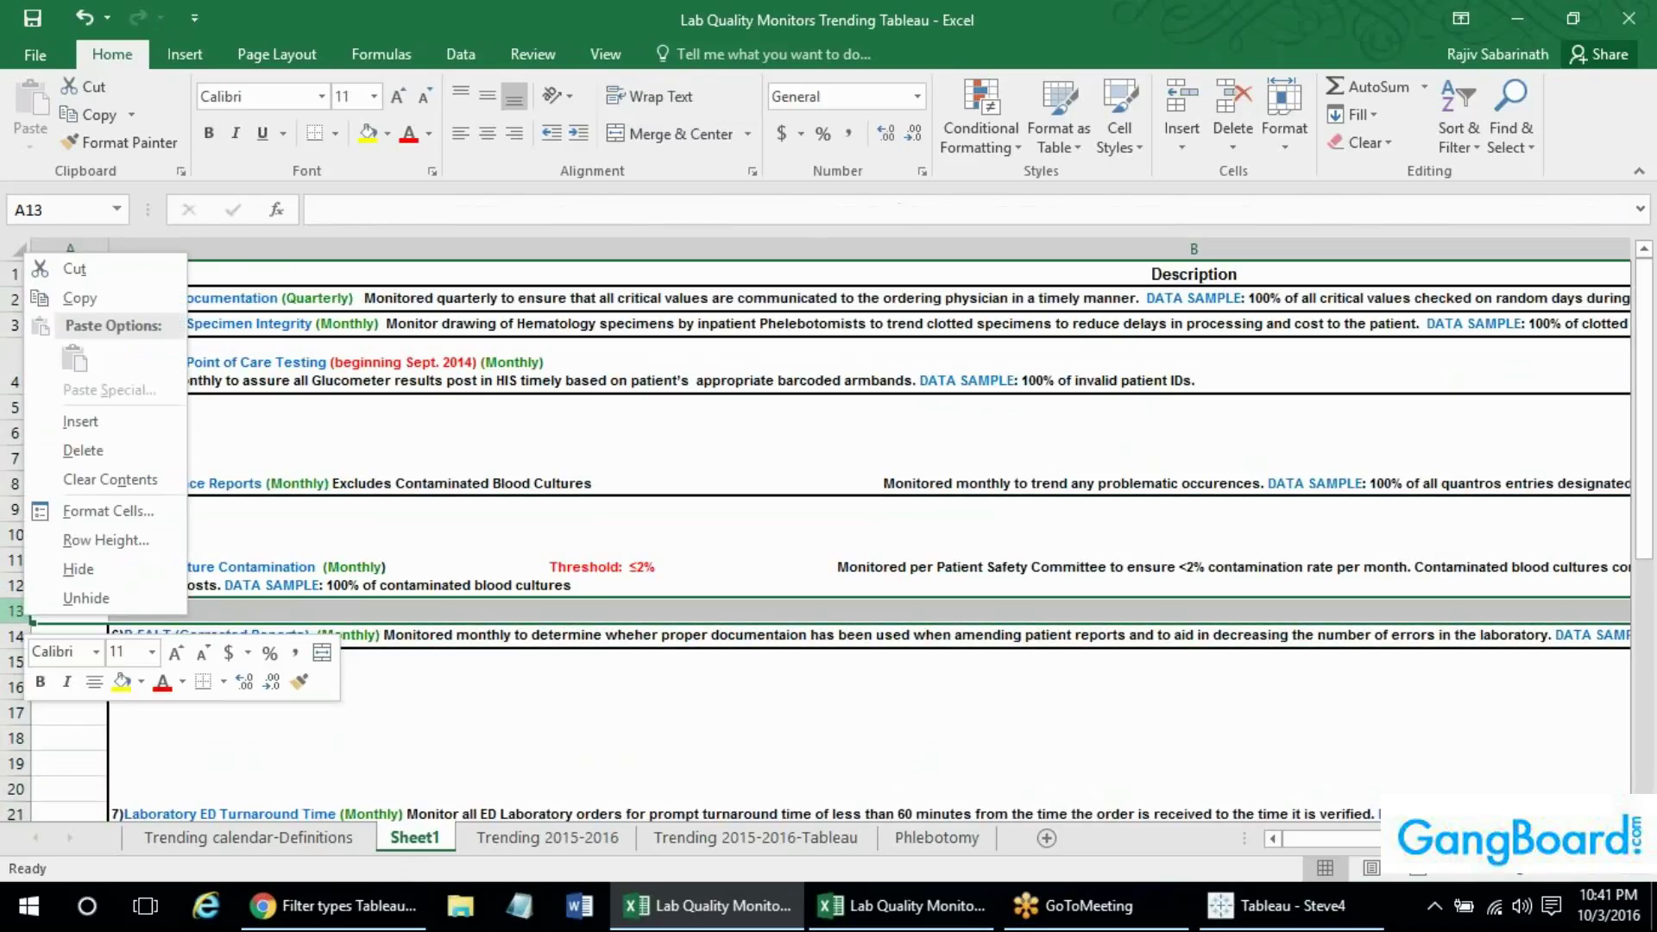
click(109, 452)
Delete rows 26 to 28 holding the Highlight legend, repeated INDICATOR header and Strategic Initiative - Patient Safety and infection Prevention heading.
key(Down)
key(Down)
key(Down)
key(Down)
key(Down)
key(Down)
key(Down)
key(Down)
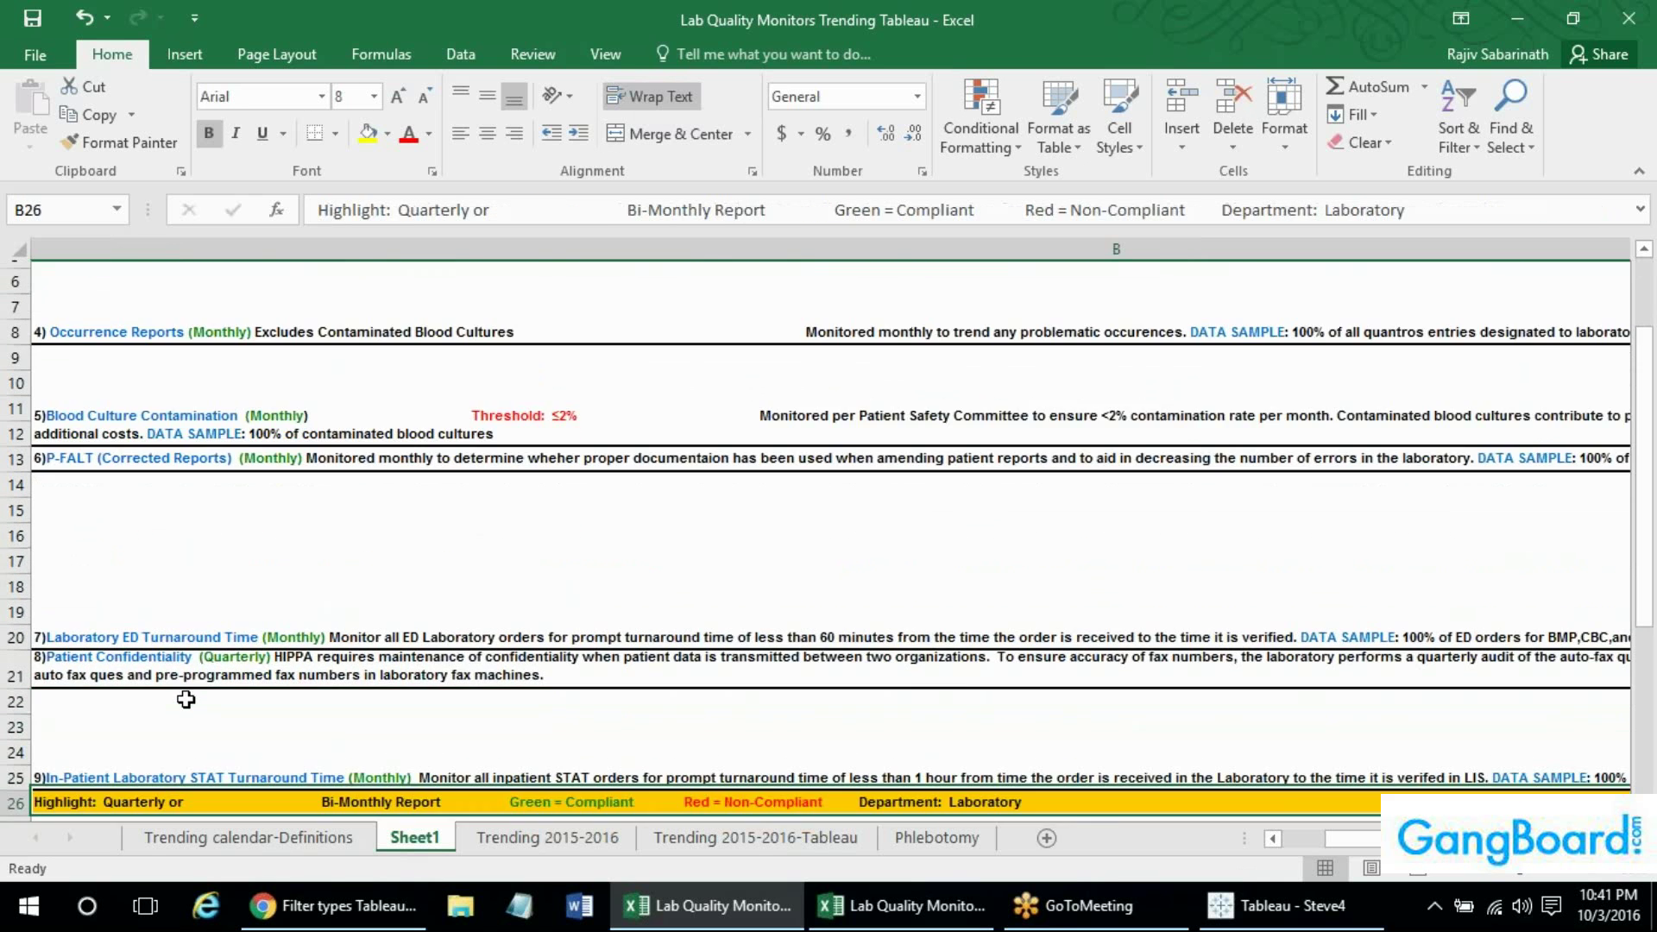
click(185, 698)
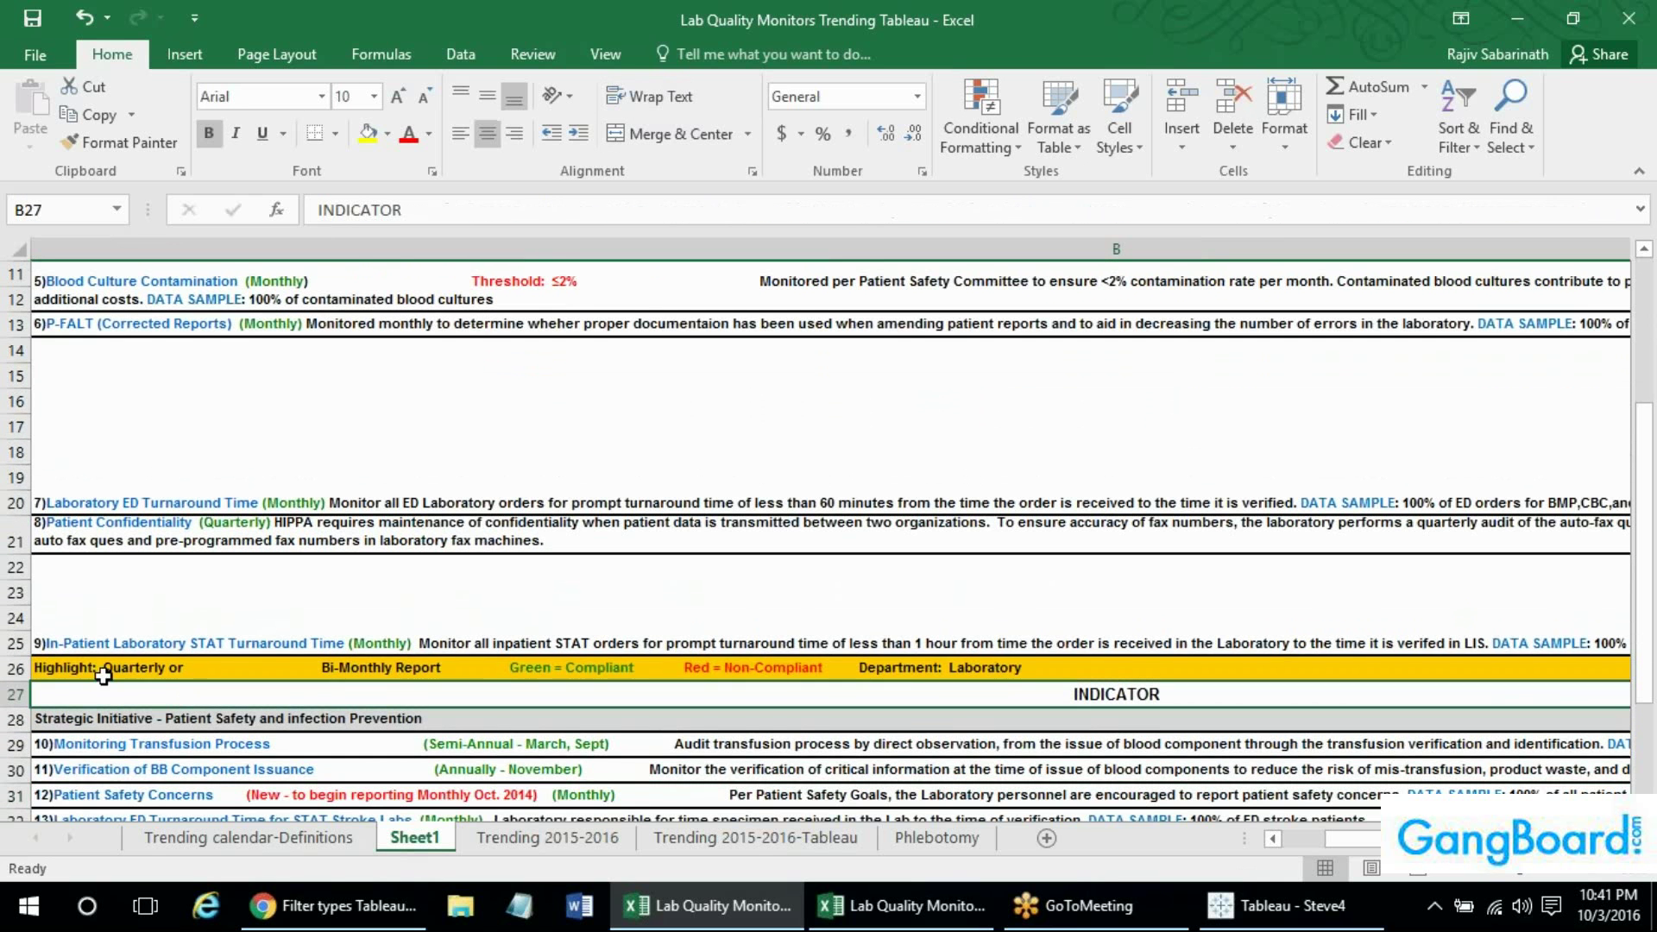
drag(15, 669, 16, 720)
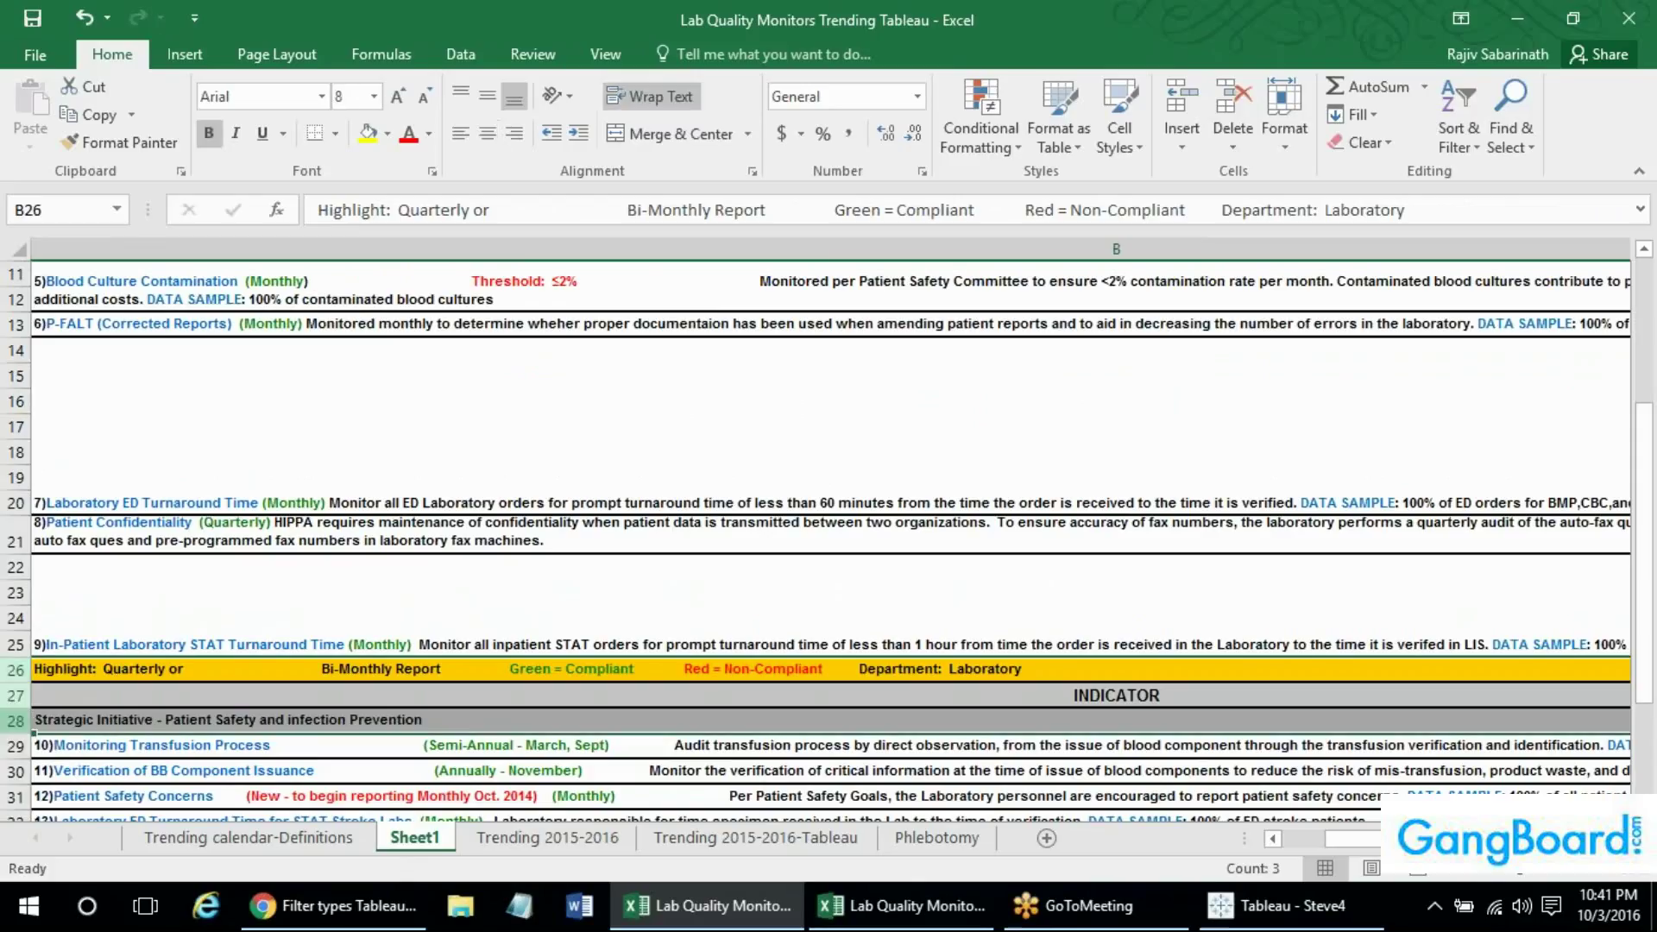
right_click(15, 720)
click(77, 553)
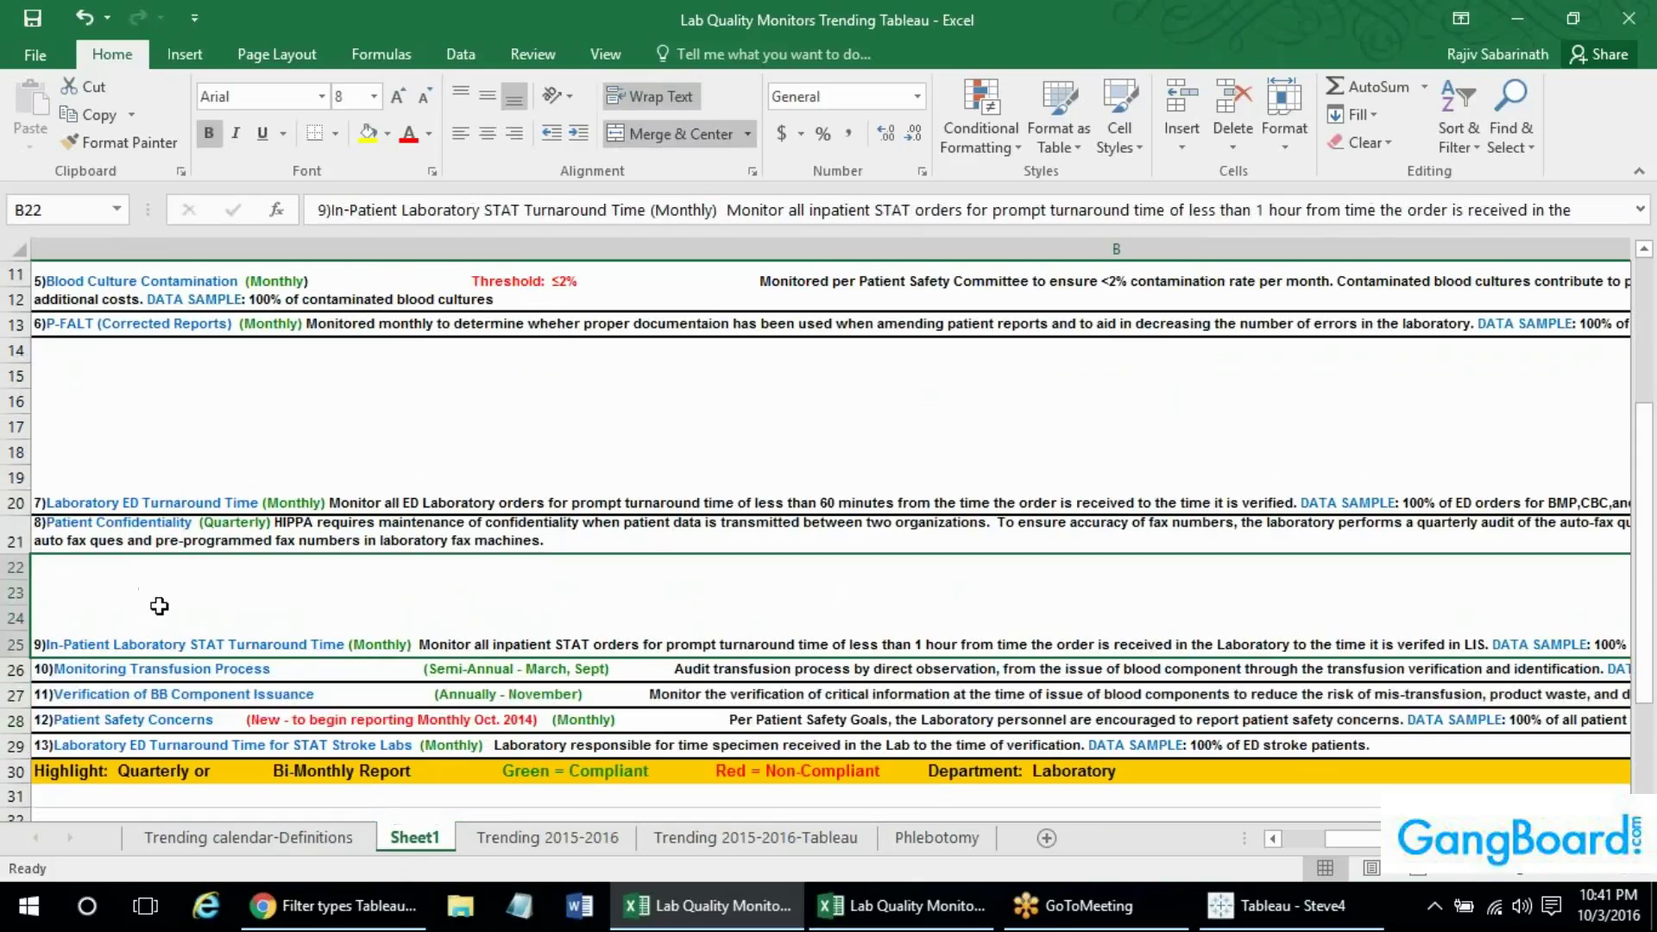
Delete the remaining Highlight legend row 30 below the Laboratory ED Turnaround Time for STAT Stroke Labs description.
key(Down)
key(Down)
key(Down)
key(Down)
key(Down)
key(Down)
key(Down)
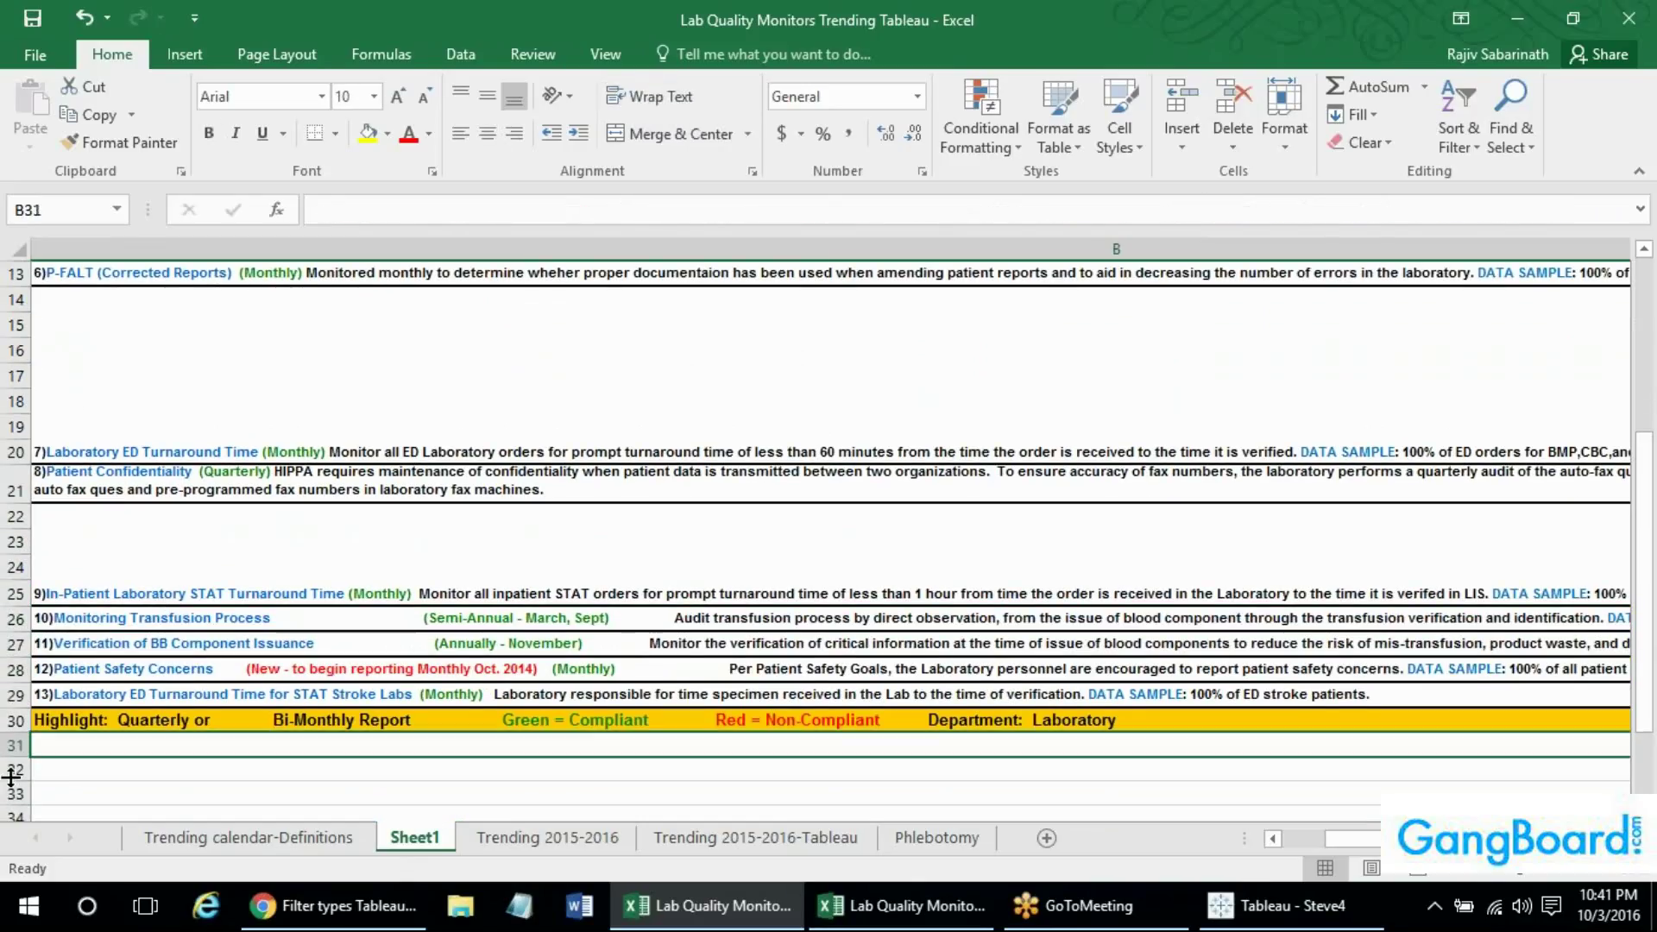
click(17, 720)
right_click(20, 728)
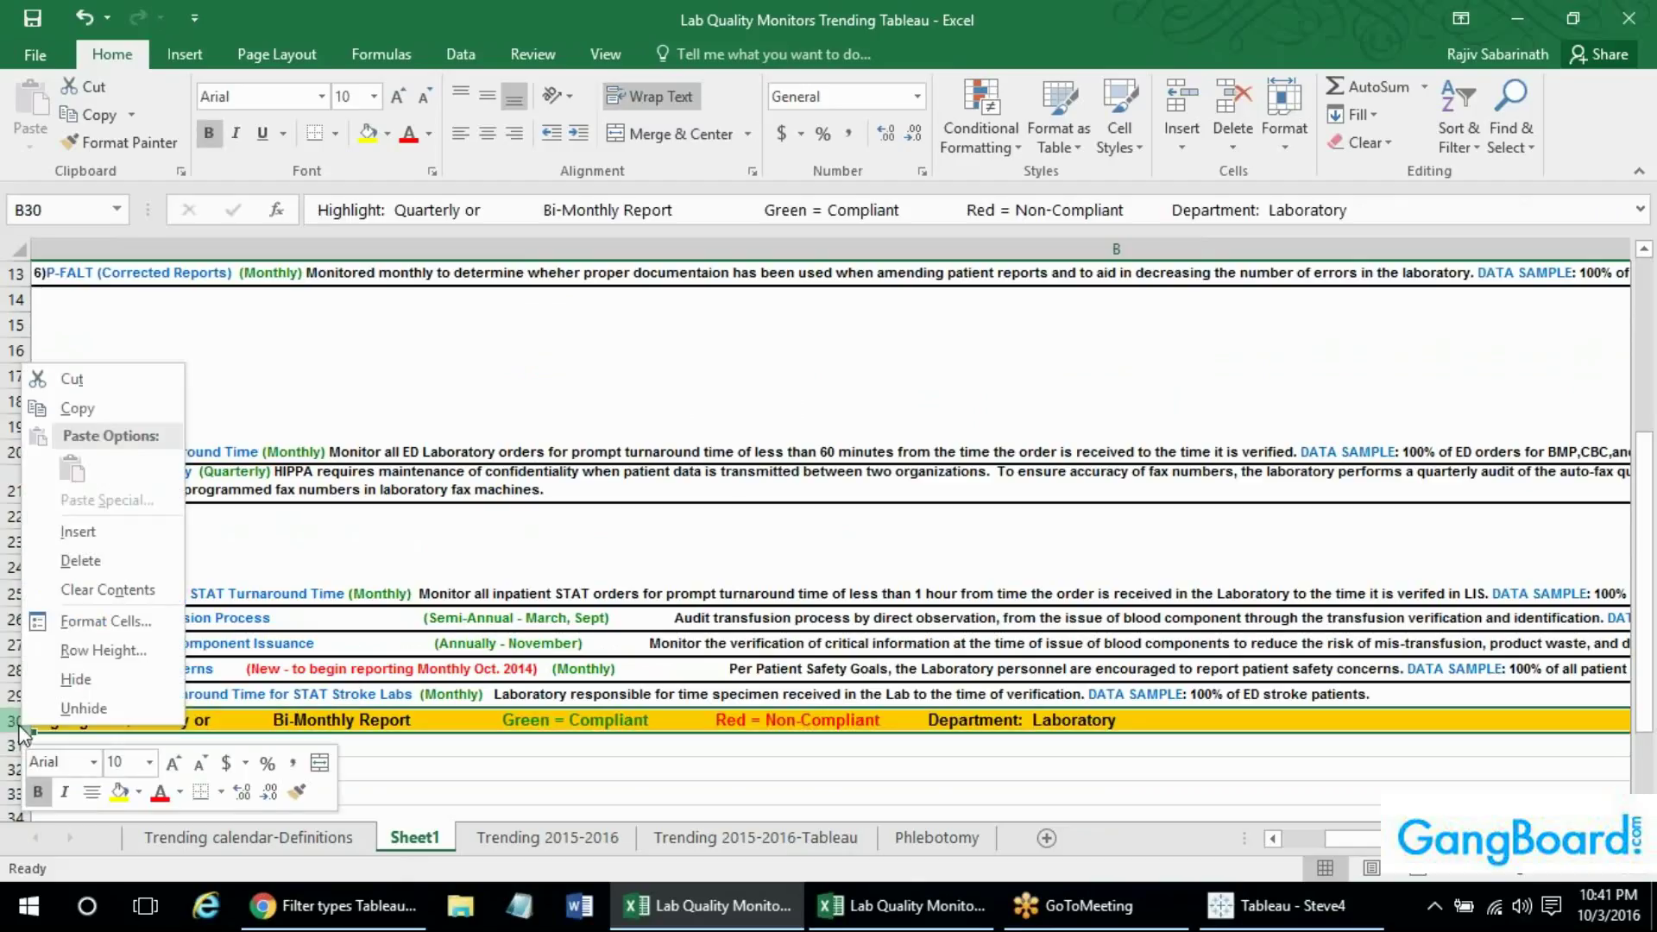
click(79, 560)
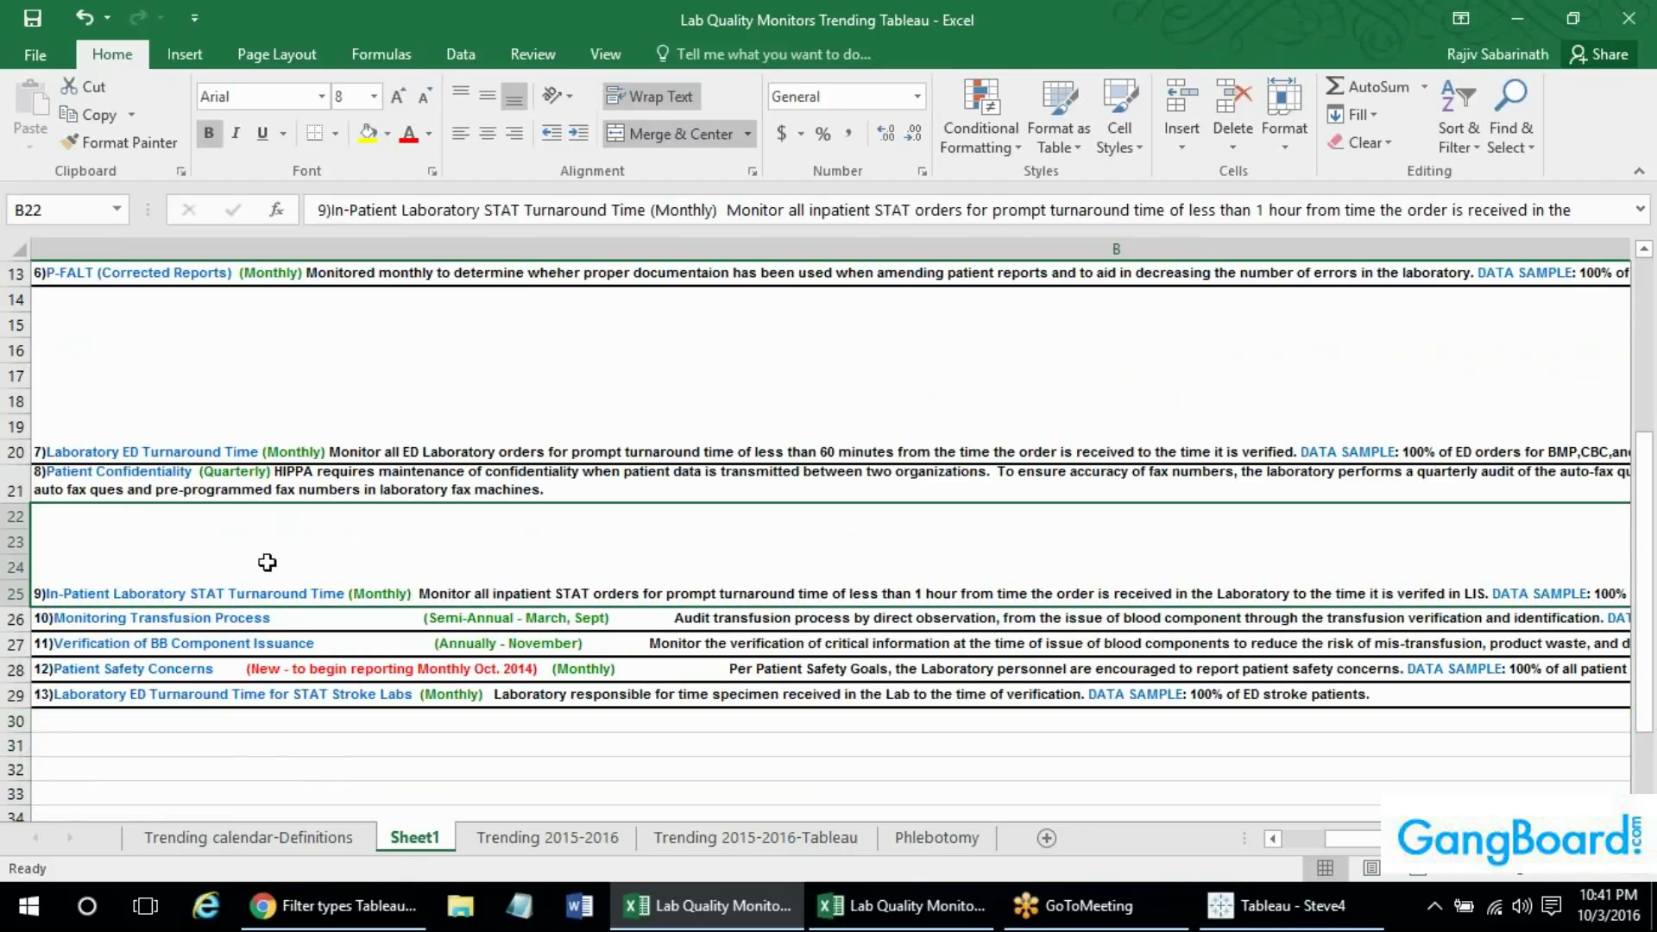
Unmerge the In-Patient Laboratory STAT Turnaround Time description cell and delete the empty rows 23 to 25 beneath it.
click(675, 138)
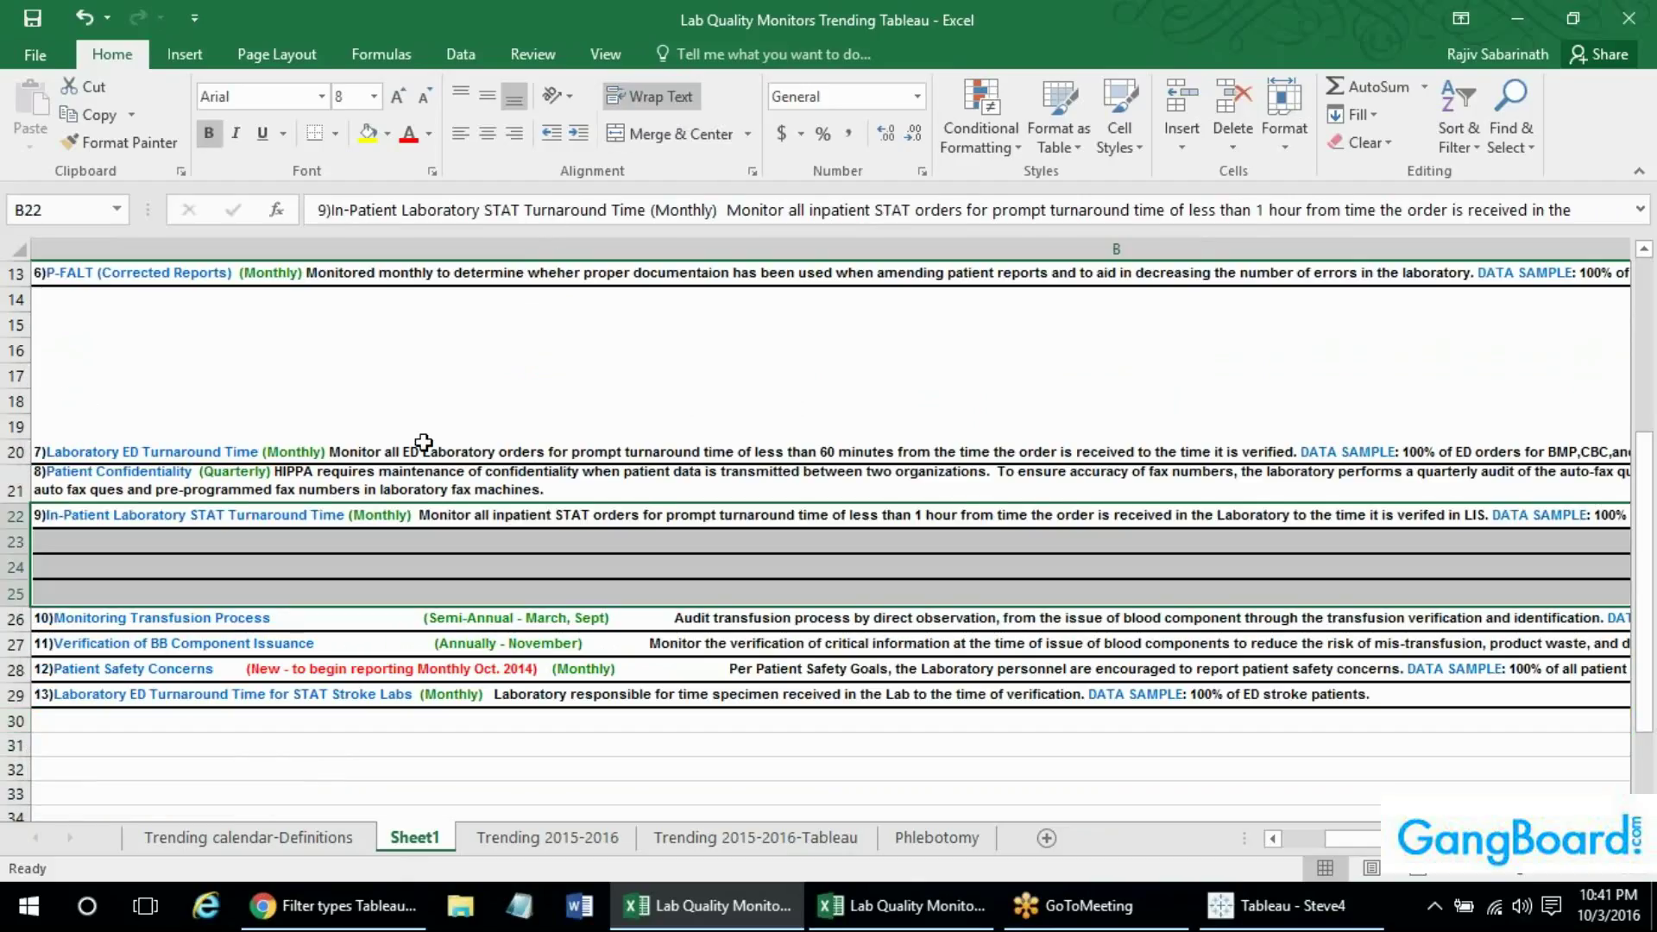
click(163, 541)
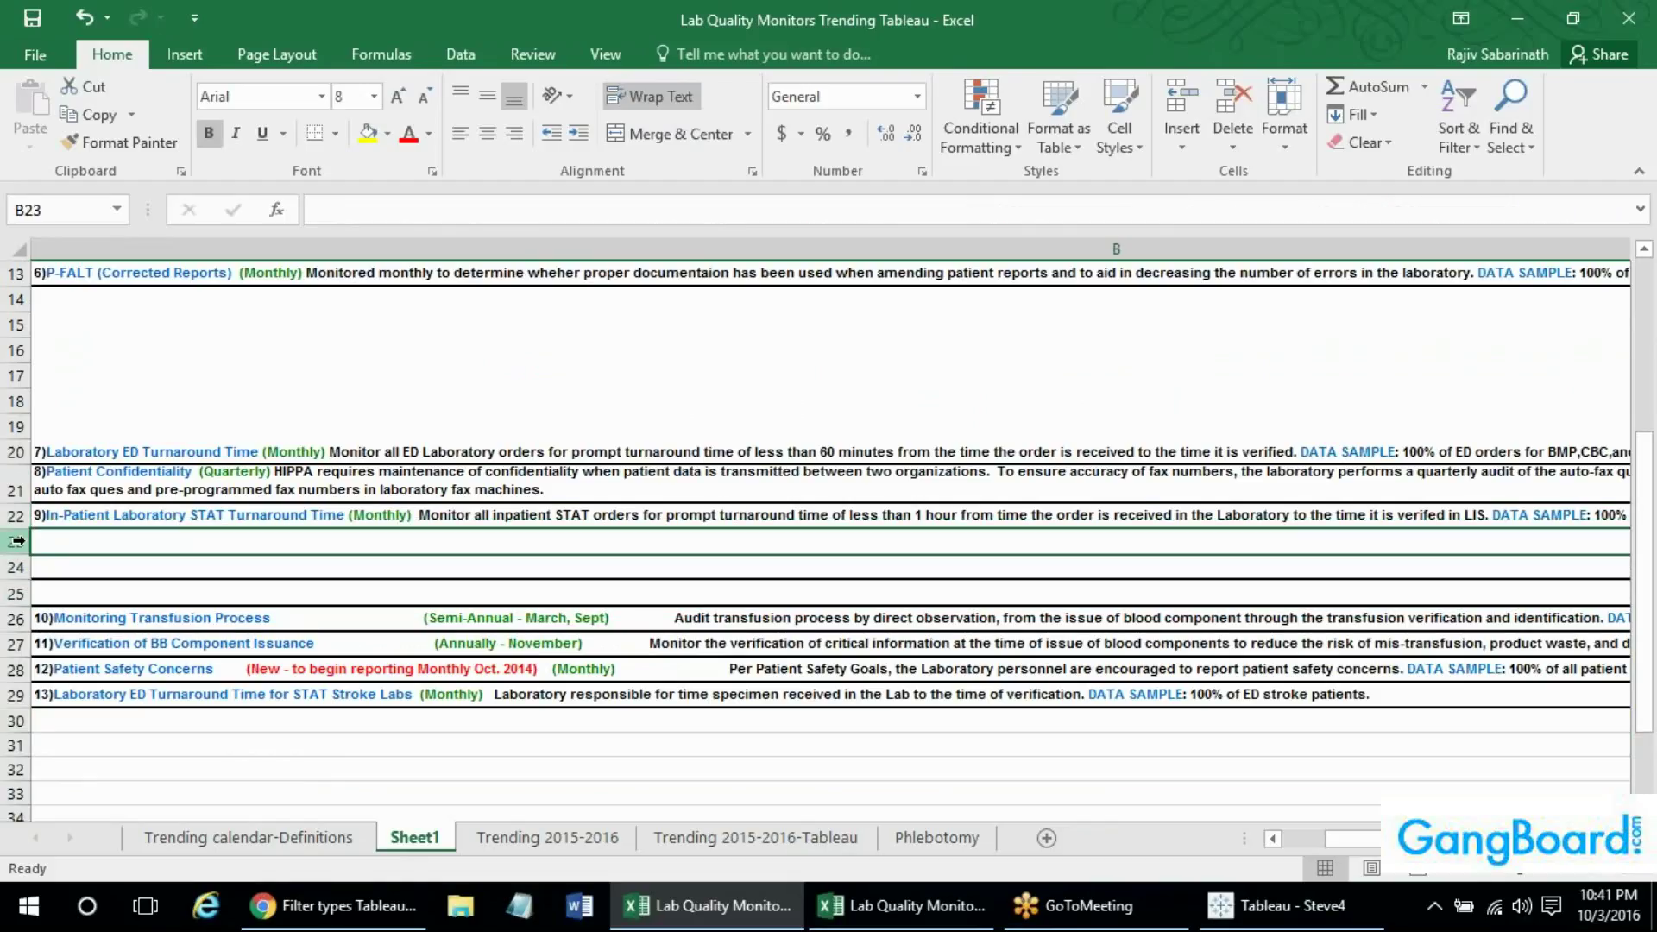
drag(13, 541, 17, 600)
right_click(18, 595)
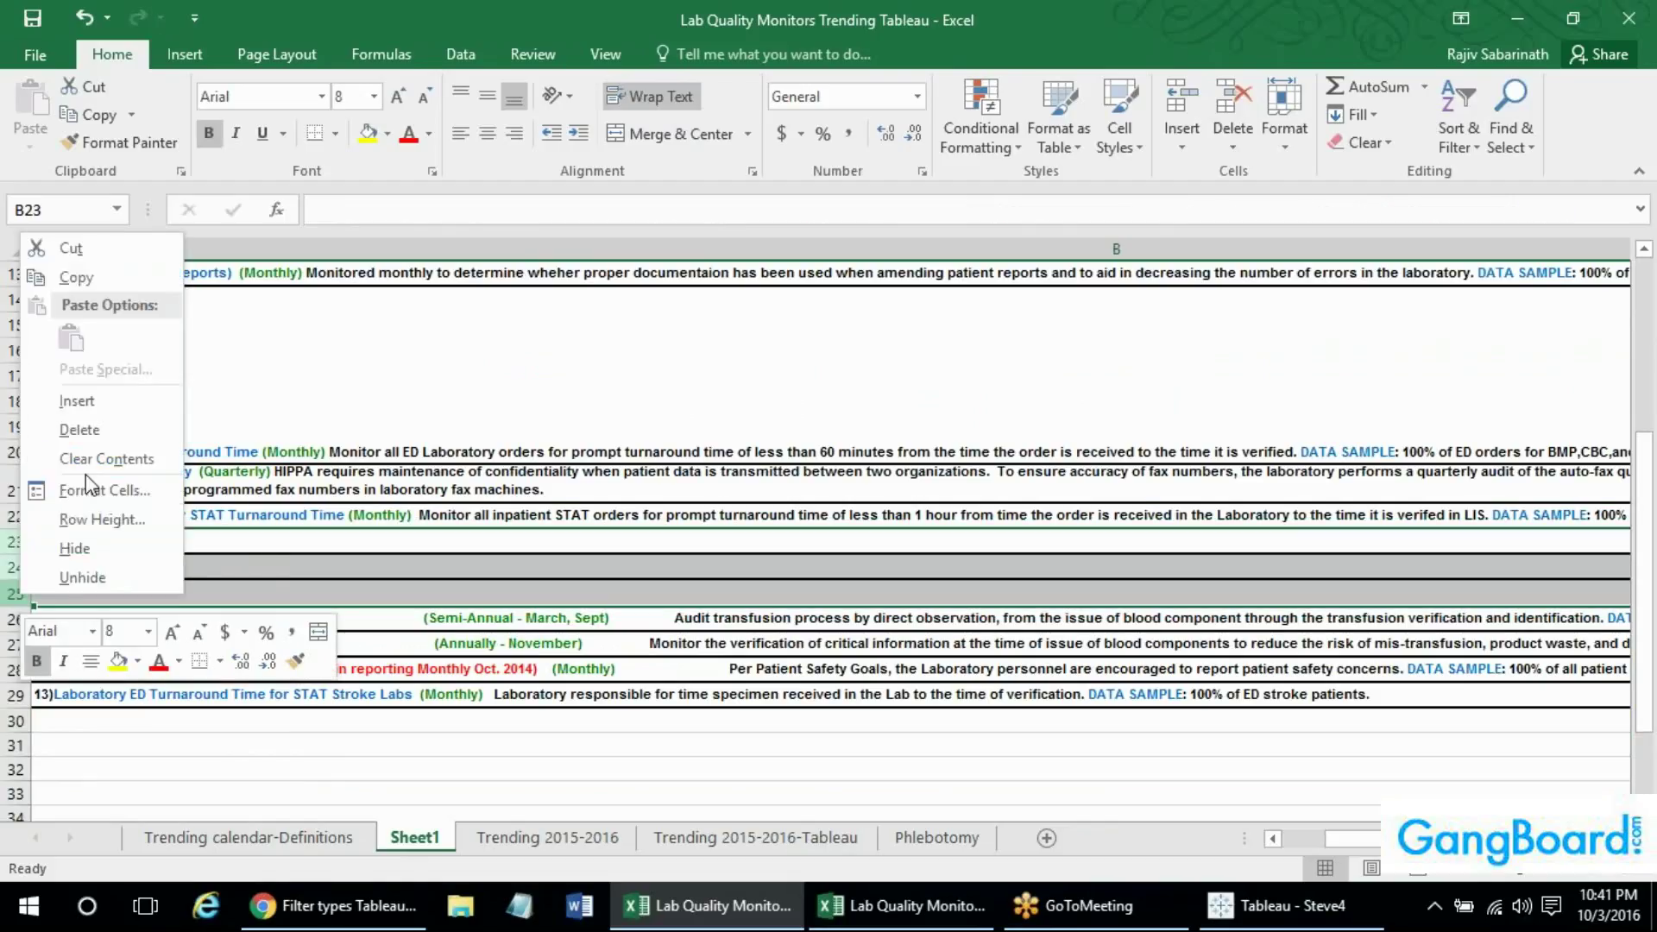
click(101, 430)
click(230, 662)
Unmerge the Laboratory ED Turnaround Time description in B14 and delete the empty rows 15 to 20 beneath it.
key(Up)
key(Up)
key(Up)
key(Up)
key(Up)
key(Up)
key(Up)
key(Up)
key(Up)
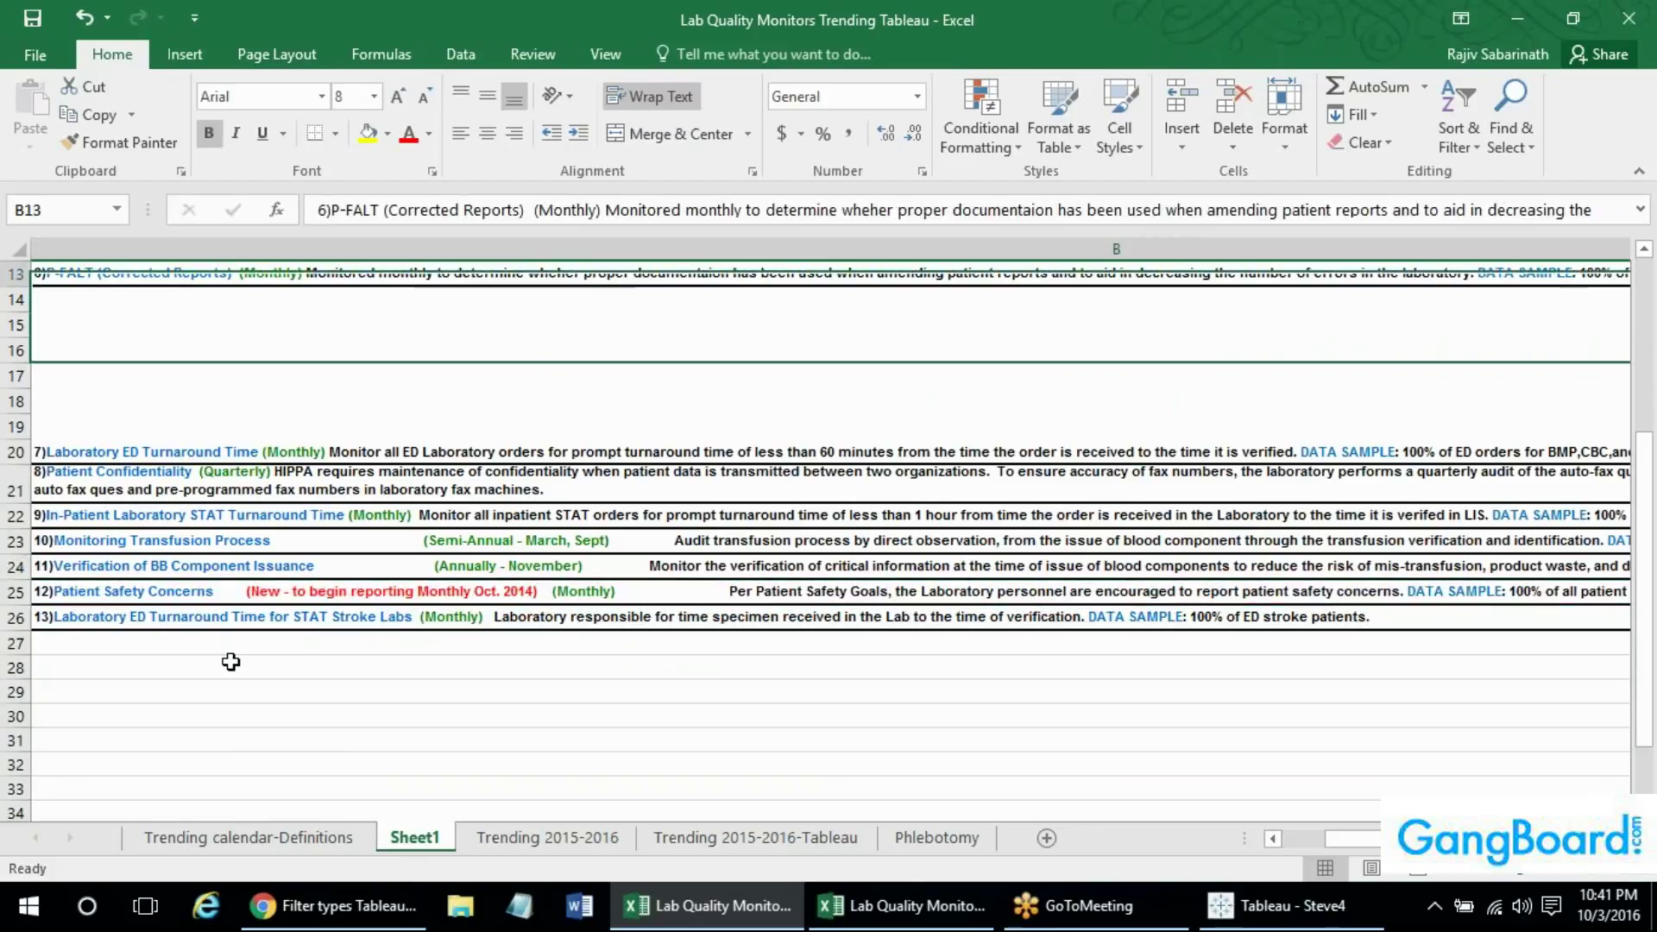
key(Down)
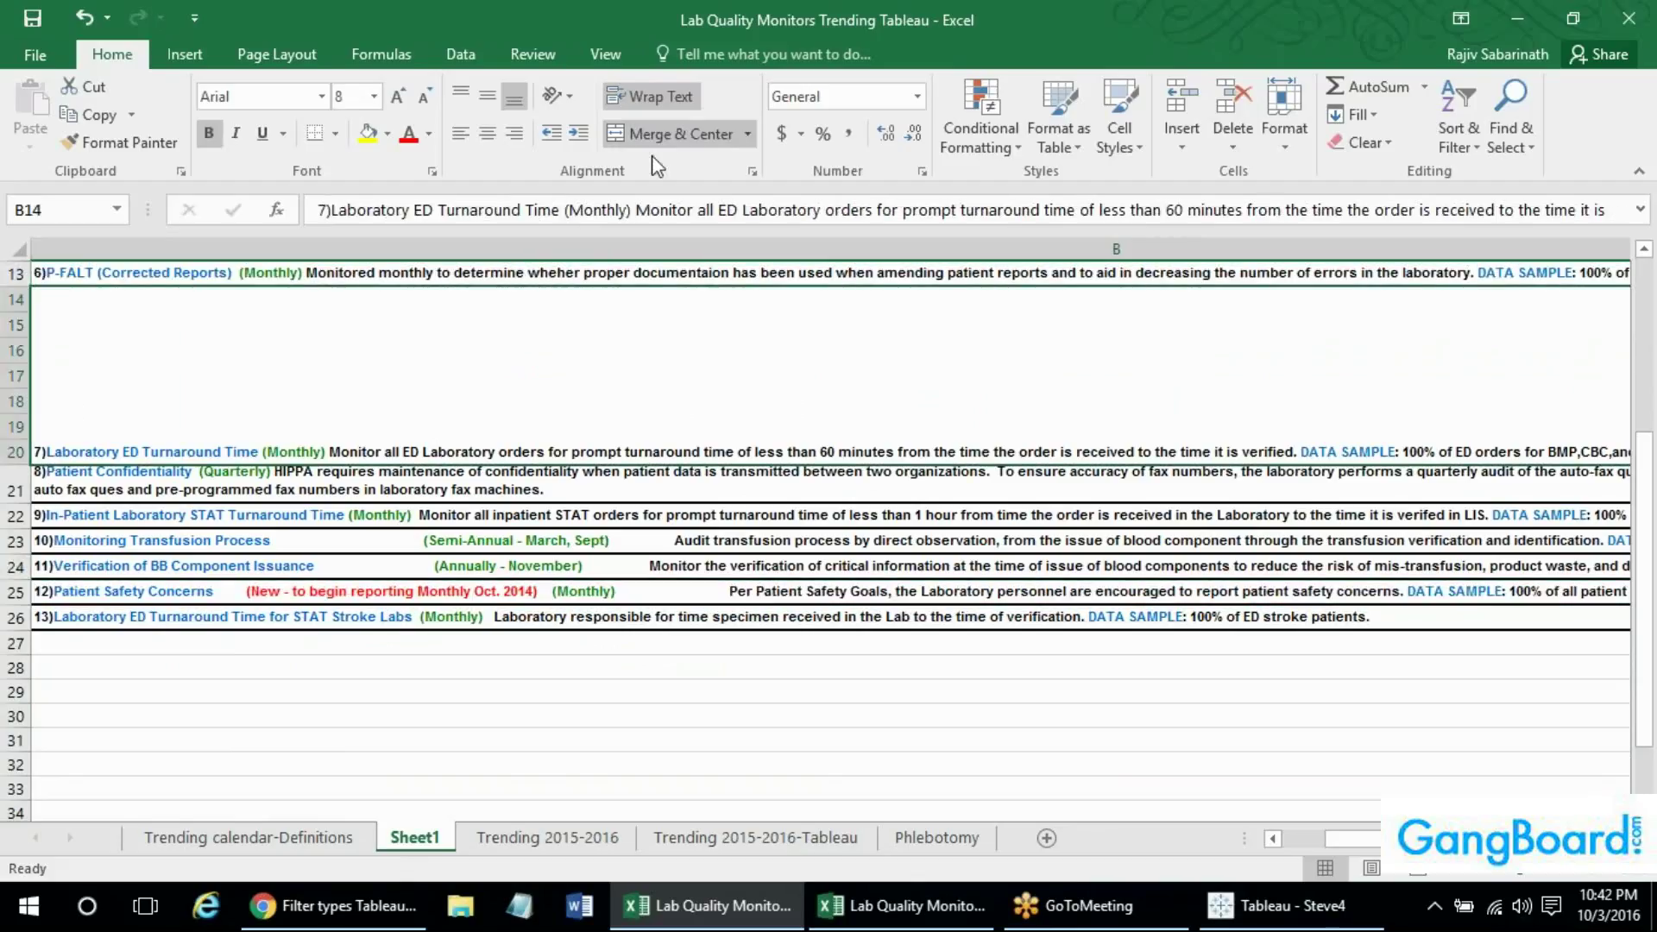
click(669, 133)
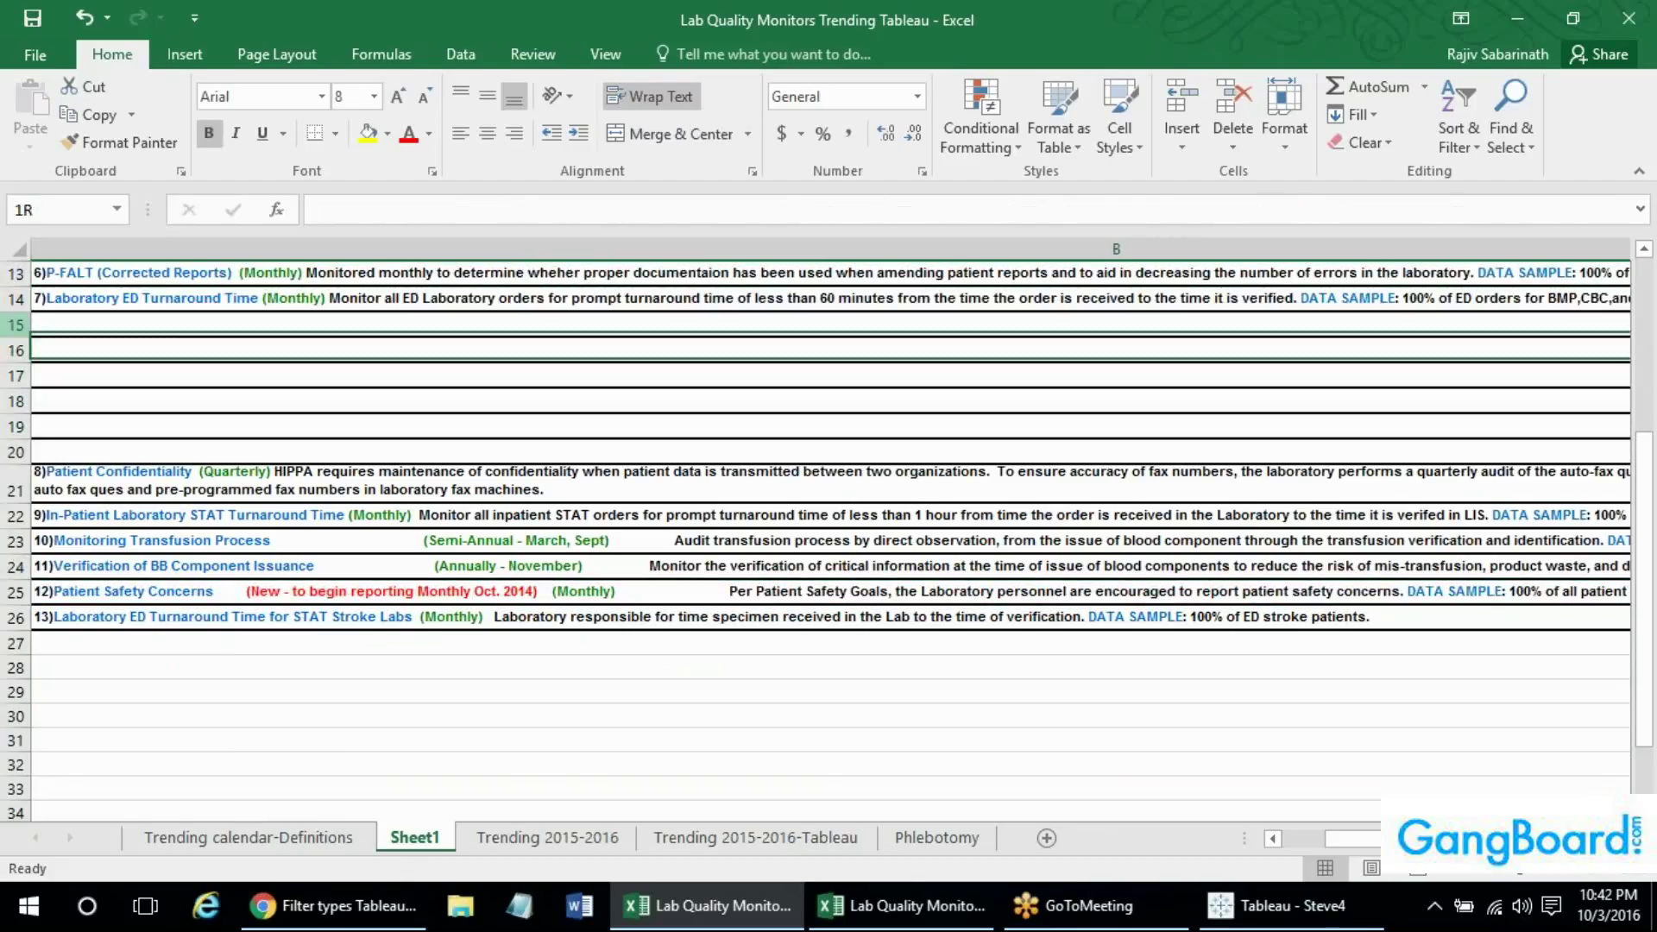
mouse_move(16, 349)
mouse_down()
mouse_move(15, 483)
mouse_move(16, 450)
mouse_up()
right_click(19, 449)
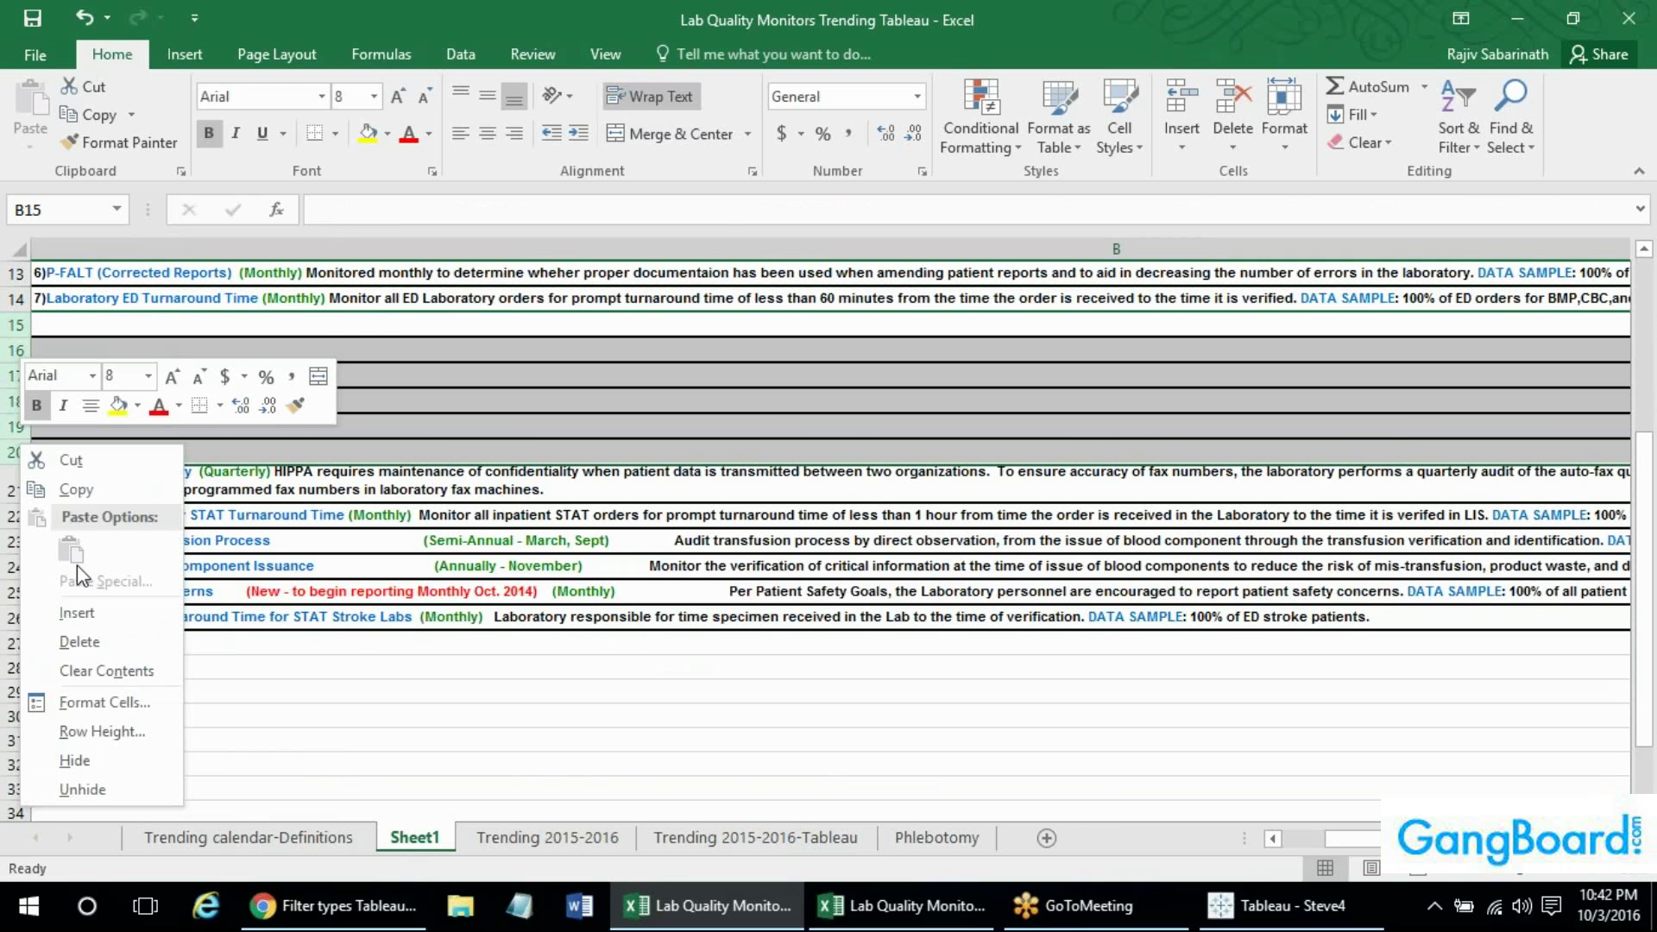
click(104, 651)
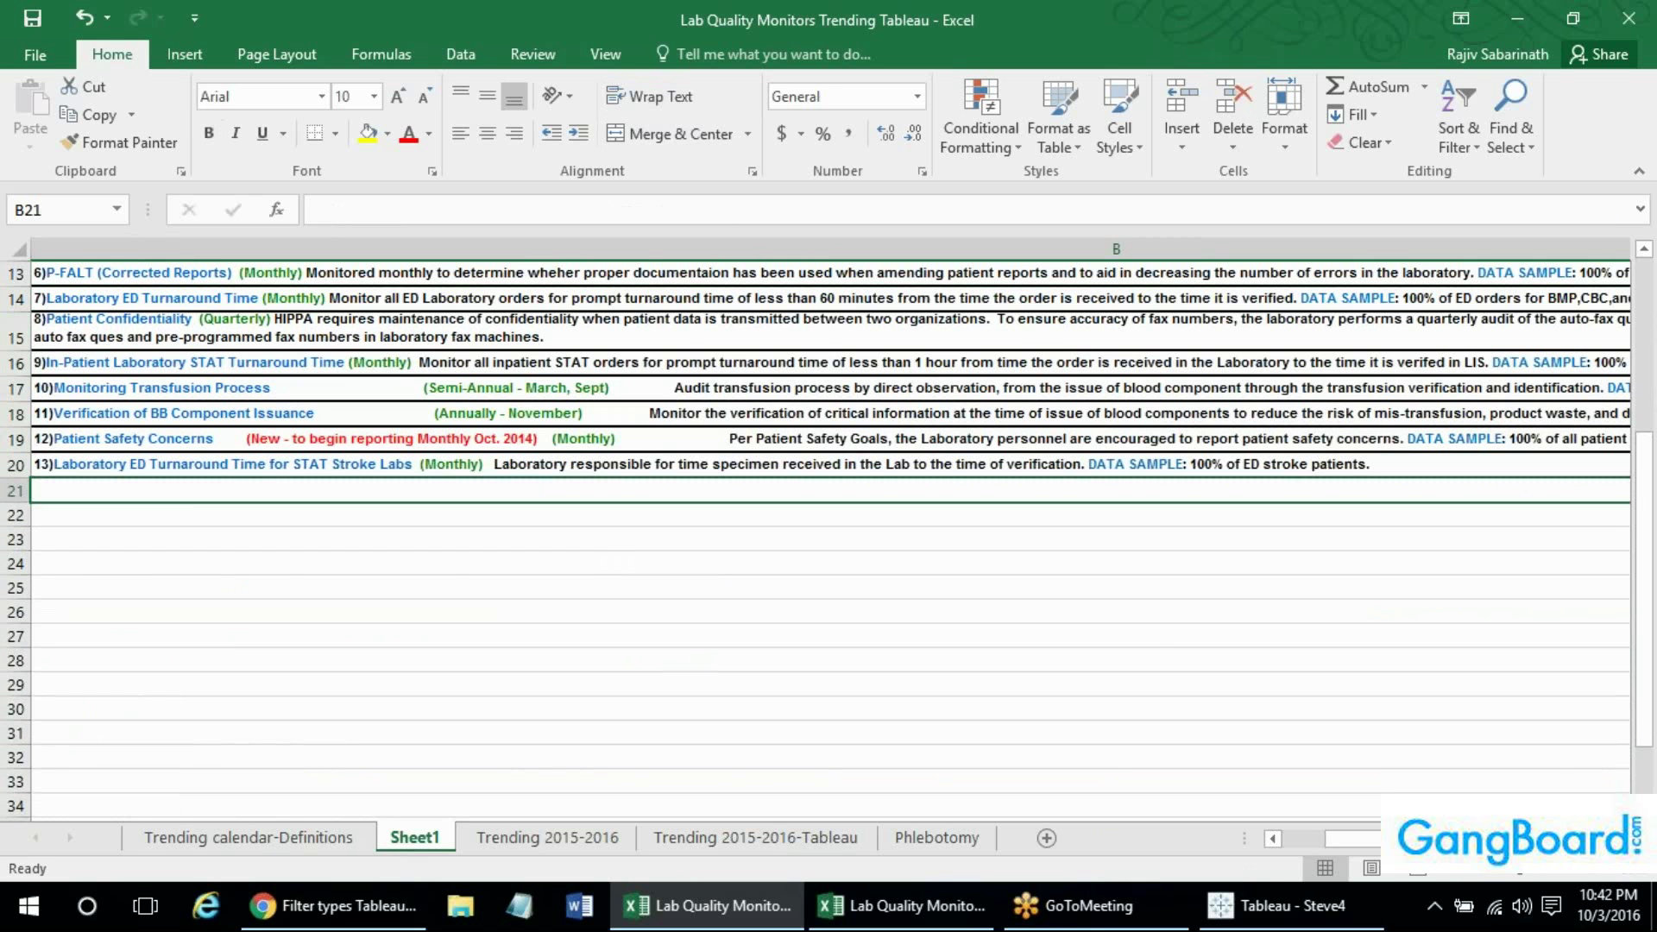
Unmerge the Blood Culture Contamination description in B9 and delete the empty rows 10 to 12 beneath it.
key(Up)
key(Up)
key(Up)
key(Up)
key(Up)
key(Up)
key(Up)
key(Up)
key(Up)
key(Up)
key(Up)
key(Up)
key(Up)
key(Down)
key(Down)
key(Down)
key(Down)
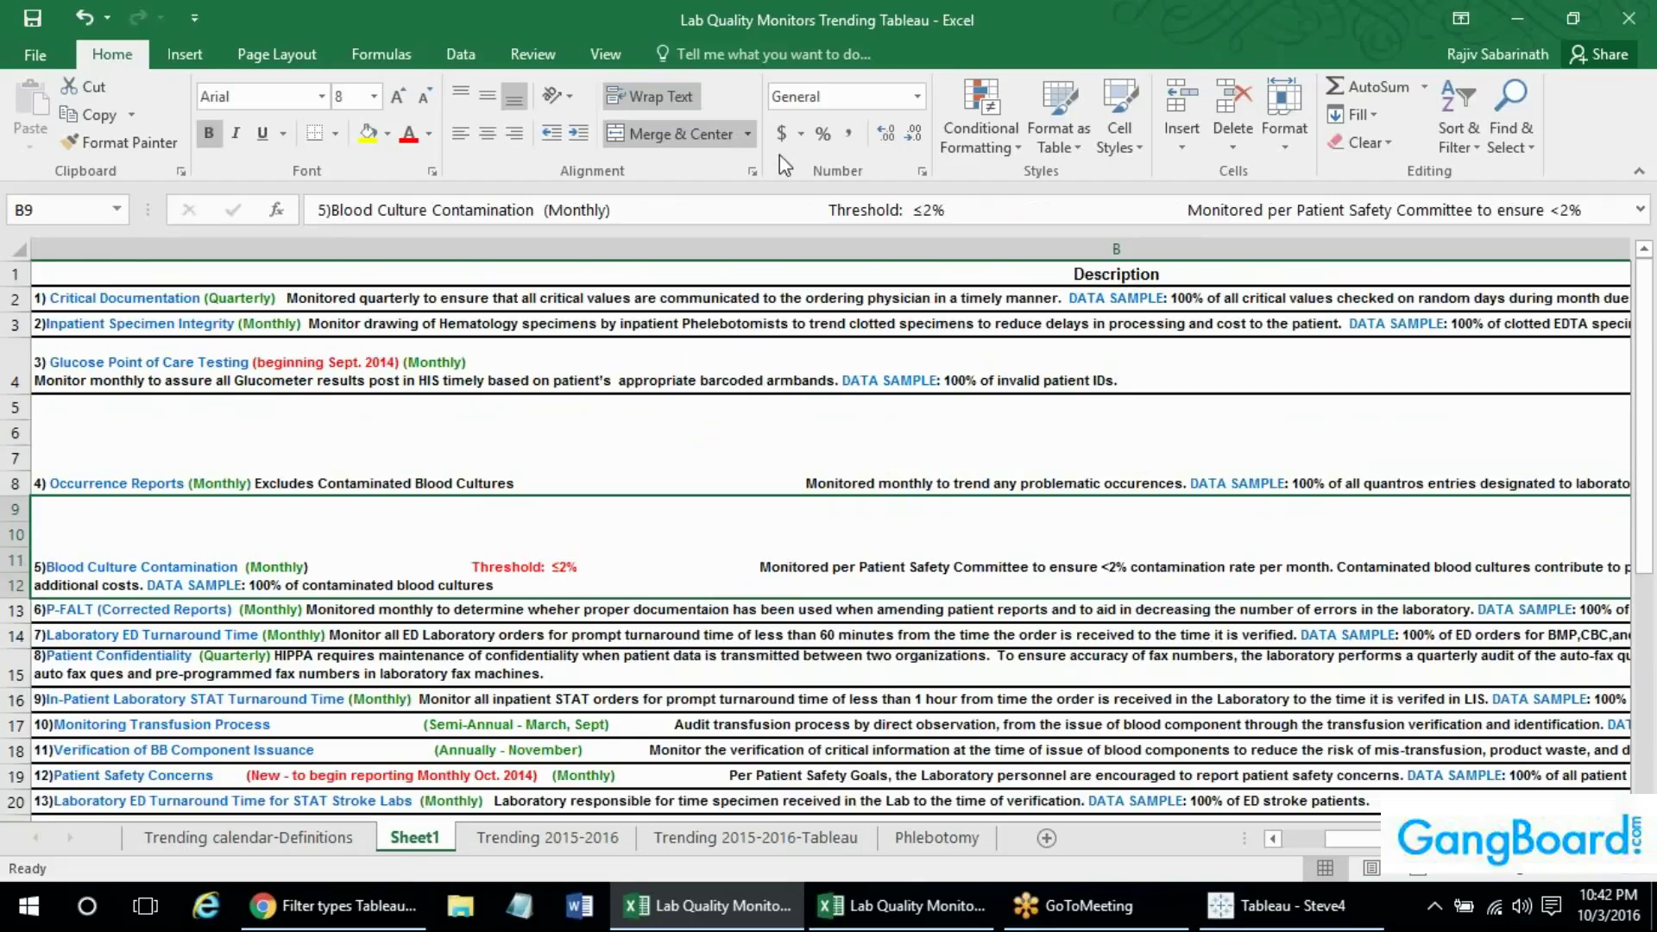
click(681, 133)
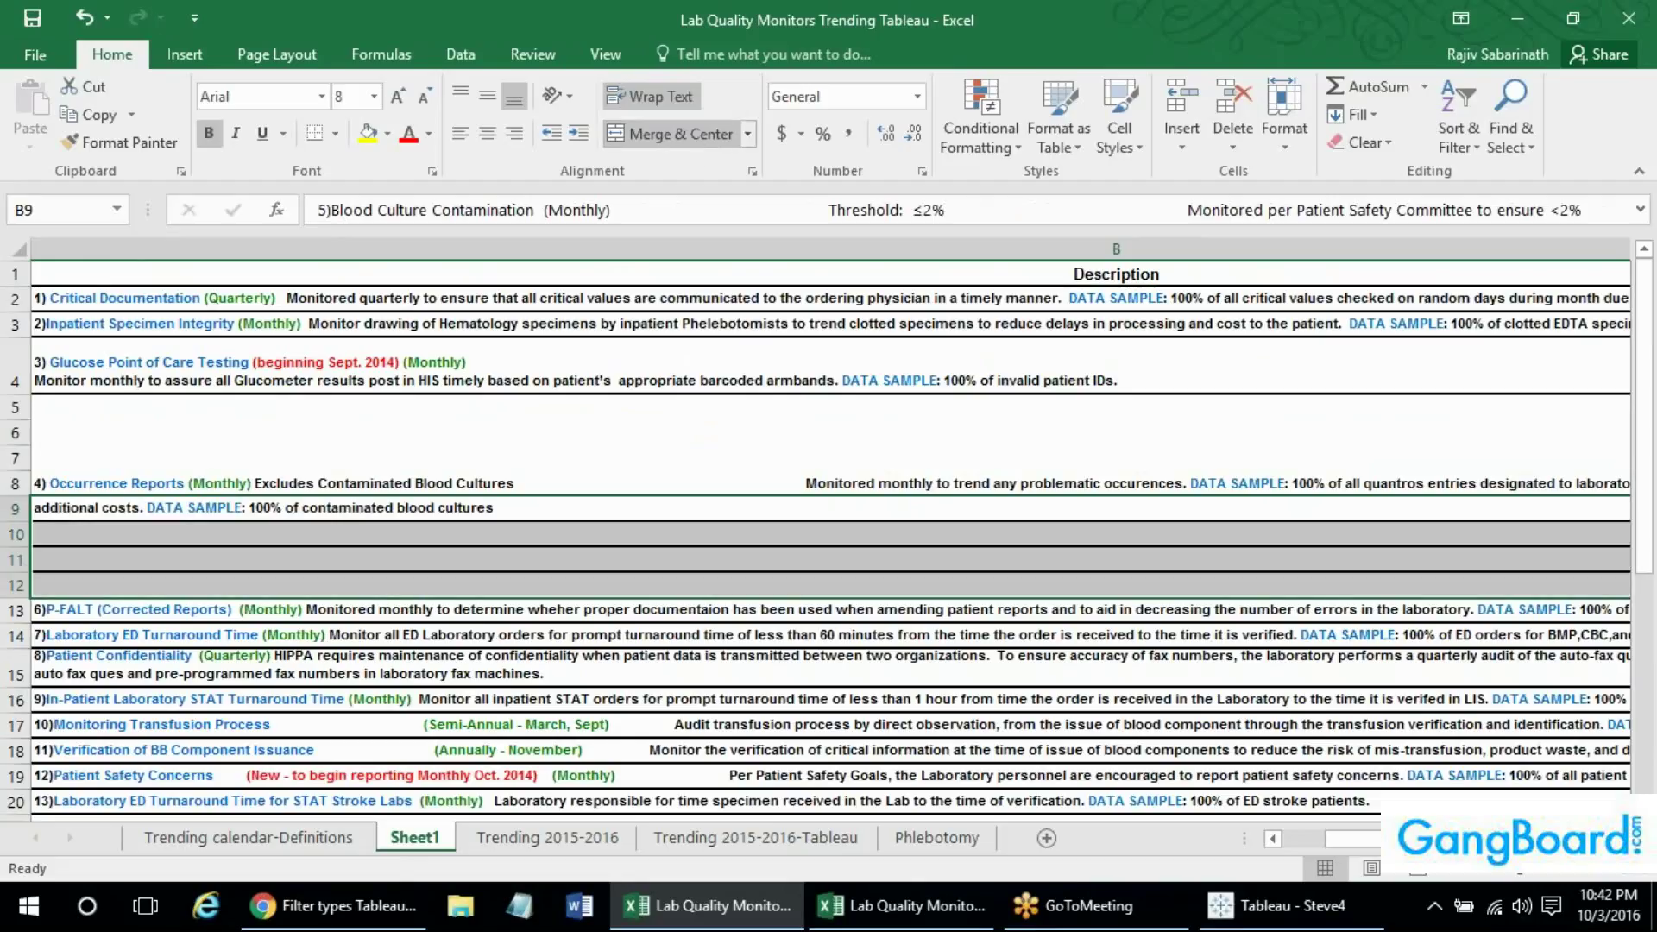
click(54, 530)
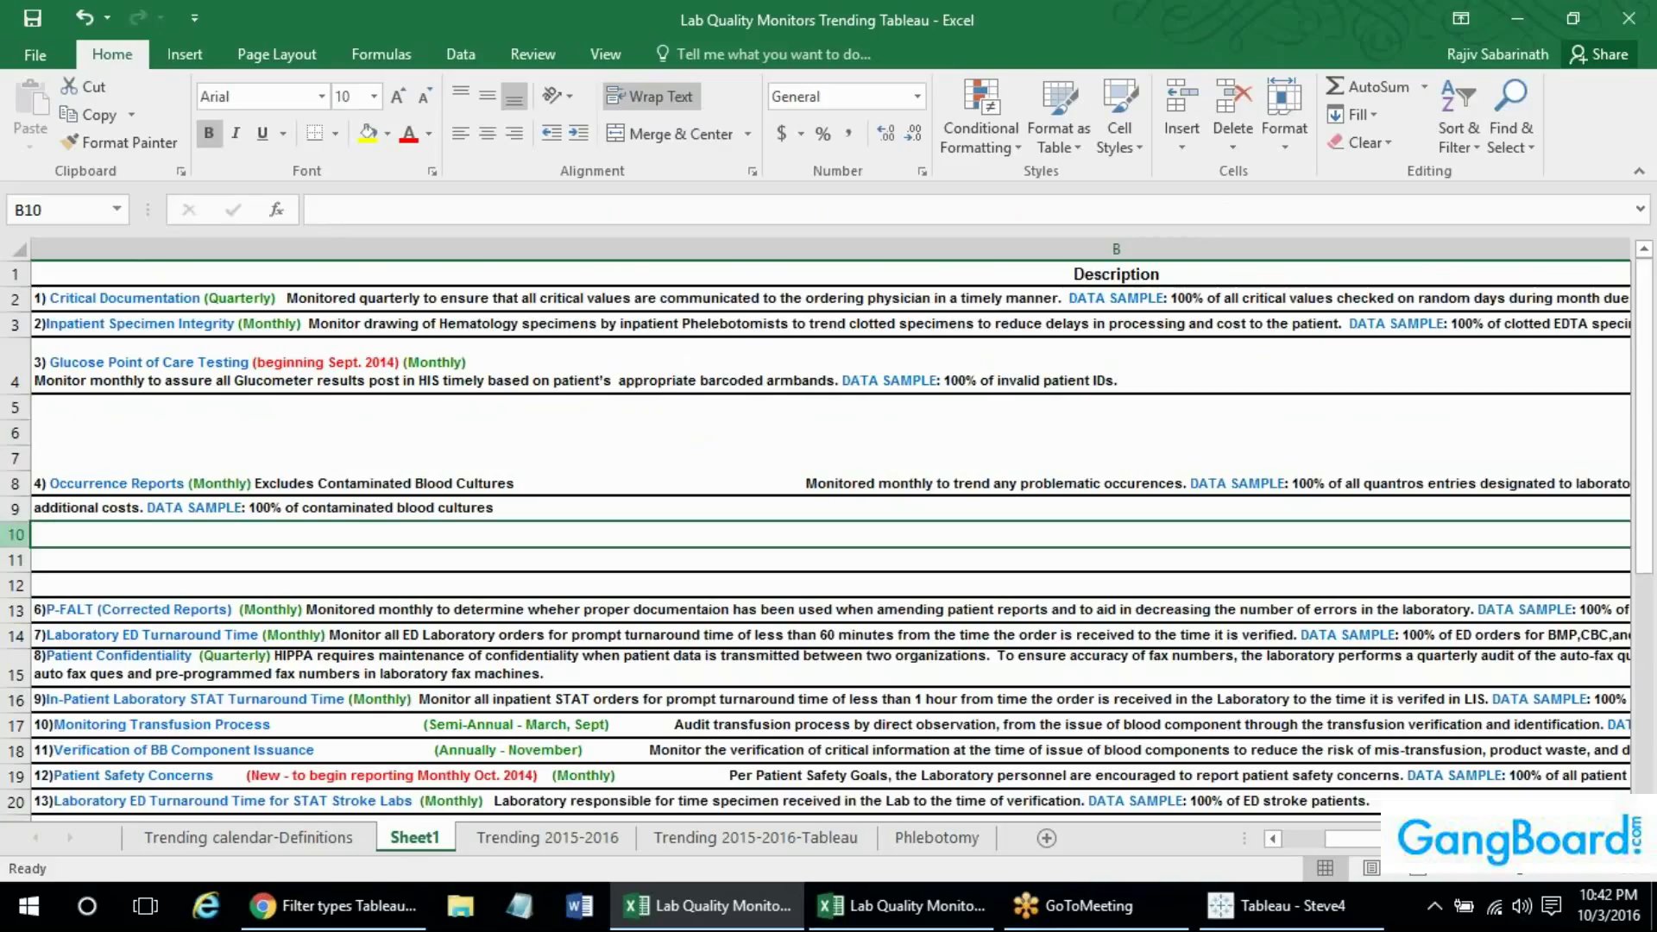
drag(16, 535, 15, 586)
right_click(21, 591)
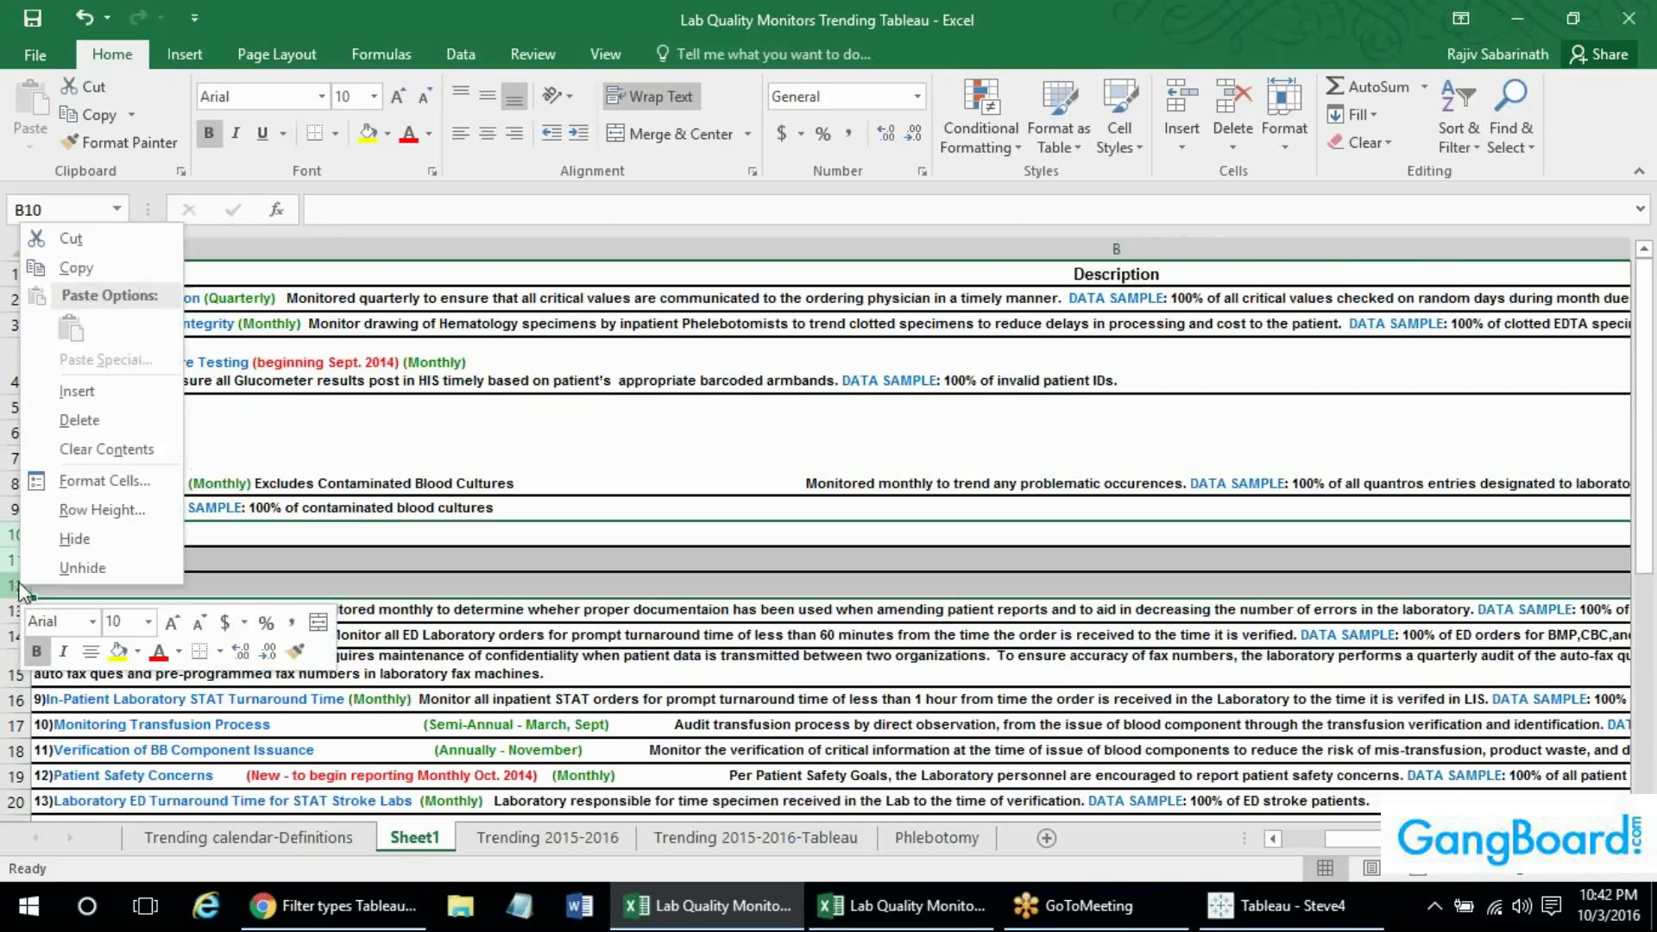
click(131, 426)
Unmerge the Occurrence Reports description in B5 and delete the empty rows 6 to 8 beneath it.
click(194, 504)
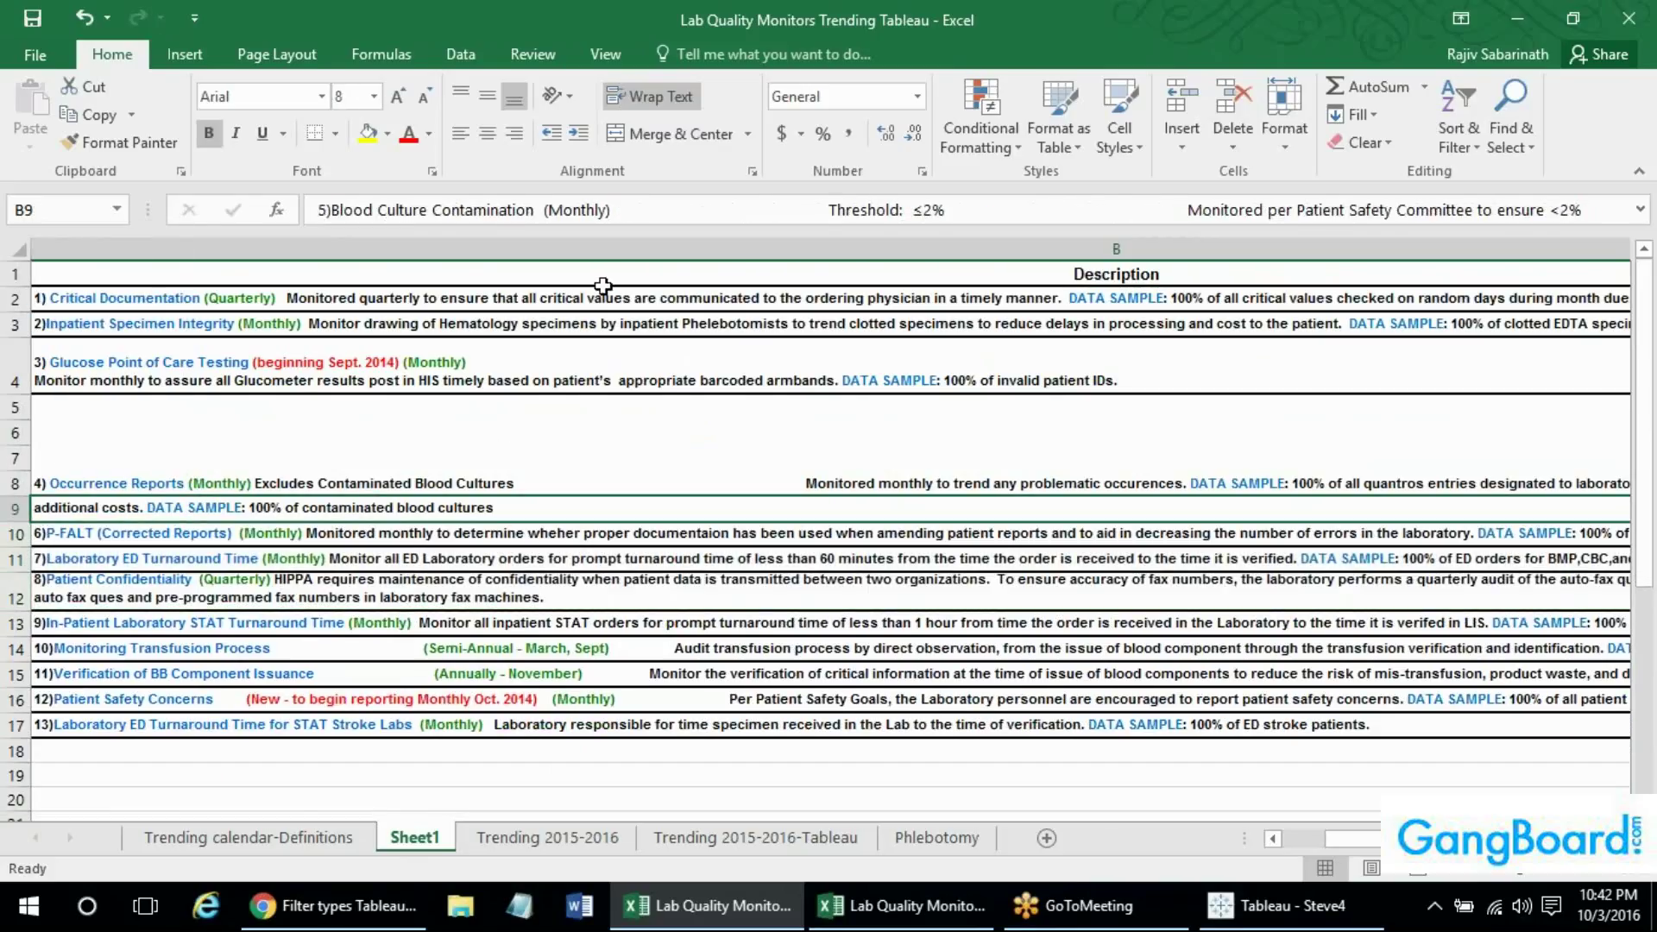
key(Left)
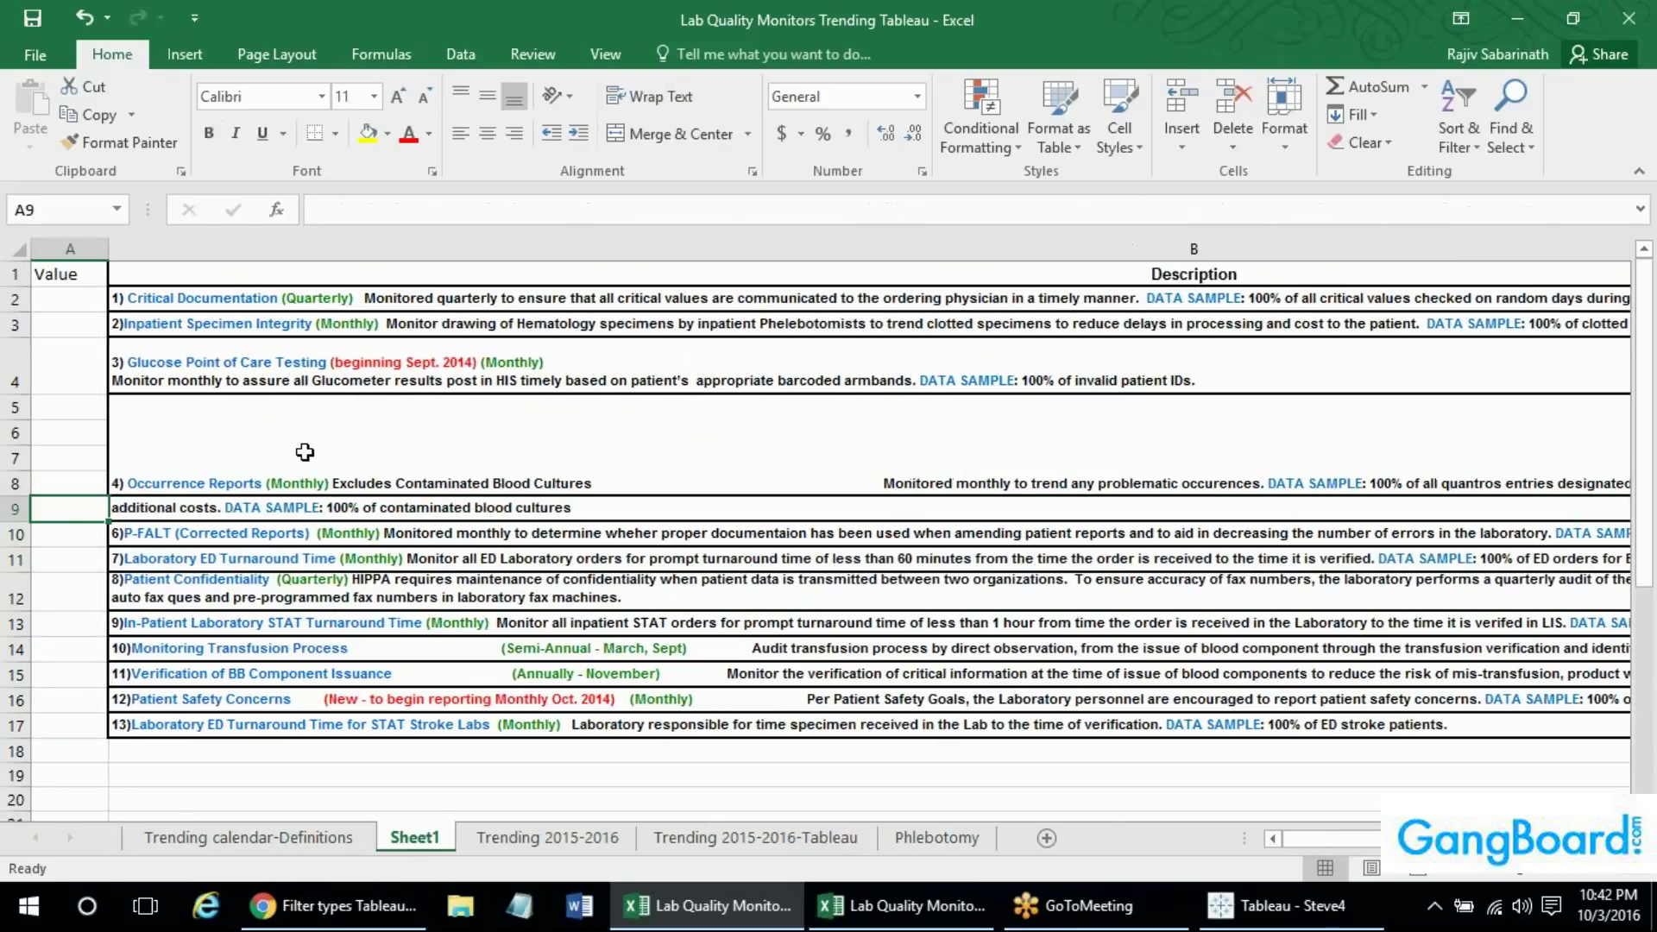
key(Up)
key(Right)
key(Left)
key(Right)
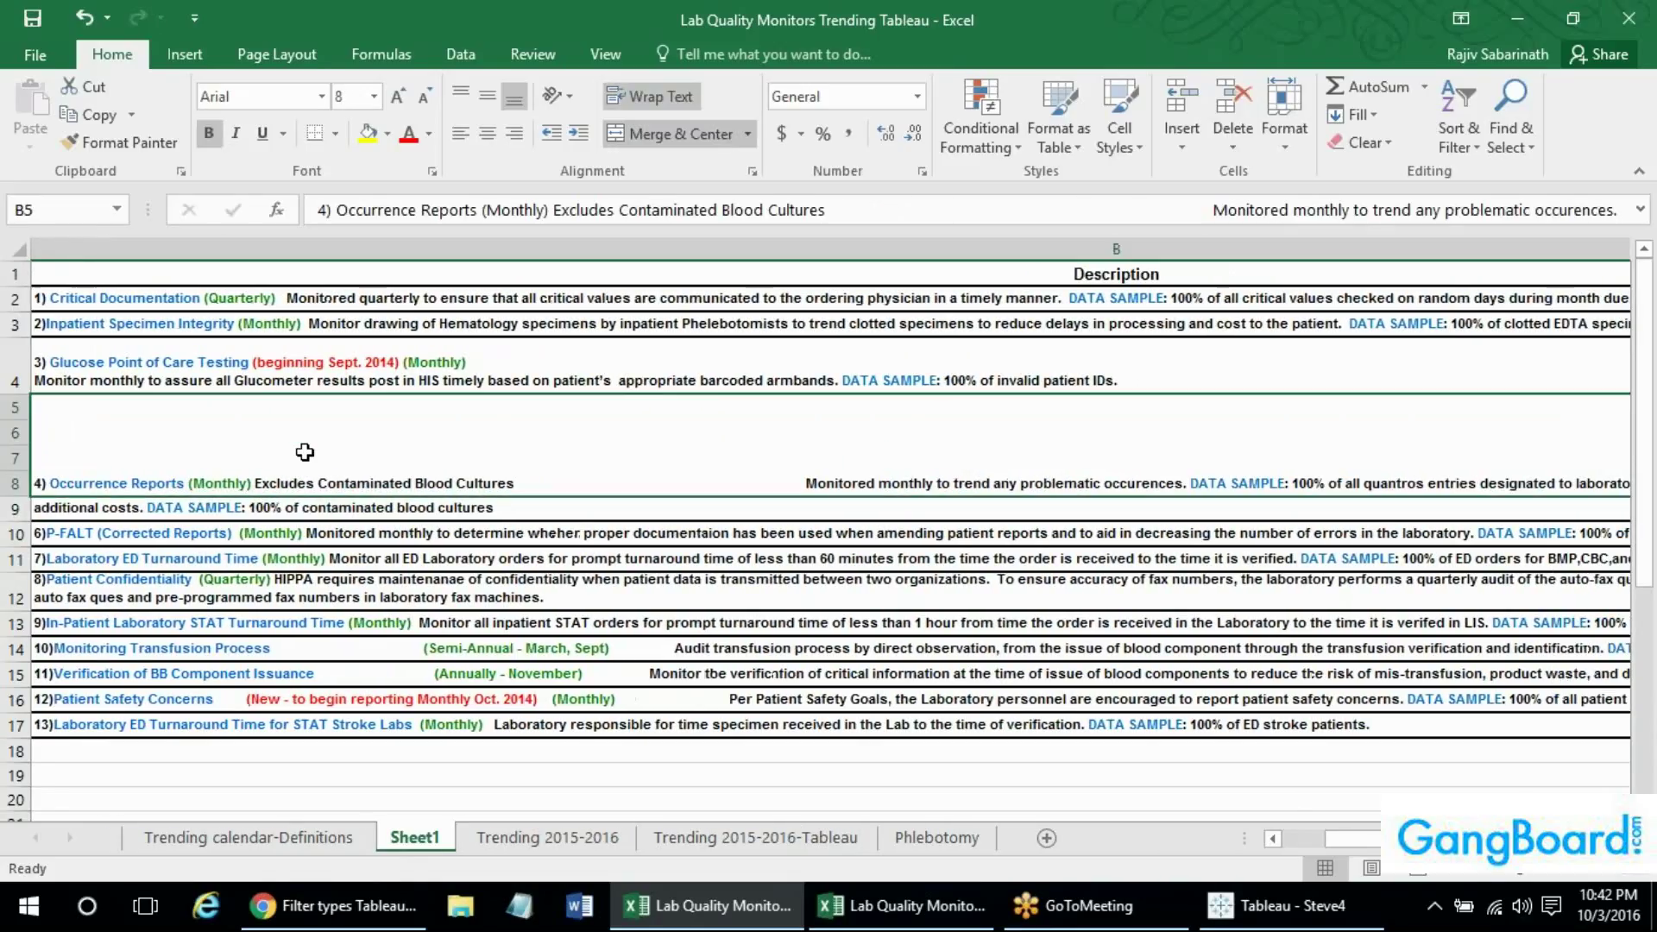
click(669, 134)
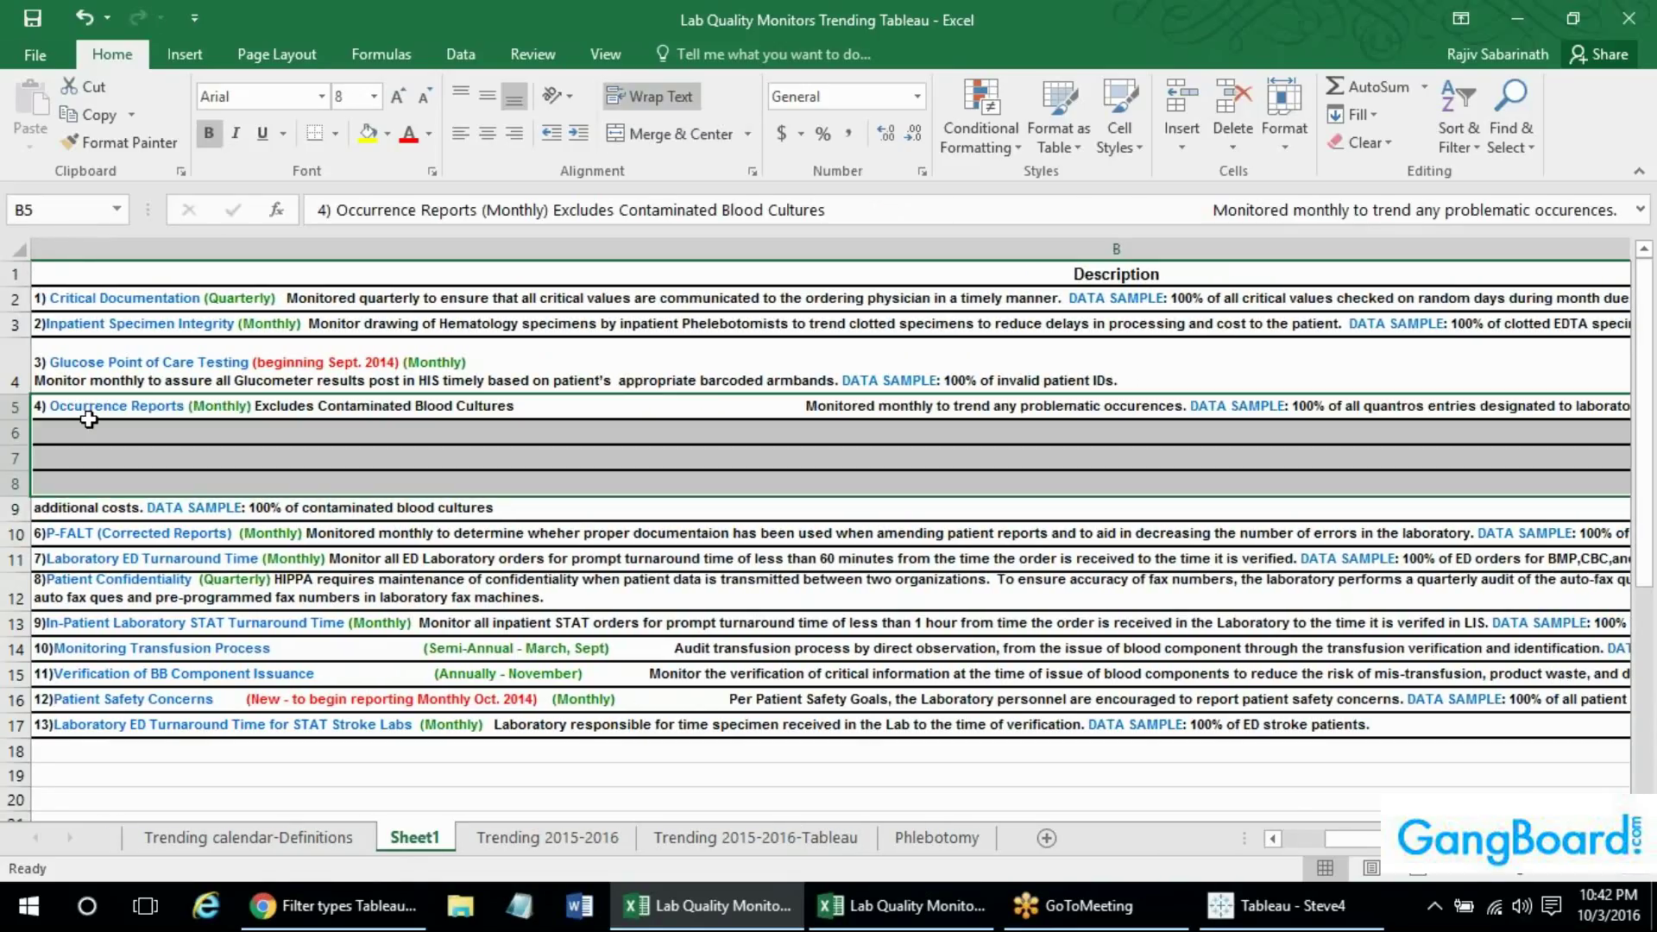
drag(15, 433, 16, 483)
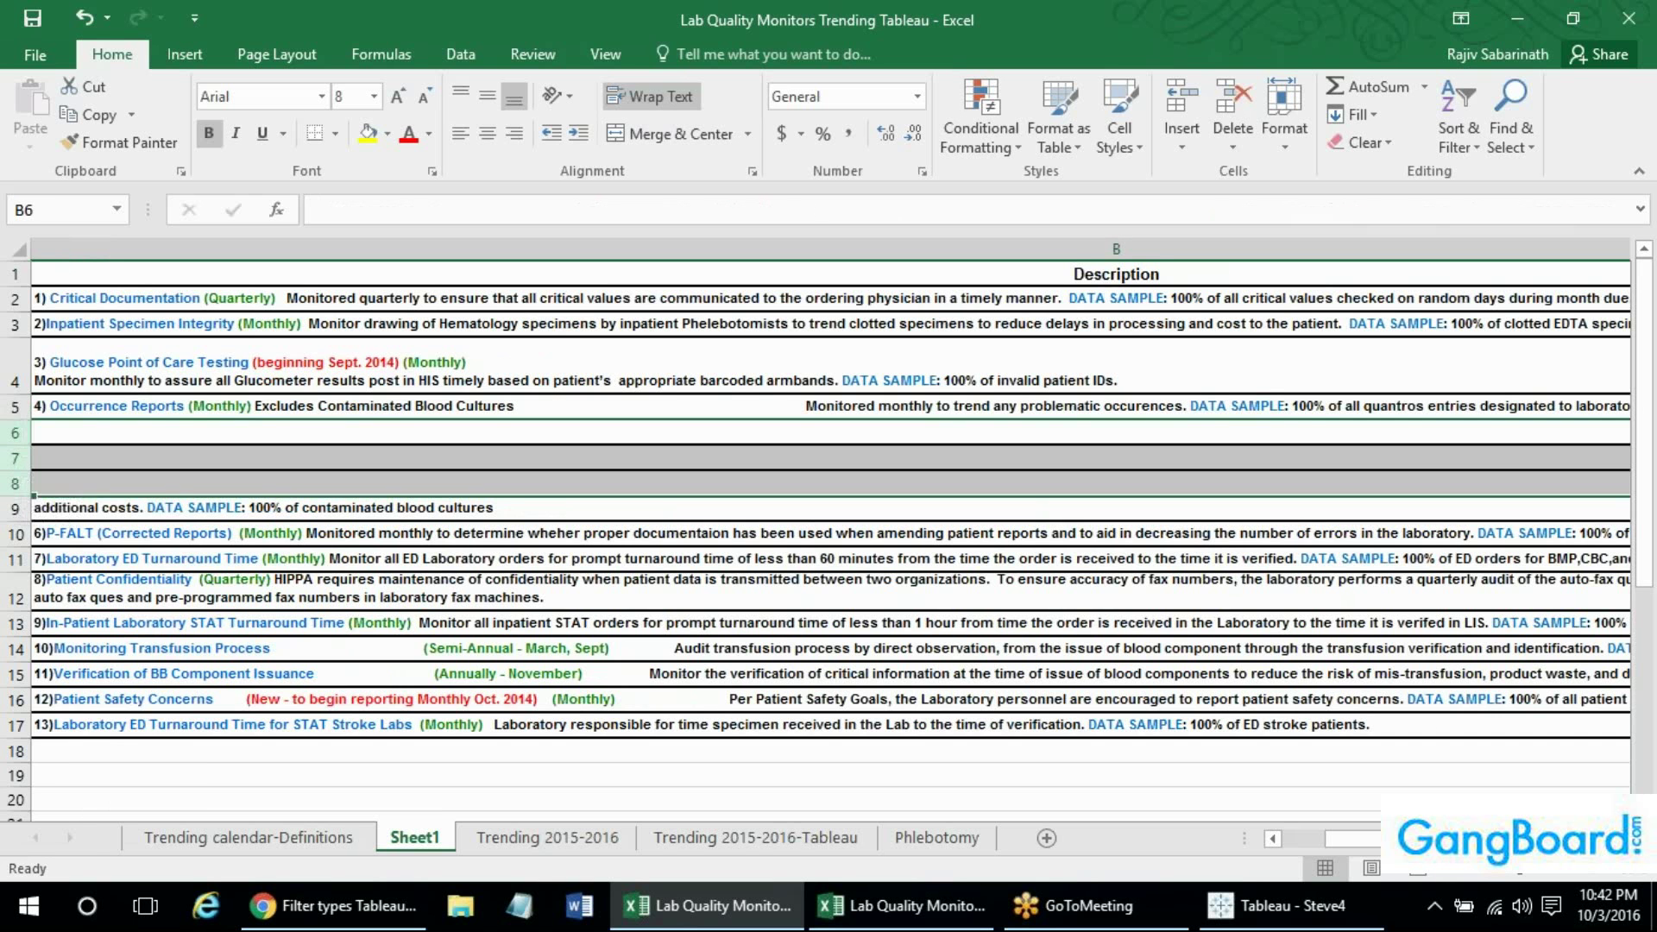
right_click(17, 480)
click(103, 674)
click(173, 541)
Number the Value column from 1 to 13 by entering 1 and 2 in A2:A3 and filling the series down beside the descriptions.
key(Up)
key(Up)
key(Up)
key(Up)
key(Up)
key(Up)
key(Up)
key(Up)
key(Up)
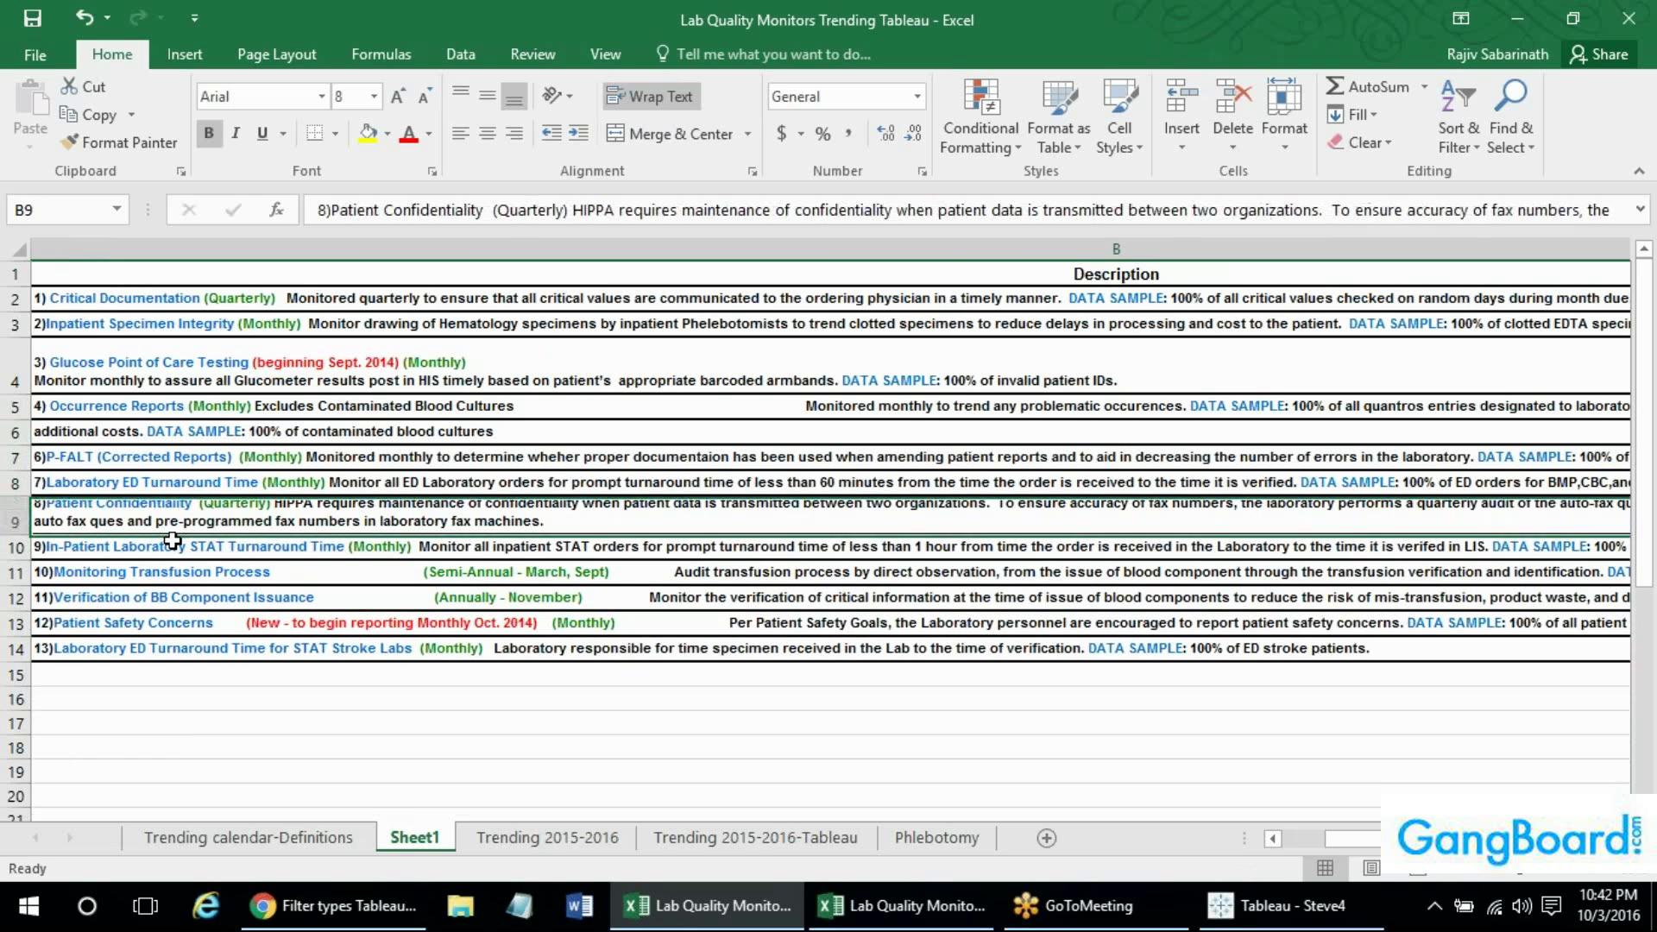
key(Left)
key(Down)
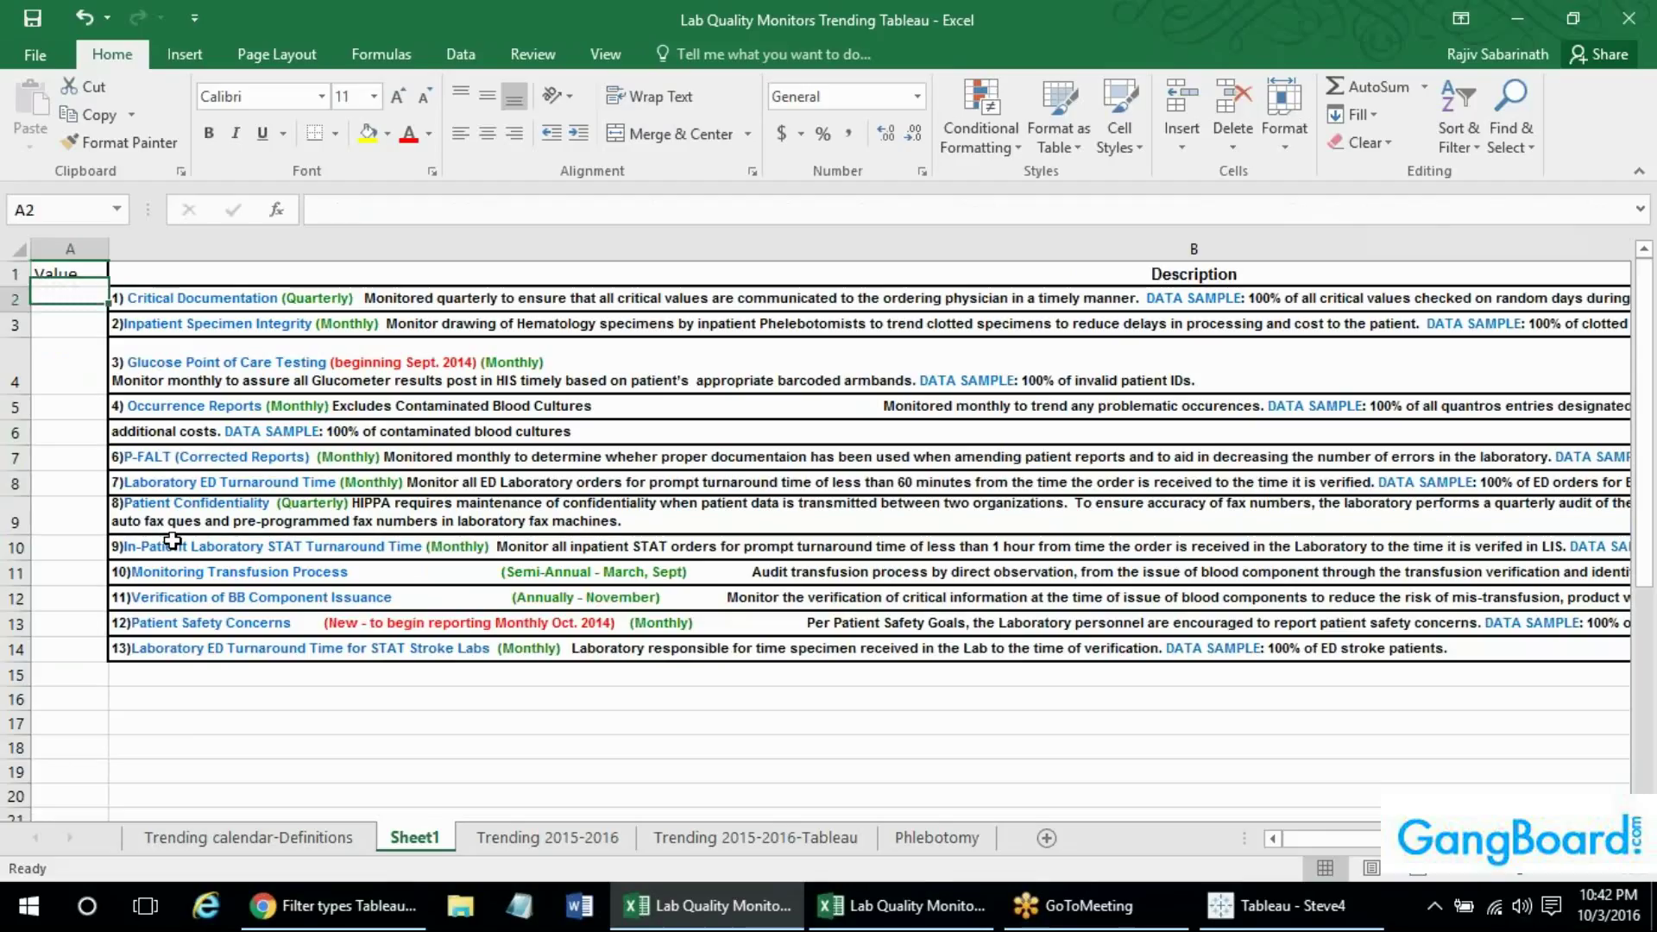
key(Down)
text(2)
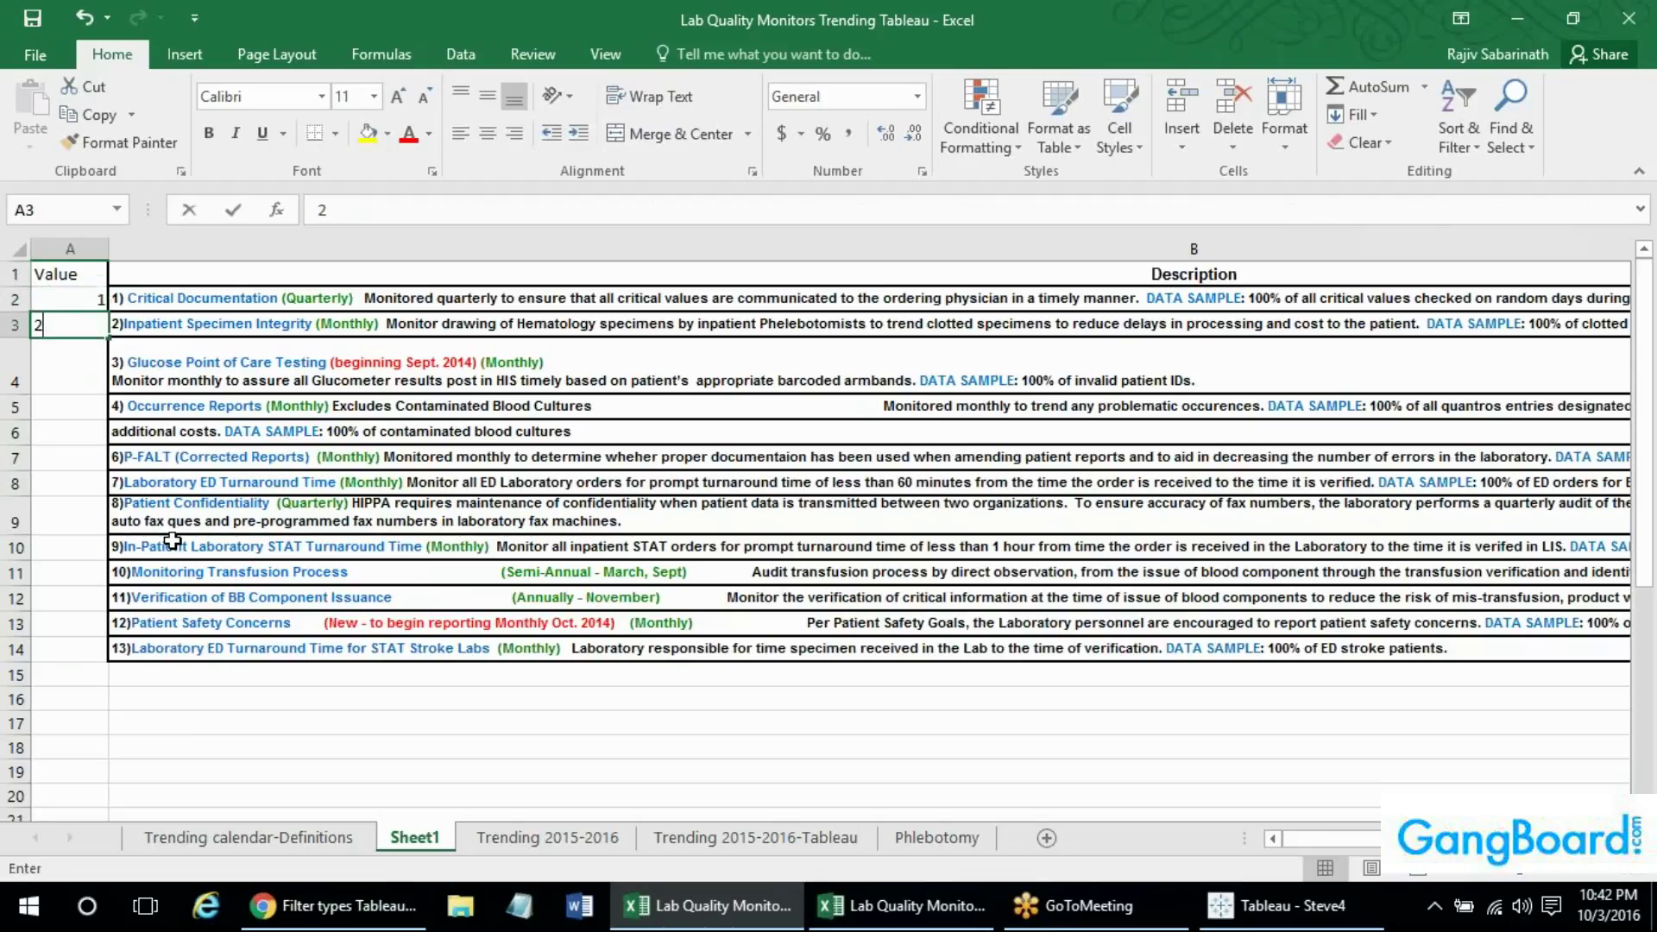
key(Up)
key(shift+Down)
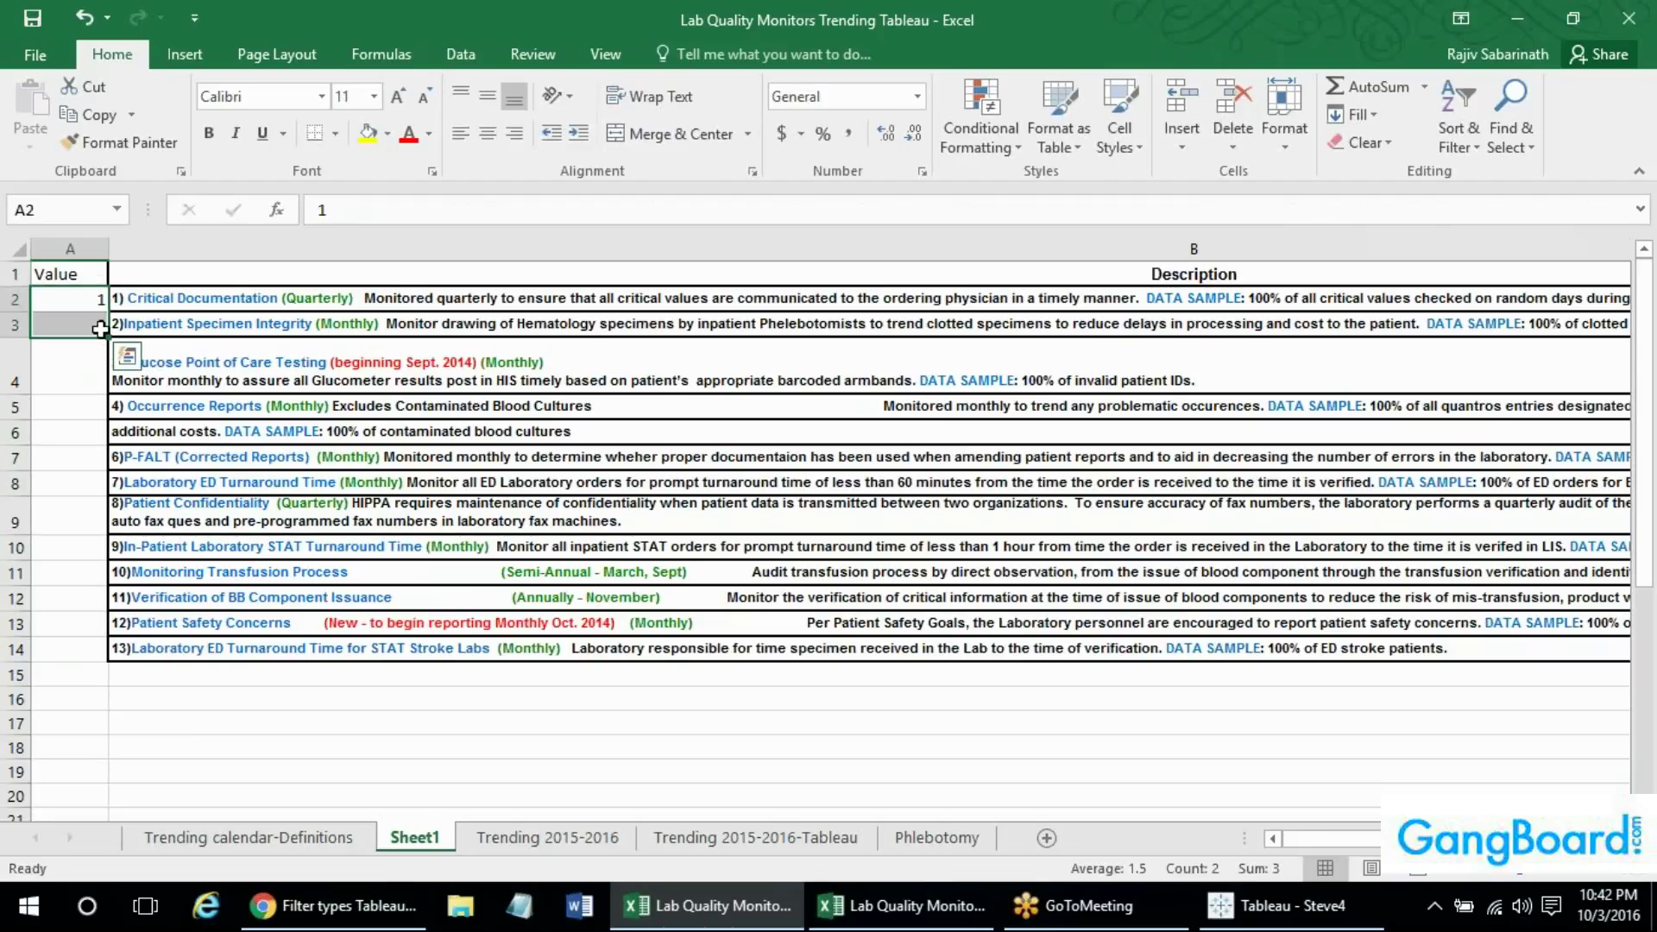
double_click(106, 336)
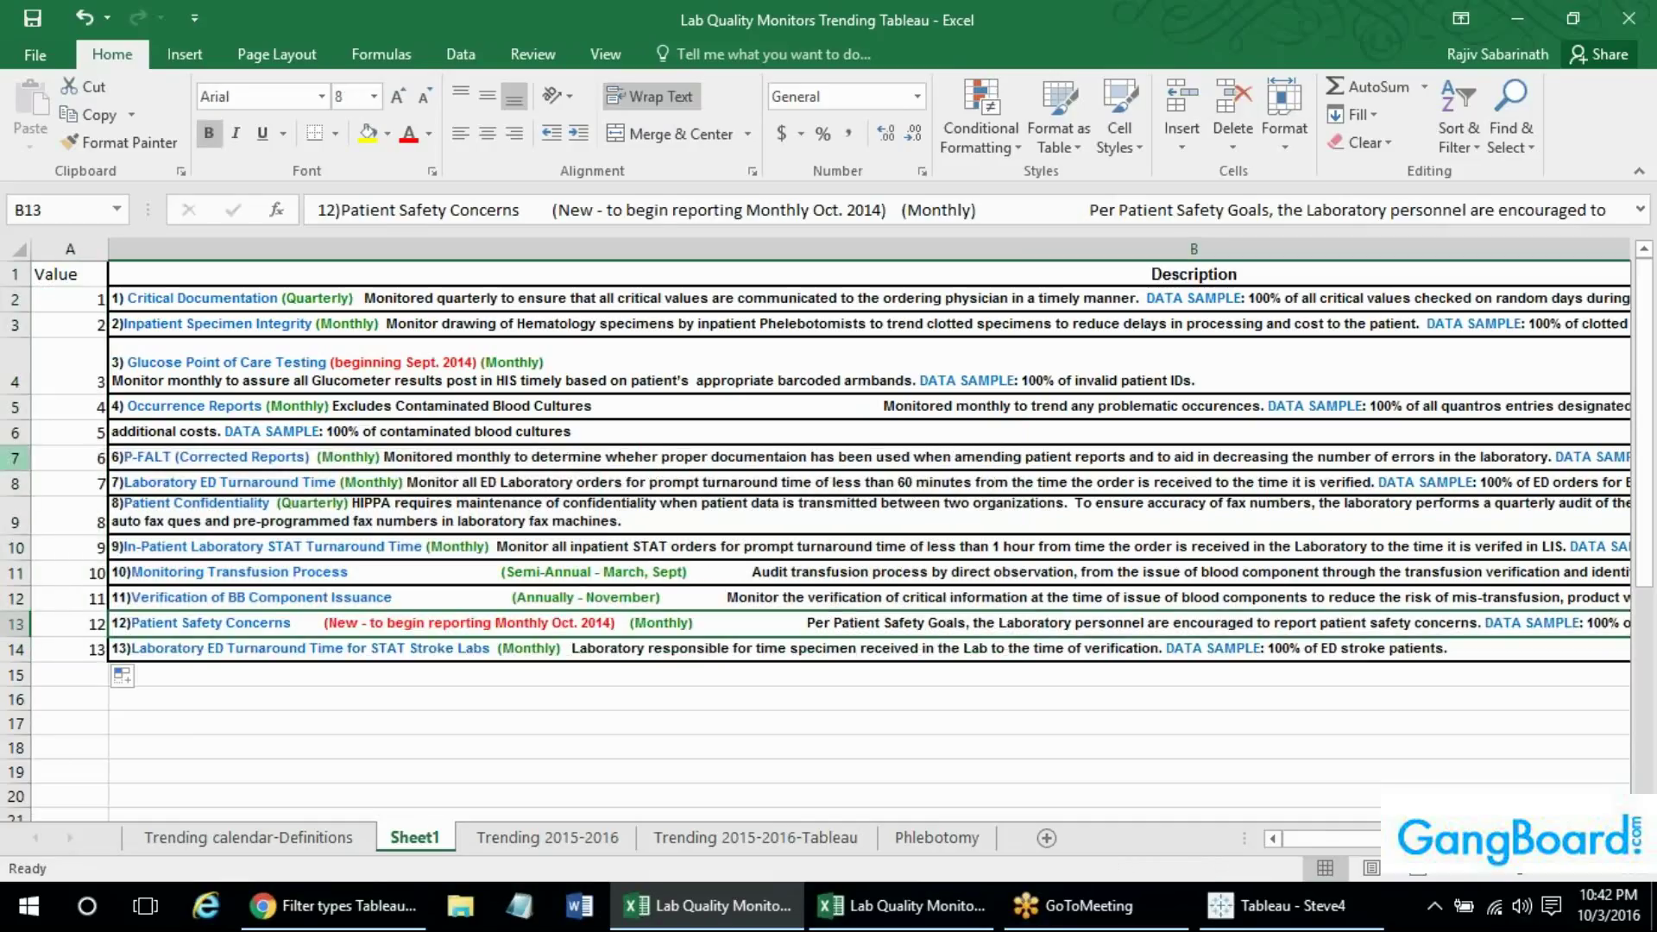
Rename Sheet1 as Defn.
click(78, 319)
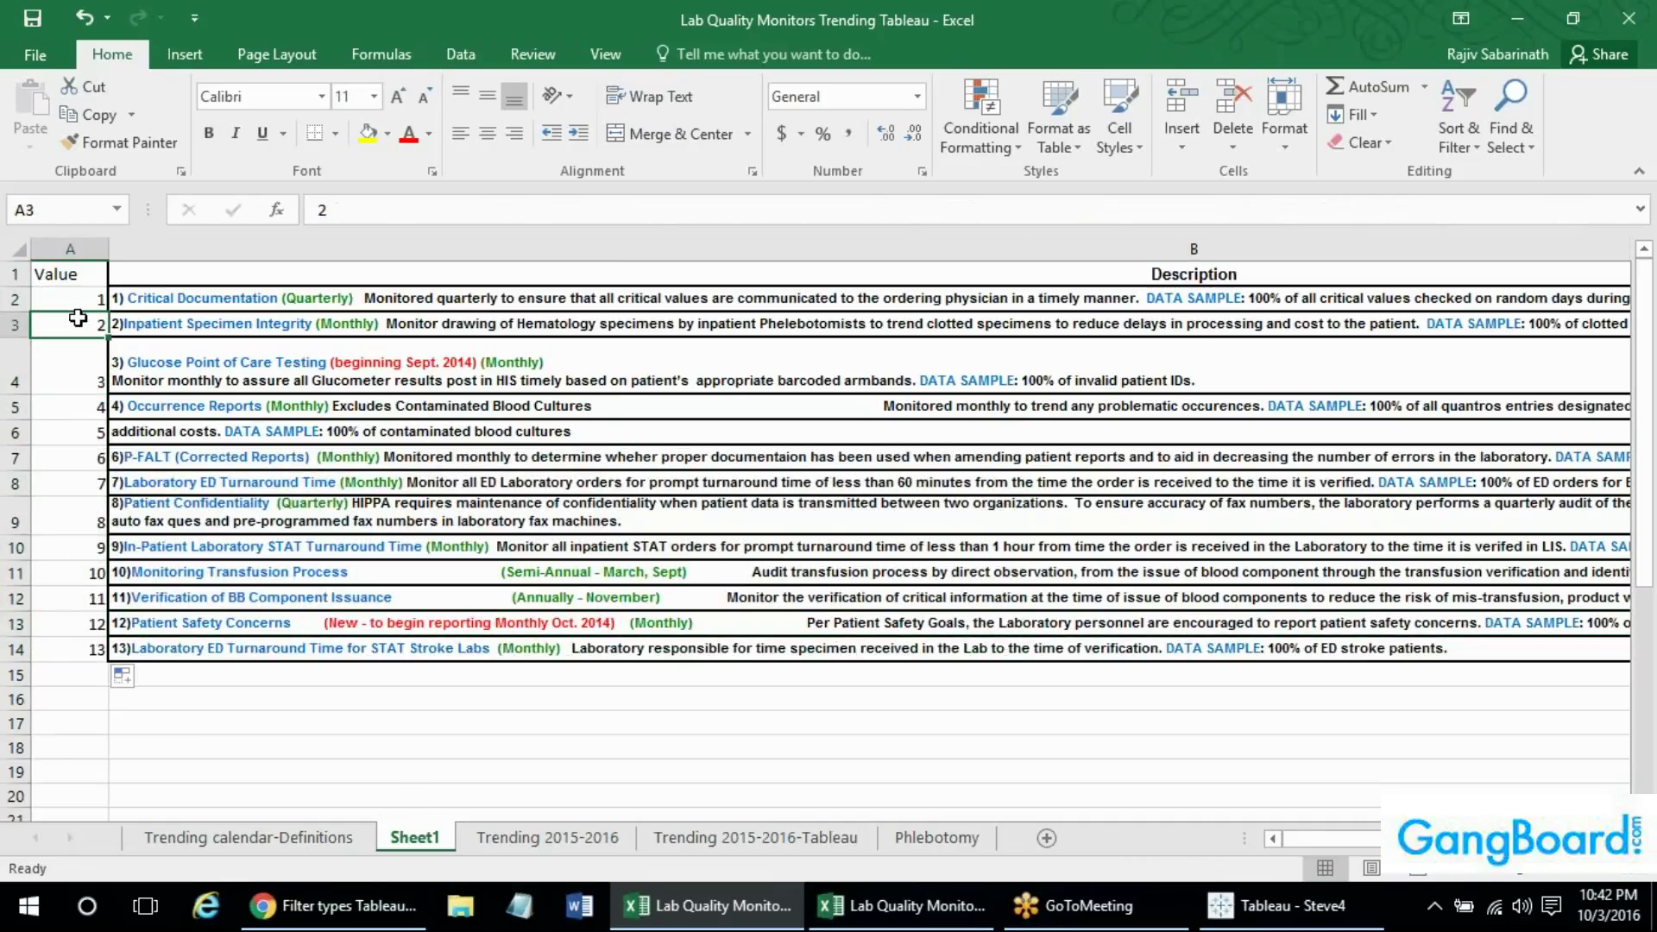
double_click(414, 837)
text(DF)
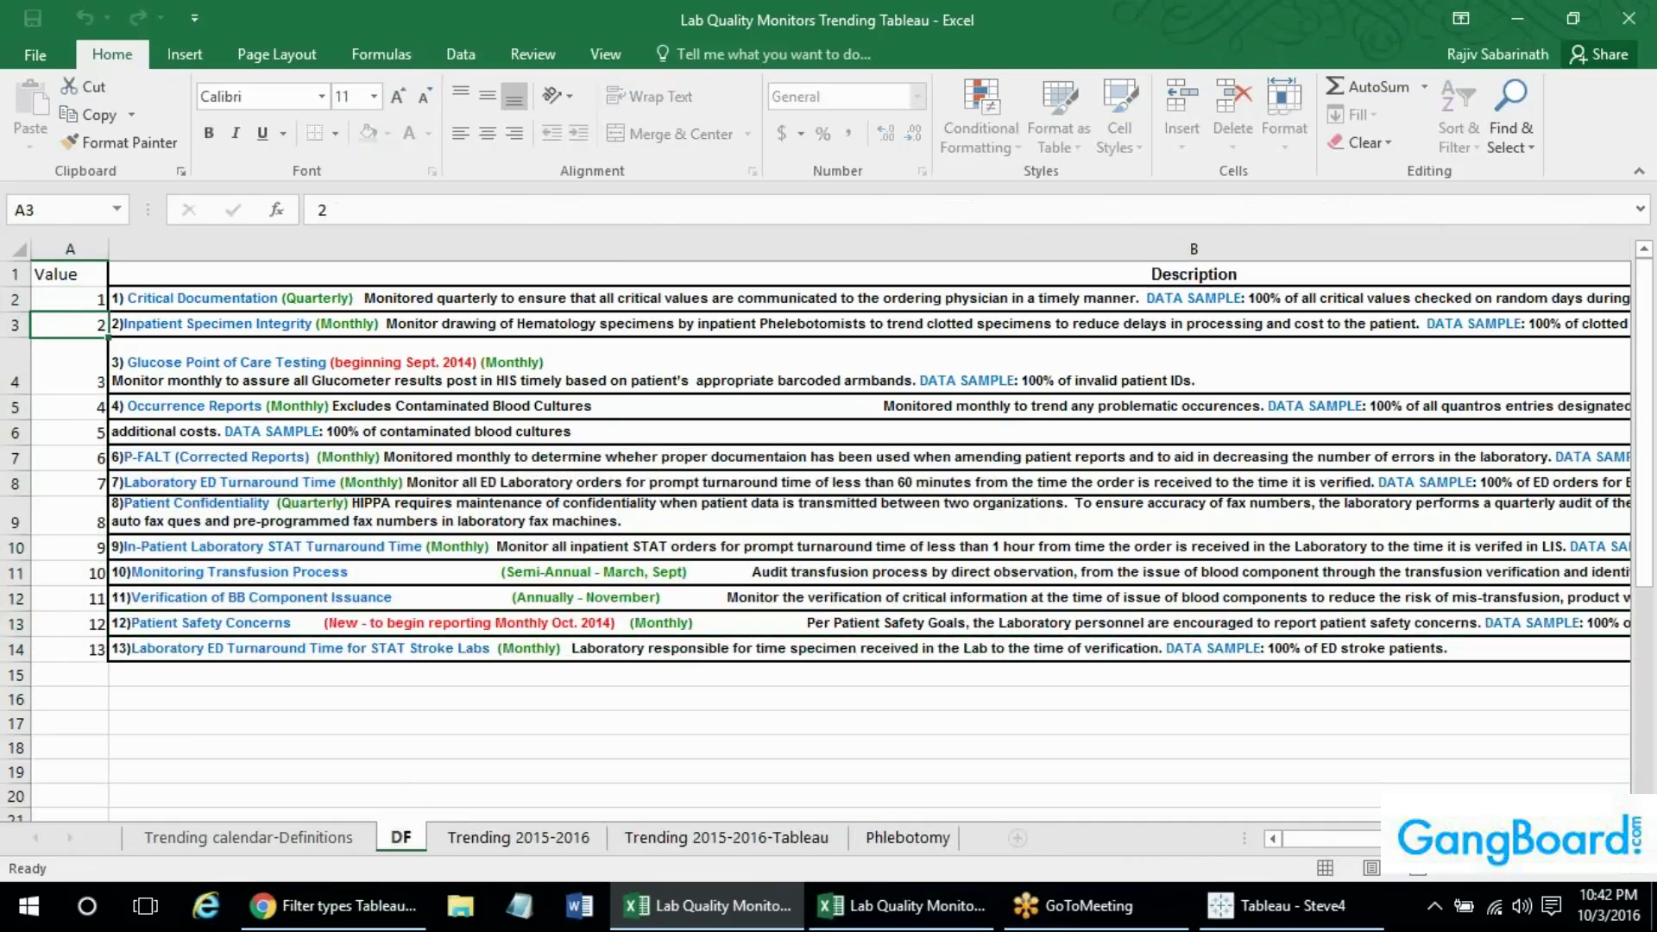
key(BackSpace)
text(efn)
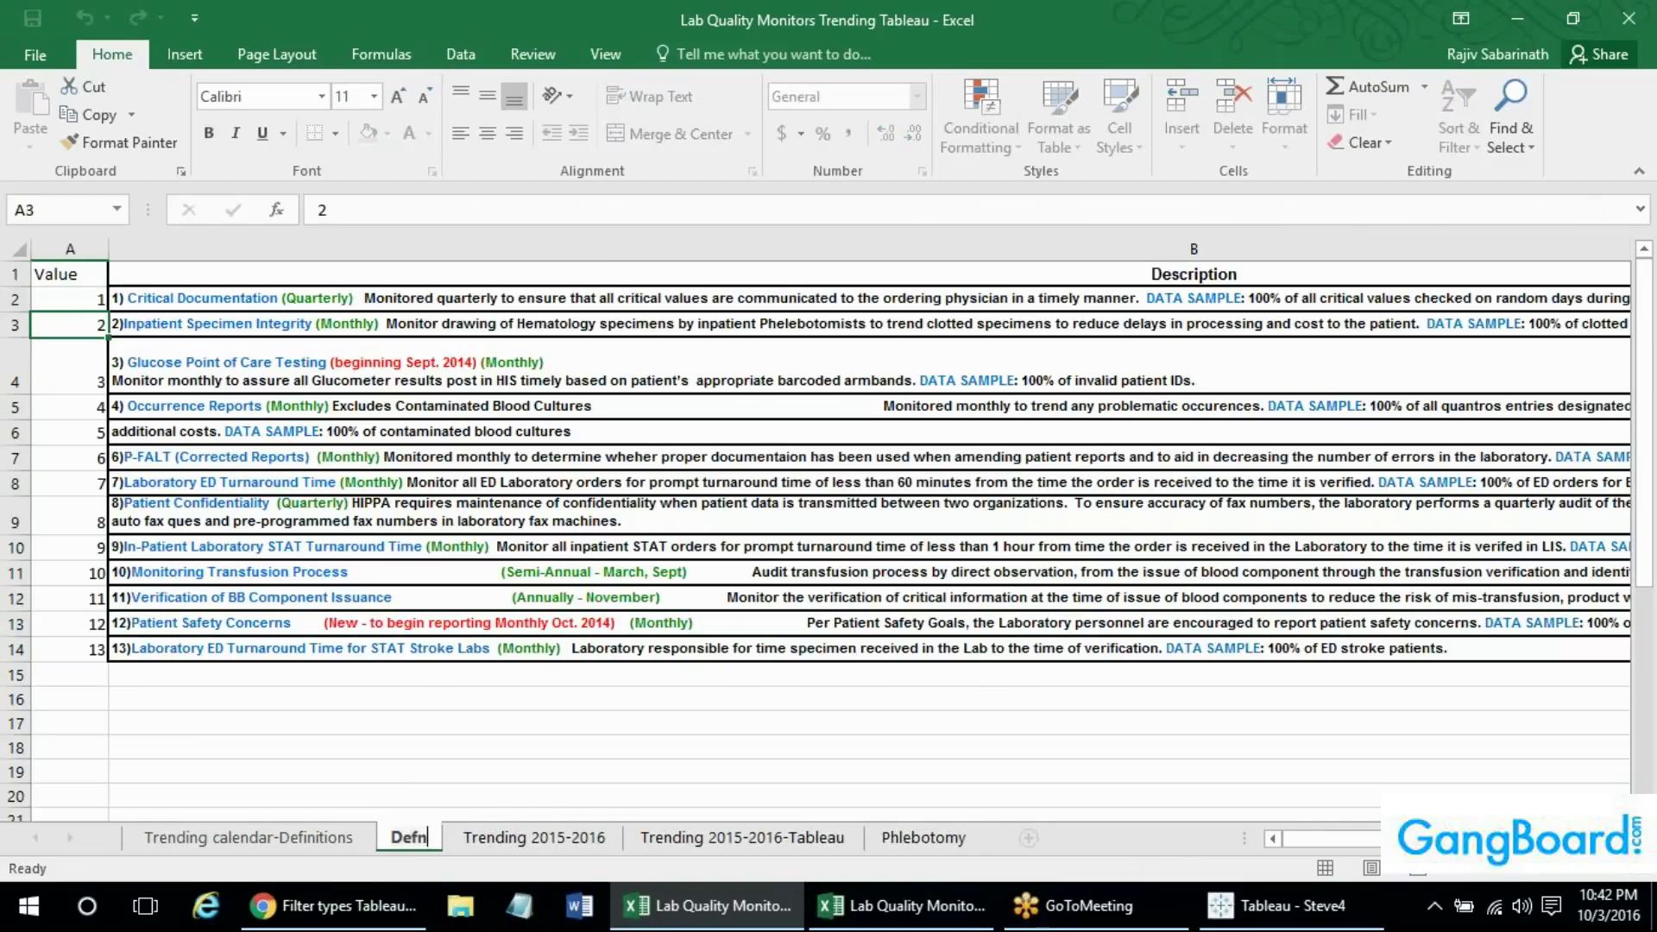
key(Return)
click(56, 466)
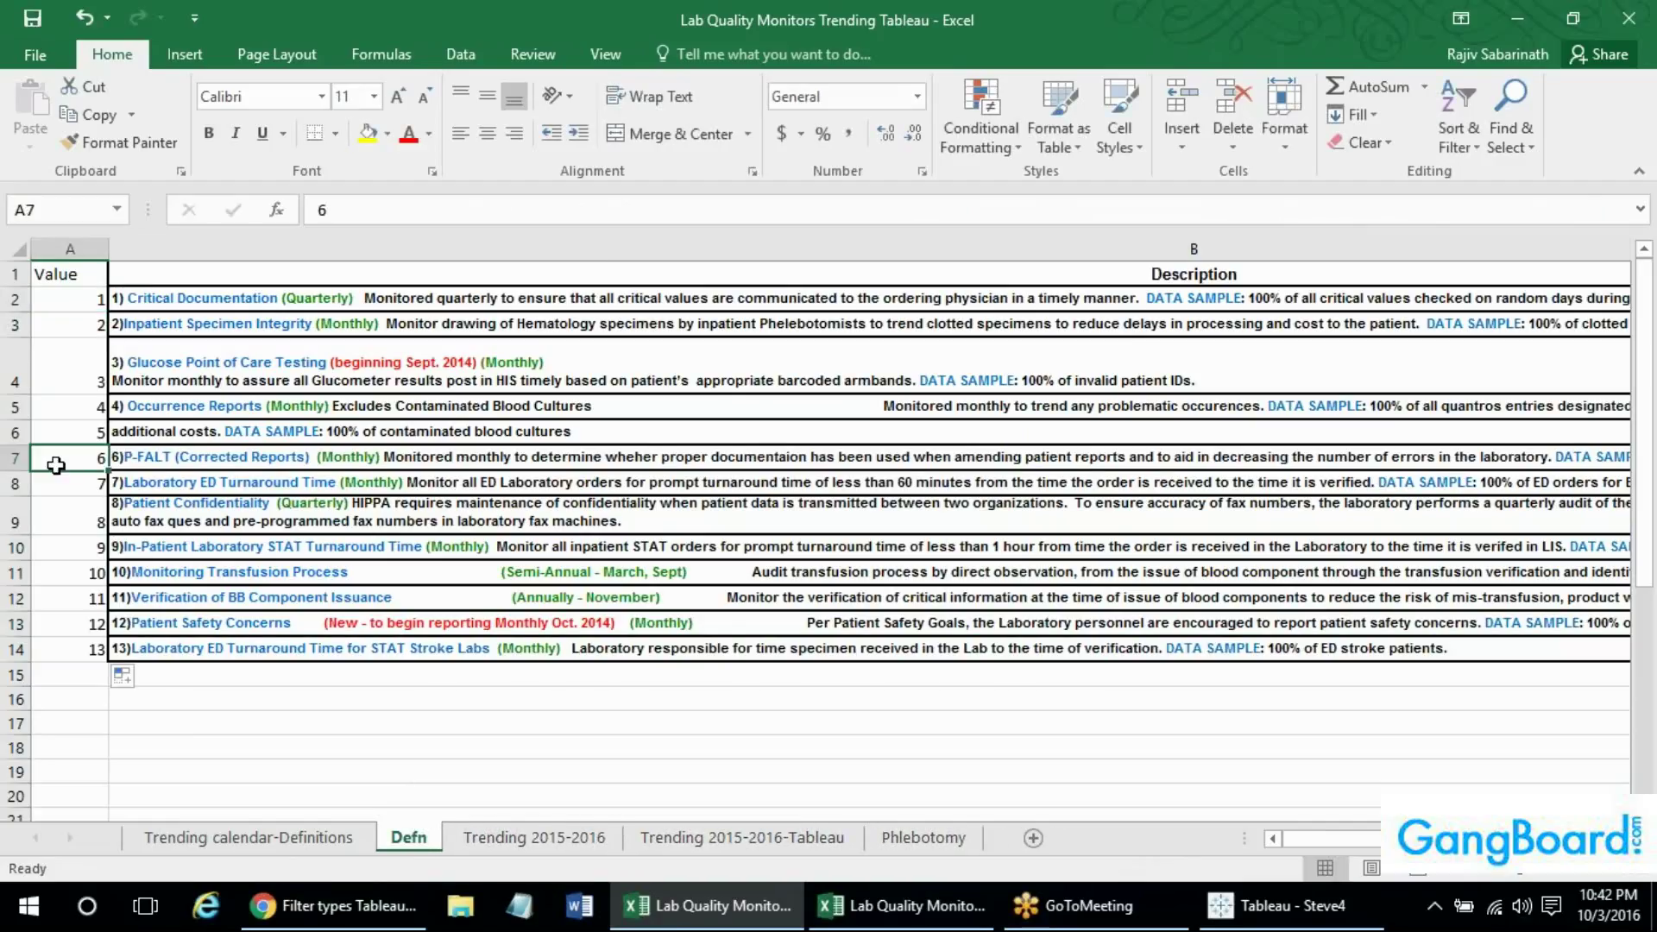
Switch to the Steve4 workbook in Tableau and open the Trending 2015-2016-Tableau data source for editing.
key(alt+Tab)
key(alt+Tab)
key(alt+Tab)
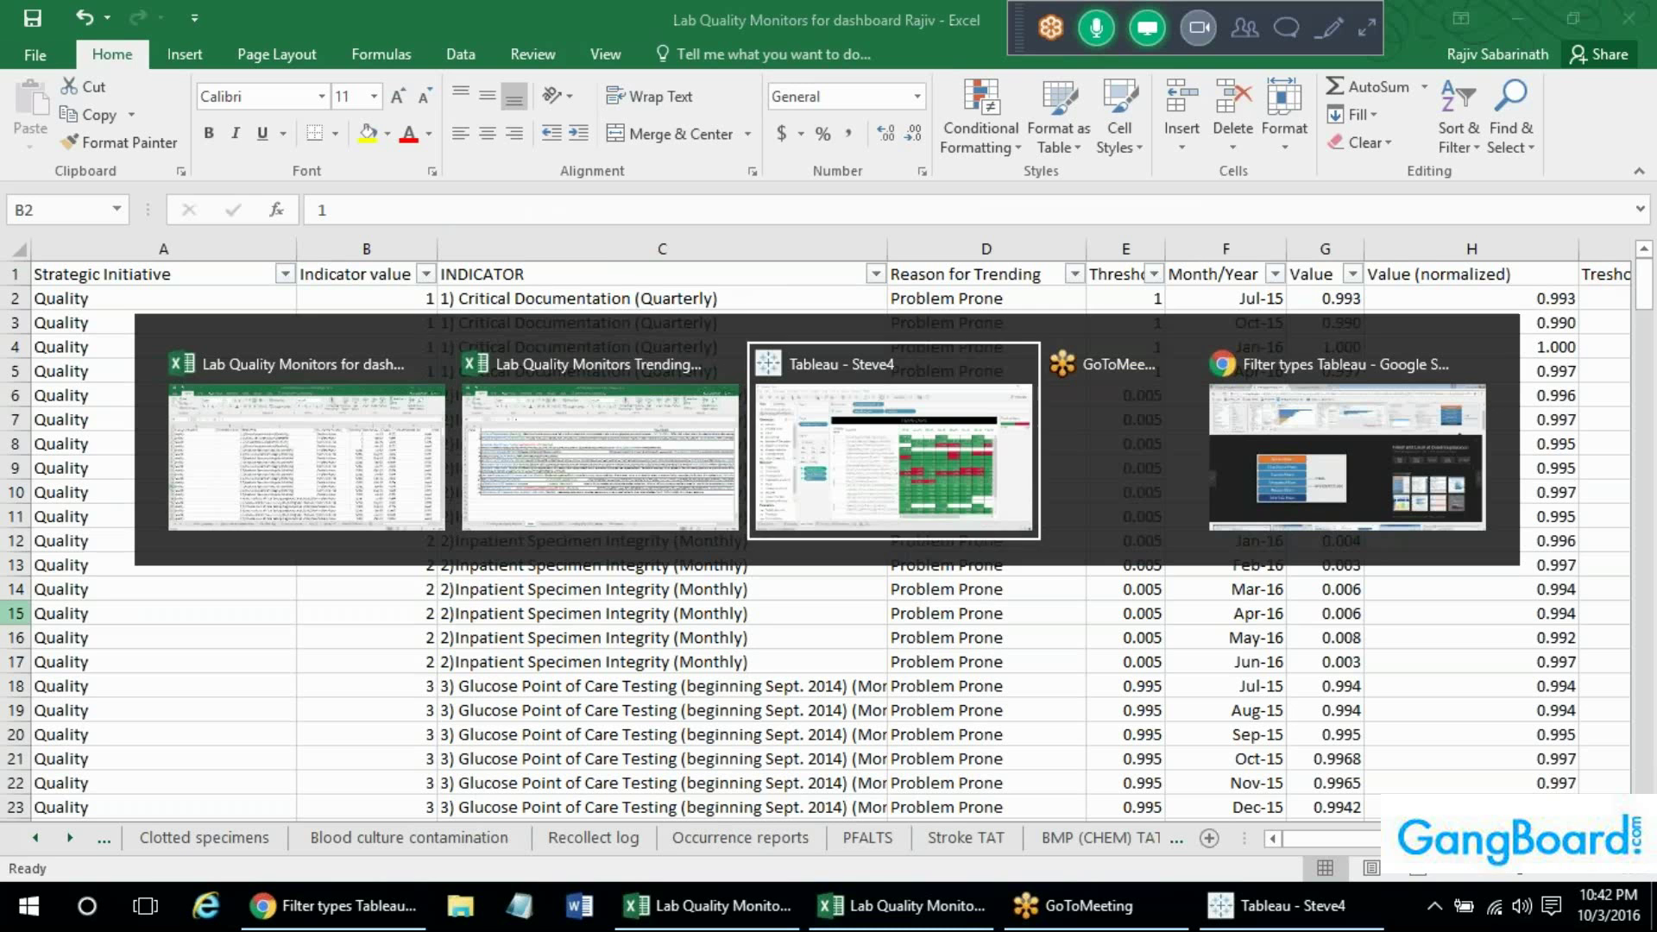
key(alt+Tab)
key(alt+Tab)
key(alt+Tab)
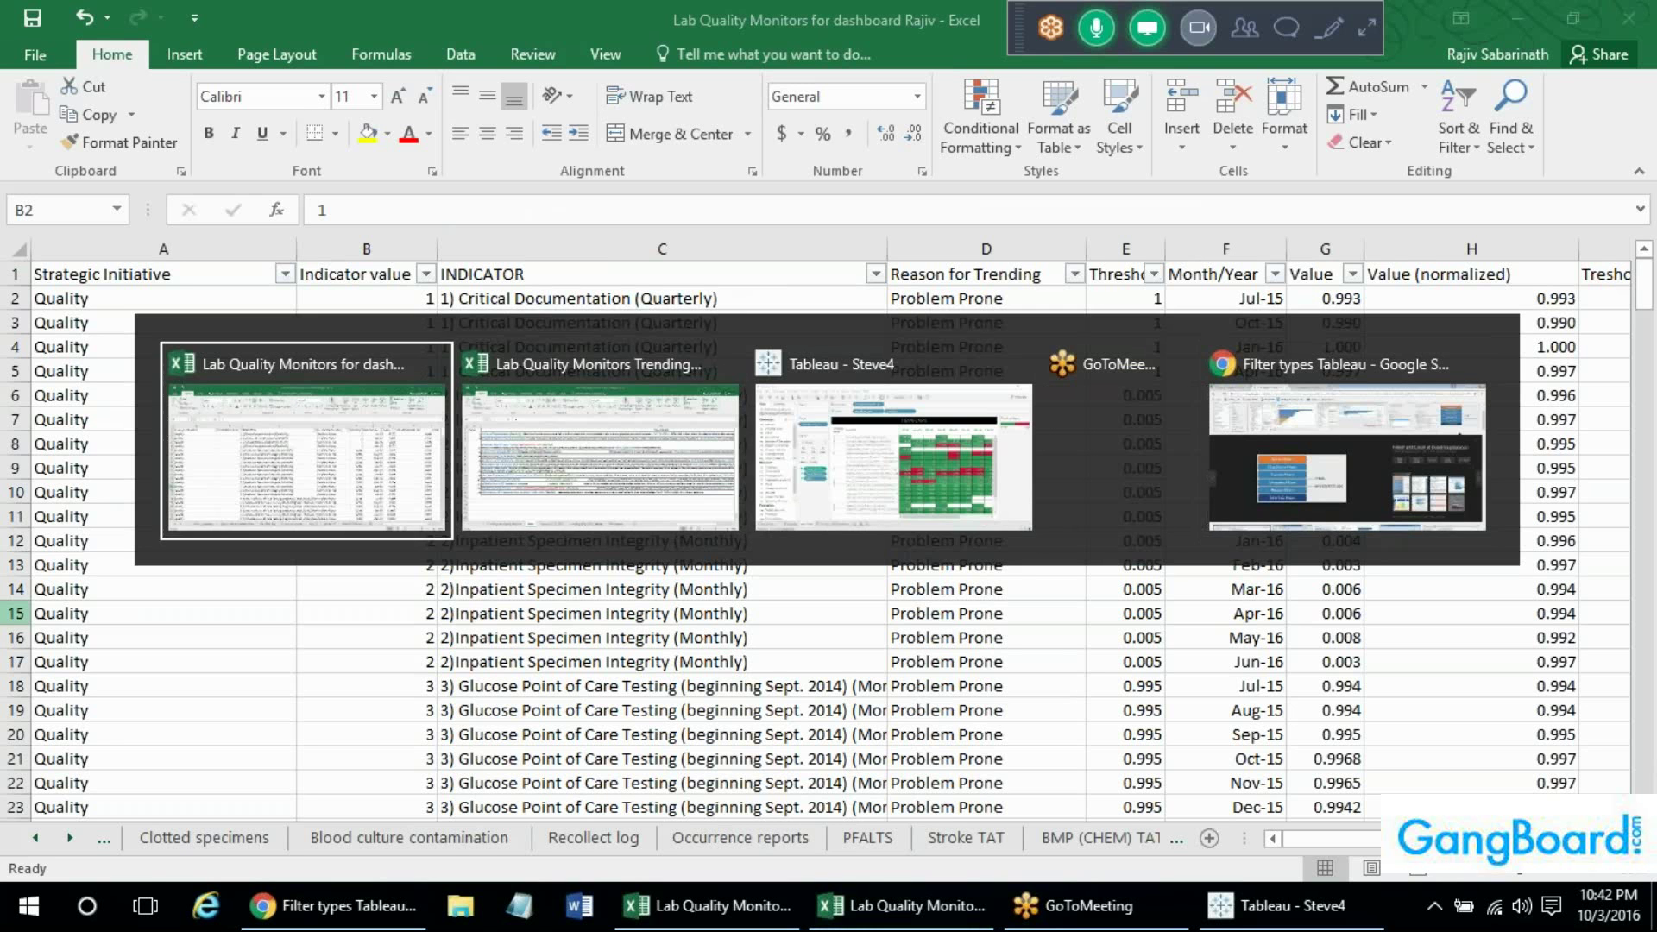
key(alt+Tab)
key(alt+Tab)
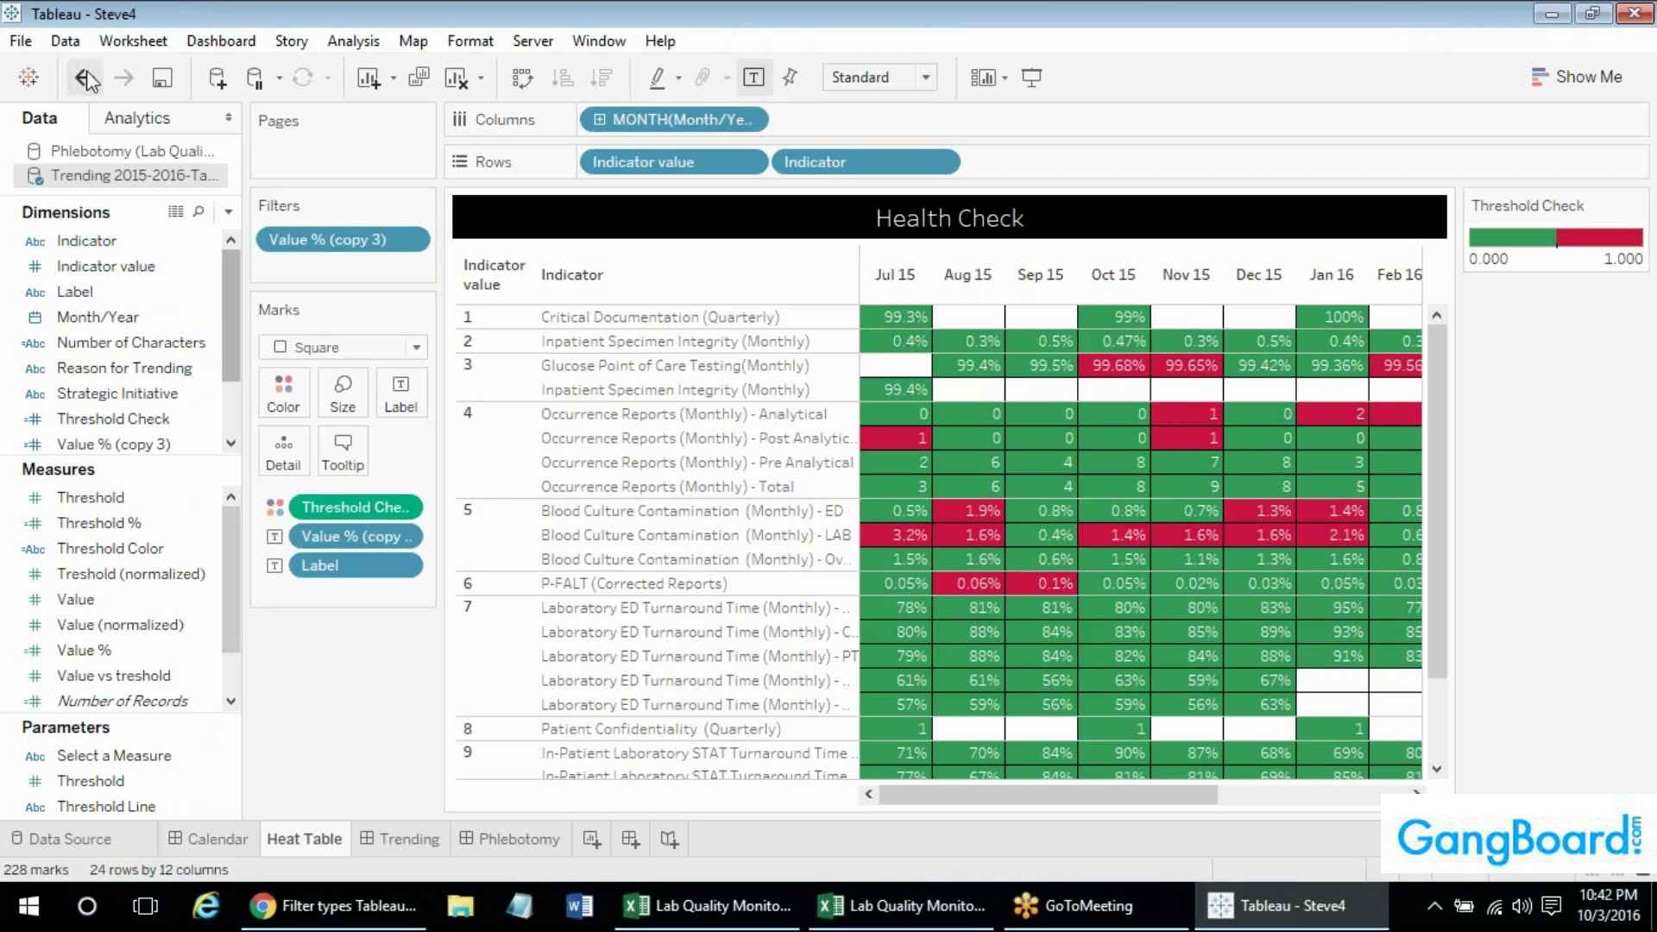
right_click(87, 178)
click(117, 191)
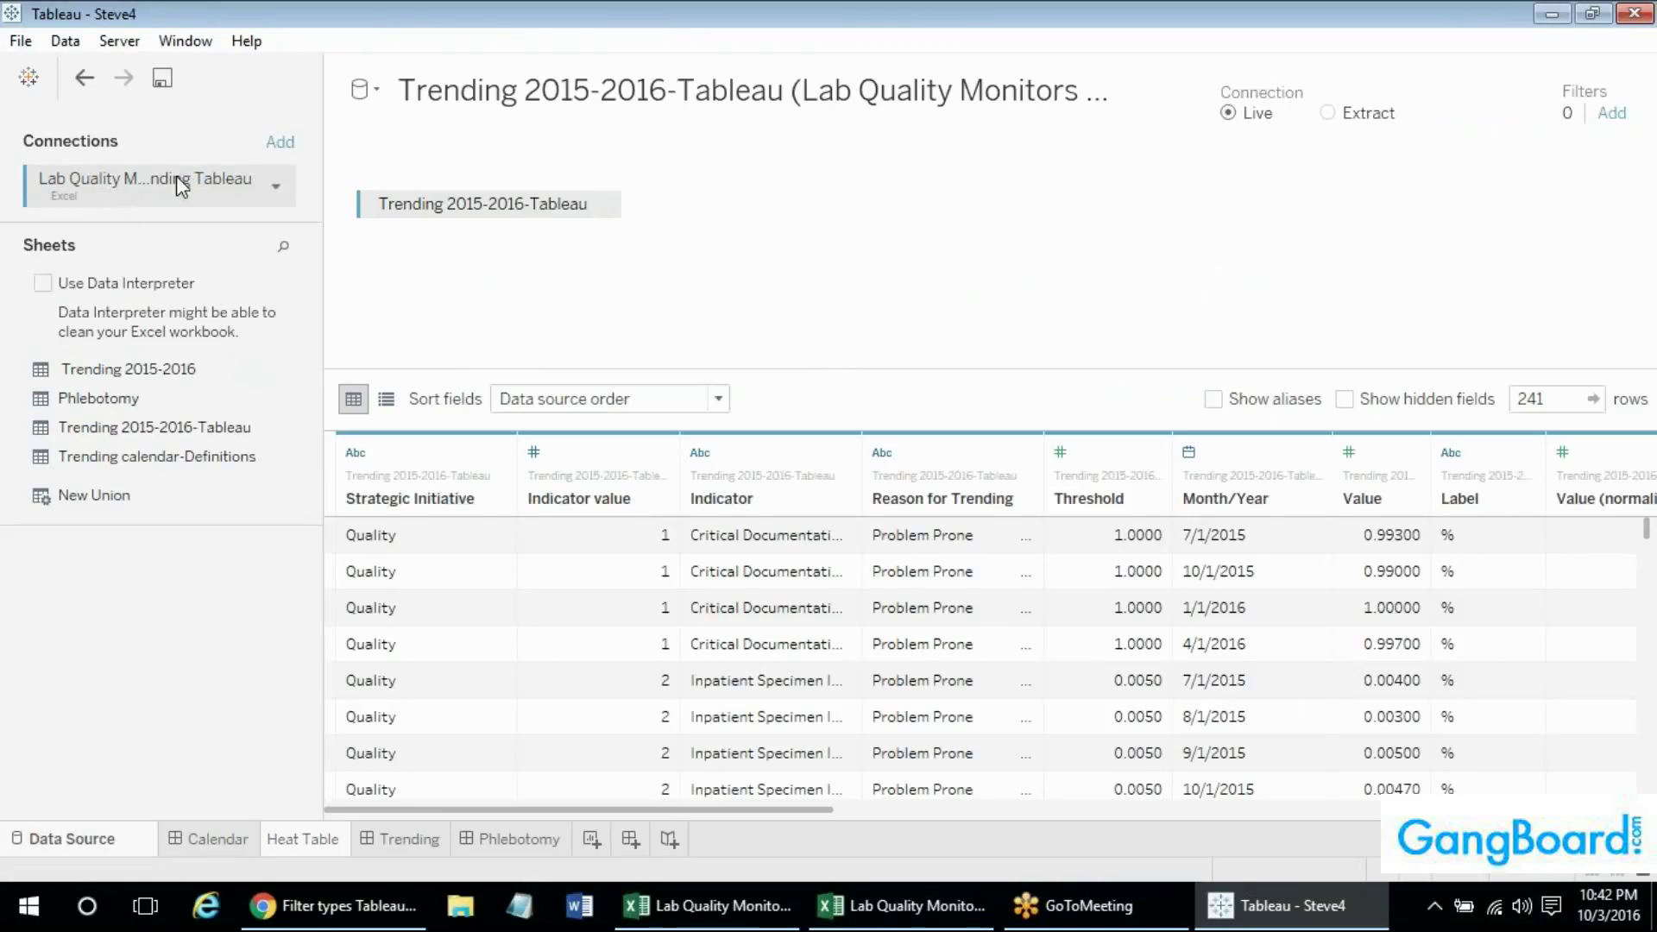
Edit the Excel connection to use the Lab Quality Monitors Trending Tableau workbook from the Desktop folder.
right_click(176, 174)
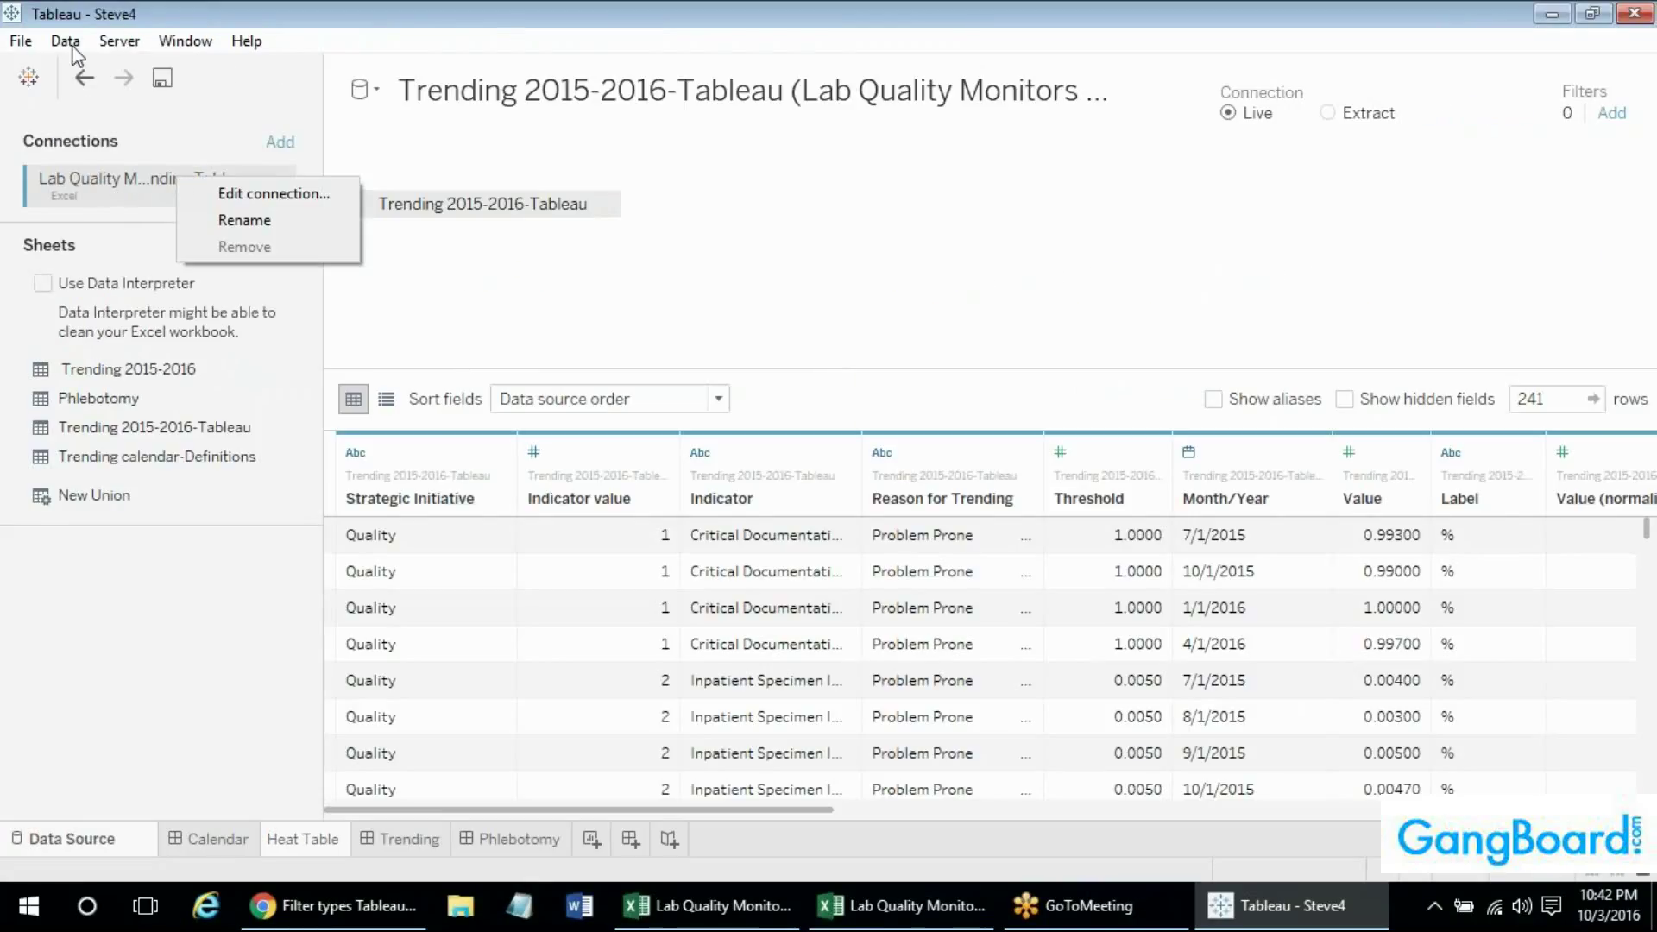
click(259, 193)
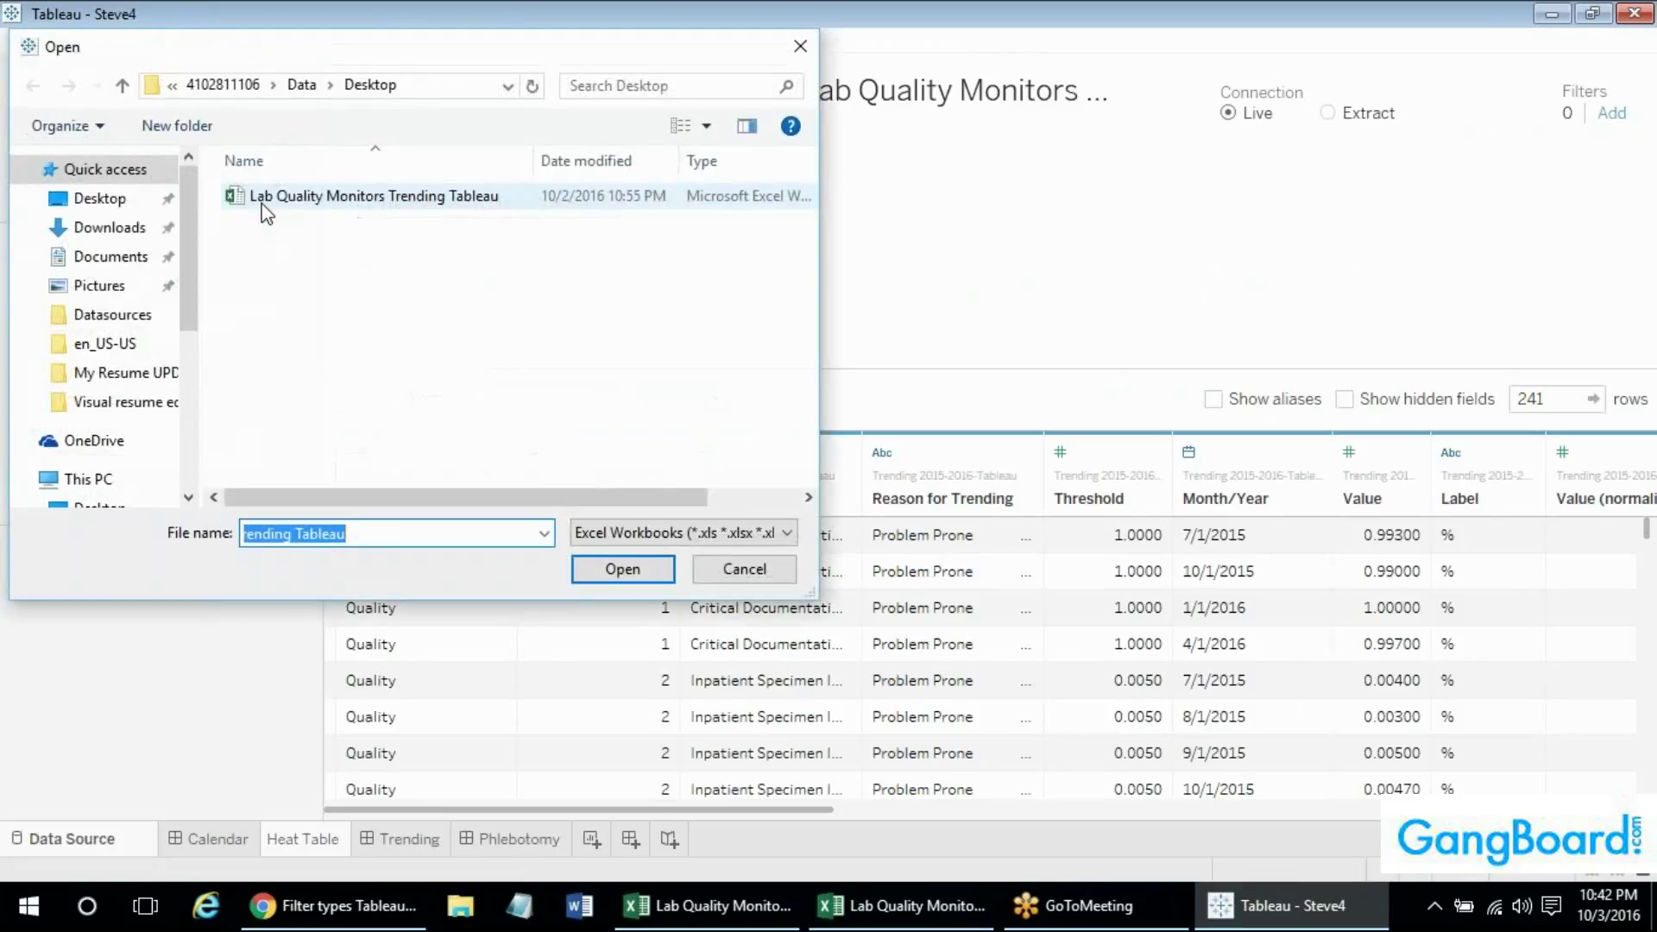
click(125, 200)
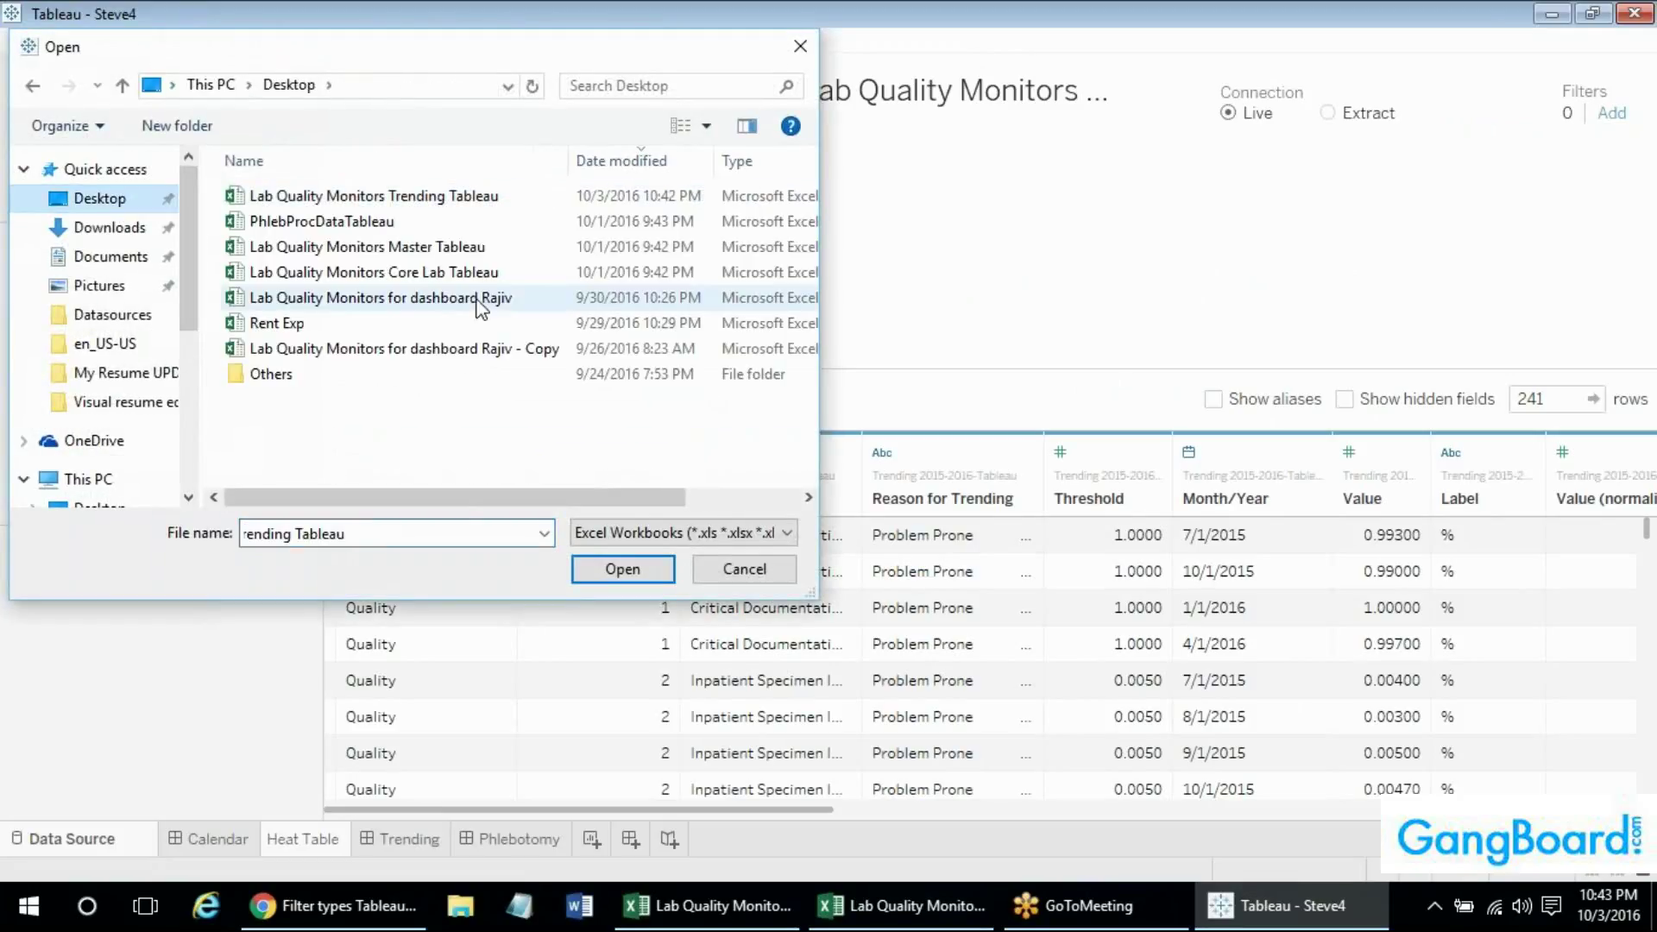
click(604, 161)
click(604, 161)
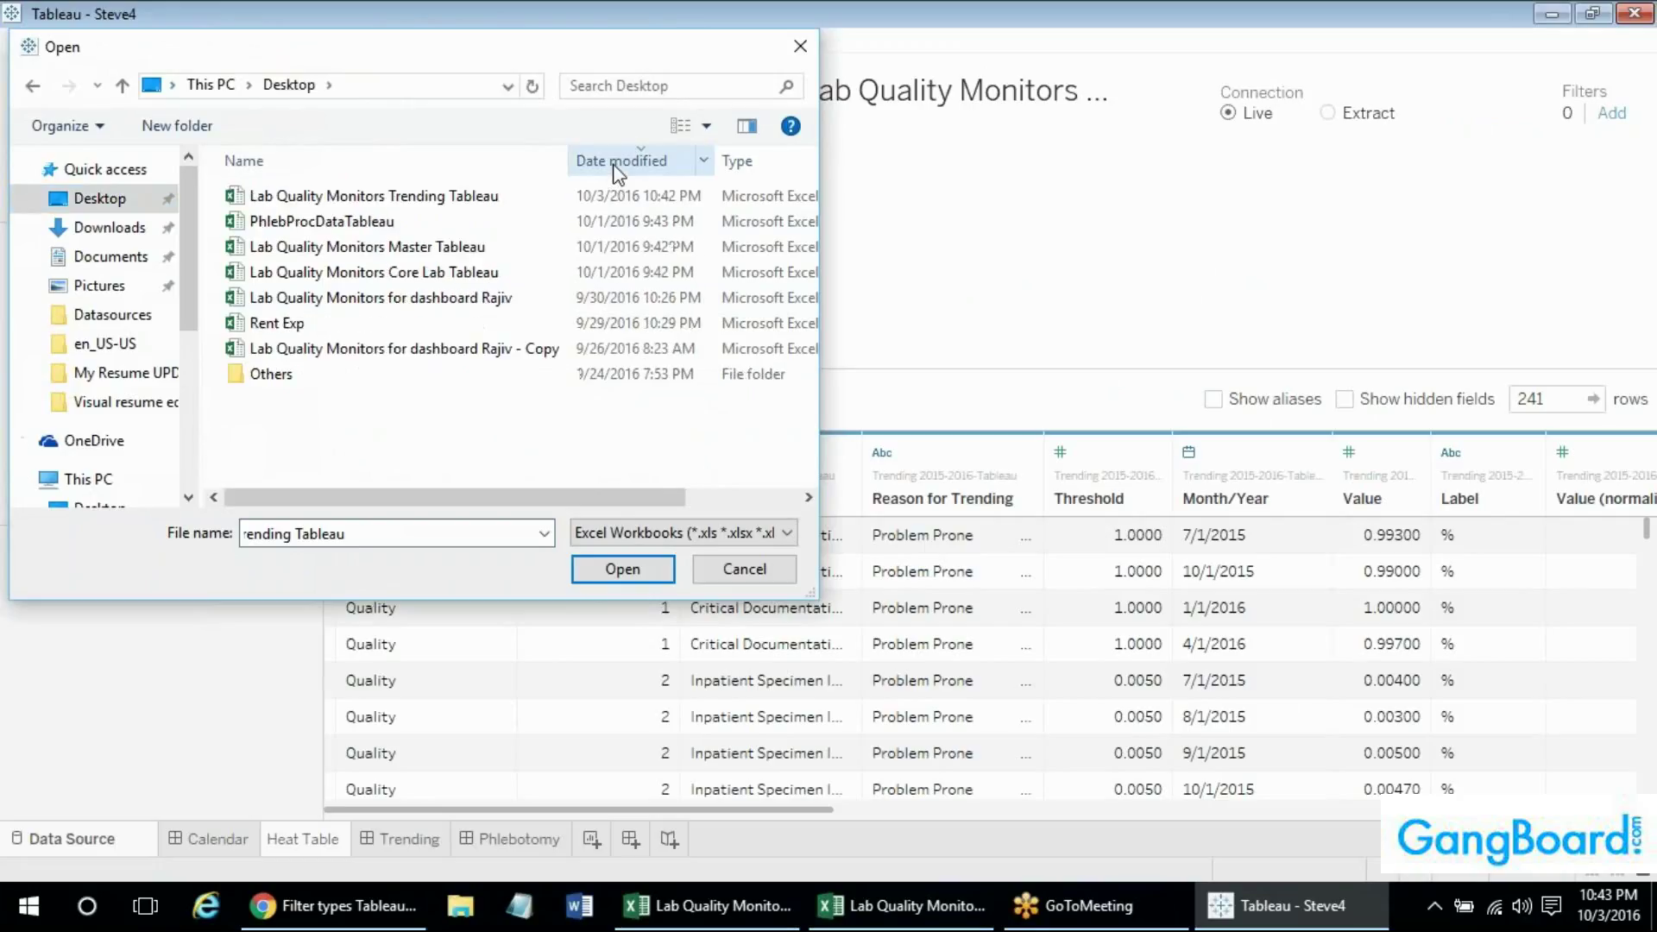
double_click(496, 197)
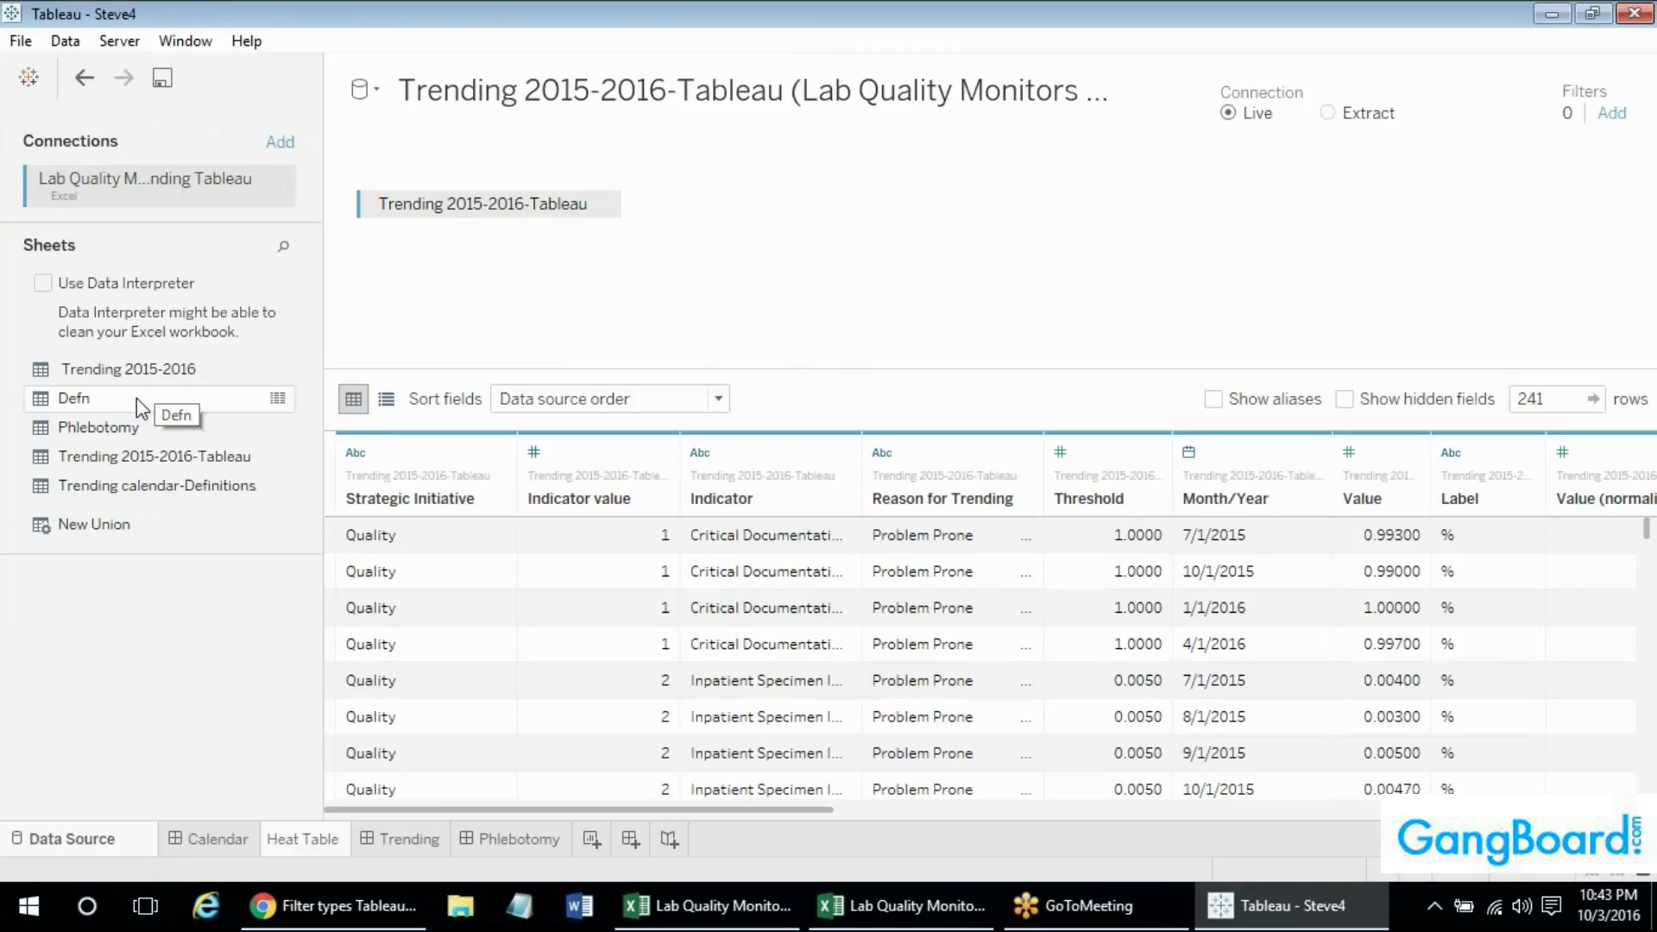
Add the Defn sheet to the data source with an inner join on Indicator value = Value (Defn).
drag(143, 397, 760, 207)
click(671, 204)
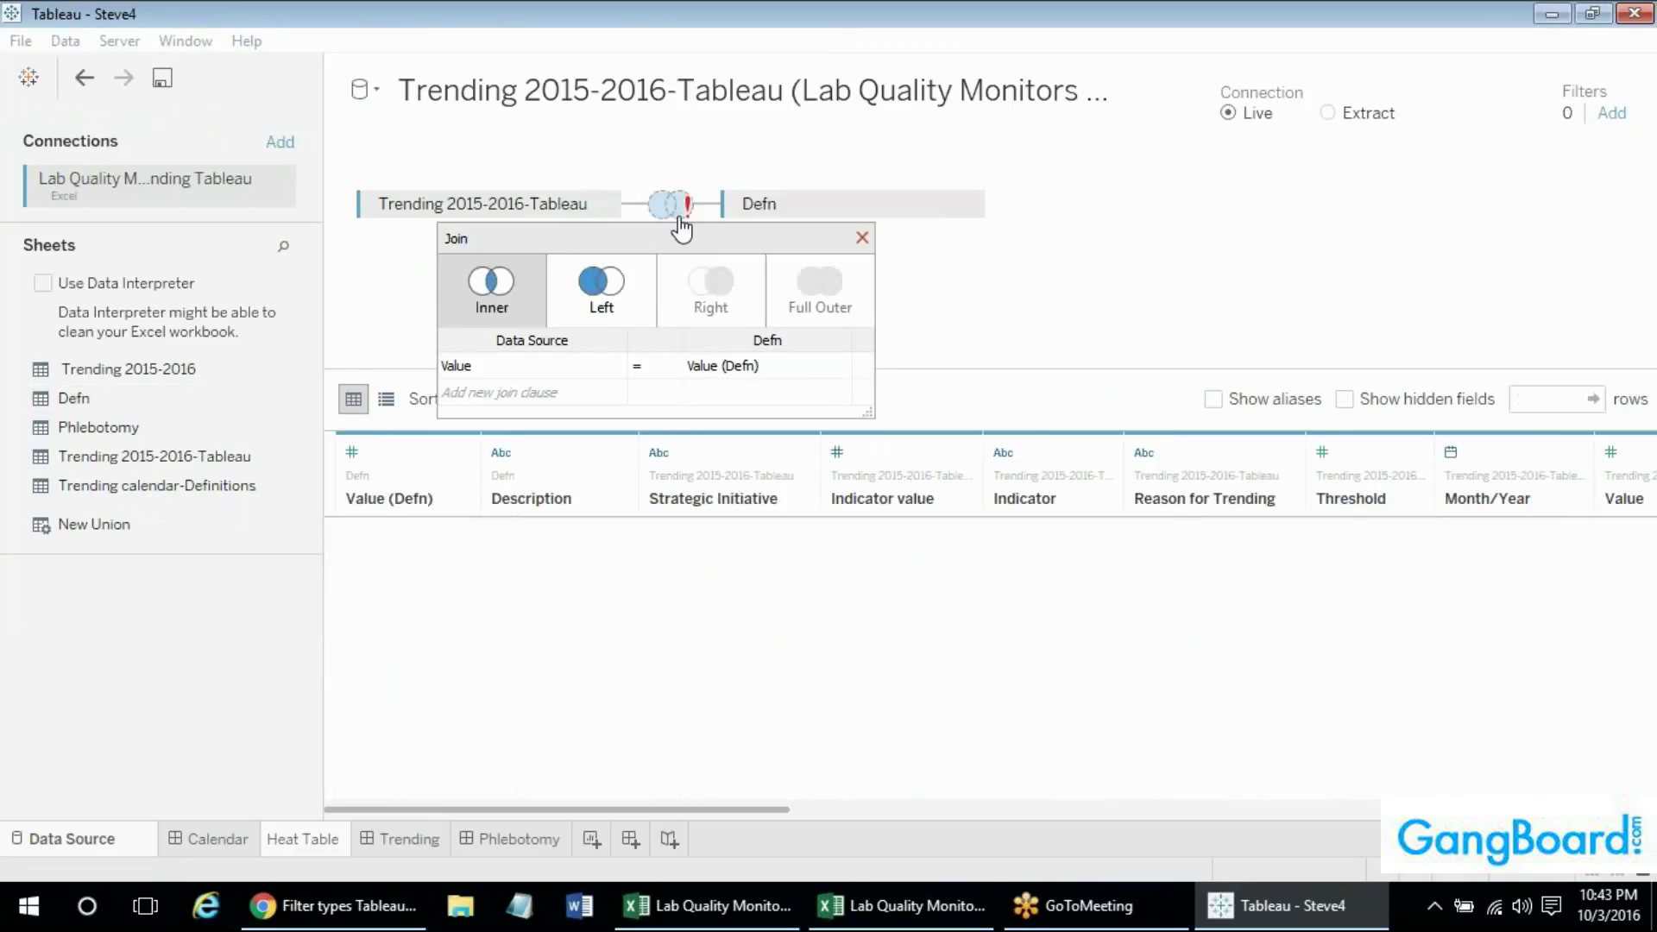
click(608, 383)
click(608, 408)
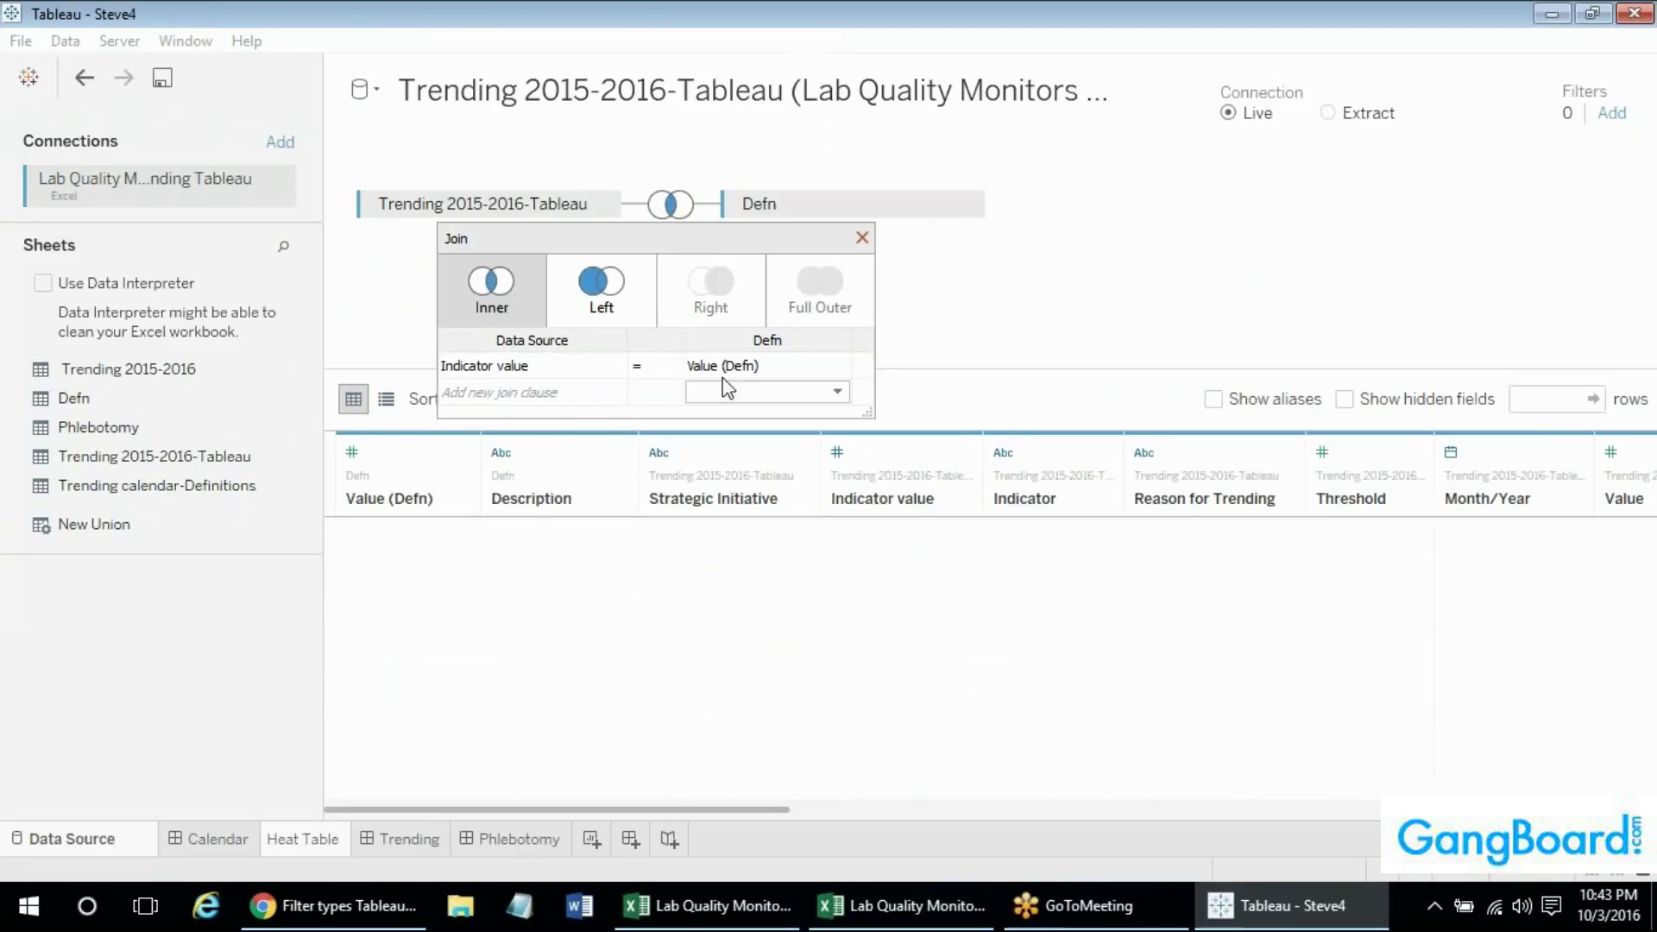
click(725, 388)
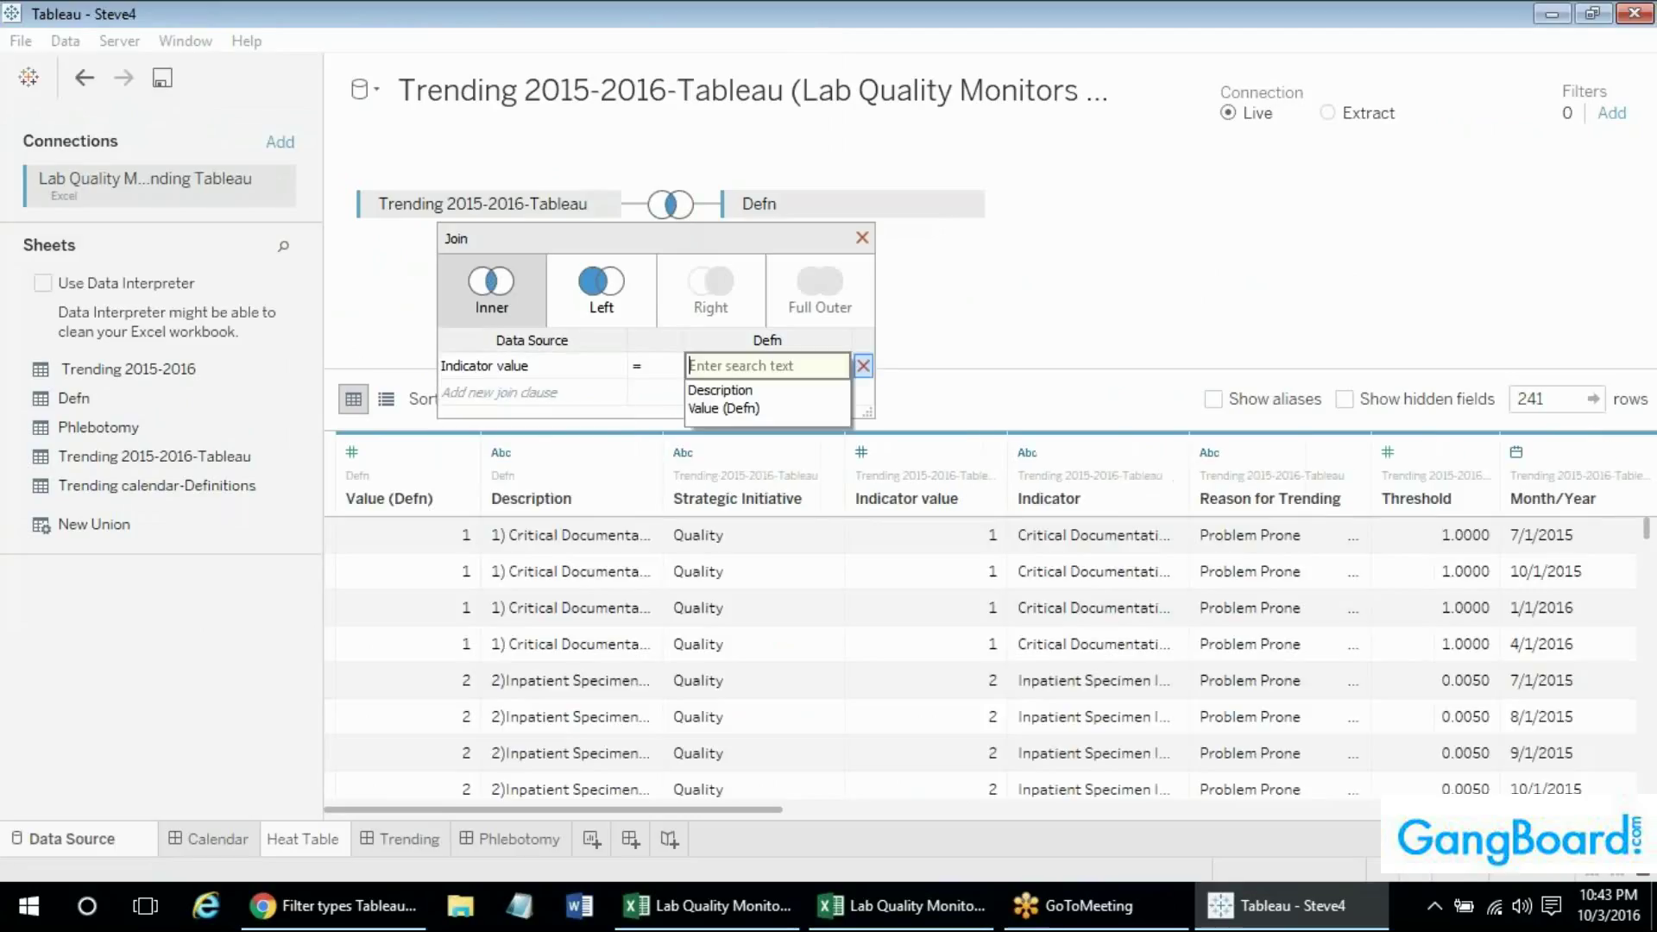
click(729, 408)
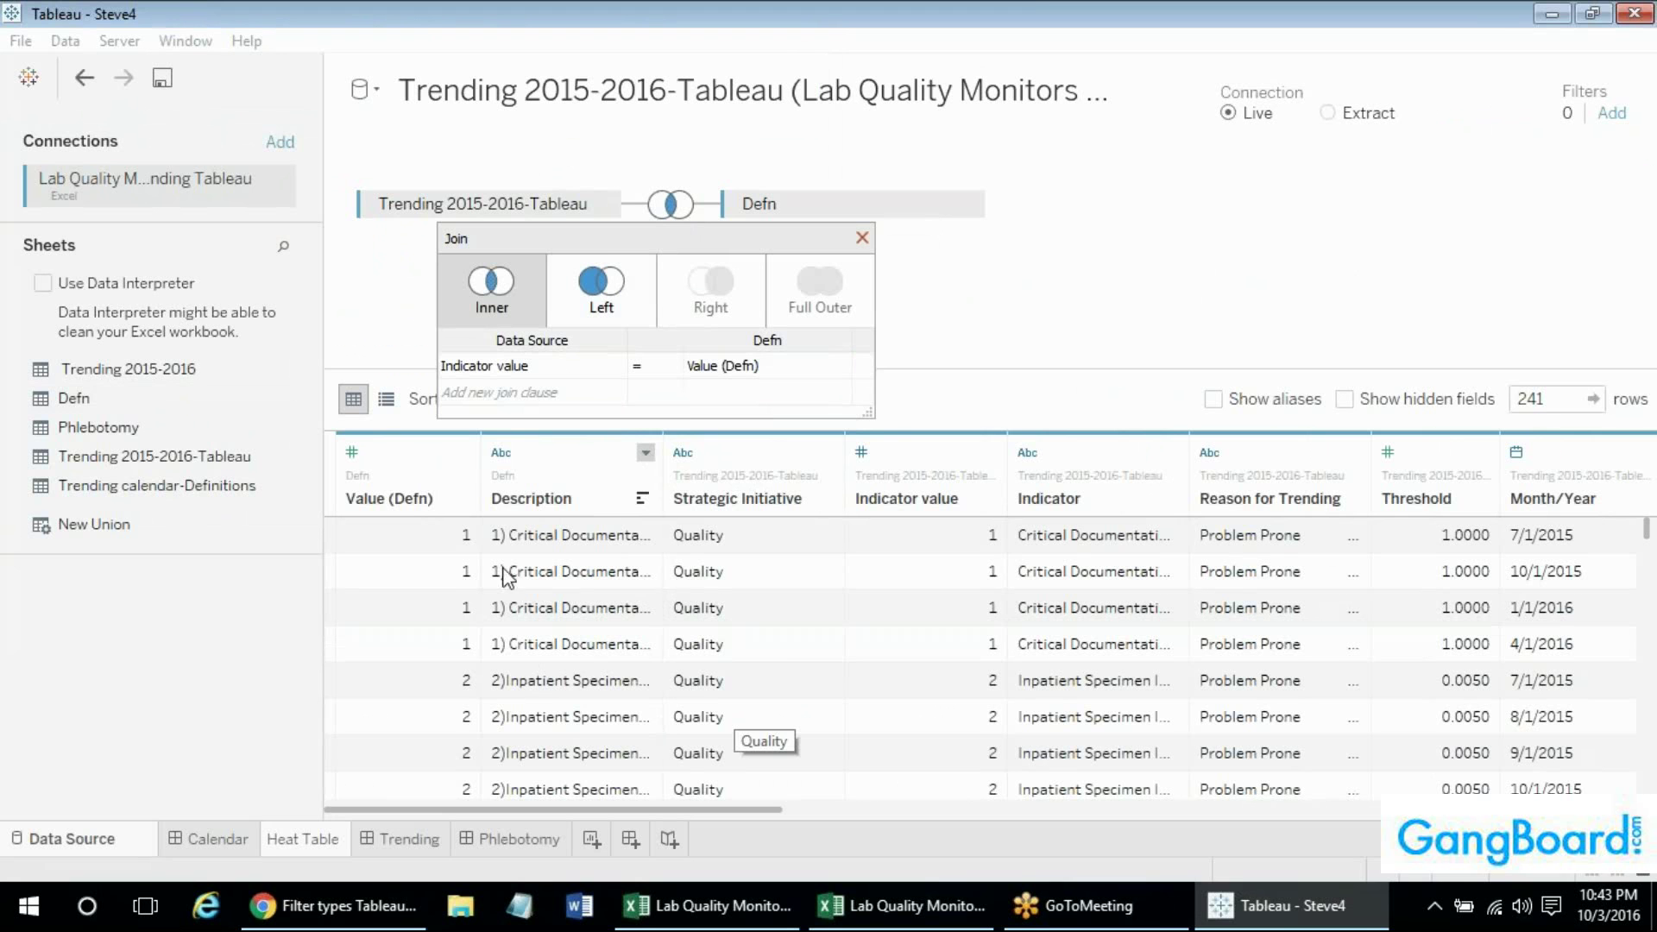
key(alt+Tab)
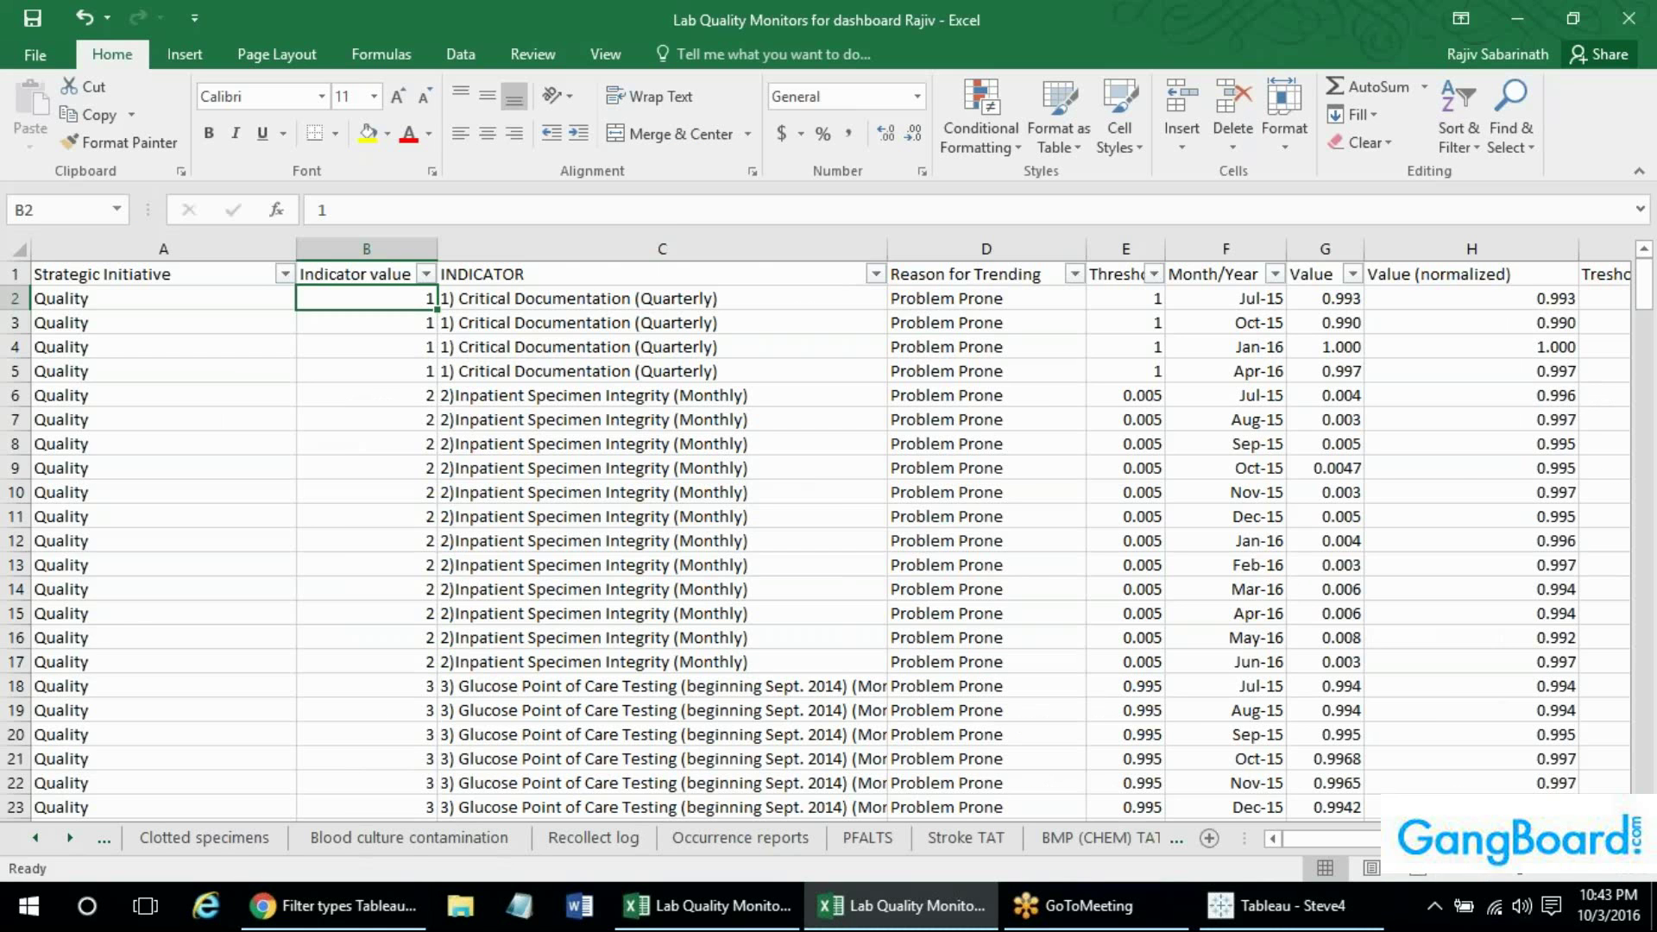
key(alt+Tab)
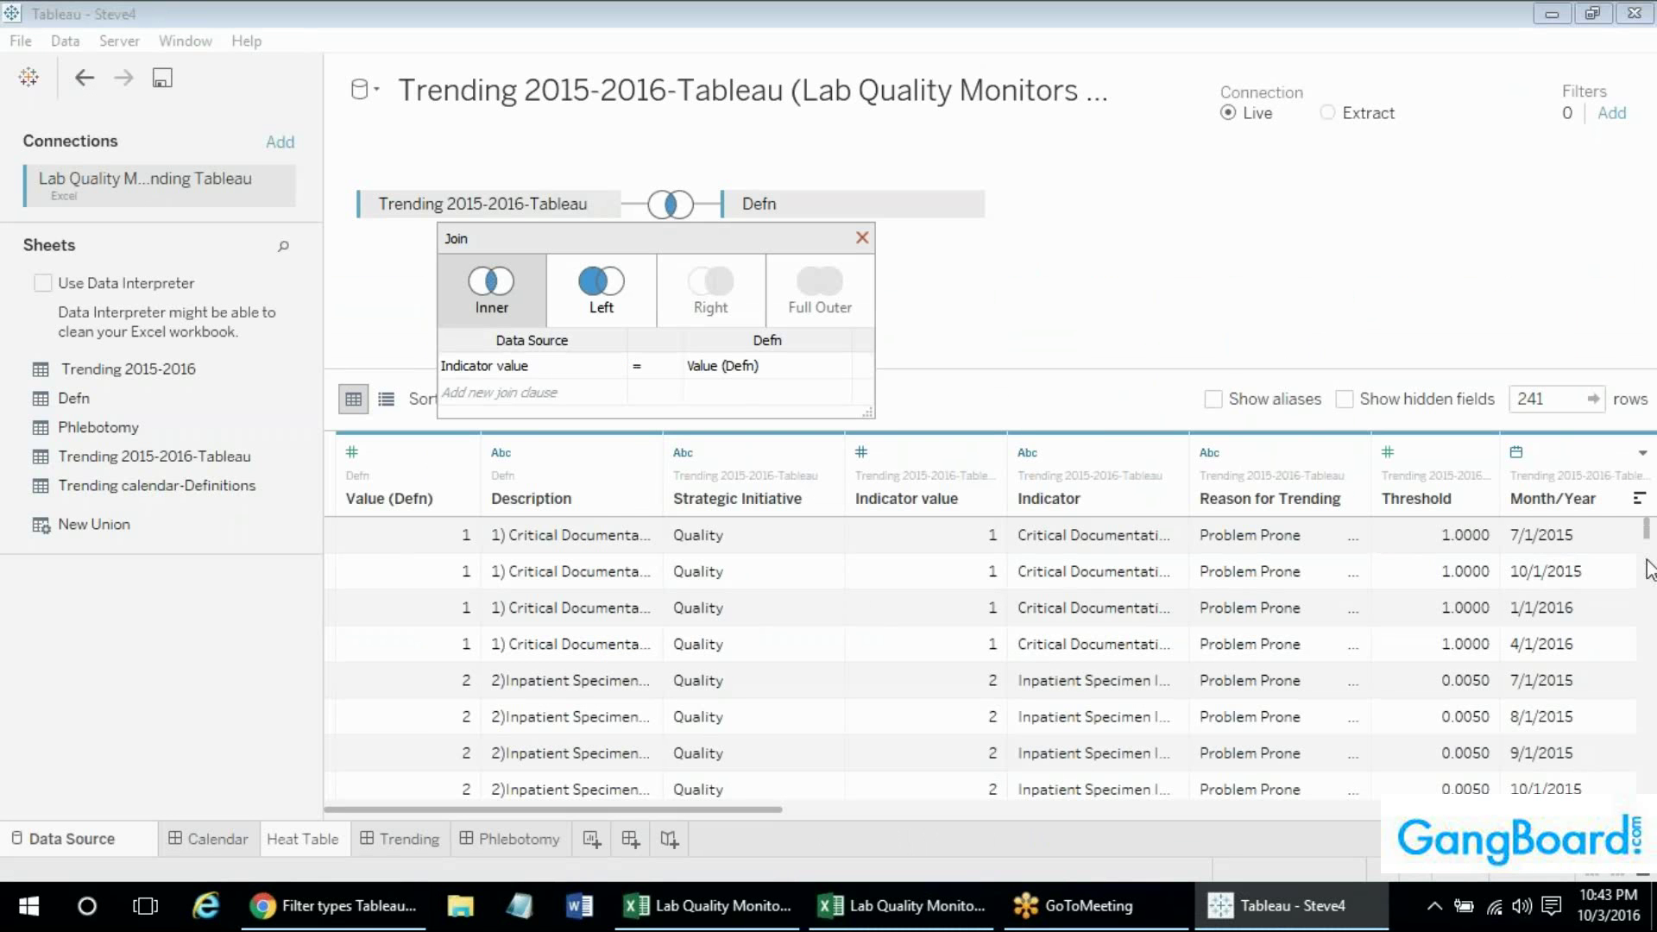
scroll(1648, 535, down, 2)
scroll(1650, 528, up, 2)
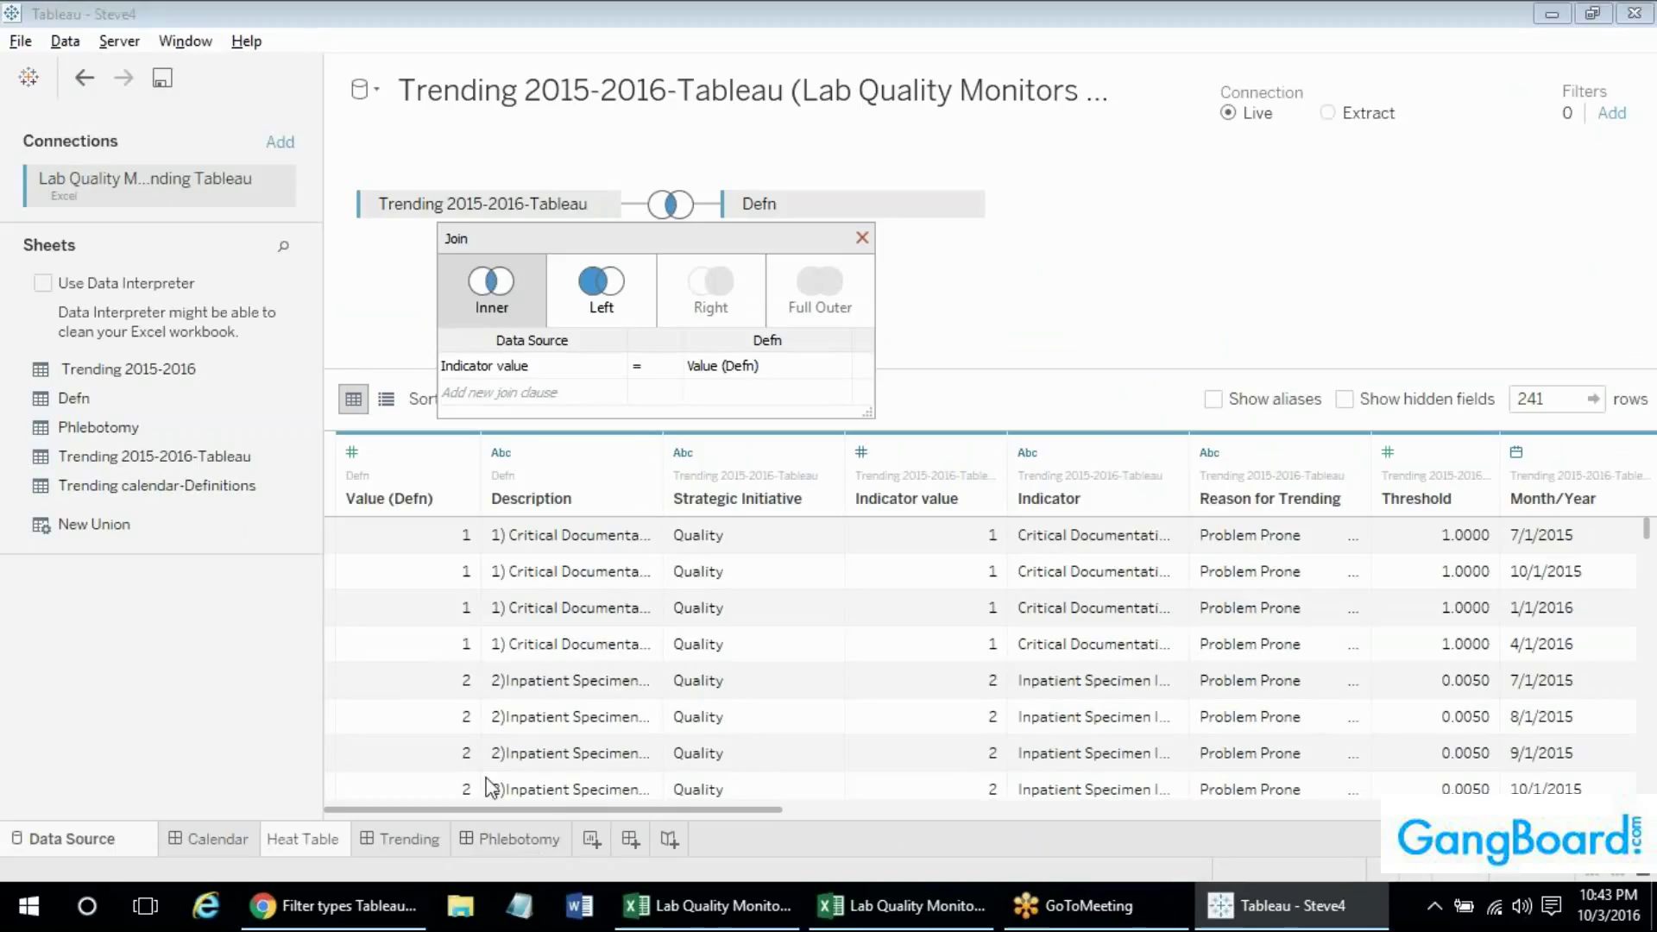
Open the Heat Table worksheet and add the Description field from Defn to the marks' tooltip.
click(238, 832)
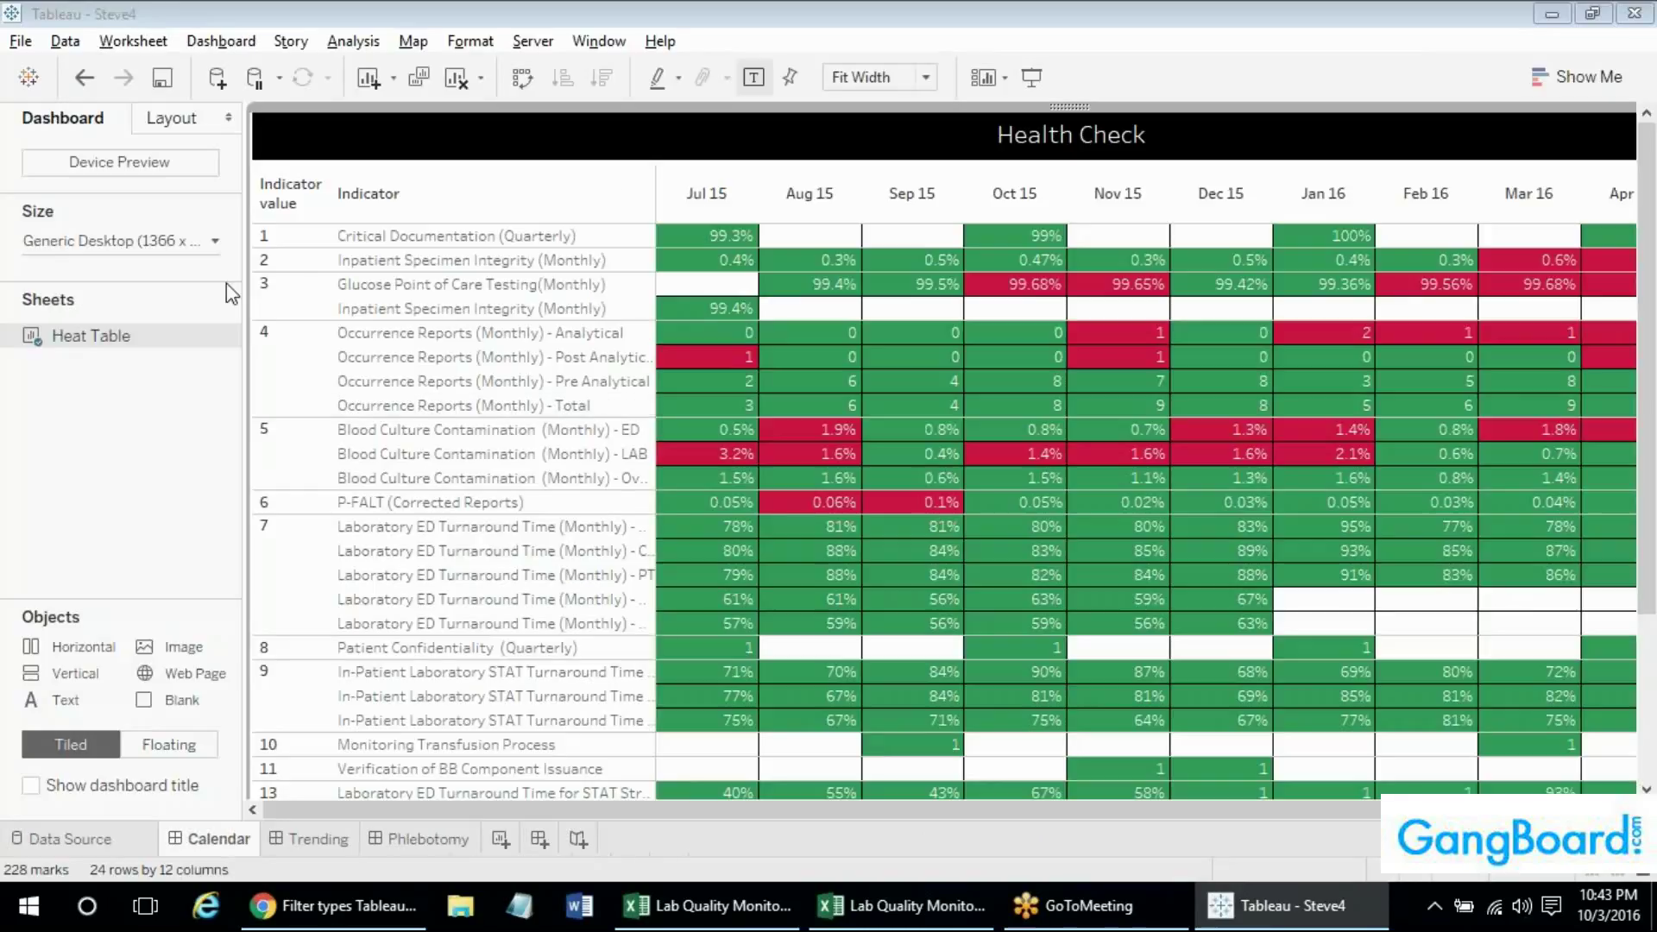
click(224, 333)
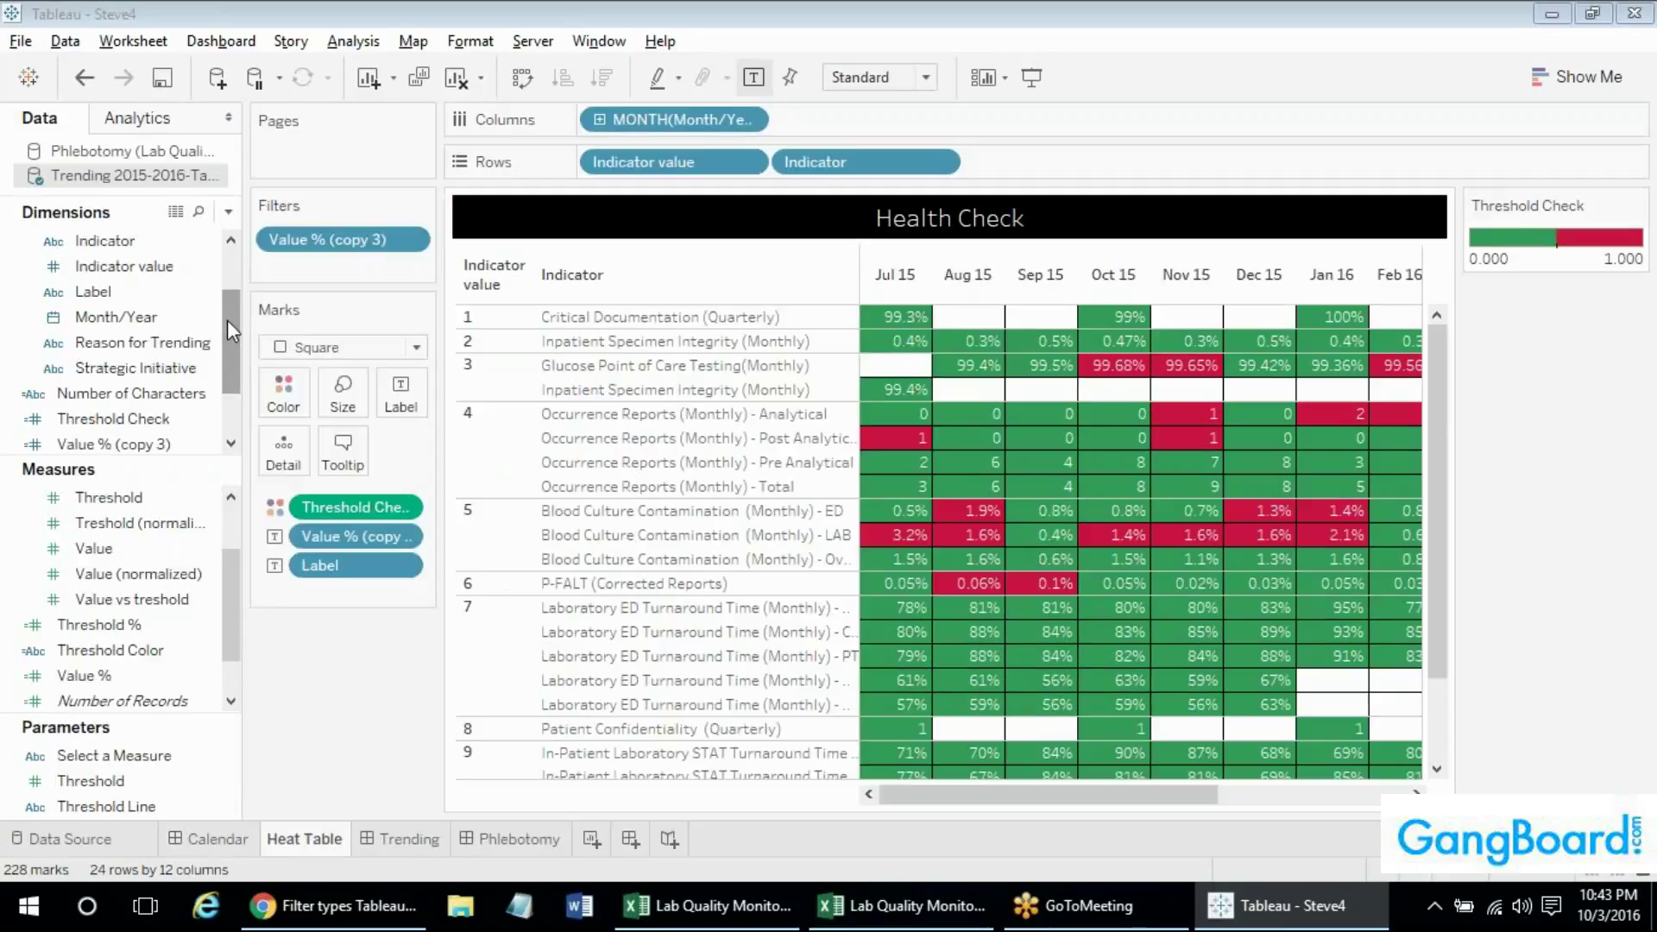
drag(227, 321, 228, 285)
click(113, 266)
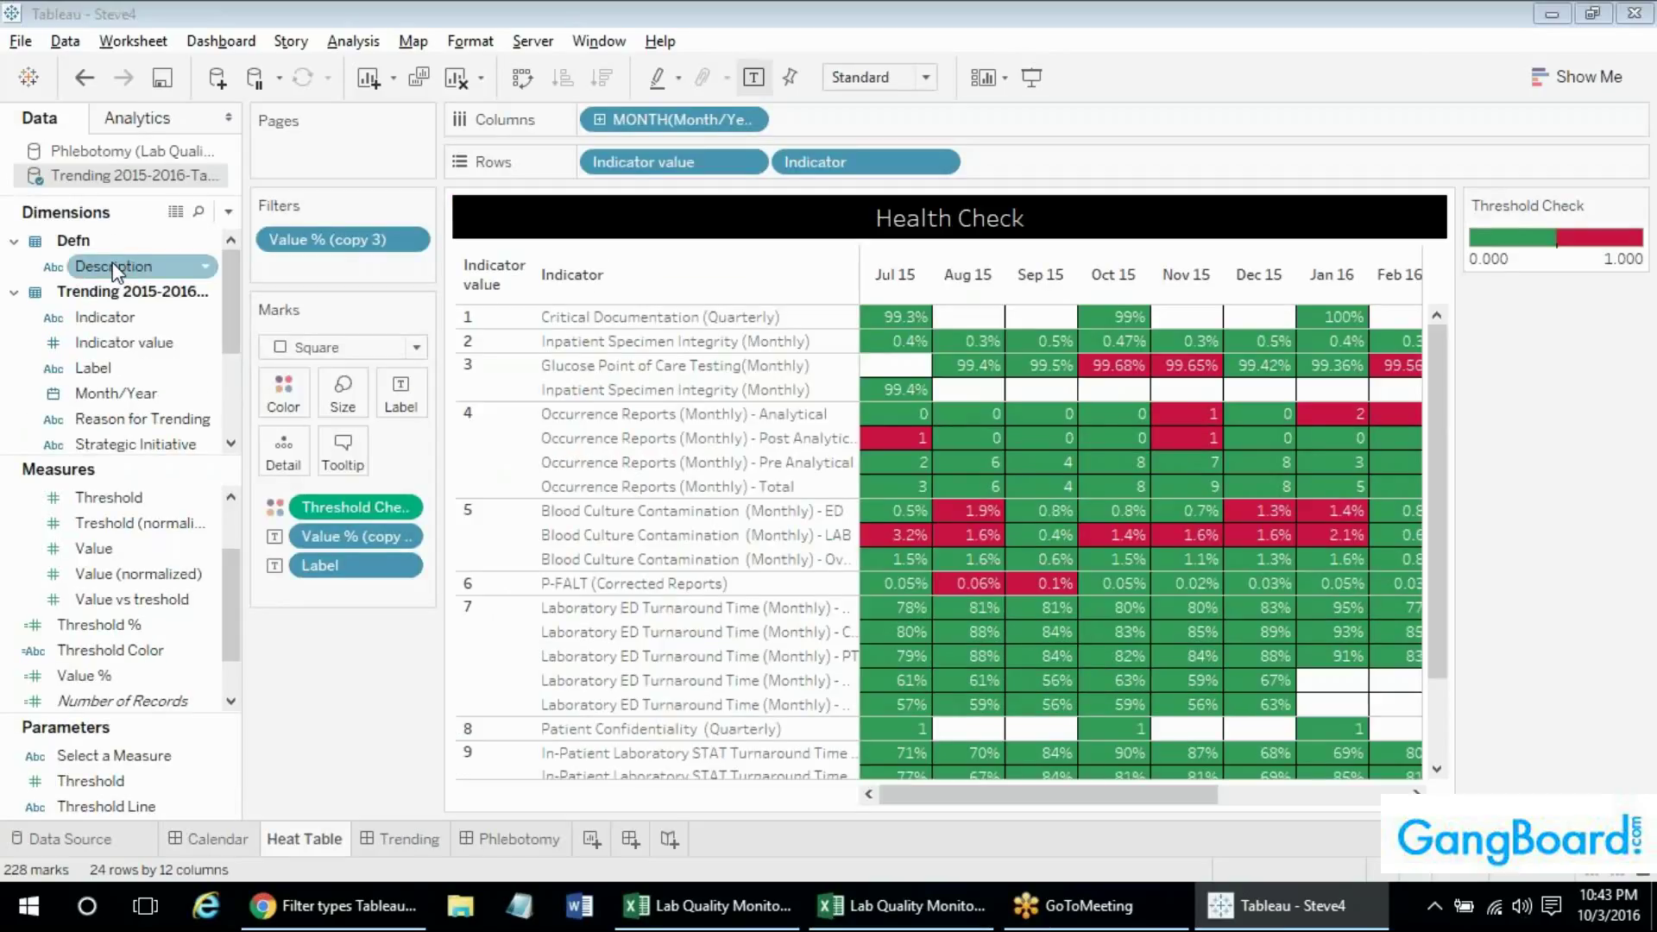
drag(112, 265, 342, 449)
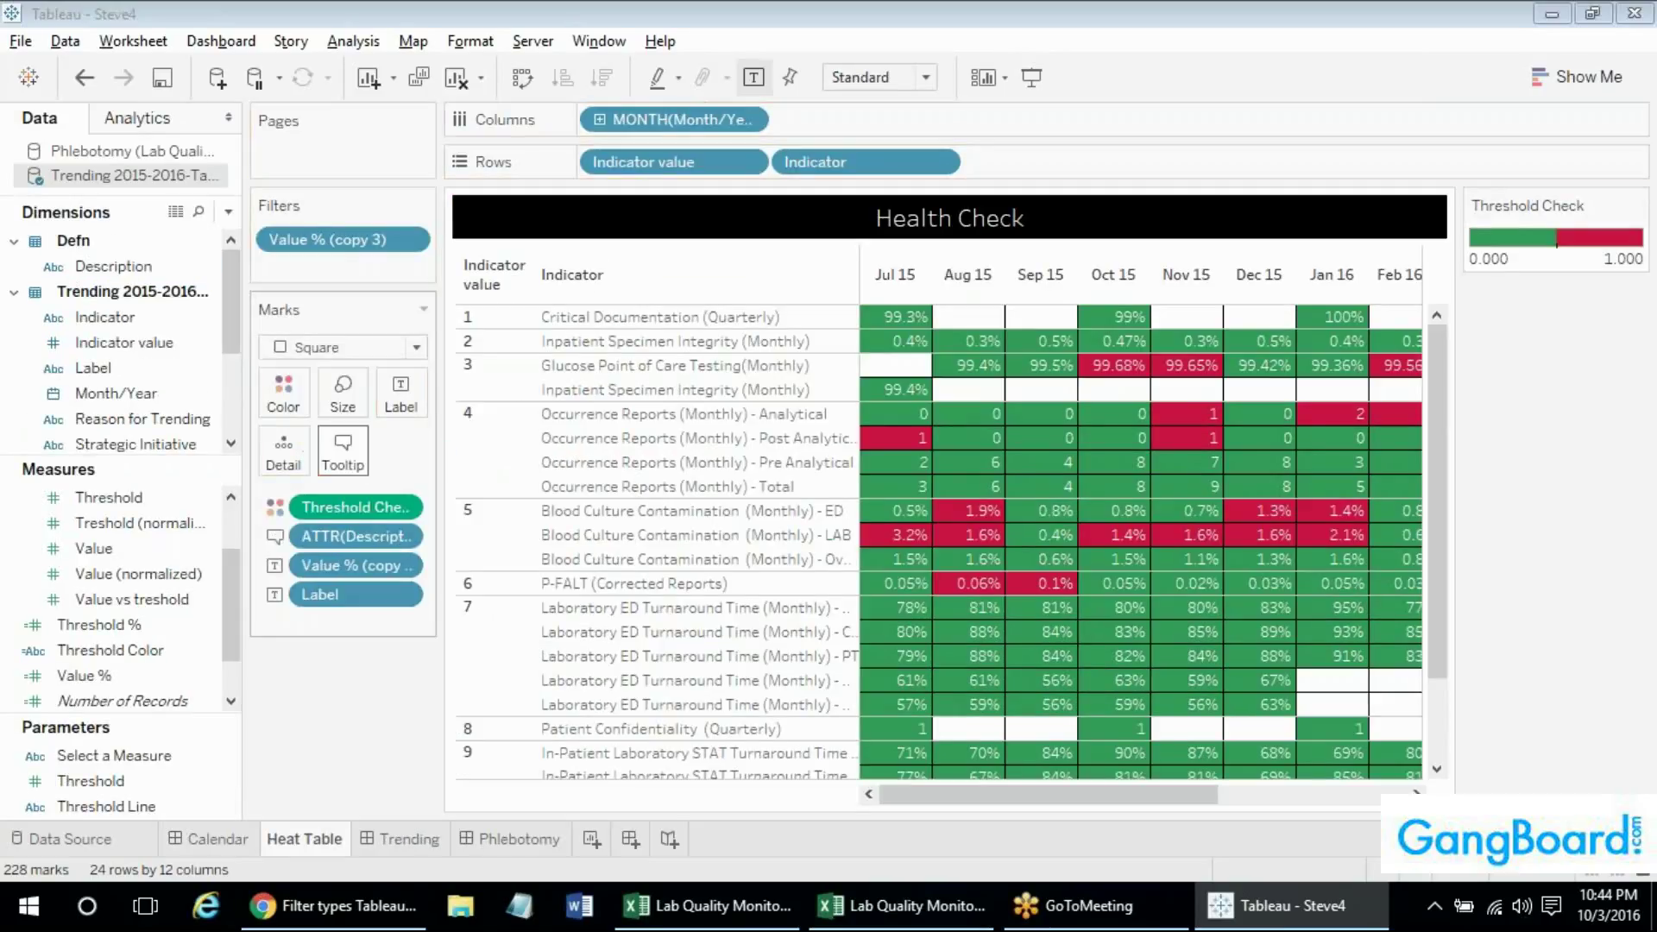
Open the Heat Table's tooltip for editing and duplicate the Indicator line directly beneath the original.
click(343, 449)
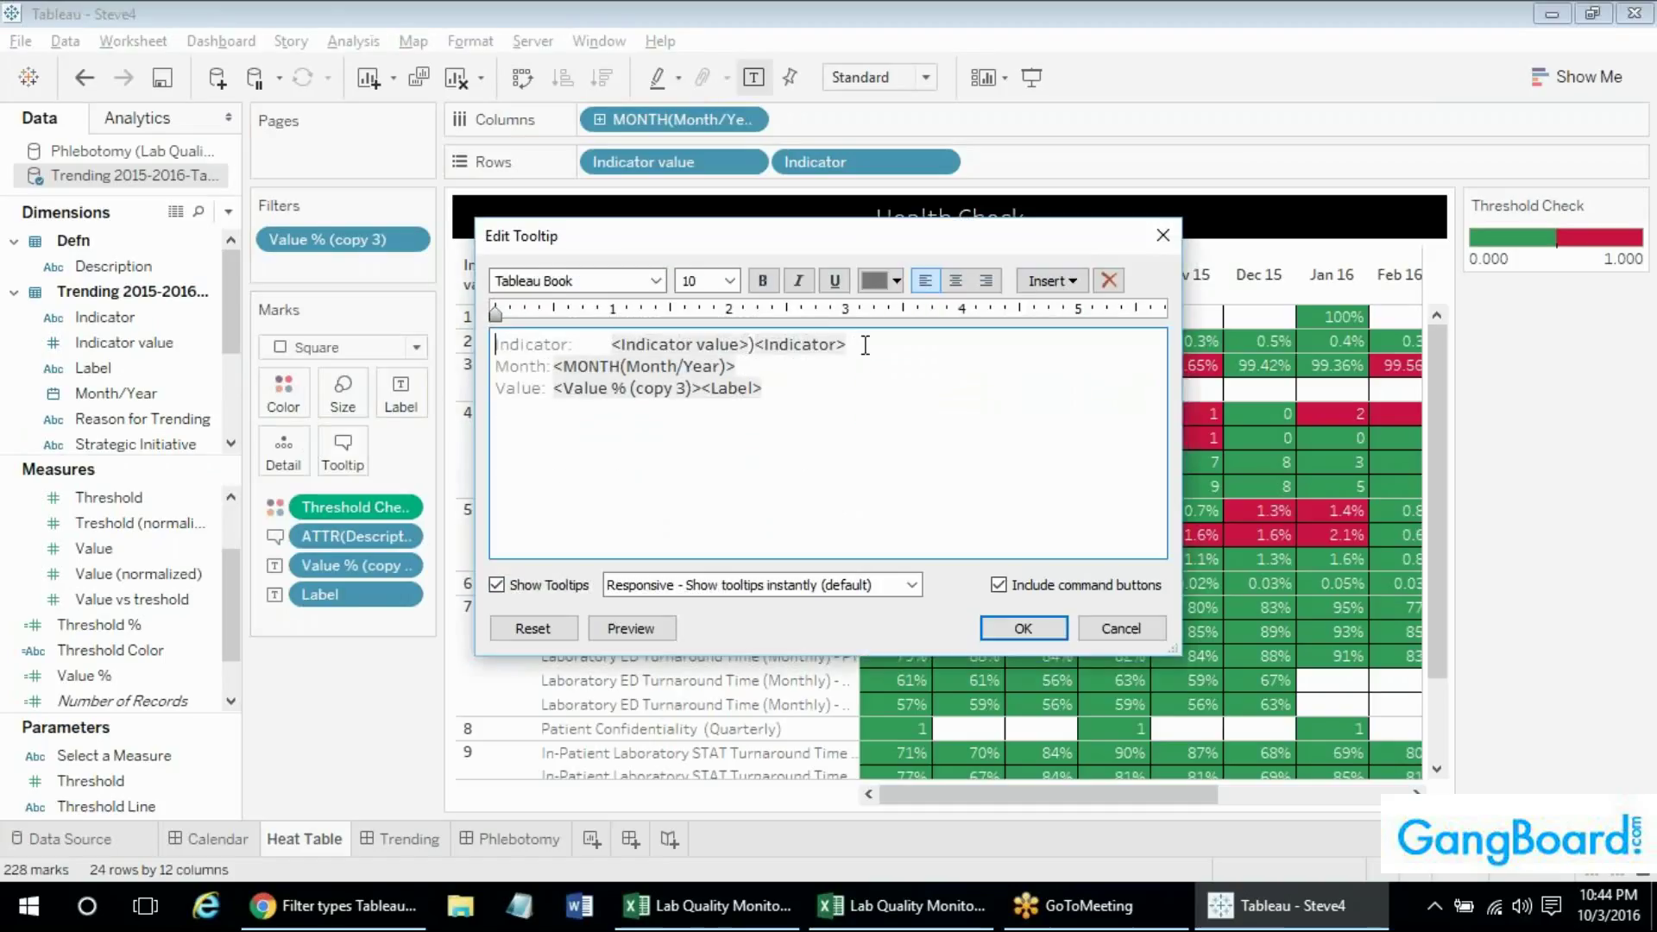
click(865, 344)
key(Return)
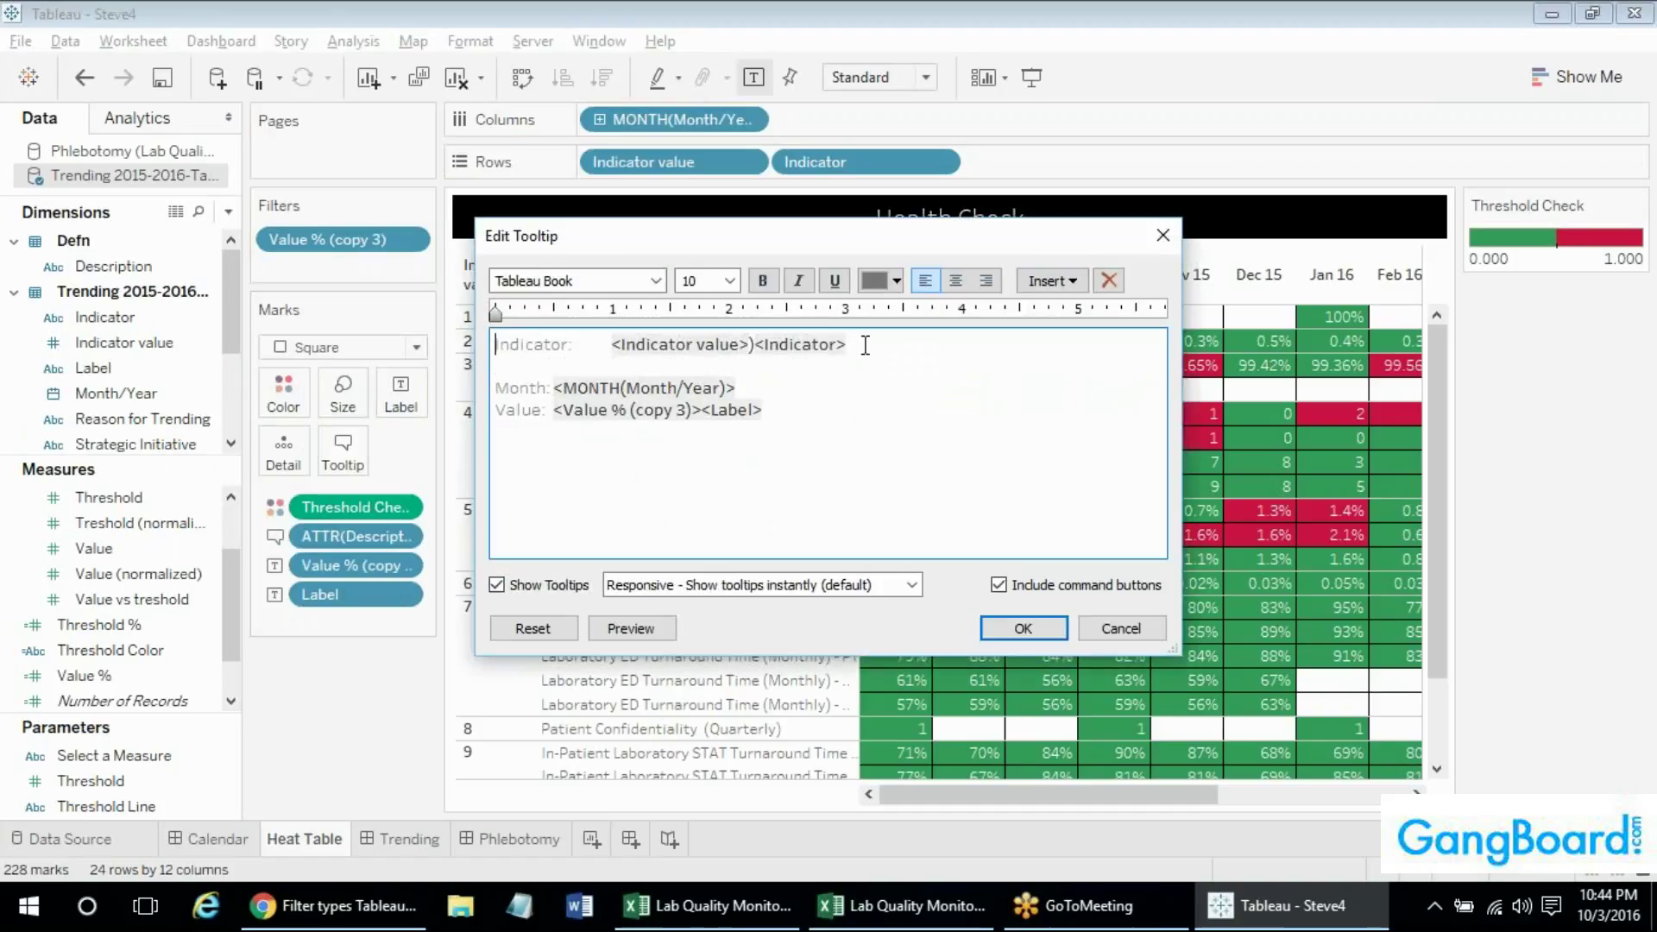
key(shift+End)
key(ctrl+c)
key(Down)
key(ctrl+v)
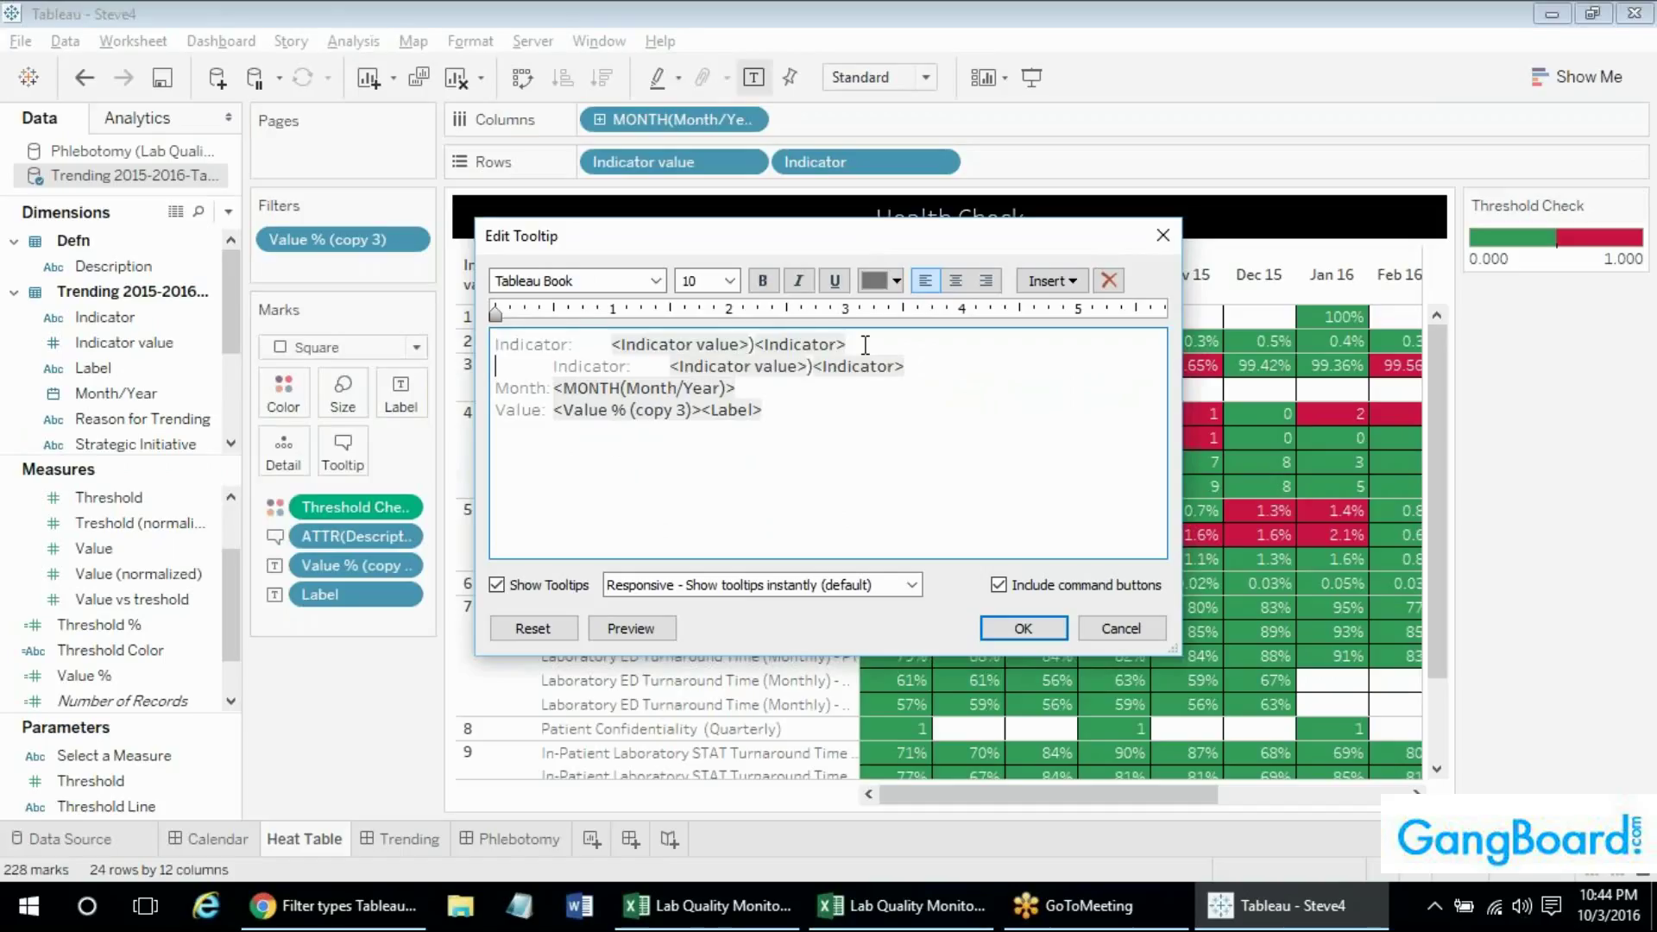
Align the duplicated tooltip line with the others and change its label to Description.
key(Delete)
key(shift+Right)
key(shift+Right)
key(shift+Right)
key(shift+Right)
key(shift+Right)
key(shift+Right)
key(shift+Right)
key(shift+Right)
key(shift+Right)
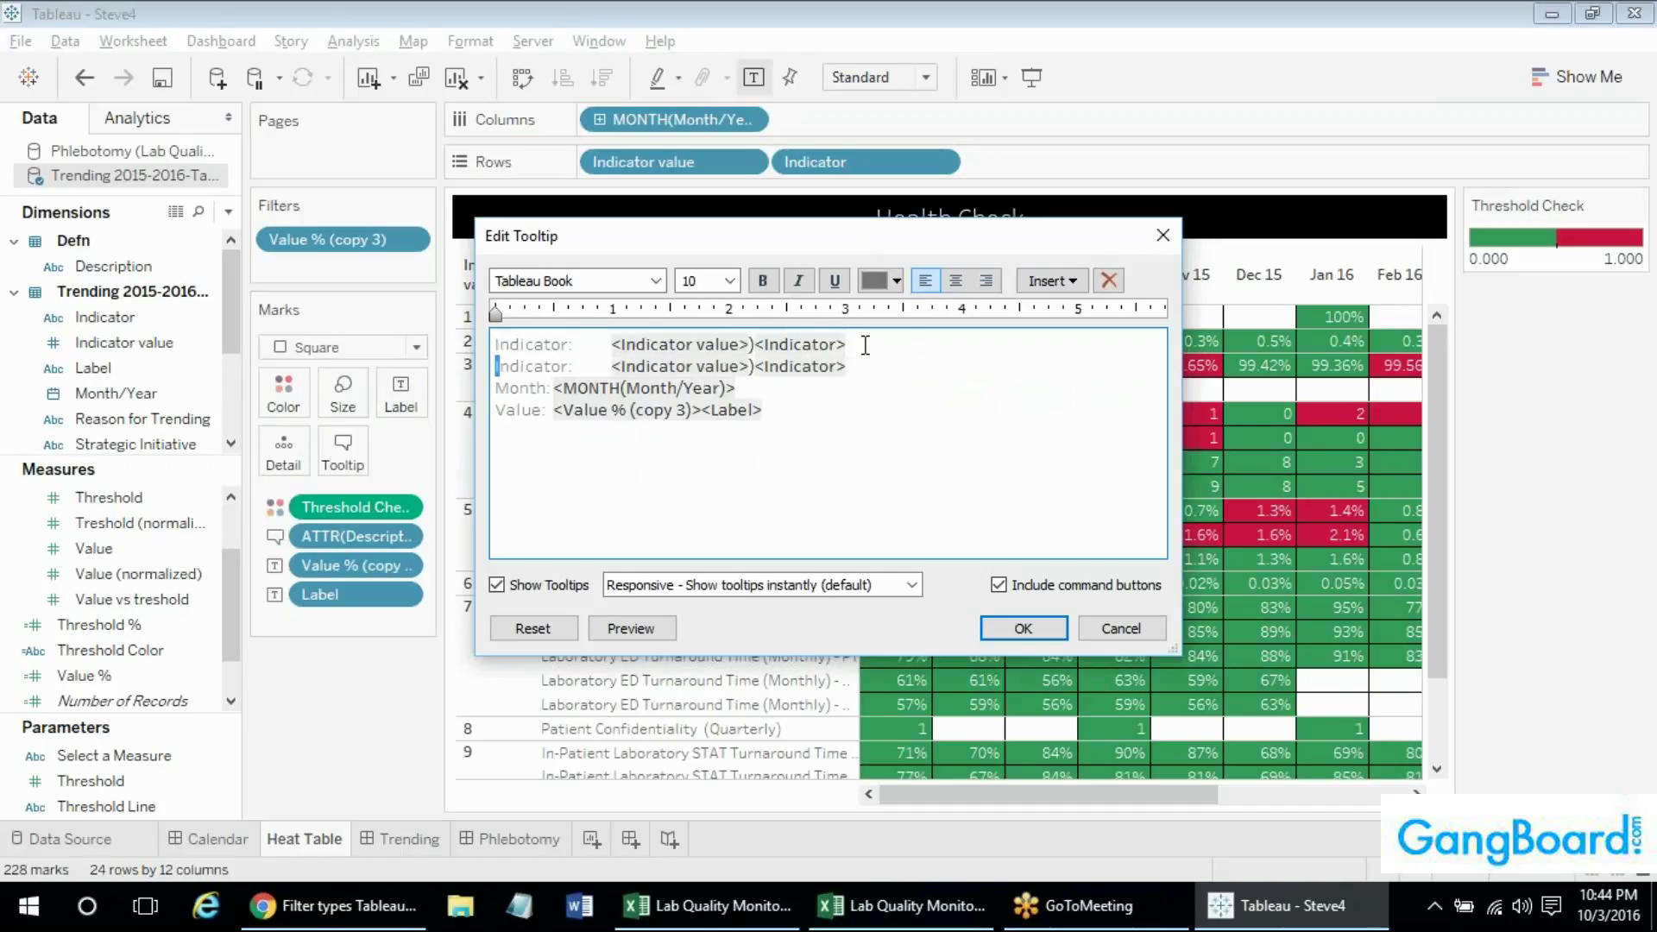
text(Desc)
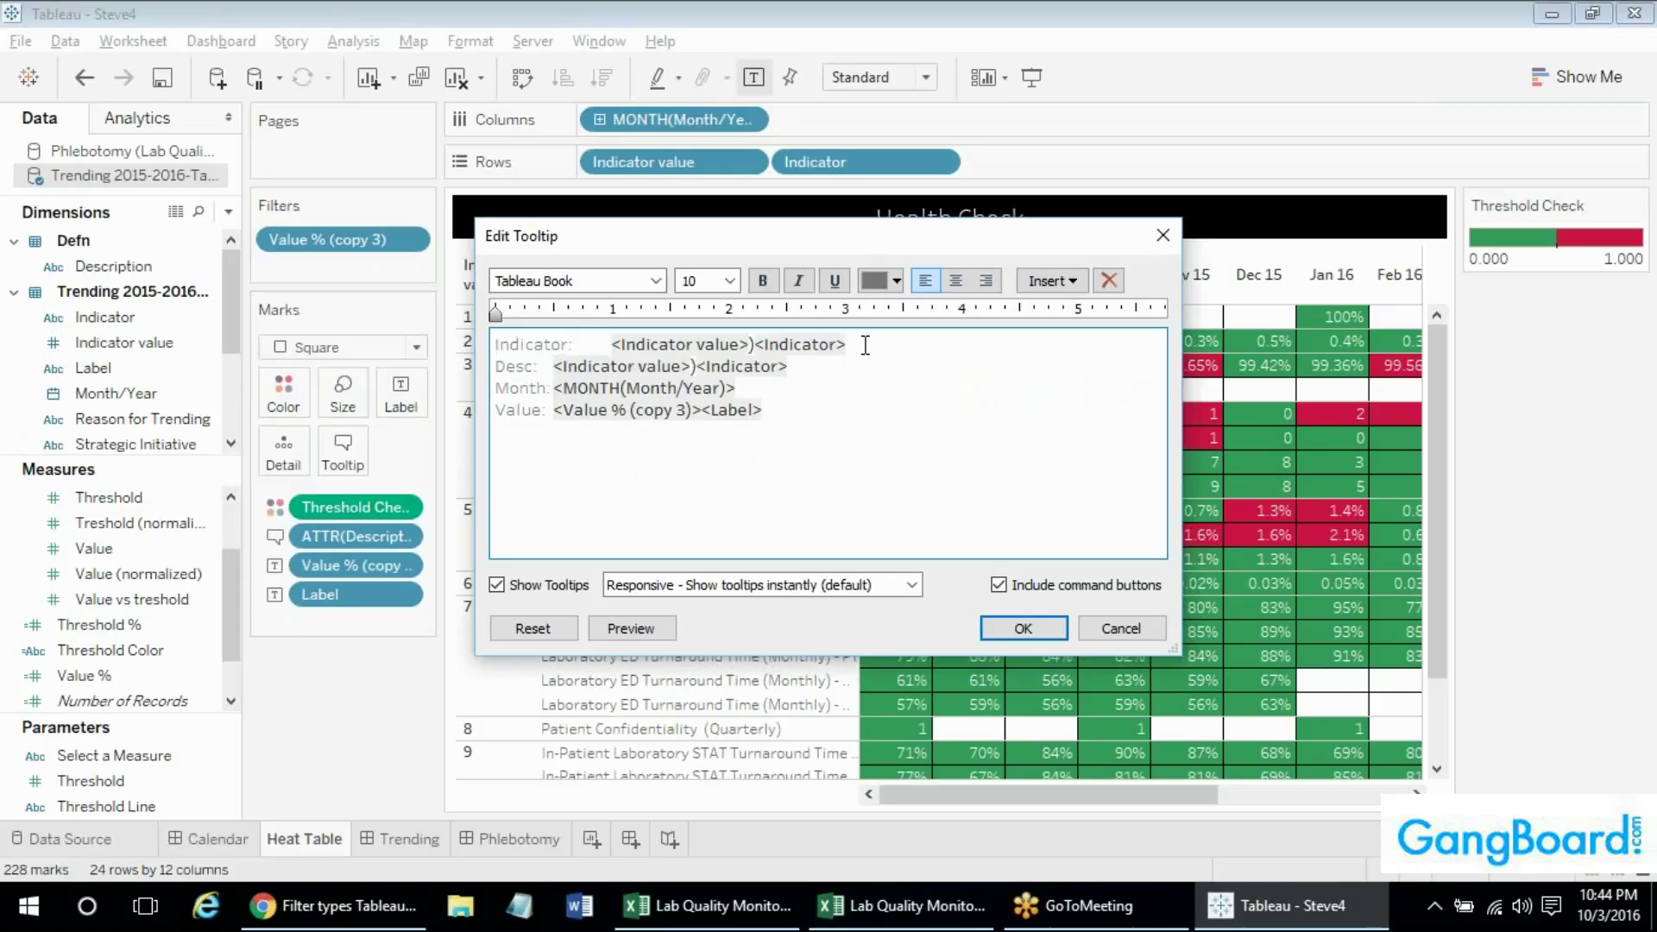
text(rip)
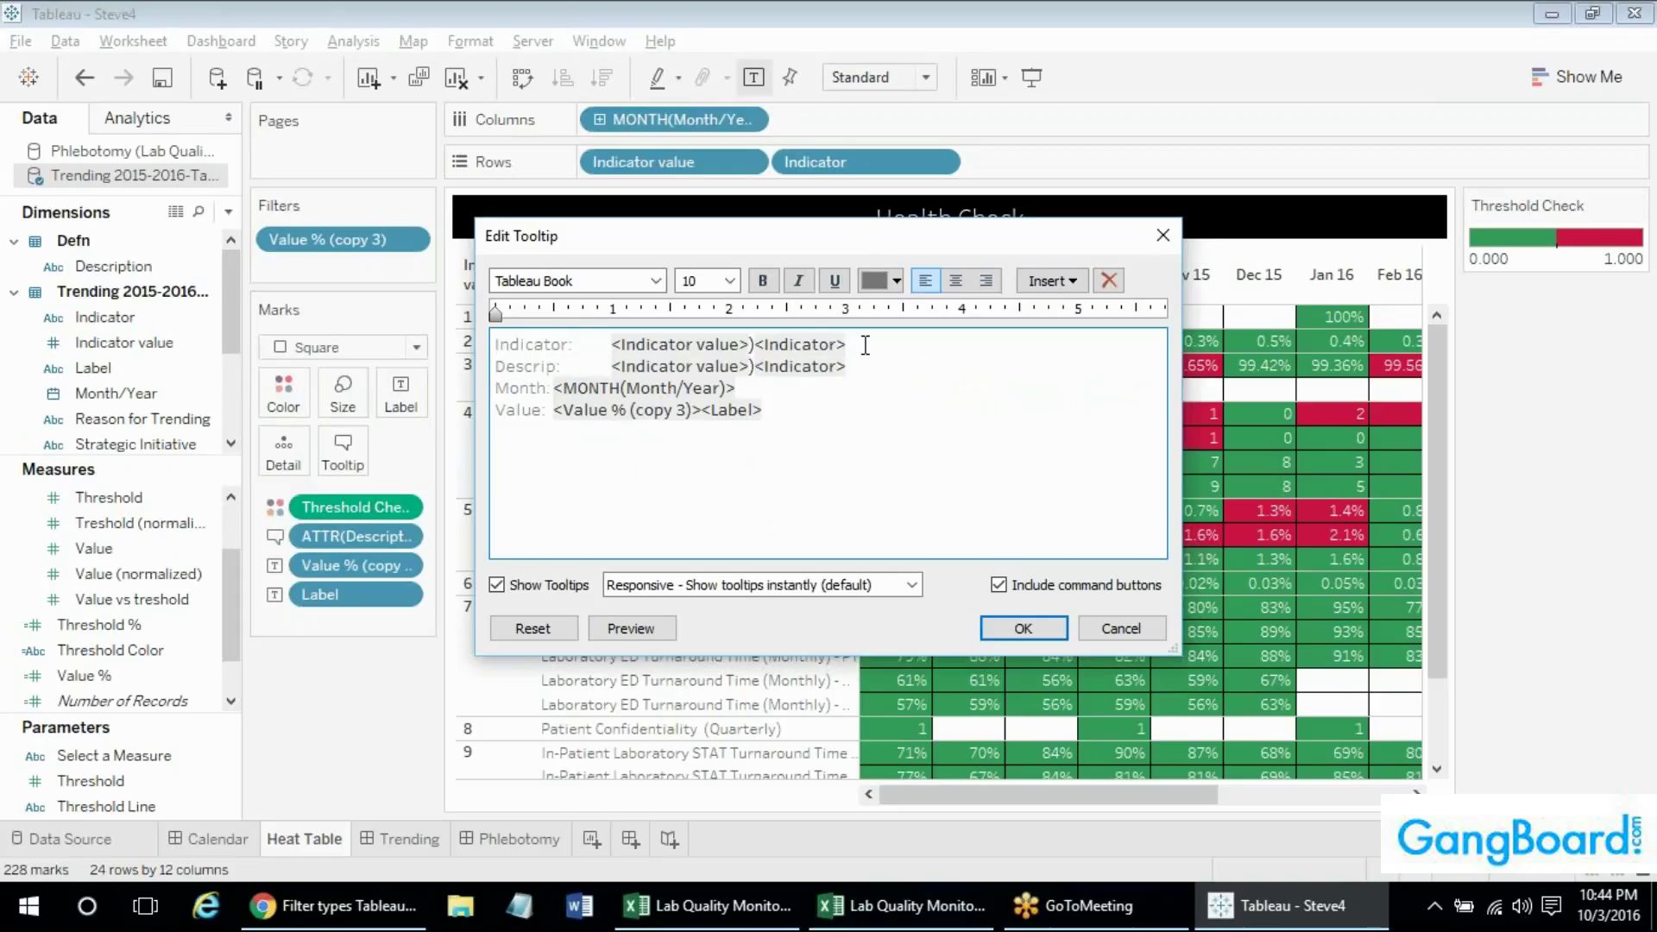
text(tion)
Replace the indicator fields on the tooltip's Description line with the ATTR(Description) field.
key(shift+End)
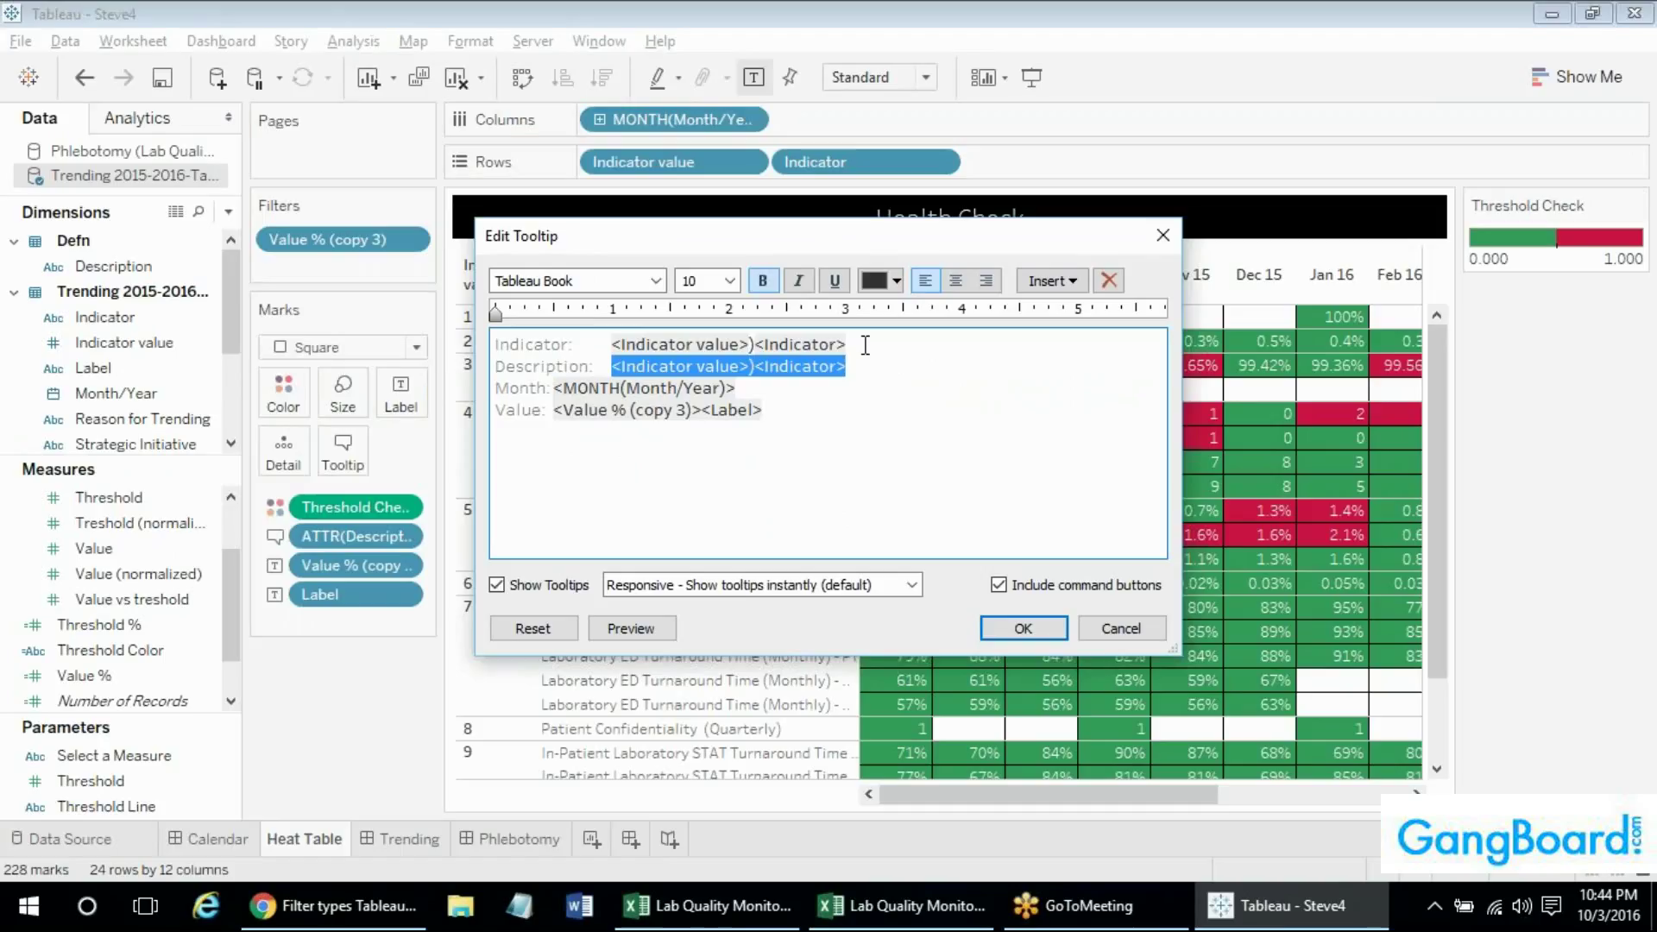
text(Description: D)
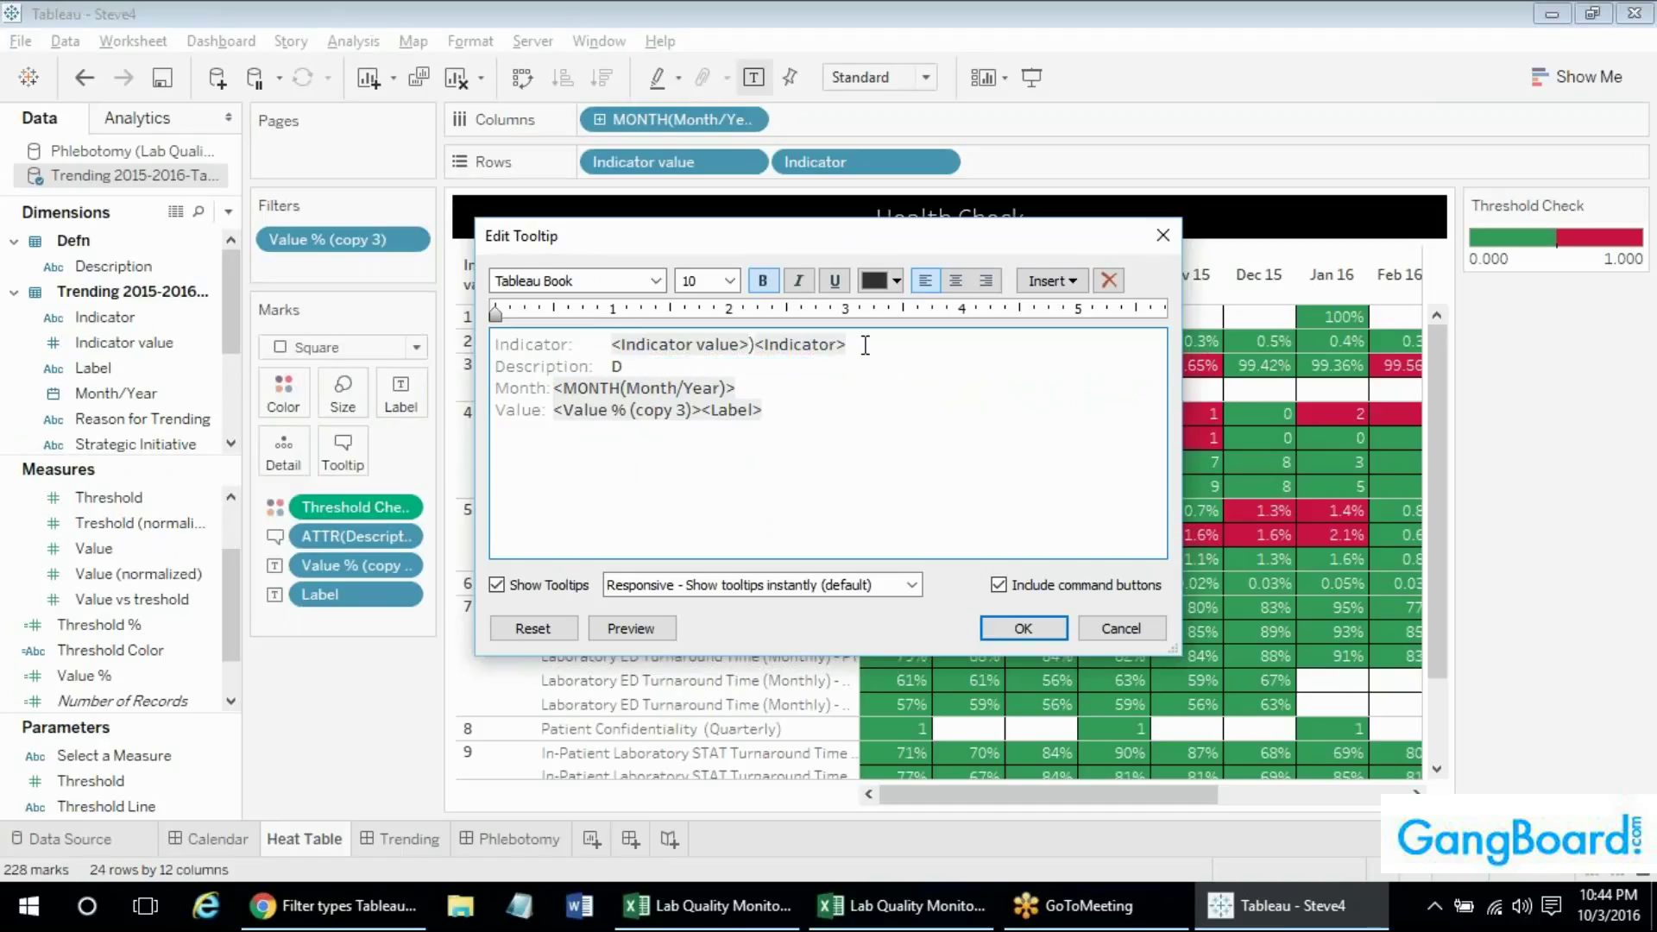
key(BackSpace)
click(1052, 280)
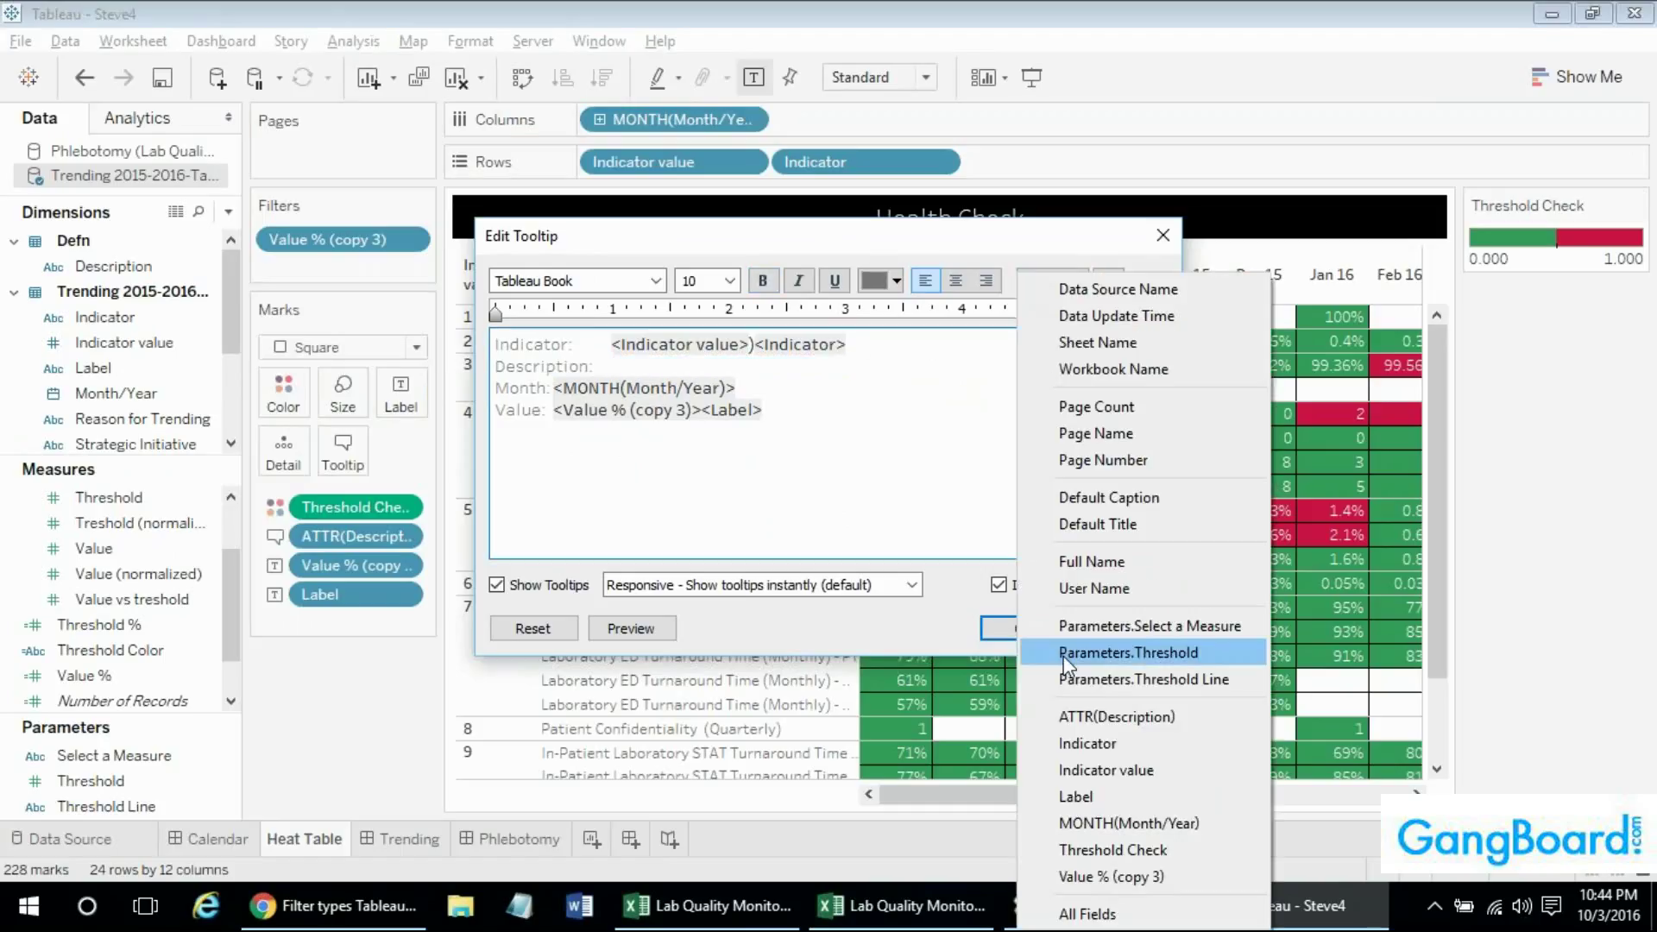
click(1115, 716)
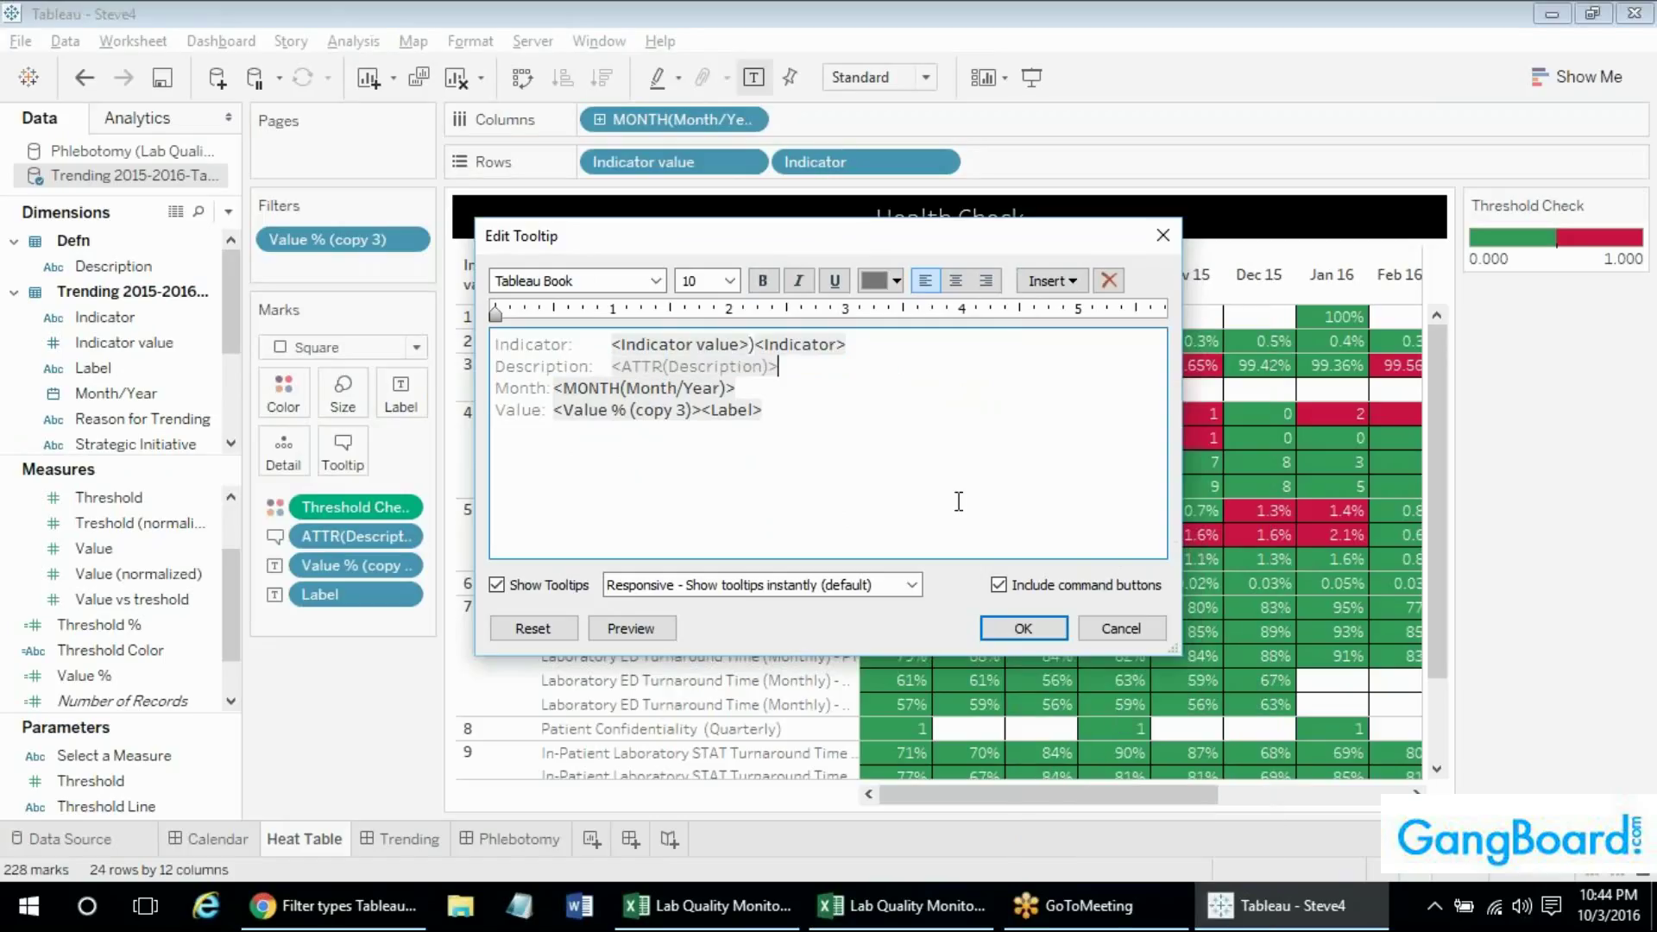
Format the ATTR(Description) field as bold in the same dark colour as the other field values and apply the tooltip changes.
click(611, 366)
drag(685, 372, 612, 368)
click(763, 285)
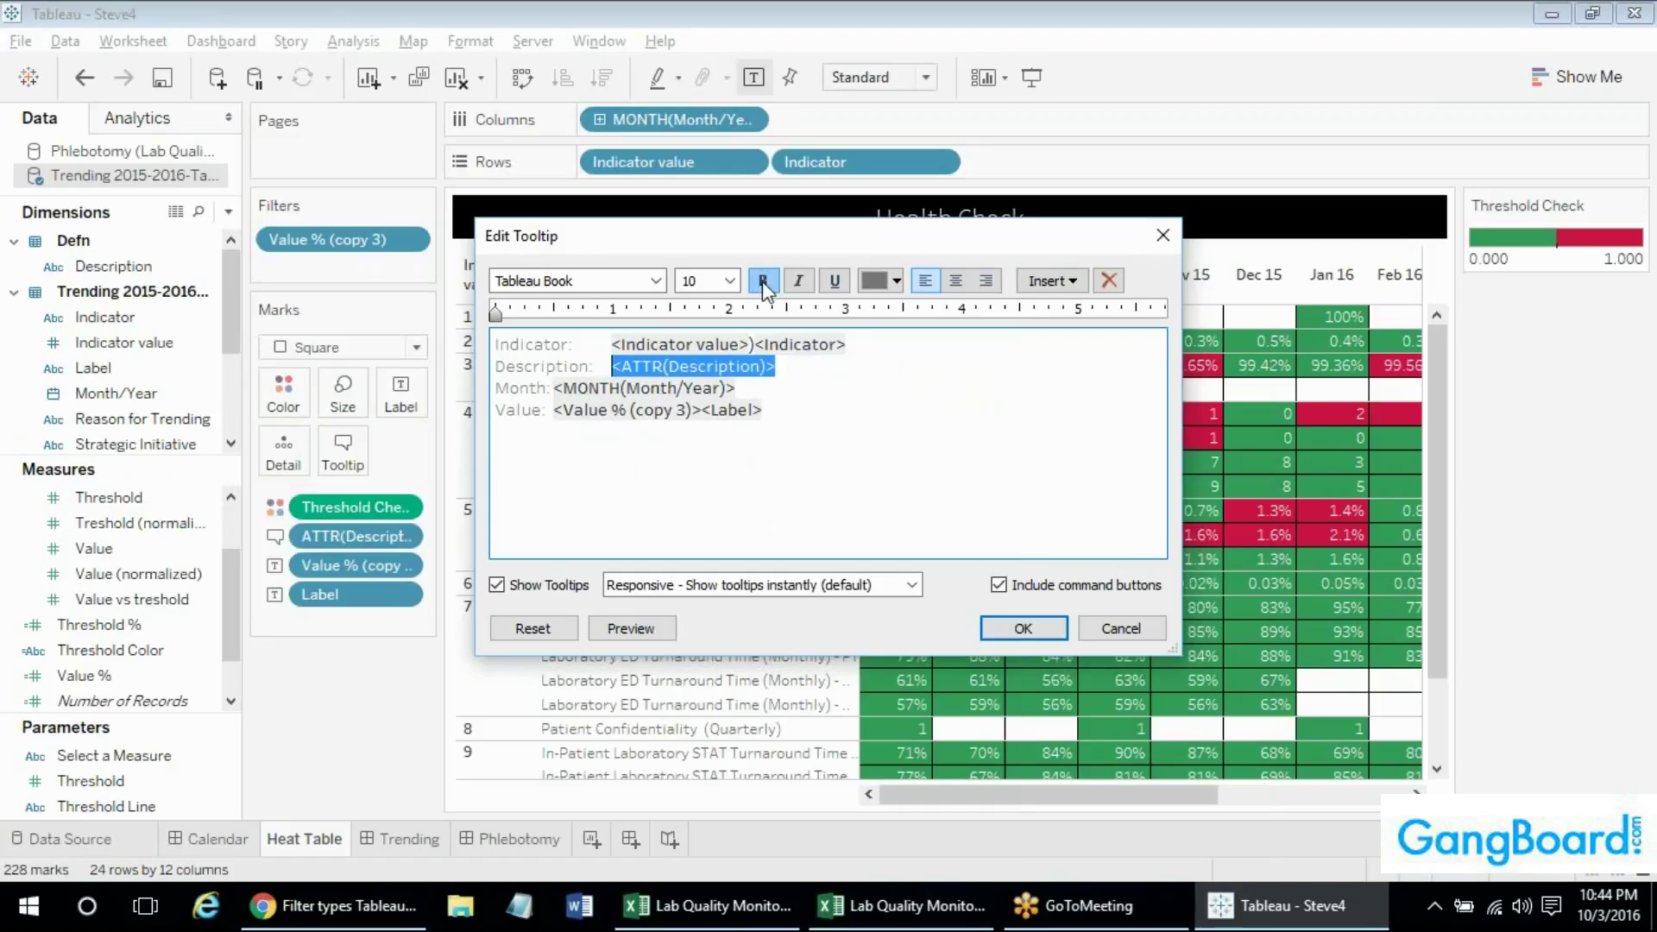
click(896, 280)
click(875, 308)
click(834, 401)
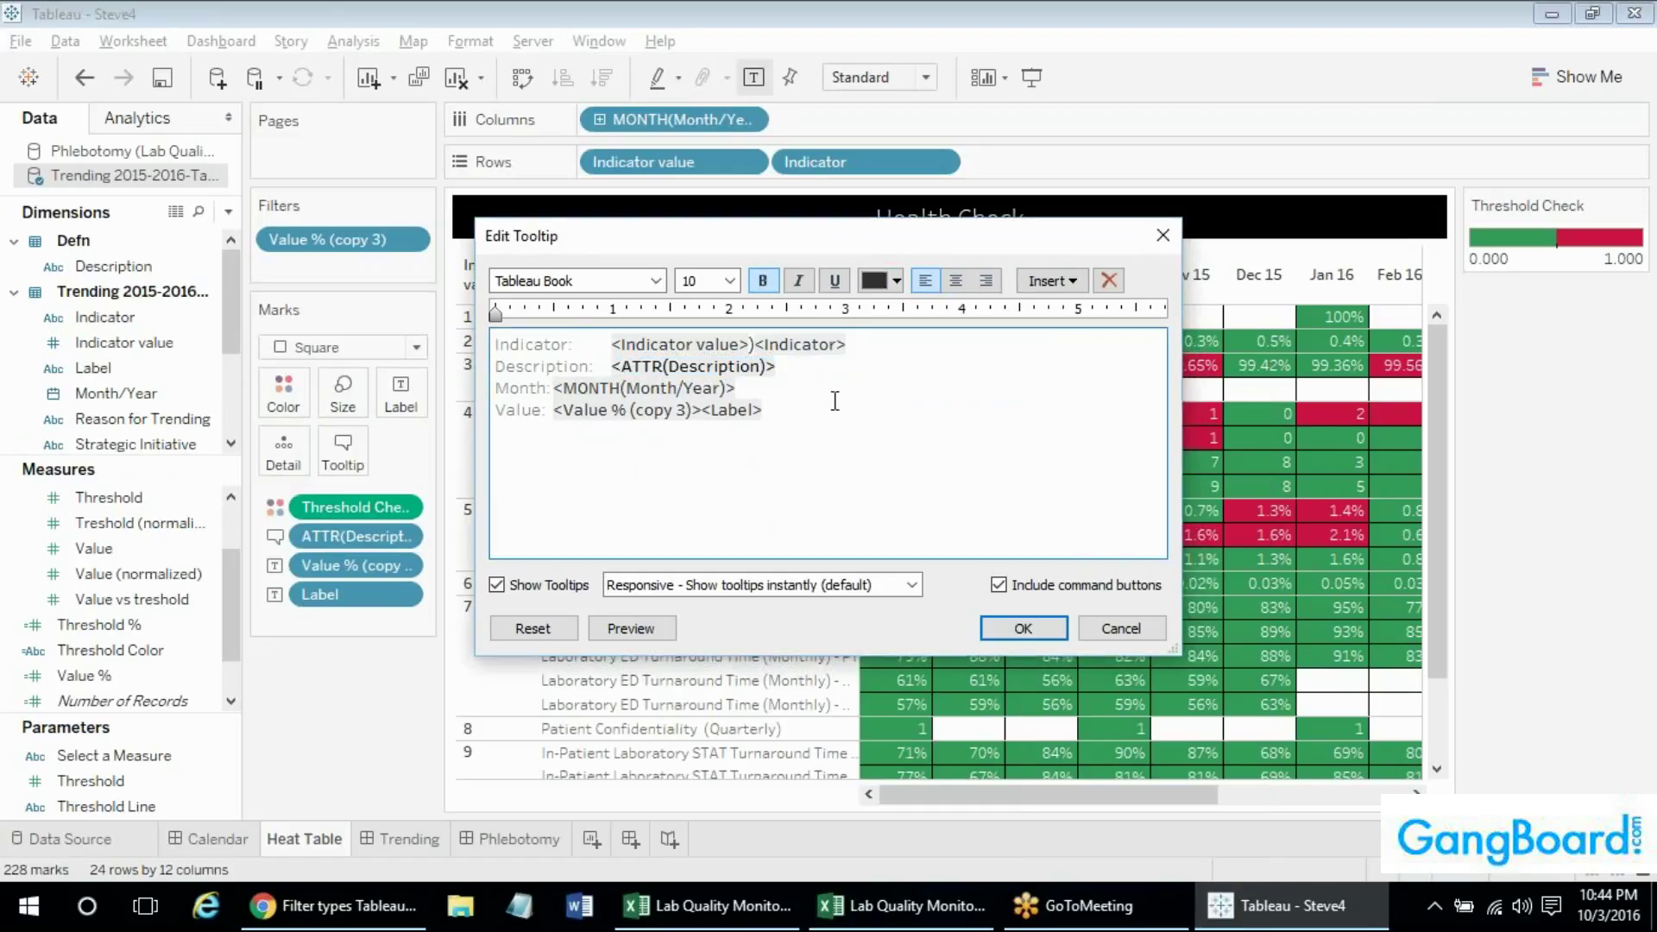
click(1027, 629)
mouse_move(947, 584)
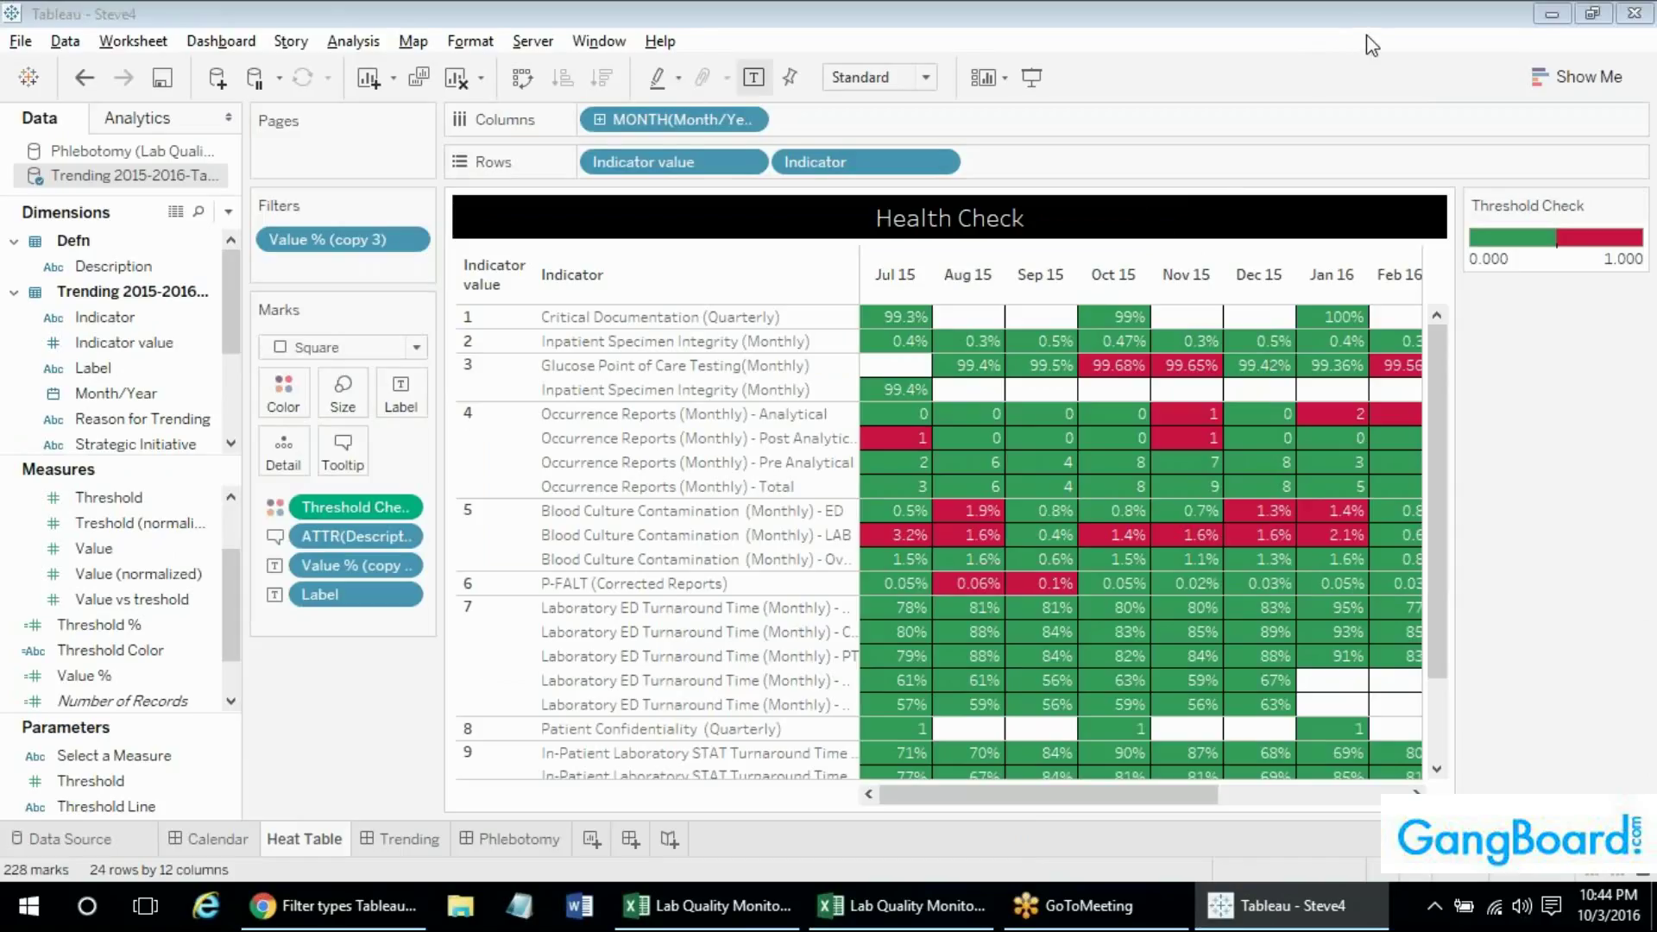
mouse_move(903, 483)
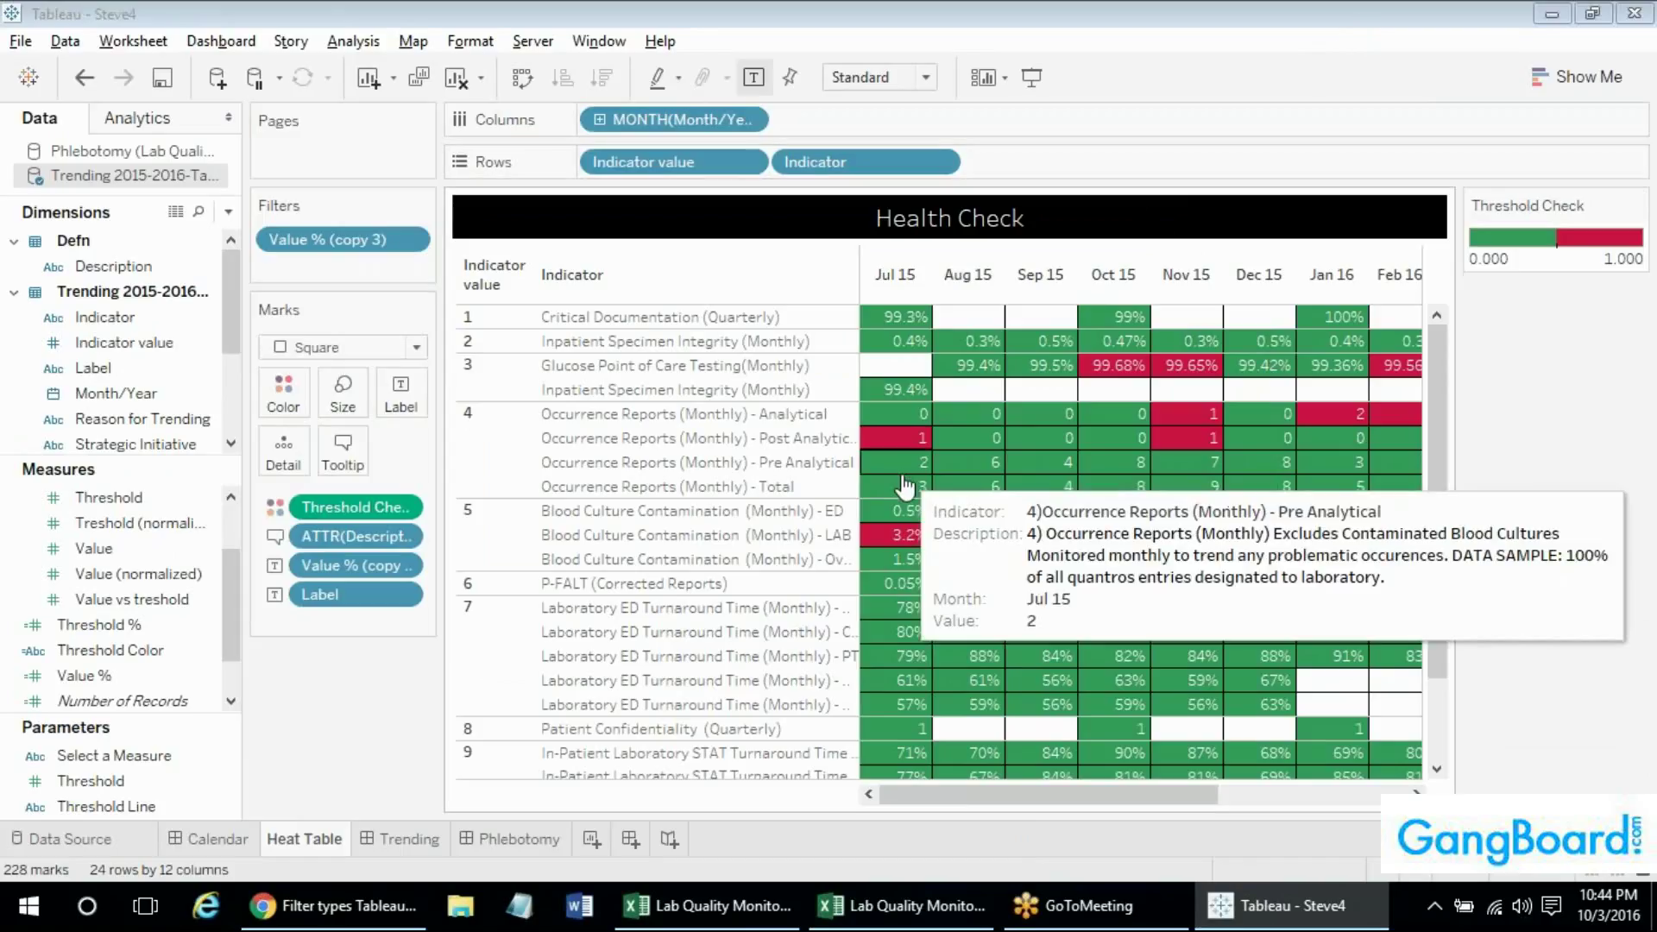
mouse_move(902, 538)
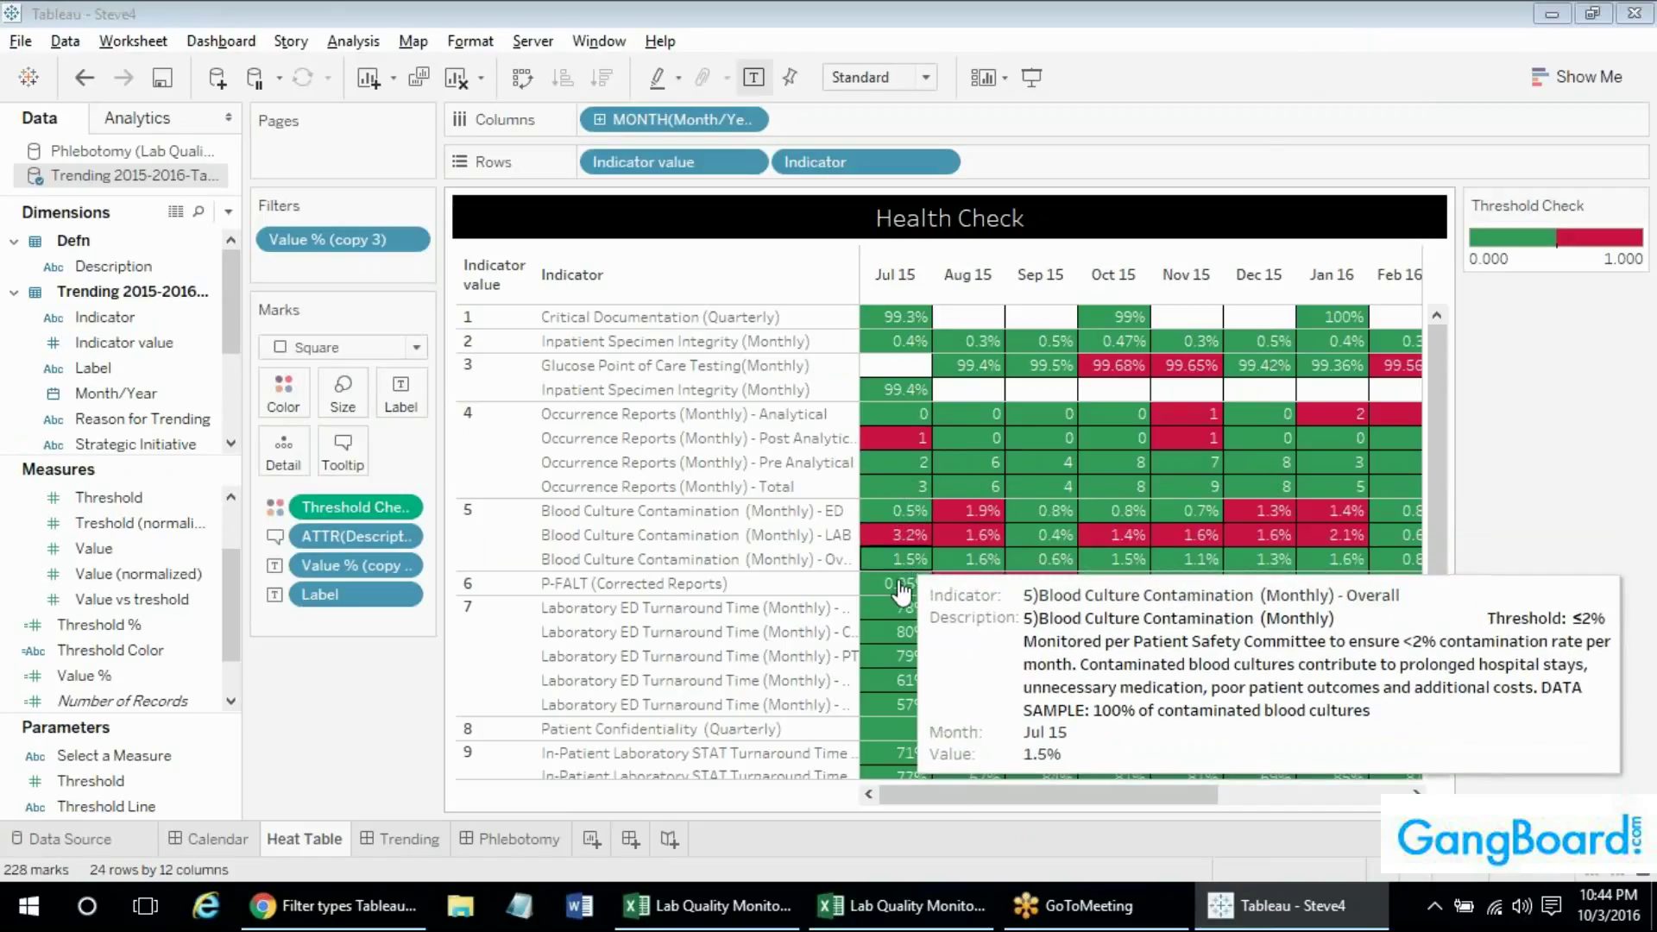